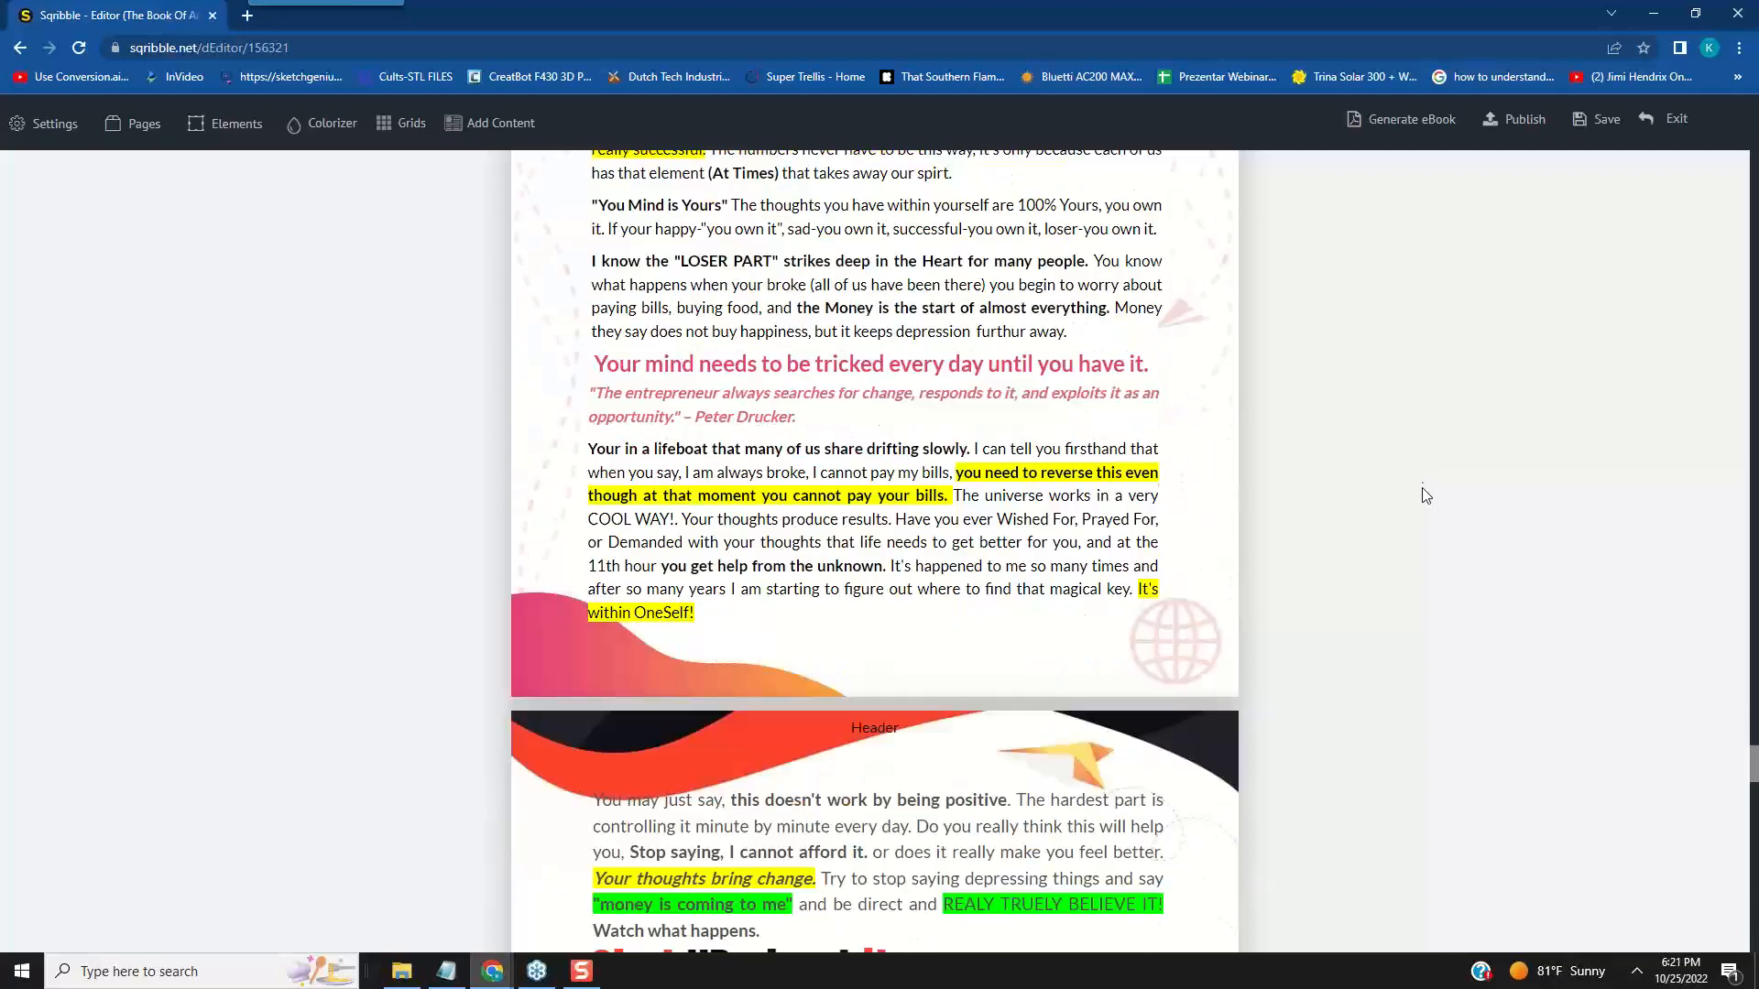
- Review the remaining pages of The Book of Armor eBook through page 15 and return to its cover
{"action": "scroll", "coordinate": [1426, 496], "scroll_direction": "down", "scroll_amount": 3}
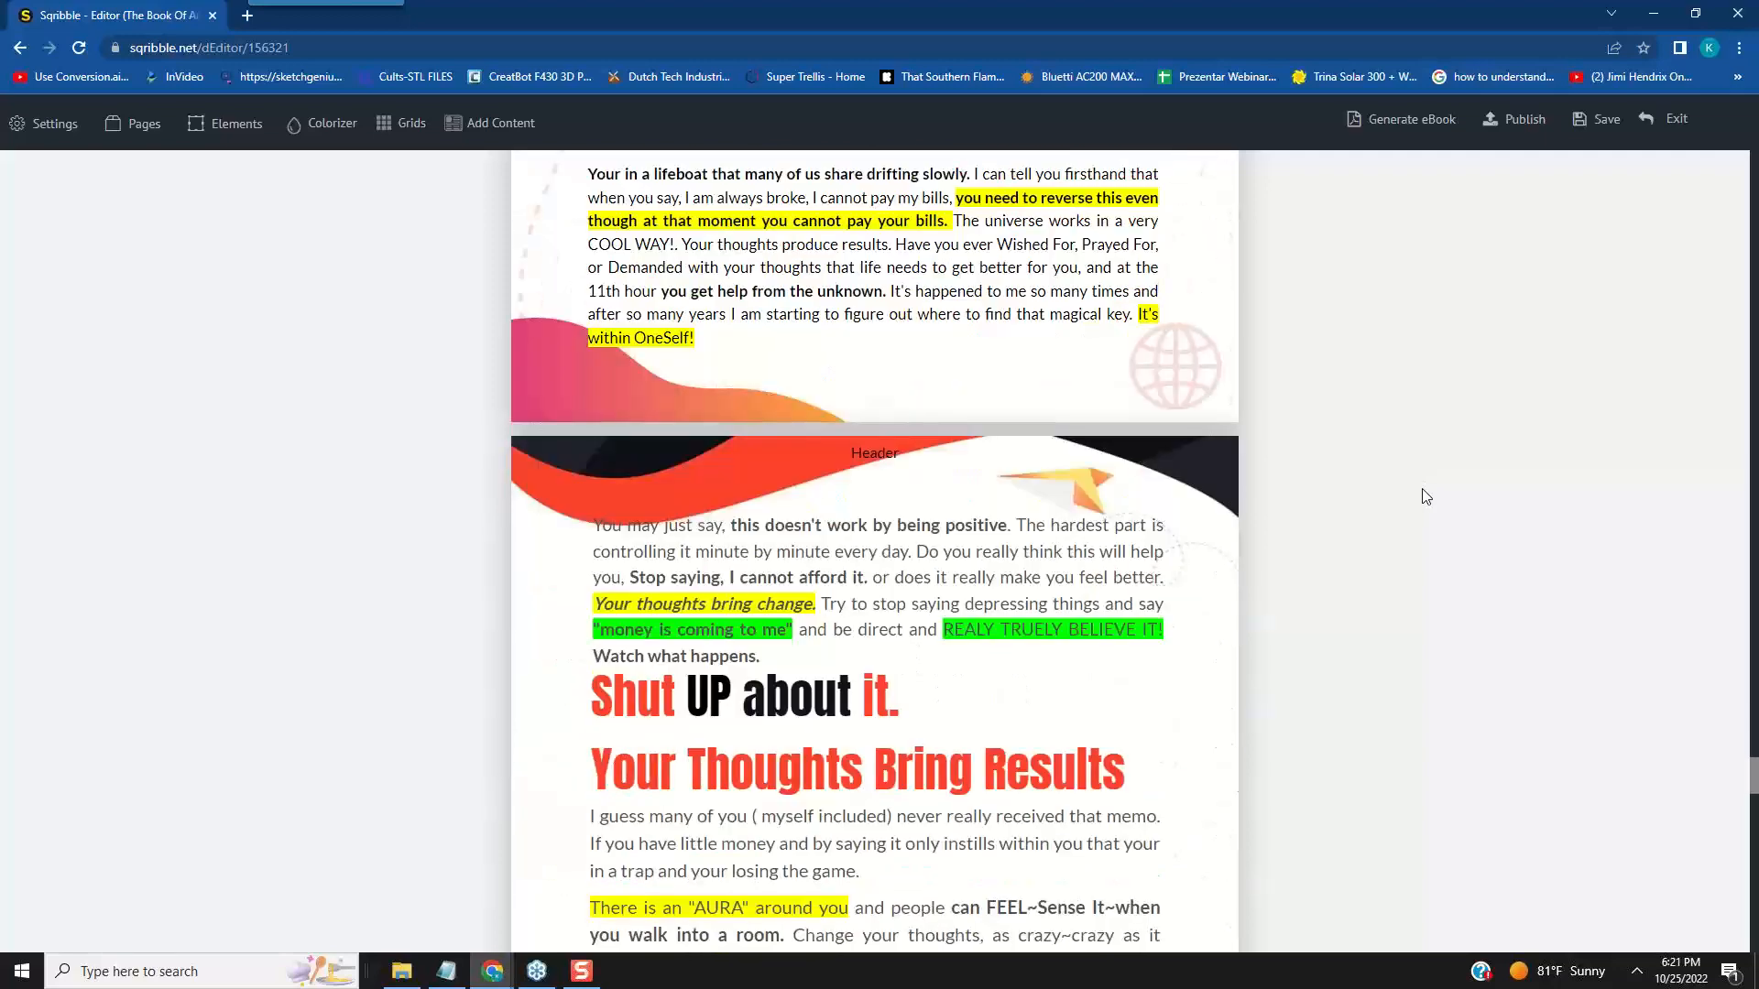
{"action": "scroll", "coordinate": [1424, 498], "scroll_direction": "down", "scroll_amount": 2}
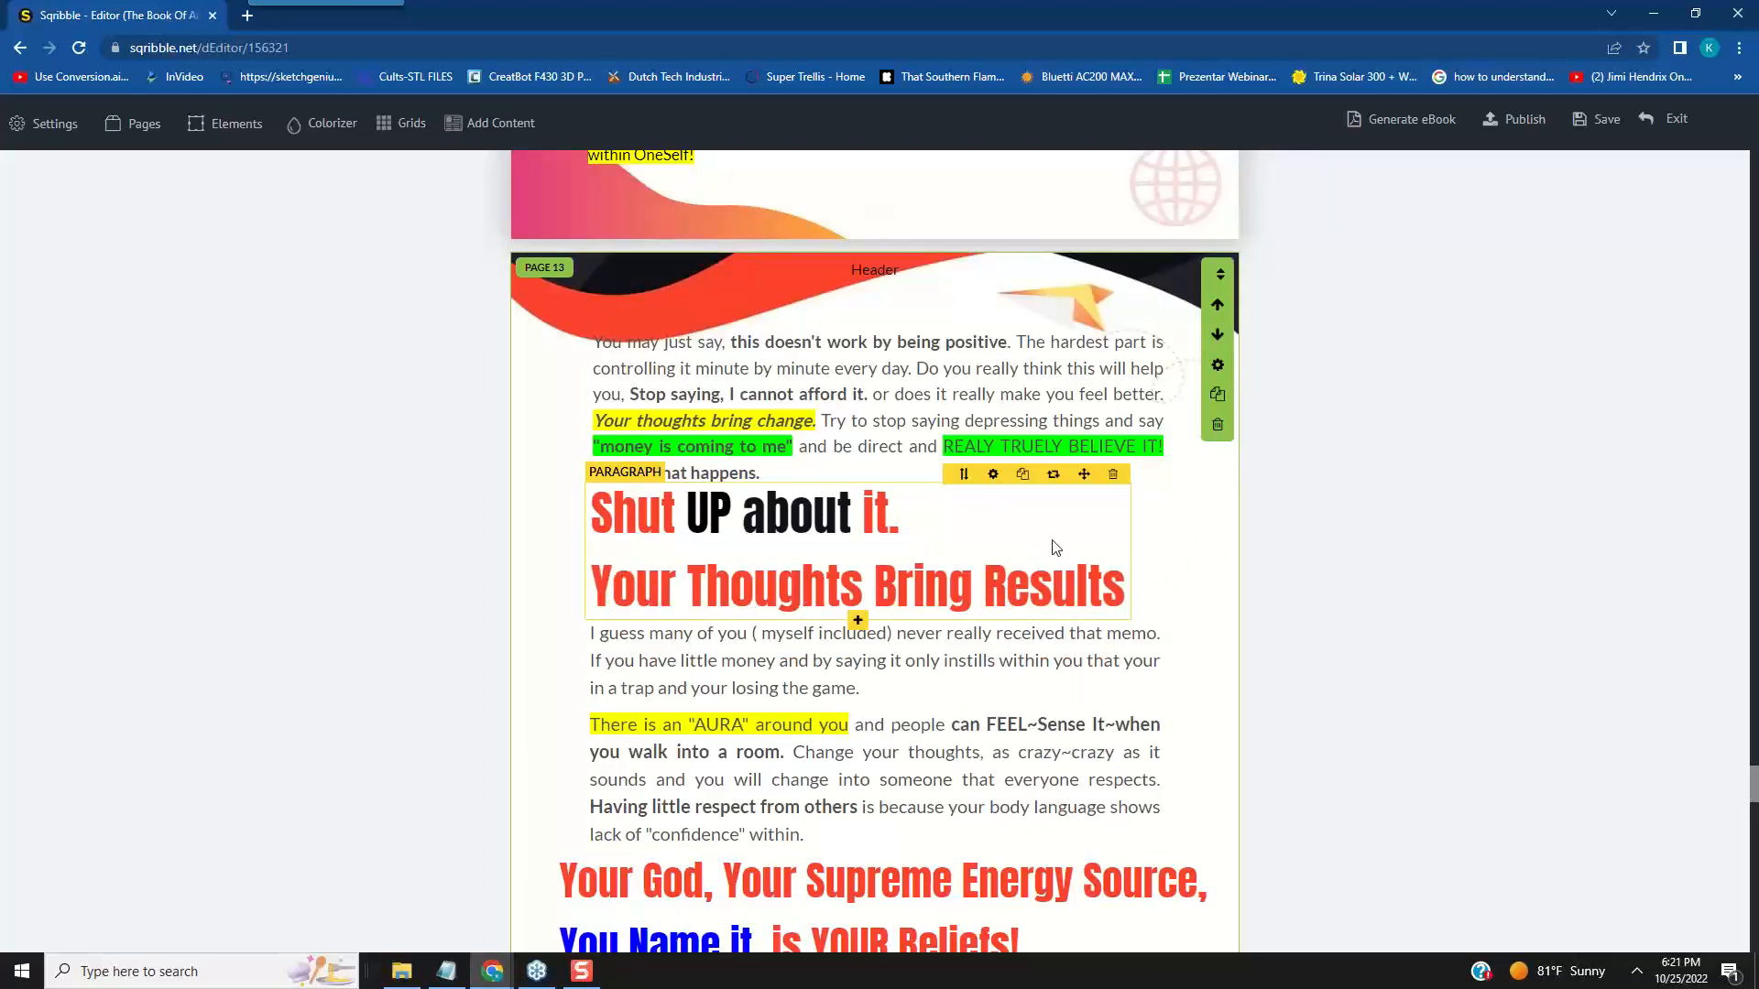
{"action": "scroll", "coordinate": [1192, 533], "scroll_direction": "down", "scroll_amount": 2}
{"action": "scroll", "coordinate": [1251, 503], "scroll_direction": "down", "scroll_amount": 8}
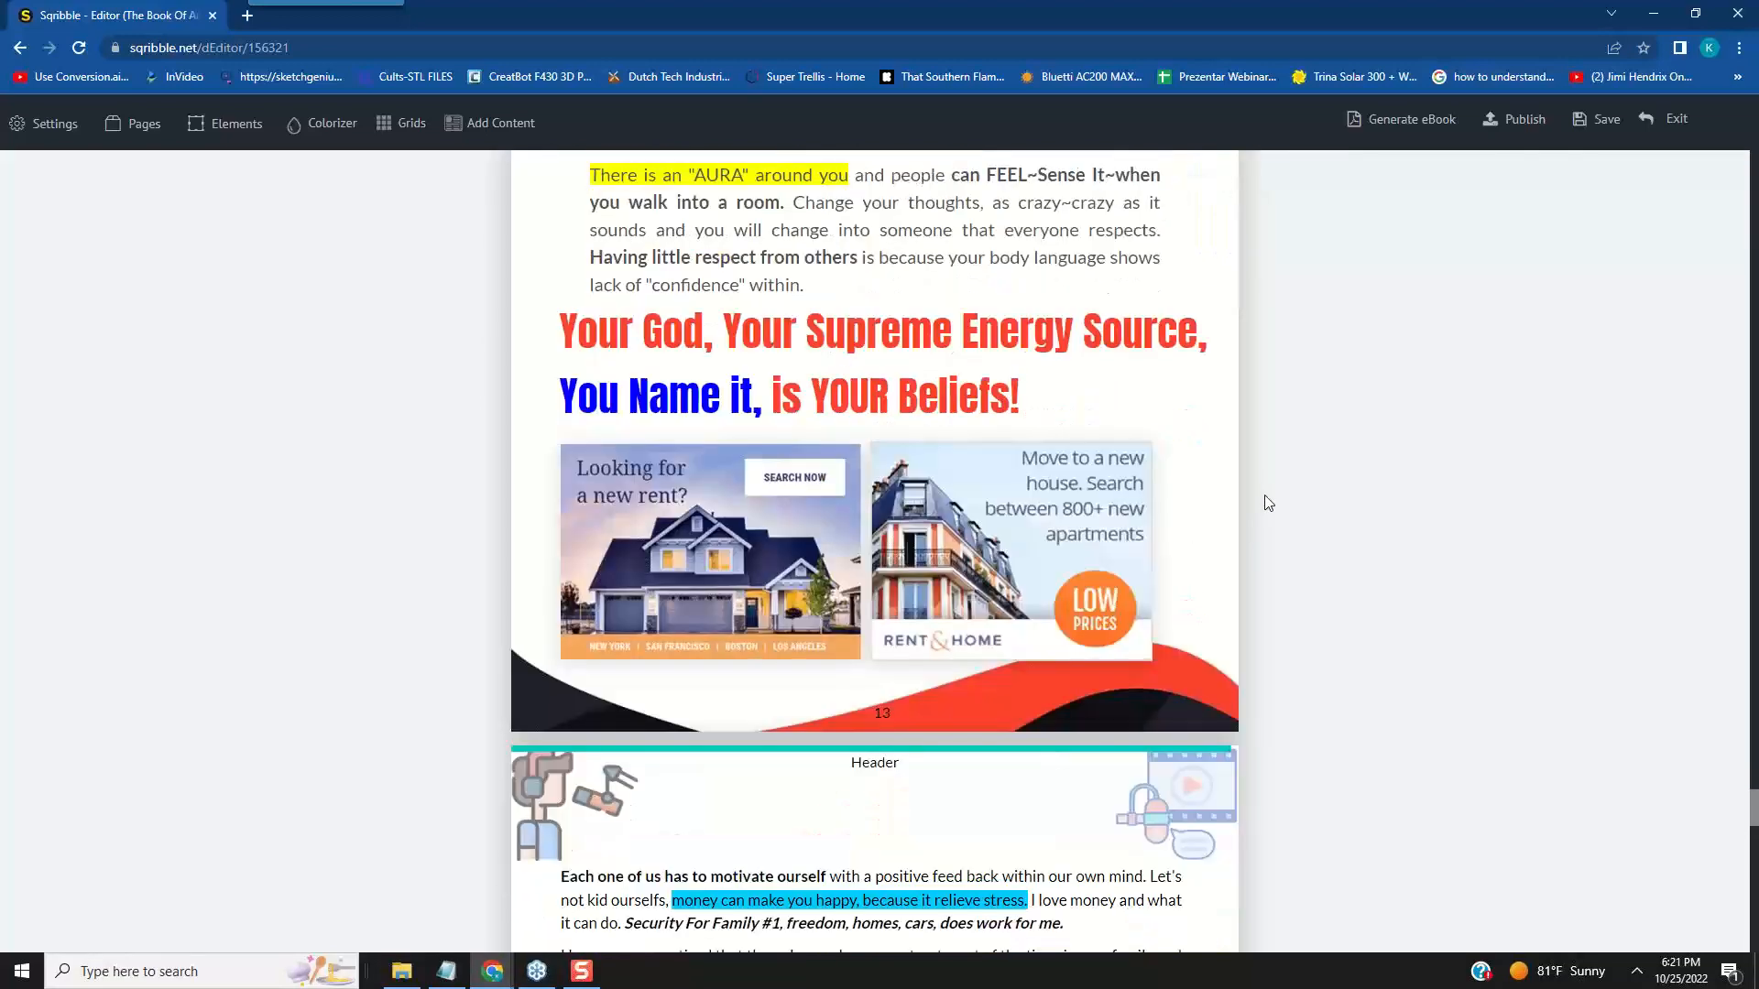
{"action": "scroll", "coordinate": [1291, 495], "scroll_direction": "down", "scroll_amount": 6}
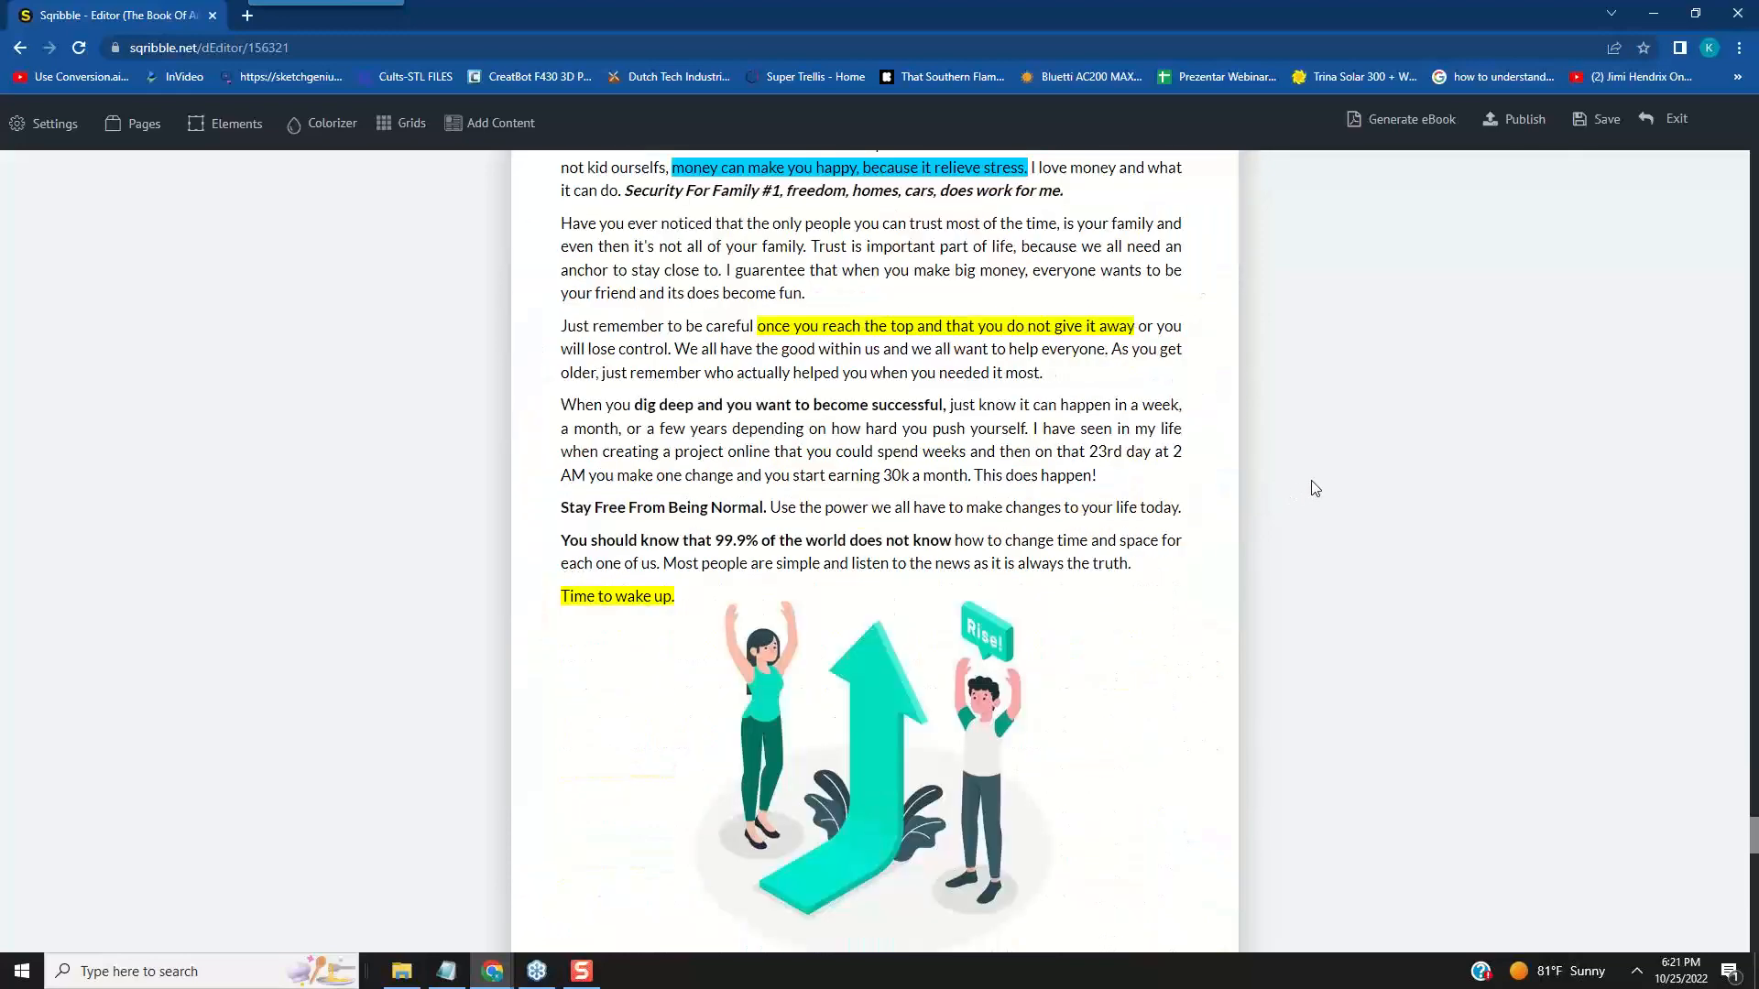
{"action": "scroll", "coordinate": [1328, 476], "scroll_direction": "down", "scroll_amount": 16}
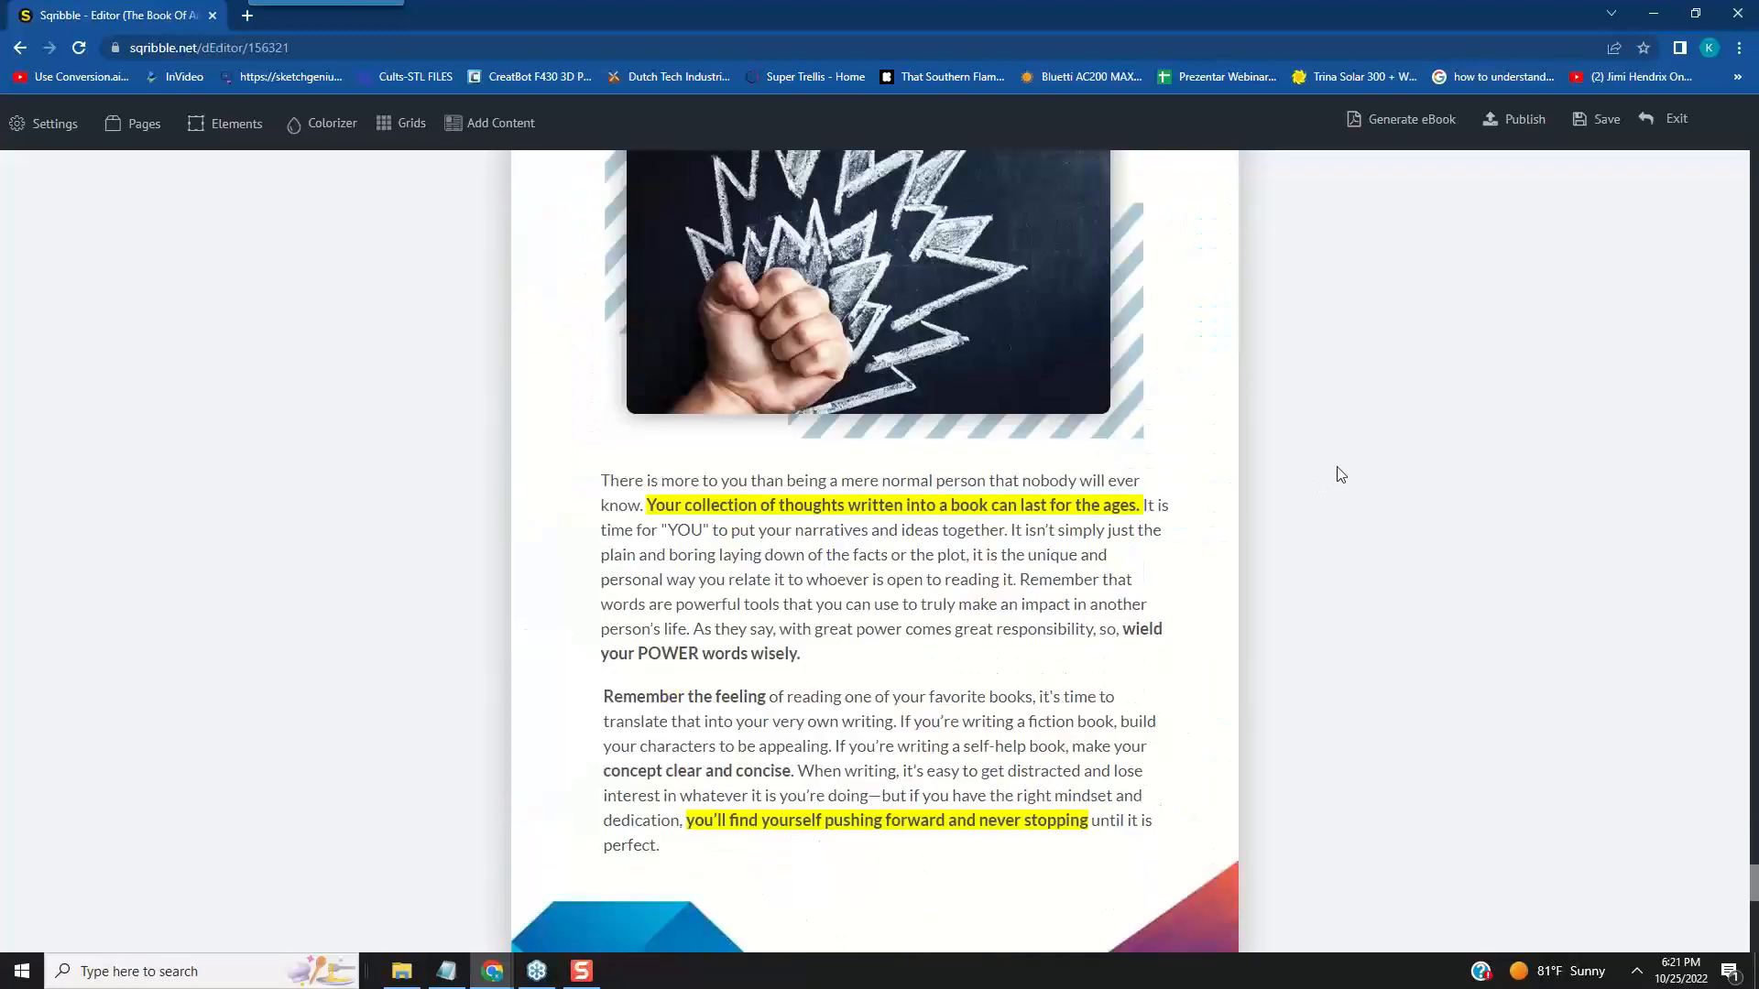
{"action": "scroll", "coordinate": [1338, 471], "scroll_direction": "down", "scroll_amount": 5}
{"action": "scroll", "coordinate": [1350, 459], "scroll_direction": "up", "scroll_amount": 15}
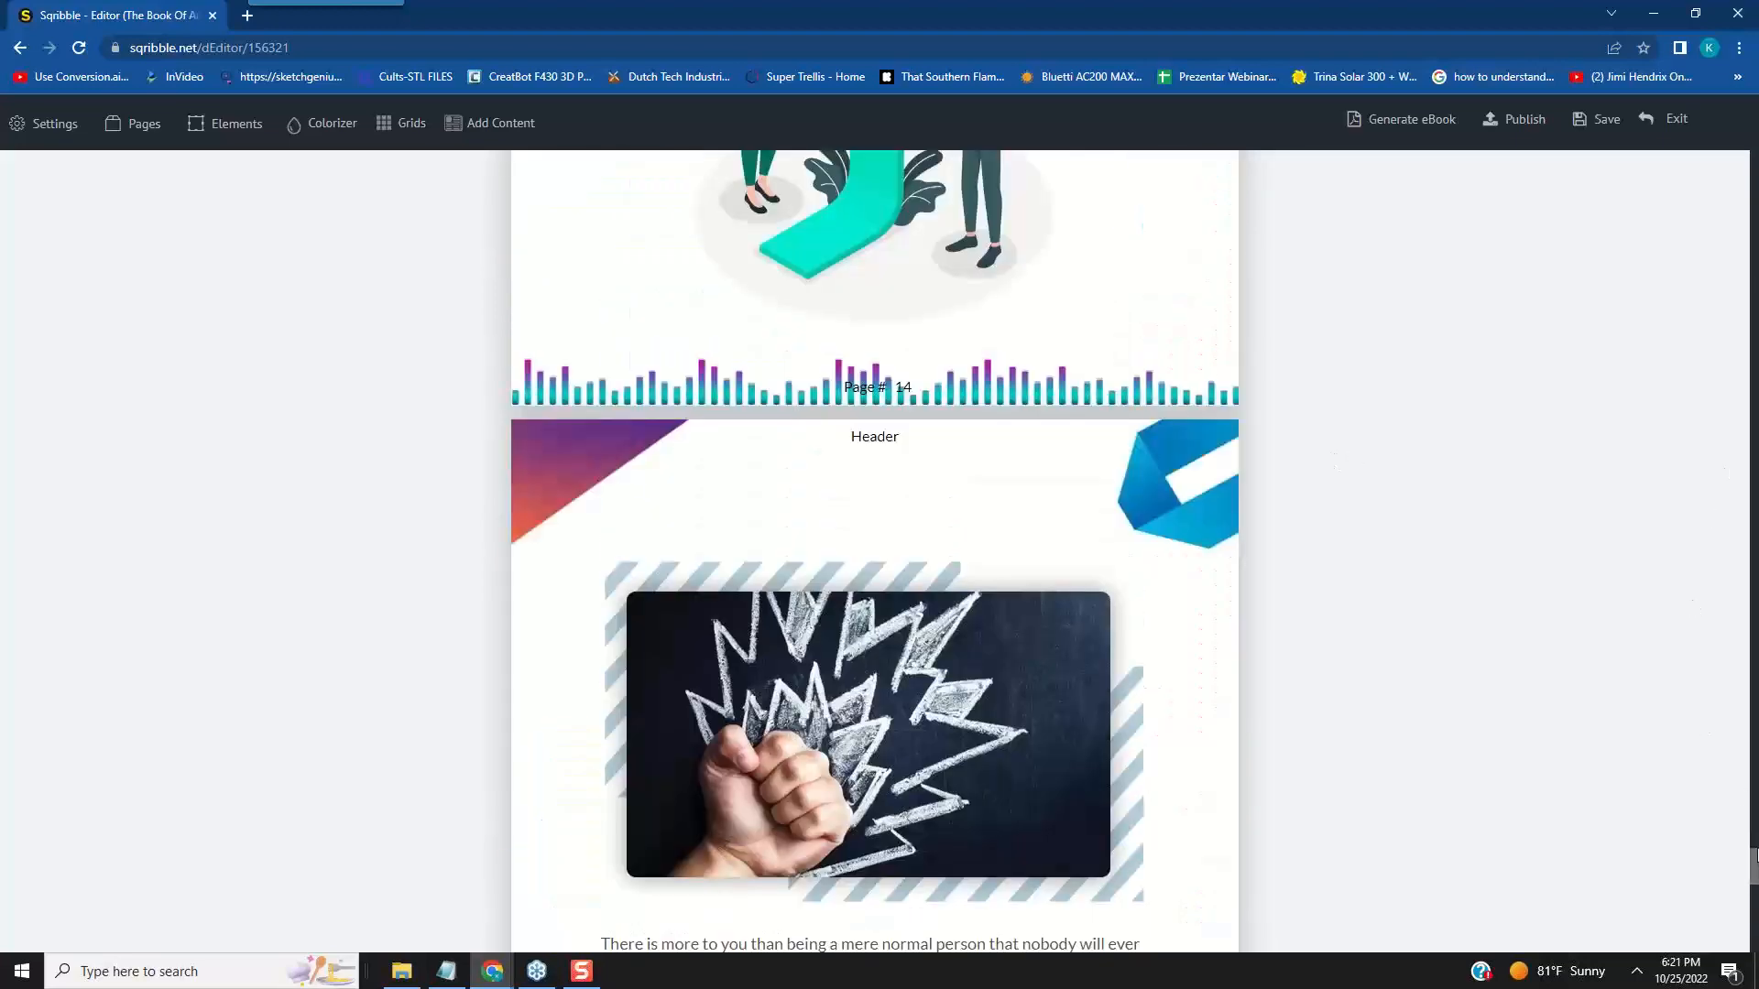
{"action": "left_click_drag", "start_coordinate": [1754, 859], "coordinate": [1749, 36]}
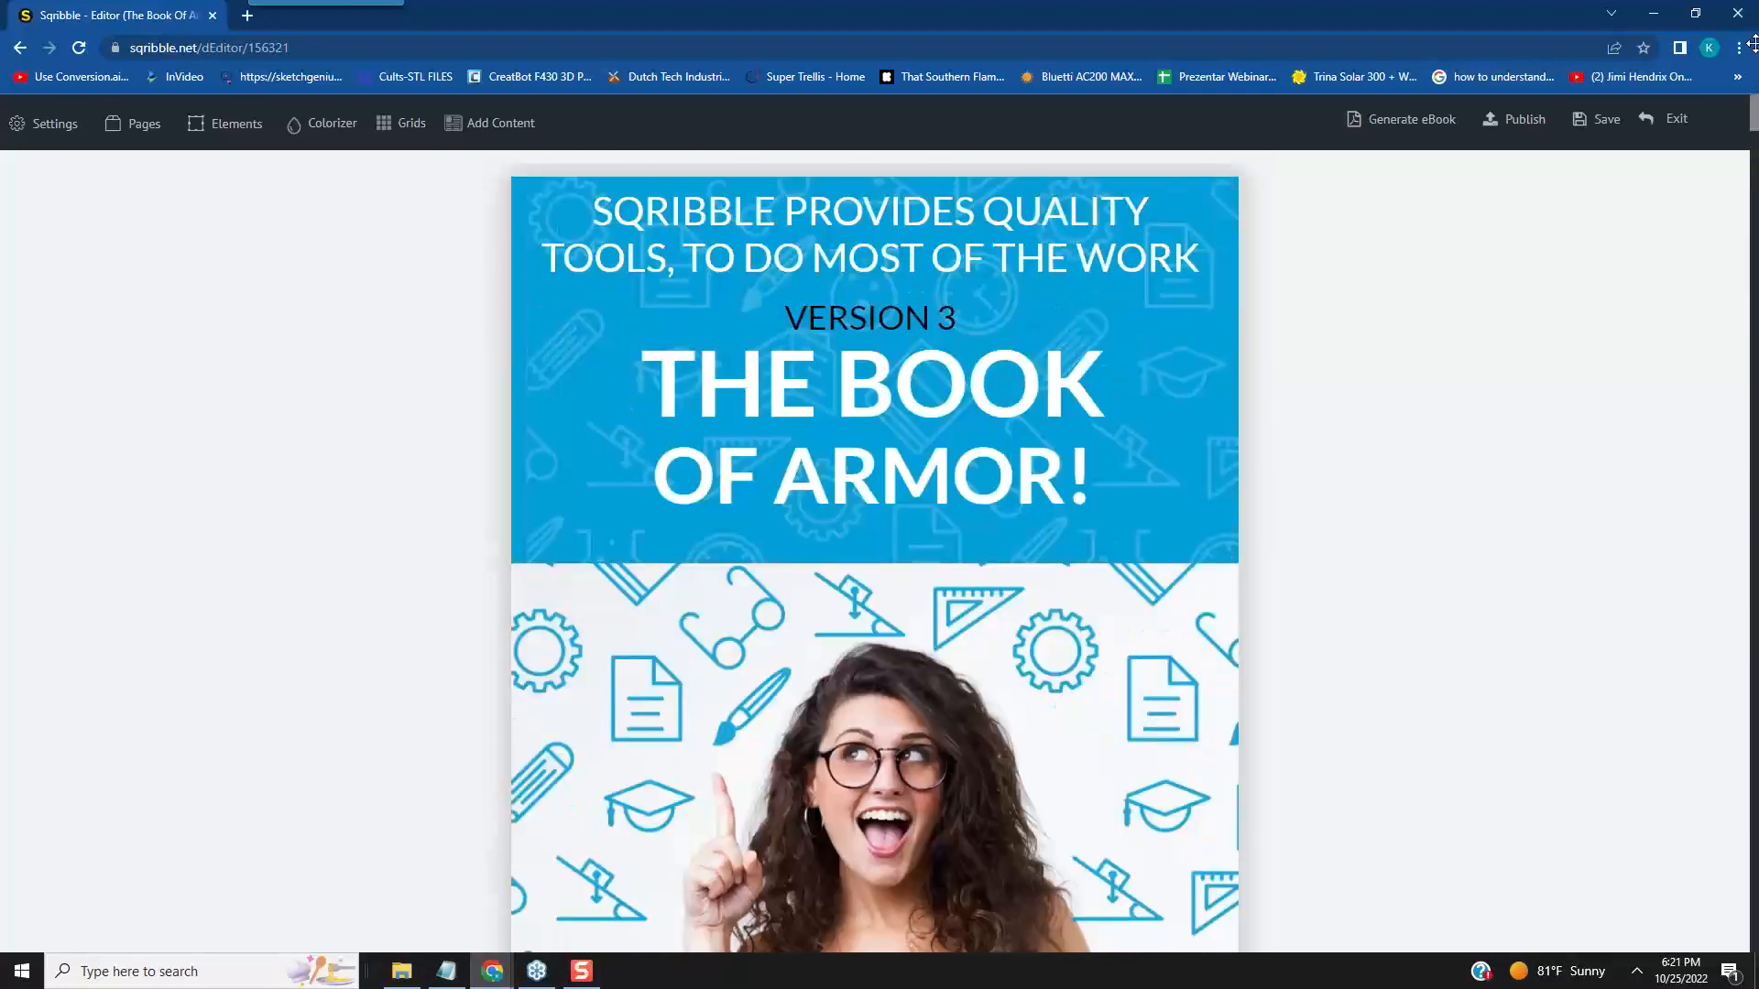
- Leave the eBook editor for the projects list and open the Templates Gallery
{"action": "left_click", "coordinate": [19, 48]}
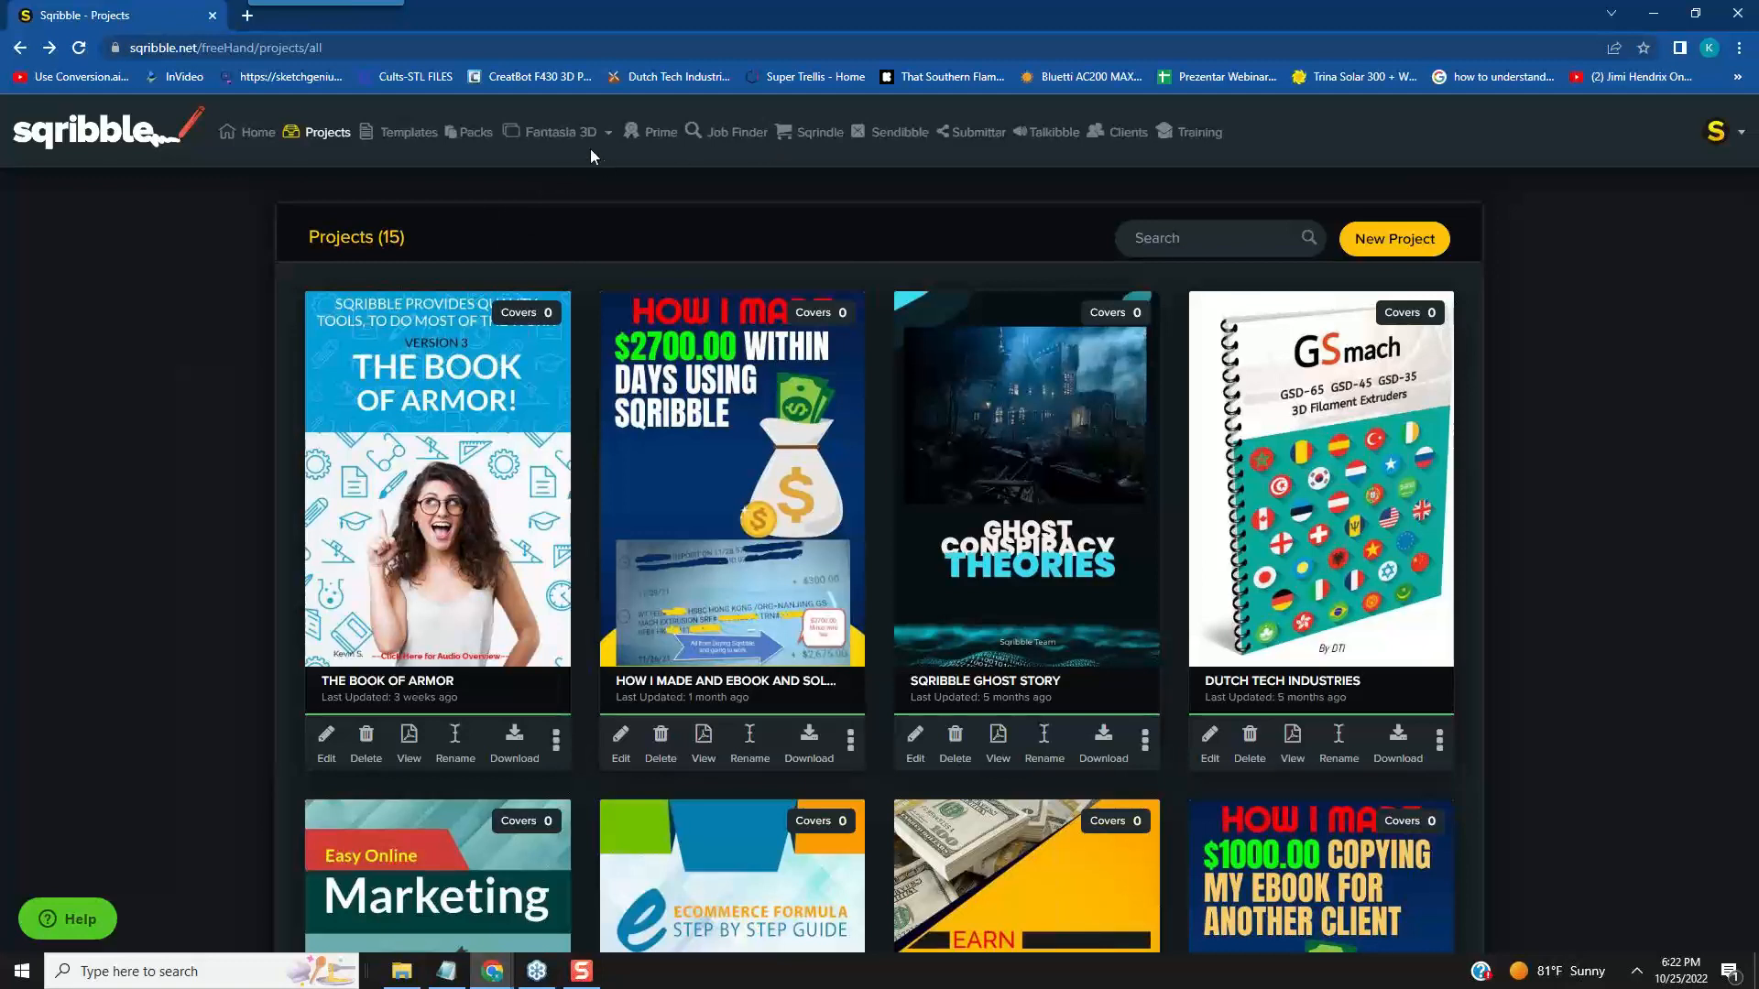
{"action": "left_click", "coordinate": [423, 138]}
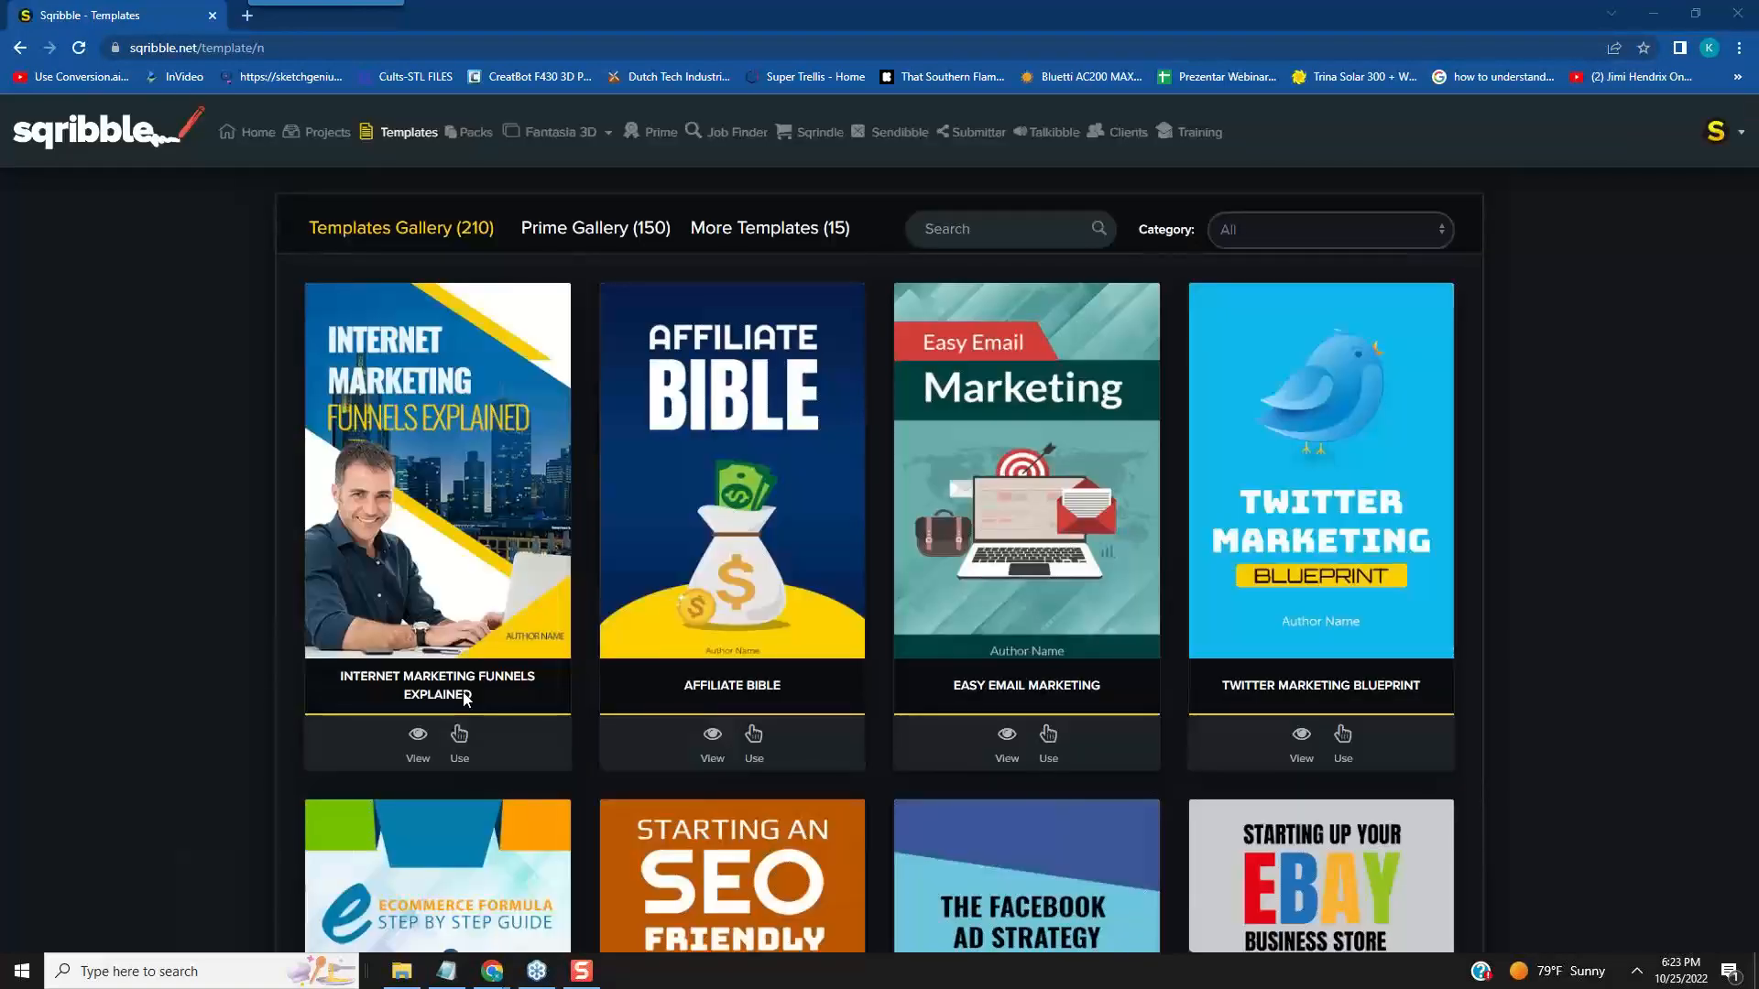
- Examine the eBook covers in the Templates Gallery, from the standard designs through the Bonus and Pro templates
{"action": "scroll", "coordinate": [246, 591], "scroll_direction": "down", "scroll_amount": 4}
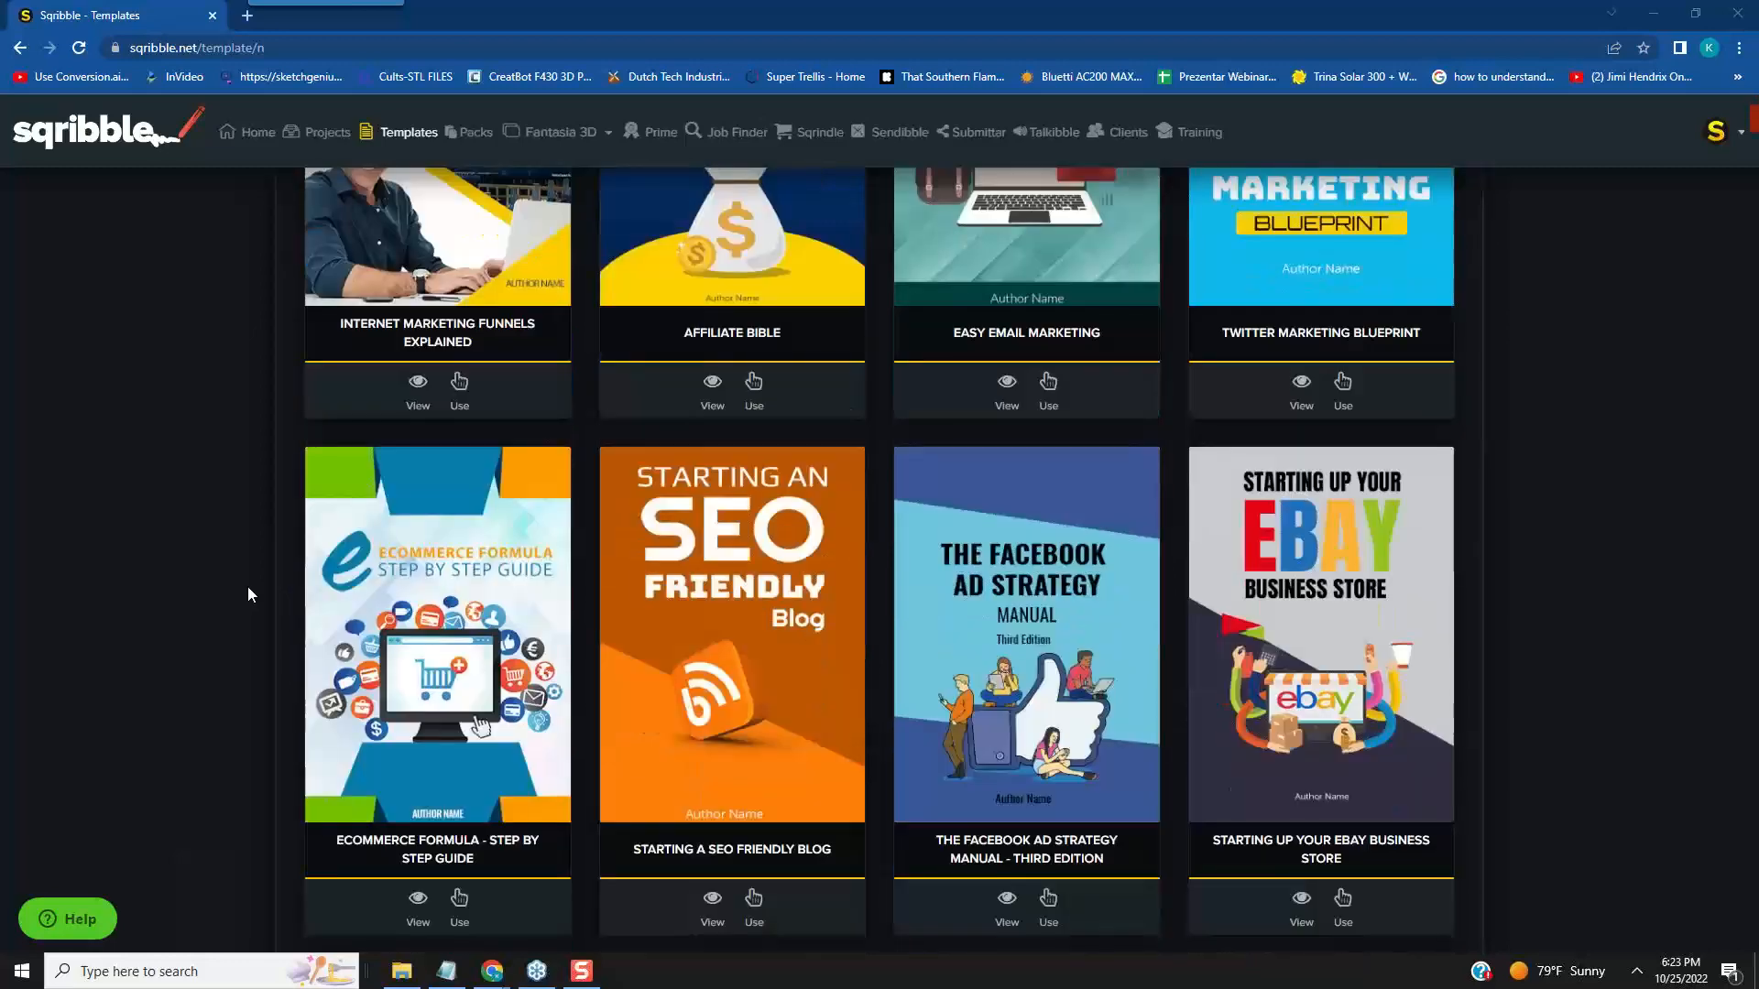
{"action": "scroll", "coordinate": [247, 593], "scroll_direction": "down", "scroll_amount": 2}
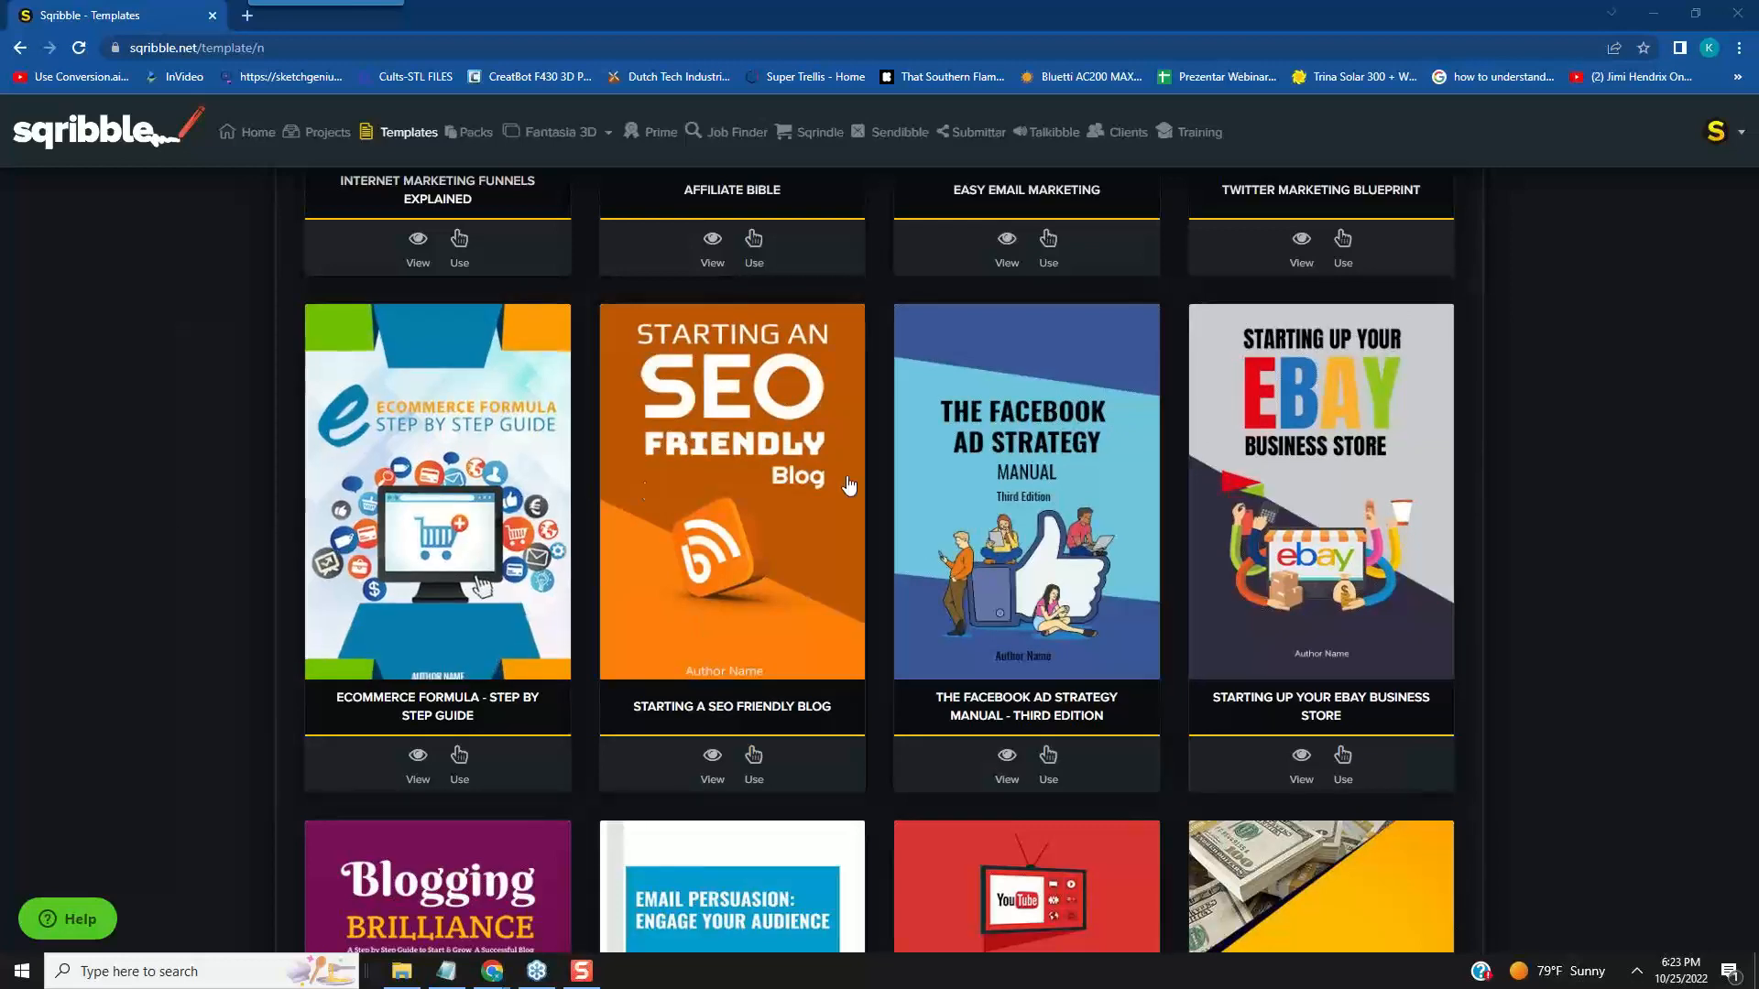
{"action": "scroll", "coordinate": [843, 491], "scroll_direction": "down", "scroll_amount": 4}
{"action": "scroll", "coordinate": [1209, 426], "scroll_direction": "down", "scroll_amount": 2}
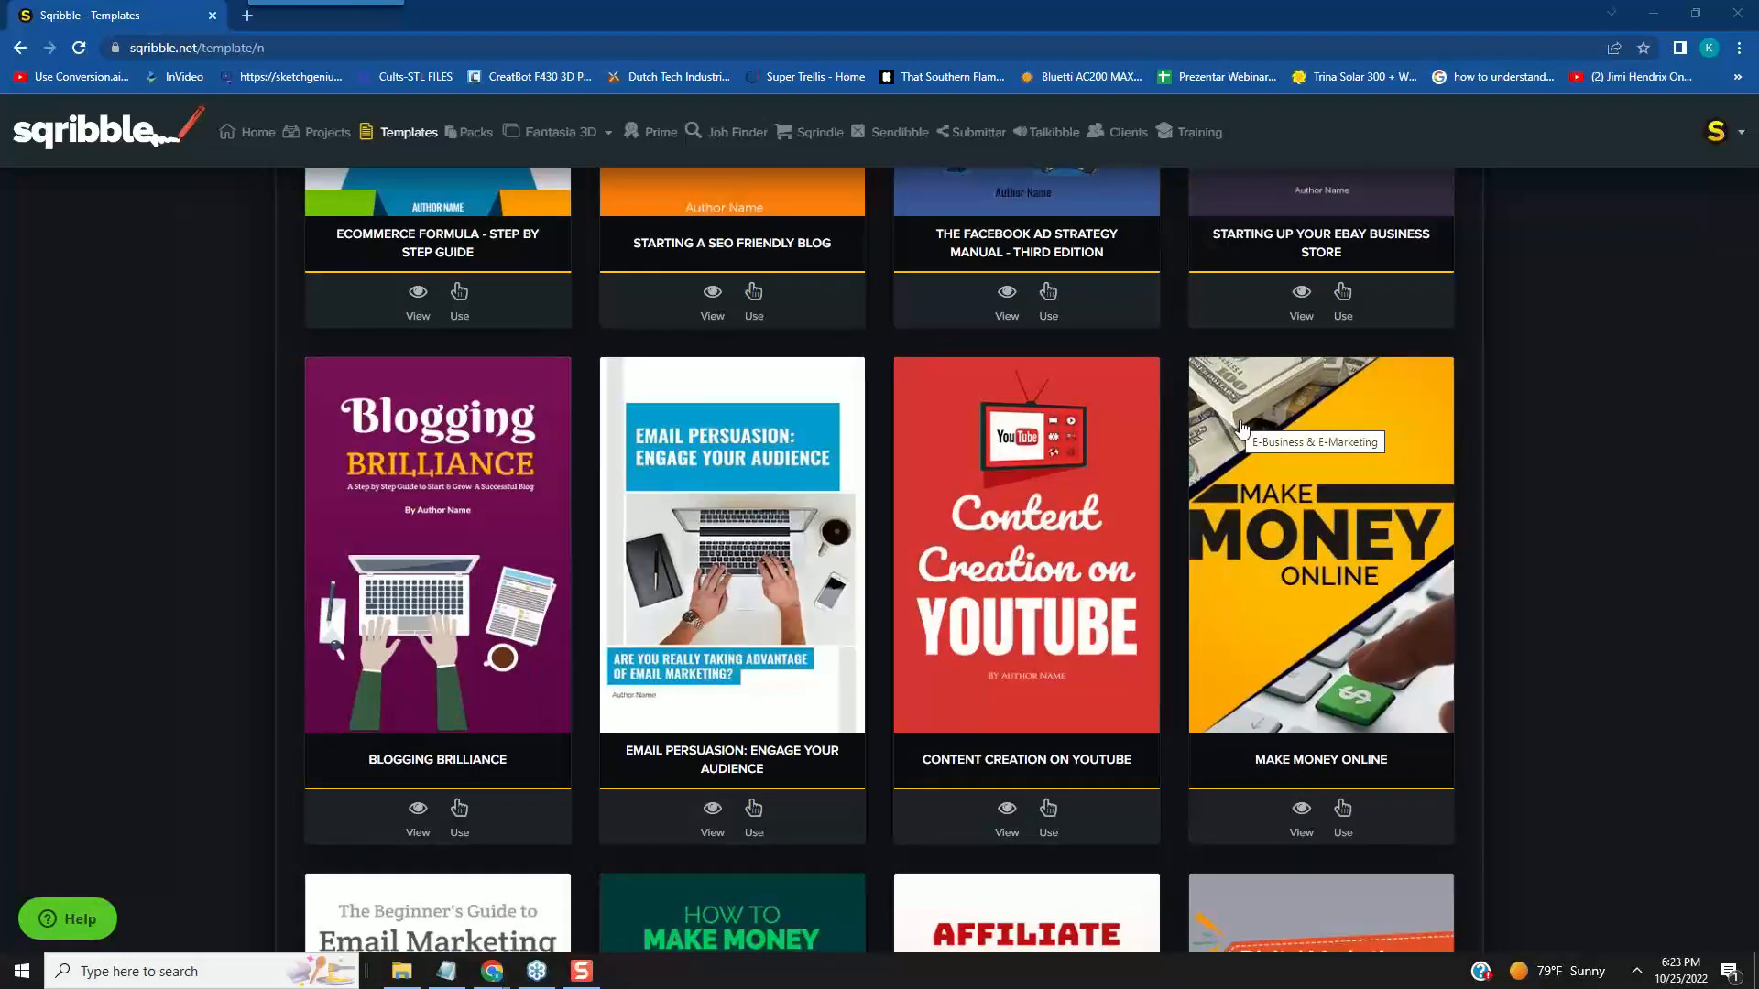
{"action": "scroll", "coordinate": [1238, 427], "scroll_direction": "down", "scroll_amount": 4}
{"action": "scroll", "coordinate": [1246, 423], "scroll_direction": "down", "scroll_amount": 2}
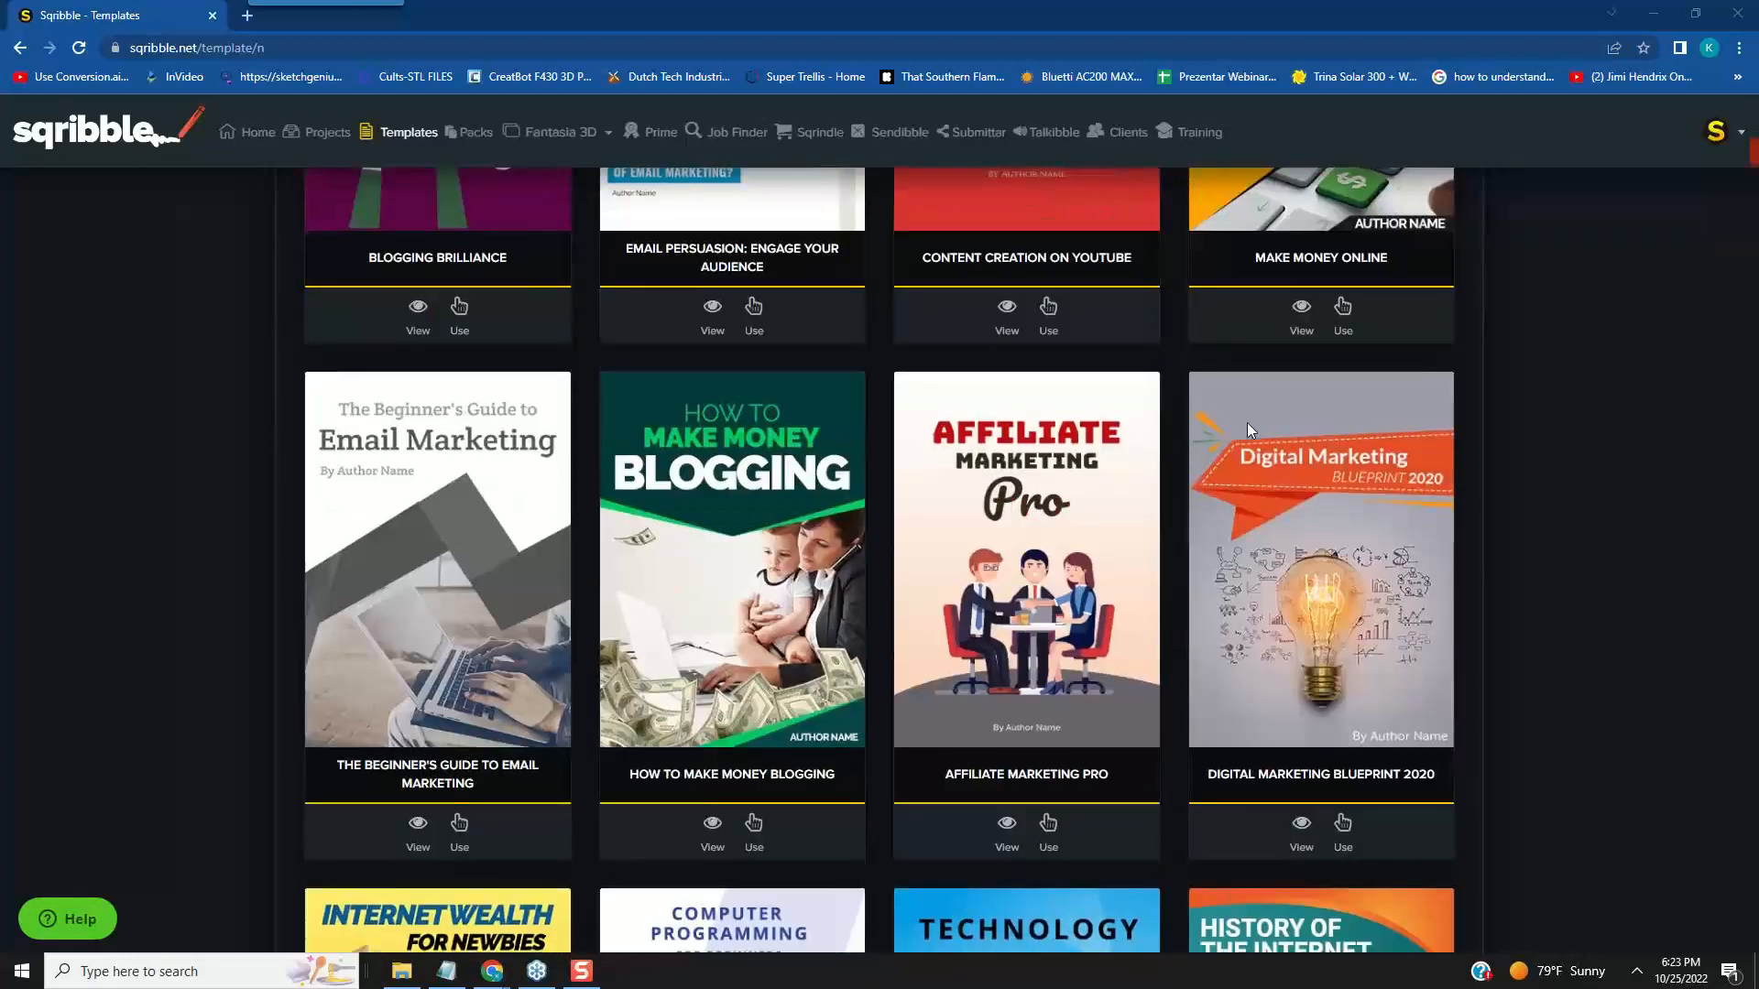
{"action": "scroll", "coordinate": [1326, 437], "scroll_direction": "down", "scroll_amount": 2}
{"action": "scroll", "coordinate": [1326, 437], "scroll_direction": "down", "scroll_amount": 4}
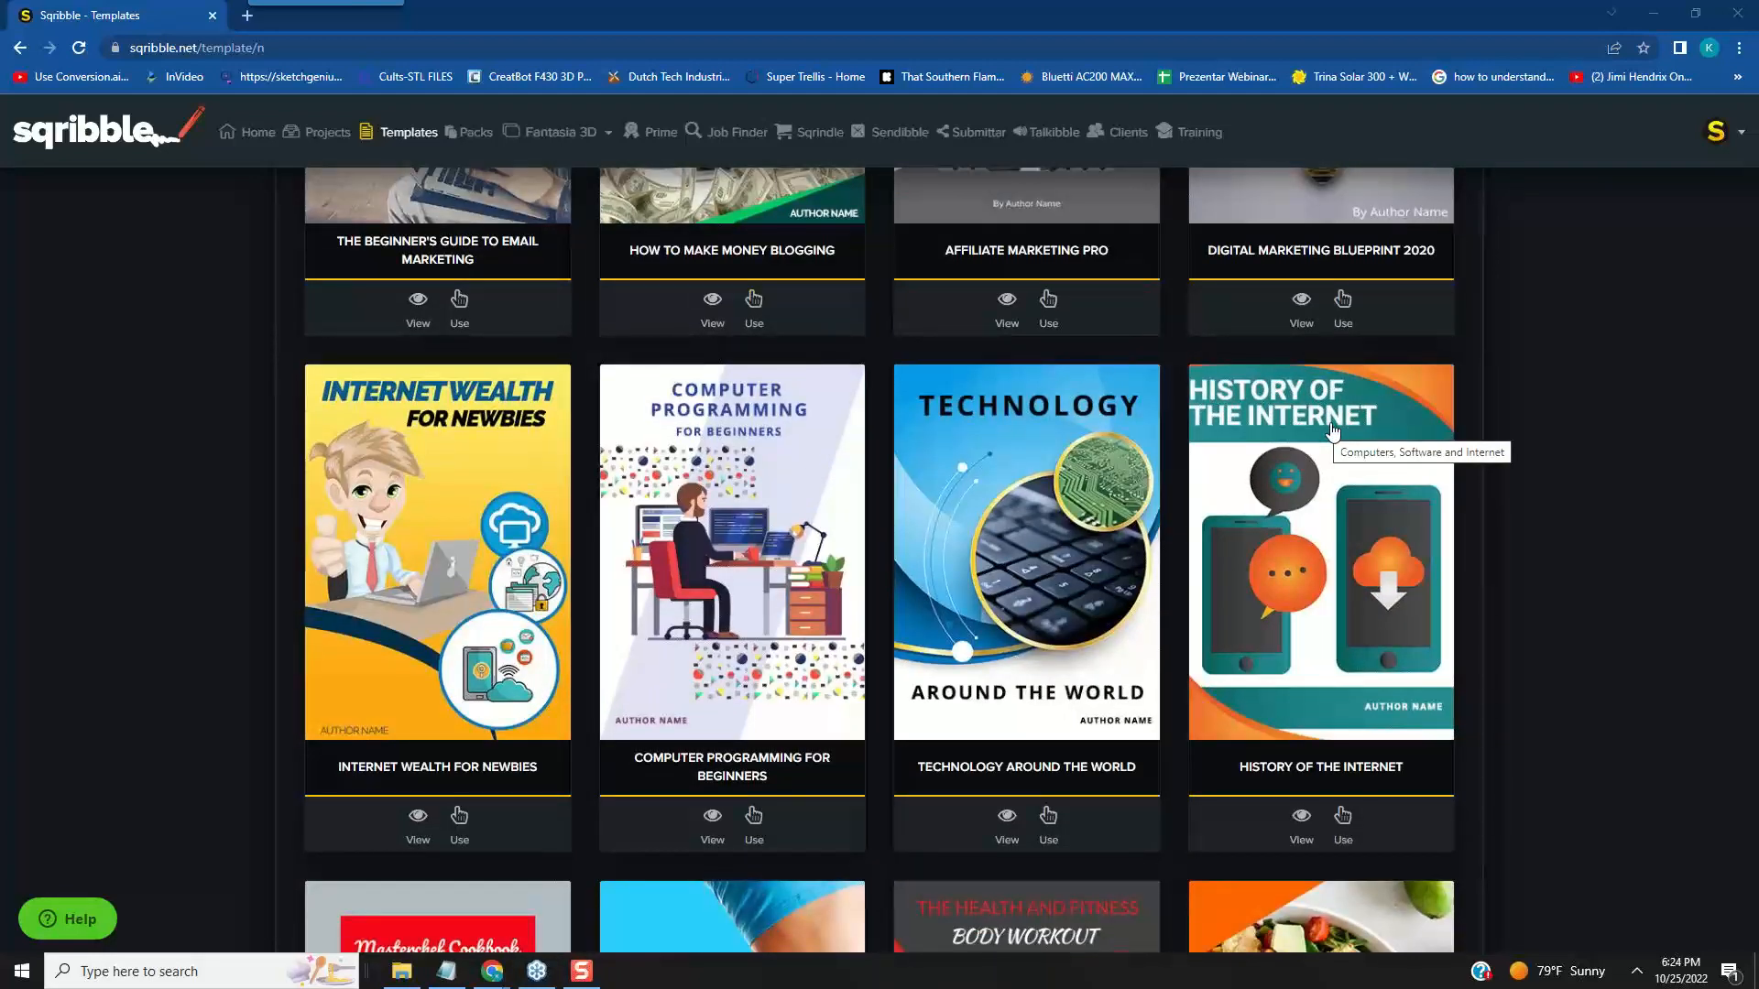
{"action": "scroll", "coordinate": [1332, 431], "scroll_direction": "down", "scroll_amount": 3}
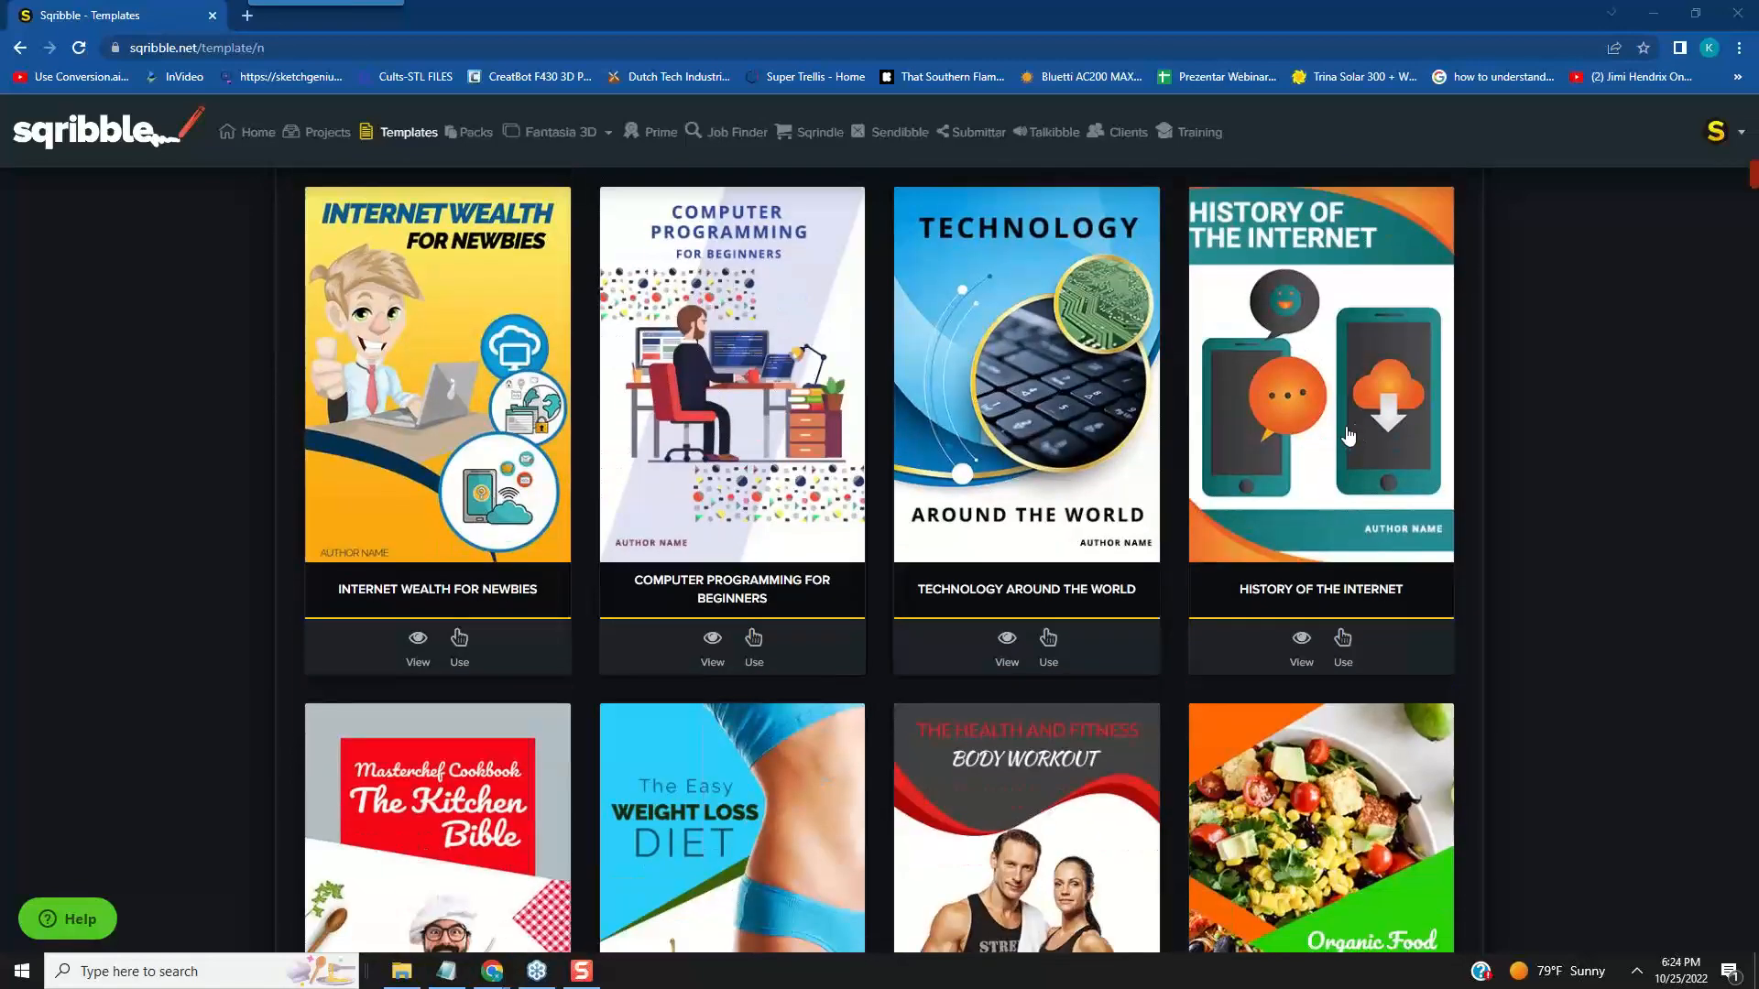
{"action": "scroll", "coordinate": [1359, 430], "scroll_direction": "down", "scroll_amount": 6}
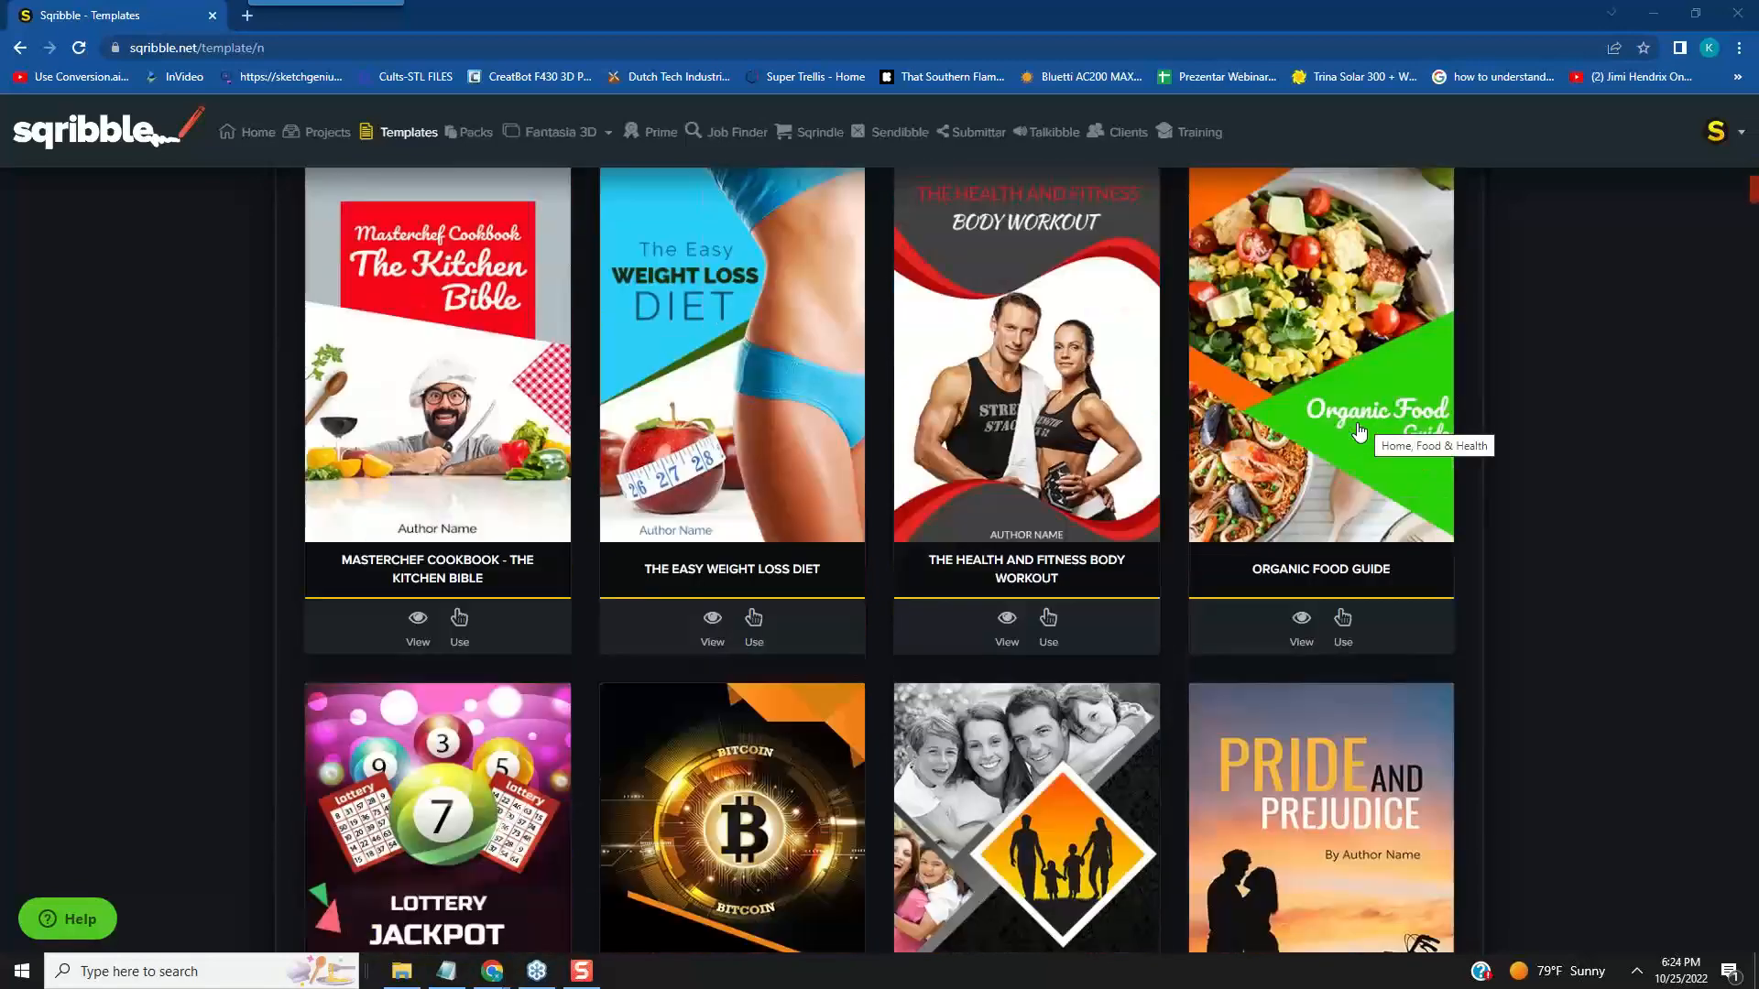
{"action": "scroll", "coordinate": [1359, 431], "scroll_direction": "down", "scroll_amount": 6}
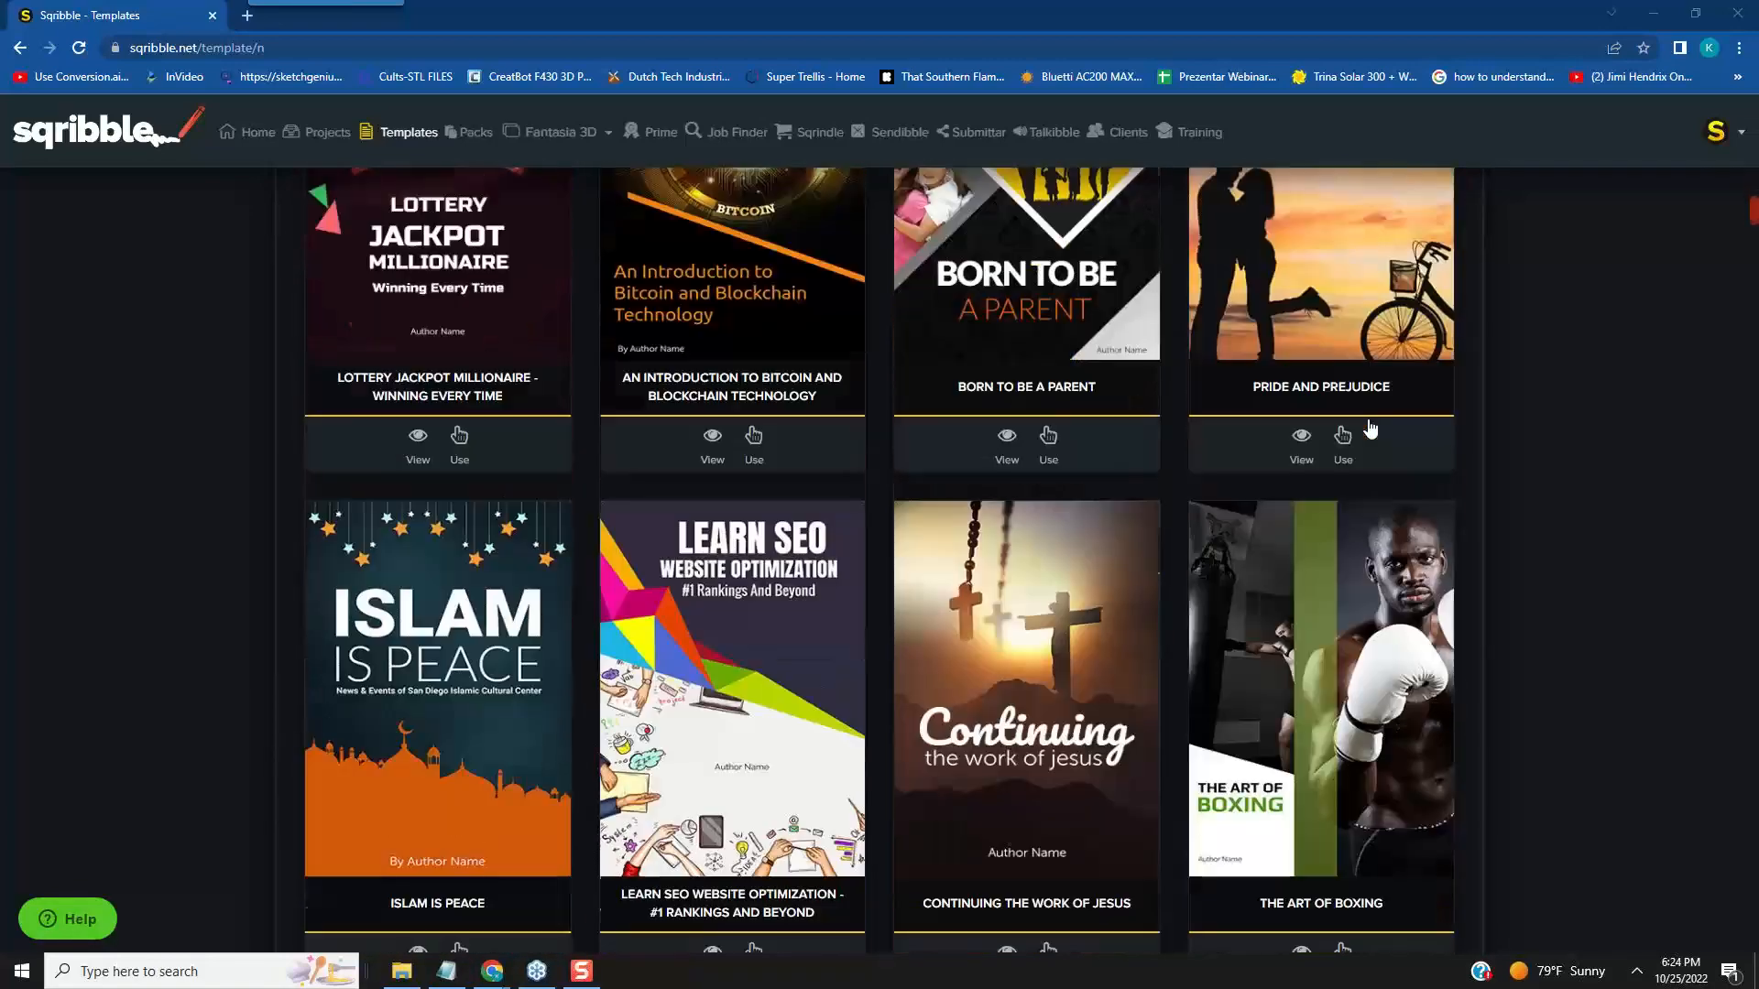
{"action": "scroll", "coordinate": [1370, 427], "scroll_direction": "up", "scroll_amount": 2}
{"action": "scroll", "coordinate": [1373, 425], "scroll_direction": "down", "scroll_amount": 5}
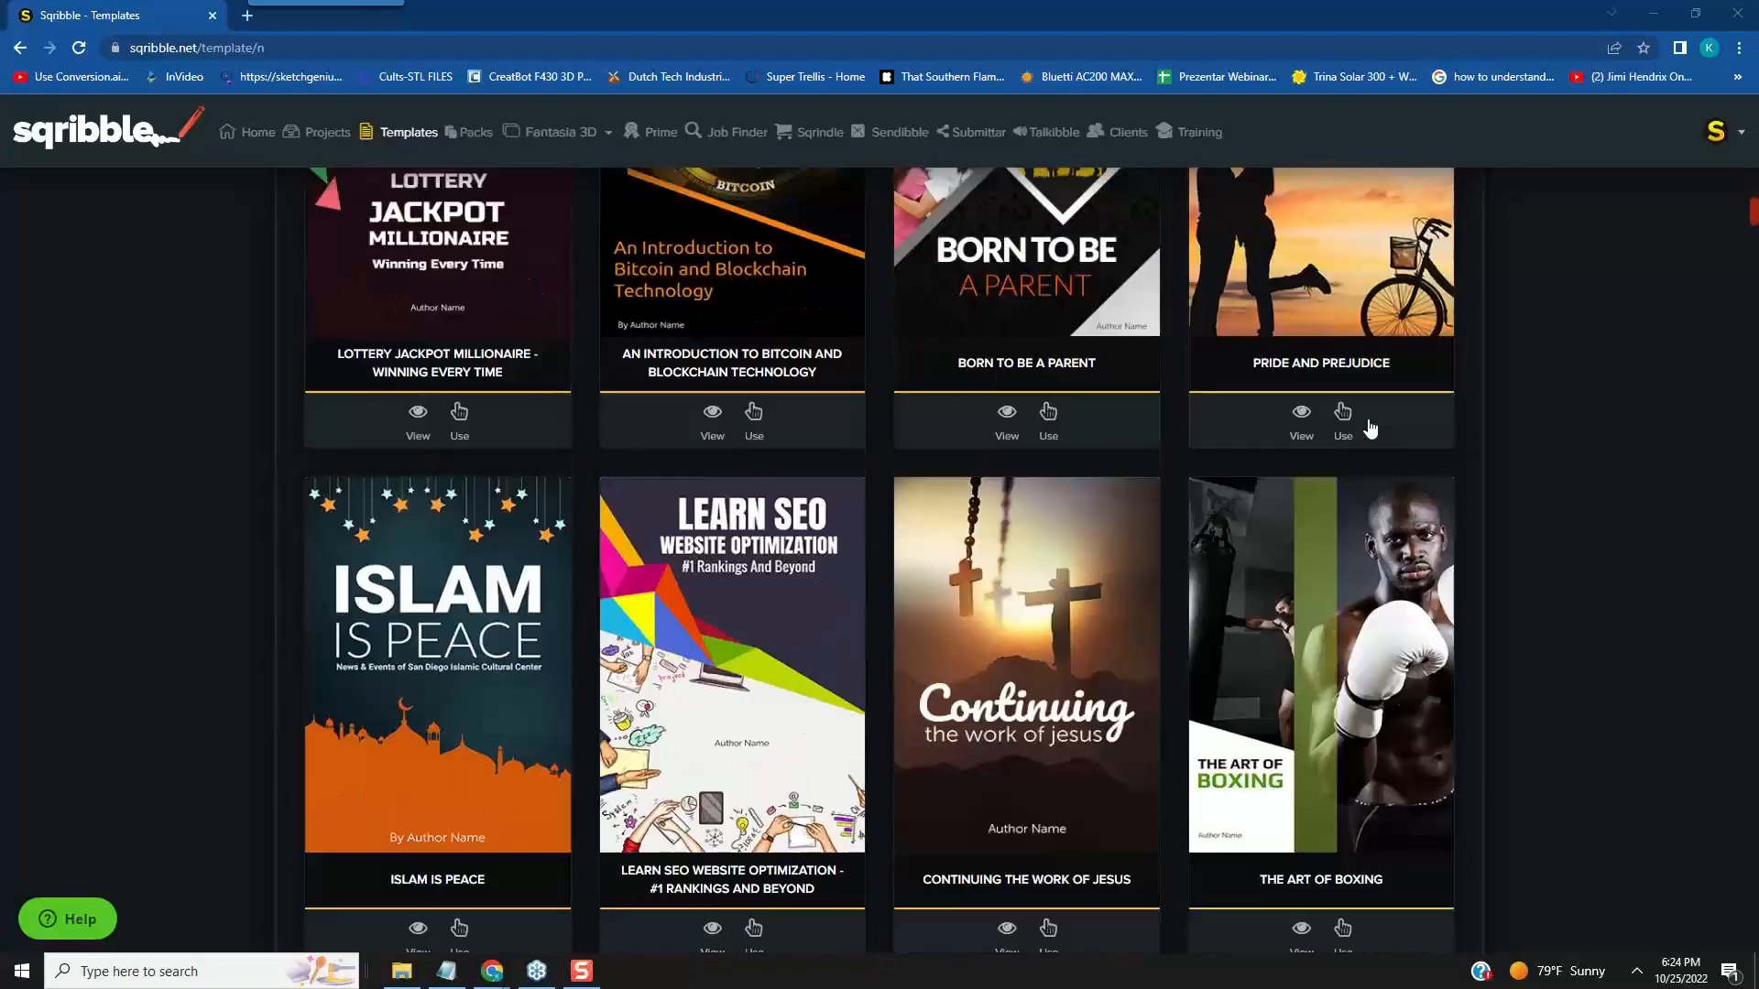
{"action": "scroll", "coordinate": [1375, 424], "scroll_direction": "up", "scroll_amount": 1}
{"action": "scroll", "coordinate": [1376, 424], "scroll_direction": "down", "scroll_amount": 3}
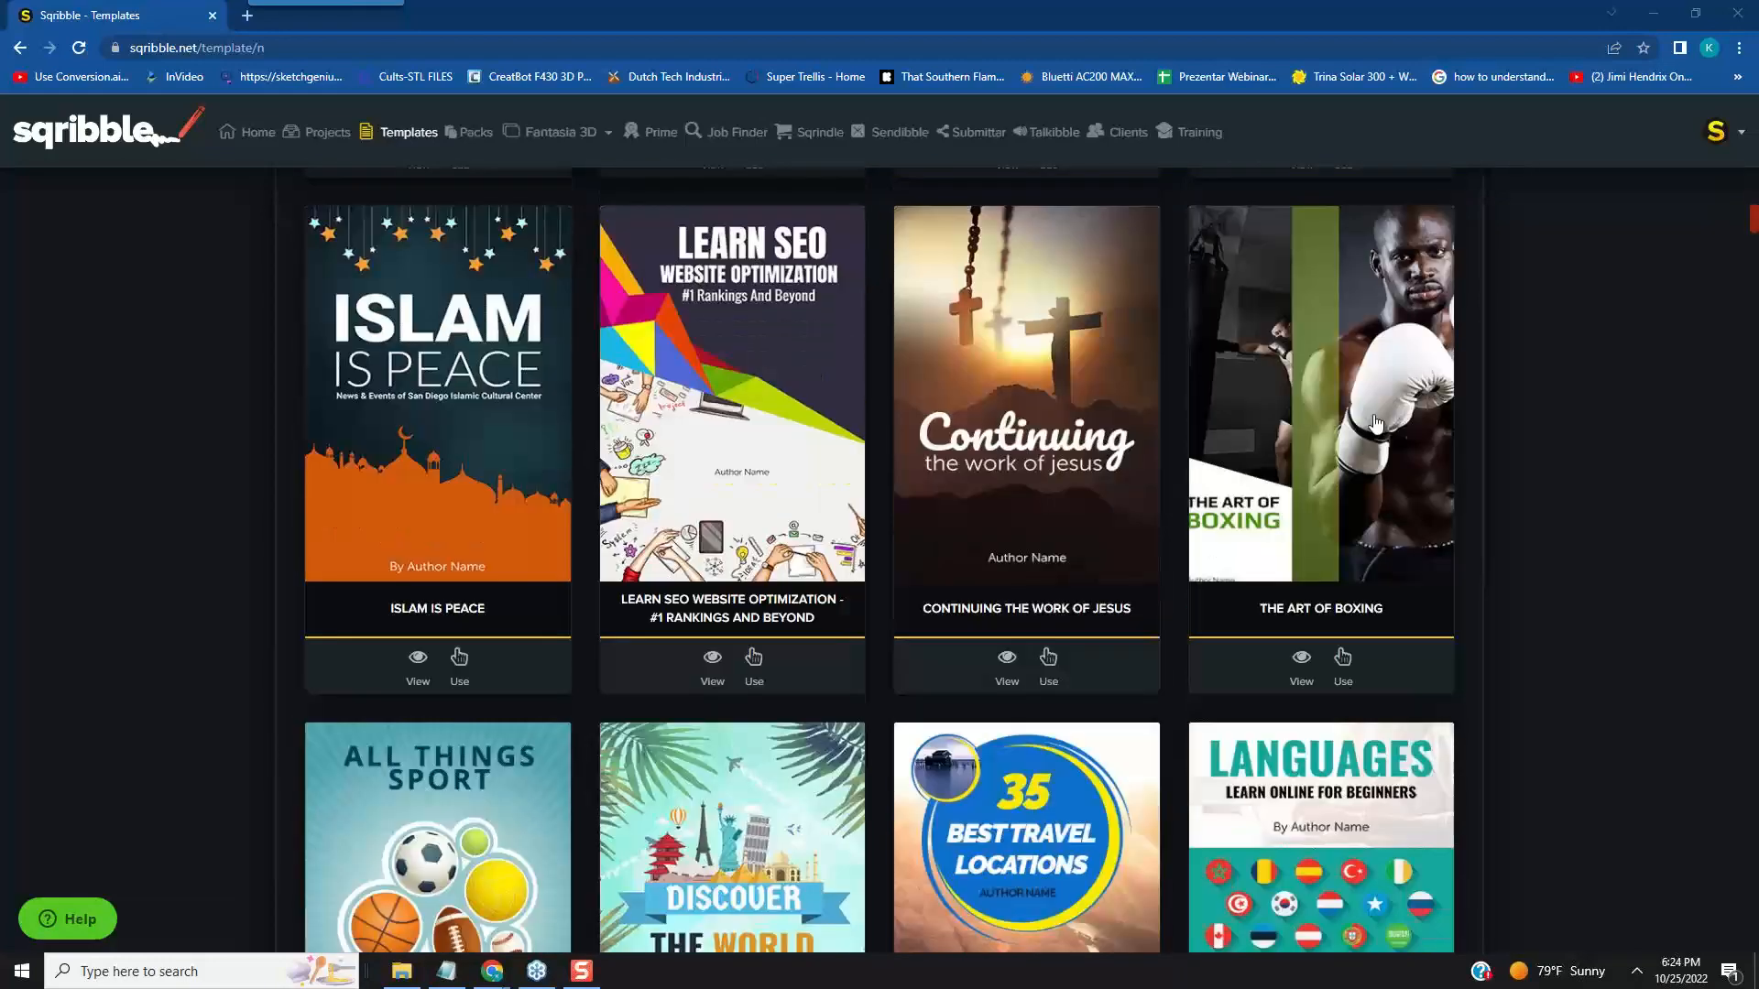
{"action": "scroll", "coordinate": [1375, 424], "scroll_direction": "down", "scroll_amount": 2}
{"action": "scroll", "coordinate": [1375, 424], "scroll_direction": "down", "scroll_amount": 2}
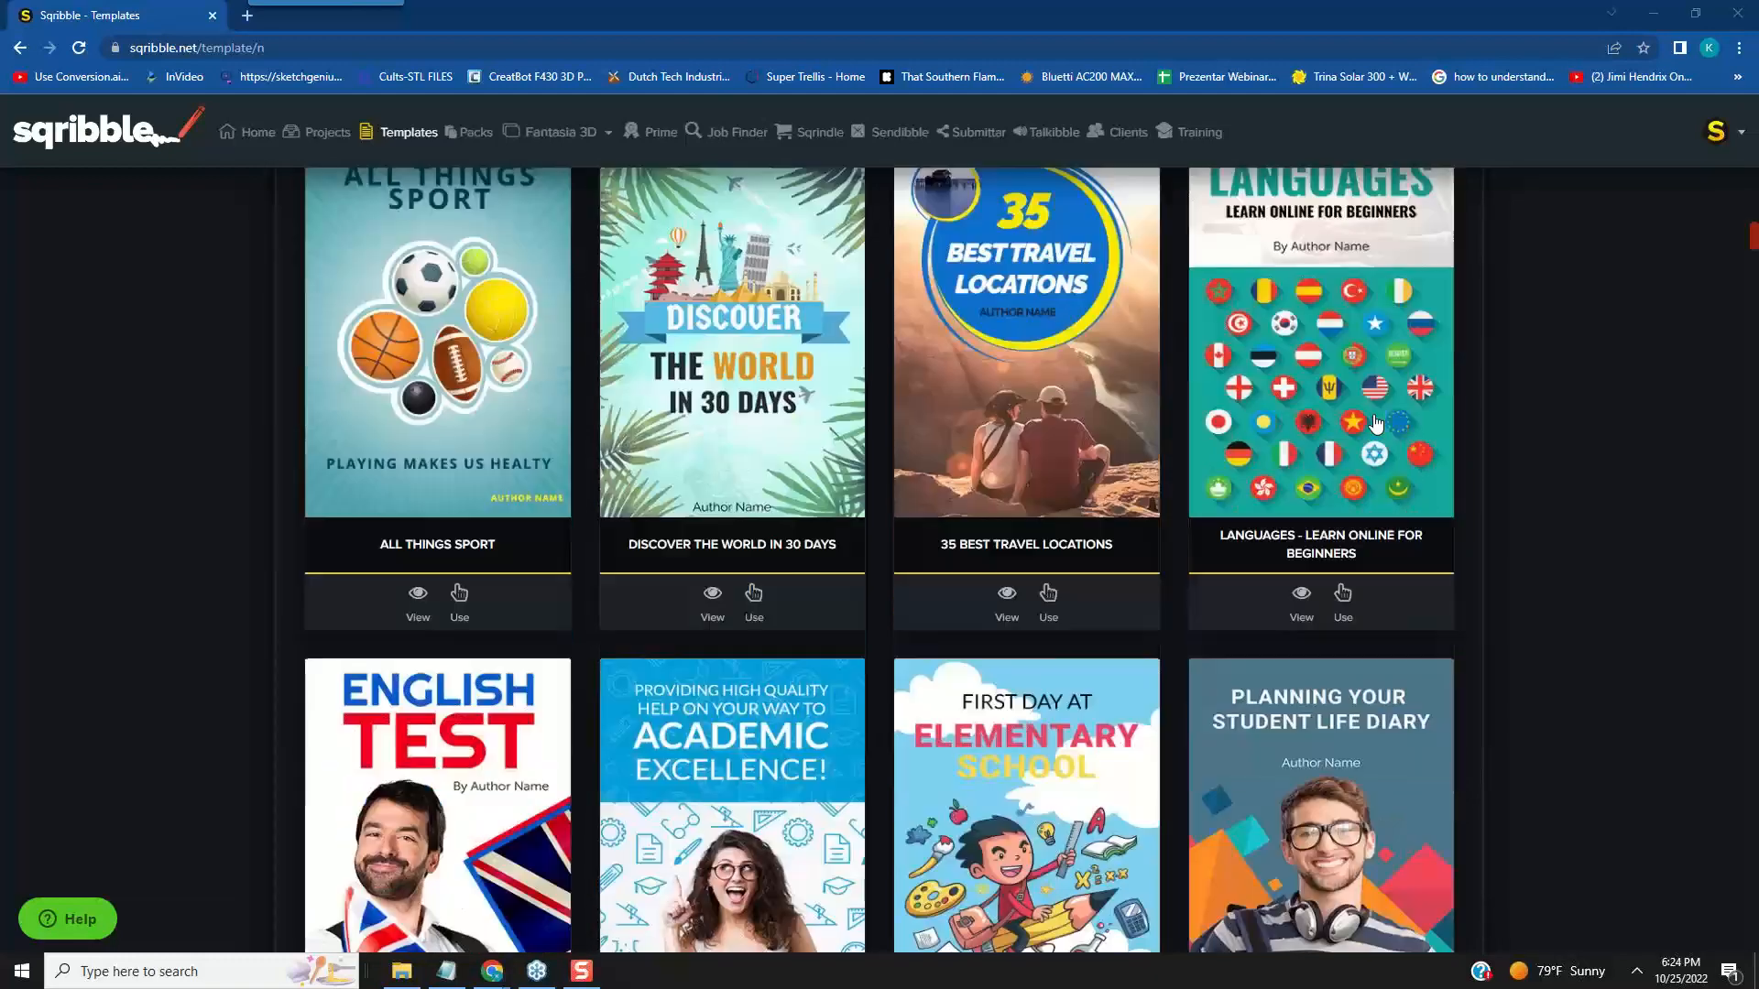
{"action": "scroll", "coordinate": [1375, 424], "scroll_direction": "down", "scroll_amount": 3}
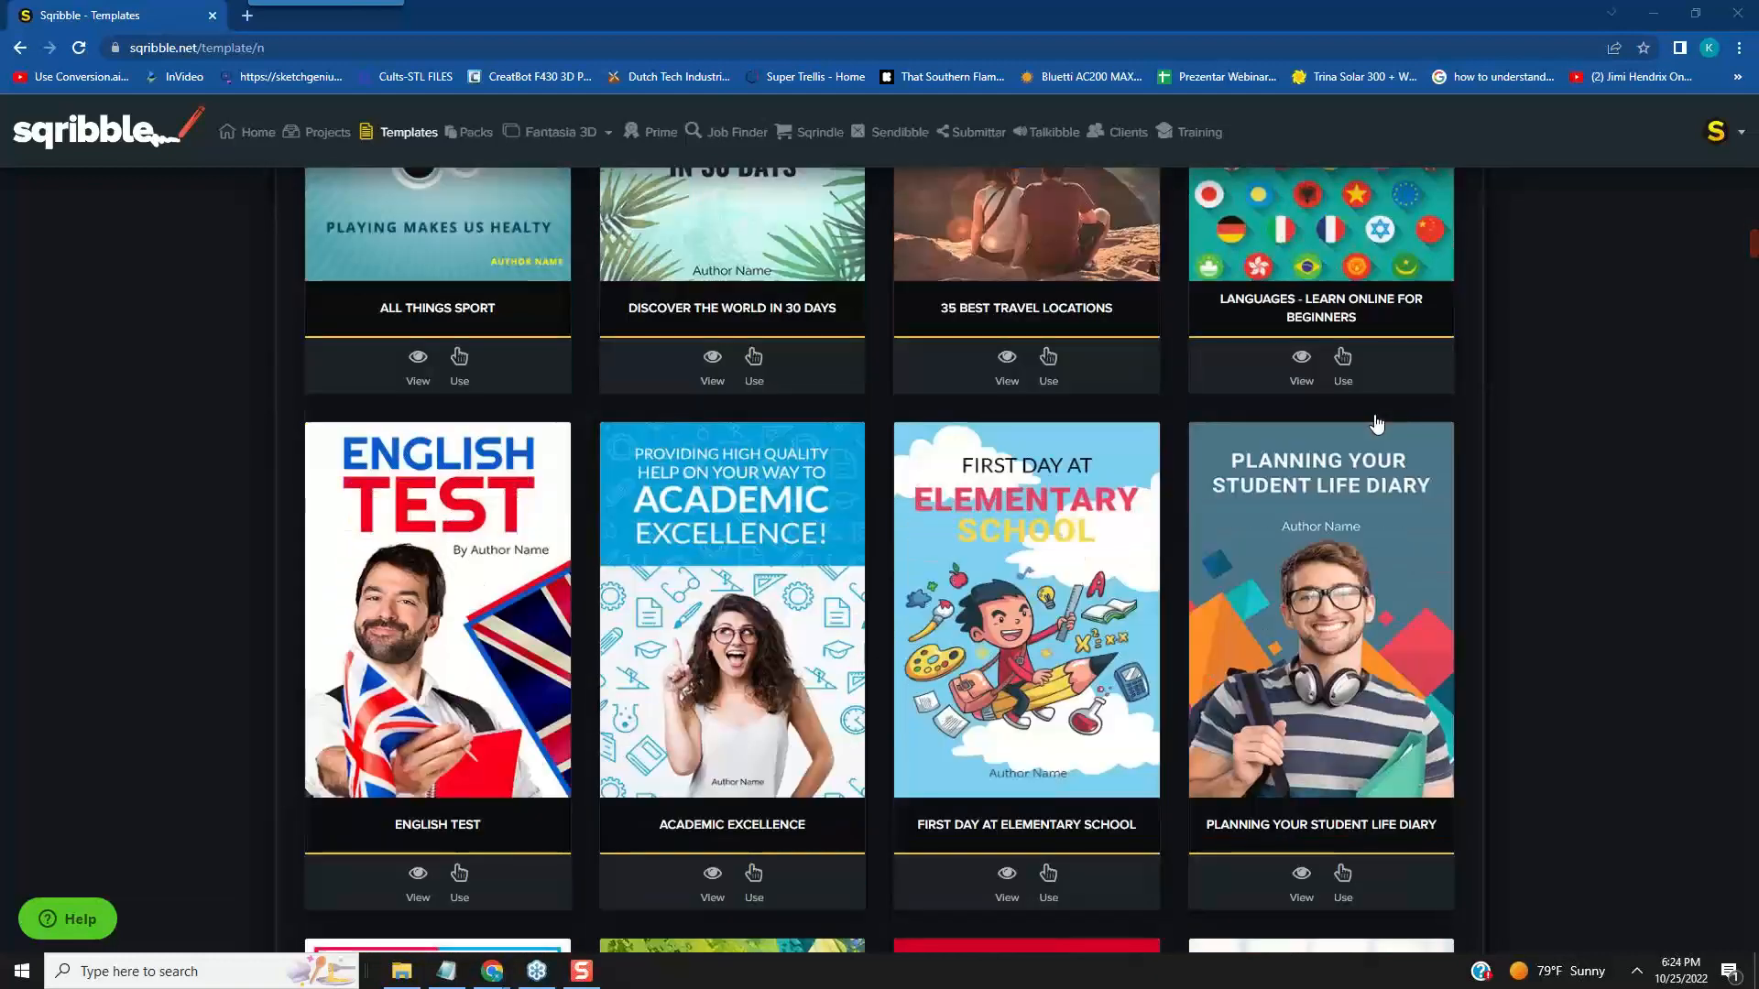
{"action": "scroll", "coordinate": [1375, 424], "scroll_direction": "down", "scroll_amount": 1}
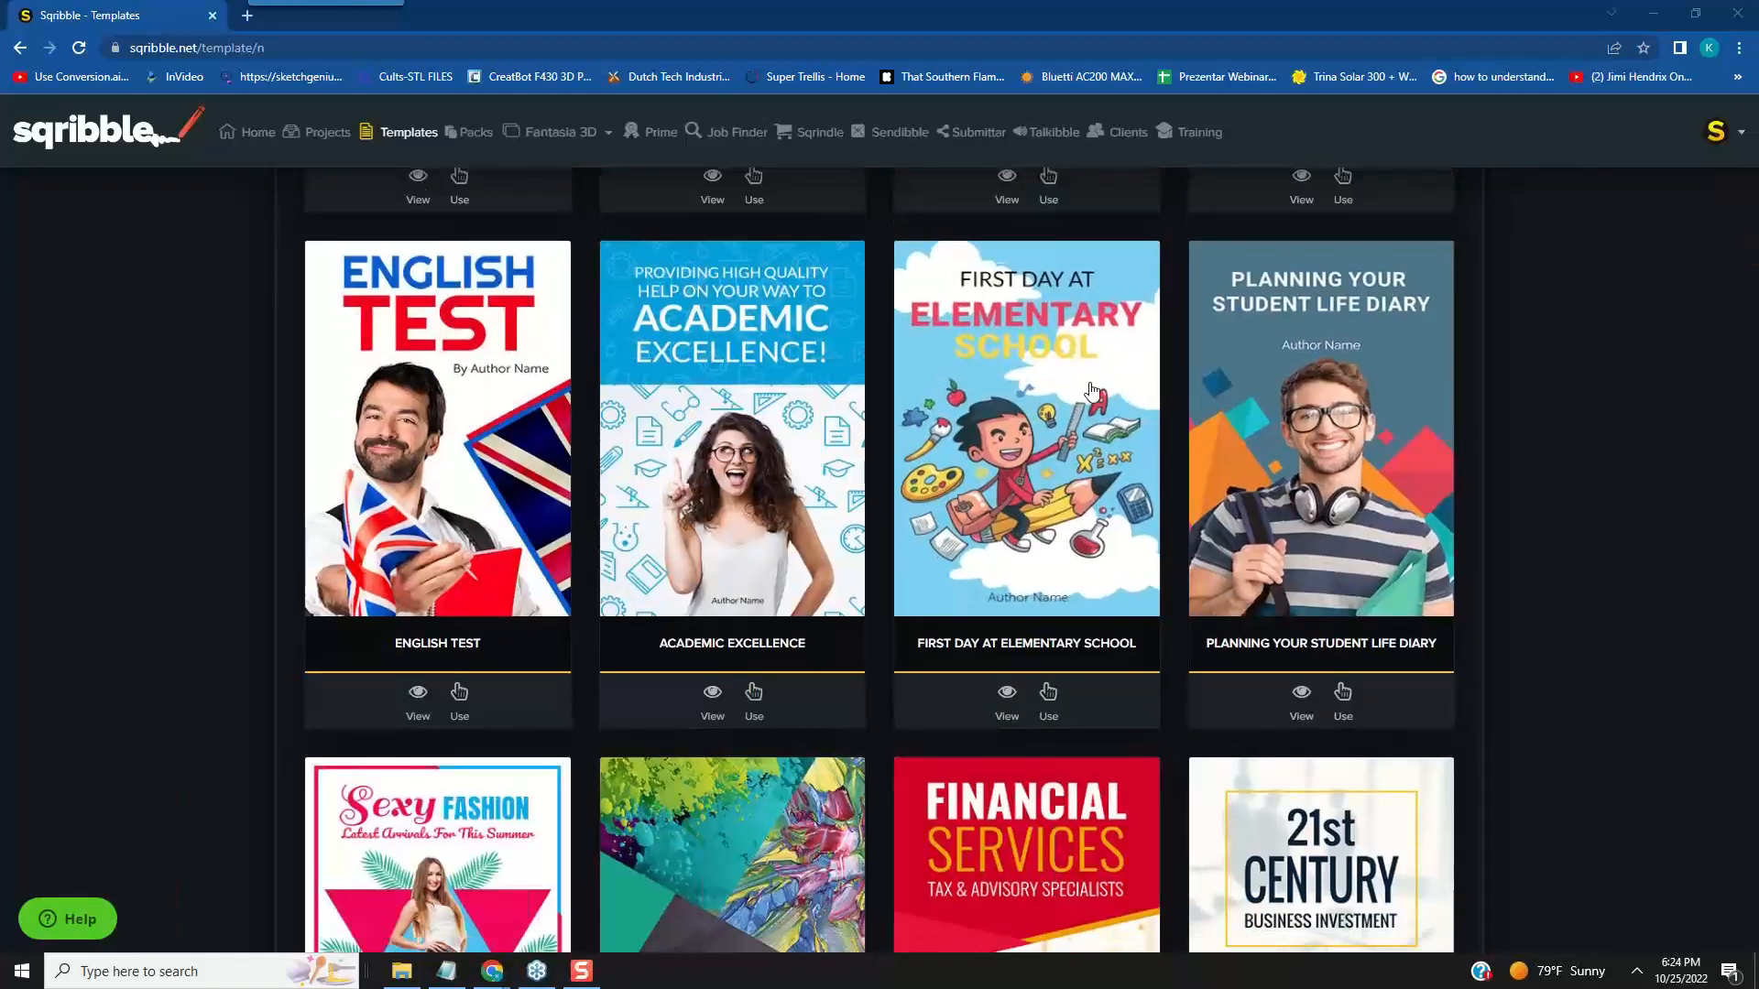
{"action": "scroll", "coordinate": [1163, 471], "scroll_direction": "down", "scroll_amount": 3}
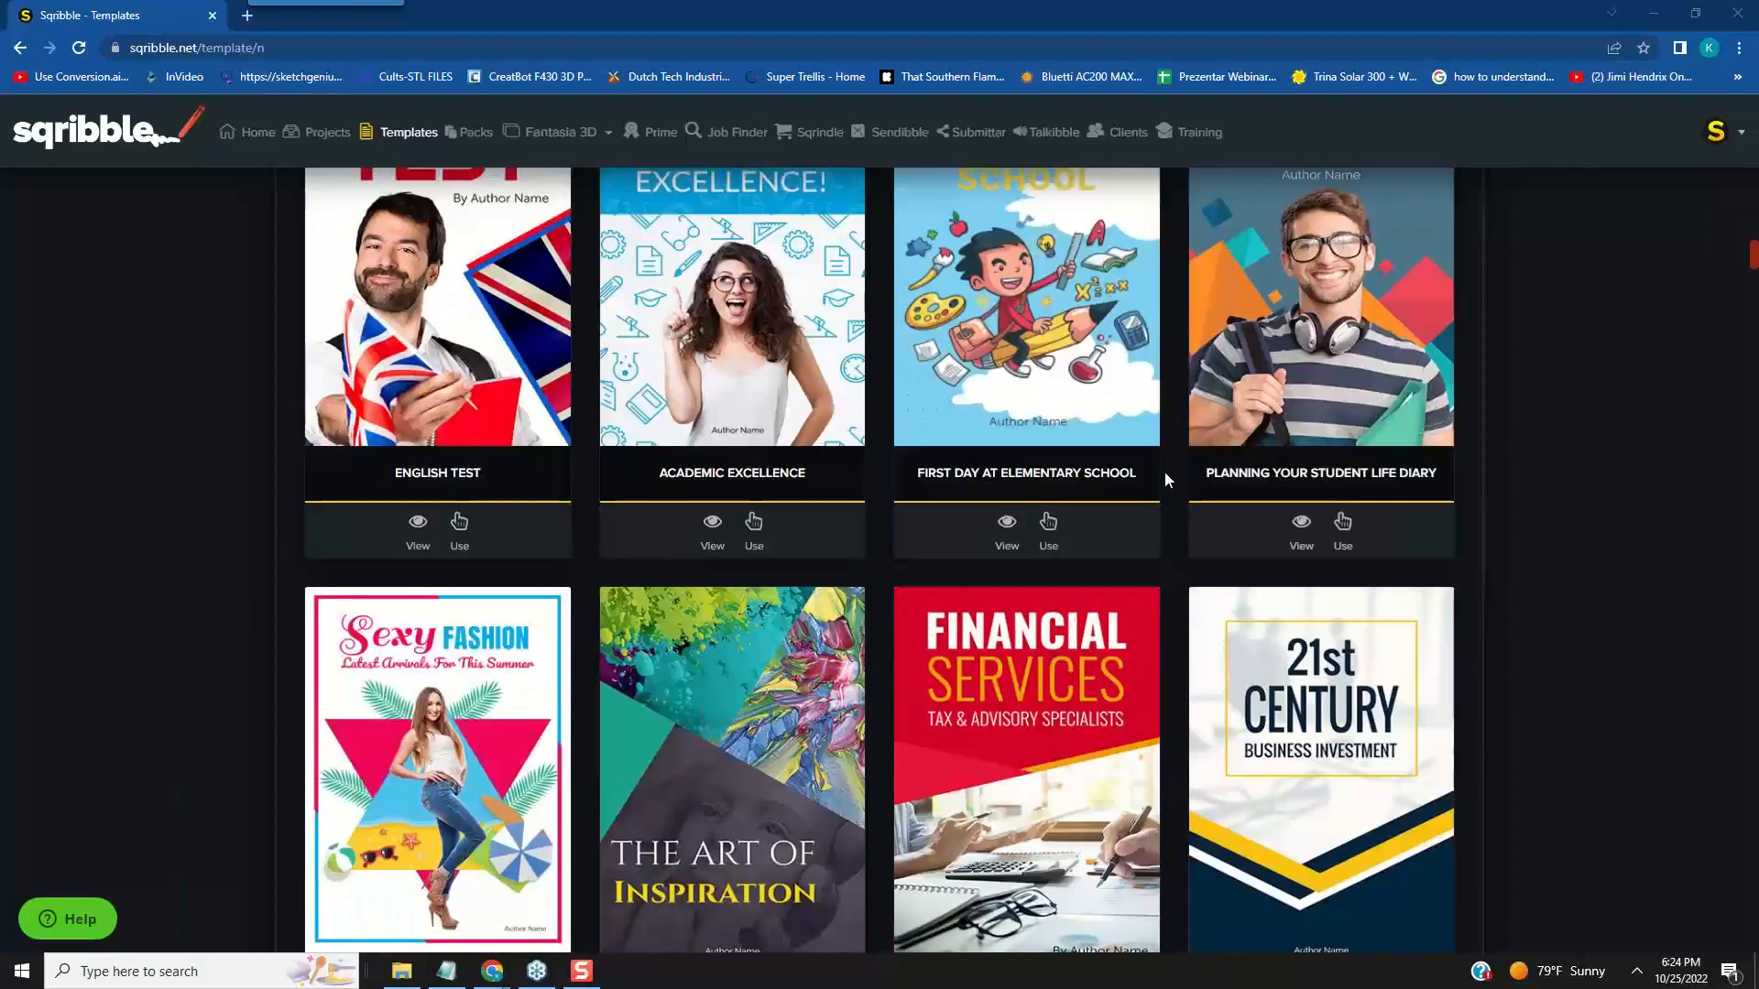
{"action": "scroll", "coordinate": [1169, 469], "scroll_direction": "down", "scroll_amount": 3}
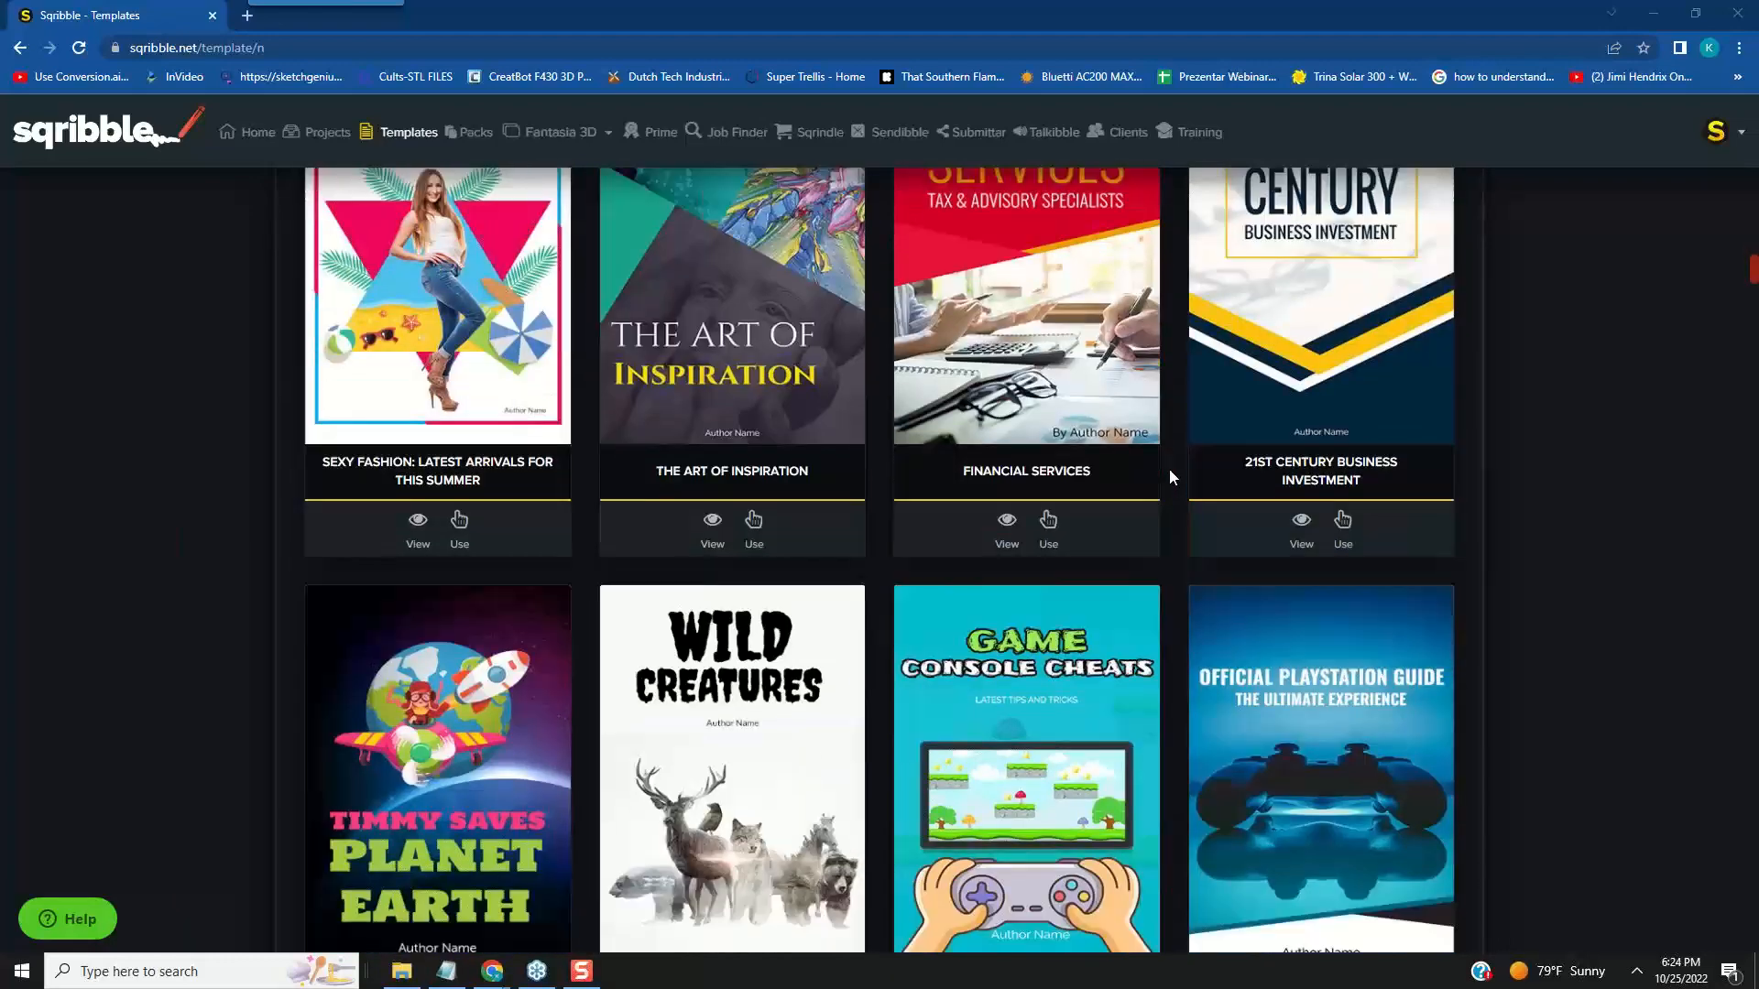
{"action": "scroll", "coordinate": [1171, 469], "scroll_direction": "up", "scroll_amount": 3}
{"action": "scroll", "coordinate": [1170, 469], "scroll_direction": "down", "scroll_amount": 2}
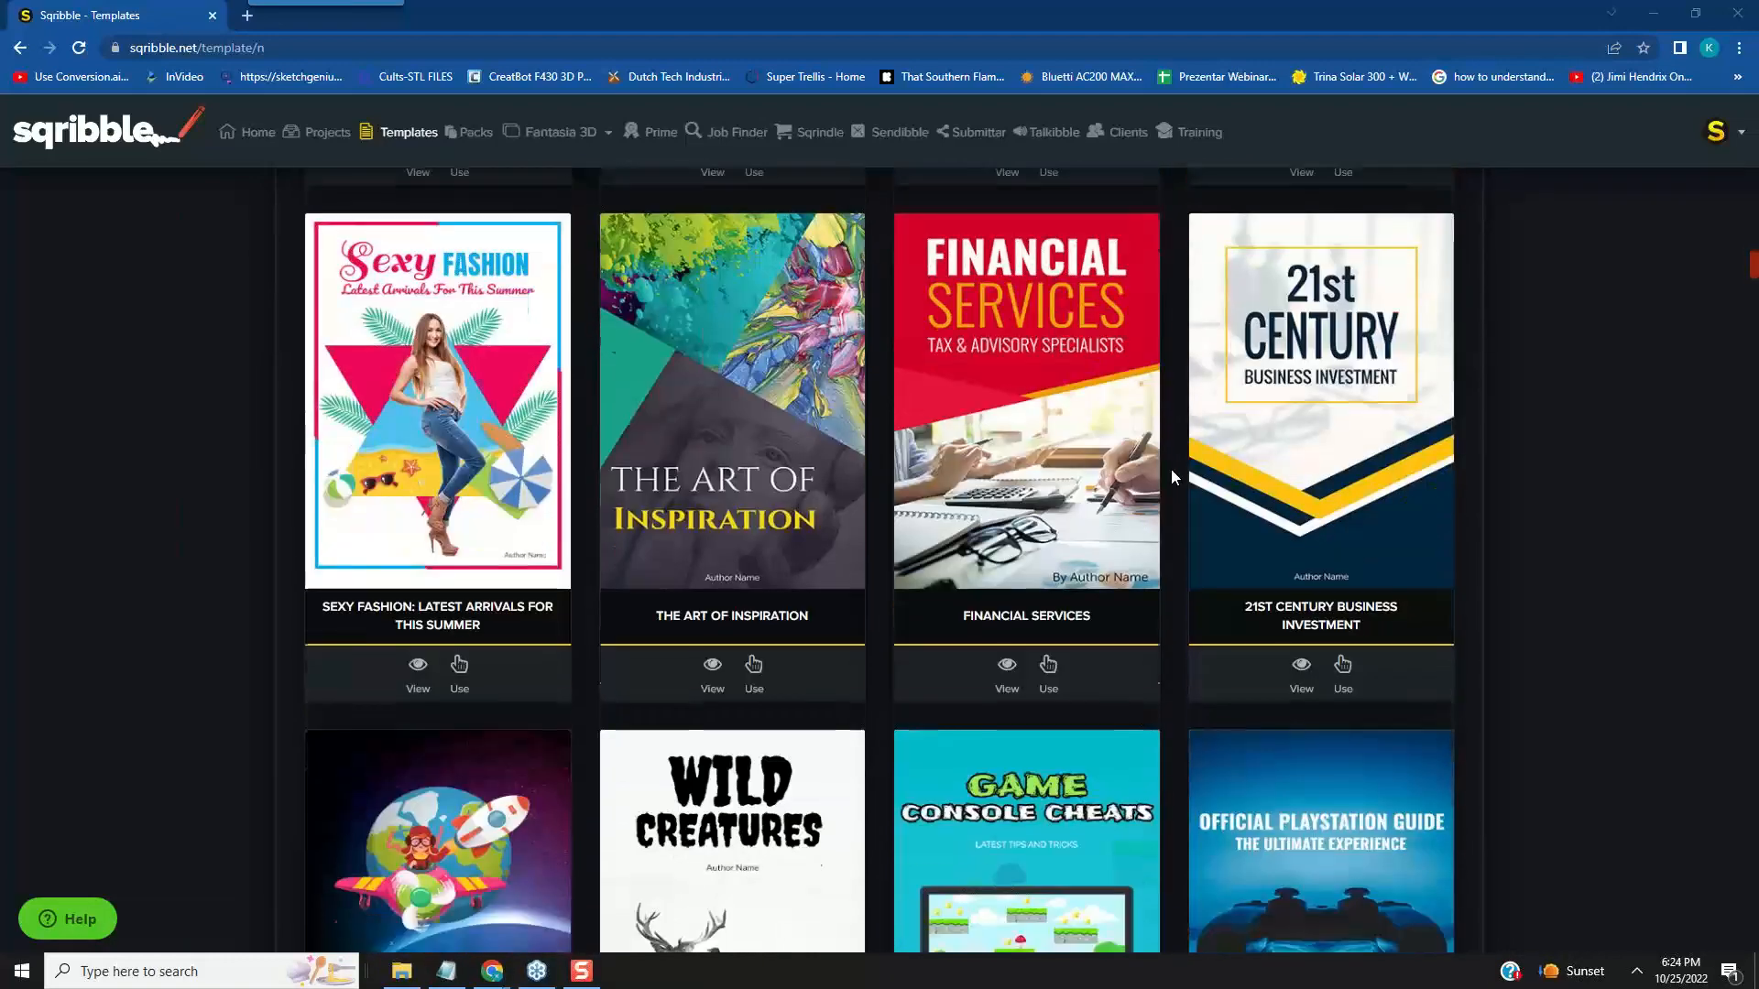
{"action": "scroll", "coordinate": [1353, 457], "scroll_direction": "down", "scroll_amount": 6}
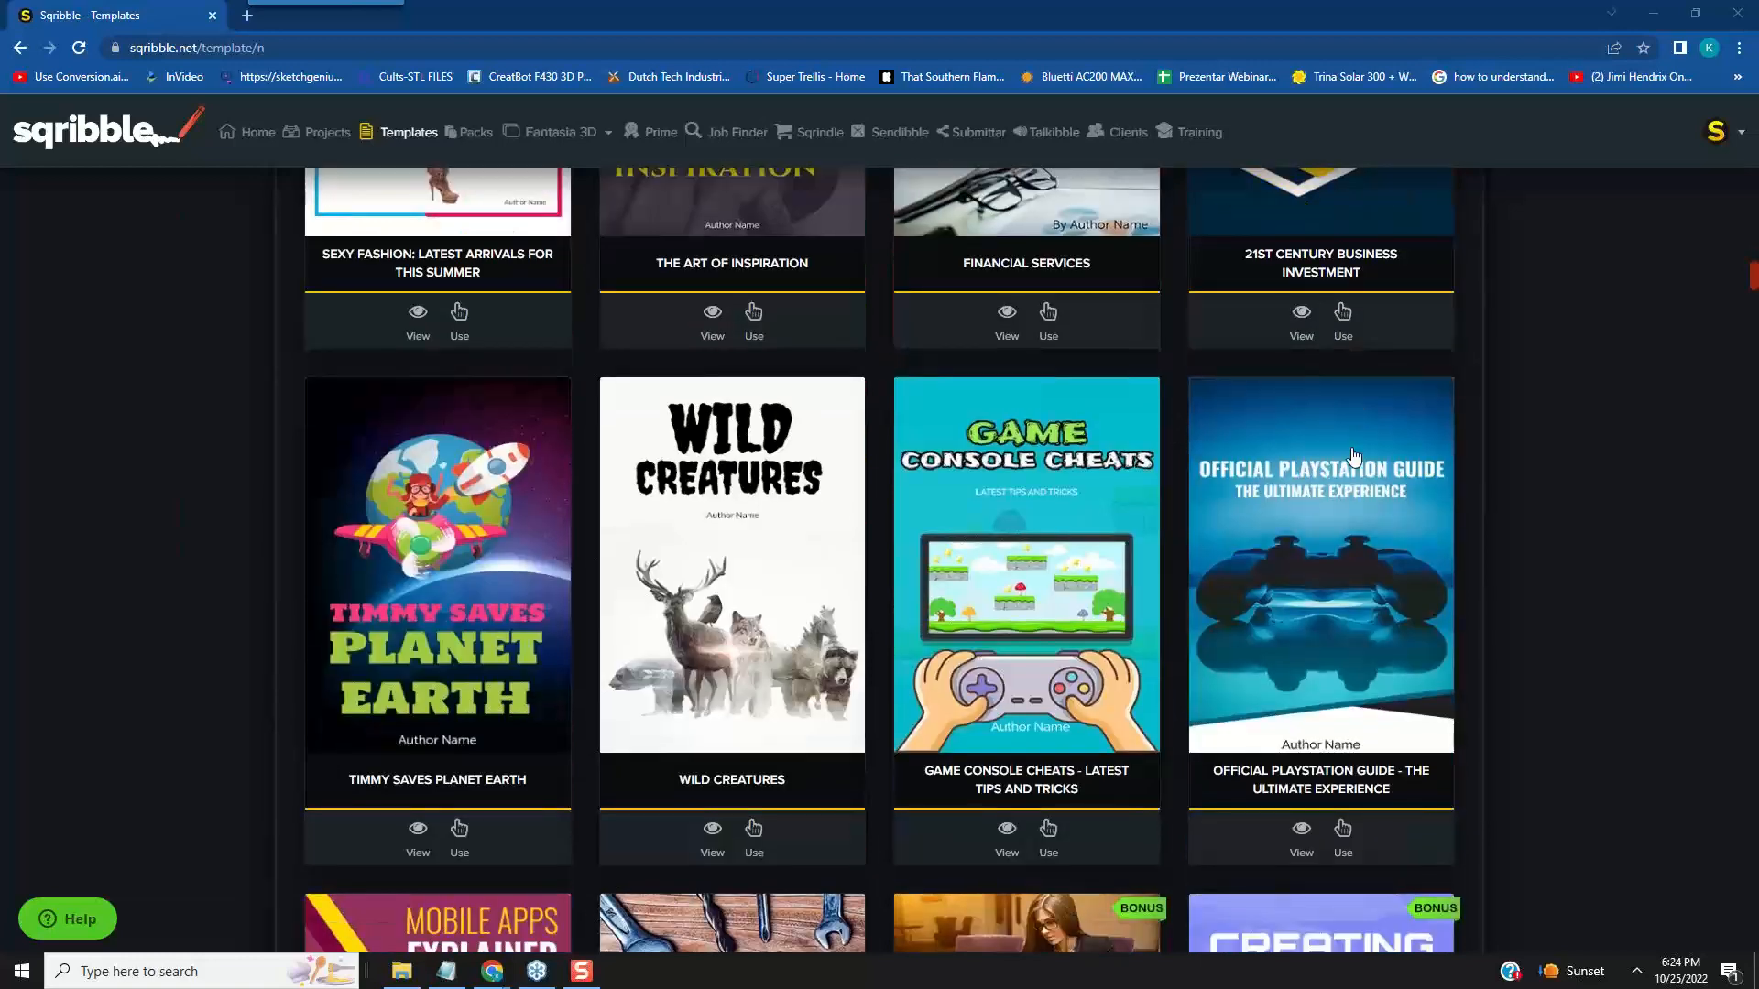
{"action": "scroll", "coordinate": [1350, 457], "scroll_direction": "down", "scroll_amount": 2}
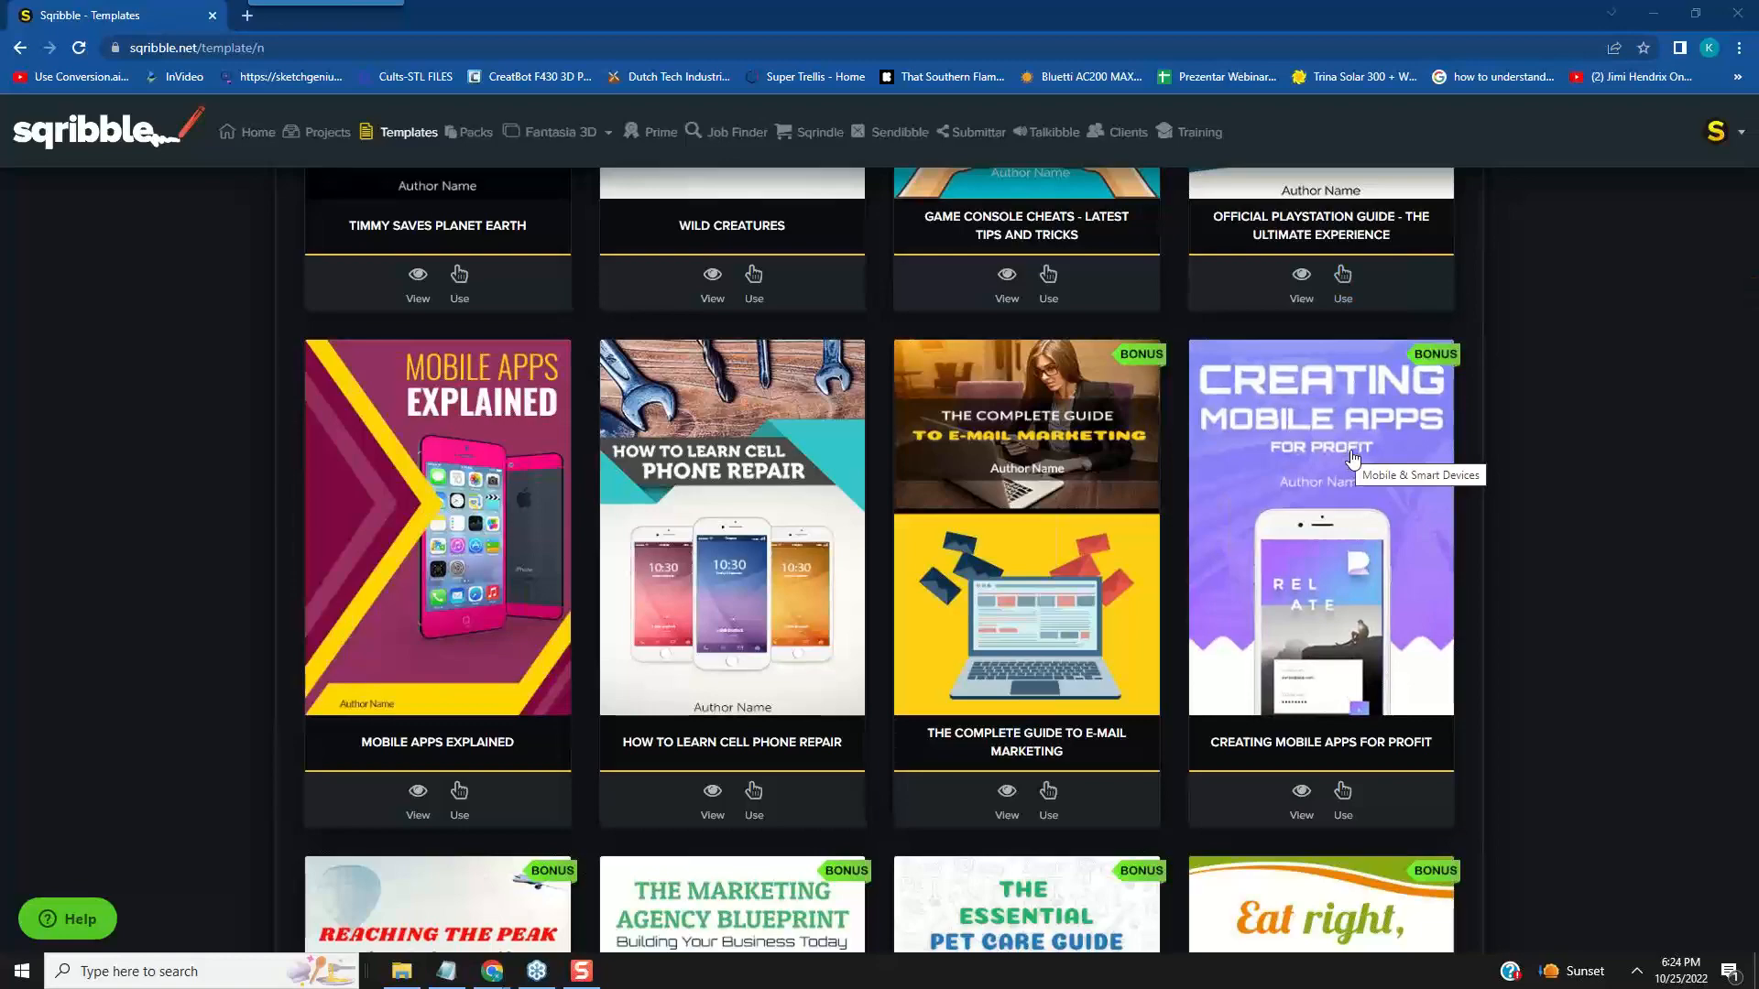
{"action": "scroll", "coordinate": [1353, 457], "scroll_direction": "down", "scroll_amount": 6}
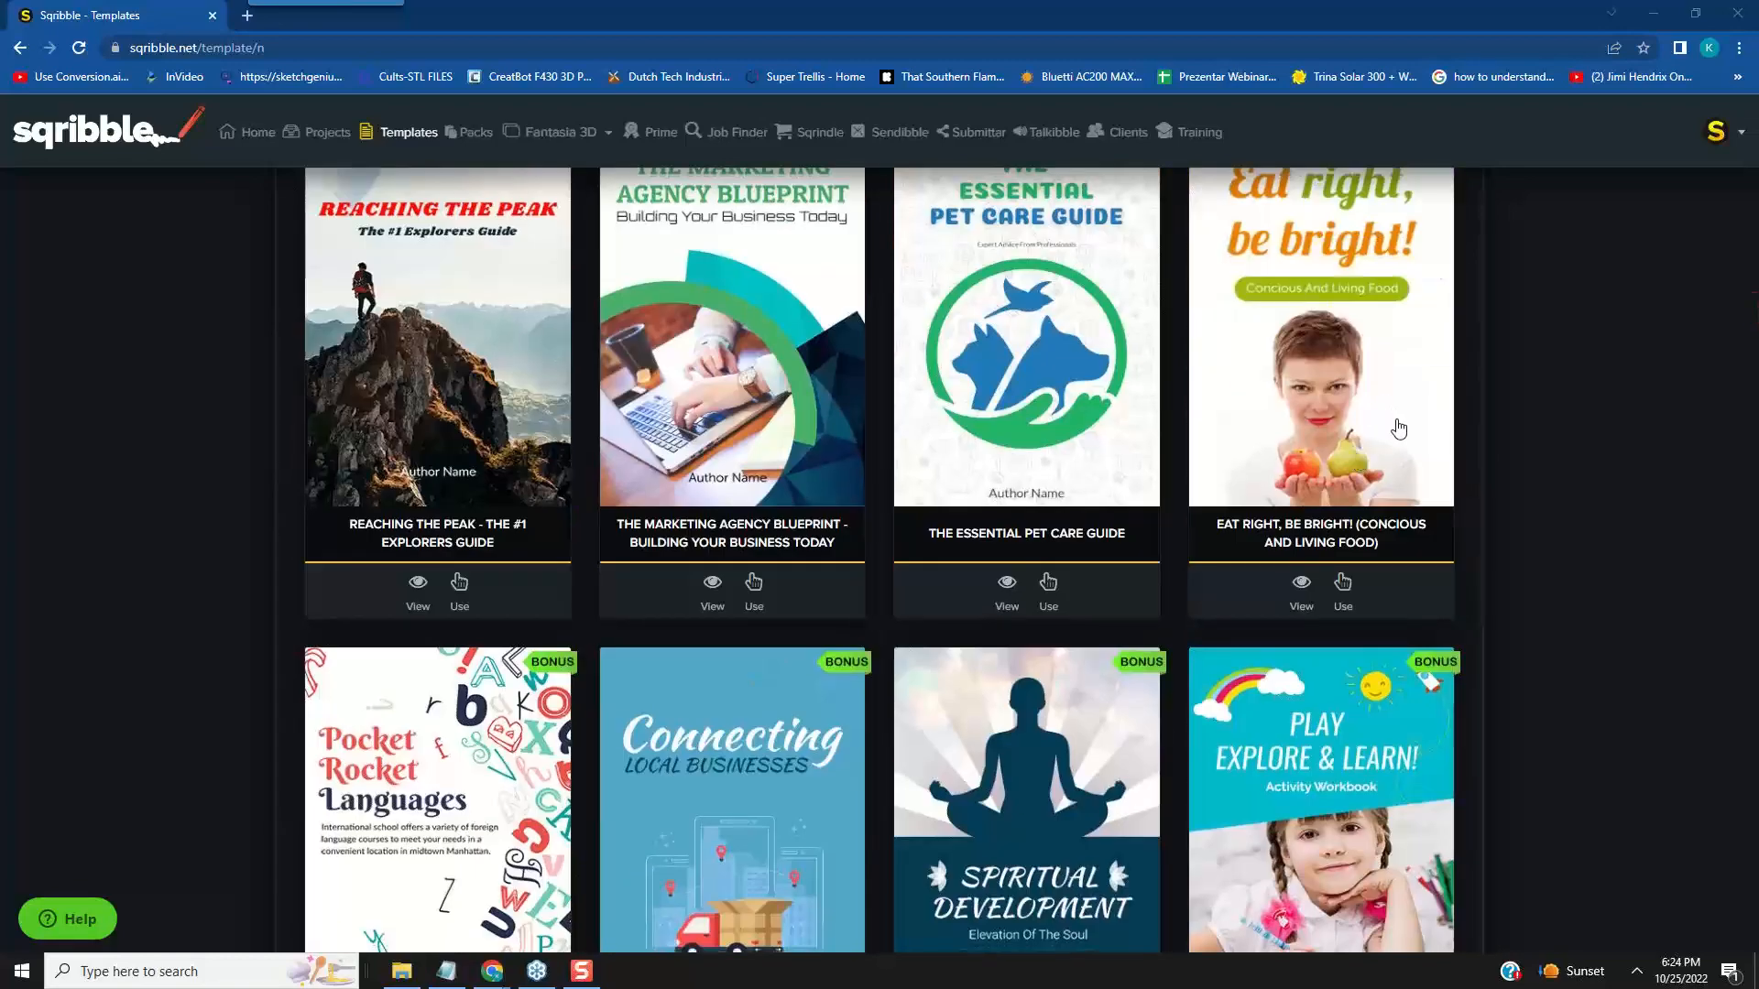
{"action": "scroll", "coordinate": [1399, 428], "scroll_direction": "up", "scroll_amount": 2}
{"action": "scroll", "coordinate": [1399, 429], "scroll_direction": "down", "scroll_amount": 3}
{"action": "scroll", "coordinate": [1398, 429], "scroll_direction": "up", "scroll_amount": 1}
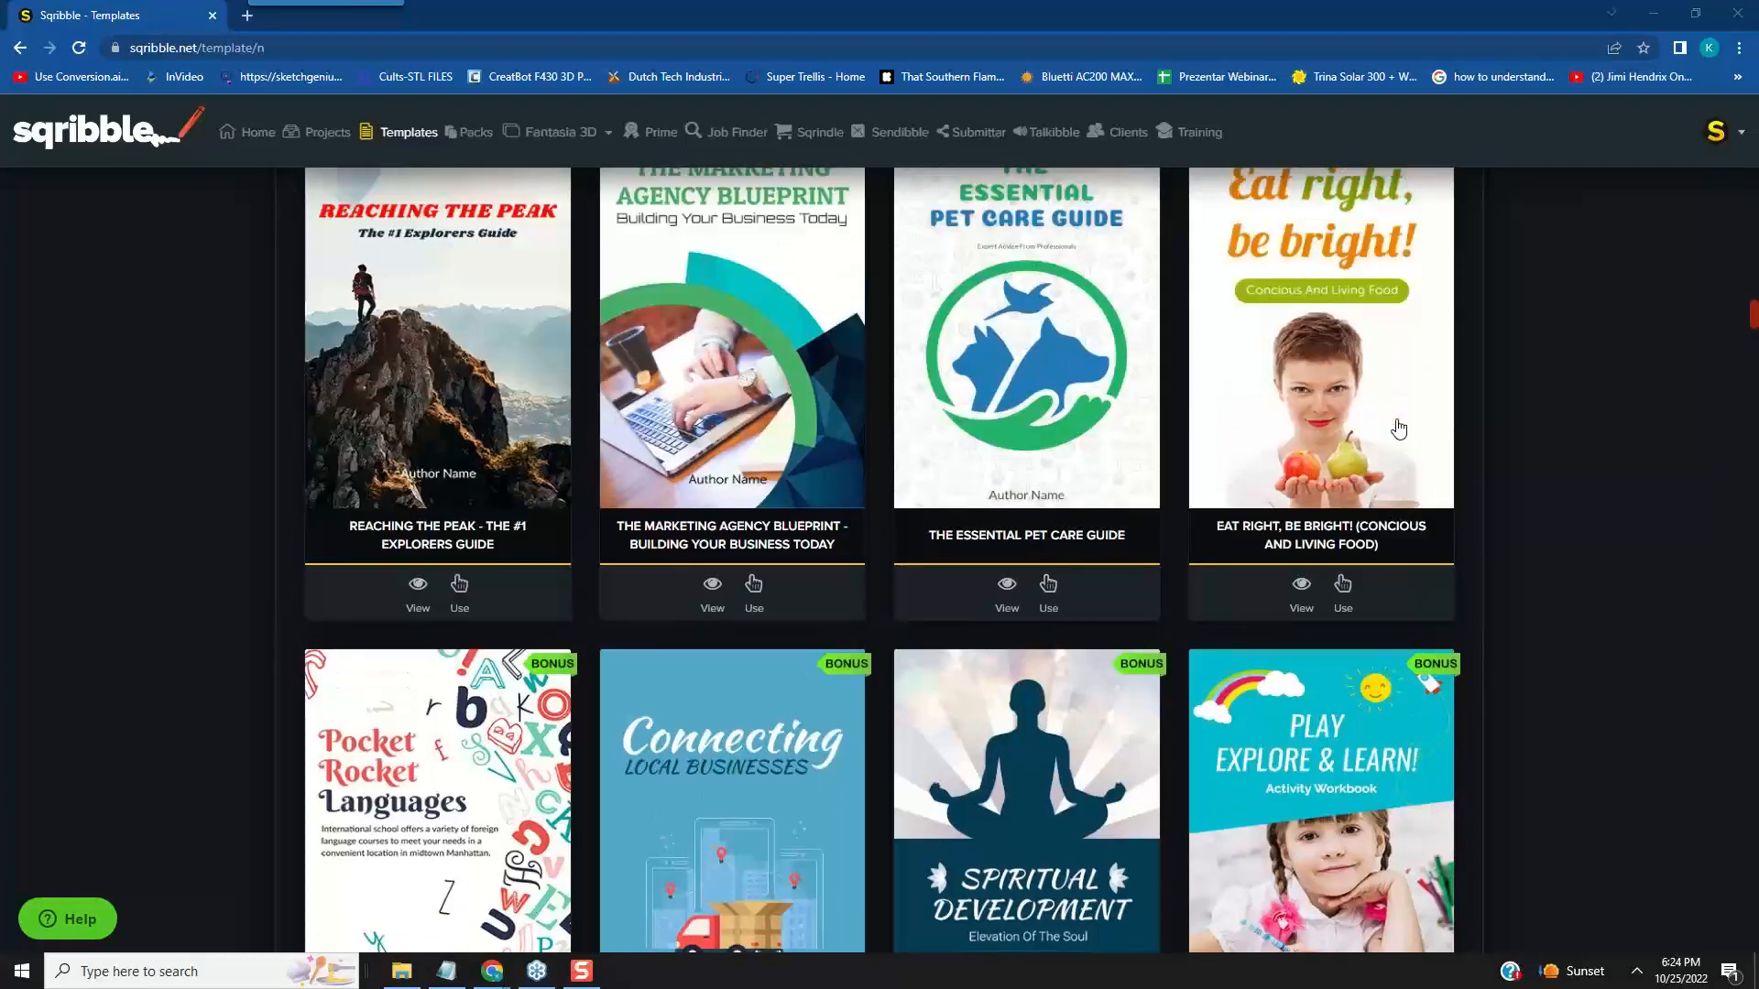
{"action": "scroll", "coordinate": [1399, 429], "scroll_direction": "down", "scroll_amount": 4}
{"action": "scroll", "coordinate": [1402, 428], "scroll_direction": "down", "scroll_amount": 2}
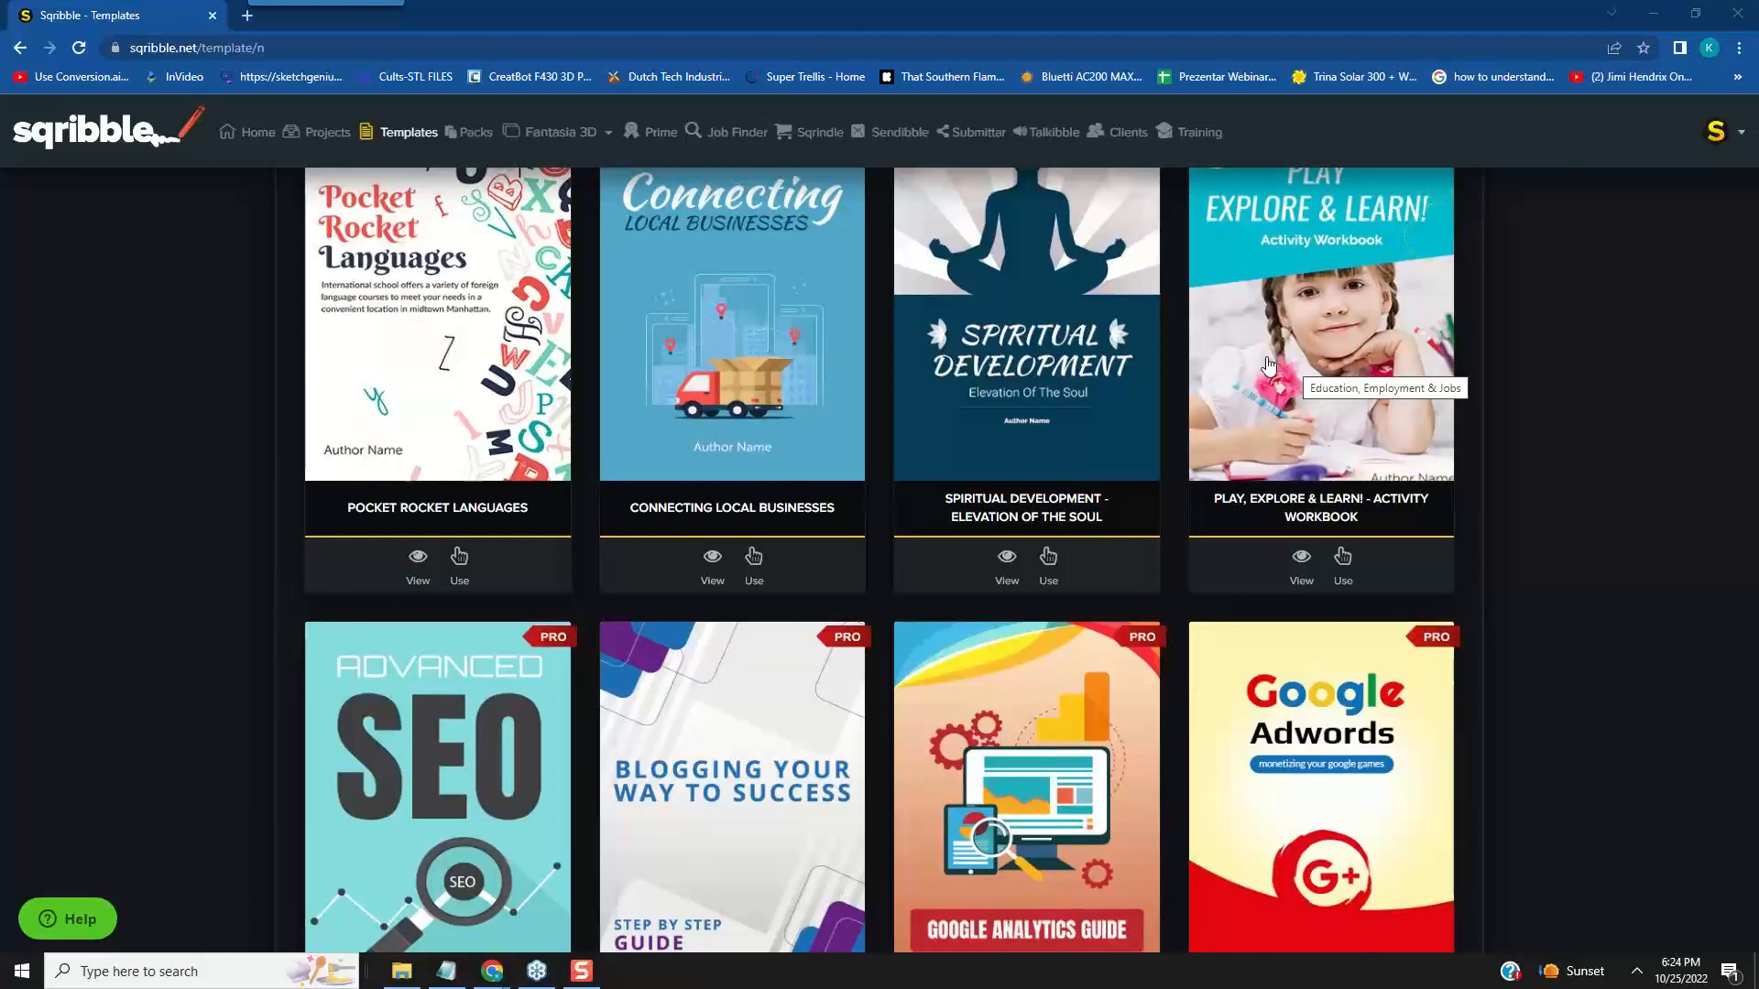
{"action": "scroll", "coordinate": [1268, 365], "scroll_direction": "down", "scroll_amount": 4}
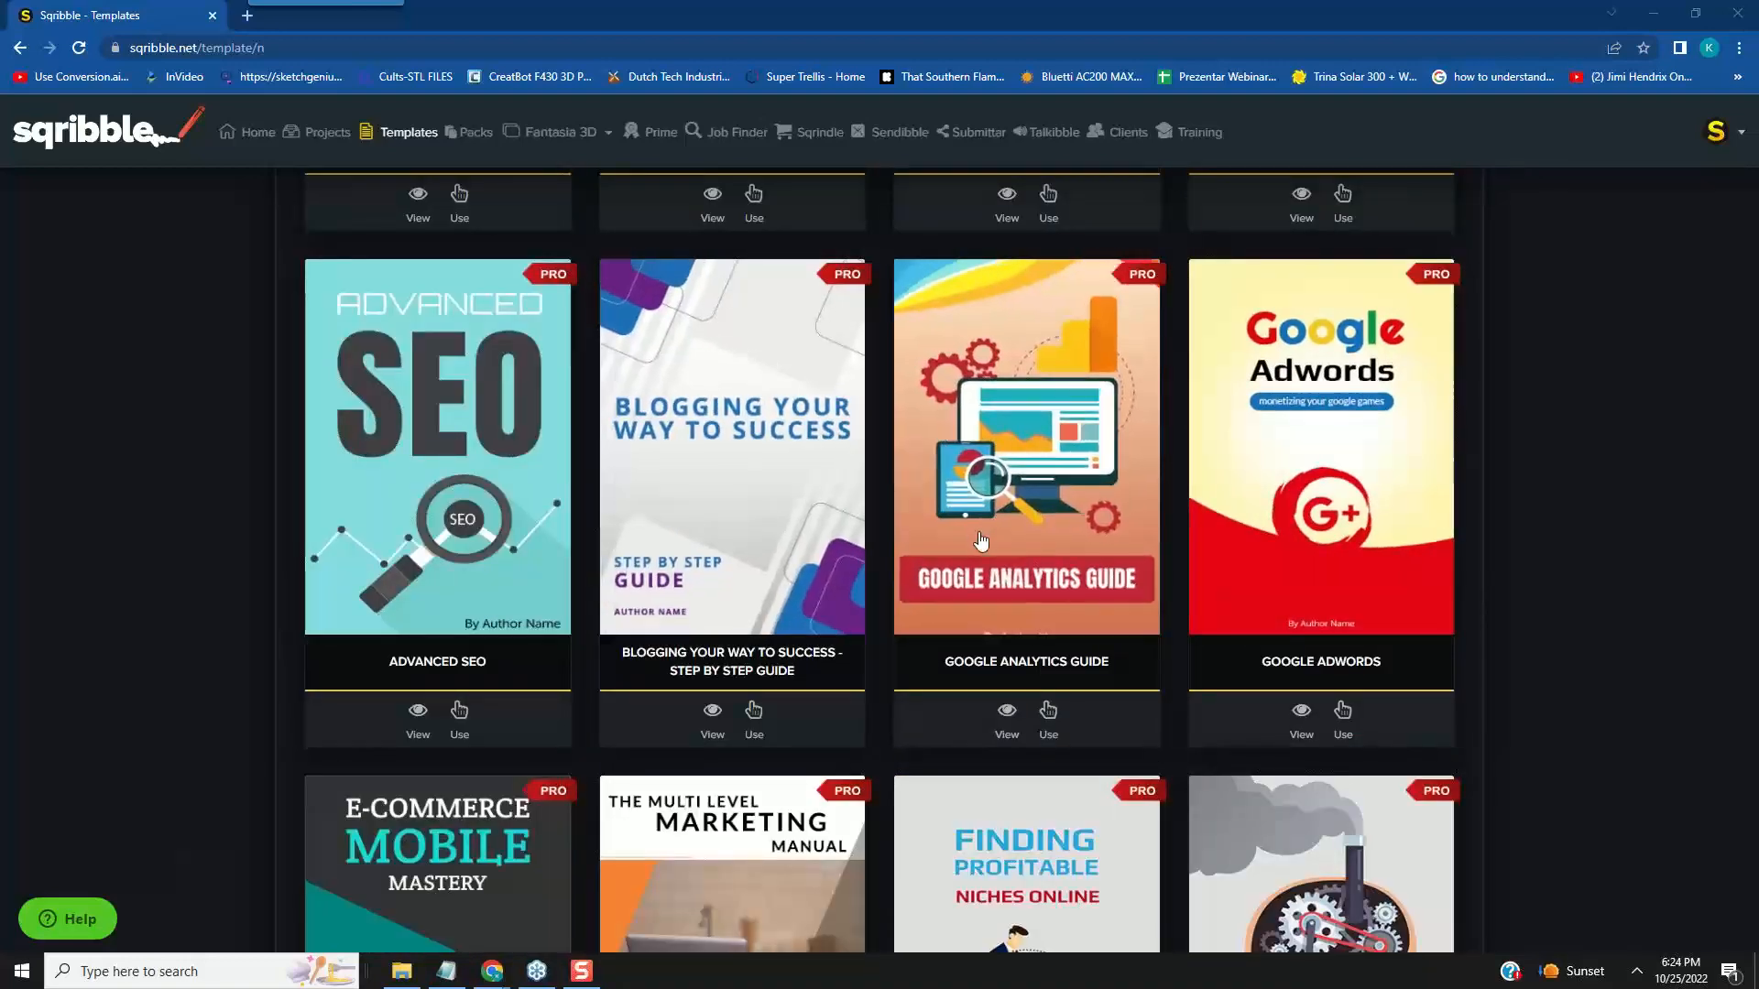
{"action": "scroll", "coordinate": [477, 614], "scroll_direction": "down", "scroll_amount": 5}
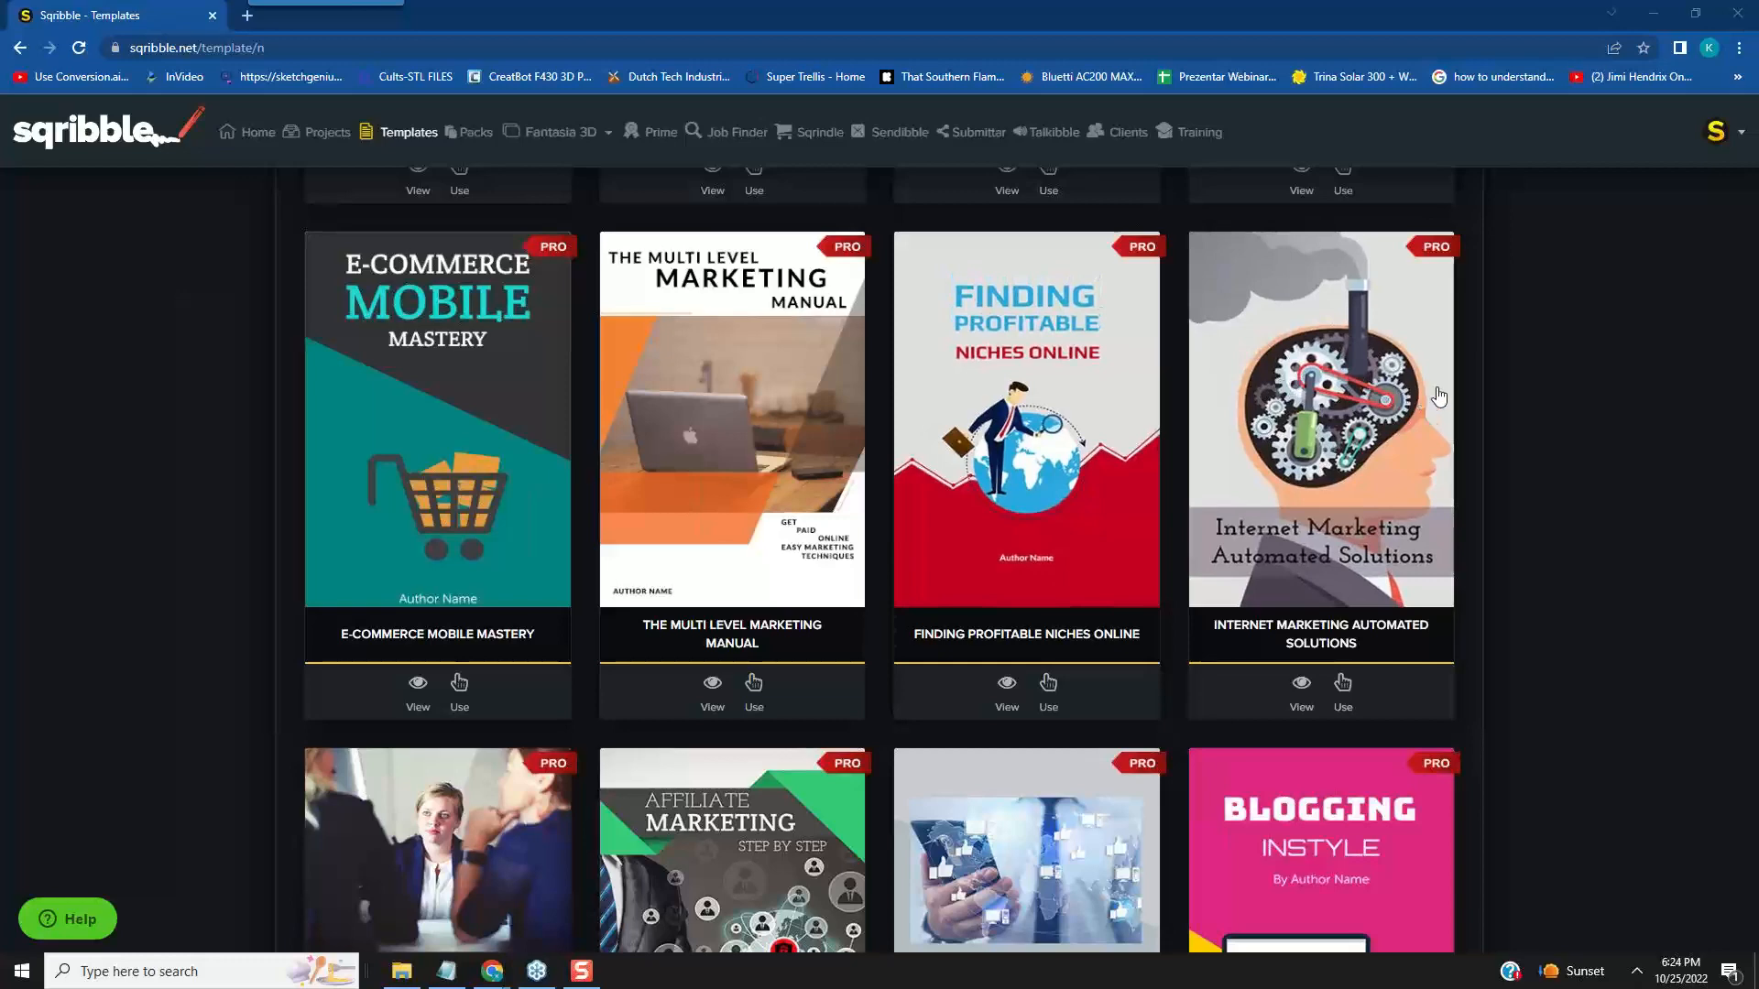
{"action": "scroll", "coordinate": [1439, 396], "scroll_direction": "down", "scroll_amount": 5}
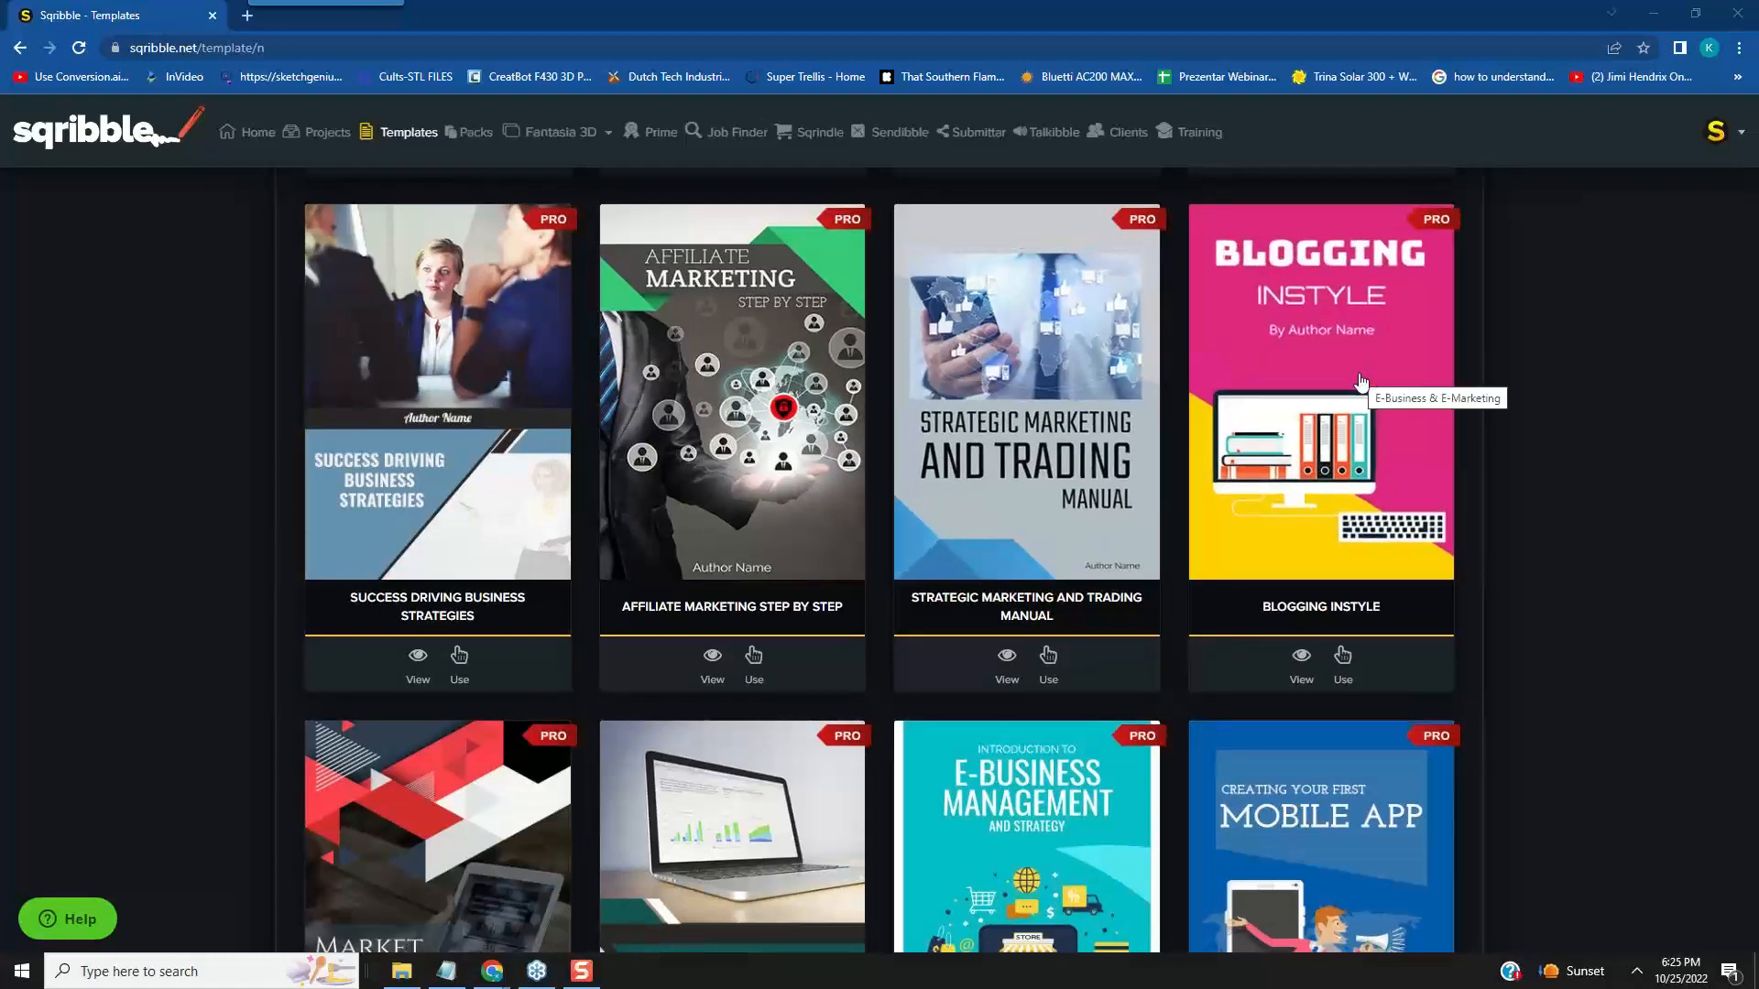
{"action": "scroll", "coordinate": [1325, 403], "scroll_direction": "down", "scroll_amount": 4}
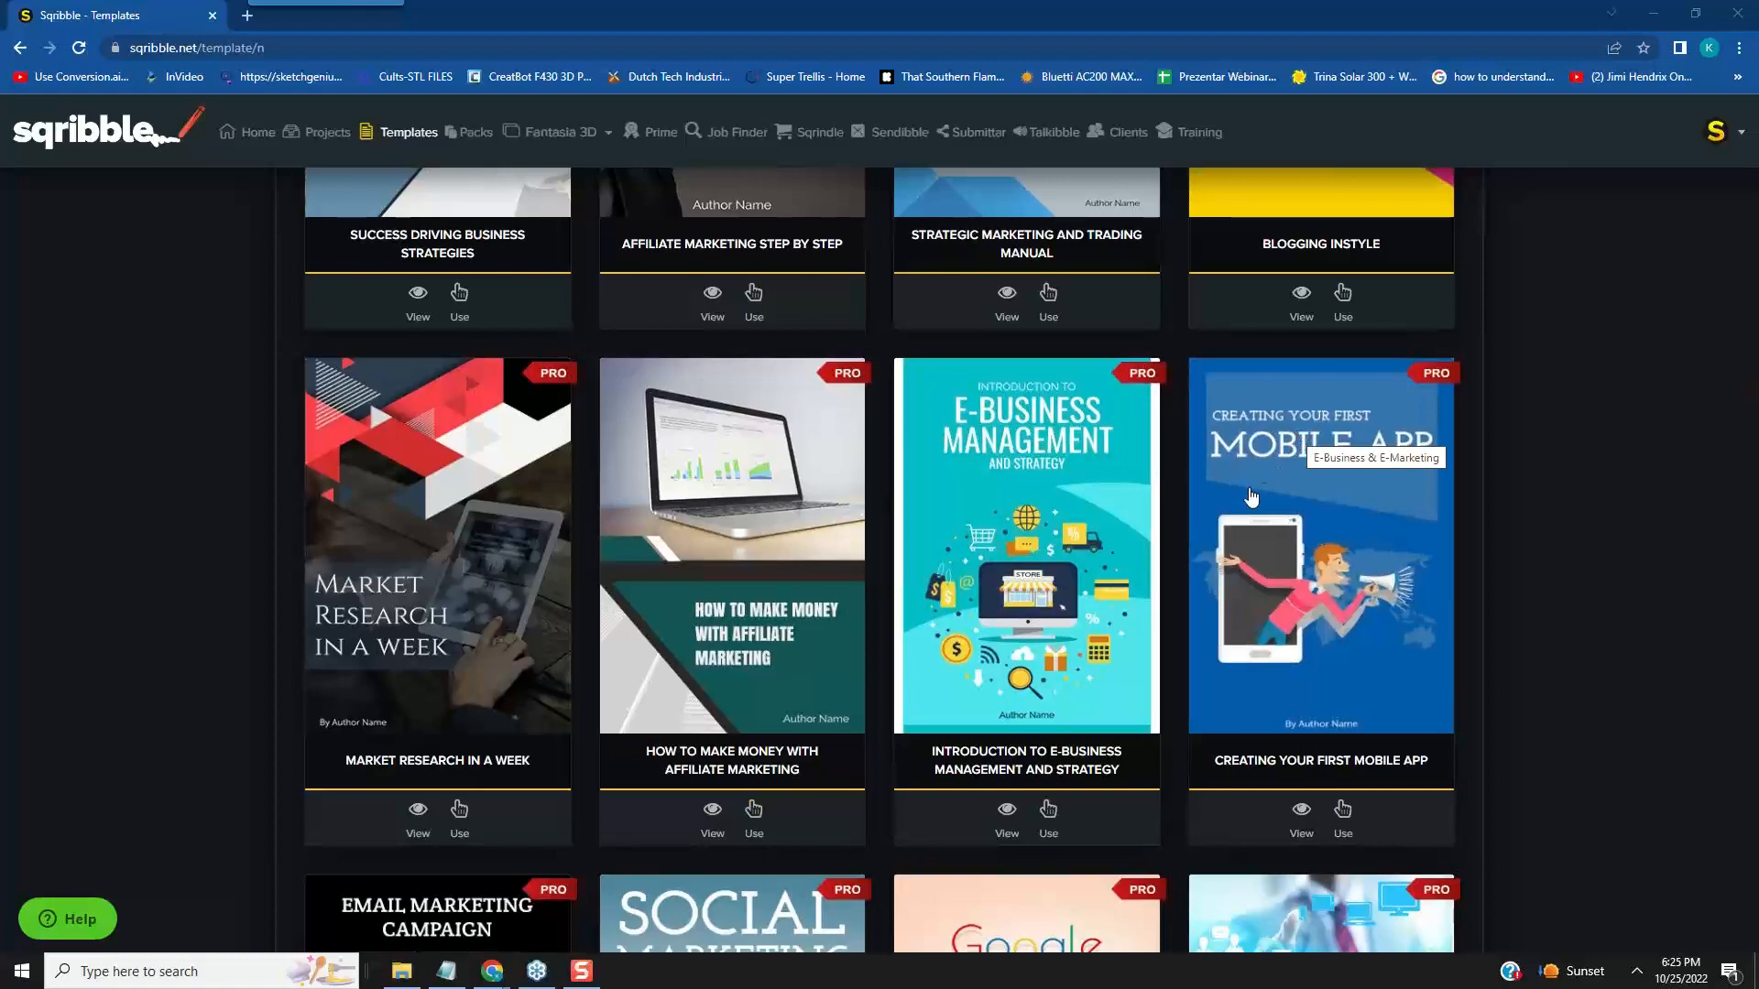
{"action": "scroll", "coordinate": [1251, 495], "scroll_direction": "down", "scroll_amount": 4}
{"action": "scroll", "coordinate": [1249, 485], "scroll_direction": "down", "scroll_amount": 4}
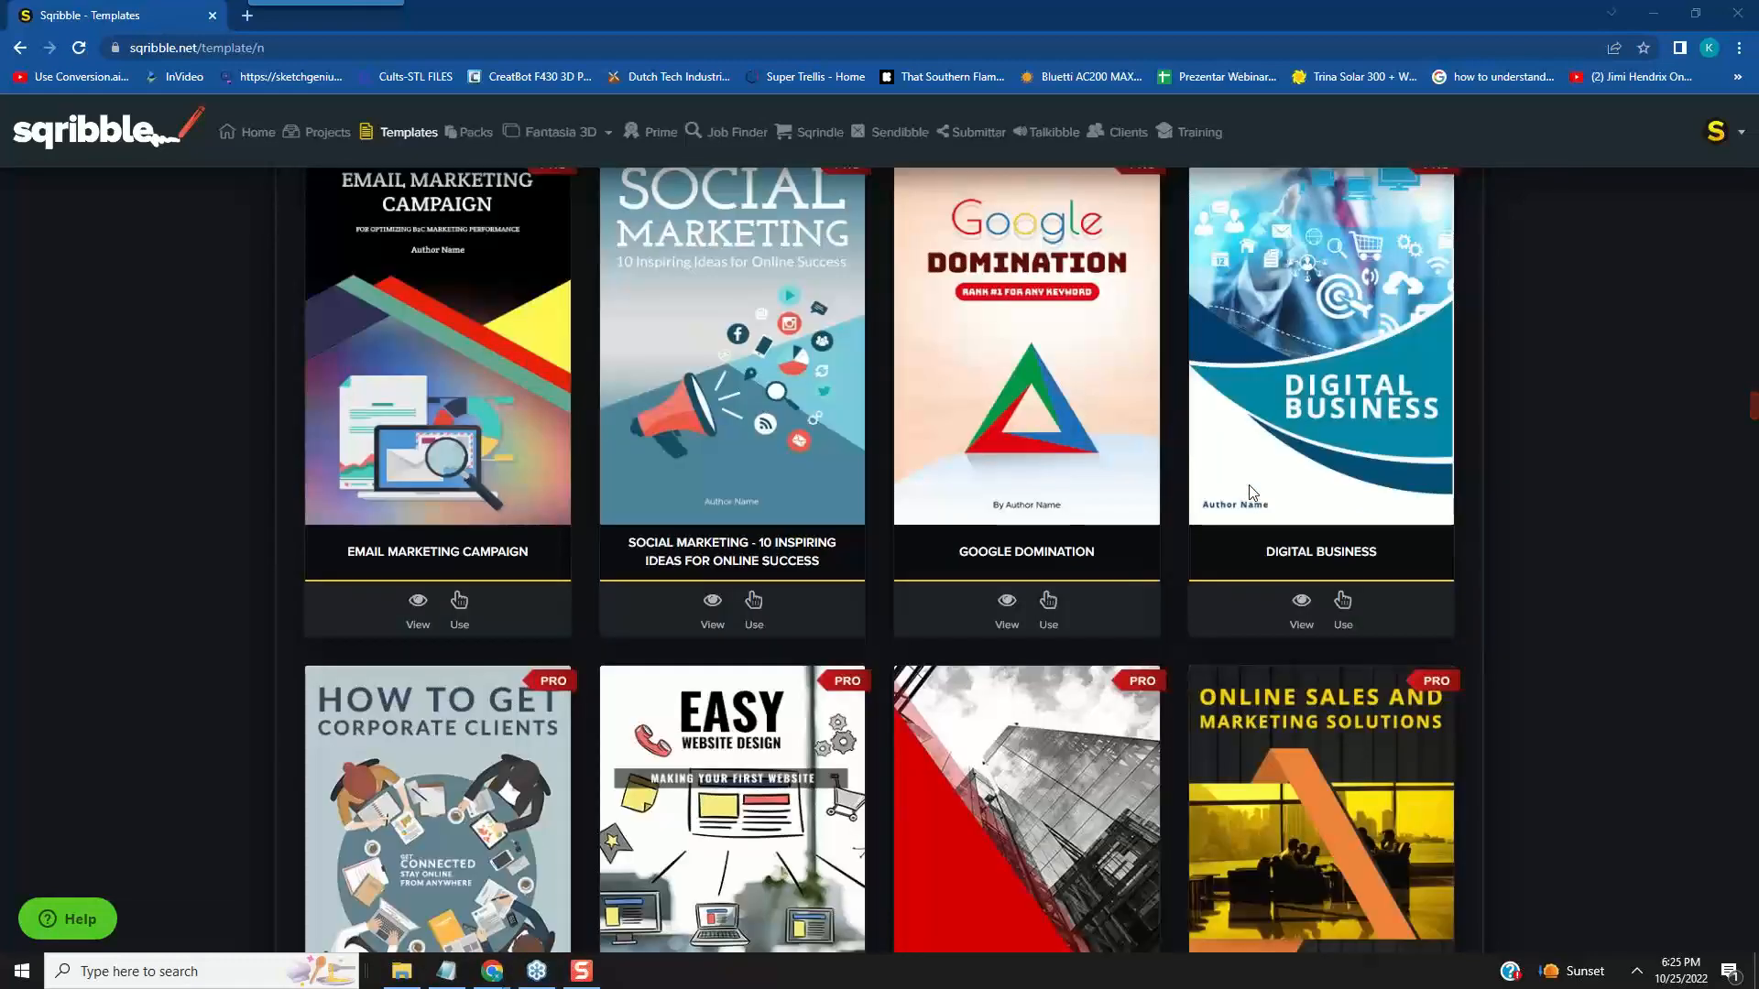
- Examine the Pro e-business and marketing eBook covers, from Email Marketing Campaign through Internet Business Success Formula
{"action": "scroll", "coordinate": [1253, 471], "scroll_direction": "down", "scroll_amount": 2}
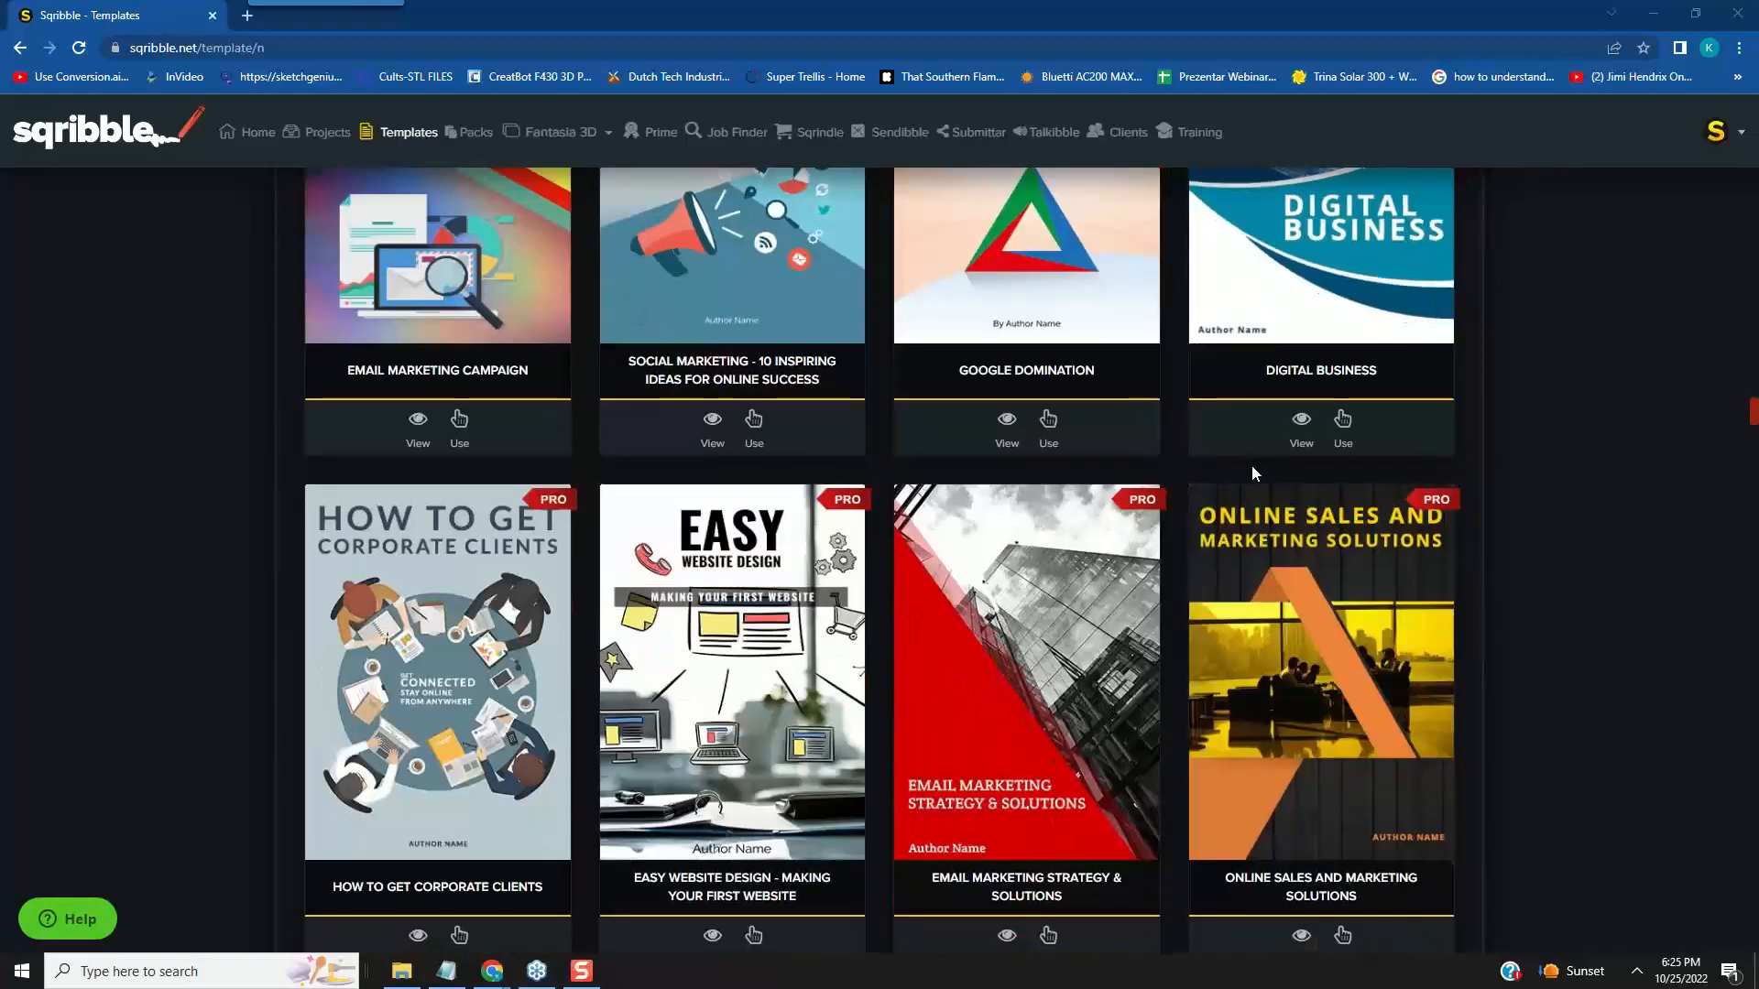
{"action": "scroll", "coordinate": [1253, 472], "scroll_direction": "up", "scroll_amount": 4}
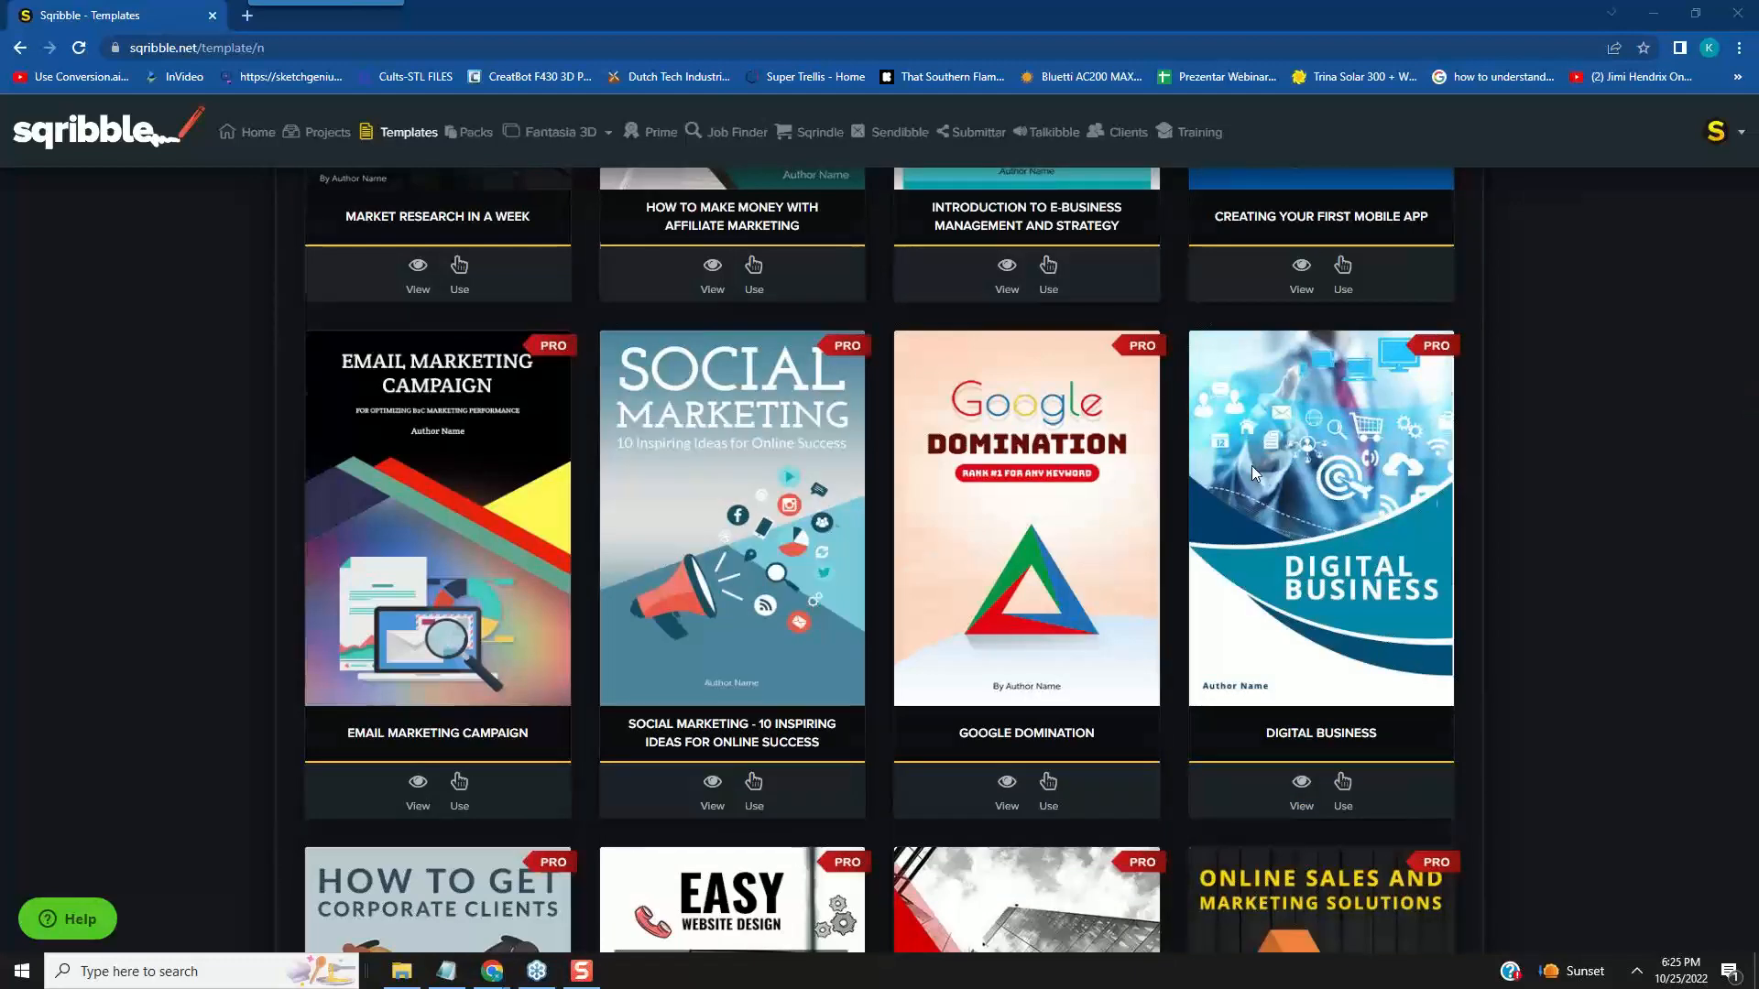
{"action": "scroll", "coordinate": [1253, 469], "scroll_direction": "down", "scroll_amount": 2}
{"action": "scroll", "coordinate": [1255, 473], "scroll_direction": "down", "scroll_amount": 2}
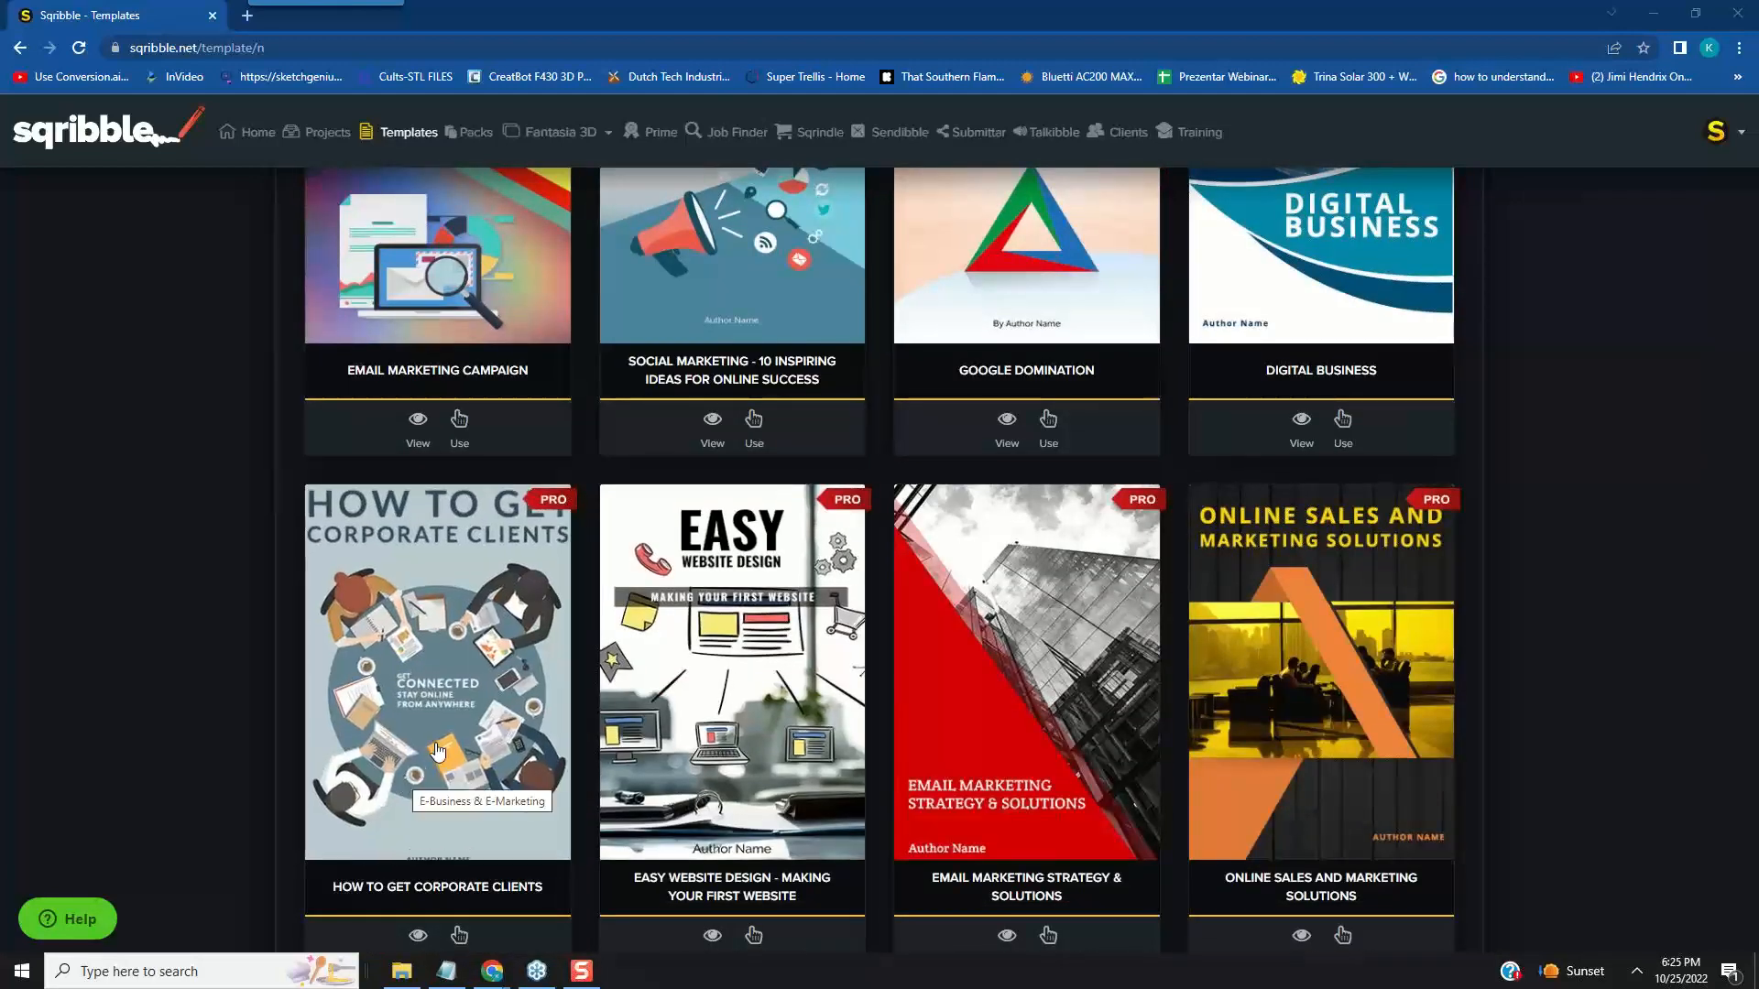
{"action": "scroll", "coordinate": [455, 726], "scroll_direction": "down", "scroll_amount": 8}
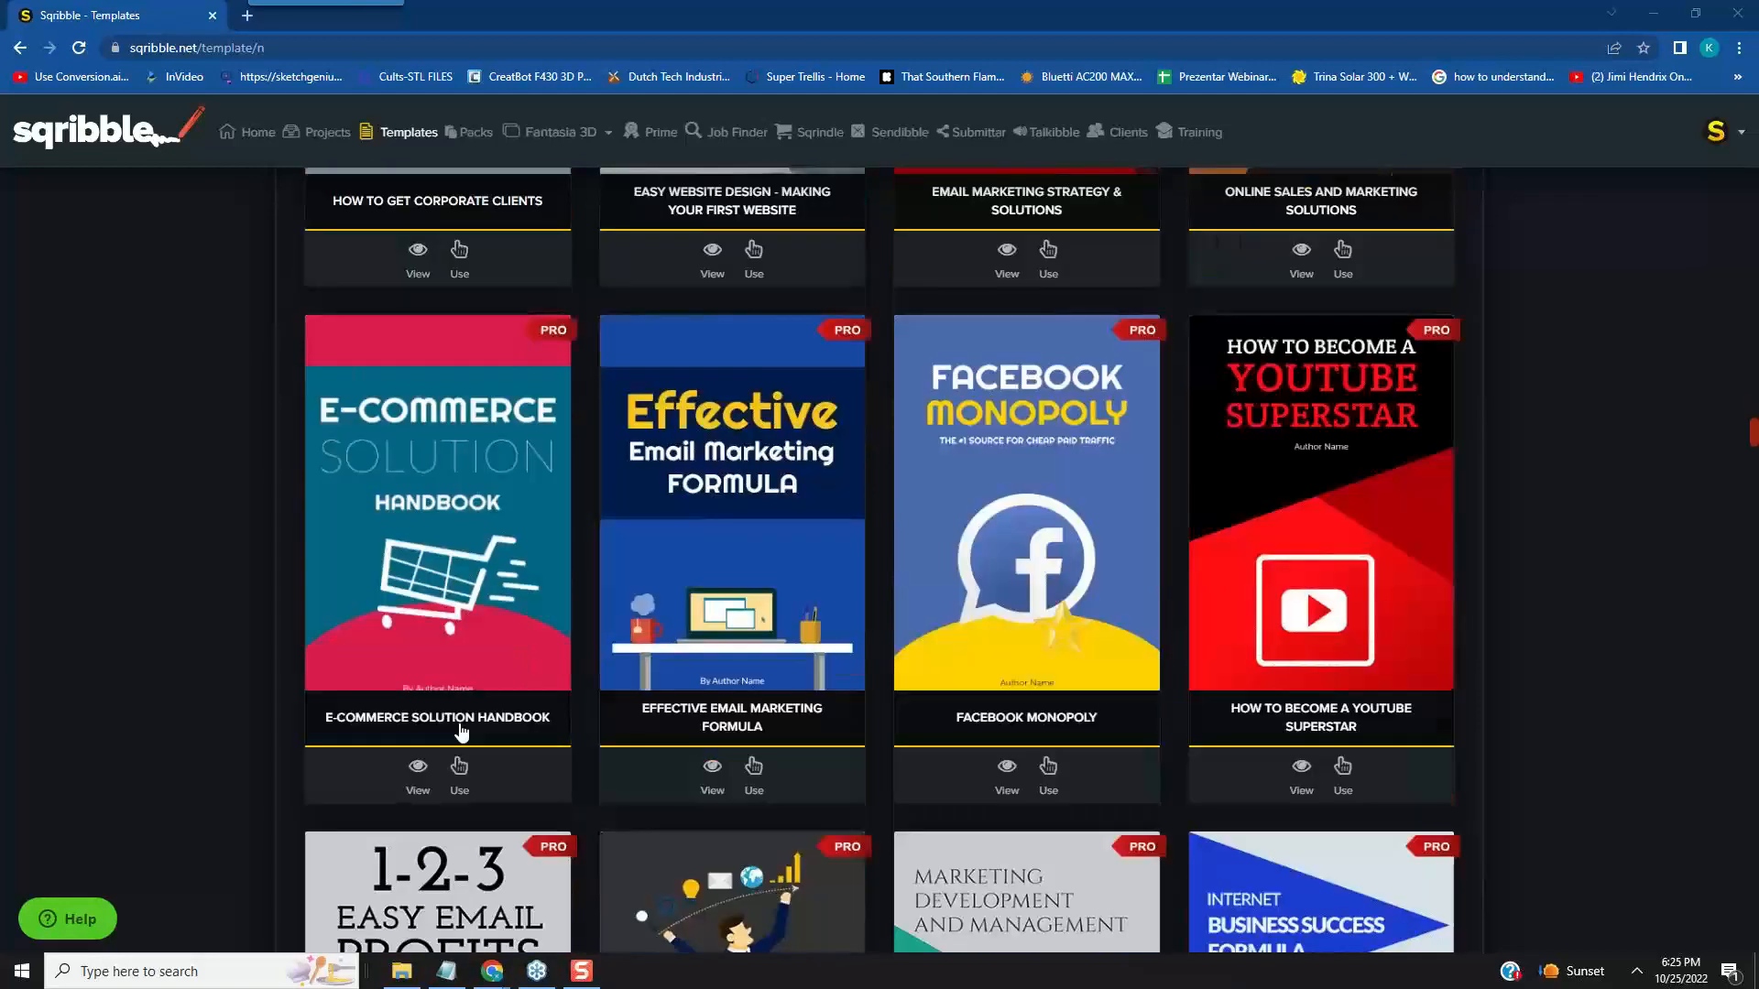
{"action": "scroll", "coordinate": [478, 707], "scroll_direction": "up", "scroll_amount": 8}
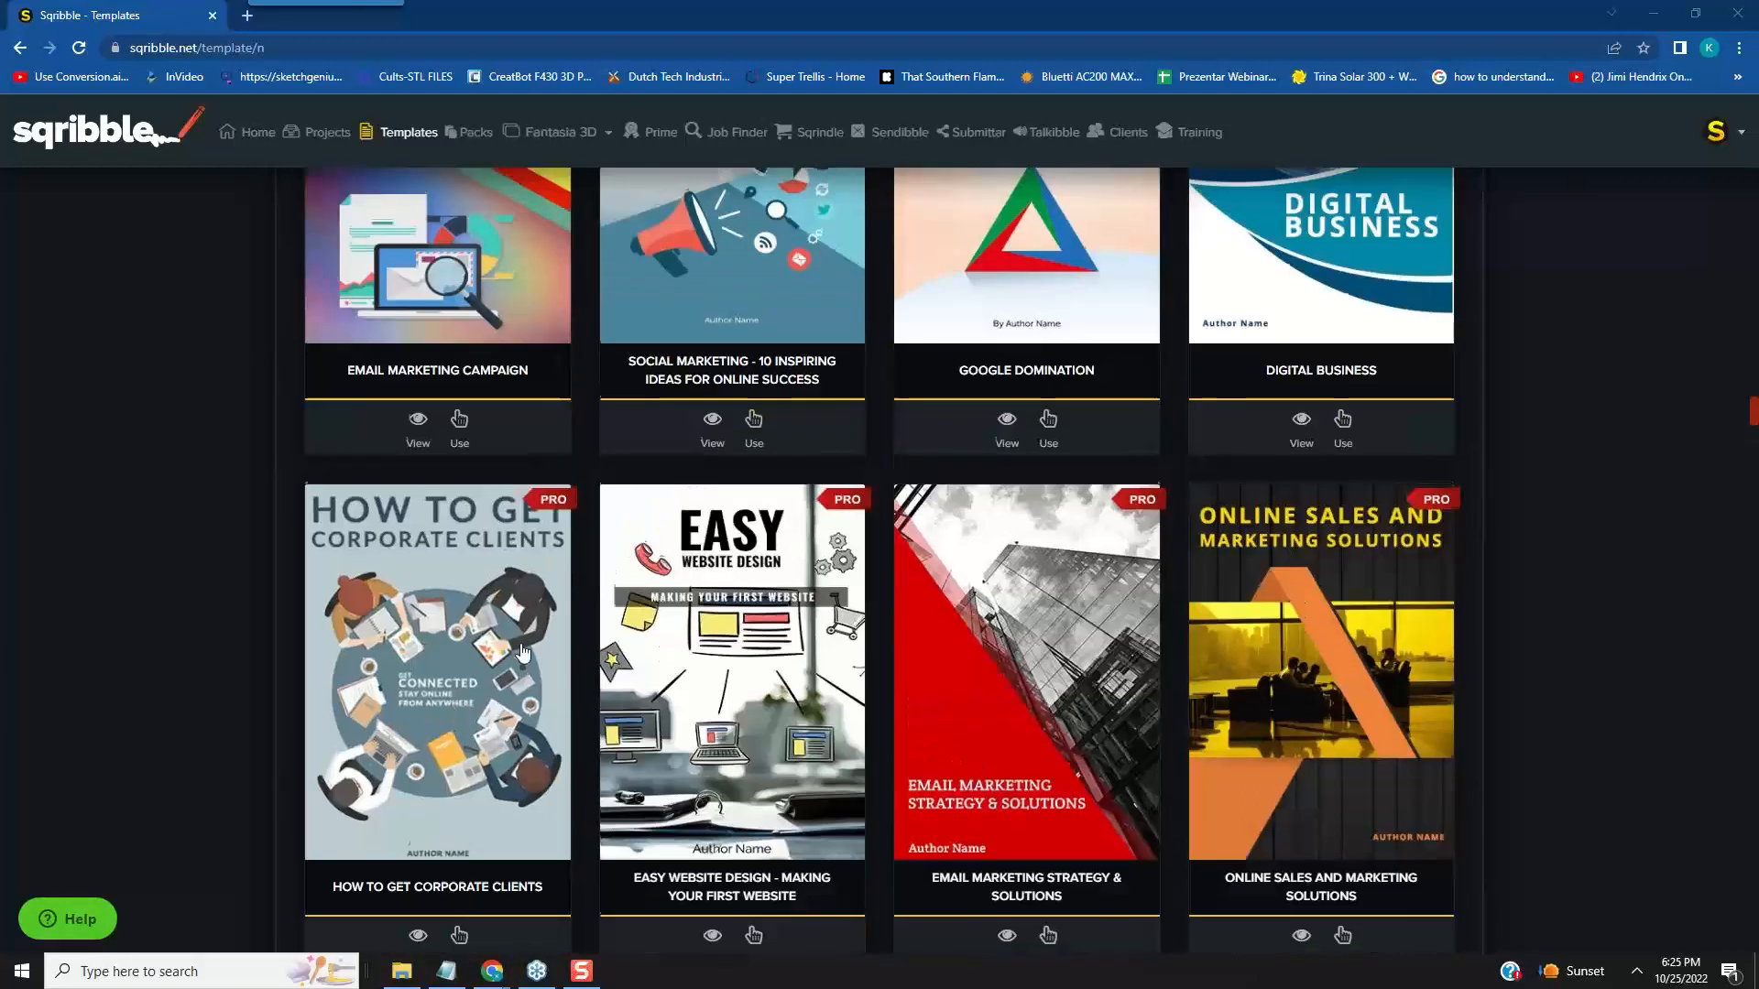
{"action": "scroll", "coordinate": [410, 678], "scroll_direction": "down", "scroll_amount": 10}
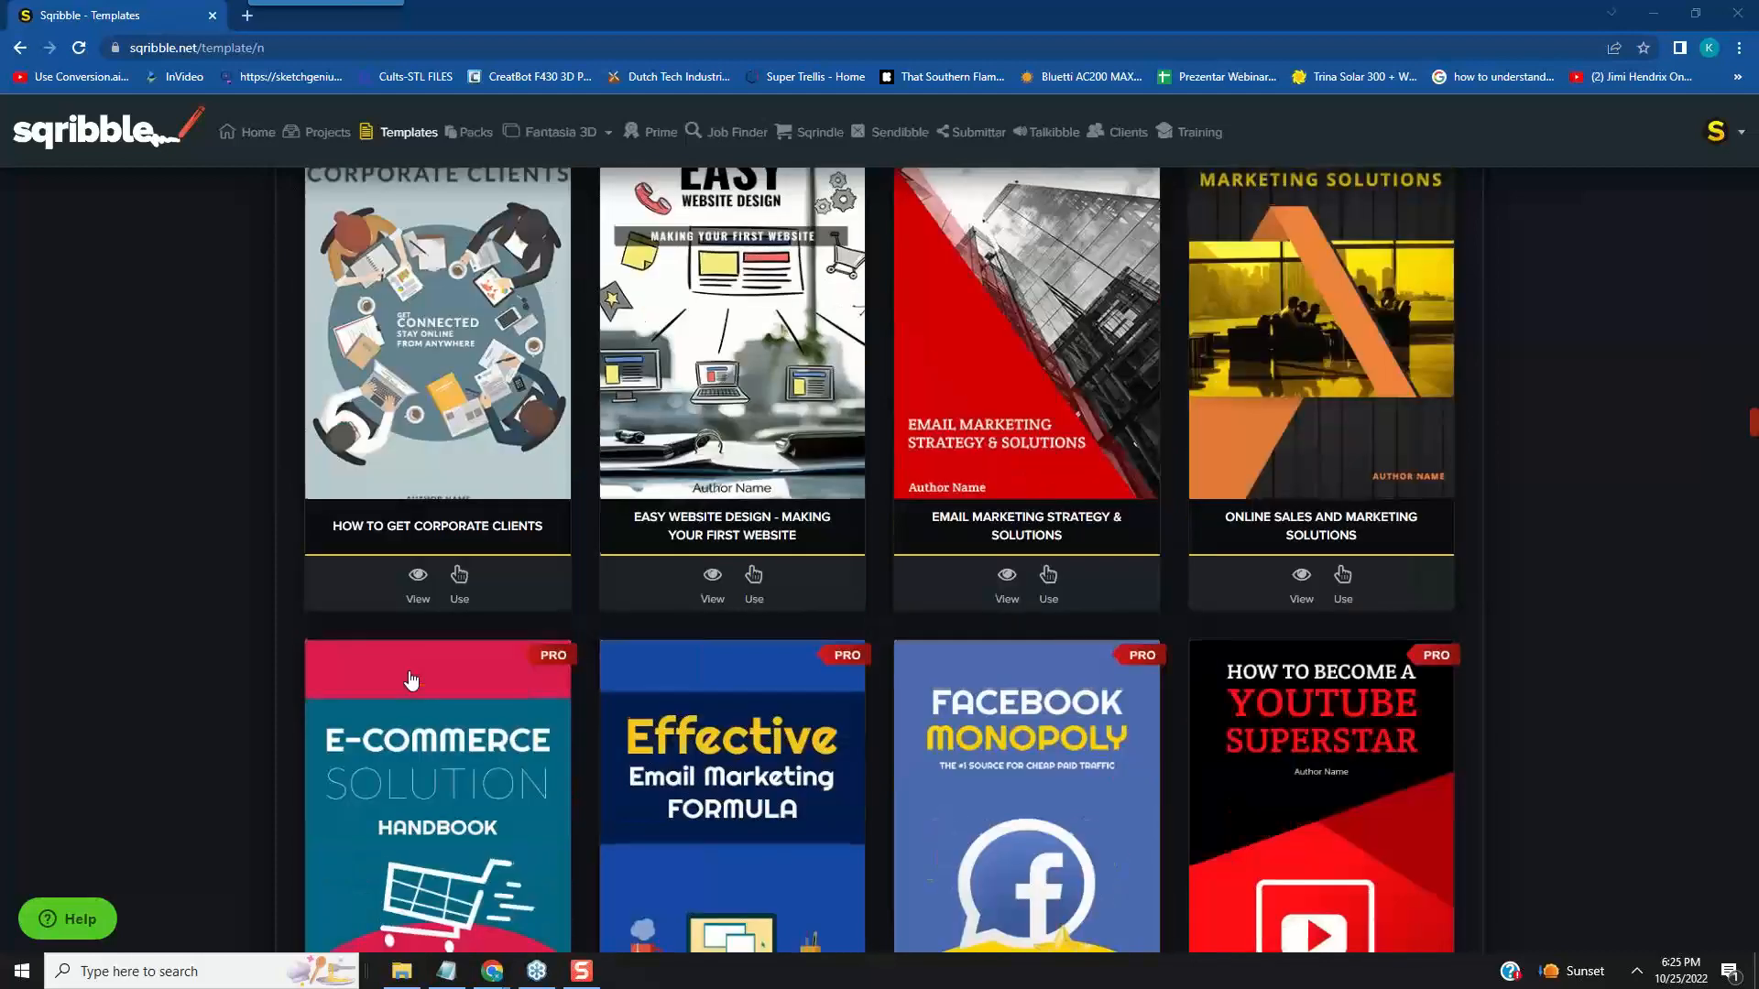
{"action": "scroll", "coordinate": [410, 678], "scroll_direction": "down", "scroll_amount": 2}
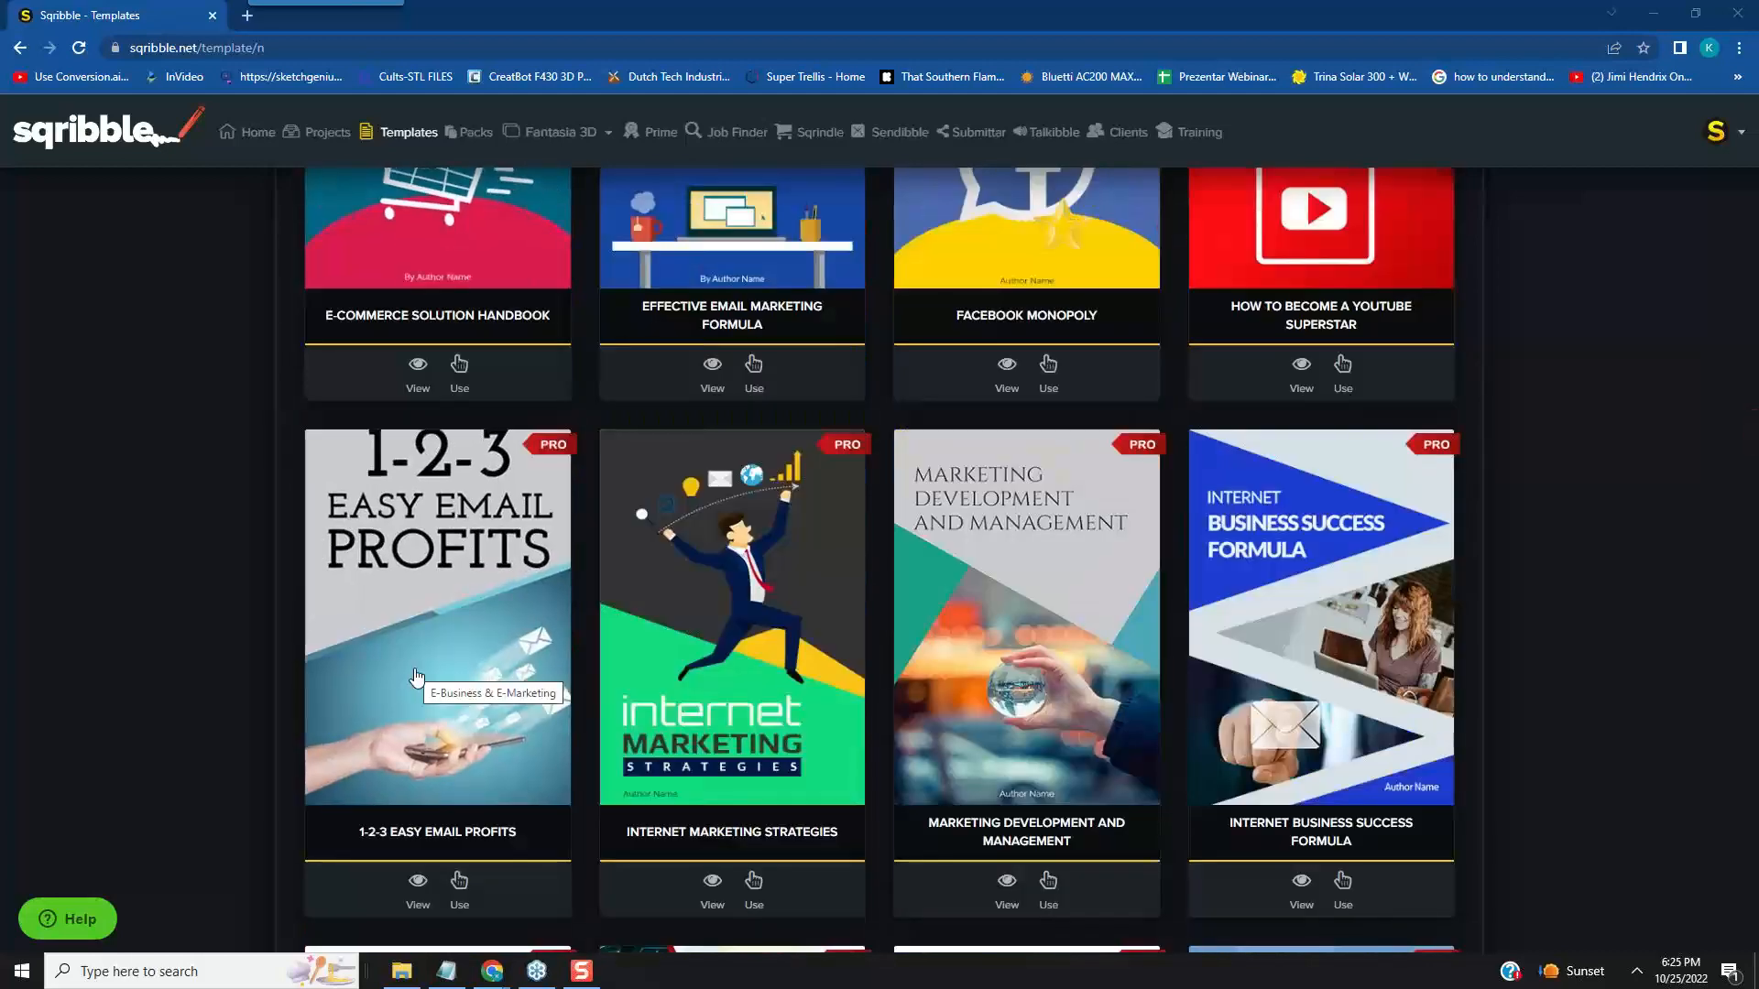
- Preview the sample pages of the Internet Marketing Strategies template, including its table of contents and content pages, and close the preview
{"action": "left_click", "coordinate": [740, 630]}
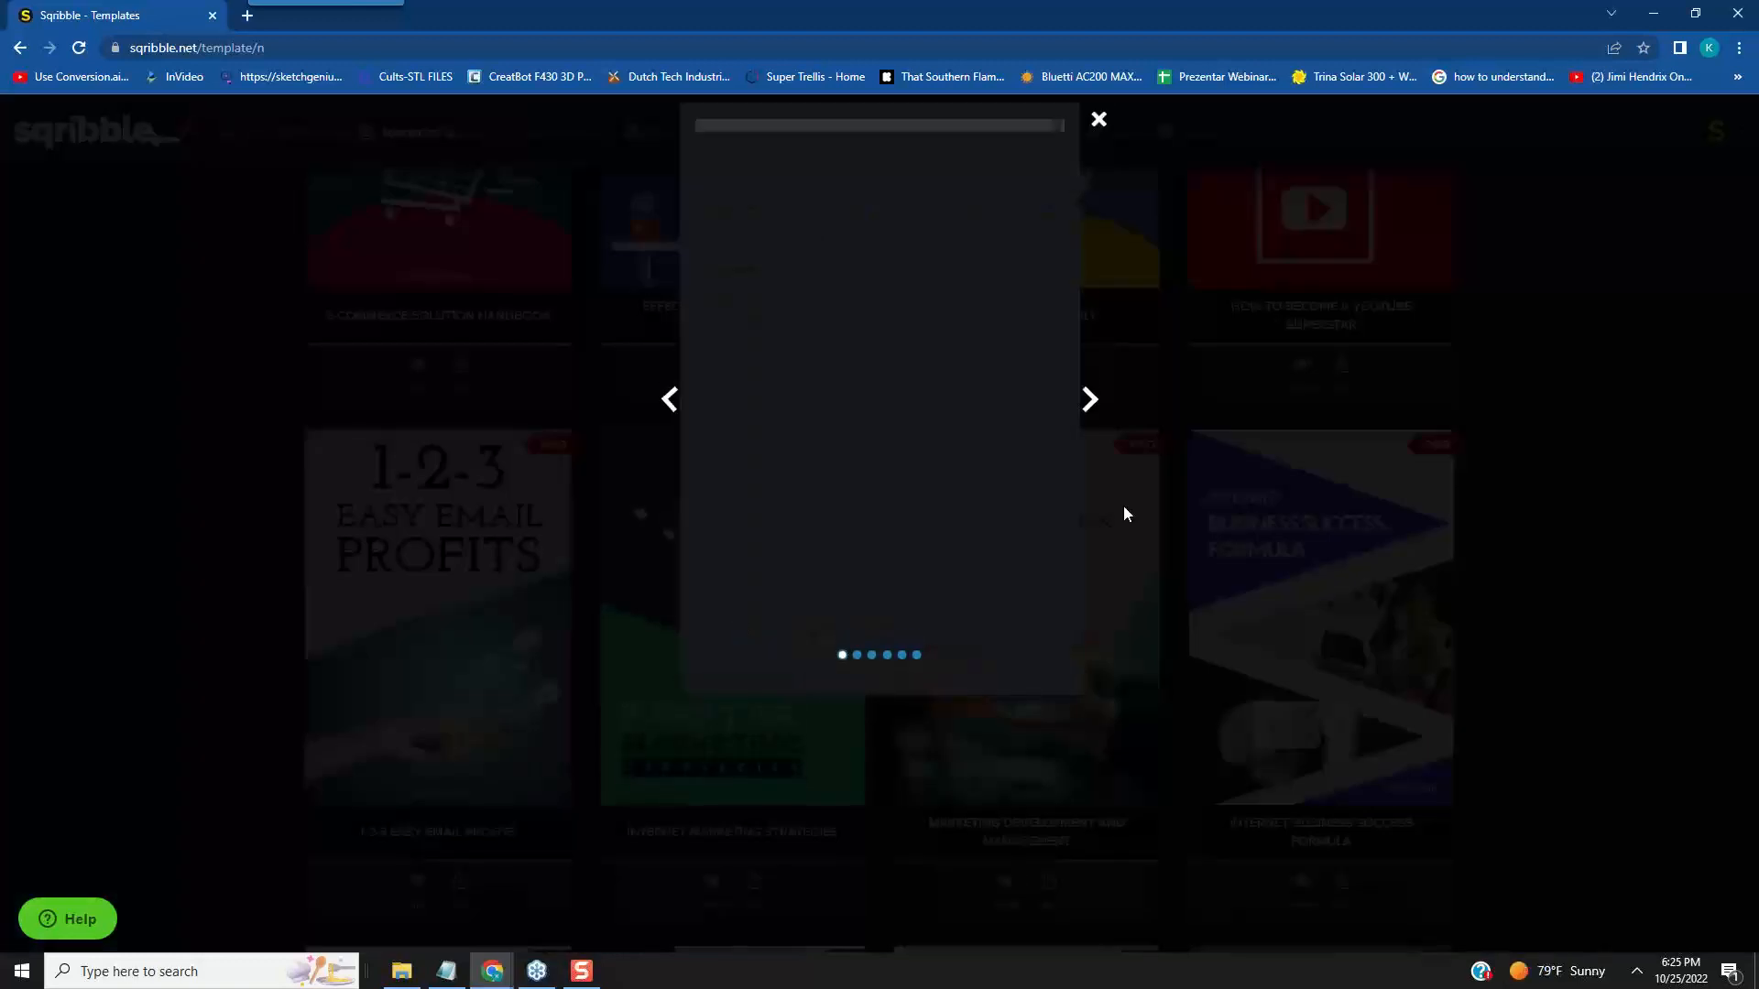
{"action": "left_click", "coordinate": [1087, 403]}
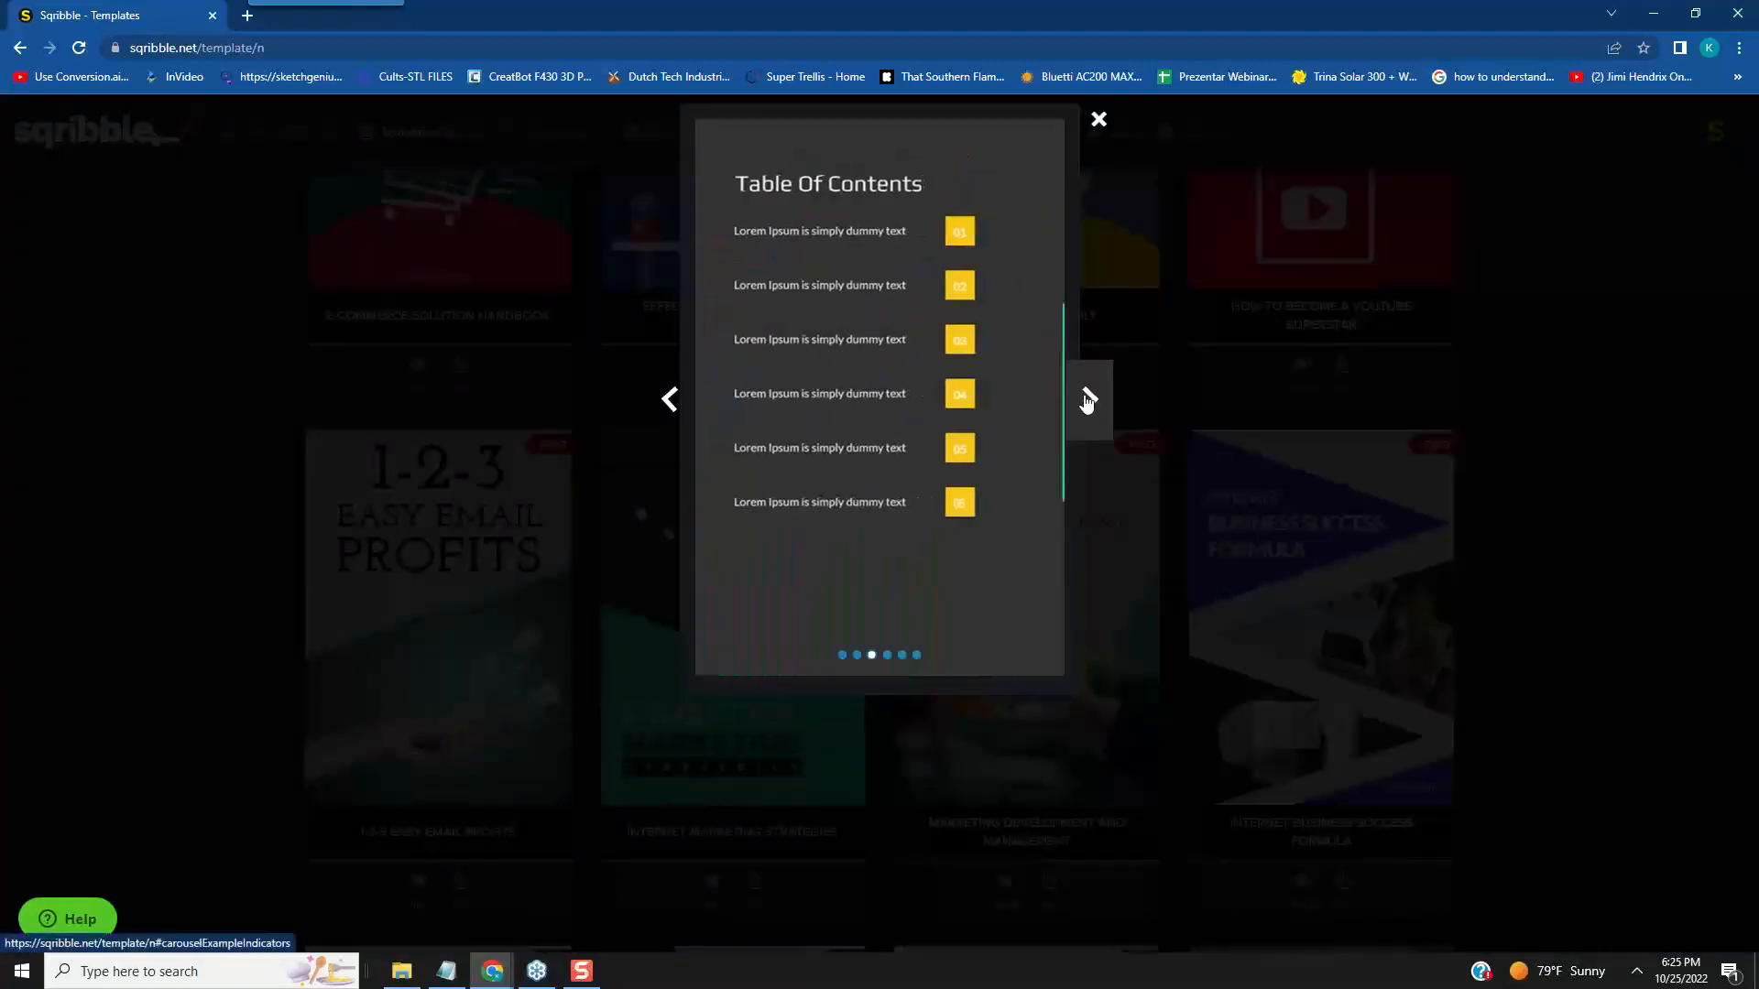
{"action": "left_click", "coordinate": [1087, 403]}
{"action": "left_click", "coordinate": [1087, 403]}
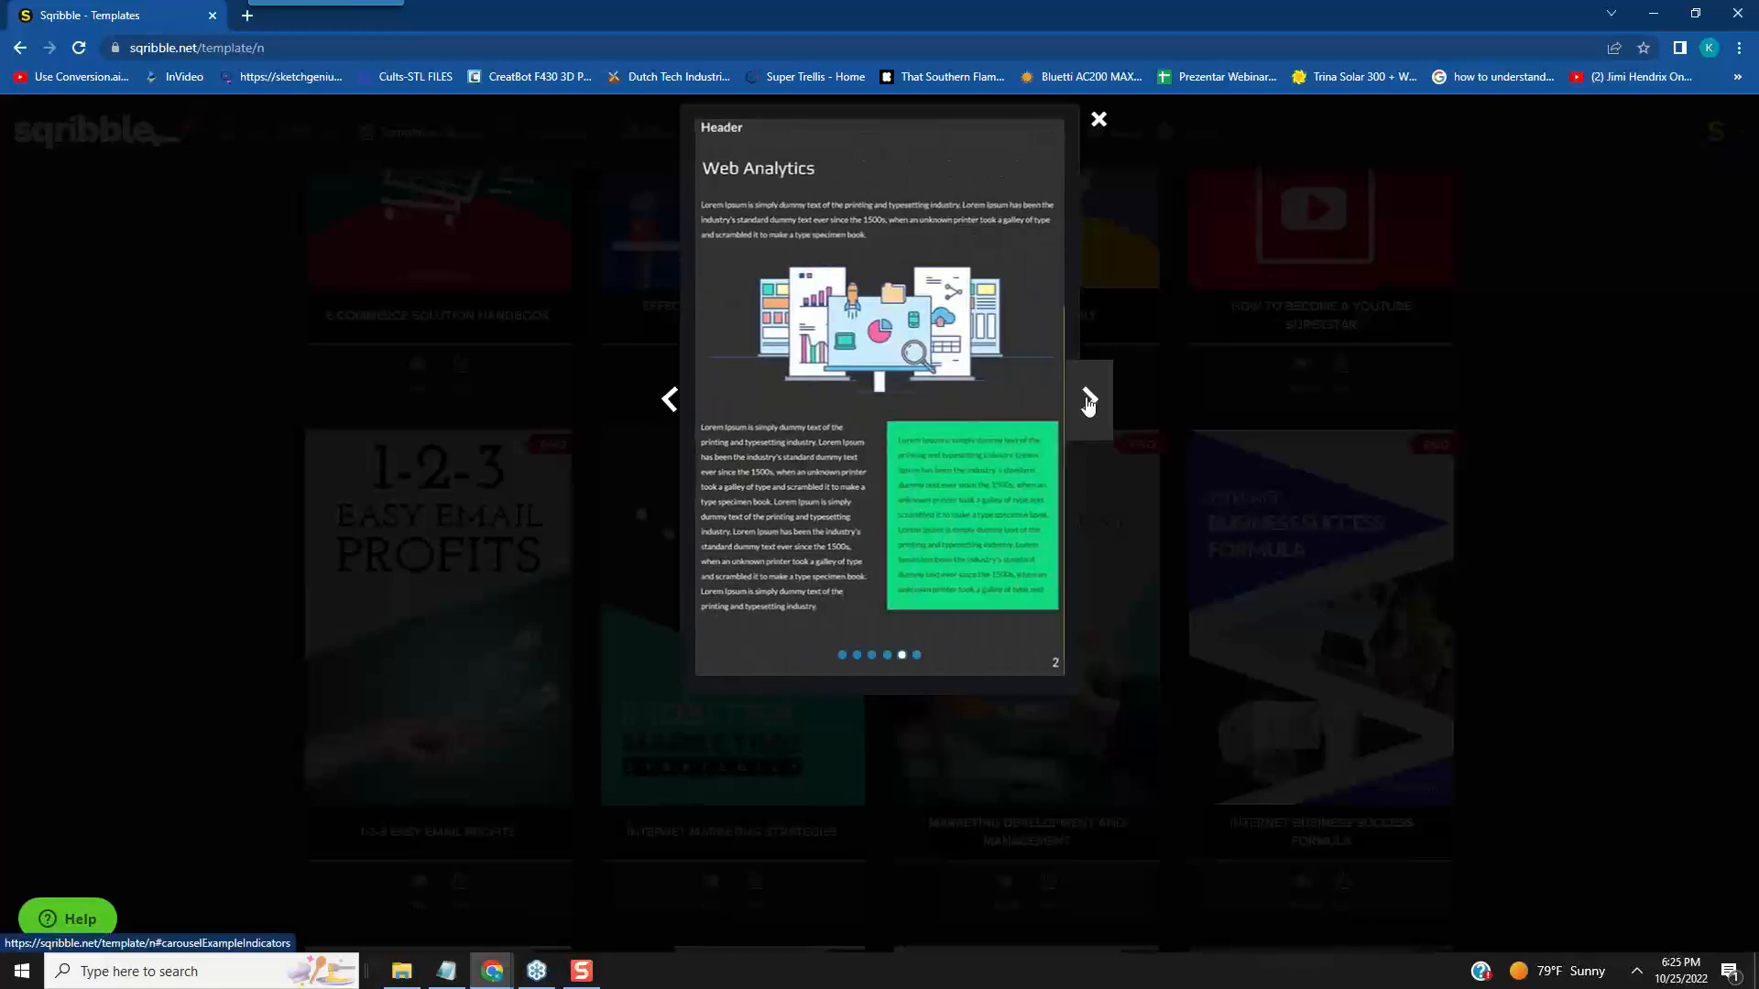
{"action": "left_click", "coordinate": [1087, 403]}
{"action": "left_click", "coordinate": [1096, 121]}
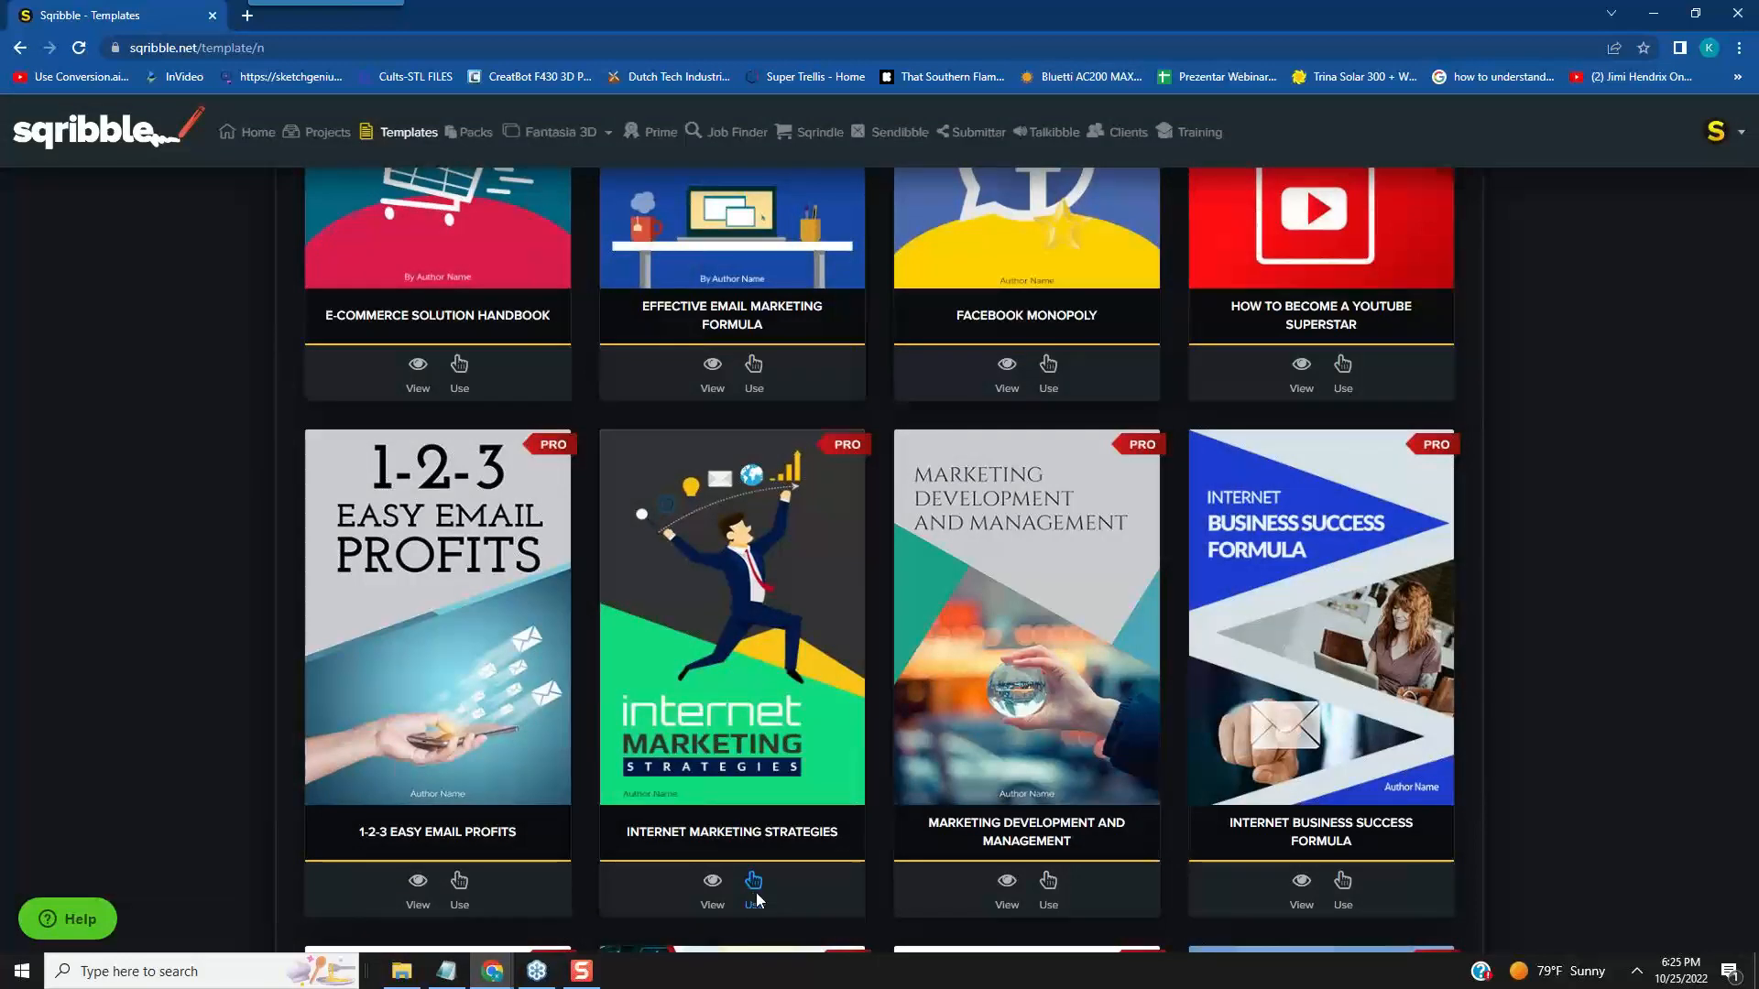
- Create an eBook from the Internet Marketing Strategies template with the project name "Life Training & Staying Focused"
{"action": "left_click", "coordinate": [753, 892]}
{"action": "left_click", "coordinate": [685, 525]}
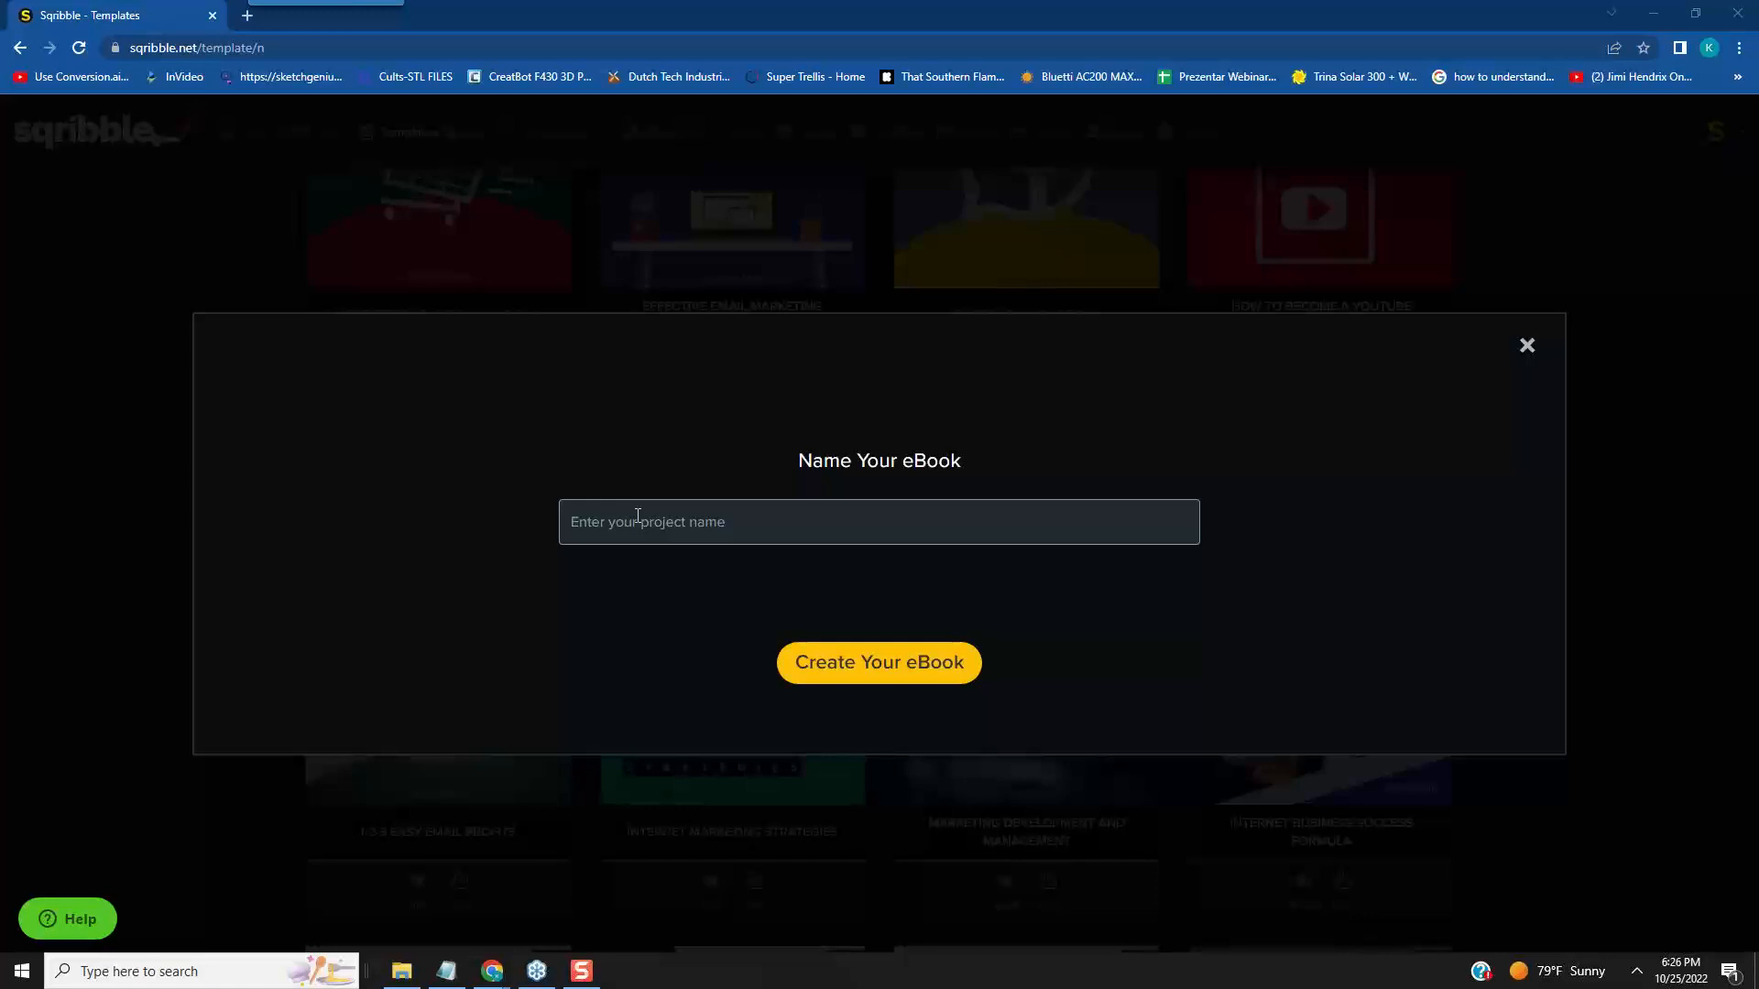
{"action": "left_click", "coordinate": [638, 516]}
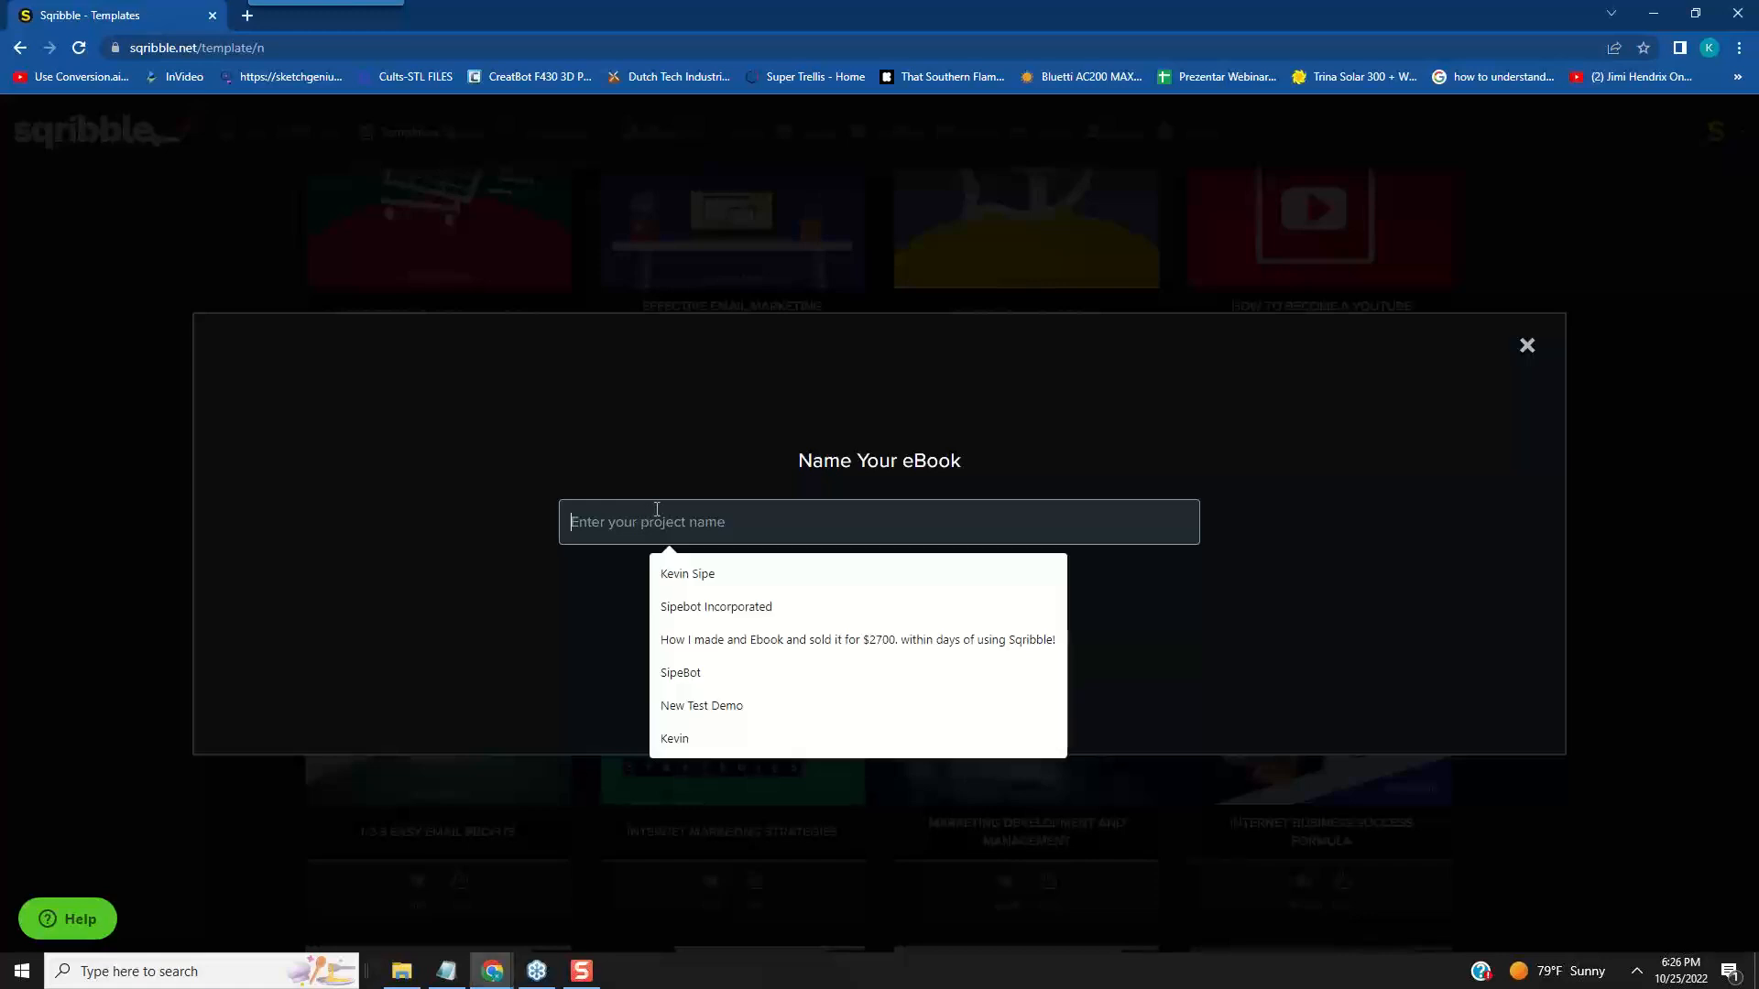
{"action": "type", "text": "Life Training & Staying Focused"}
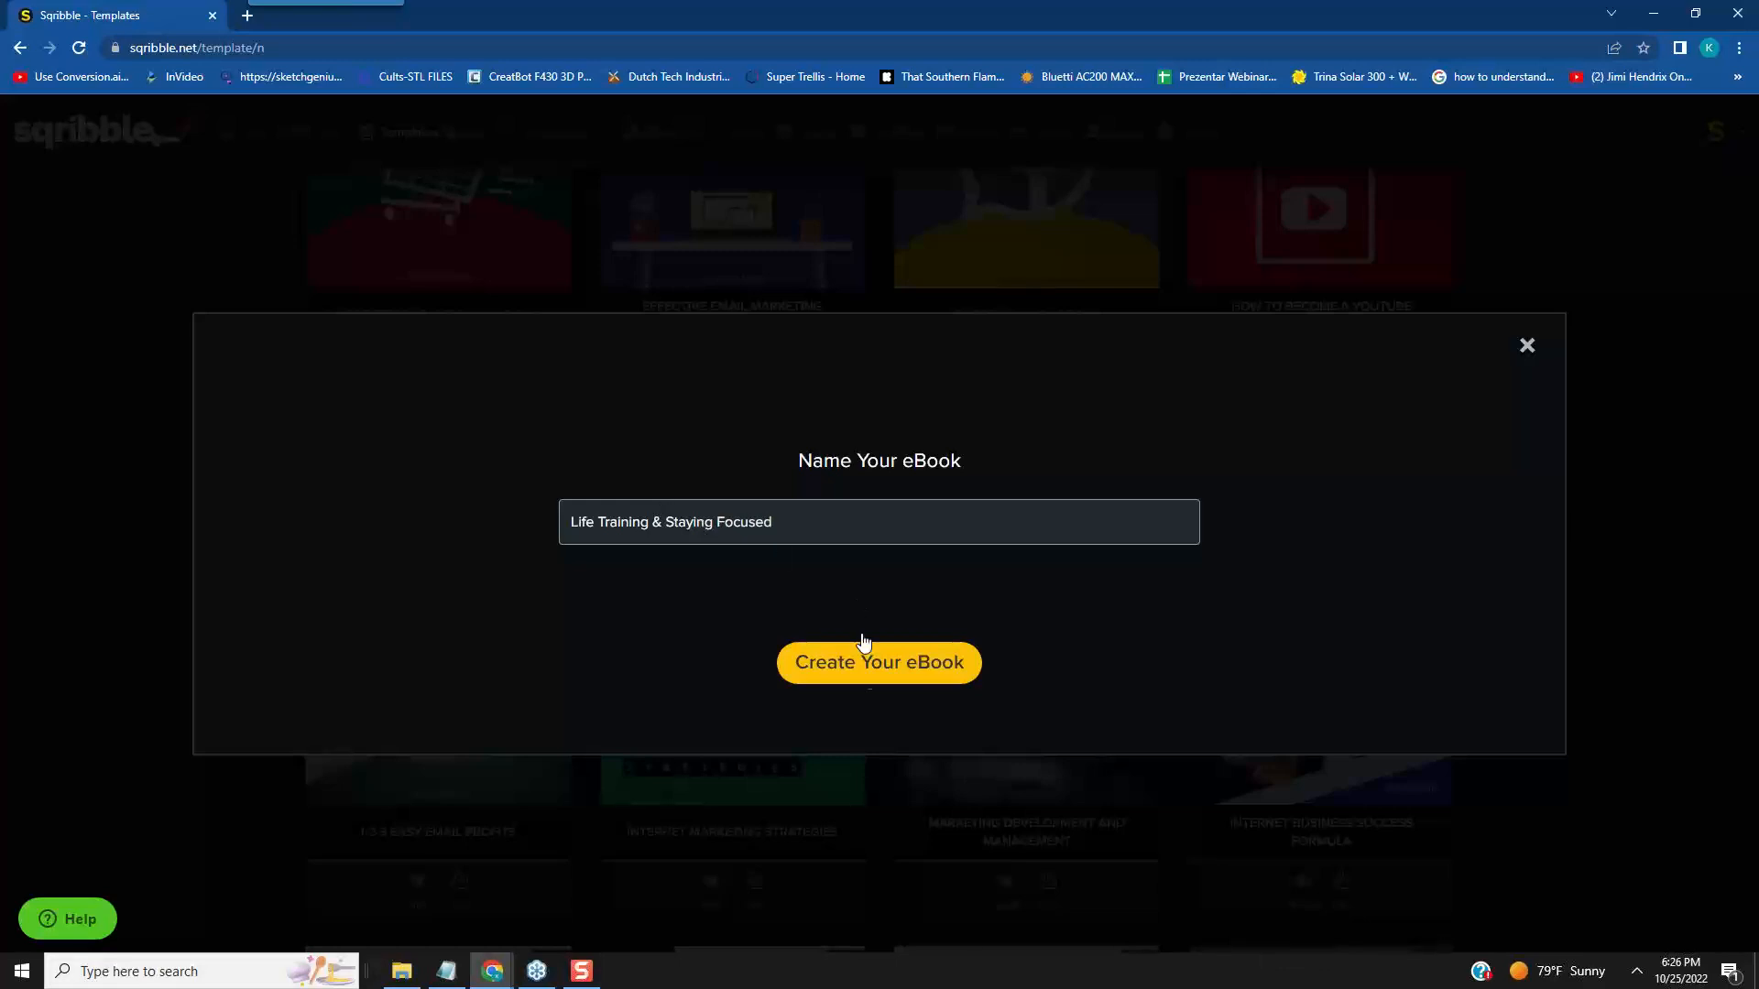
{"action": "left_click", "coordinate": [871, 672]}
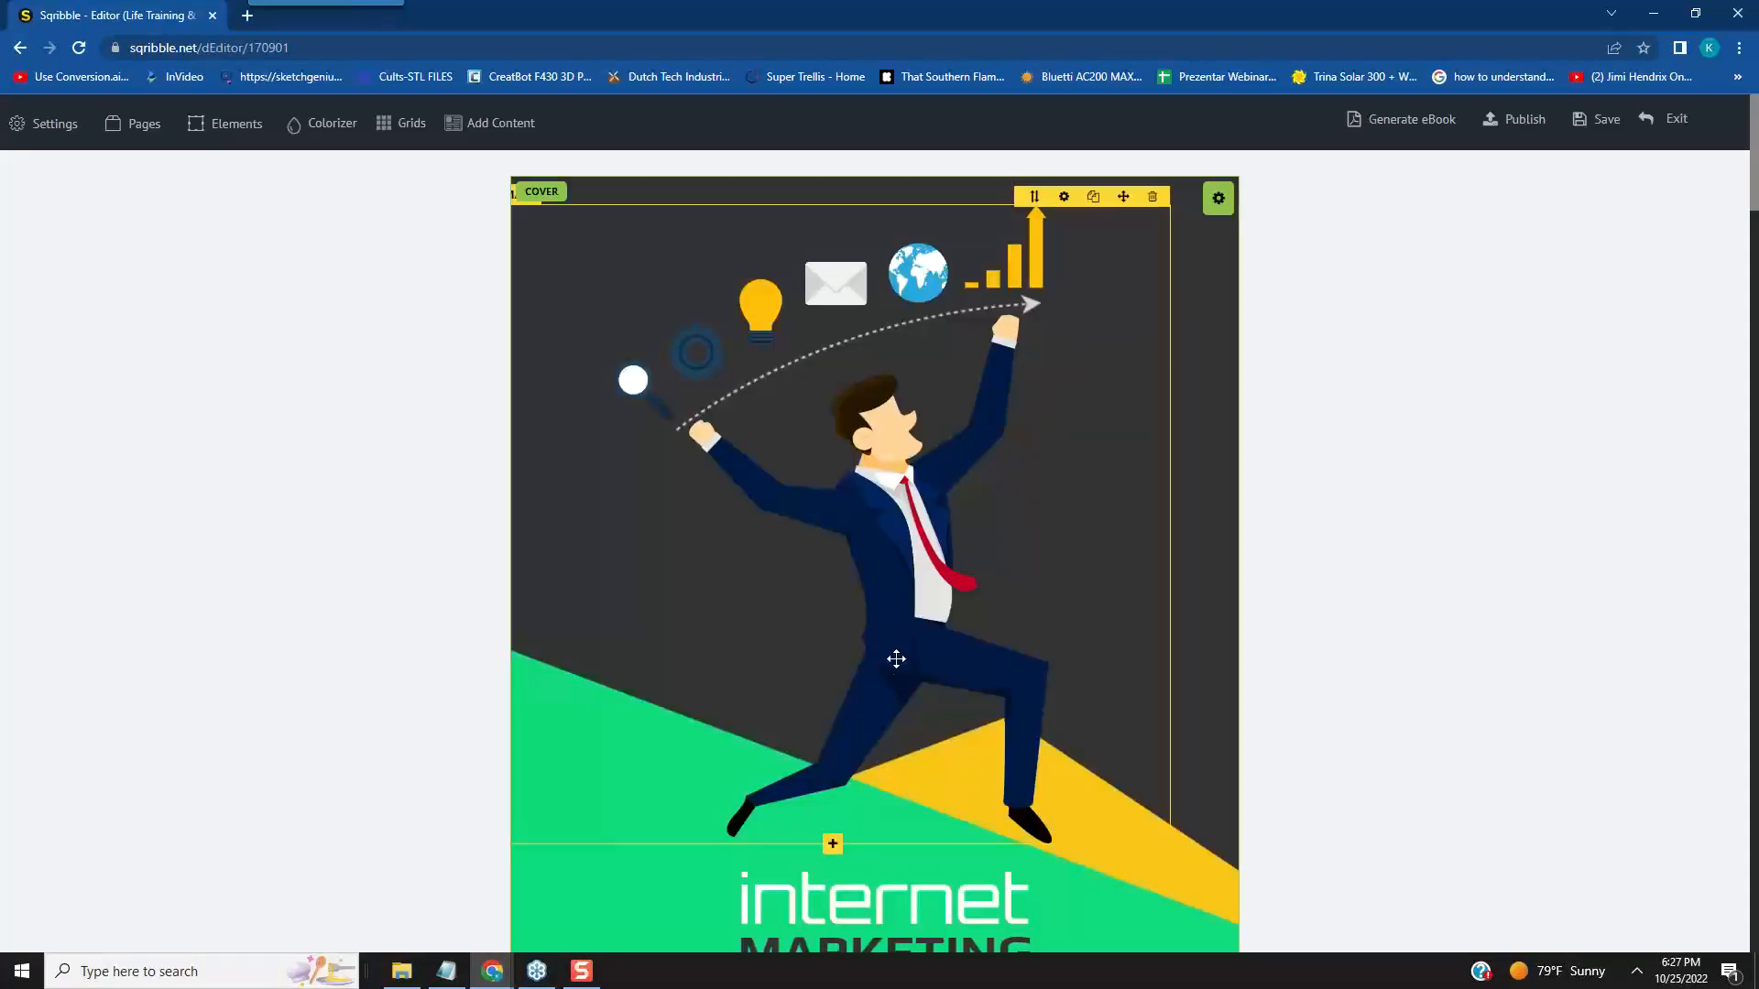
- Replace the word "internet" in the first line of the cover title with "life"
{"action": "scroll", "coordinate": [1561, 358], "scroll_direction": "down", "scroll_amount": 4}
{"action": "scroll", "coordinate": [1561, 358], "scroll_direction": "up", "scroll_amount": 1}
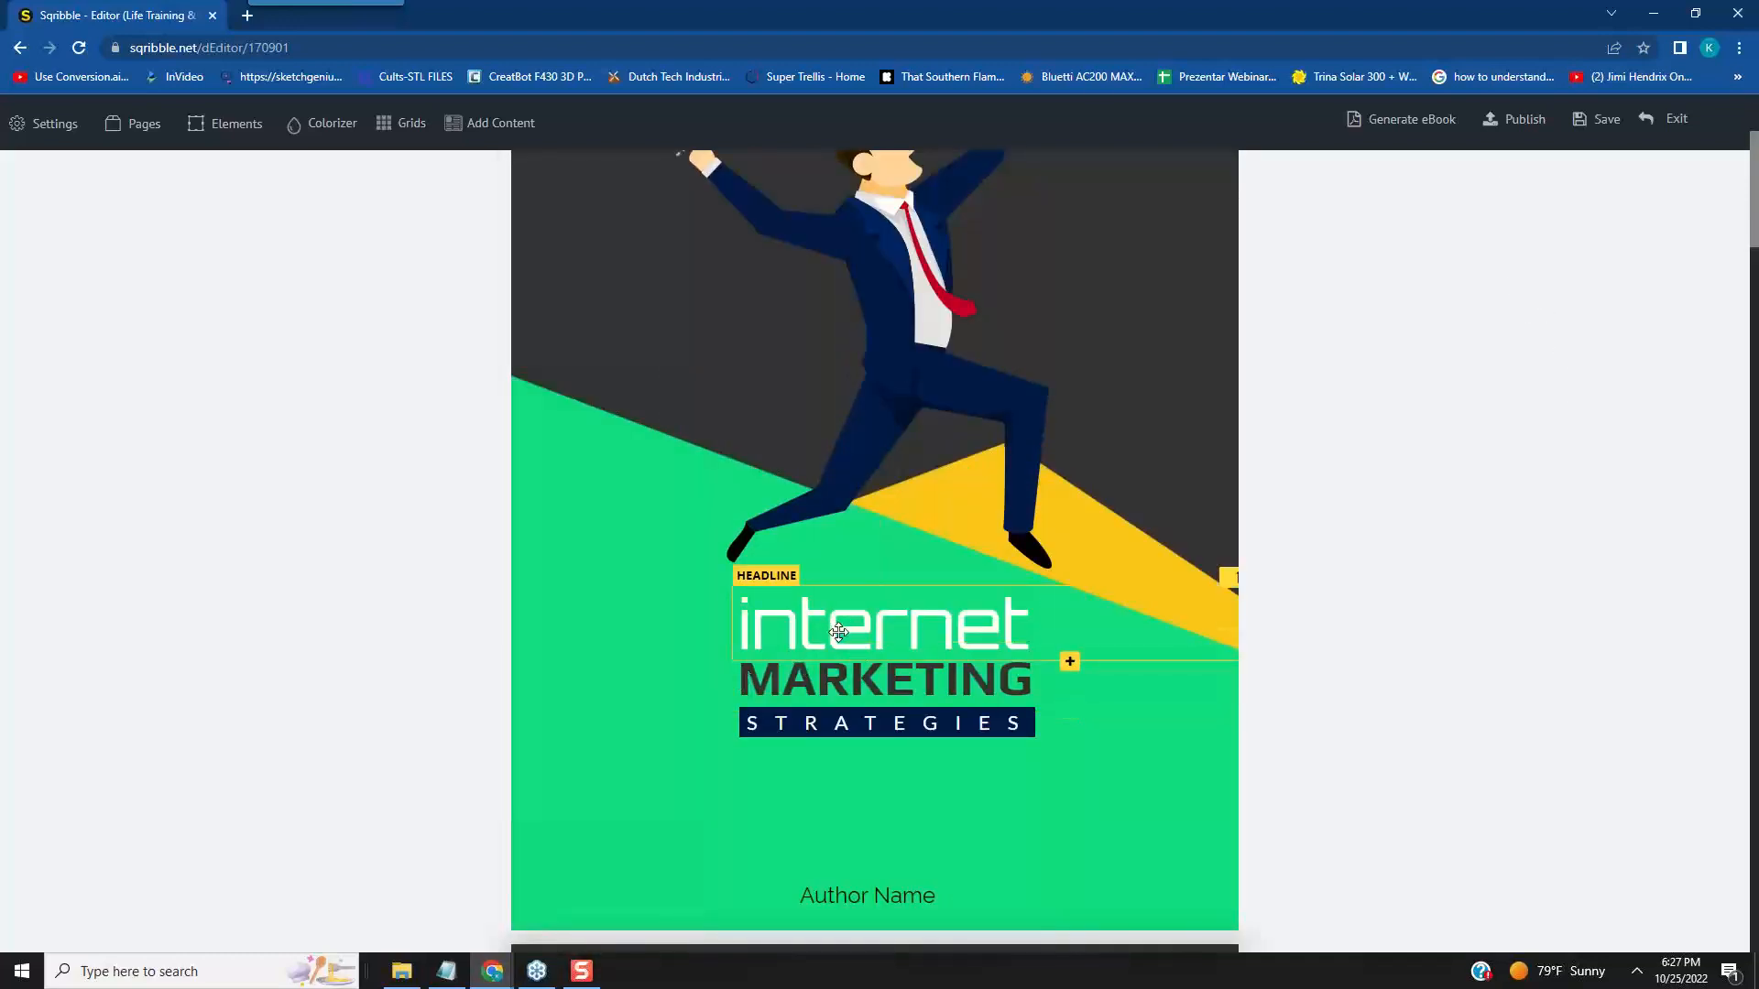
{"action": "left_click", "coordinate": [886, 627]}
{"action": "left_click_drag", "start_coordinate": [1033, 632], "coordinate": [739, 634]}
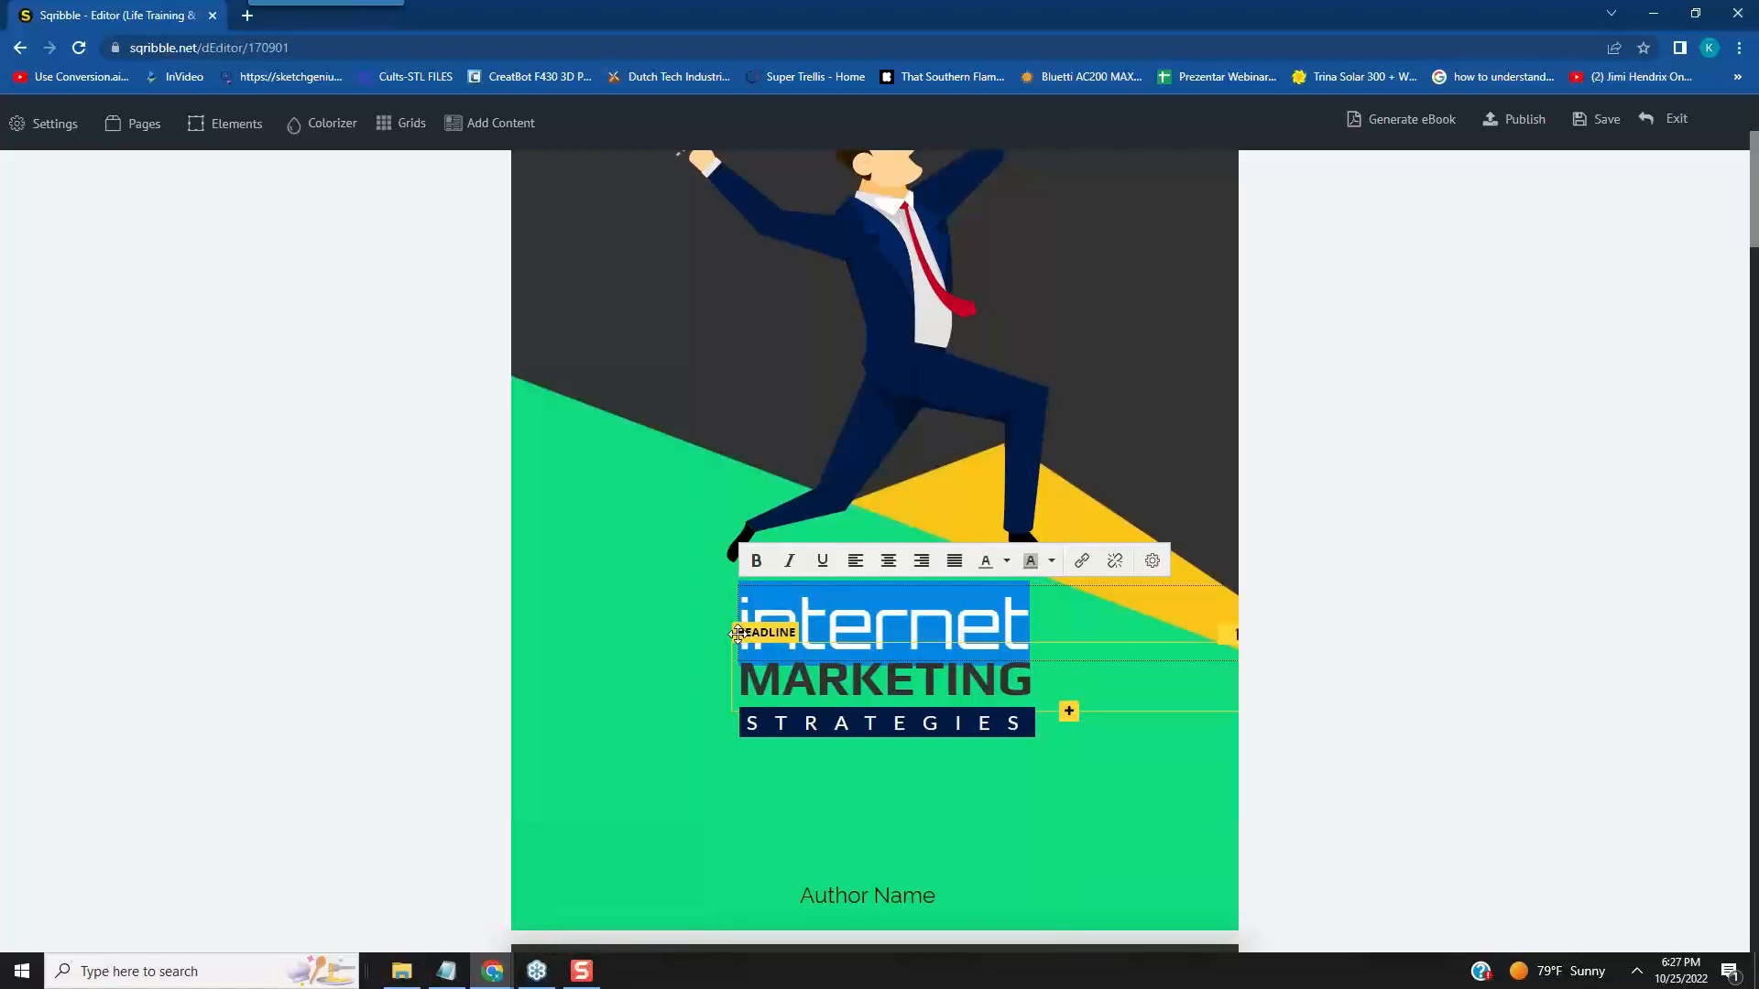
{"action": "type", "text": "life"}
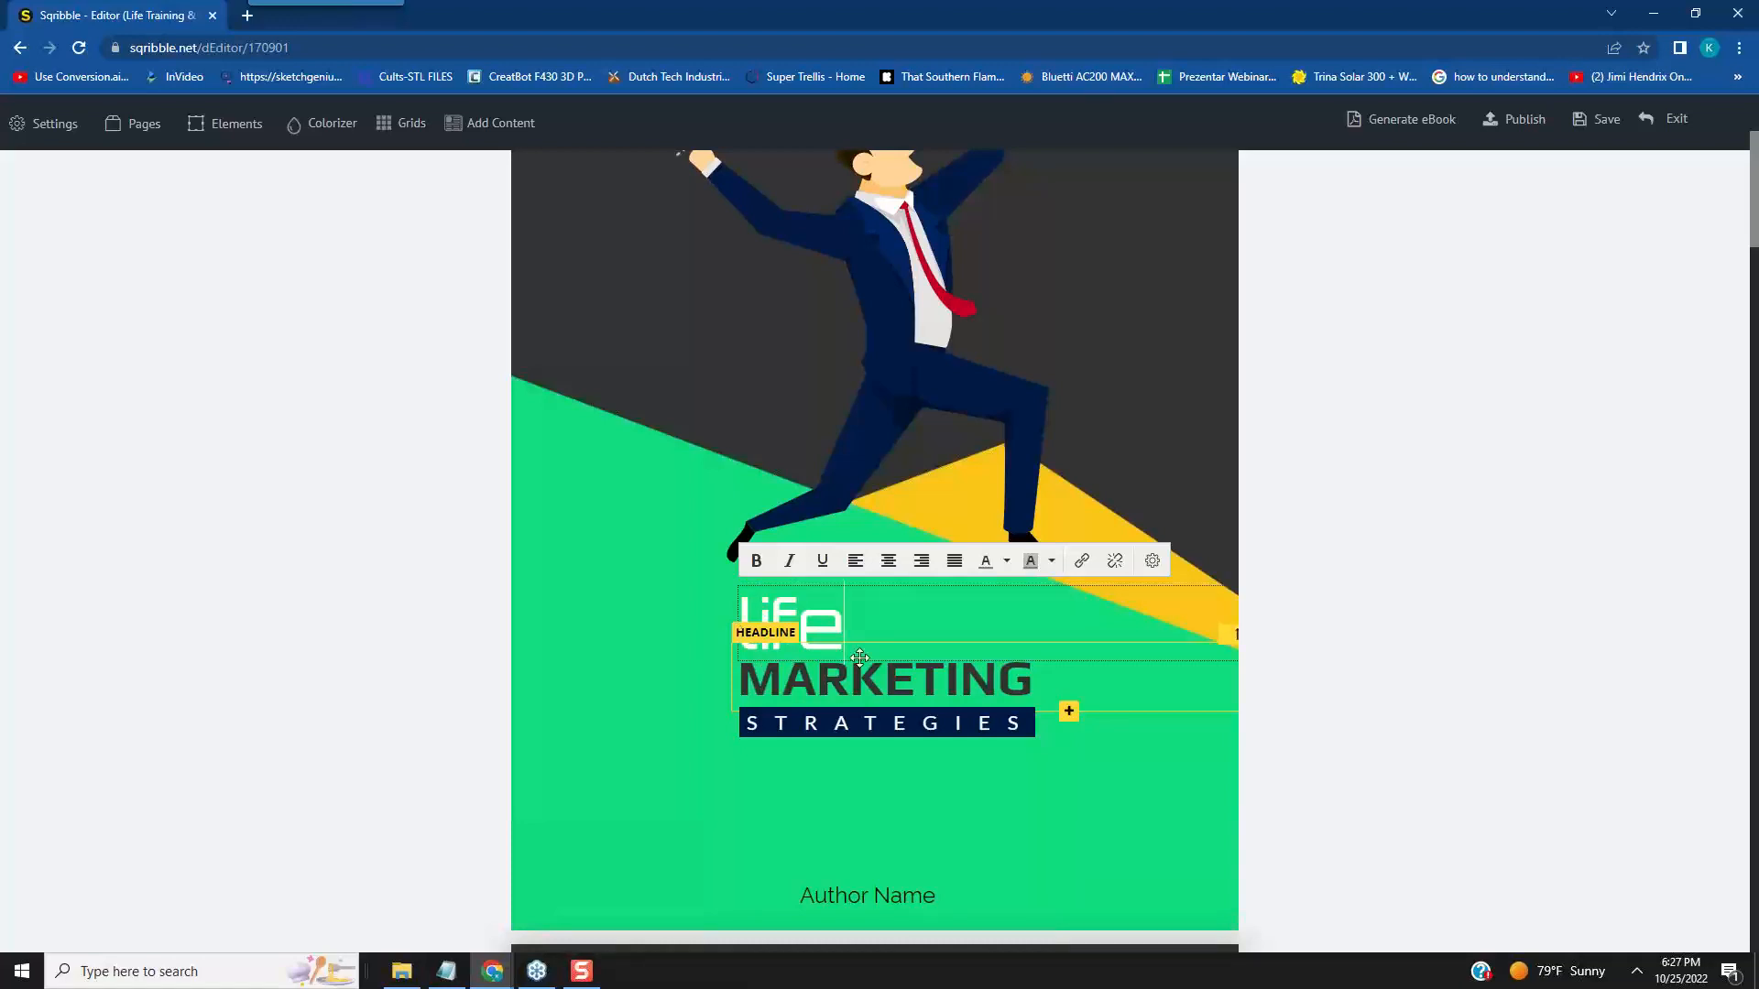
- Replace the word "MARKETING" in the second line of the cover title with "Training"
{"action": "left_click", "coordinate": [984, 685]}
{"action": "left_click_drag", "start_coordinate": [1035, 678], "coordinate": [746, 676]}
{"action": "type", "text": "Tra"}
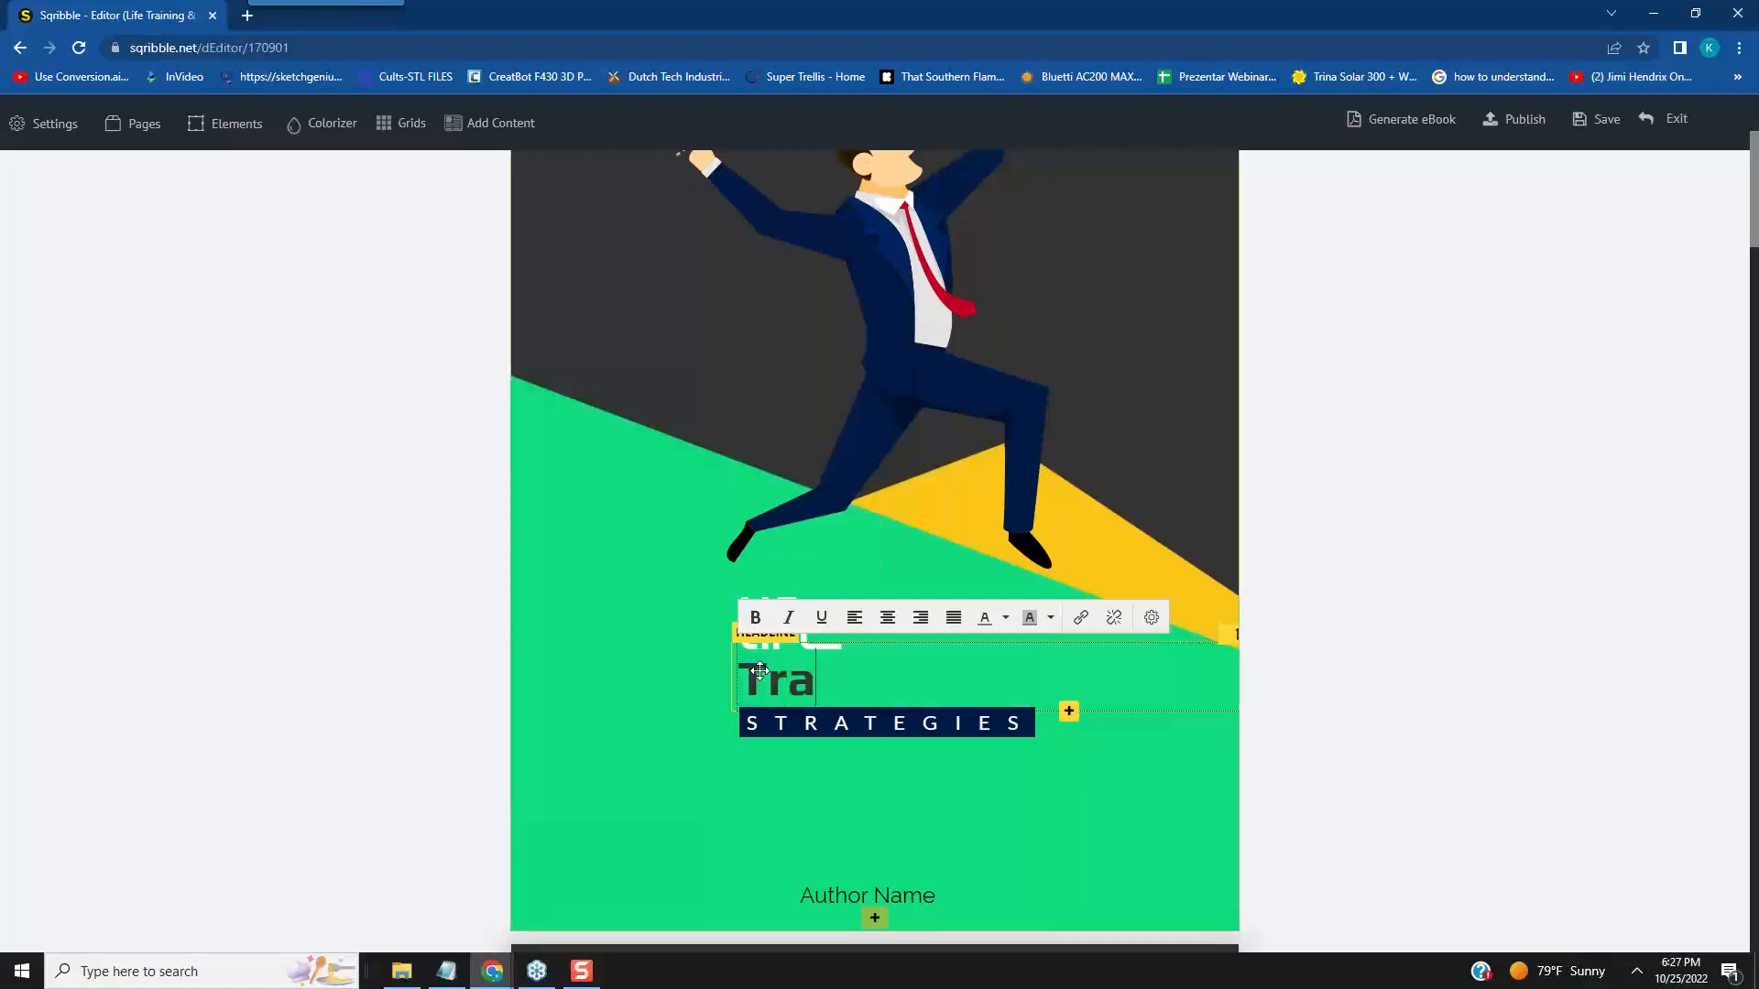
{"action": "type", "text": "ining"}
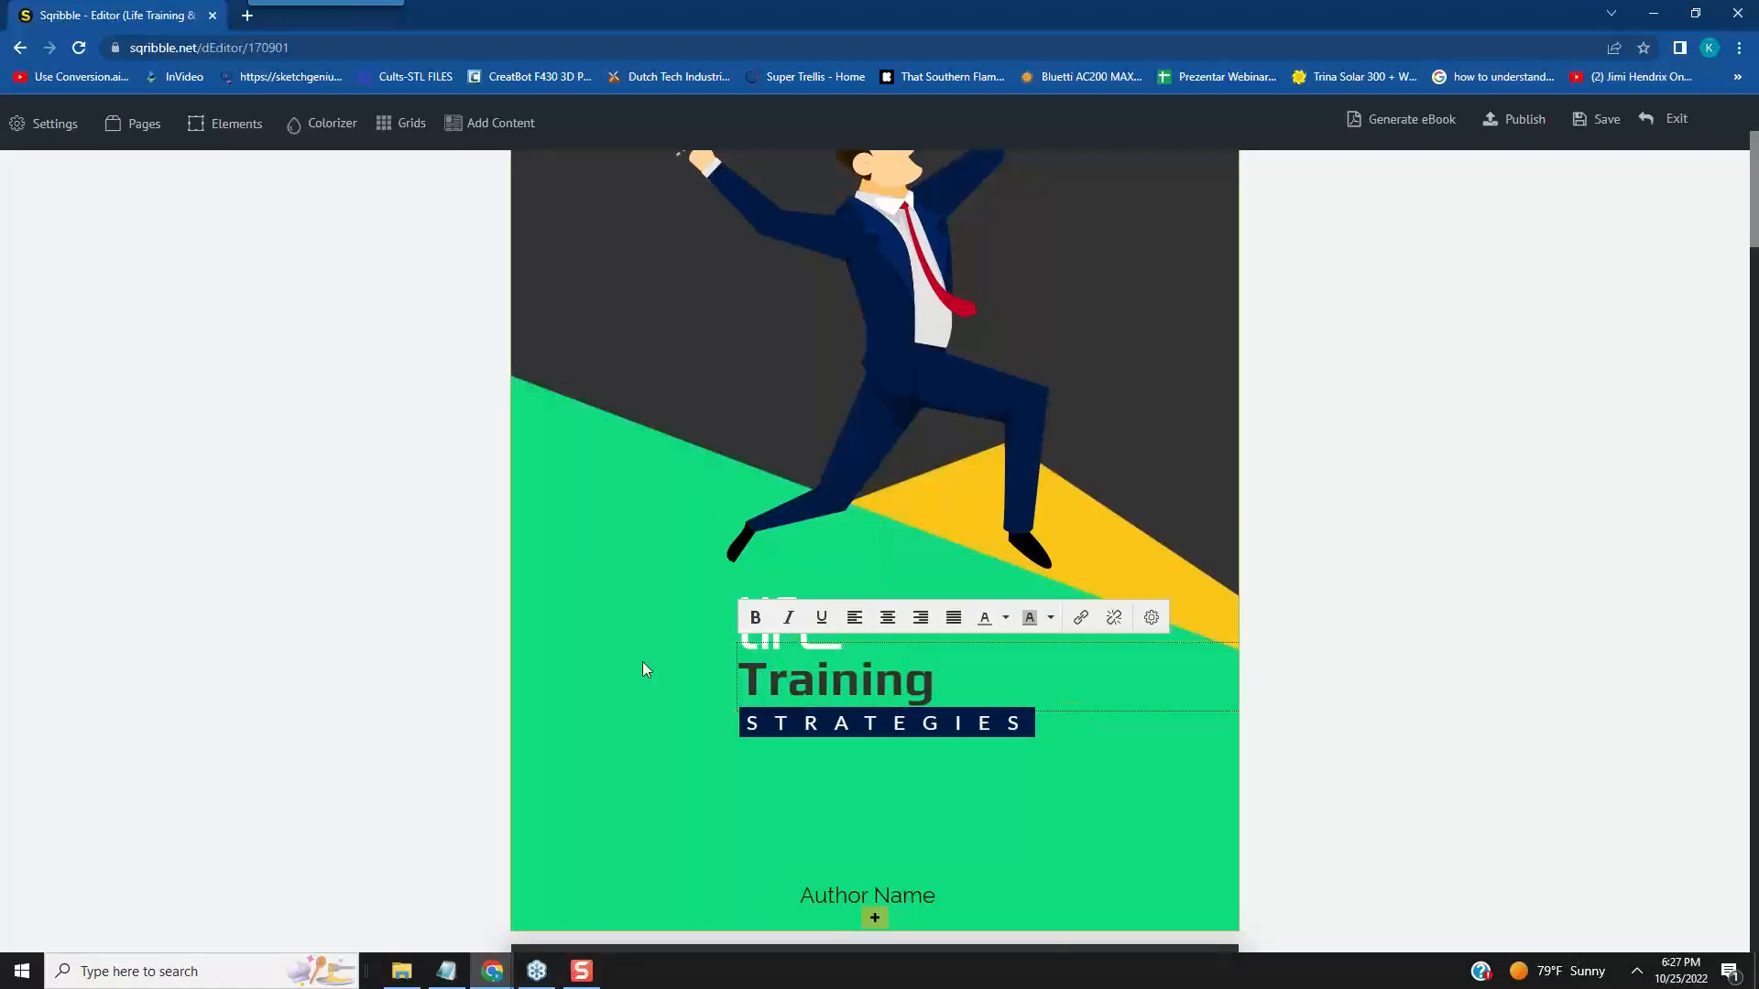
- Replace "STRATEGIES" in the dark banner line of the cover title with "& STAYING FOCUSED"
{"action": "left_click", "coordinate": [931, 728]}
{"action": "left_click_drag", "start_coordinate": [1033, 722], "coordinate": [752, 728]}
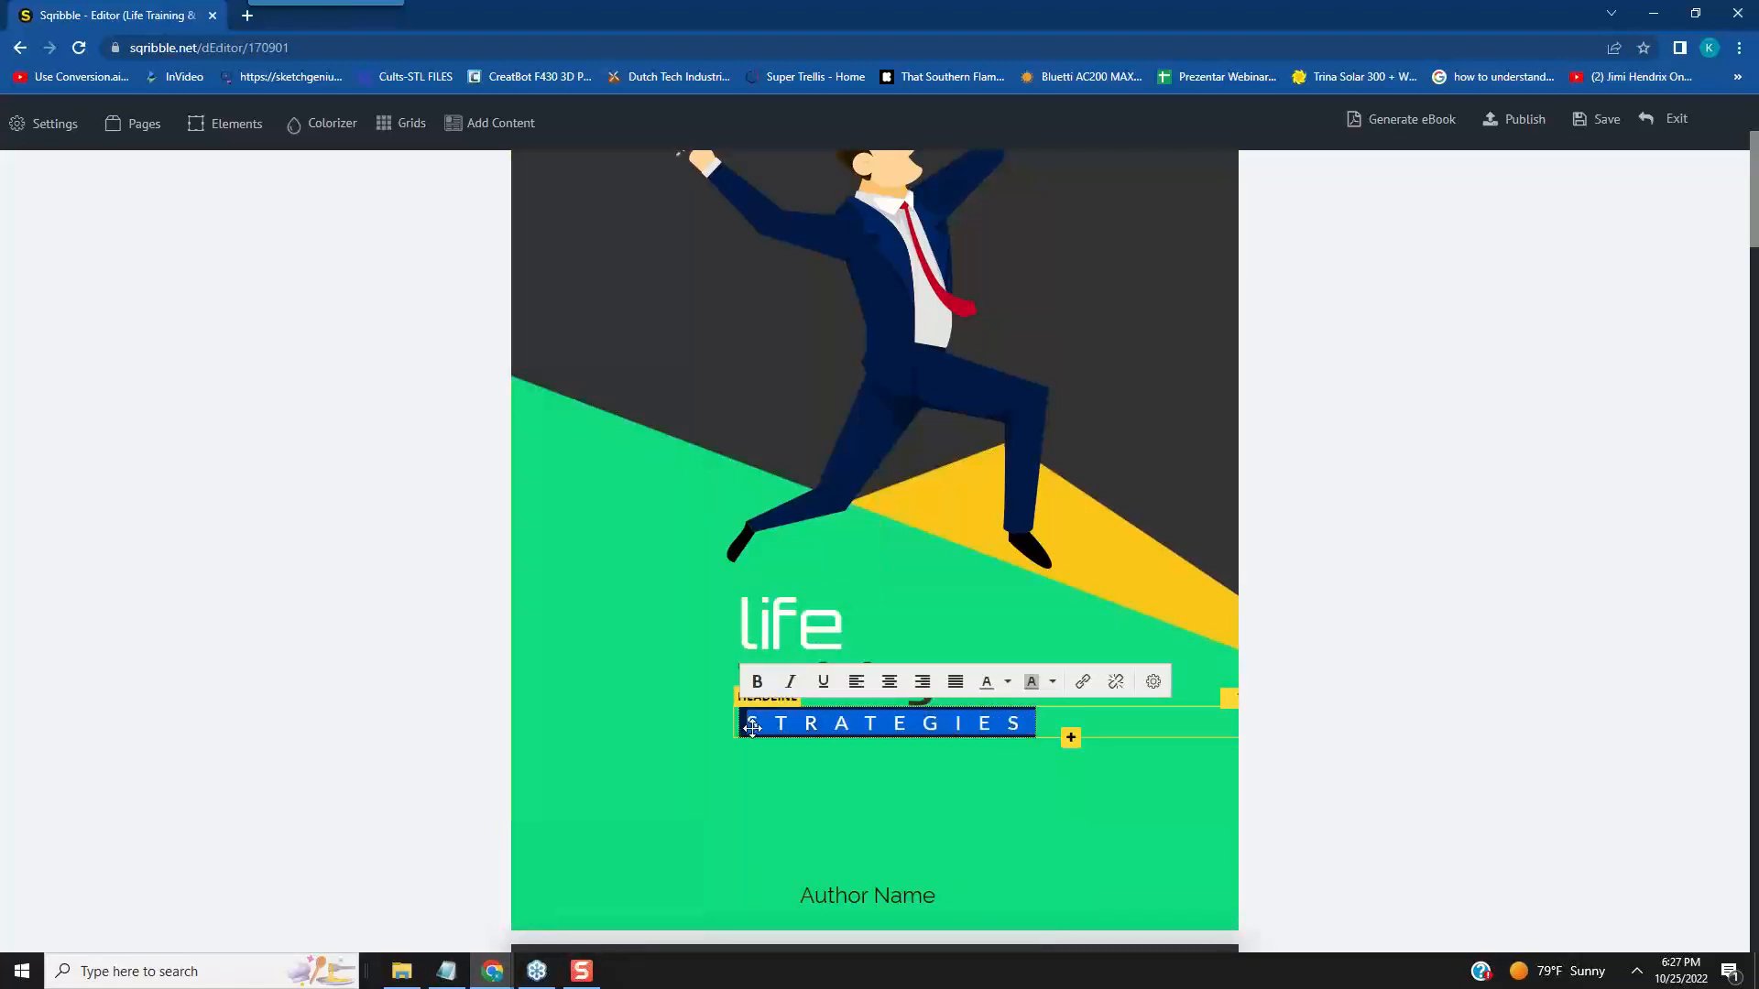
{"action": "type", "text": "STAY"}
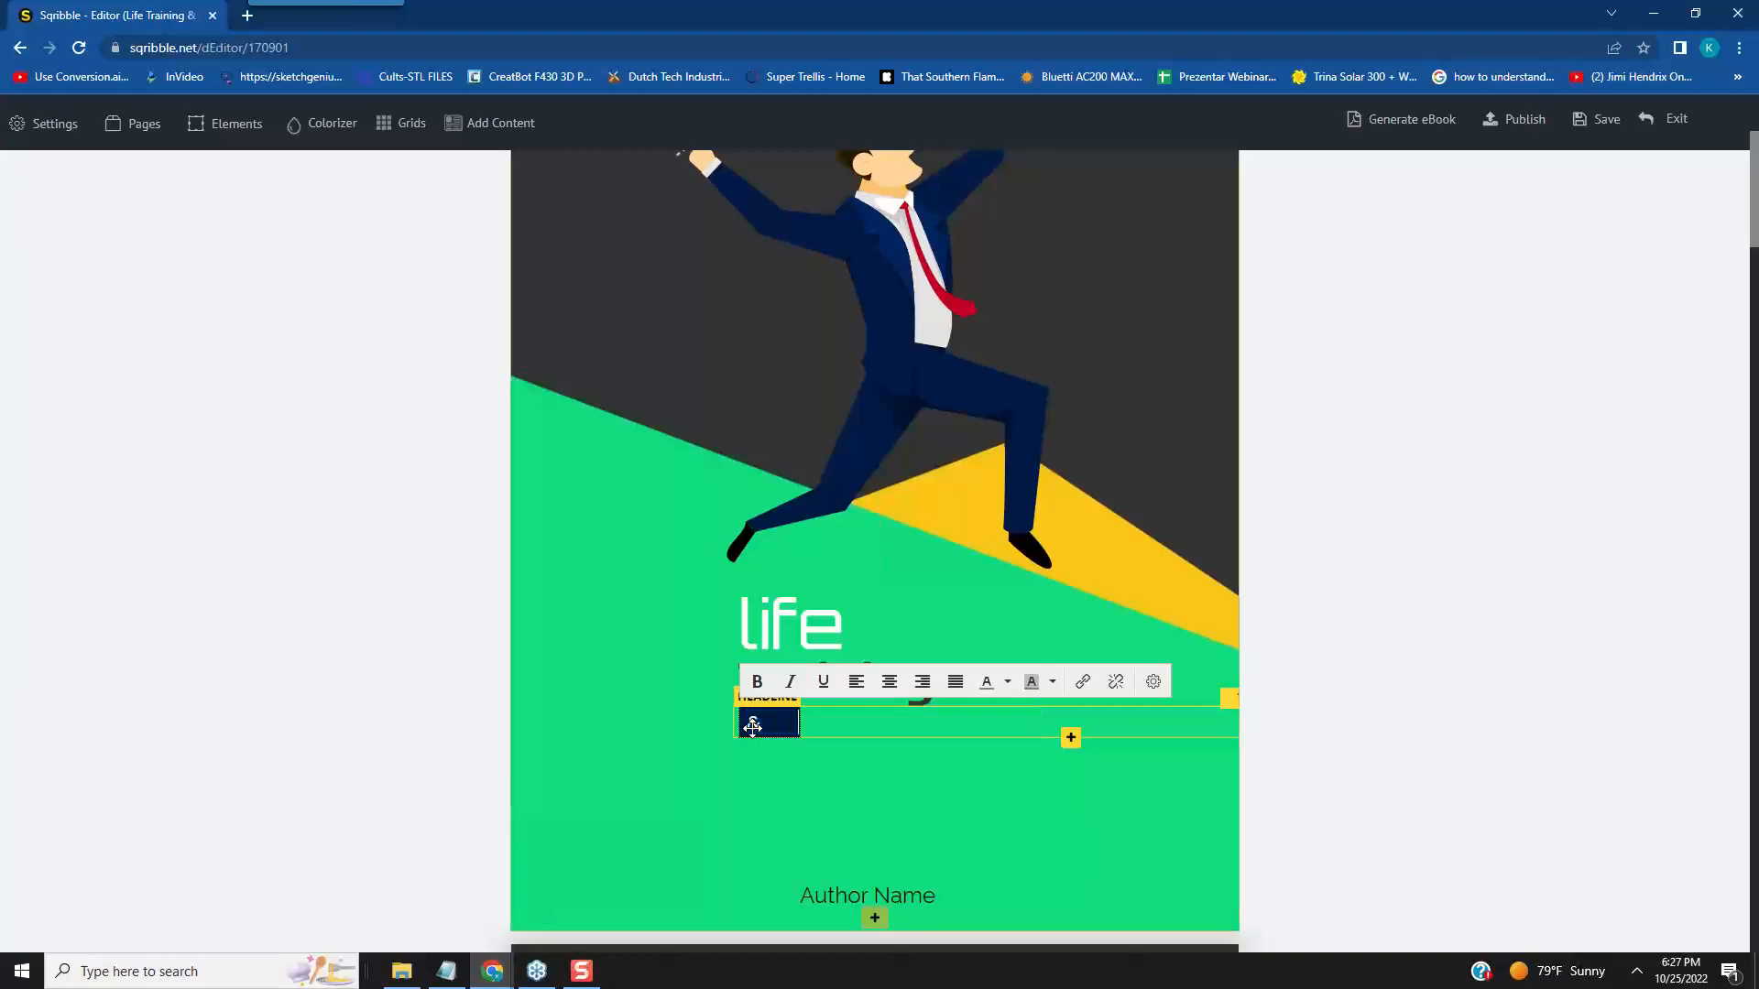
{"action": "type", "text": "ING FOC"}
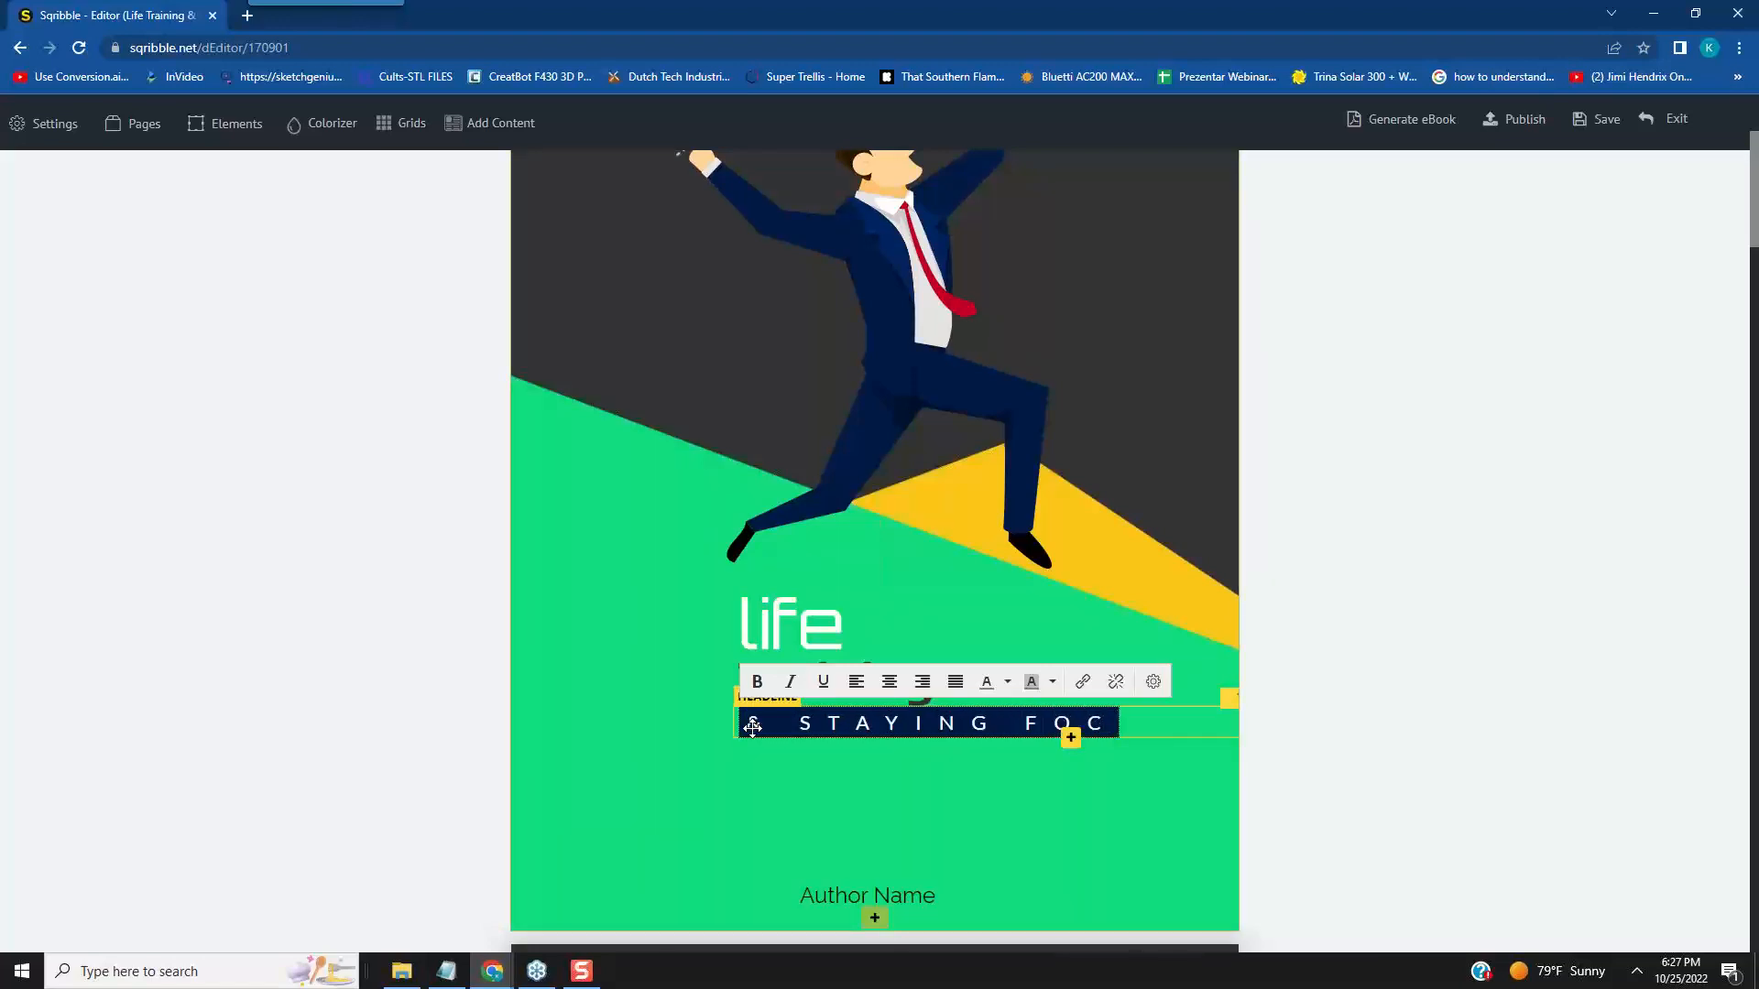
{"action": "type", "text": "SED"}
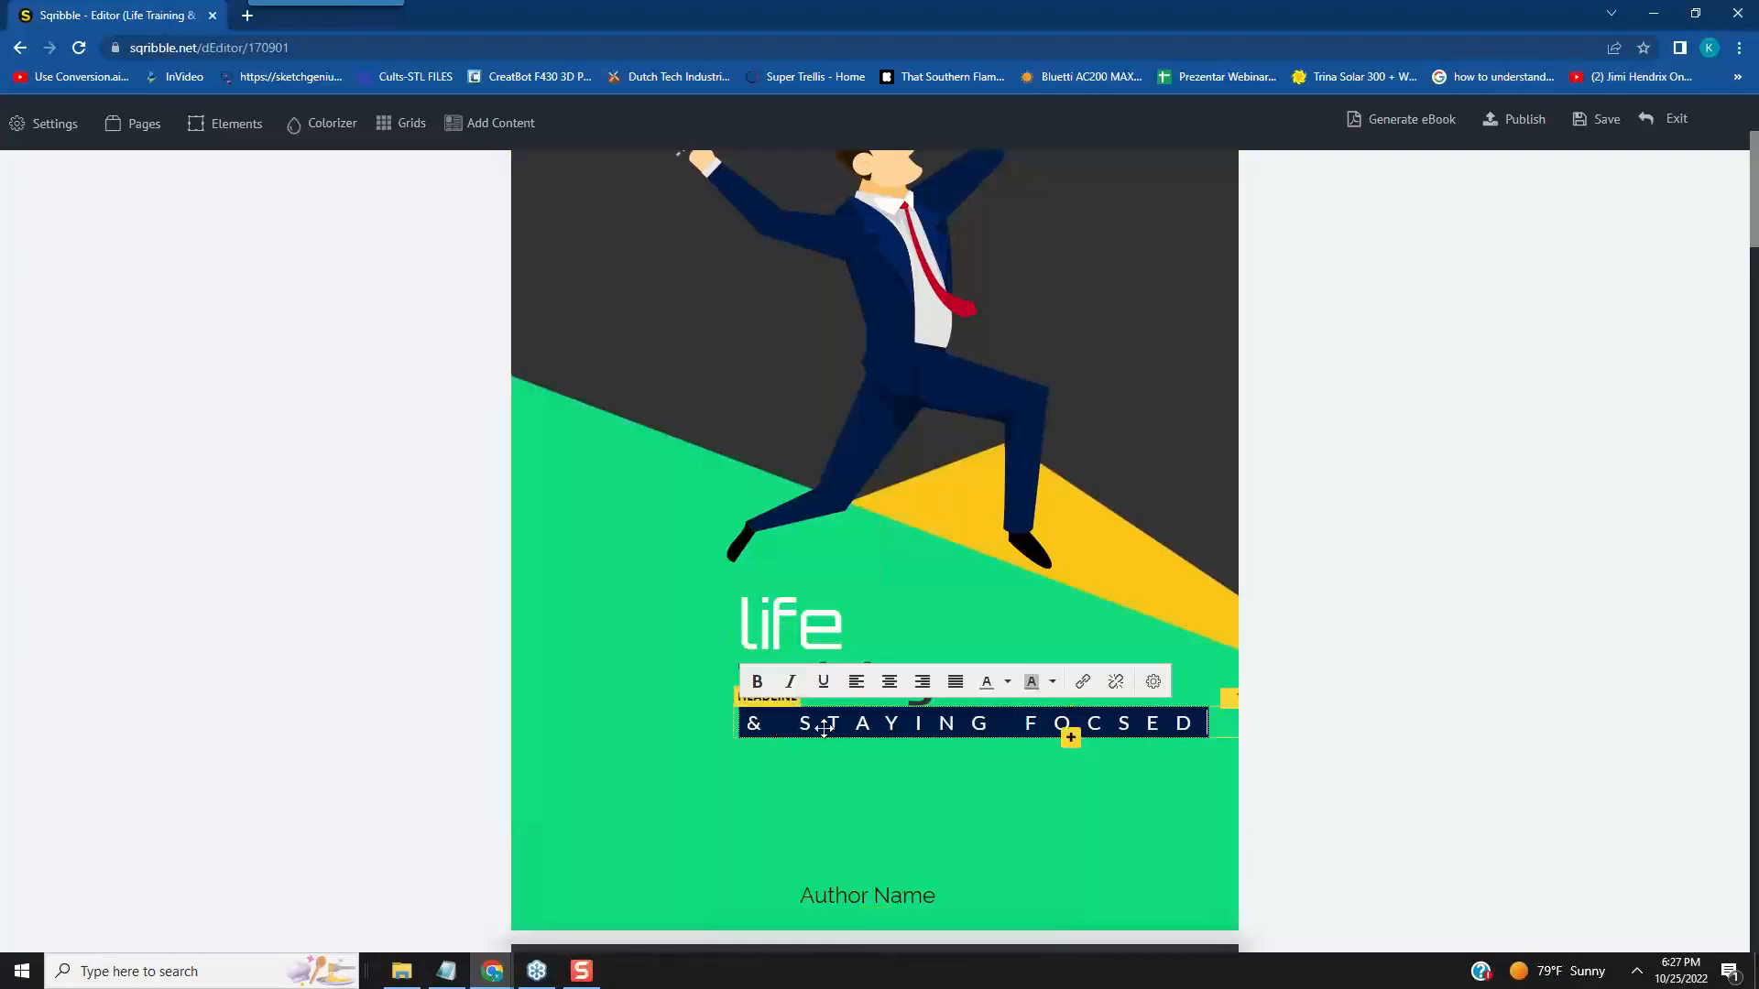
{"action": "left_click", "coordinate": [1026, 808]}
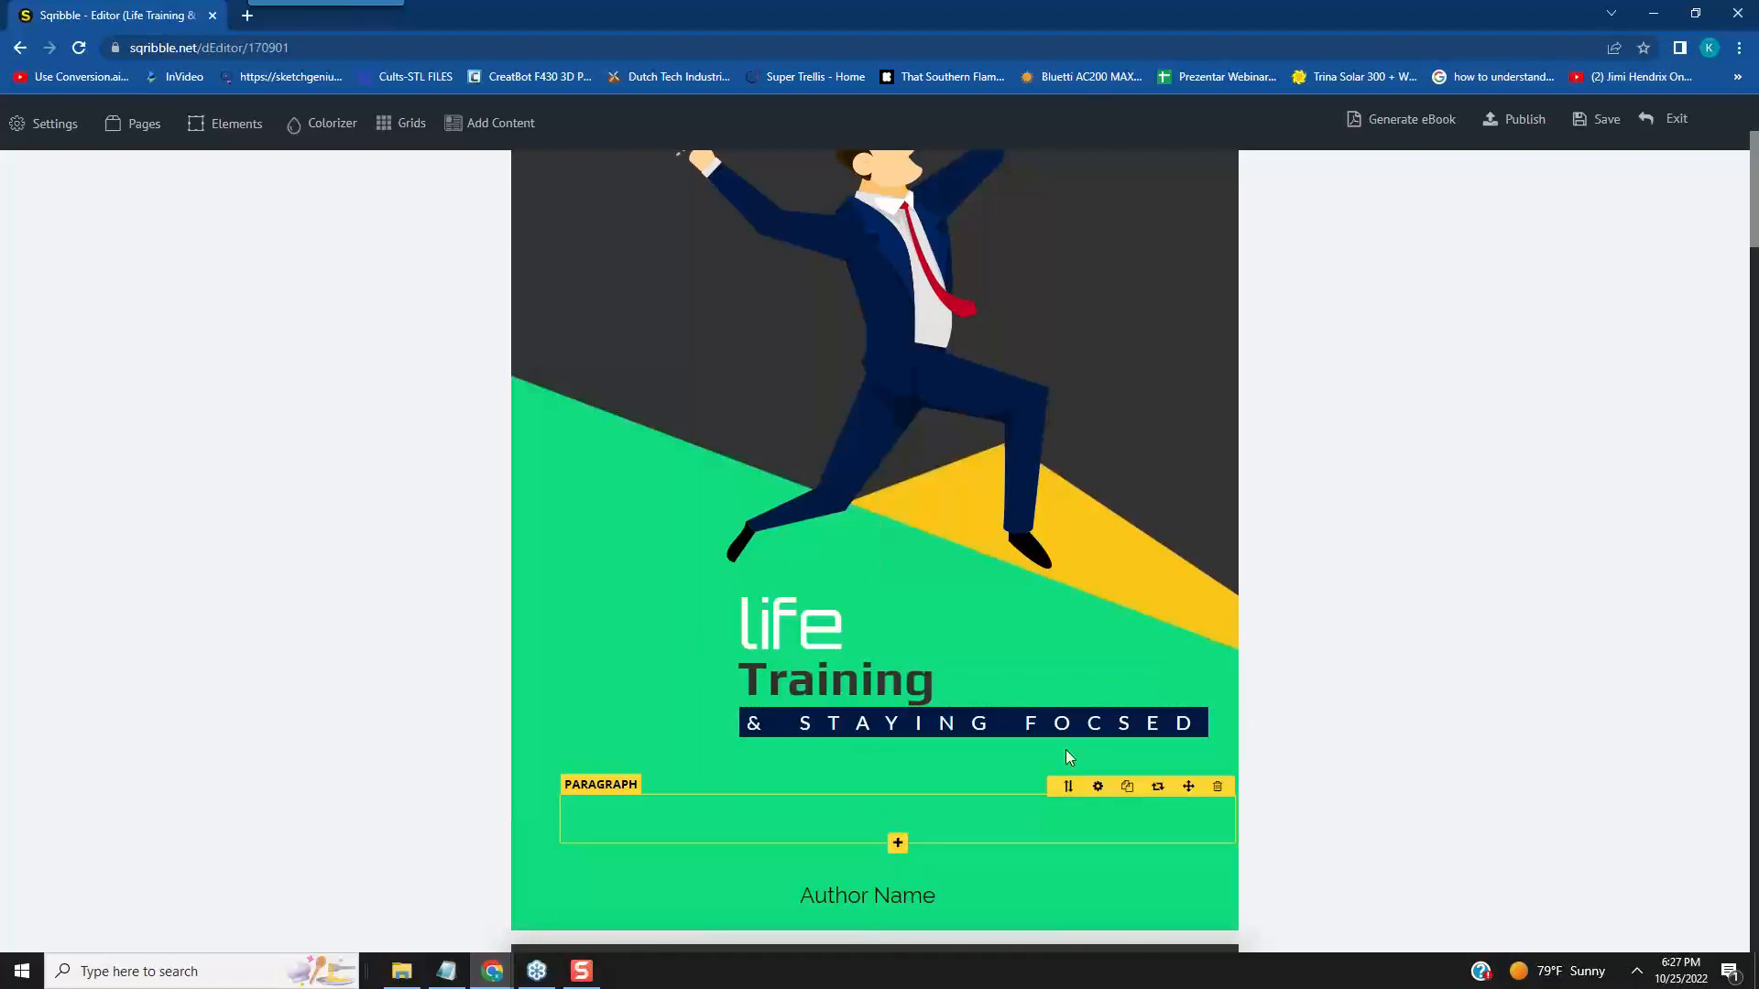
{"action": "left_click", "coordinate": [1113, 724]}
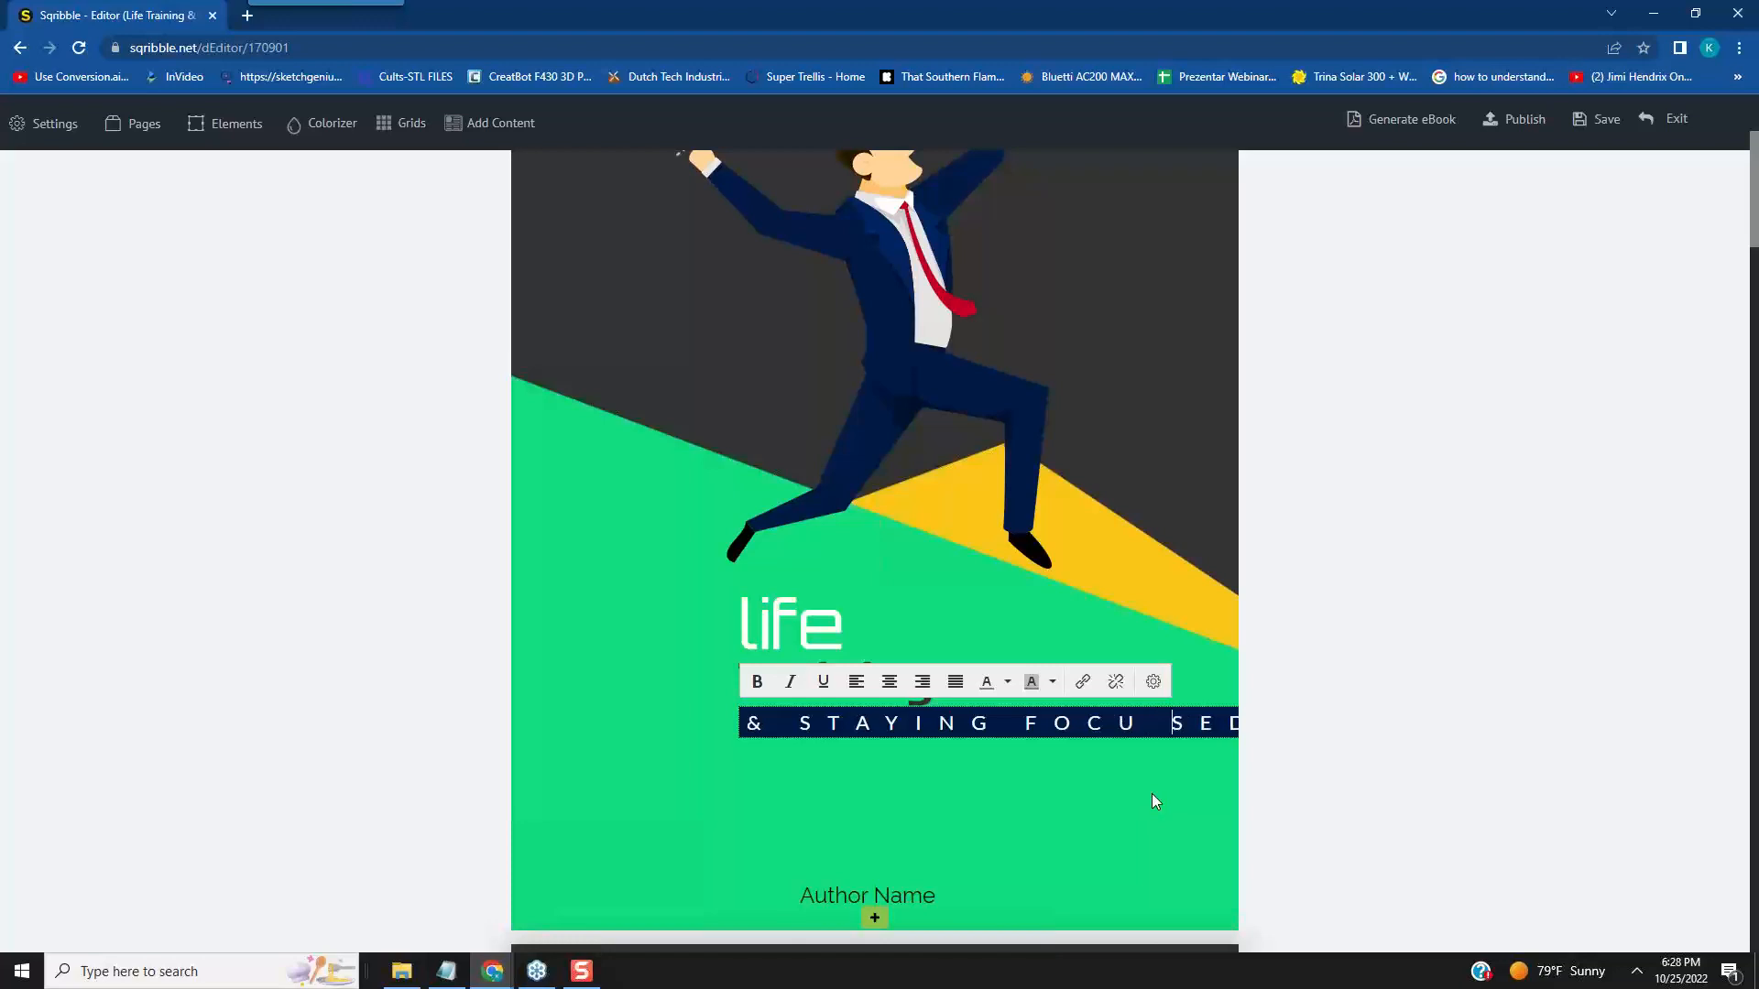
{"action": "key", "text": "BackSpace"}
- Replace the "Author Name" placeholder at the foot of the cover with "Scribble Team"
{"action": "scroll", "coordinate": [1057, 810], "scroll_direction": "down", "scroll_amount": 2}
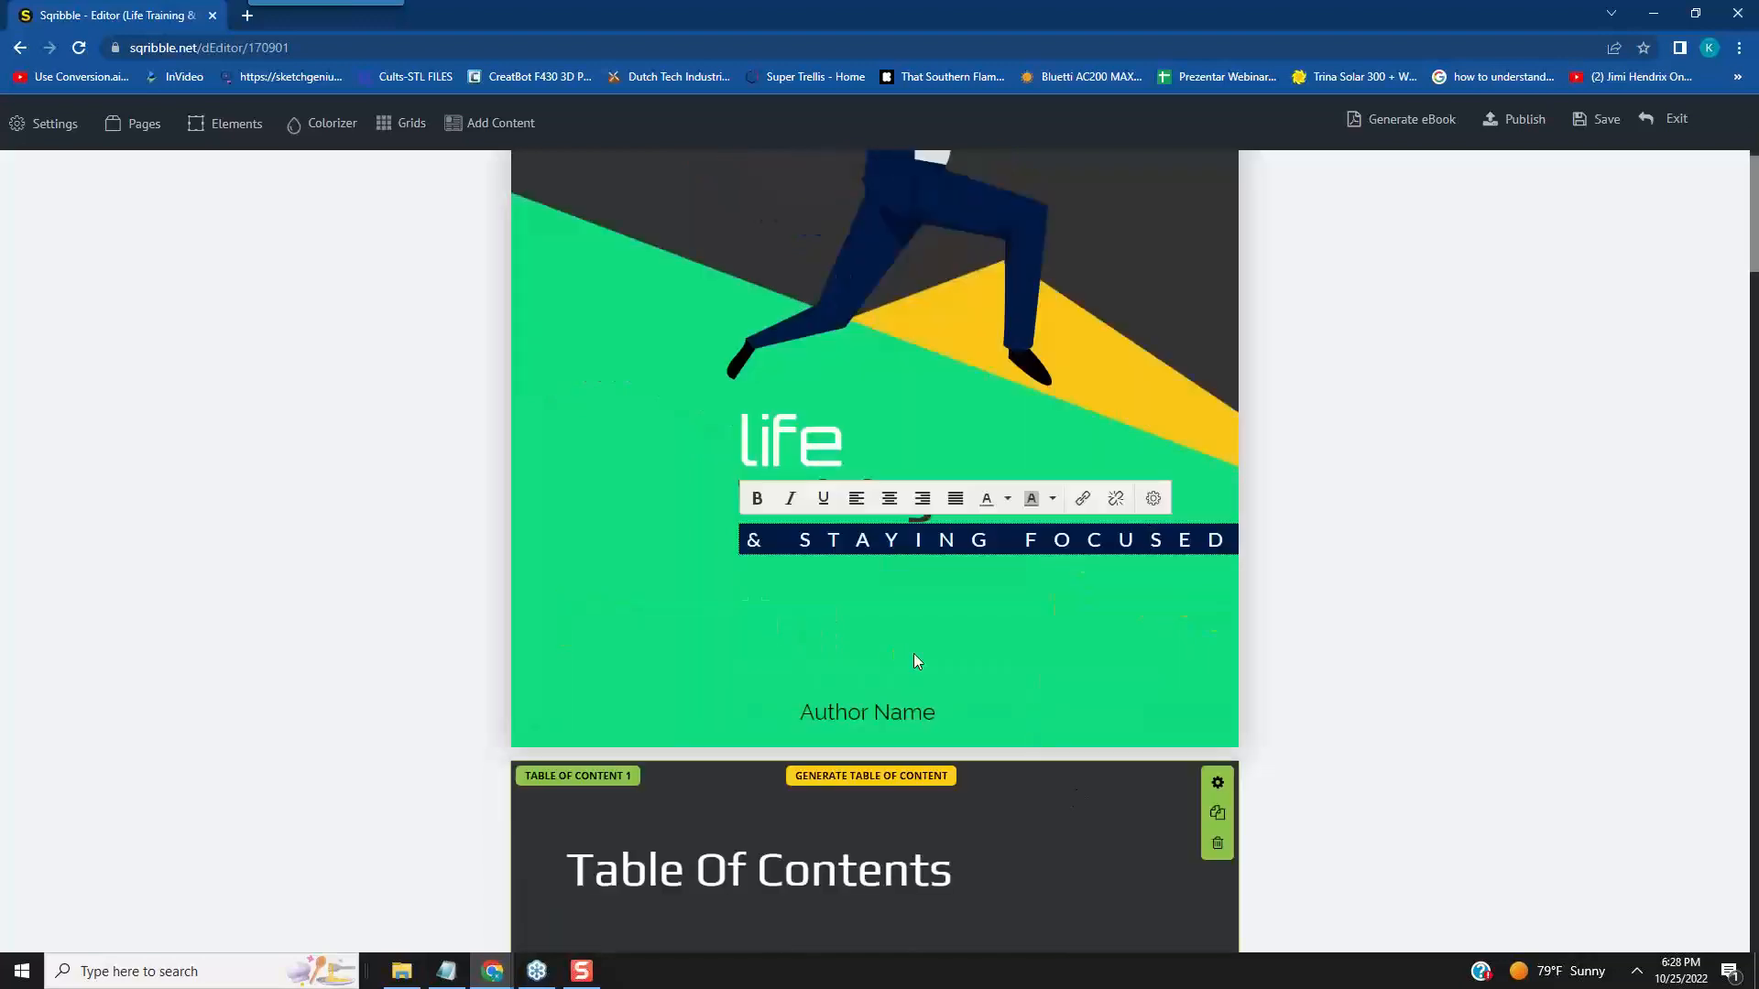
{"action": "left_click", "coordinate": [907, 705]}
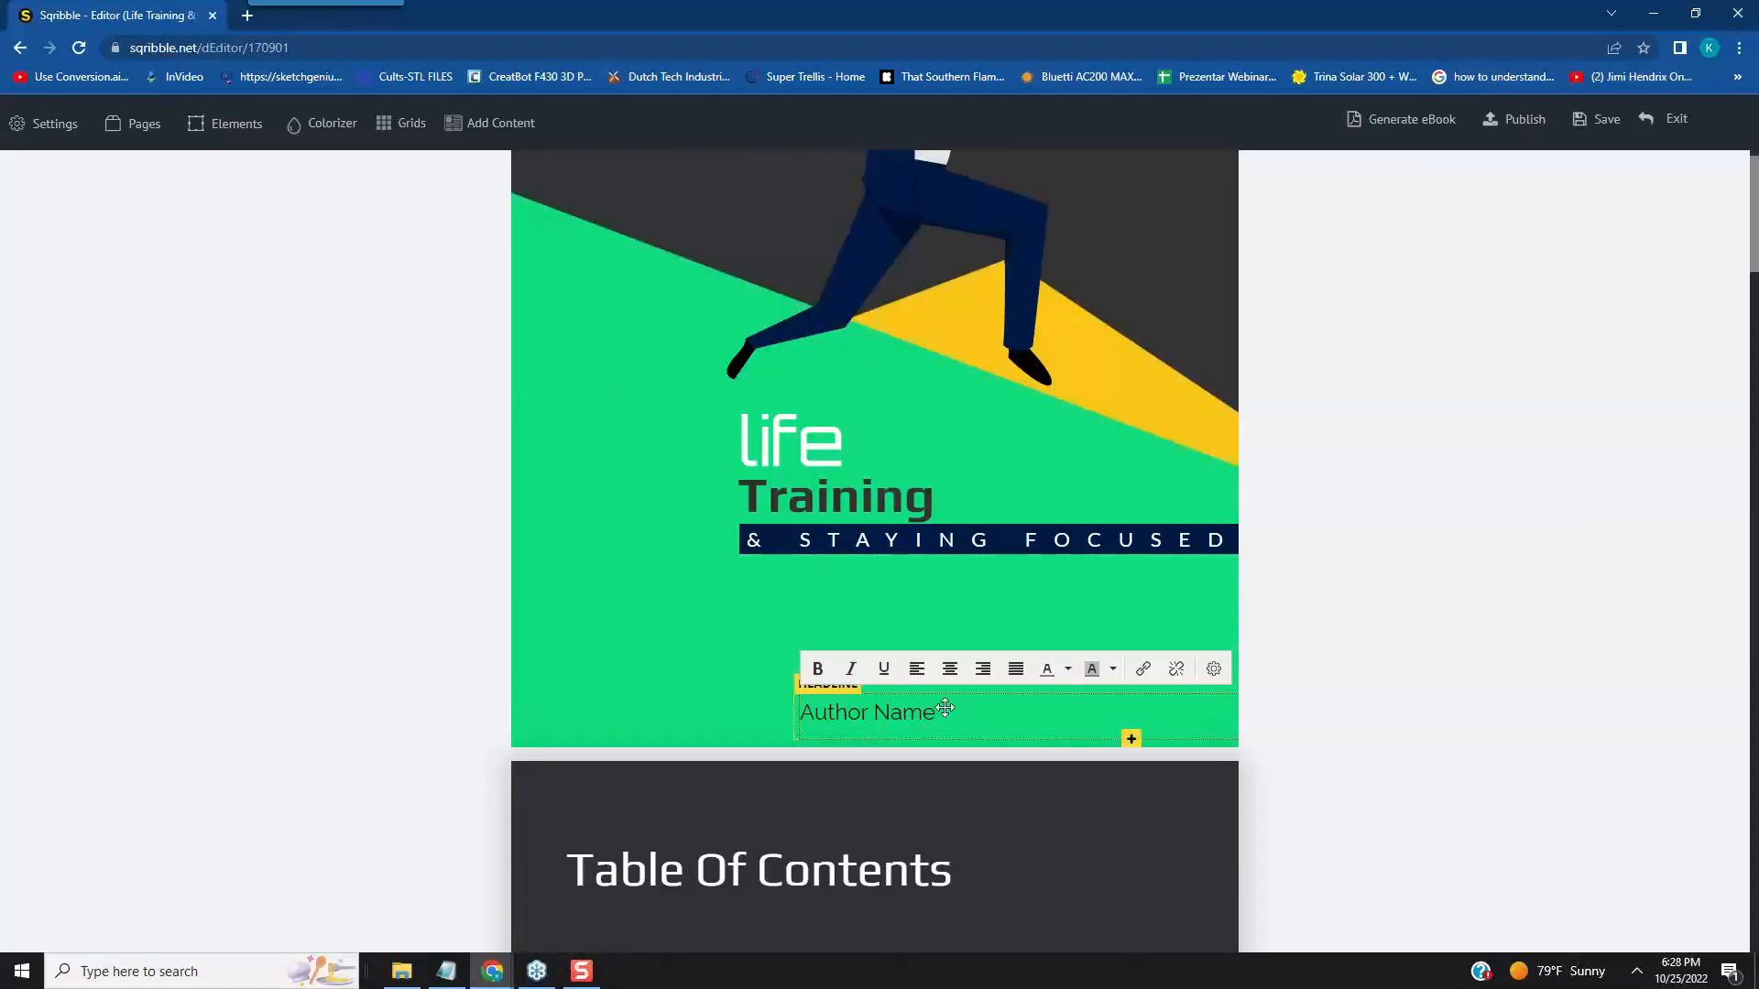
{"action": "left_click_drag", "start_coordinate": [940, 712], "coordinate": [792, 718]}
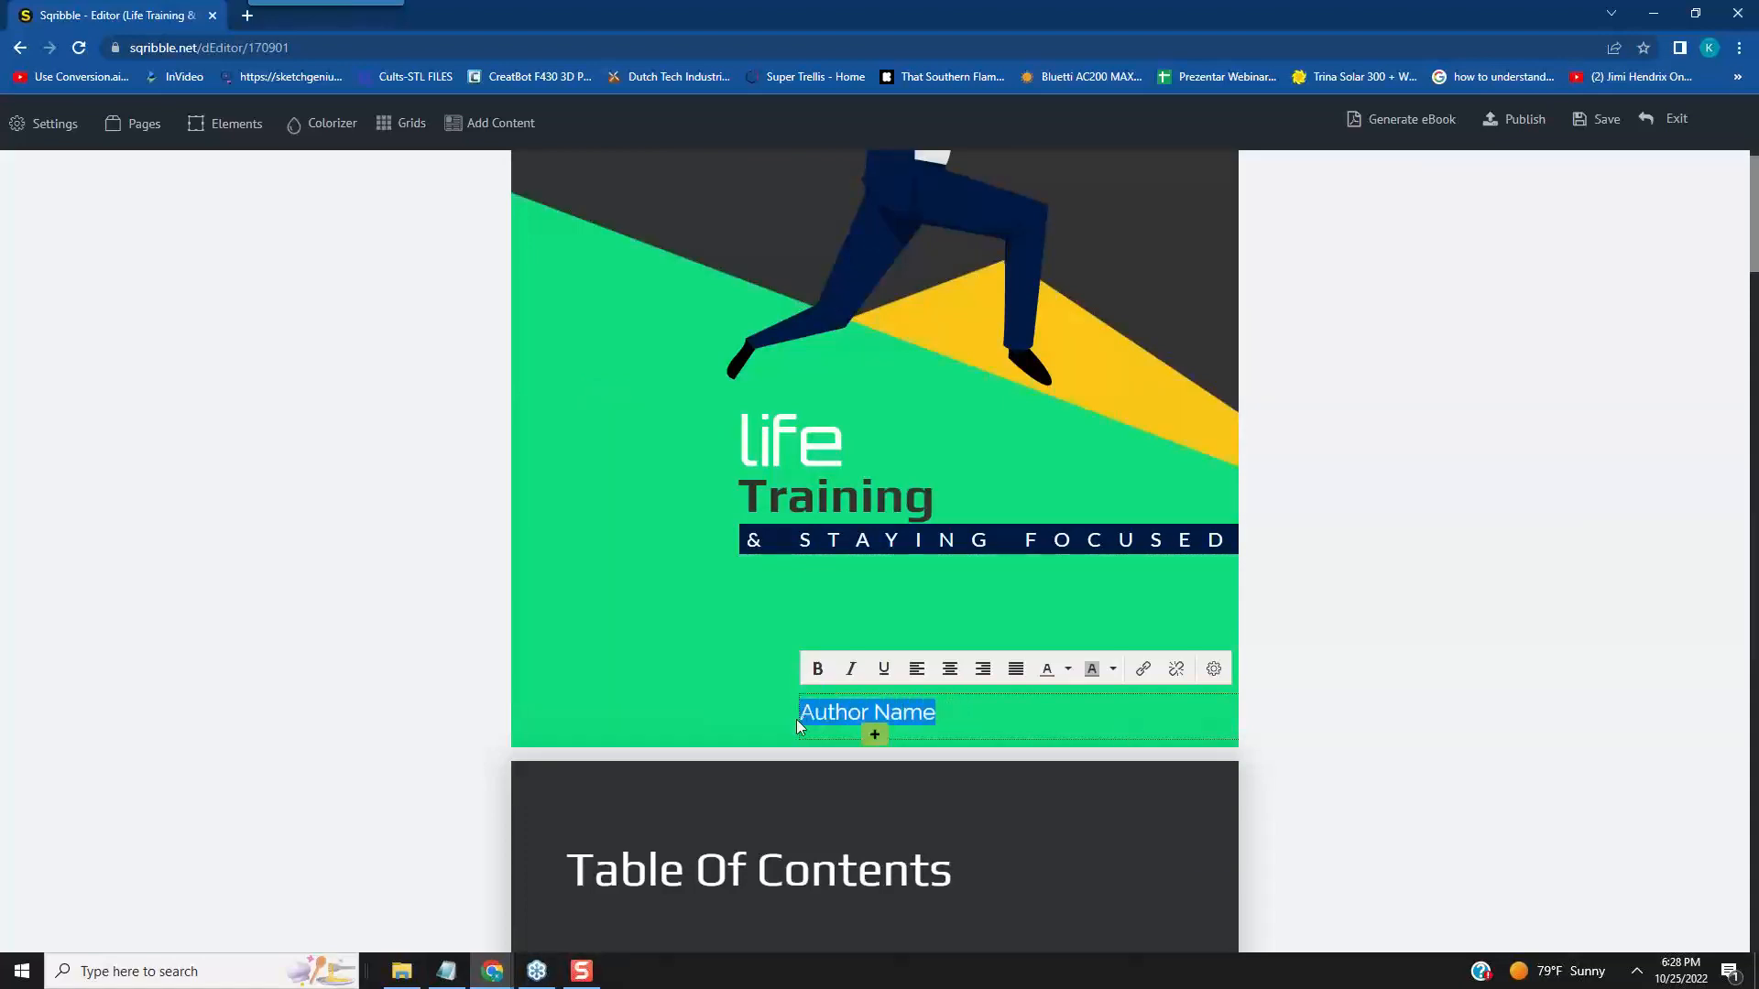
{"action": "type", "text": "Scribbl"}
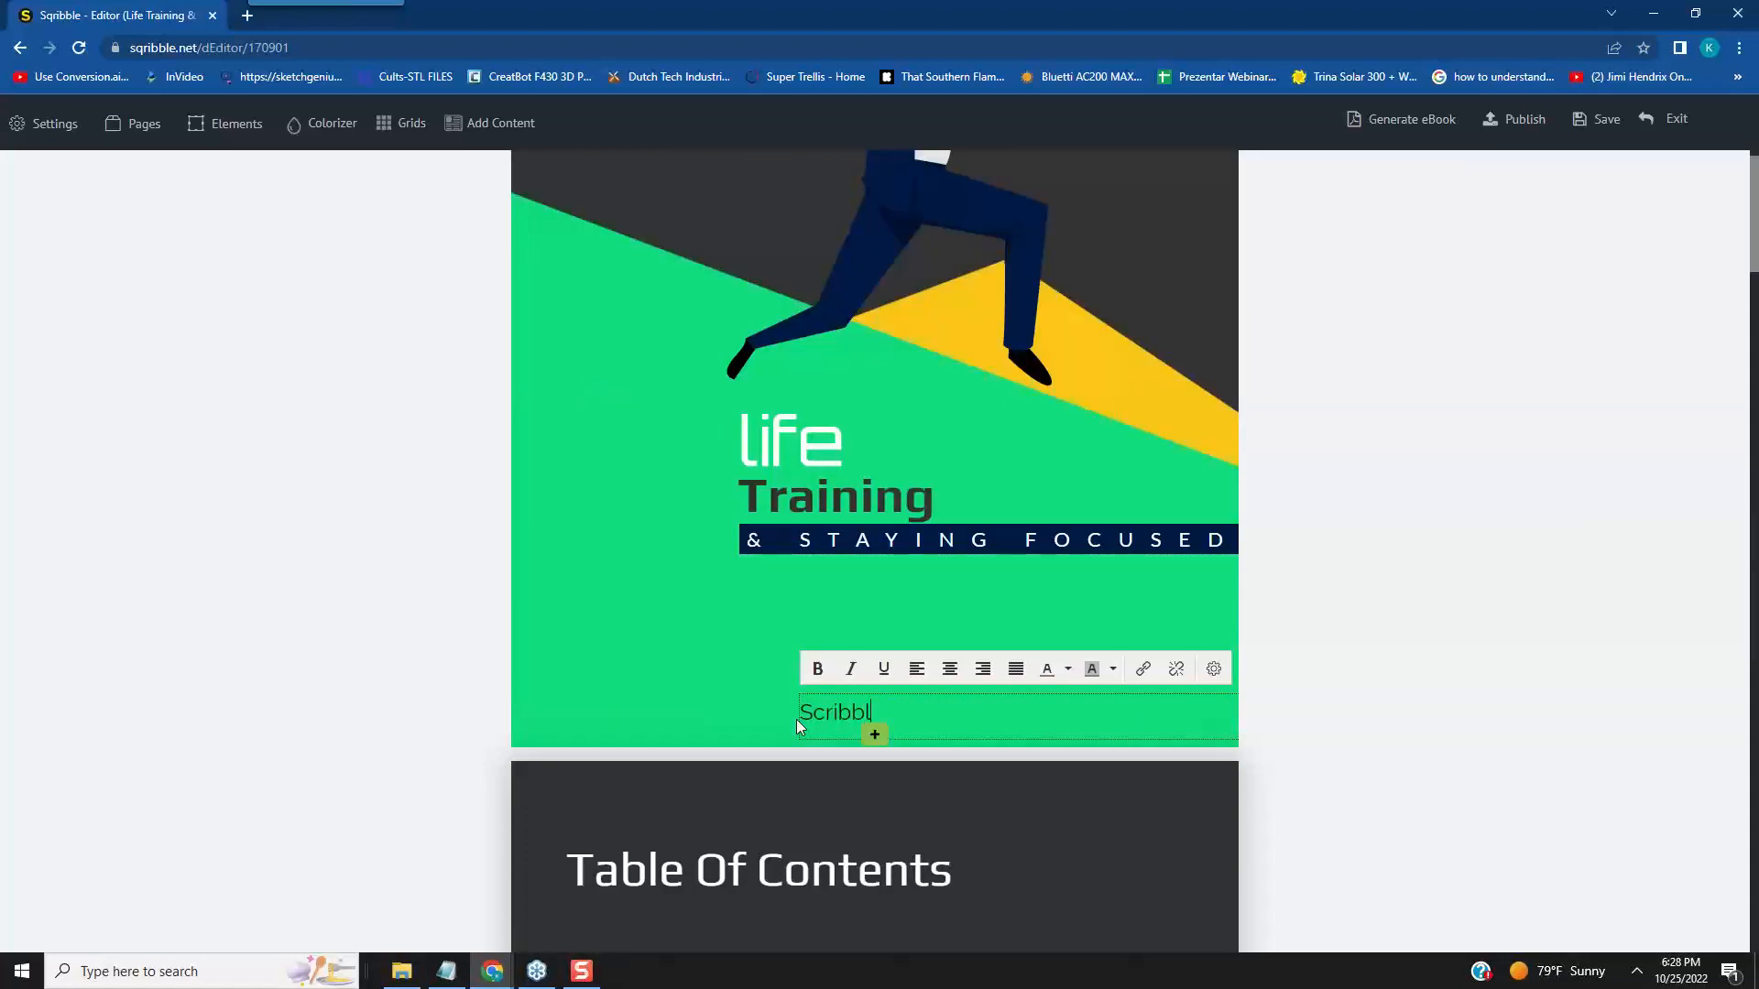
{"action": "type", "text": "e Team"}
- Replace the placeholder text of table of contents entry 01 with "The Direction of Your Life"
{"action": "scroll", "coordinate": [829, 641], "scroll_direction": "down", "scroll_amount": 6}
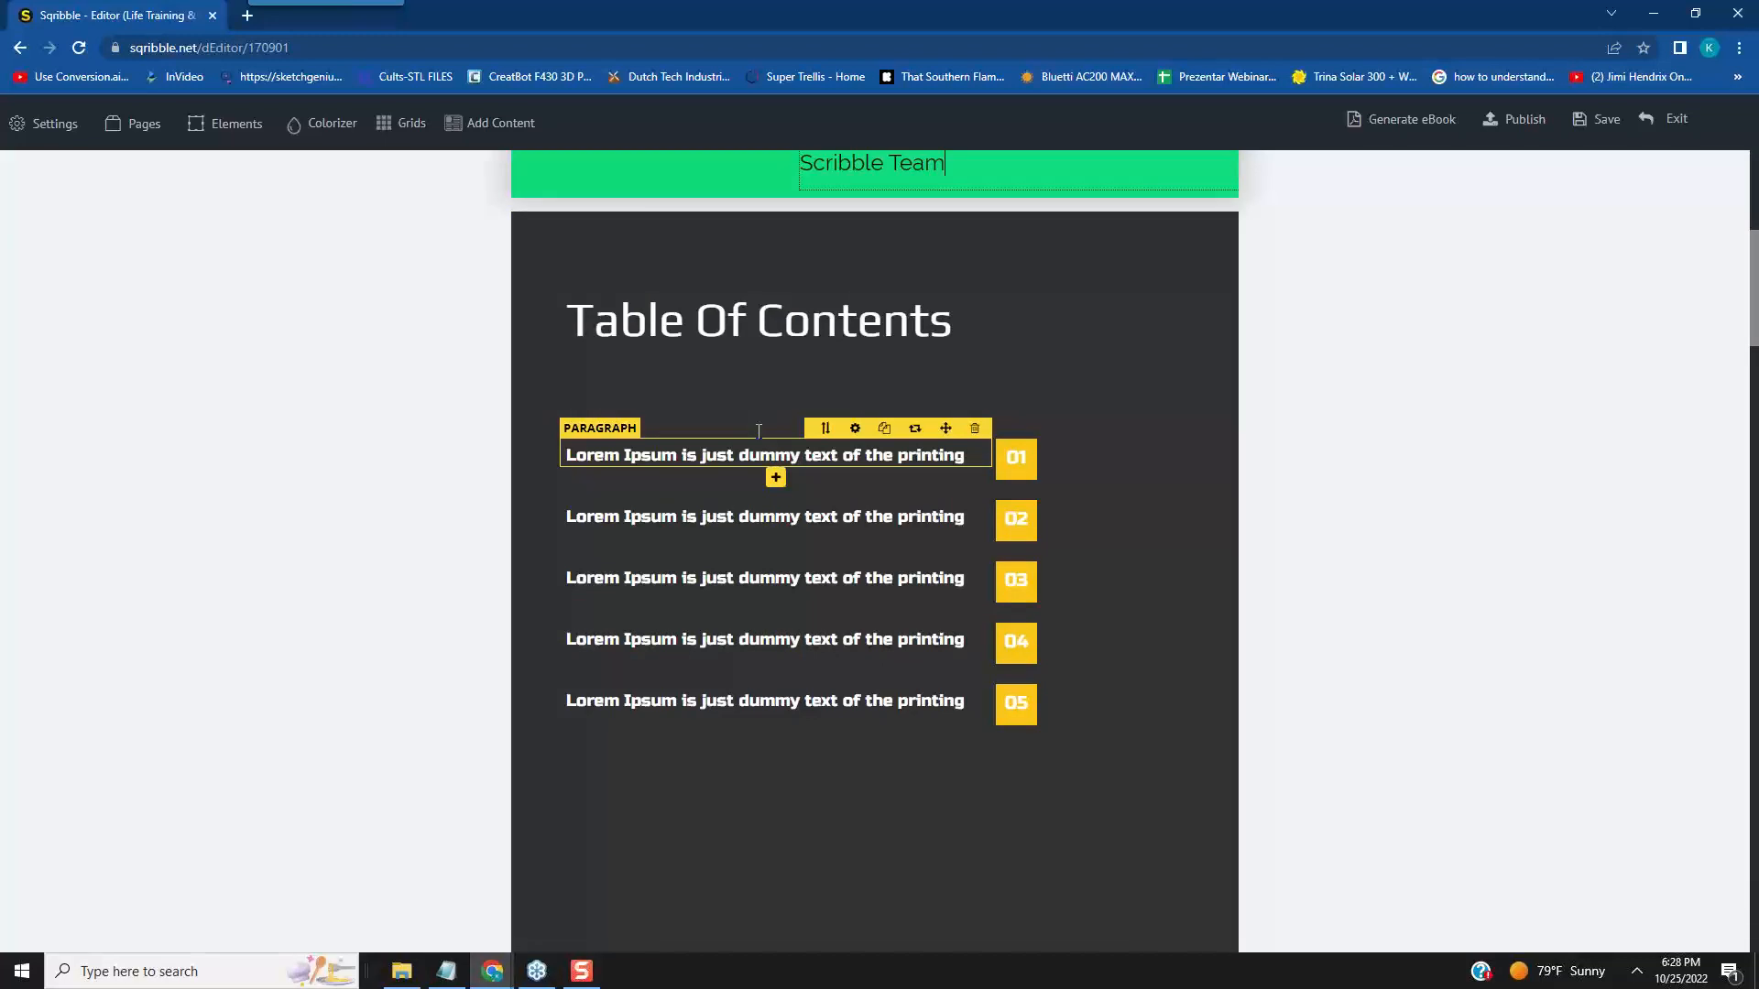
{"action": "scroll", "coordinate": [787, 424], "scroll_direction": "up", "scroll_amount": 1}
{"action": "left_click_drag", "start_coordinate": [967, 547], "coordinate": [568, 547]}
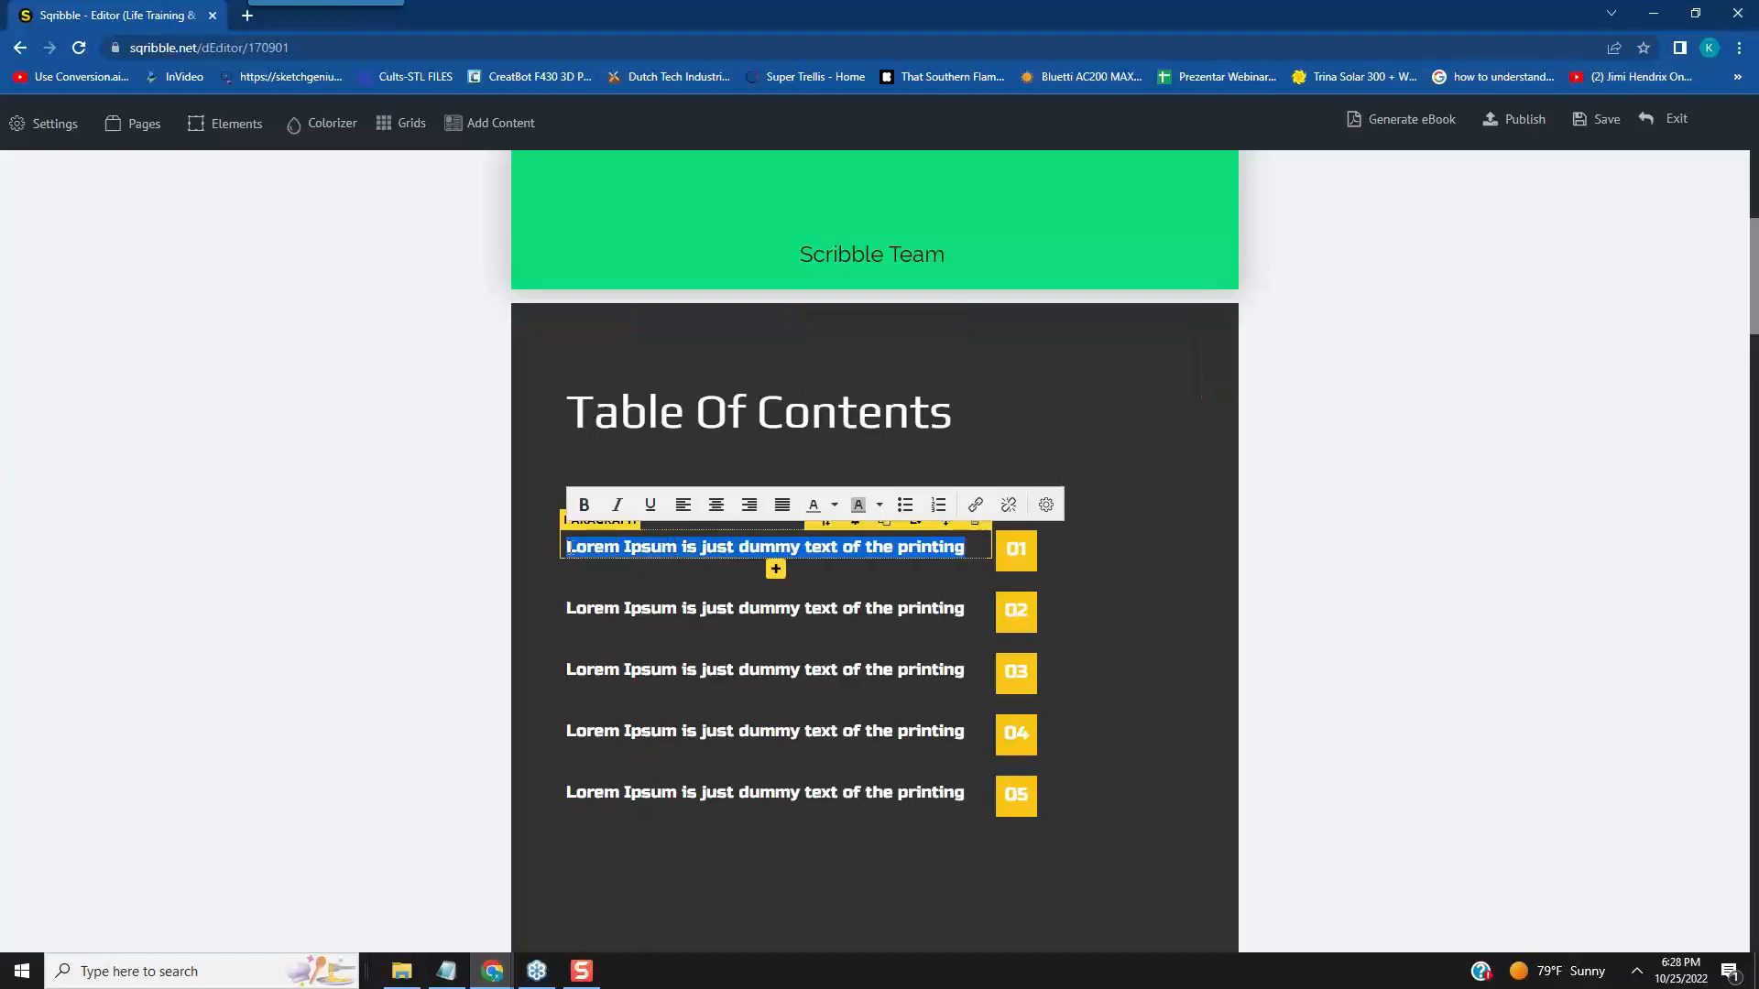
{"action": "key", "text": "BackSpace"}
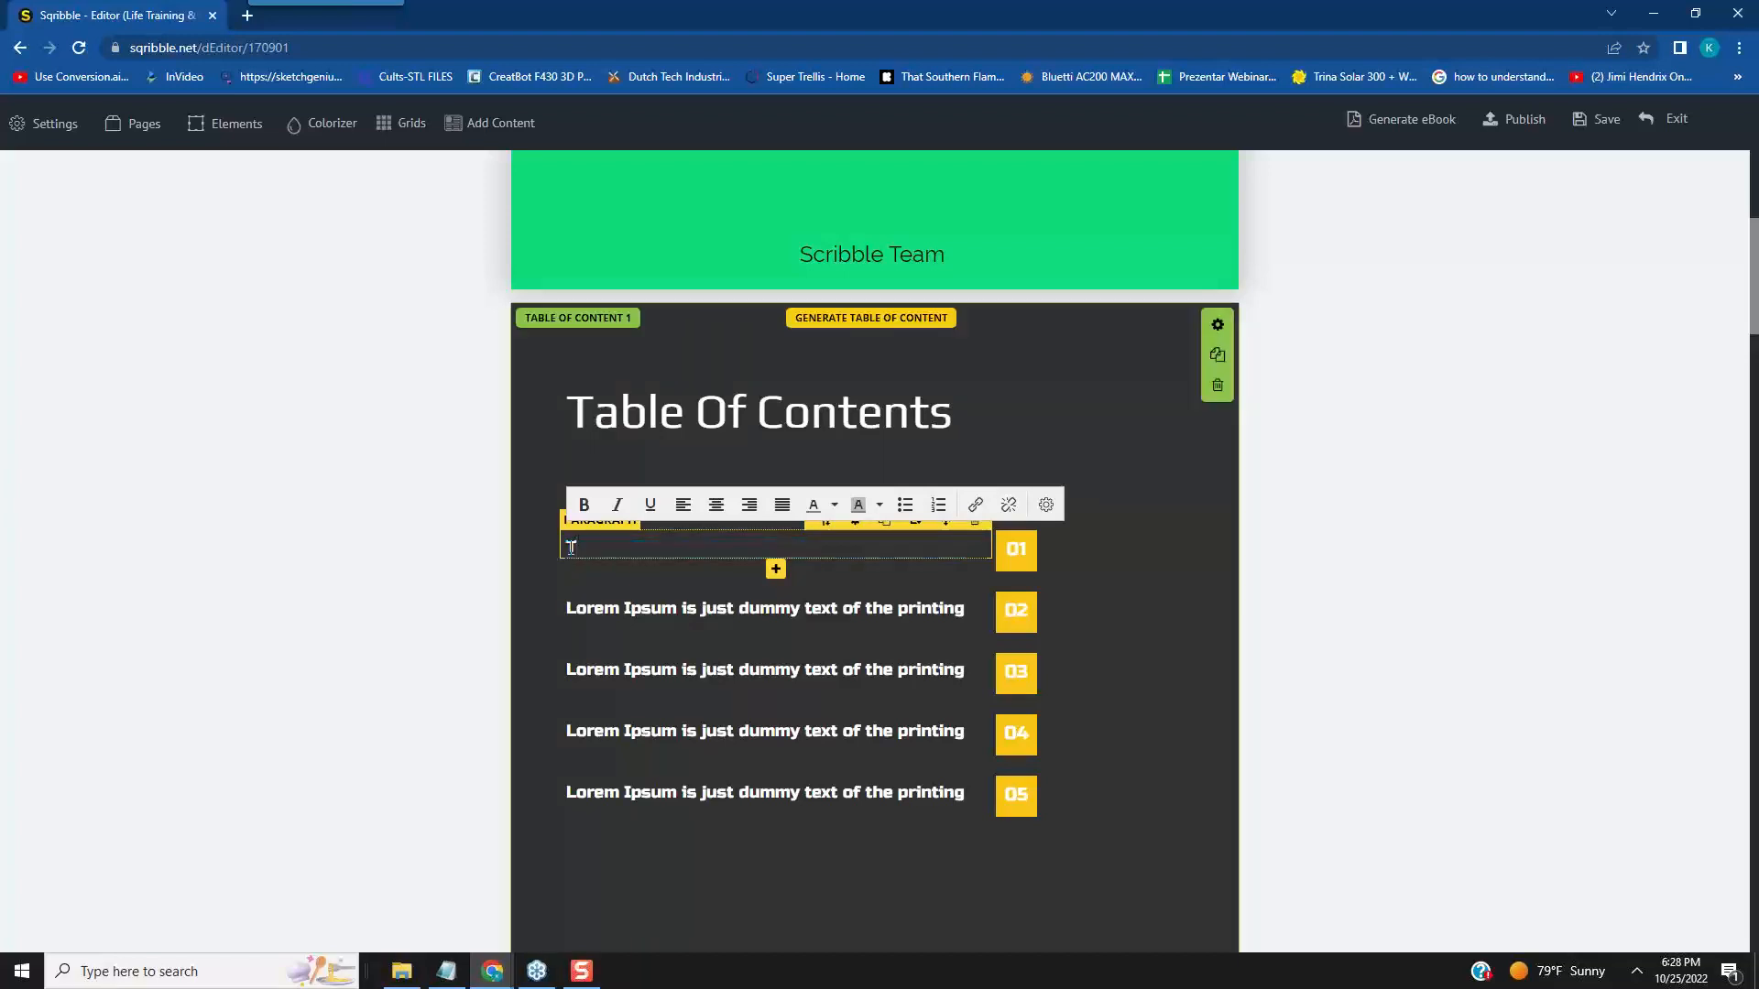
{"action": "type", "text": "The Direction of Yo"}
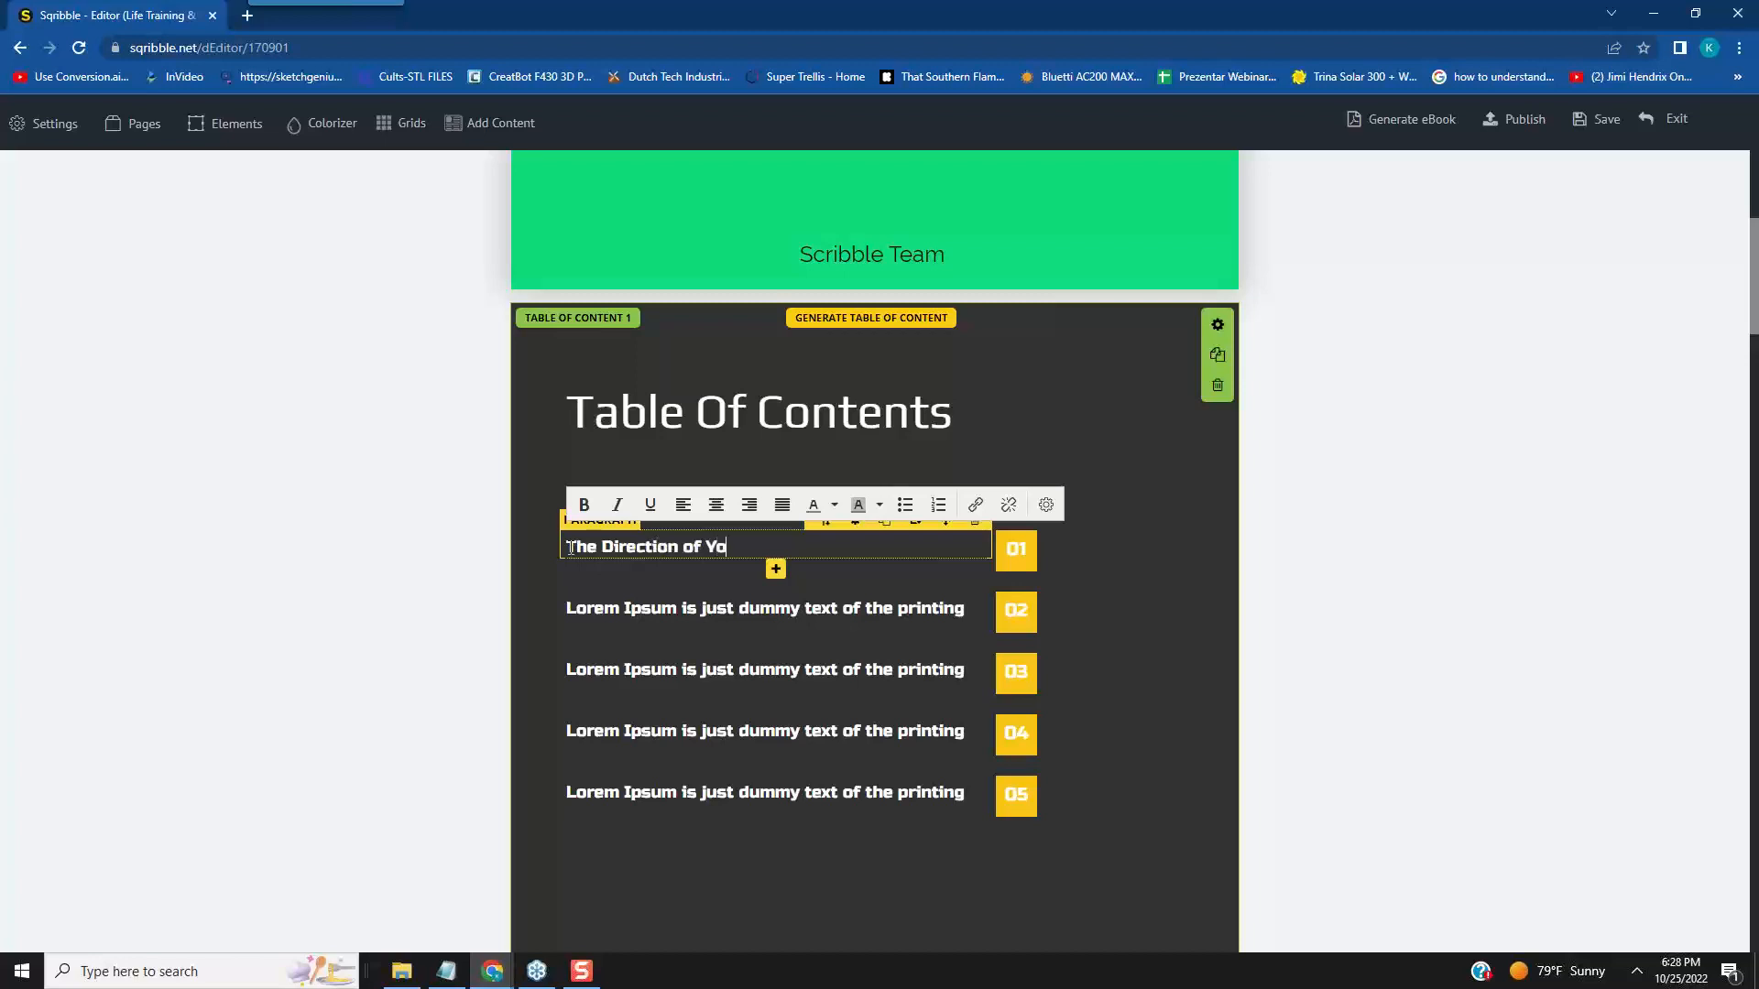
{"action": "type", "text": "ur Life"}
- Replace the placeholder text of table of contents entry 02 with "How to Motivate"
{"action": "left_click", "coordinate": [960, 608]}
{"action": "left_click_drag", "start_coordinate": [965, 606], "coordinate": [569, 611]}
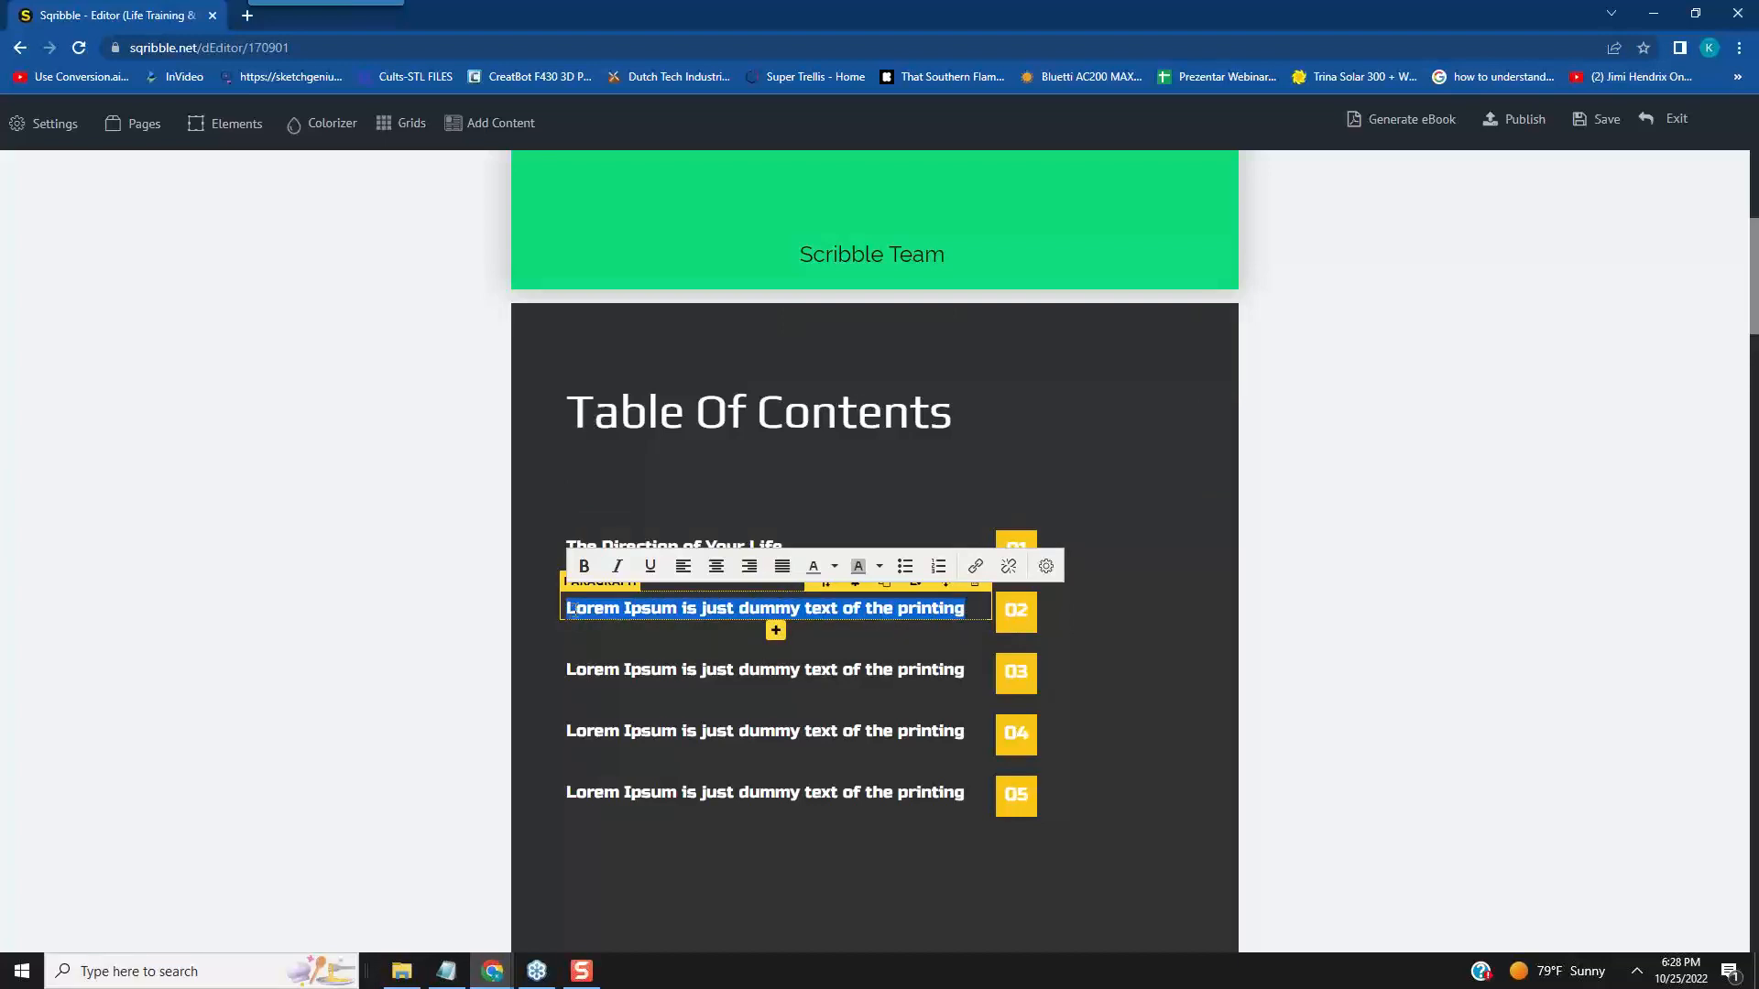
{"action": "type", "text": "How to"}
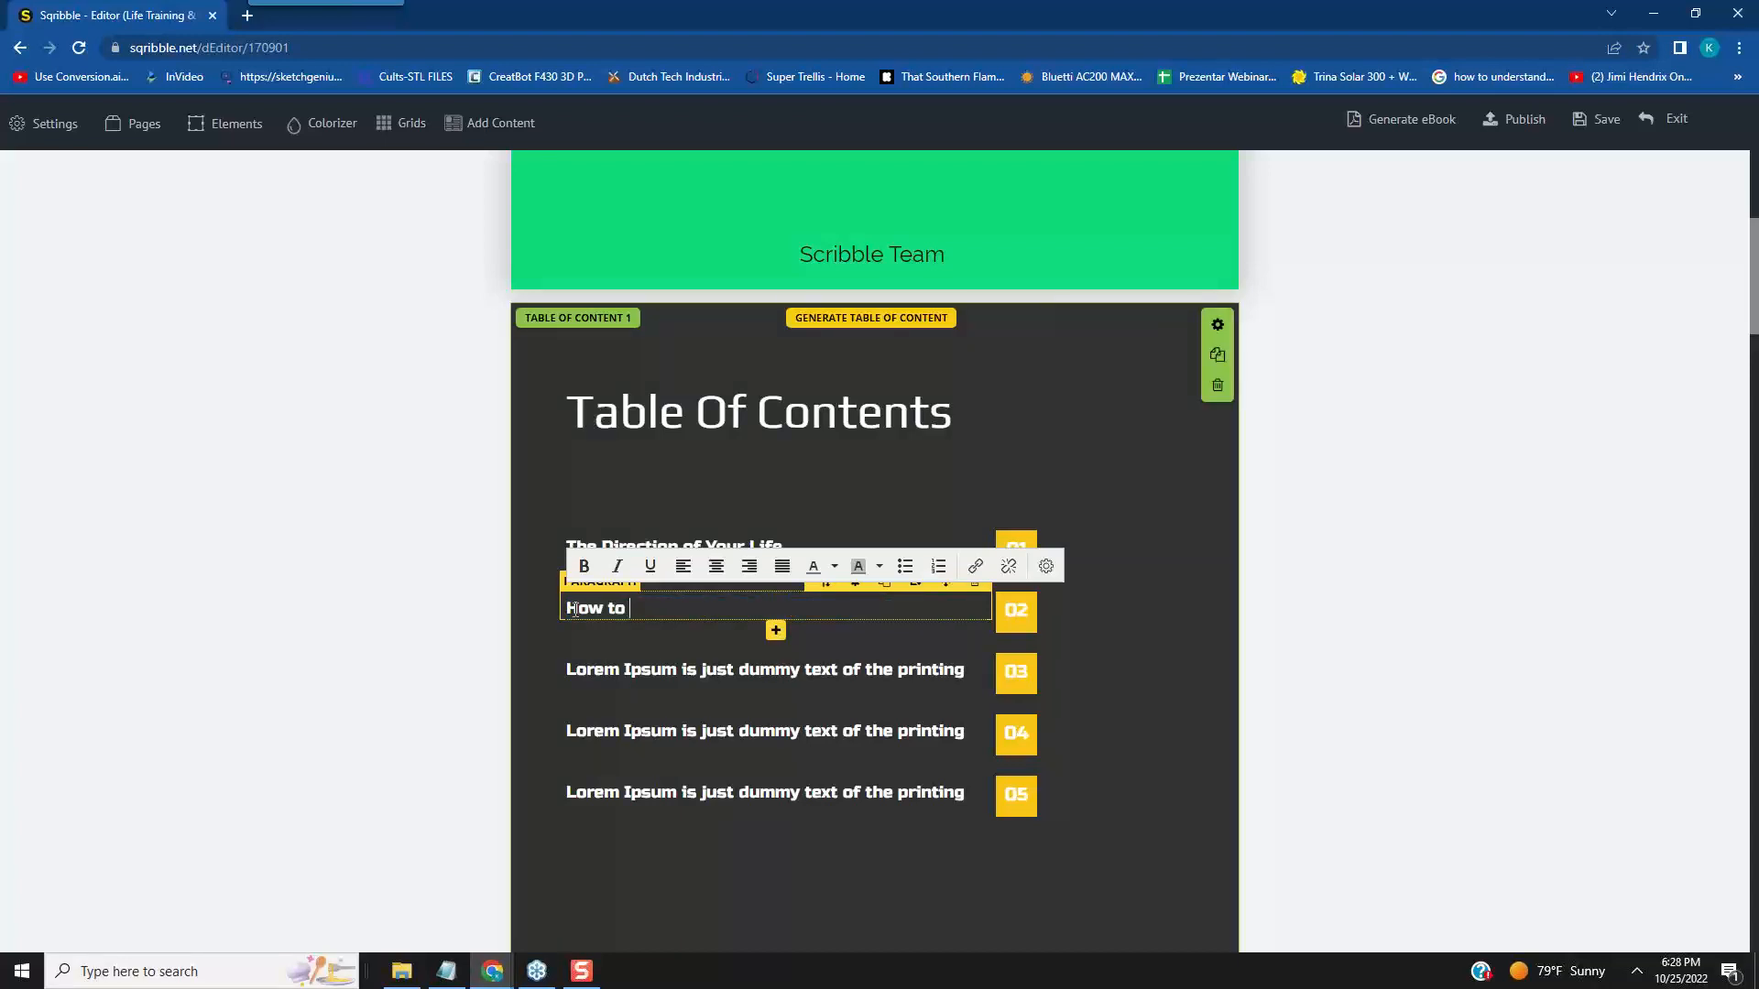
{"action": "type", "text": " Motivate"}
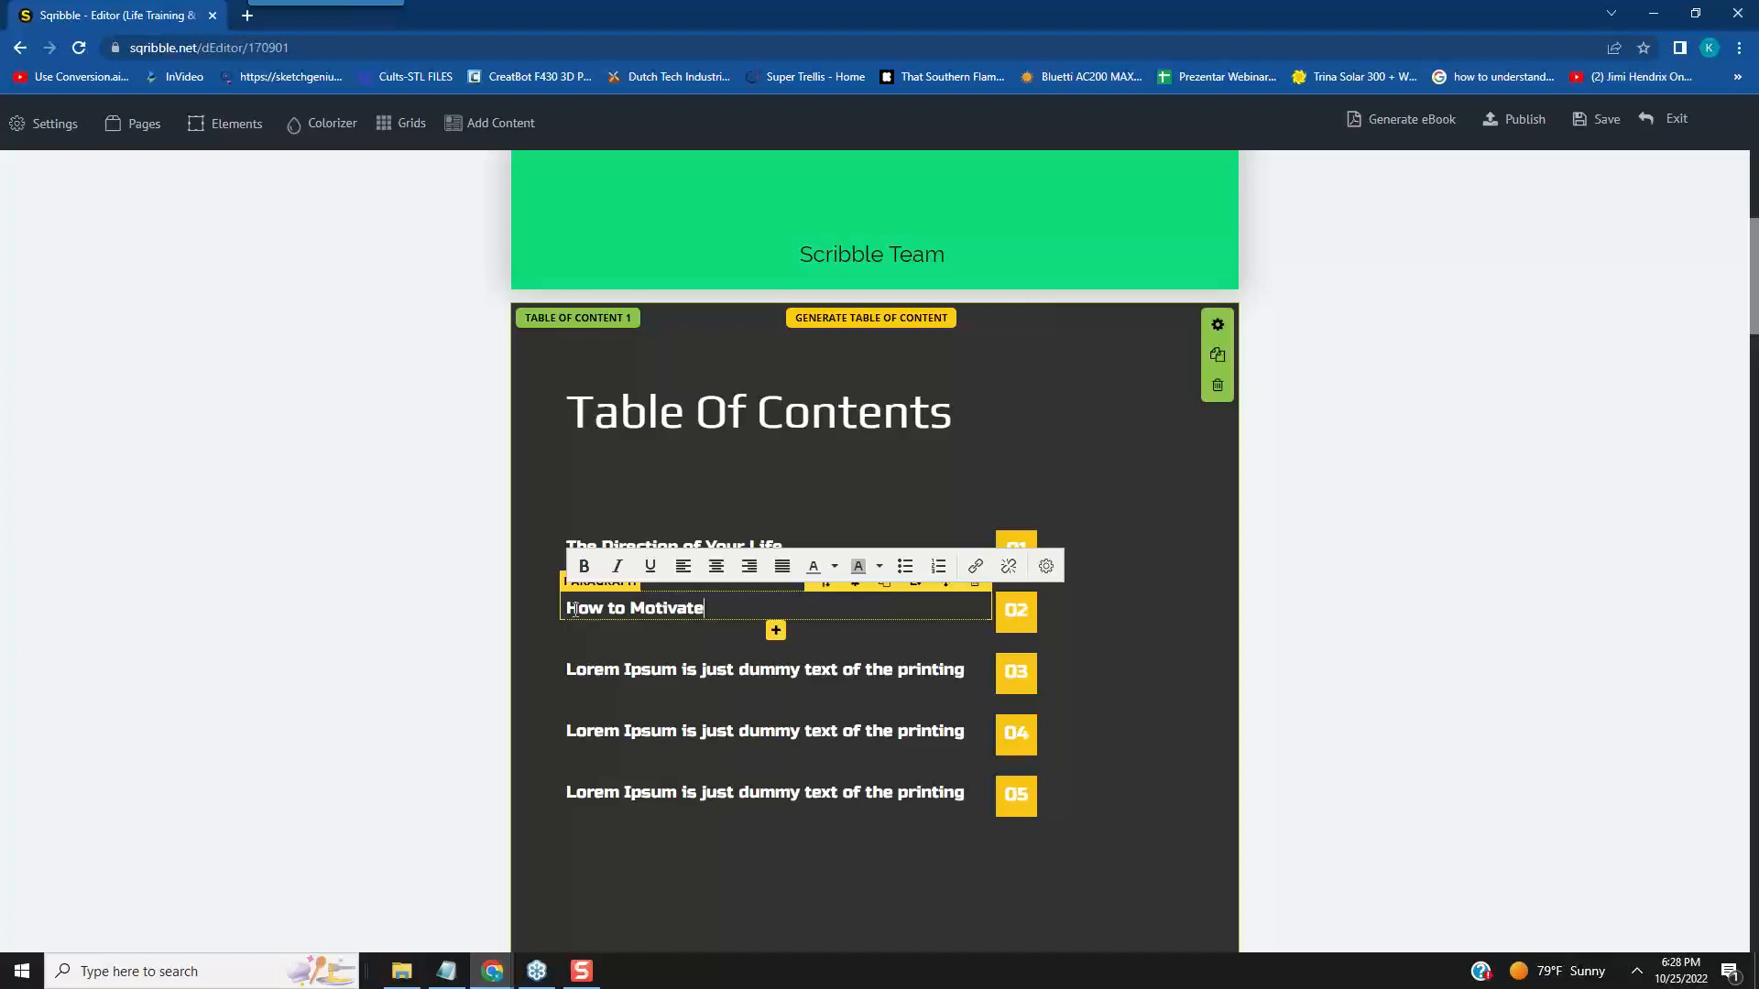
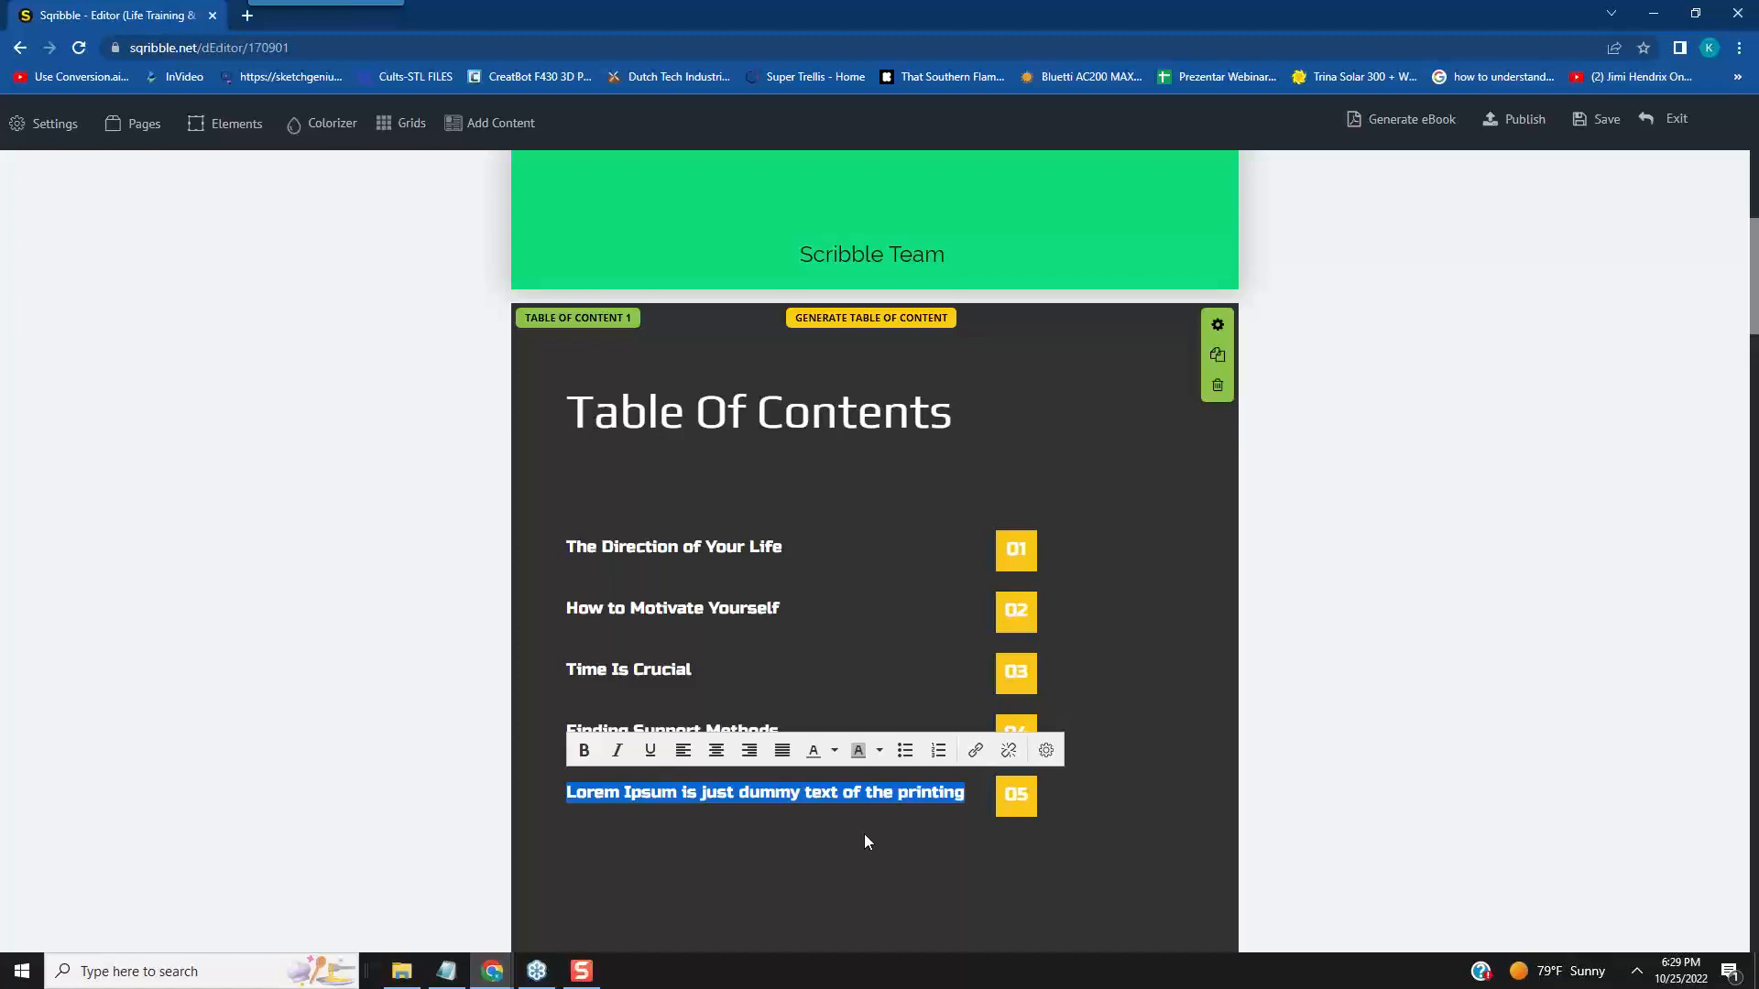
- Replace the placeholder text of table of contents entry 05 with "Taking THat Next Step"
{"action": "type", "text": "Ta"}
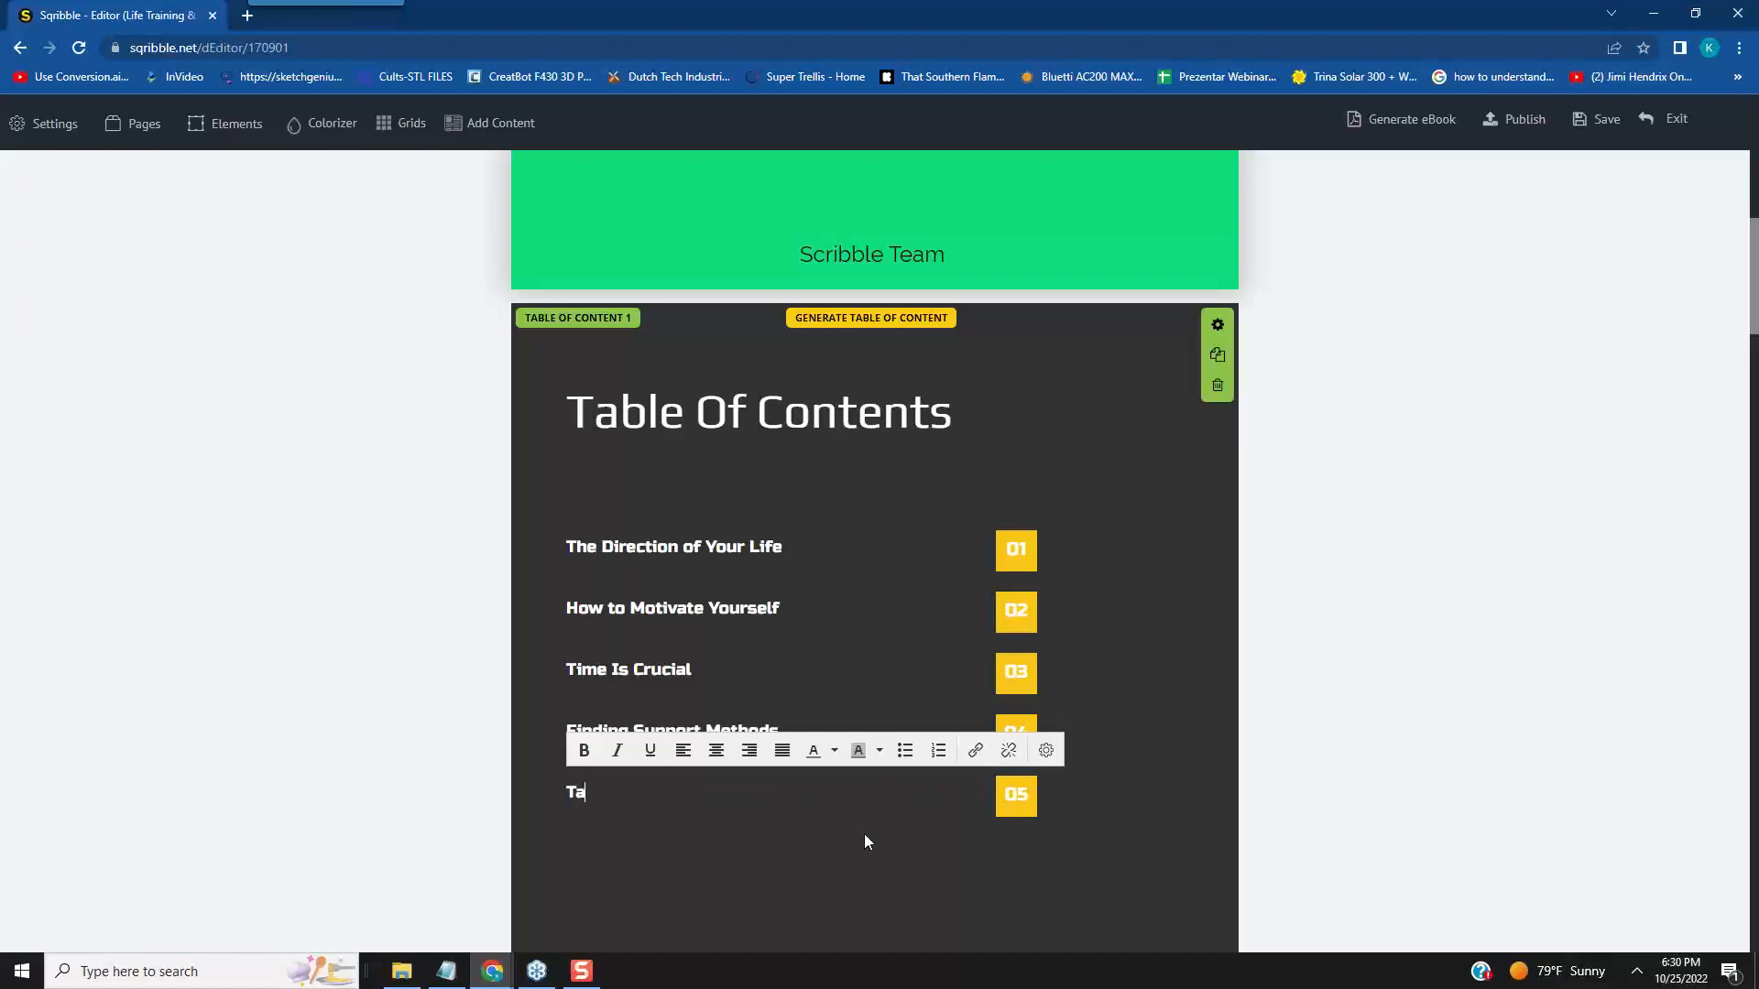
{"action": "type", "text": "king THat Next Step"}
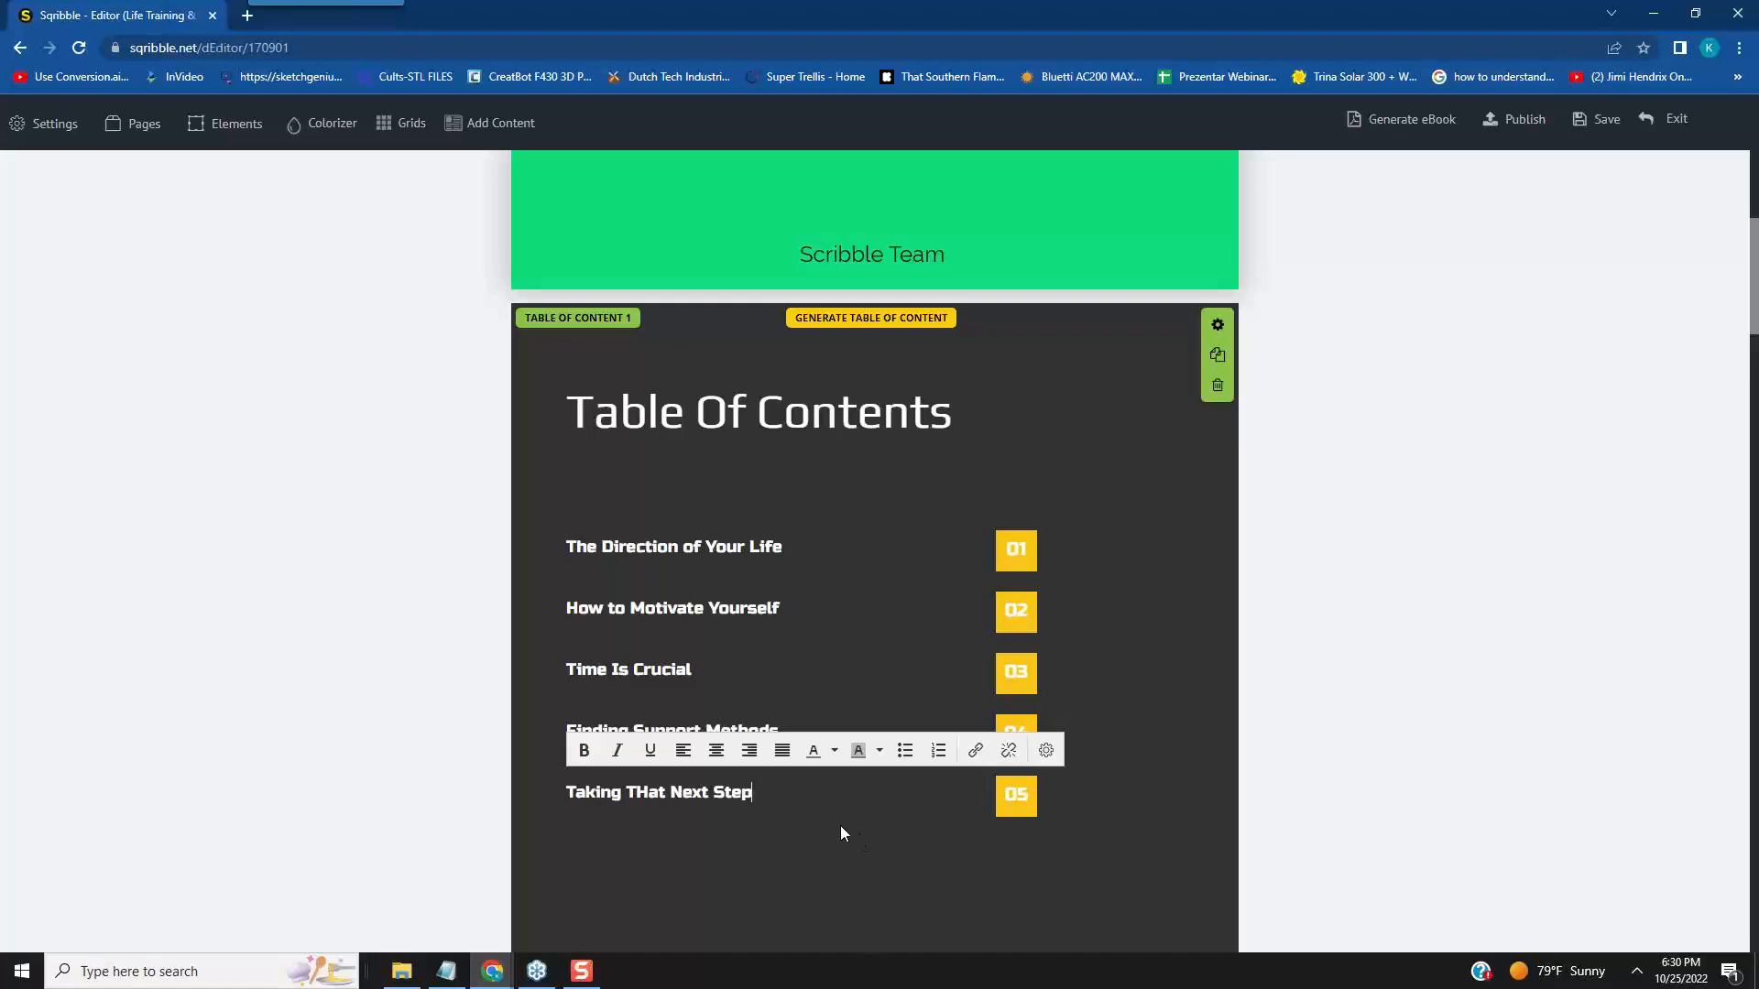
{"action": "left_click", "coordinate": [841, 833]}
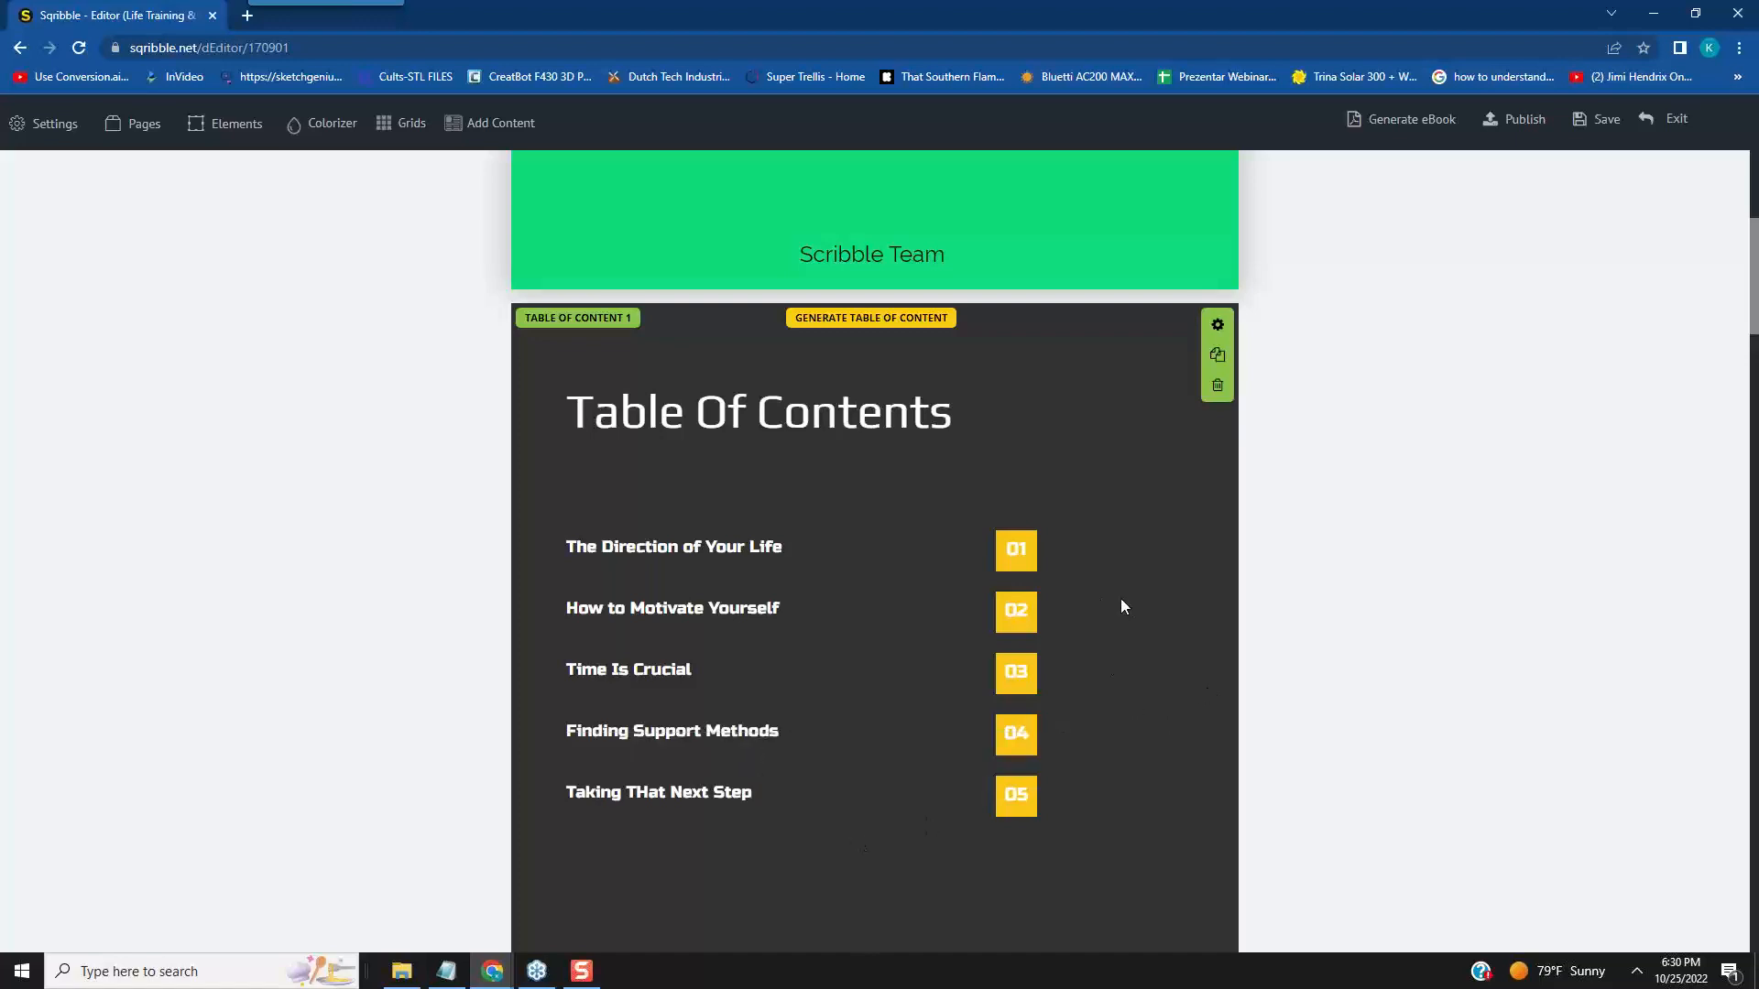
- Change the page 1 headline below the table of contents to "First Steps to Taking Control of your life"
{"action": "scroll", "coordinate": [1268, 573], "scroll_direction": "down", "scroll_amount": 8}
{"action": "scroll", "coordinate": [1286, 591], "scroll_direction": "down", "scroll_amount": 3}
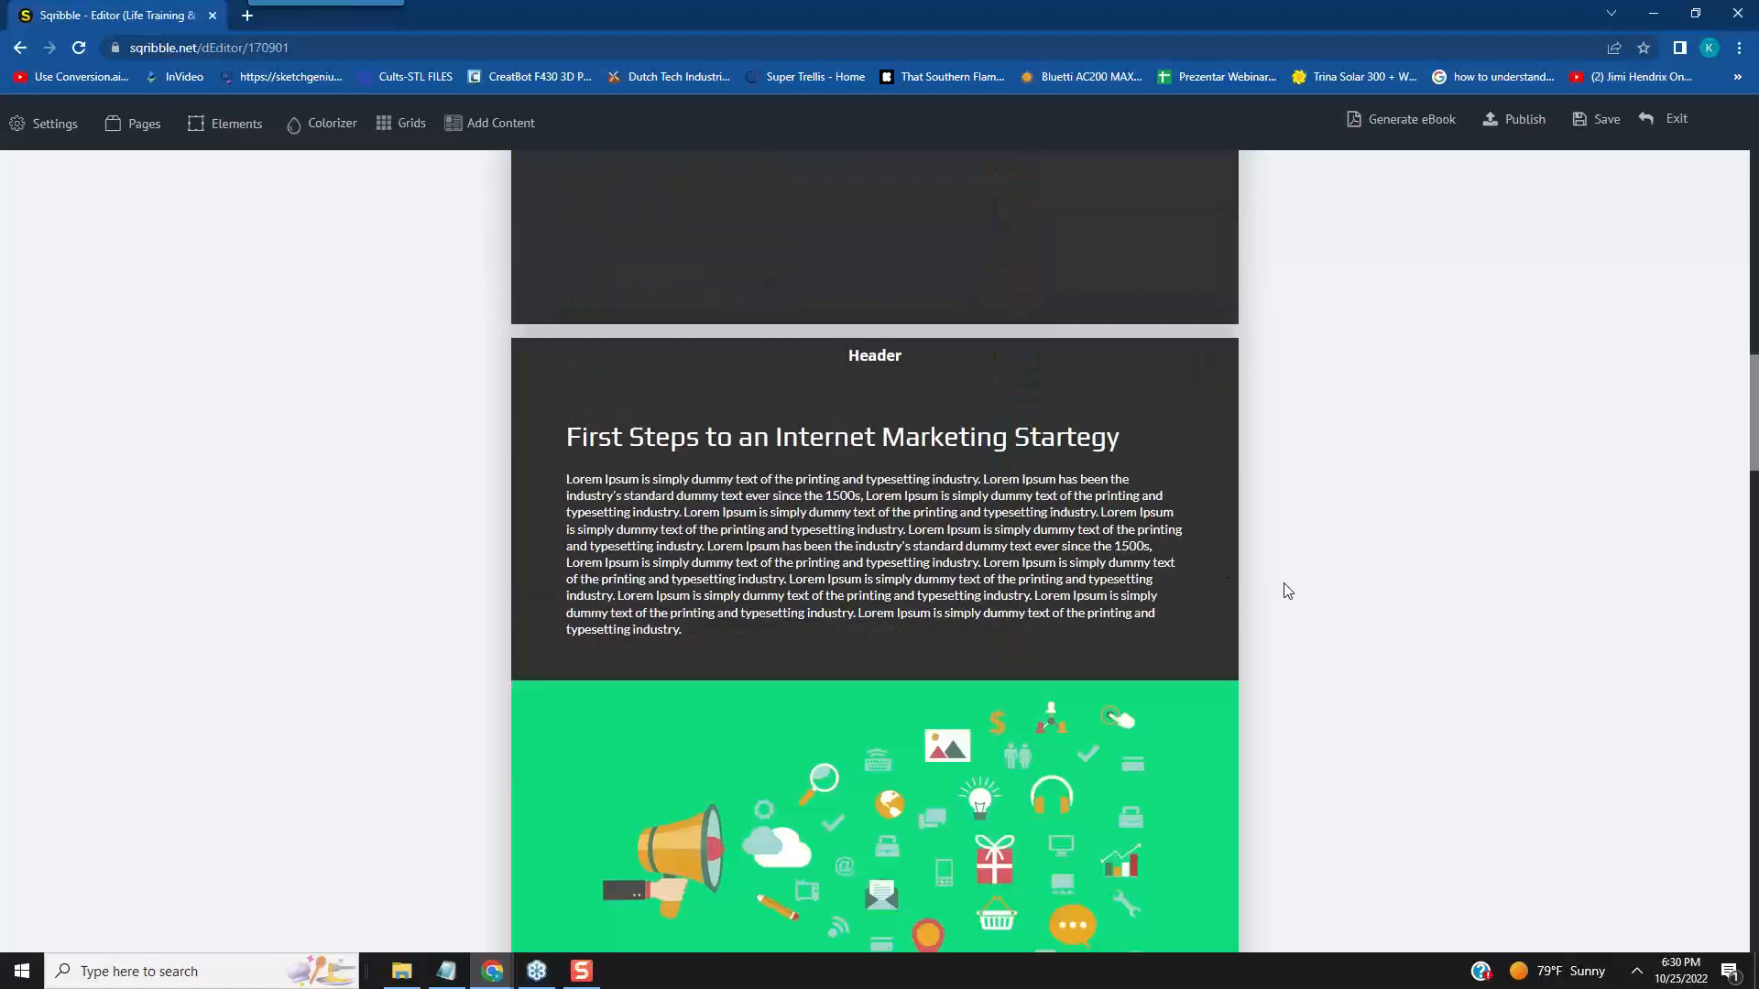
{"action": "left_click", "coordinate": [1127, 432]}
{"action": "left_click_drag", "start_coordinate": [1127, 432], "coordinate": [588, 437]}
{"action": "scroll", "coordinate": [1165, 412], "scroll_direction": "up", "scroll_amount": 10}
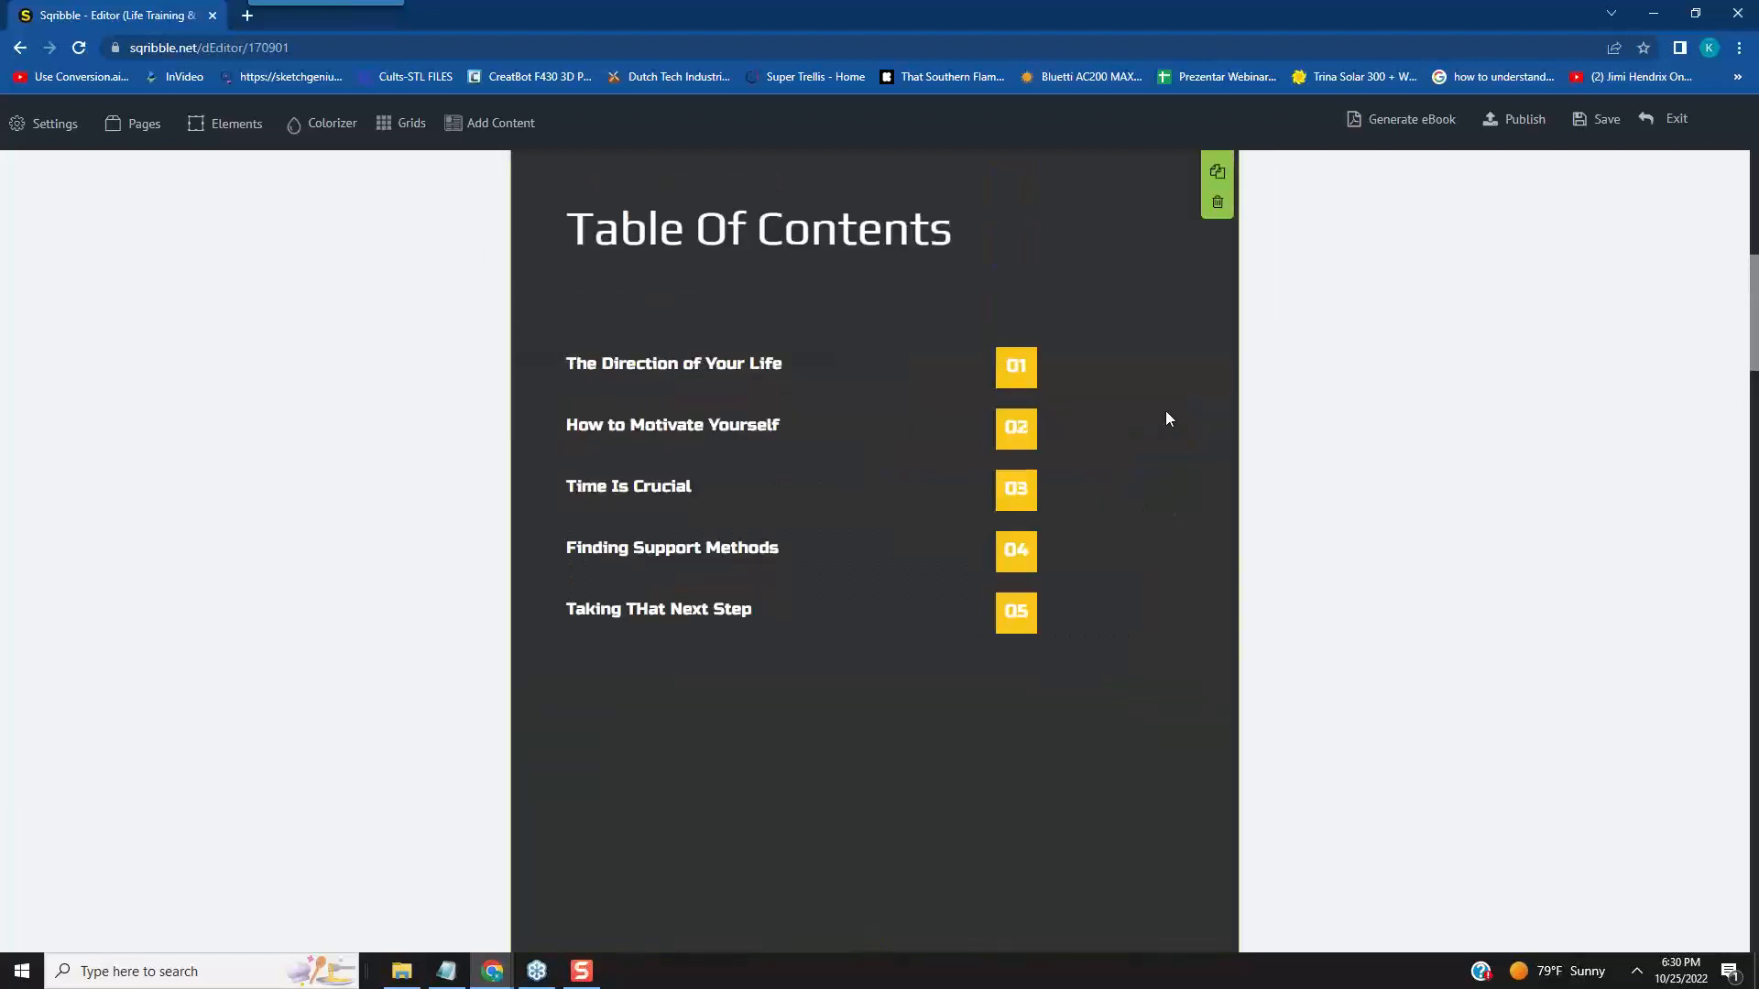
{"action": "scroll", "coordinate": [1164, 429], "scroll_direction": "down", "scroll_amount": 6}
{"action": "scroll", "coordinate": [1165, 430], "scroll_direction": "down", "scroll_amount": 4}
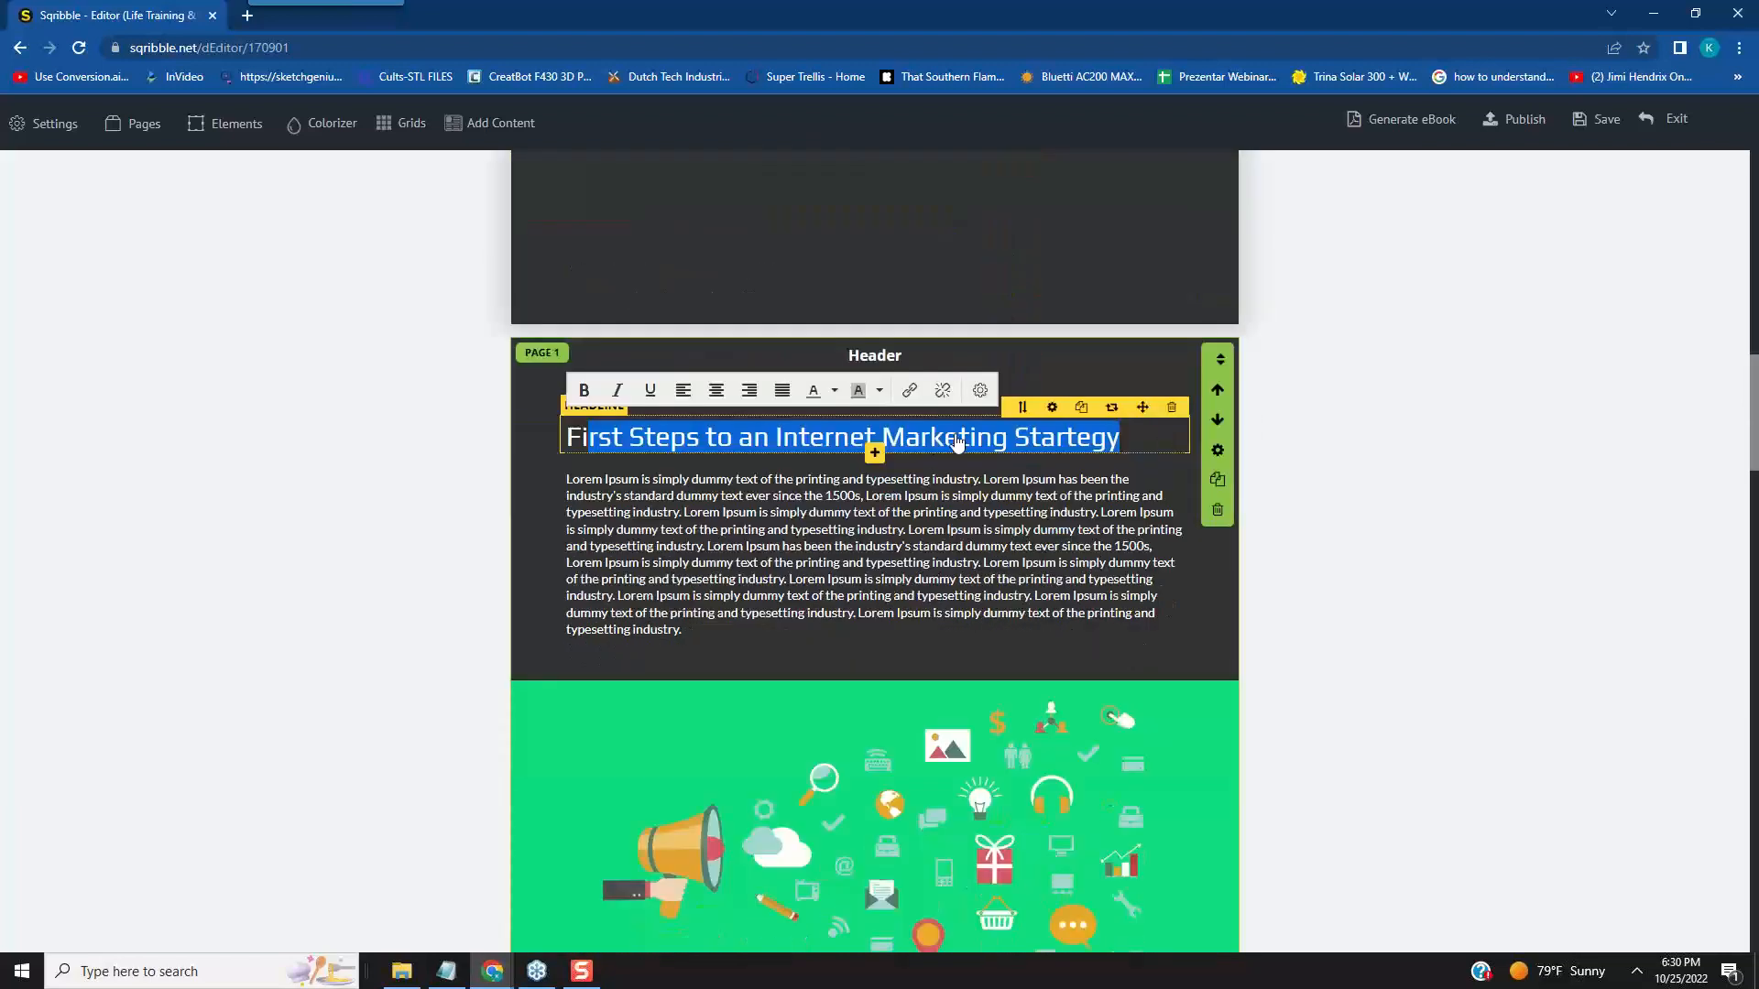
{"action": "left_click", "coordinate": [1136, 432]}
{"action": "left_click_drag", "start_coordinate": [1136, 438], "coordinate": [743, 445]}
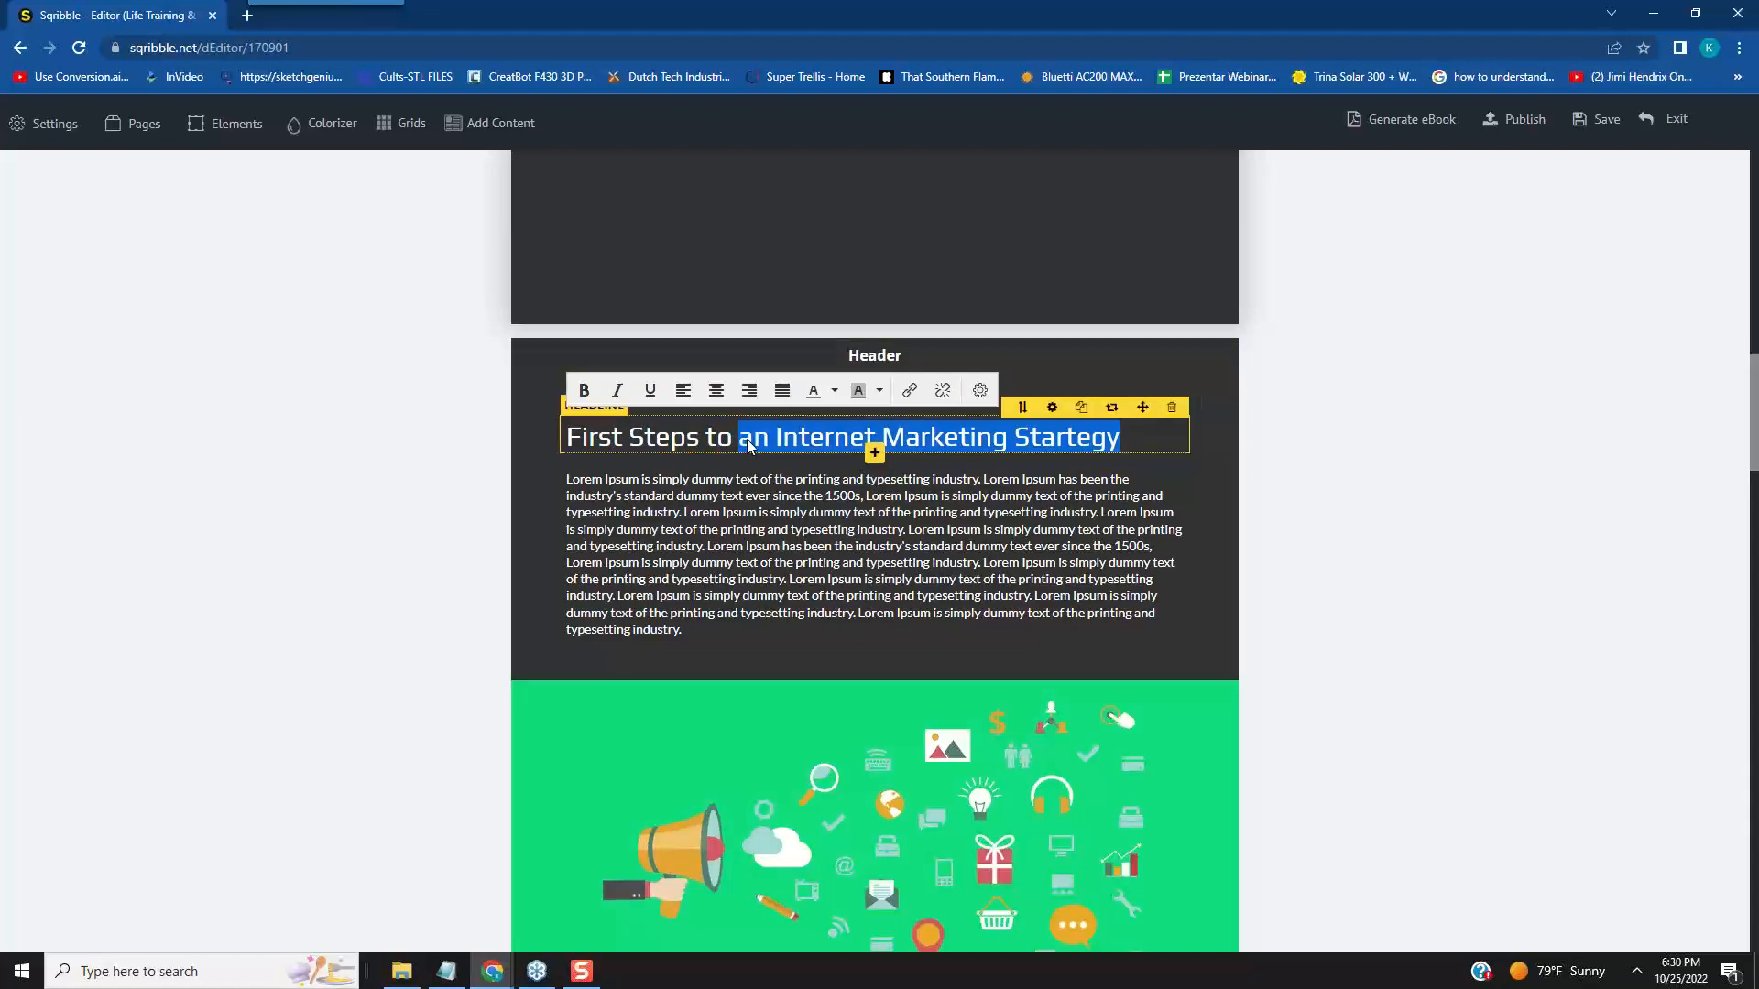
{"action": "type", "text": "Taking"}
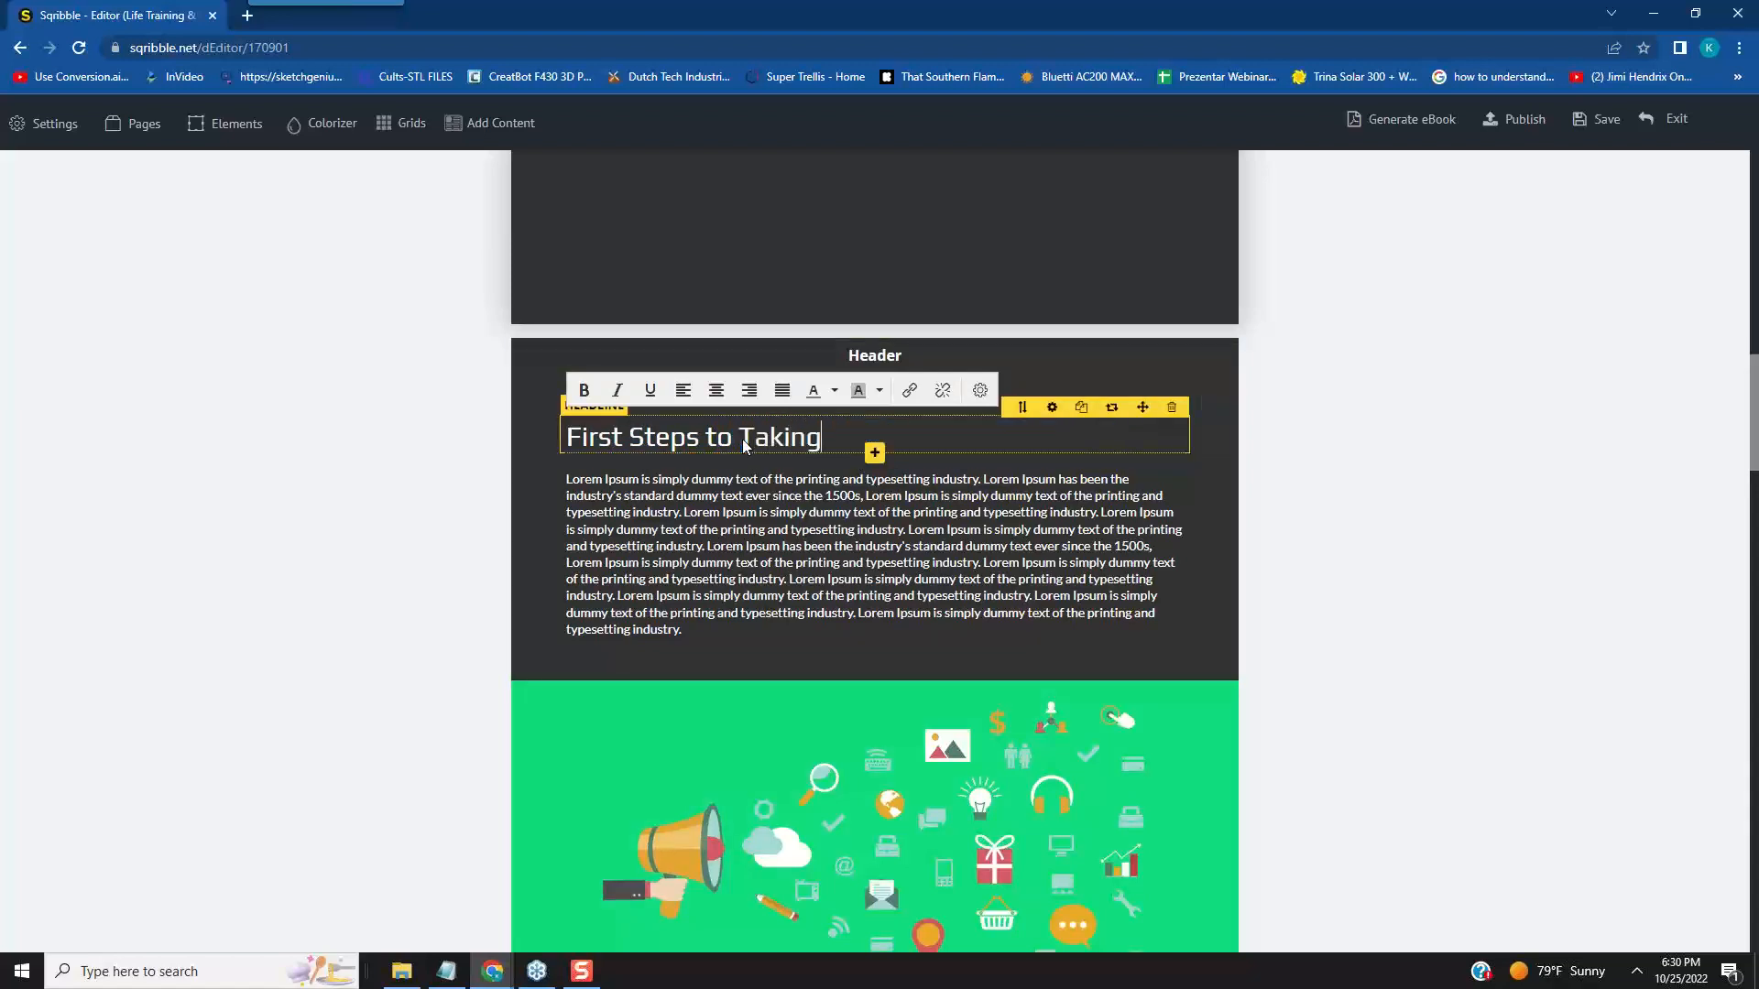
{"action": "type", "text": " Control of your "}
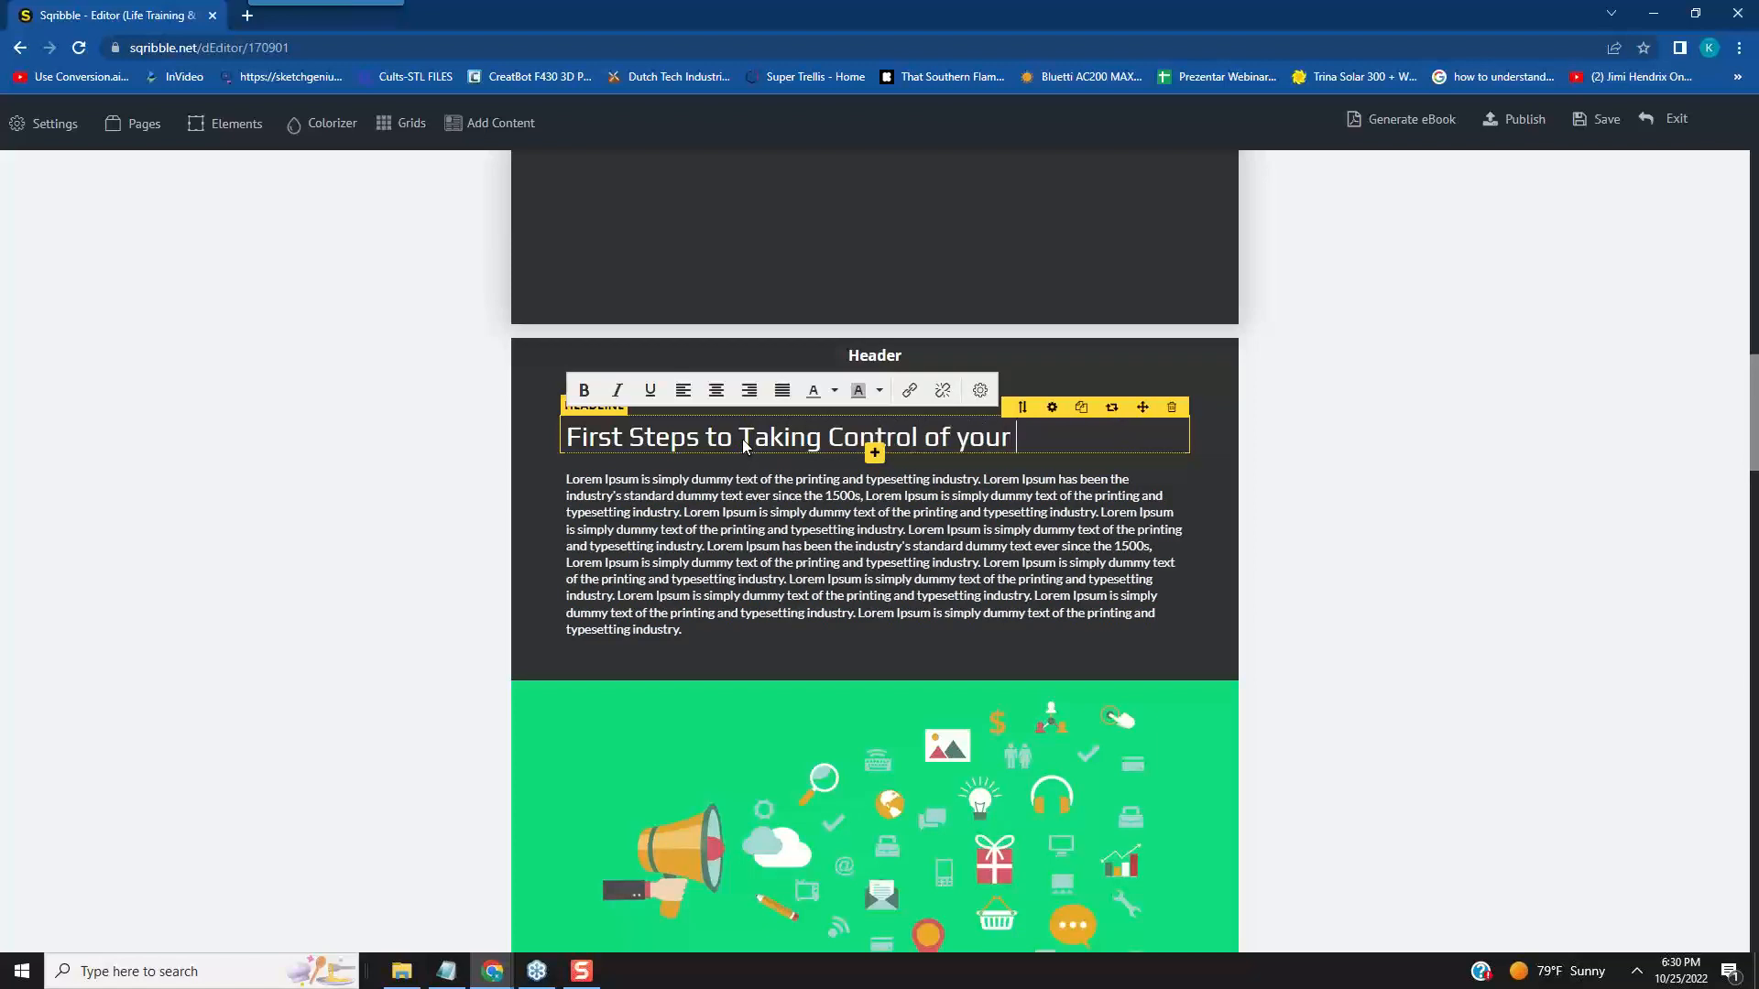
{"action": "type", "text": "life"}
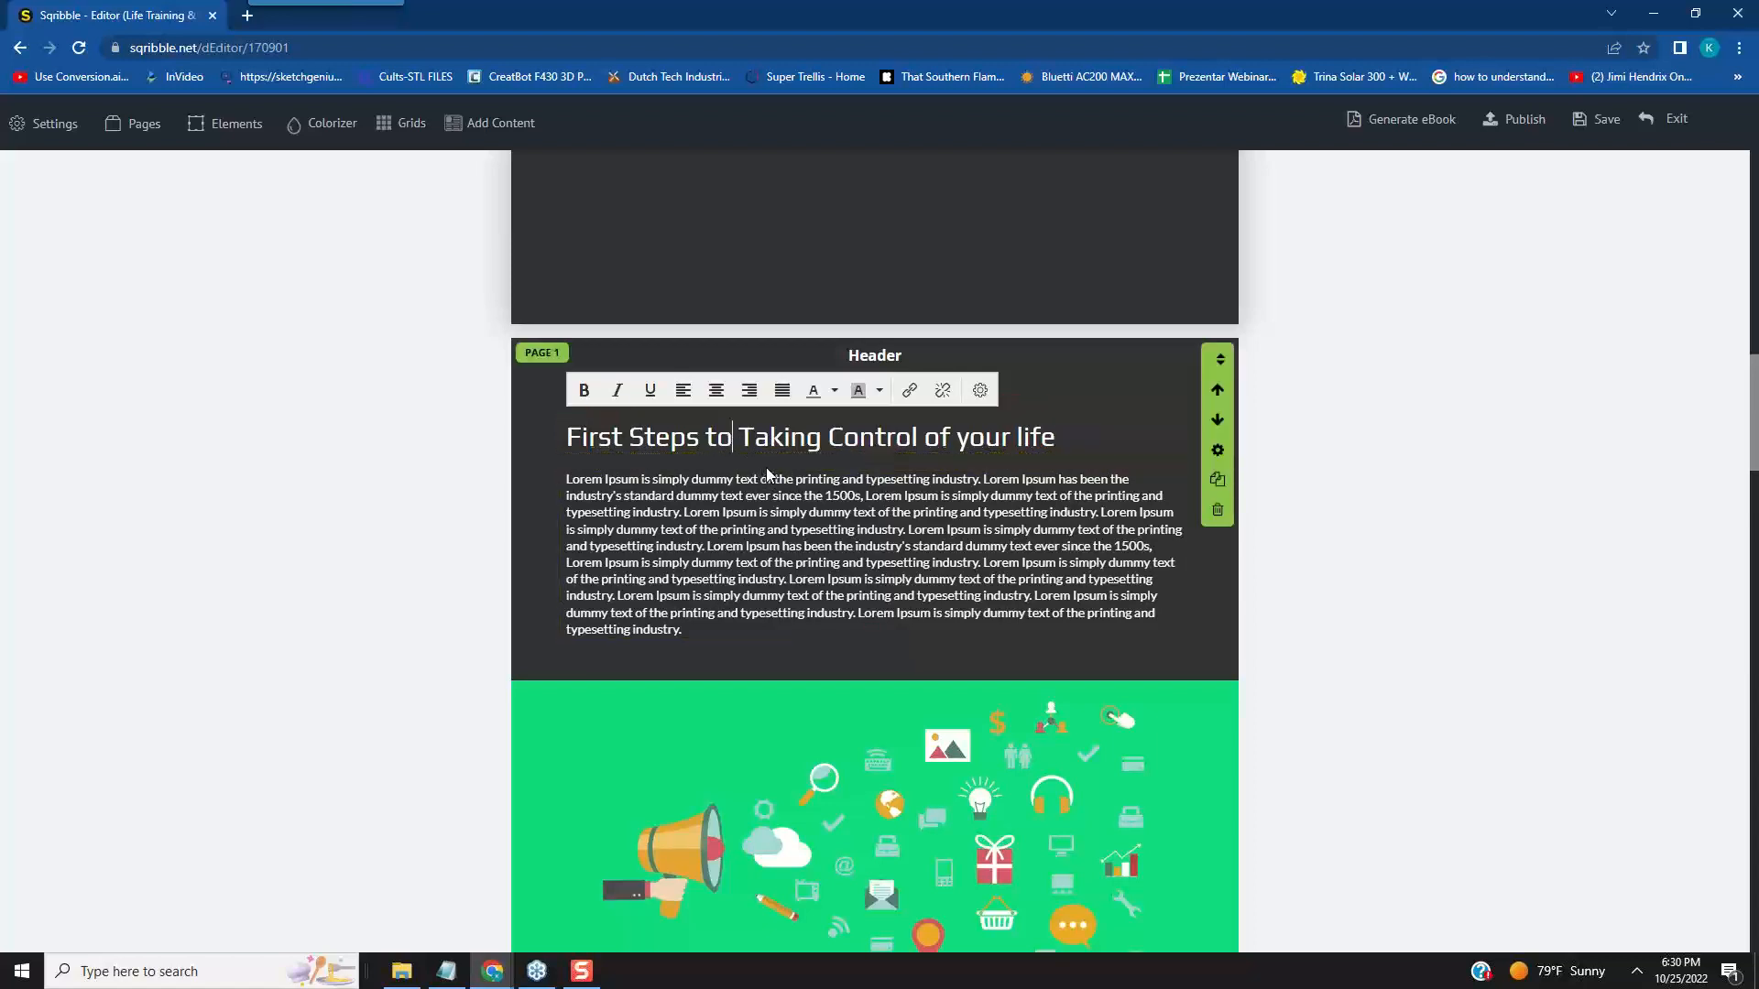
{"action": "key", "text": "BackSpace"}
{"action": "key", "text": "BackSpace"}
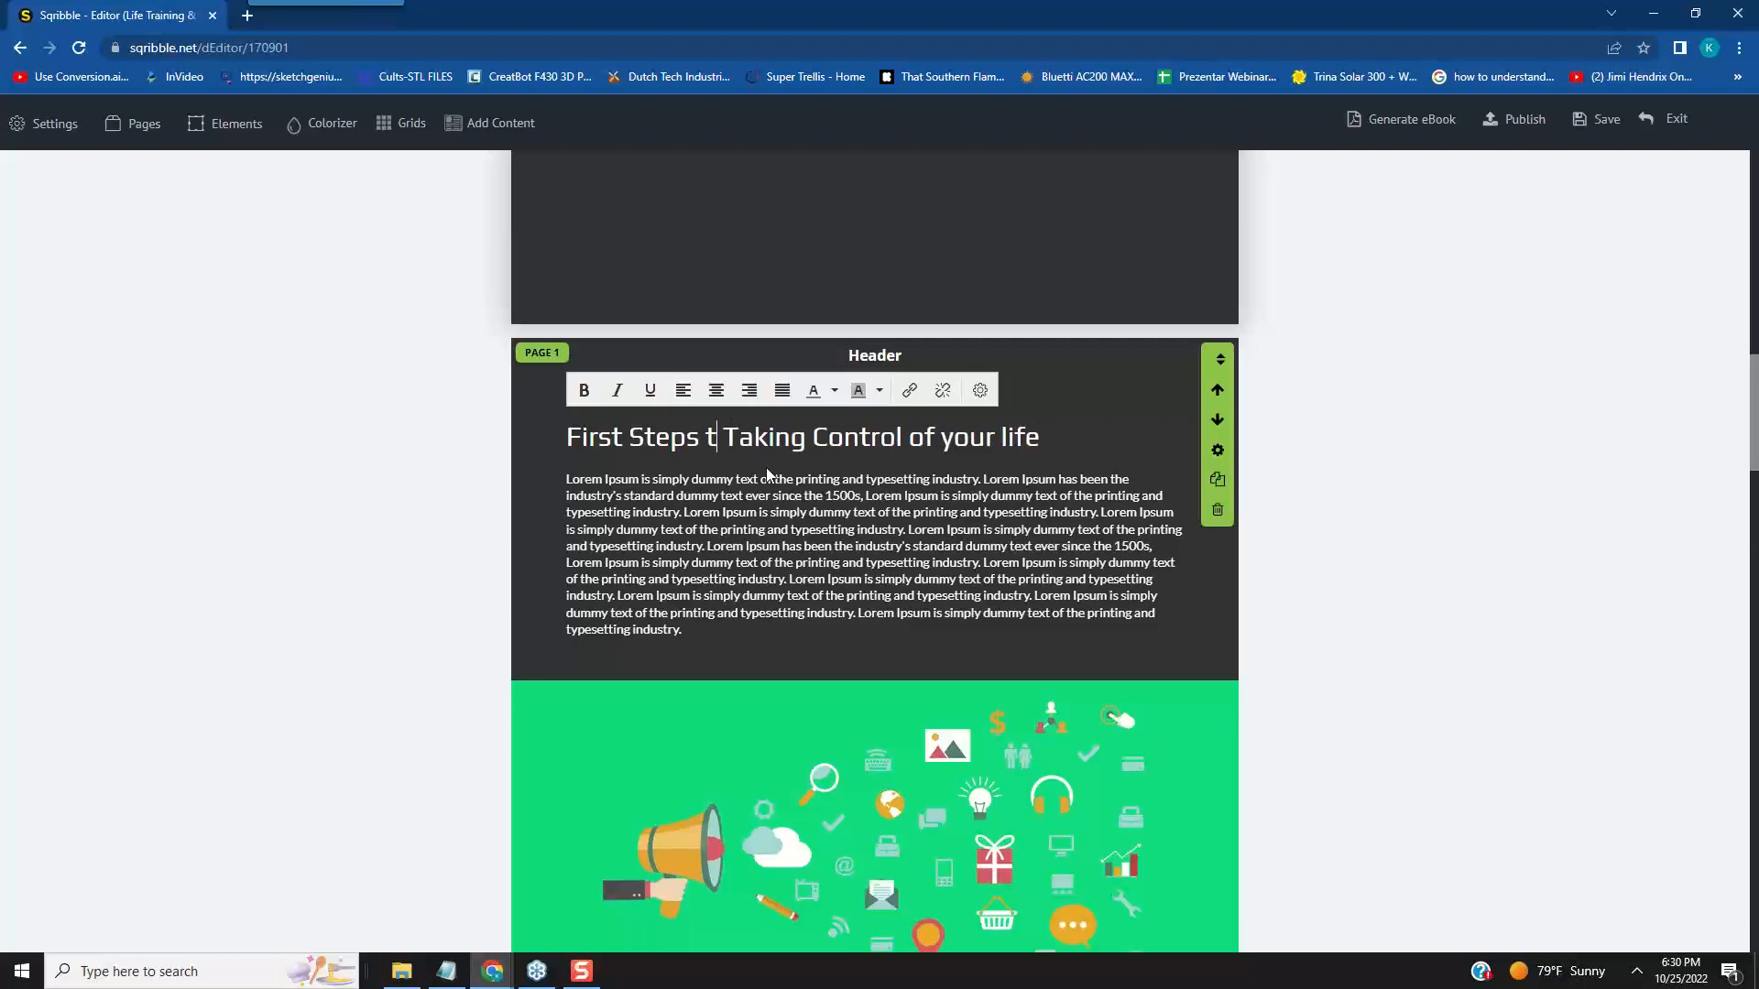
{"action": "type", "text": "to"}
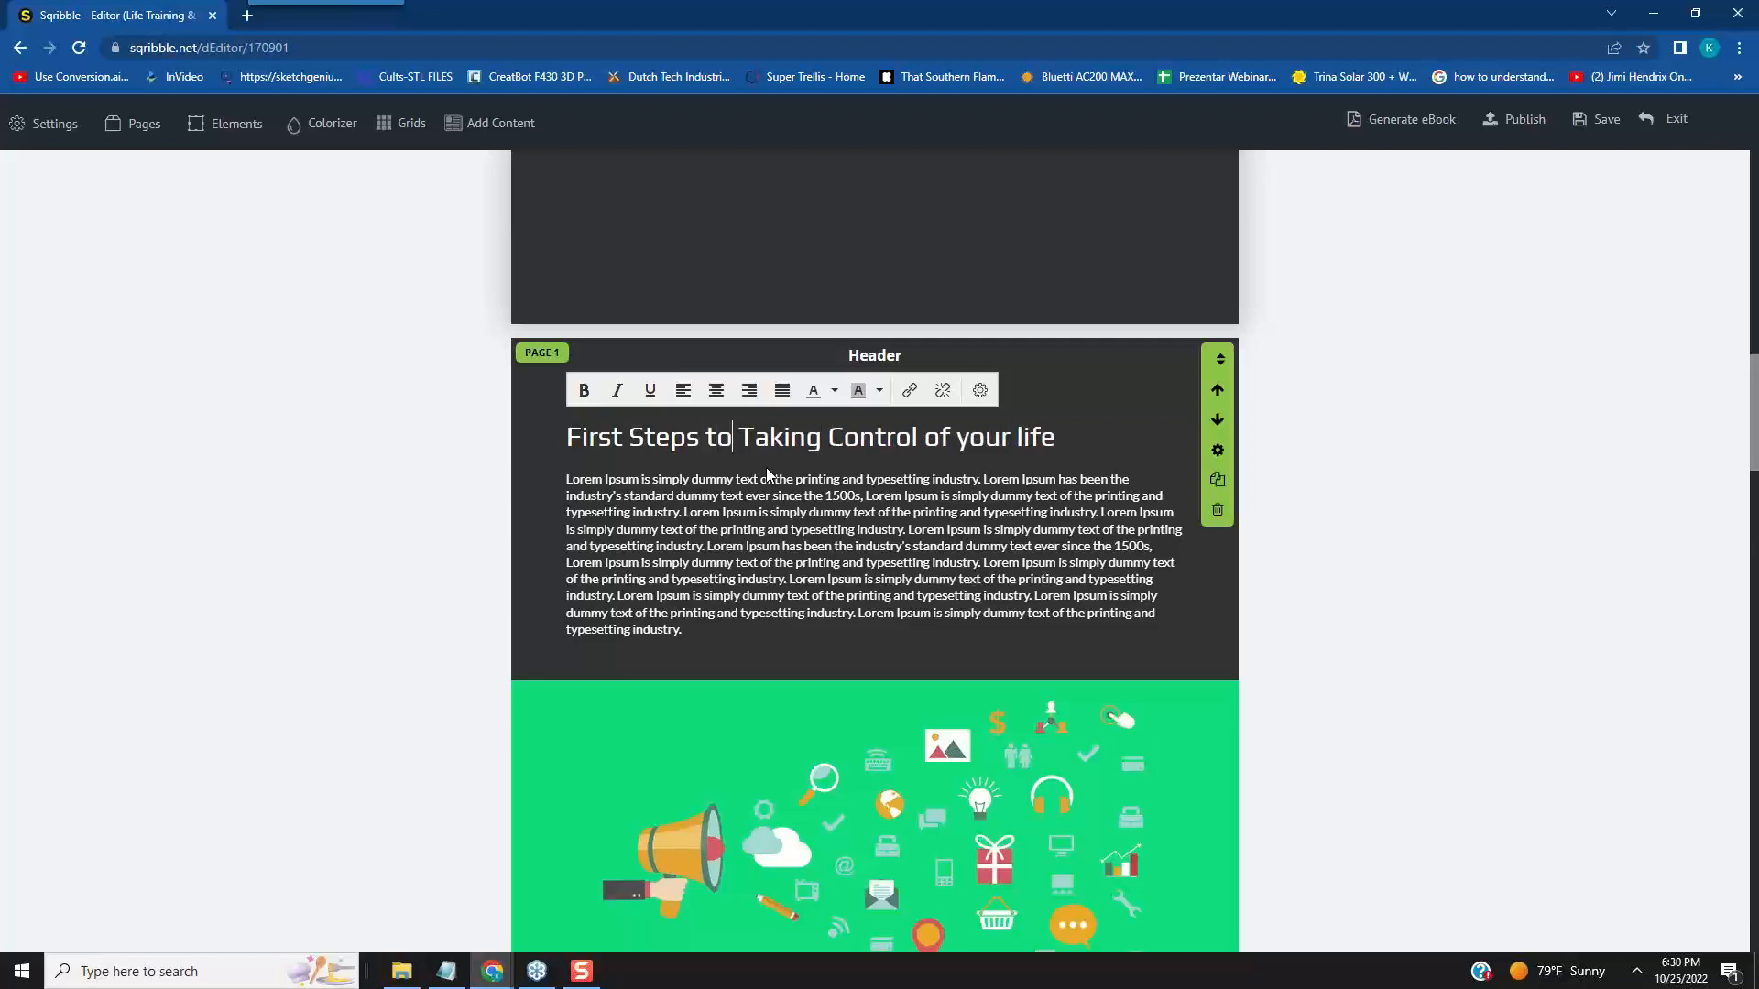
- Replace the placeholder paragraph under the page 1 headline with "You really need to focus on creating your mindset for a positive outcome"
{"action": "left_click", "coordinate": [583, 499]}
{"action": "left_click_drag", "start_coordinate": [568, 480], "coordinate": [722, 639]}
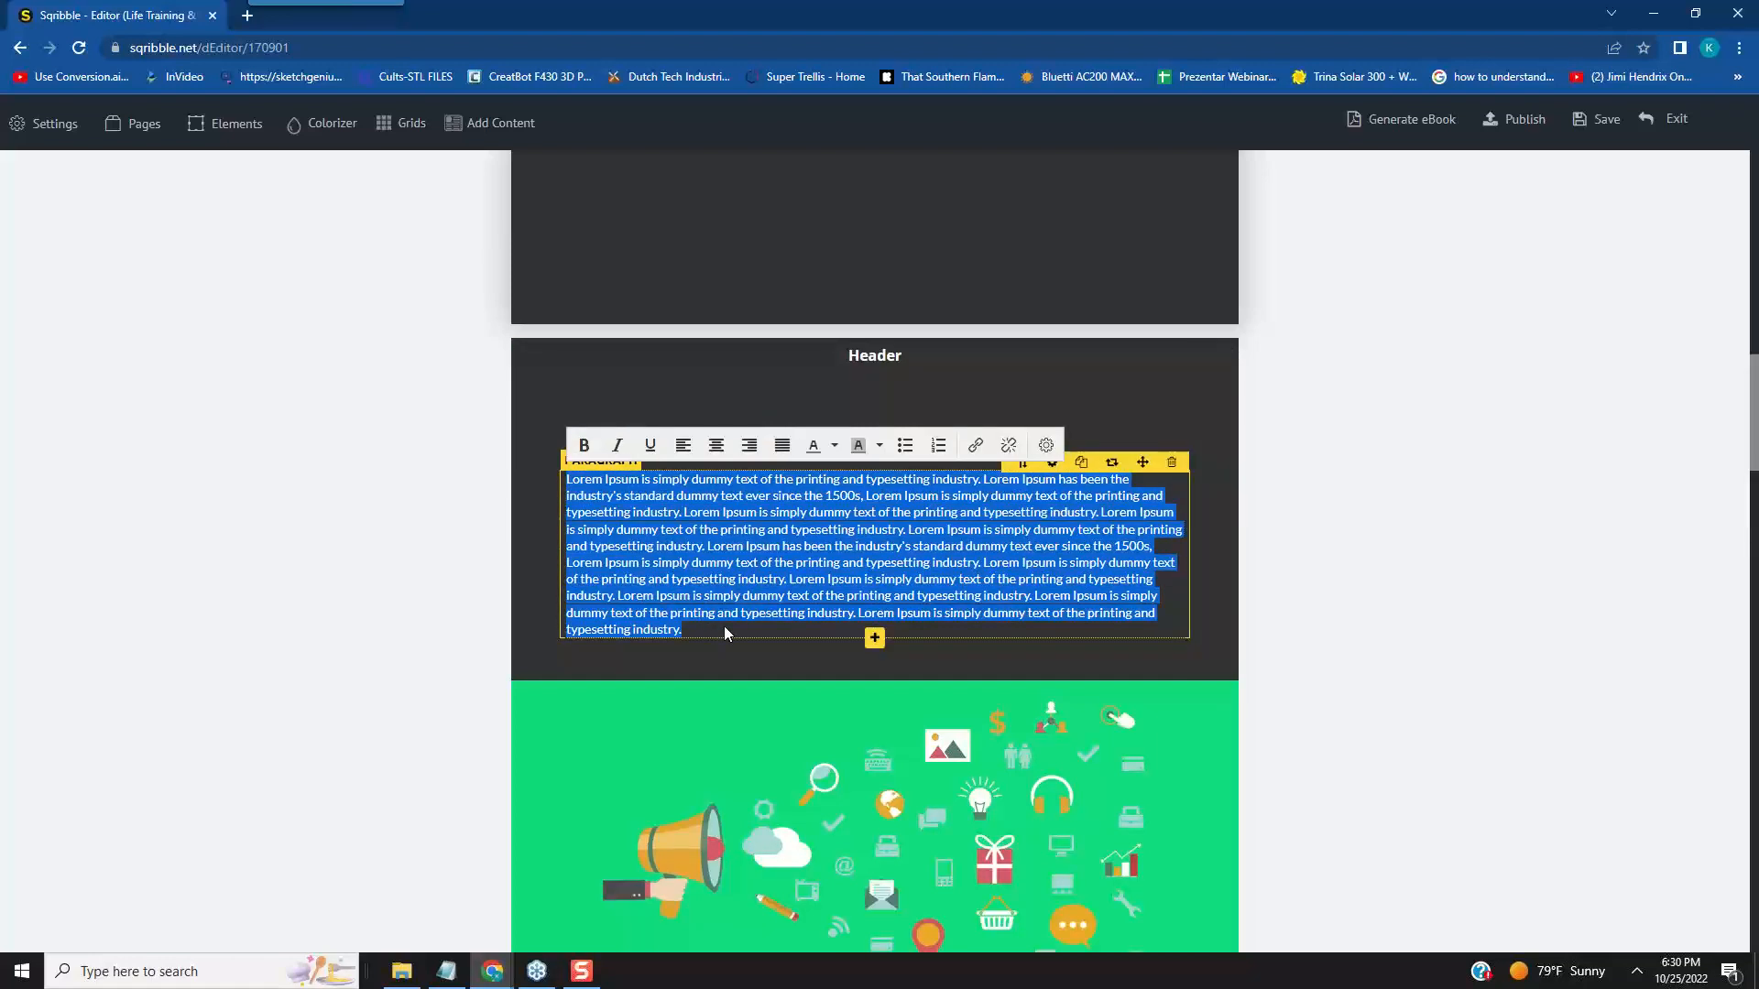
{"action": "type", "text": "You"}
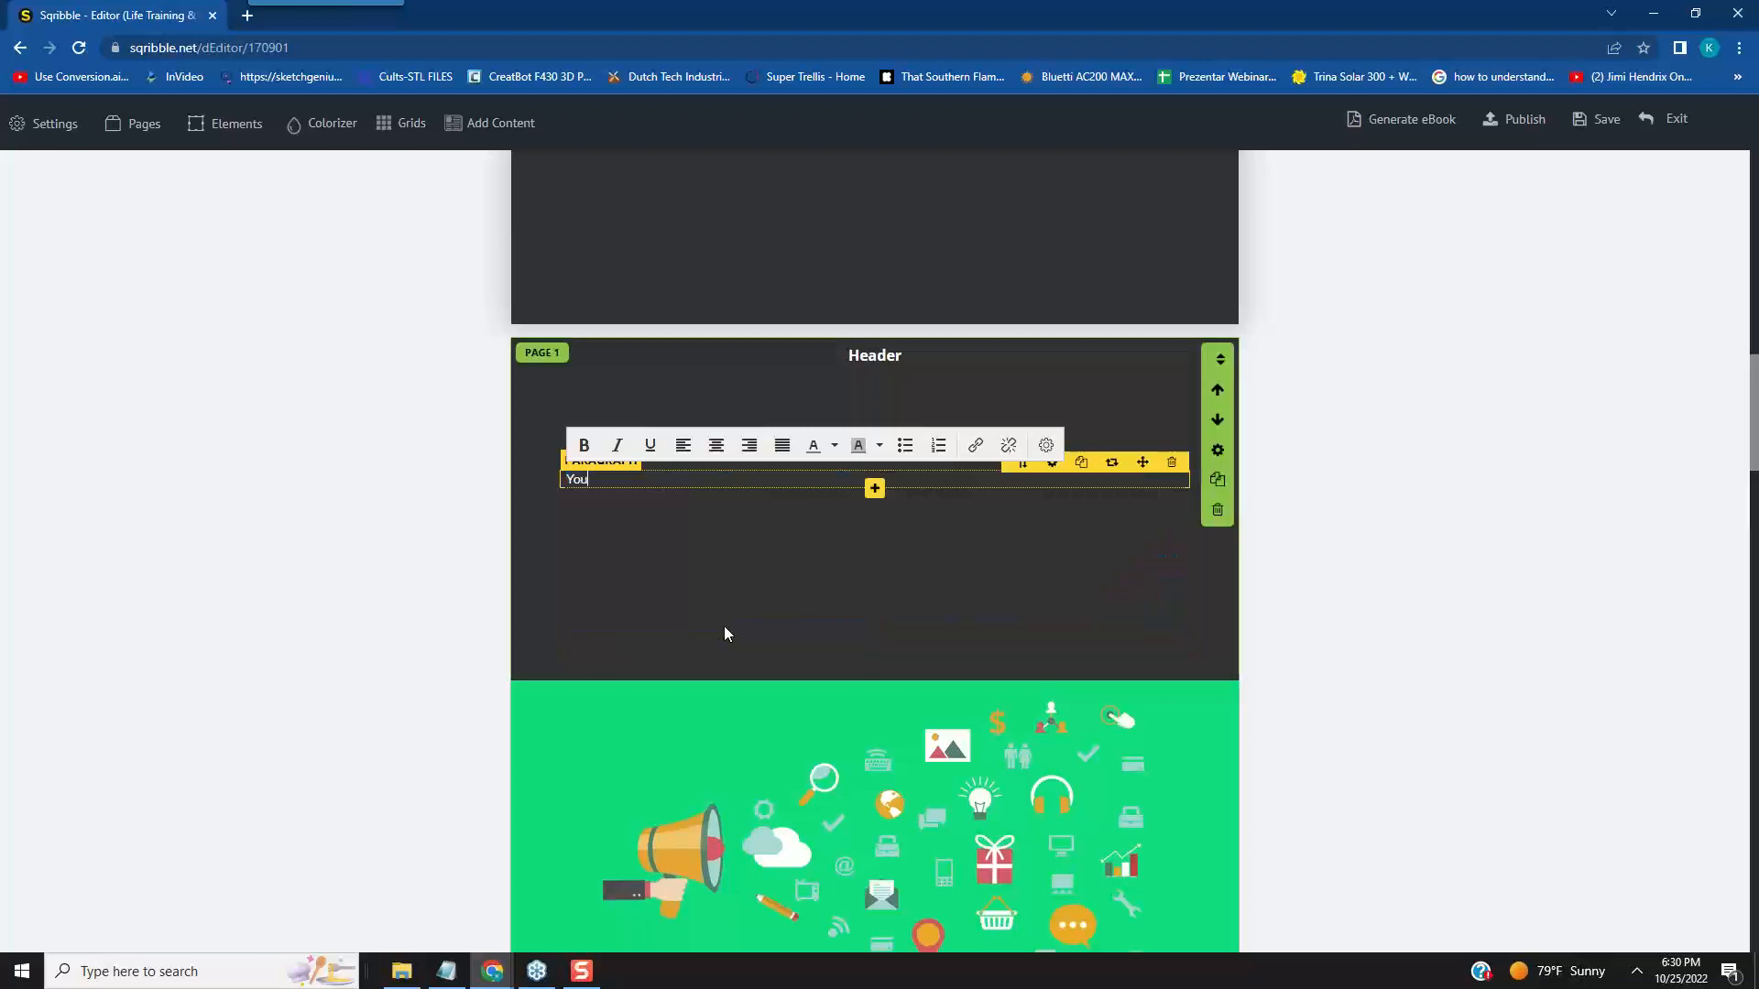
{"action": "type", "text": " really need to focus on creating your mindset"}
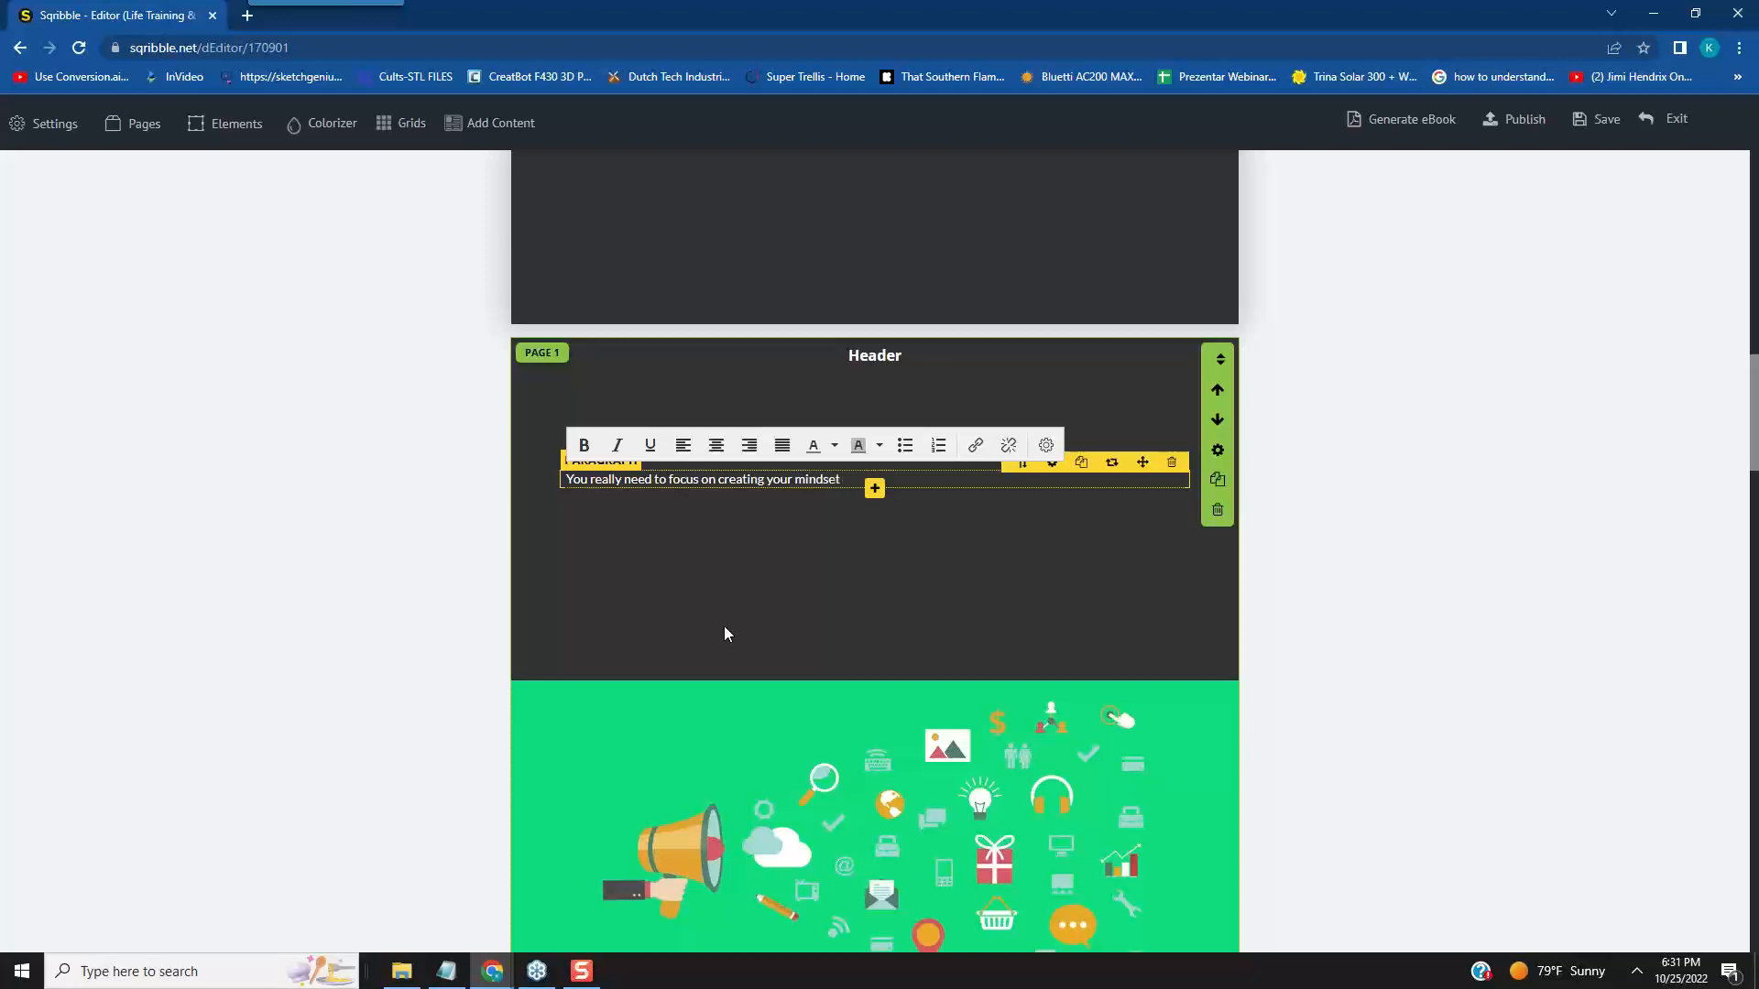
{"action": "type", "text": " for a bes"}
{"action": "type", "text": "itive ou"}
{"action": "type", "text": "tcome. By b"}
- Continue the page 1 paragraph with the sentence "By being a parent is probably the best life experience one can accomilish"
{"action": "type", "text": "eing "}
{"action": "type", "text": "a parent"}
{"action": "type", "text": " is pr"}
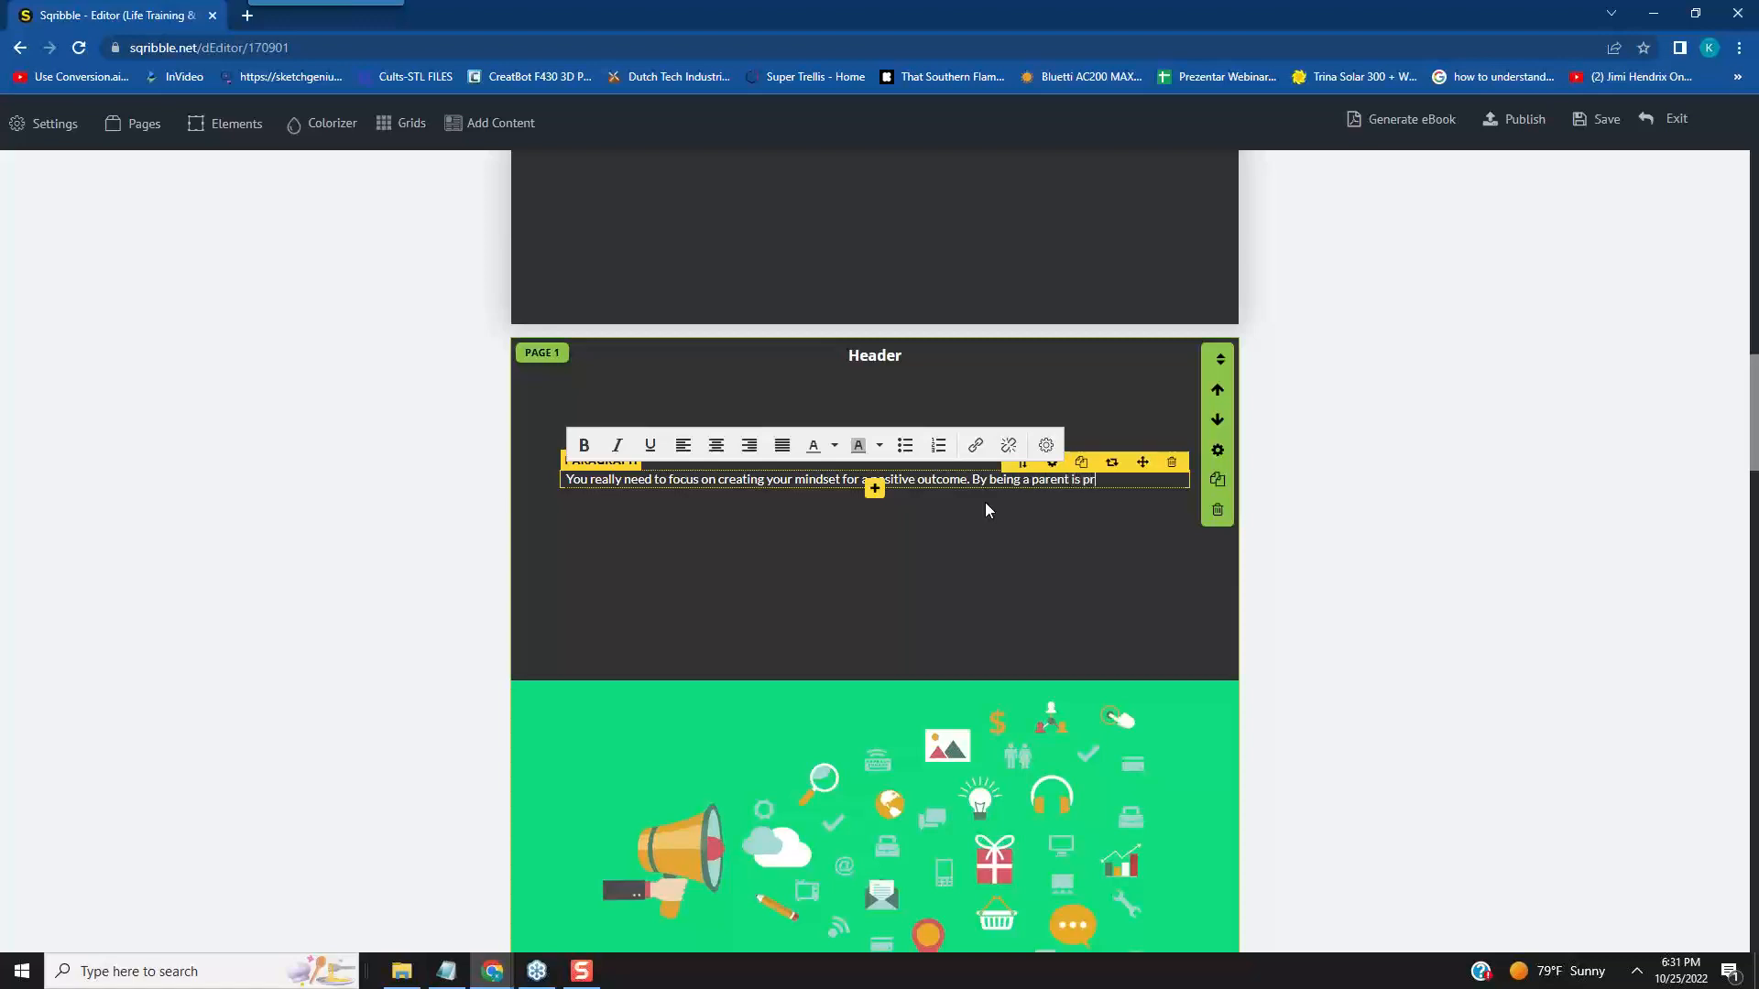
{"action": "type", "text": "obably the best lid"}
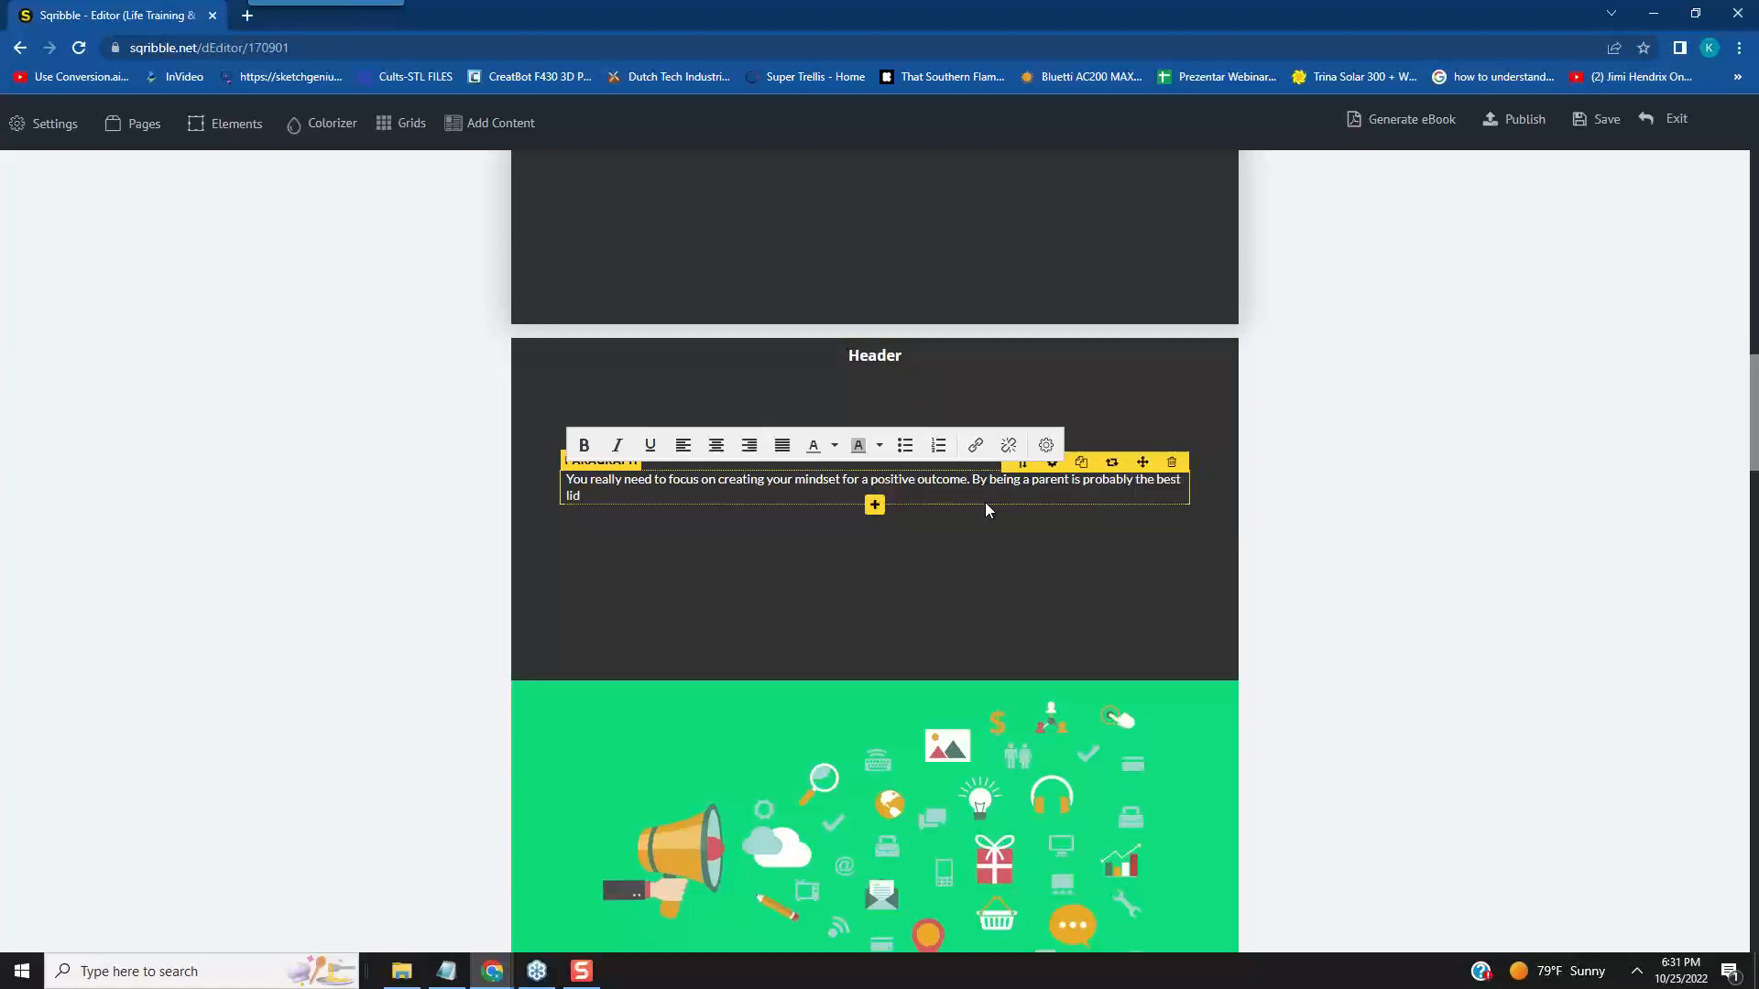
{"action": "key", "text": "BackSpace"}
{"action": "type", "text": "fe experience one can accomilish"}
- Correct the spelling of the paragraph's last word to "accomplish" and close the browser's developer tools
{"action": "left_click_drag", "start_coordinate": [733, 497], "coordinate": [747, 496]}
{"action": "left_click", "coordinate": [733, 496]}
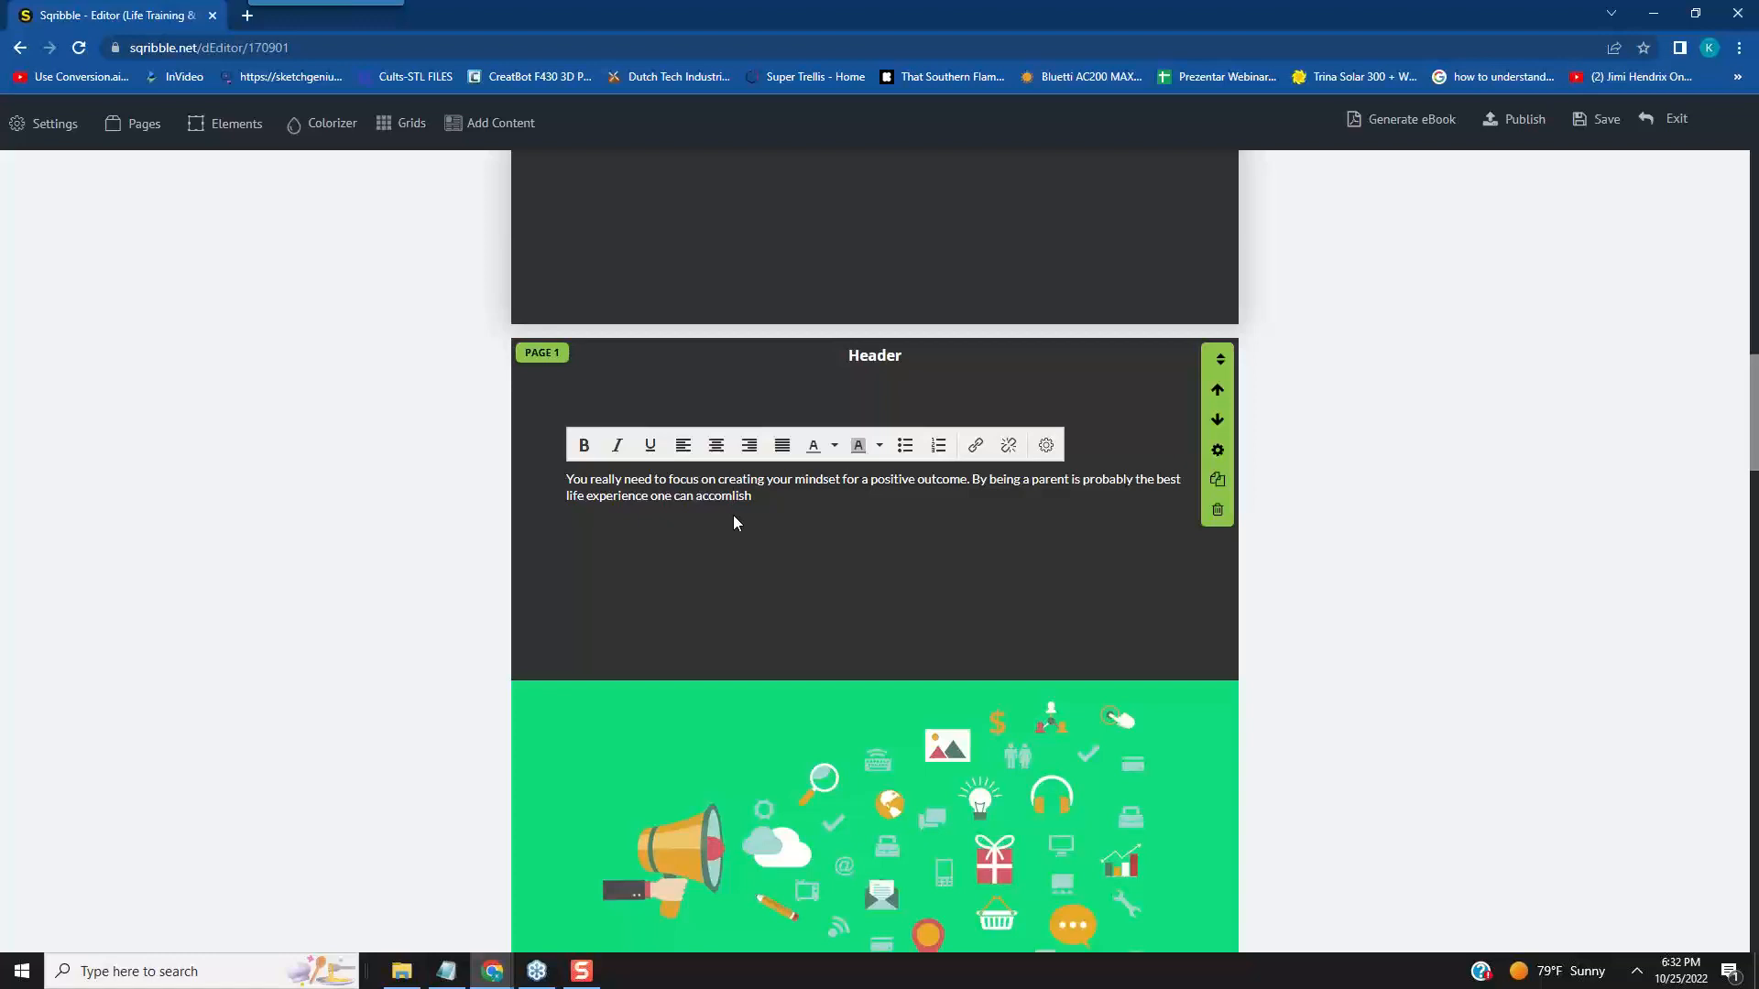
{"action": "key", "text": "F12"}
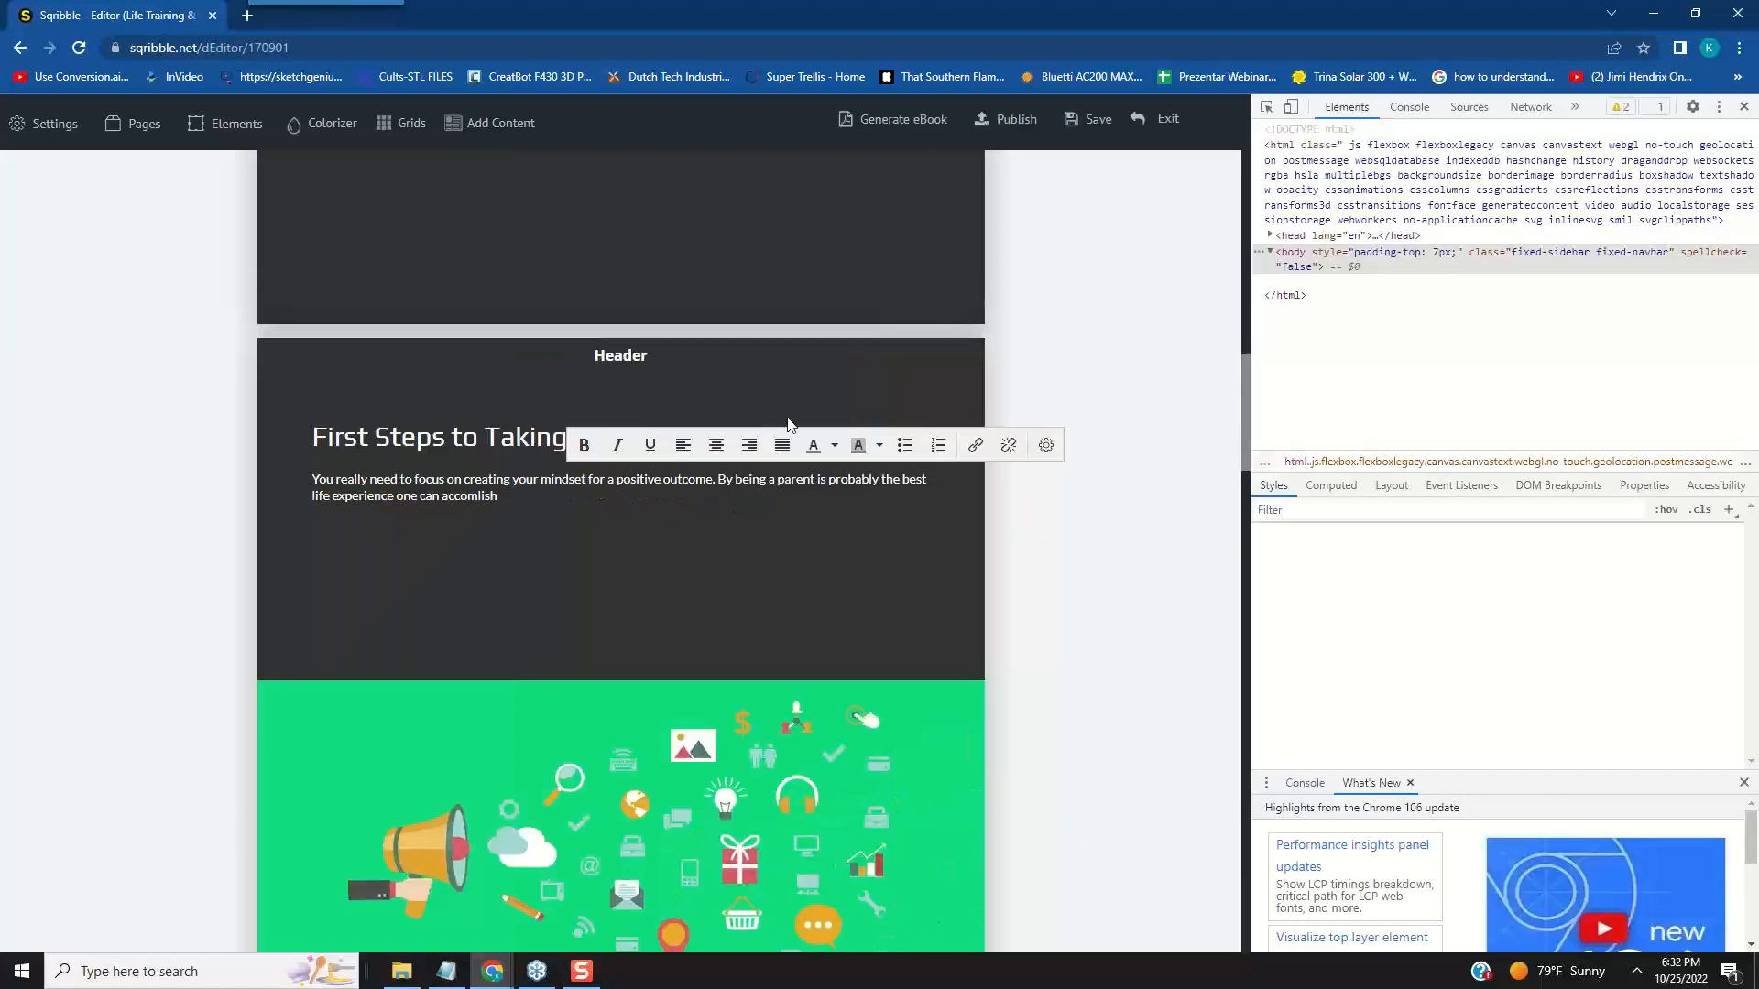
{"action": "left_click", "coordinate": [484, 498]}
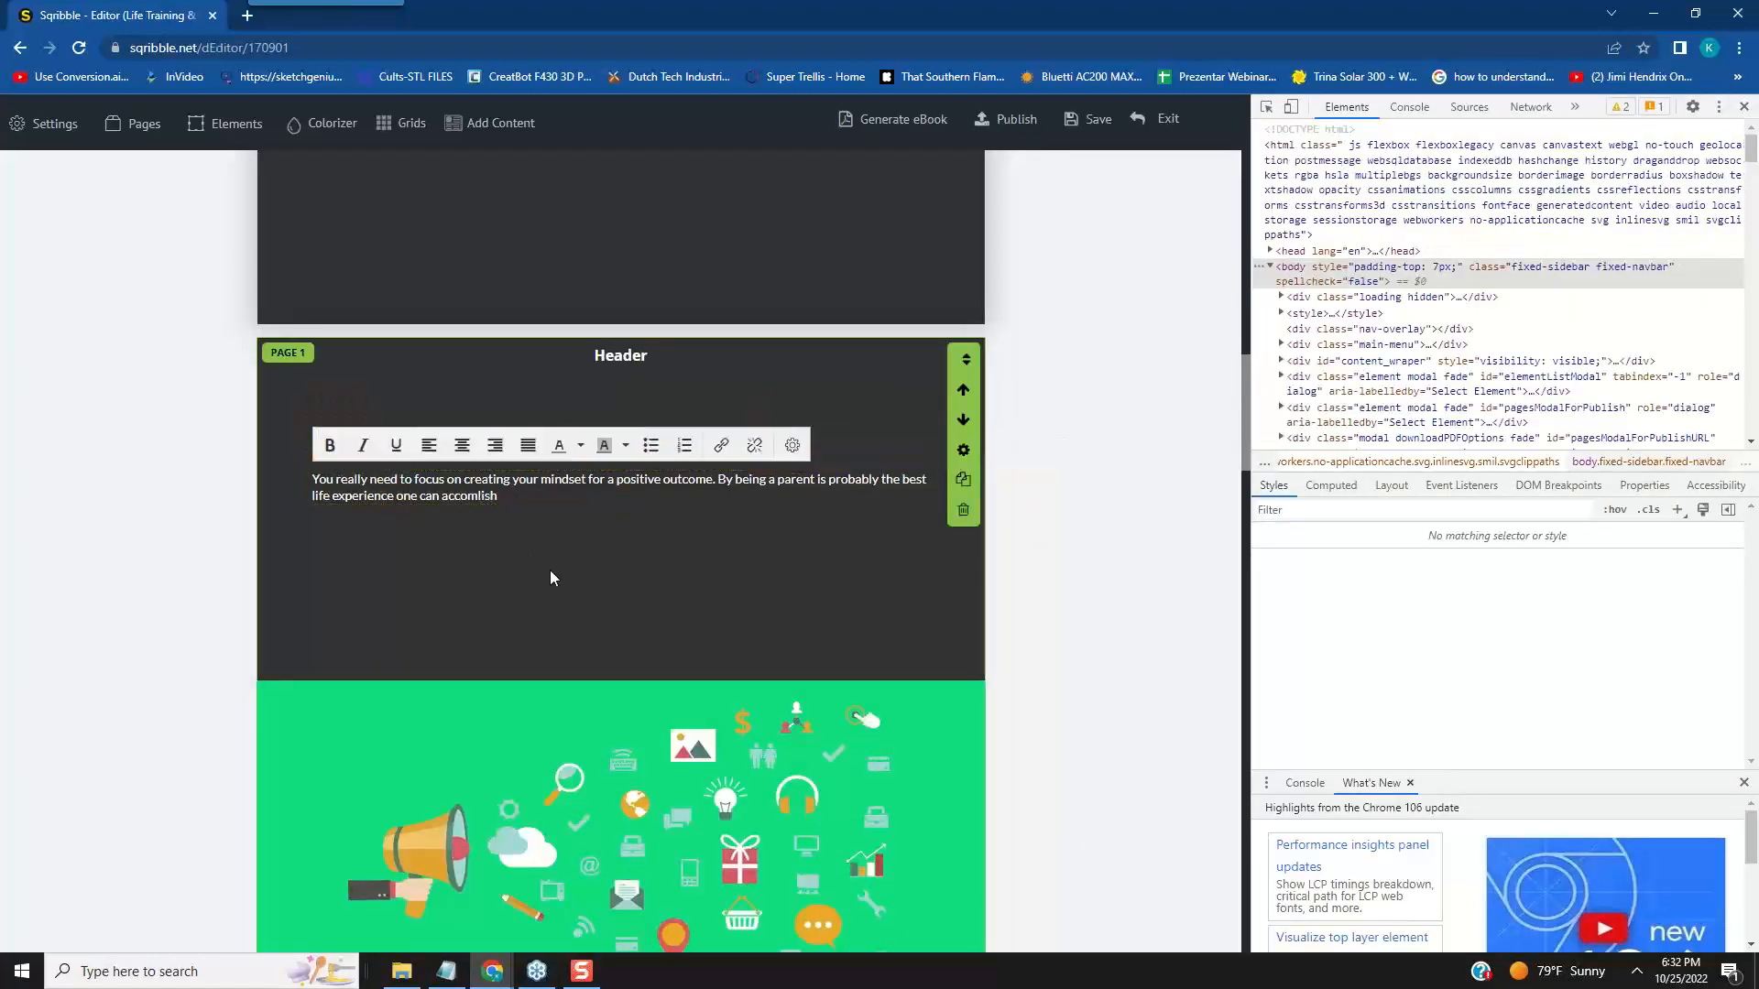
{"action": "key", "text": "BackSpace"}
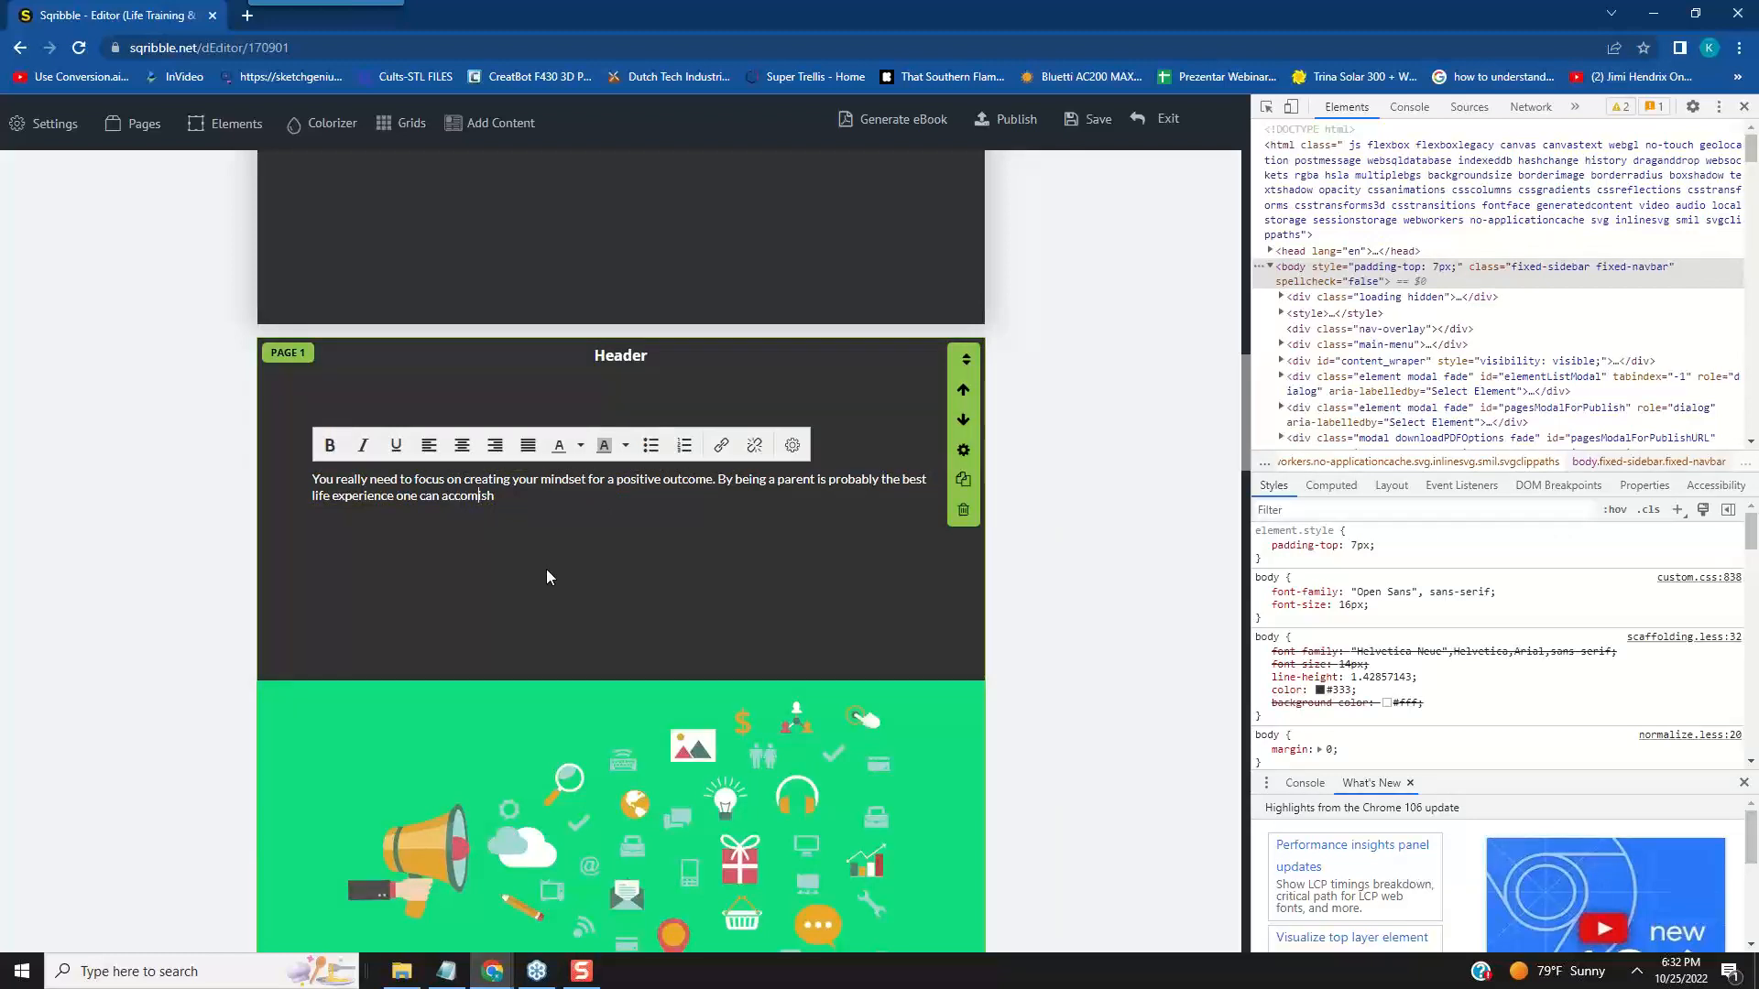
{"action": "type", "text": "pli"}
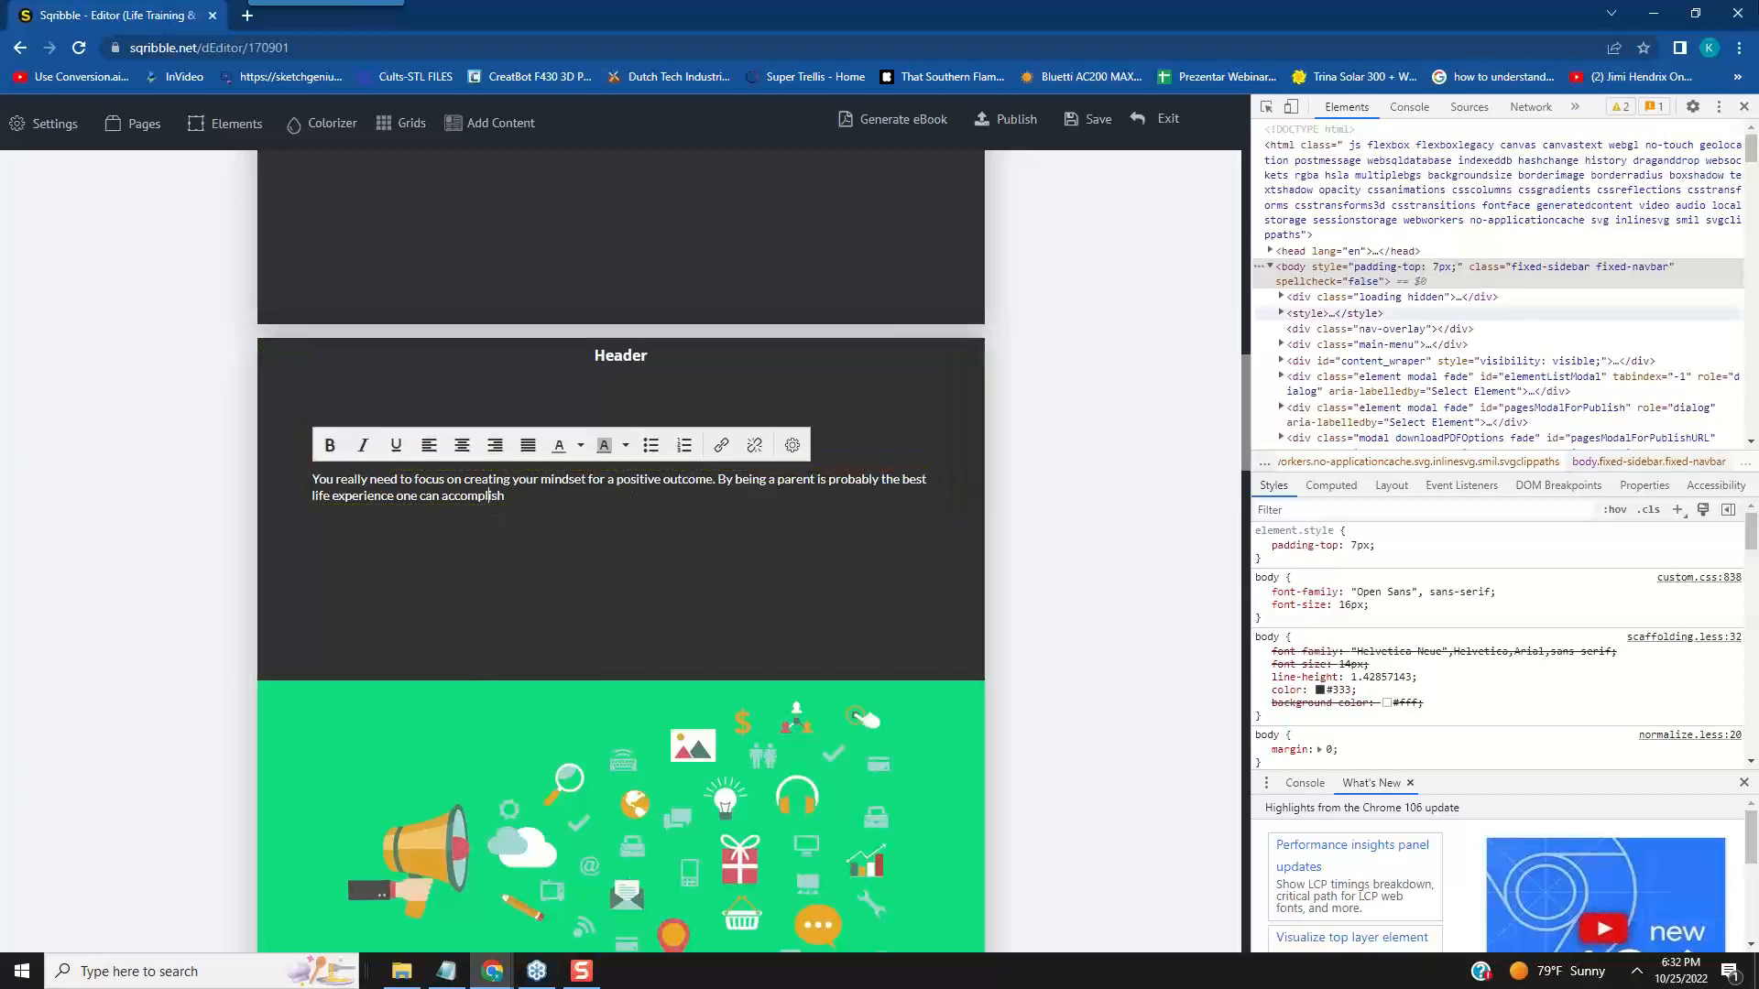
{"action": "left_click", "coordinate": [1744, 107]}
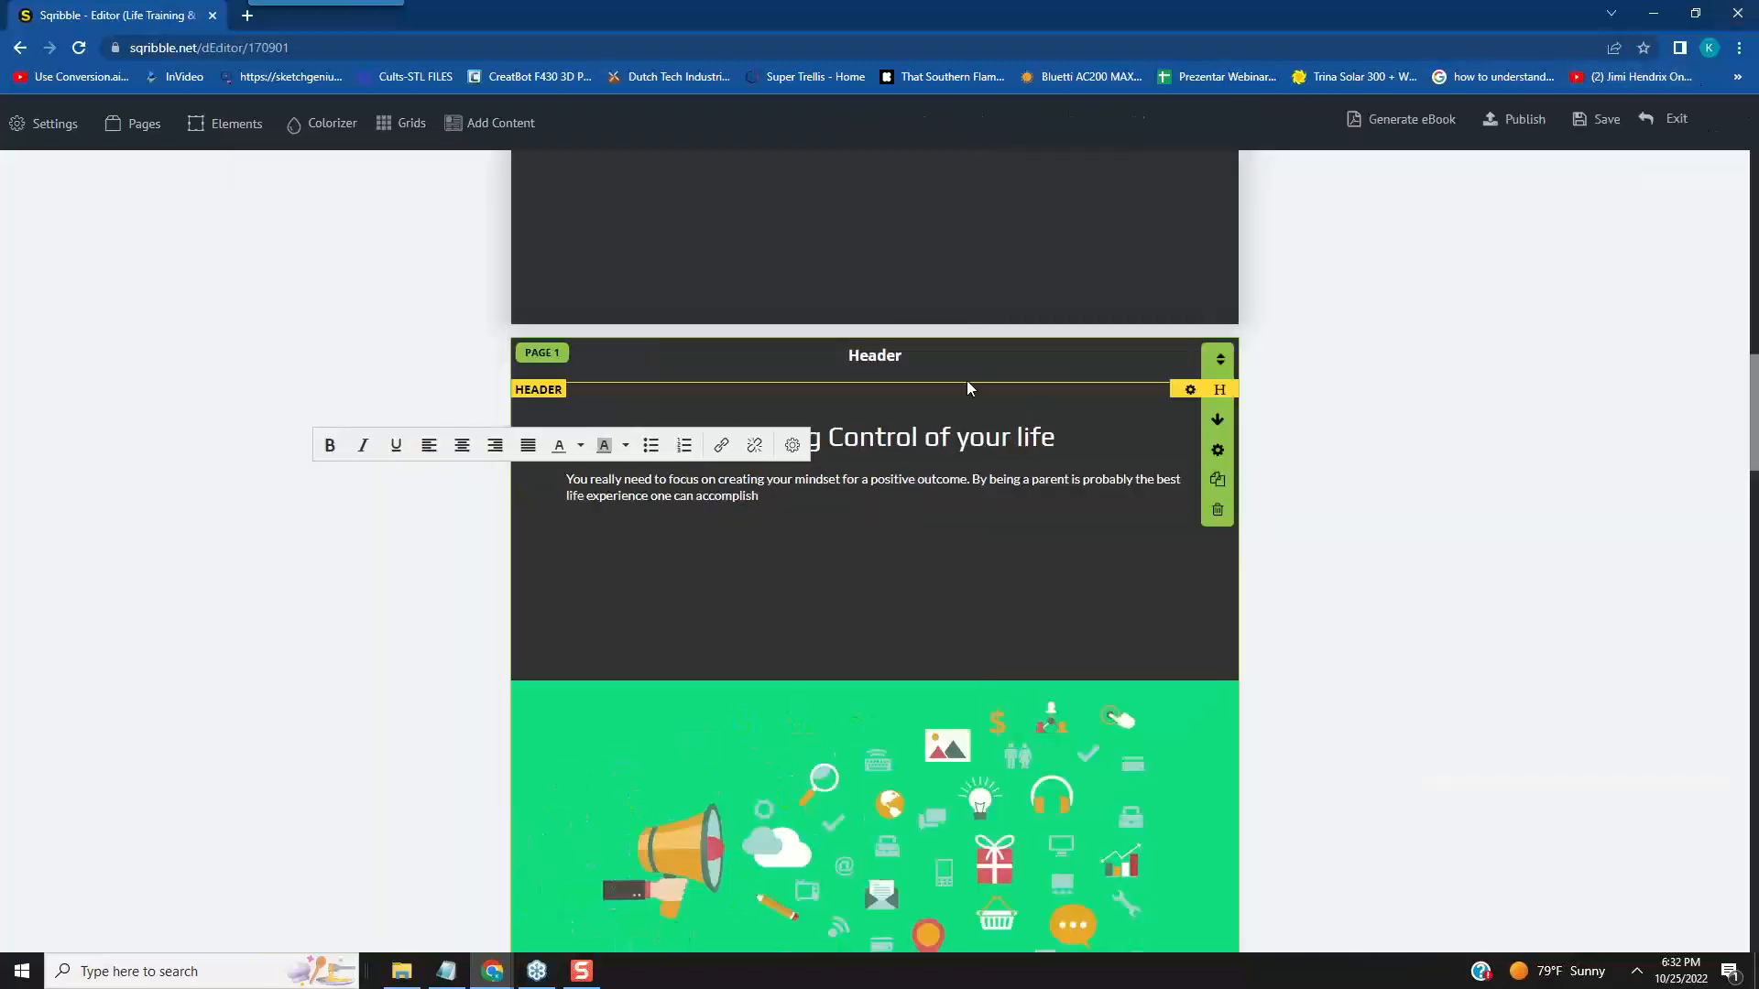
- Replace the word "accomplish" at the end of the page 1 paragraph with "do."
{"action": "left_click", "coordinate": [743, 495]}
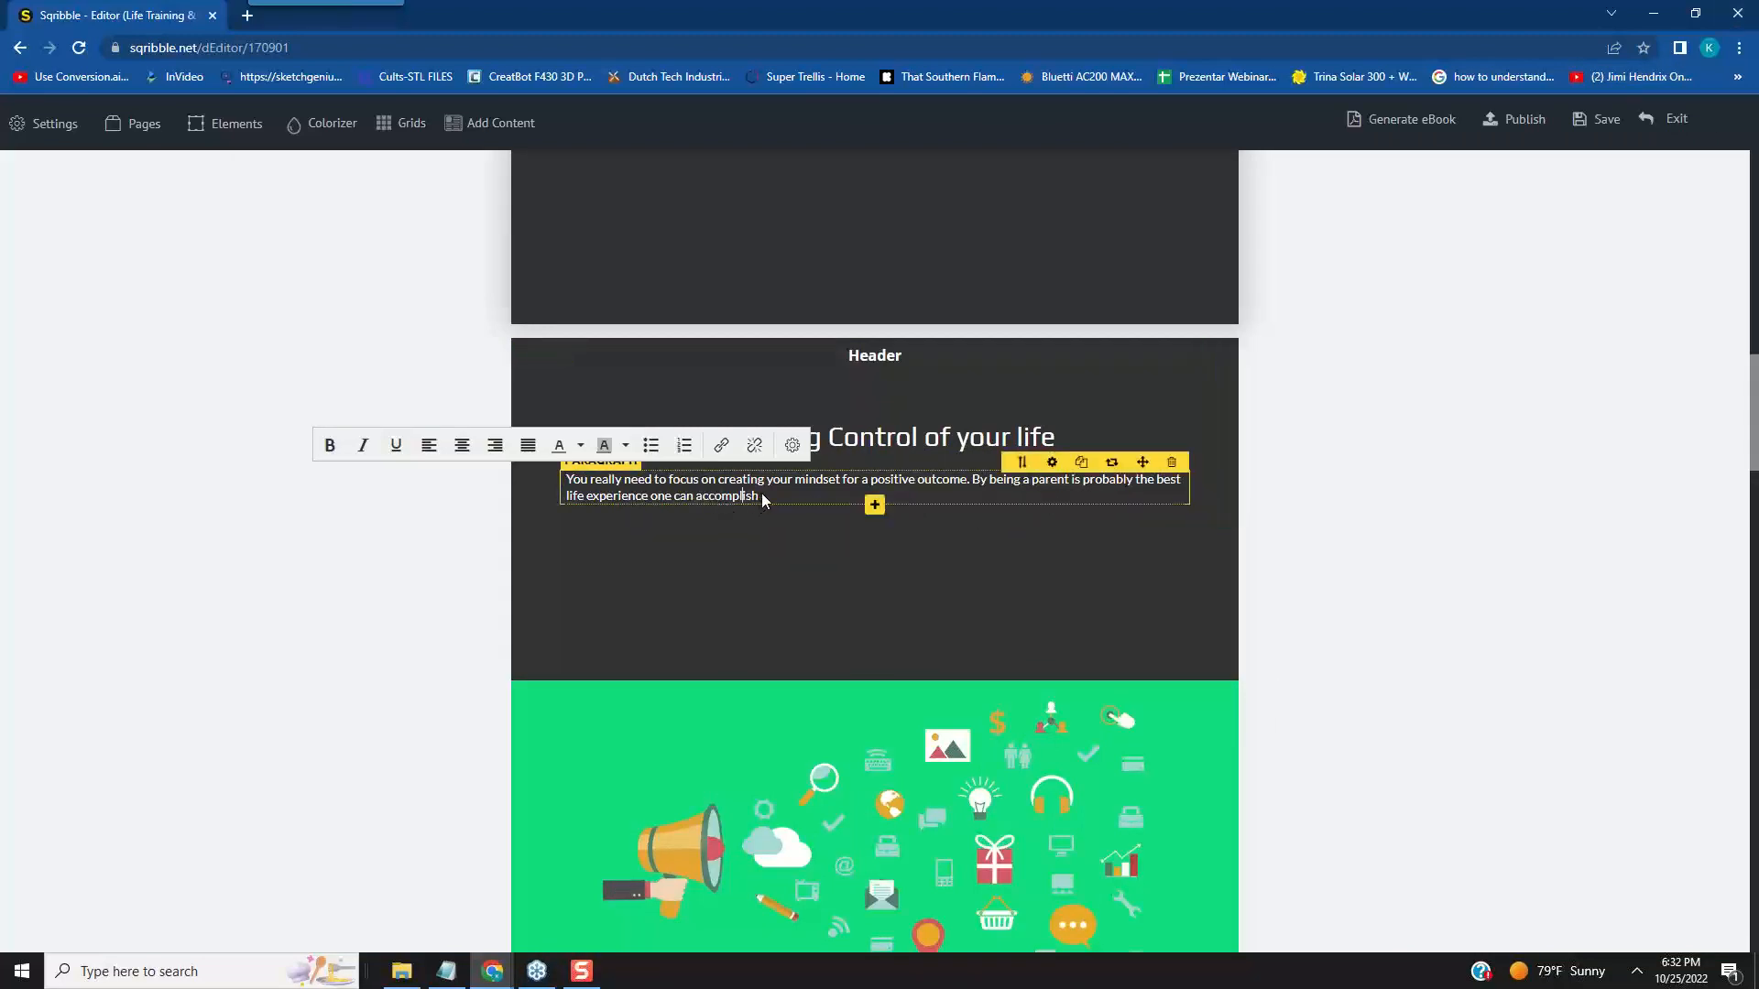
{"action": "key", "text": "BackSpace"}
{"action": "key", "text": "BackSpace"}
{"action": "key", "text": "BackSpace"}
{"action": "key", "text": "BackSpace"}
{"action": "key", "text": "BackSpace"}
{"action": "key", "text": "BackSpace"}
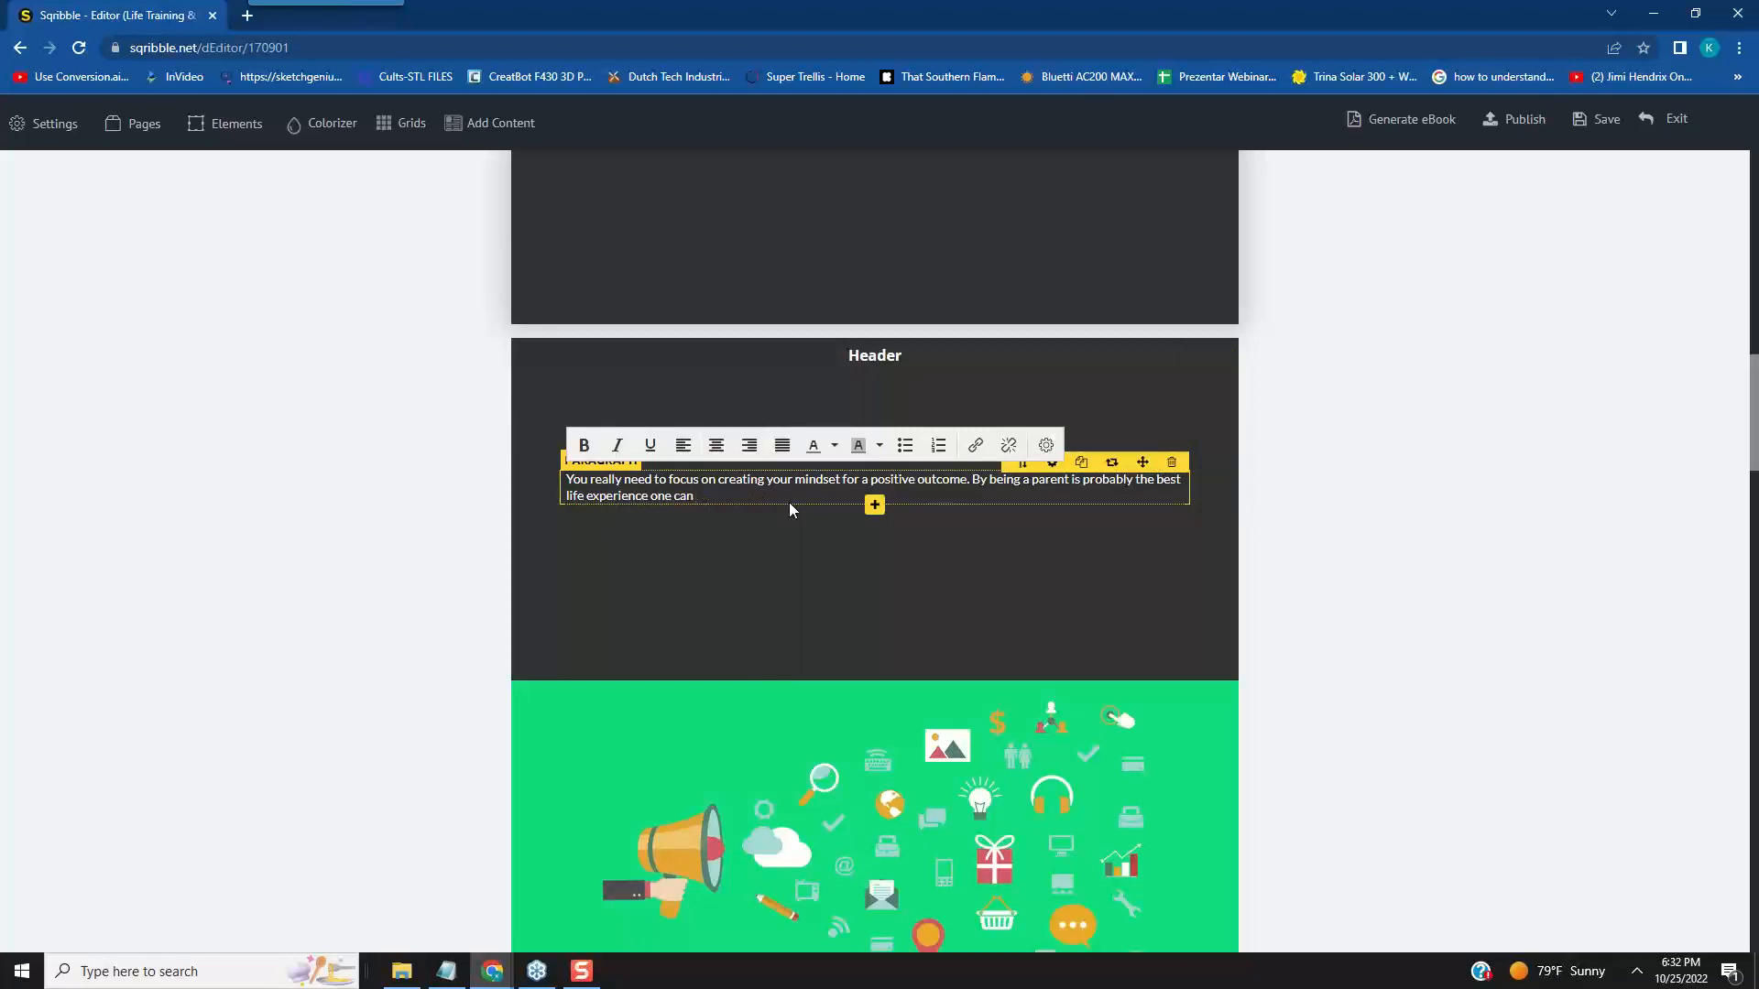
{"action": "type", "text": "do."}
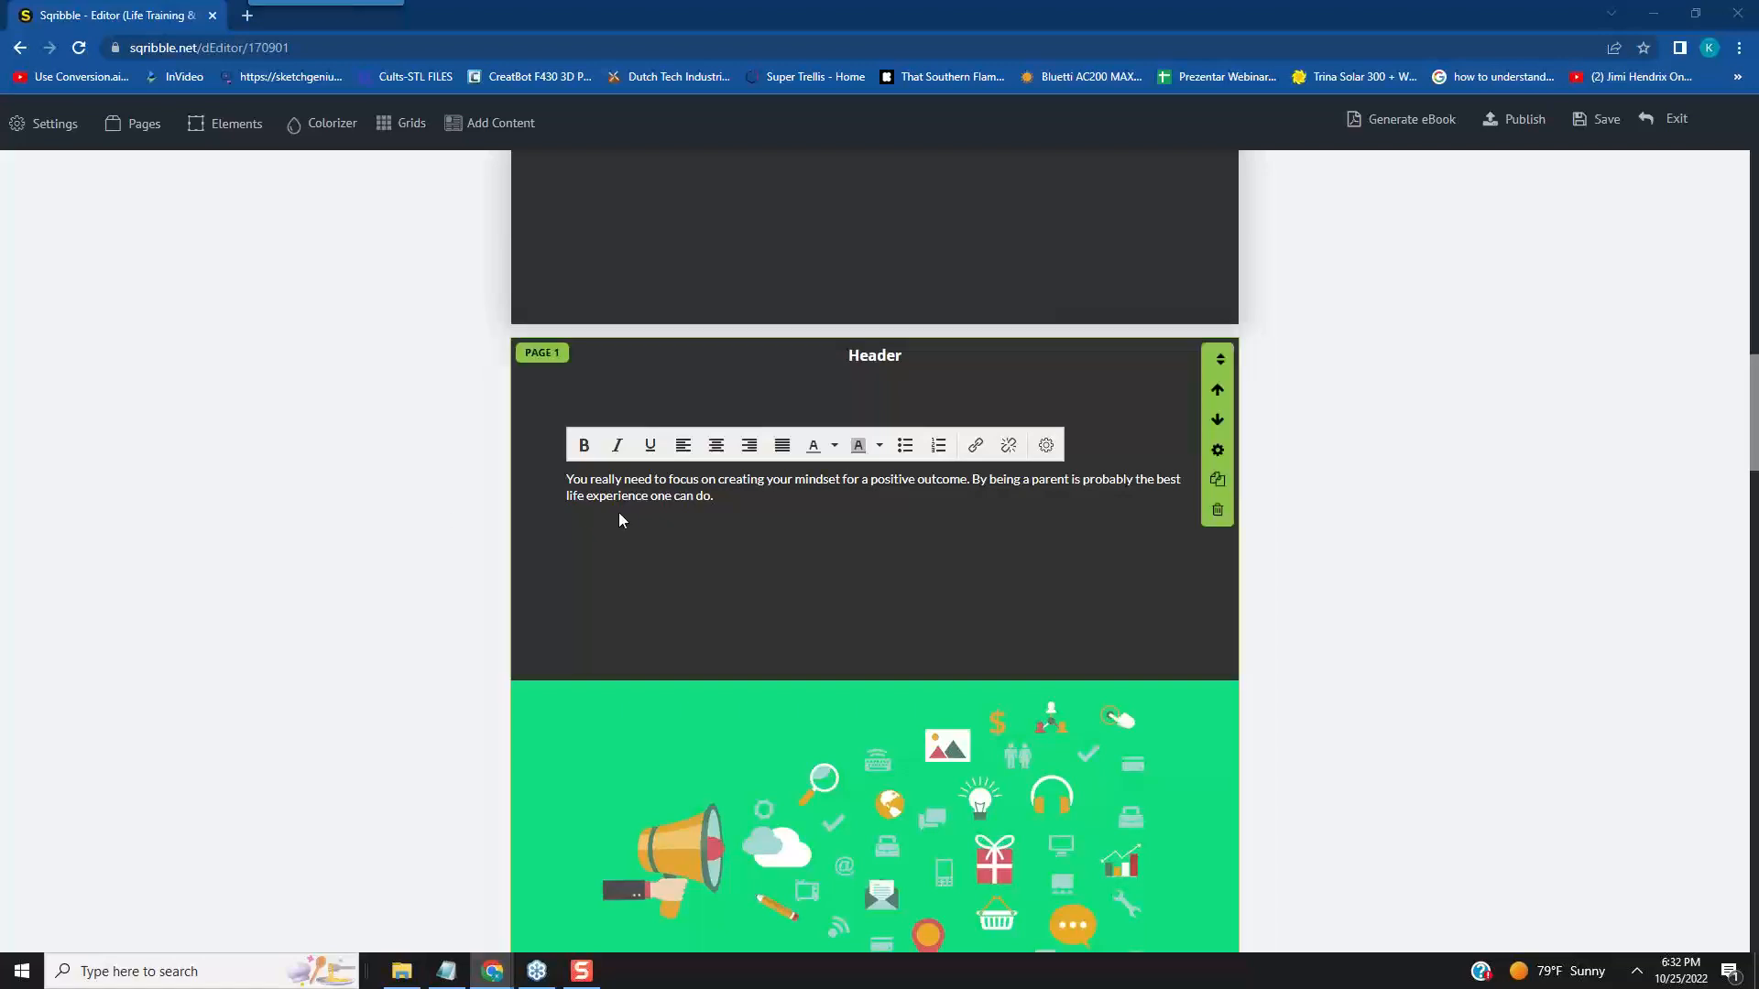
- Add a new line below the paragraph text reading "motivation, parenting, stress (including Post-Traumatic Stress Disorder), and training", with an opening parenthesis and quotation marks
{"action": "left_click", "coordinate": [733, 497]}
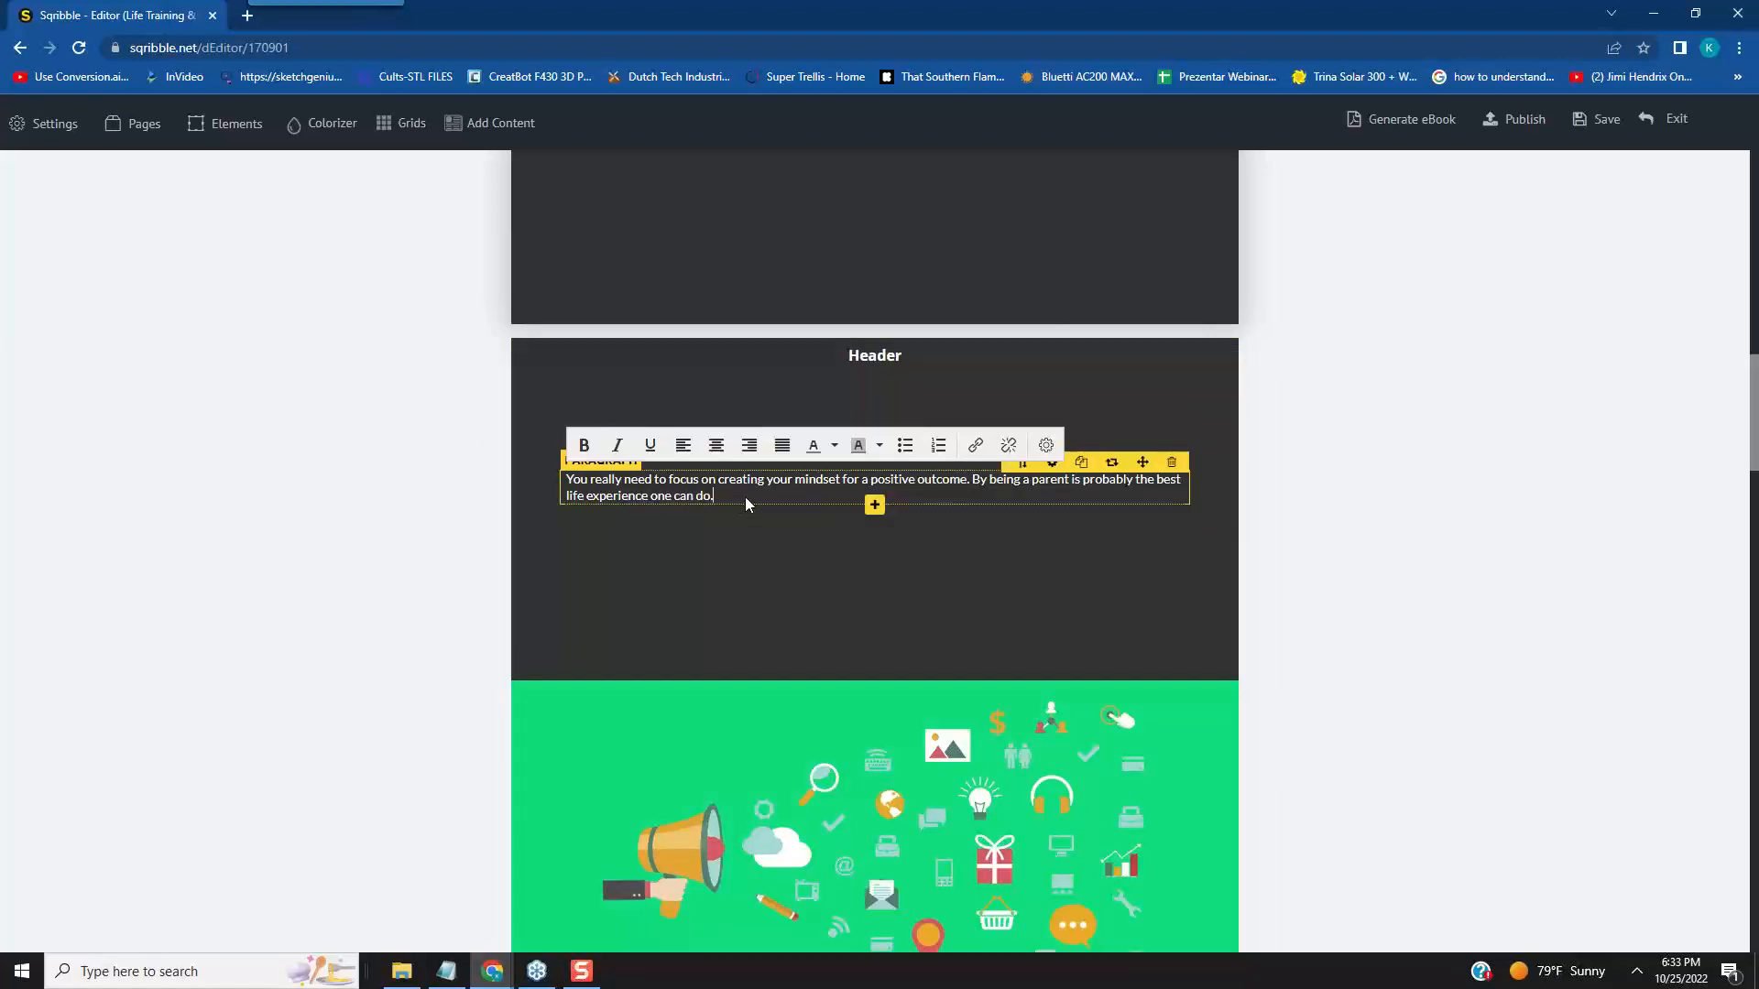
{"action": "key", "text": "Return"}
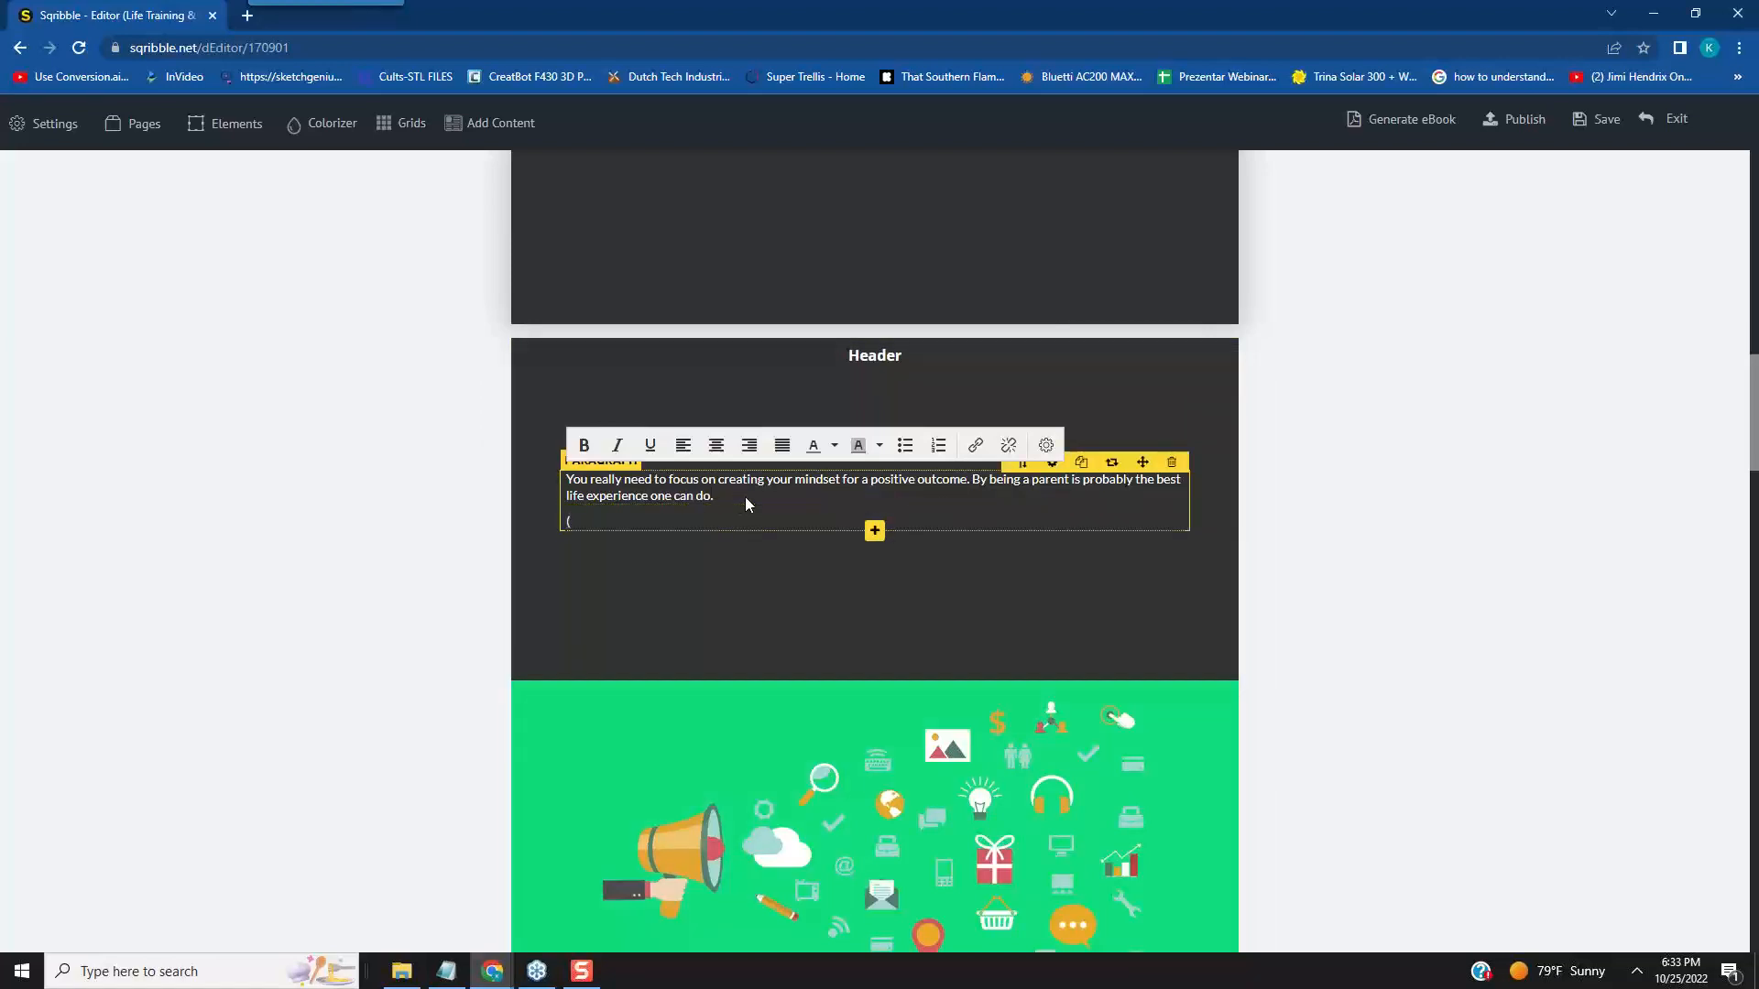
{"action": "type", "text": "("}
{"action": "type", "text": "motivation, parenting, stress (including Post-Traumatic Stress Disorder), and tra"}
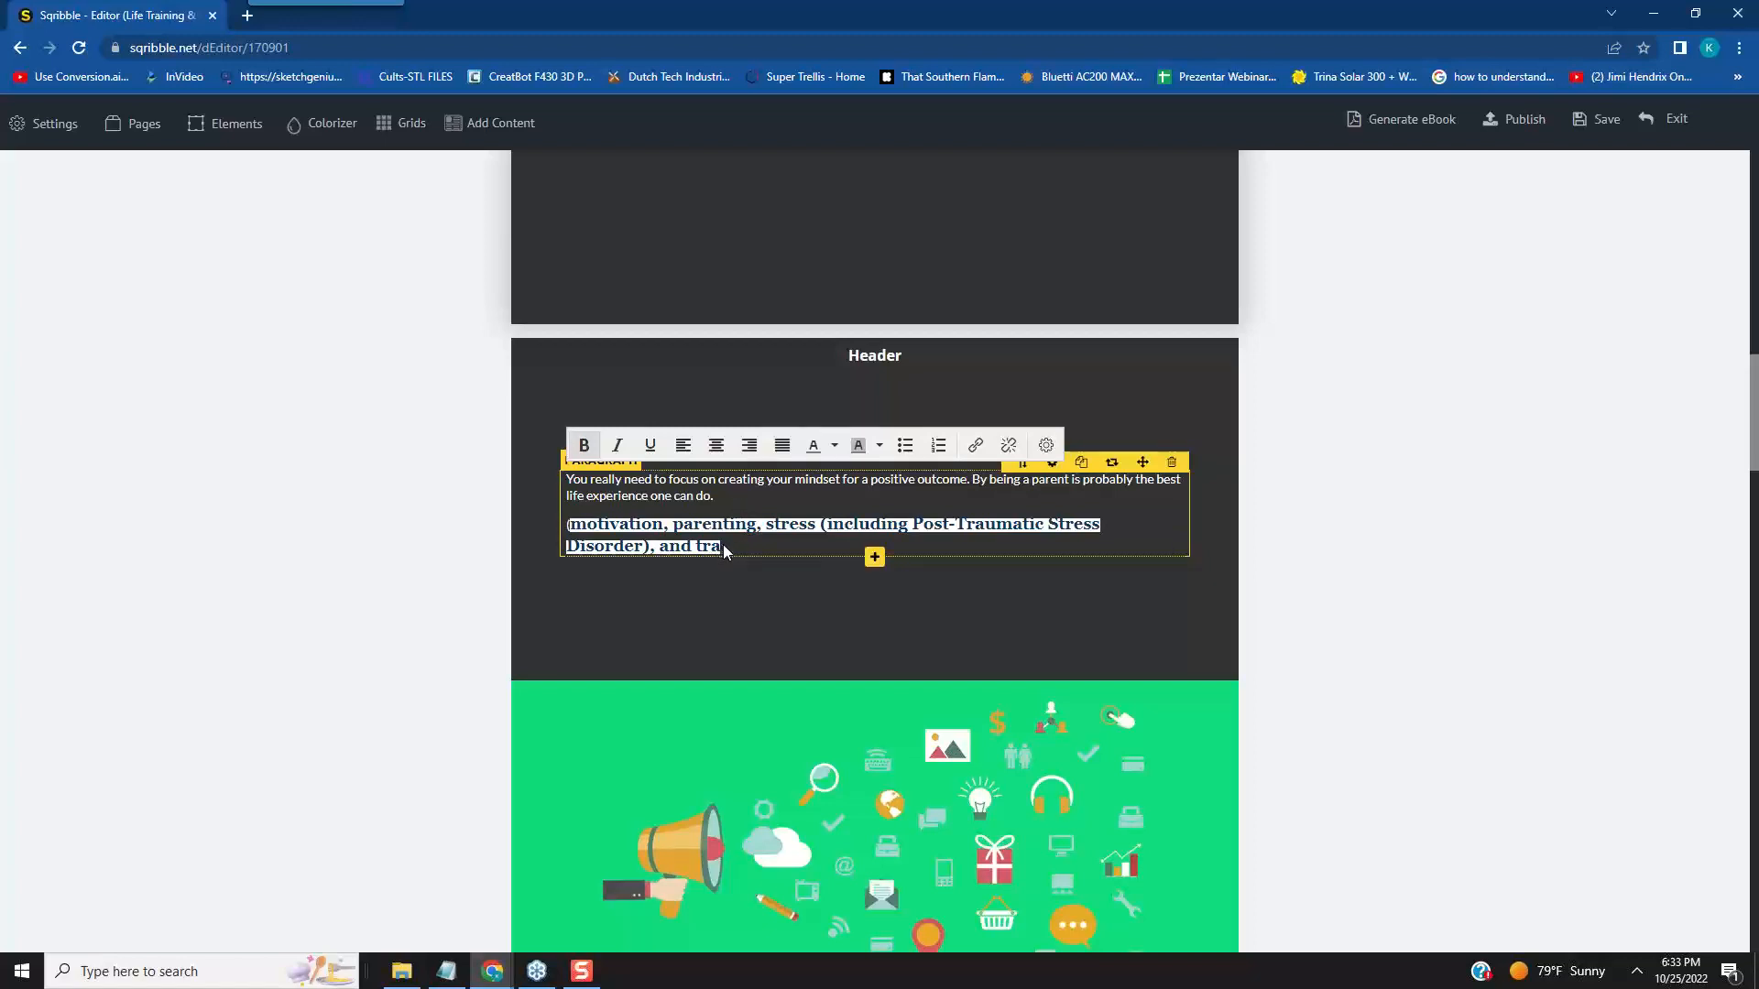
{"action": "left_click", "coordinate": [983, 597]}
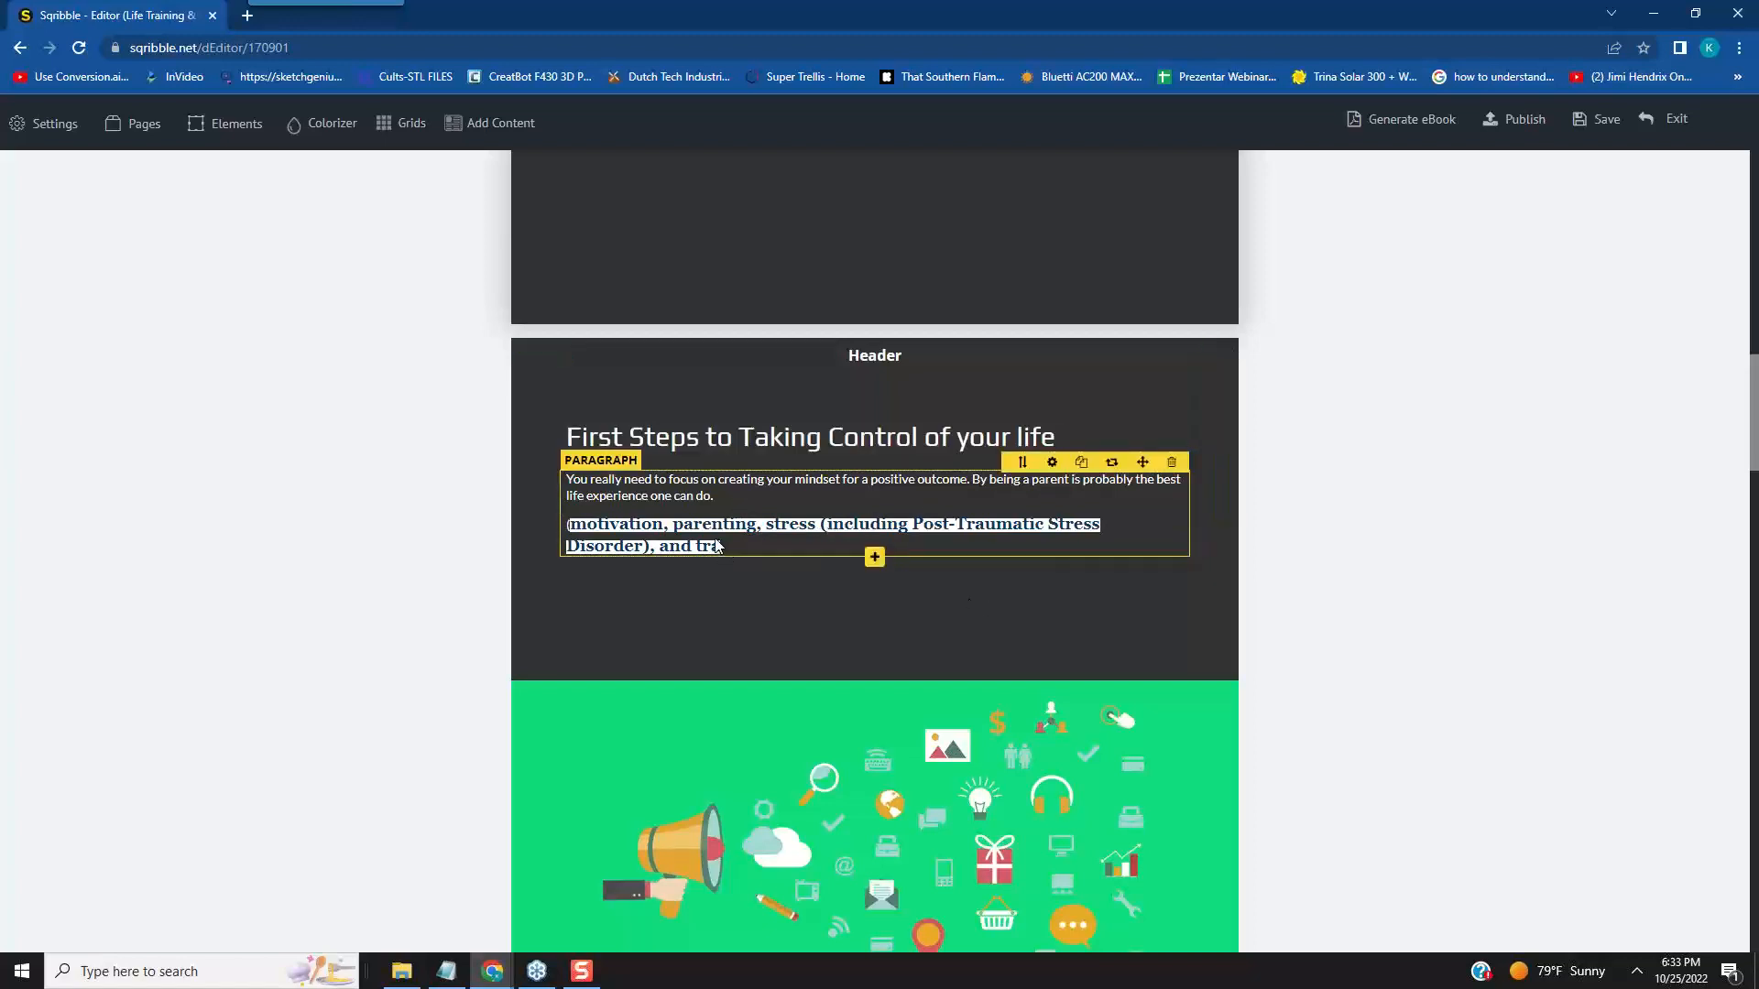
{"action": "left_click", "coordinate": [723, 550]}
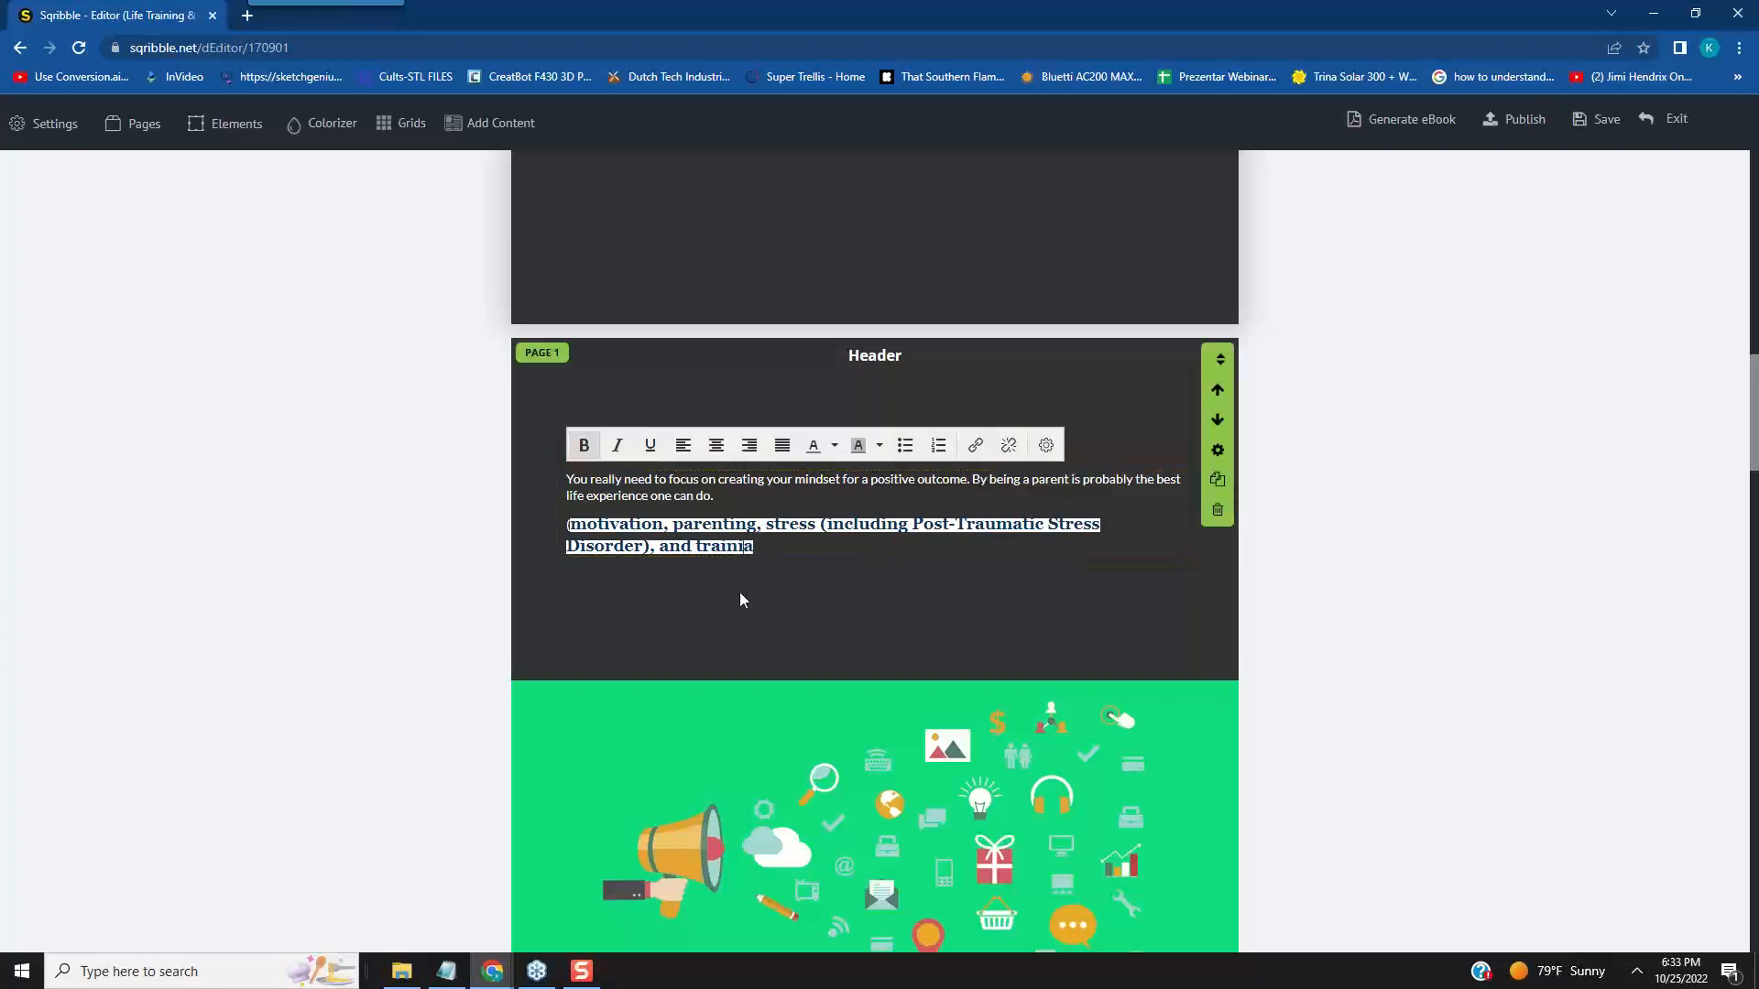
{"action": "type", "text": "ng"}
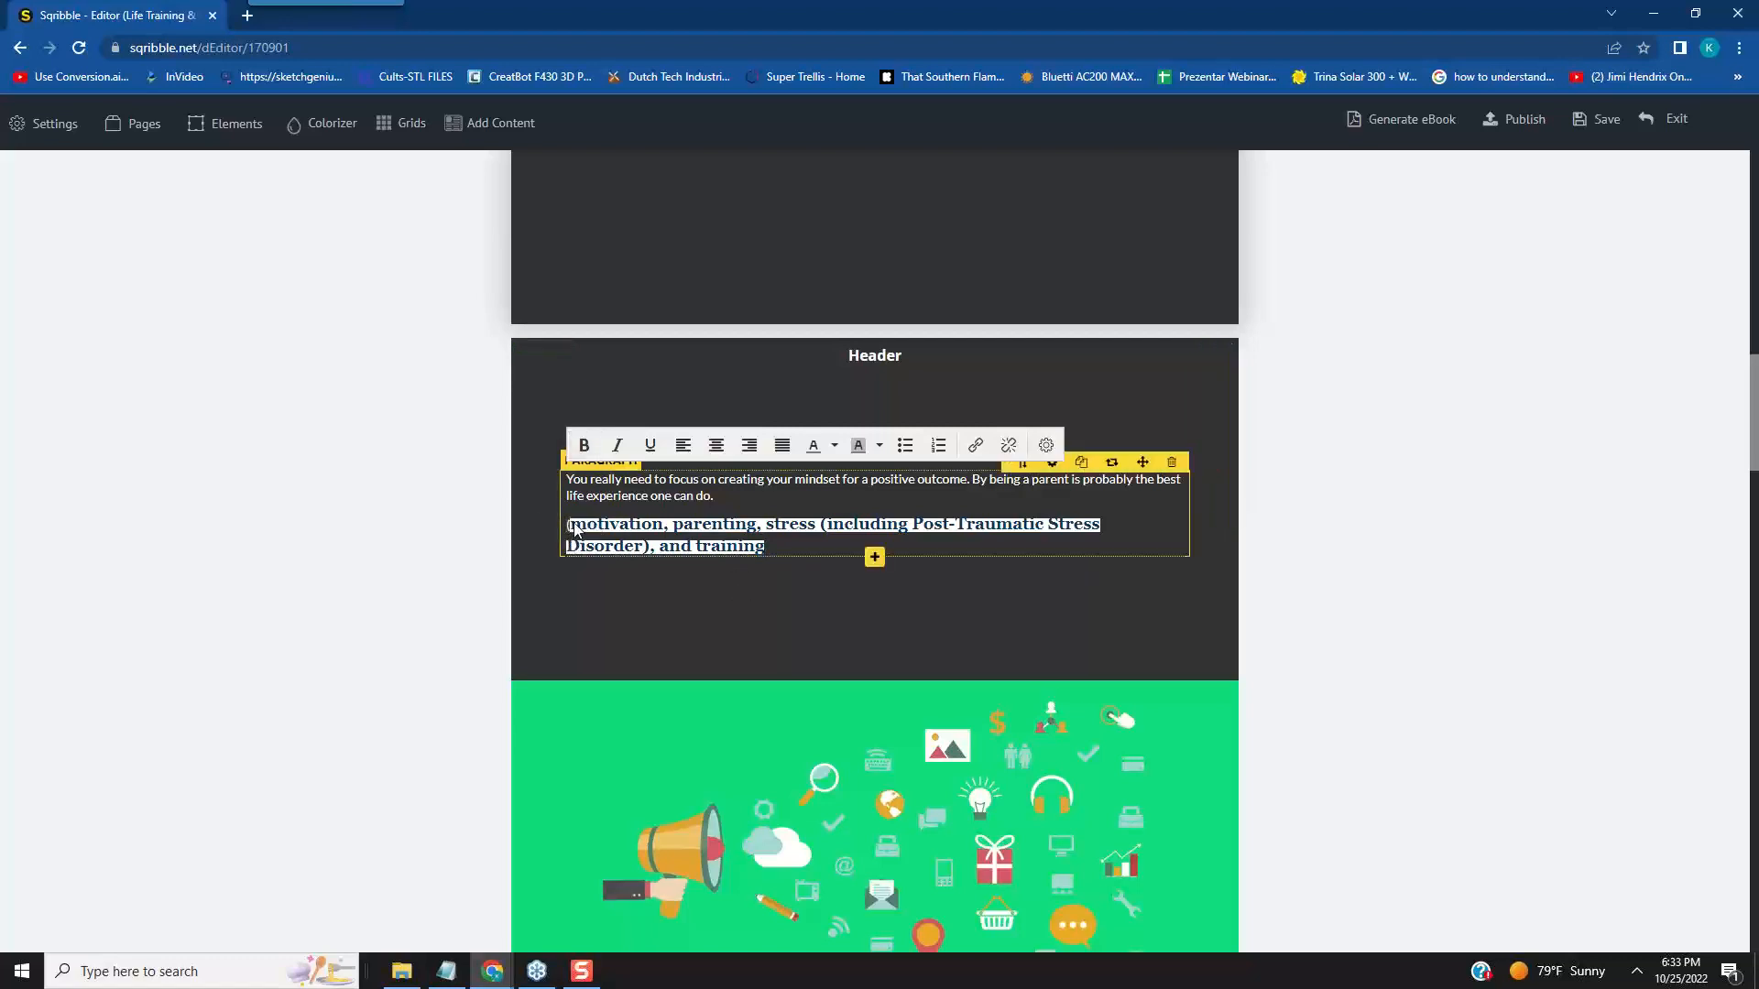
{"action": "type", "text": "\""}
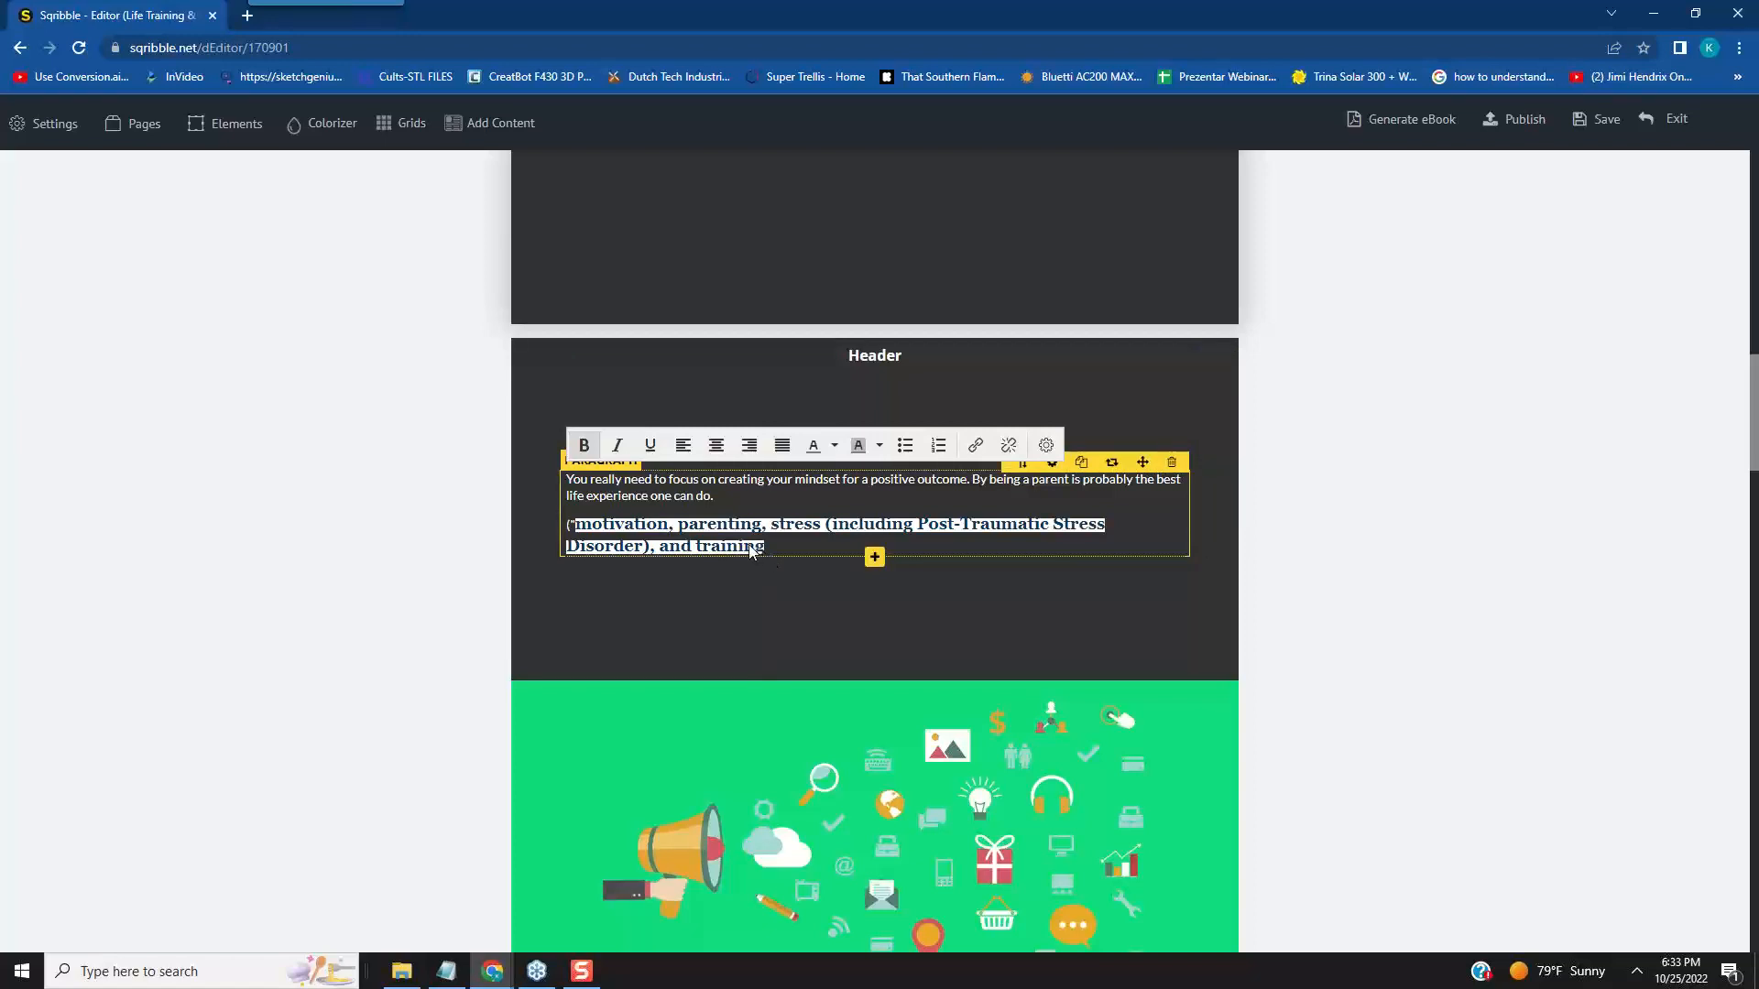
{"action": "left_click_drag", "start_coordinate": [747, 550], "coordinate": [758, 555]}
- Make the first two lines of the page 1 paragraph, from "You really need" to "one can do.", bold
{"action": "left_click", "coordinate": [718, 498]}
{"action": "left_click_drag", "start_coordinate": [689, 498], "coordinate": [569, 485]}
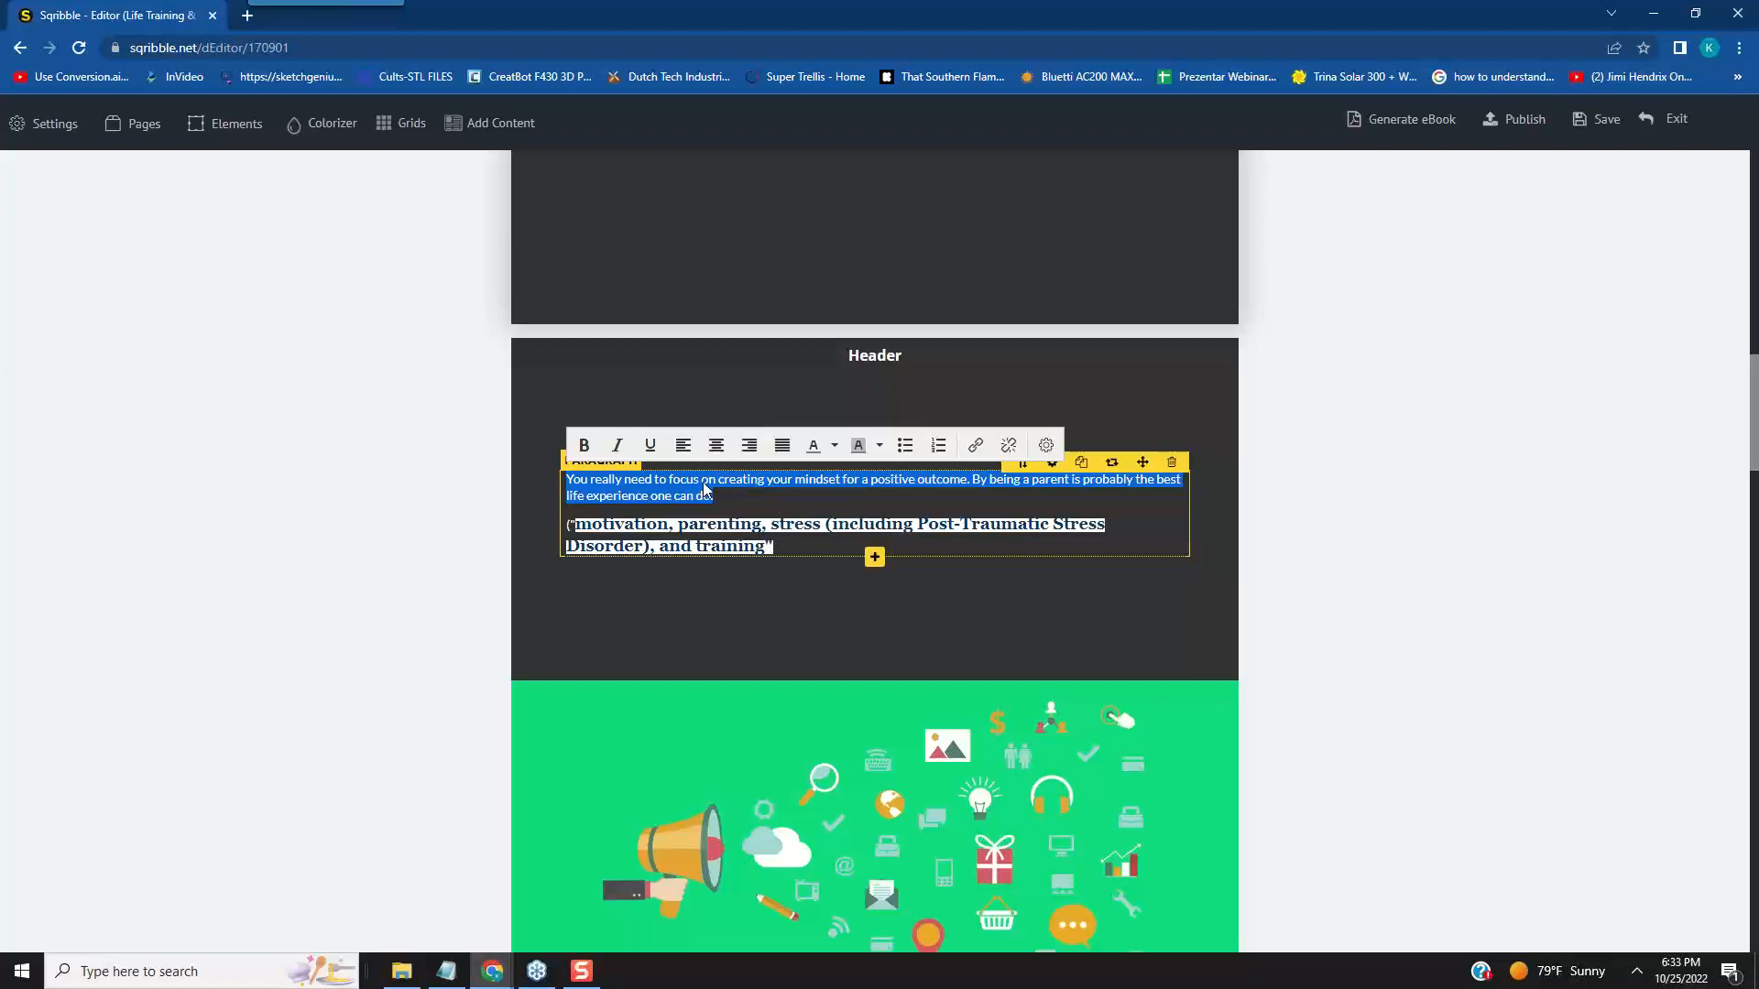
{"action": "left_click", "coordinate": [582, 446]}
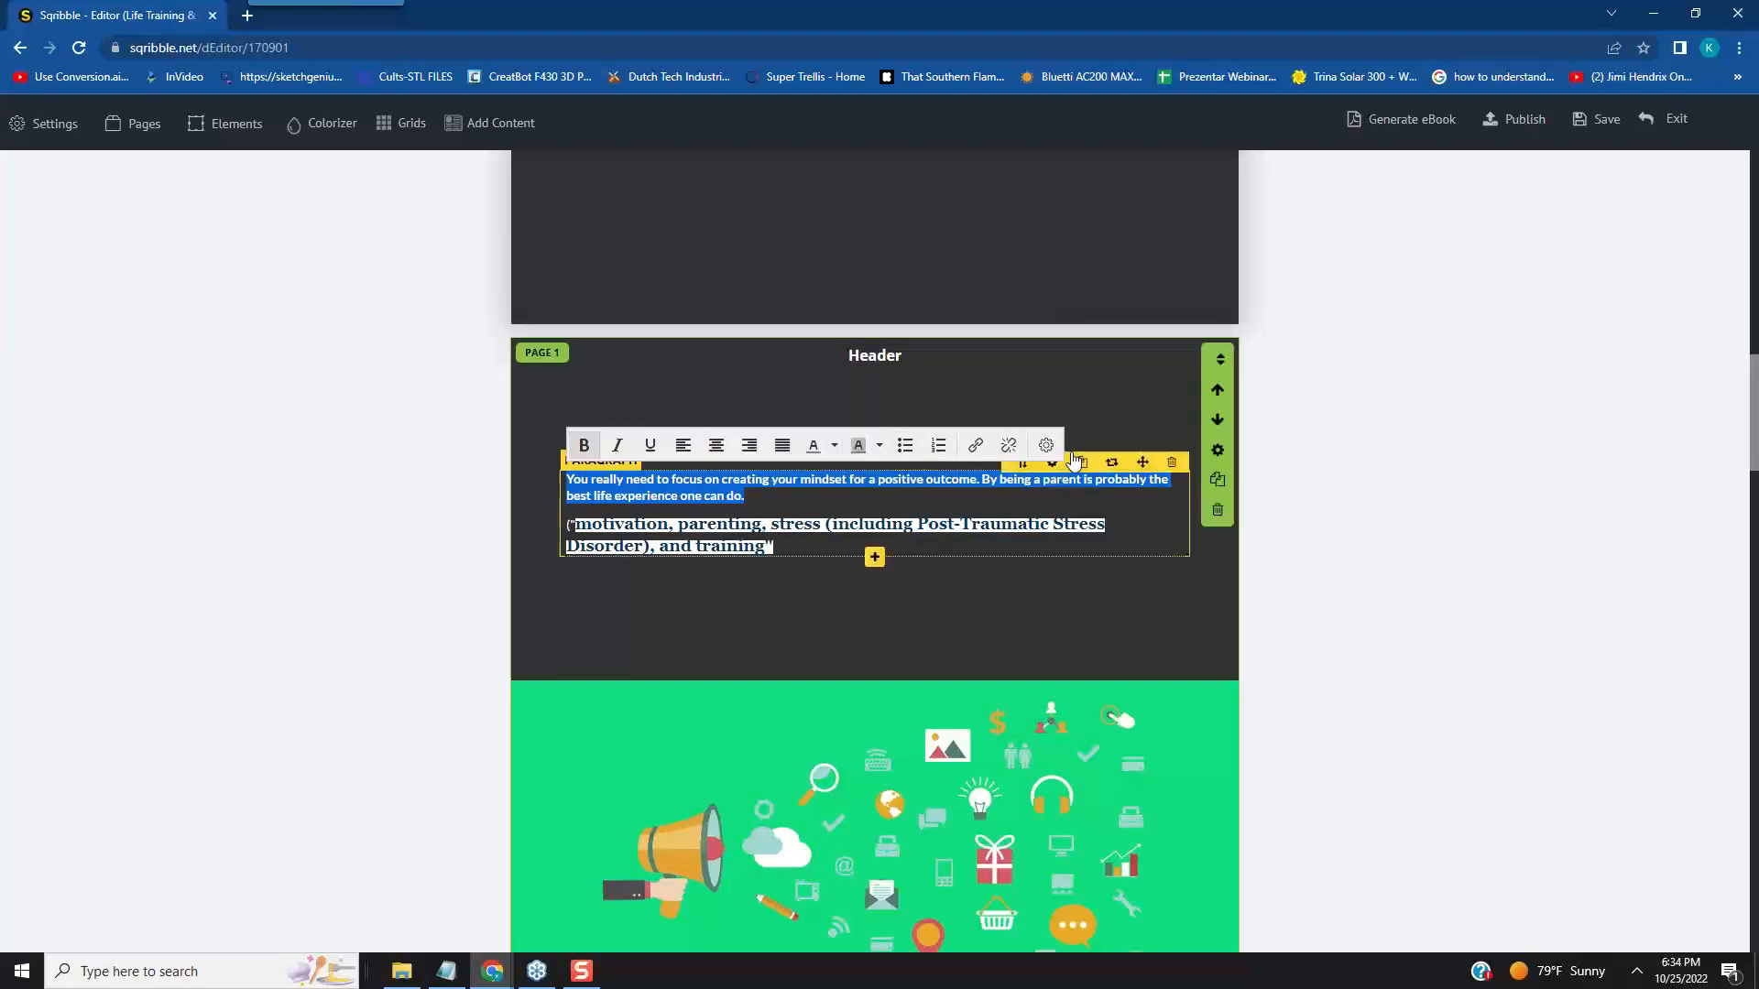
- Set the page 1 paragraph's font size to 20
{"action": "left_click", "coordinate": [1056, 470]}
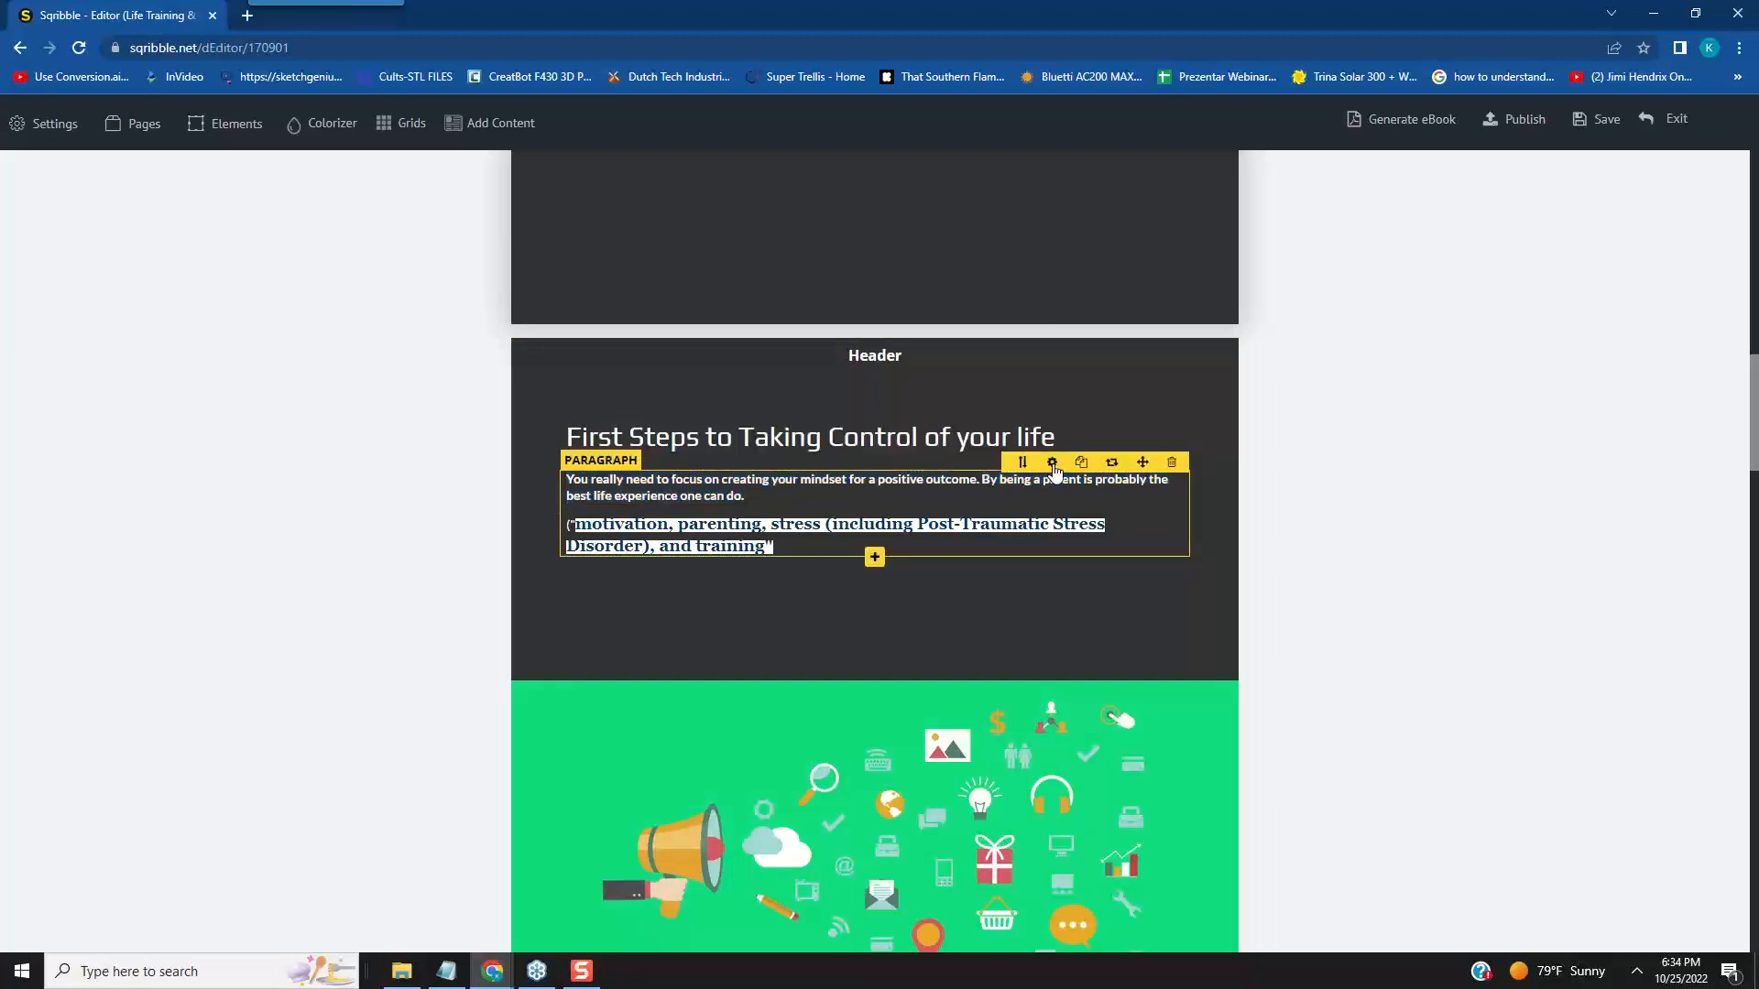
{"action": "left_click", "coordinate": [1052, 463]}
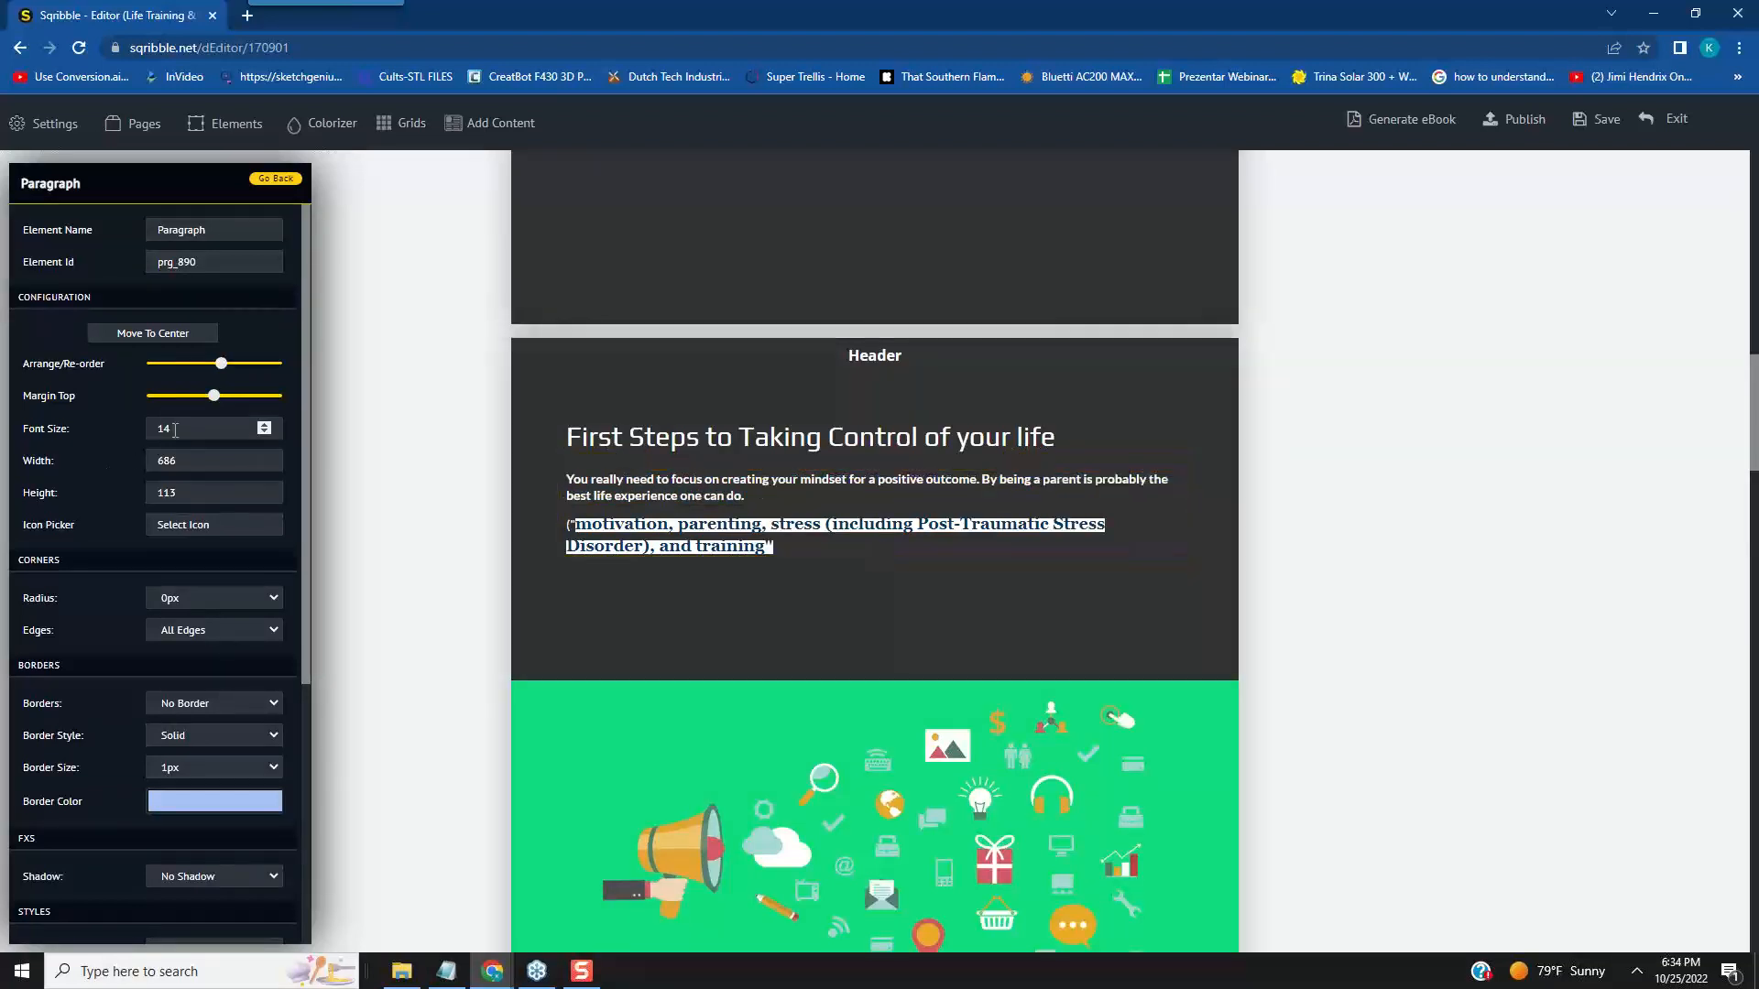
{"action": "left_click", "coordinate": [266, 425]}
{"action": "left_click", "coordinate": [266, 426]}
{"action": "left_click", "coordinate": [265, 426]}
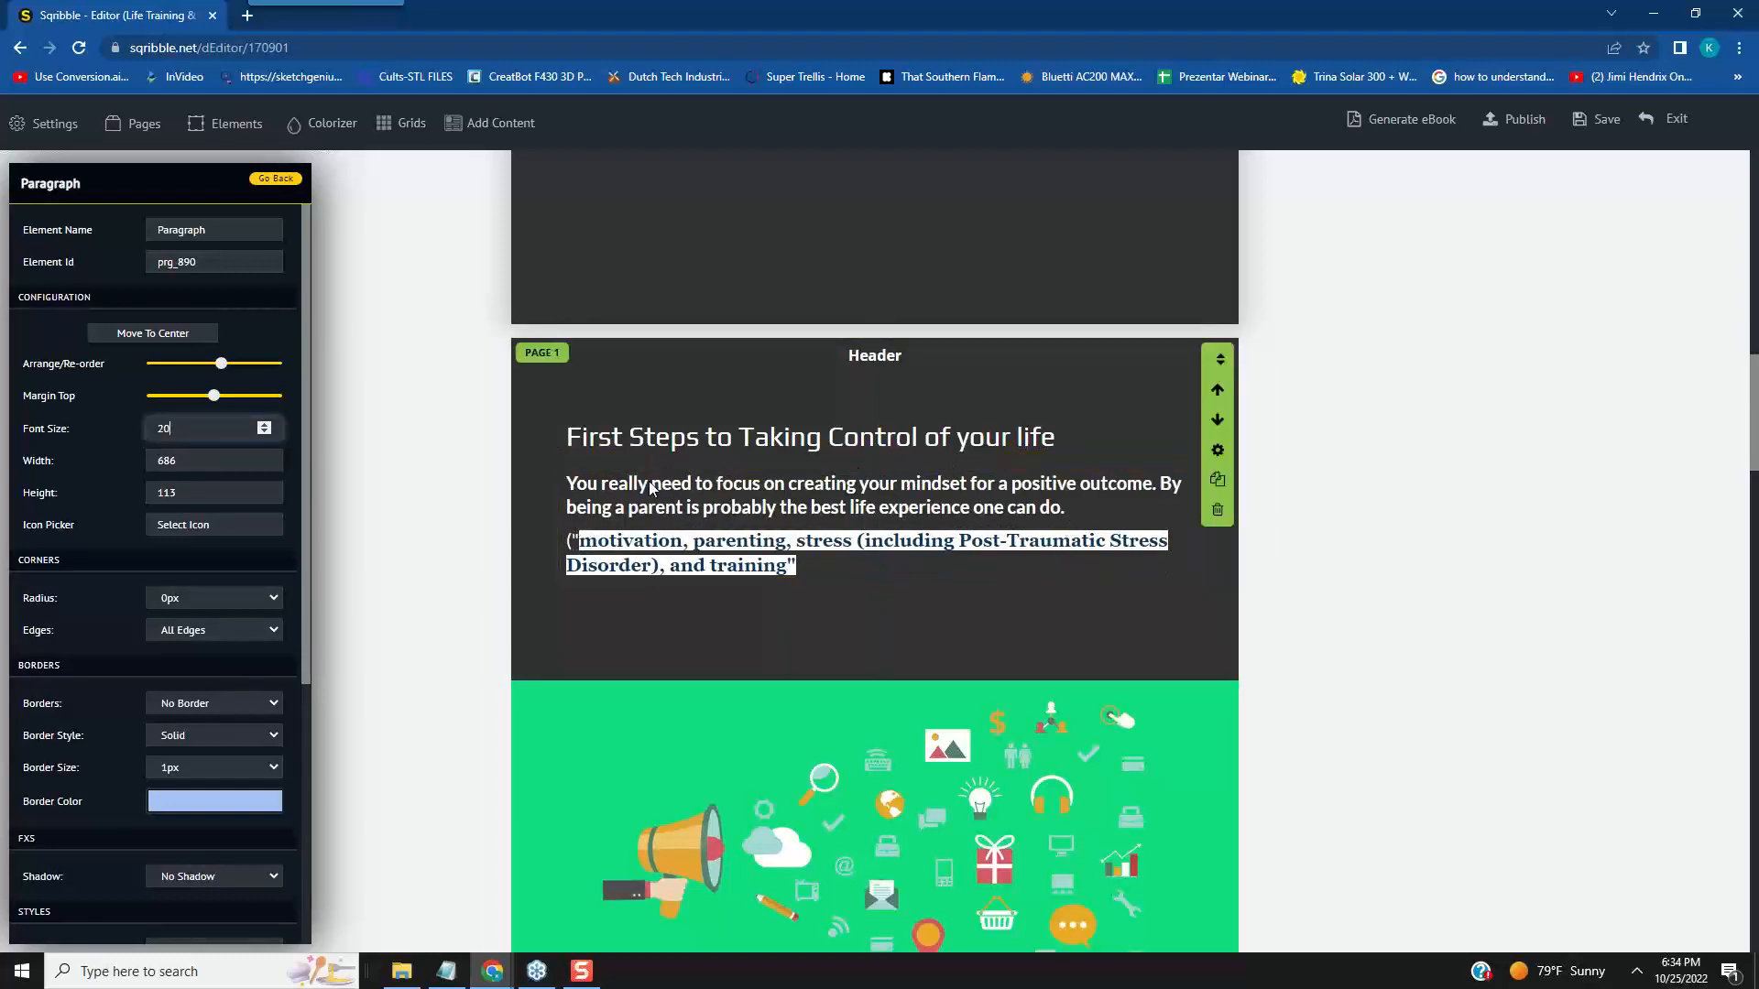
- Duplicate the paragraph and rearrange page 1 with the headline just under the header and both paragraphs stacked closely beneath it
{"action": "left_click", "coordinate": [804, 564]}
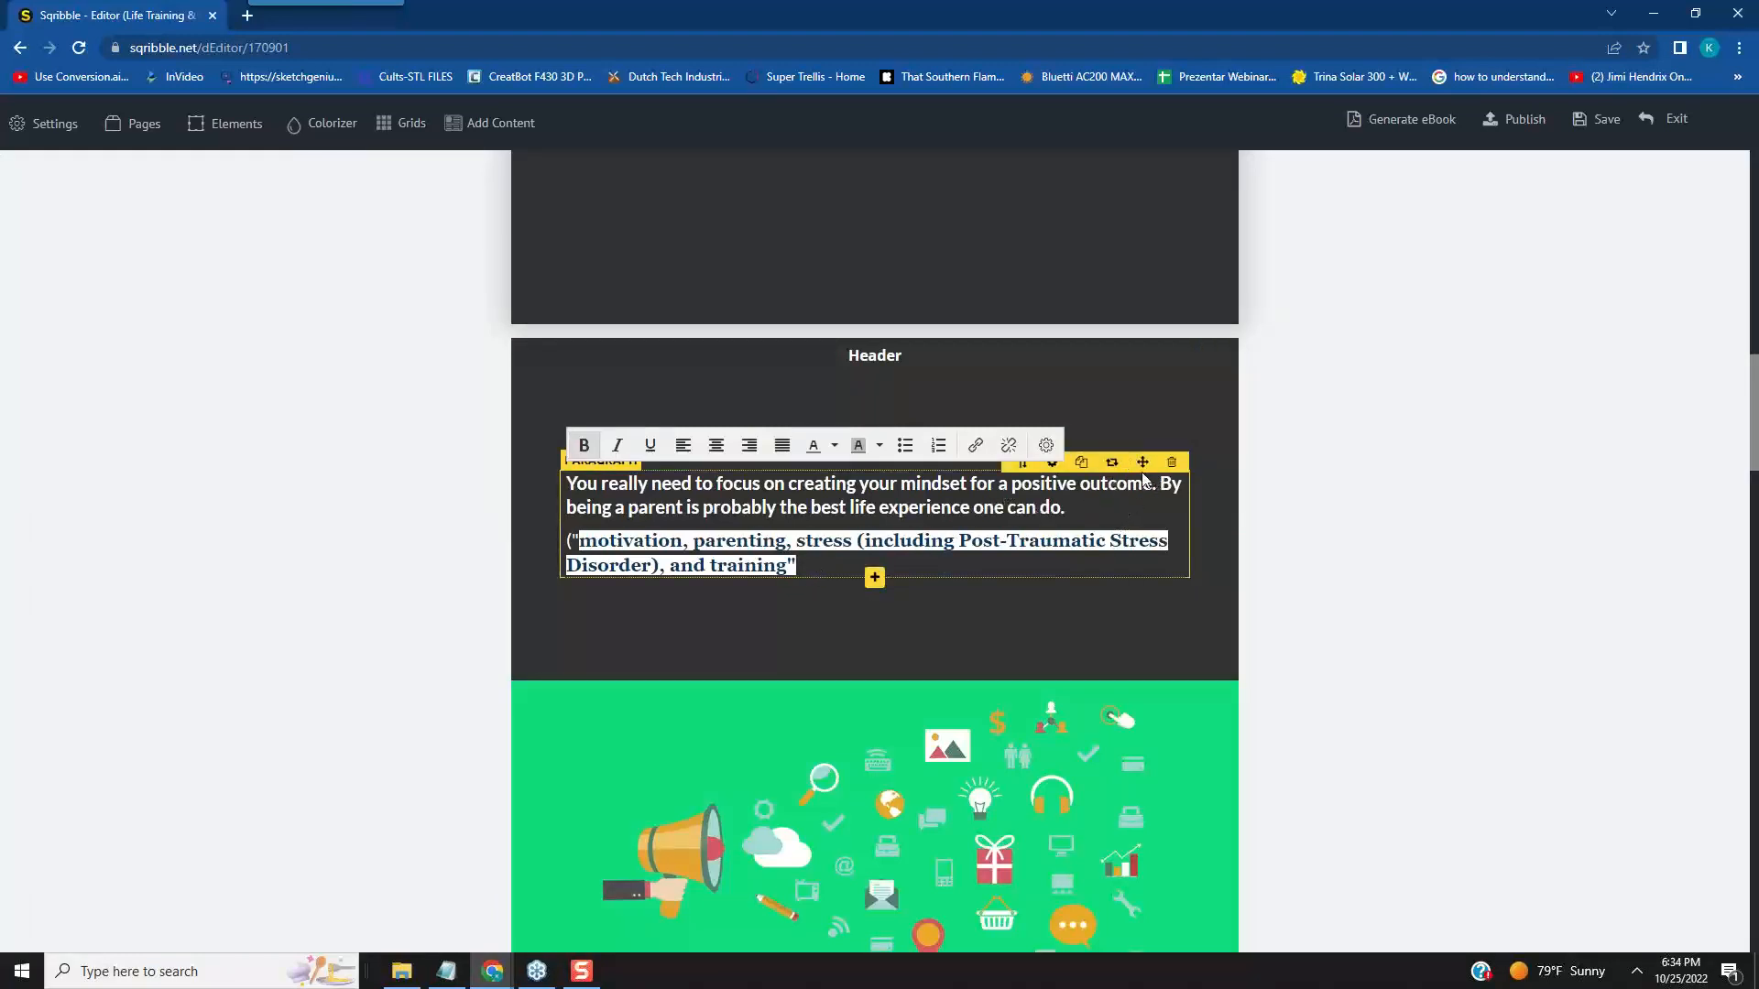
{"action": "left_click", "coordinate": [1081, 462]}
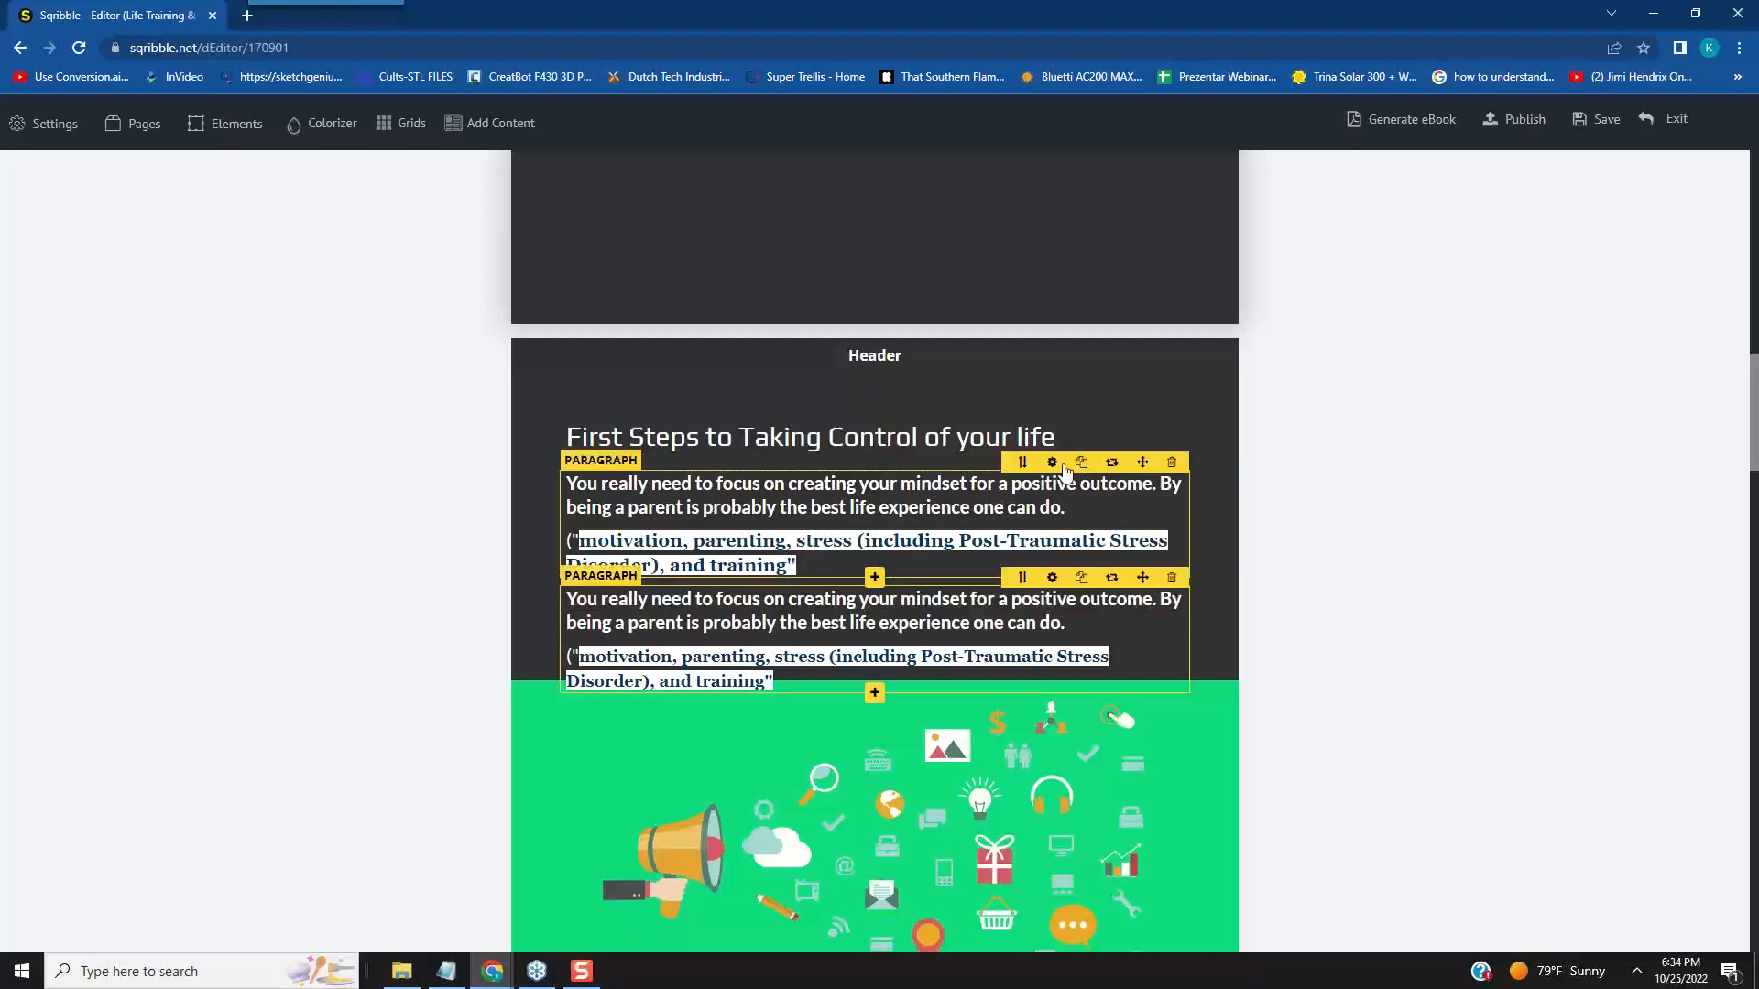
{"action": "left_click_drag", "start_coordinate": [1142, 461], "coordinate": [969, 443]}
{"action": "left_click", "coordinate": [915, 437]}
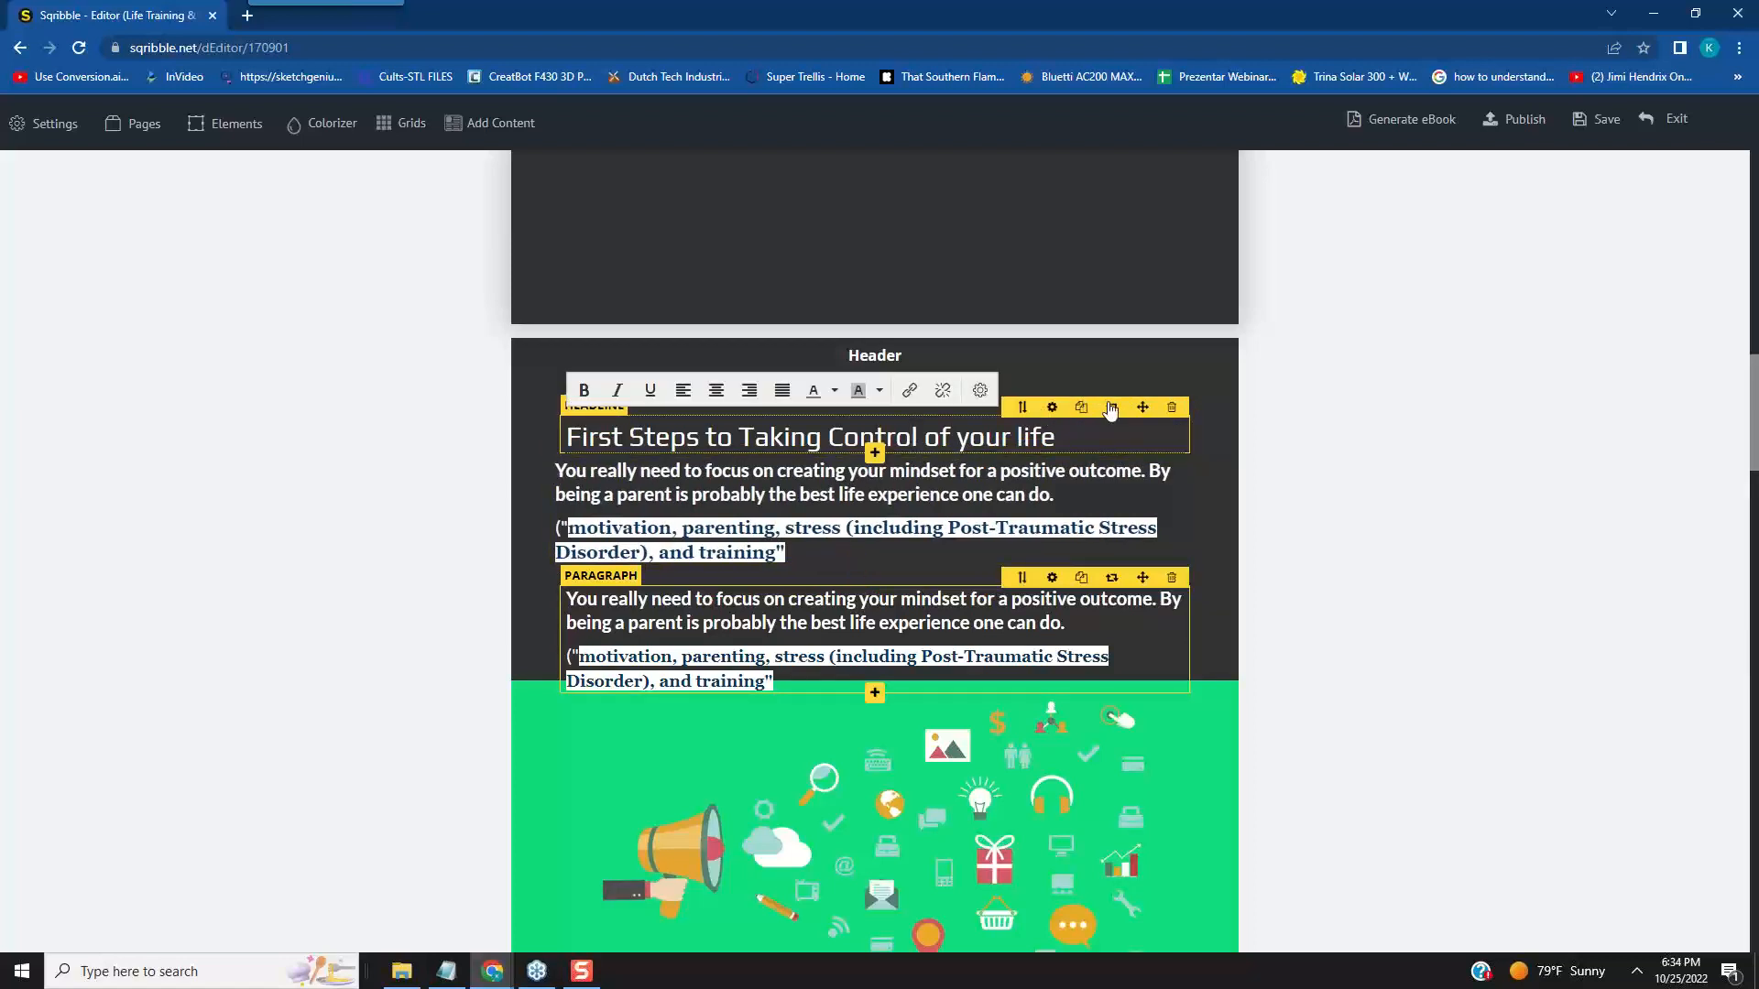
{"action": "left_click_drag", "start_coordinate": [1142, 407], "coordinate": [1135, 360]}
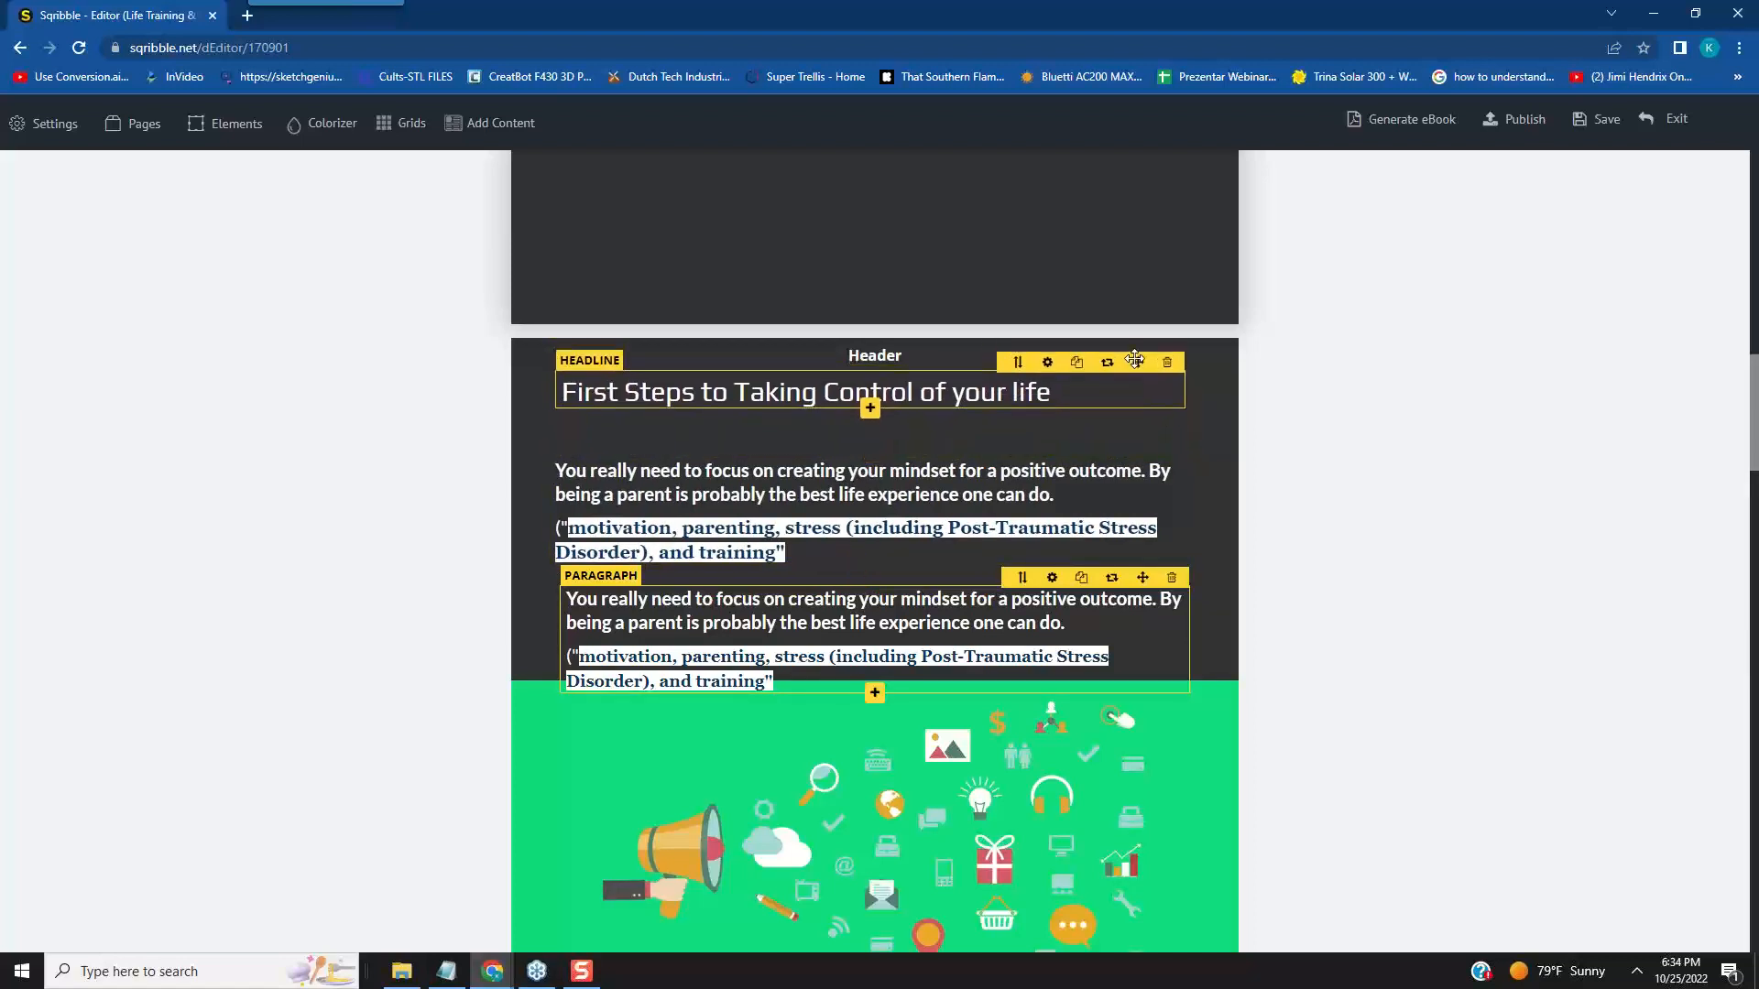
{"action": "left_click_drag", "start_coordinate": [1136, 446], "coordinate": [1178, 368]}
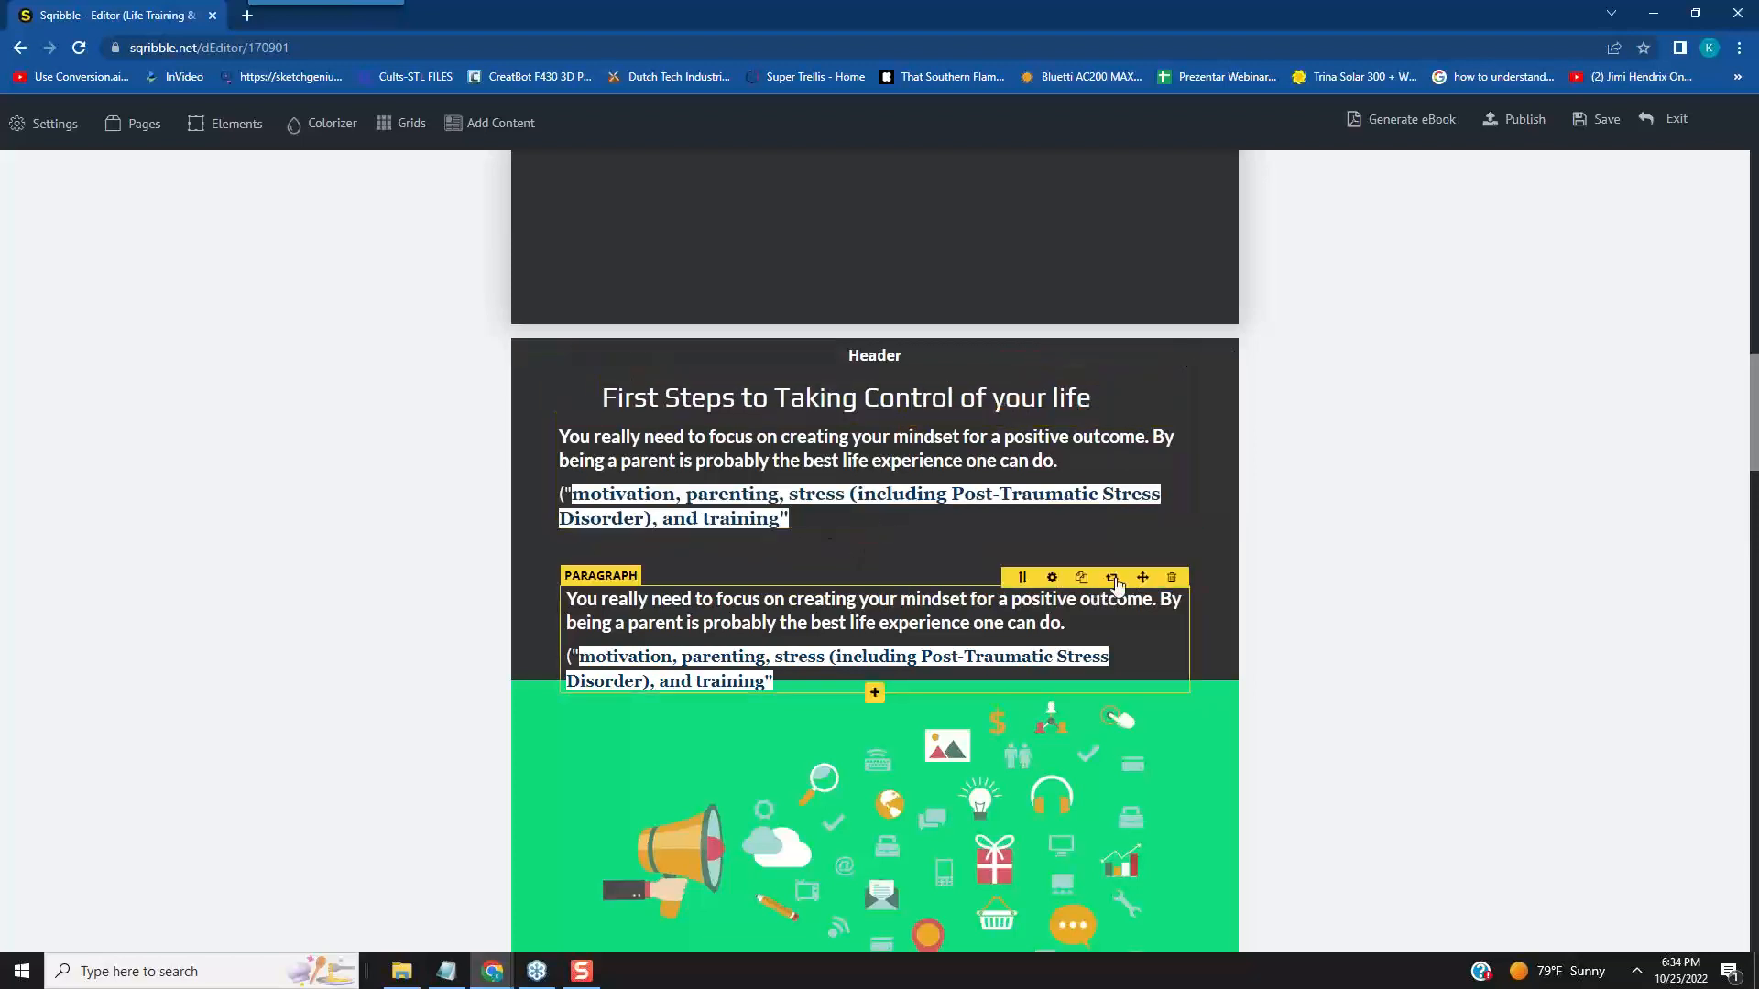
{"action": "left_click_drag", "start_coordinate": [1141, 577], "coordinate": [1135, 541]}
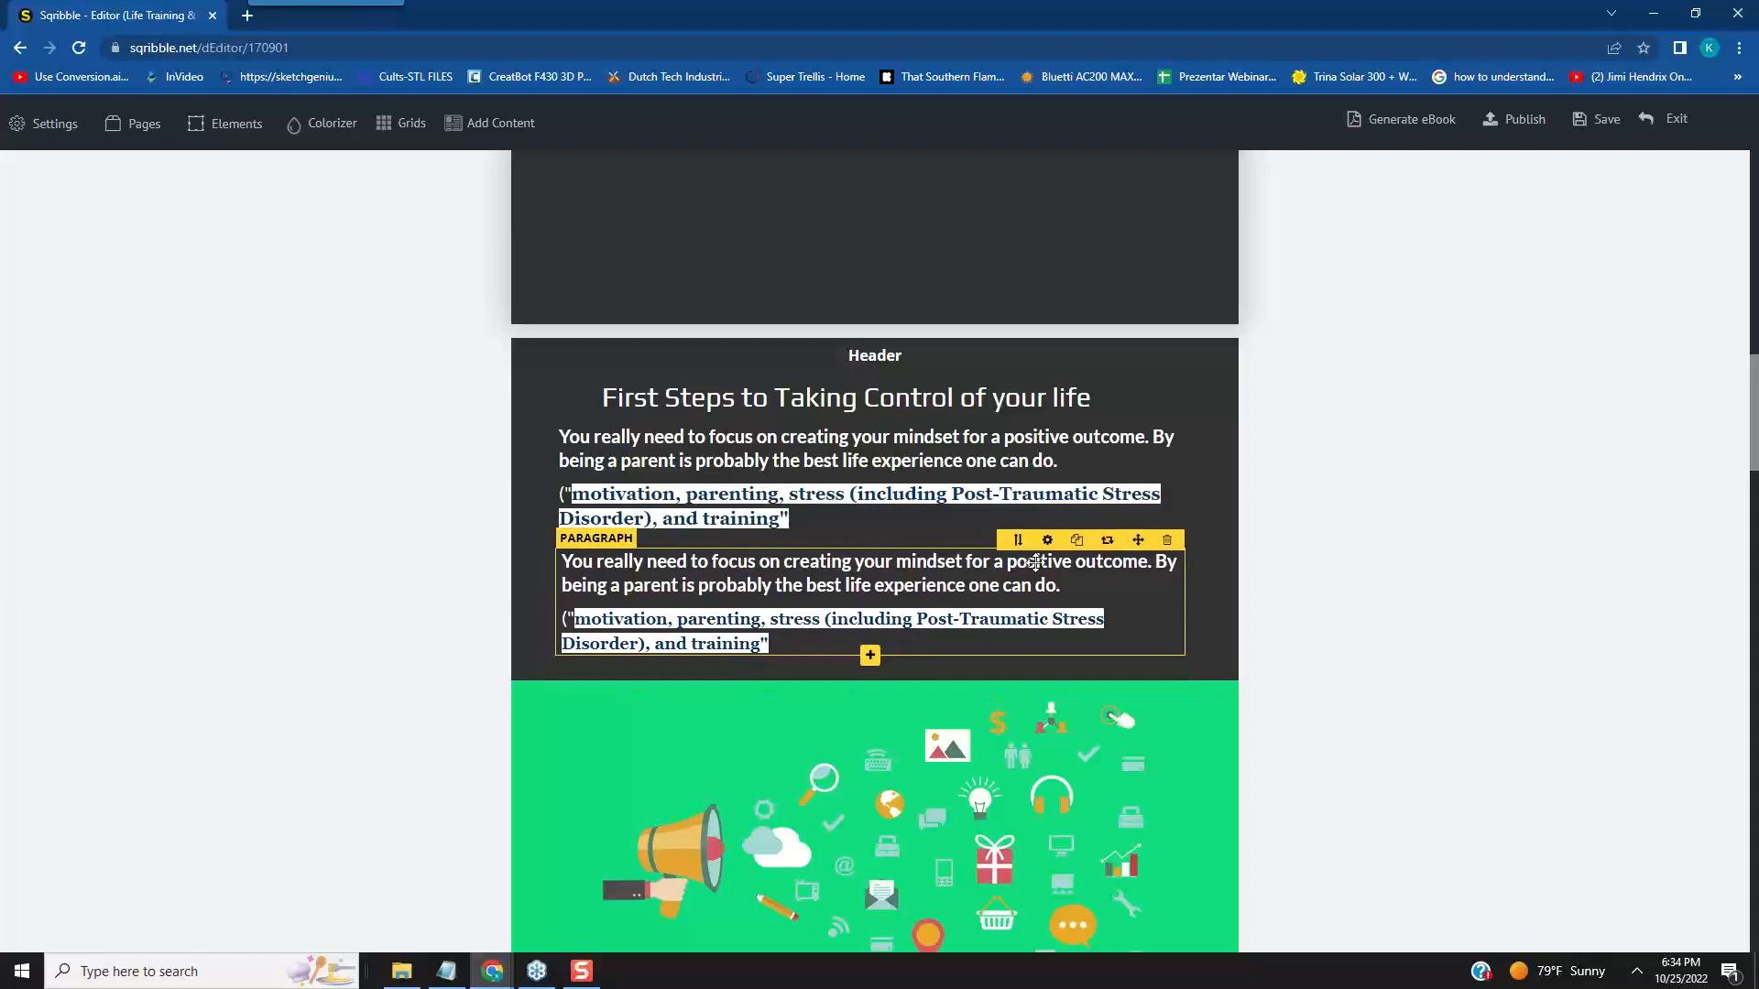
- Delete the copied text from the lower paragraph, back to its first letter
{"action": "left_click", "coordinate": [797, 646]}
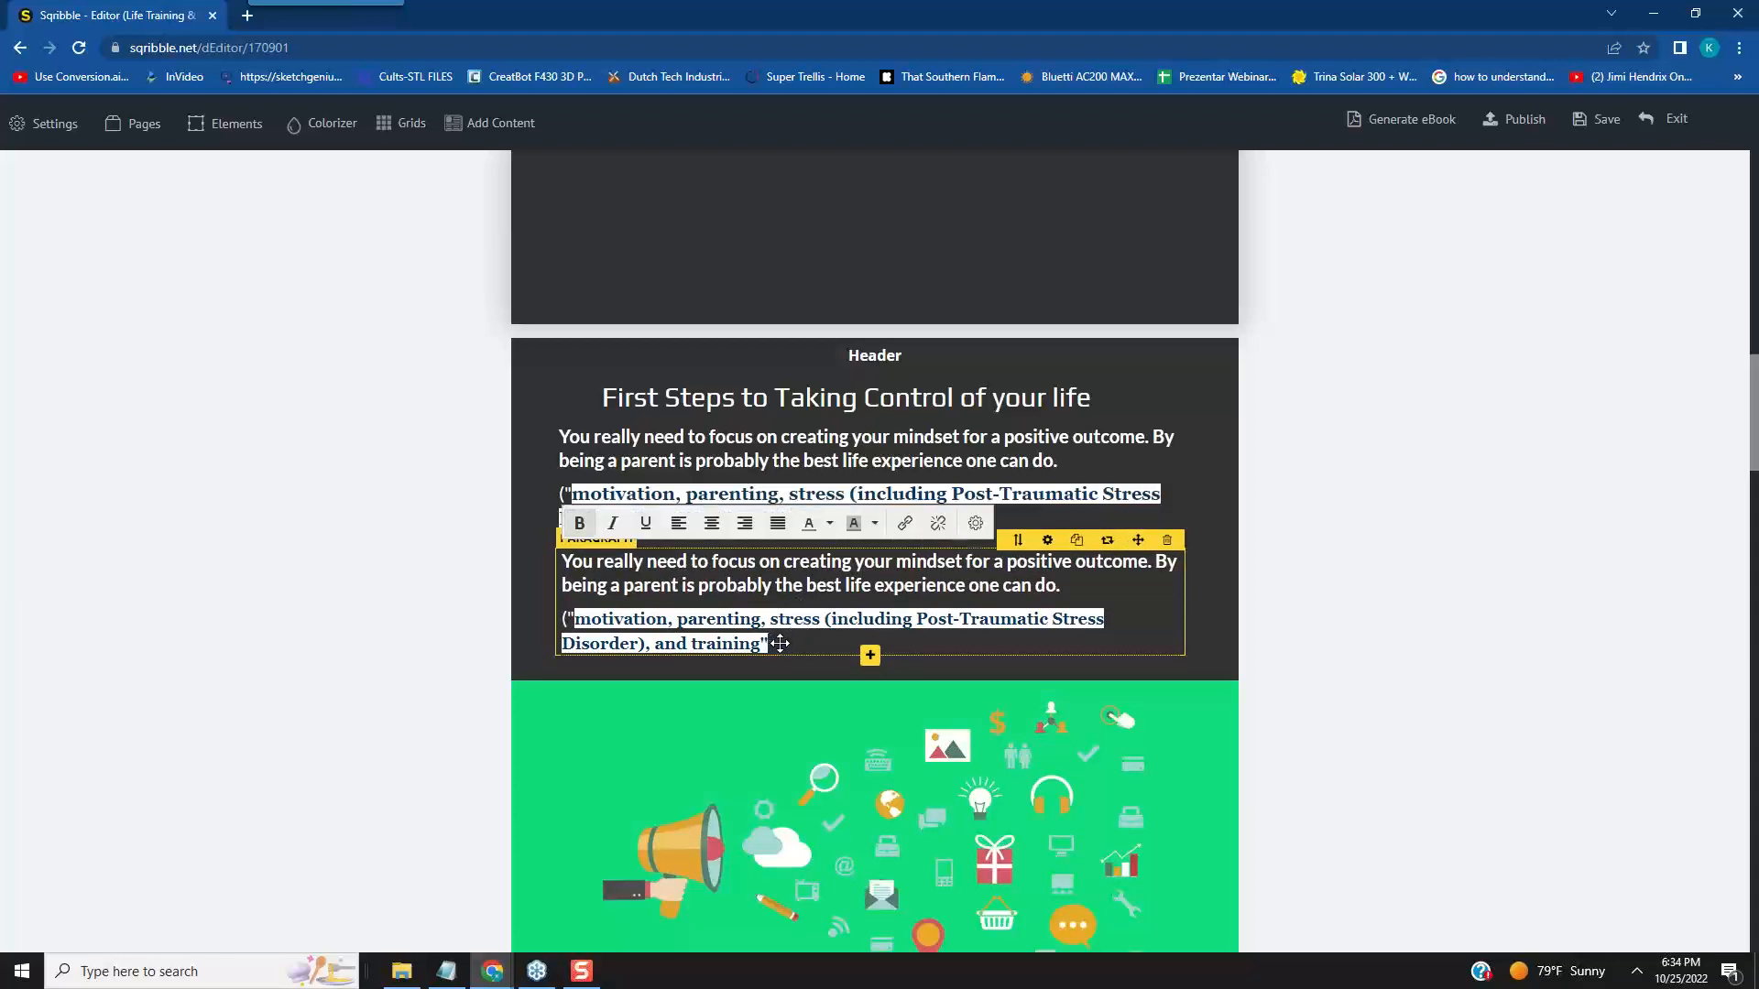
{"action": "key", "text": "BackSpace"}
{"action": "key", "text": "BackSpace"}
{"action": "key", "text": "BackSpace"}
{"action": "key", "text": "BackSpace"}
{"action": "key", "text": "BackSpace"}
{"action": "key", "text": "BackSpace"}
{"action": "key", "text": "BackSpace"}
{"action": "key", "text": "BackSpace"}
{"action": "key", "text": "BackSpace"}
{"action": "key", "text": "BackSpace"}
{"action": "key", "text": "BackSpace"}
{"action": "key", "text": "BackSpace"}
{"action": "key", "text": "BackSpace"}
{"action": "key", "text": "BackSpace"}
{"action": "key", "text": "BackSpace"}
{"action": "key", "text": "BackSpace"}
{"action": "key", "text": "BackSpace"}
{"action": "key", "text": "BackSpace"}
{"action": "key", "text": "BackSpace"}
{"action": "key", "text": "BackSpace"}
{"action": "key", "text": "BackSpace"}
{"action": "key", "text": "BackSpace"}
{"action": "key", "text": "BackSpace"}
{"action": "key", "text": "BackSpace"}
{"action": "key", "text": "BackSpace"}
{"action": "key", "text": "BackSpace"}
{"action": "key", "text": "BackSpace"}
{"action": "key", "text": "BackSpace"}
{"action": "key", "text": "BackSpace"}
{"action": "key", "text": "BackSpace"}
{"action": "key", "text": "BackSpace"}
{"action": "key", "text": "BackSpace"}
{"action": "key", "text": "BackSpace"}
{"action": "key", "text": "BackSpace"}
{"action": "key", "text": "BackSpace"}
{"action": "key", "text": "BackSpace"}
{"action": "key", "text": "BackSpace"}
{"action": "key", "text": "BackSpace"}
{"action": "key", "text": "BackSpace"}
{"action": "key", "text": "BackSpace"}
{"action": "key", "text": "BackSpace"}
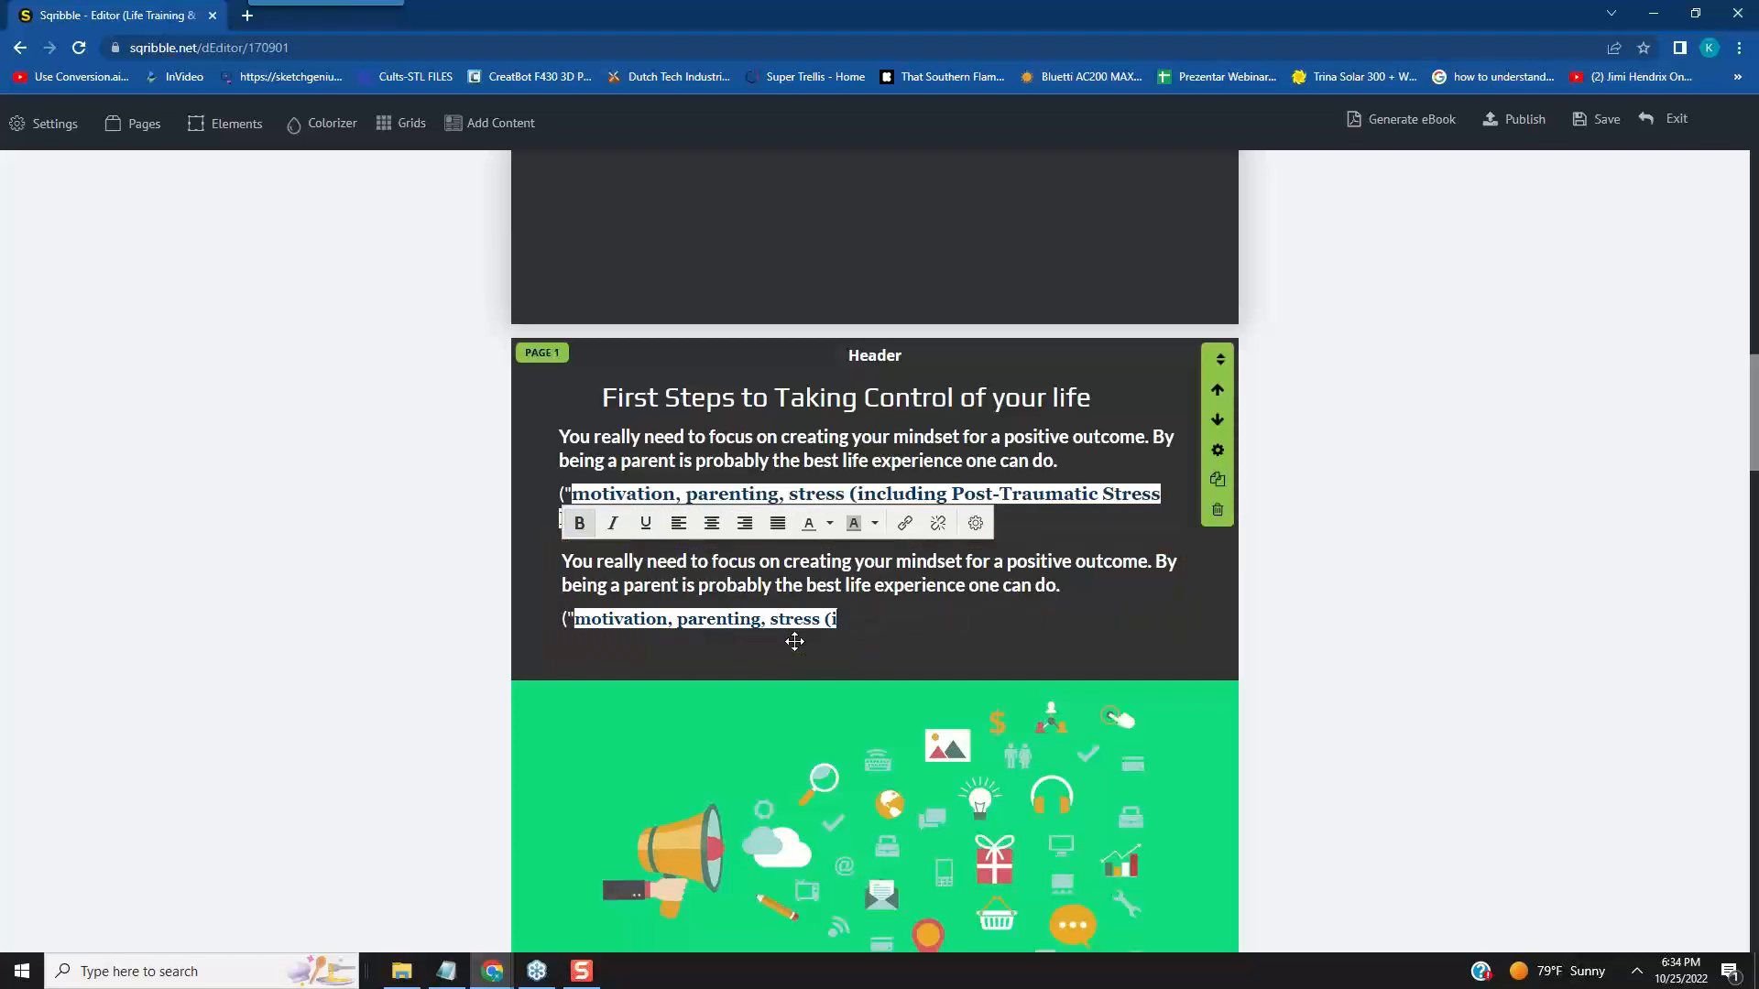
{"action": "key", "text": "BackSpace"}
{"action": "key", "text": "BackSpace"}
{"action": "key", "text": "BackSpace"}
{"action": "key", "text": "BackSpace"}
{"action": "key", "text": "BackSpace"}
{"action": "key", "text": "BackSpace"}
{"action": "key", "text": "BackSpace"}
{"action": "key", "text": "BackSpace"}
{"action": "key", "text": "BackSpace"}
{"action": "key", "text": "BackSpace"}
{"action": "key", "text": "BackSpace"}
{"action": "key", "text": "BackSpace"}
{"action": "key", "text": "BackSpace"}
{"action": "key", "text": "BackSpace"}
{"action": "key", "text": "BackSpace"}
{"action": "key", "text": "BackSpace"}
{"action": "key", "text": "BackSpace"}
{"action": "key", "text": "BackSpace"}
{"action": "key", "text": "BackSpace"}
{"action": "key", "text": "BackSpace"}
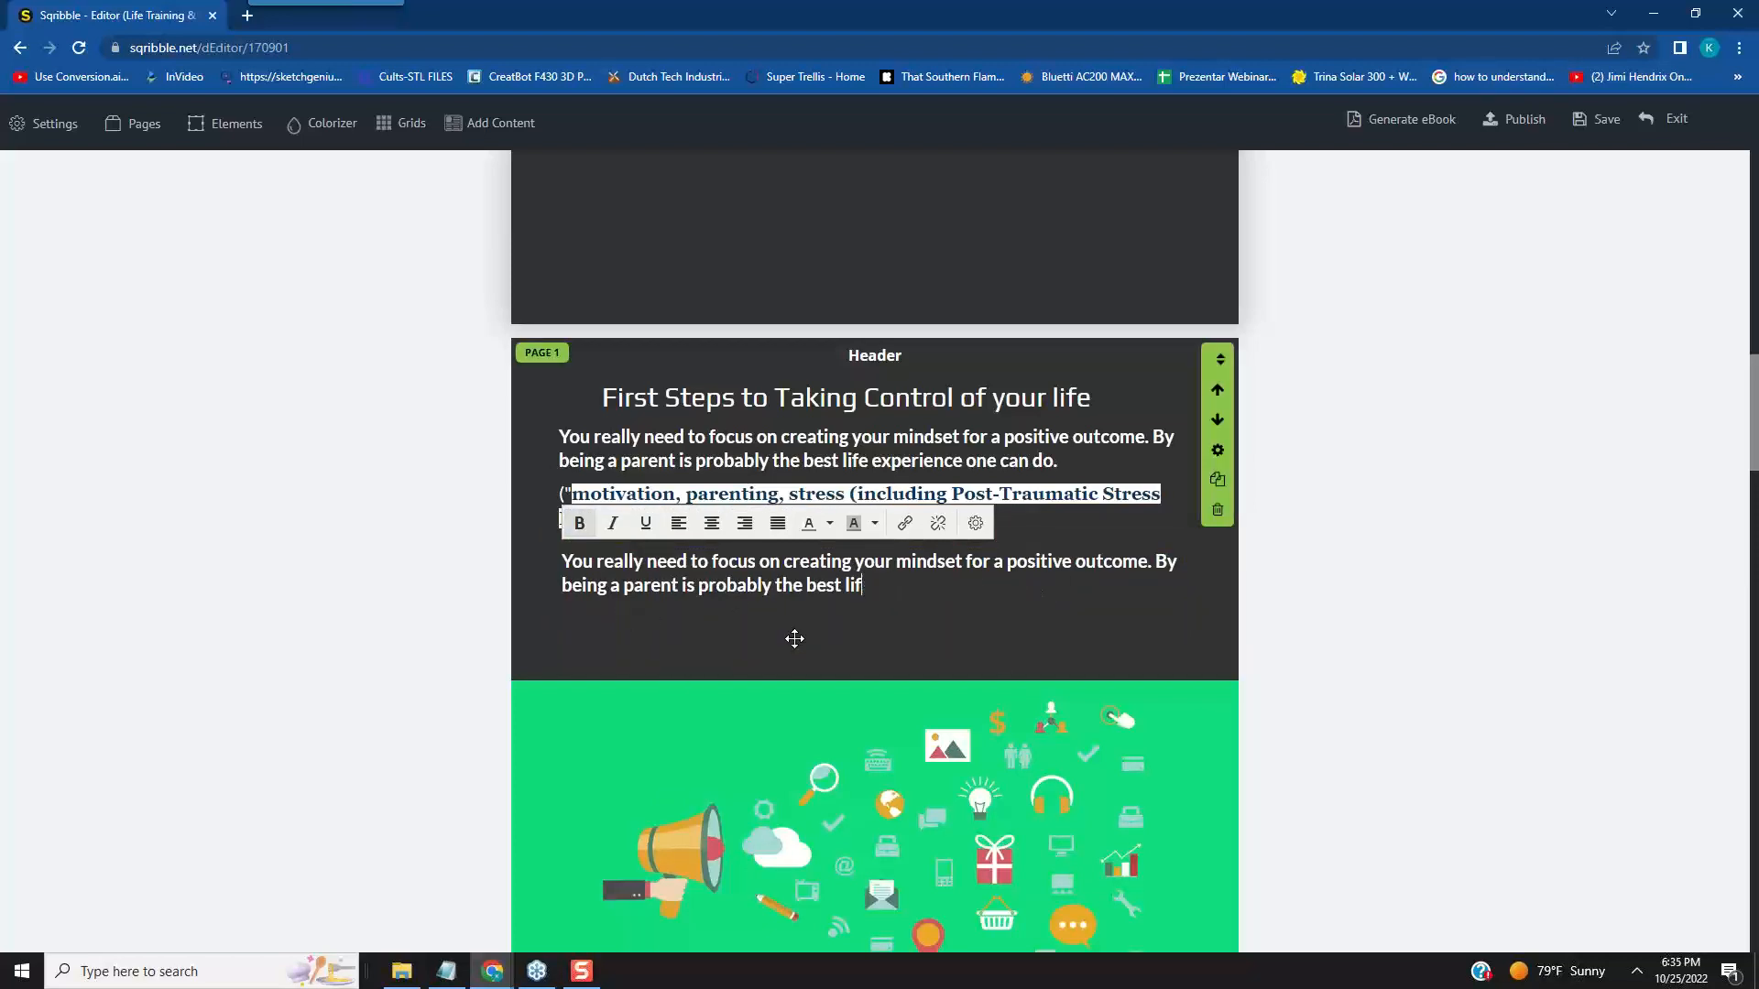
{"action": "key", "text": "BackSpace"}
{"action": "key", "text": "BackSpace"}
{"action": "key", "text": "BackSpace"}
{"action": "key", "text": "BackSpace"}
{"action": "key", "text": "BackSpace"}
{"action": "key", "text": "BackSpace"}
{"action": "key", "text": "BackSpace"}
{"action": "key", "text": "BackSpace"}
{"action": "key", "text": "BackSpace"}
{"action": "key", "text": "BackSpace"}
{"action": "key", "text": "BackSpace"}
{"action": "key", "text": "BackSpace"}
{"action": "key", "text": "BackSpace"}
{"action": "key", "text": "BackSpace"}
{"action": "key", "text": "BackSpace"}
{"action": "key", "text": "BackSpace"}
{"action": "key", "text": "BackSpace"}
{"action": "key", "text": "BackSpace"}
{"action": "key", "text": "BackSpace"}
{"action": "key", "text": "BackSpace"}
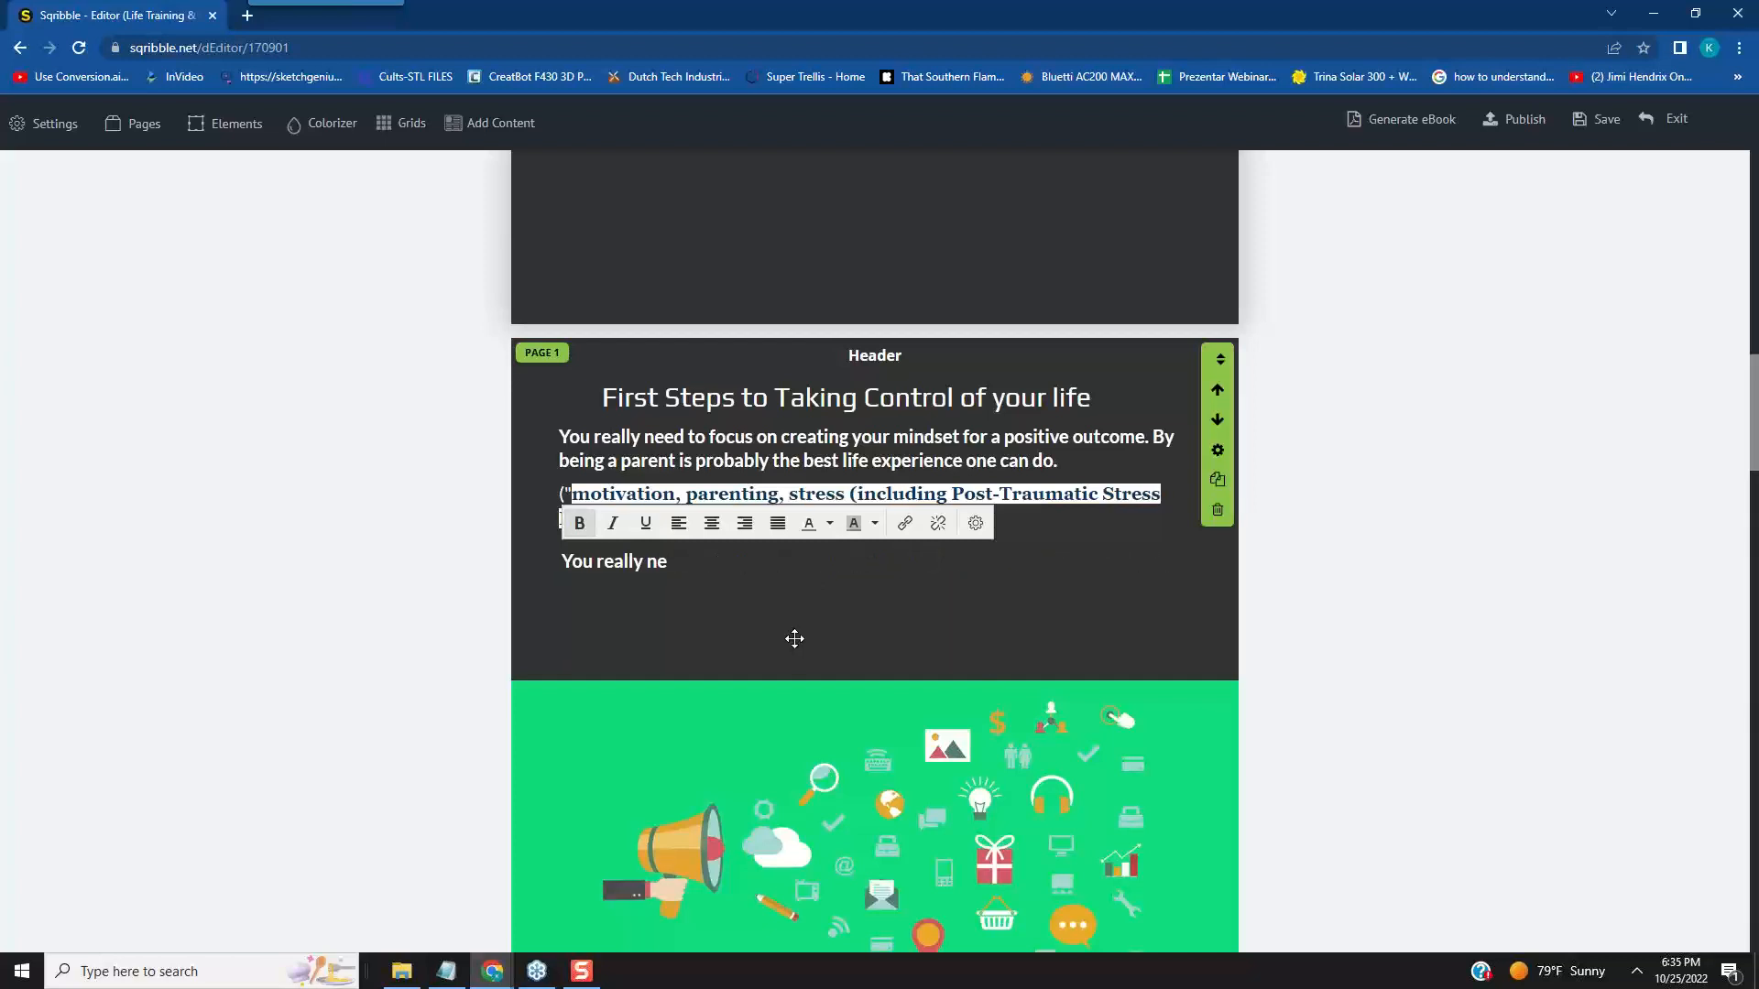
{"action": "key", "text": "BackSpace"}
{"action": "key", "text": "BackSpace"}
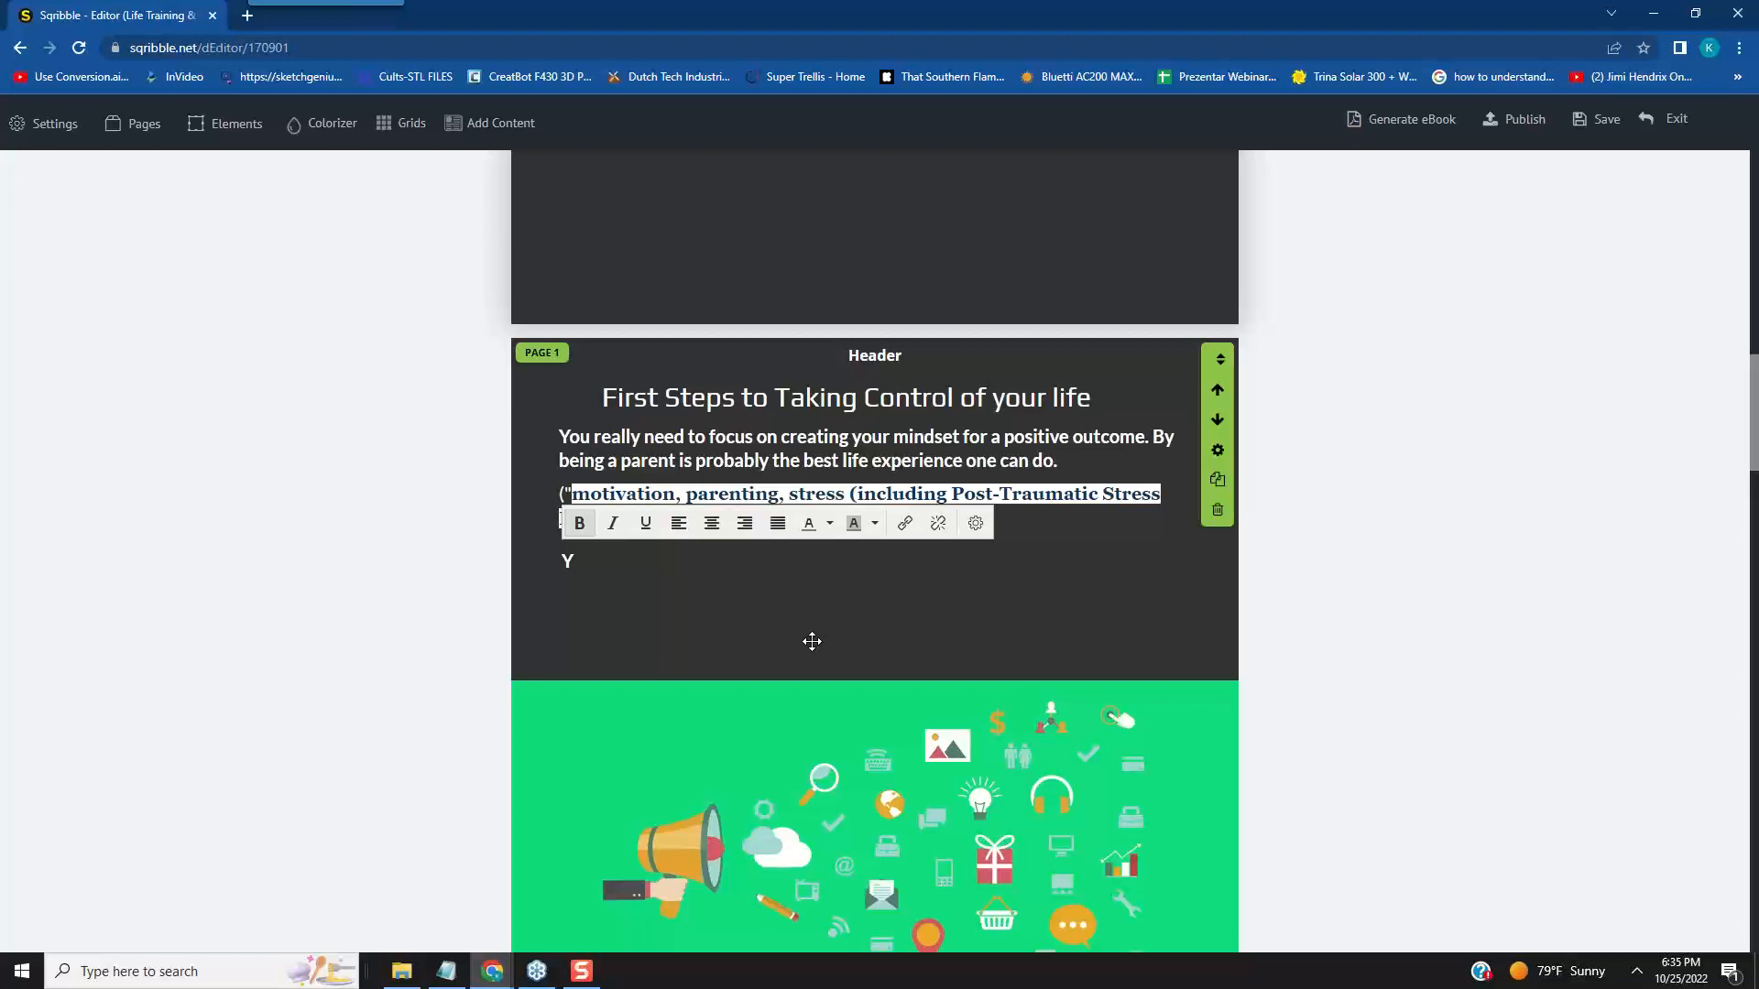
- Write "Motivation usually comes in" in the lower paragraph, removing the misspelled "streaaaks" and correcting "usuall"
{"action": "type", "text": "Motivation usua"}
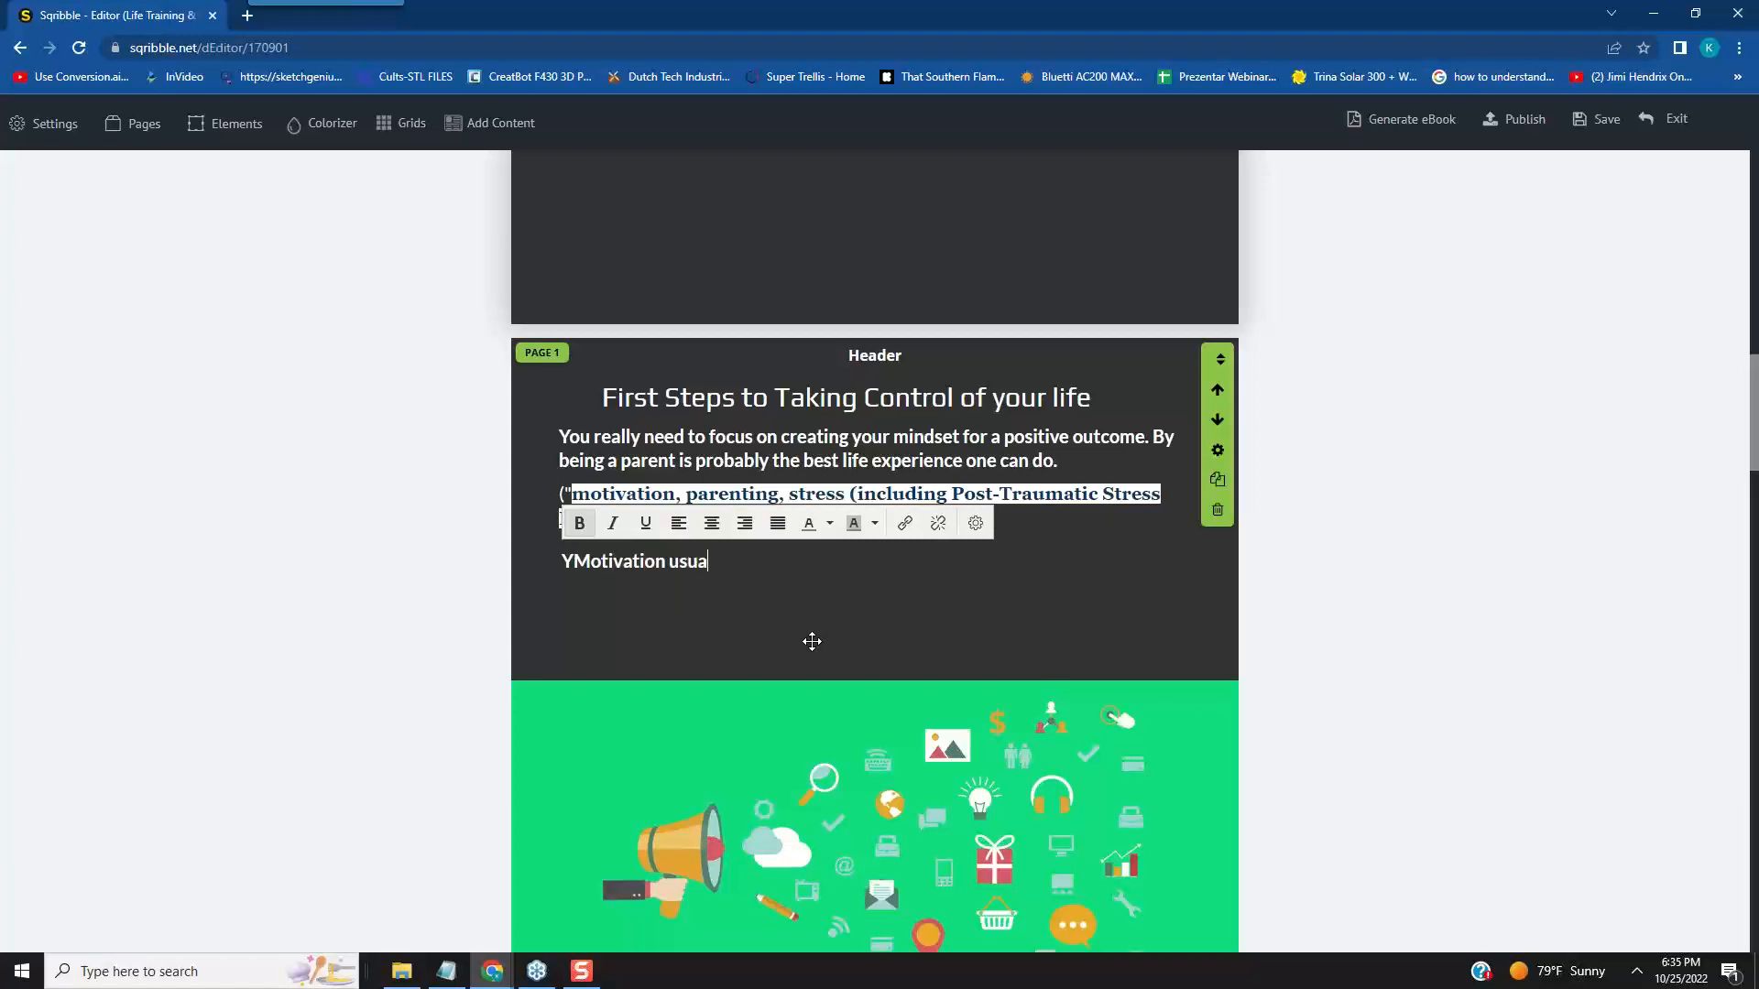
{"action": "type", "text": "ll comes in streaaaks"}
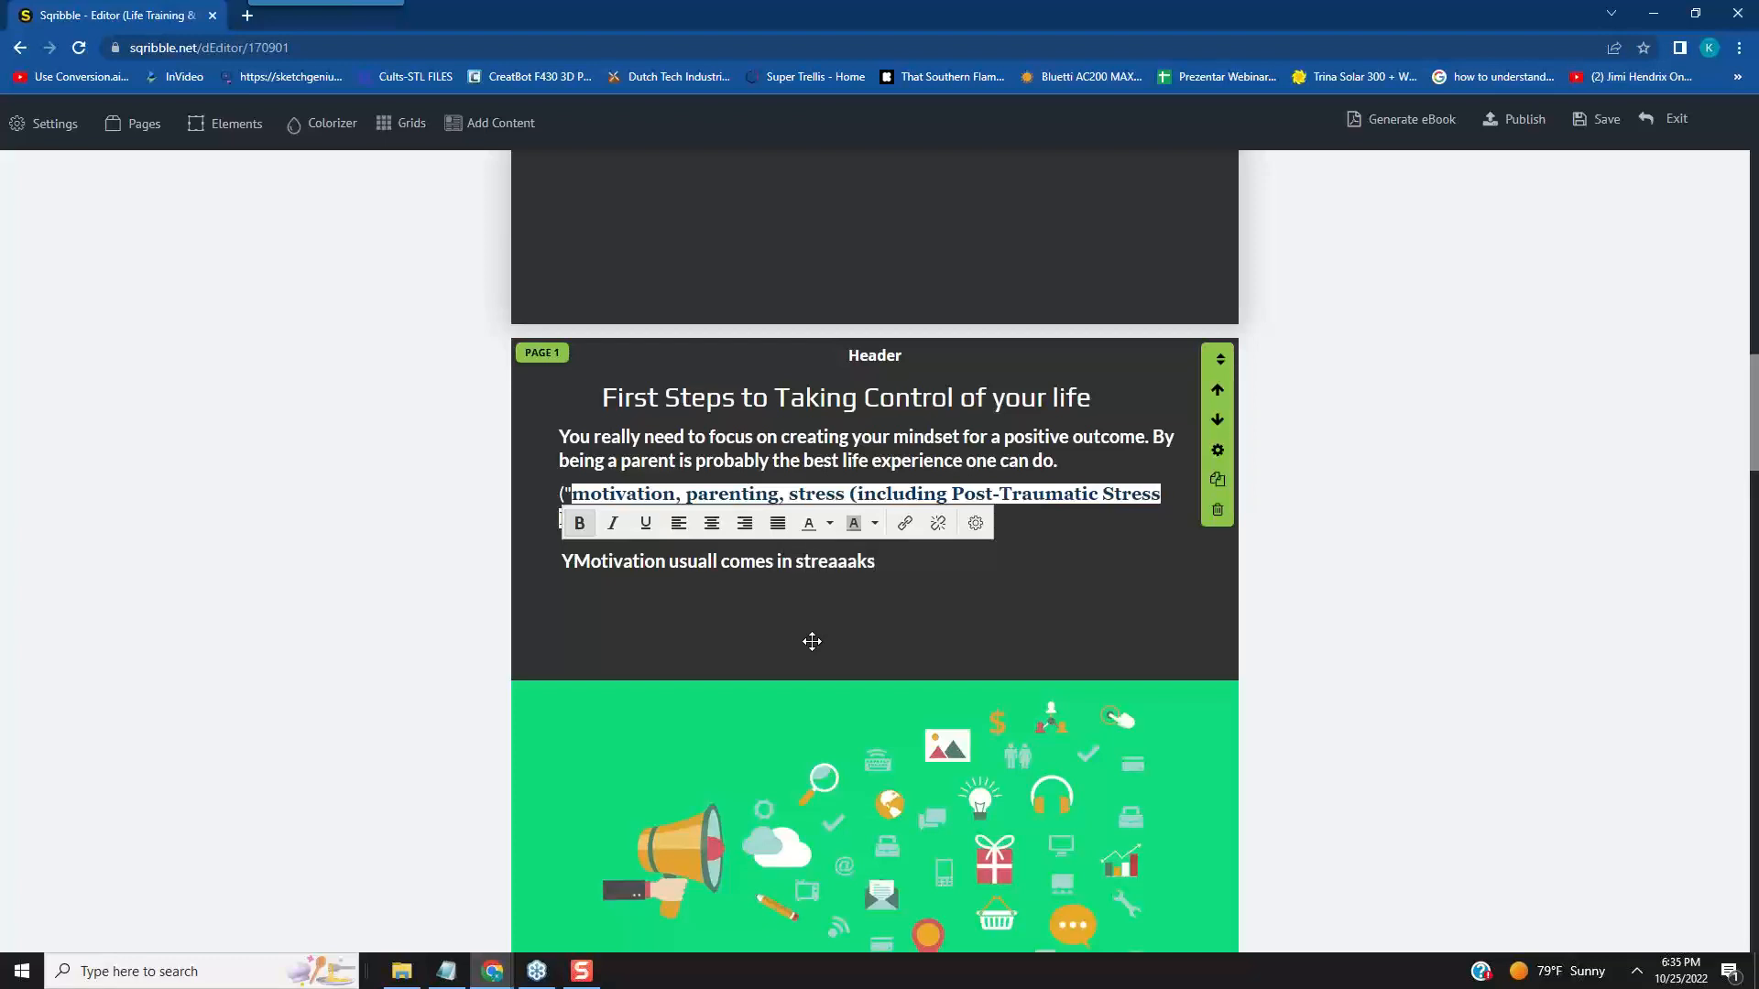
{"action": "key", "text": "BackSpace"}
{"action": "key", "text": "BackSpace"}
{"action": "key", "text": "BackSpace"}
{"action": "left_click", "coordinate": [717, 560]}
{"action": "type", "text": "y"}
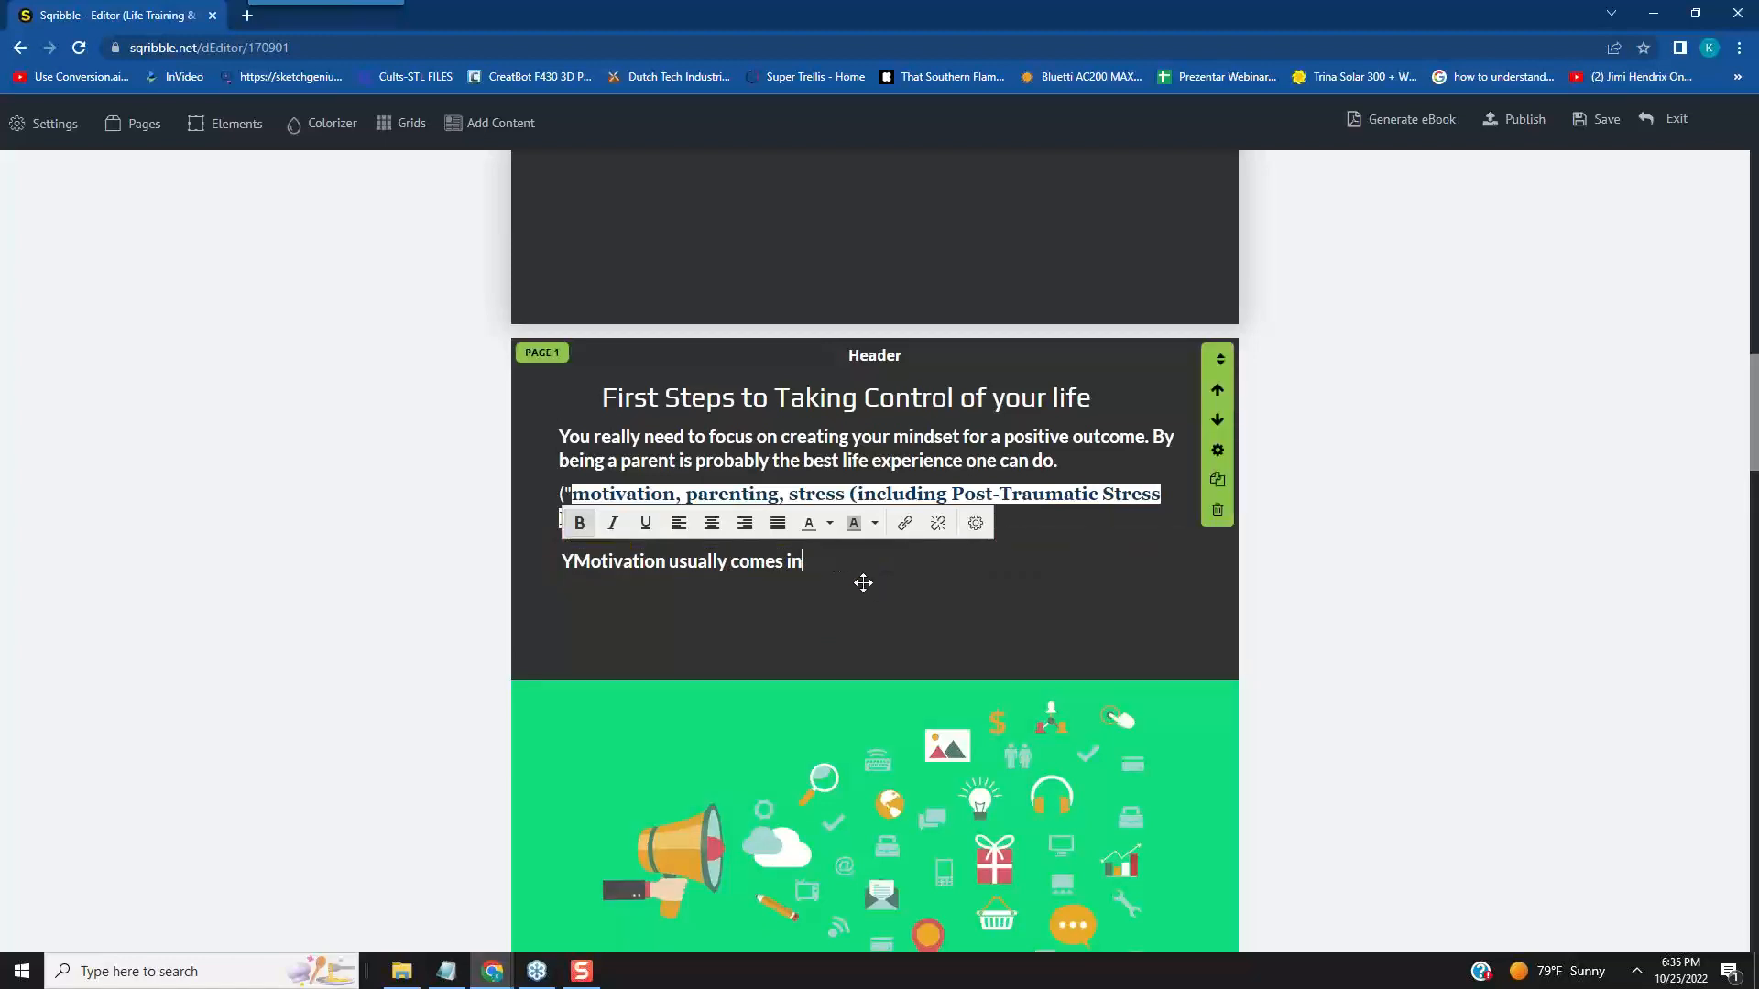
- Replace "in" with "when you least expect it." and remove the stray "Y" from the start of the lower paragraph
{"action": "key", "text": "BackSpace"}
{"action": "key", "text": "BackSpace"}
{"action": "type", "text": "when you least e"}
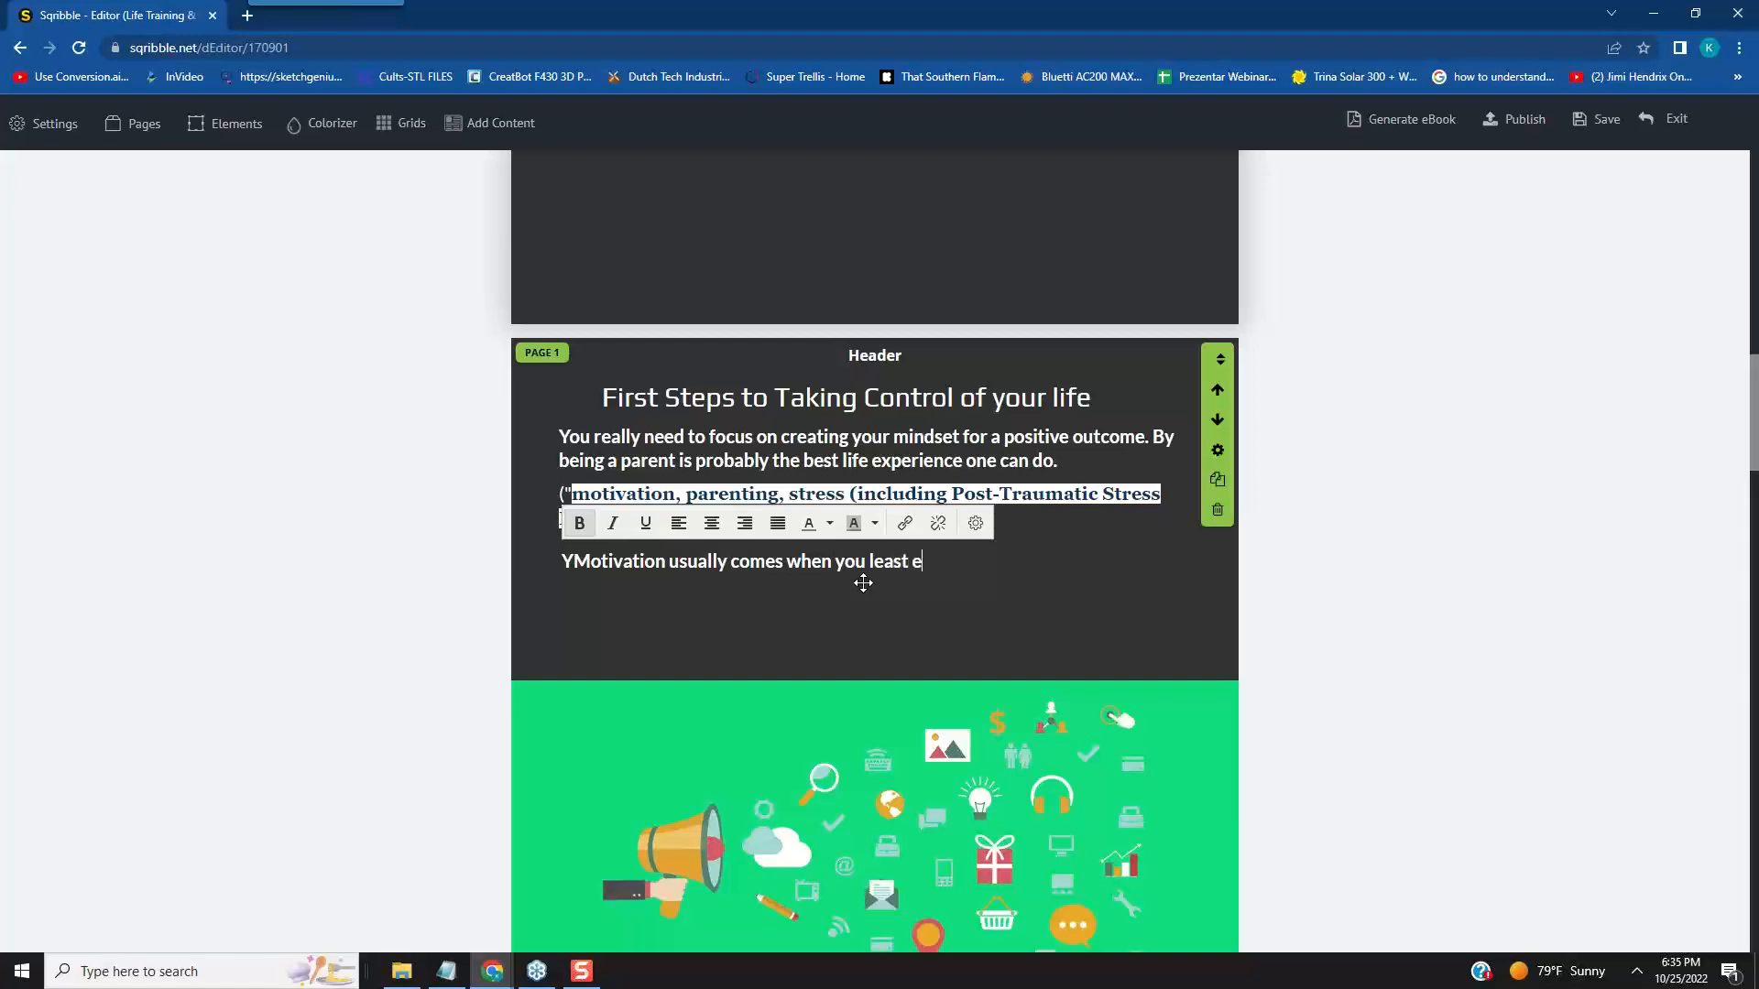
{"action": "type", "text": "xpect it"}
{"action": "key", "text": "BackSpace"}
{"action": "mouse_move", "coordinate": [827, 570]}
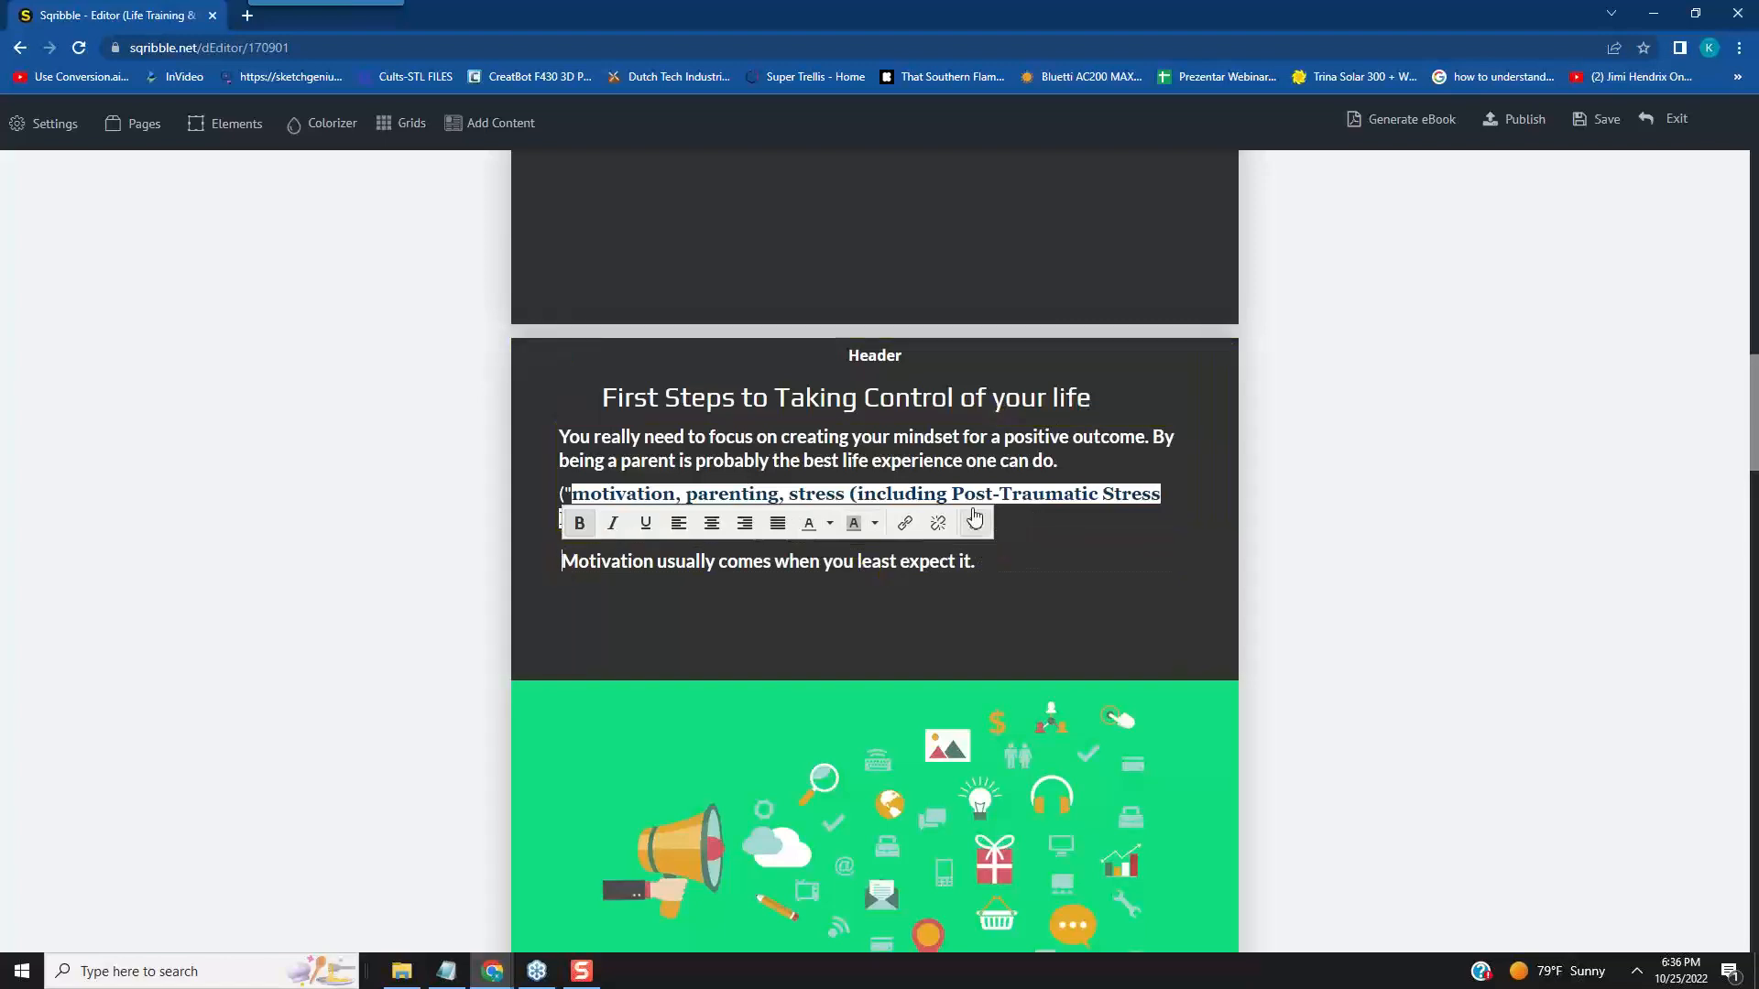
- Review the table of contents and continue the lower paragraph with "Having a great family unit is best for your projects."
{"action": "scroll", "coordinate": [1400, 580], "scroll_direction": "up", "scroll_amount": 2}
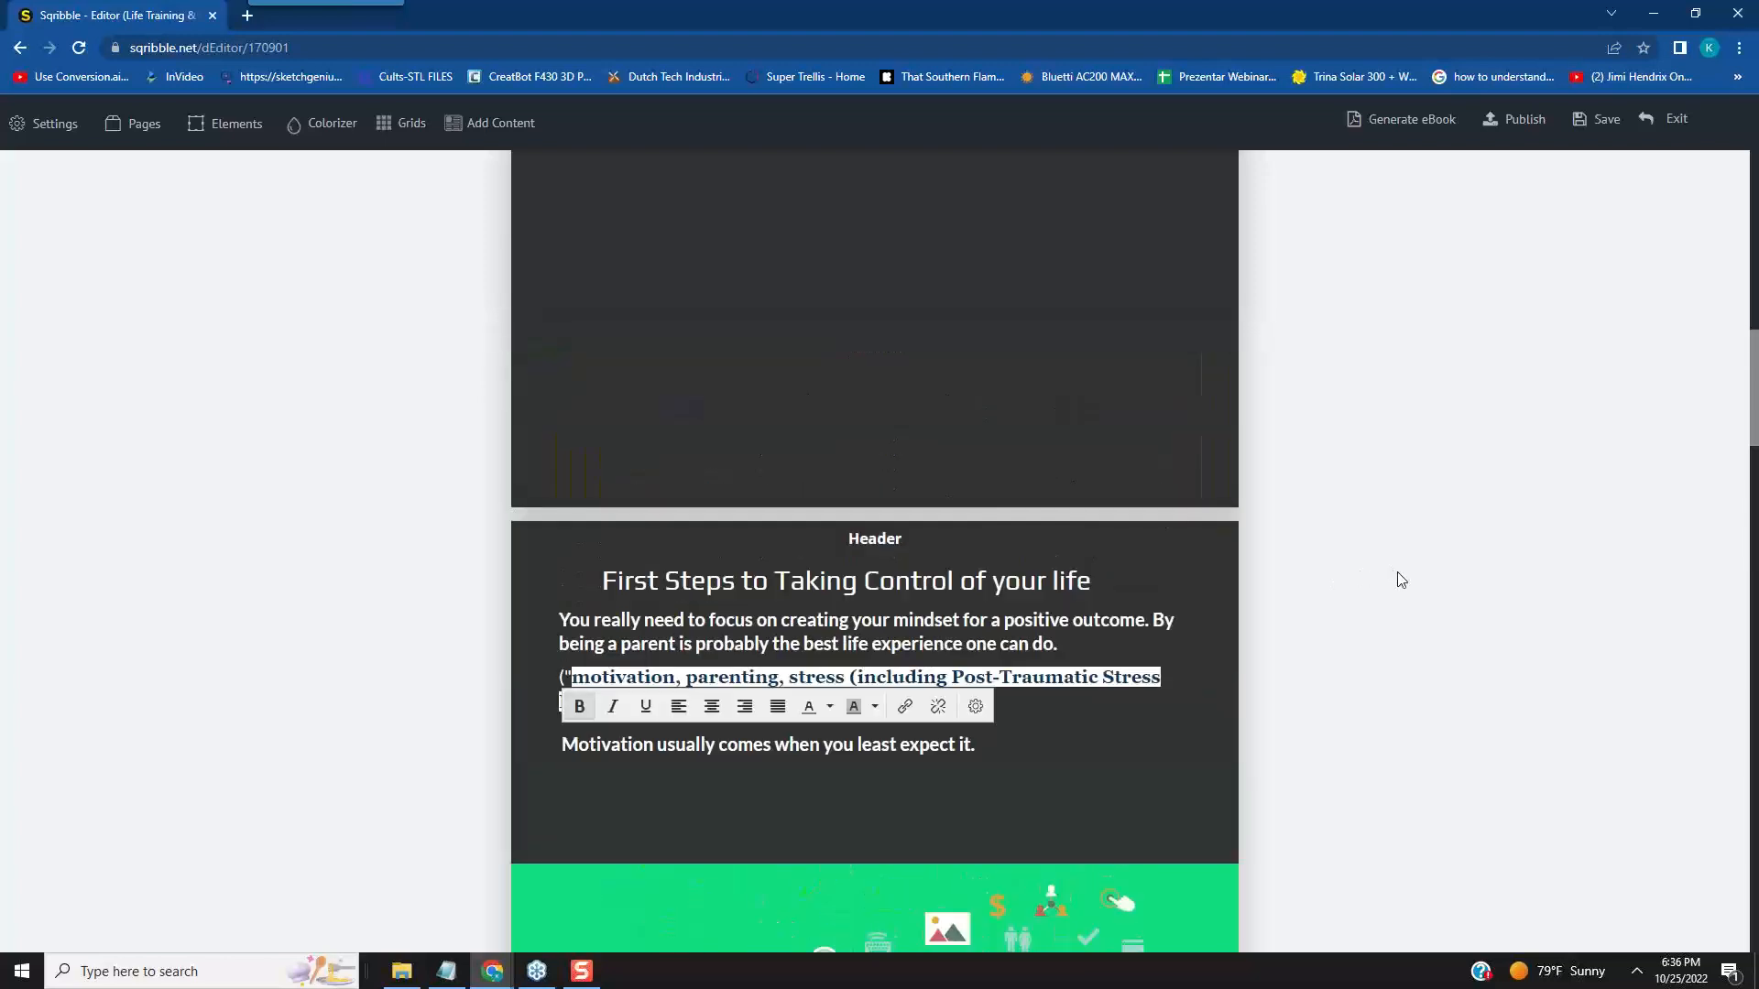
{"action": "scroll", "coordinate": [1400, 580], "scroll_direction": "up", "scroll_amount": 7}
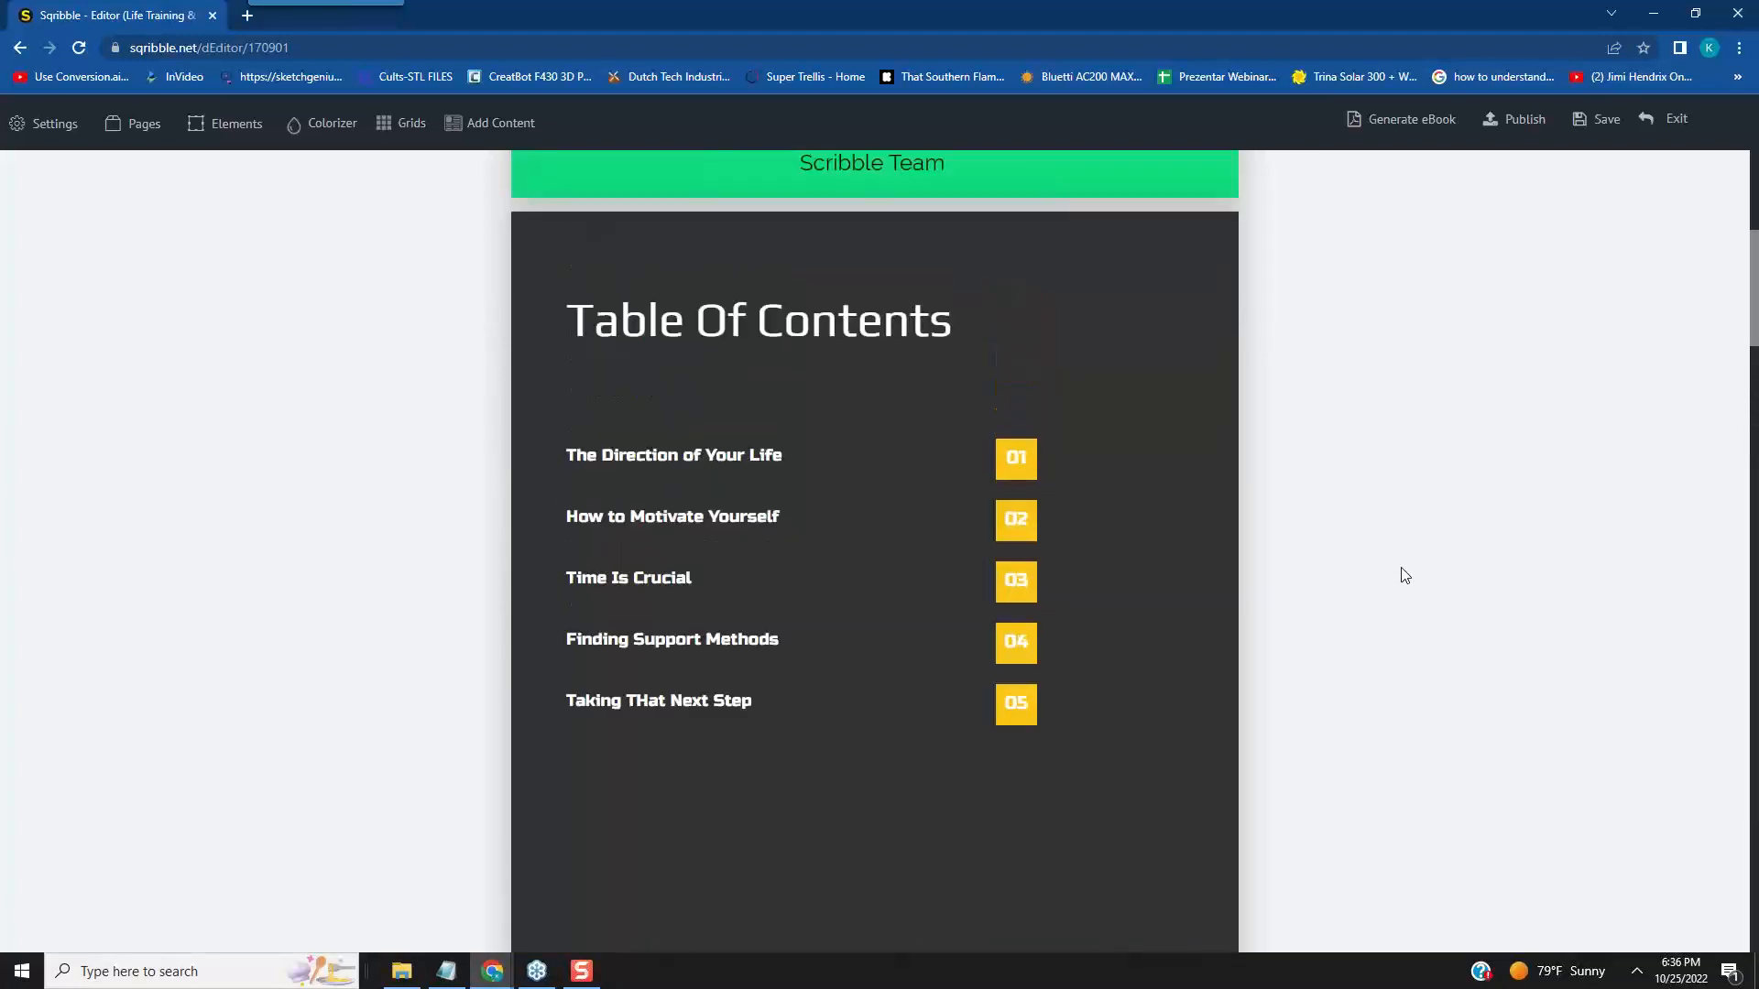
{"action": "scroll", "coordinate": [1273, 505], "scroll_direction": "down", "scroll_amount": 7}
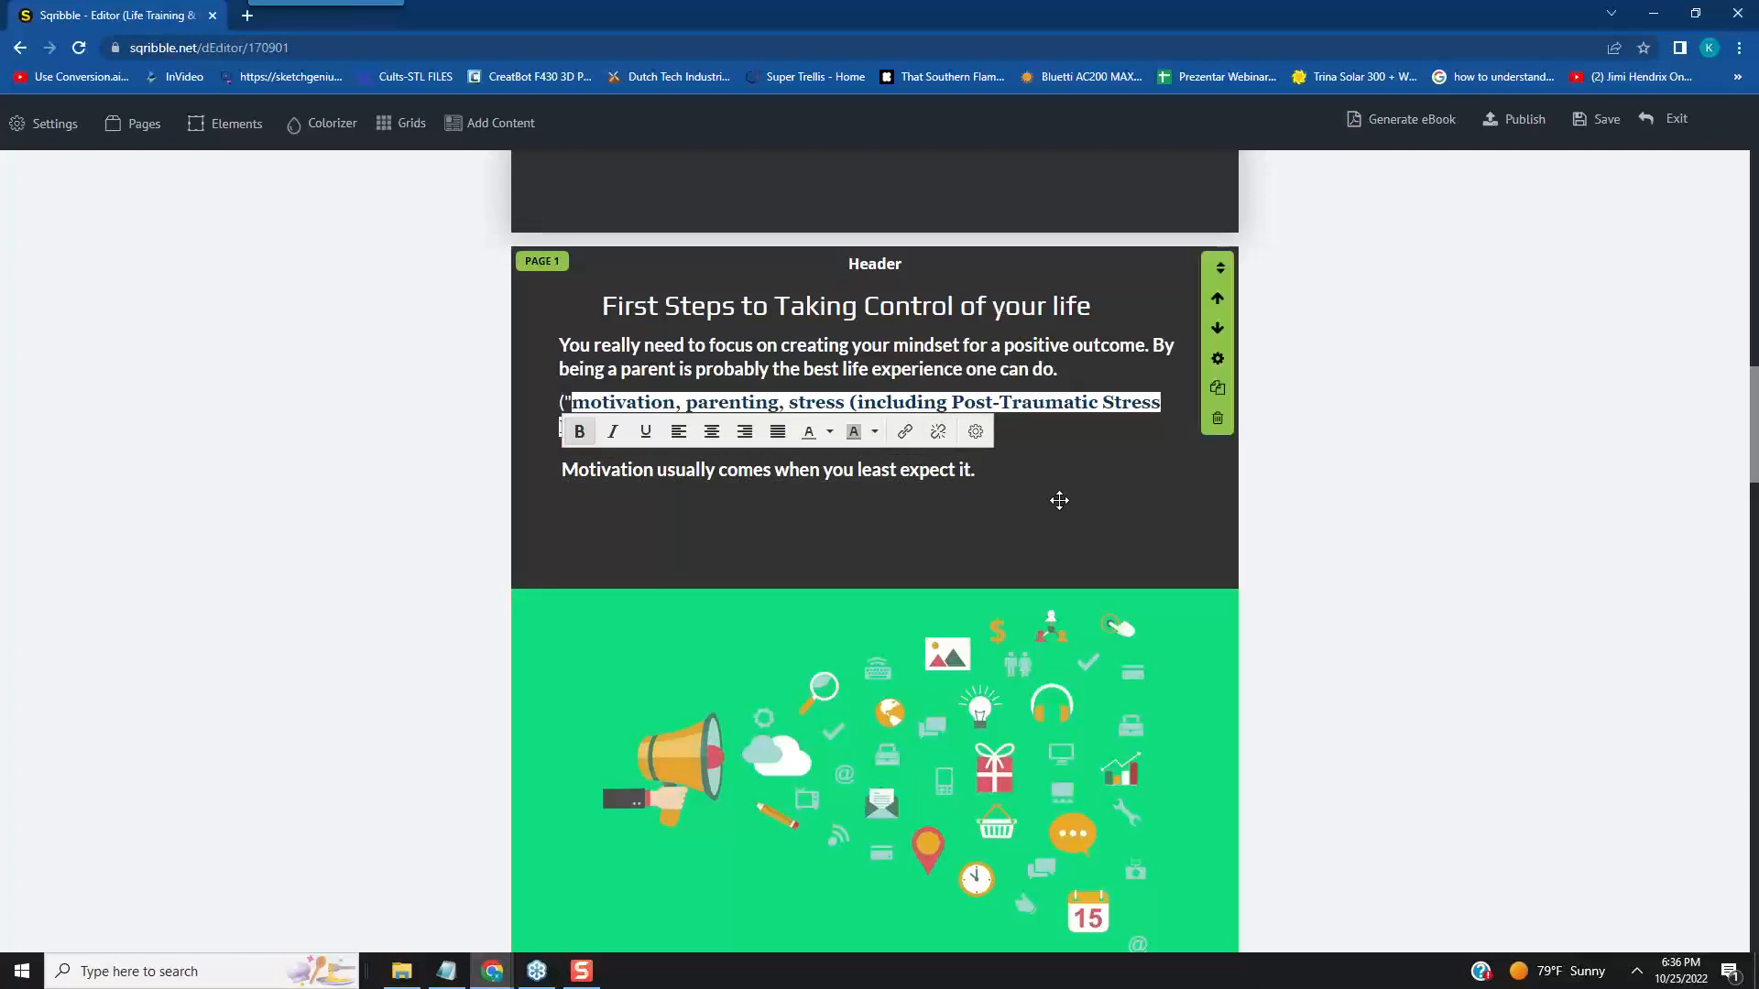
{"action": "type", "text": "Having a great family uni"}
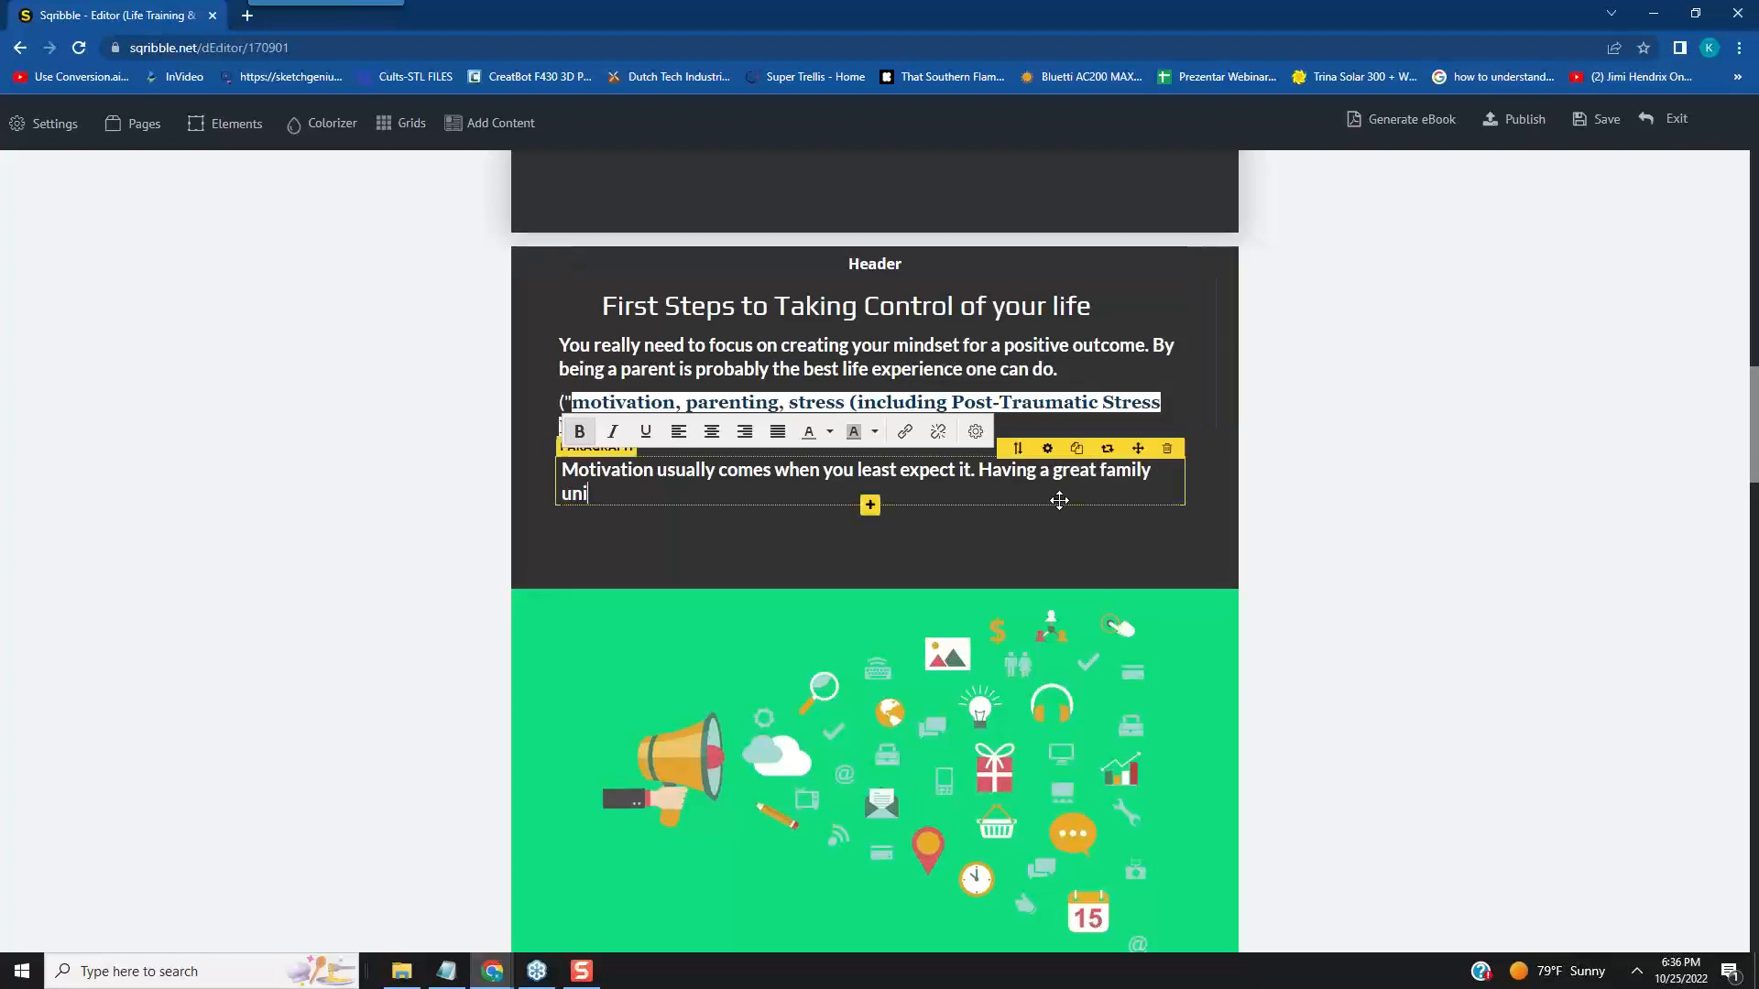
{"action": "type", "text": "t is best for your proj"}
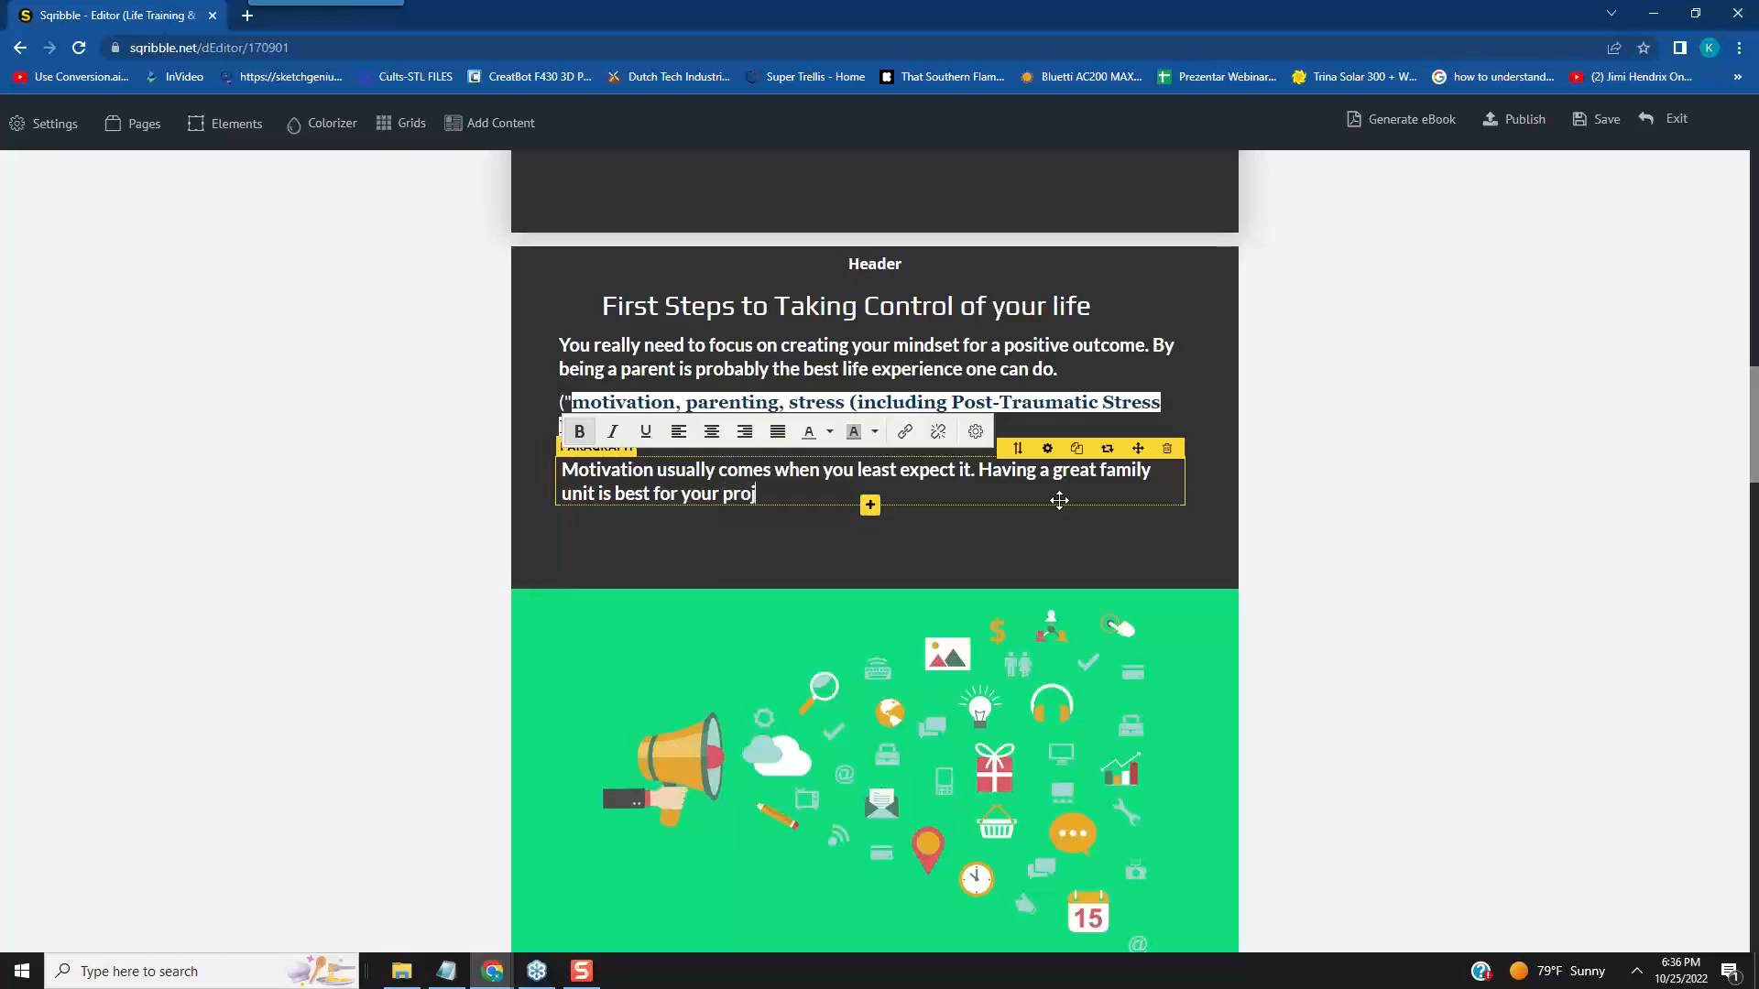
{"action": "type", "text": "ects."}
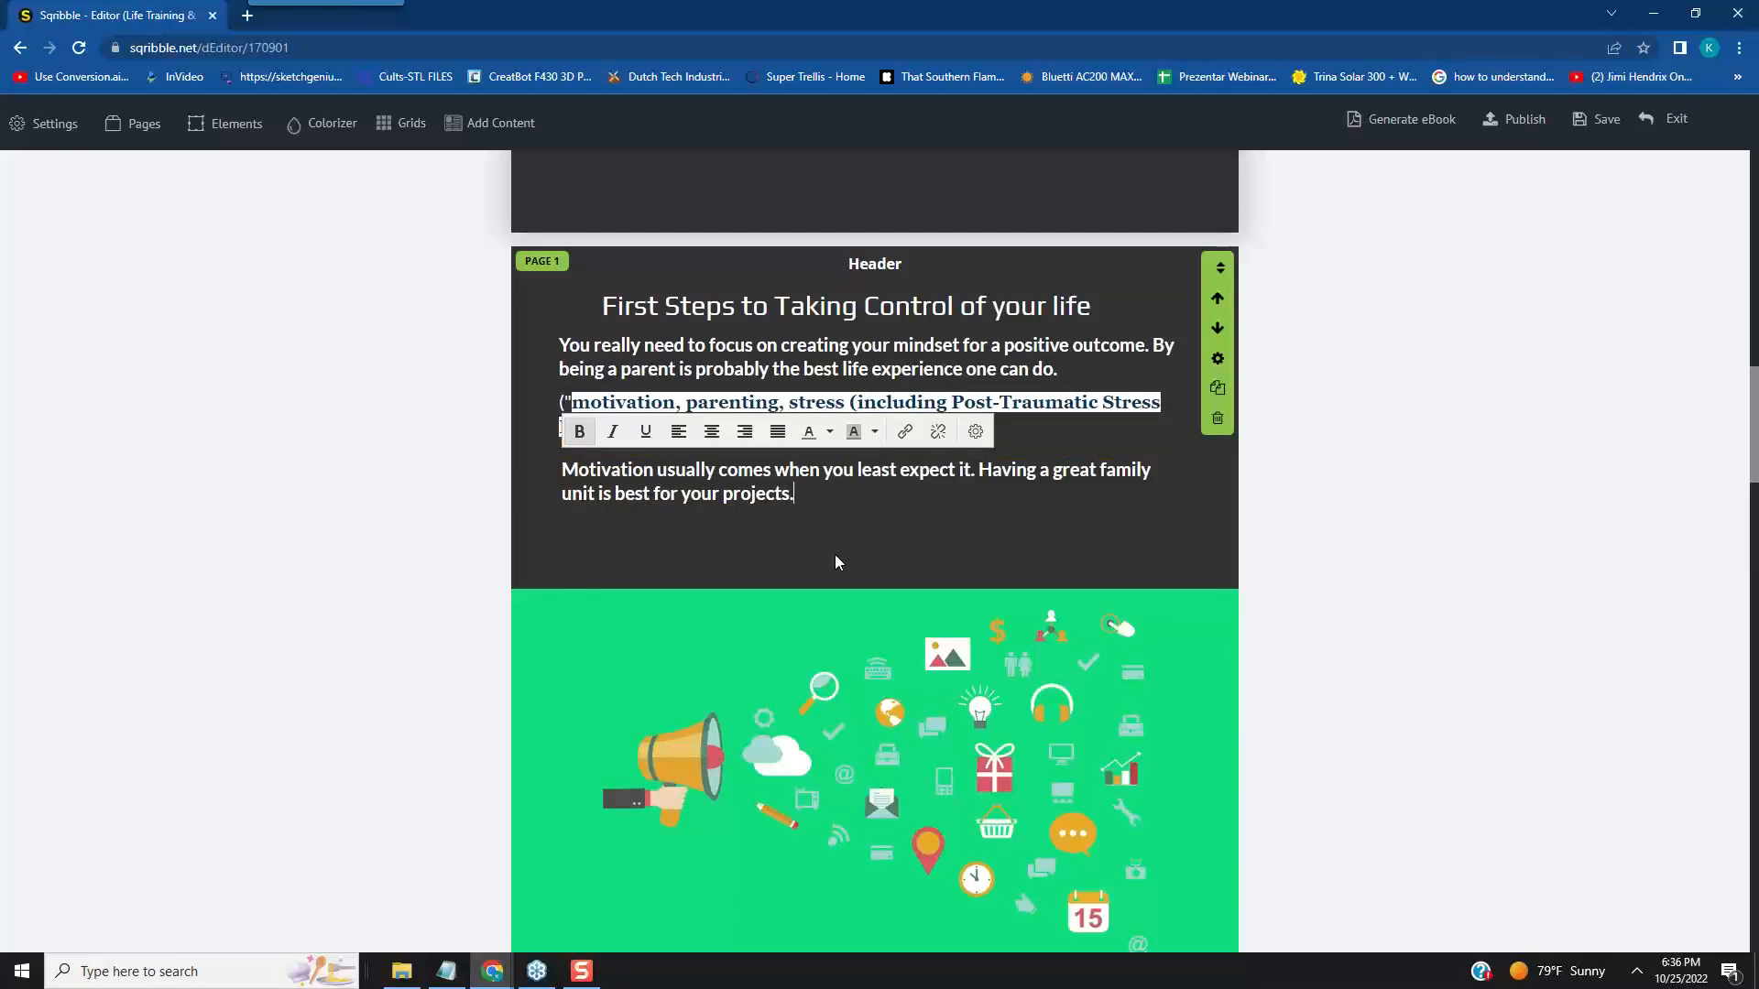
- Replace "projects." at the end of the lower paragraph with "mindset."
{"action": "key", "text": "BackSpace"}
{"action": "key", "text": "BackSpace"}
{"action": "key", "text": "BackSpace"}
{"action": "key", "text": "BackSpace"}
{"action": "key", "text": "BackSpace"}
{"action": "key", "text": "BackSpace"}
{"action": "key", "text": "BackSpace"}
{"action": "key", "text": "BackSpace"}
{"action": "key", "text": "BackSpace"}
{"action": "type", "text": "mind"}
{"action": "type", "text": "sey"}
{"action": "key", "text": "BackSpace"}
{"action": "type", "text": "t."}
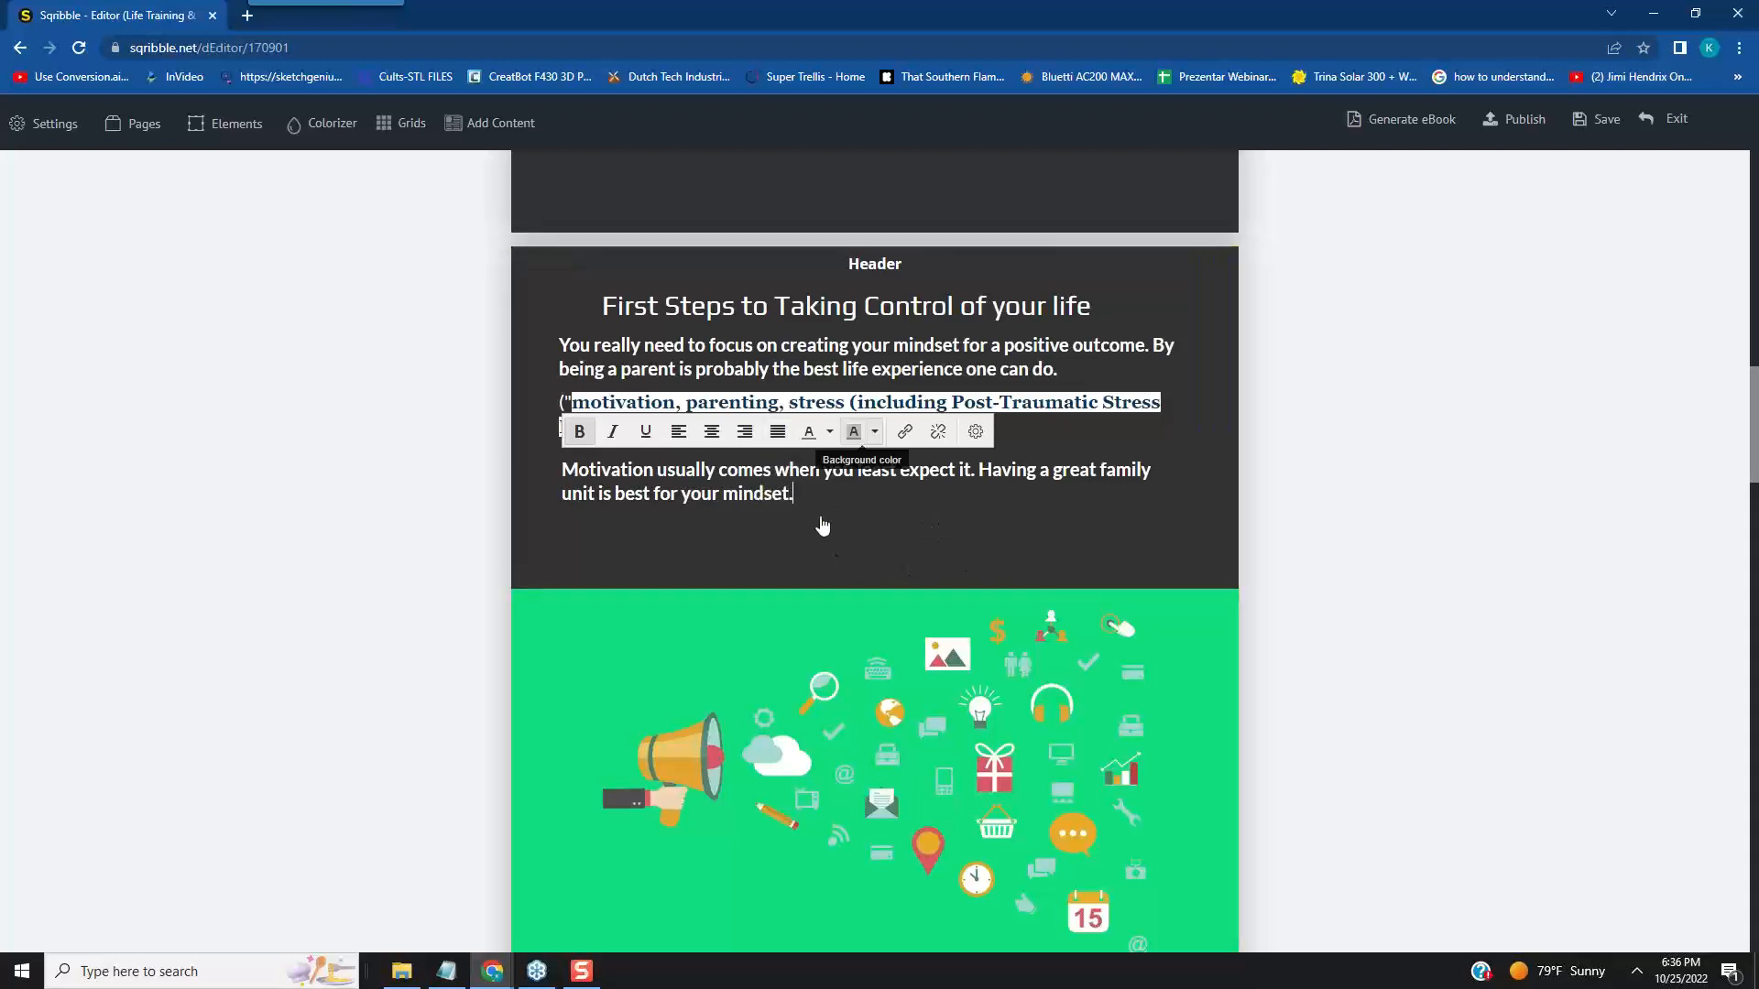
- Shift the megaphone image in page 1's green banner slightly to the right
{"action": "scroll", "coordinate": [1269, 524], "scroll_direction": "down", "scroll_amount": 4}
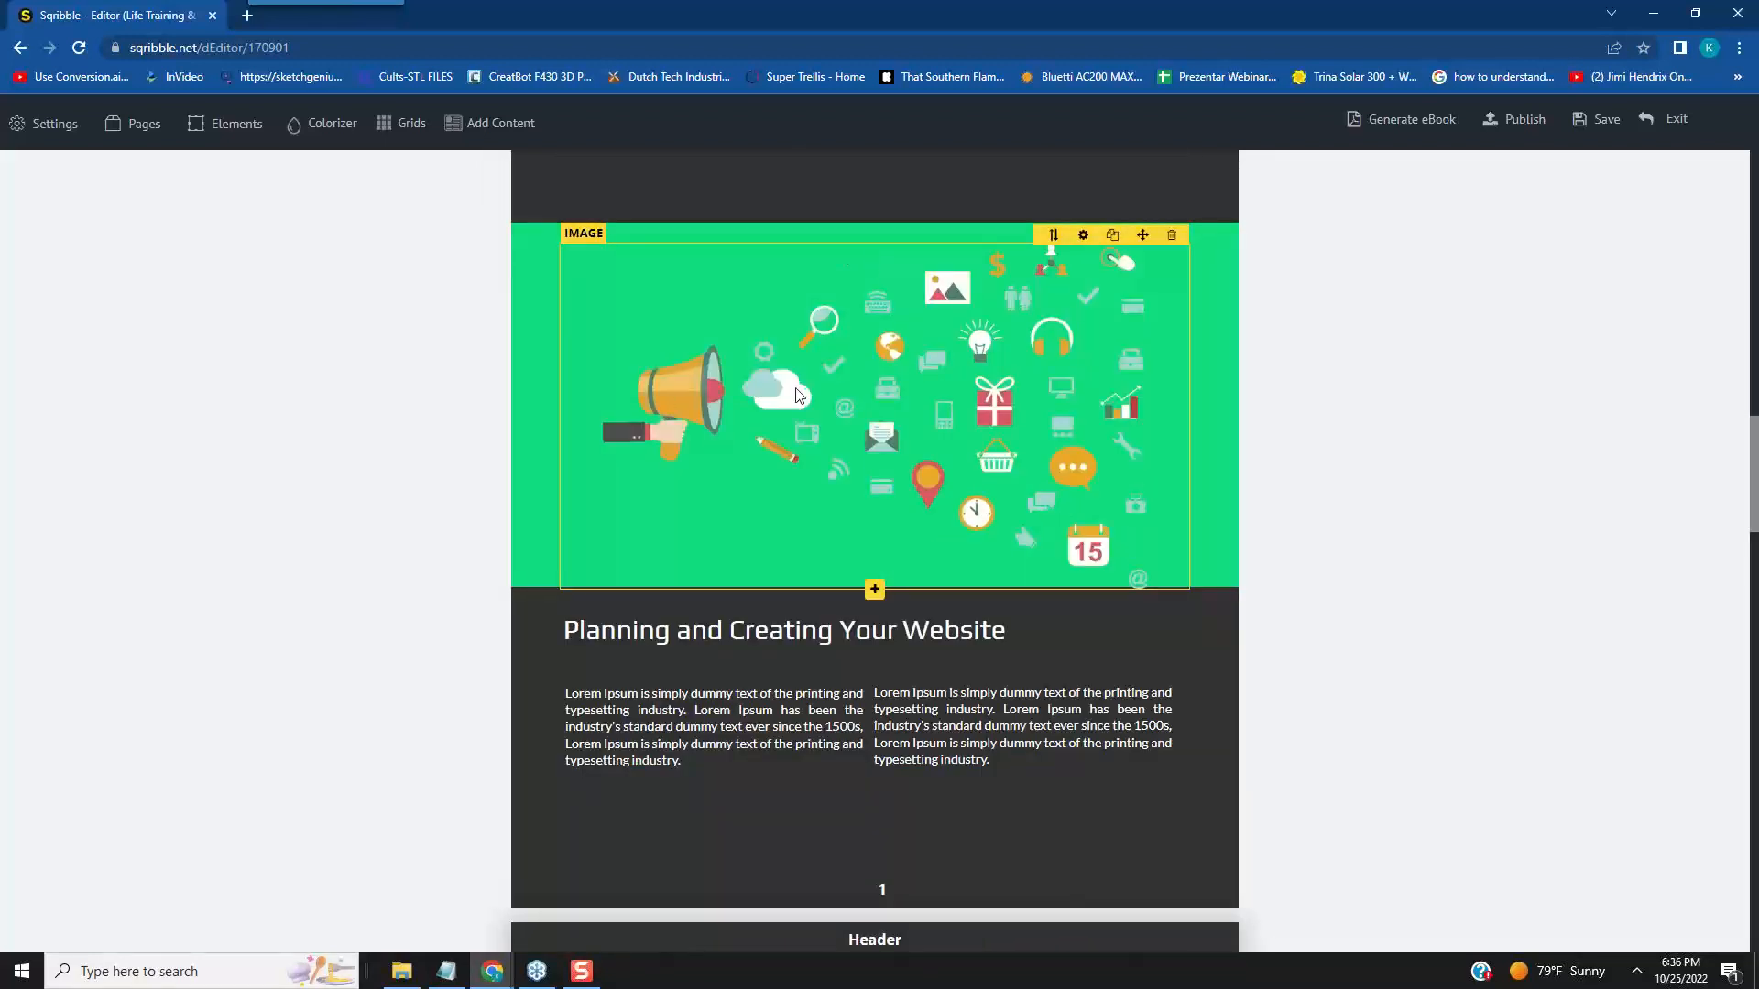
{"action": "left_click", "coordinate": [1166, 235]}
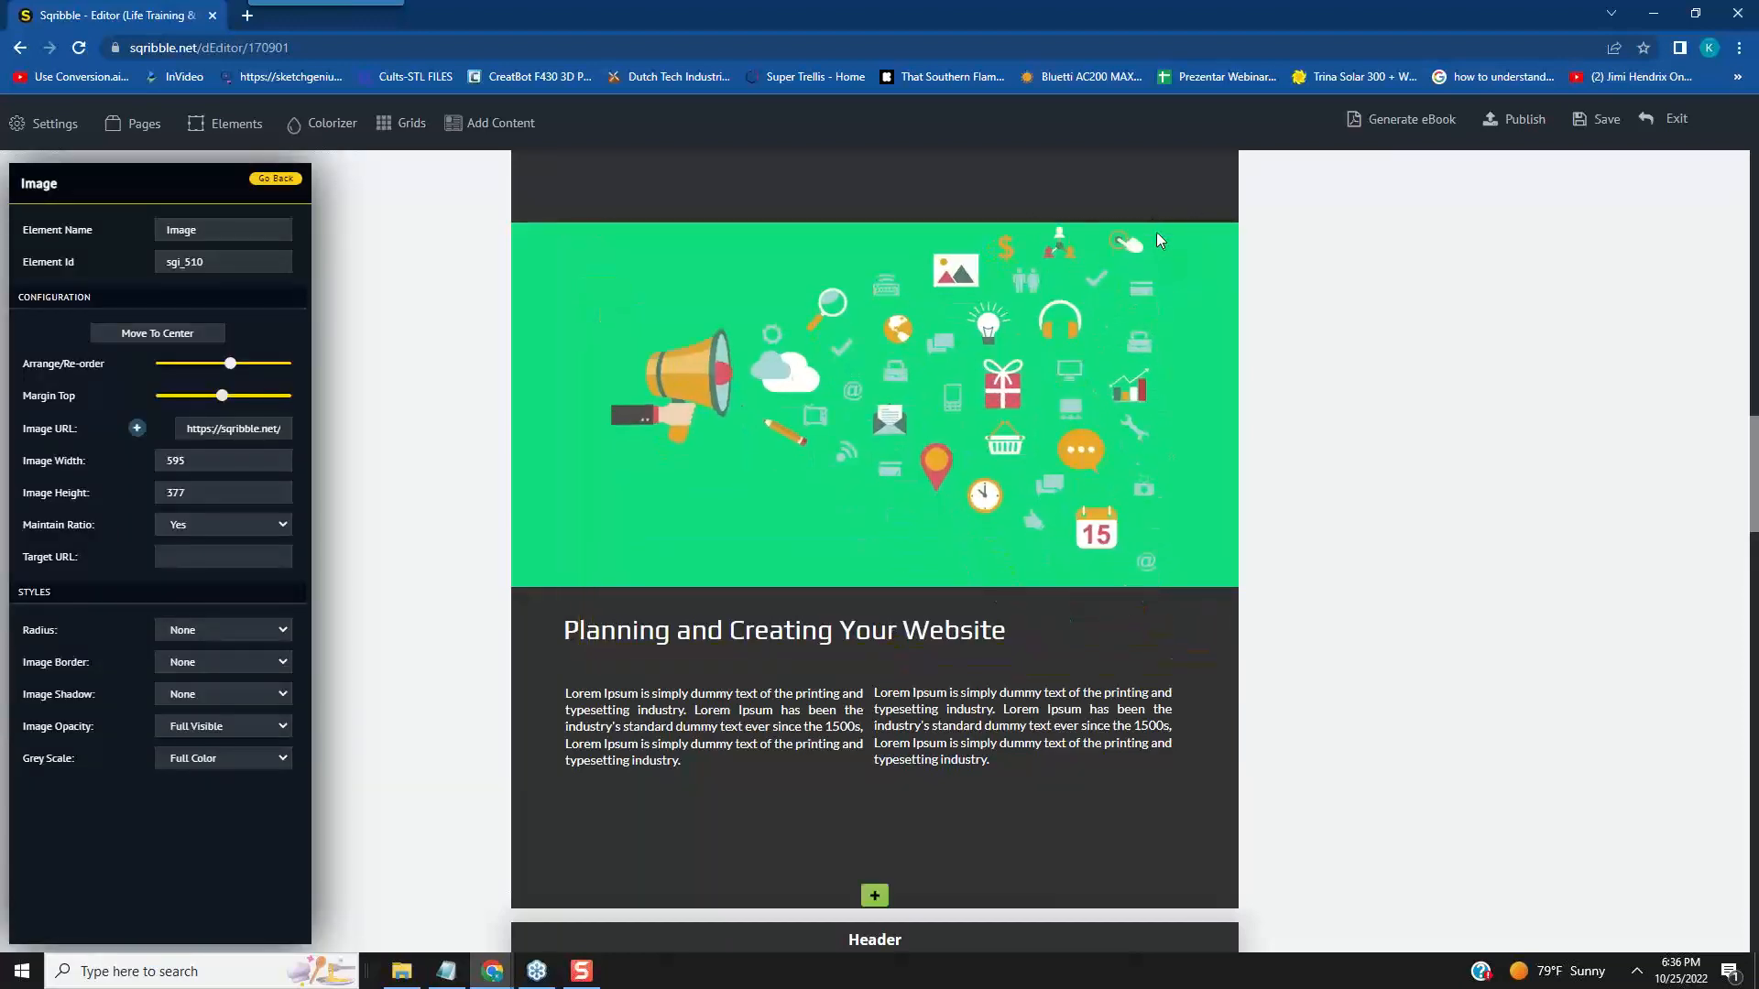
{"action": "left_click_drag", "start_coordinate": [1156, 233], "coordinate": [1156, 233]}
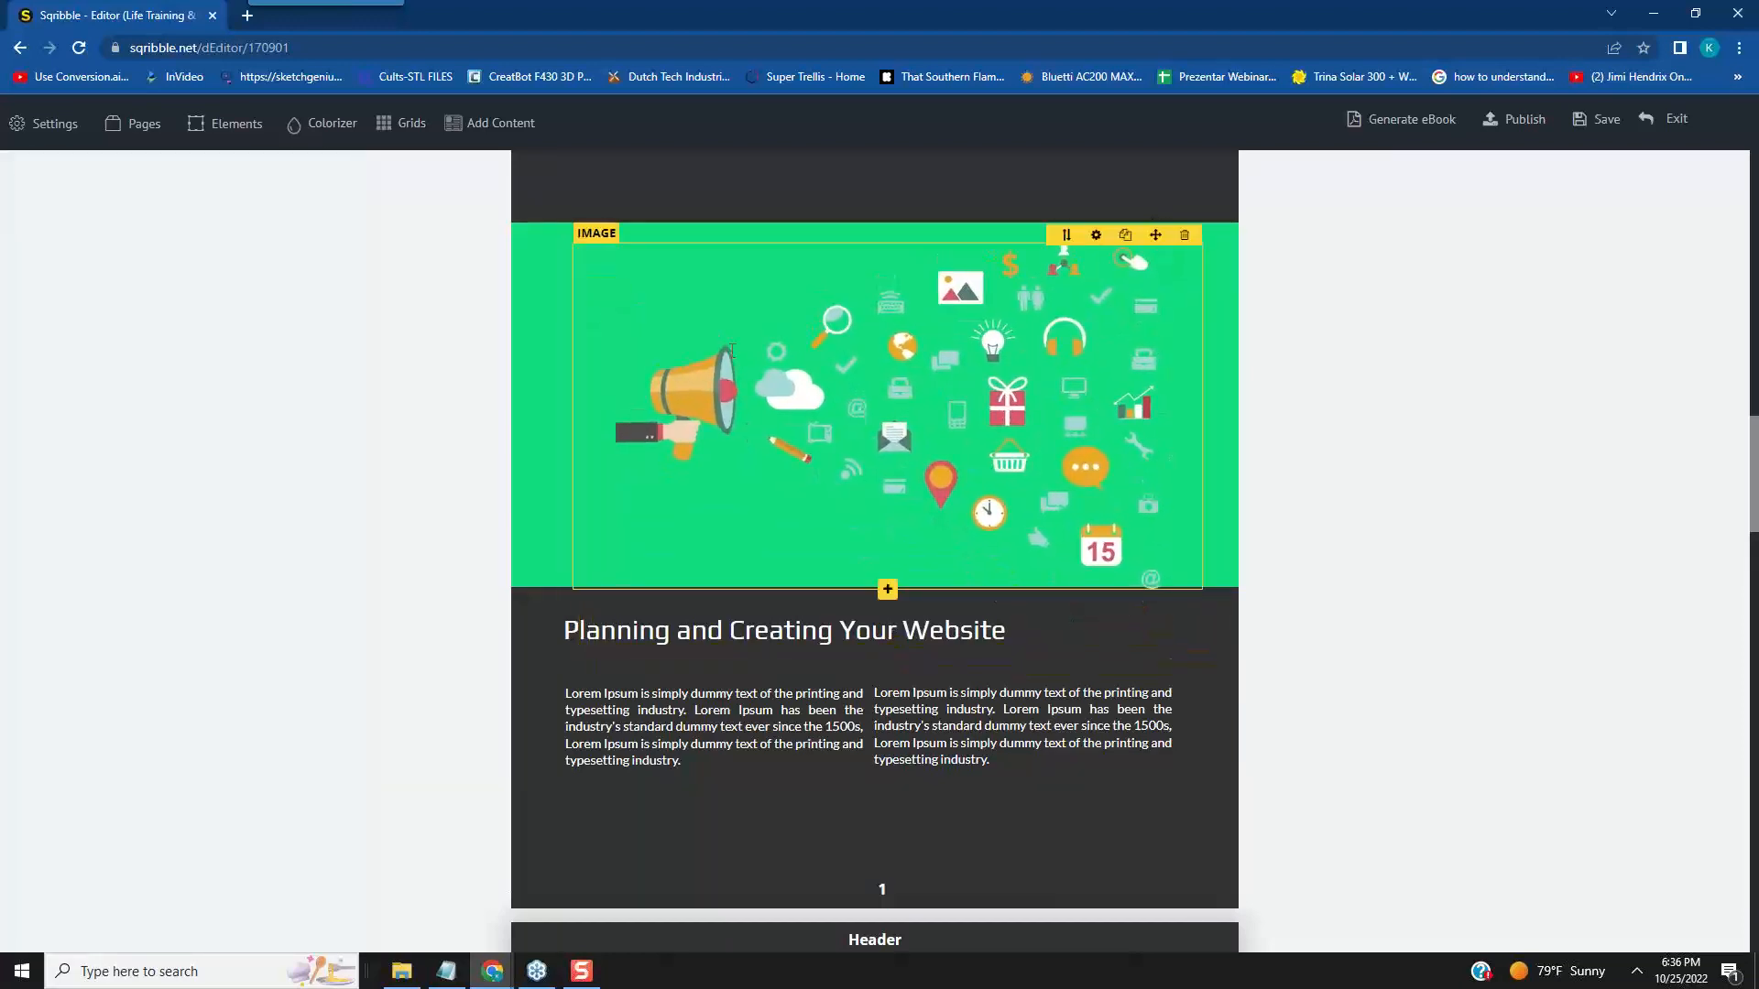
- Search the web for "pixabay" in a new browser tab and open the Pixabay site
{"action": "left_click", "coordinate": [247, 16]}
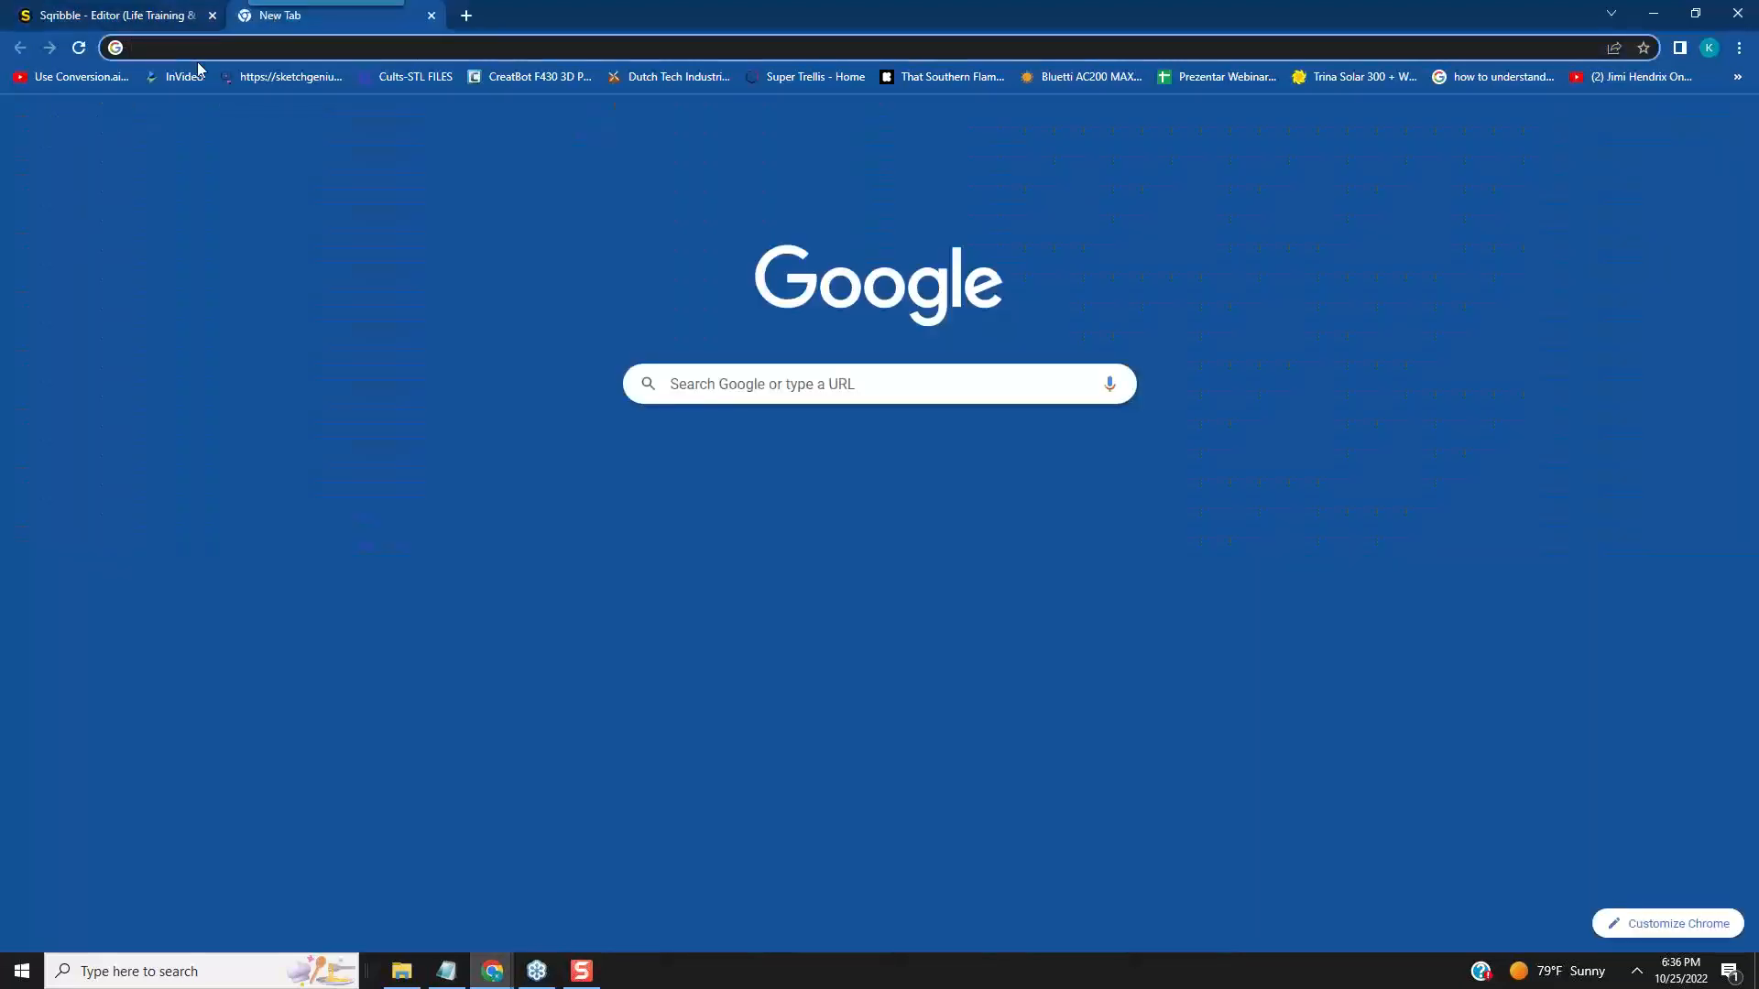
{"action": "type", "text": "pixa"}
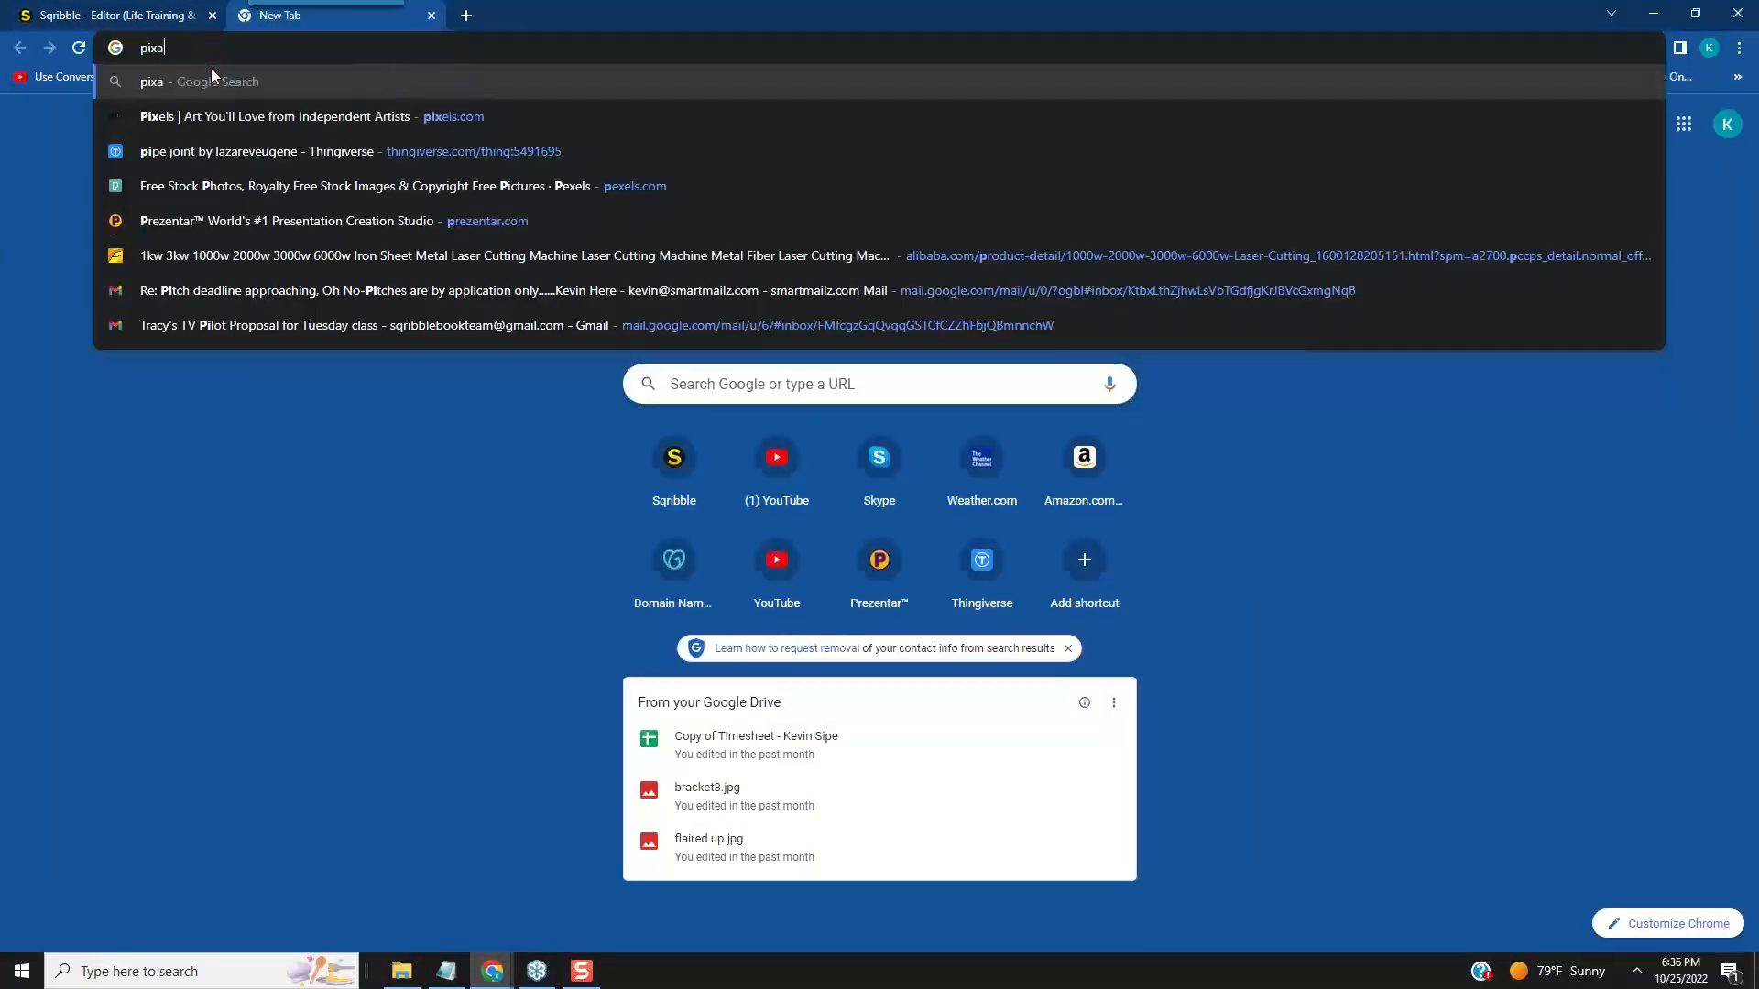
{"action": "type", "text": "bay"}
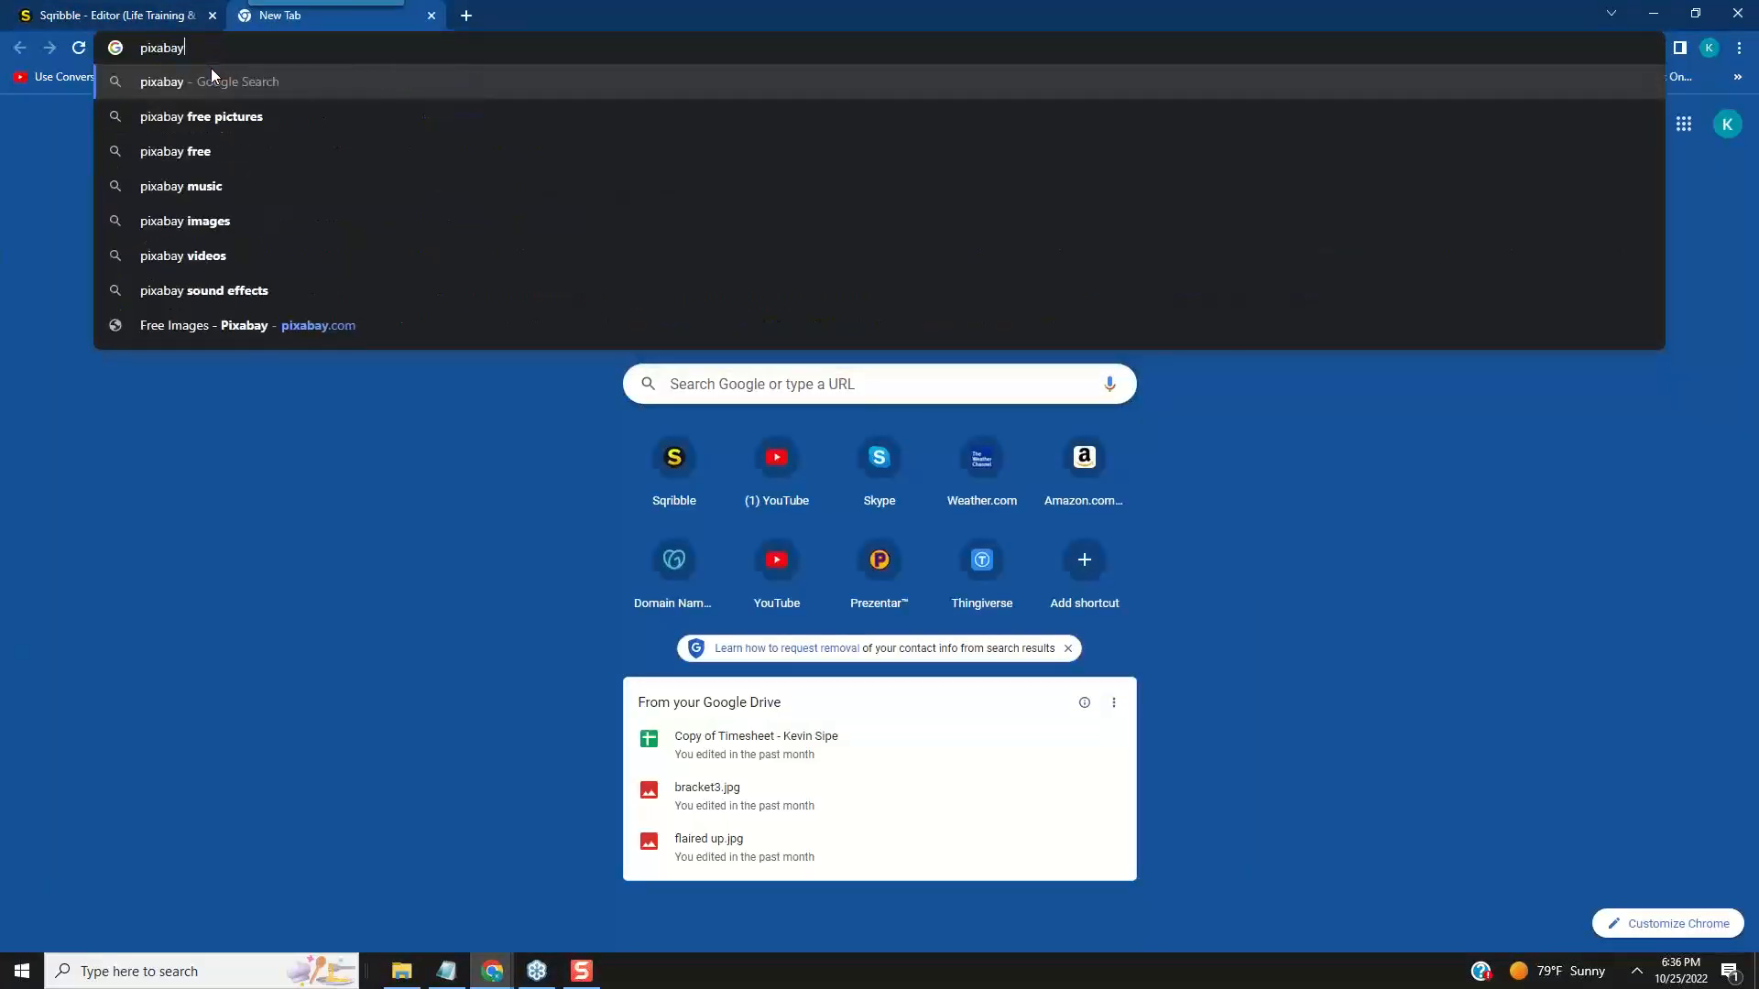
{"action": "key", "text": "Return"}
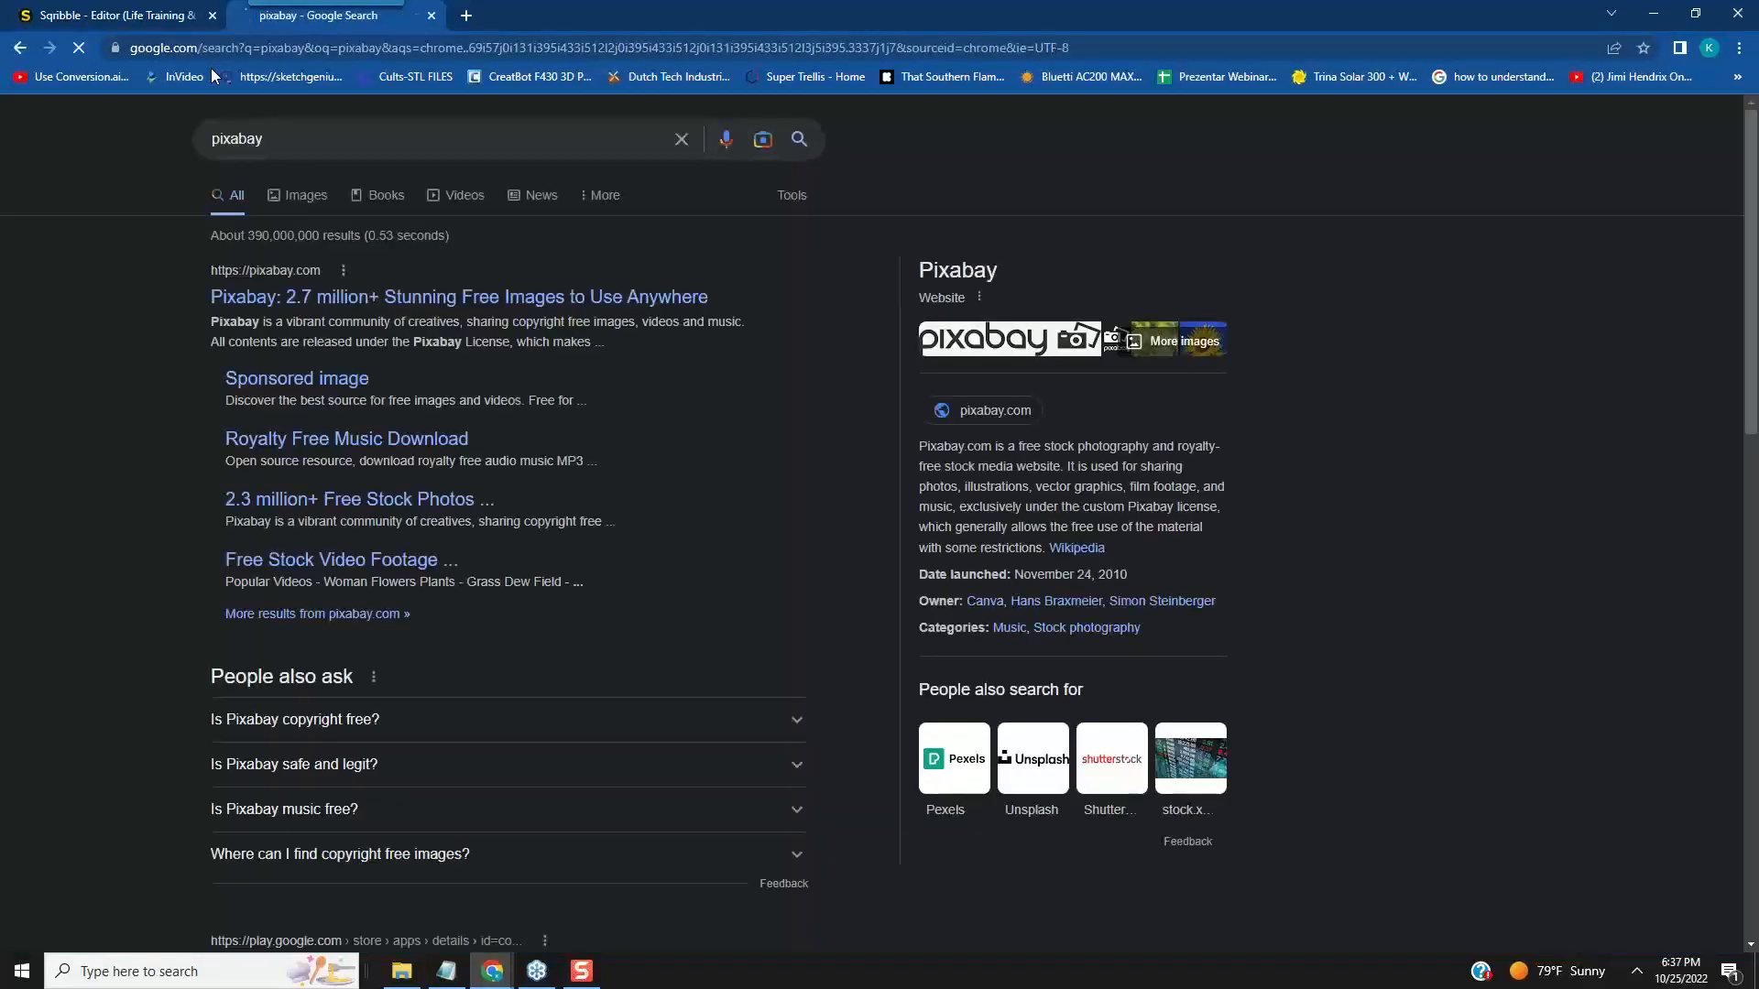
{"action": "left_click", "coordinate": [349, 298]}
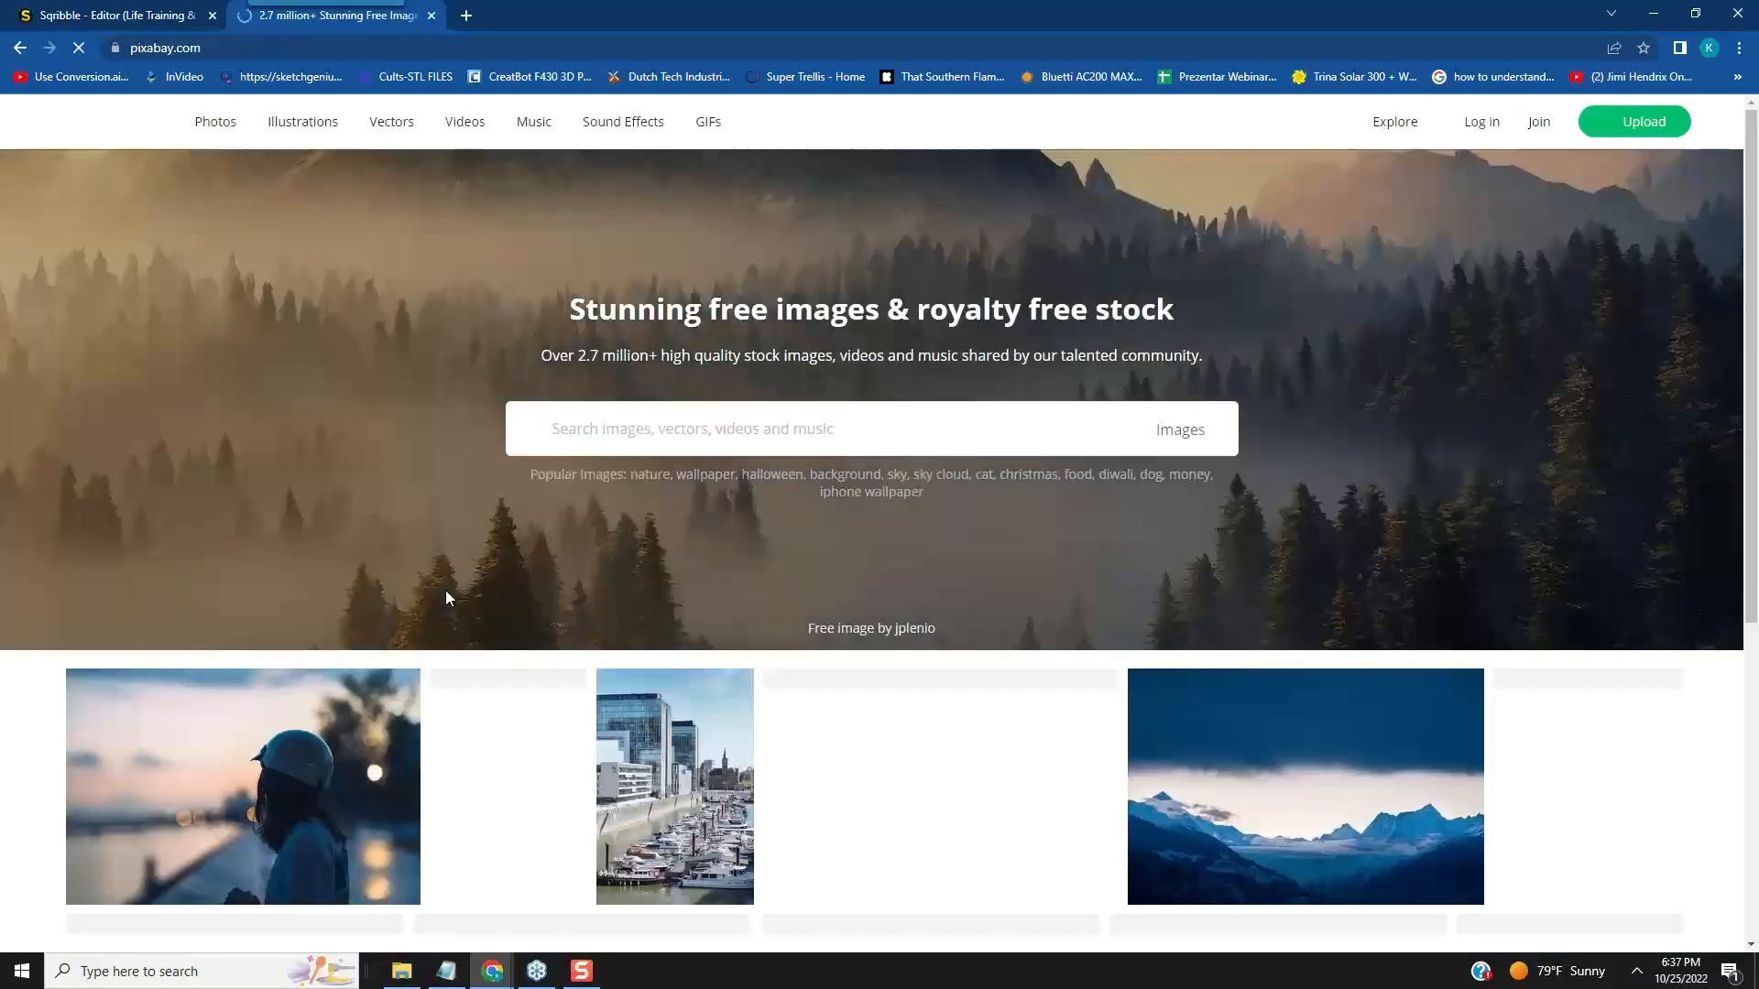
- Search Pixabay for "motivation" and open the team photo of hands and feet circled on grass
{"action": "left_click", "coordinate": [583, 432]}
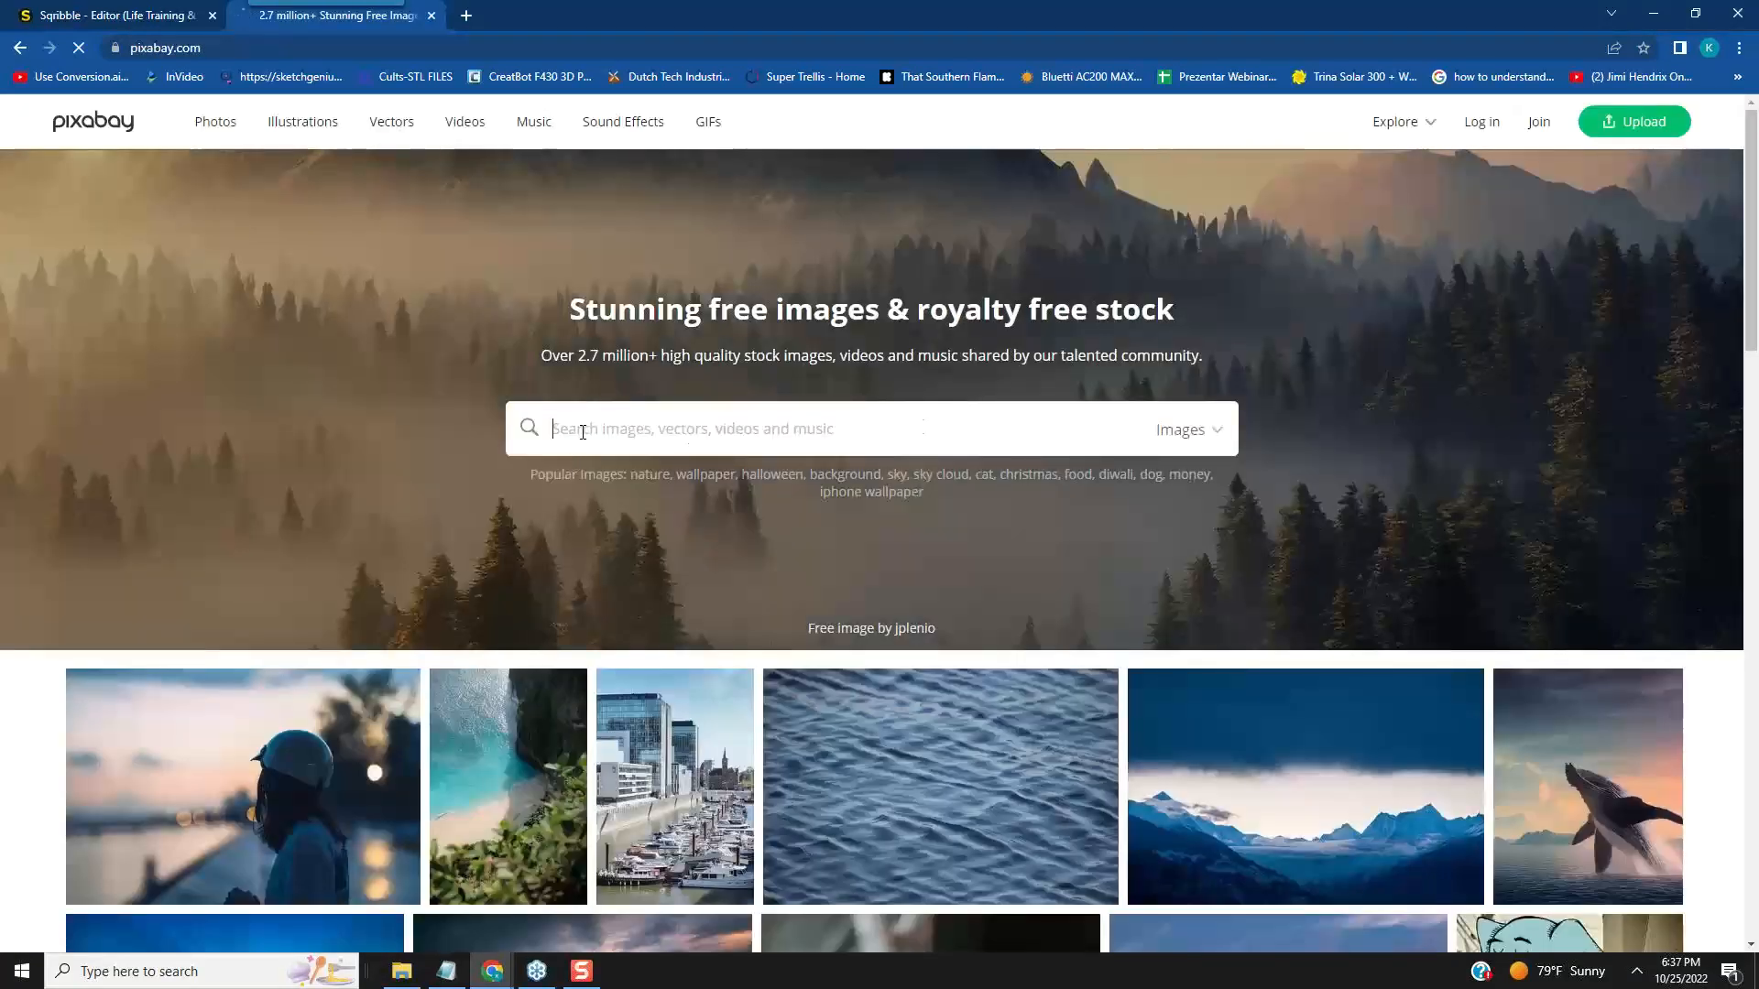
{"action": "type", "text": "motiva"}
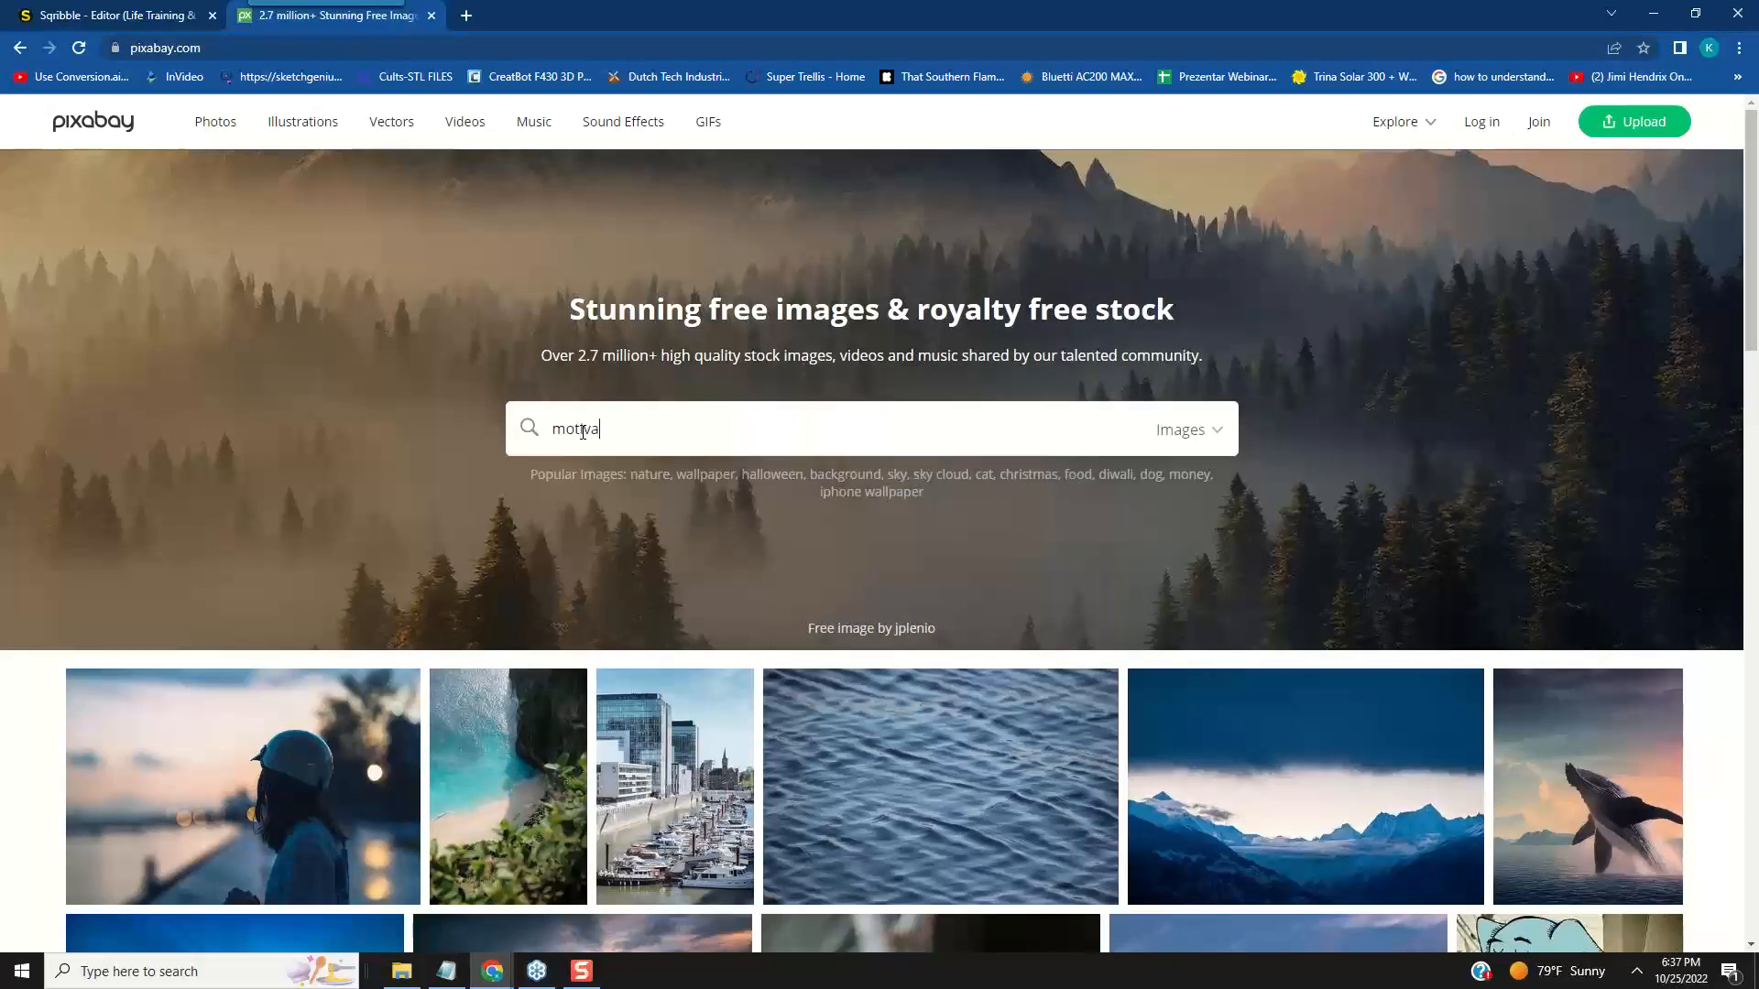
{"action": "type", "text": "tion"}
{"action": "key", "text": "Return"}
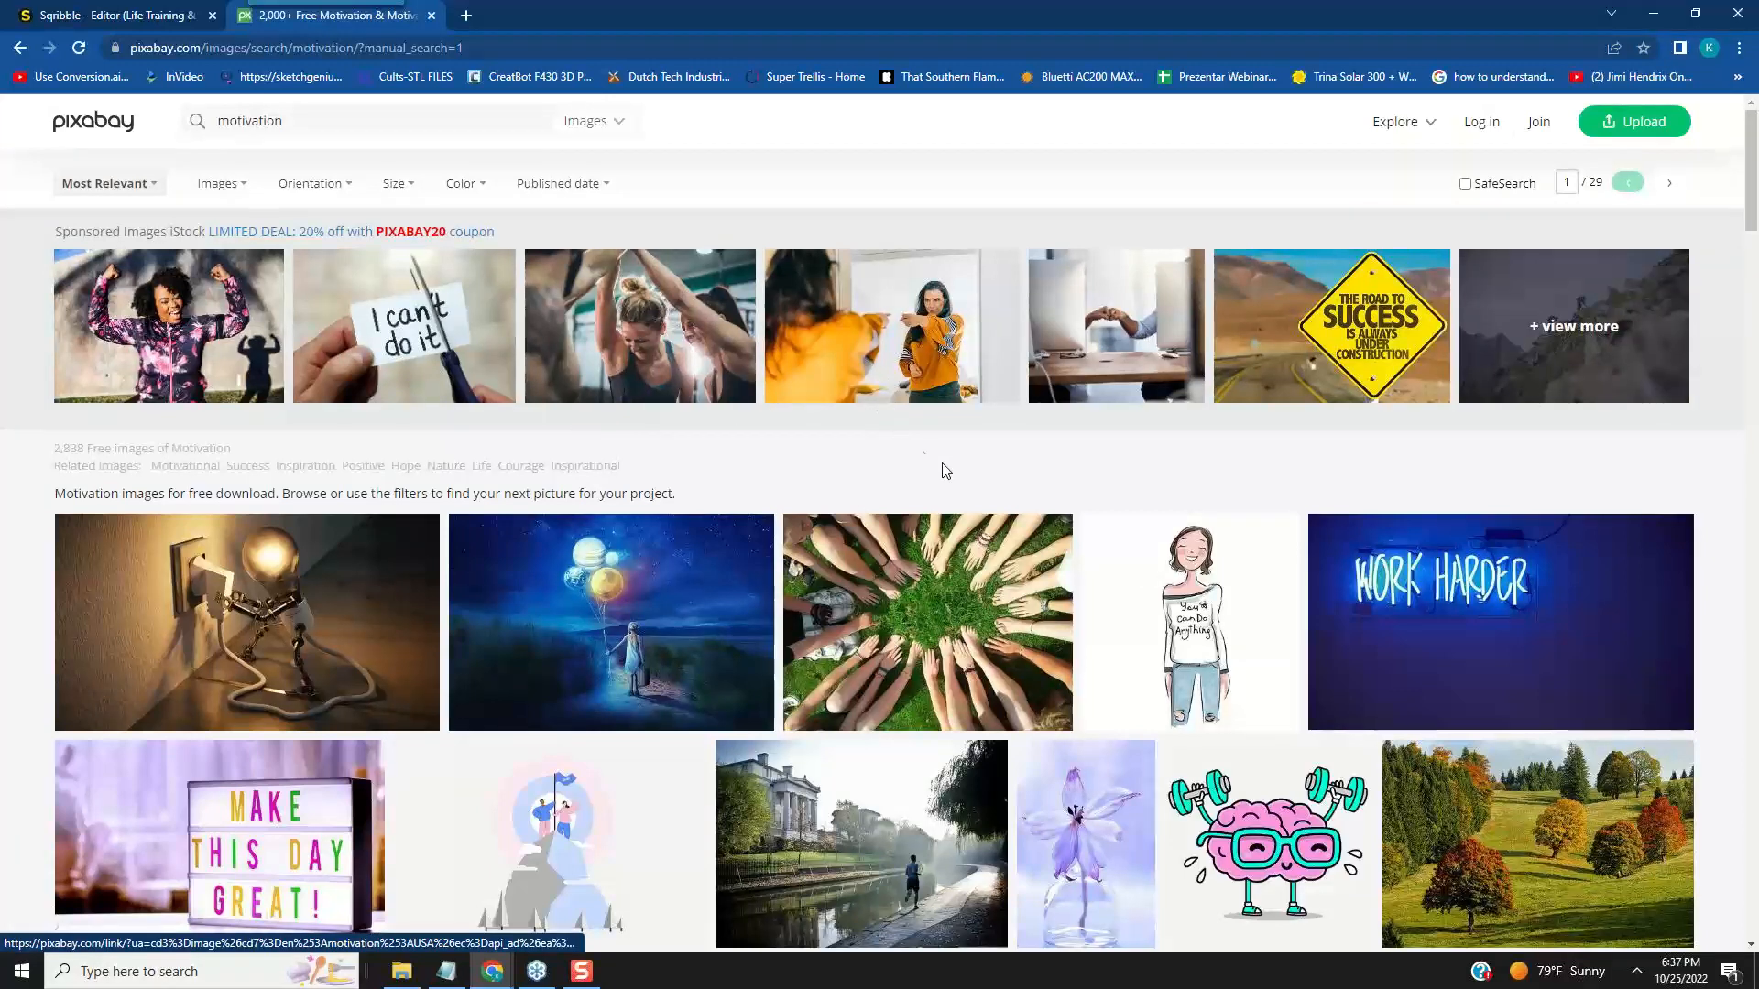
{"action": "scroll", "coordinate": [961, 486], "scroll_direction": "down", "scroll_amount": 1}
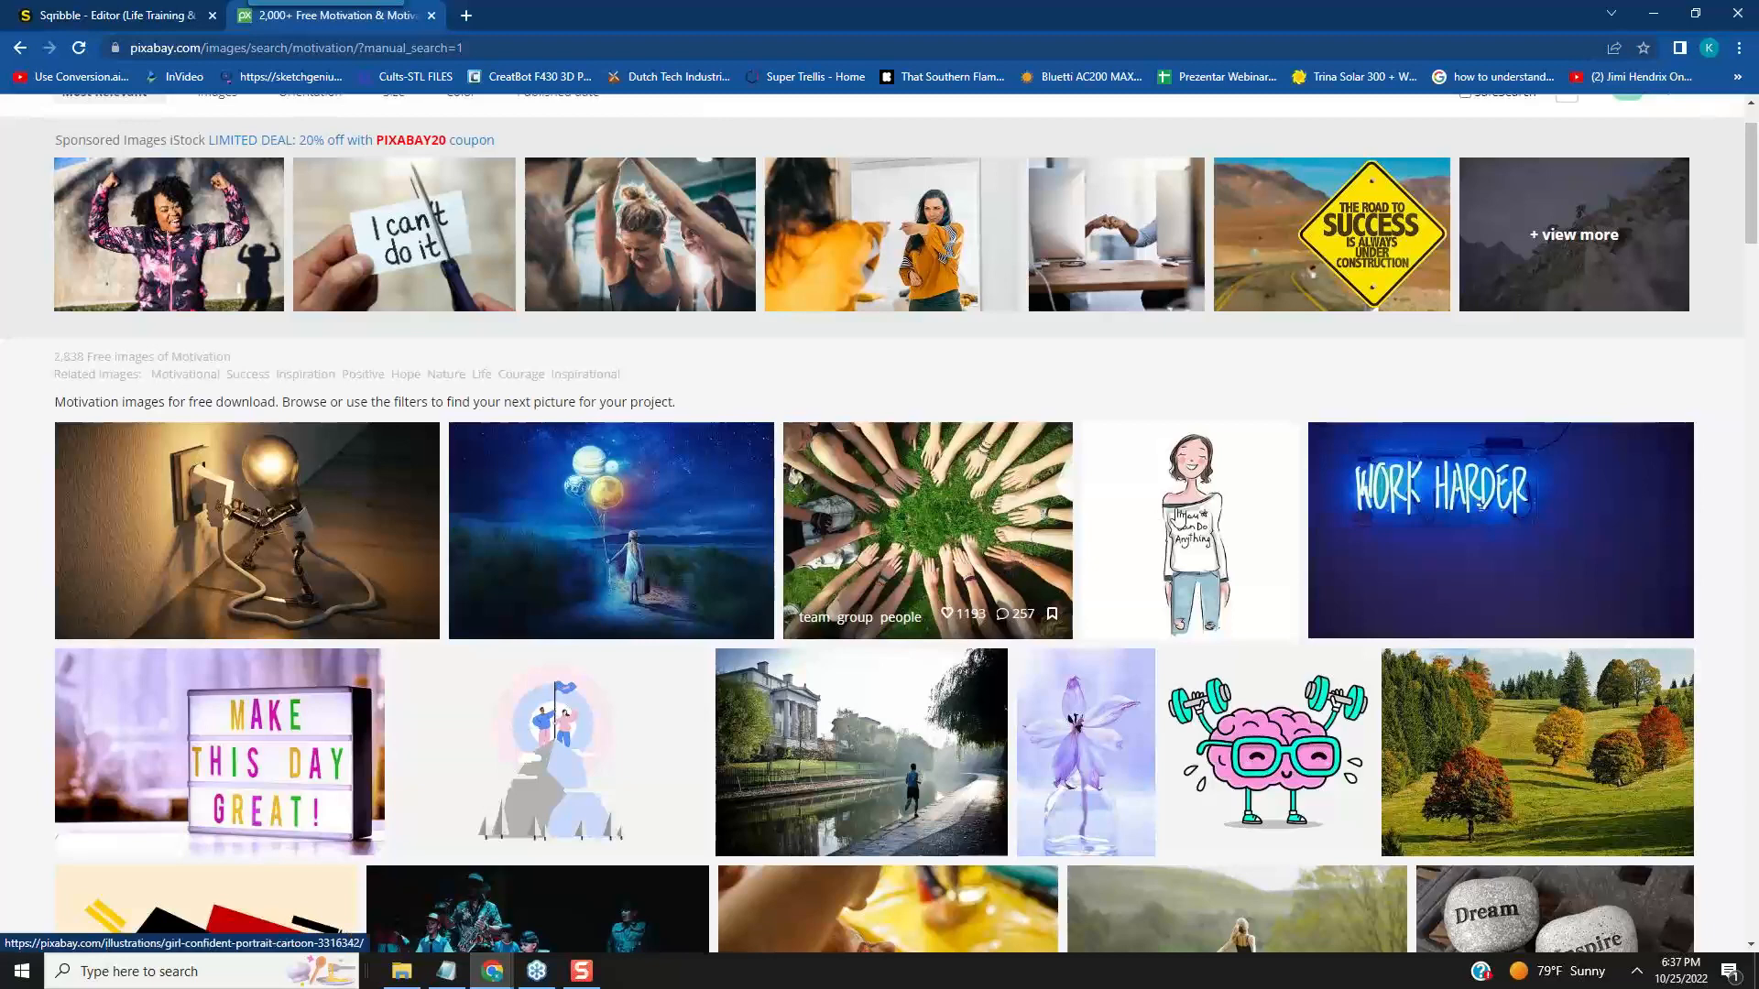
{"action": "left_click", "coordinate": [912, 533]}
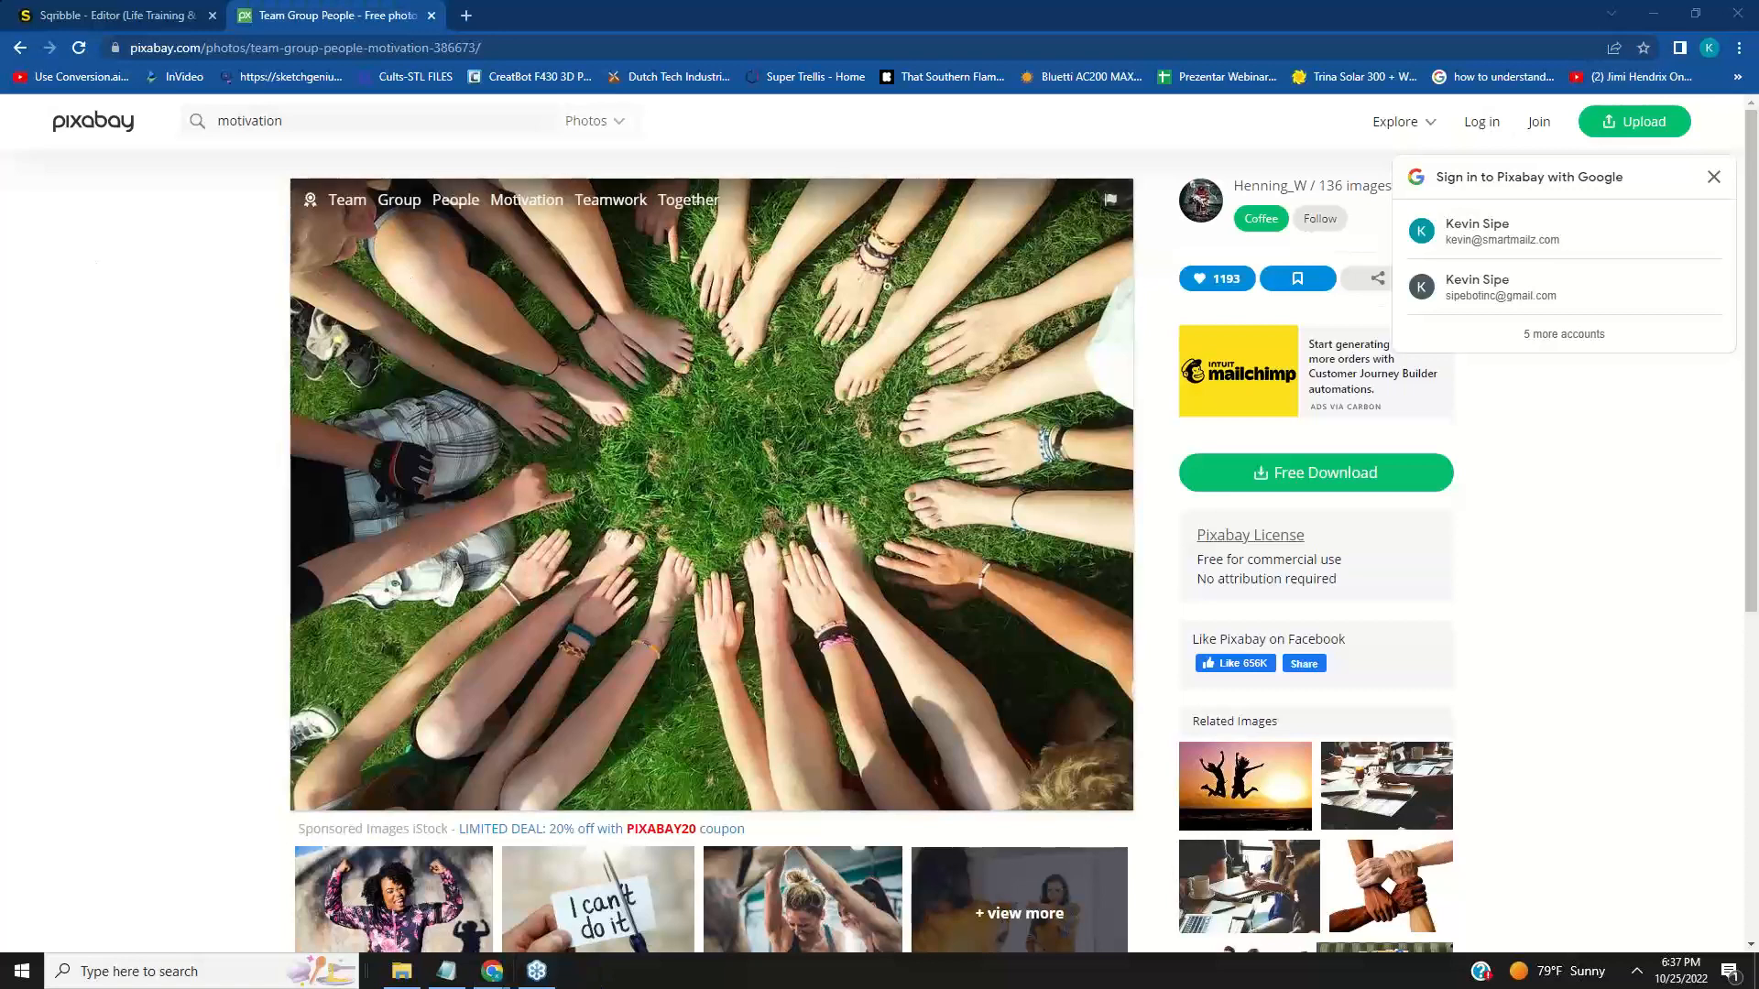
- Capture the circled hands and feet photo as a screenshot region with Snagit
{"action": "key", "text": "Print"}
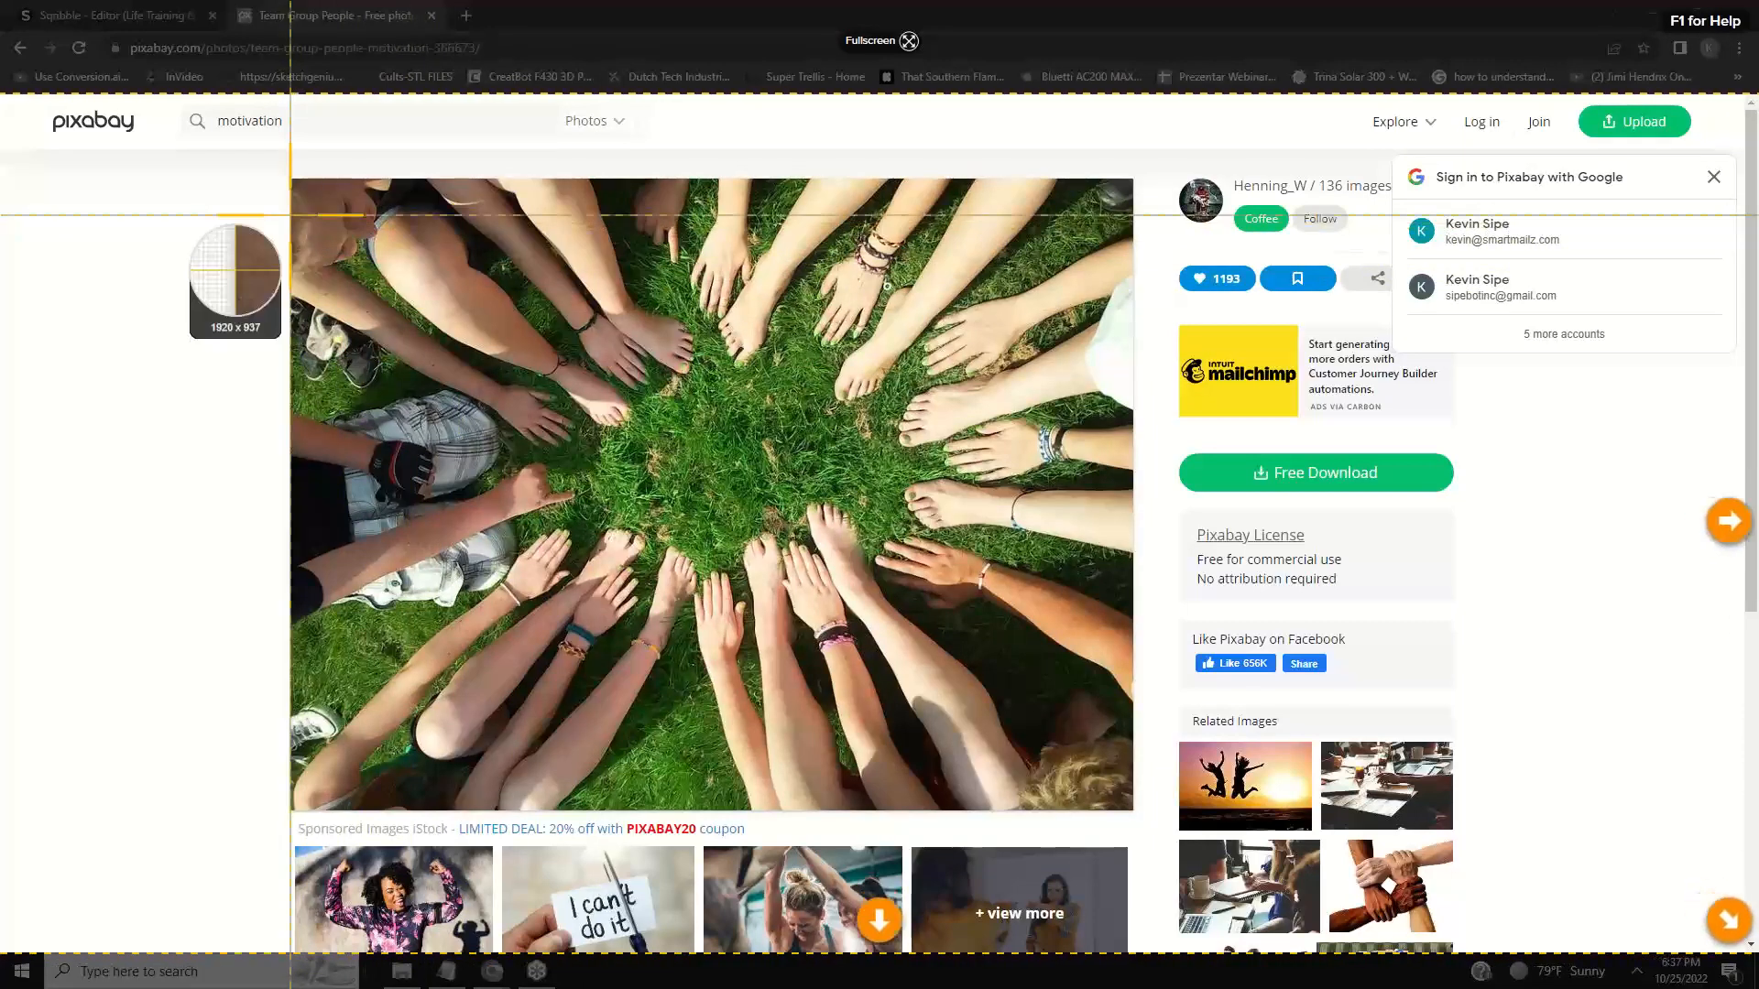
{"action": "left_click_drag", "start_coordinate": [290, 208], "coordinate": [1128, 799]}
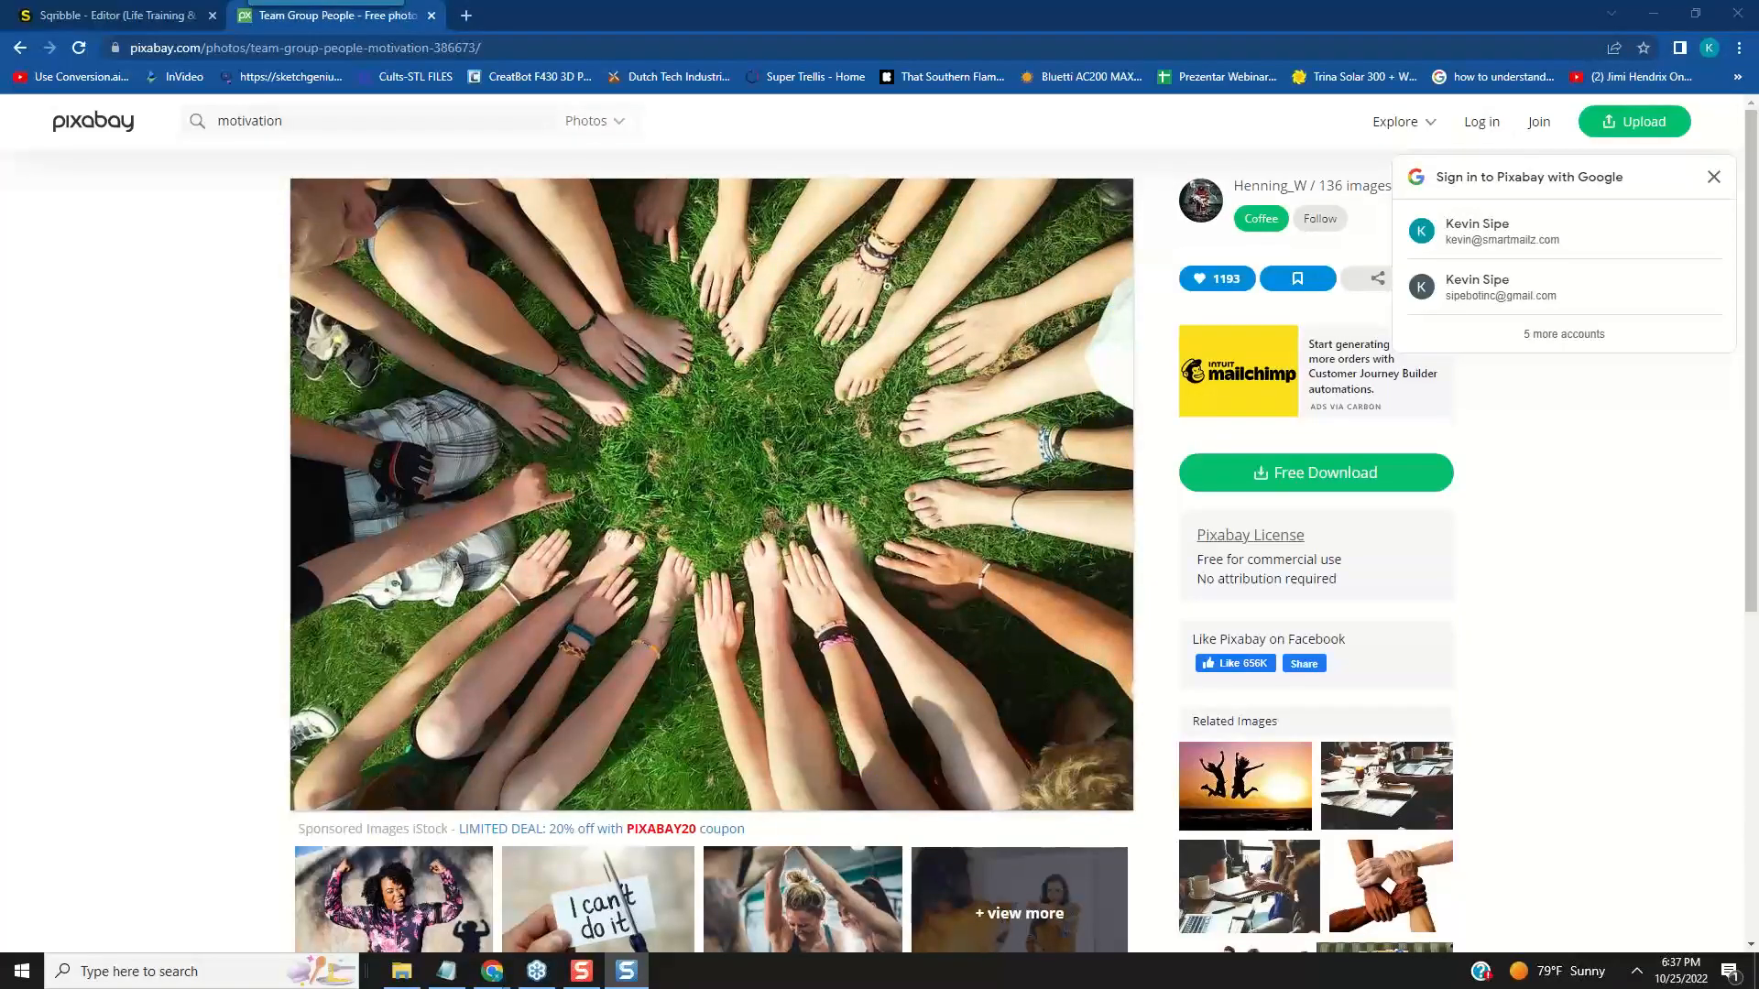
{"action": "left_click_drag", "start_coordinate": [0, 116], "coordinate": [743, 140]}
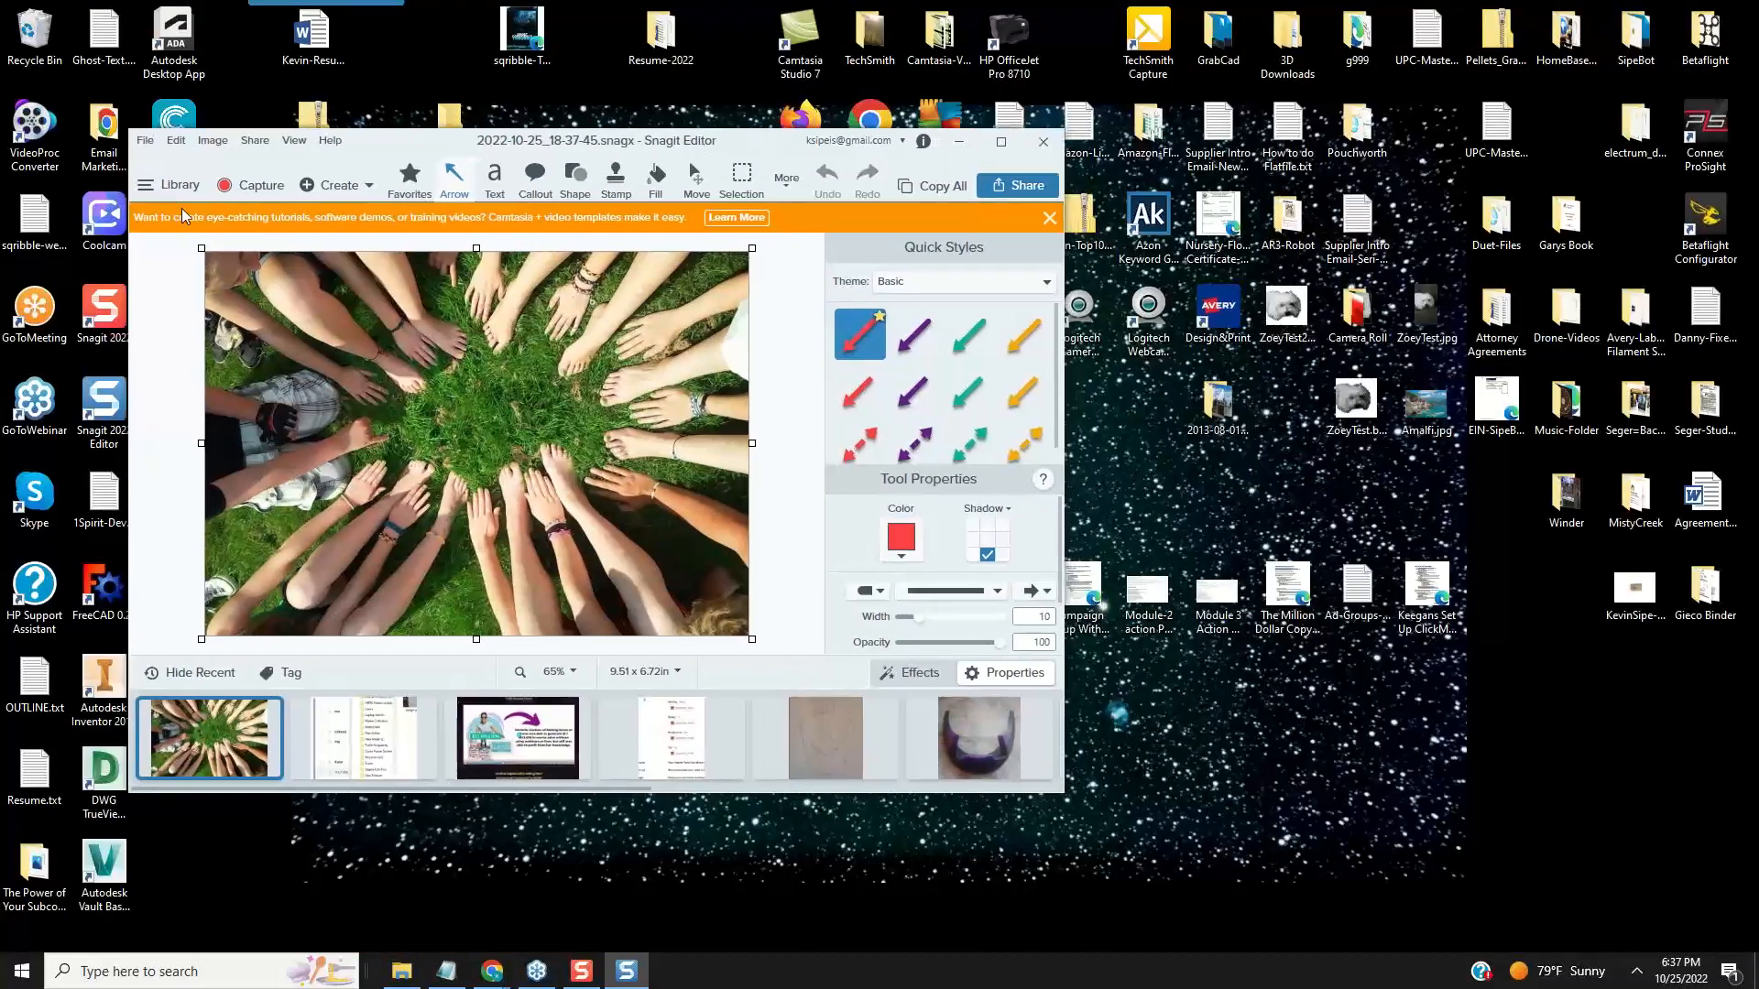
- Save the captured photo from Snagit Editor as a JPG named "Motivation Pic.jpg"
{"action": "left_click", "coordinate": [145, 142]}
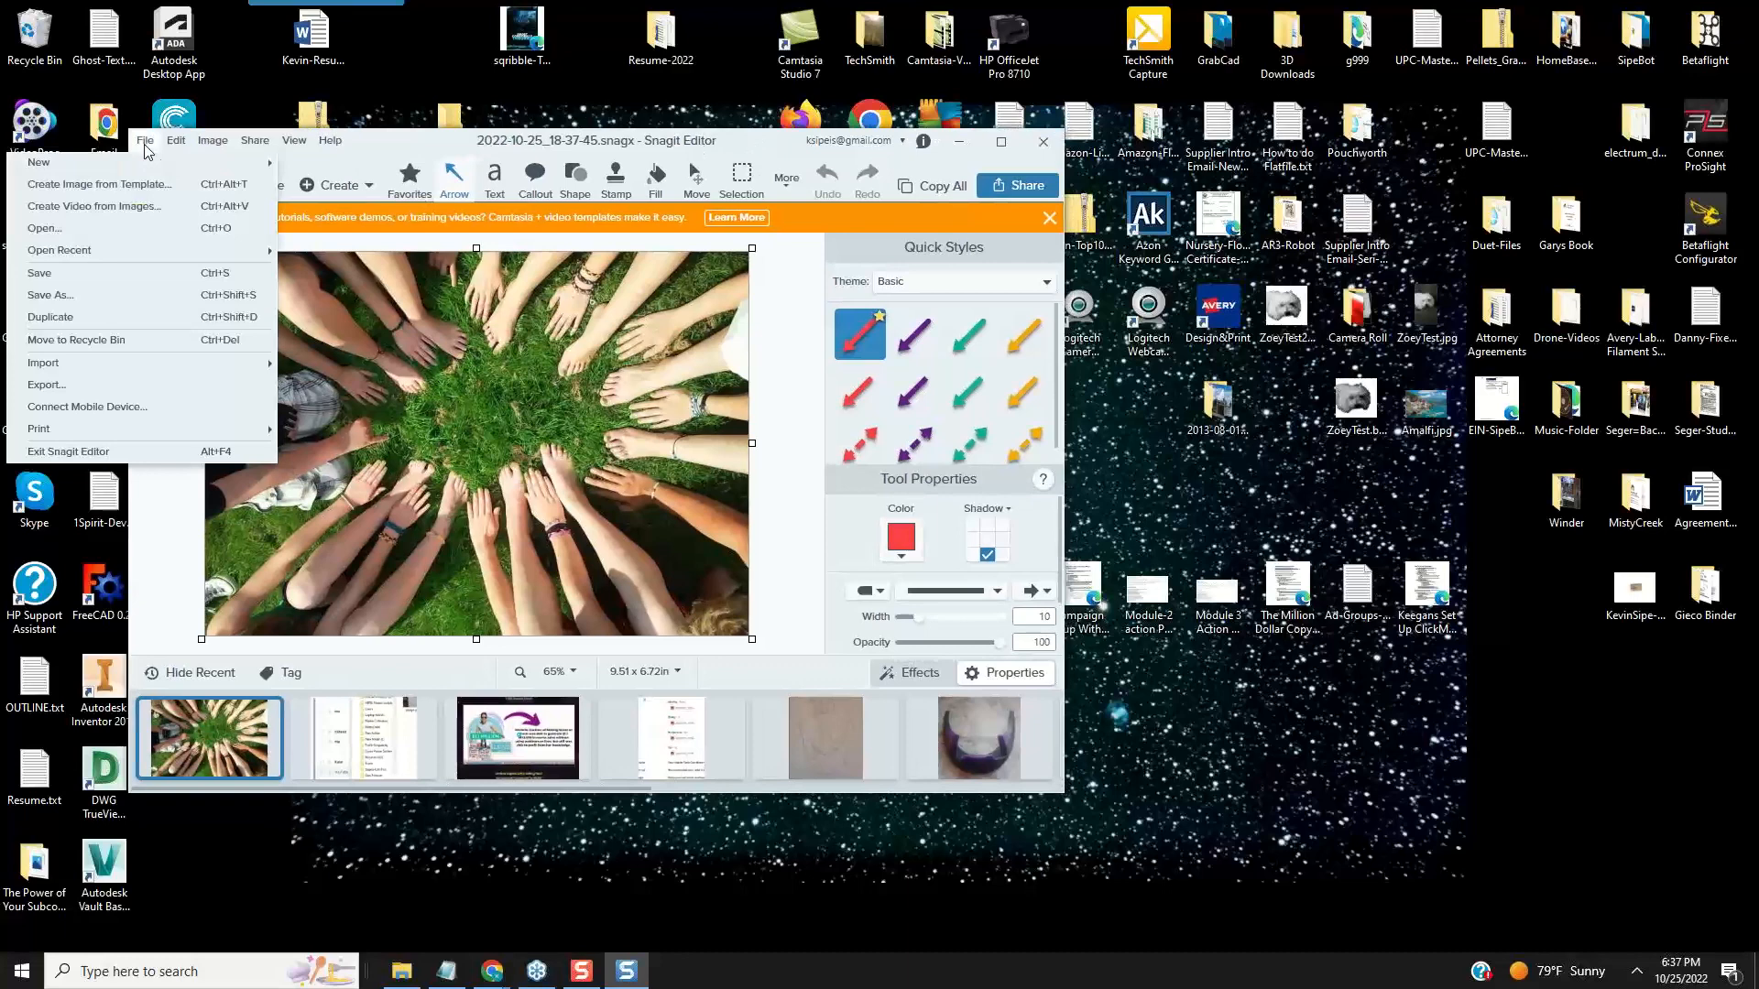
{"action": "left_click", "coordinate": [96, 295]}
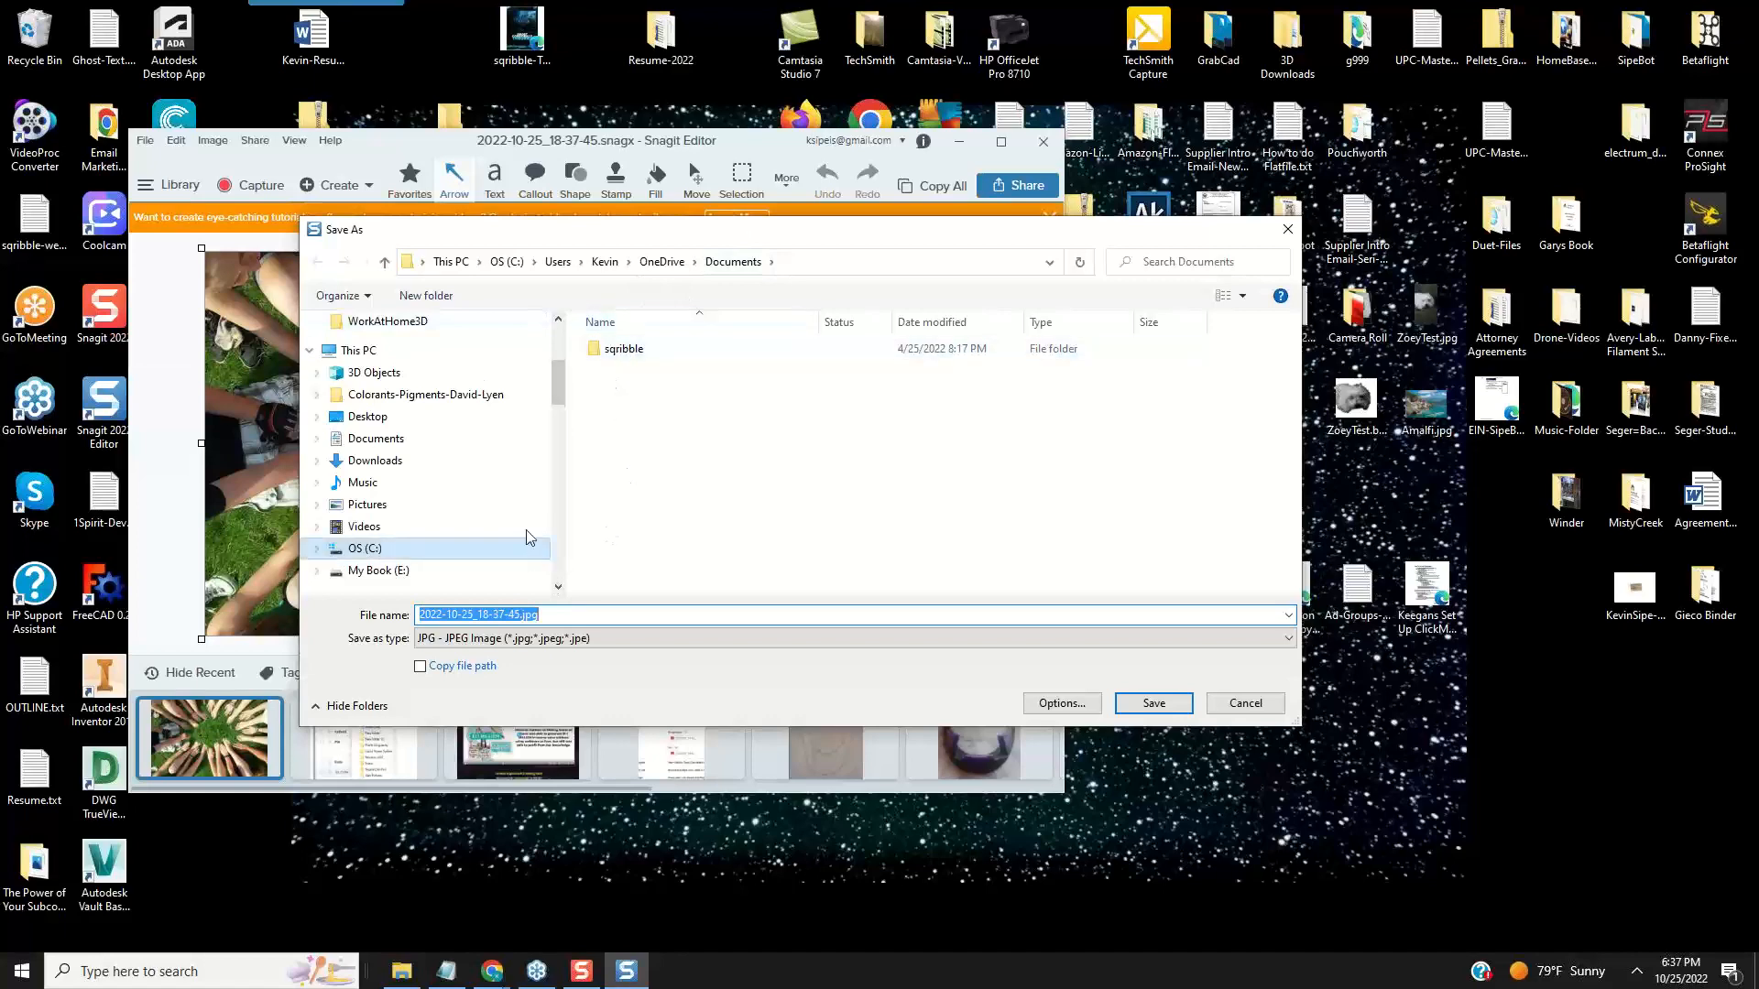
{"action": "left_click_drag", "start_coordinate": [722, 236], "coordinate": [591, 301]}
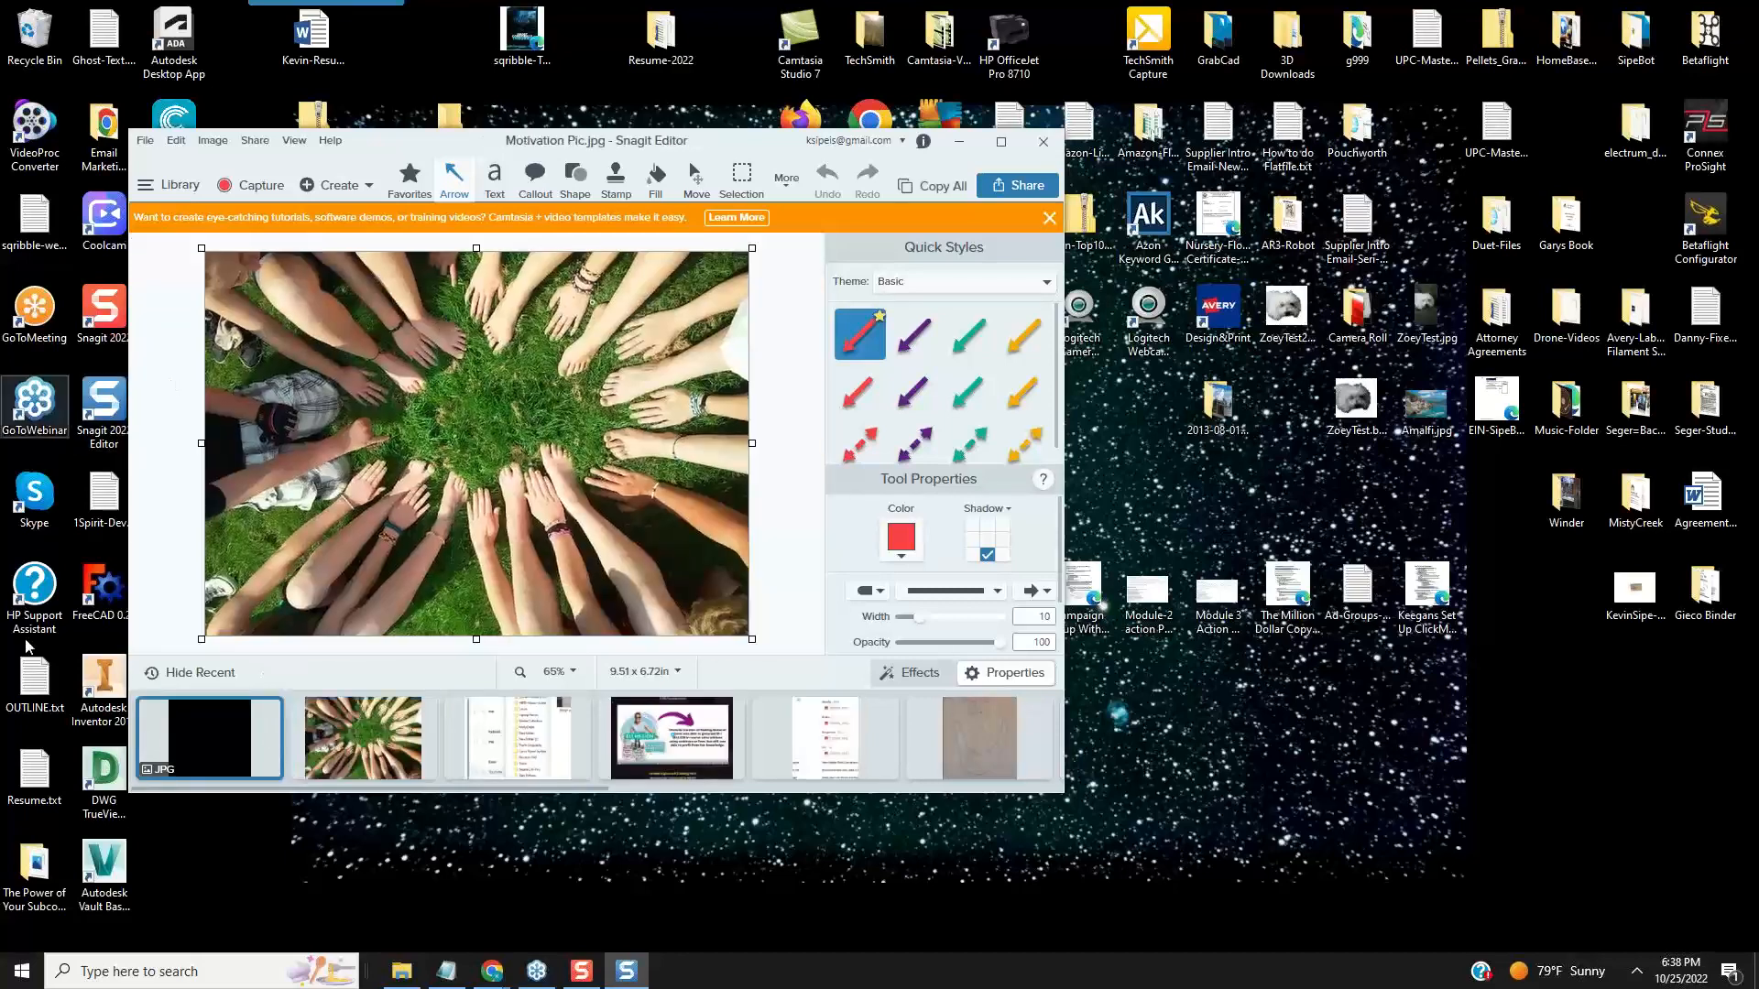
{"action": "left_click_drag", "start_coordinate": [743, 144], "coordinate": [0, 174]}
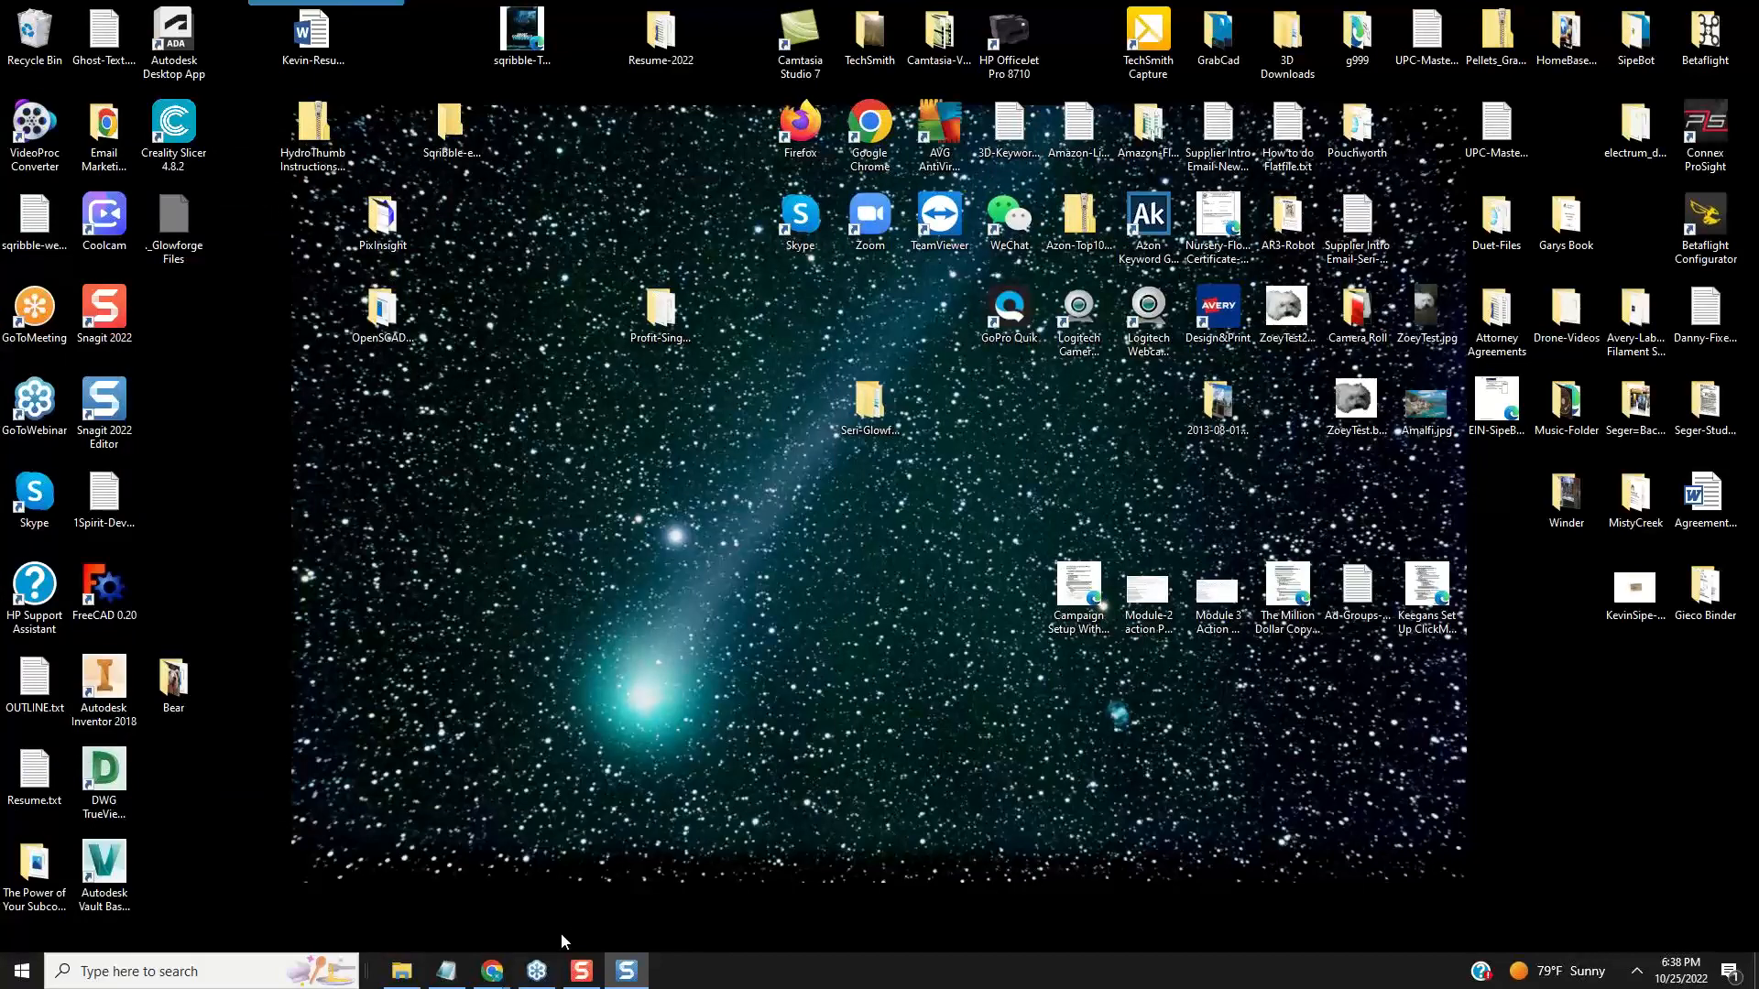
- Switch back to Chrome and return to the Sqribble eBook editor
{"action": "mouse_move", "coordinate": [492, 969]}
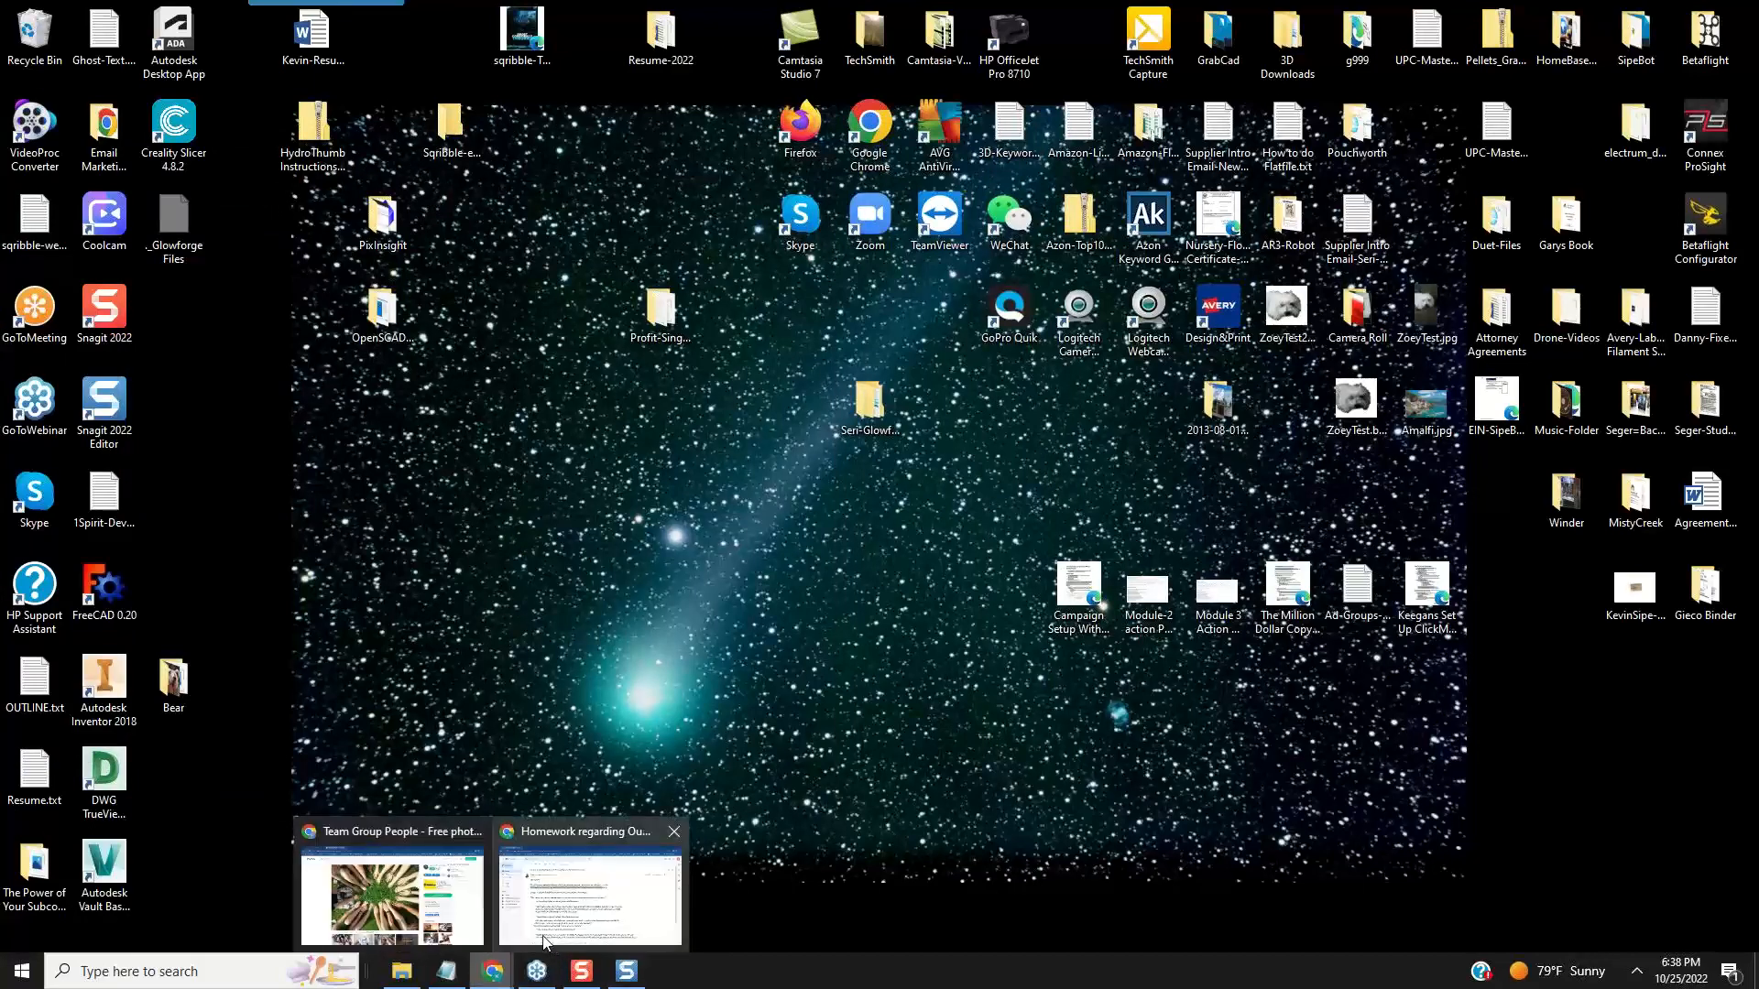
{"action": "left_click", "coordinate": [501, 980]}
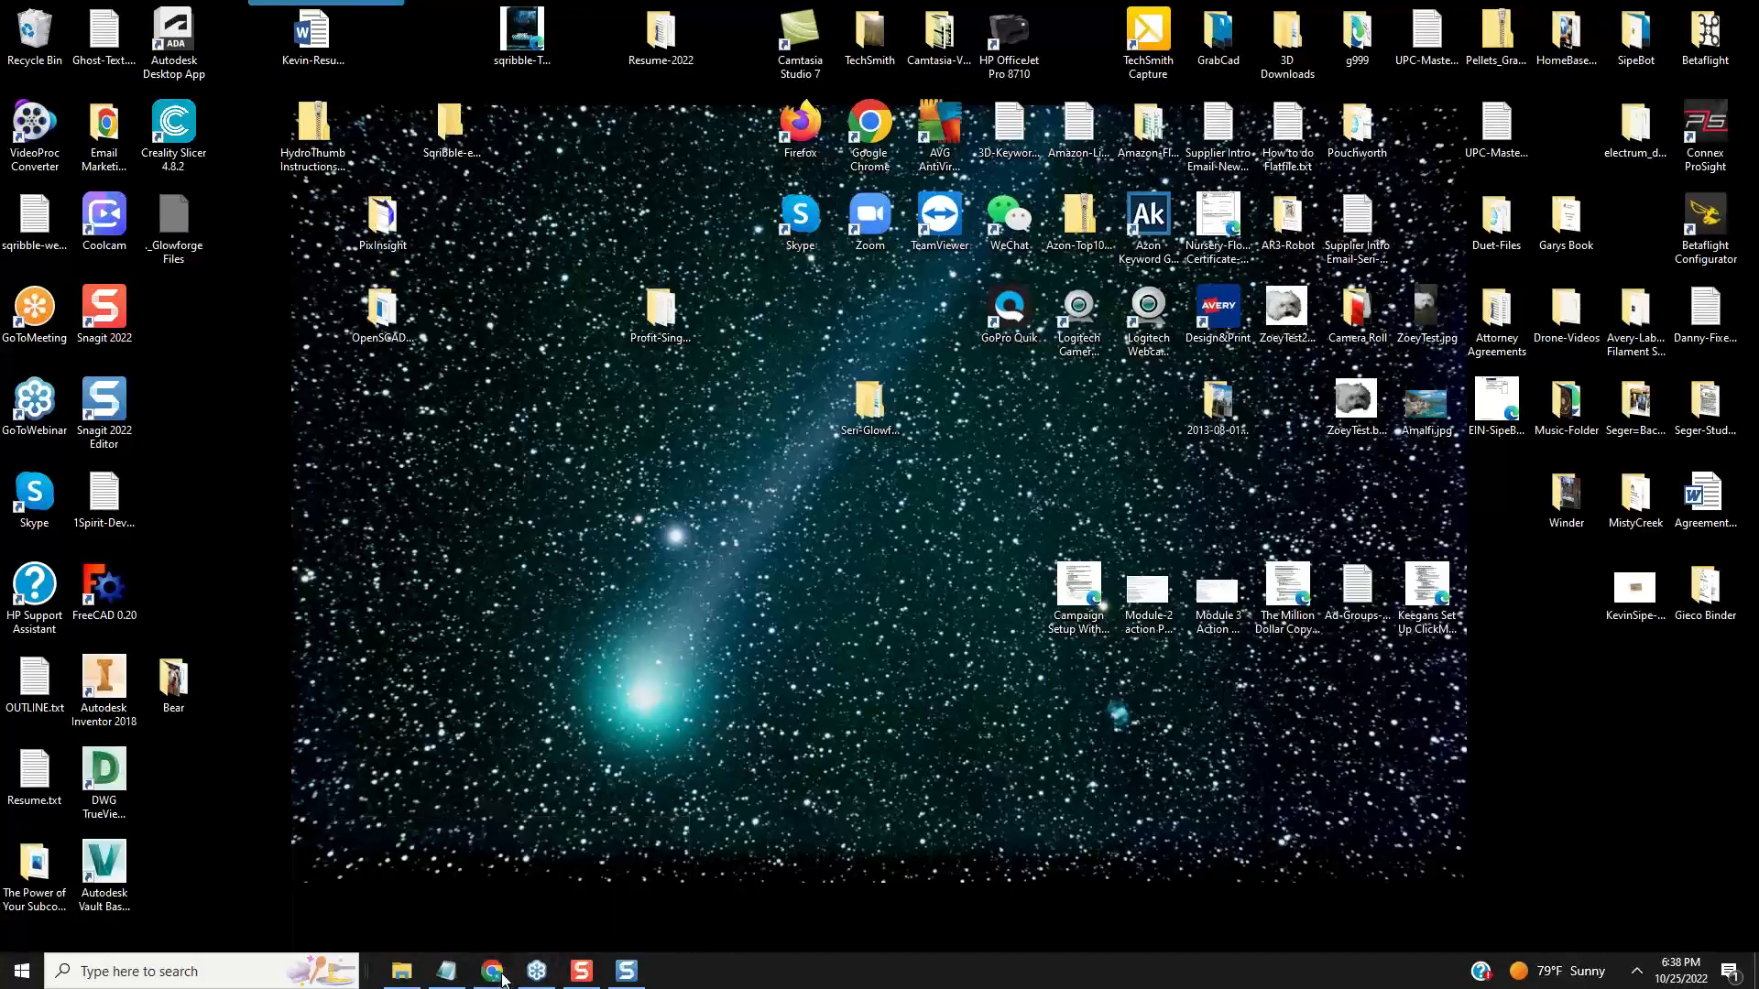
{"action": "left_click", "coordinate": [499, 976]}
{"action": "mouse_move", "coordinate": [488, 978]}
{"action": "left_click", "coordinate": [492, 971]}
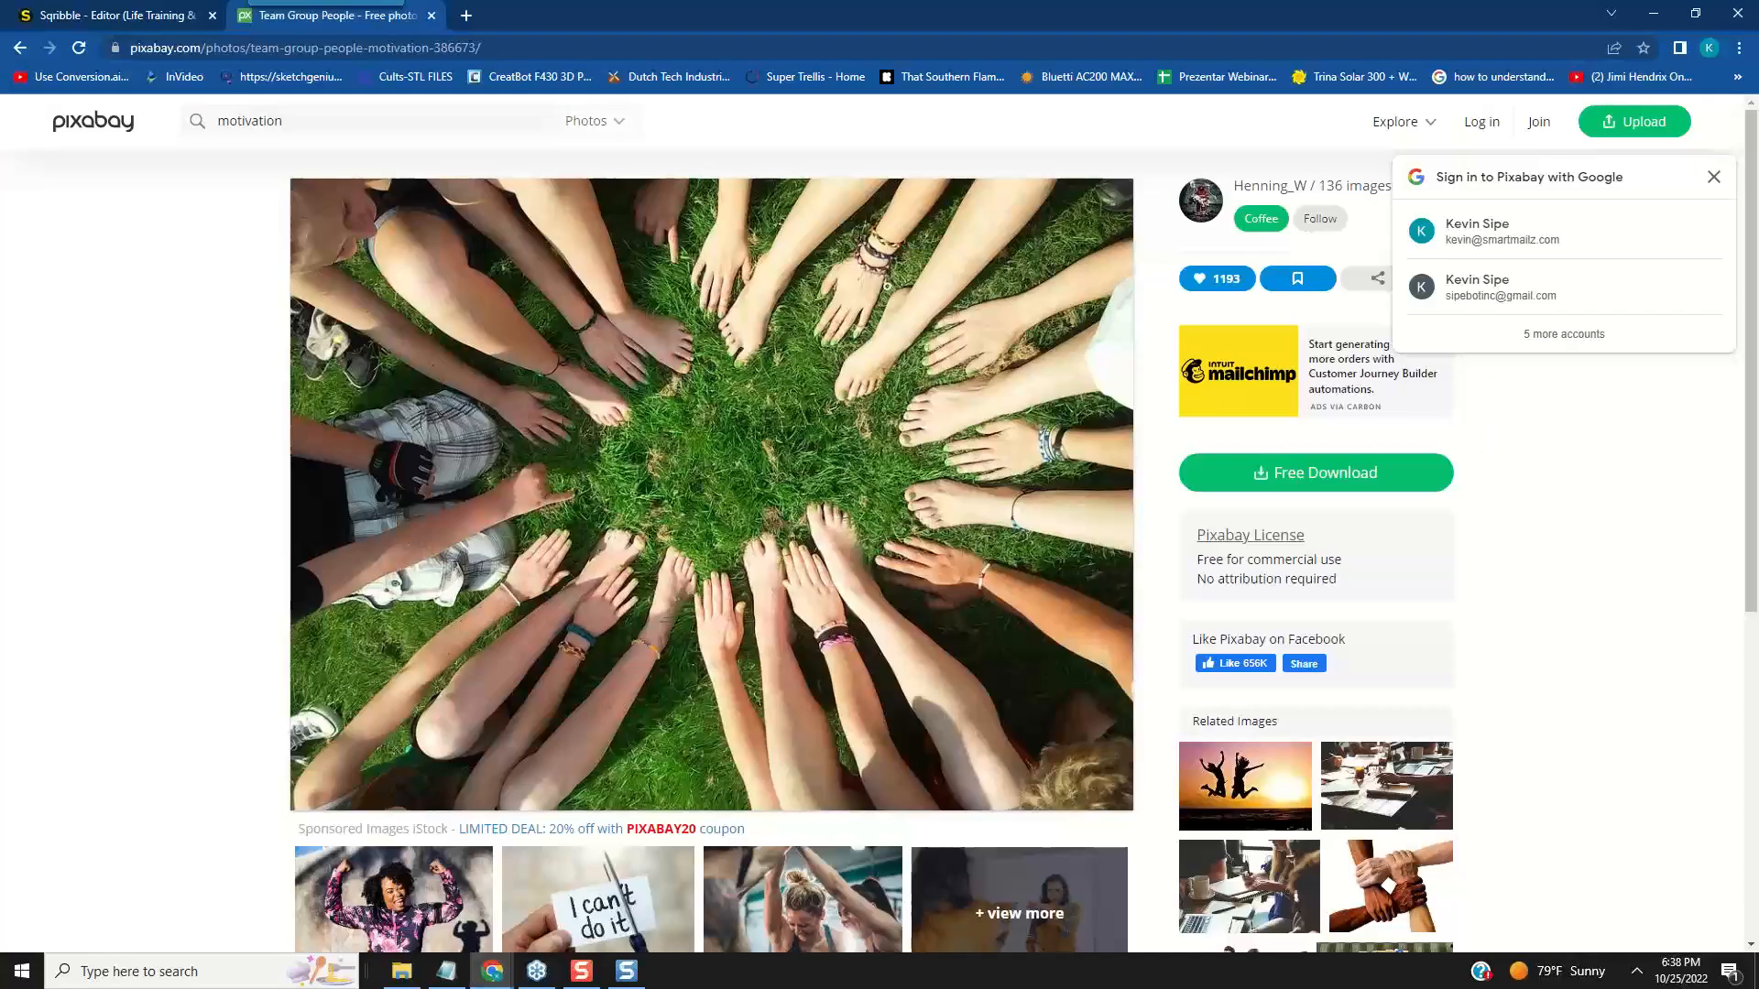
{"action": "left_click", "coordinate": [161, 17]}
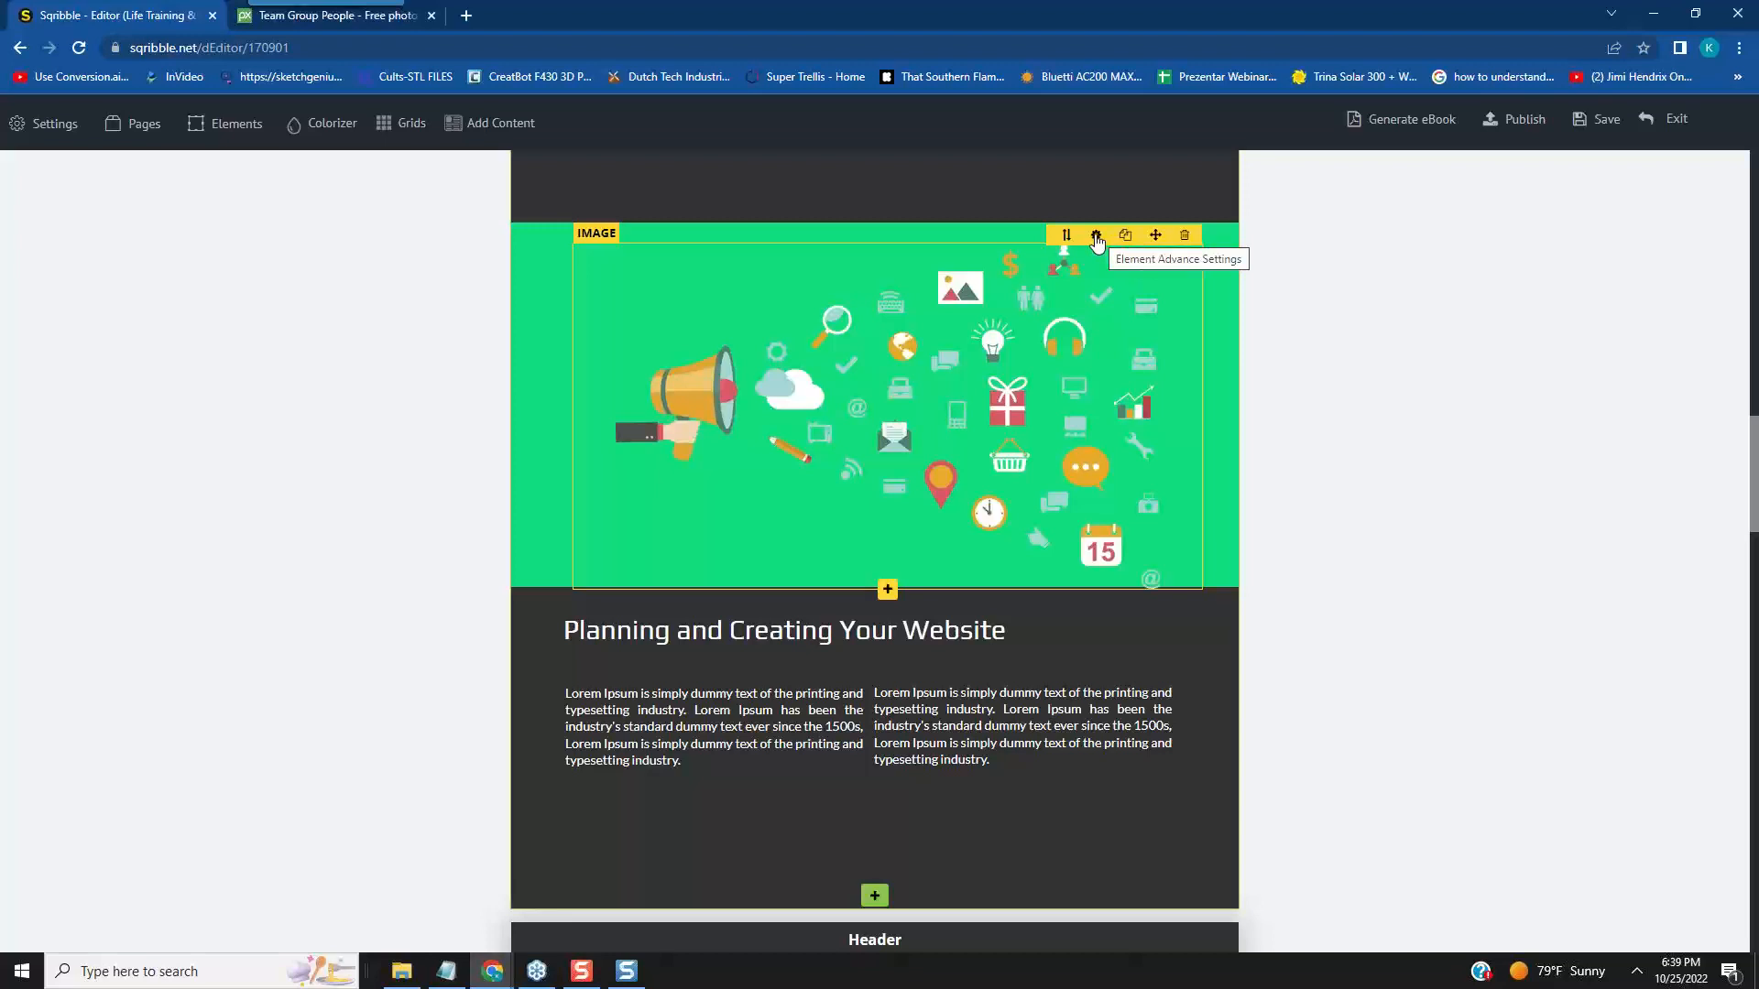
- Open the image library from the megaphone image's advanced settings and upload the saved motivation photo to Your Images
{"action": "left_click", "coordinate": [1096, 237]}
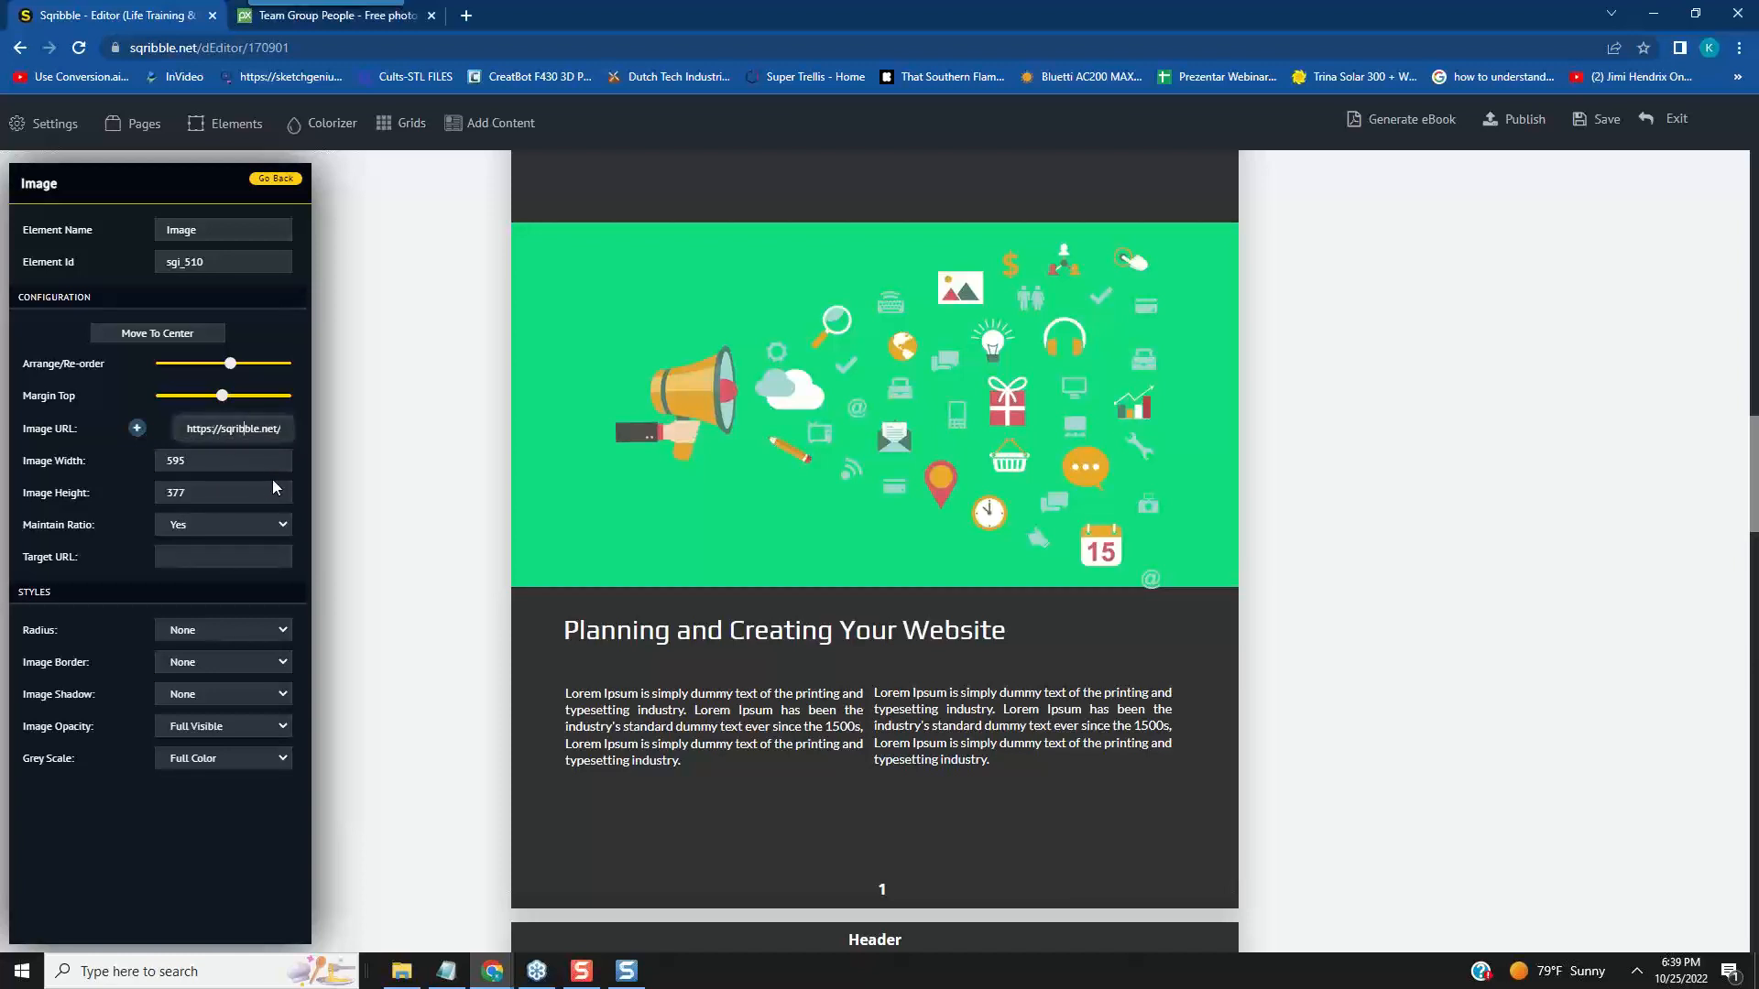
{"action": "key", "text": "Right"}
{"action": "key", "text": "Right"}
{"action": "key", "text": "Right"}
{"action": "key", "text": "Right"}
{"action": "key", "text": "Right"}
{"action": "key", "text": "Right"}
{"action": "key", "text": "Right"}
{"action": "key", "text": "Right"}
{"action": "key", "text": "Right"}
{"action": "key", "text": "Right"}
{"action": "key", "text": "Right"}
{"action": "key", "text": "Right"}
{"action": "key", "text": "Right"}
{"action": "key", "text": "Right"}
{"action": "key", "text": "Right"}
{"action": "key", "text": "Right"}
{"action": "key", "text": "Right"}
{"action": "key", "text": "Right"}
{"action": "key", "text": "Right"}
{"action": "key", "text": "Right"}
{"action": "left_click", "coordinate": [138, 431]}
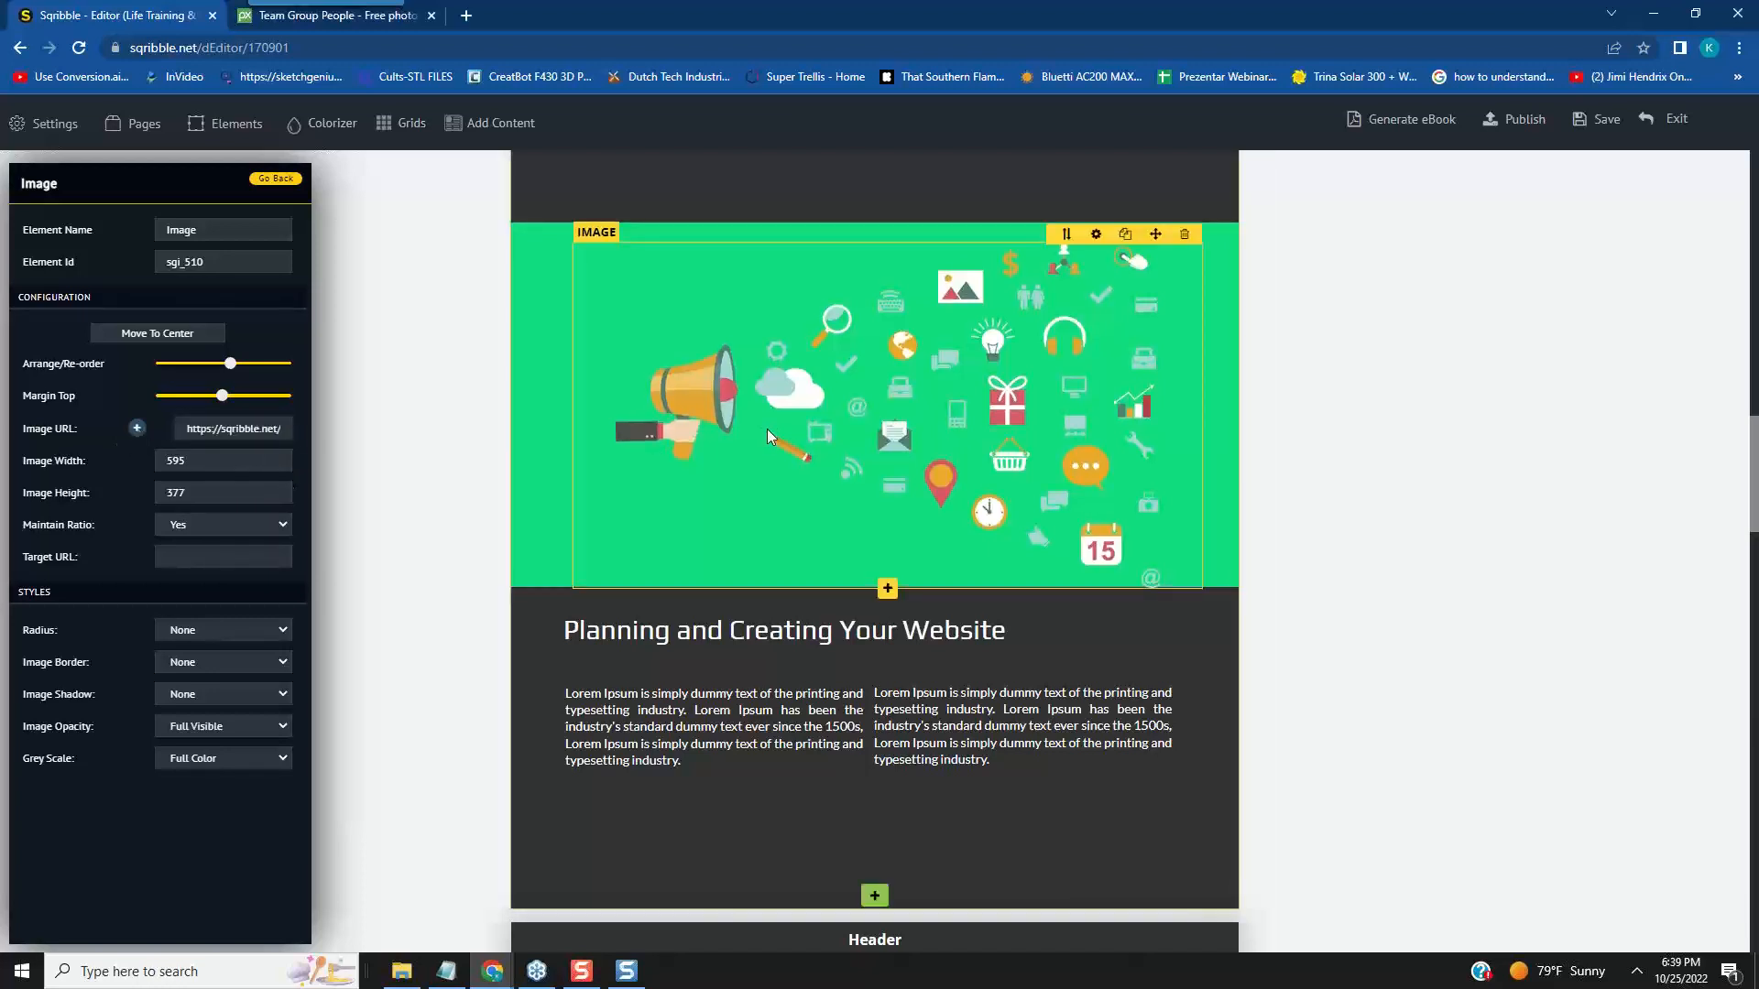
{"action": "left_click", "coordinate": [1096, 235]}
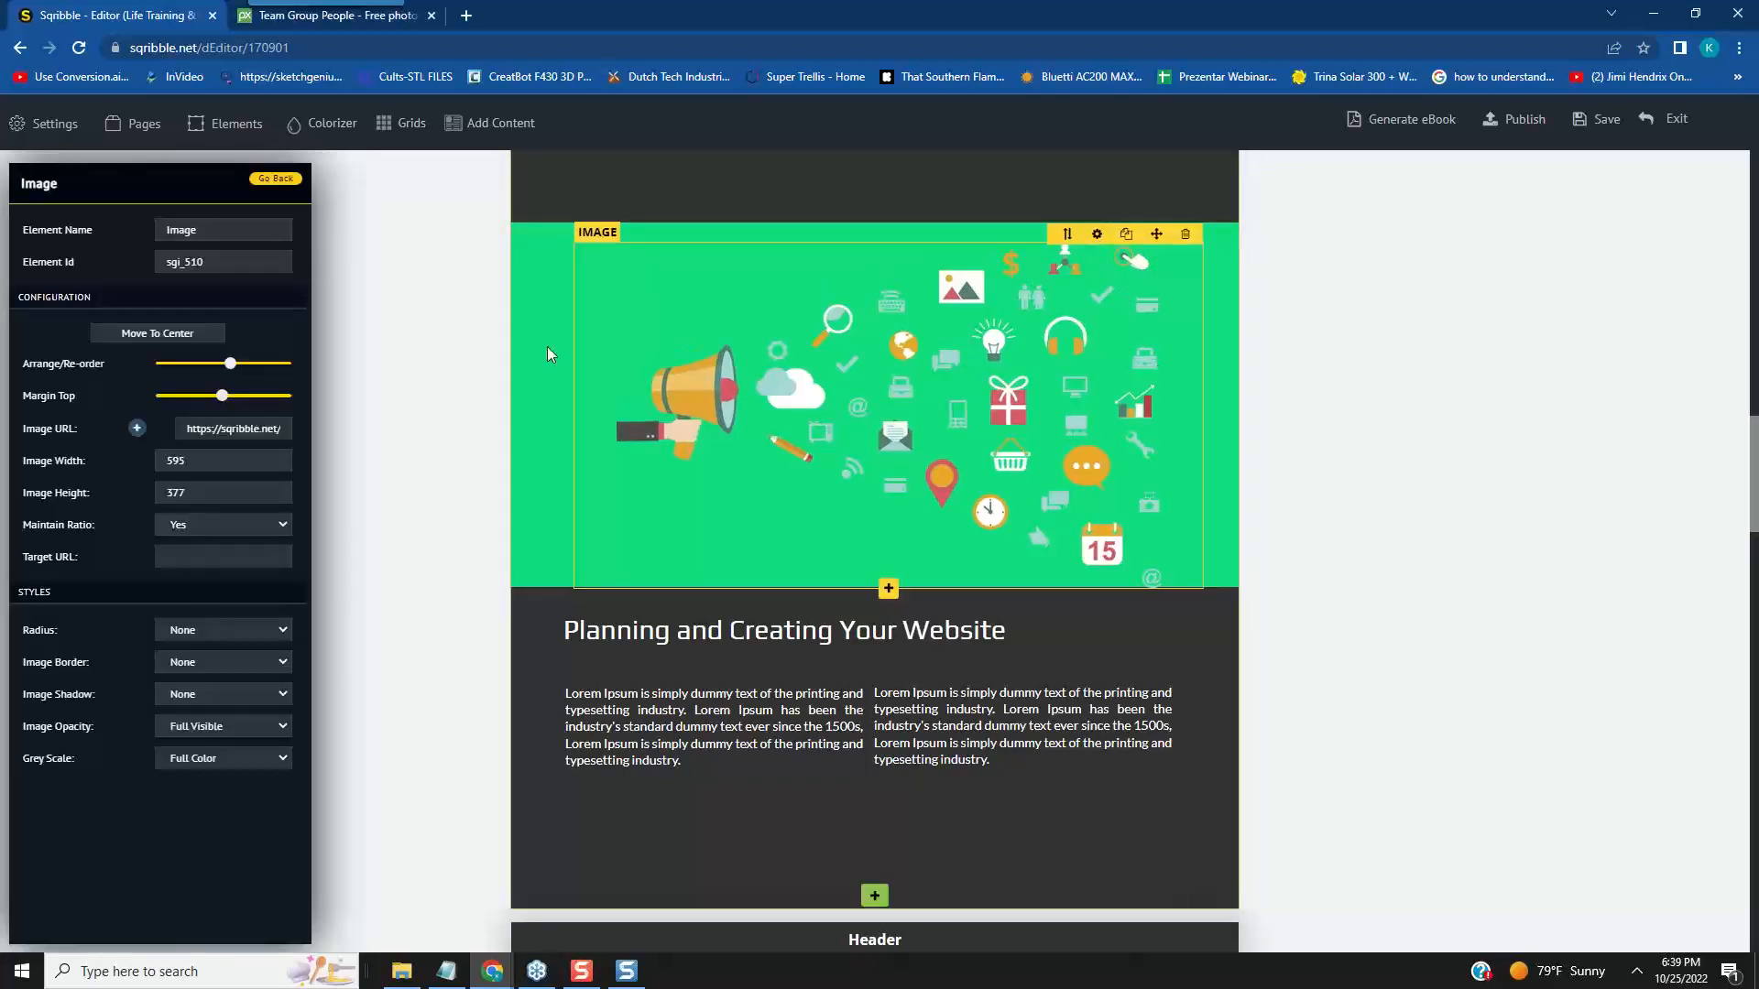
{"action": "left_click", "coordinate": [135, 429]}
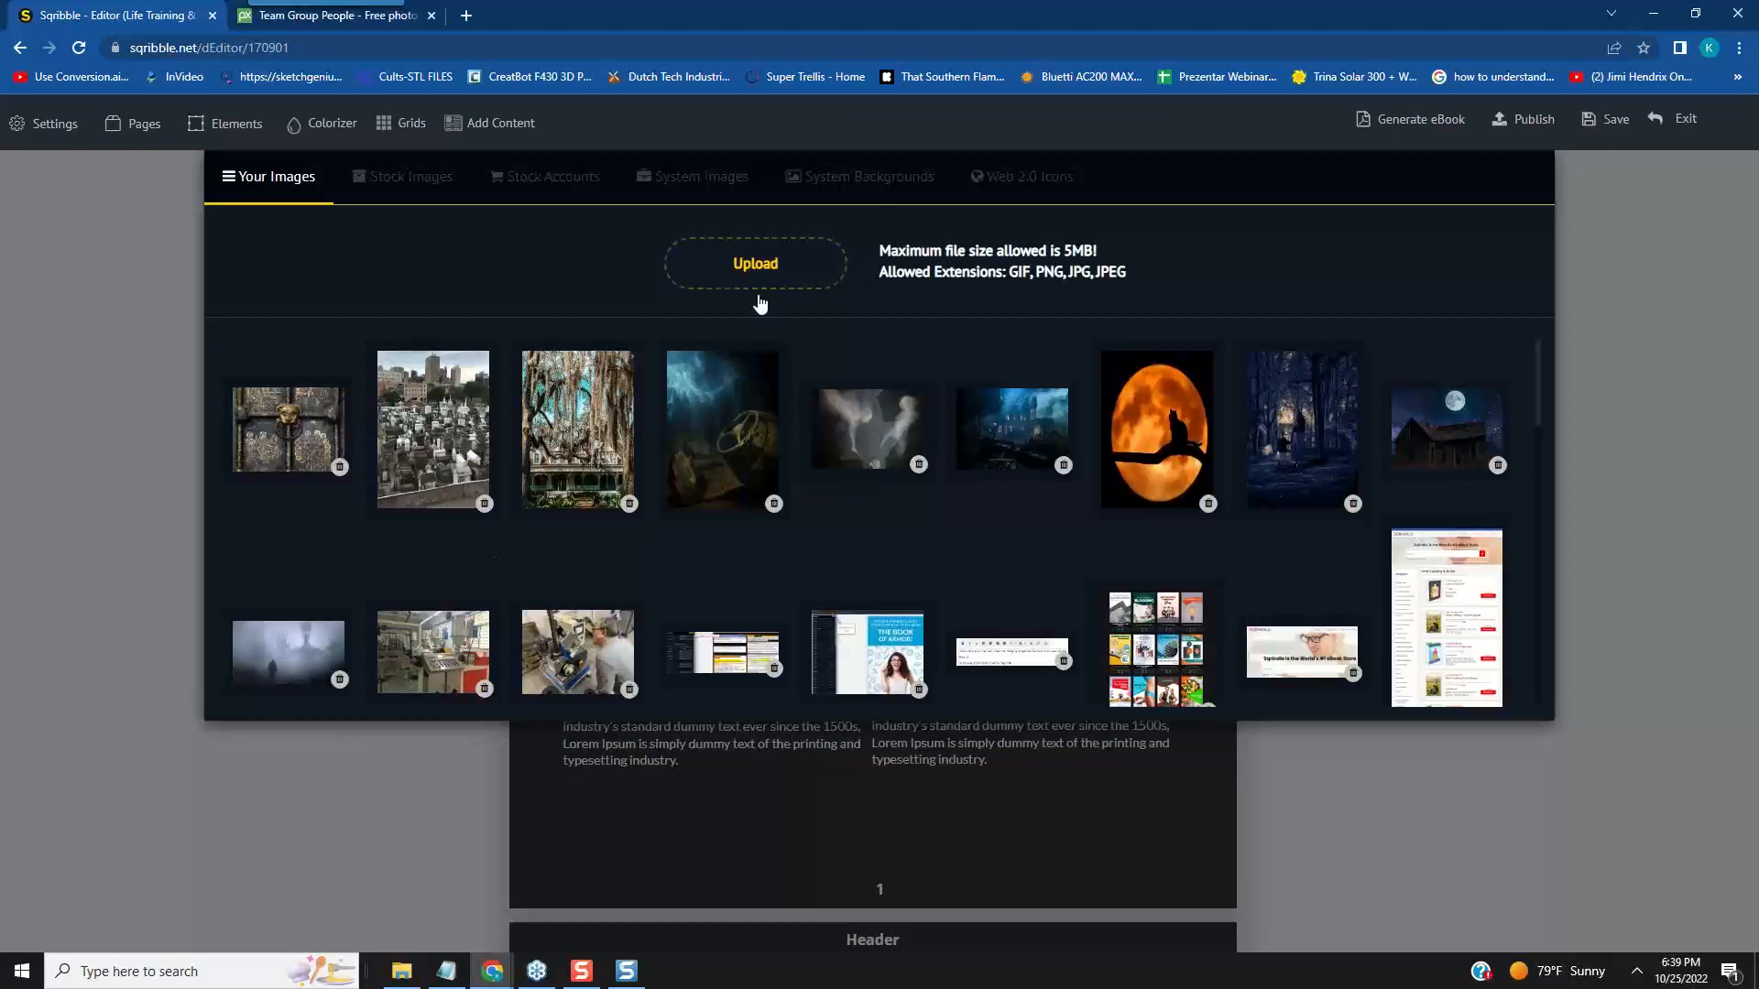
{"action": "left_click_drag", "start_coordinate": [761, 267], "coordinate": [755, 269]}
{"action": "left_click", "coordinate": [747, 269]}
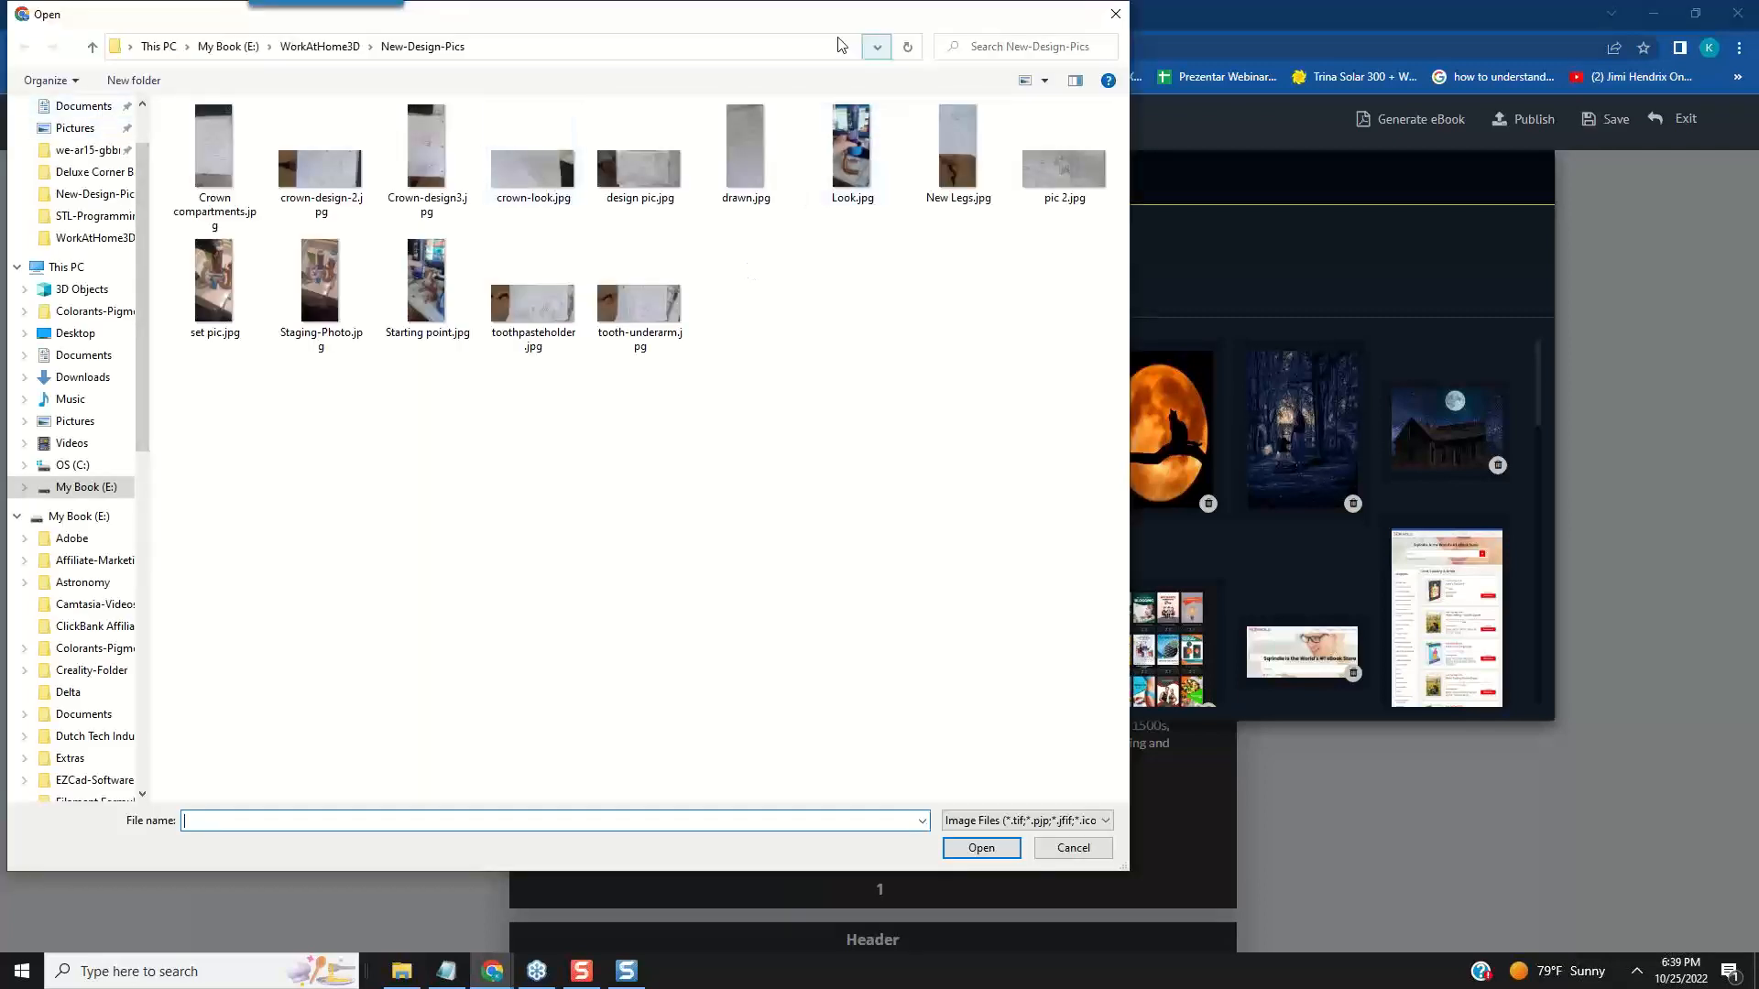
{"action": "left_click_drag", "start_coordinate": [769, 12], "coordinate": [0, 64]}
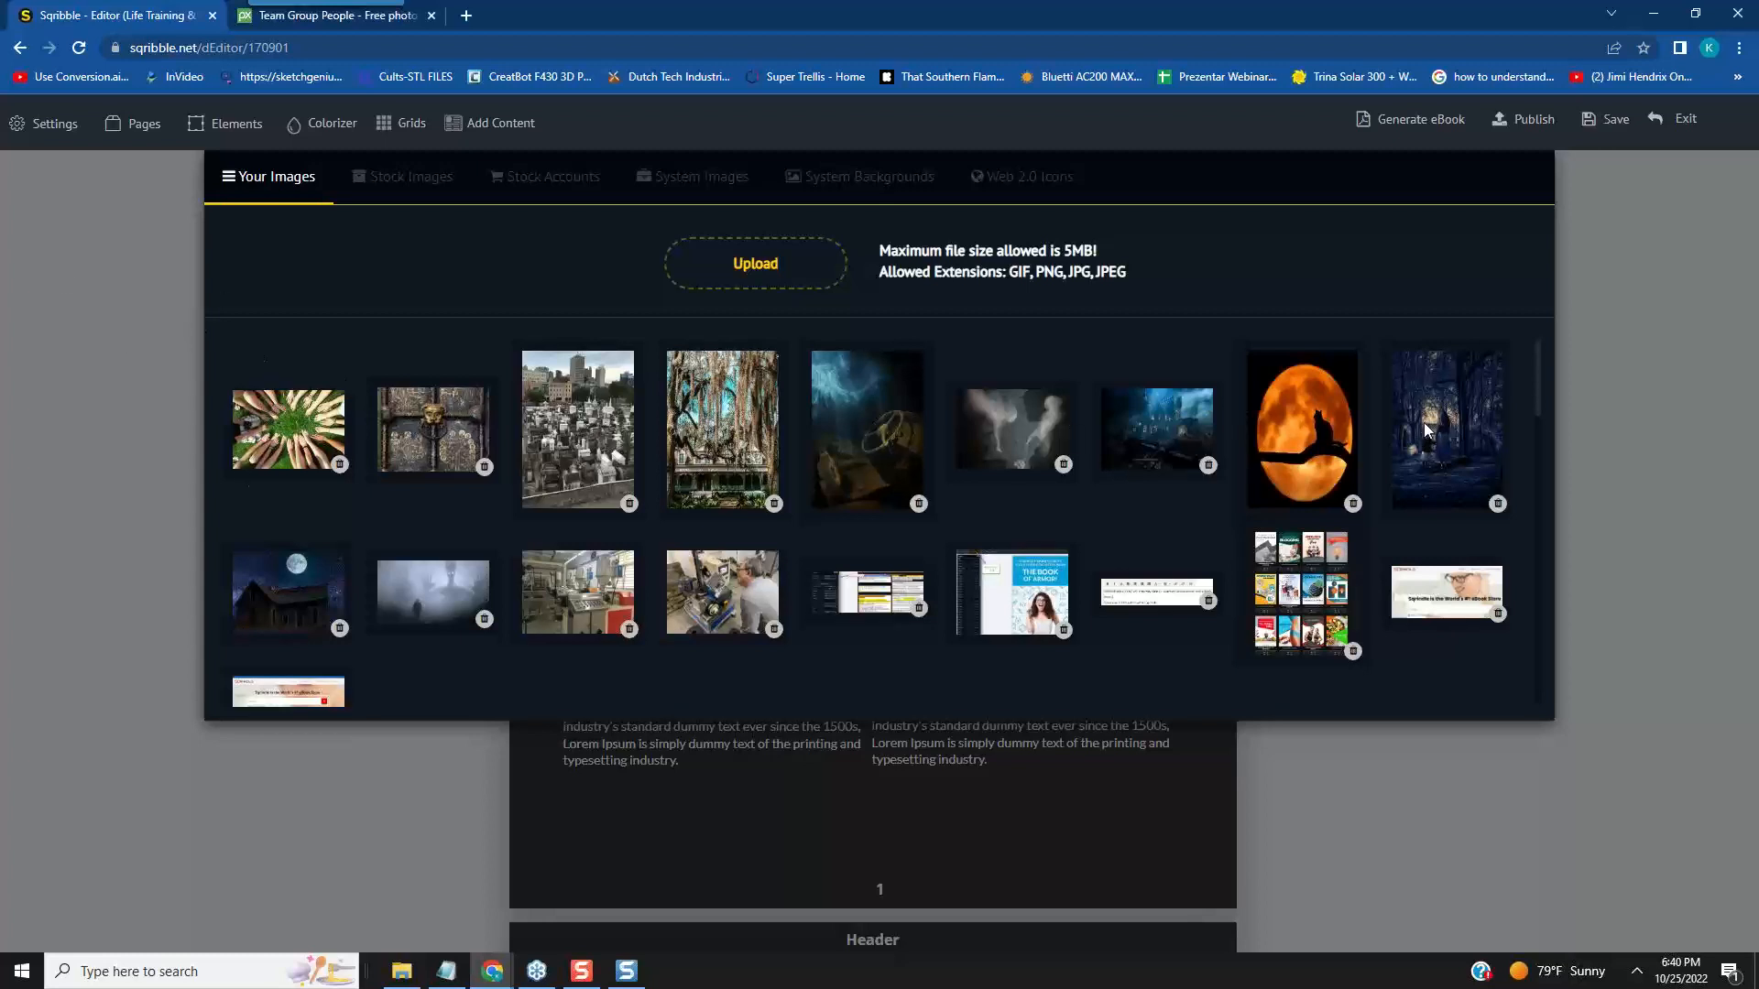
{"action": "right_click", "coordinate": [1607, 399]}
{"action": "left_click", "coordinate": [1624, 330]}
{"action": "left_click", "coordinate": [1625, 331]}
{"action": "left_click", "coordinate": [687, 433]}
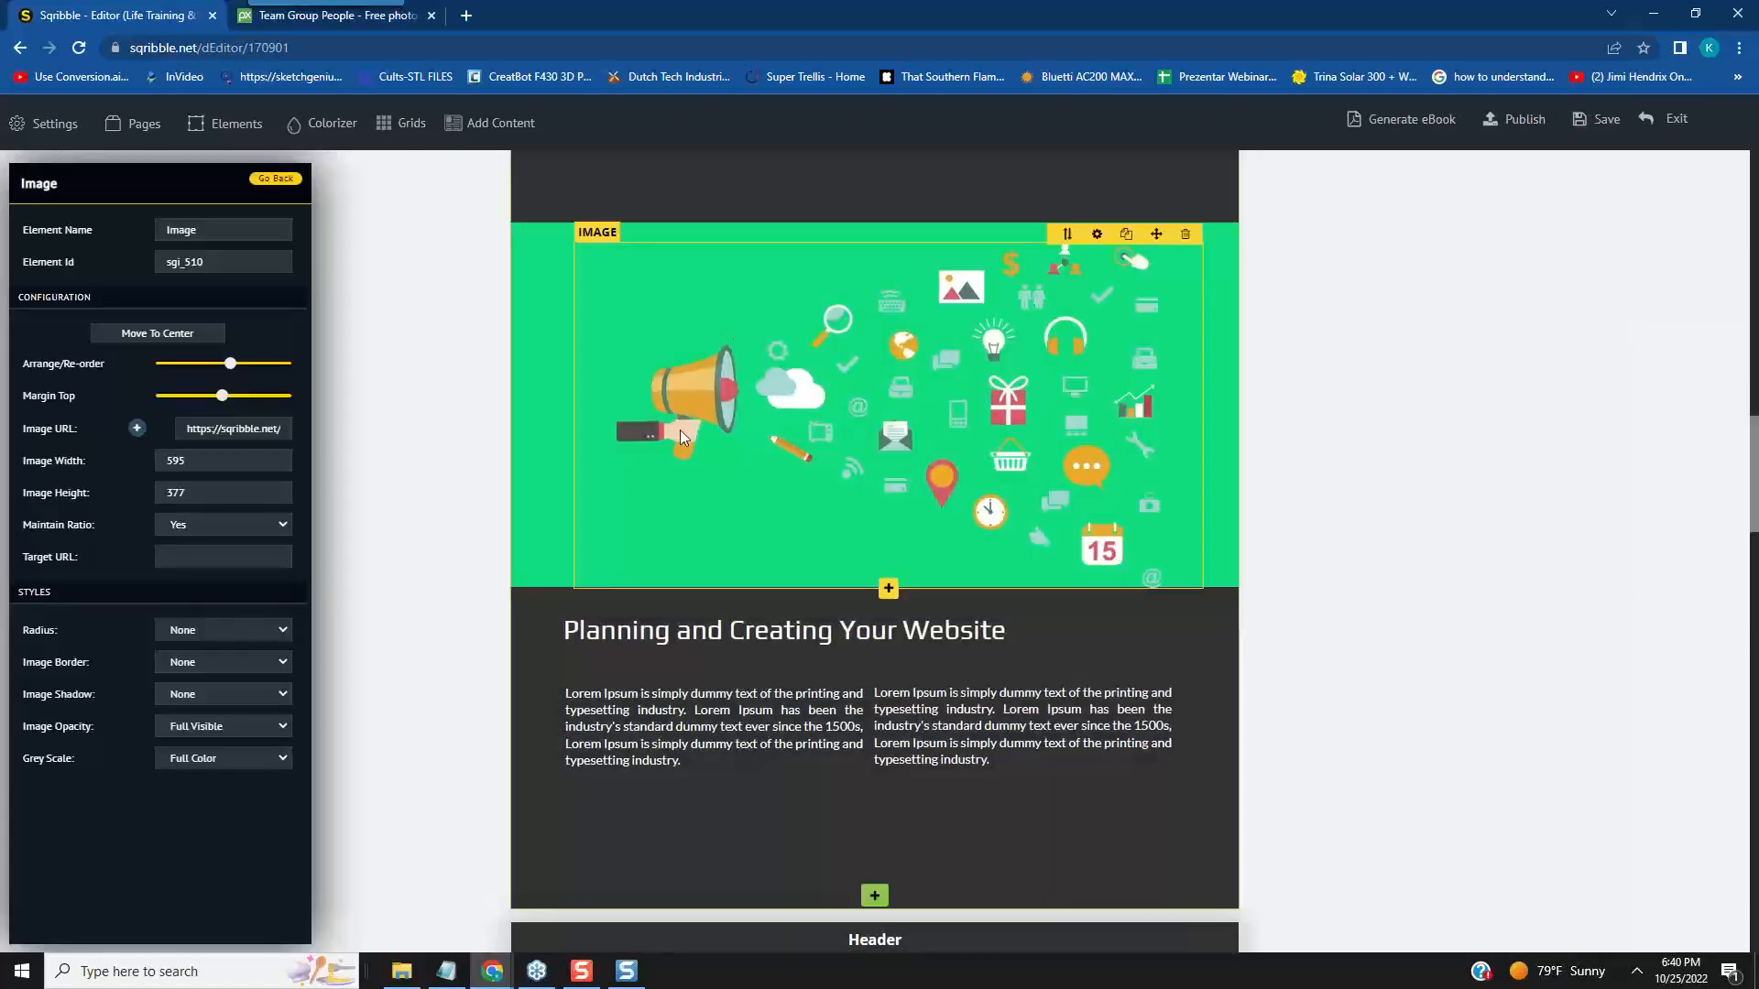
{"action": "left_click", "coordinate": [471, 380]}
{"action": "left_click_drag", "start_coordinate": [701, 495], "coordinate": [706, 491]}
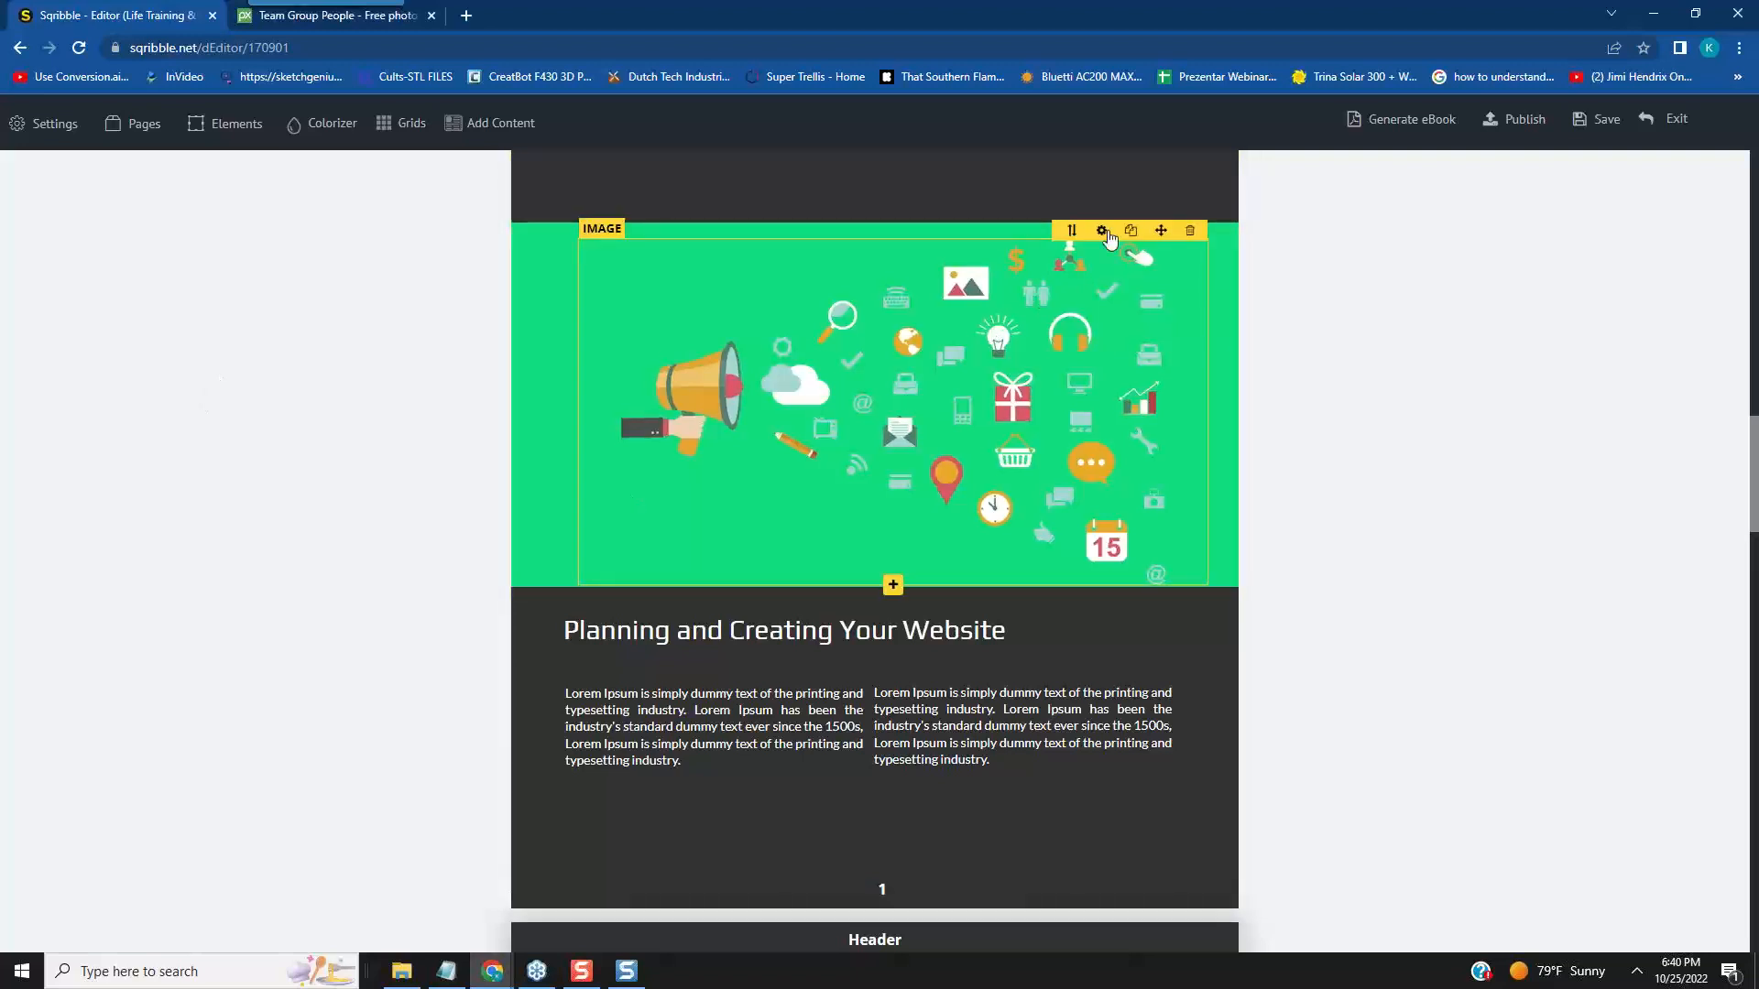
- Replace the megaphone image in page 1's green banner with the uploaded photo of hands on grass
{"action": "left_click", "coordinate": [1104, 232]}
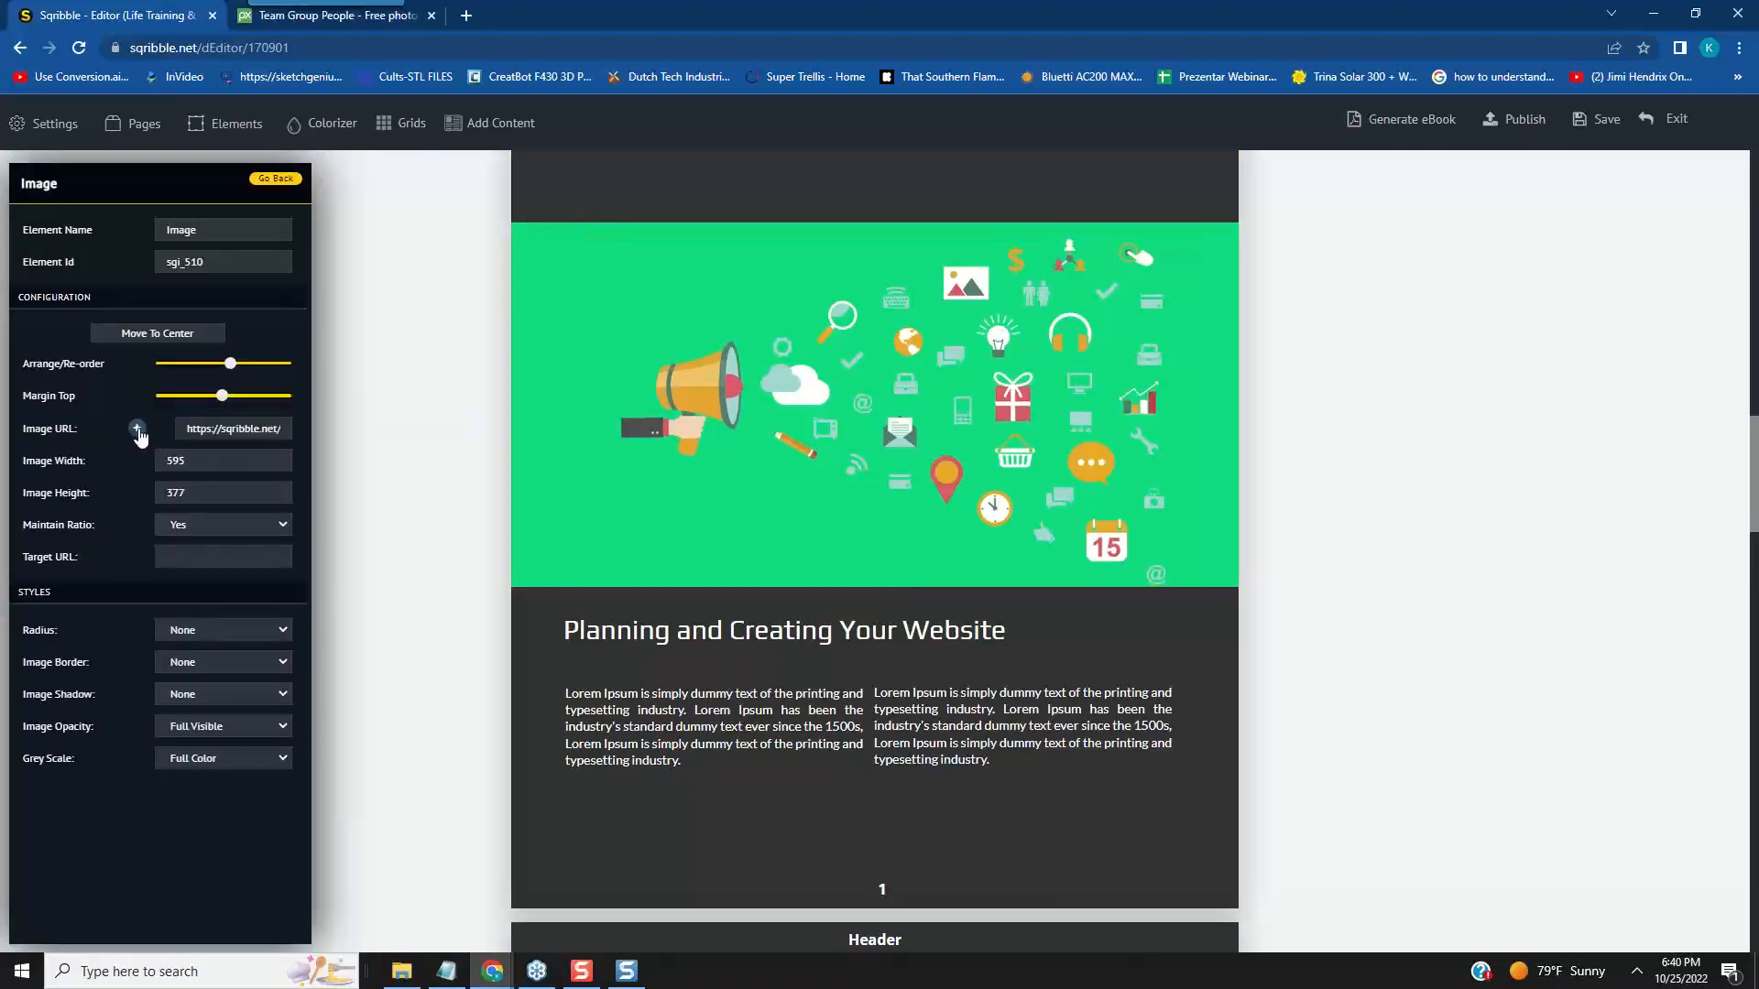
{"action": "left_click", "coordinate": [137, 429]}
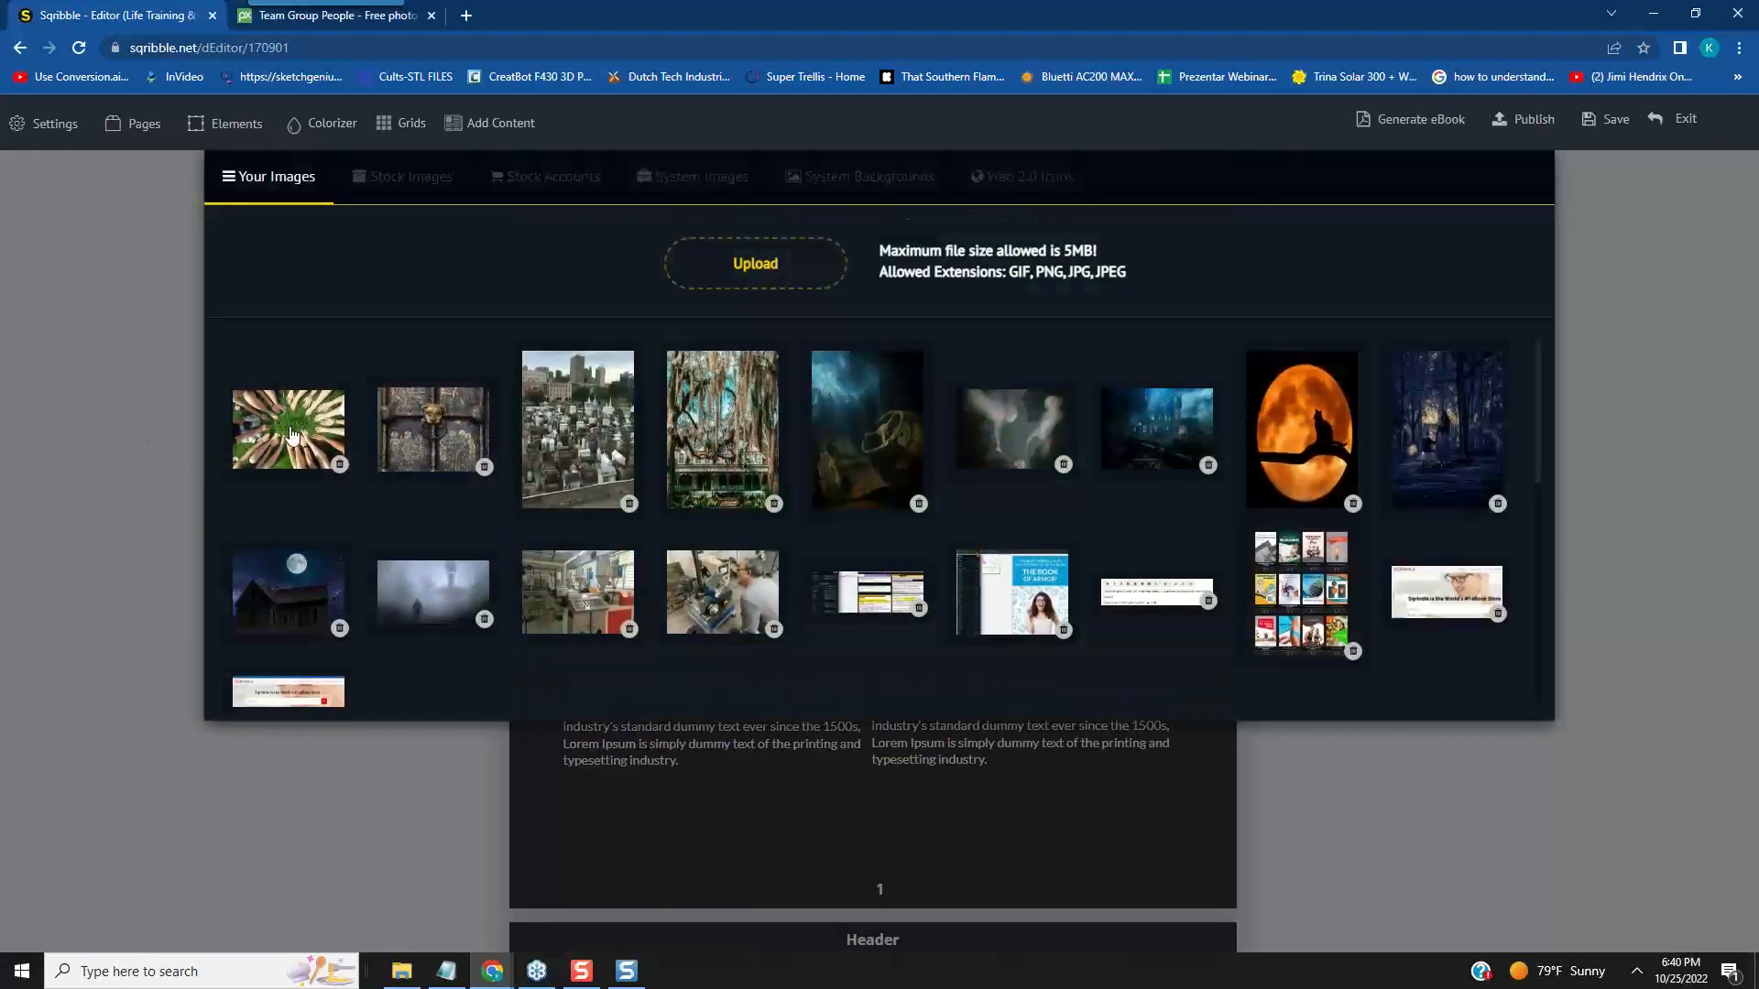
{"action": "left_click", "coordinate": [289, 427]}
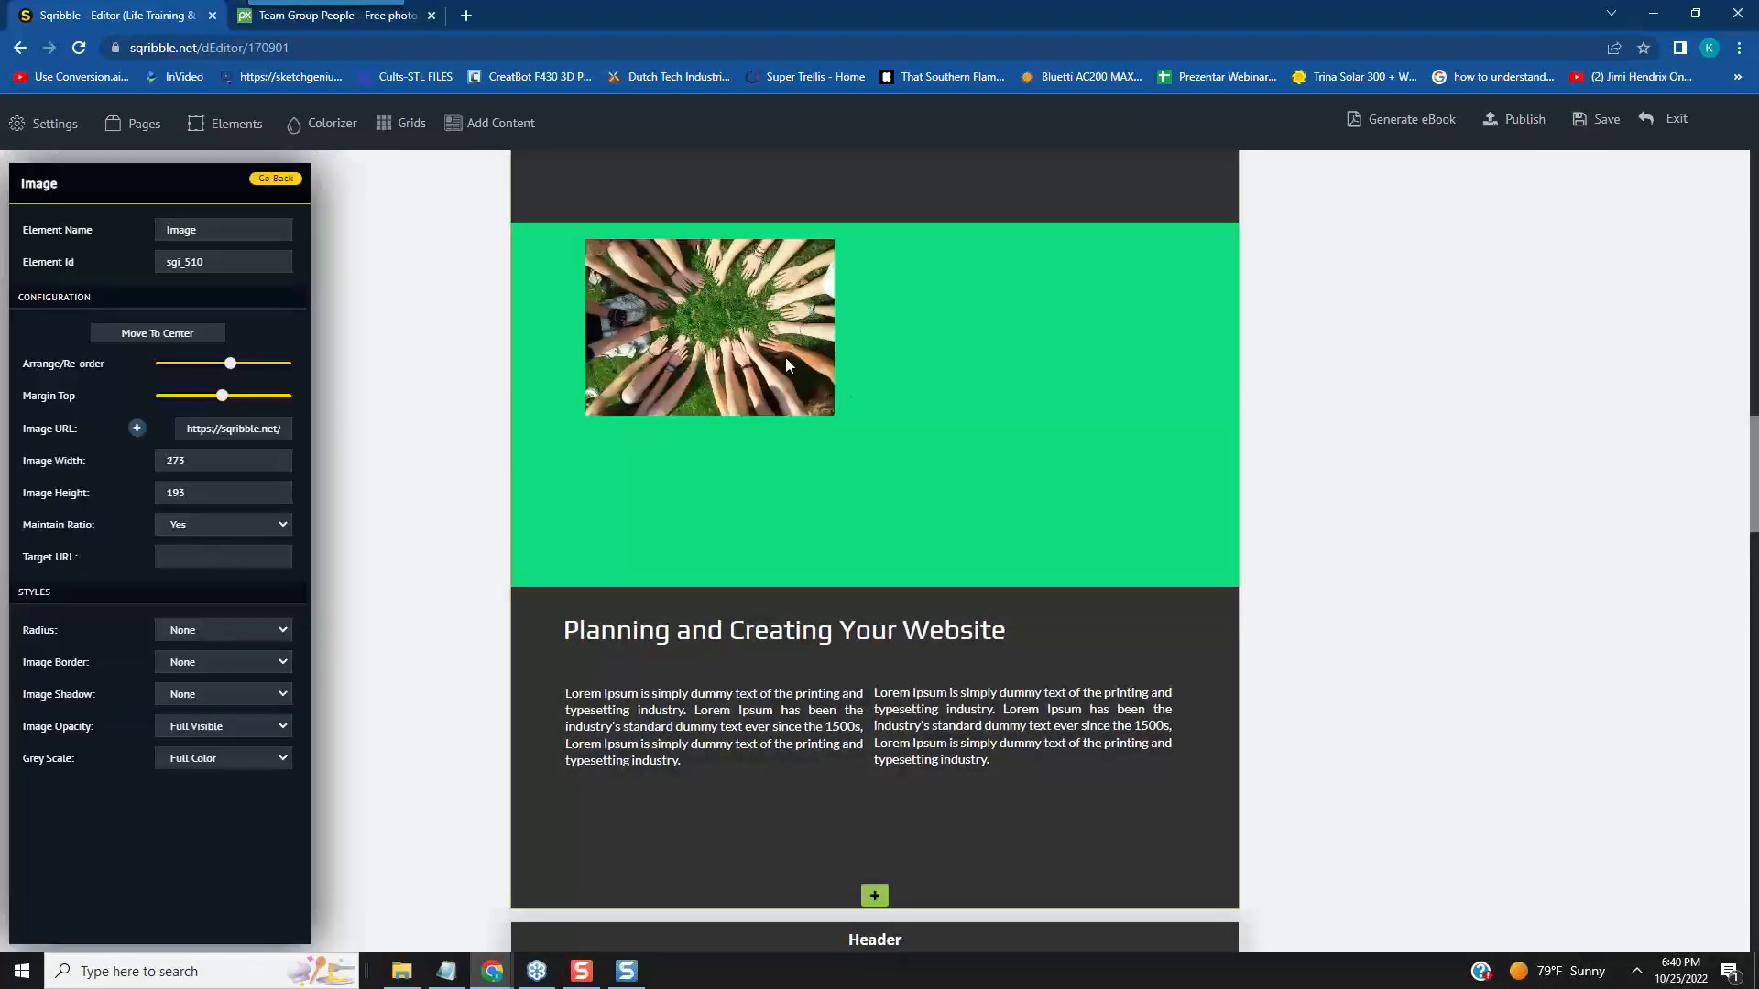
- Move the new photo towards the middle of page 1's green banner and open its advanced settings
{"action": "mouse_move", "coordinate": [764, 335]}
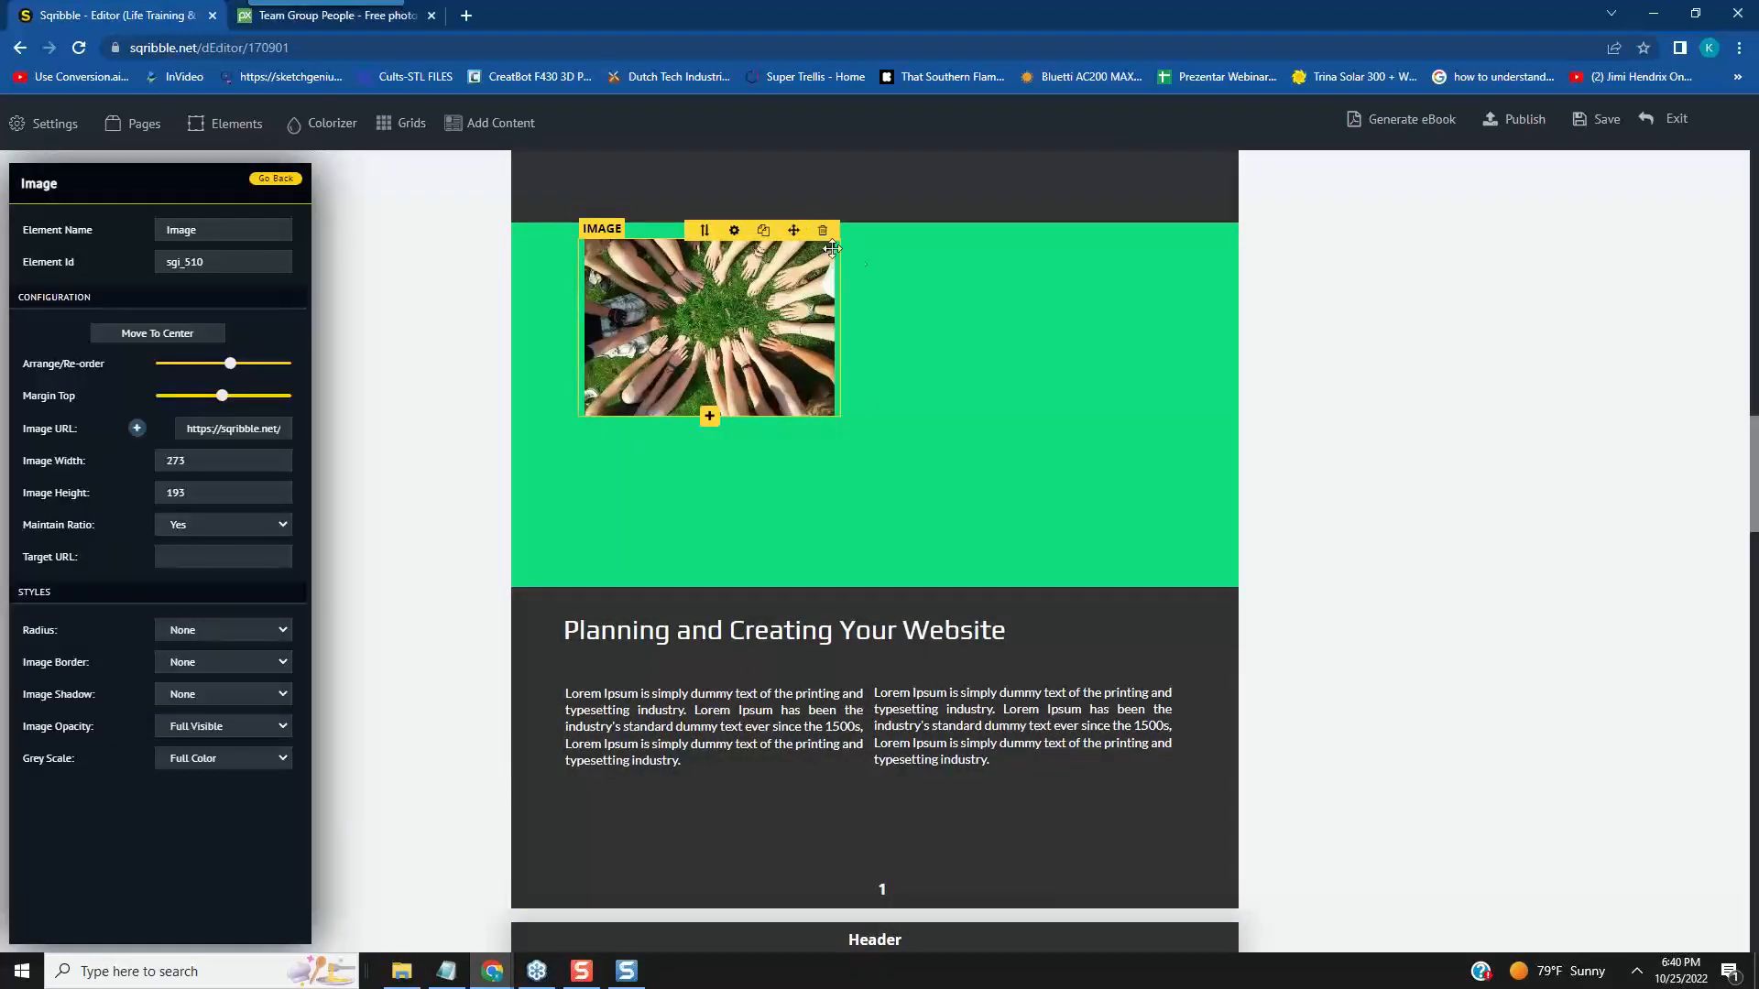
{"action": "left_click_drag", "start_coordinate": [795, 229], "coordinate": [928, 318]}
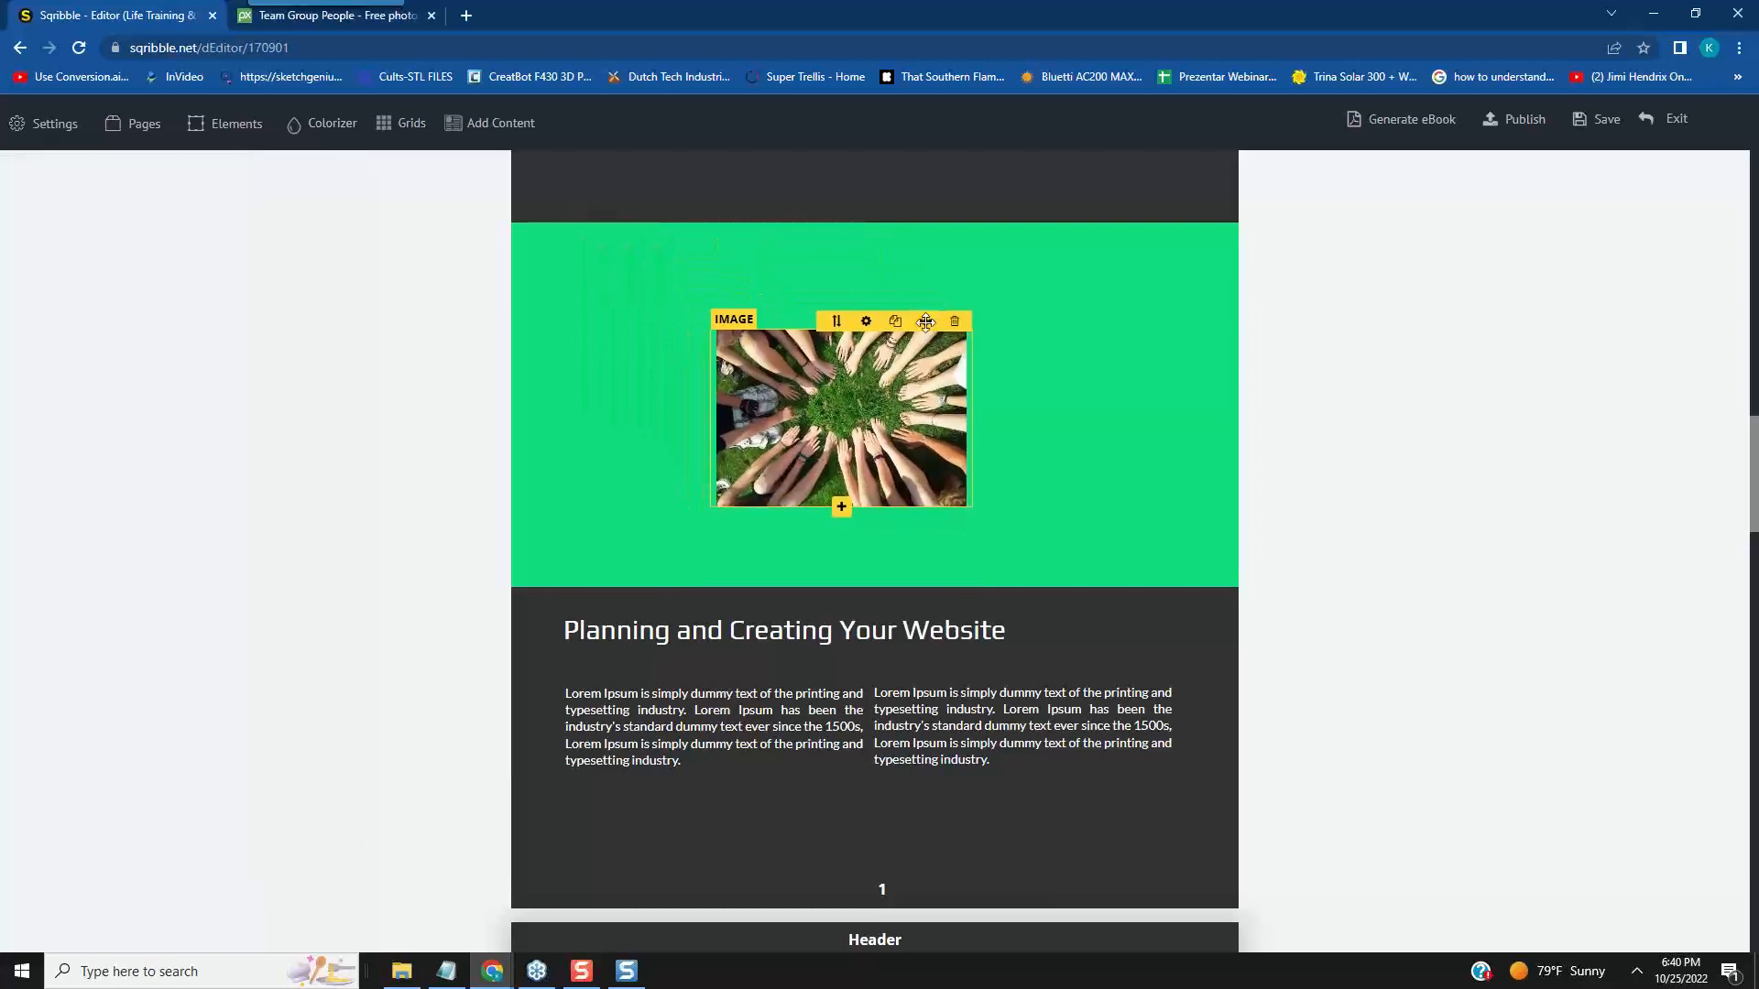
{"action": "left_click", "coordinate": [866, 321]}
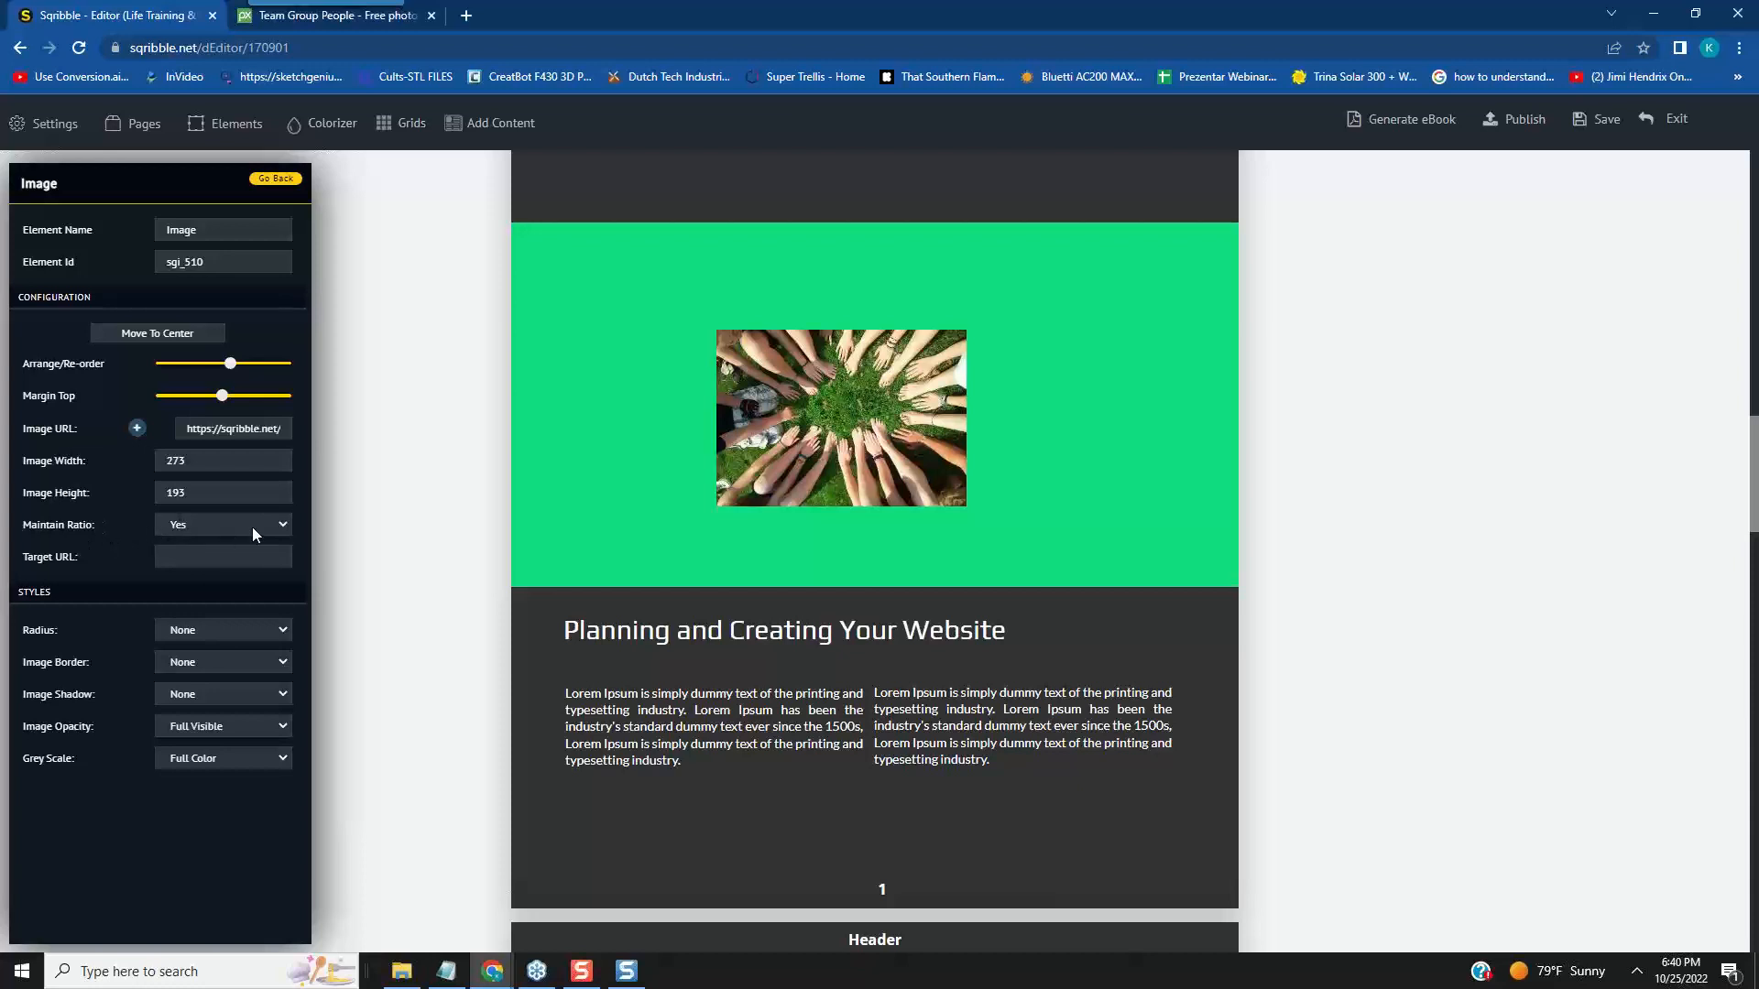
- Set the photo's width to 700 with its ratio maintained and move the enlarged photo up to the green banner's top edge
{"action": "left_click", "coordinate": [283, 528]}
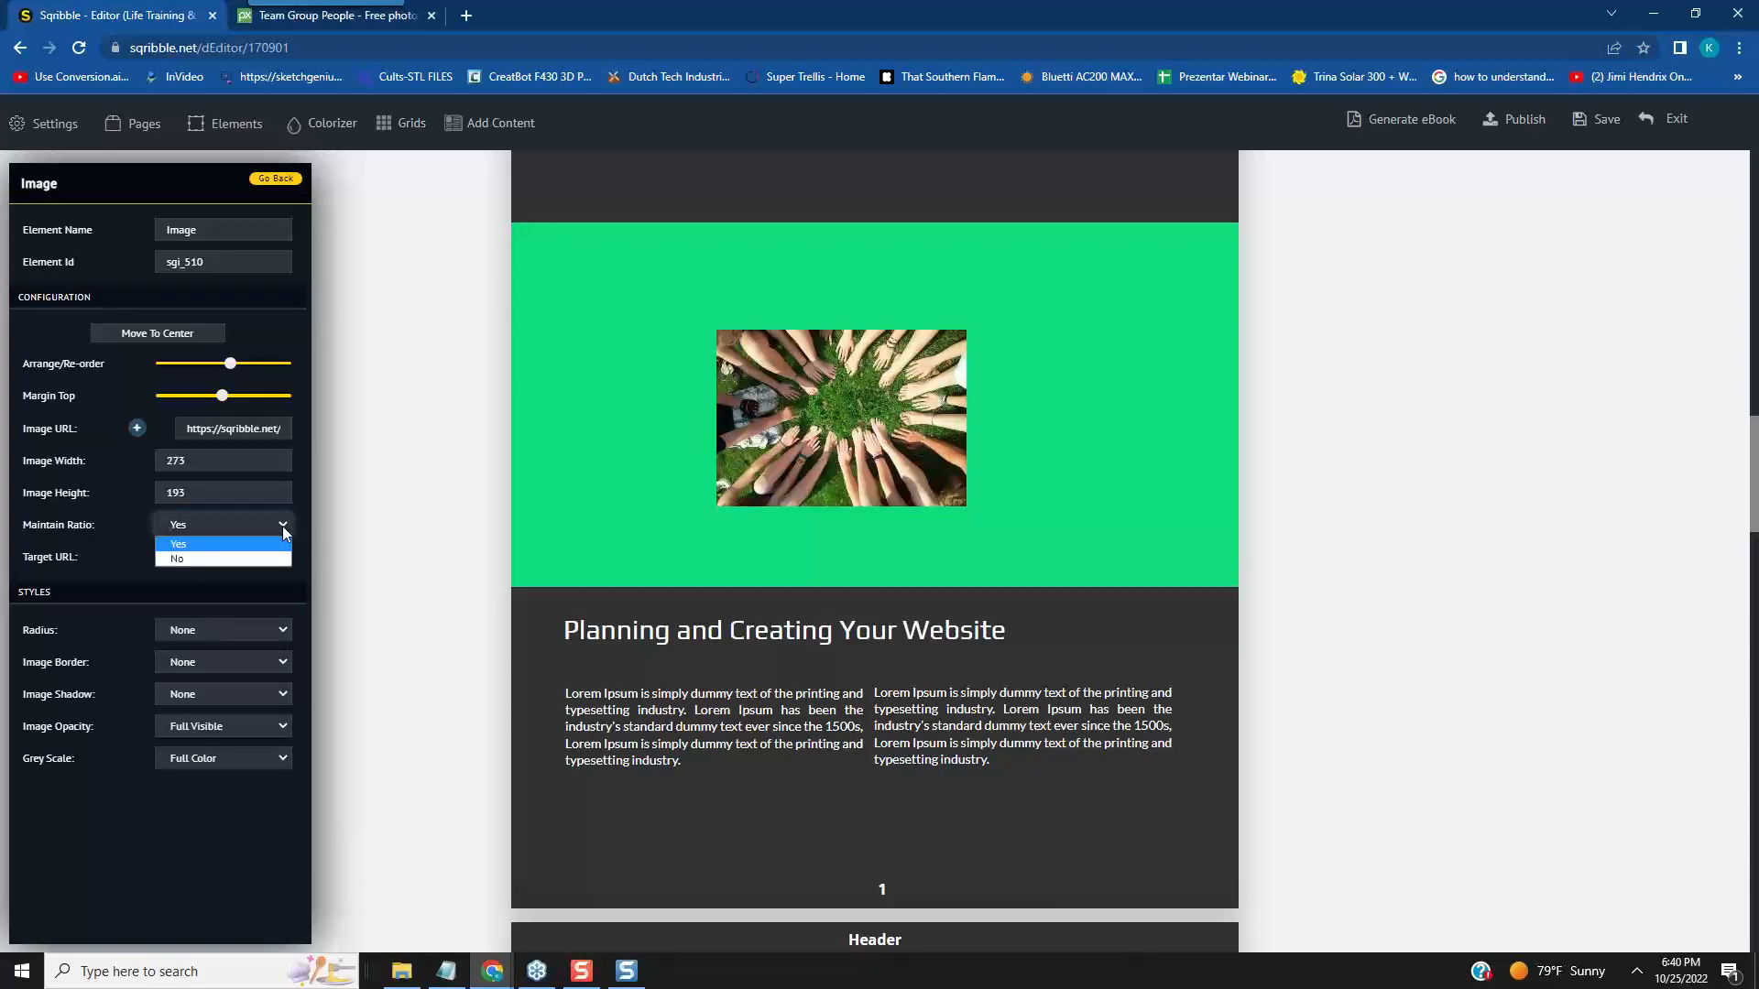
{"action": "left_click", "coordinate": [282, 525]}
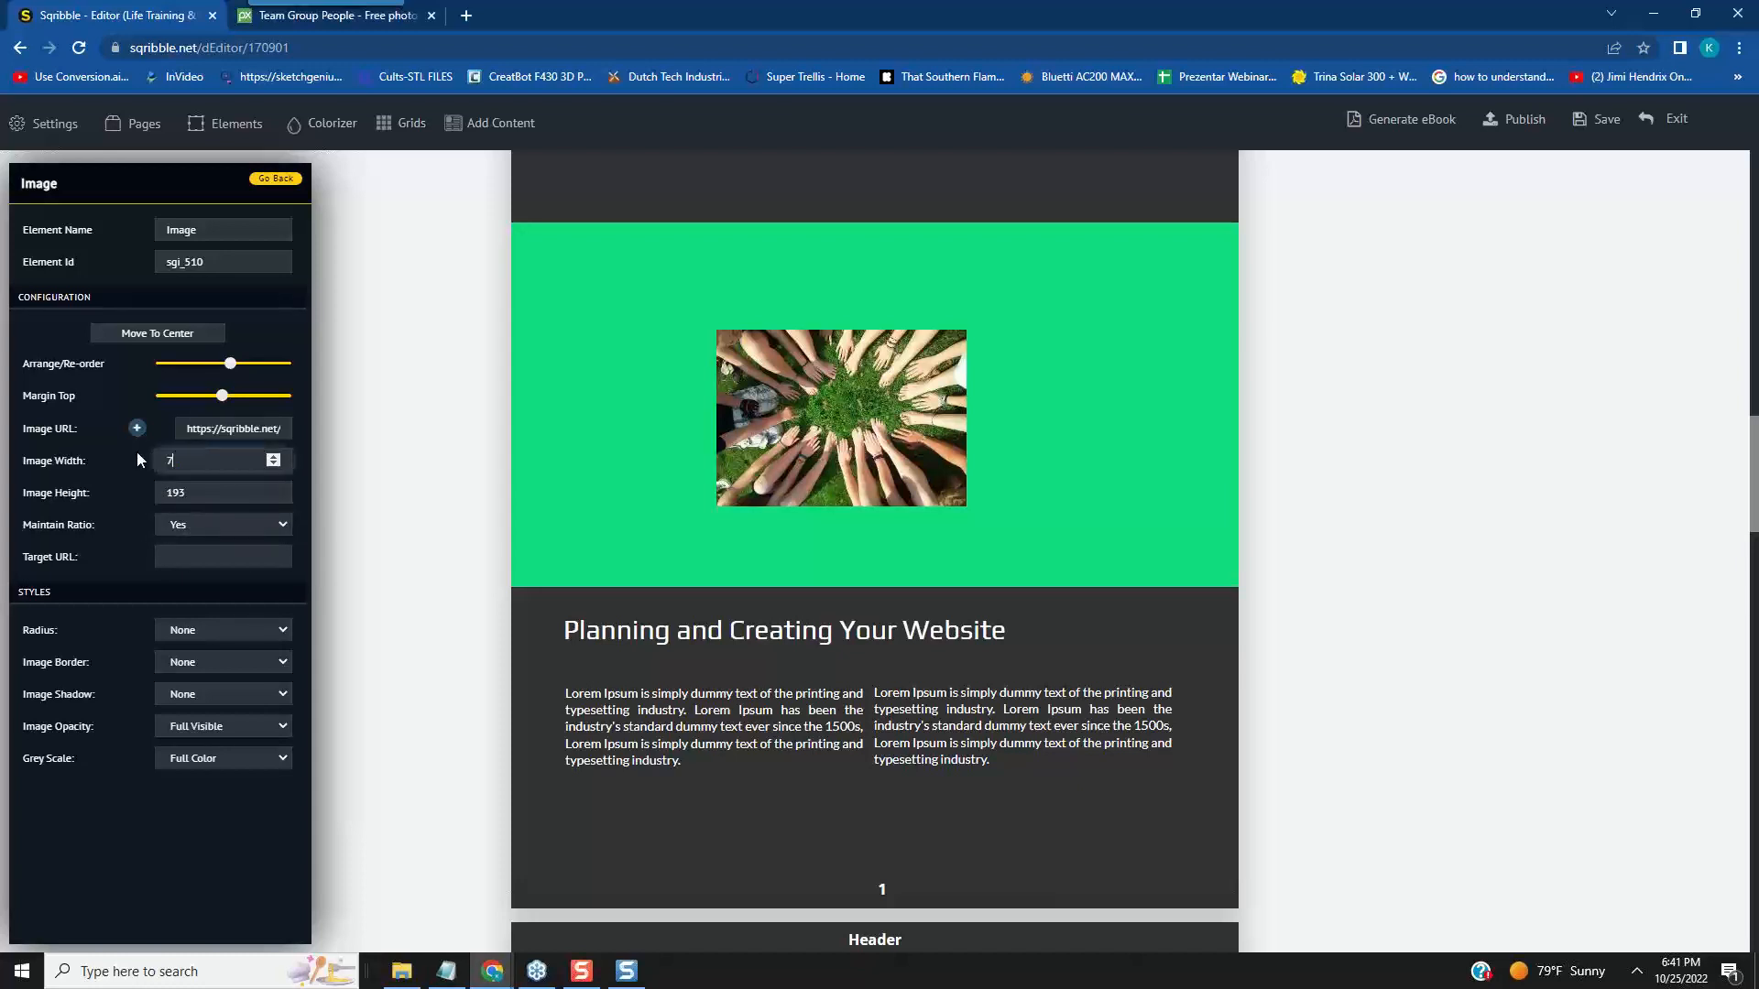
{"action": "left_click", "coordinate": [306, 563]}
{"action": "left_click_drag", "start_coordinate": [1174, 427], "coordinate": [1022, 319]}
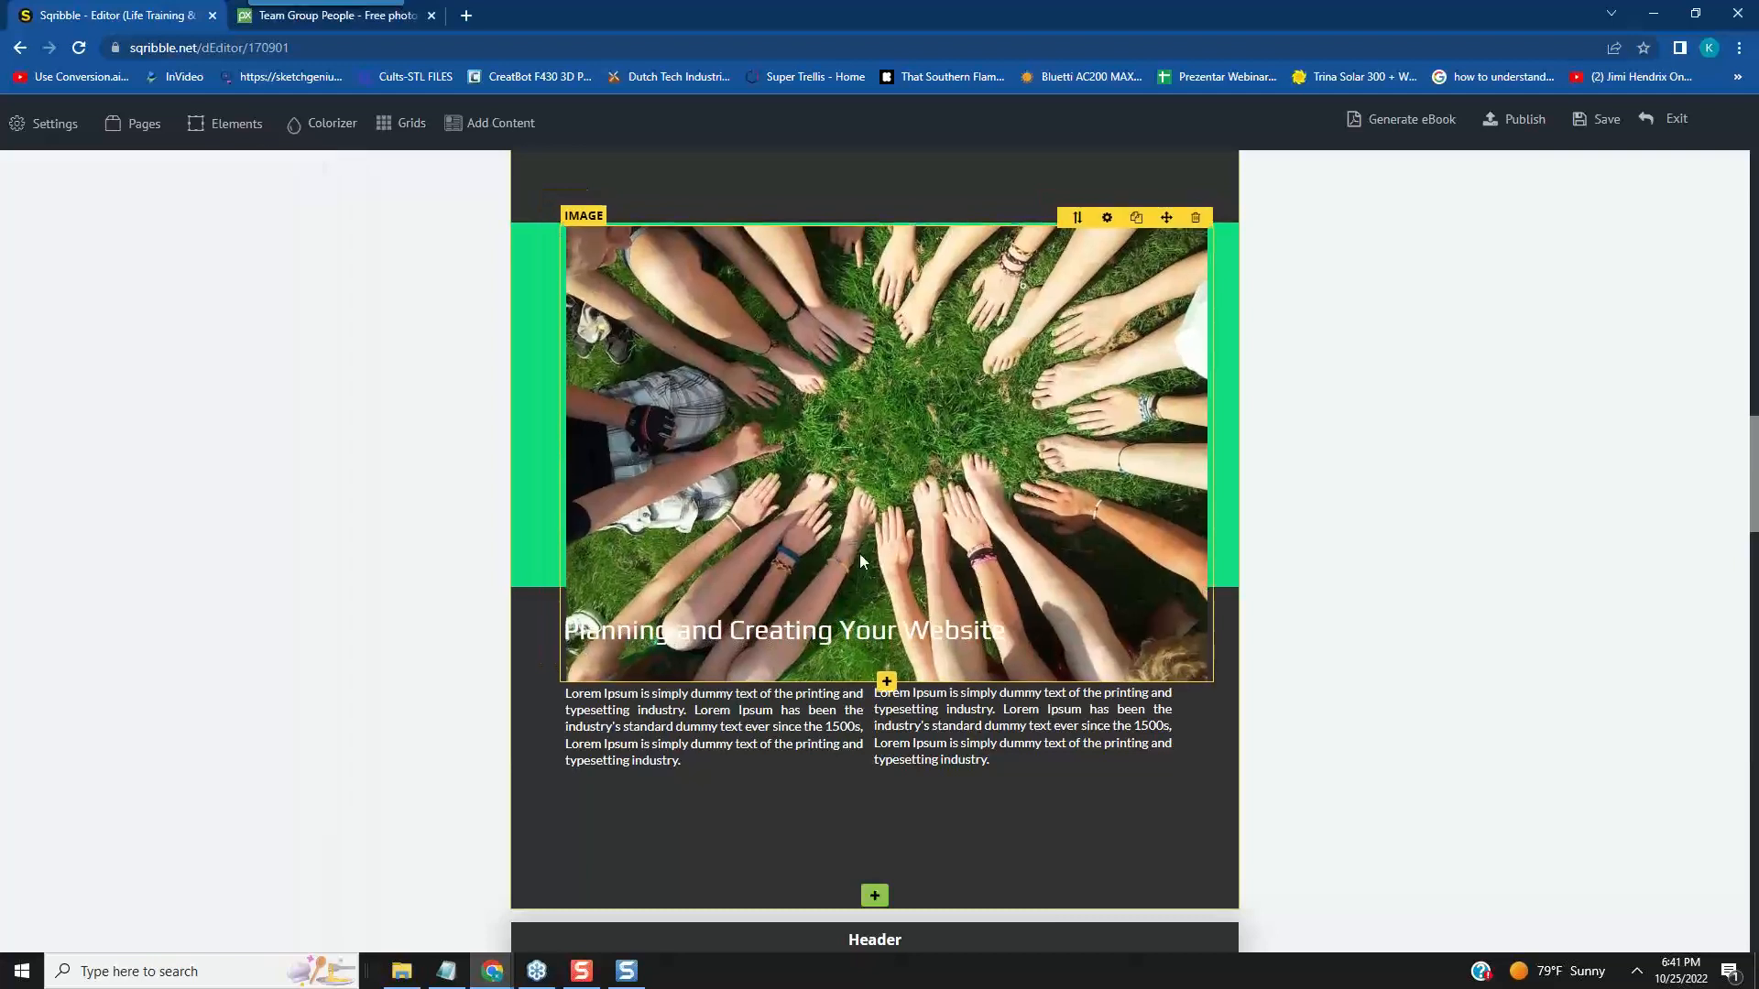
- Set the photo's width to 625 in its advanced settings, keeping Maintain Ratio on
{"action": "left_click", "coordinate": [1107, 220]}
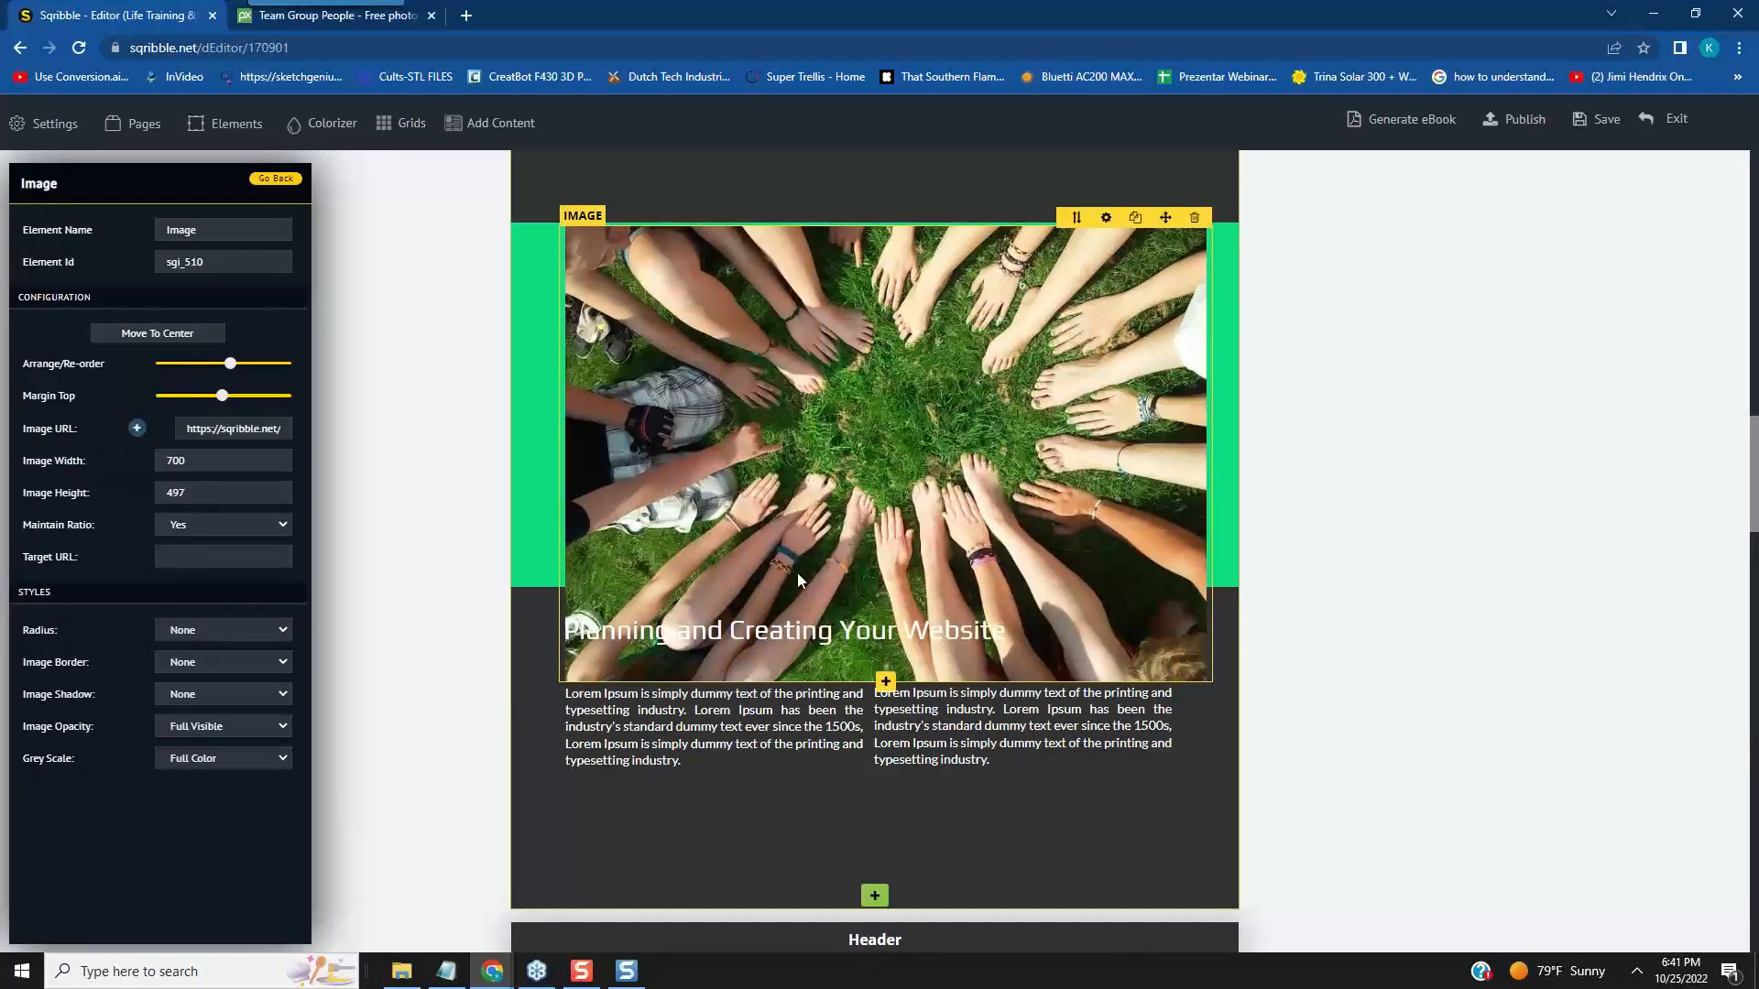
{"action": "left_click_drag", "start_coordinate": [190, 458], "coordinate": [161, 460]}
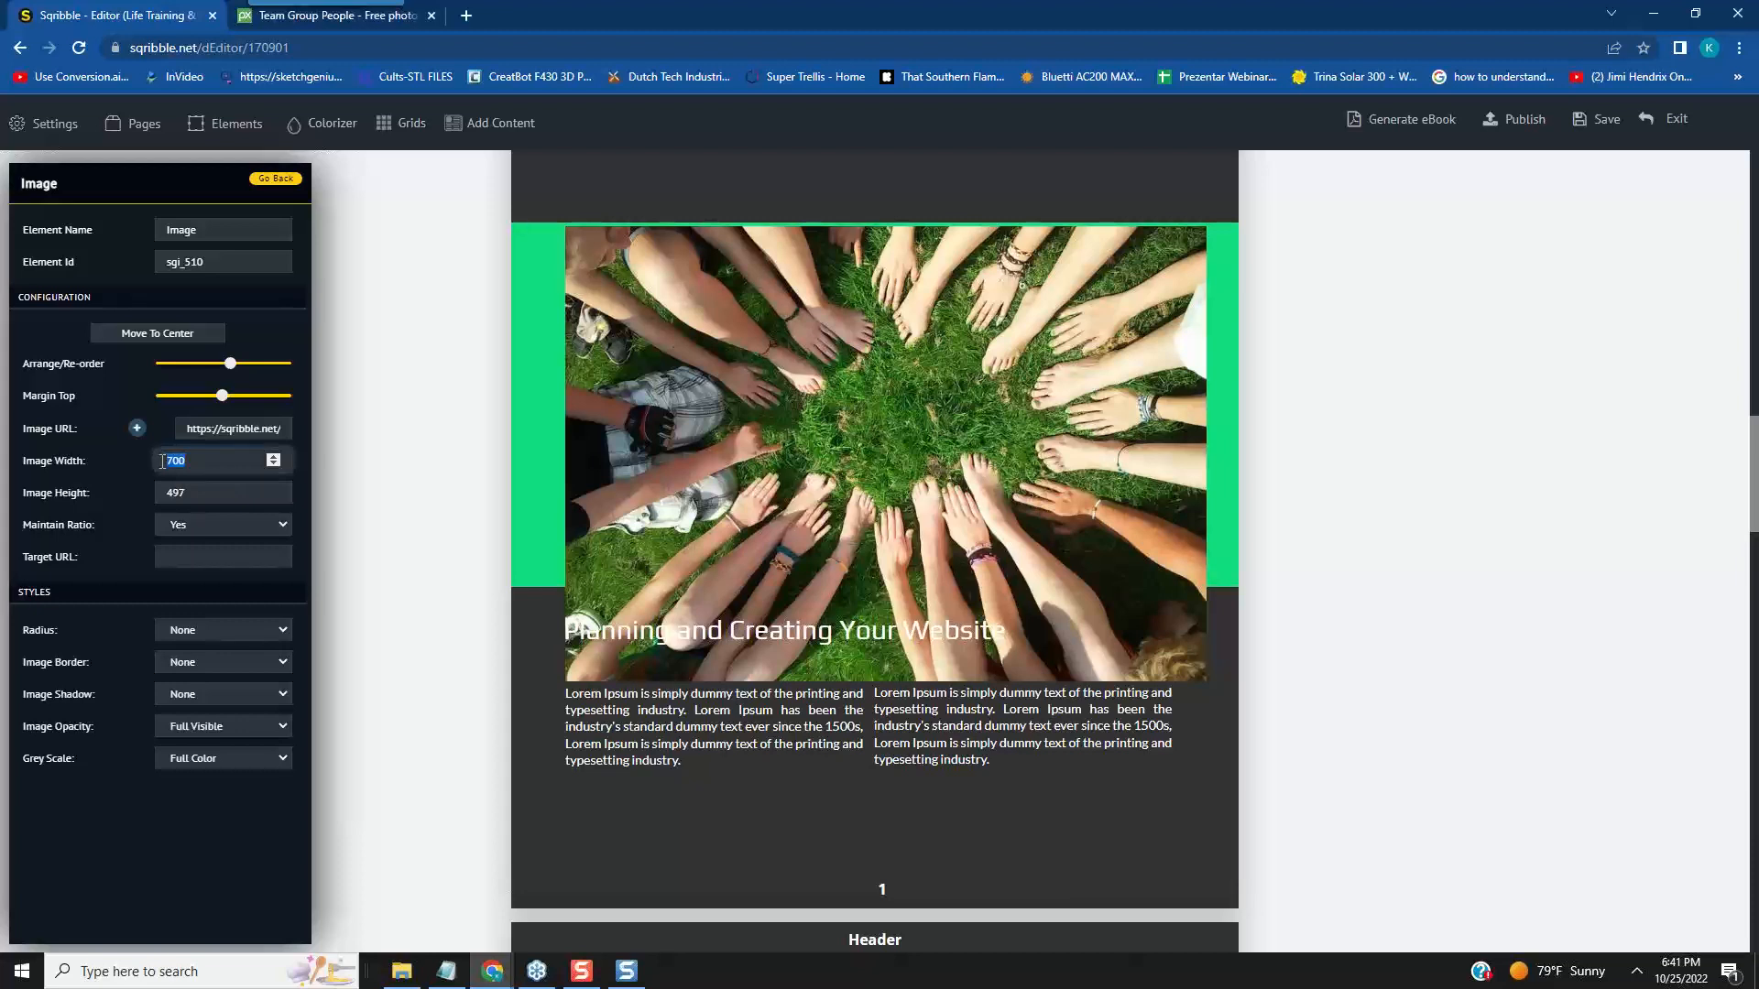
{"action": "type", "text": "625"}
{"action": "left_click", "coordinate": [308, 559]}
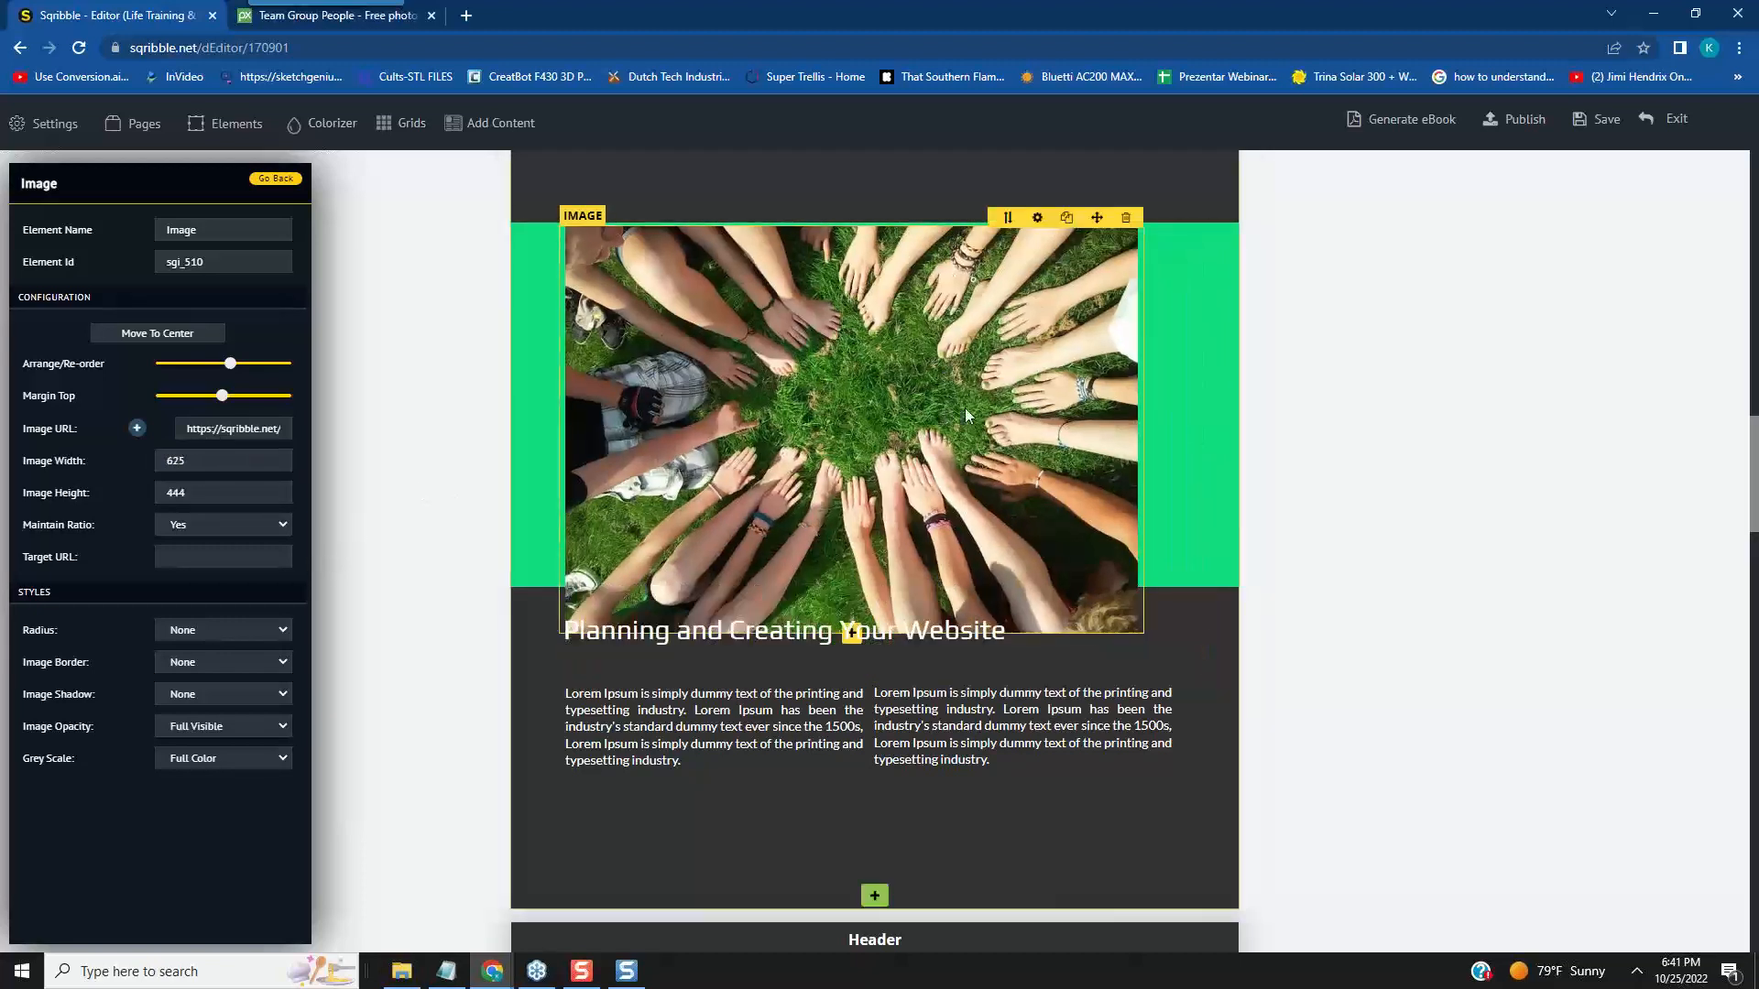
- Set Maintain Ratio to No and the photo's height to 440
{"action": "left_click", "coordinate": [282, 525]}
{"action": "left_click", "coordinate": [270, 558]}
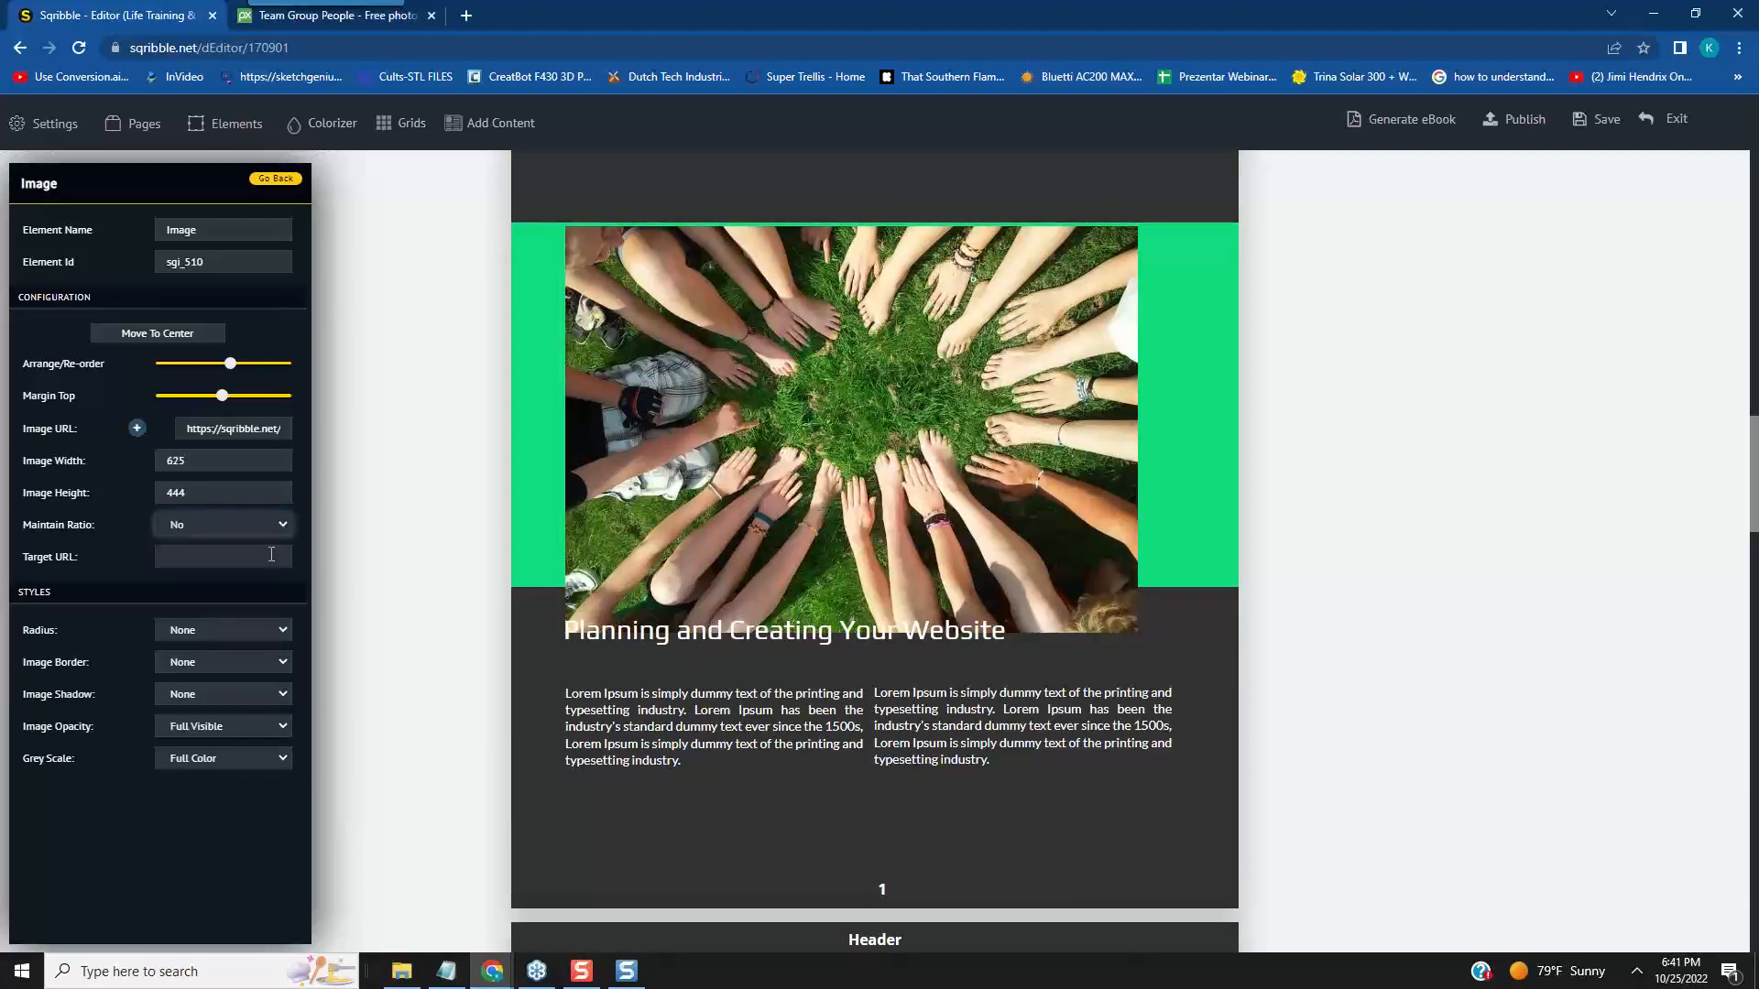
{"action": "double_click", "coordinate": [178, 493]}
{"action": "type", "text": "44"}
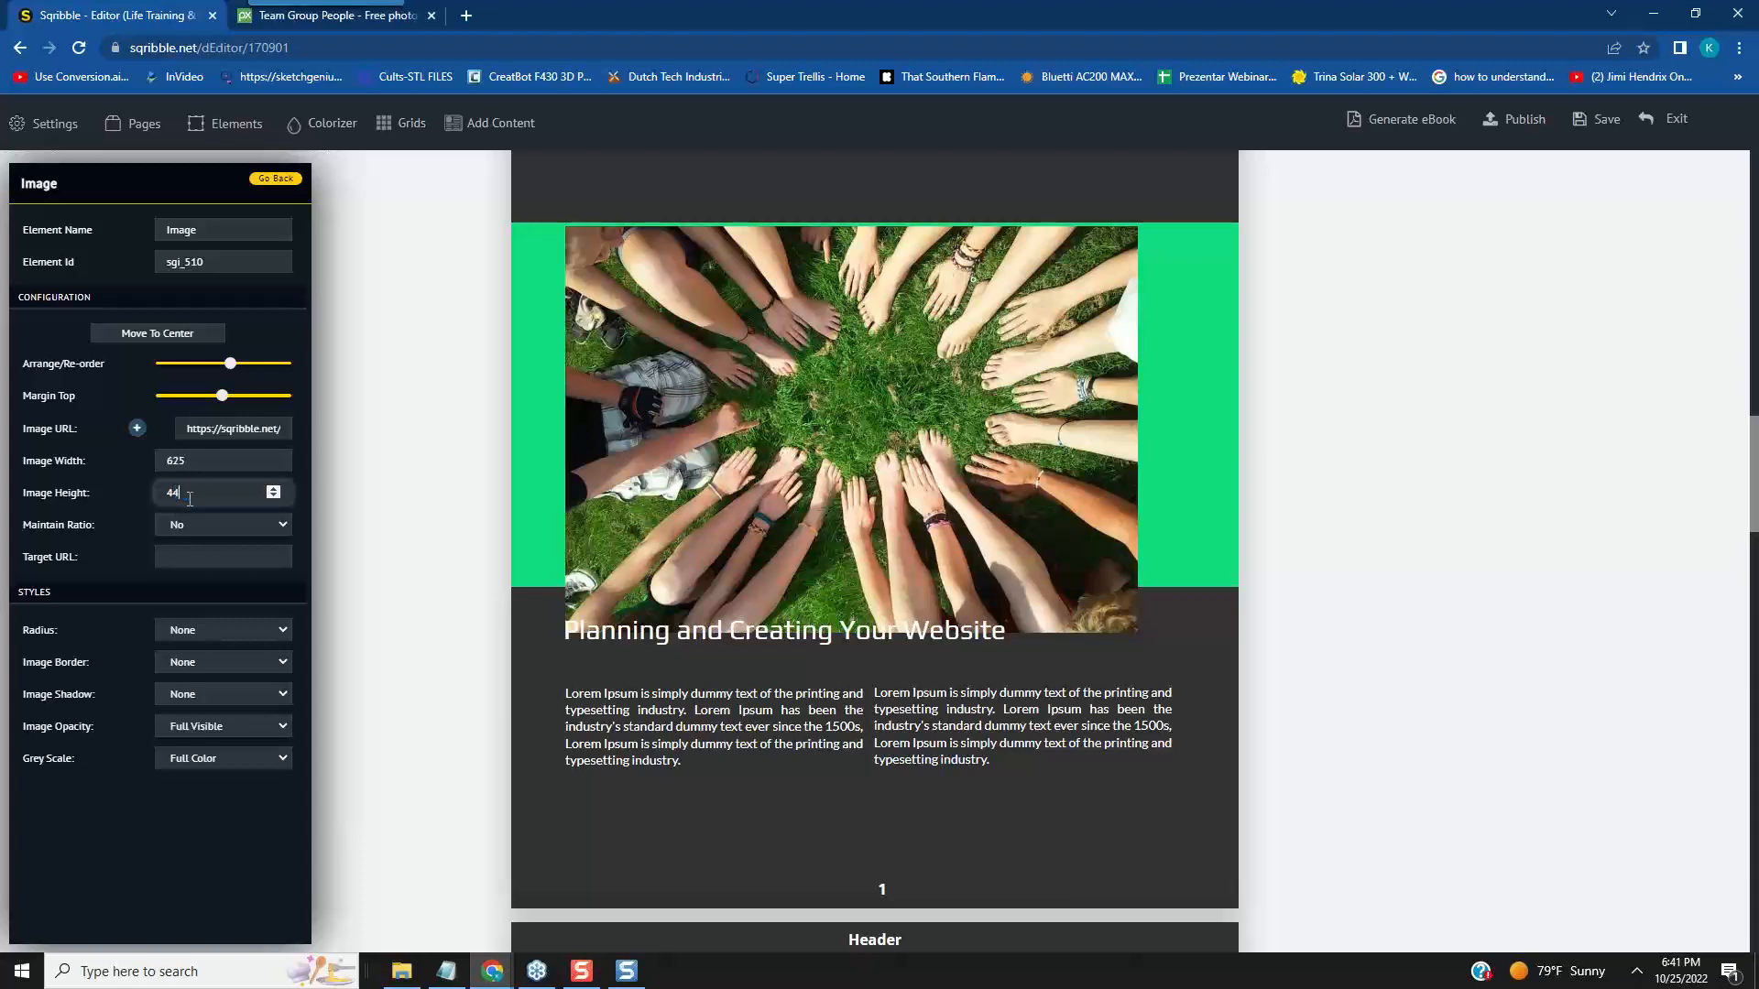
{"action": "type", "text": "0"}
{"action": "left_click", "coordinate": [306, 564]}
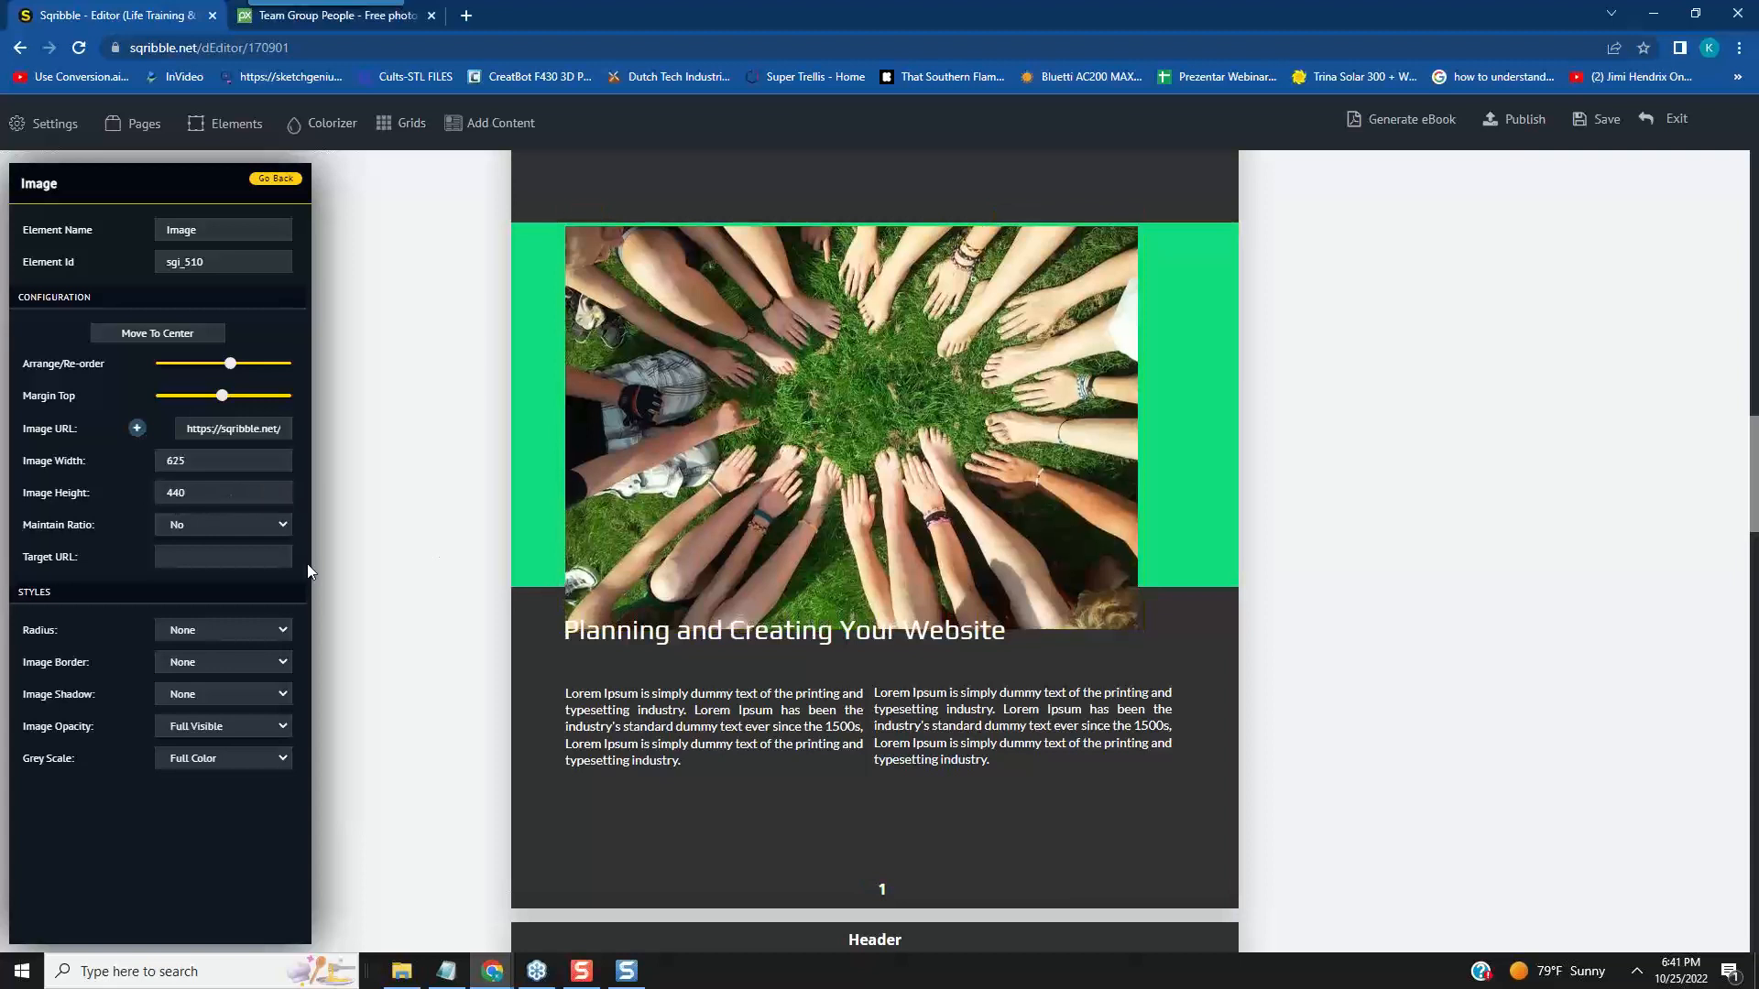
- Set the photo's height to 400 and nudge the photo slightly up and to the right within page 1's green banner
{"action": "left_click", "coordinate": [194, 494]}
{"action": "key", "text": "BackSpace"}
{"action": "type", "text": "00"}
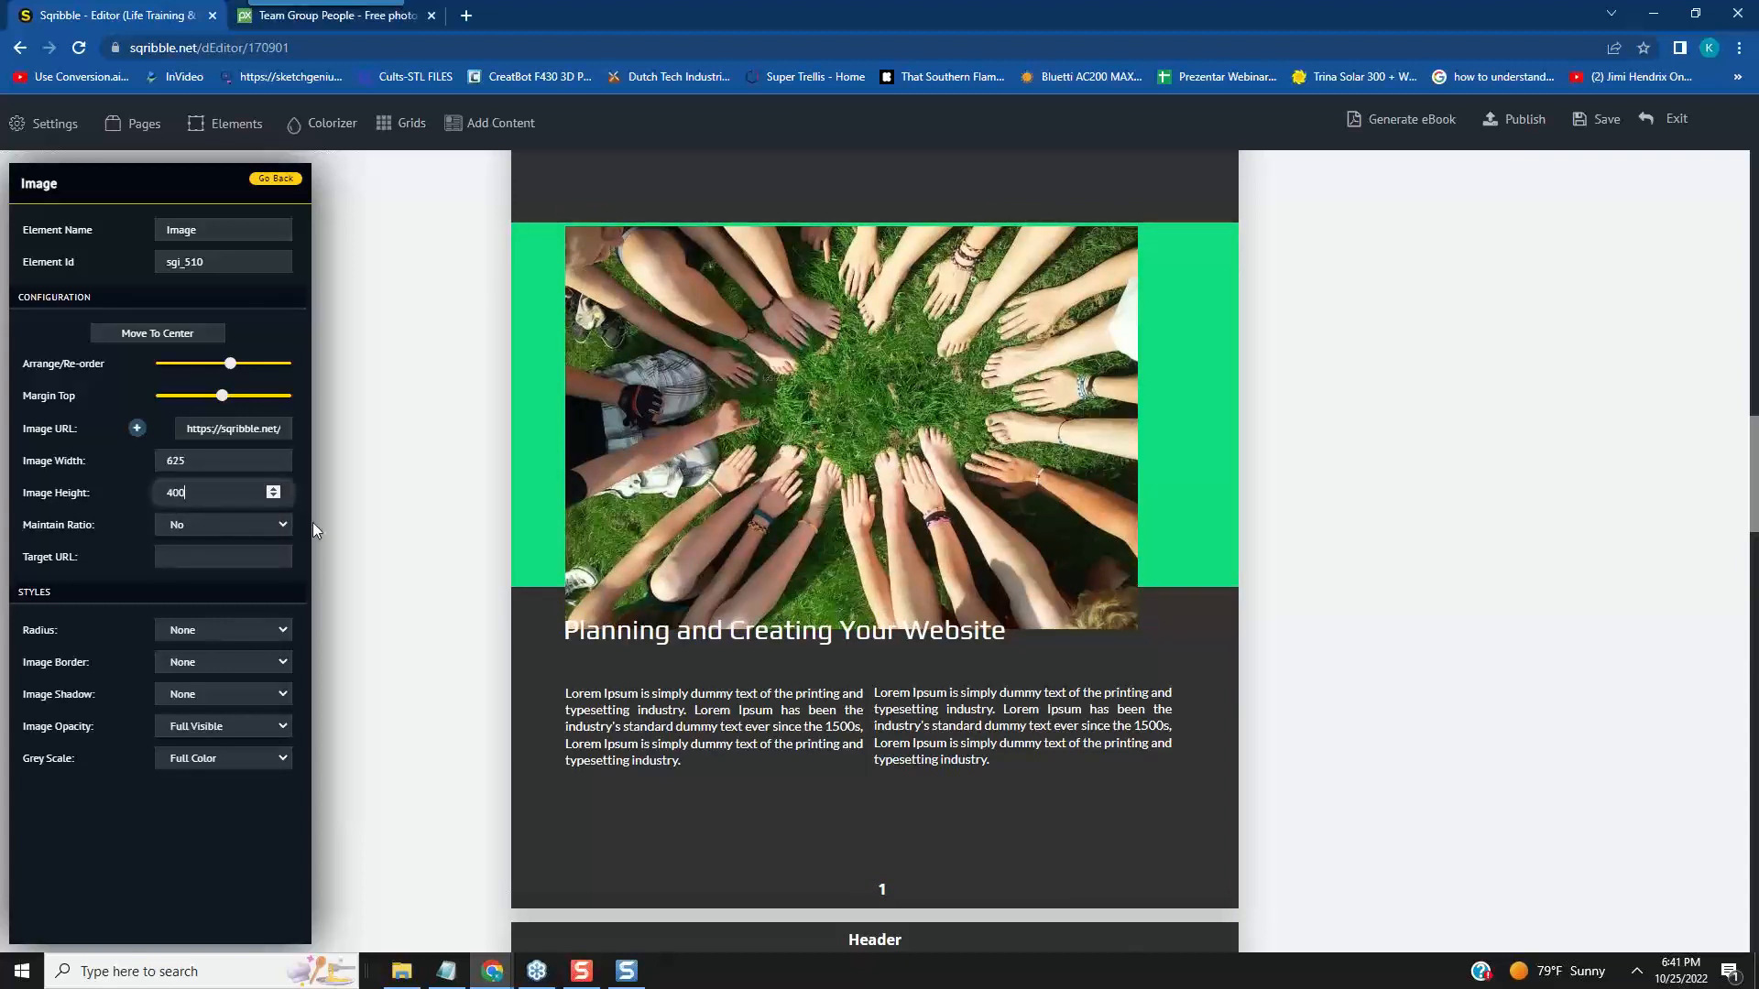
{"action": "left_click", "coordinate": [299, 581]}
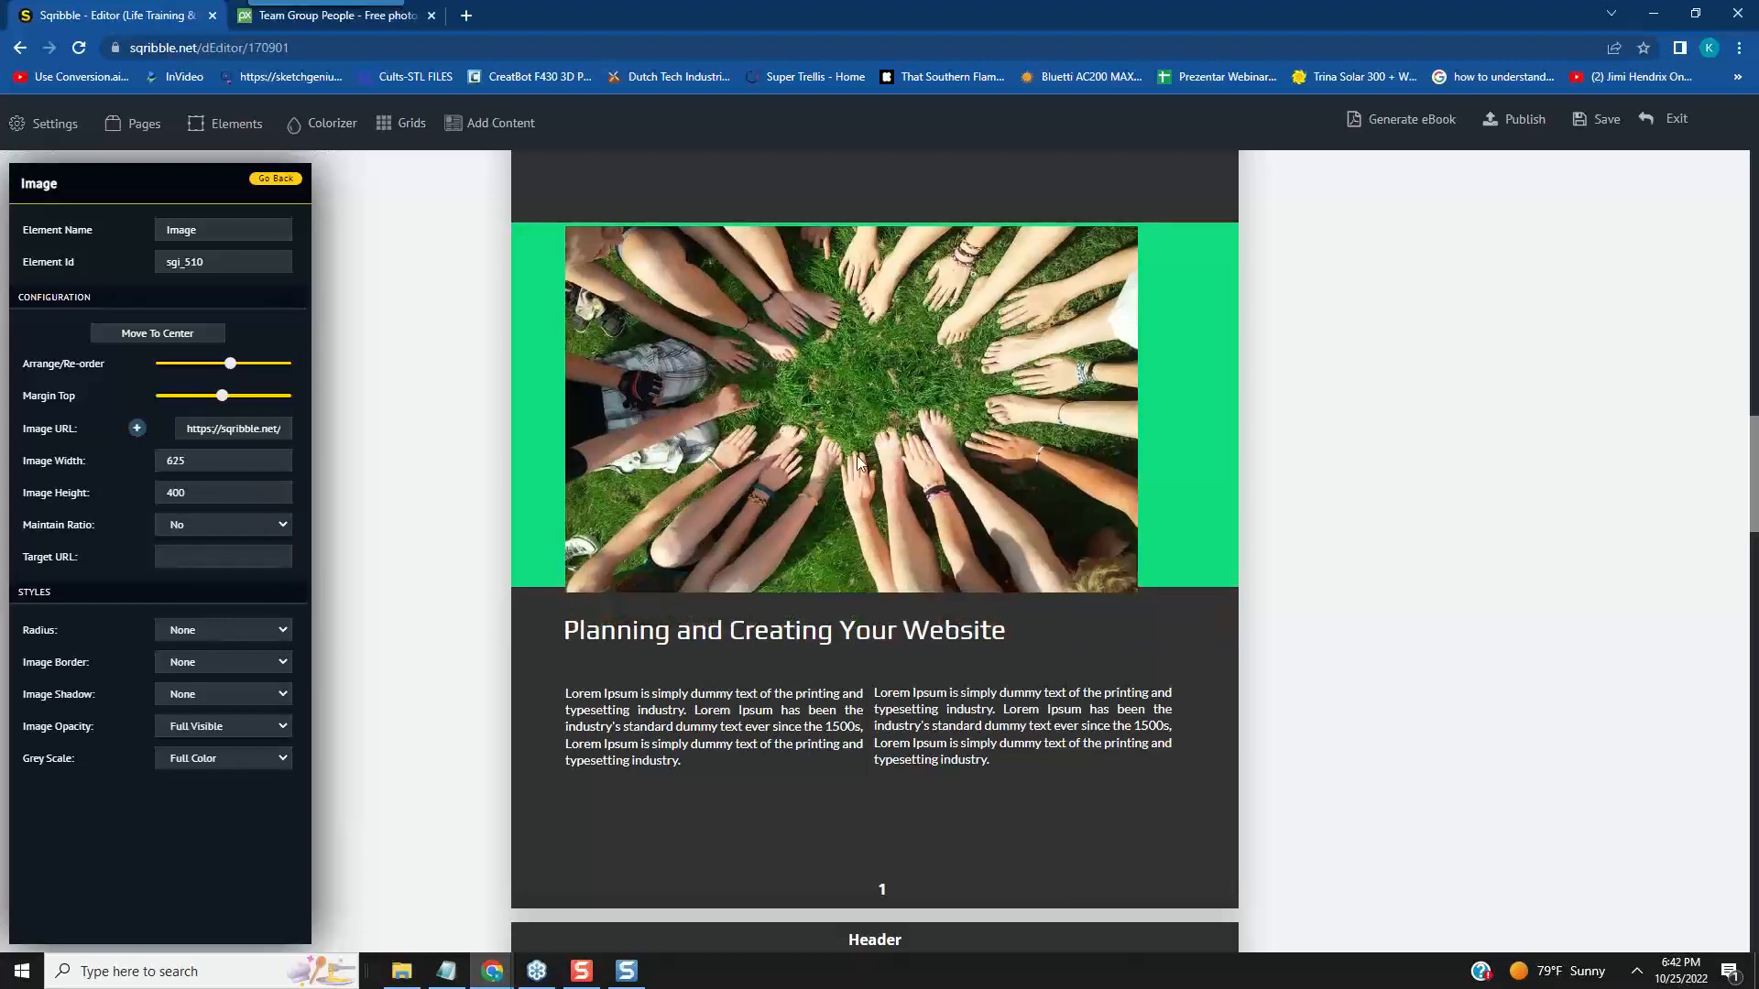
{"action": "left_click_drag", "start_coordinate": [1096, 217], "coordinate": [1099, 212]}
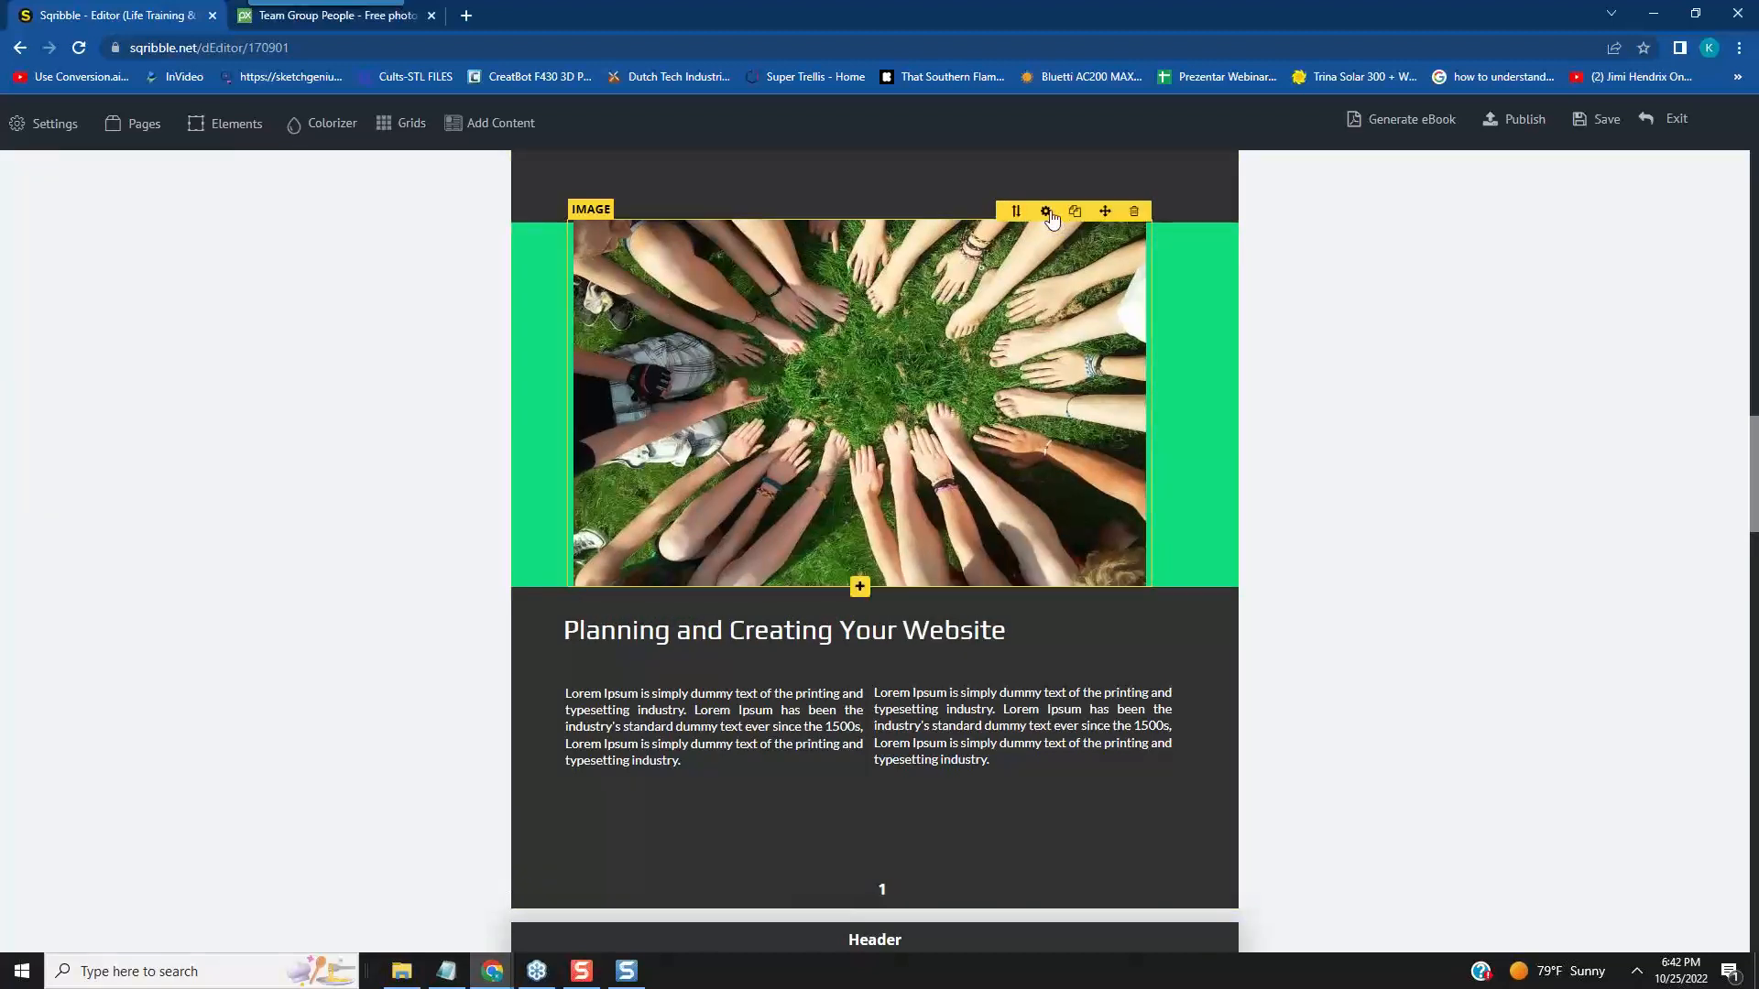
- Set the photo's width to 700 with Maintain Ratio set to No, and centre the photo horizontally in the green banner
{"action": "left_click", "coordinate": [1046, 212]}
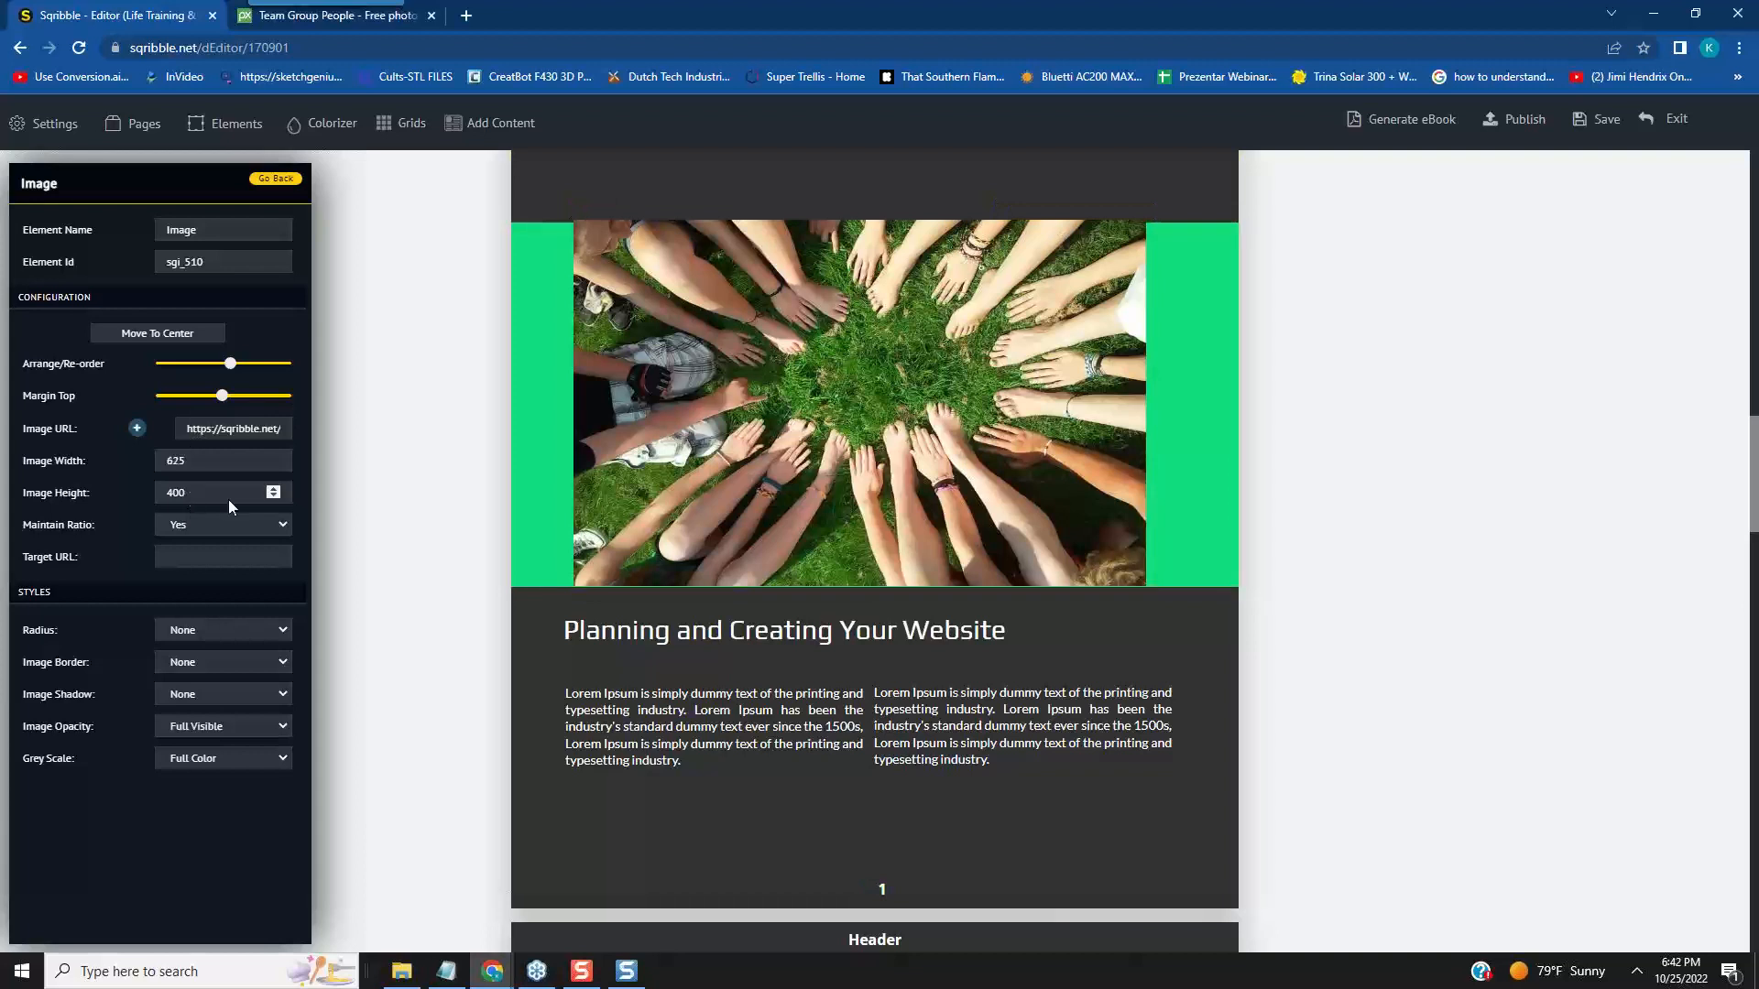
{"action": "left_click", "coordinate": [278, 525]}
{"action": "left_click", "coordinate": [245, 554]}
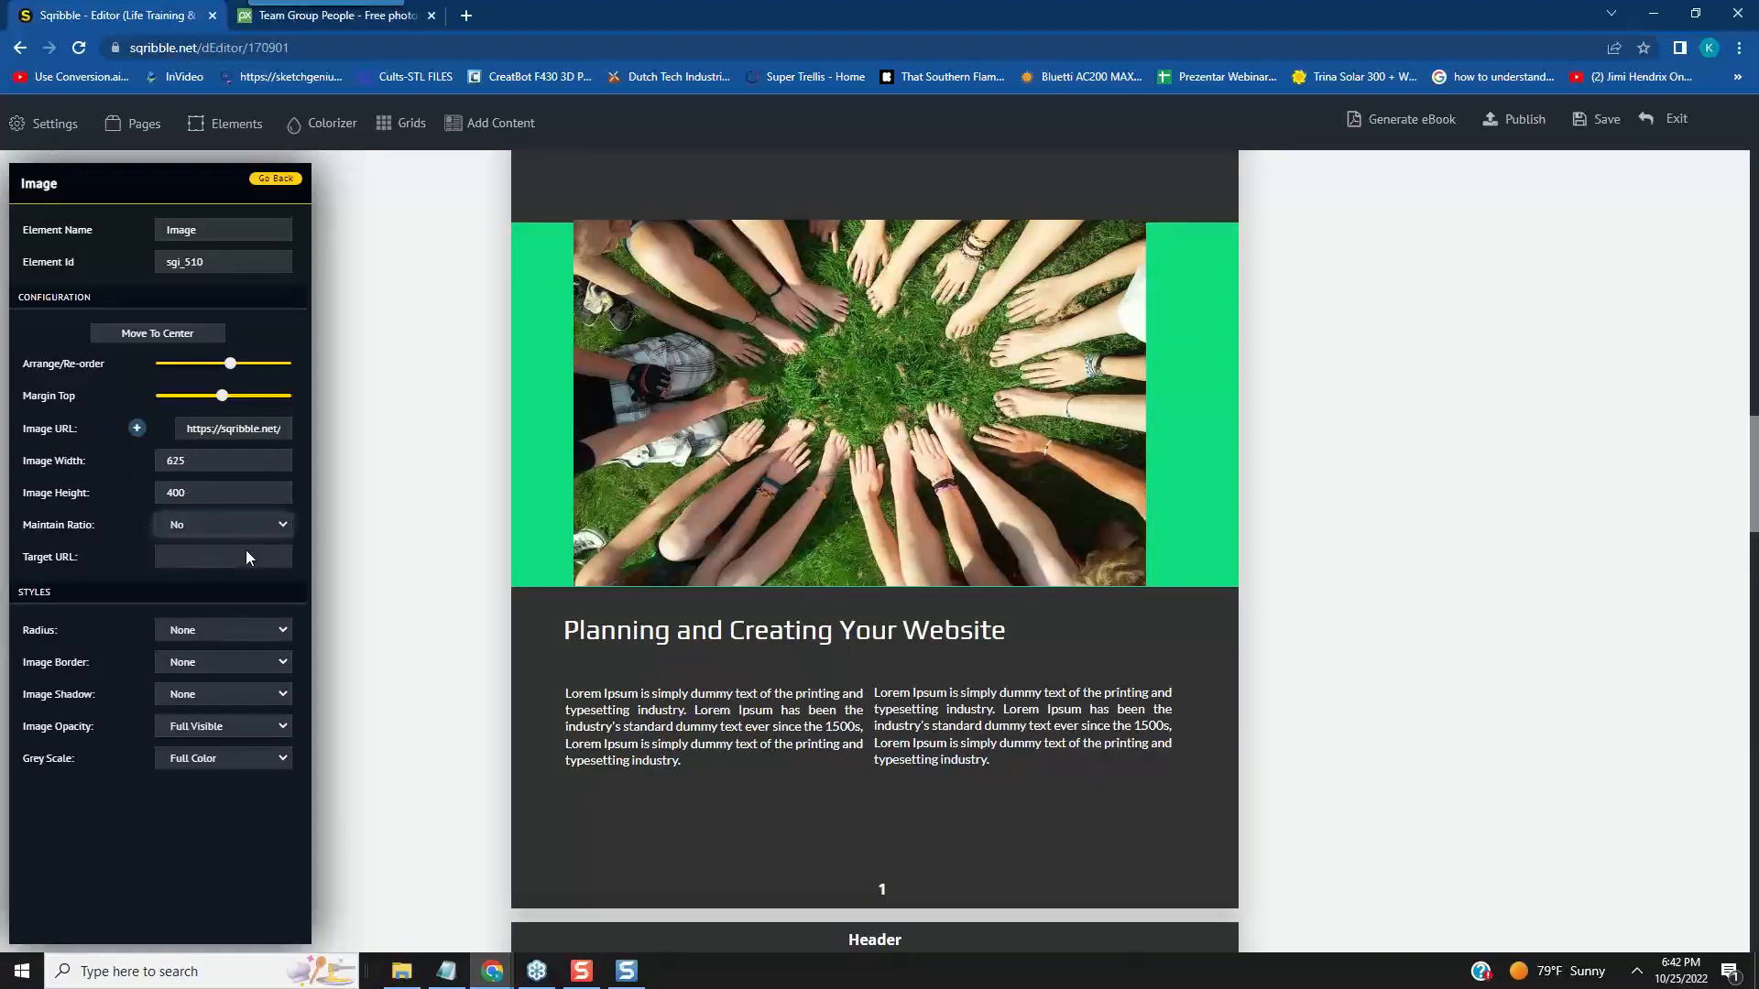
{"action": "double_click", "coordinate": [184, 460]}
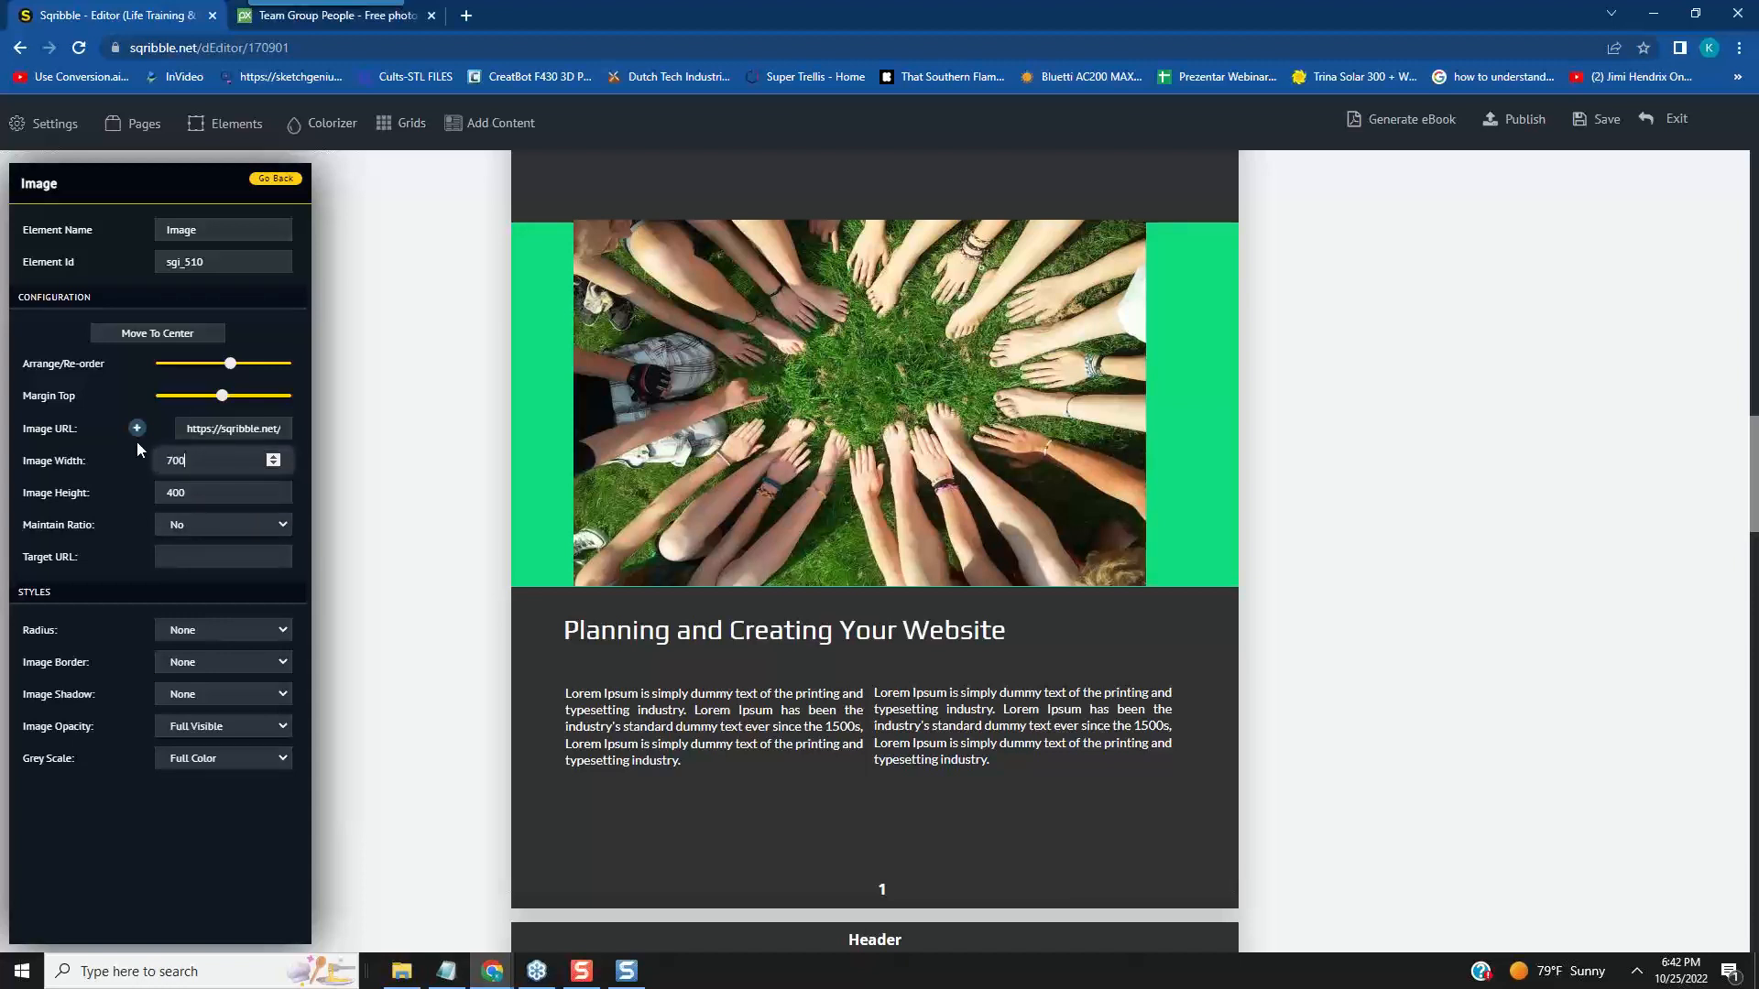
{"action": "left_click", "coordinate": [304, 542]}
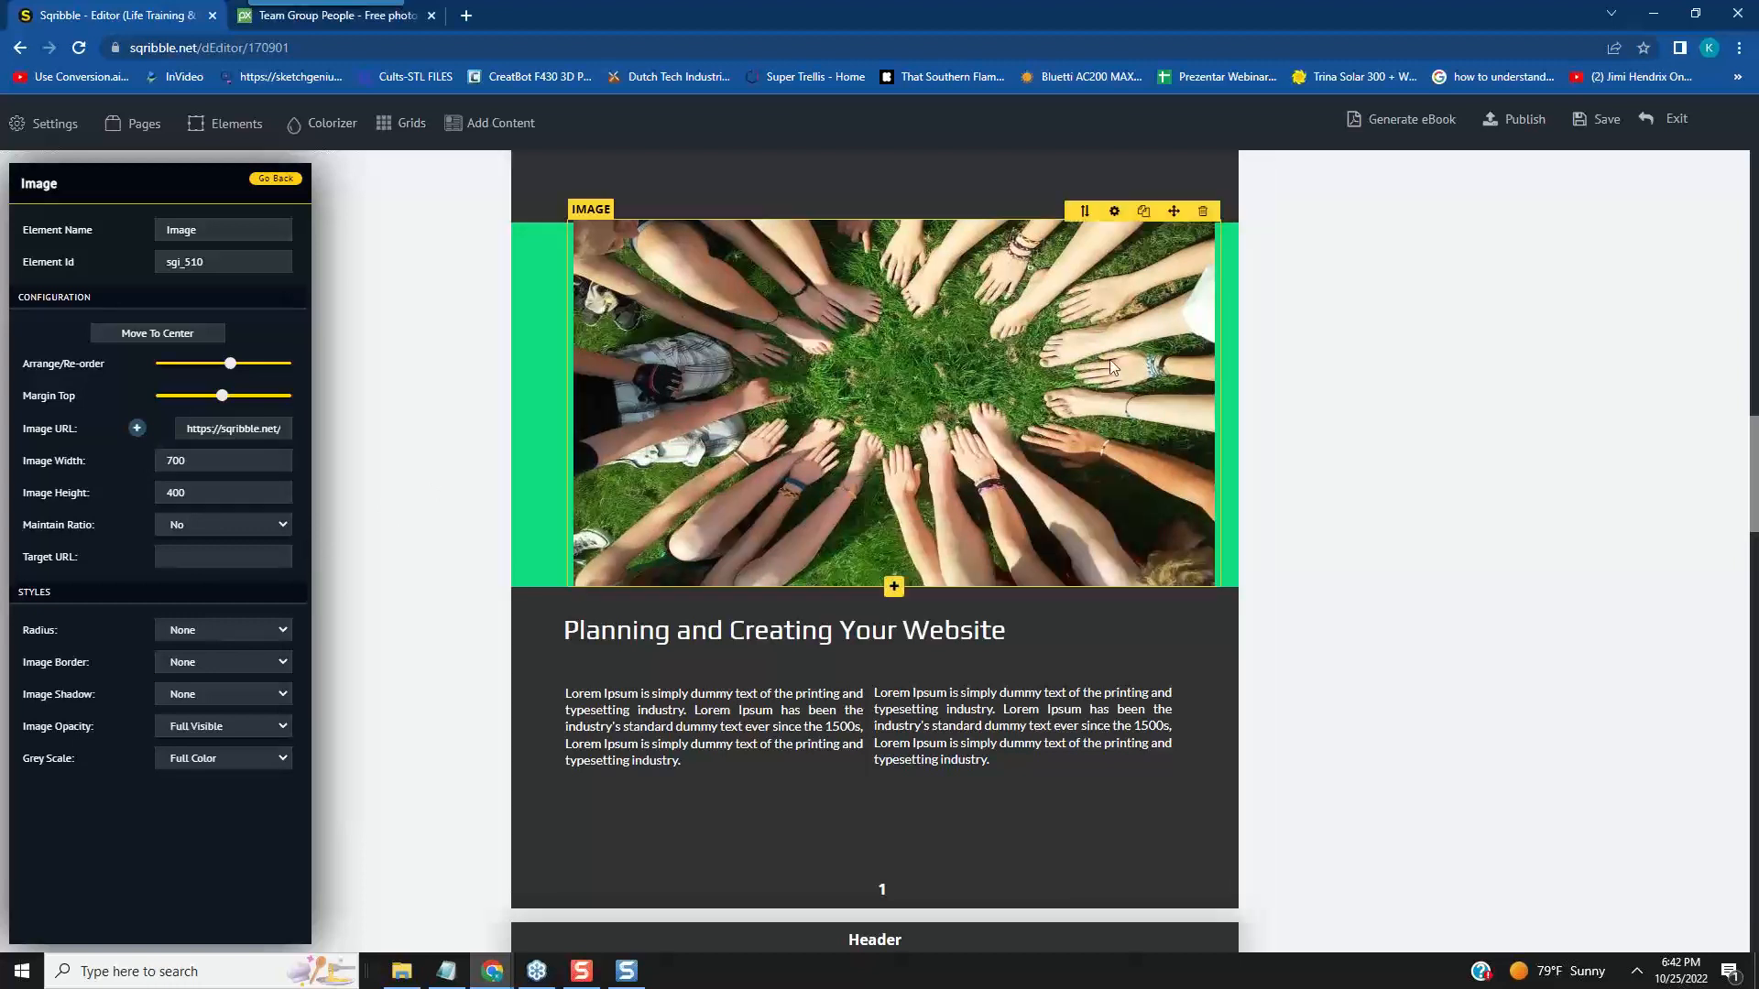
{"action": "left_click_drag", "start_coordinate": [1174, 220], "coordinate": [1150, 212]}
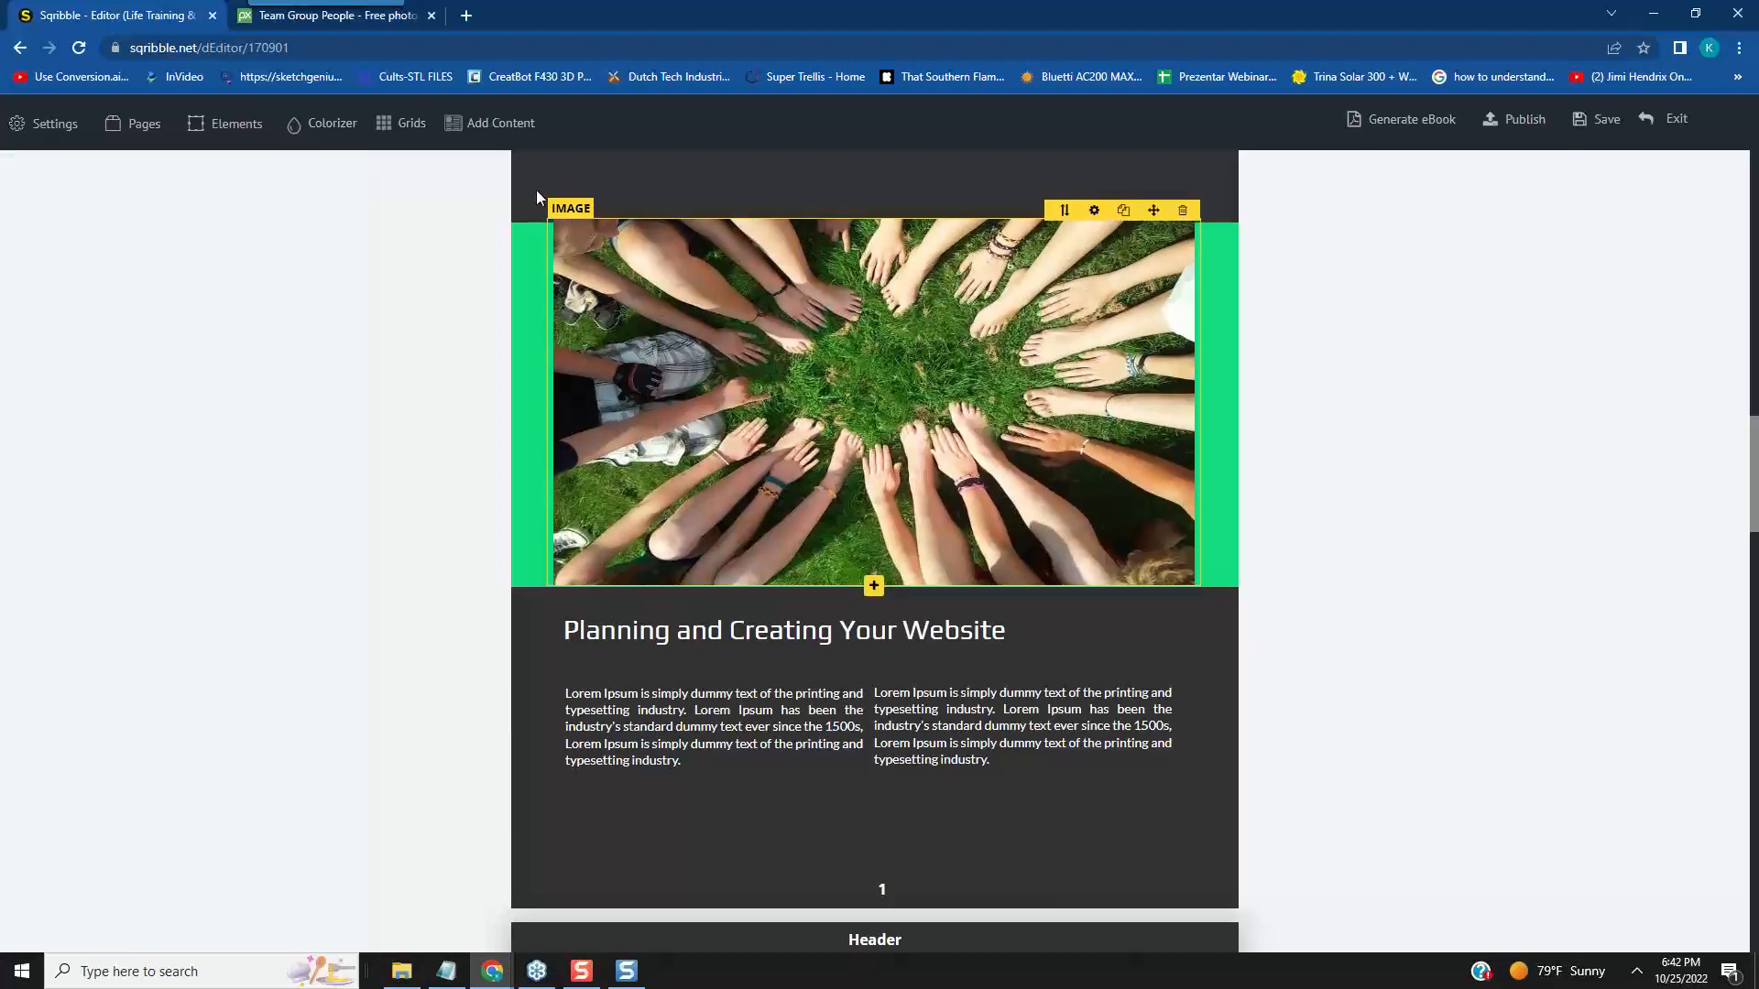
- Set the photo's height to 390 with Maintain Ratio set to No, and move it down to sit evenly inside the green banner
{"action": "left_click", "coordinate": [1094, 211]}
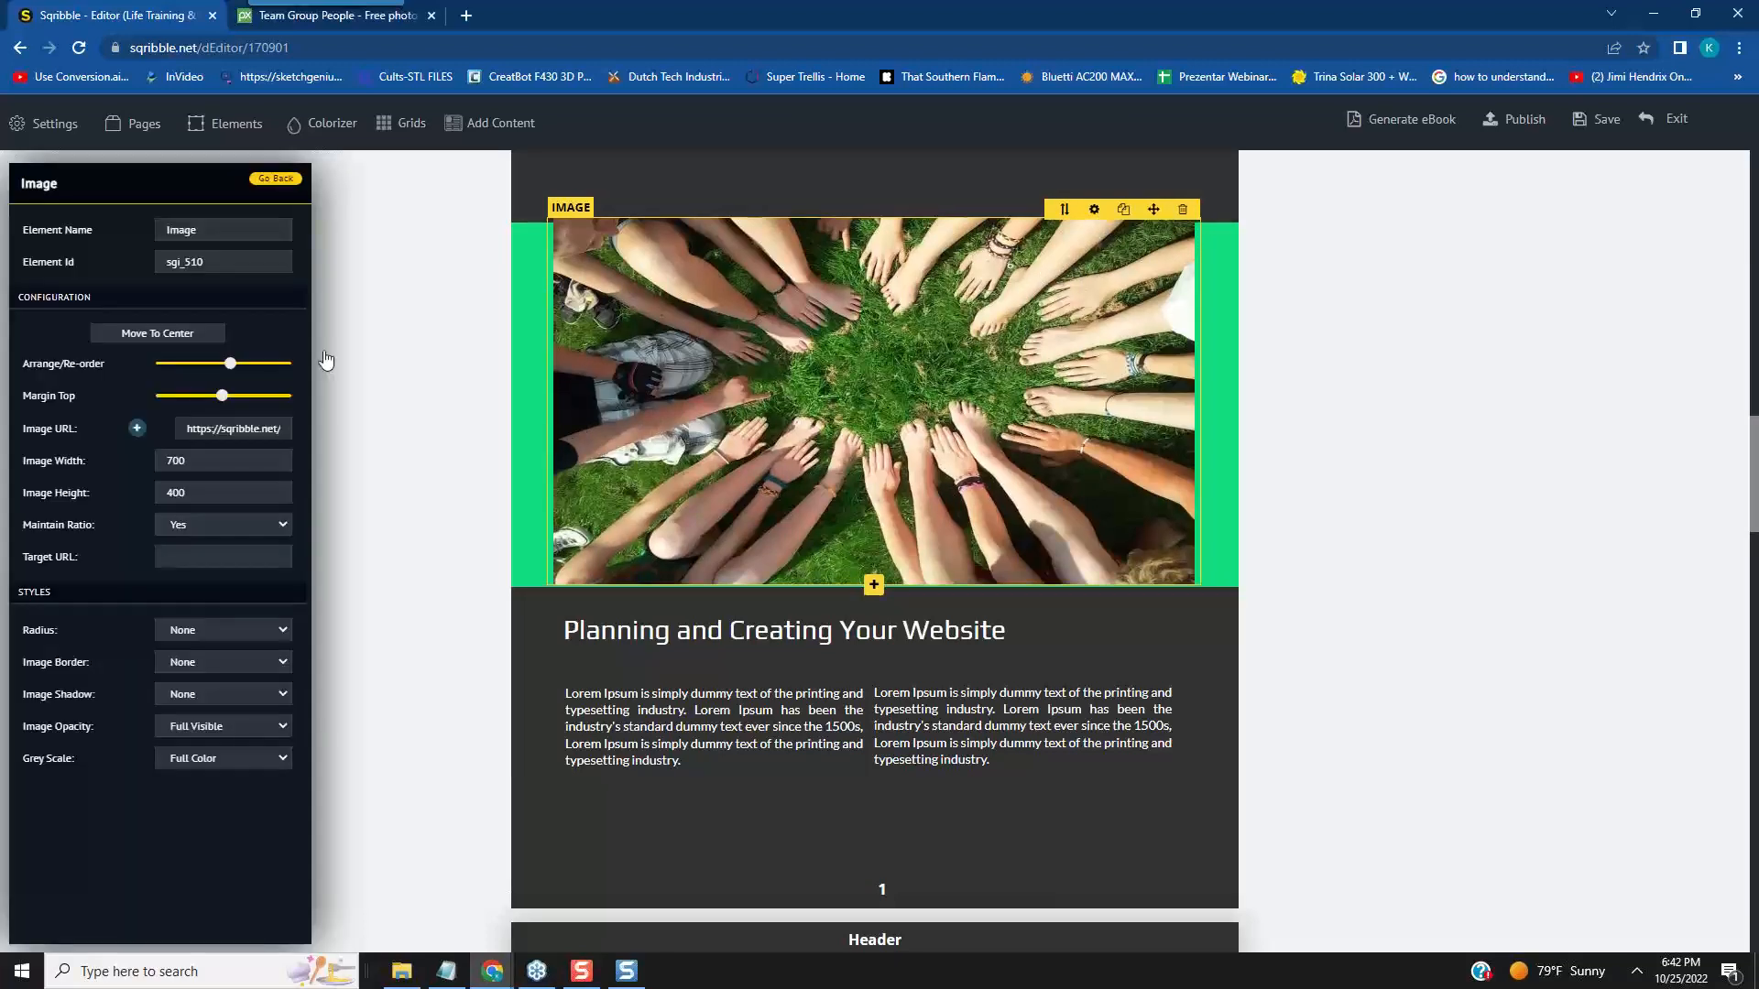
{"action": "left_click", "coordinate": [282, 525]}
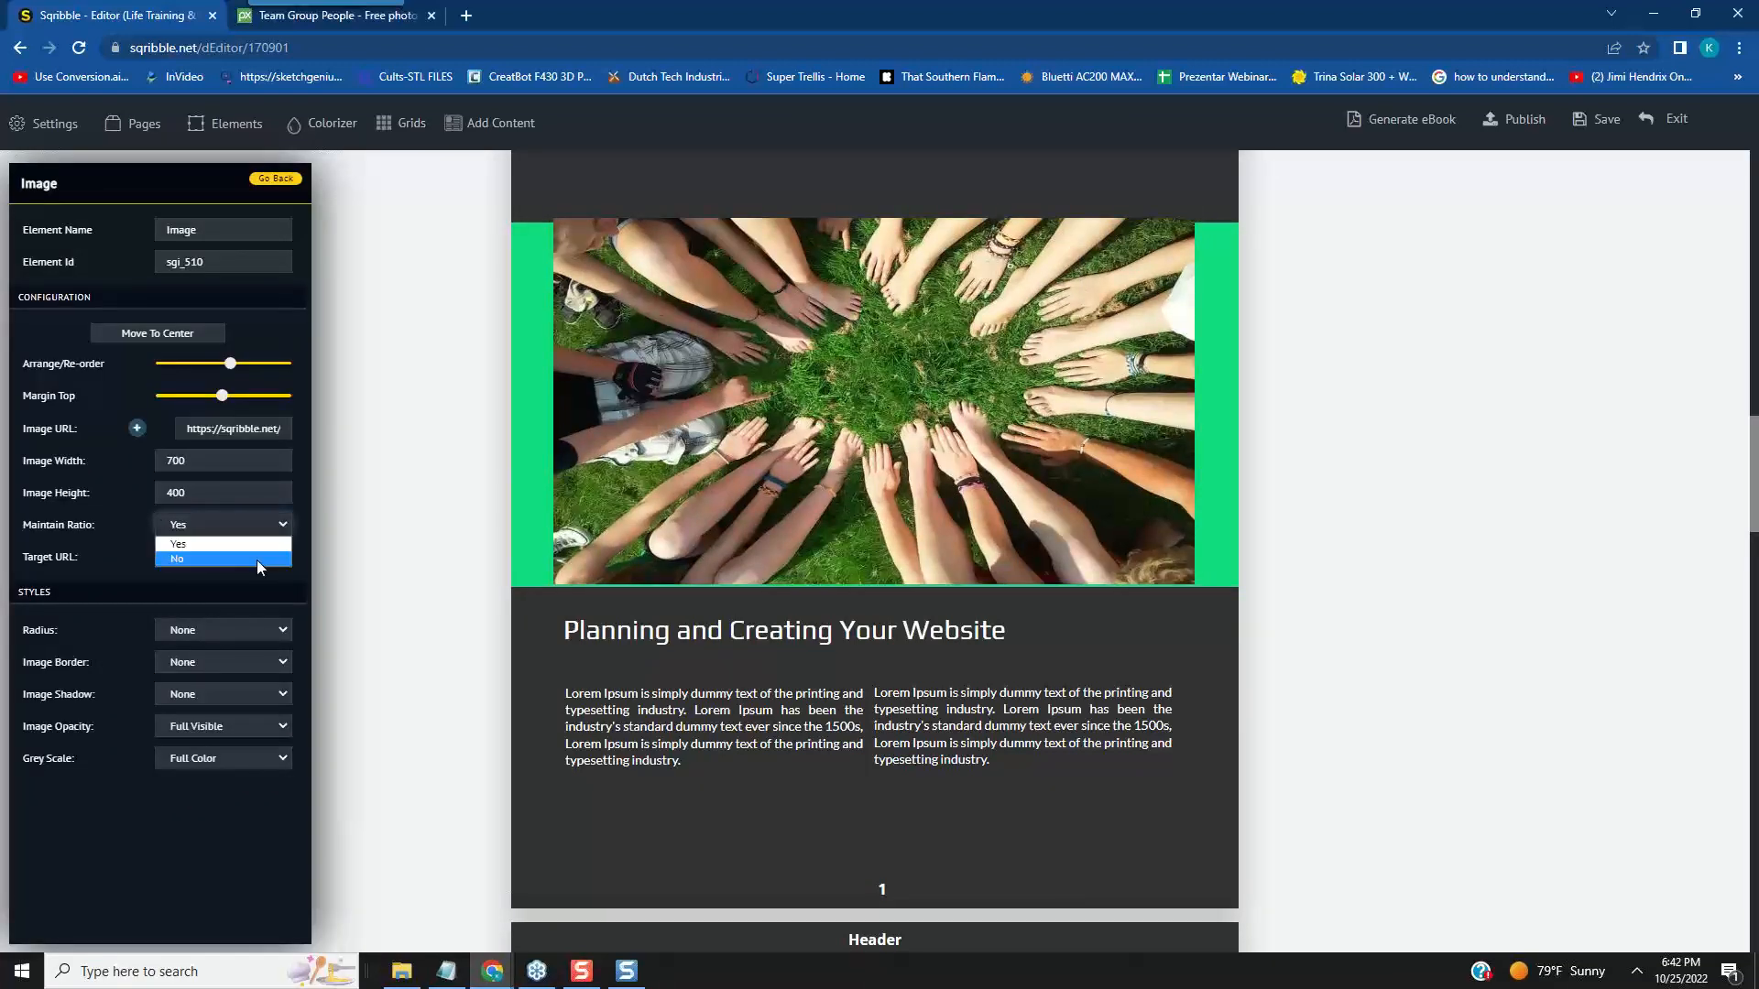
{"action": "left_click", "coordinate": [254, 559]}
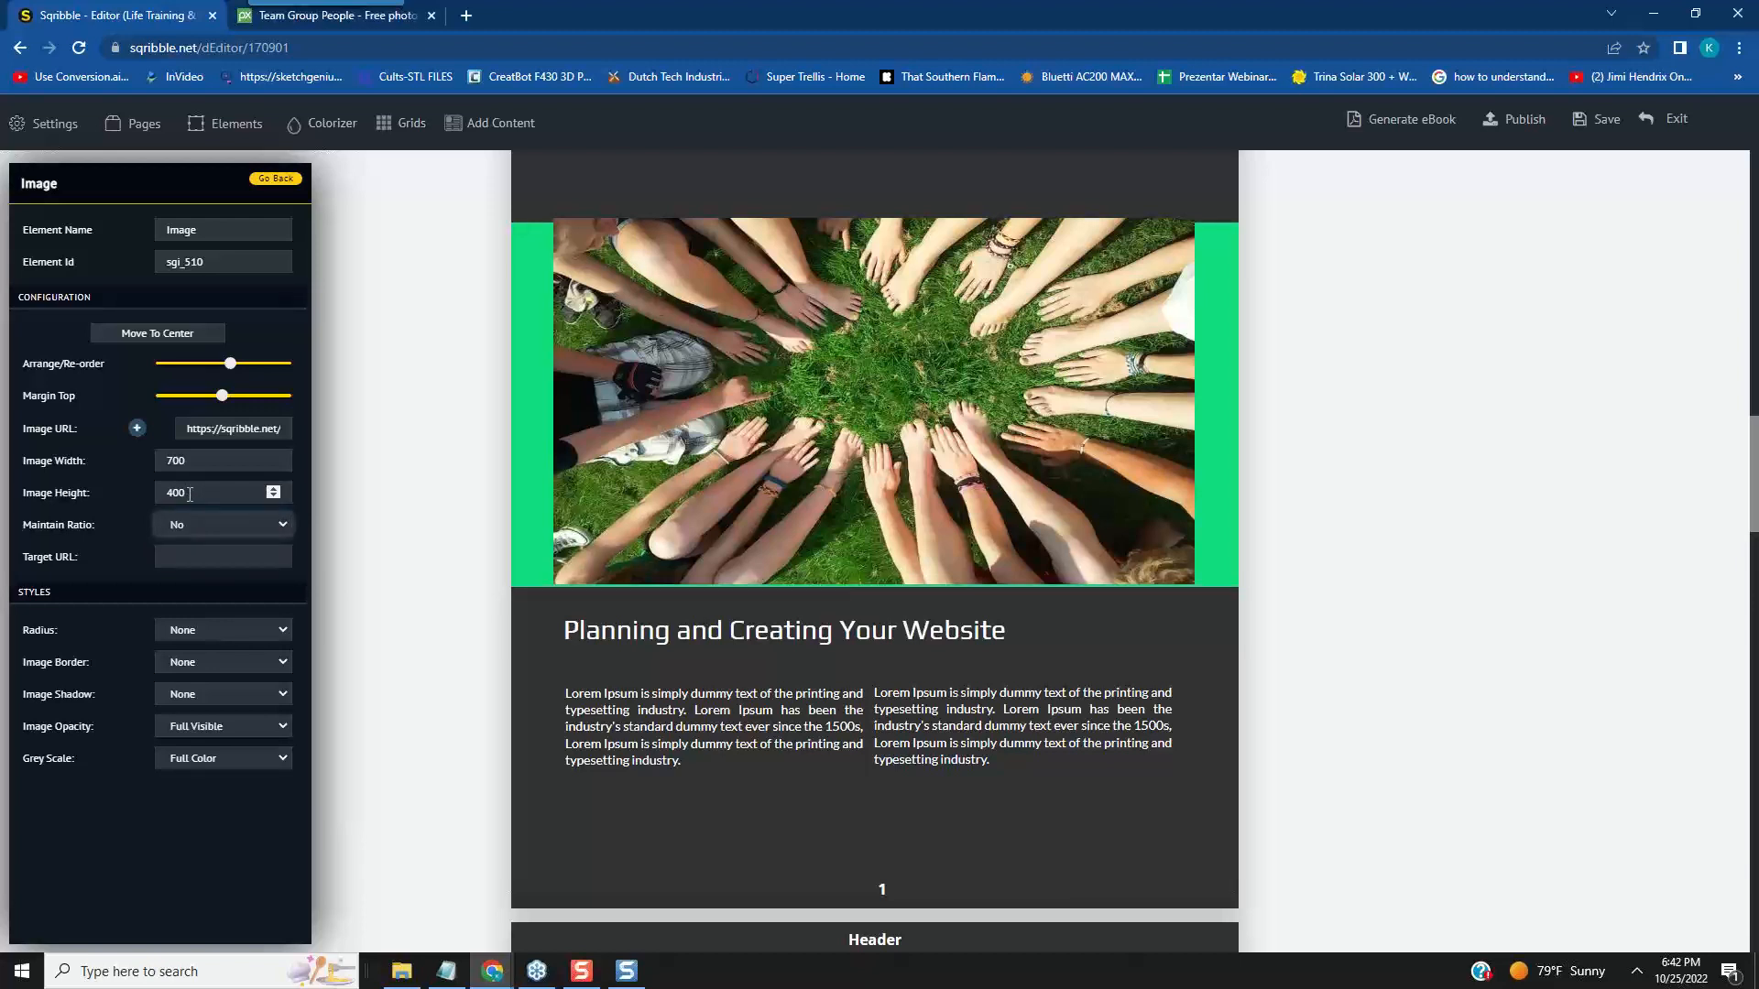
{"action": "left_click_drag", "start_coordinate": [189, 495], "coordinate": [162, 488]}
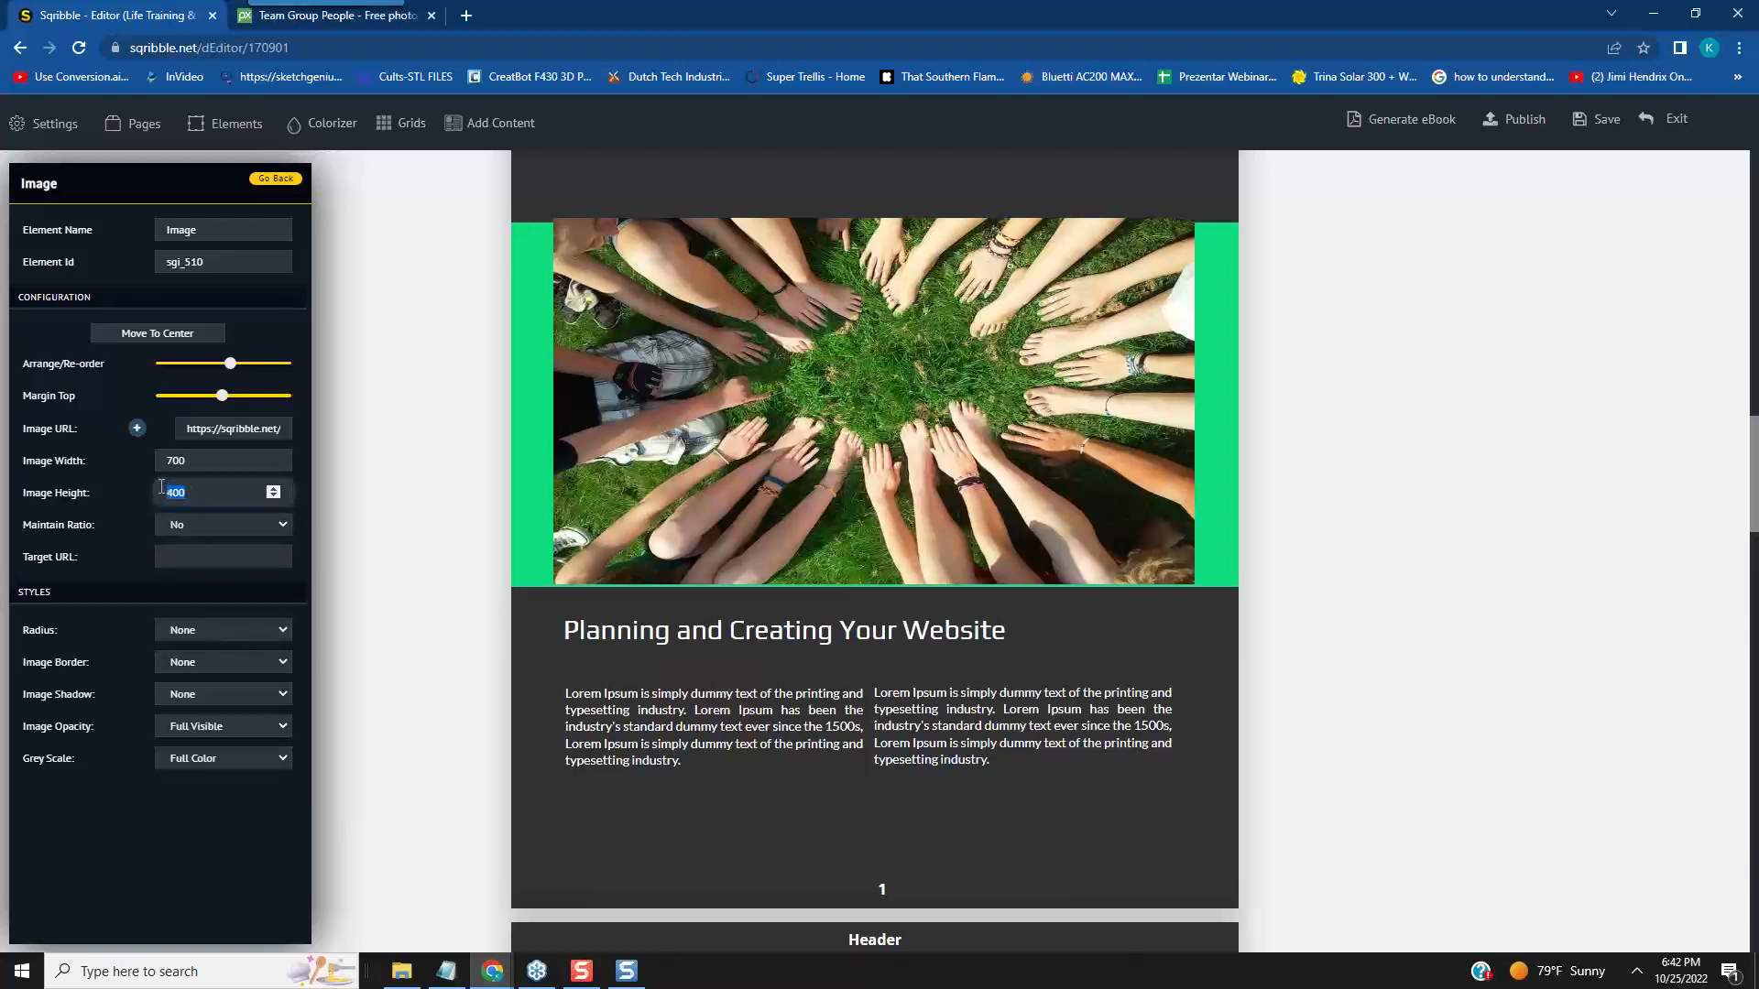
{"action": "type", "text": "390"}
{"action": "left_click", "coordinate": [304, 636]}
{"action": "mouse_move", "coordinate": [1149, 211]}
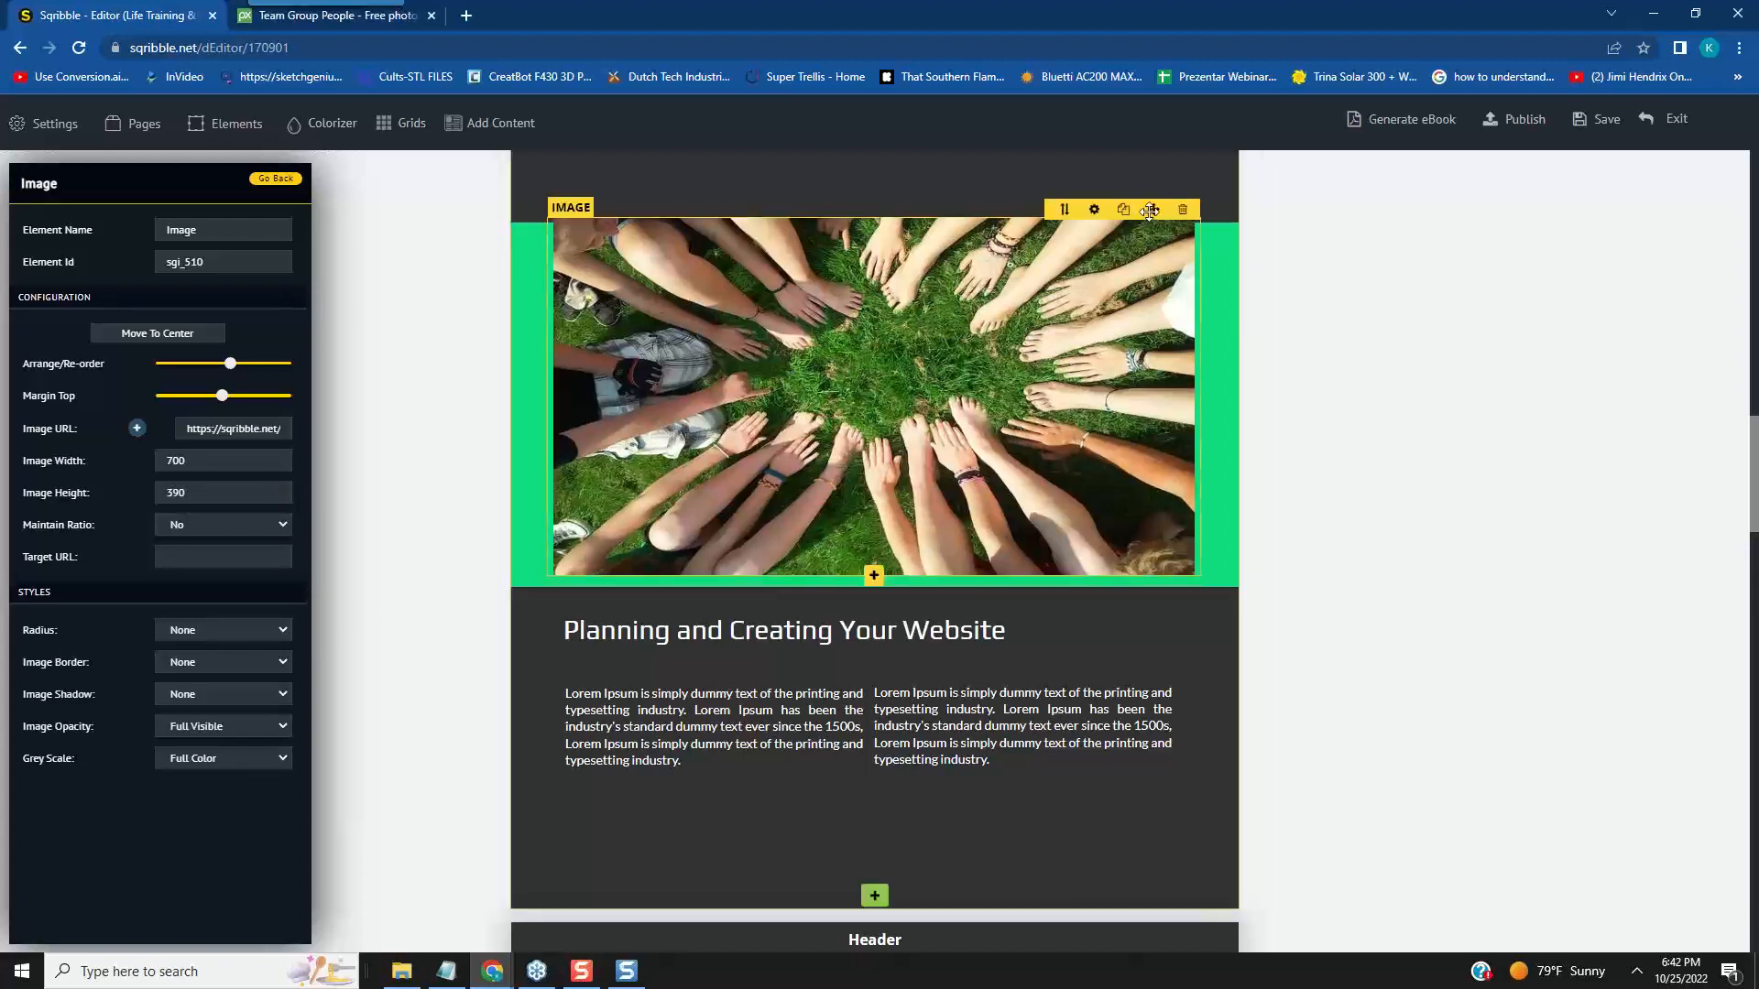
{"action": "left_click_drag", "start_coordinate": [1150, 210], "coordinate": [1149, 218]}
{"action": "left_click", "coordinate": [1548, 356]}
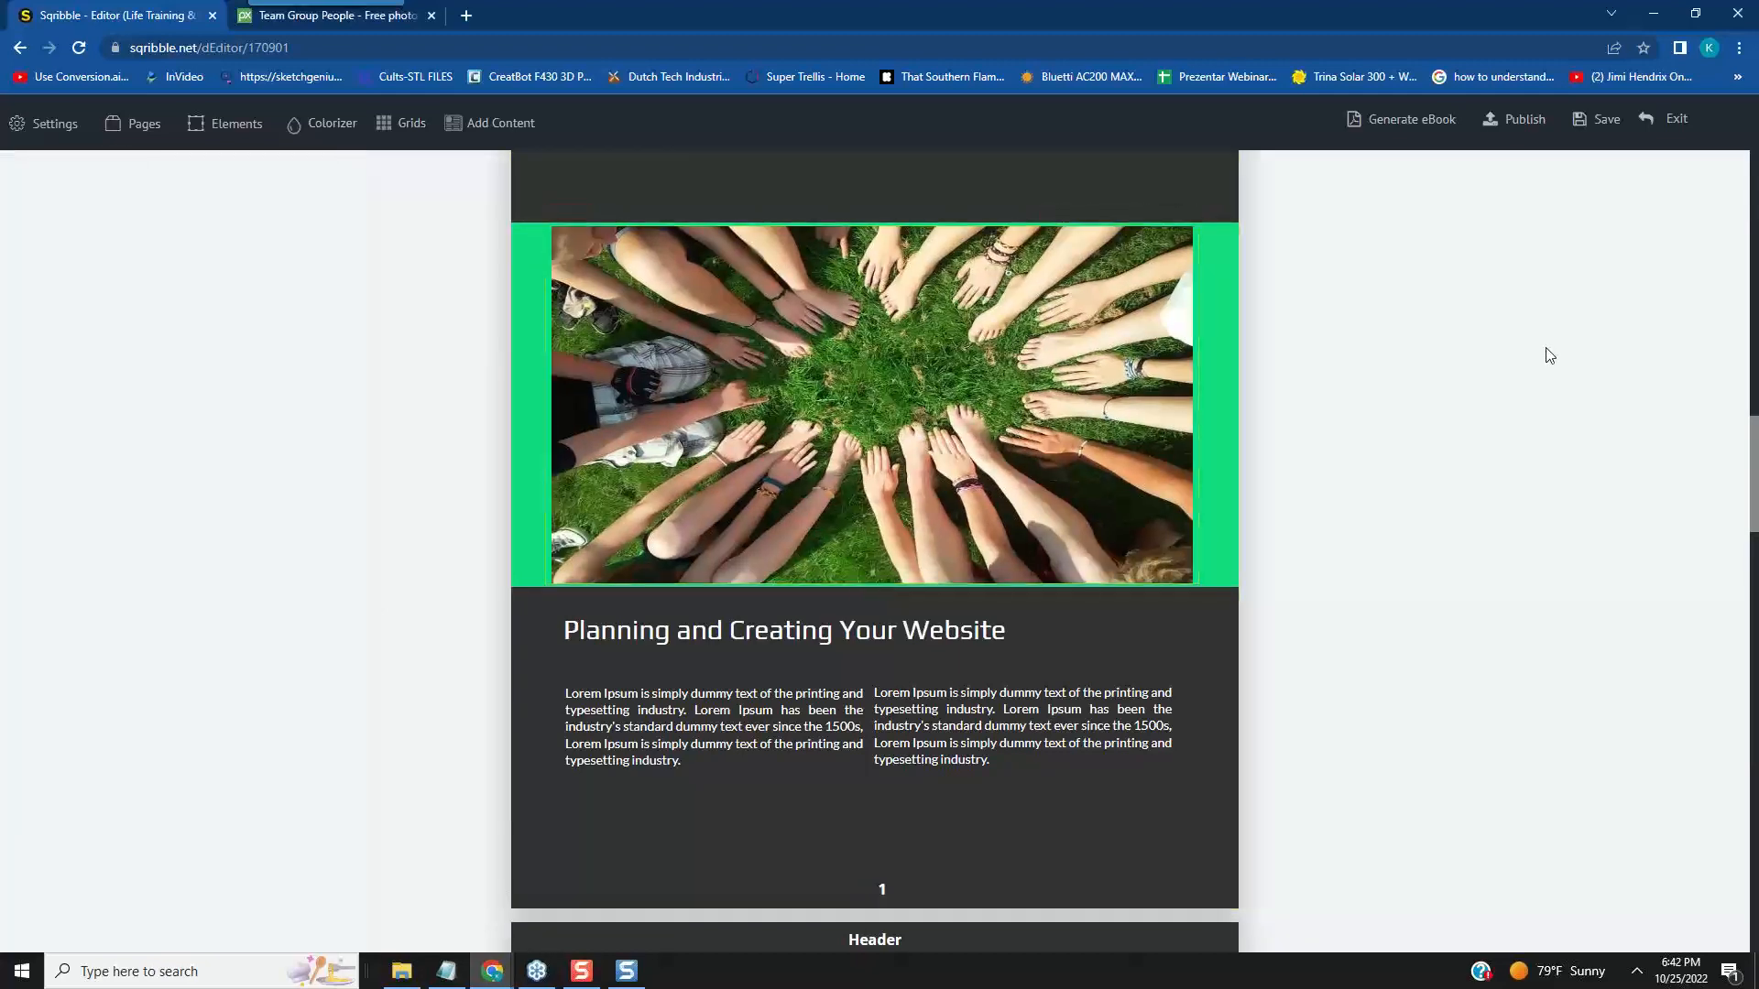
- Review page 1's text, resized photo and website-planning section, along with the neighbouring table of contents and following page
{"action": "scroll", "coordinate": [1437, 520], "scroll_direction": "up", "scroll_amount": 5}
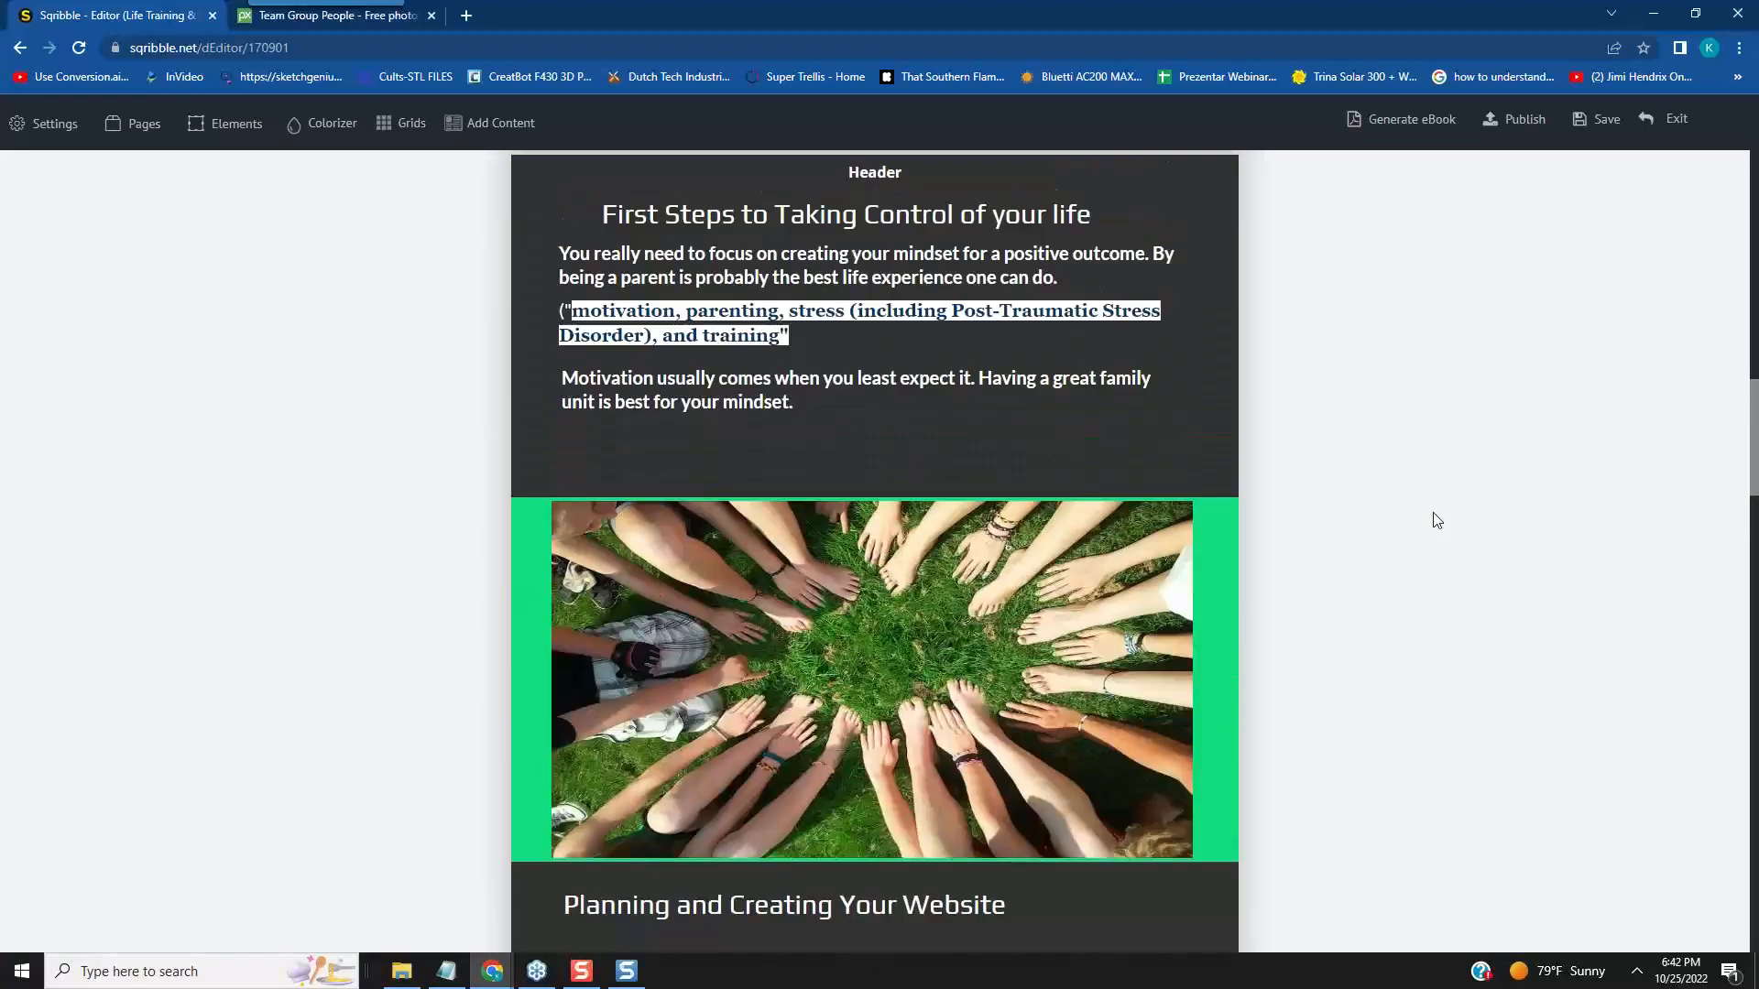
{"action": "scroll", "coordinate": [1436, 520], "scroll_direction": "down", "scroll_amount": 4}
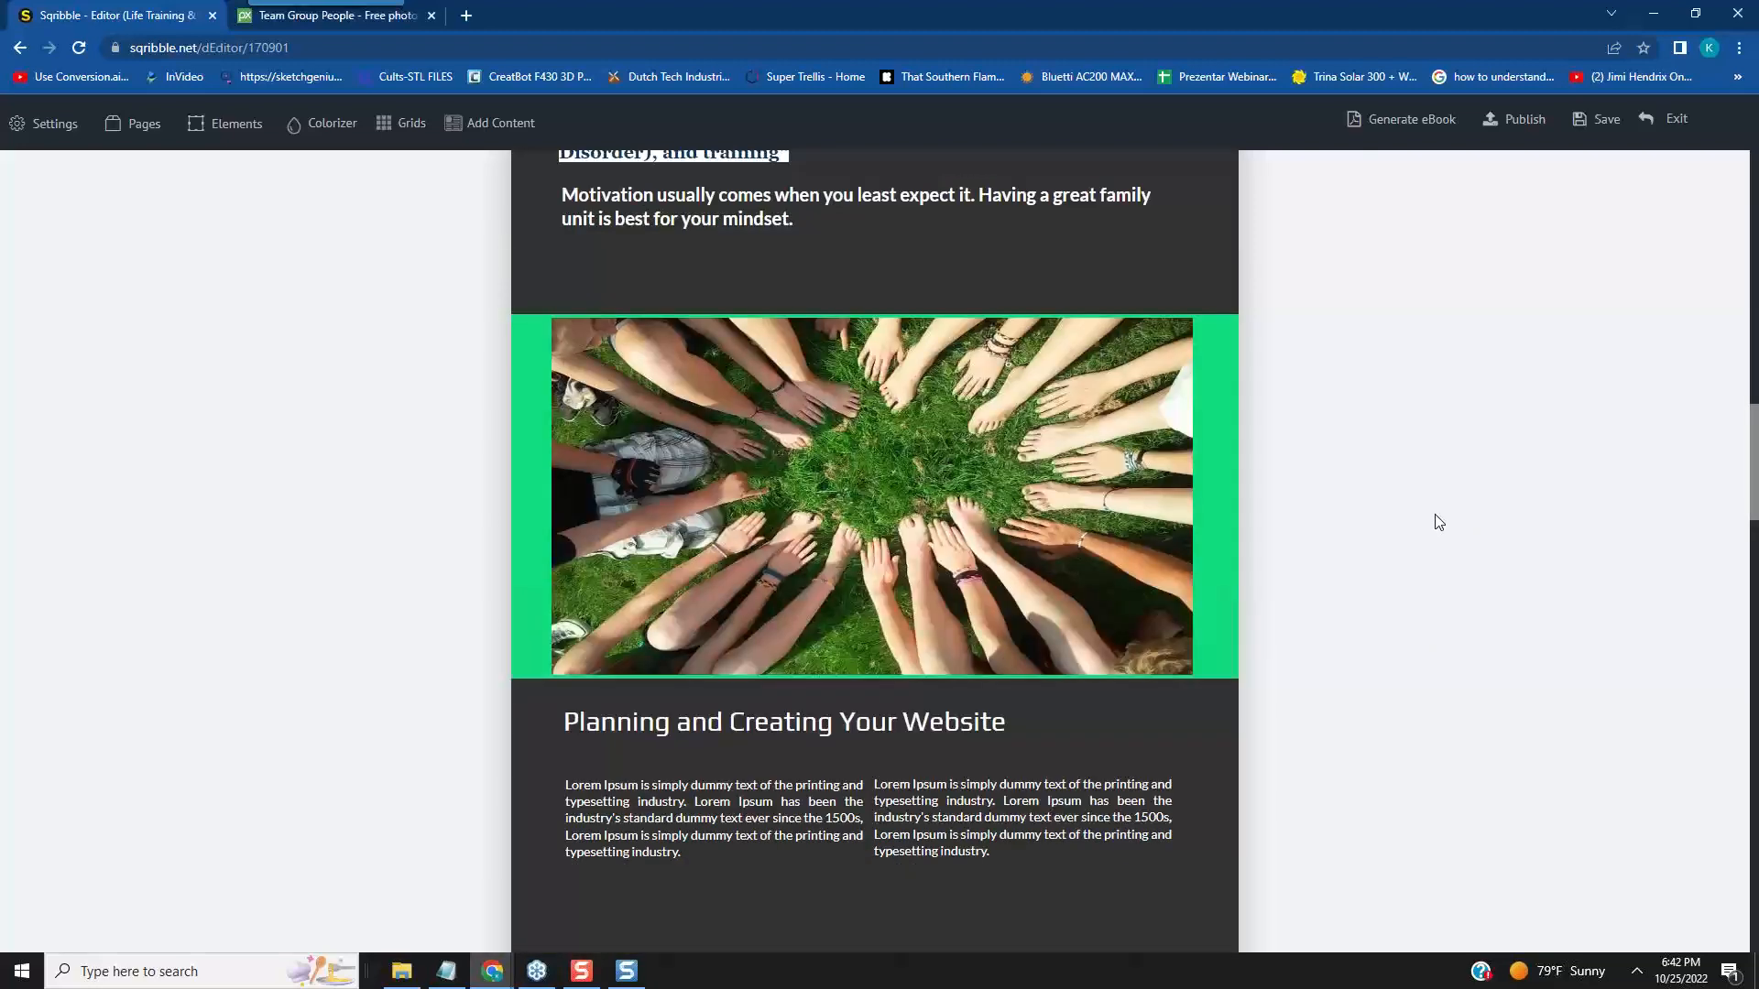
{"action": "scroll", "coordinate": [1438, 522], "scroll_direction": "down", "scroll_amount": 2}
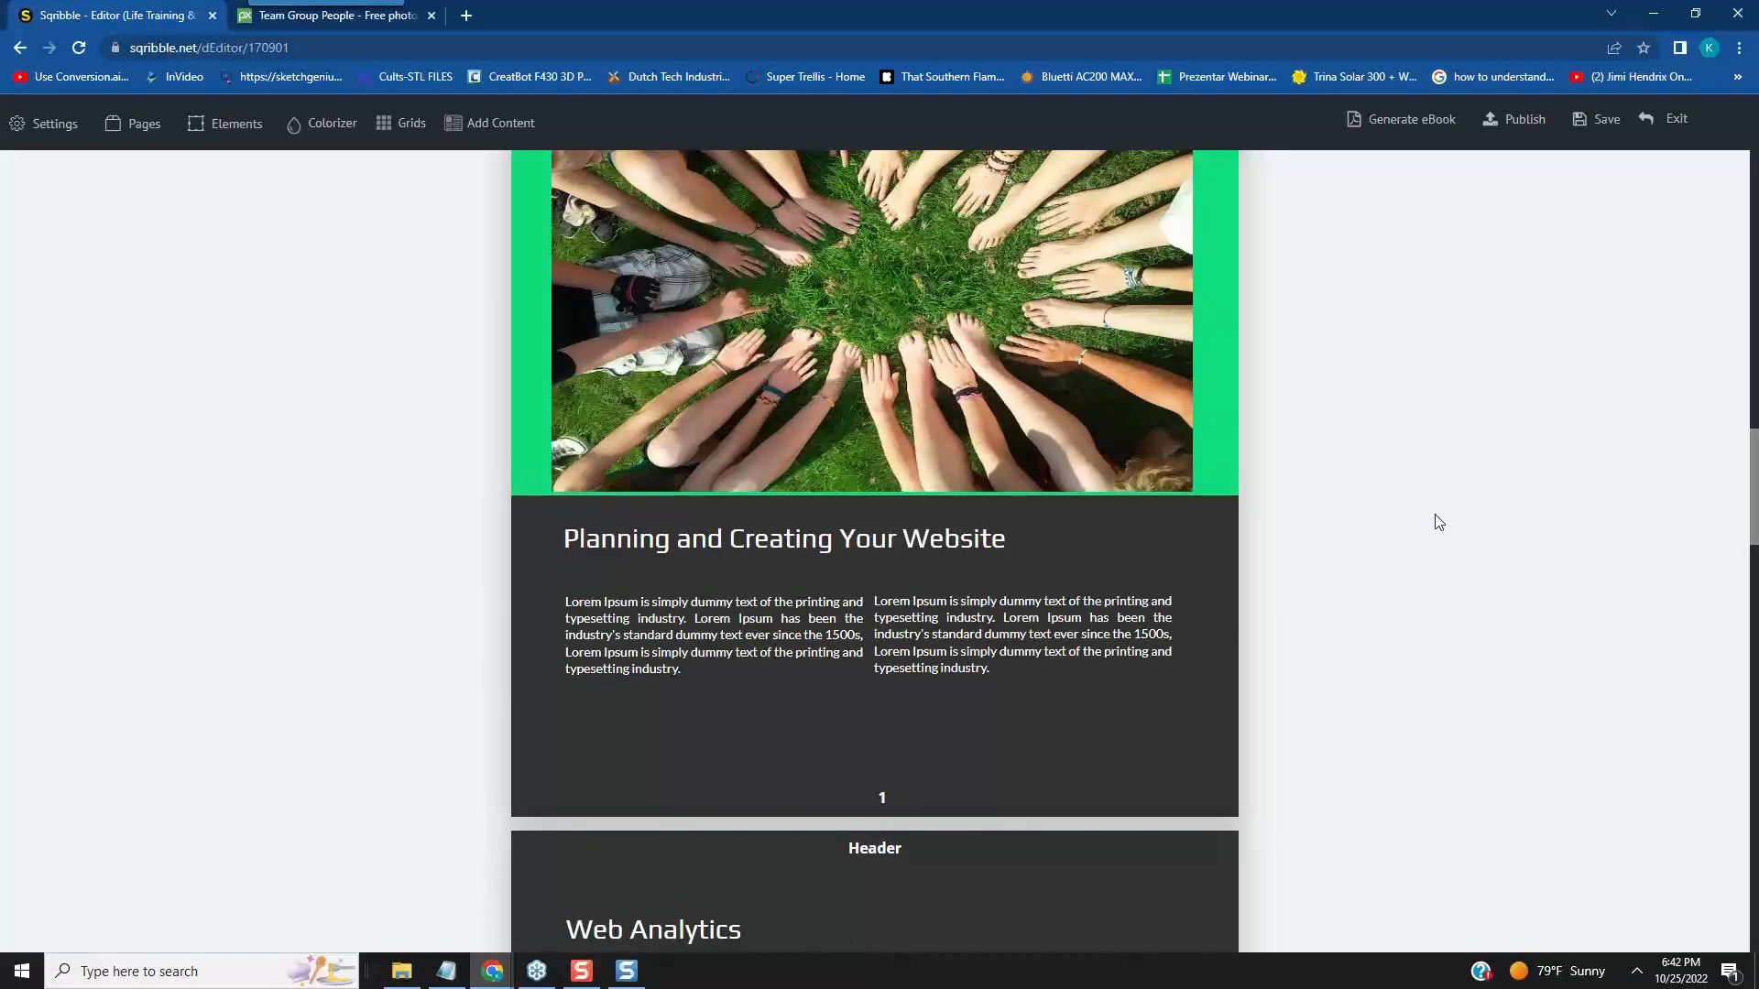
{"action": "scroll", "coordinate": [1438, 522], "scroll_direction": "down", "scroll_amount": 1}
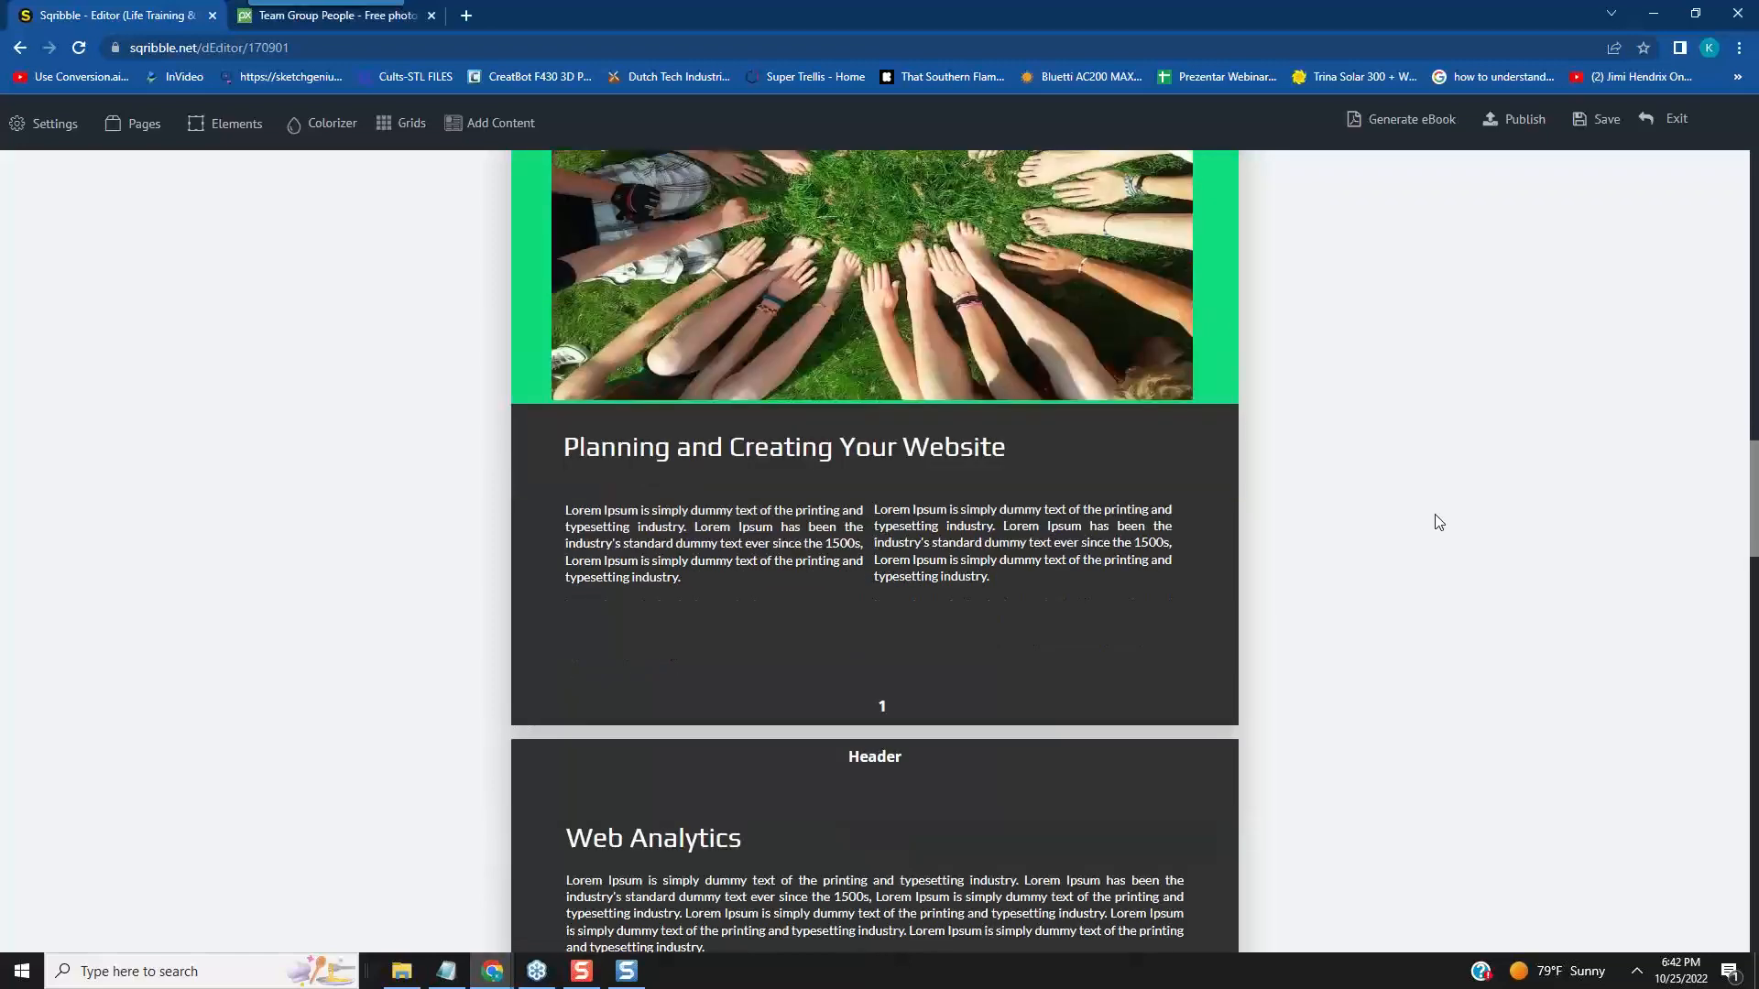
{"action": "scroll", "coordinate": [1438, 522], "scroll_direction": "up", "scroll_amount": 6}
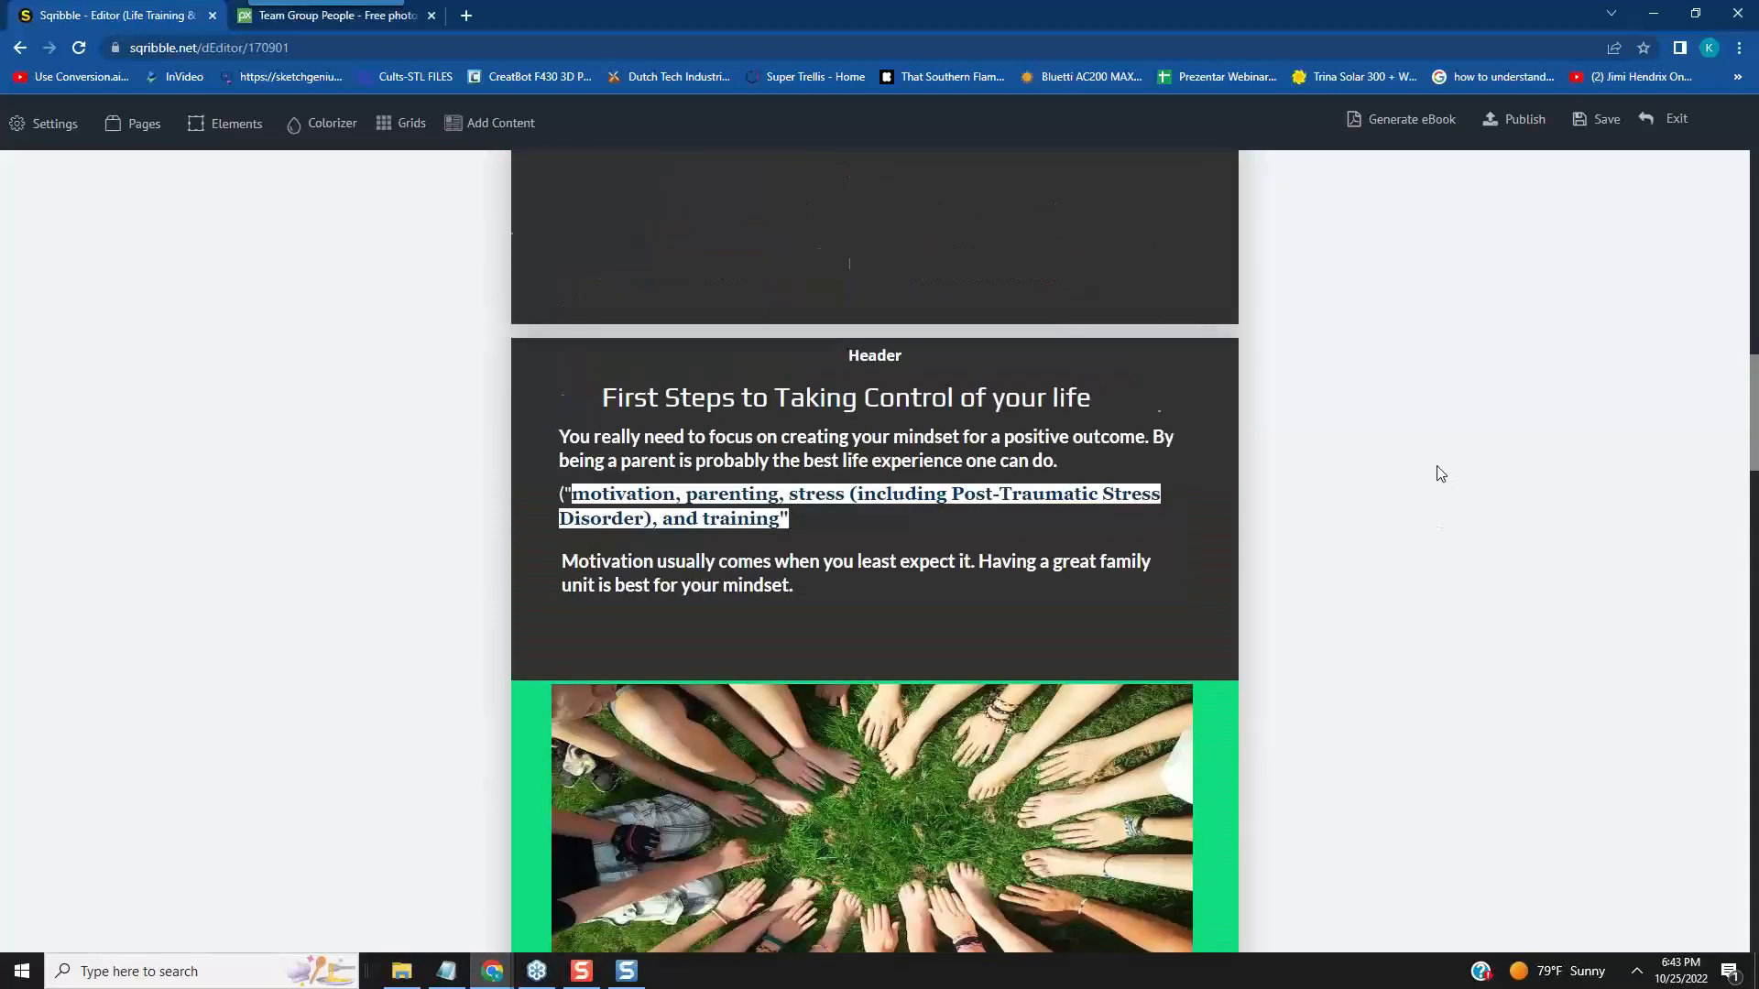
{"action": "scroll", "coordinate": [1436, 469], "scroll_direction": "down", "scroll_amount": 5}
{"action": "scroll", "coordinate": [1435, 472], "scroll_direction": "up", "scroll_amount": 15}
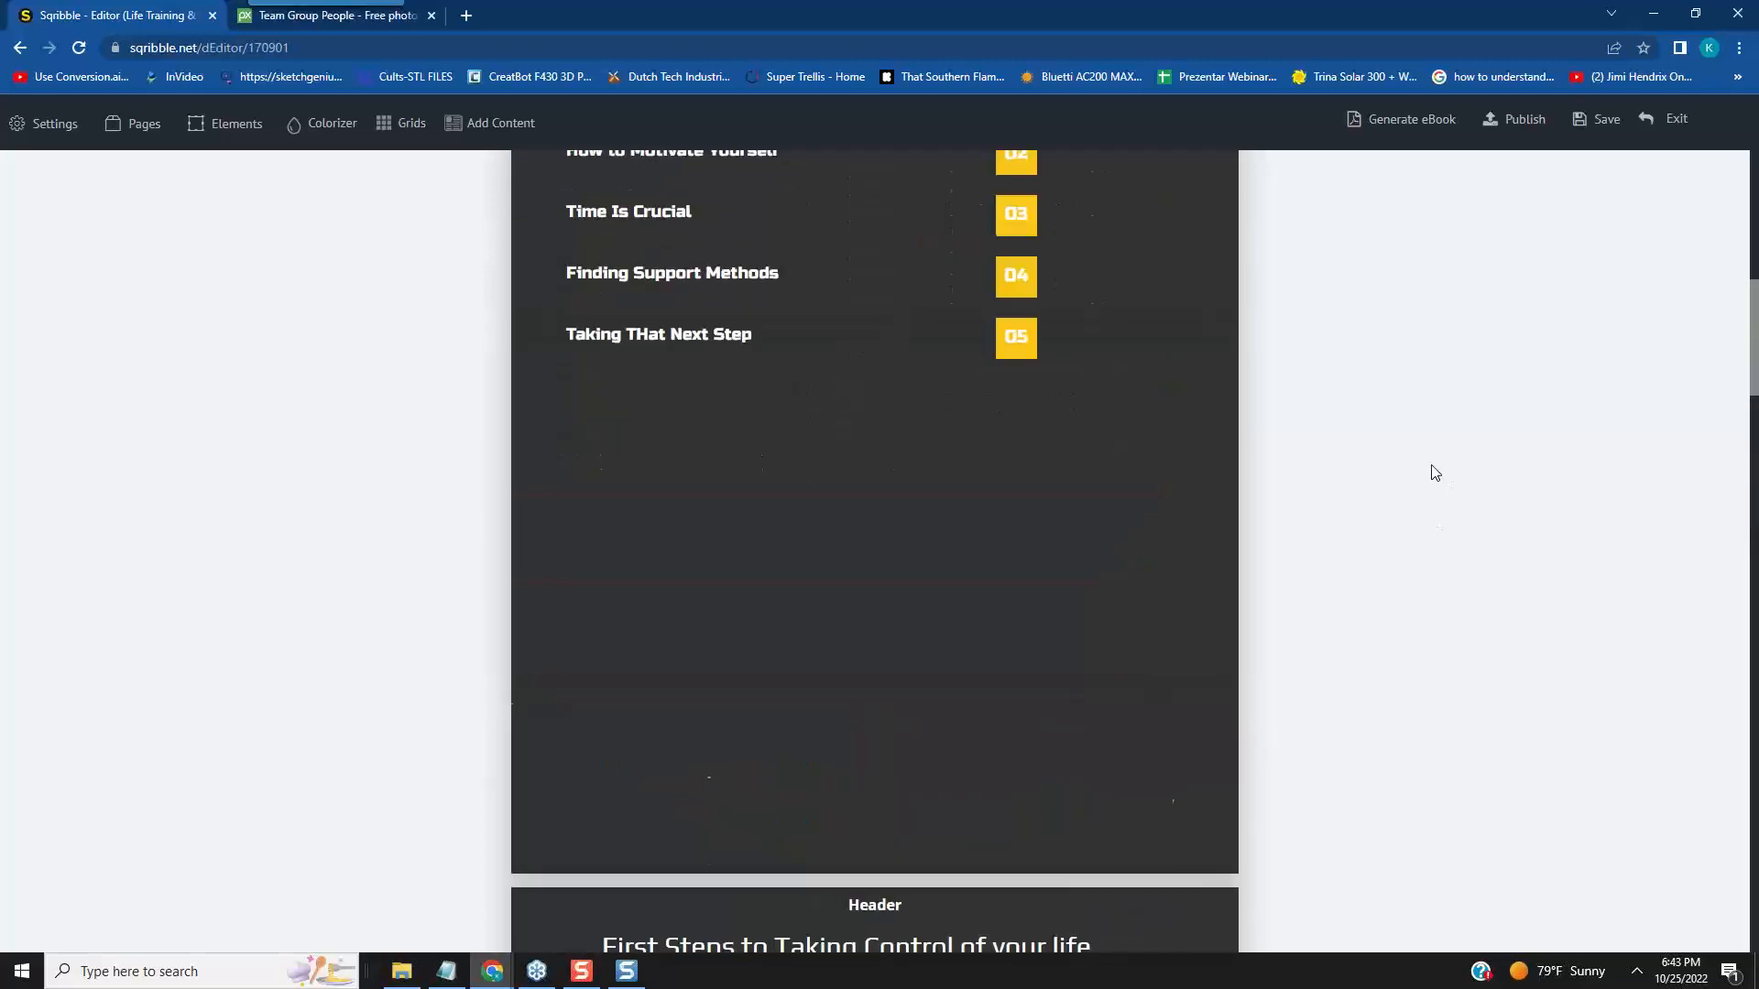
{"action": "scroll", "coordinate": [1434, 472], "scroll_direction": "down", "scroll_amount": 13}
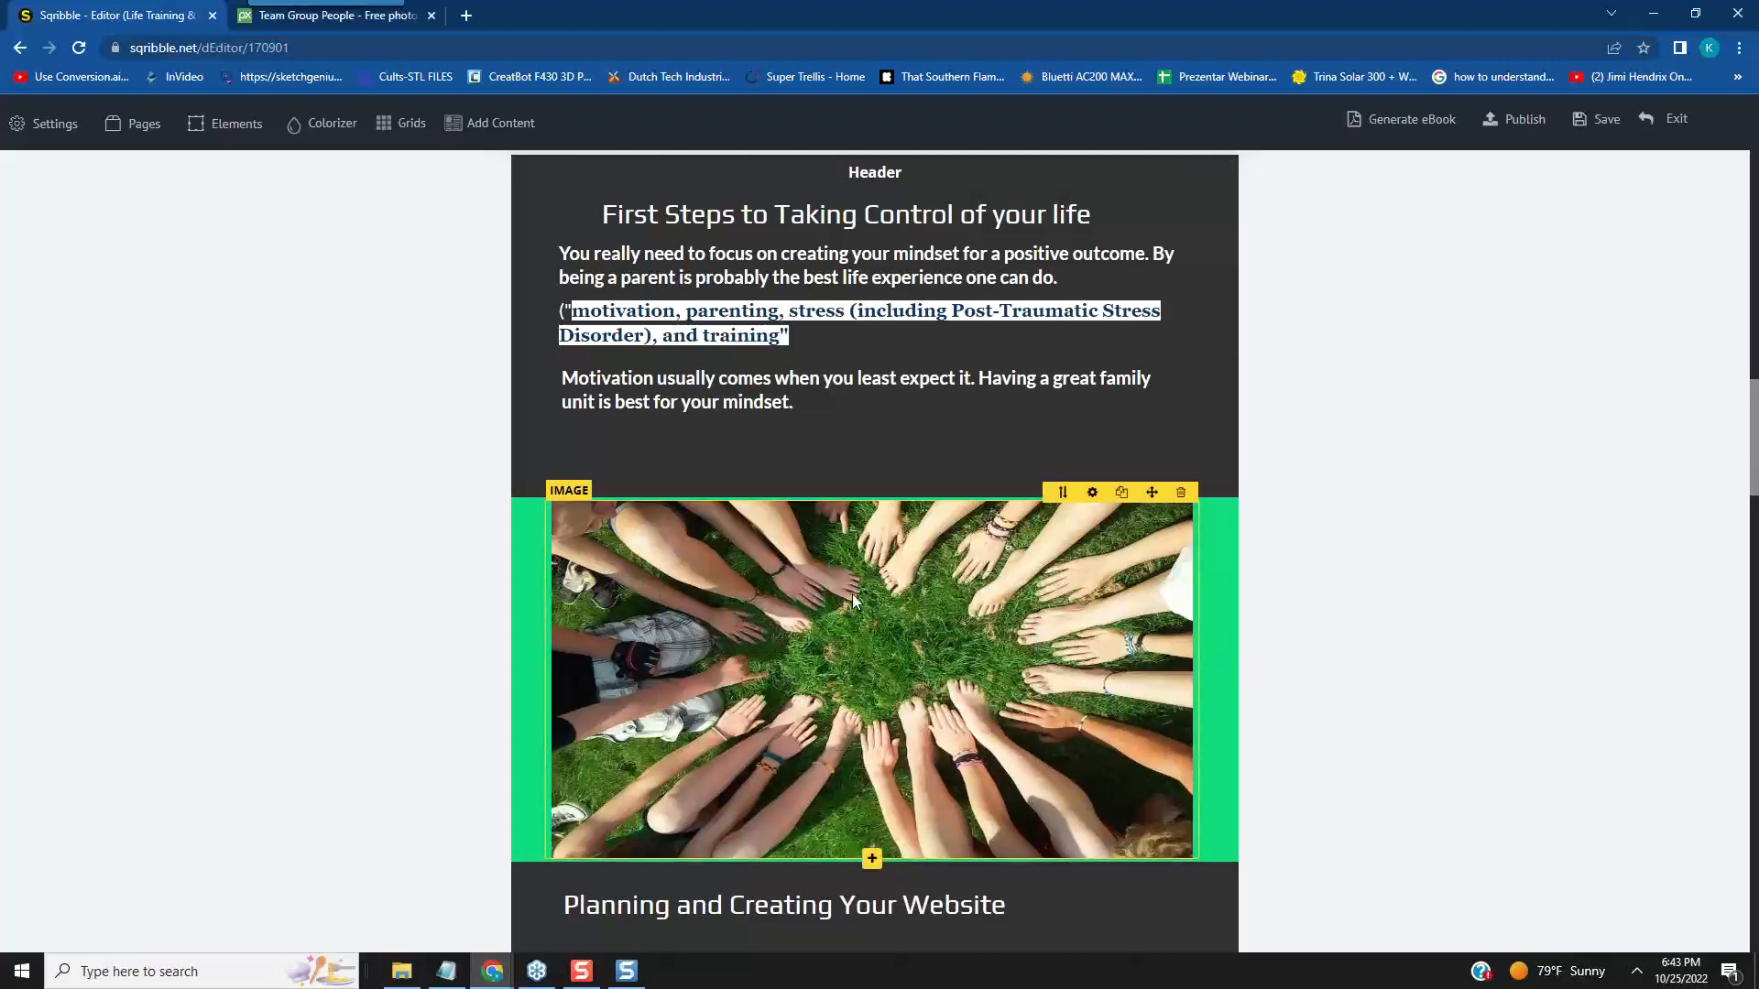
{"action": "scroll", "coordinate": [1385, 591], "scroll_direction": "down", "scroll_amount": 1}
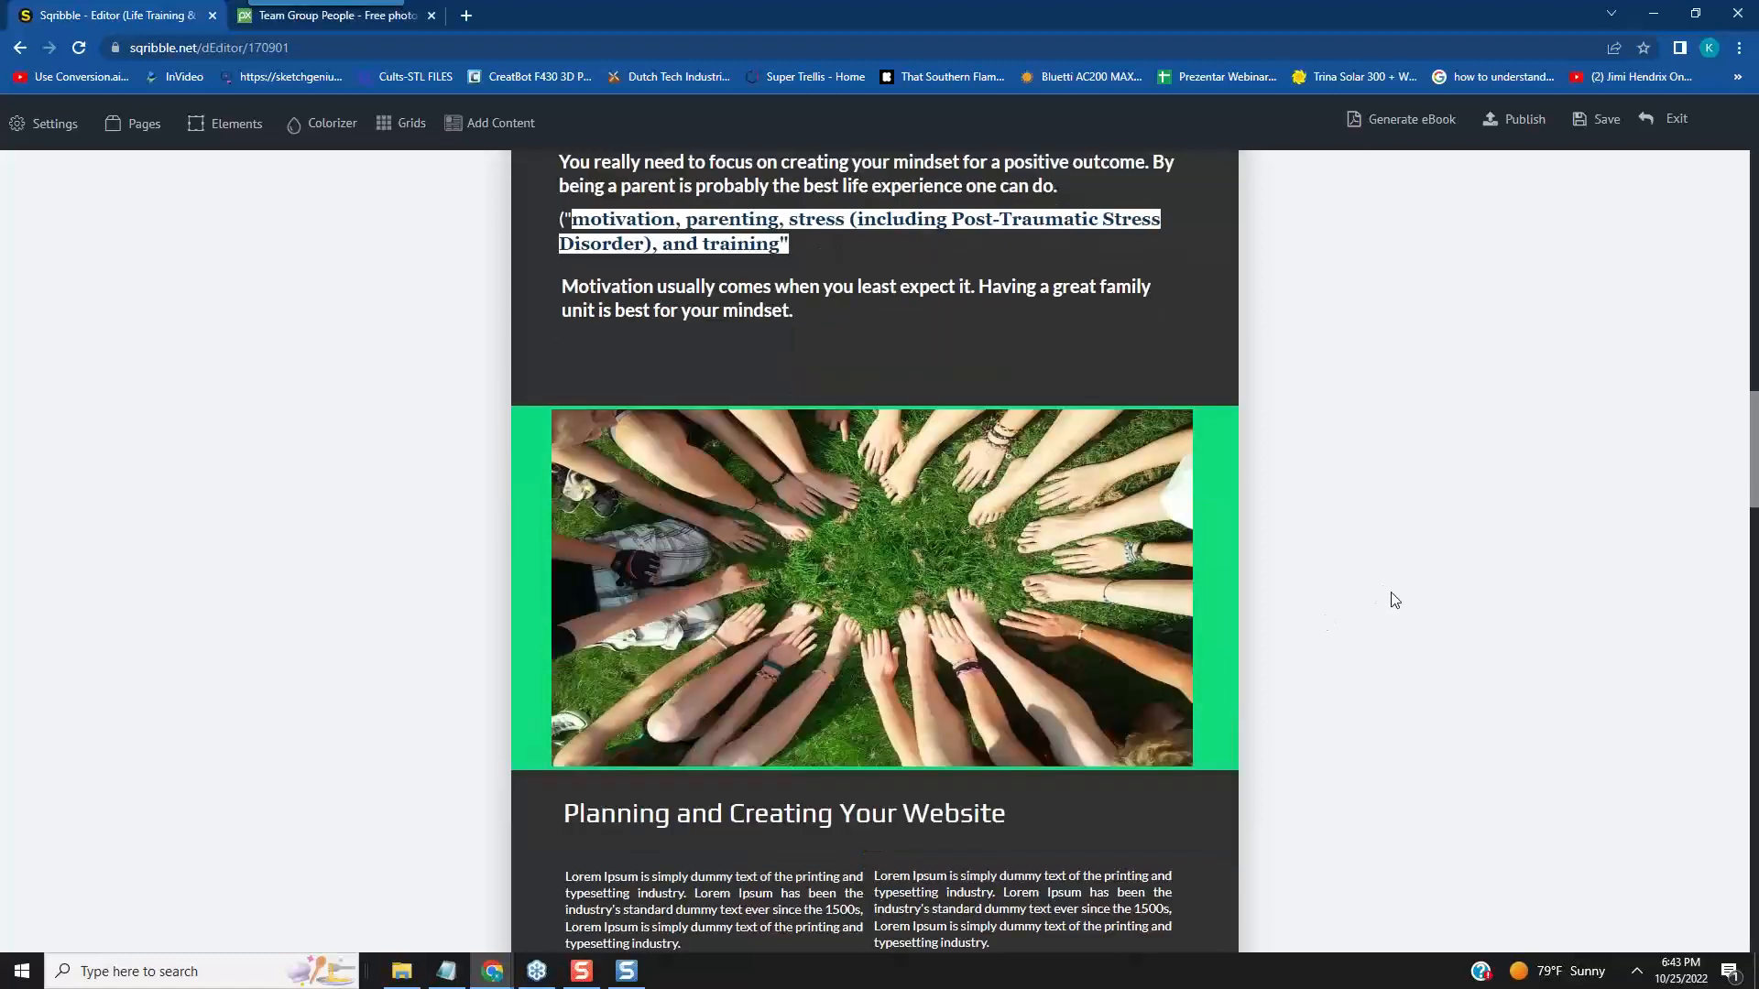
{"action": "scroll", "coordinate": [1394, 600], "scroll_direction": "down", "scroll_amount": 2}
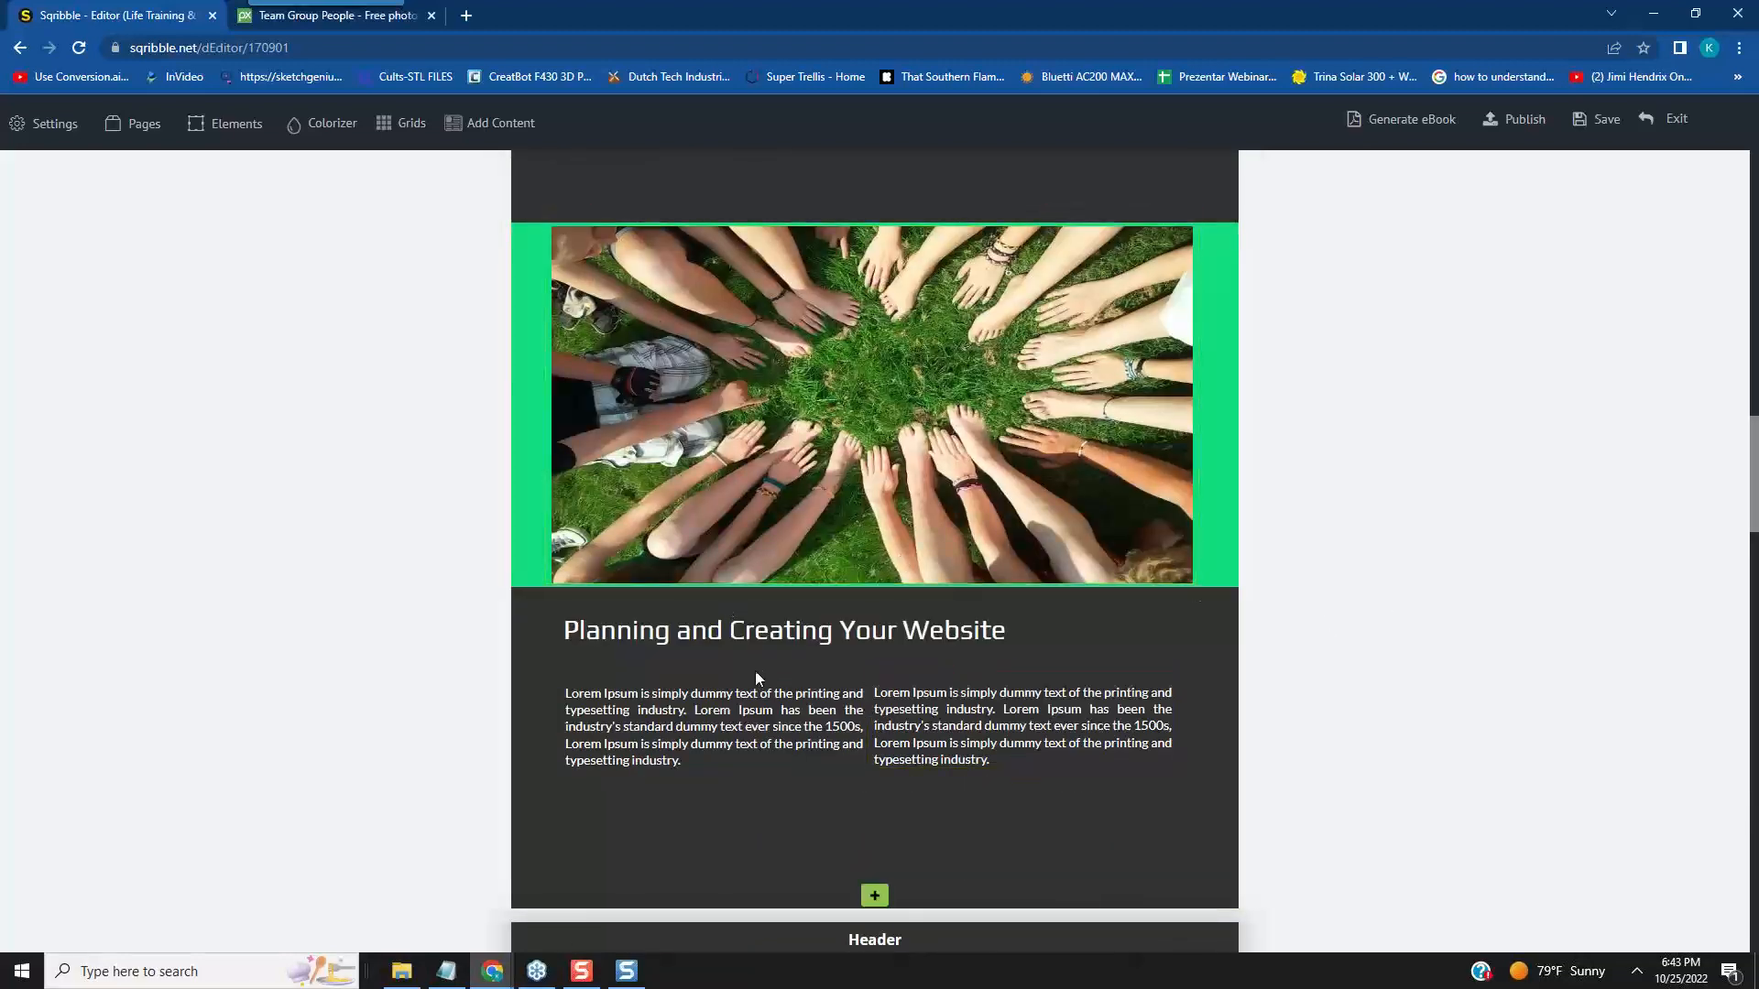
{"action": "scroll", "coordinate": [1479, 746], "scroll_direction": "up", "scroll_amount": 6}
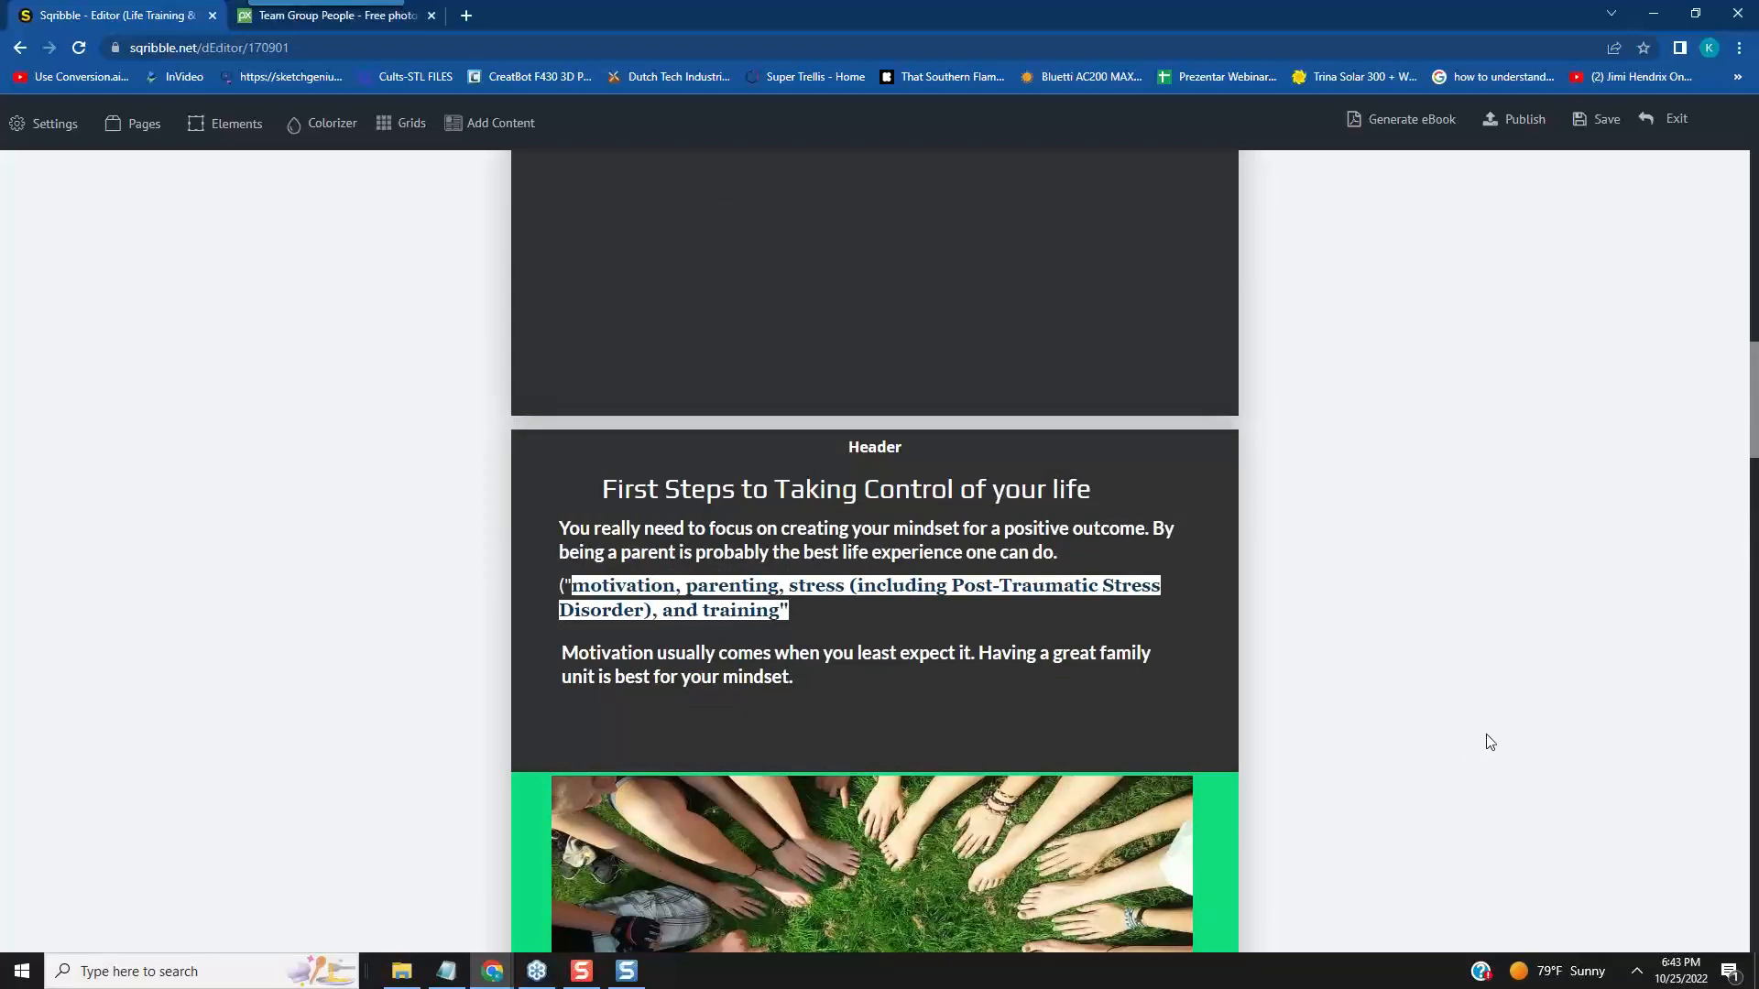
{"action": "scroll", "coordinate": [1502, 736], "scroll_direction": "down", "scroll_amount": 7}
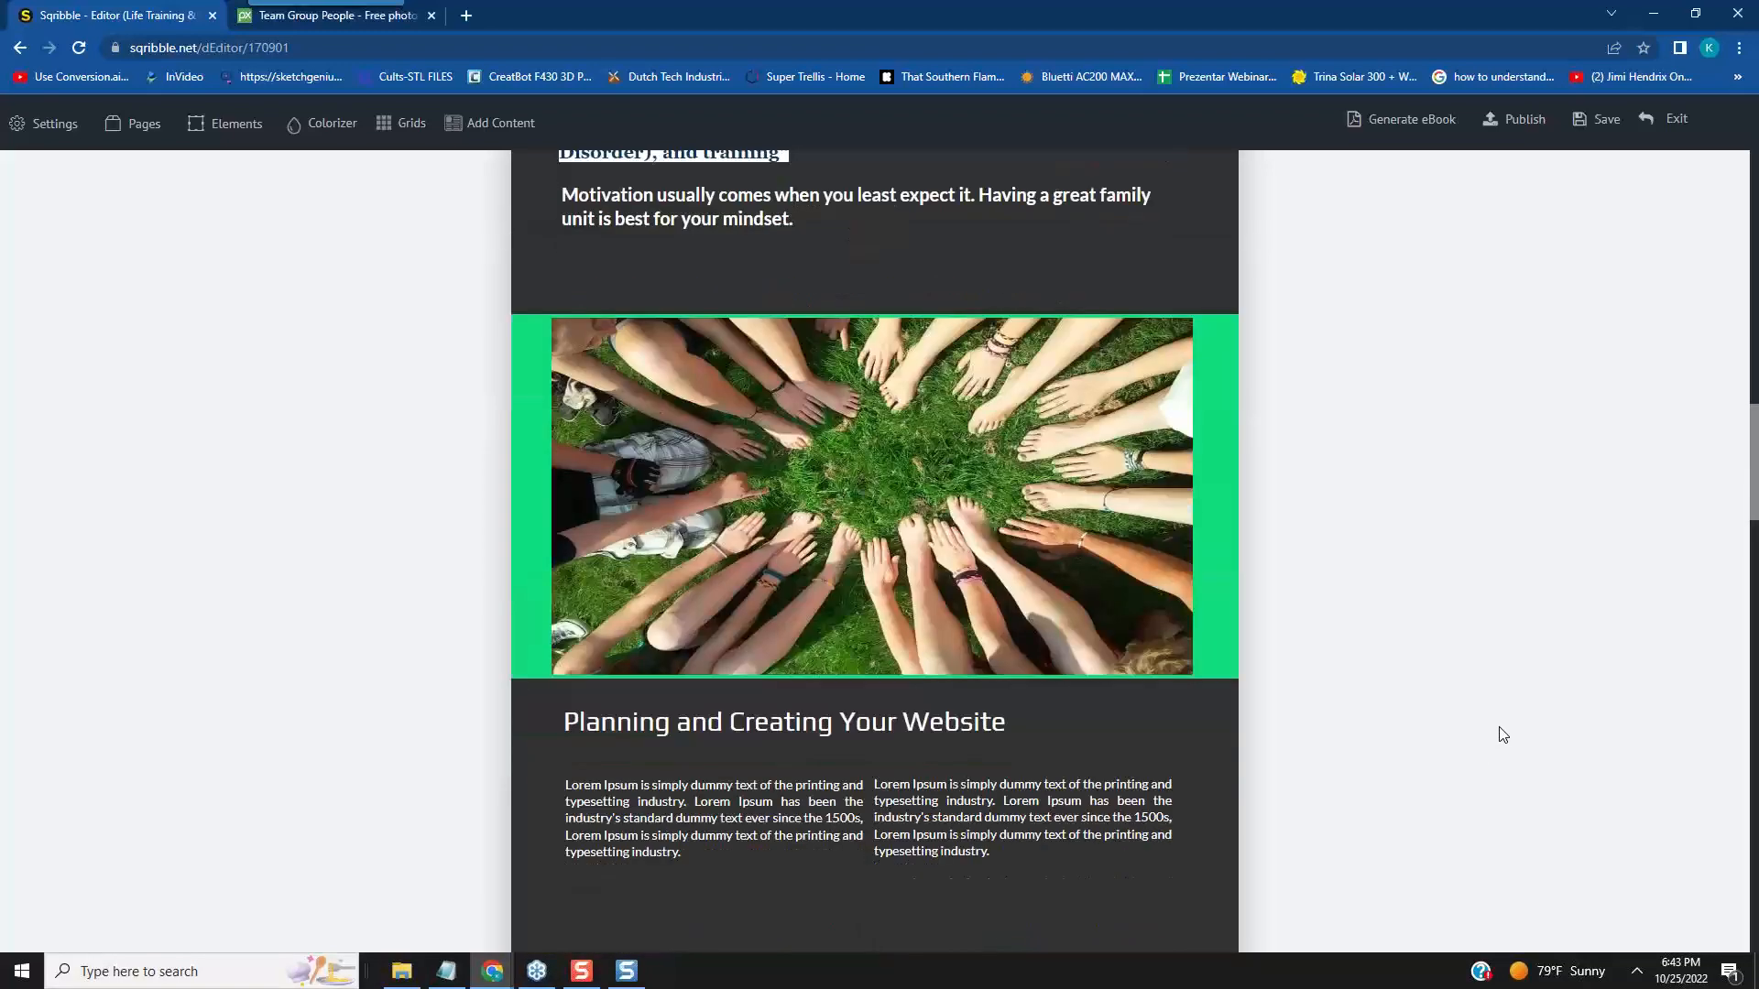
- Replace the "Planning and Creating Your Website" headline on page 1 with "Take the Stress Away"
{"action": "left_click", "coordinate": [572, 541]}
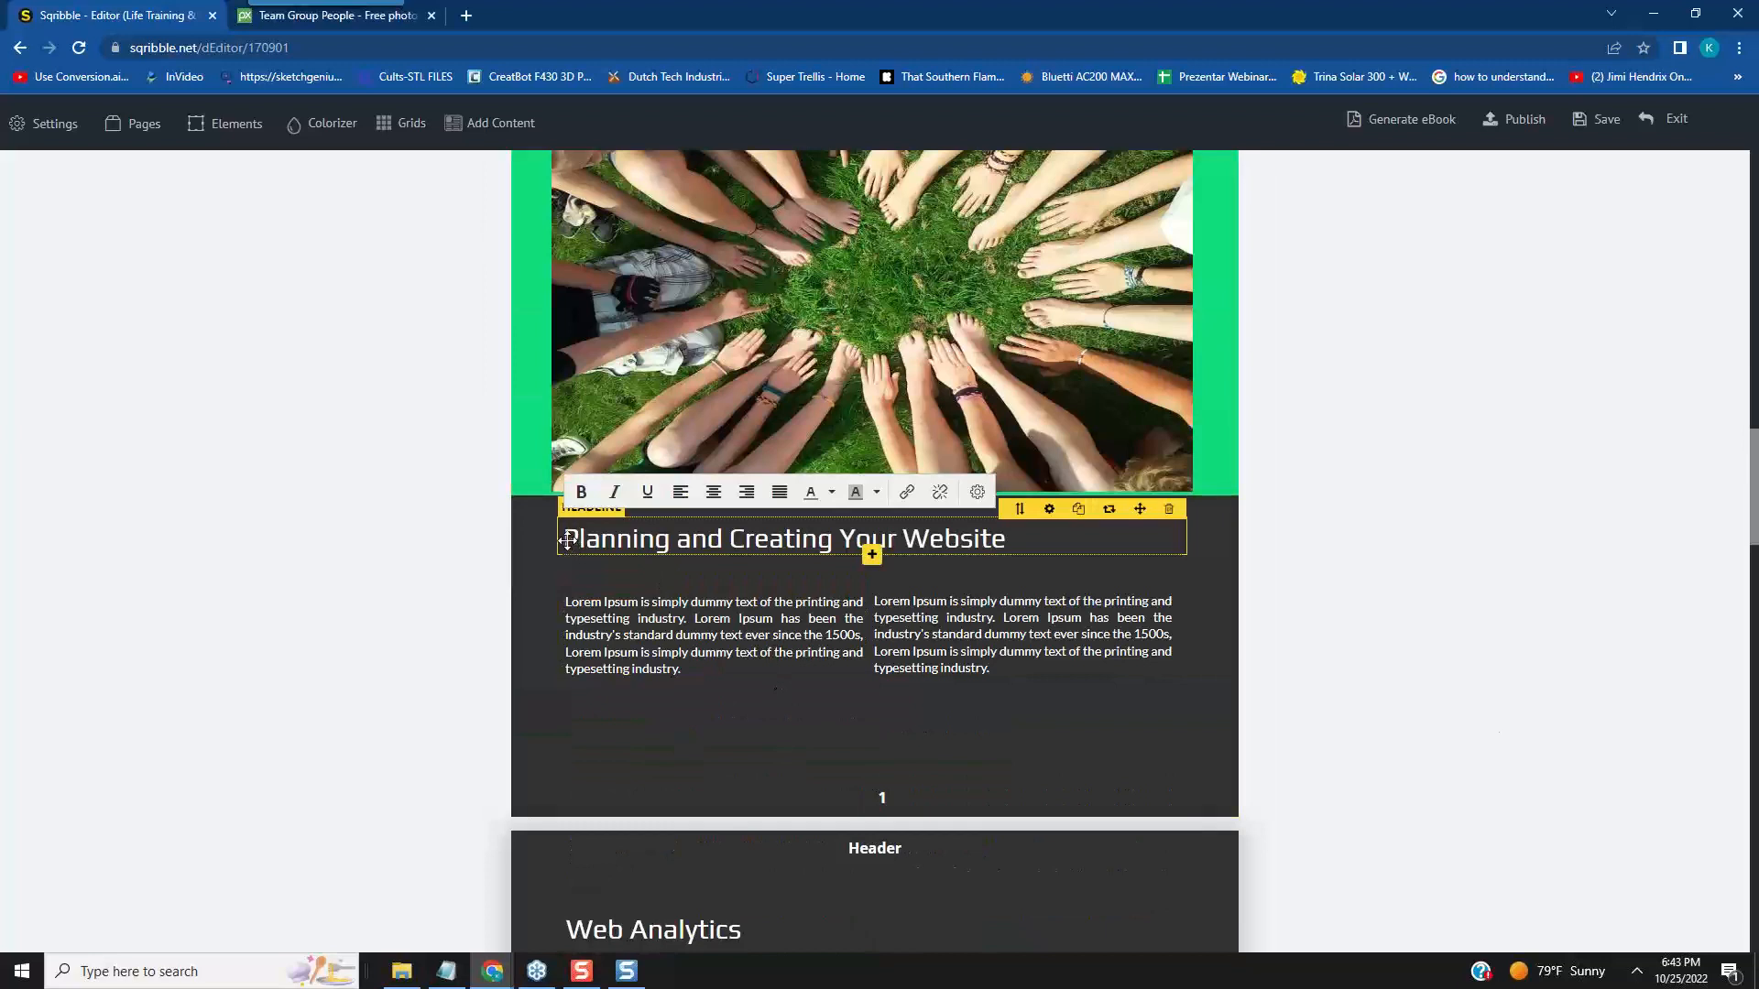
{"action": "left_click_drag", "start_coordinate": [562, 539], "coordinate": [1012, 536]}
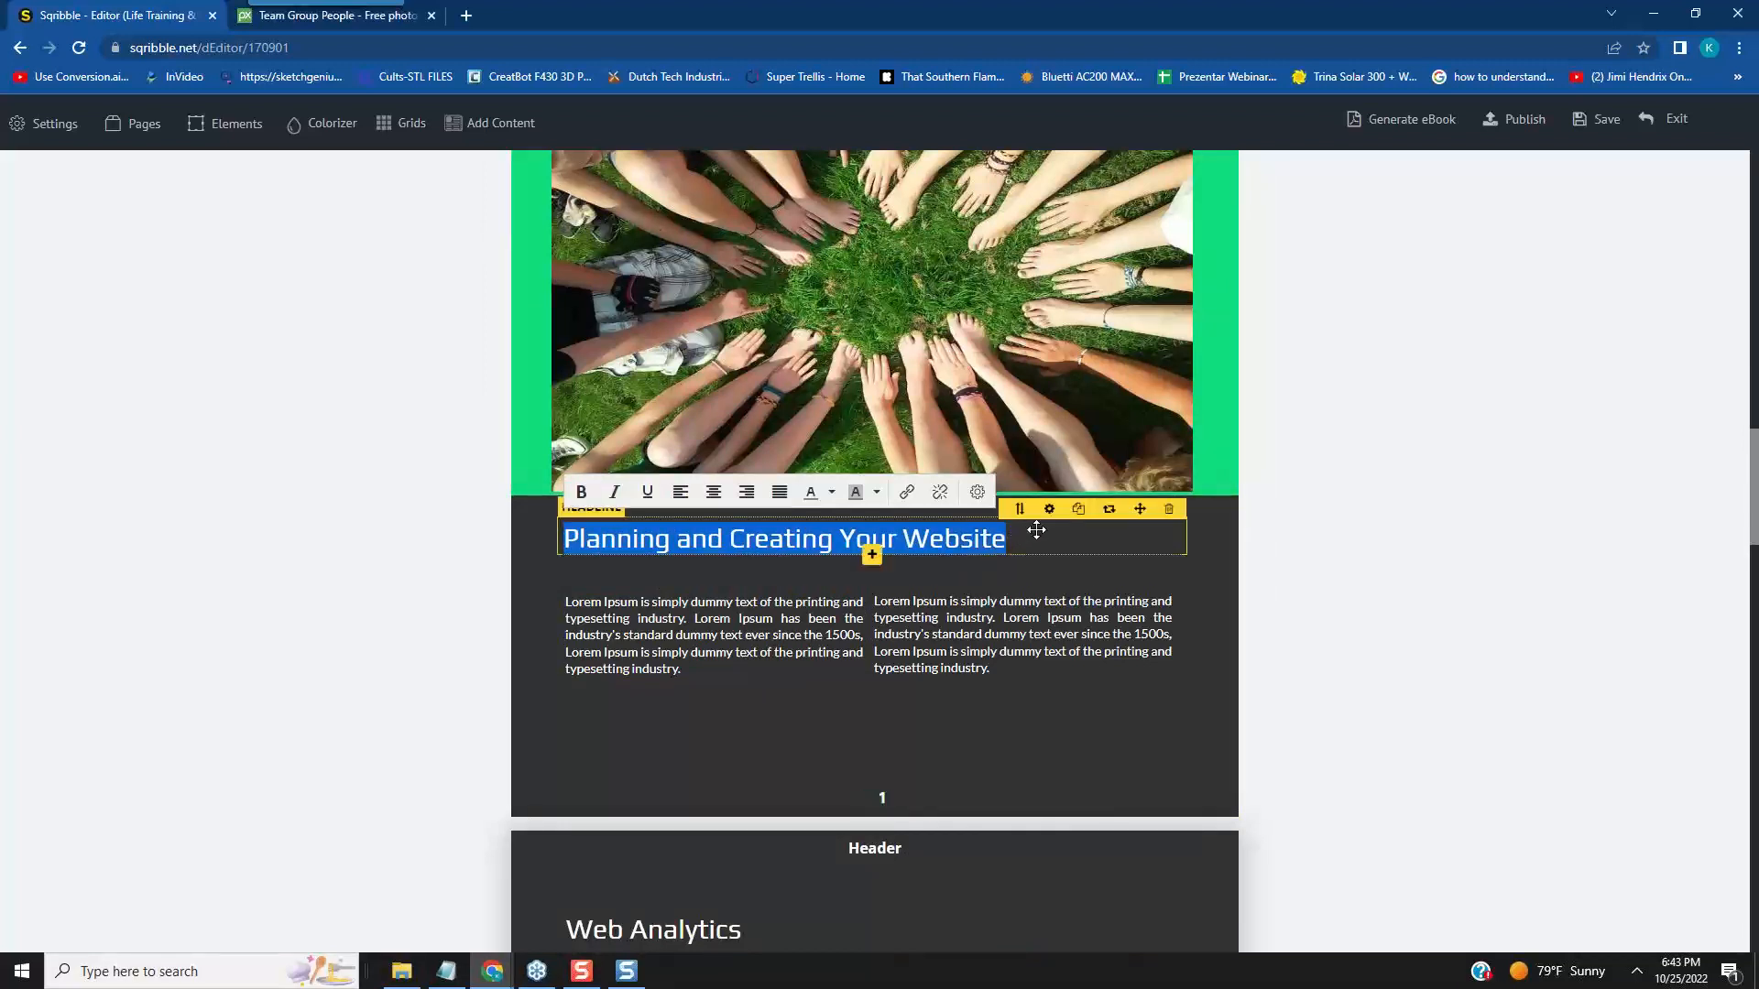
{"action": "type", "text": "Take the"}
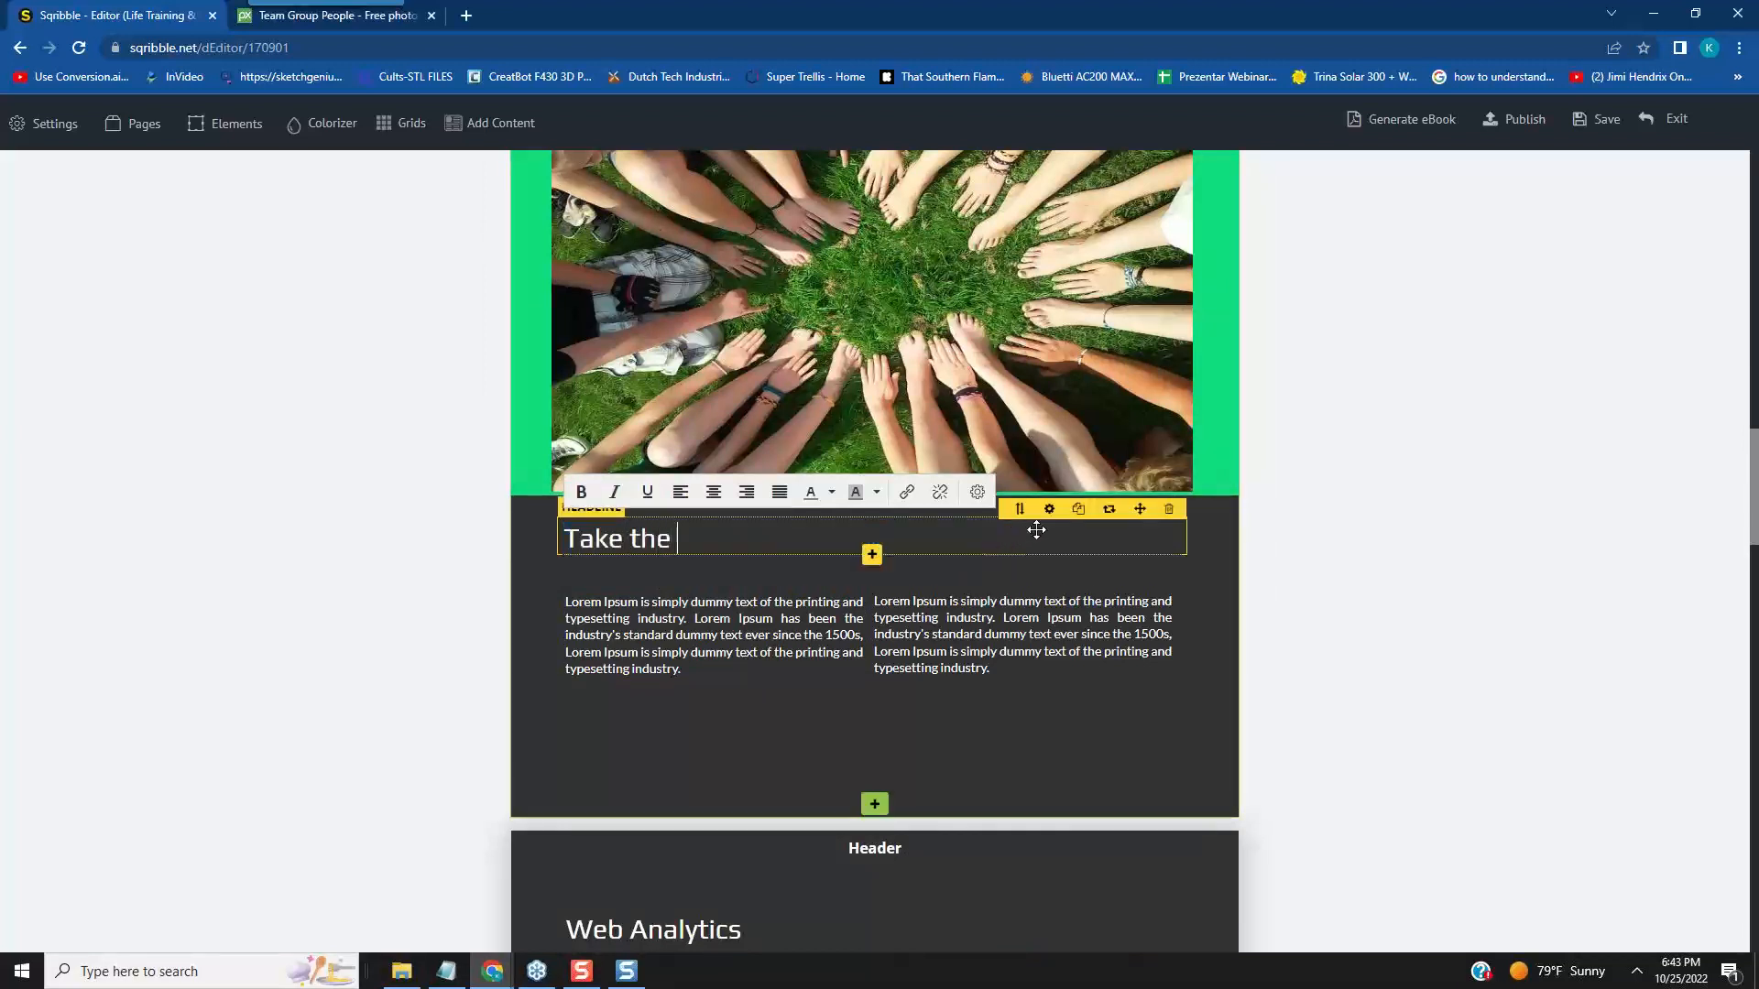
{"action": "type", "text": " Stress Aw"}
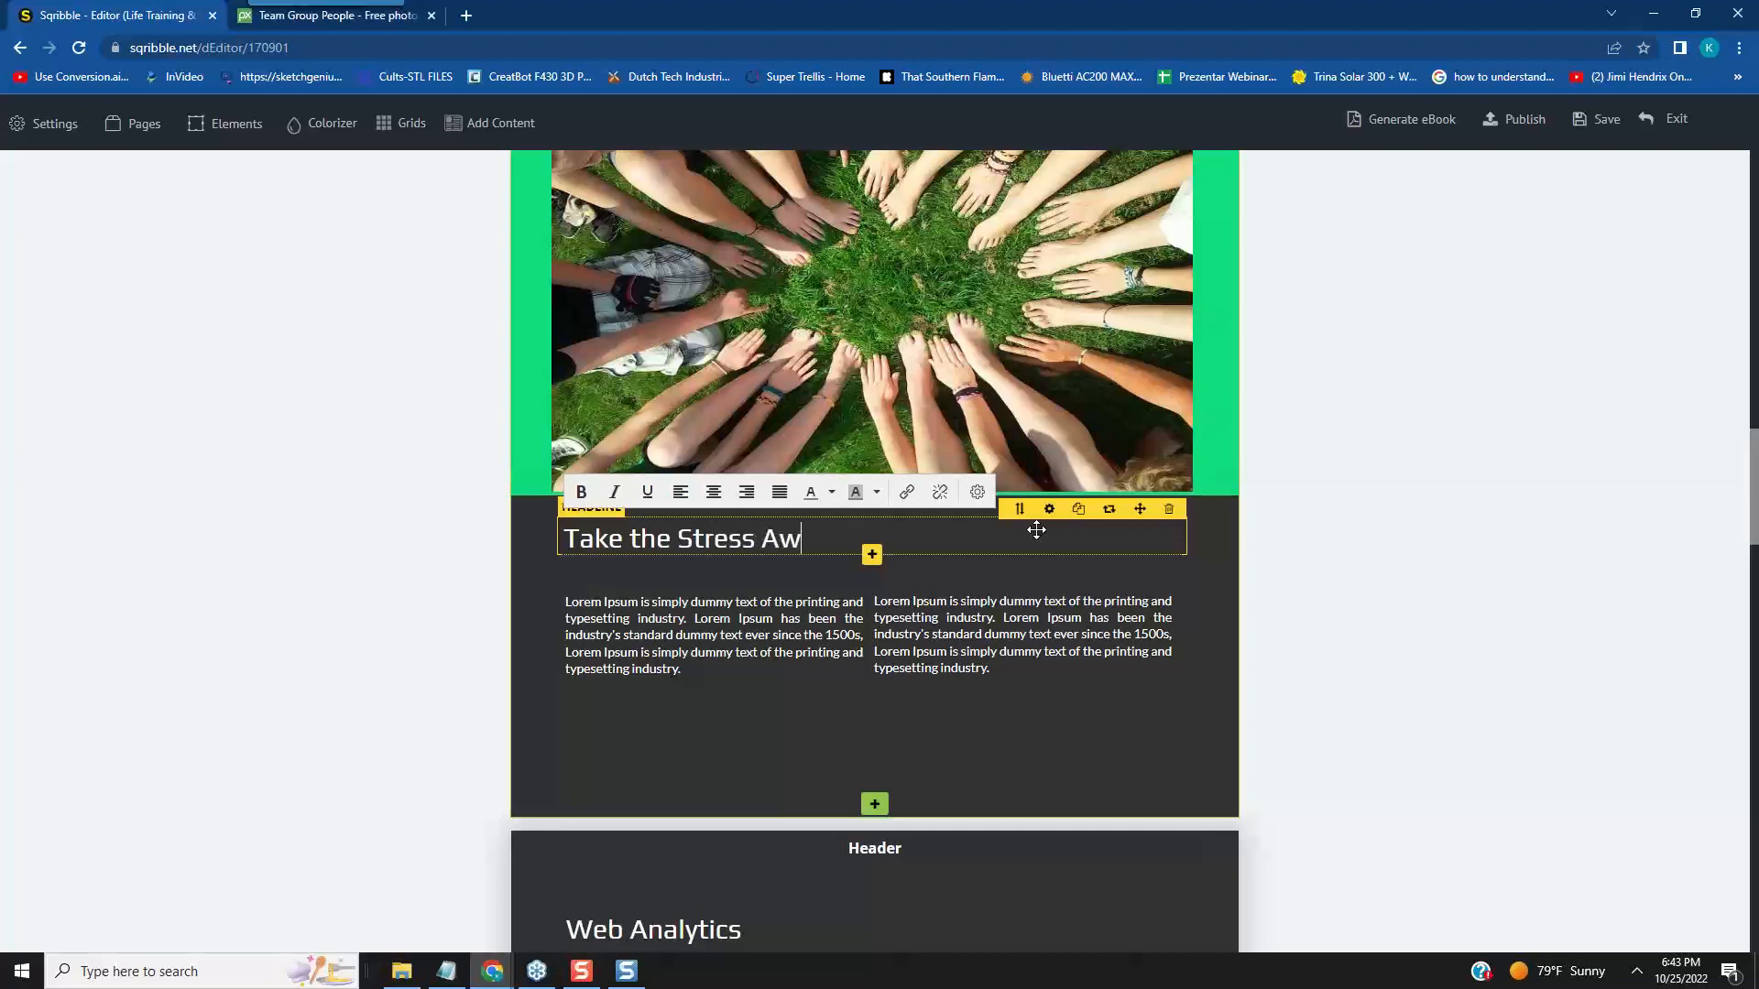
{"action": "type", "text": "ay"}
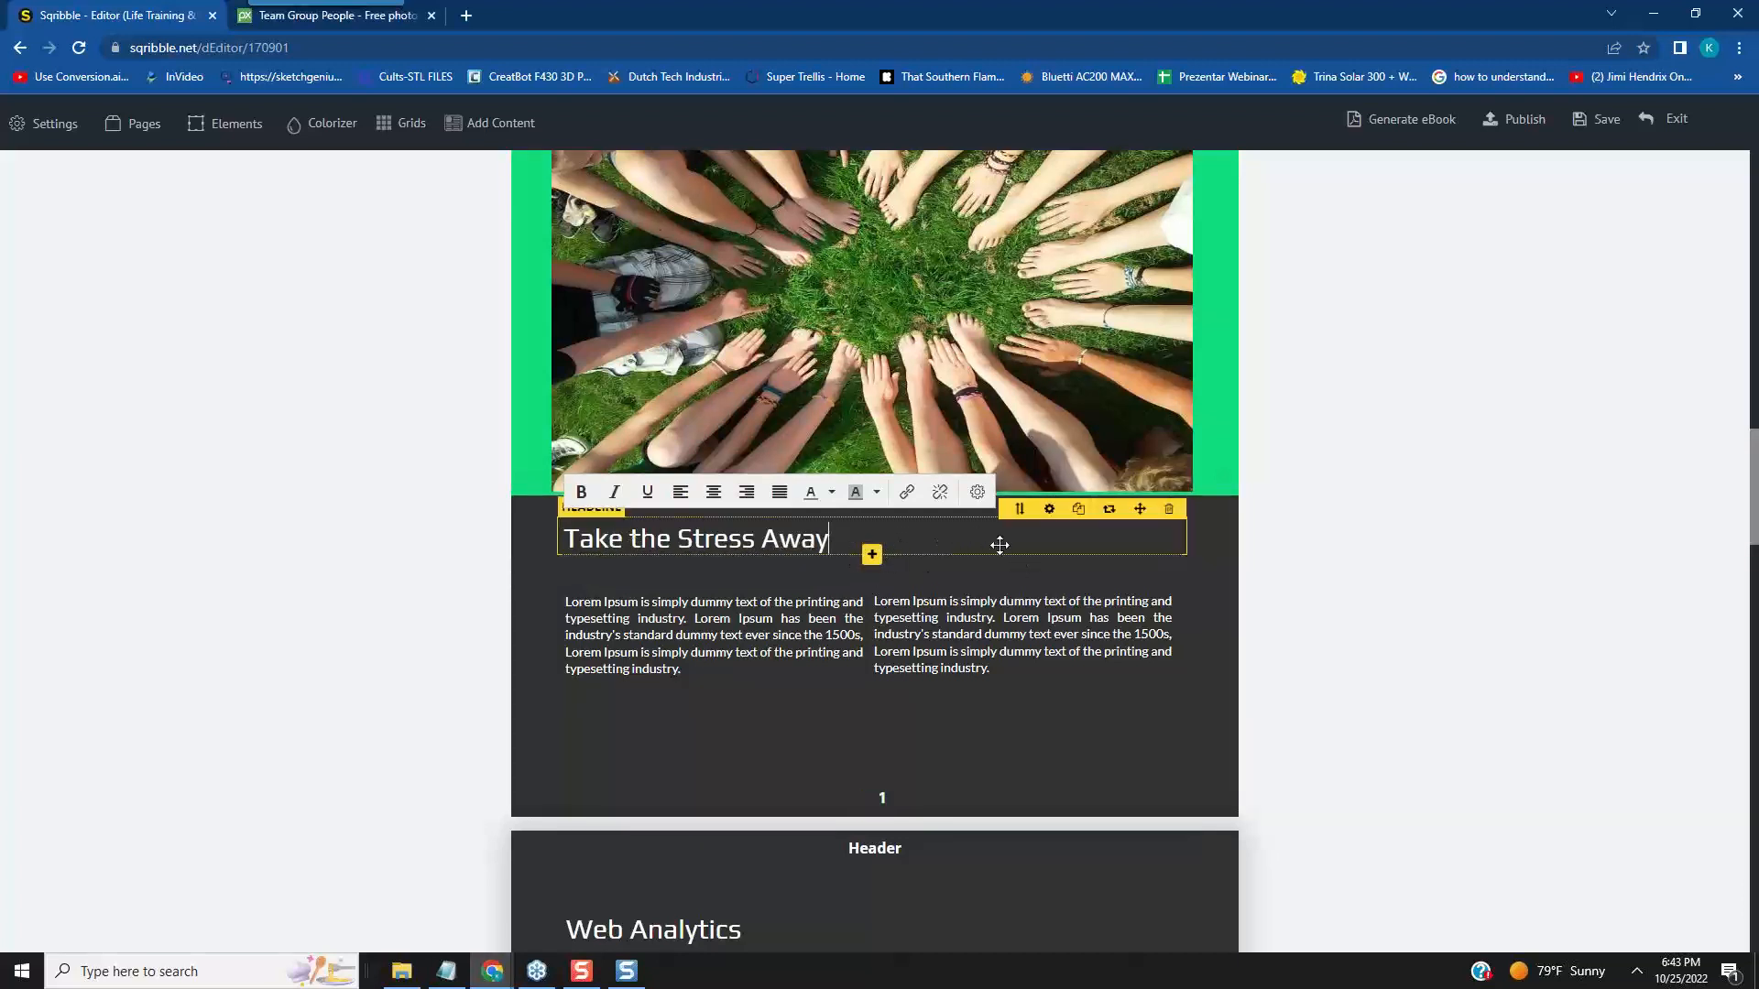
- Set the "Take the Stress Away" headline's width to 300 and centre it horizontally above the two text columns
{"action": "left_click", "coordinate": [1049, 511]}
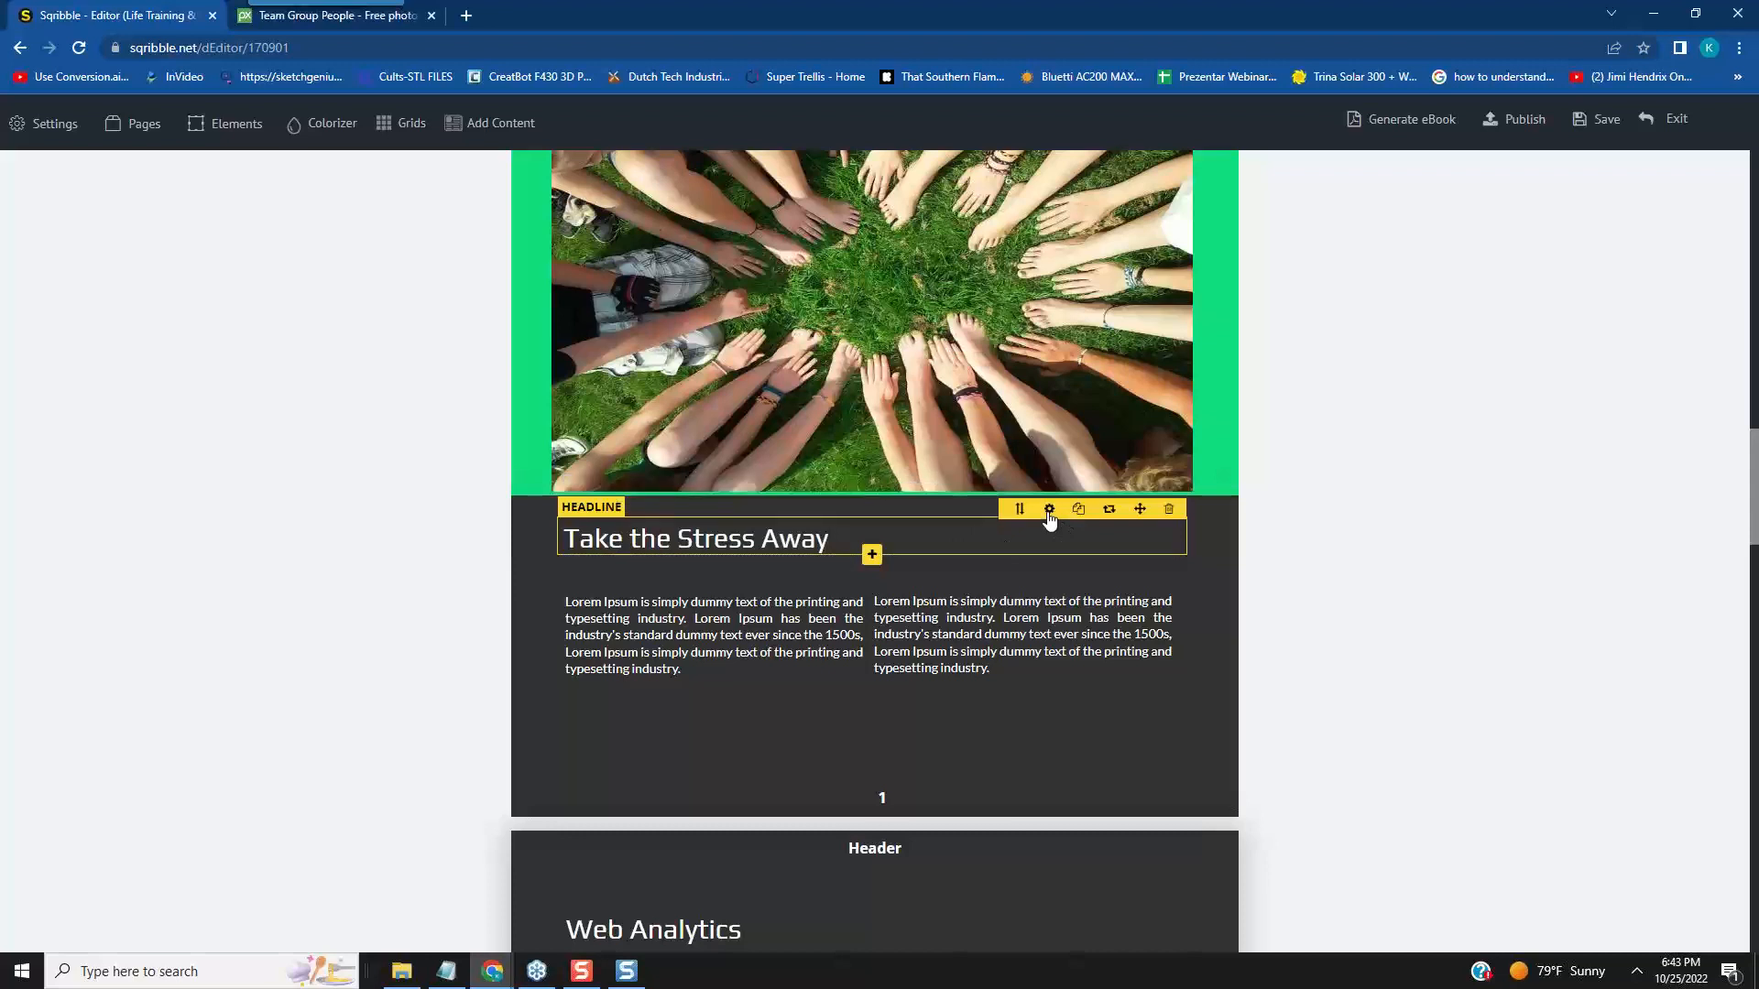
{"action": "left_click", "coordinate": [1048, 513]}
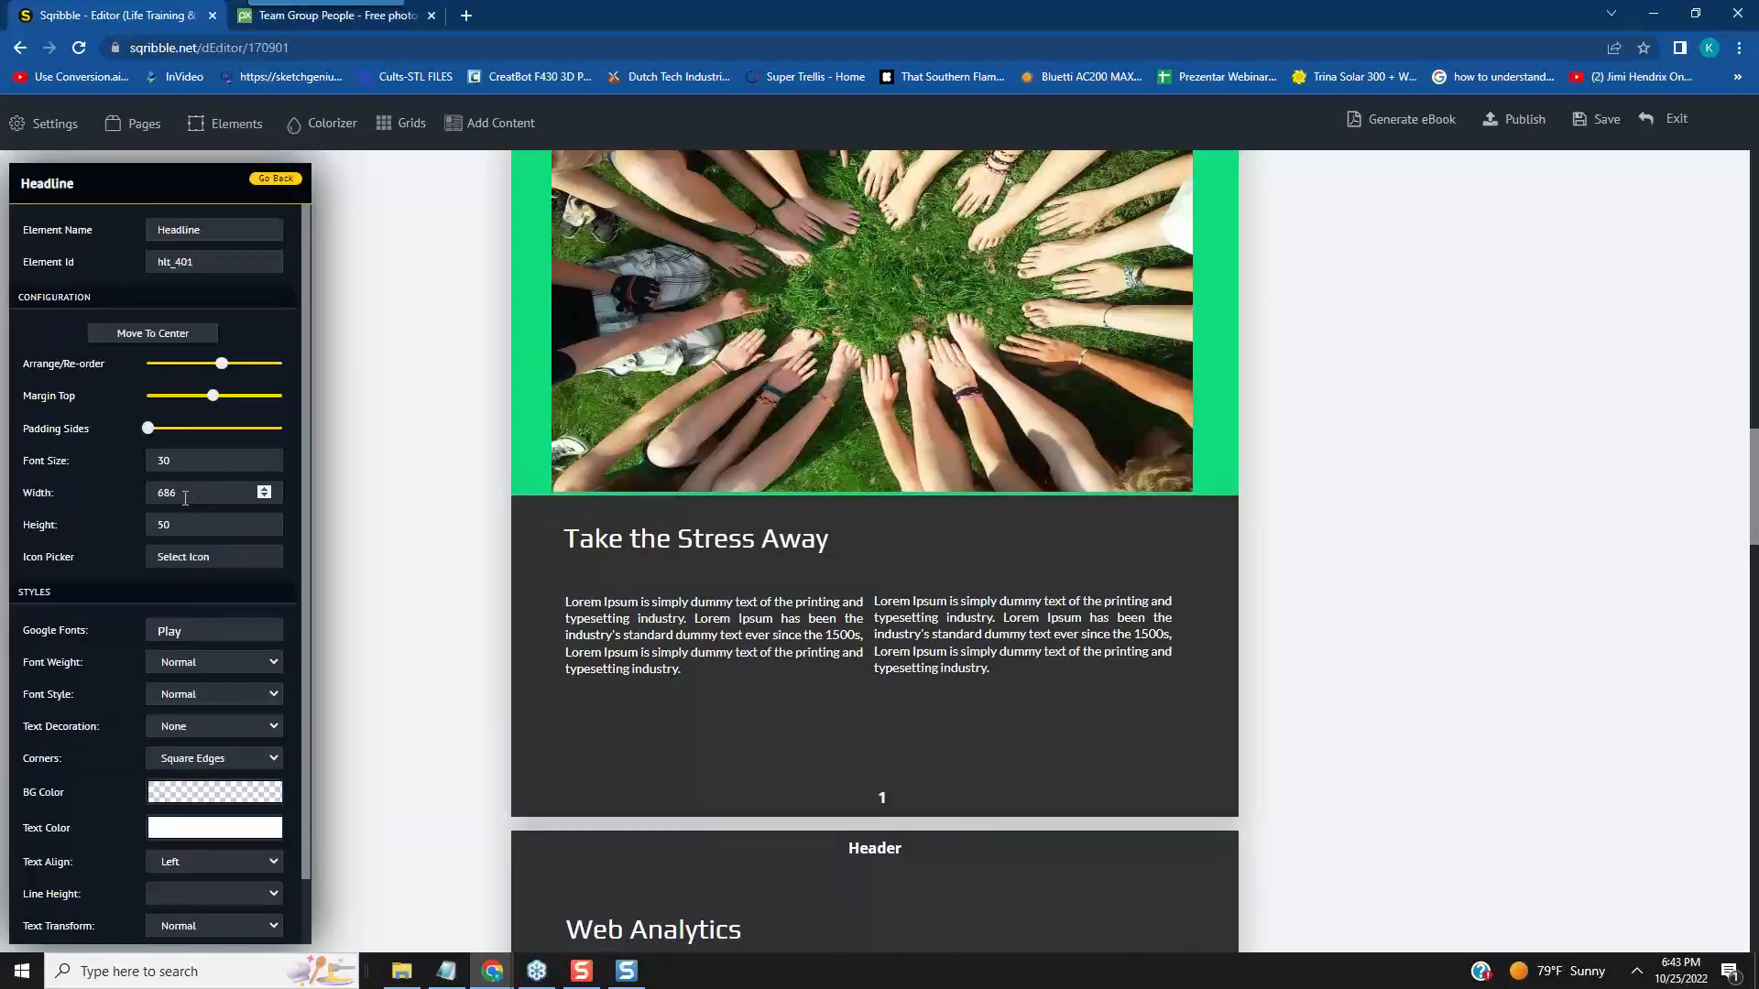
{"action": "left_click_drag", "start_coordinate": [182, 494], "coordinate": [150, 490]}
{"action": "left_click", "coordinate": [289, 579]}
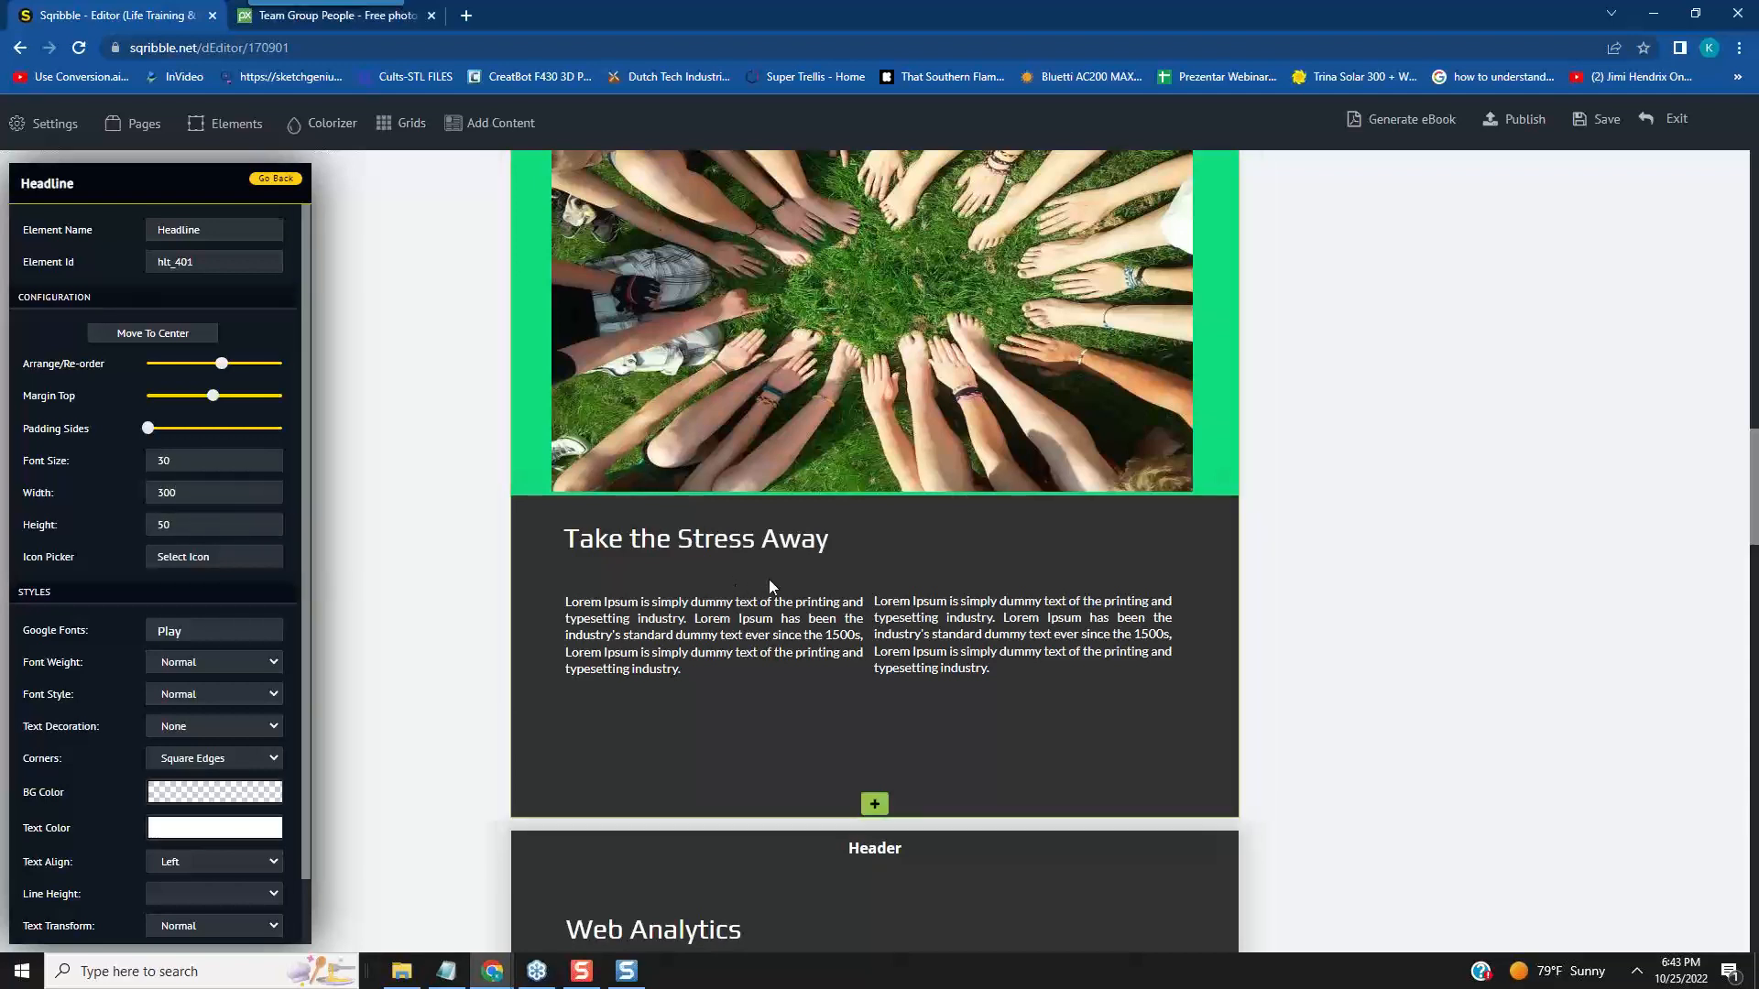
{"action": "left_click", "coordinate": [778, 540]}
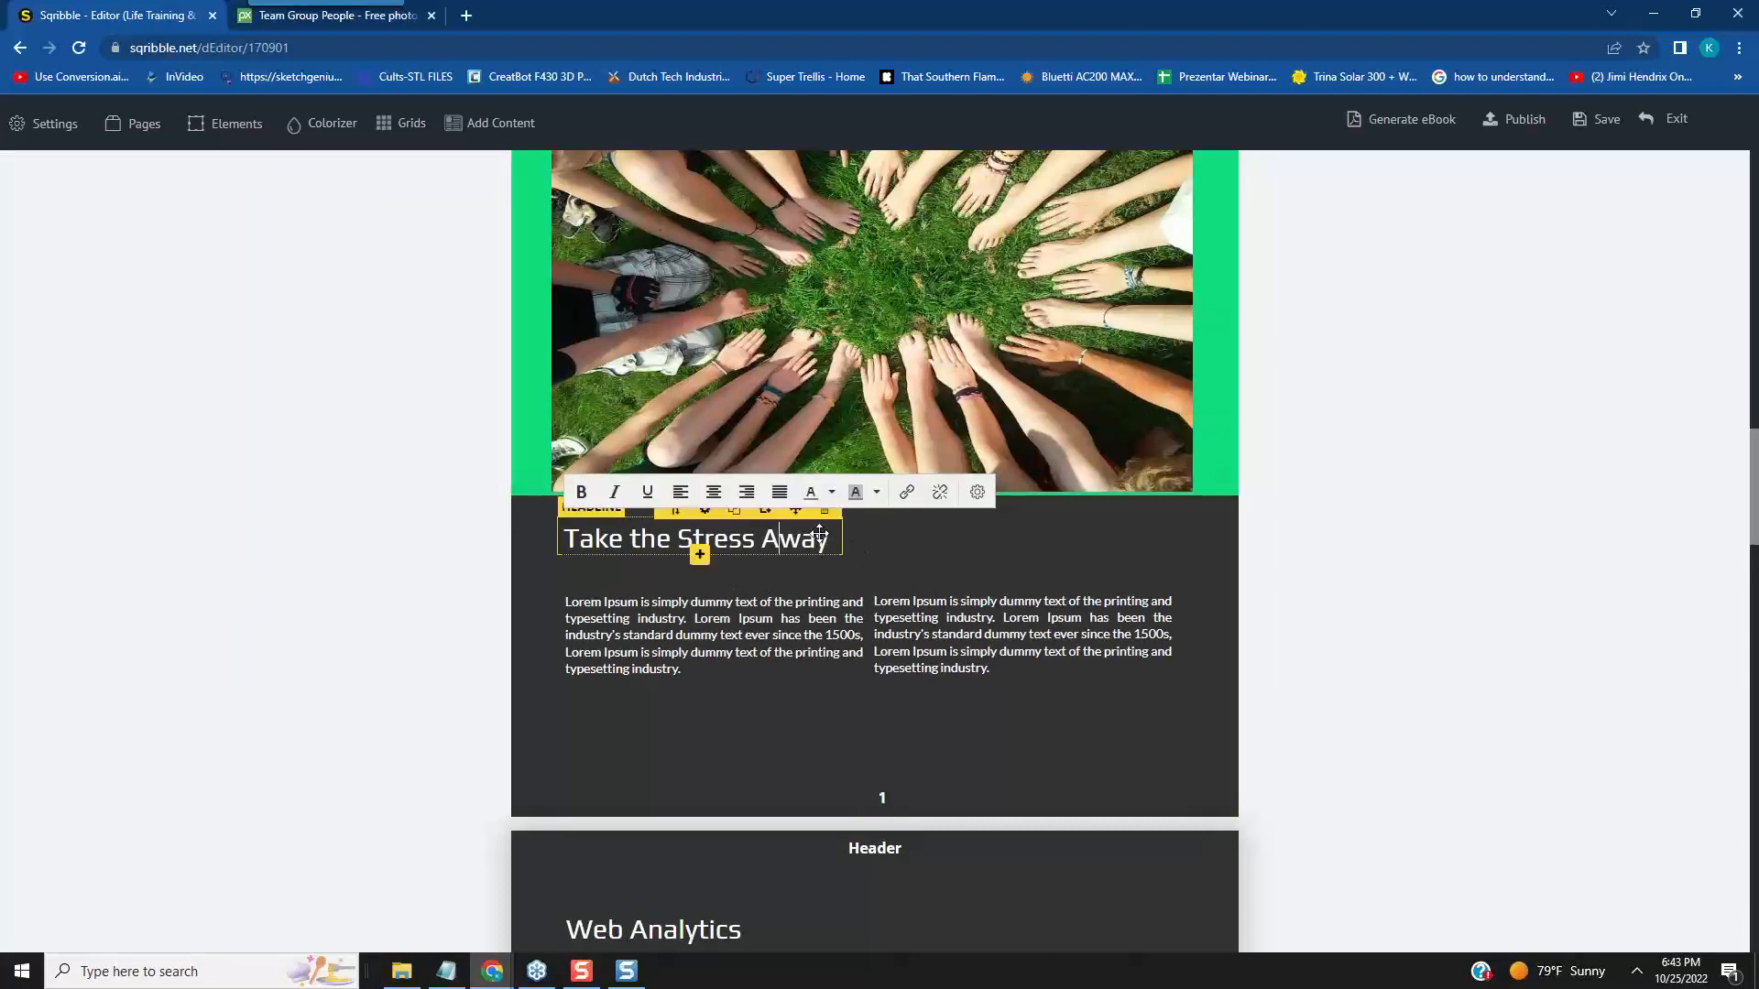
{"action": "left_click", "coordinate": [876, 563]}
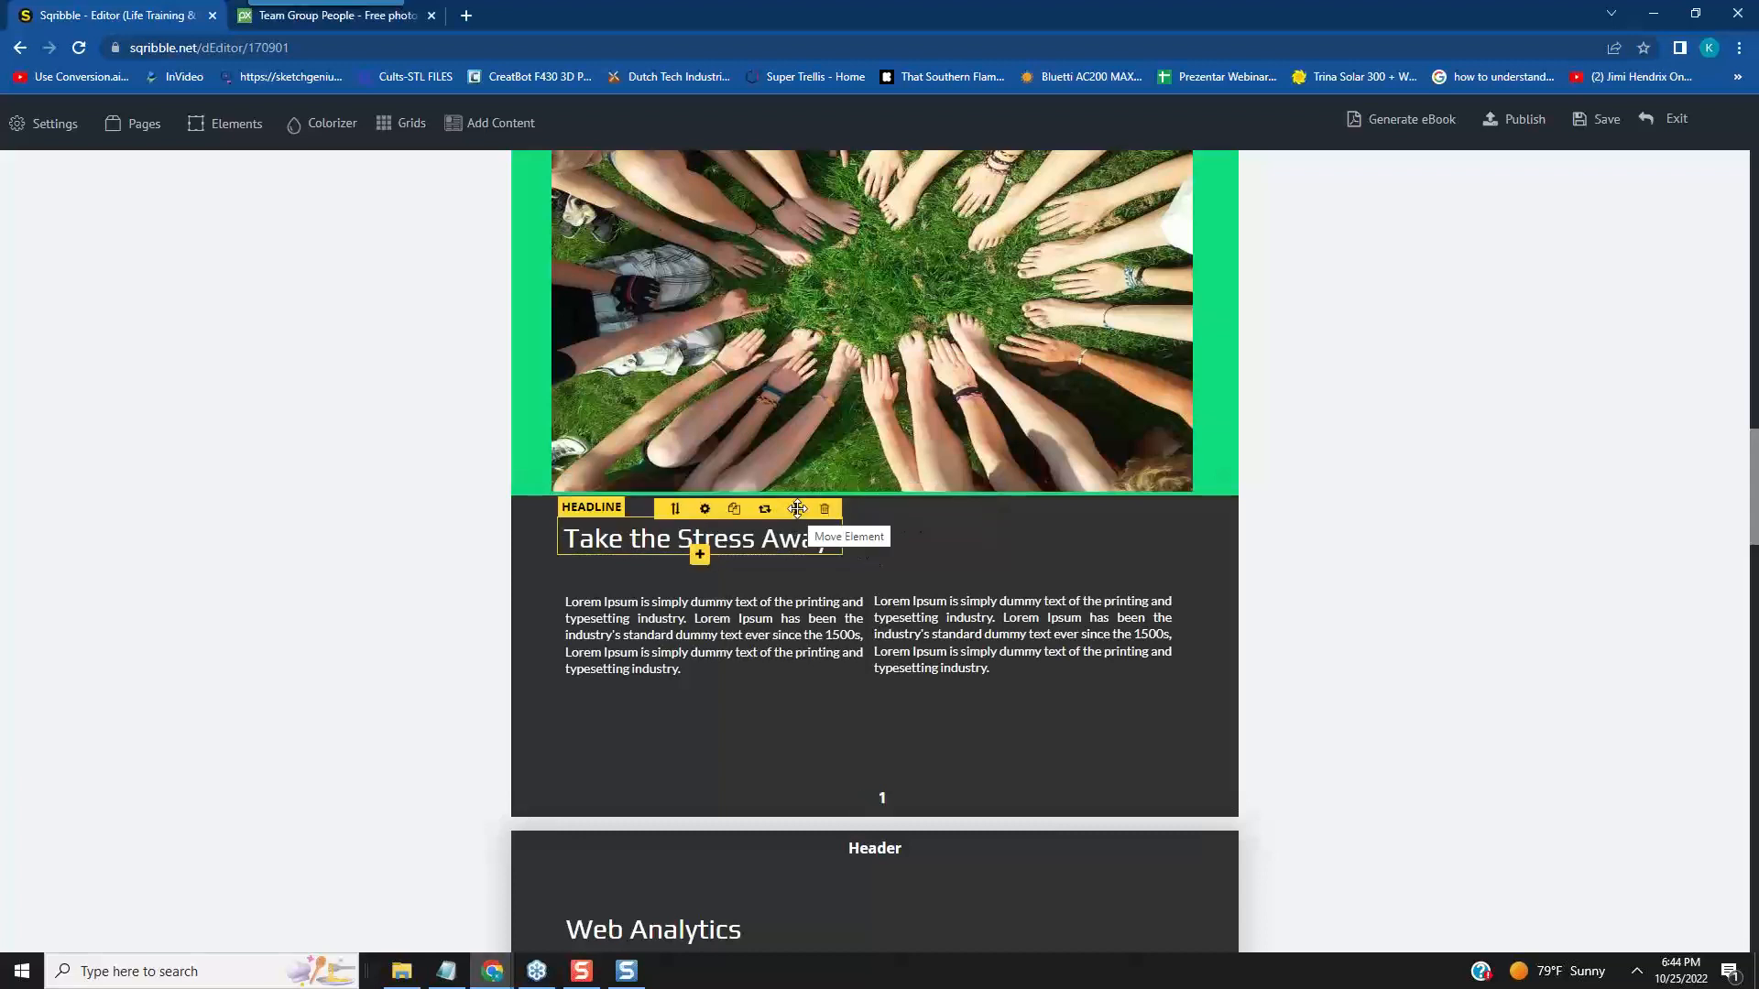
{"action": "left_click_drag", "start_coordinate": [797, 508], "coordinate": [953, 524]}
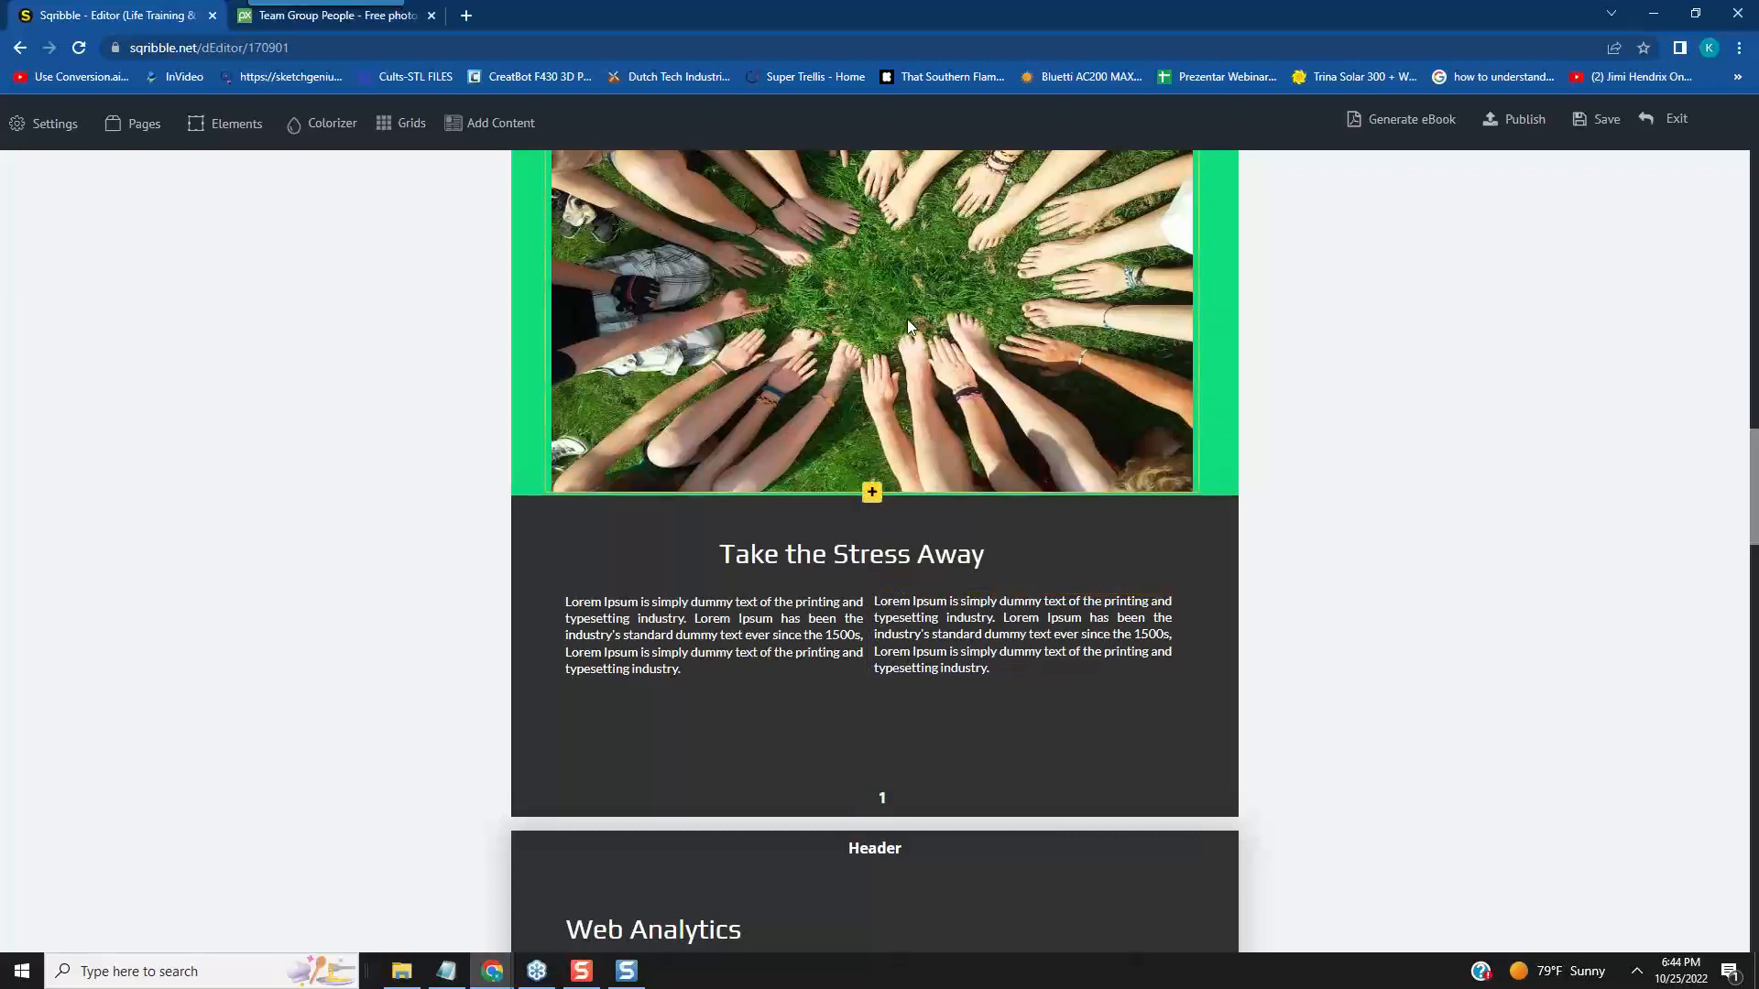
- Duplicate the photo in page 1's green banner and set the copy's width to 300 with Maintain Ratio on Yes
{"action": "scroll", "coordinate": [907, 319], "scroll_direction": "up", "scroll_amount": 3}
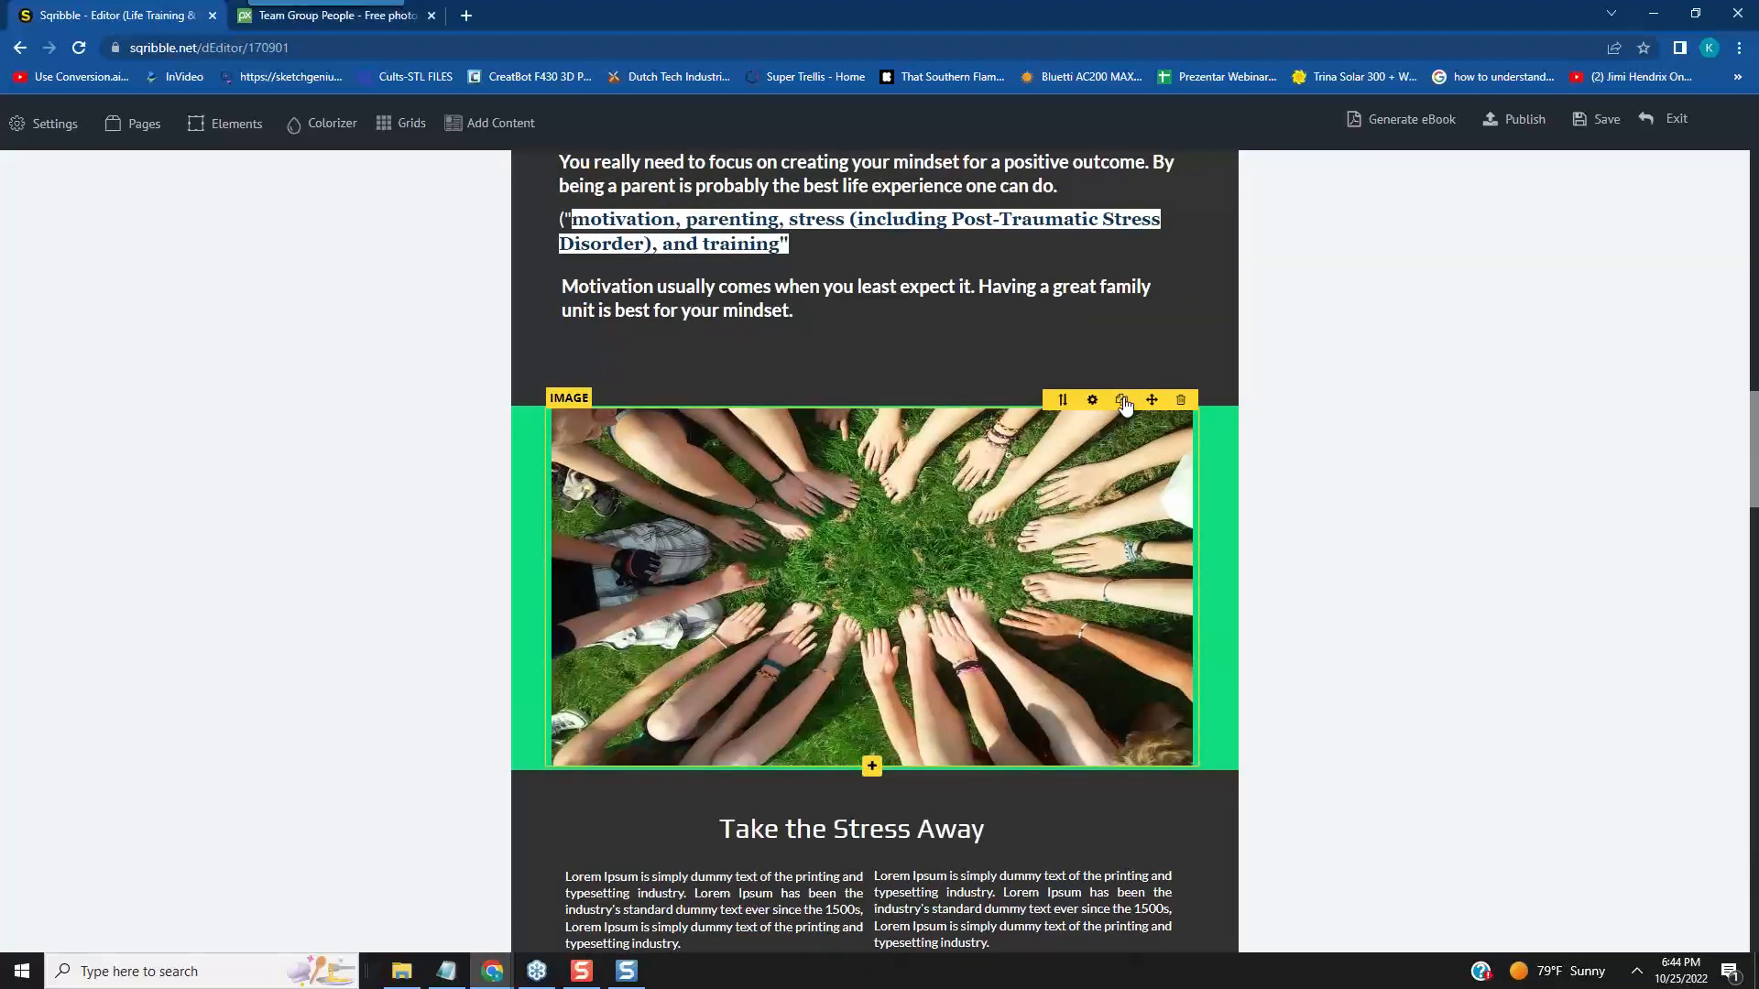
{"action": "left_click", "coordinate": [1122, 400]}
{"action": "scroll", "coordinate": [1222, 442], "scroll_direction": "down", "scroll_amount": 4}
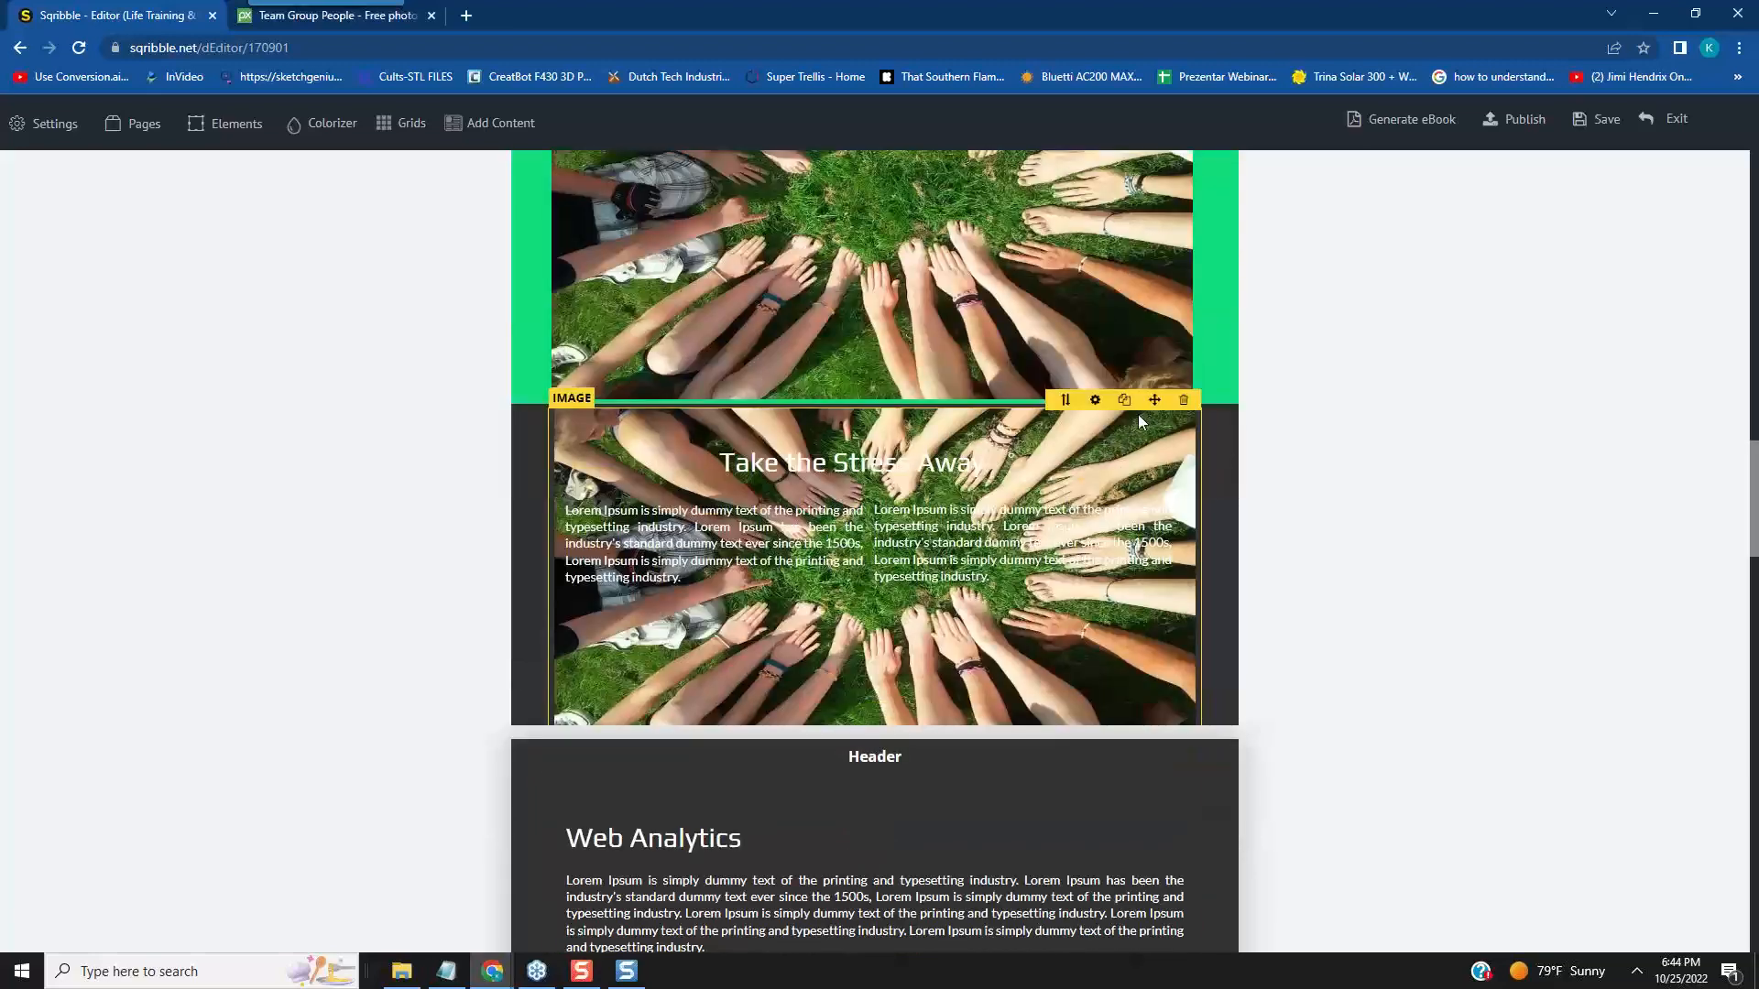
{"action": "left_click", "coordinate": [1096, 400]}
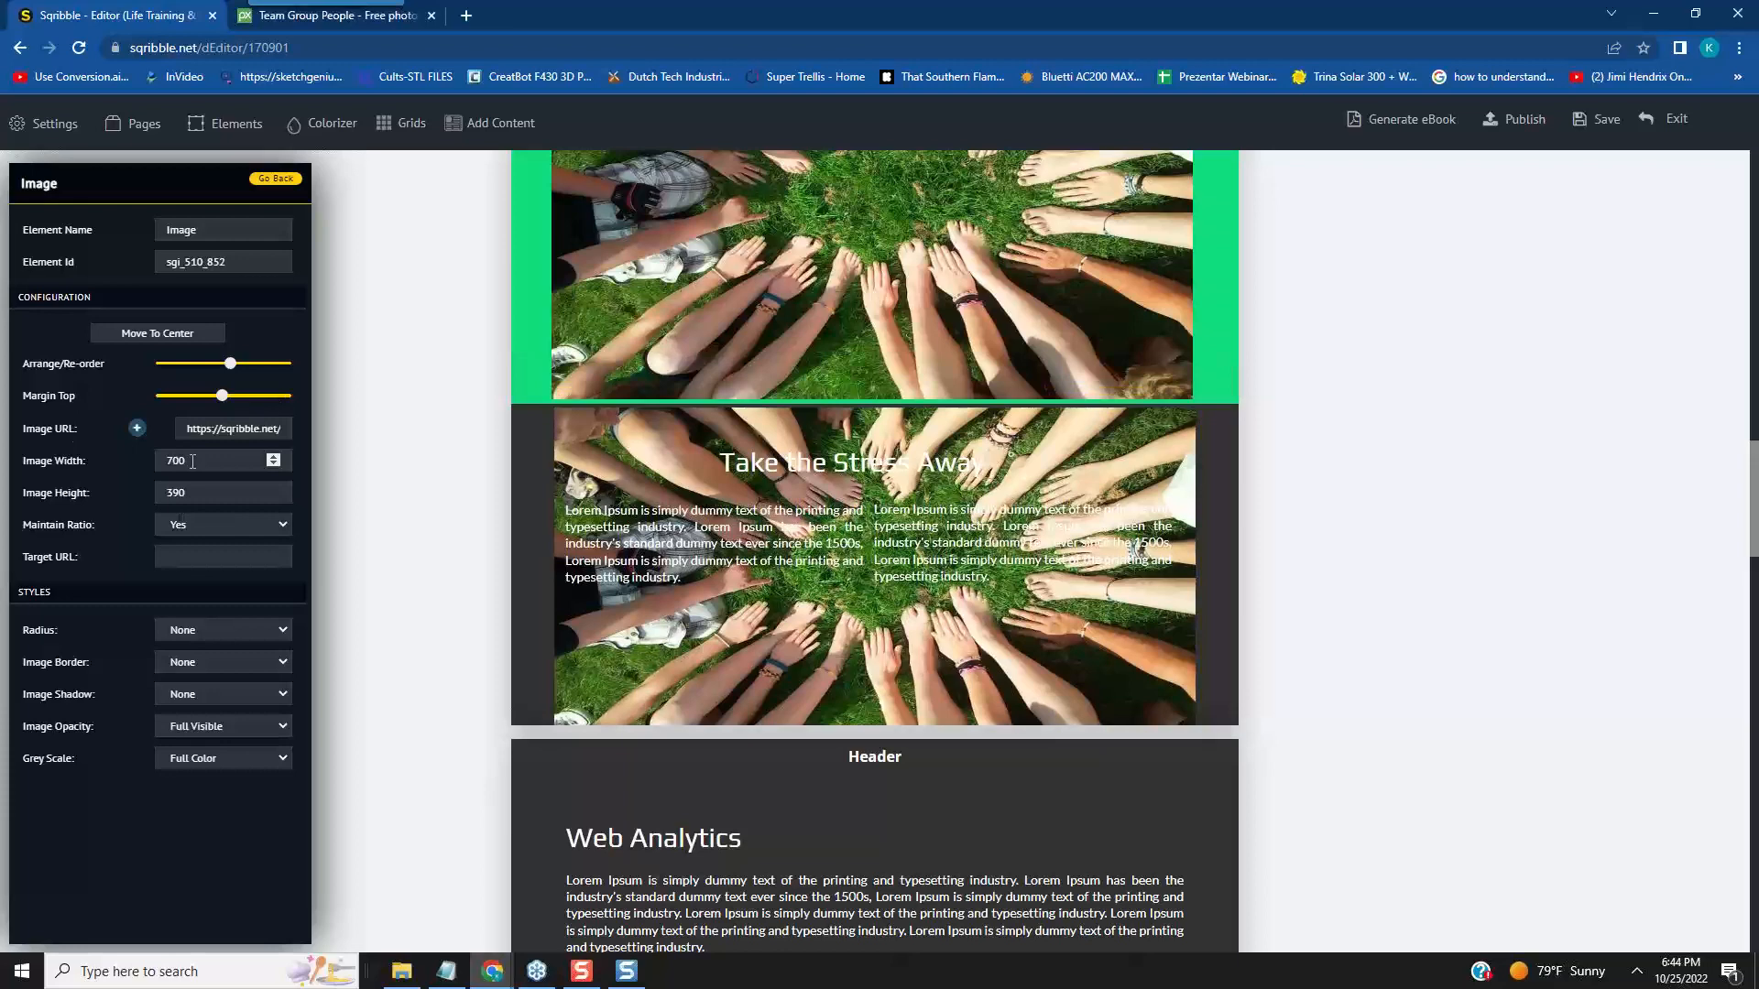
{"action": "double_click", "coordinate": [164, 461]}
{"action": "type", "text": "300"}
{"action": "left_click", "coordinate": [302, 575]}
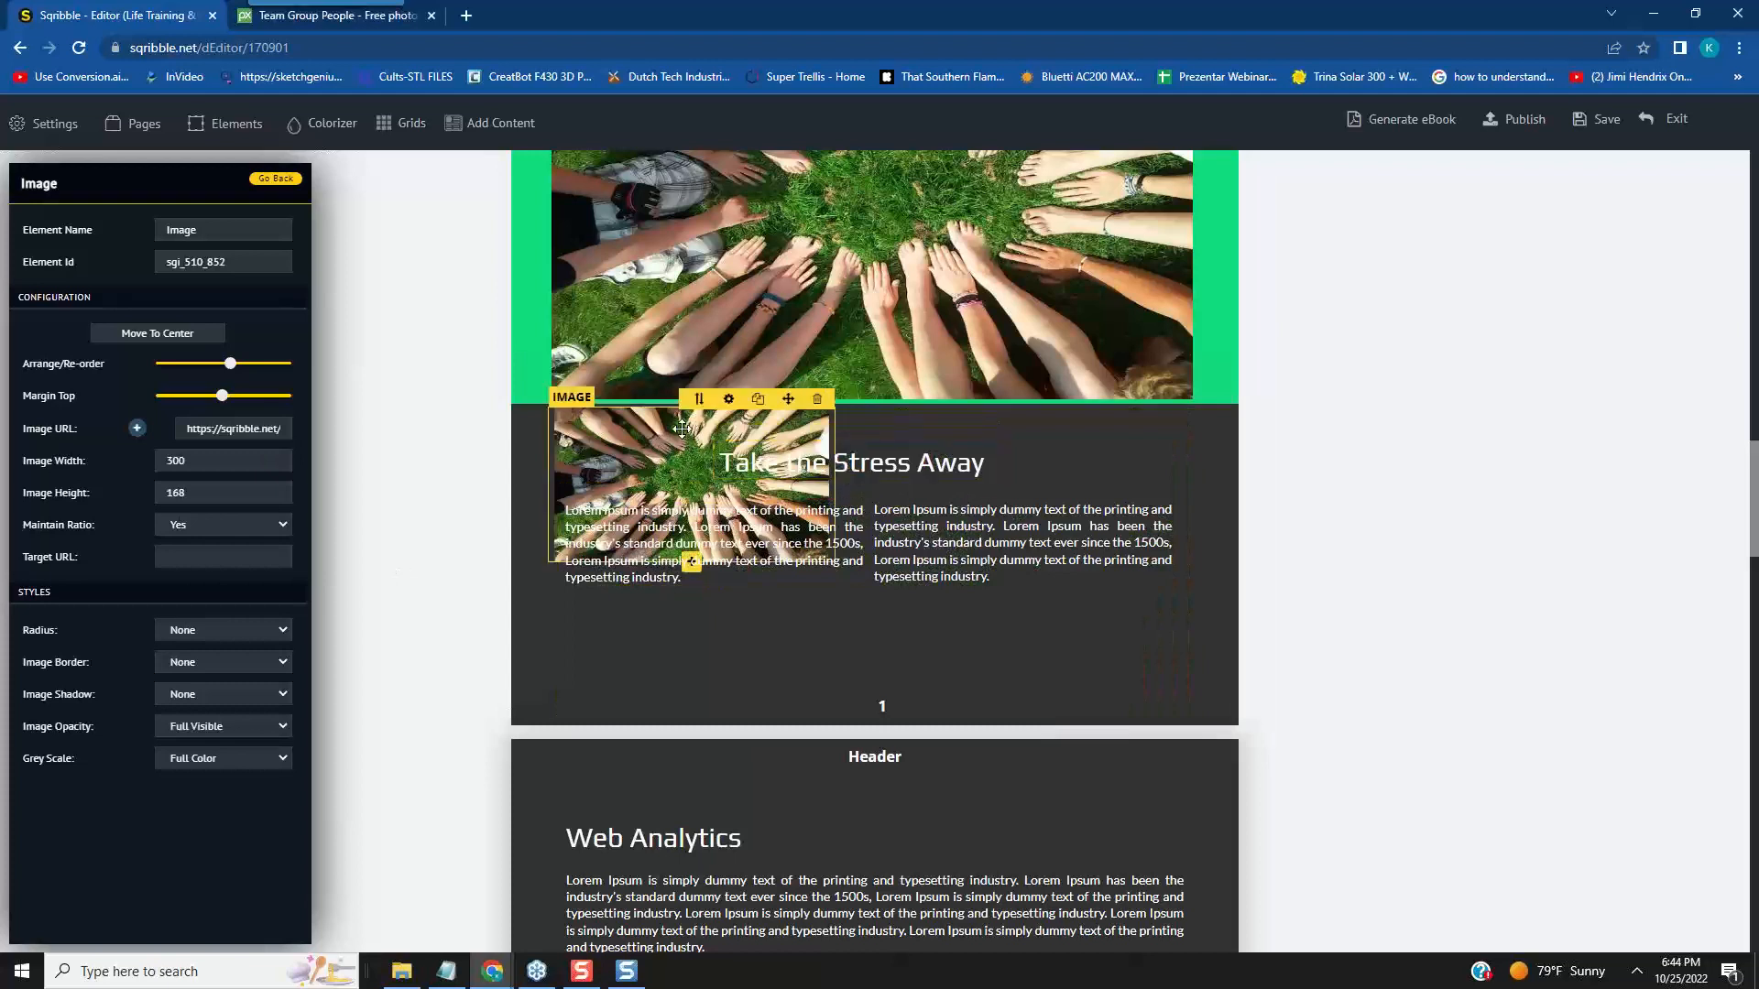
- Delete the right-hand paragraph under "Take the Stress Away" and place the small photo copy in its space
{"action": "left_click_drag", "start_coordinate": [787, 407], "coordinate": [1103, 561]}
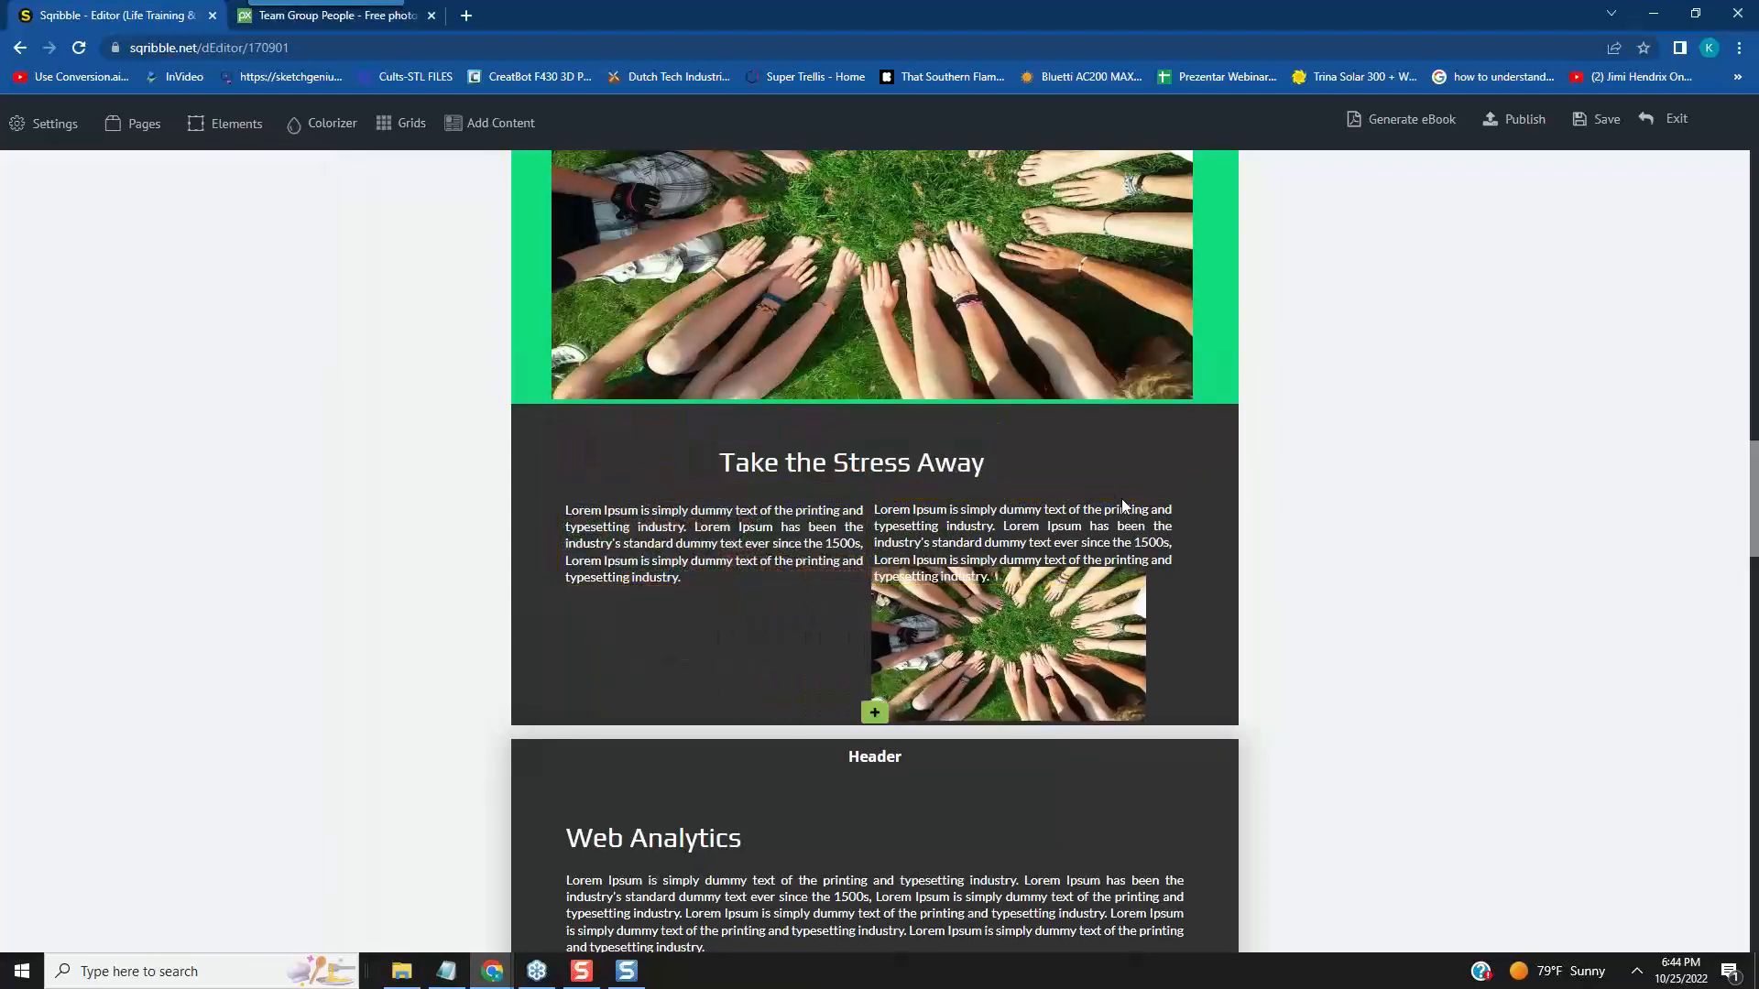
{"action": "left_click", "coordinate": [1158, 492]}
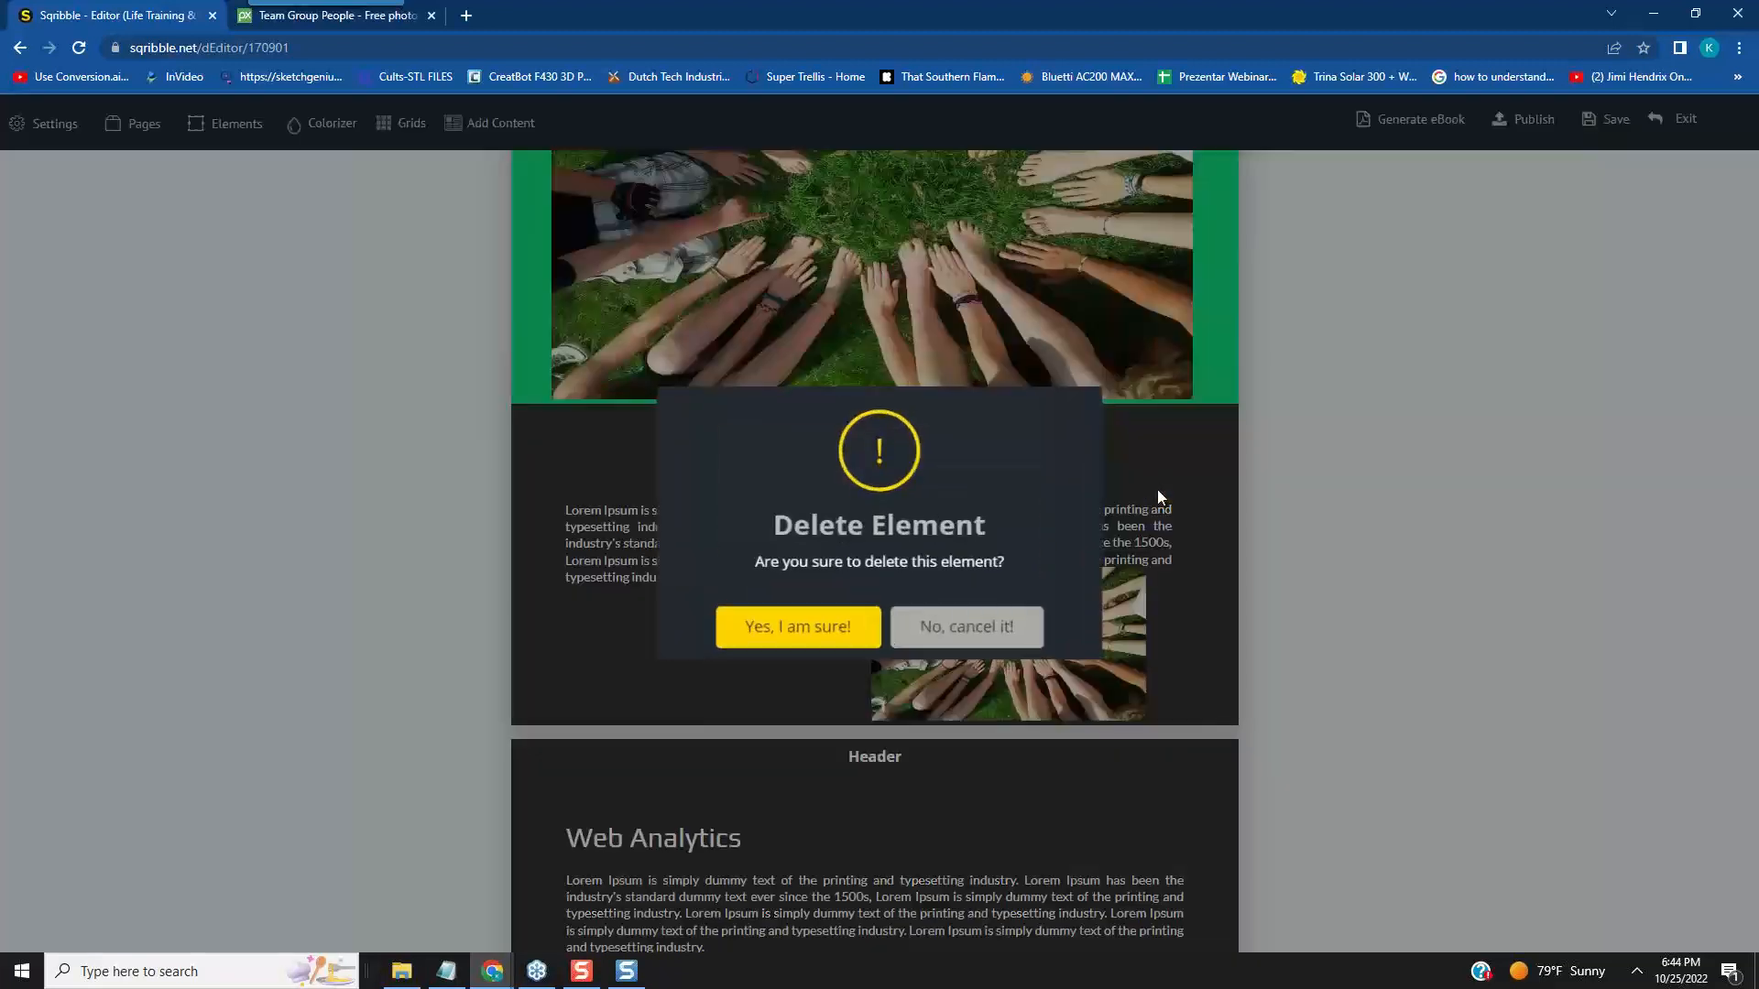
{"action": "left_click", "coordinate": [790, 628]}
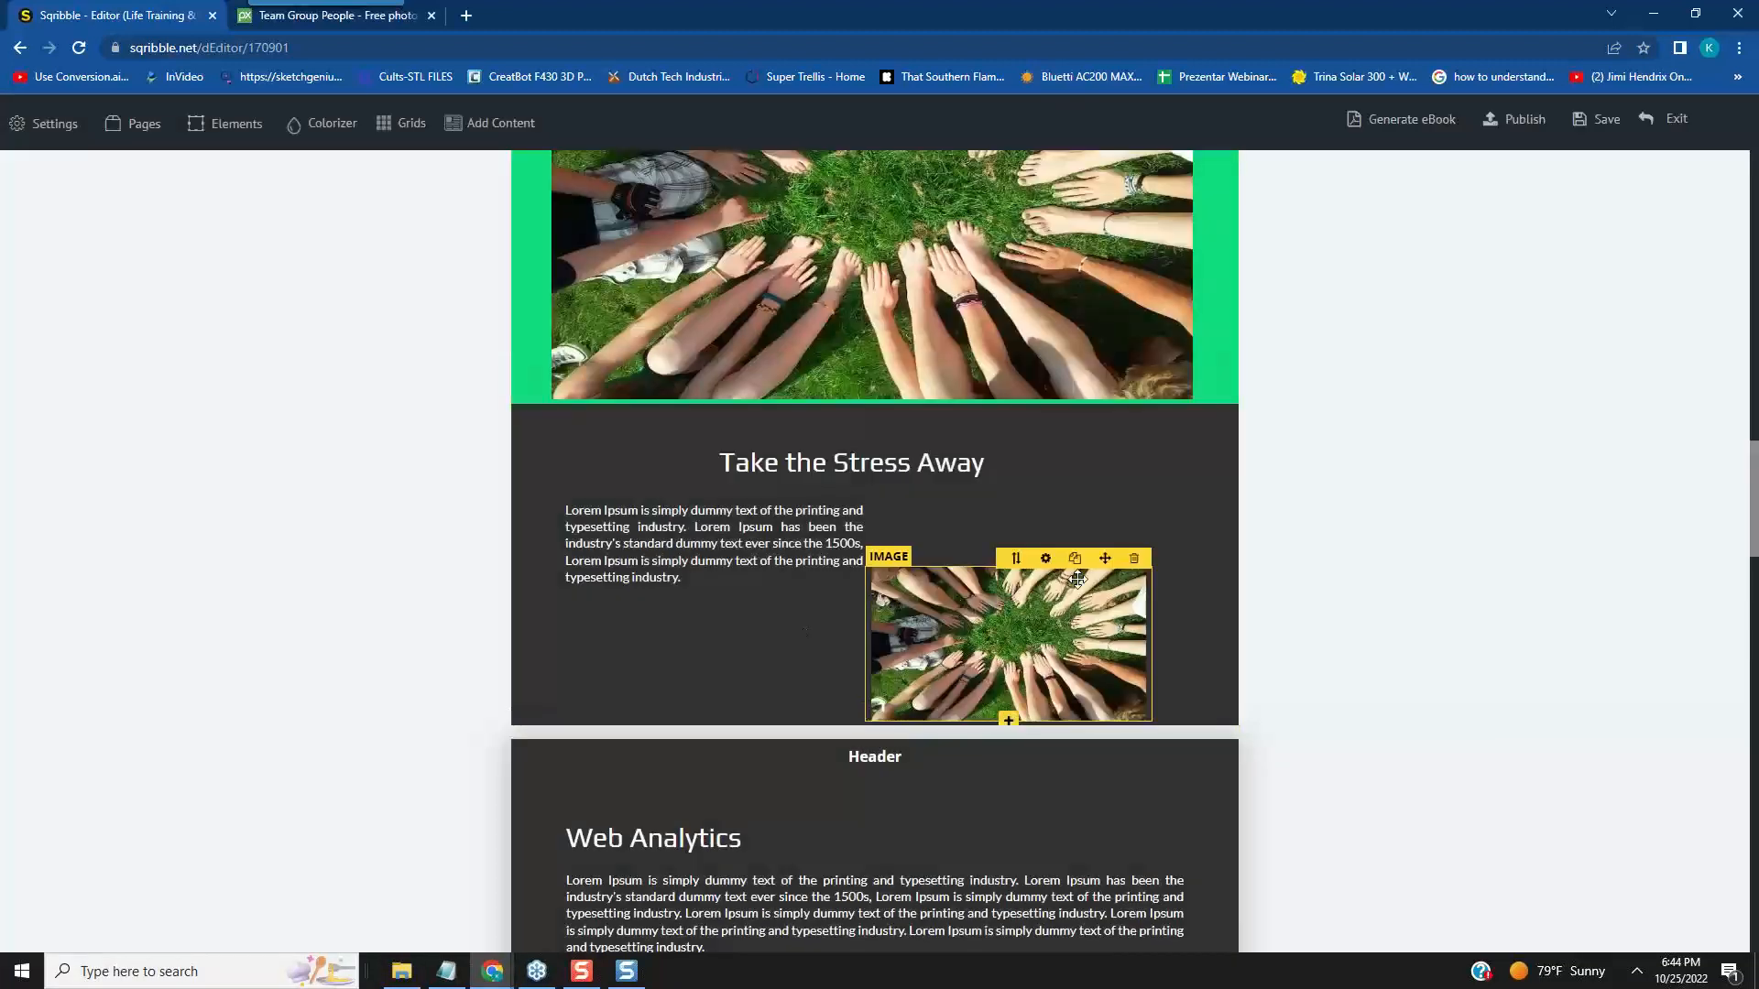
{"action": "left_click_drag", "start_coordinate": [1120, 558], "coordinate": [1142, 485]}
- Nudge the remaining paragraph under "Take the Stress Away" slightly down and set its height to 220
{"action": "left_click", "coordinate": [852, 531]}
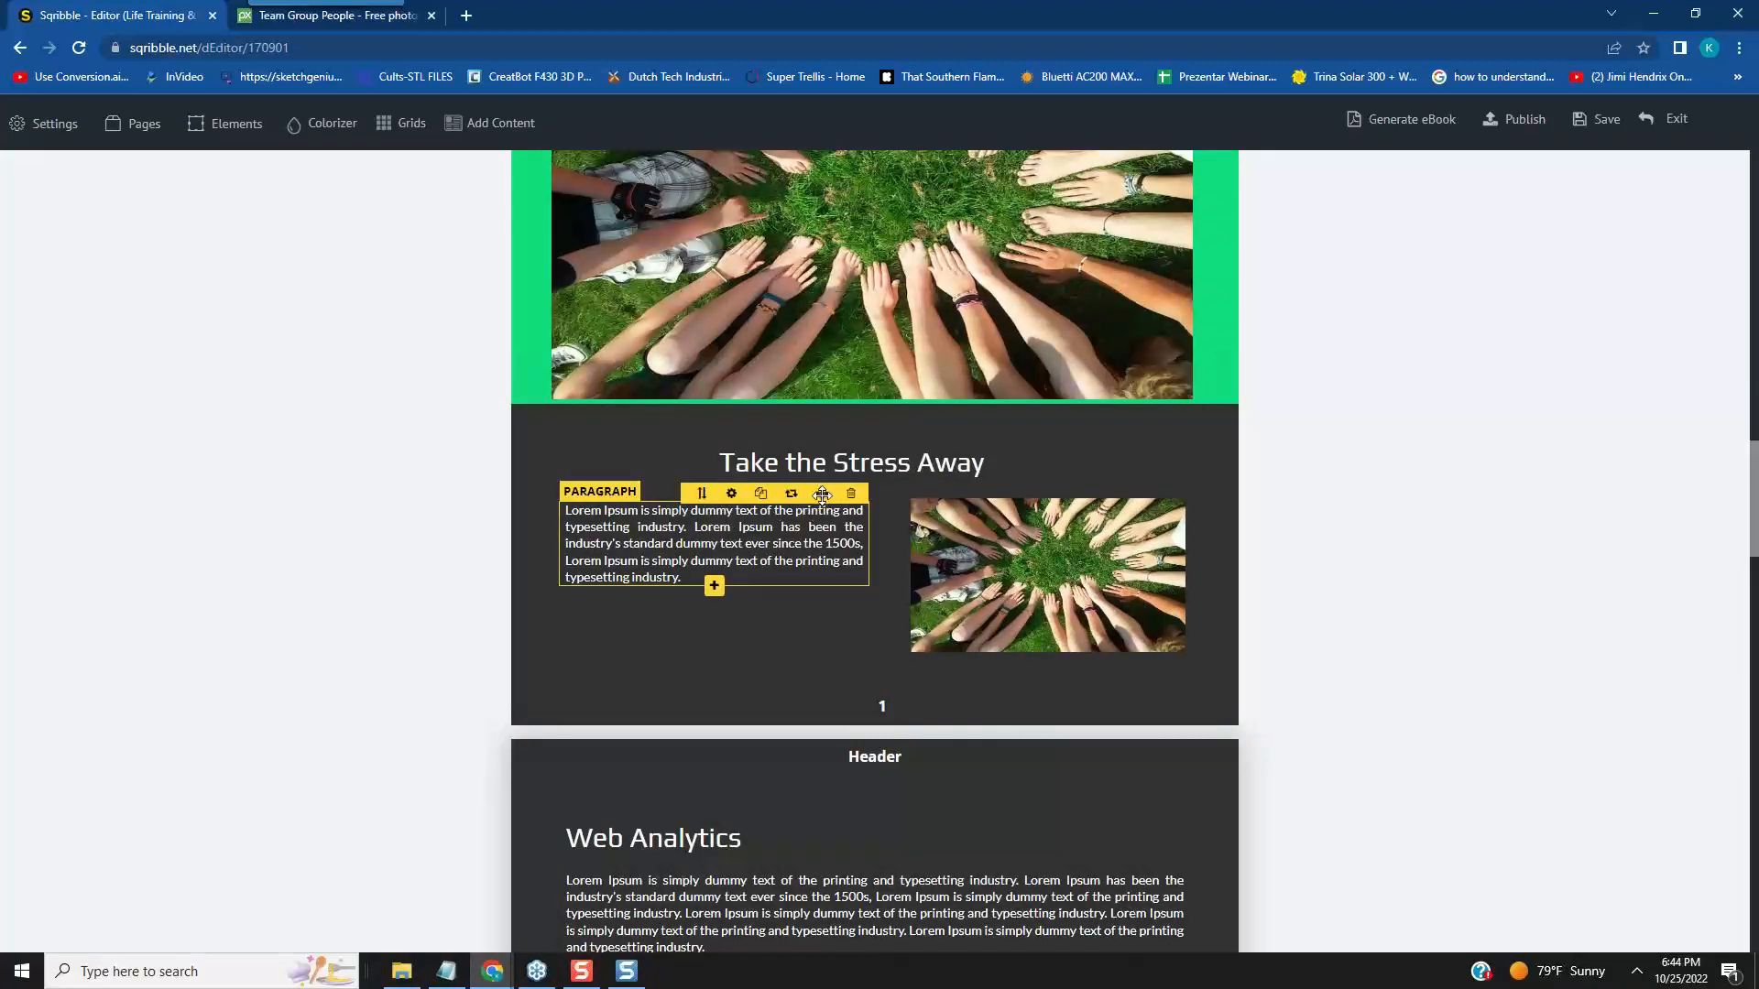
{"action": "left_click_drag", "start_coordinate": [822, 505], "coordinate": [822, 499]}
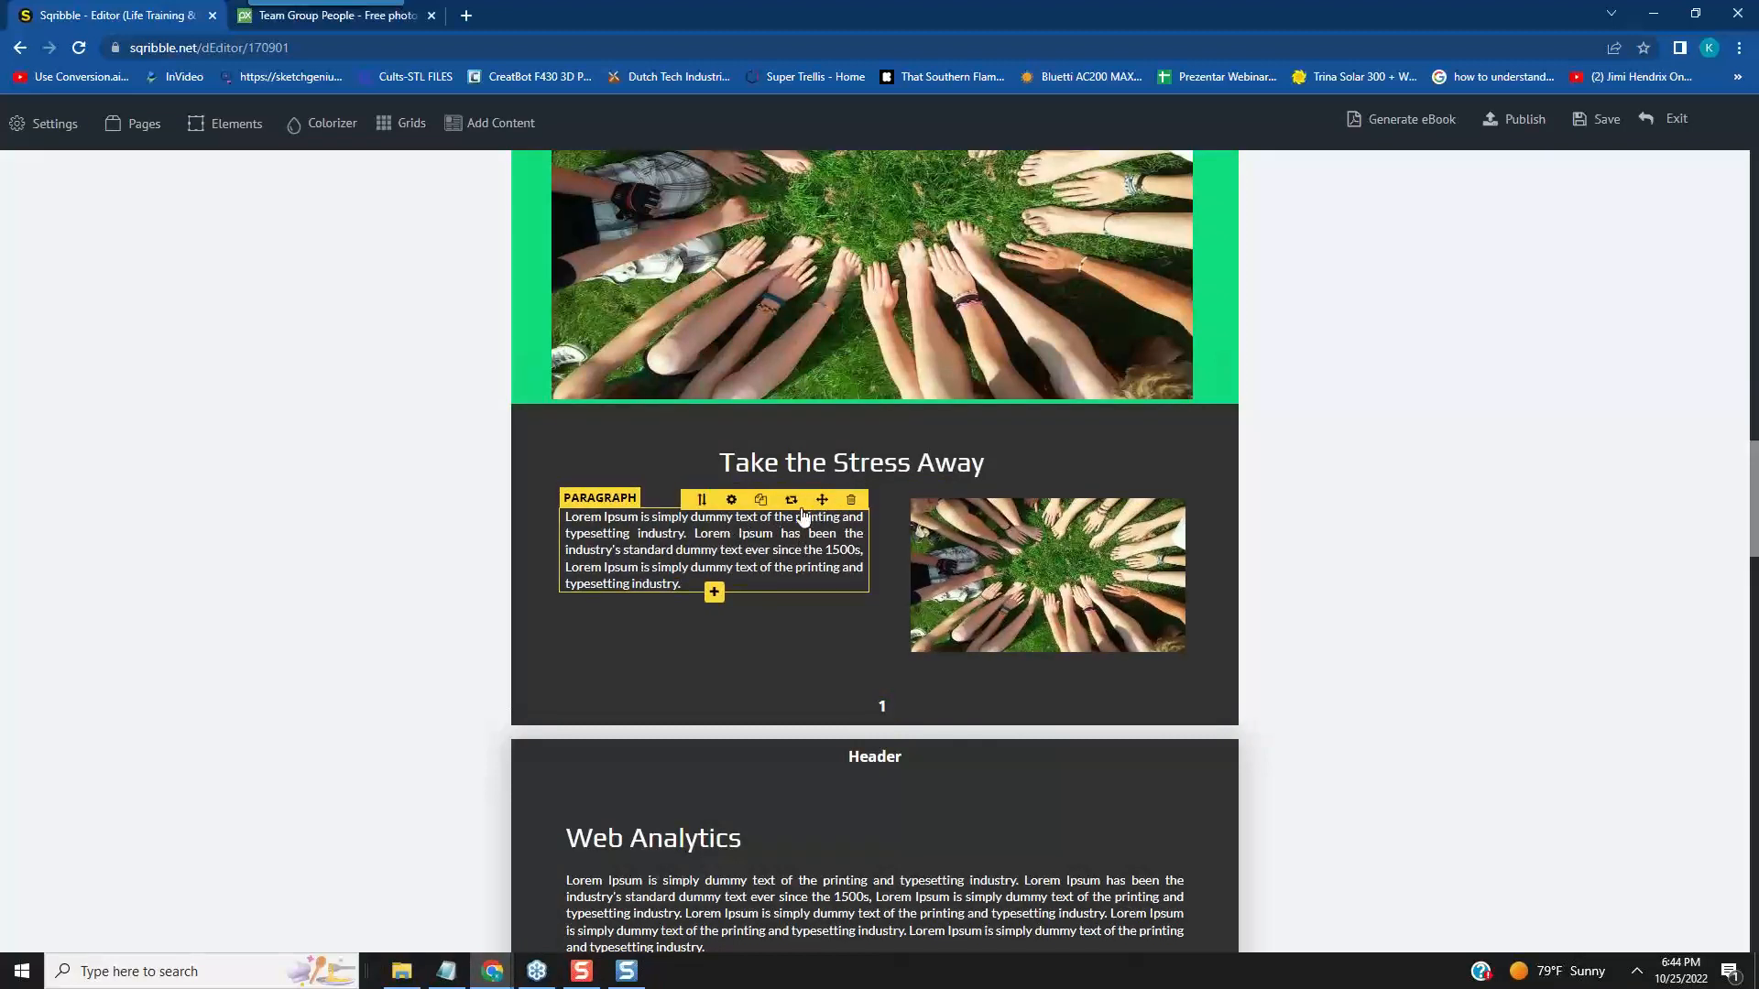
{"action": "left_click", "coordinate": [733, 500]}
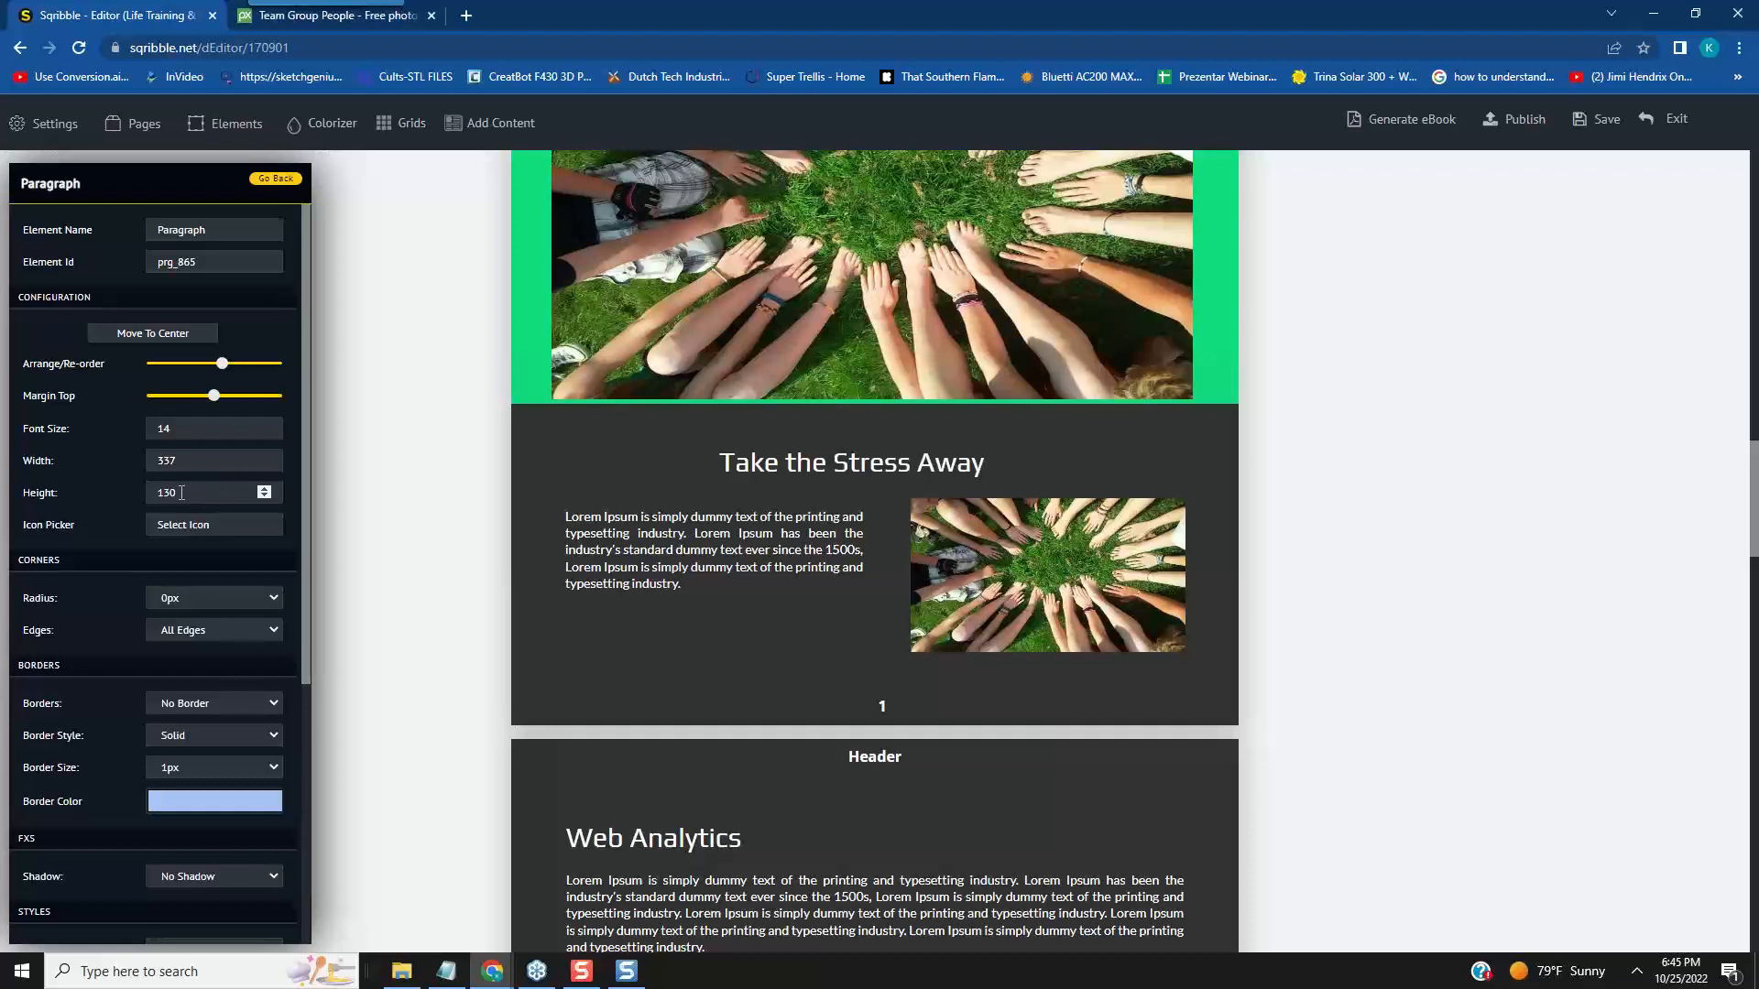
{"action": "left_click_drag", "start_coordinate": [180, 493], "coordinate": [152, 495]}
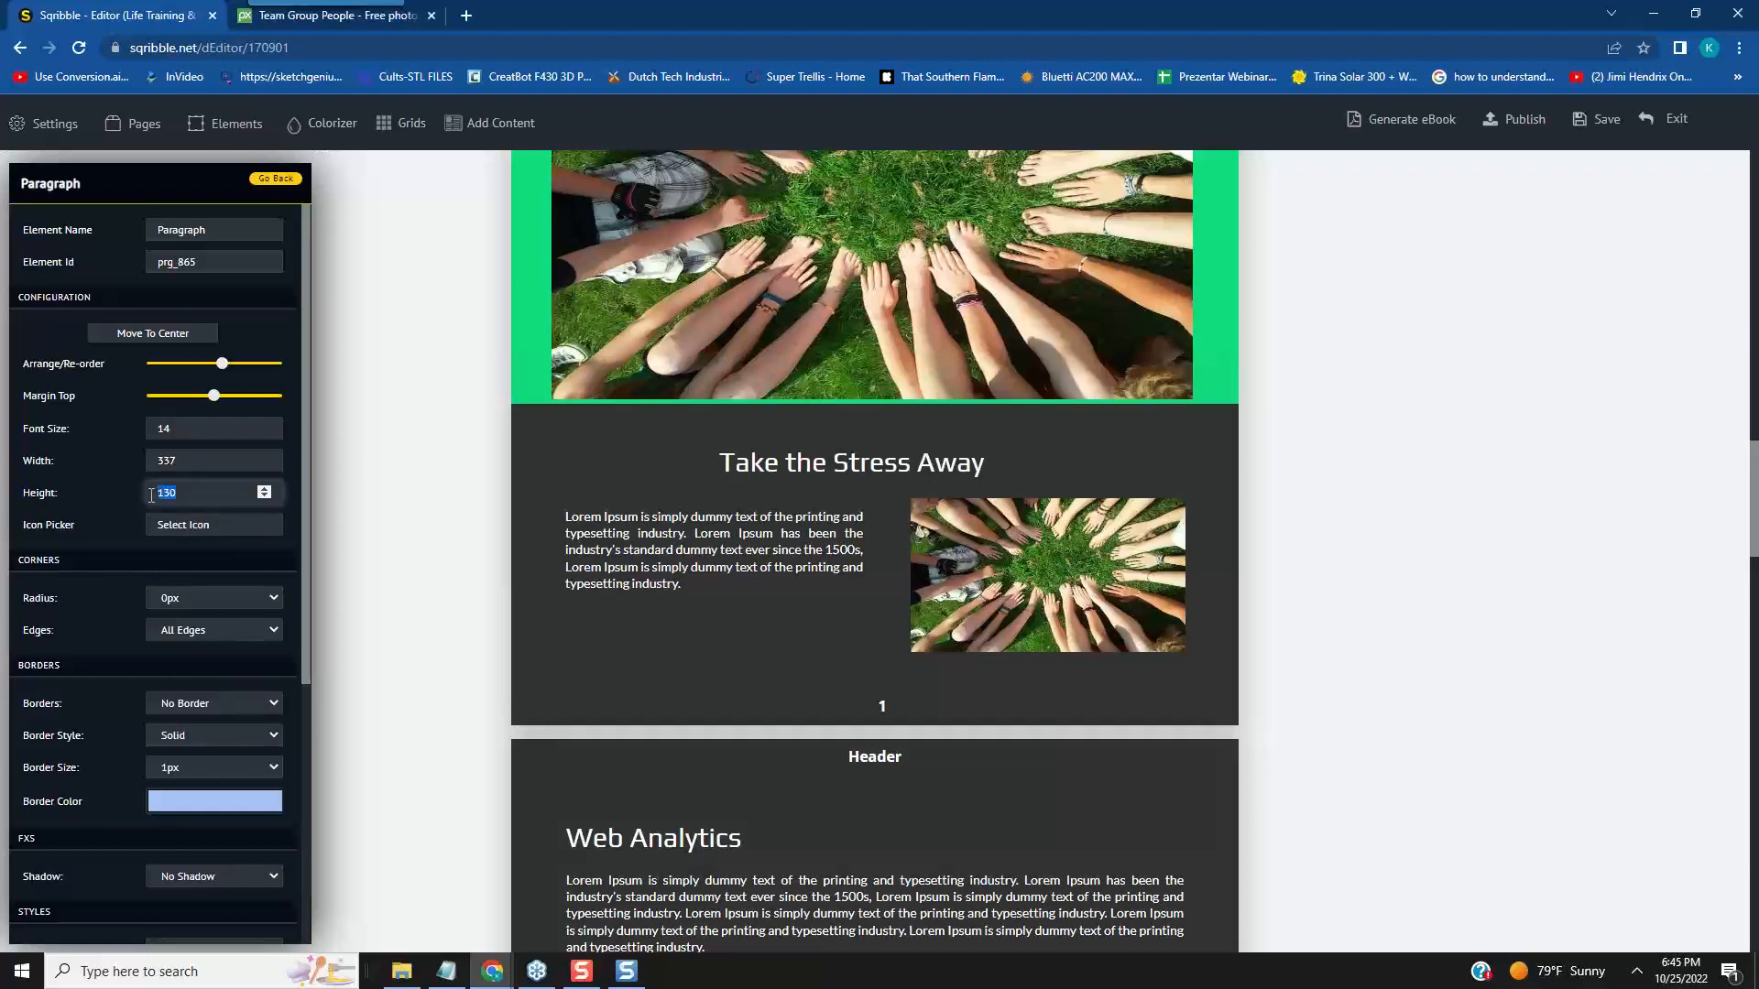
{"action": "type", "text": "220"}
{"action": "left_click", "coordinate": [293, 553]}
{"action": "left_click", "coordinate": [646, 596]}
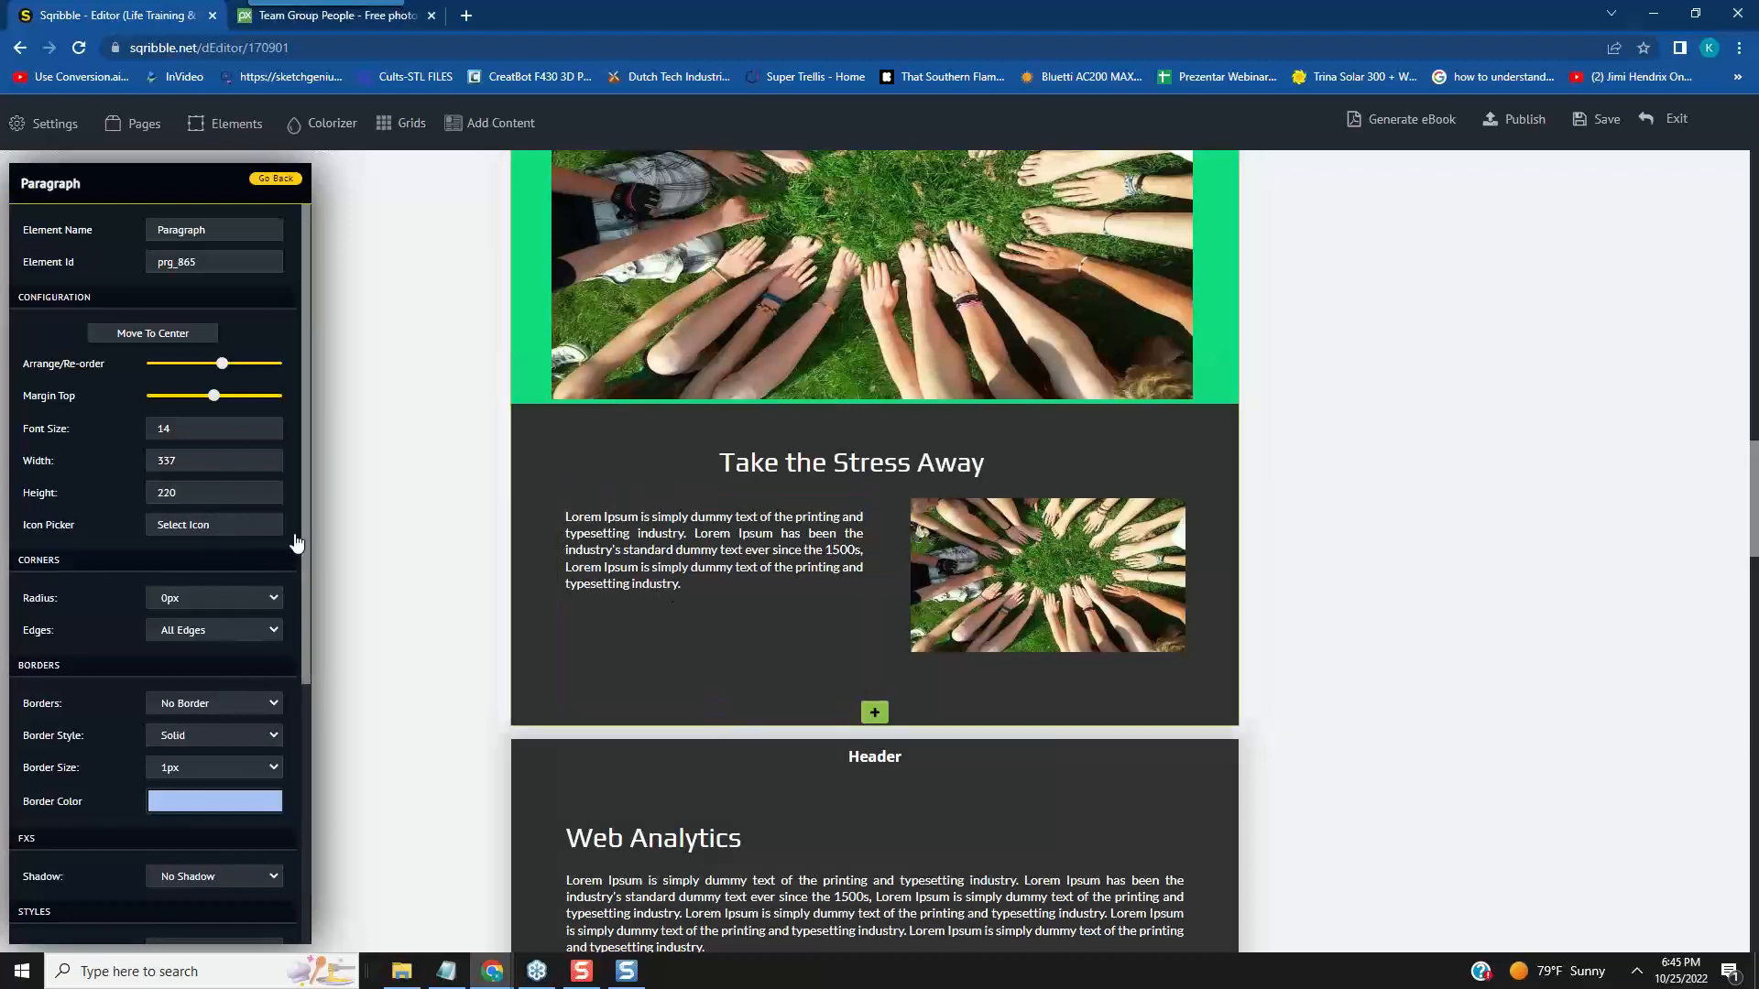
- Set the paragraph's height to 160 and nudge it slightly up to align with the small photo
{"action": "left_click_drag", "start_coordinate": [187, 495], "coordinate": [158, 492]}
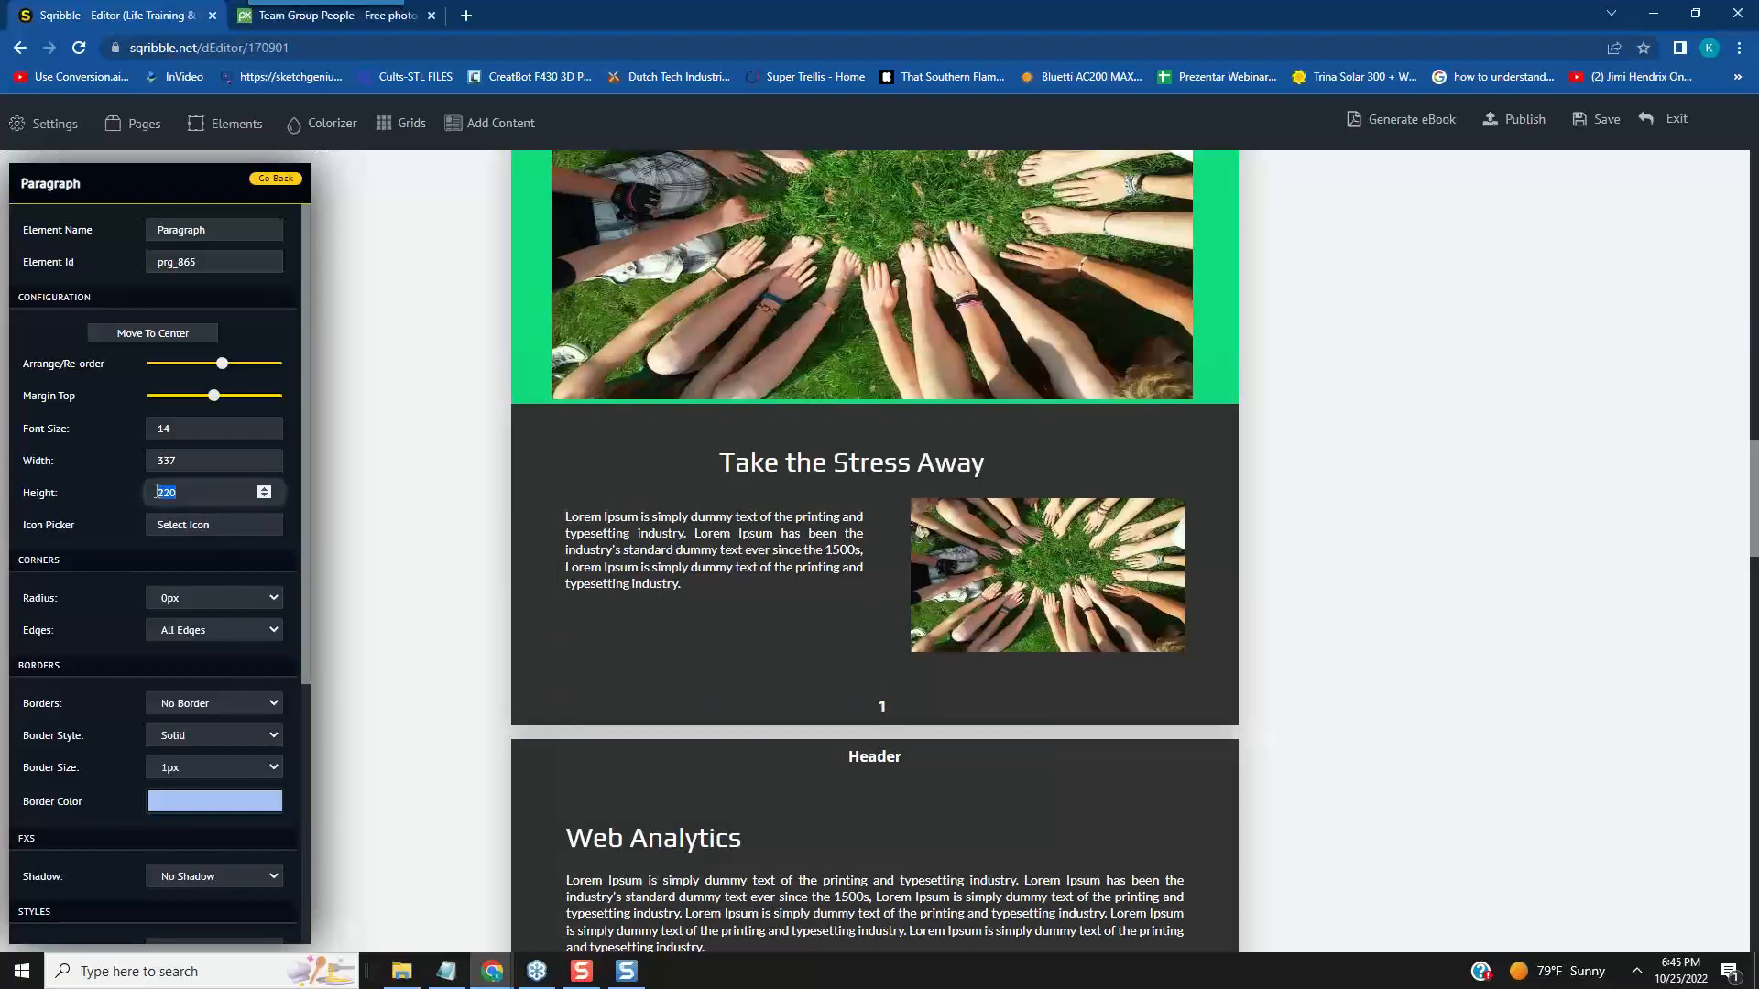
{"action": "type", "text": "160"}
{"action": "key", "text": "Return"}
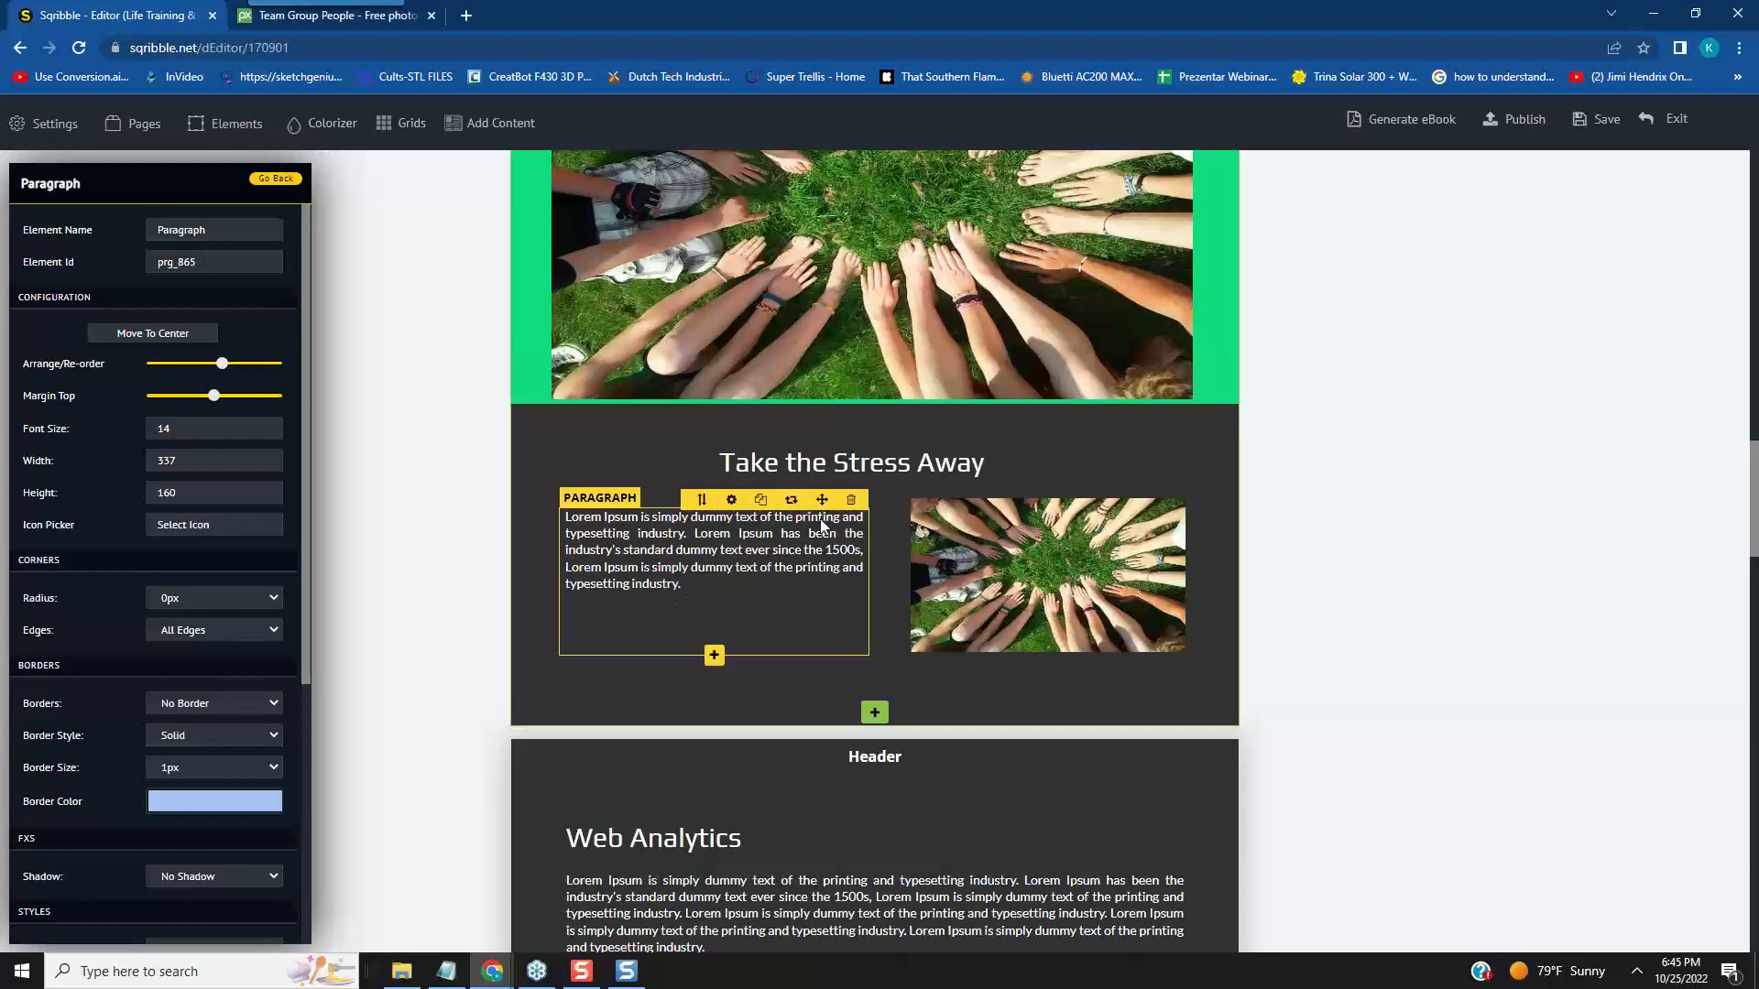
{"action": "left_click_drag", "start_coordinate": [828, 499], "coordinate": [827, 493]}
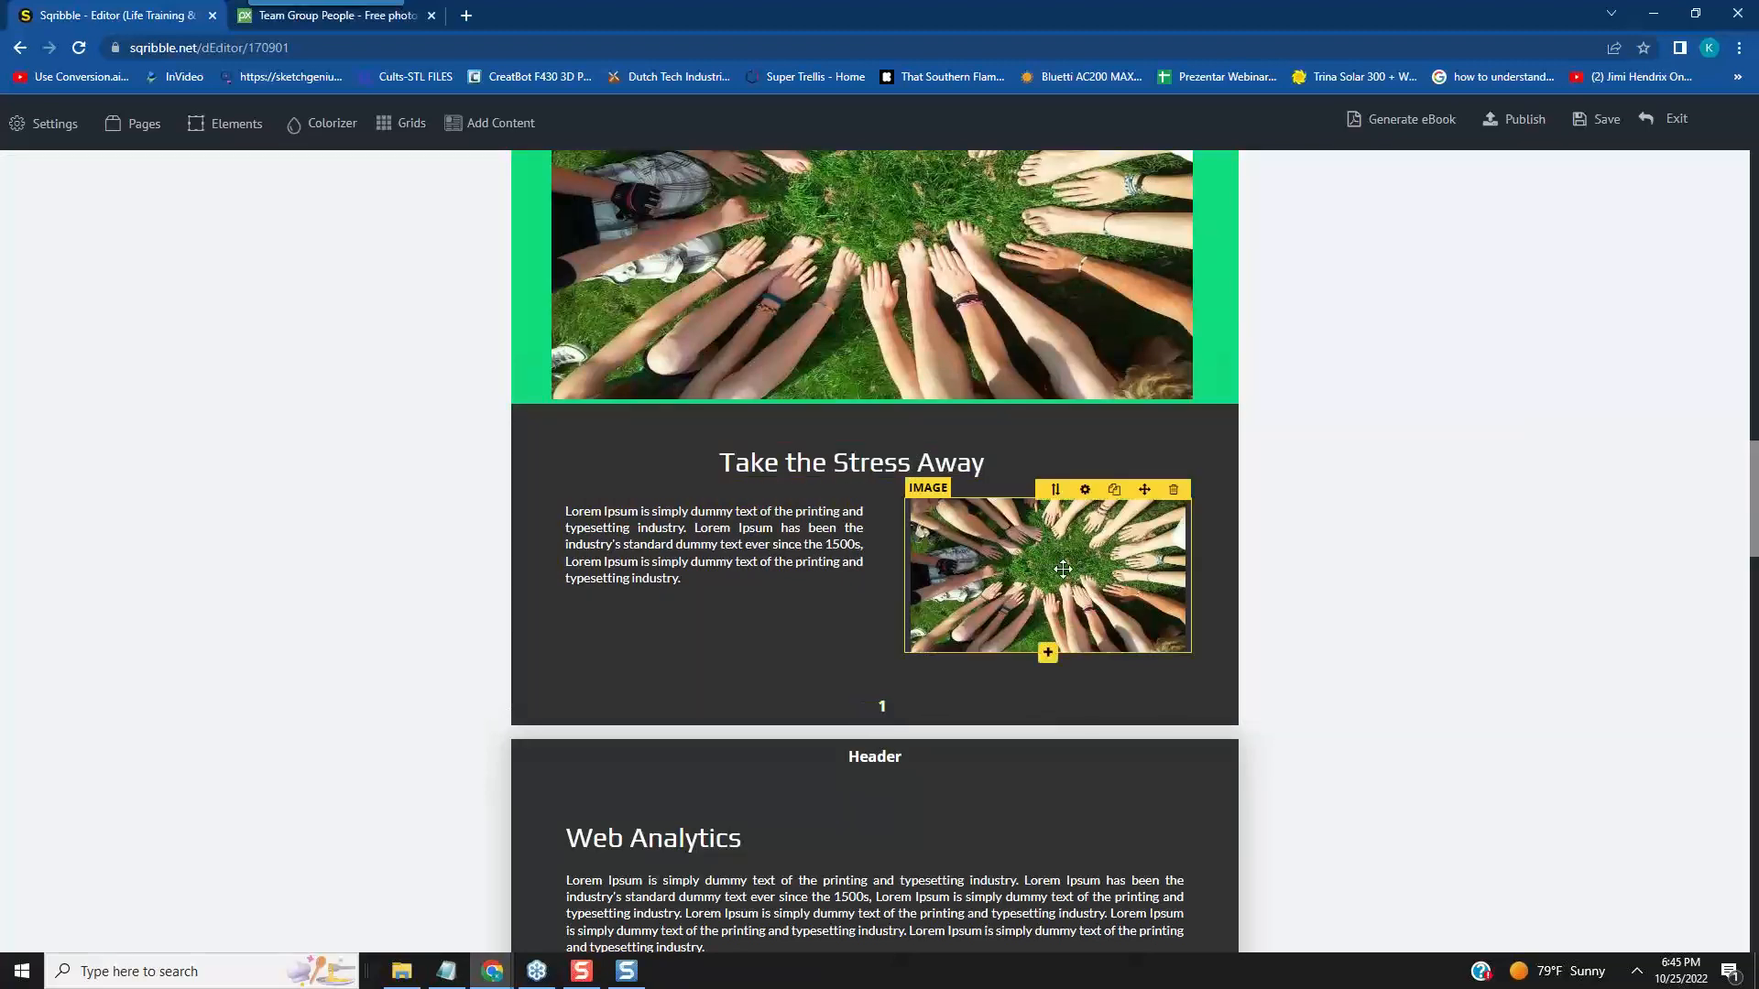
- Set the "Web Analytics" headline's width to 300 on the page after page 1 and move it to the centre above its paragraph
{"action": "scroll", "coordinate": [1273, 518], "scroll_direction": "up", "scroll_amount": 1}
{"action": "scroll", "coordinate": [821, 377], "scroll_direction": "up", "scroll_amount": 2}
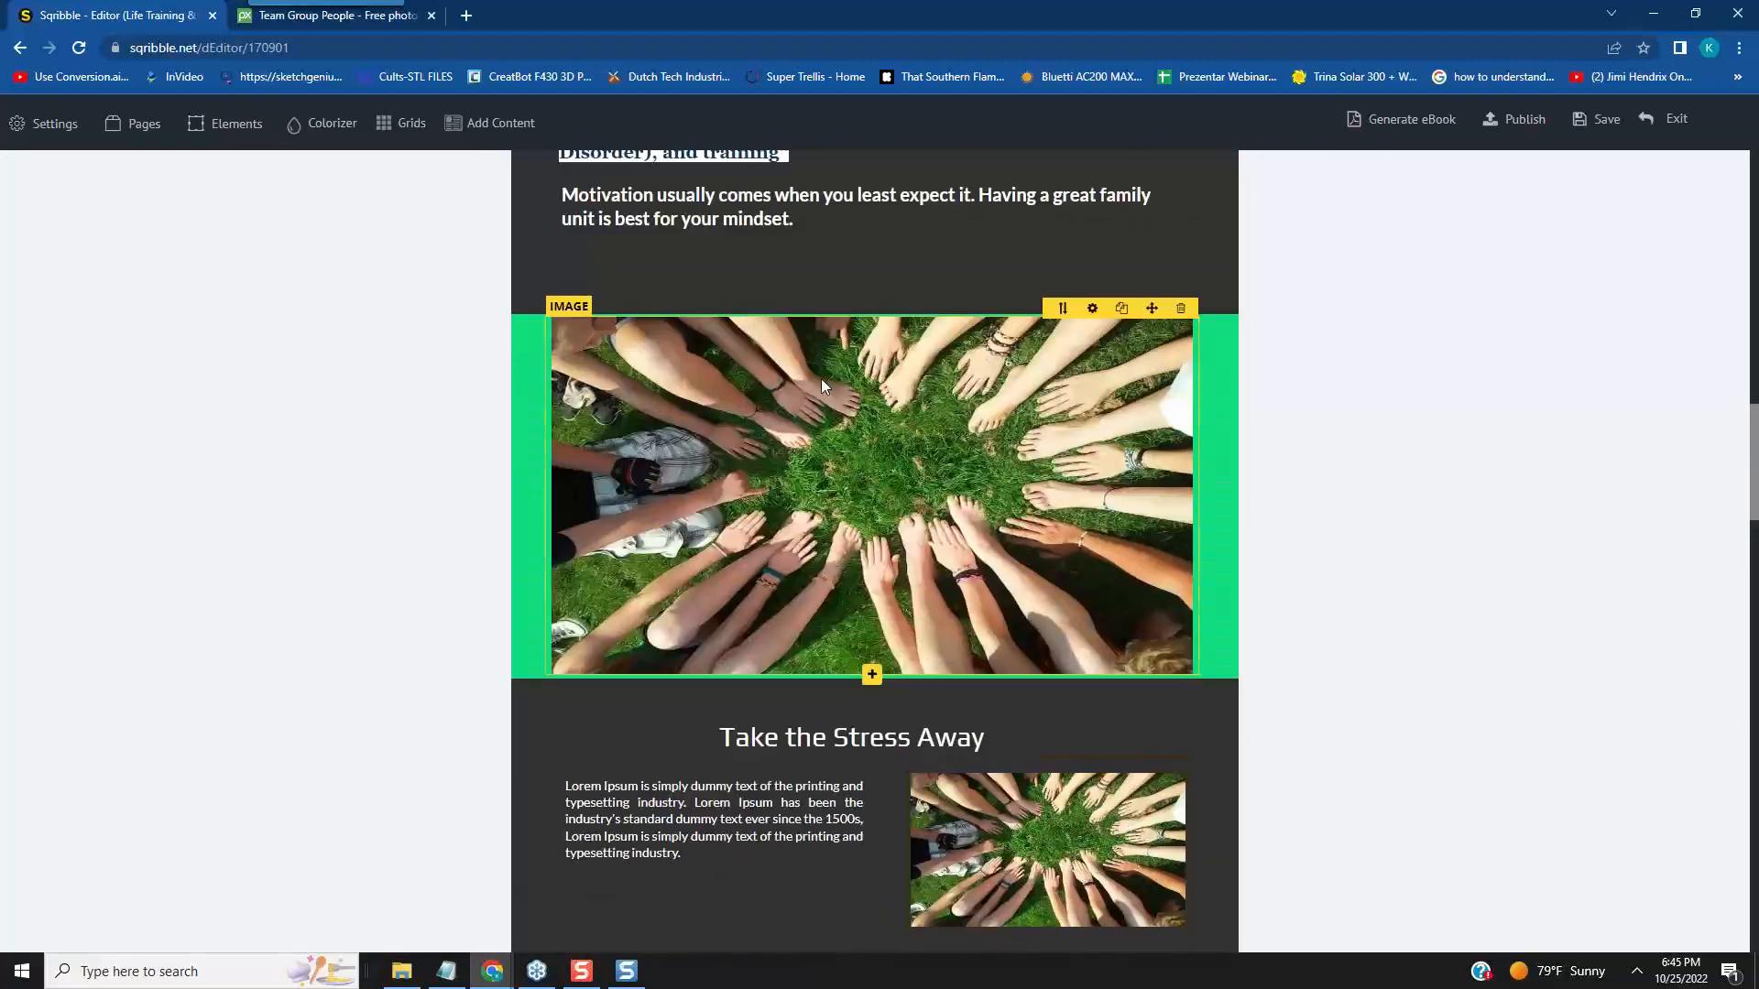
{"action": "scroll", "coordinate": [870, 312], "scroll_direction": "down", "scroll_amount": 3}
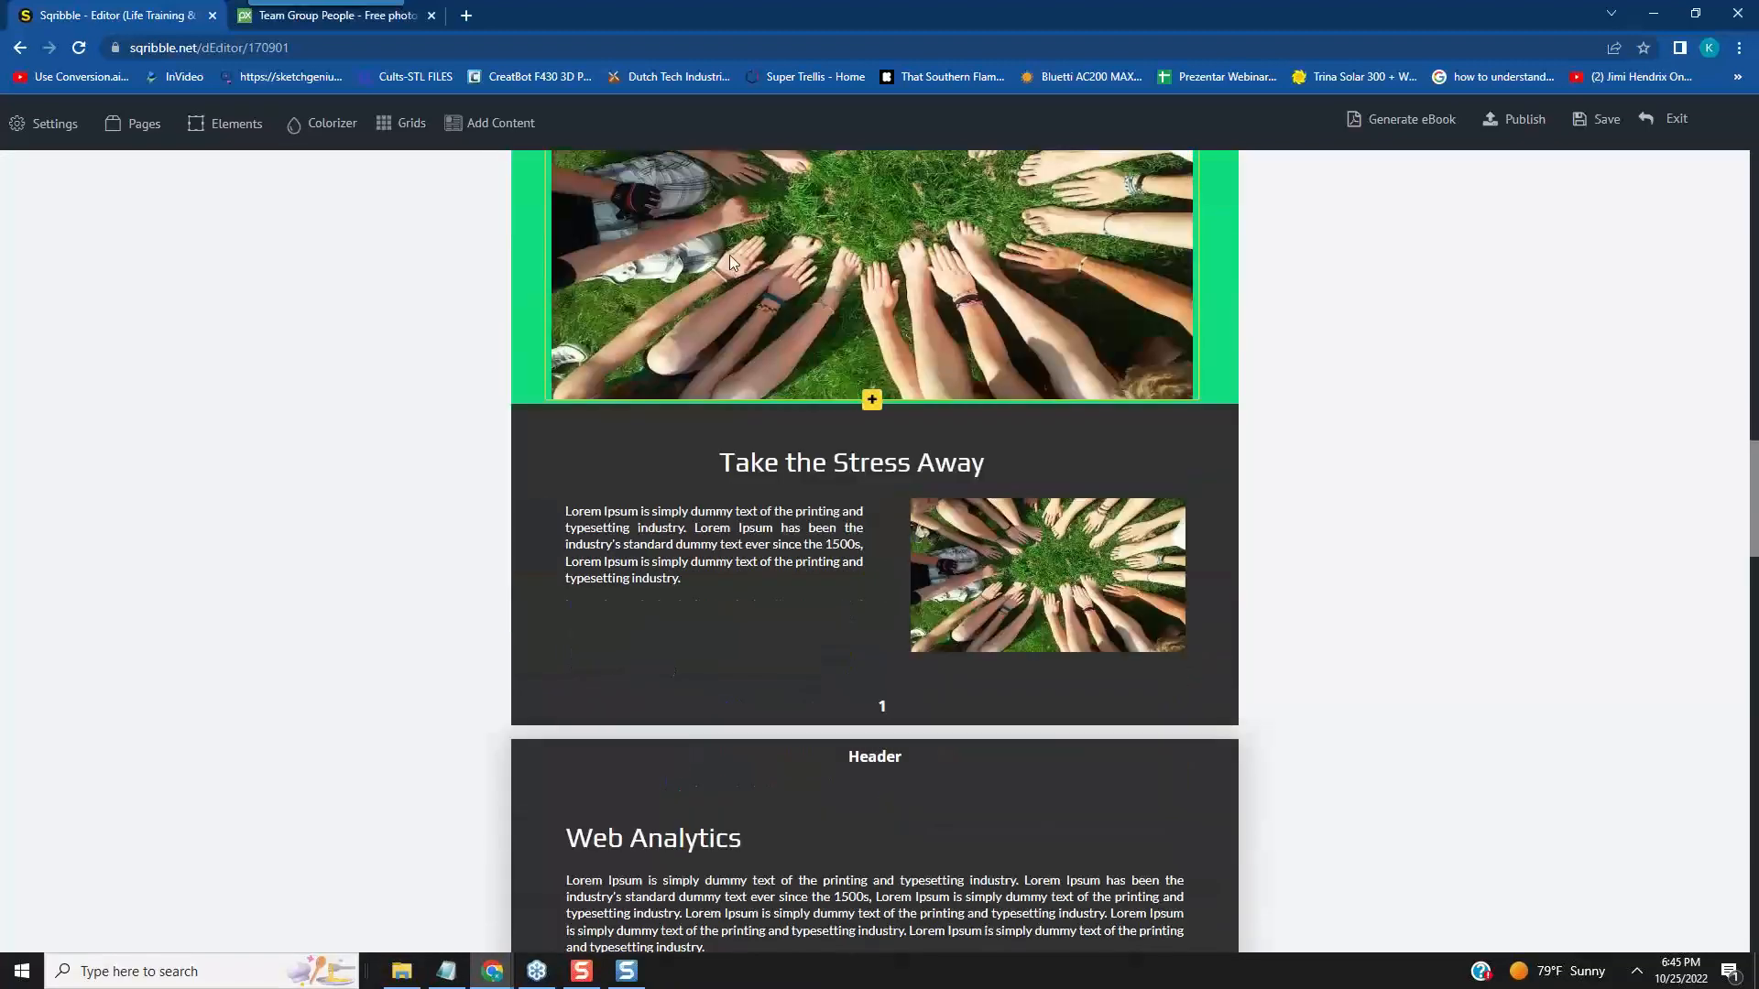
{"action": "scroll", "coordinate": [793, 579], "scroll_direction": "down", "scroll_amount": 3}
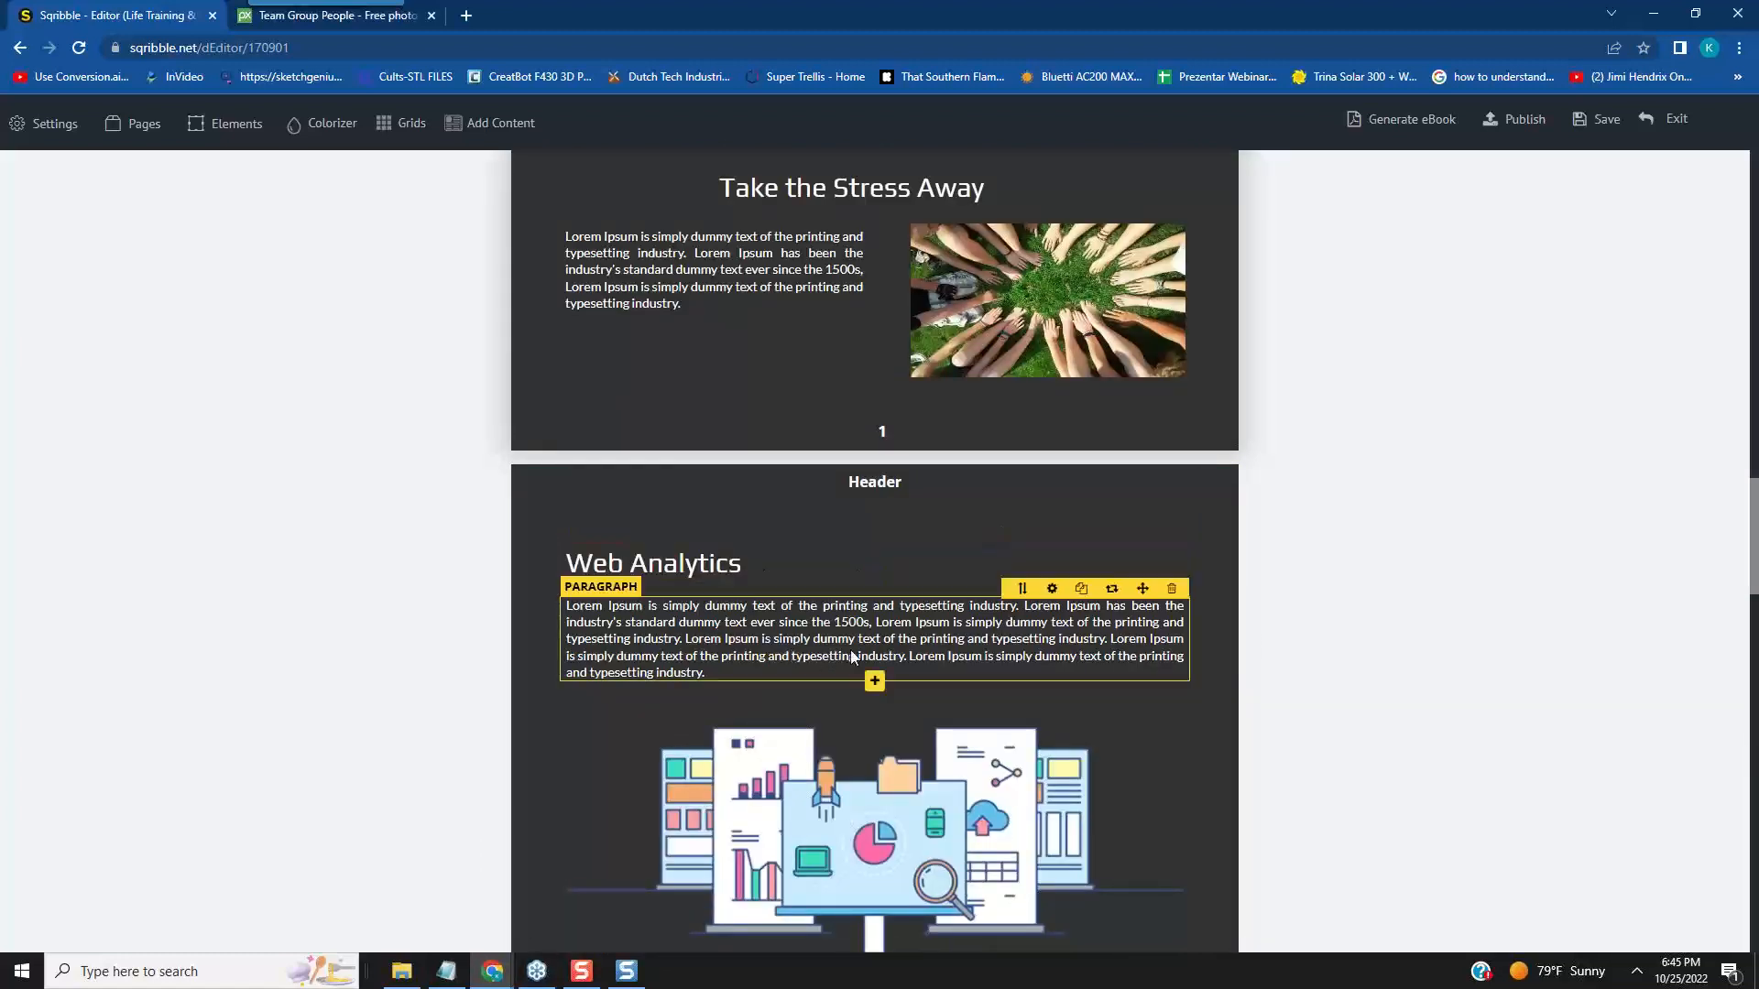
{"action": "scroll", "coordinate": [916, 626], "scroll_direction": "down", "scroll_amount": 2}
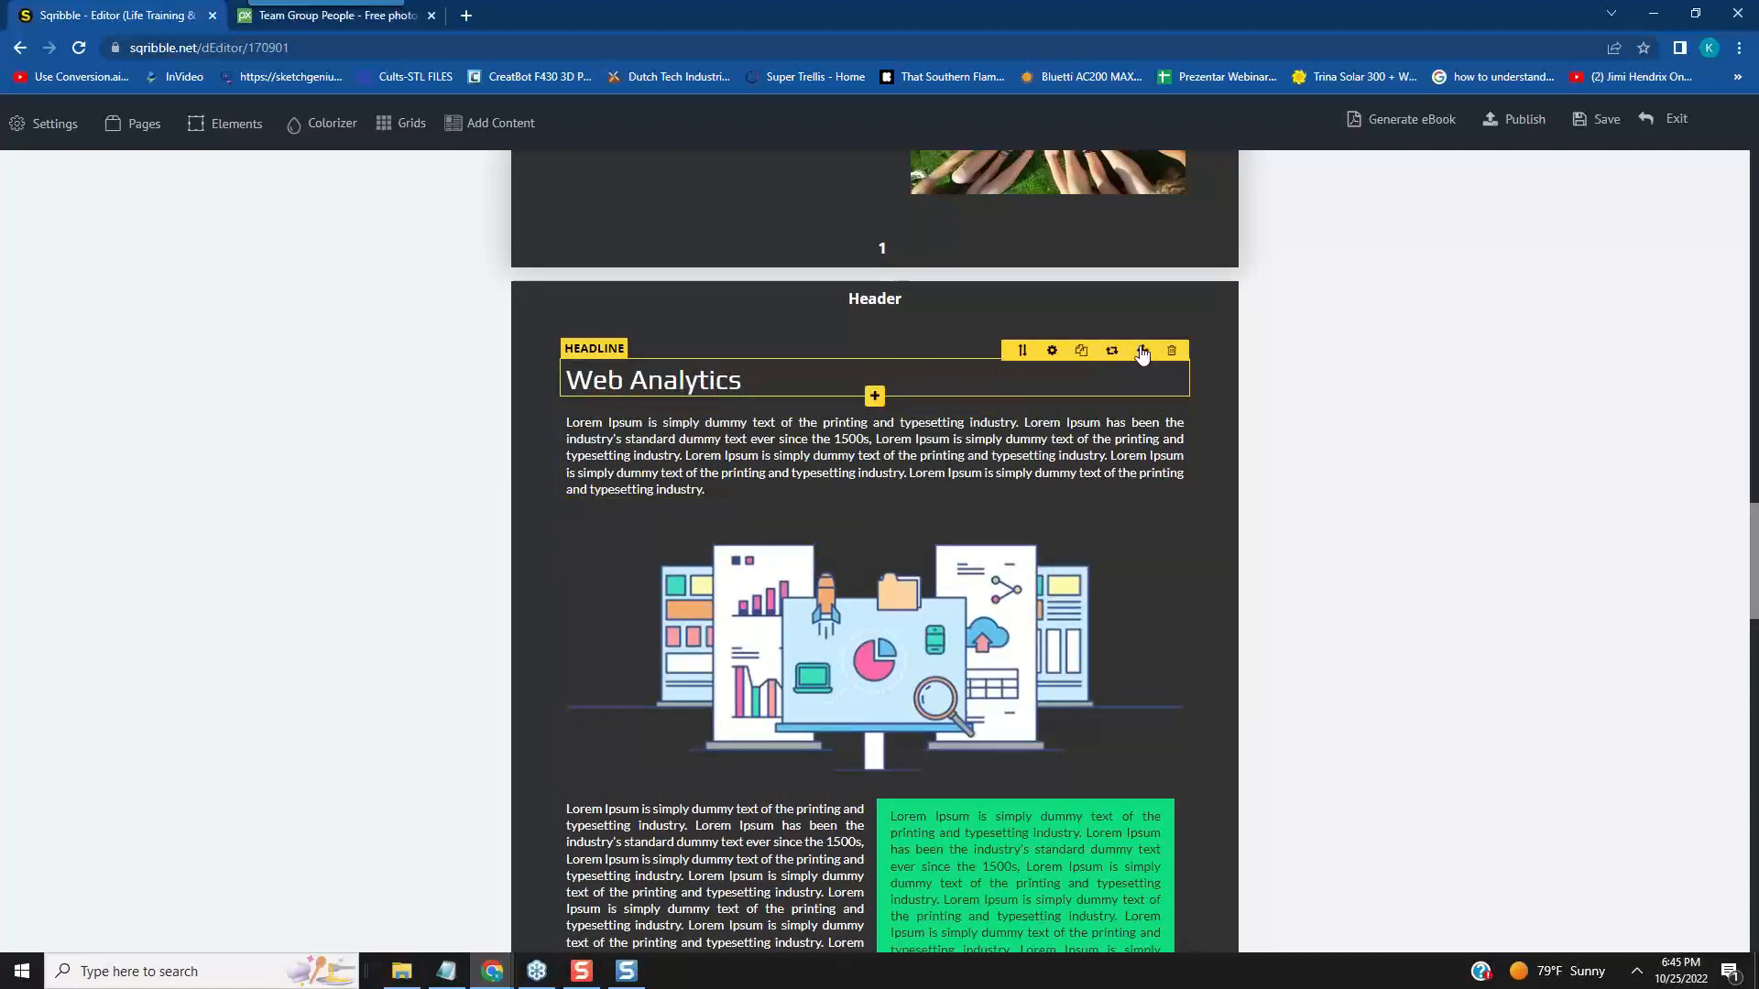
{"action": "left_click", "coordinate": [1052, 355]}
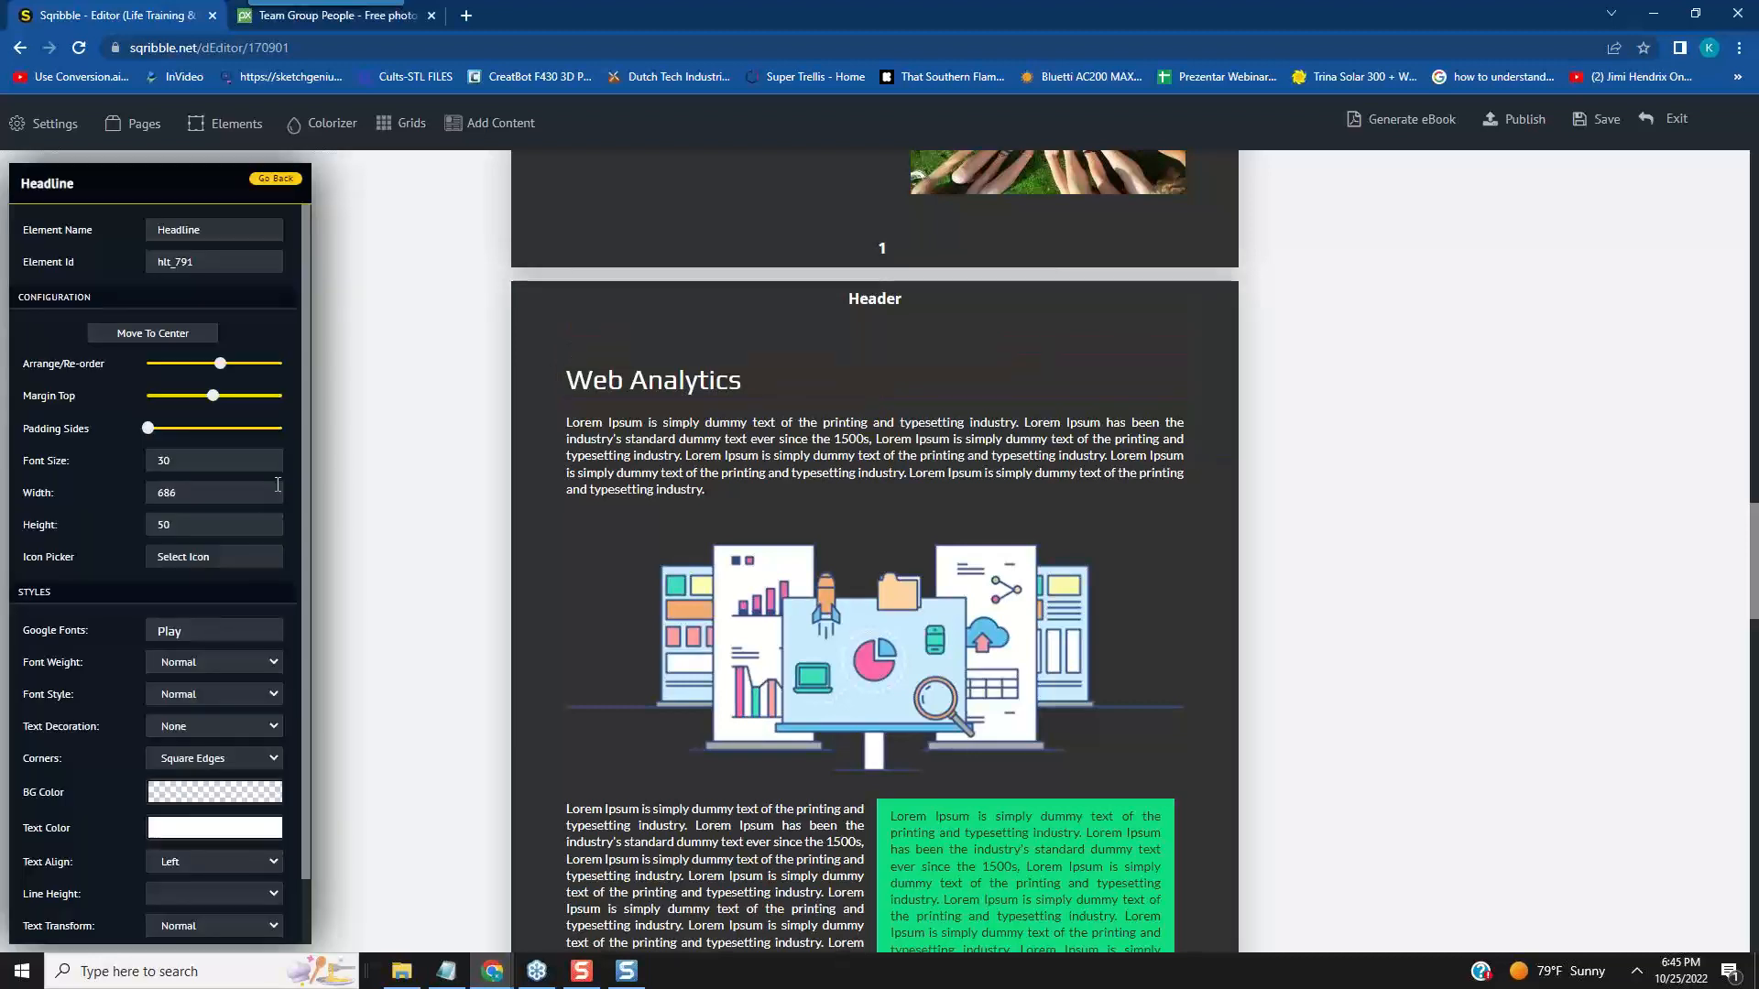
{"action": "left_click_drag", "start_coordinate": [185, 493], "coordinate": [154, 496]}
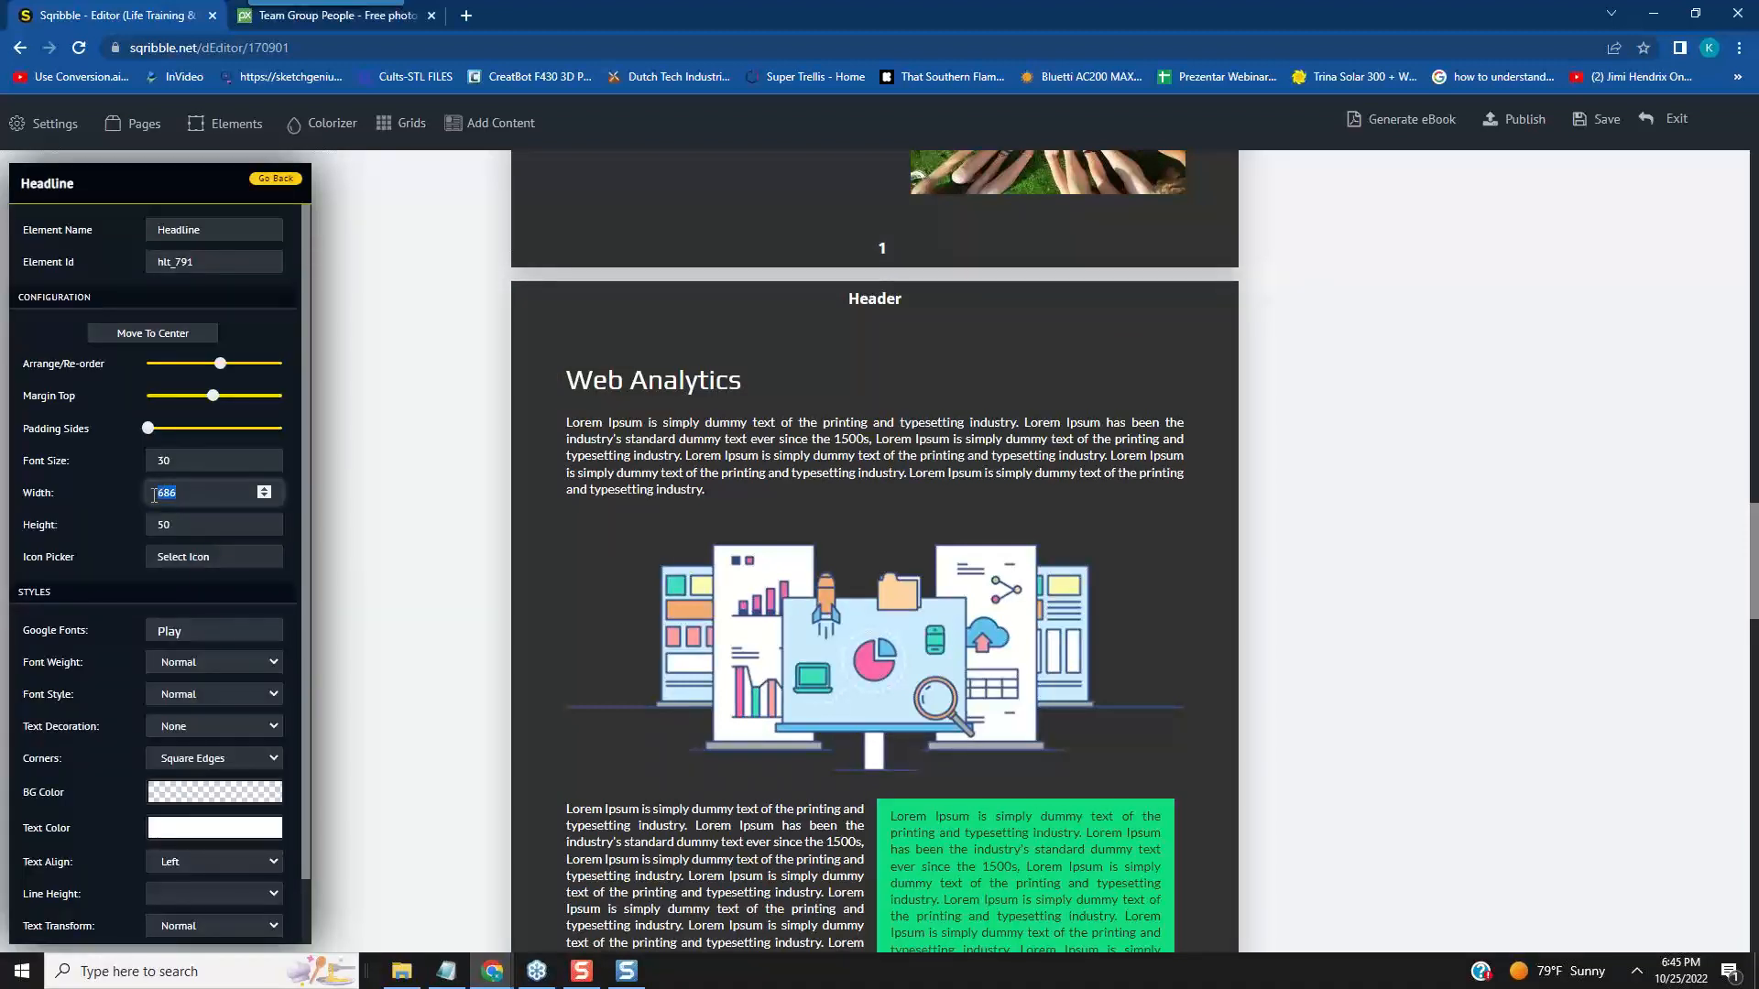
{"action": "type", "text": "300"}
{"action": "left_click", "coordinate": [298, 592]}
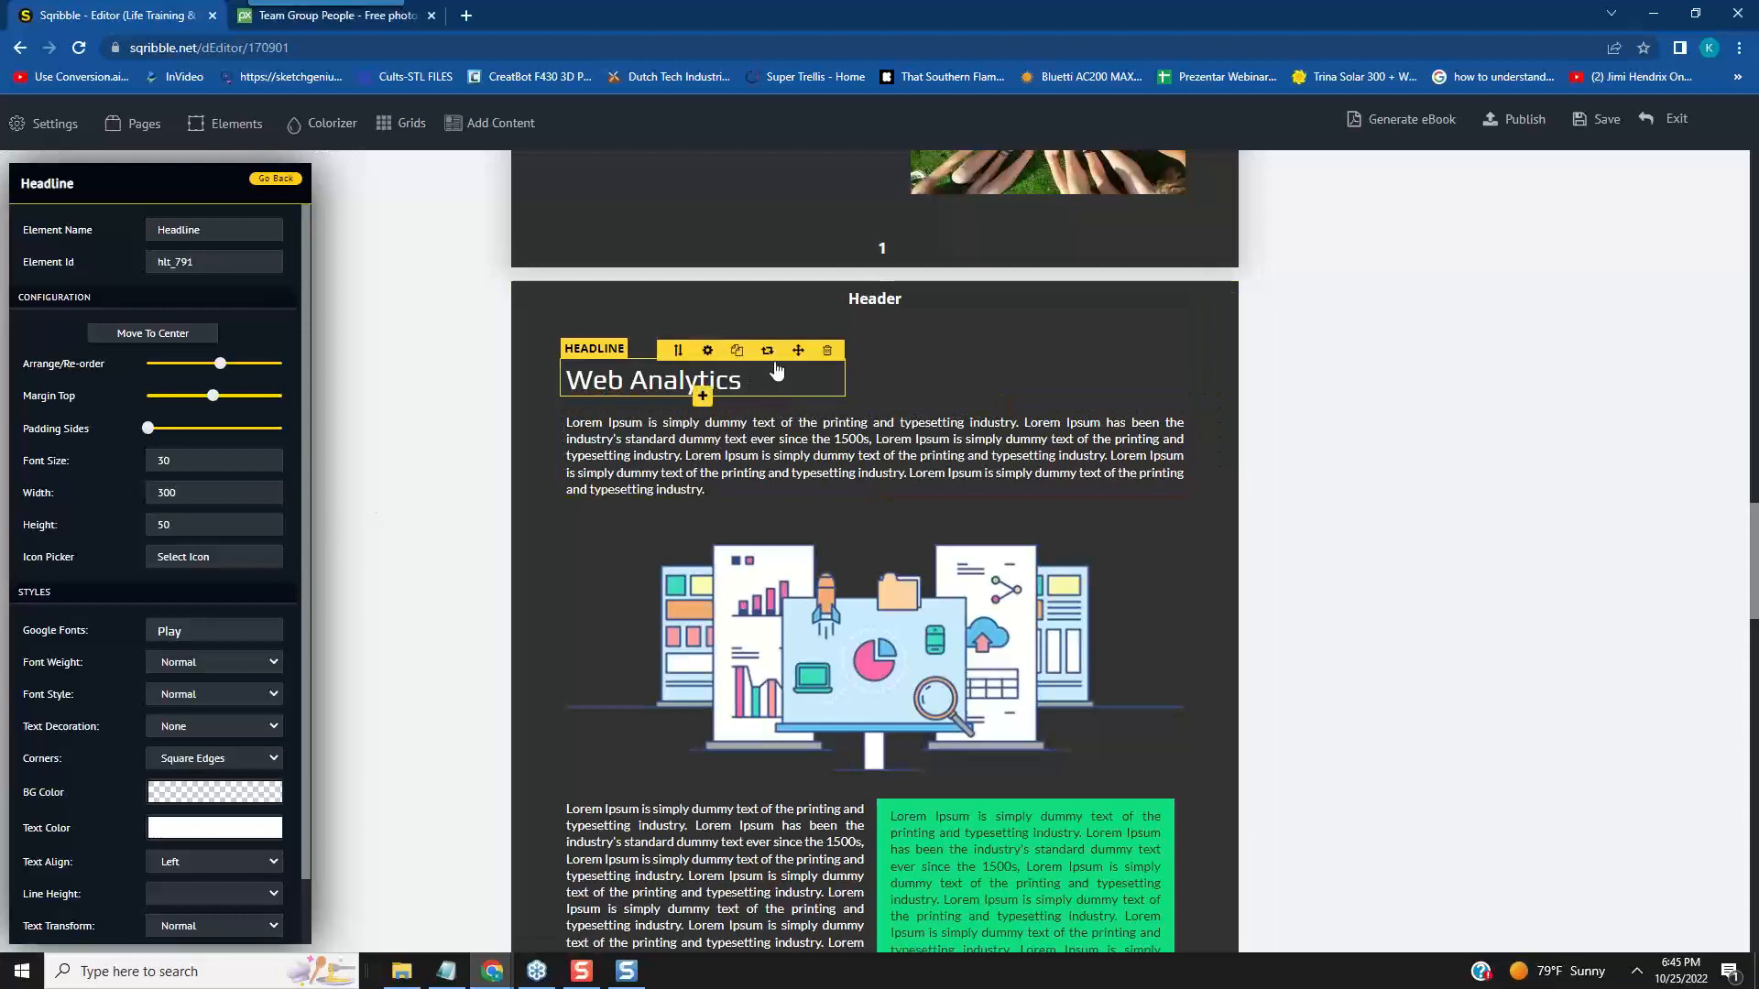
{"action": "left_click_drag", "start_coordinate": [798, 350], "coordinate": [1005, 348]}
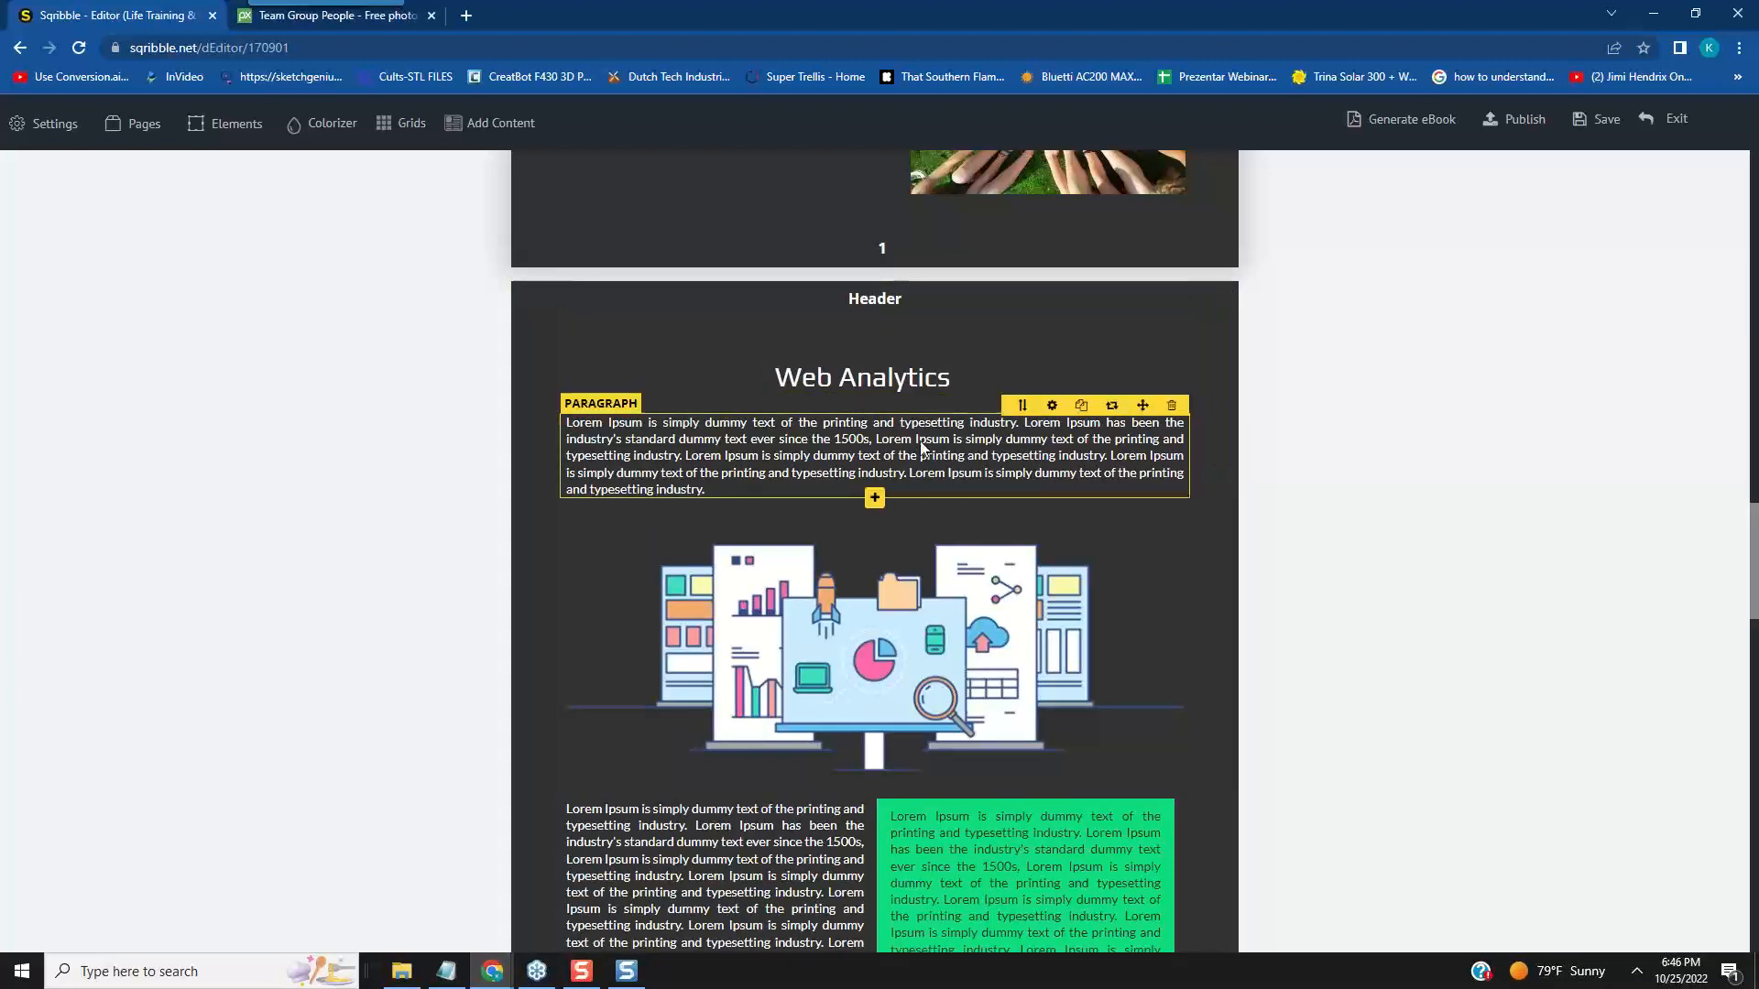
{"action": "mouse_move", "coordinate": [881, 377]}
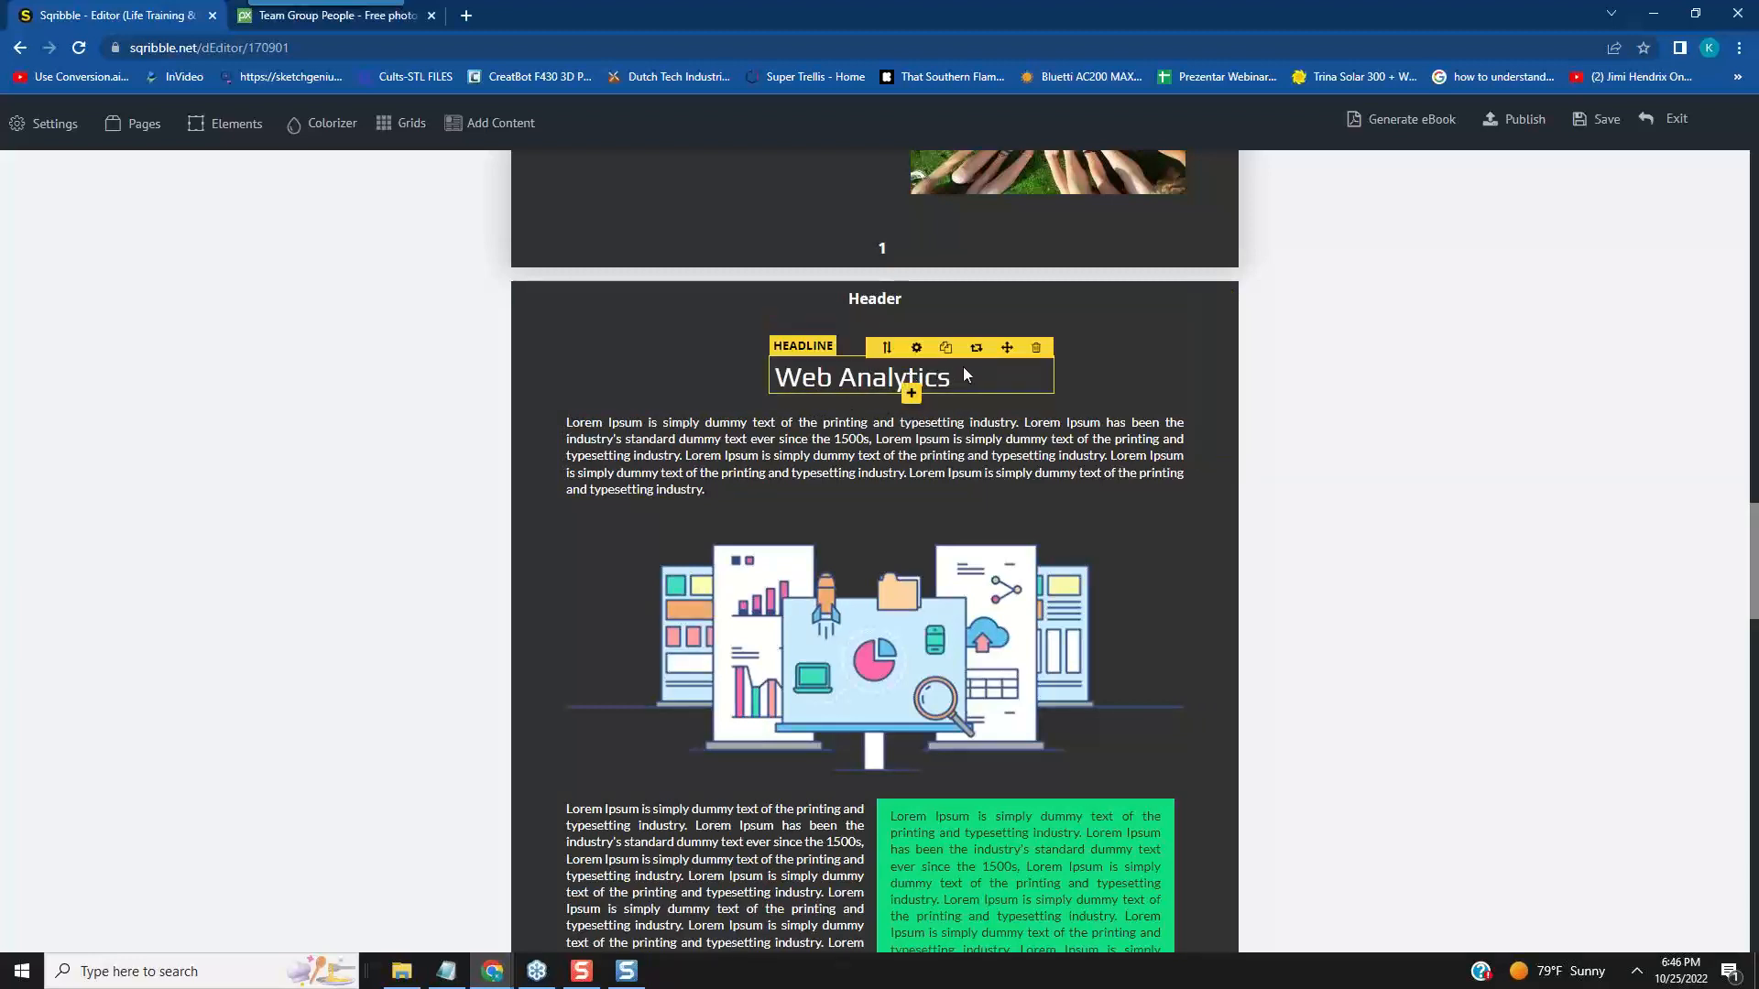
- Set the "Web Analytics" headline's font size to 40 and move it slightly up and left to centre it above its paragraph
{"action": "left_click", "coordinate": [917, 349]}
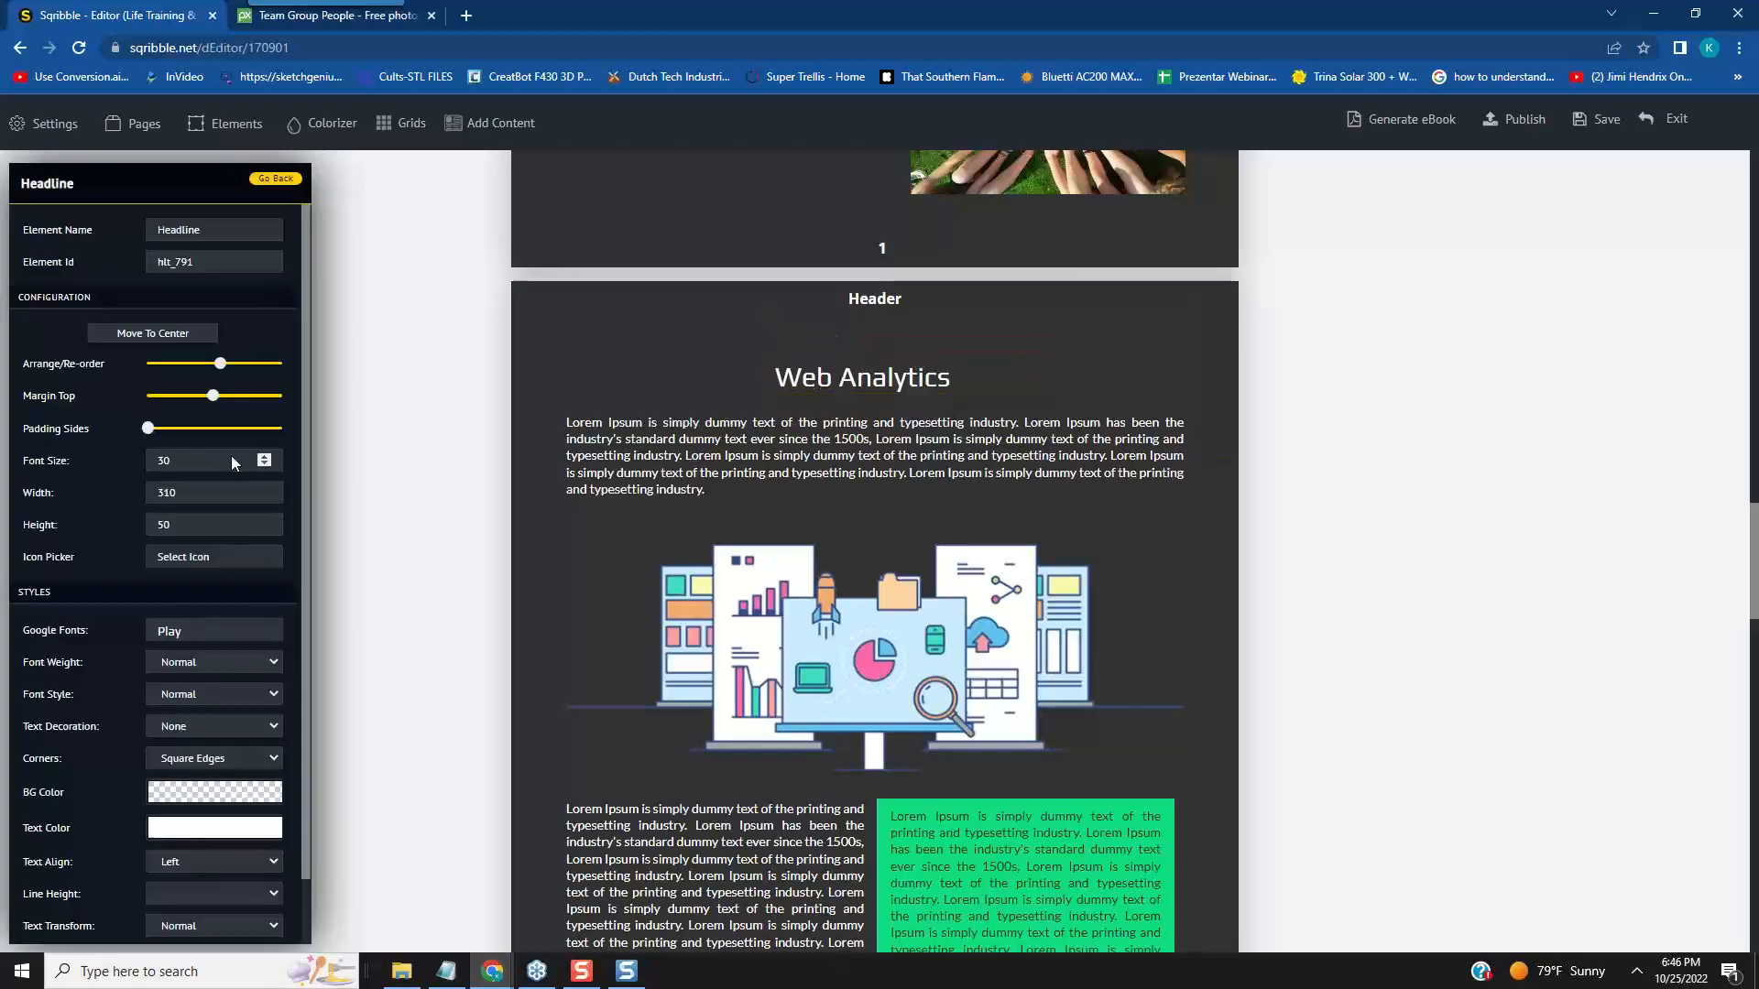
{"action": "left_click", "coordinate": [978, 377]}
{"action": "double_click", "coordinate": [864, 378]}
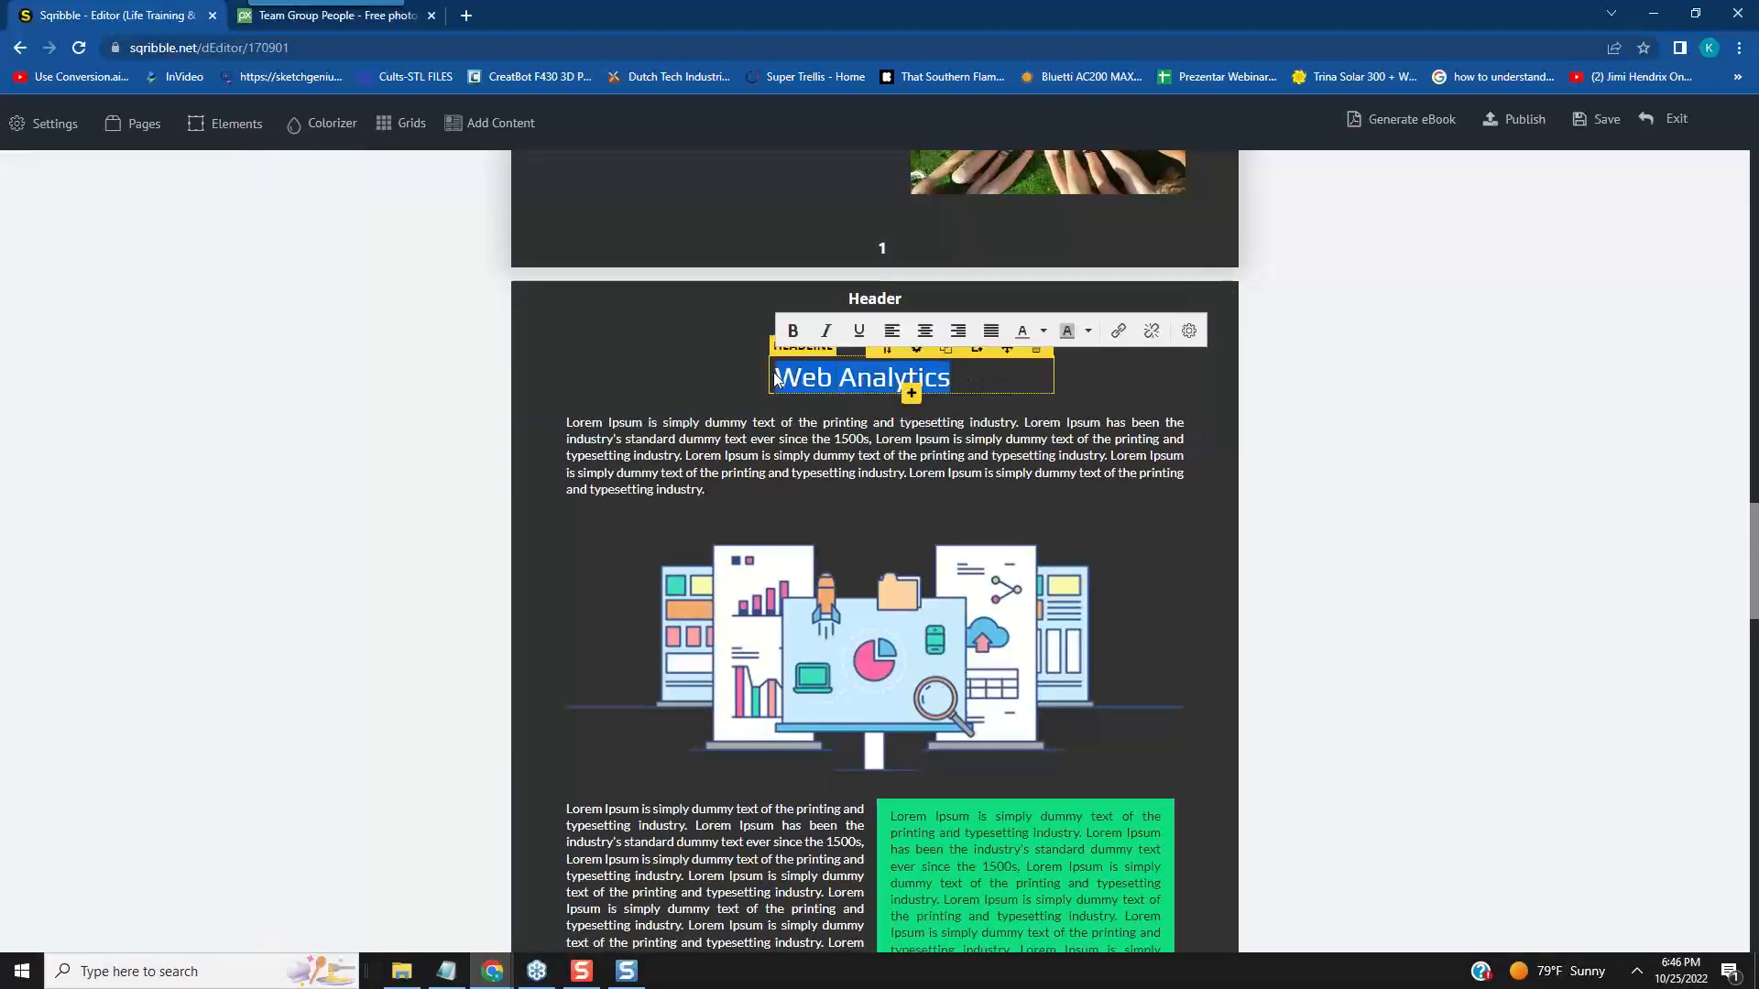
{"action": "left_click", "coordinate": [920, 354]}
{"action": "left_click", "coordinate": [917, 350]}
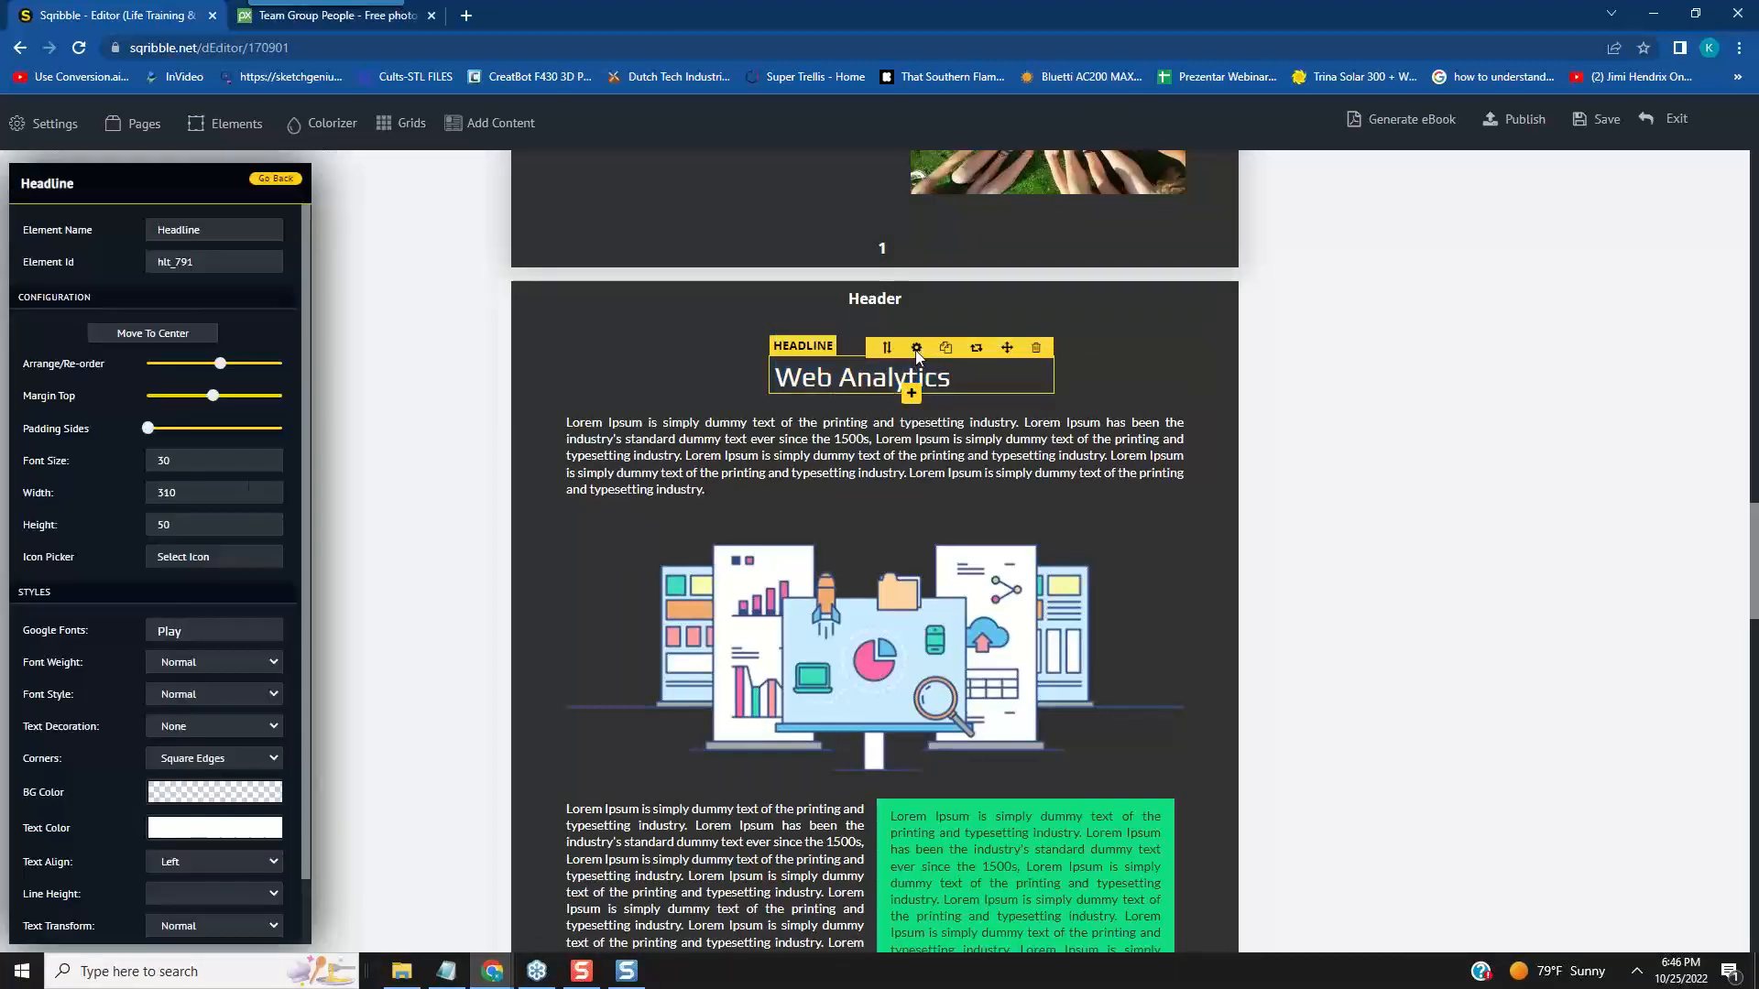
{"action": "left_click", "coordinate": [264, 457]}
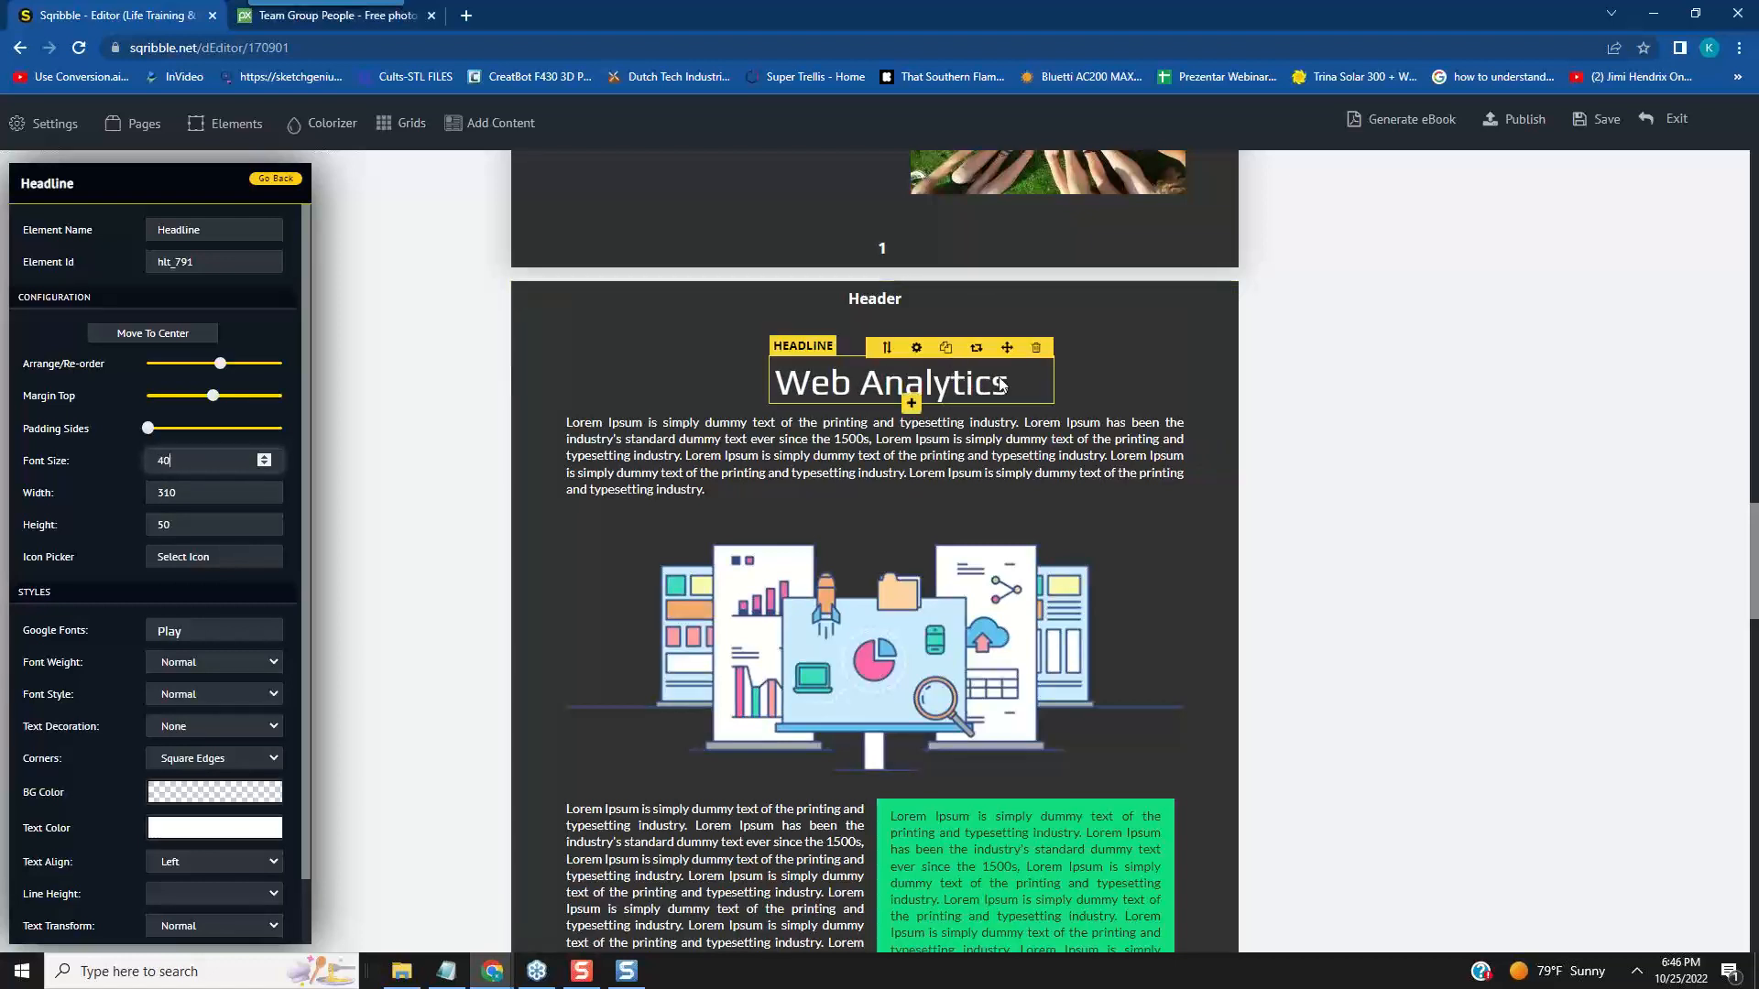
{"action": "mouse_move", "coordinate": [1013, 359]}
{"action": "left_click_drag", "start_coordinate": [1006, 348], "coordinate": [991, 336]}
{"action": "left_click", "coordinate": [588, 507]}
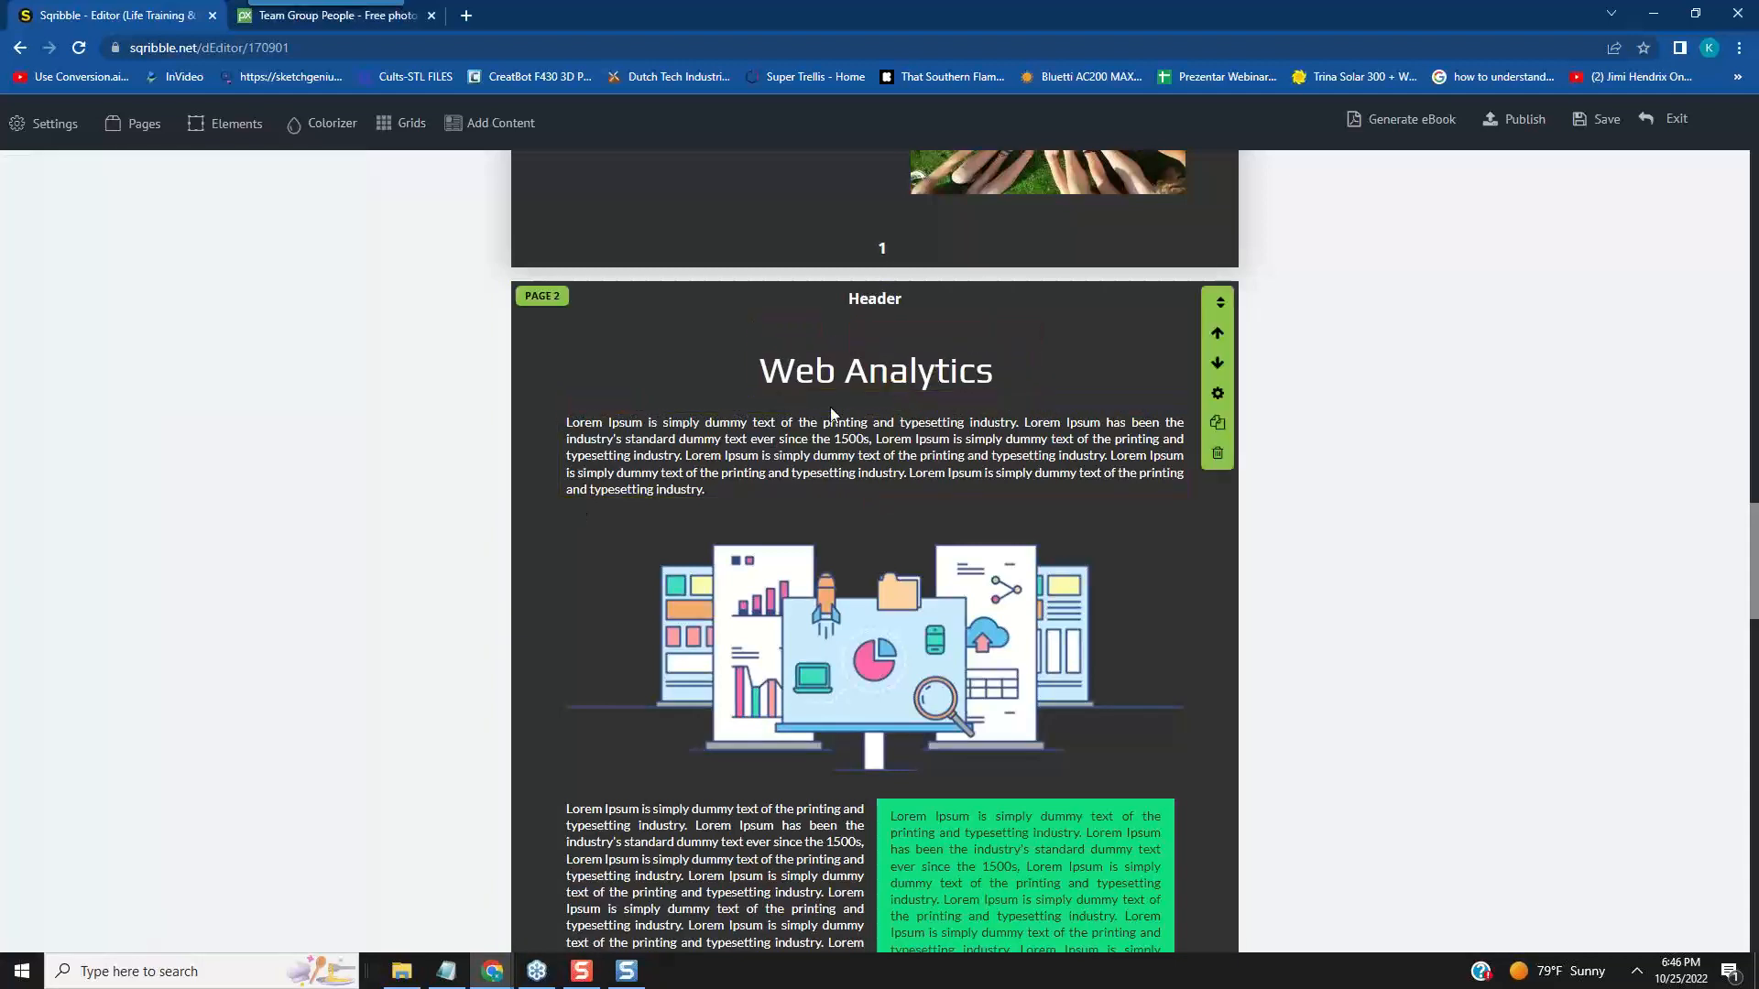
- Try a red background colour on the word "Analytics" in the page 2 headline and remove it
{"action": "left_click", "coordinate": [887, 373]}
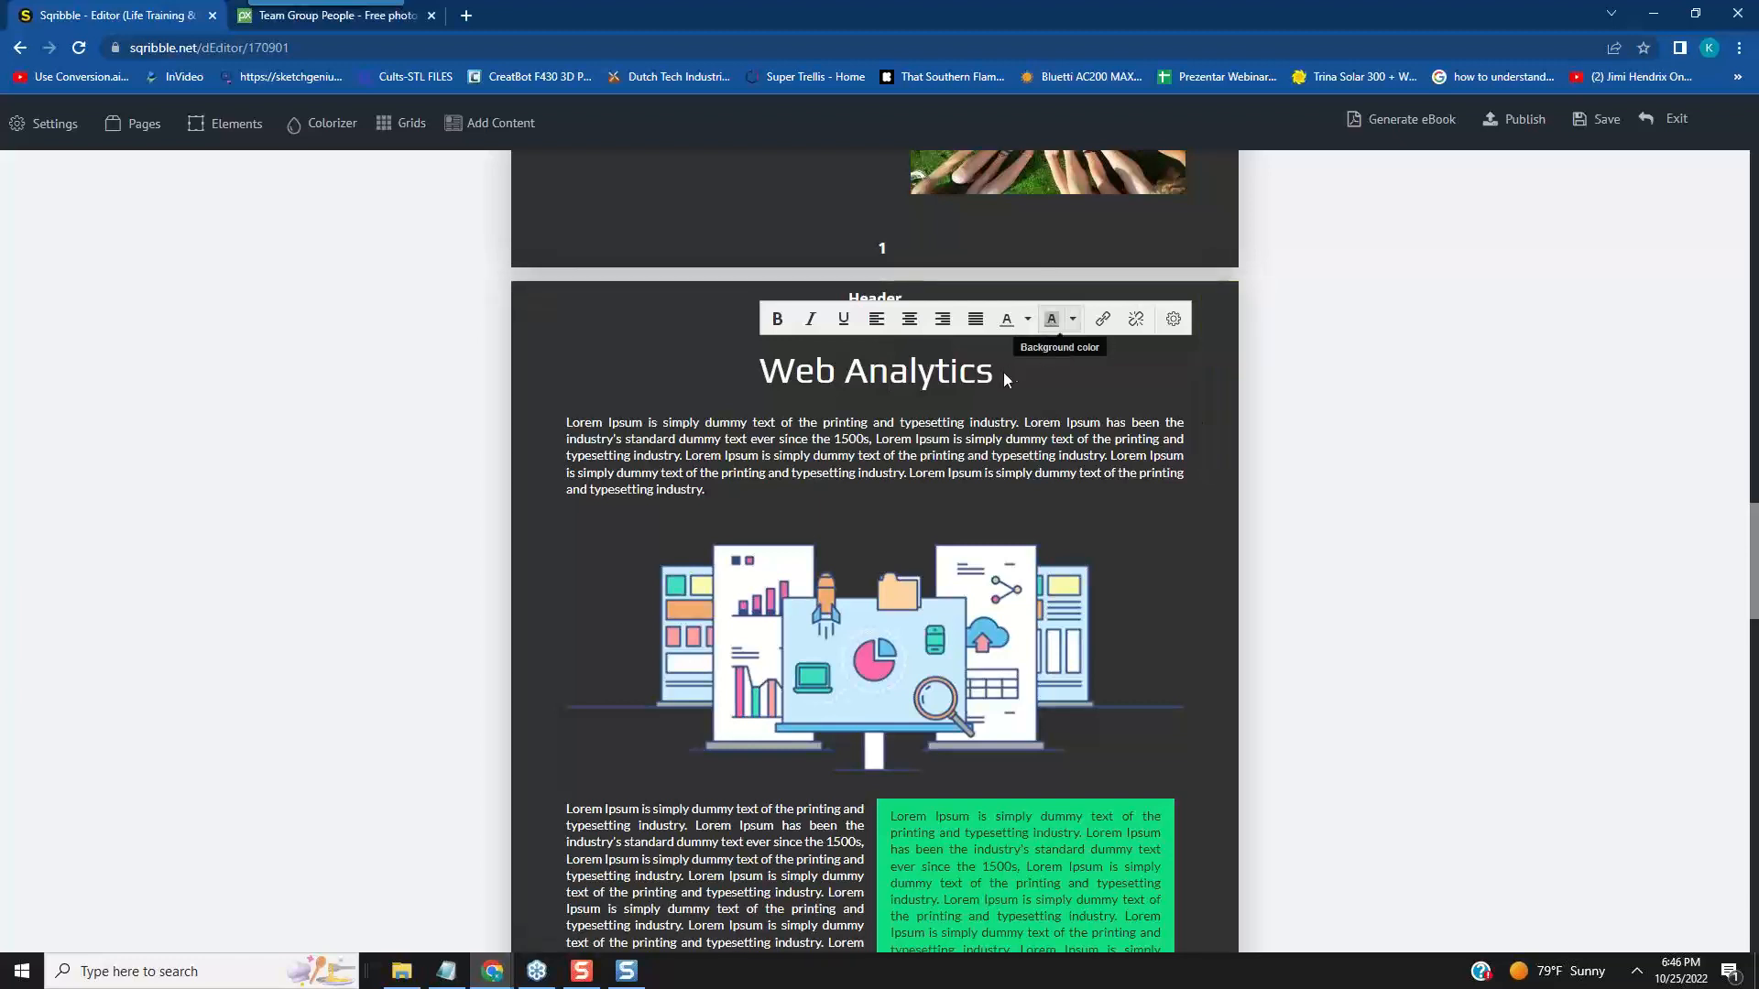
{"action": "left_click", "coordinate": [1073, 320]}
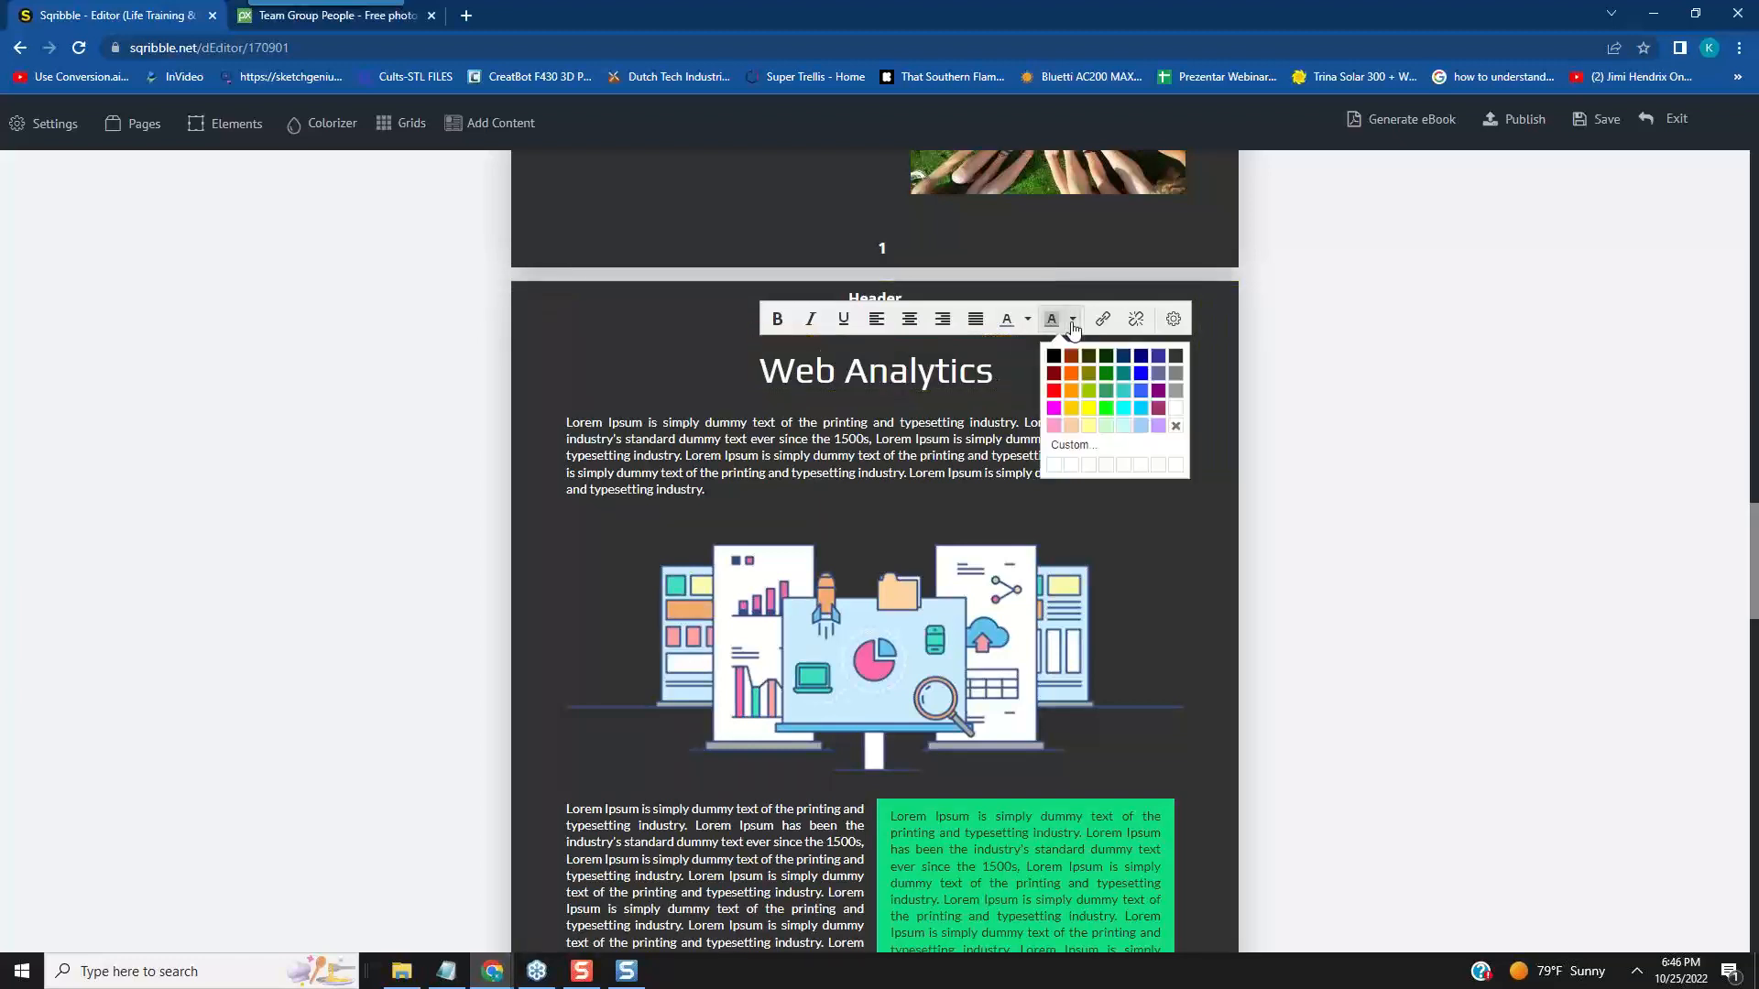
{"action": "left_click", "coordinate": [1053, 392]}
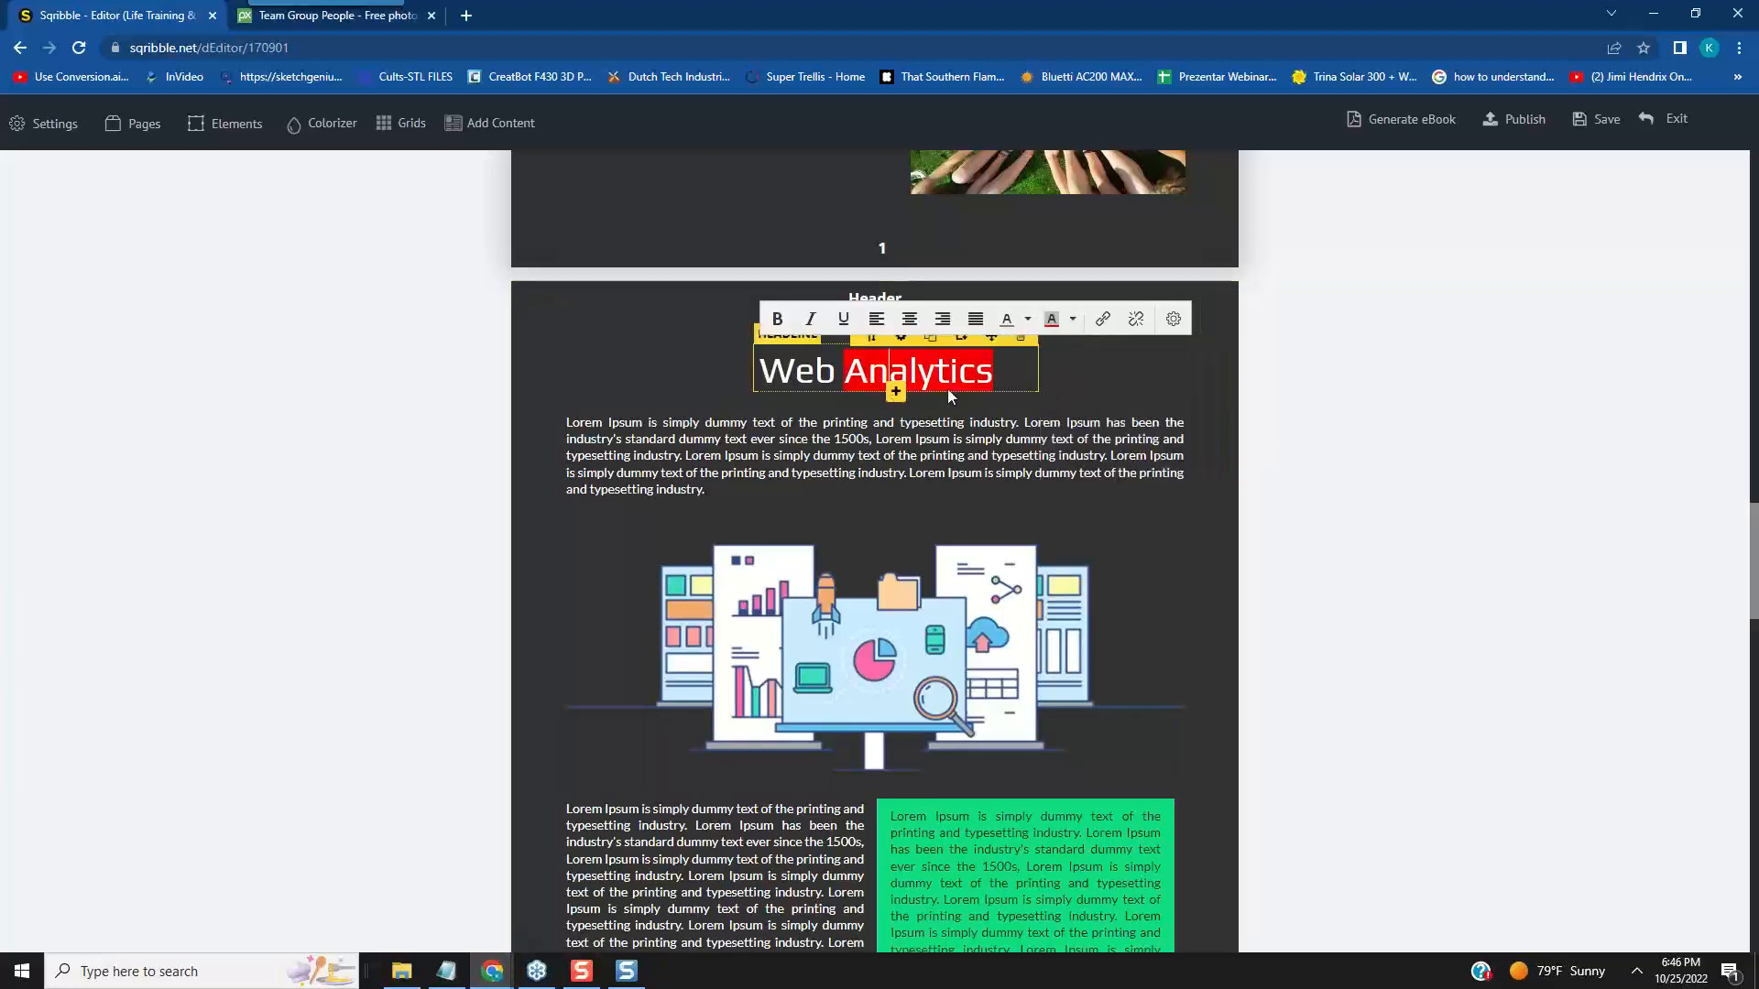
{"action": "left_click", "coordinate": [1072, 321]}
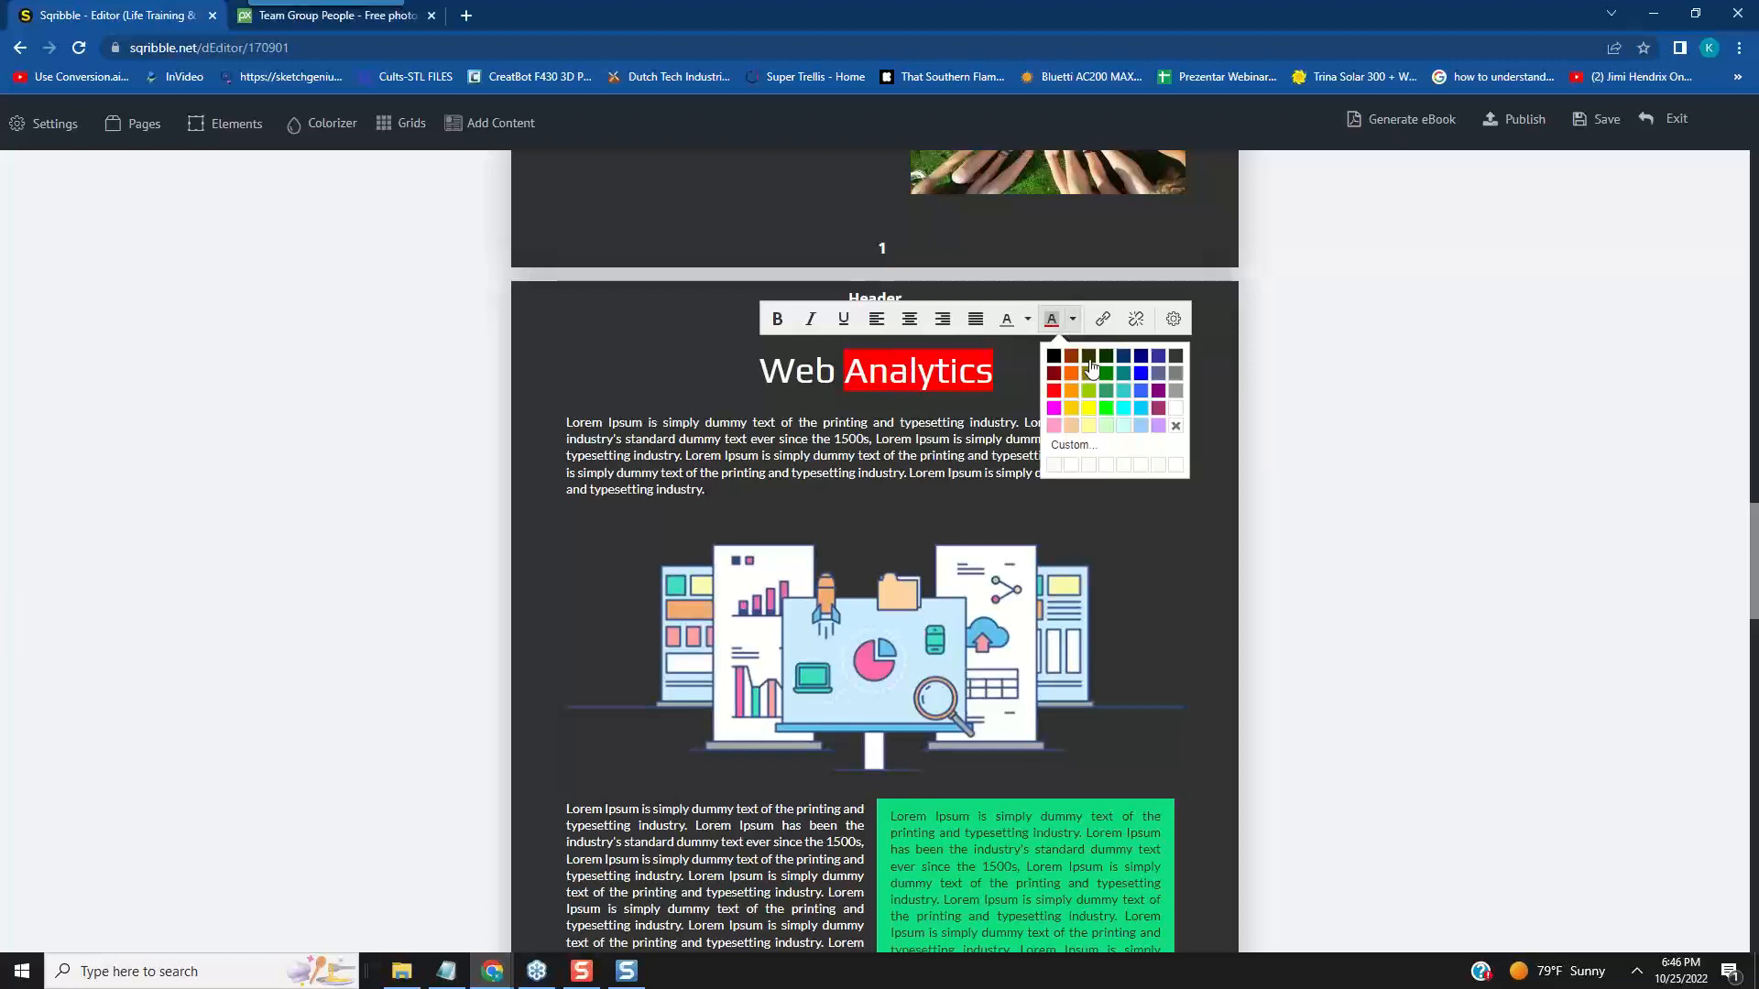
{"action": "left_click", "coordinate": [1176, 426]}
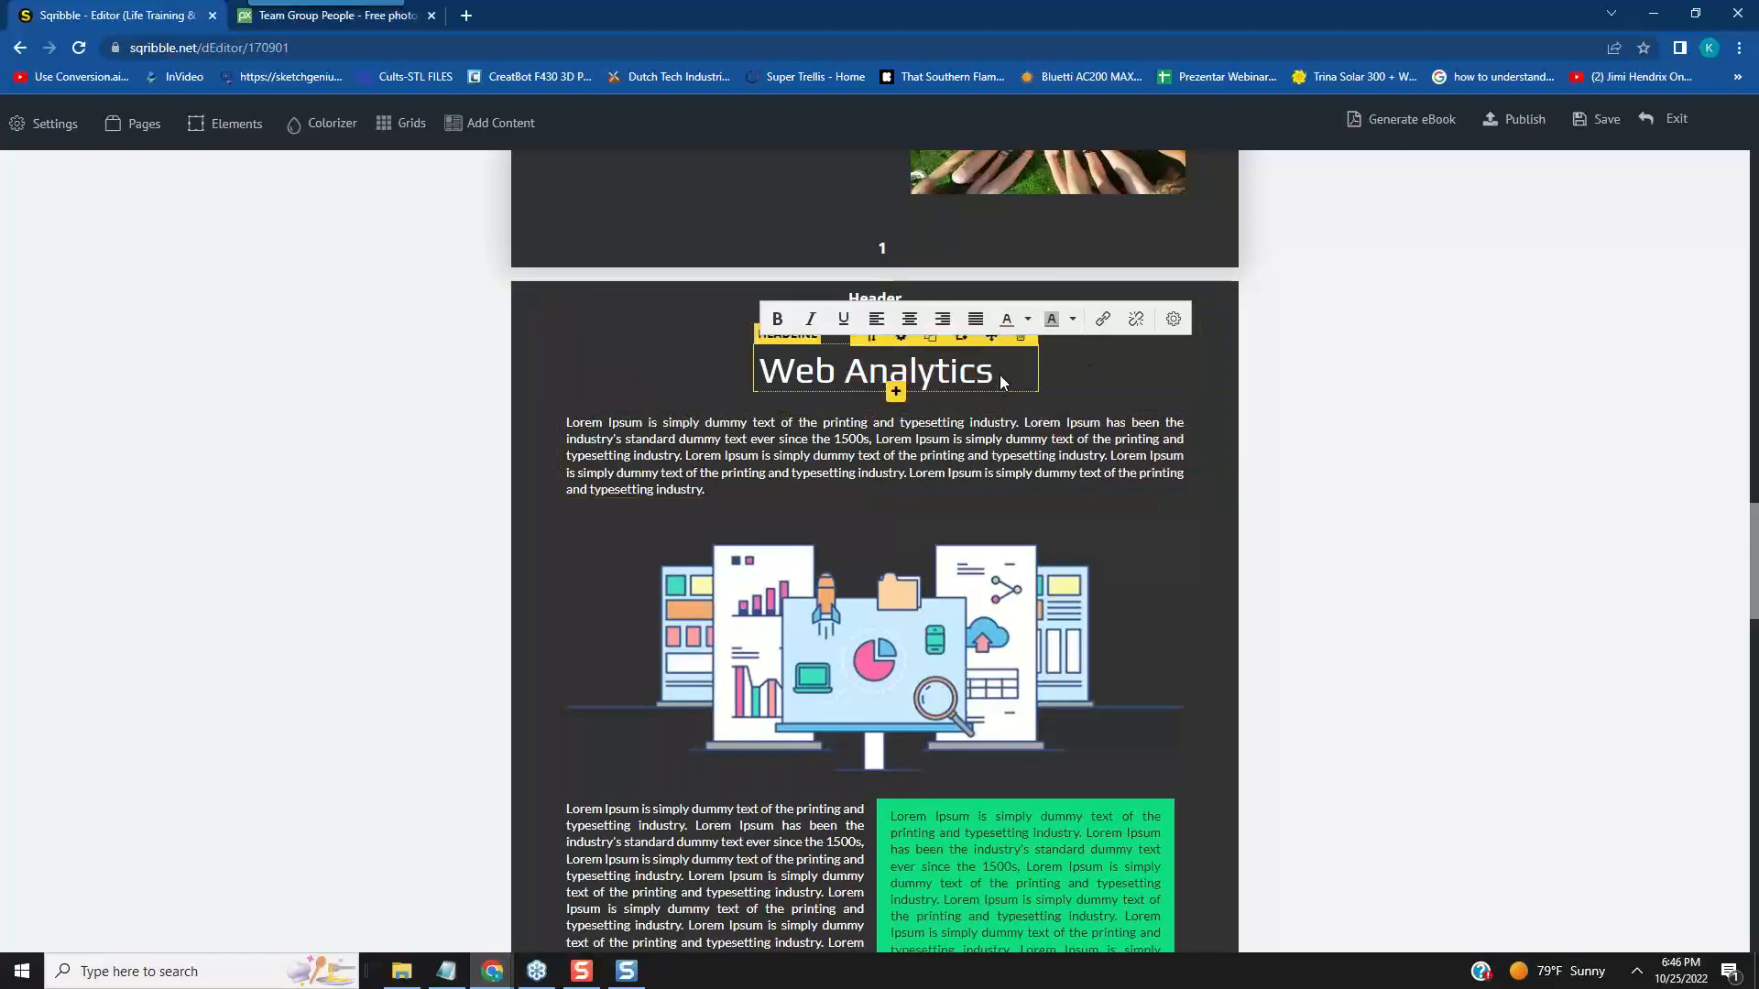
- Colour the whole "Web Analytics" headline text blue
{"action": "left_click", "coordinate": [1028, 322]}
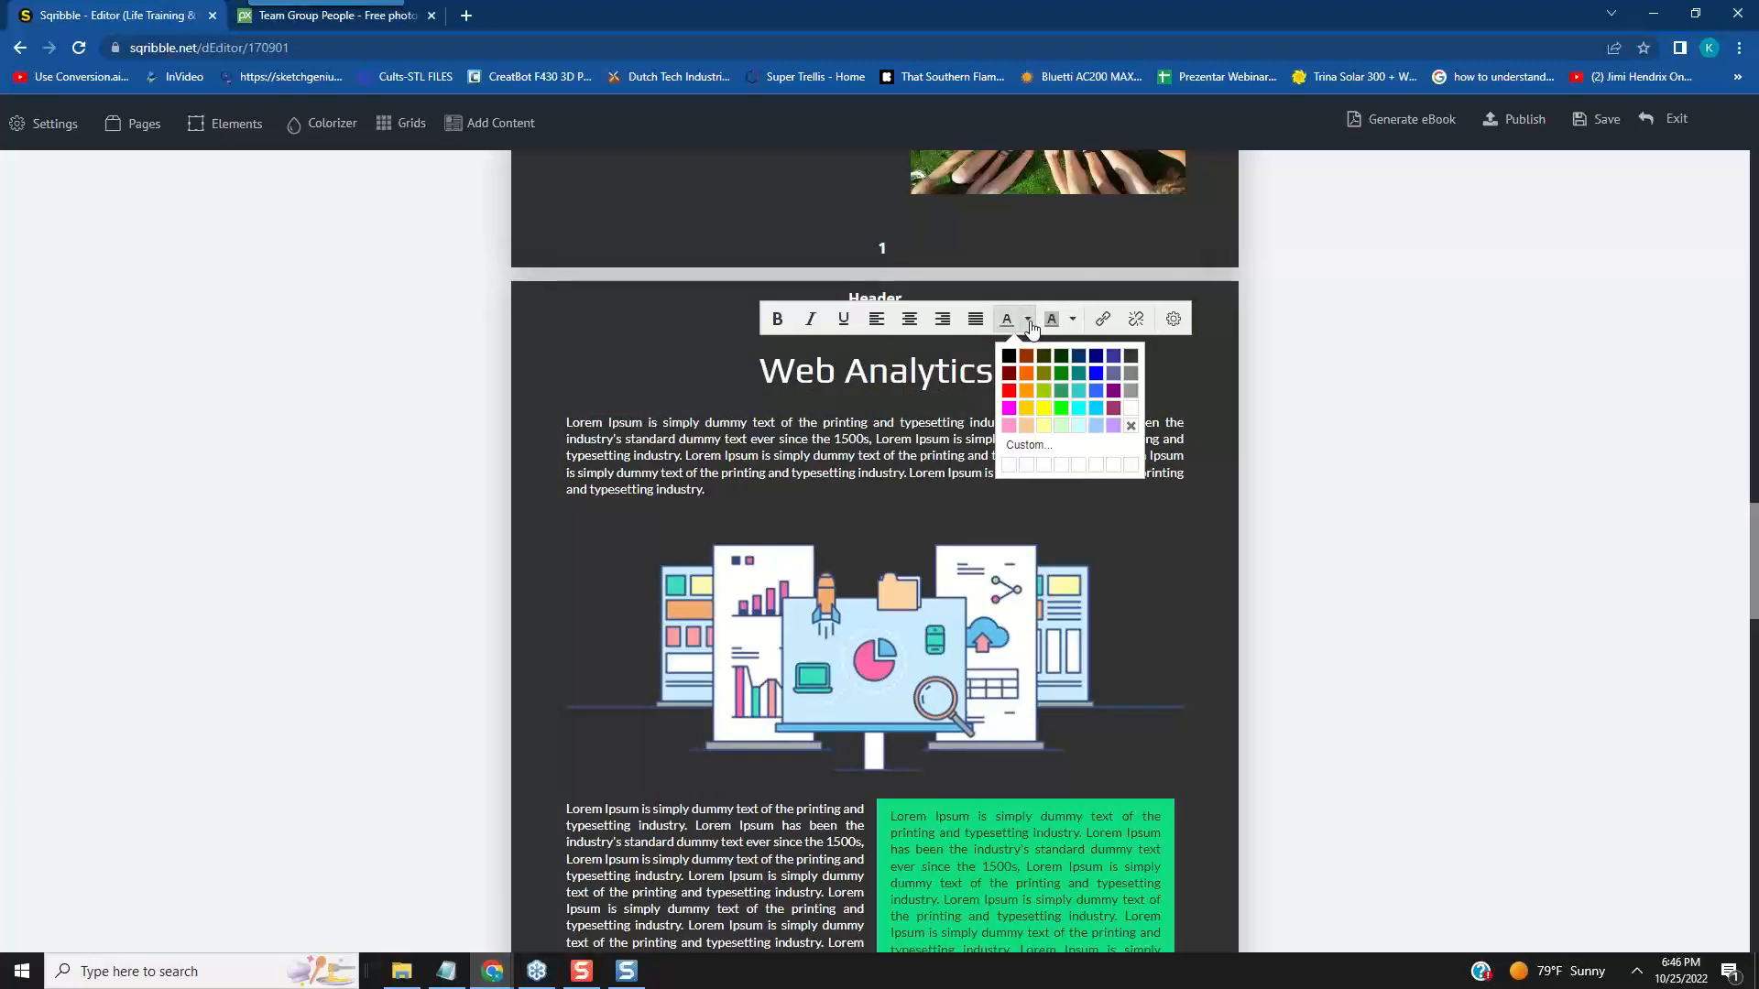
{"action": "left_click", "coordinate": [1089, 382]}
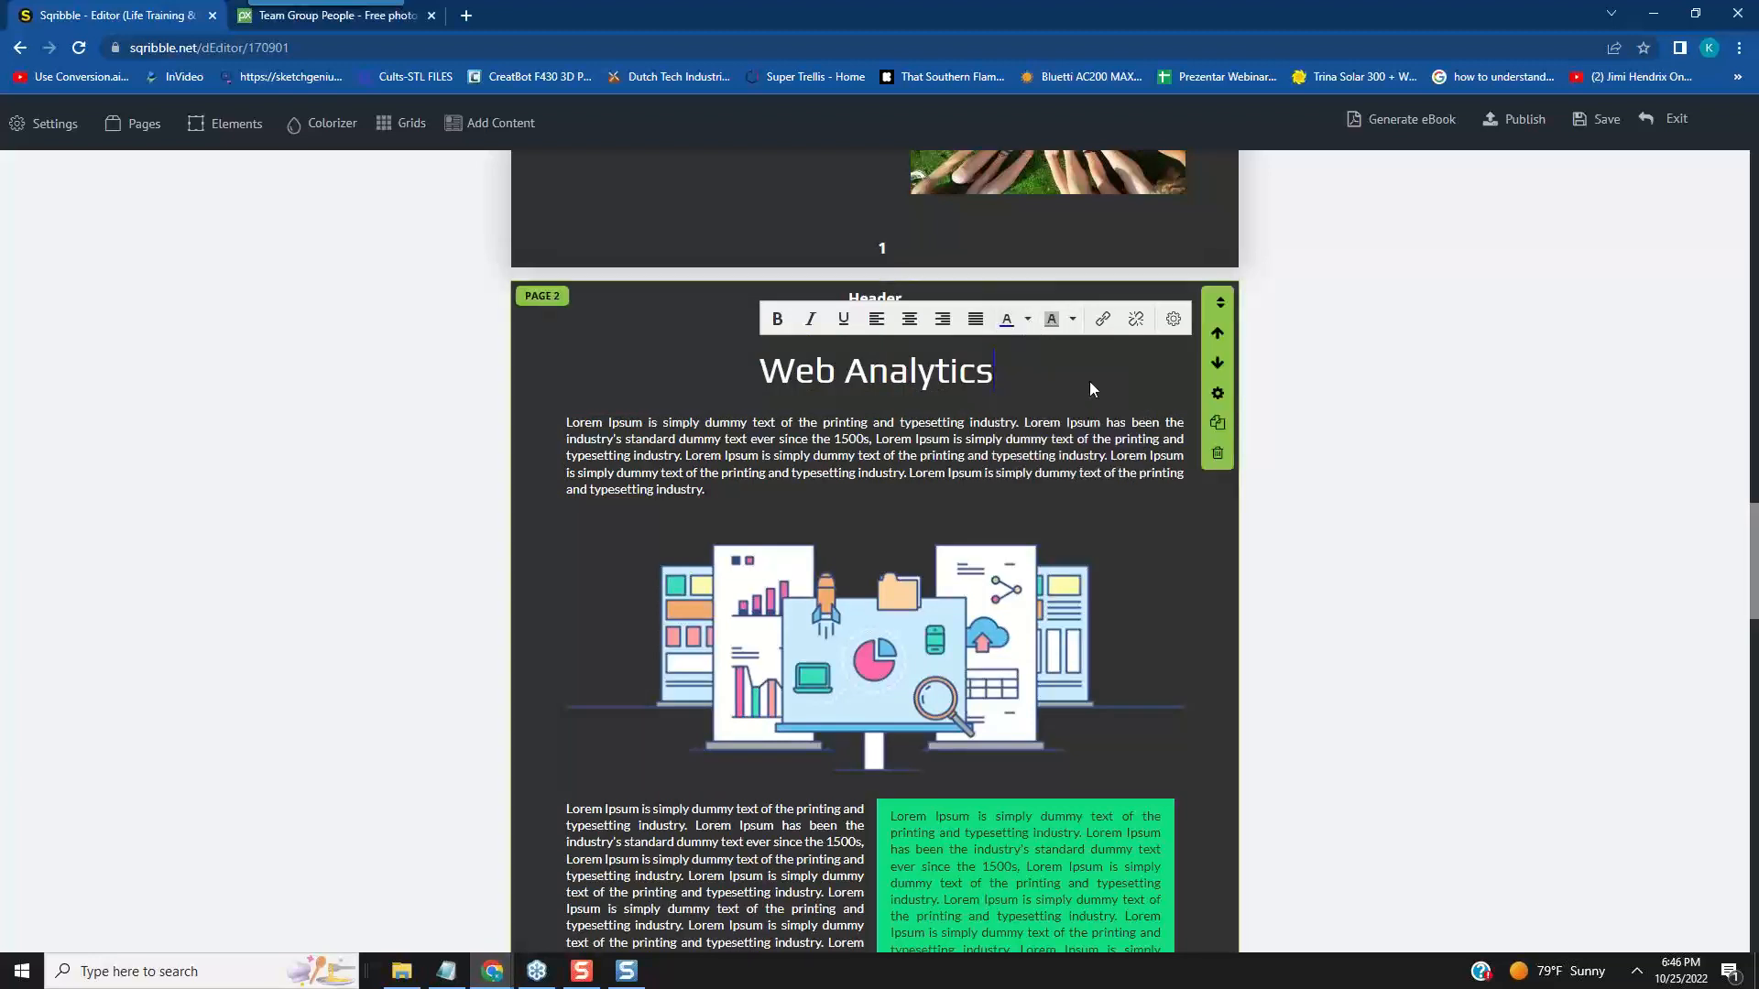
{"action": "left_click_drag", "start_coordinate": [993, 376], "coordinate": [746, 383]}
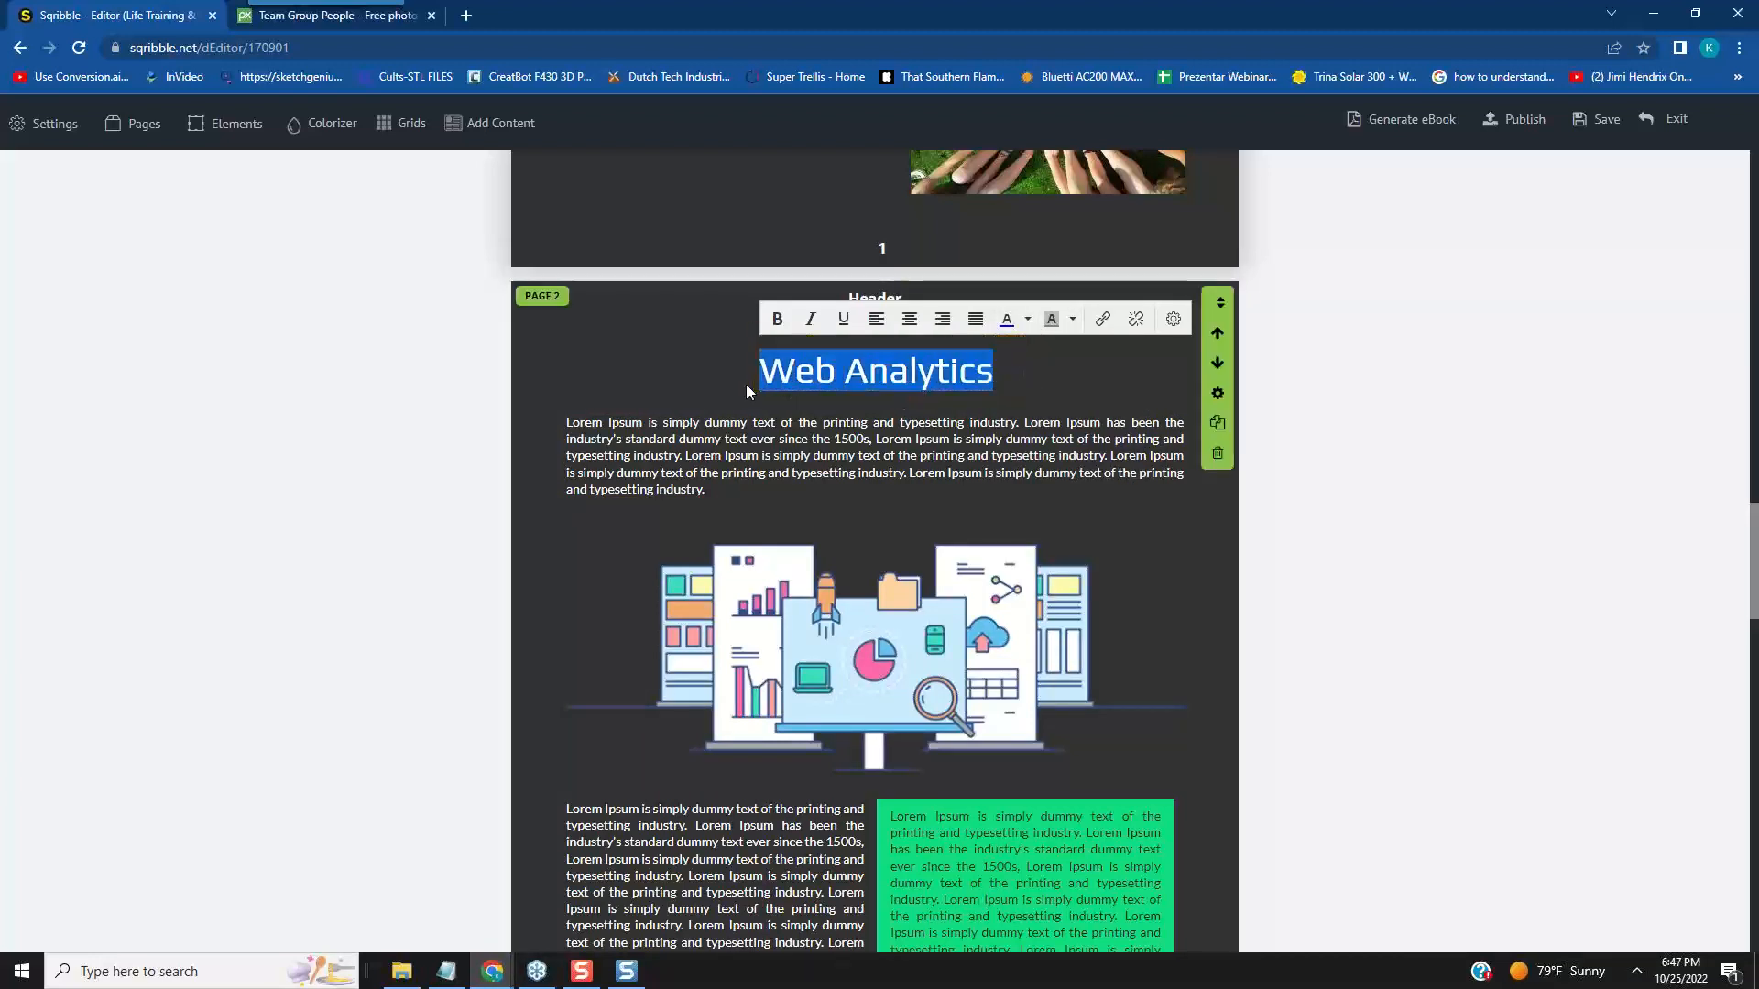
{"action": "left_click", "coordinate": [1029, 321]}
{"action": "left_click", "coordinate": [1095, 374]}
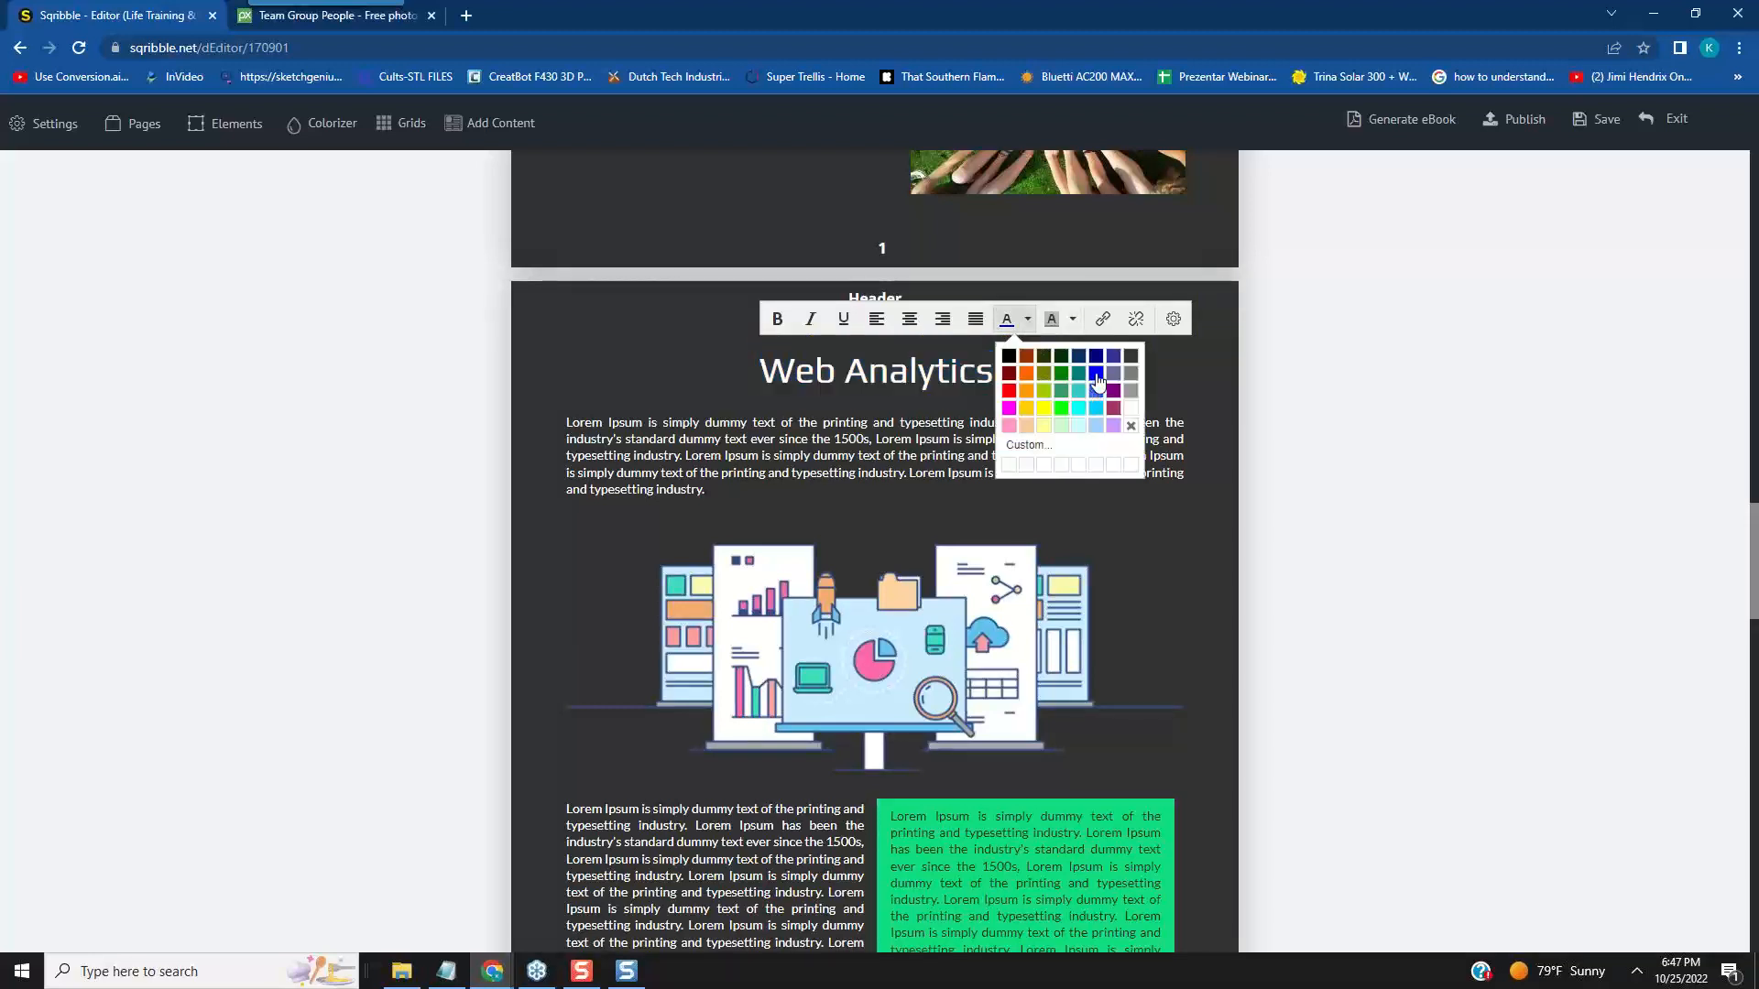
{"action": "left_click", "coordinate": [1066, 377]}
{"action": "left_click", "coordinate": [1002, 381]}
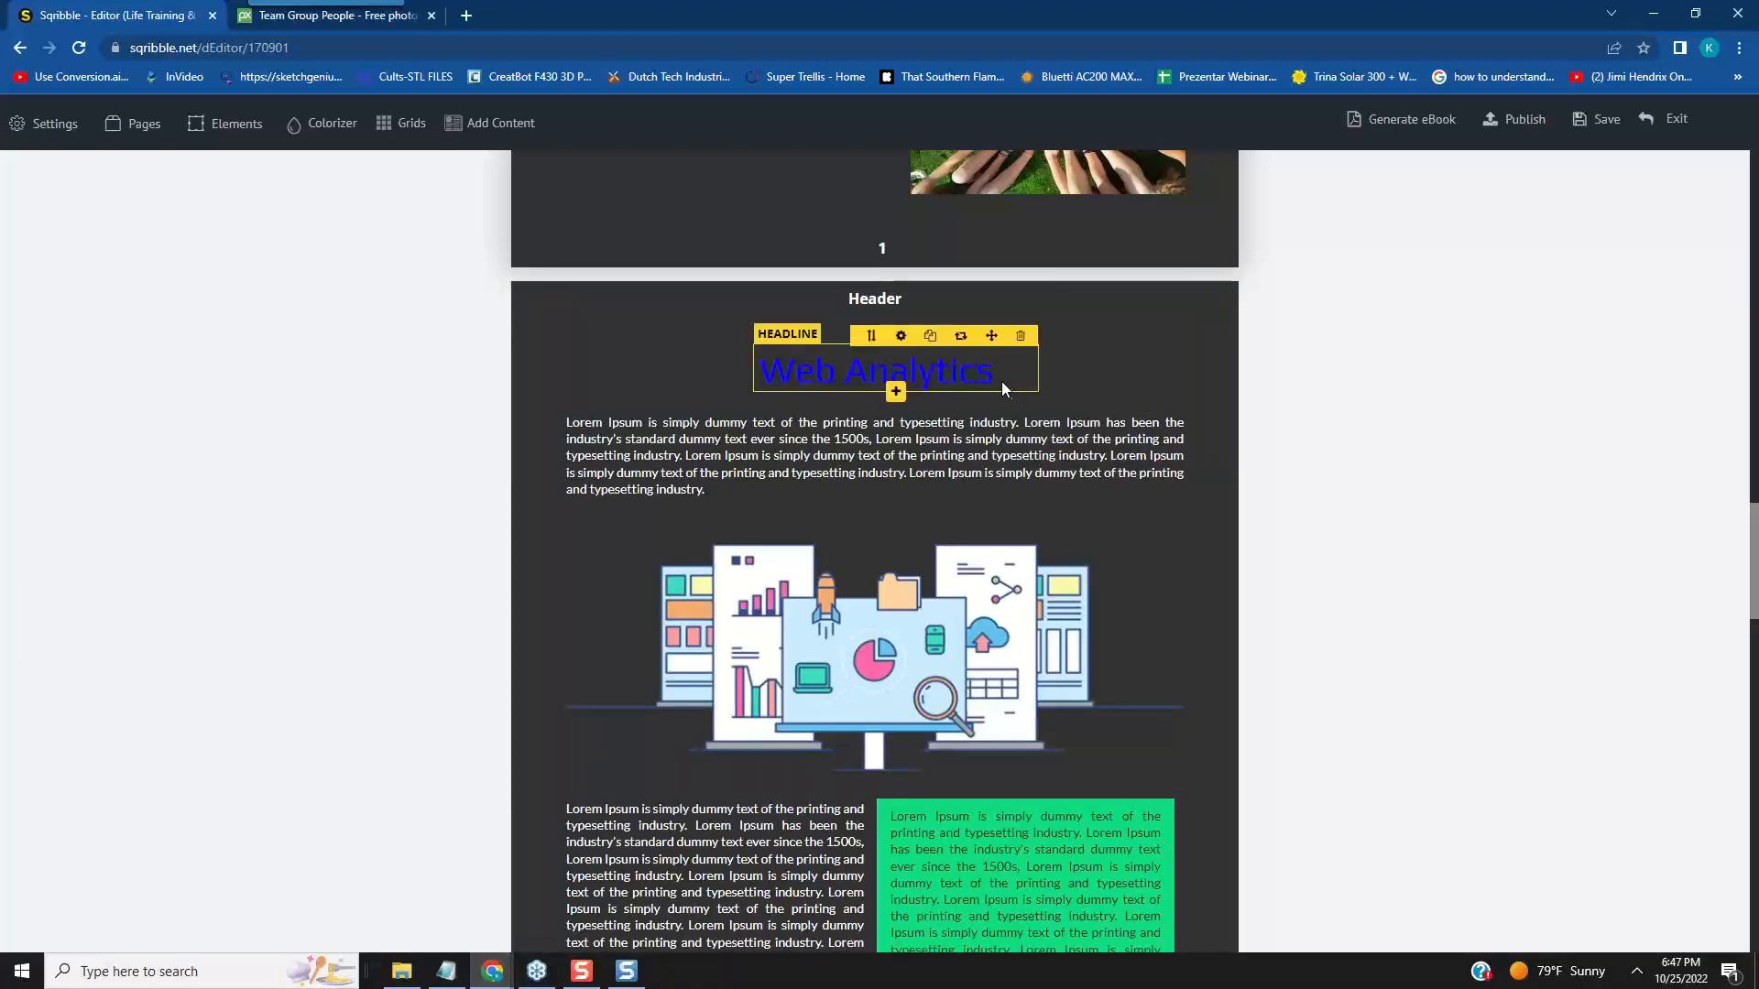
- Change the whole "Web Analytics" headline's text colour to red
{"action": "left_click", "coordinate": [998, 372]}
{"action": "left_click_drag", "start_coordinate": [998, 372], "coordinate": [770, 384]}
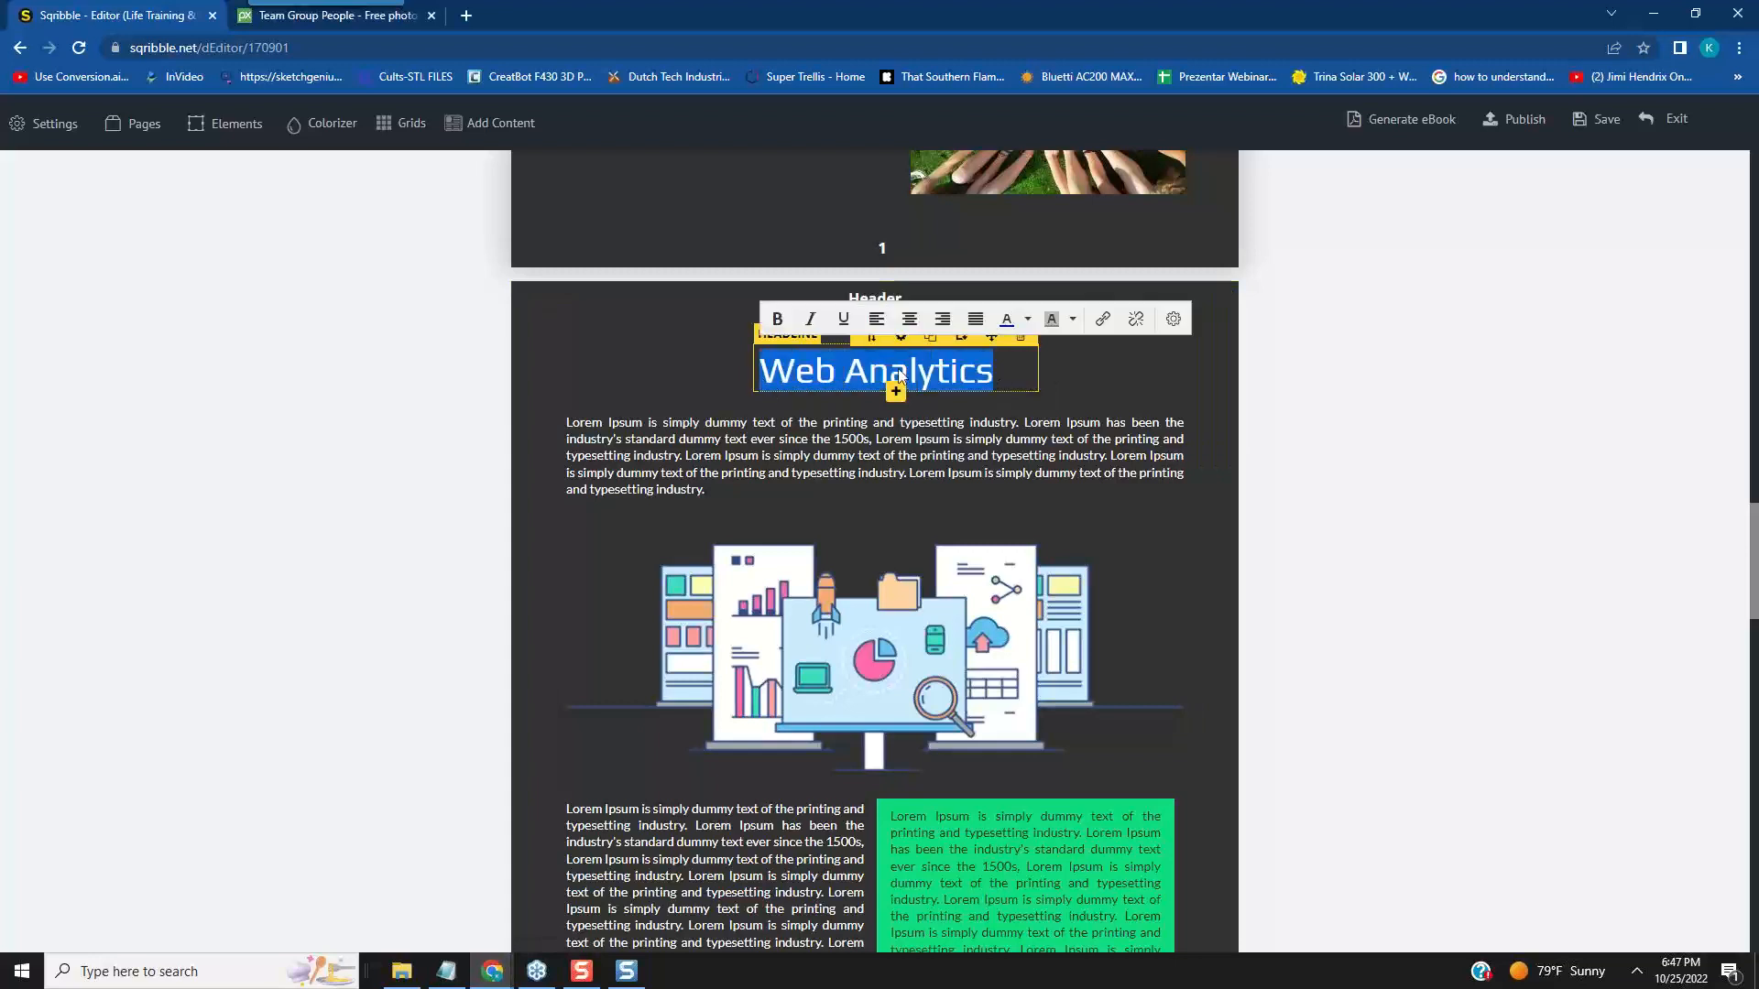
{"action": "left_click", "coordinate": [1030, 320]}
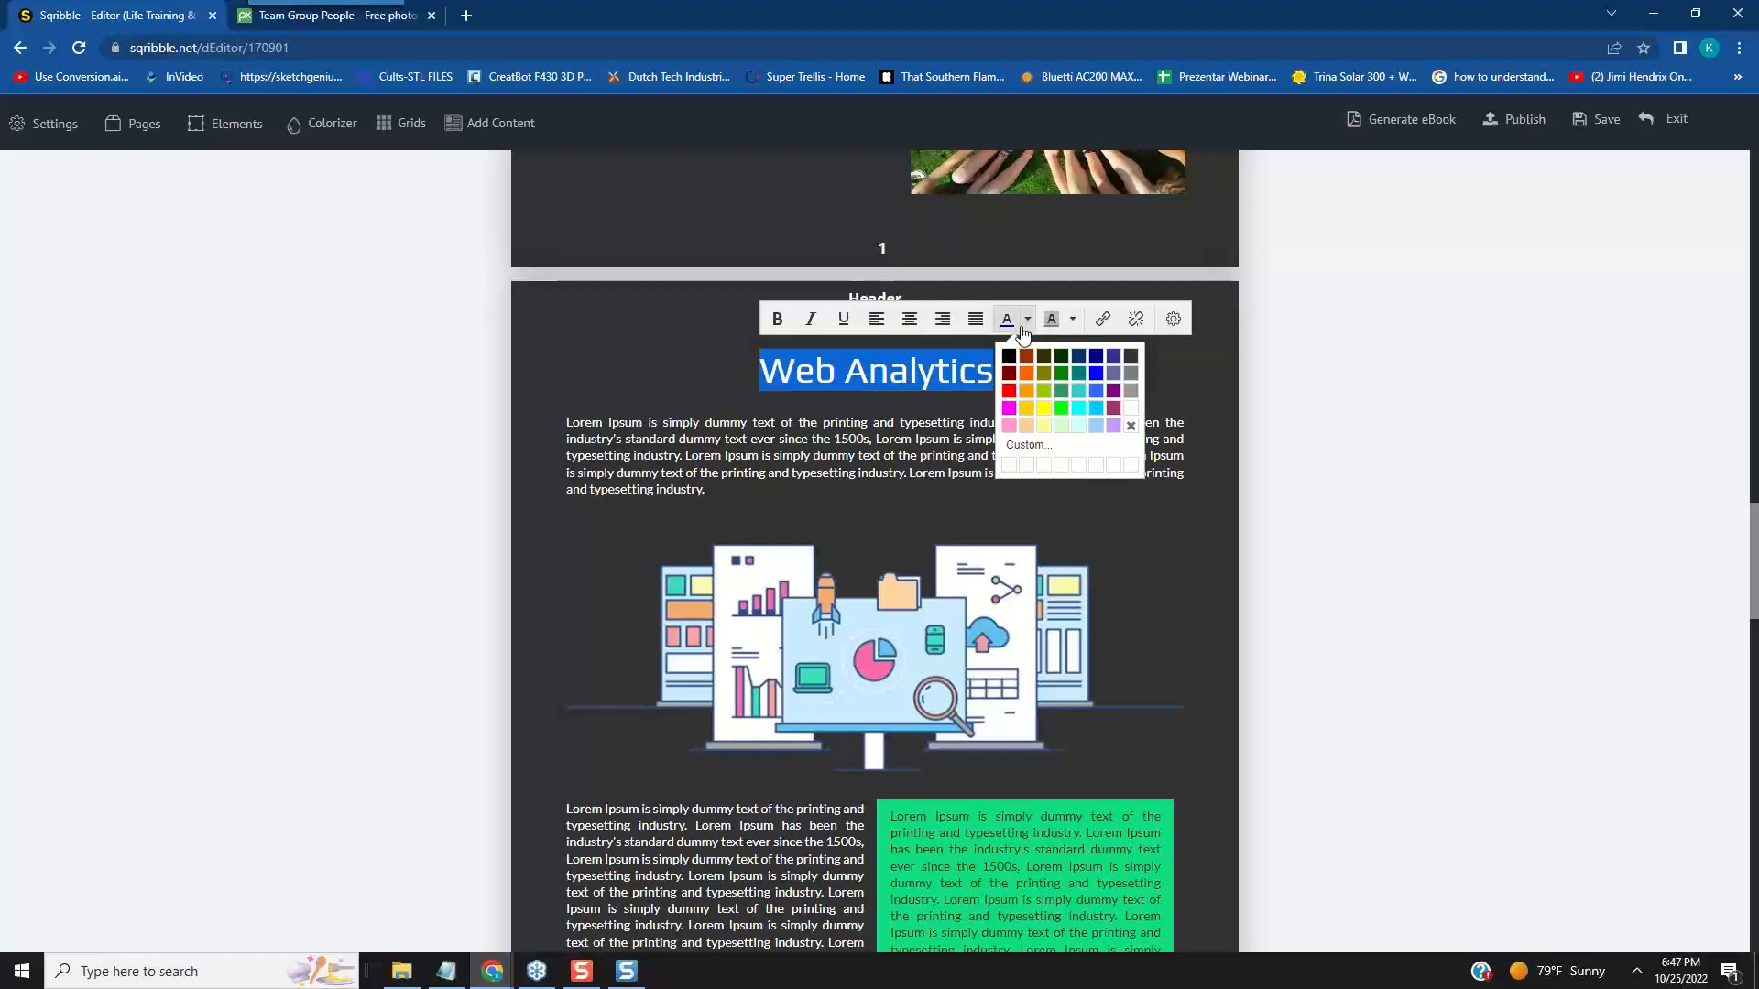
{"action": "left_click", "coordinate": [1009, 392]}
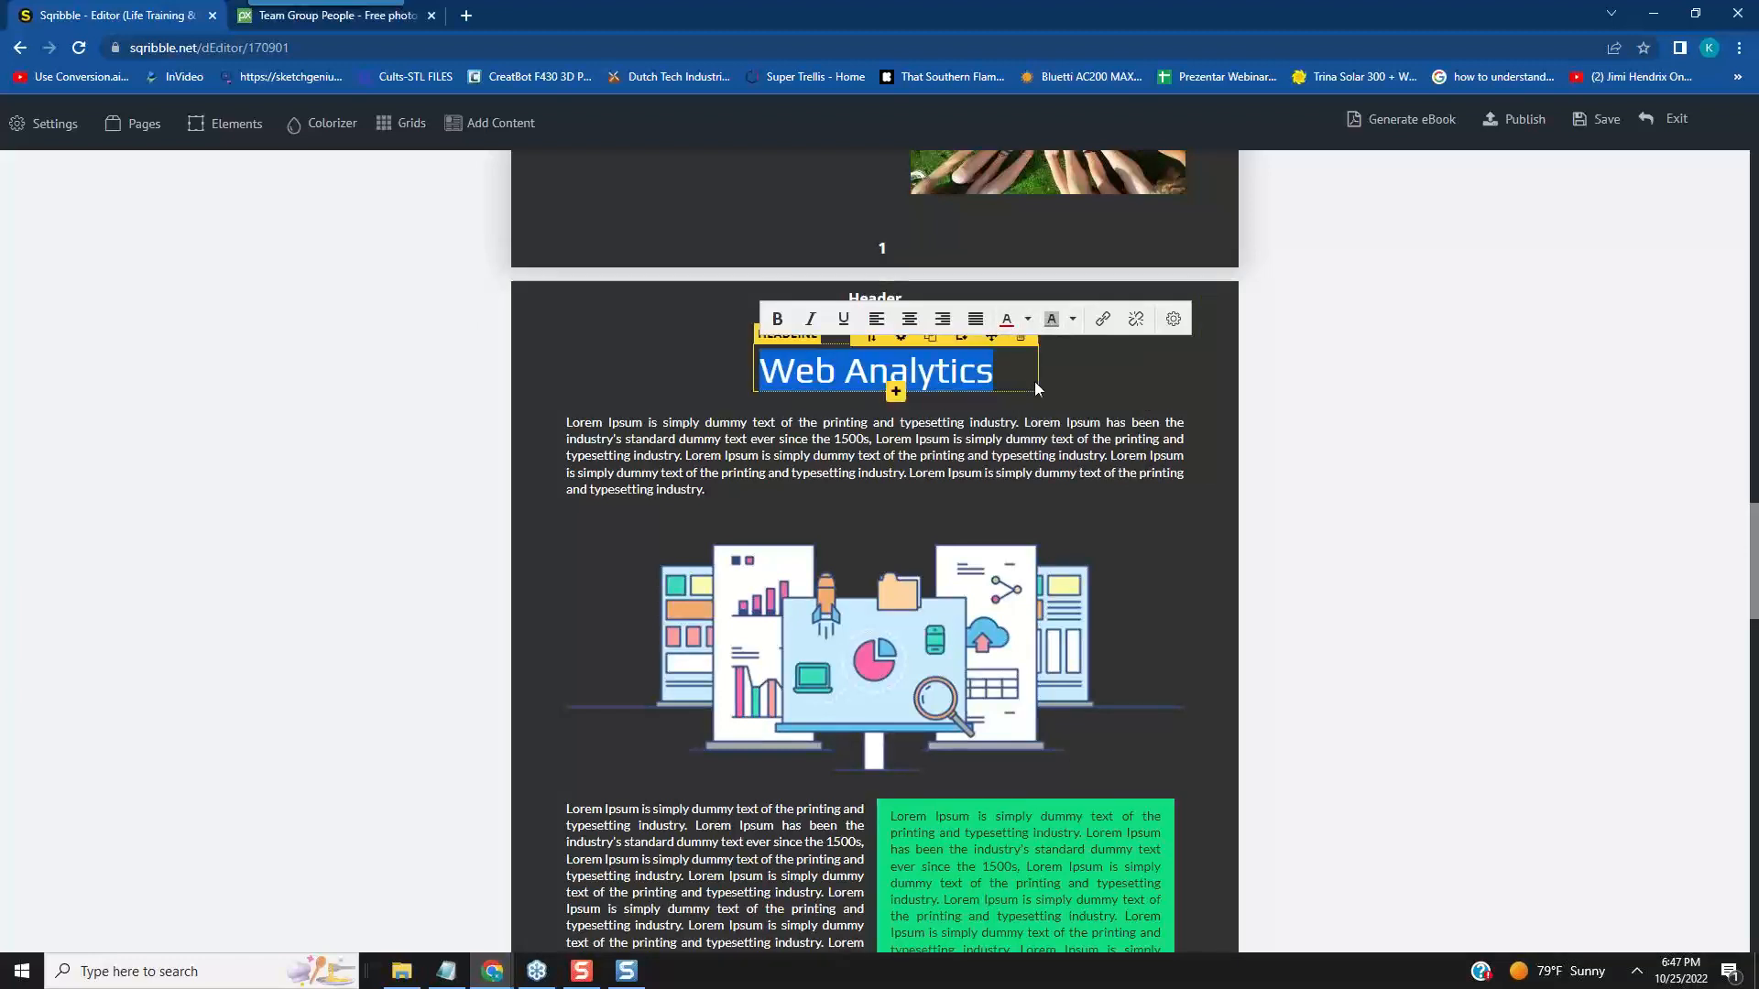
{"action": "left_click", "coordinate": [1084, 388]}
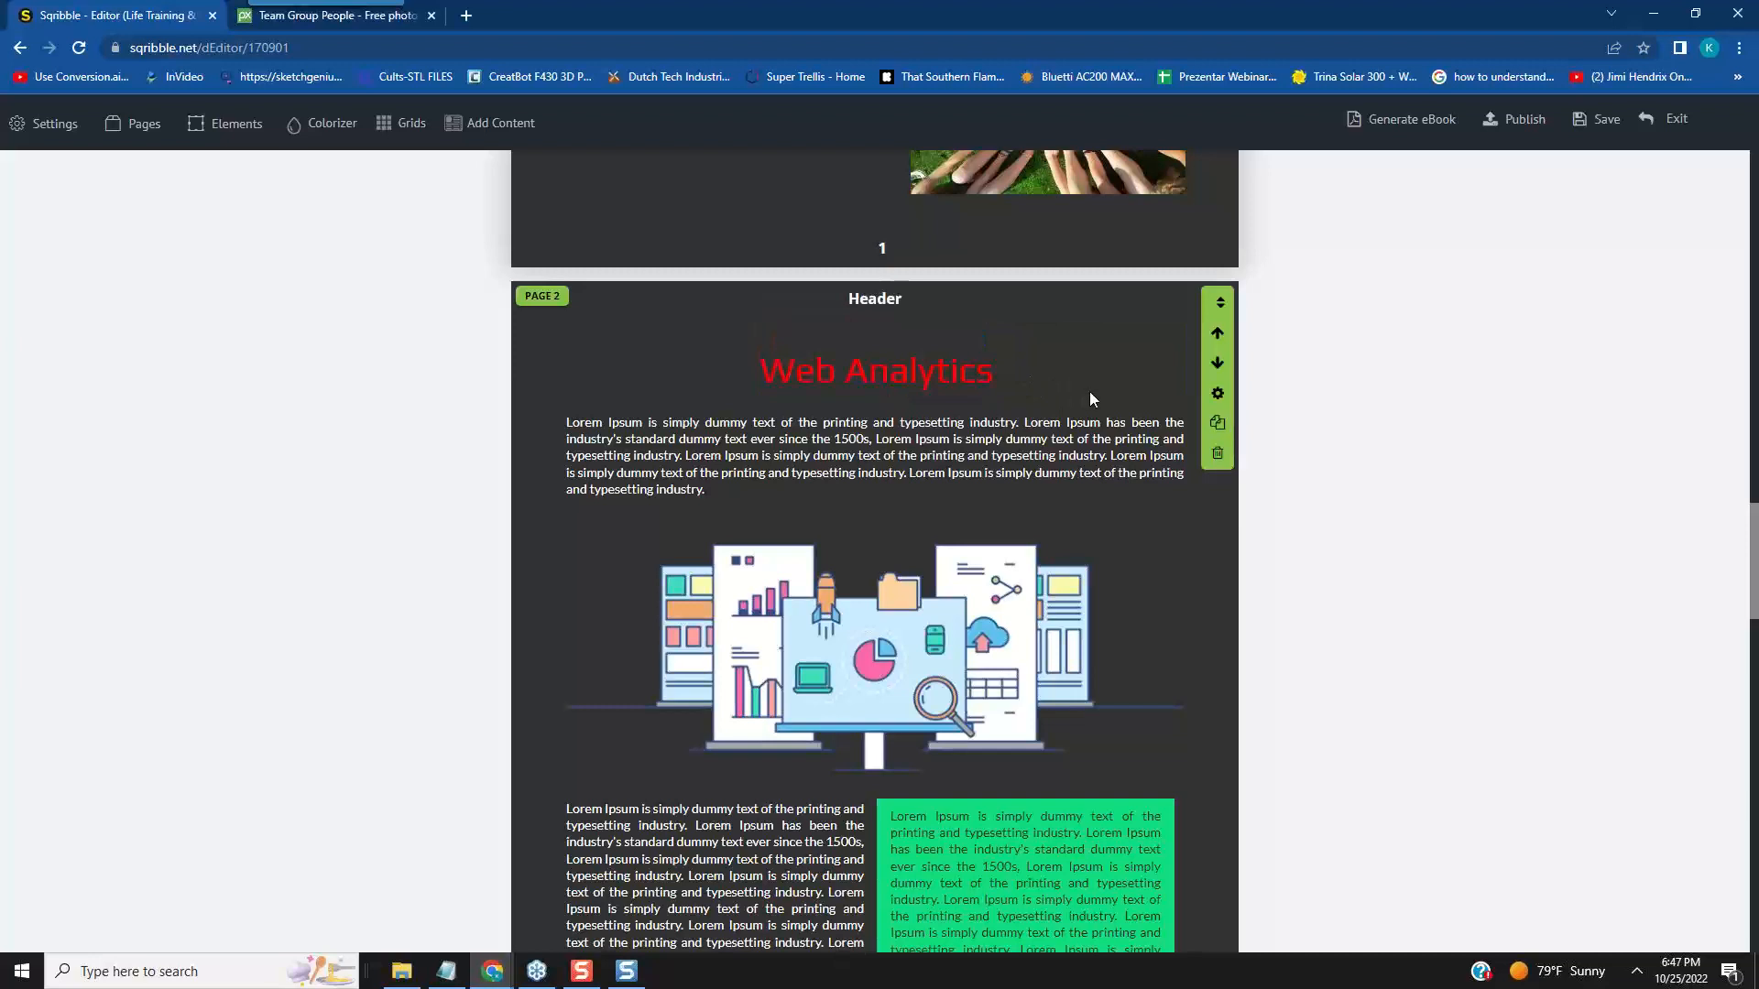
- Replace the "Web Analytics" headline text on page 2 with "Take the Stress Away"
{"action": "left_click", "coordinate": [837, 375]}
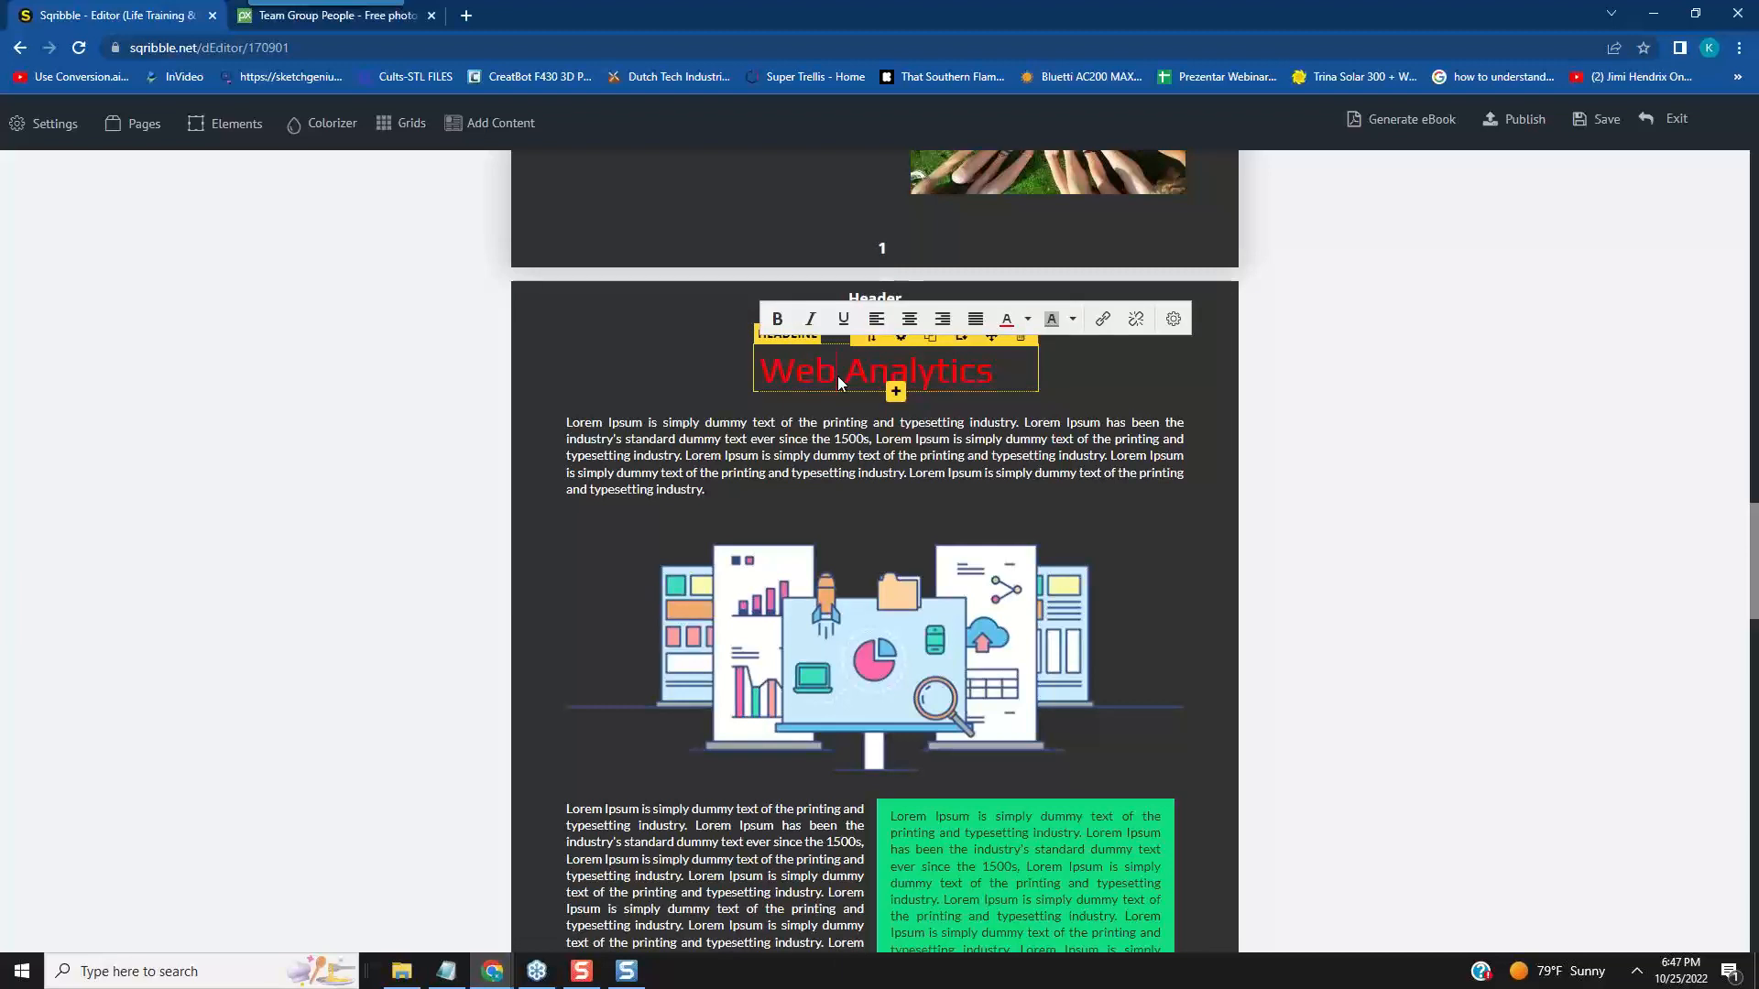
{"action": "scroll", "coordinate": [838, 378], "scroll_direction": "up", "scroll_amount": 6}
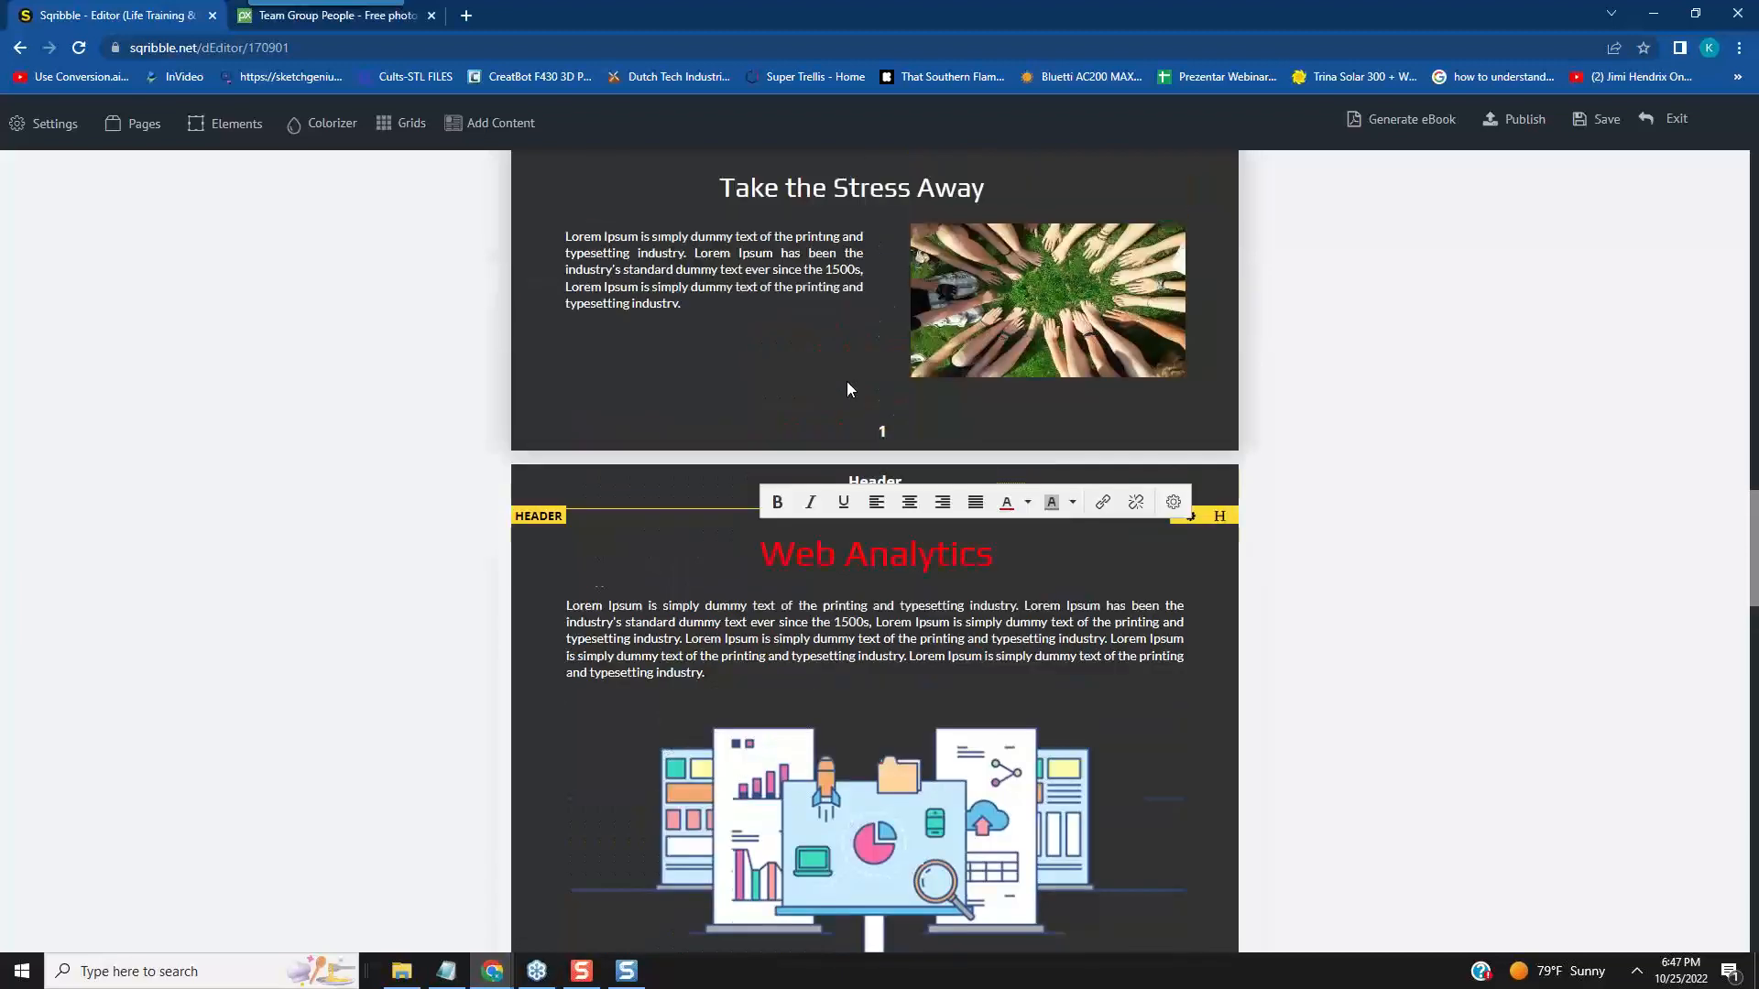
{"action": "scroll", "coordinate": [848, 390], "scroll_direction": "up", "scroll_amount": 5}
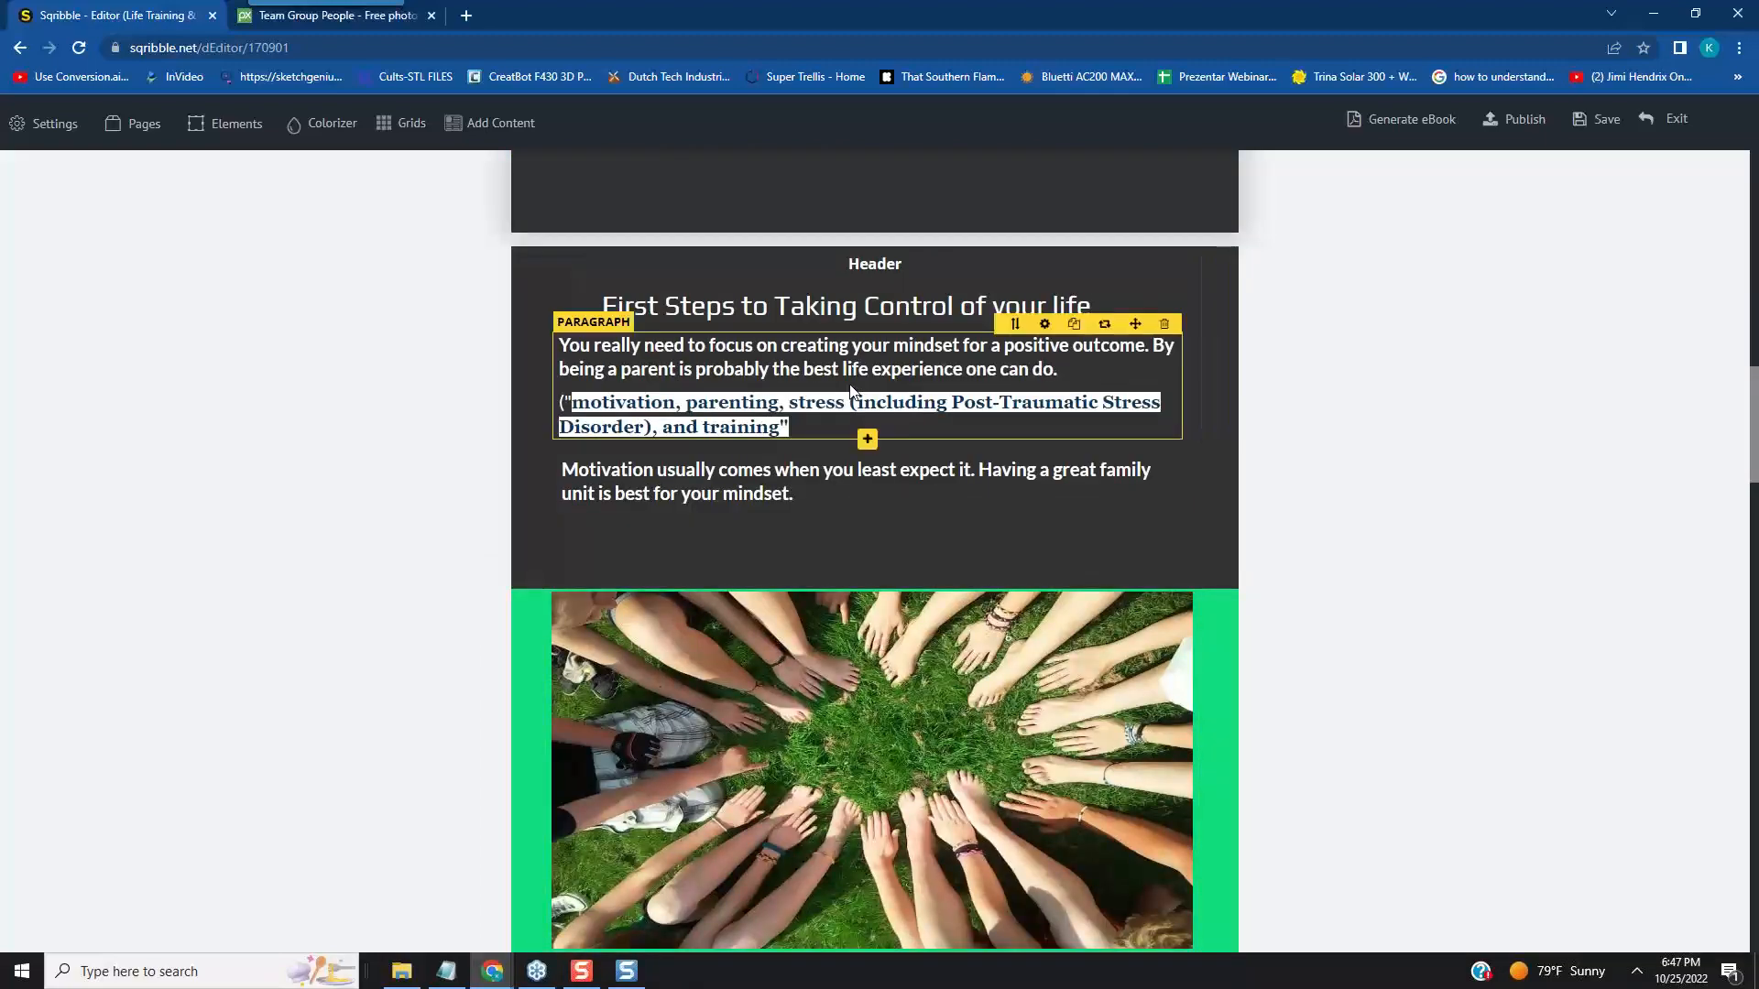
{"action": "scroll", "coordinate": [849, 385], "scroll_direction": "down", "scroll_amount": 4}
{"action": "scroll", "coordinate": [849, 384], "scroll_direction": "up", "scroll_amount": 2}
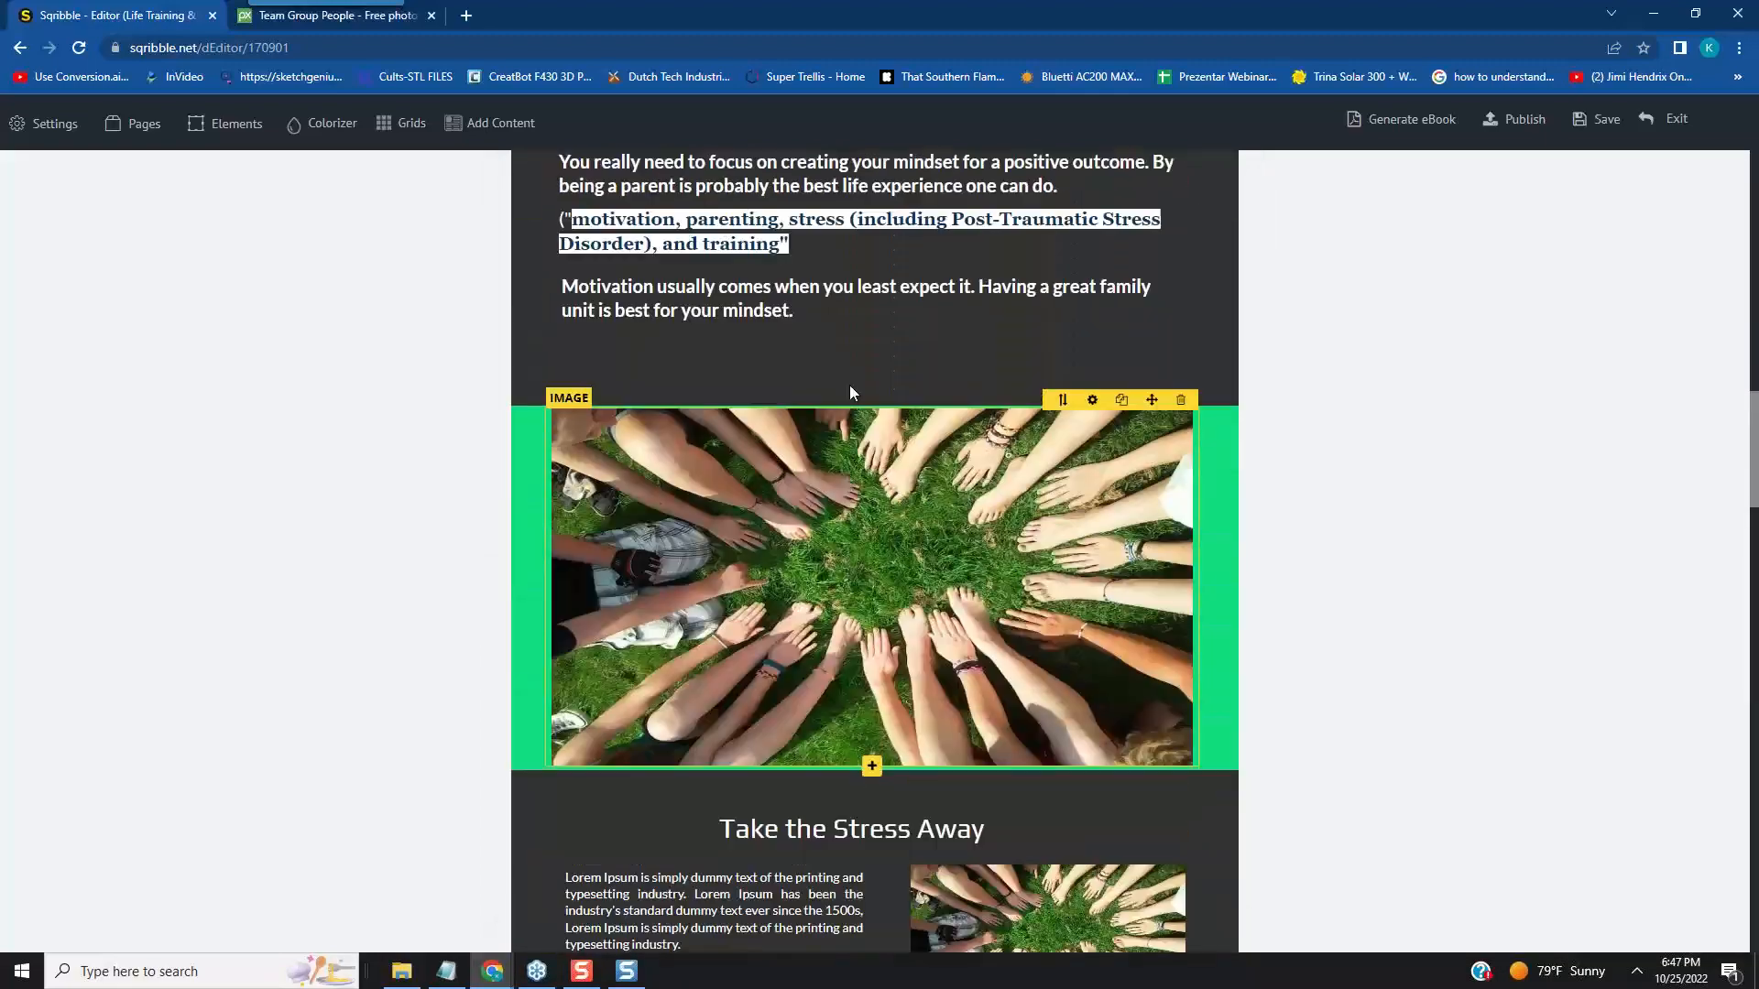
{"action": "scroll", "coordinate": [849, 384], "scroll_direction": "down", "scroll_amount": 1}
{"action": "scroll", "coordinate": [849, 386], "scroll_direction": "down", "scroll_amount": 8}
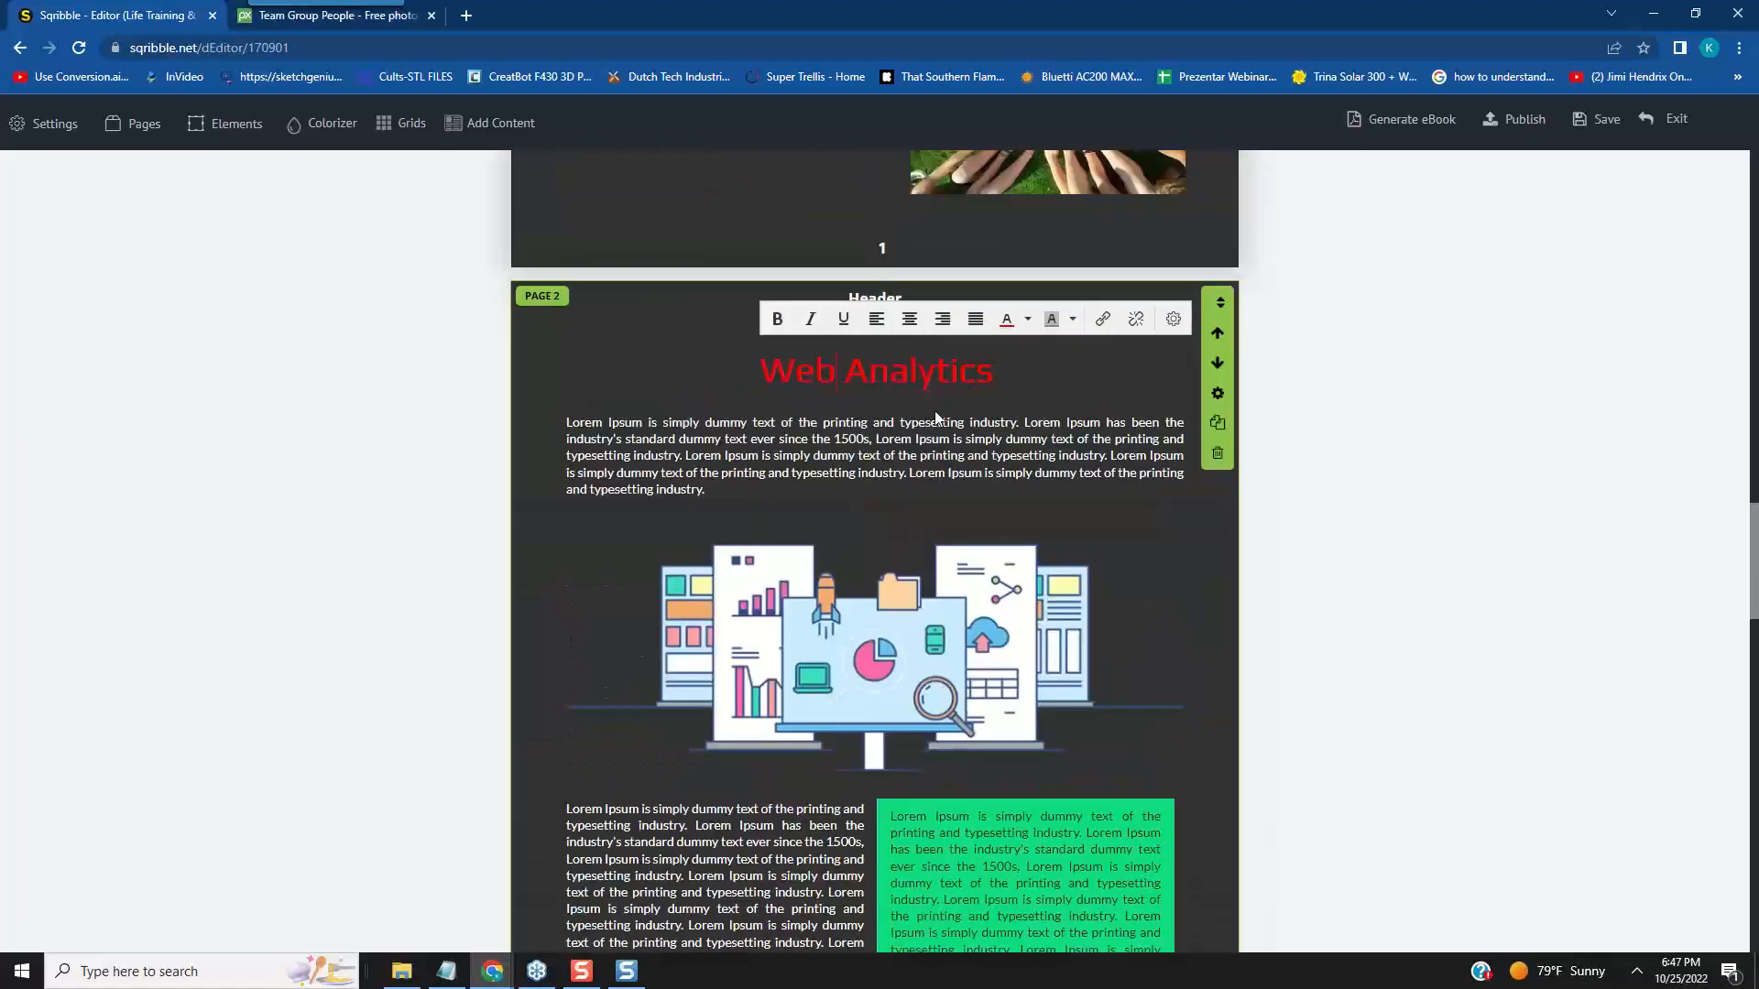
{"action": "left_click_drag", "start_coordinate": [1000, 374], "coordinate": [789, 376]}
{"action": "type", "text": "Ta"}
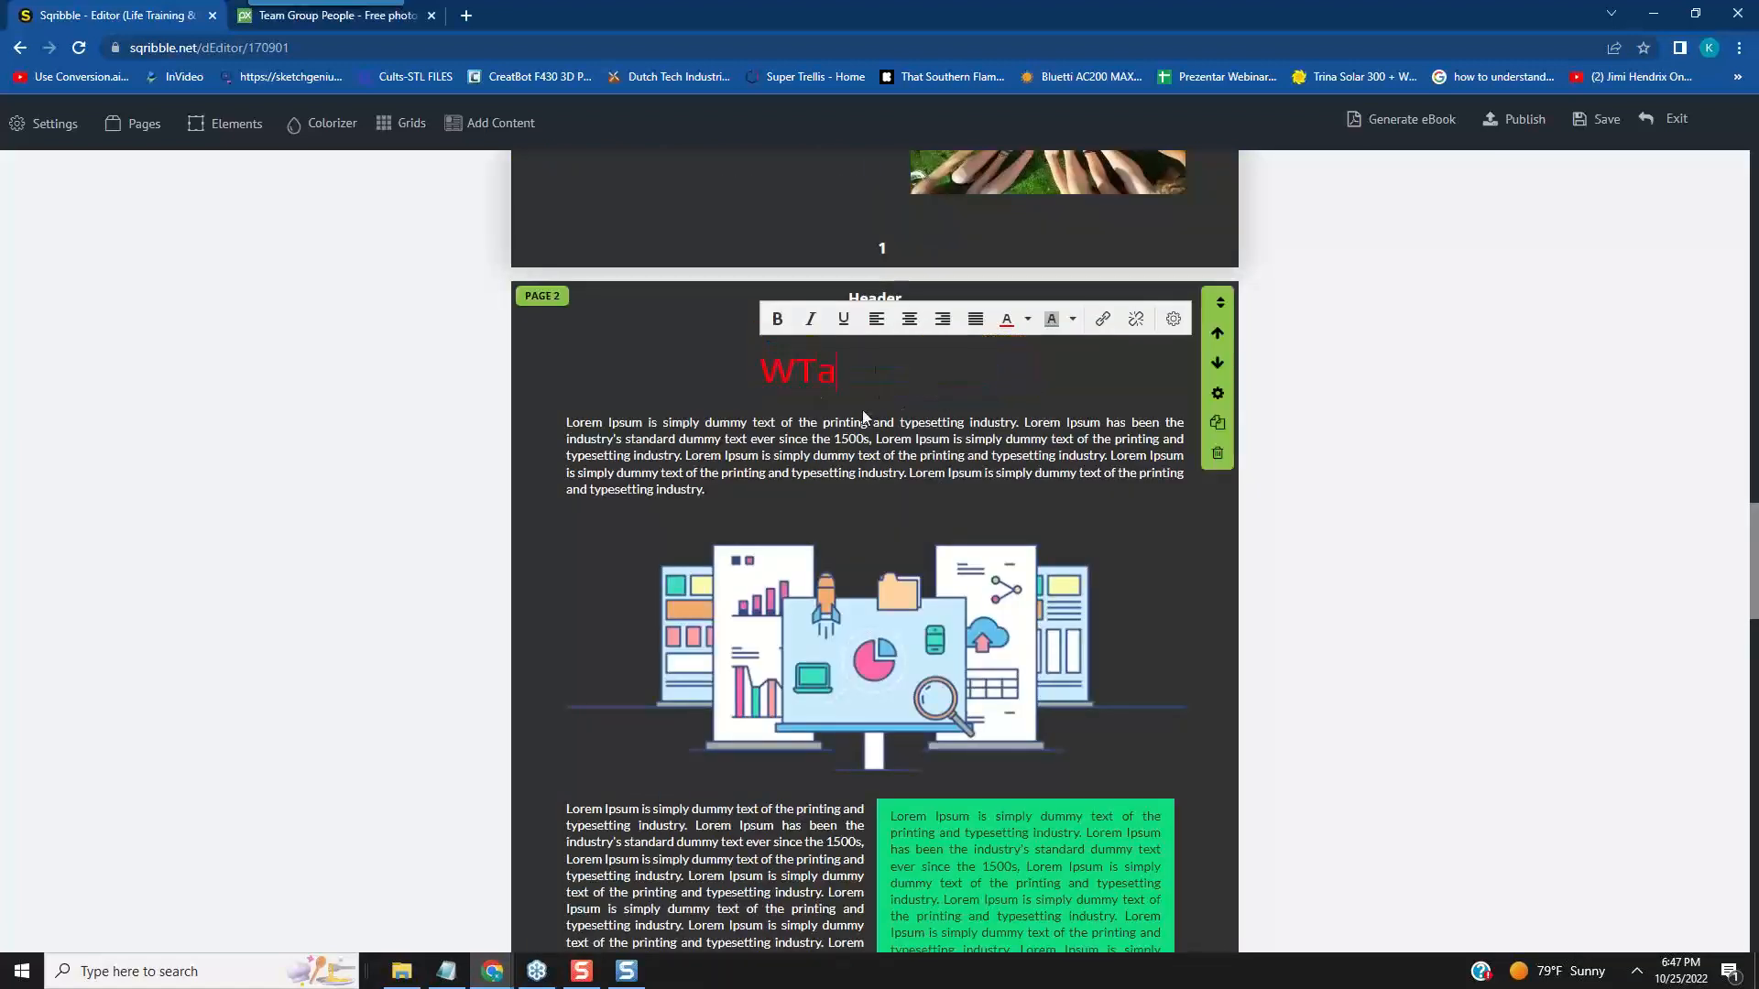
{"action": "type", "text": "ke the Stress Away"}
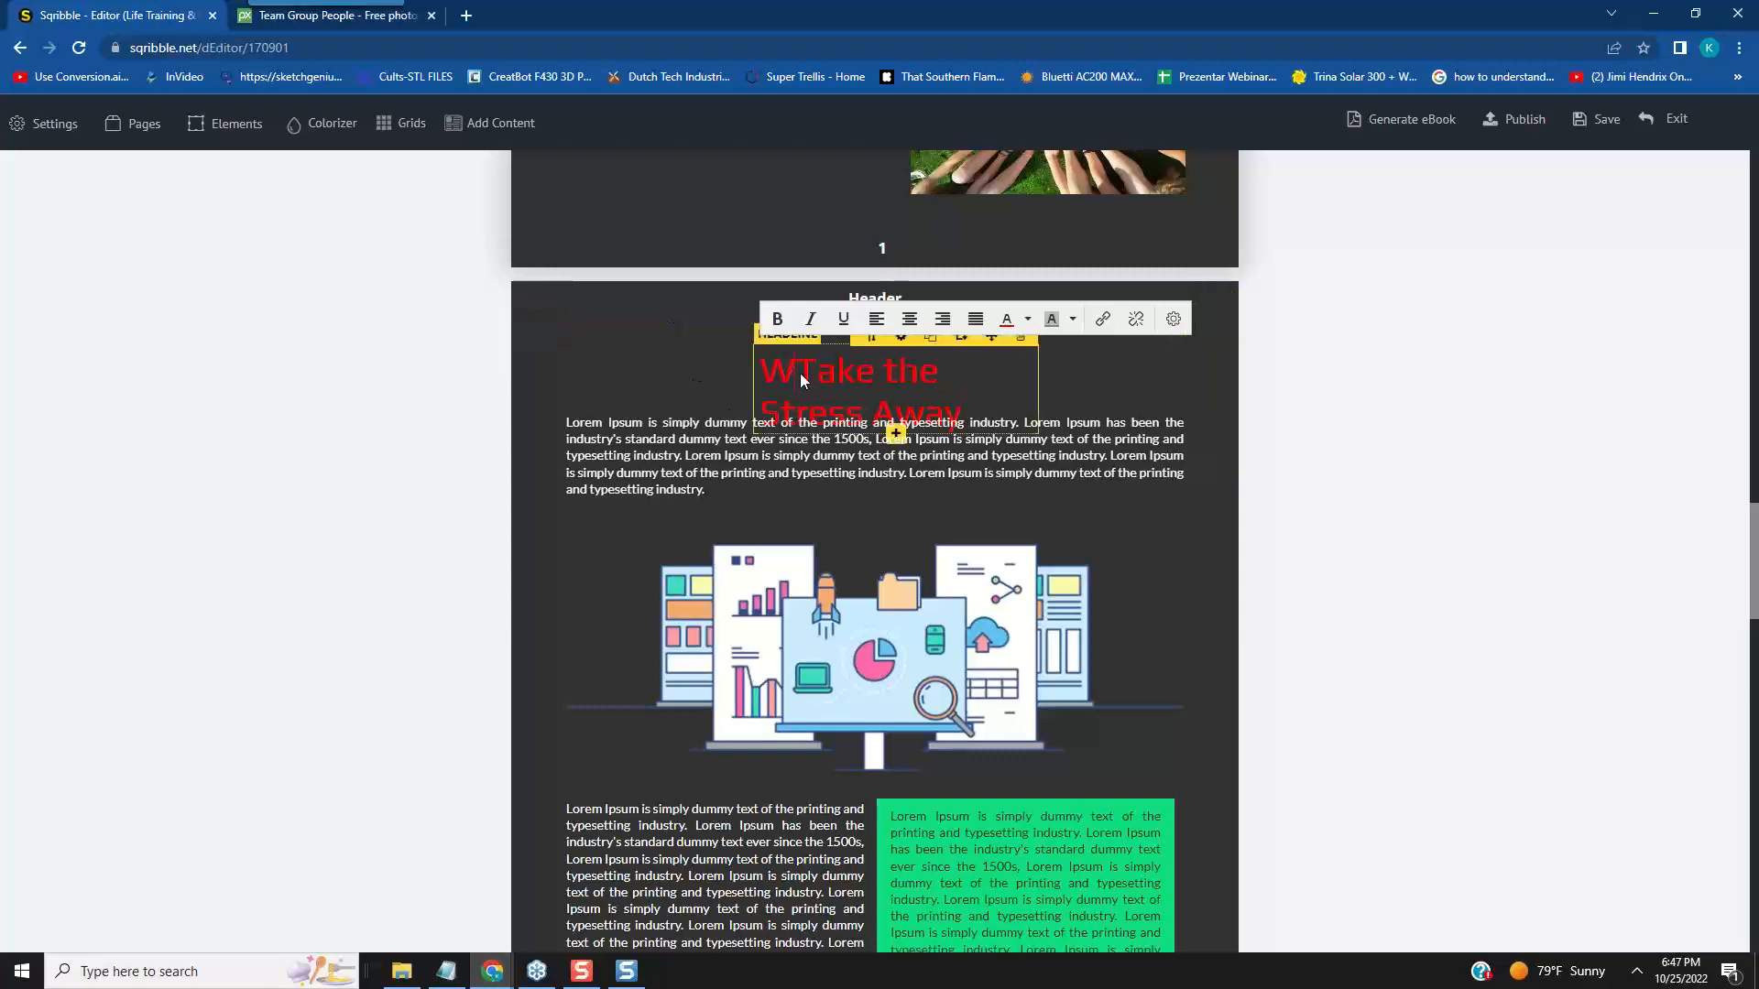
{"action": "left_click", "coordinate": [799, 372]}
{"action": "key", "text": "BackSpace"}
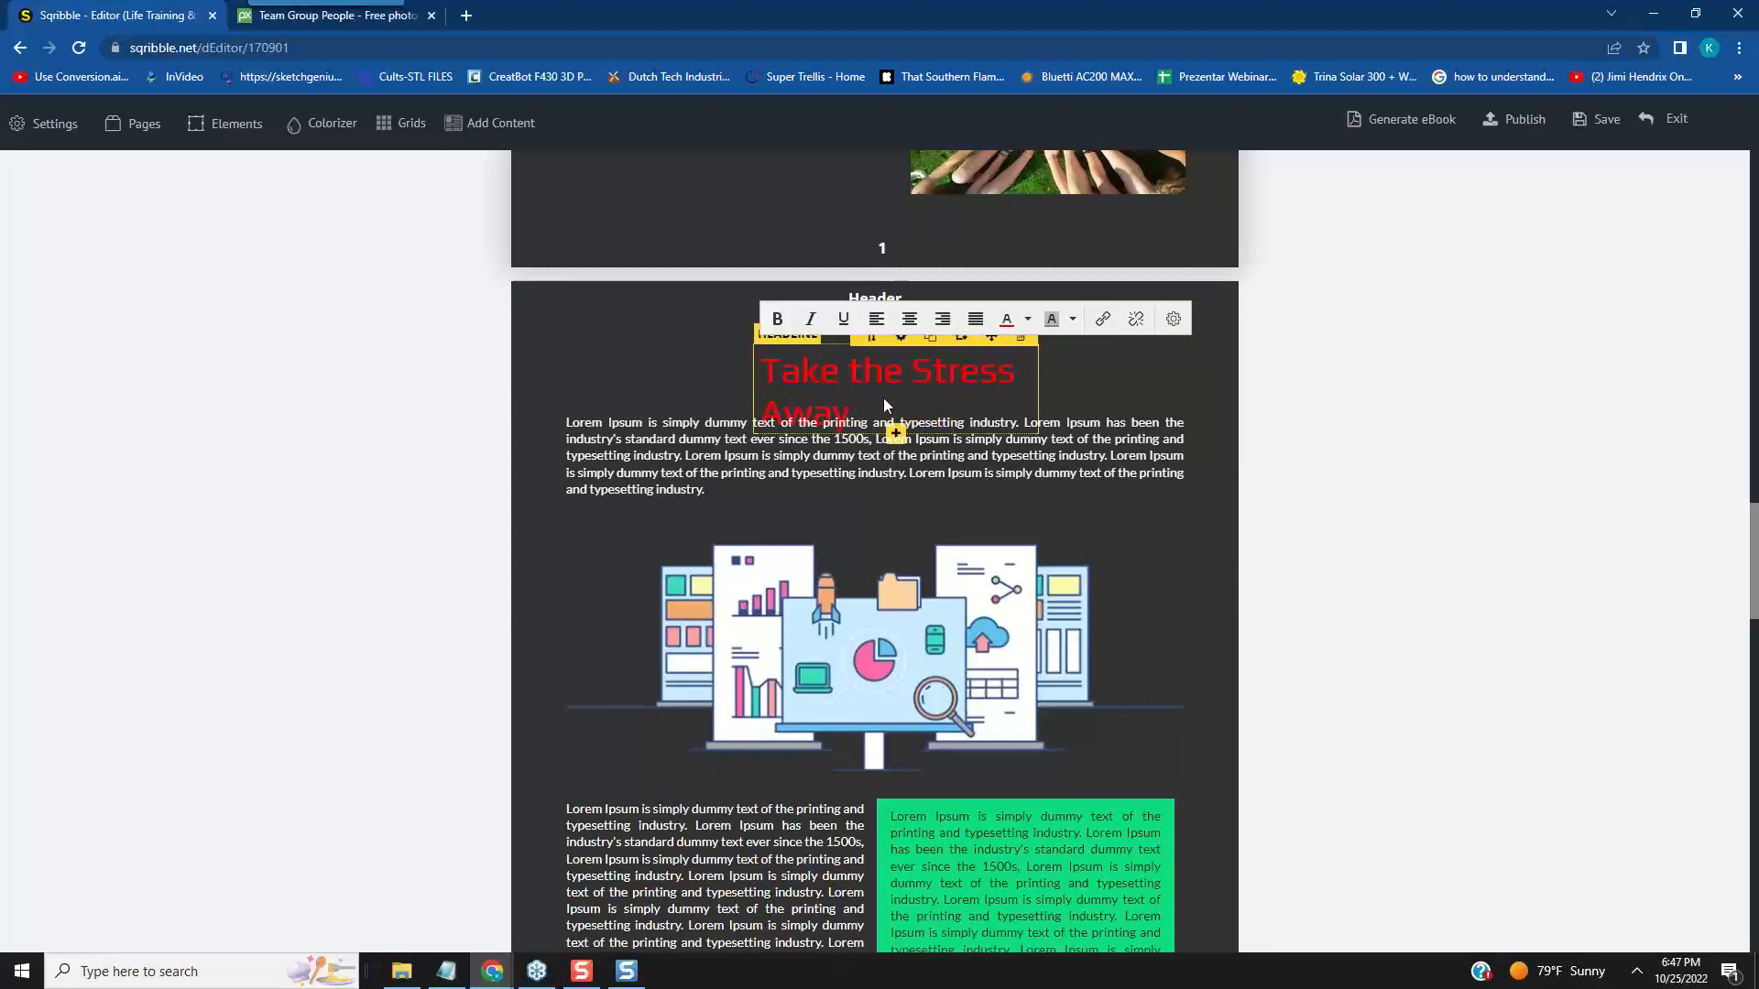
- Widen the page 2 "Take the Stress Away" headline to 350 and further to 370
{"action": "left_click", "coordinate": [900, 338]}
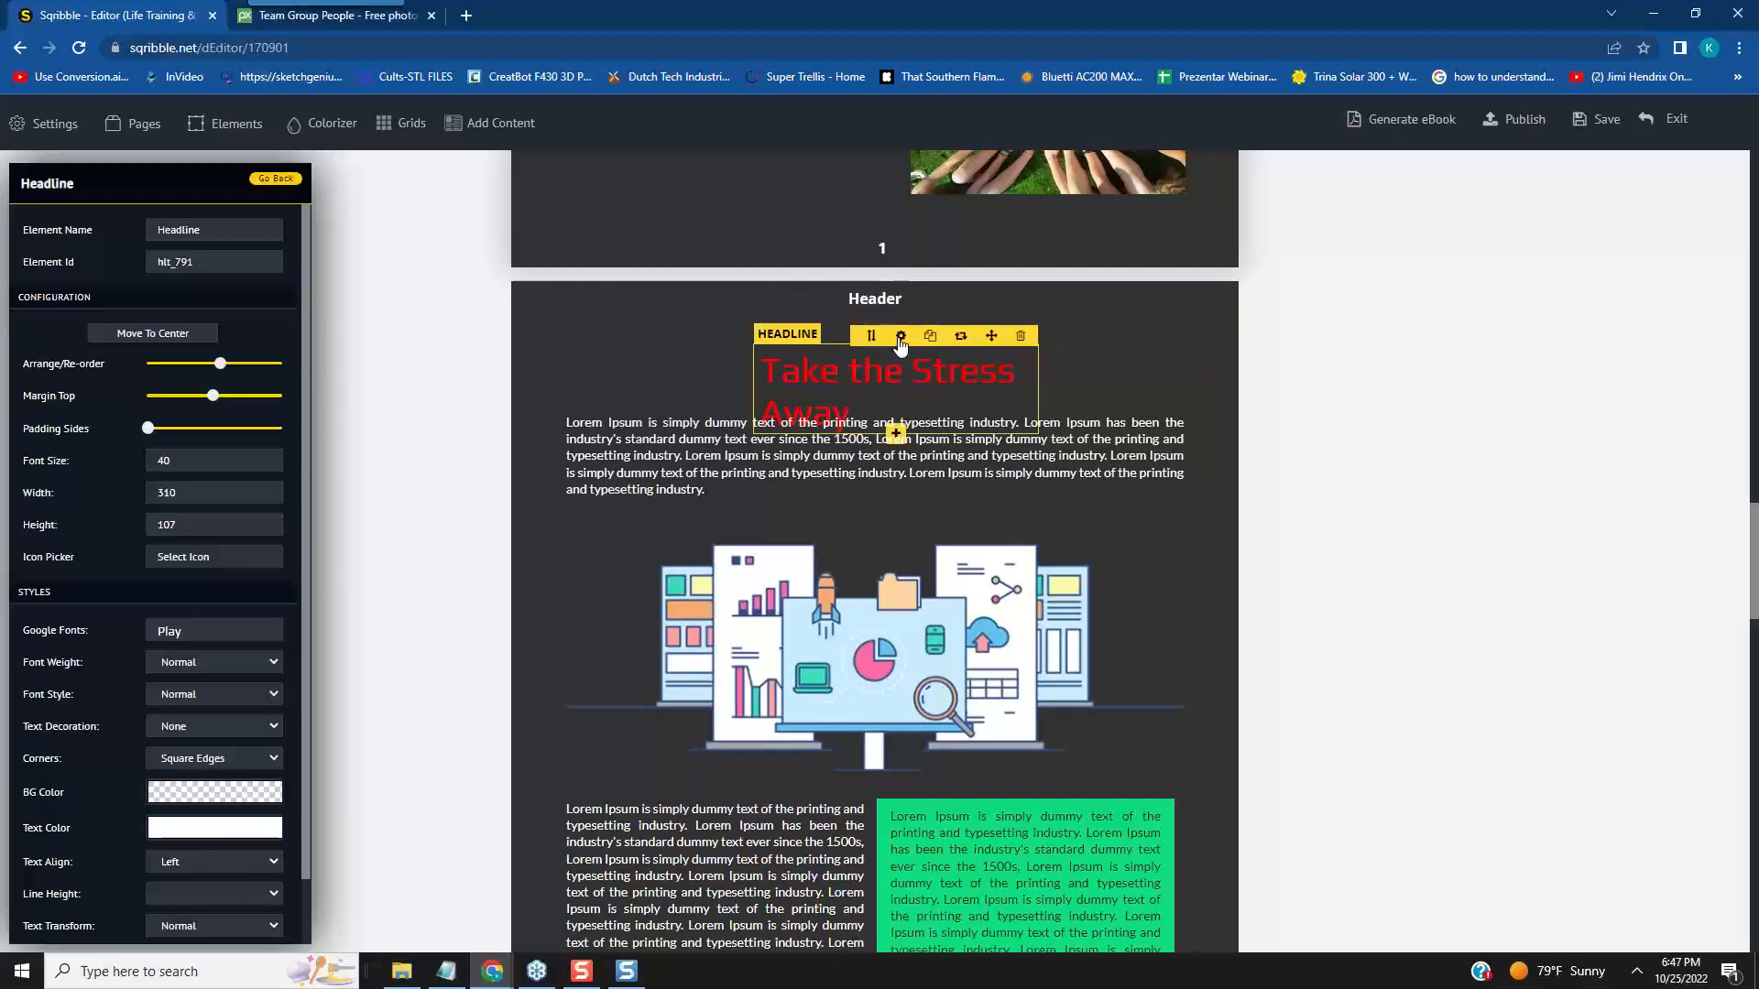
{"action": "left_click", "coordinate": [175, 492]}
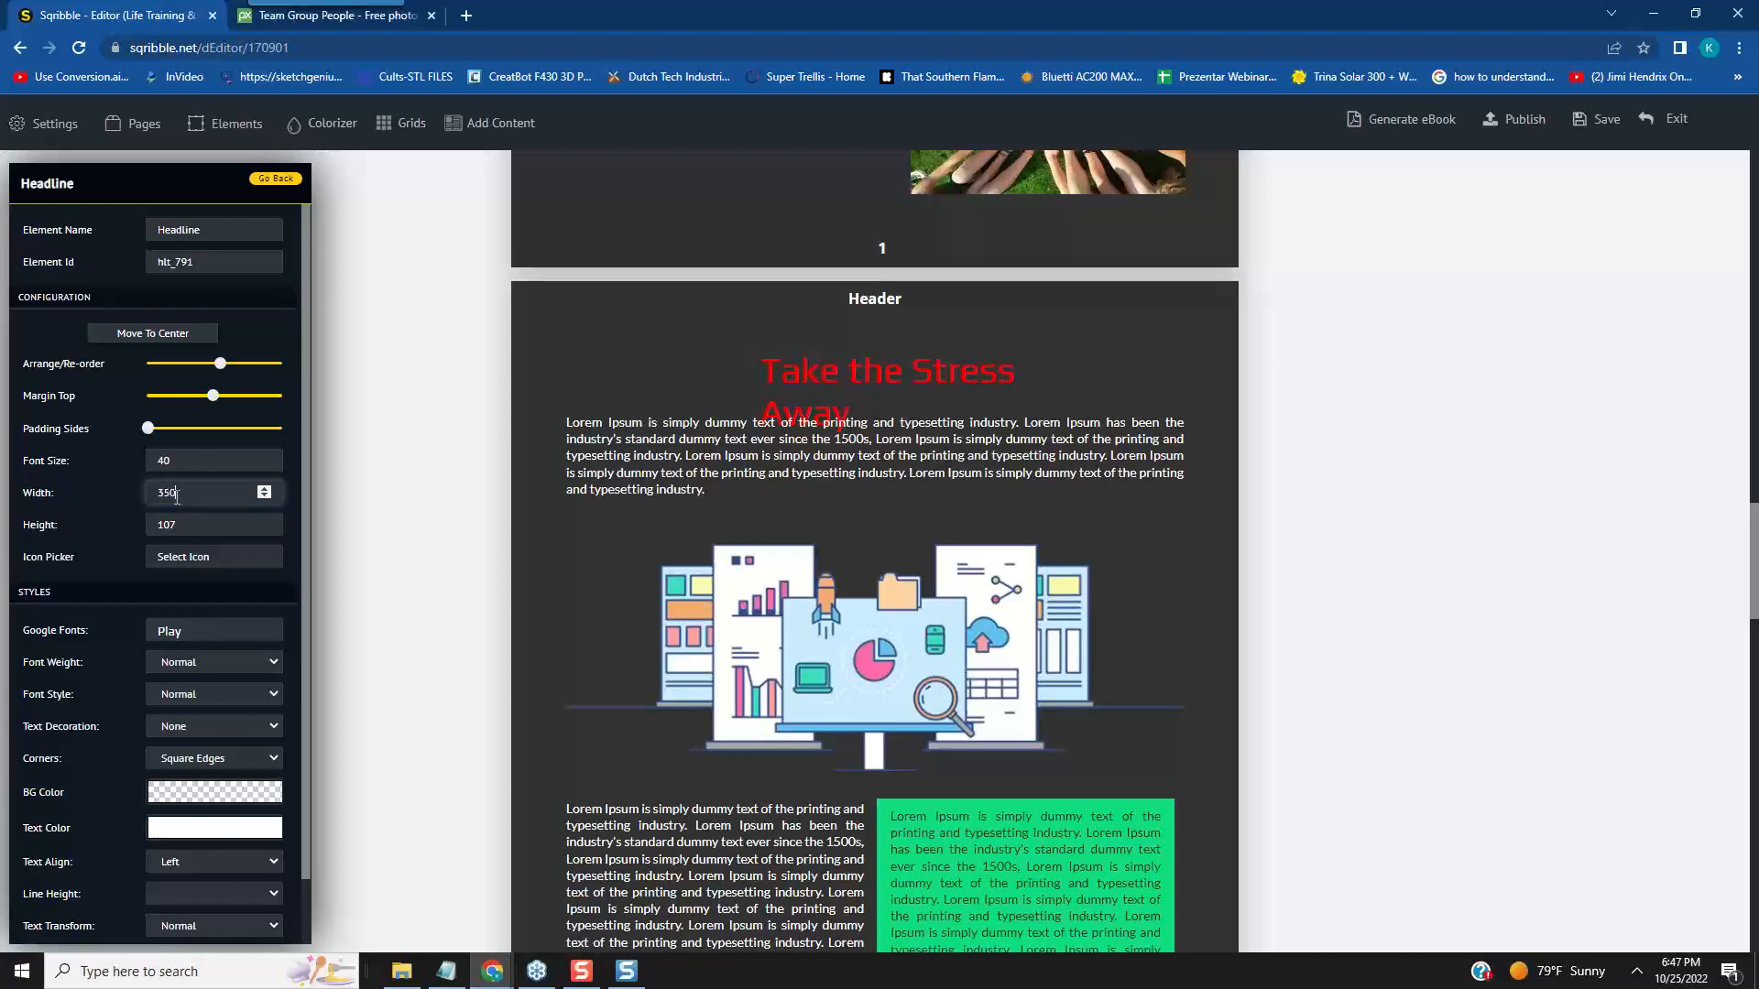
{"action": "left_click", "coordinate": [290, 574]}
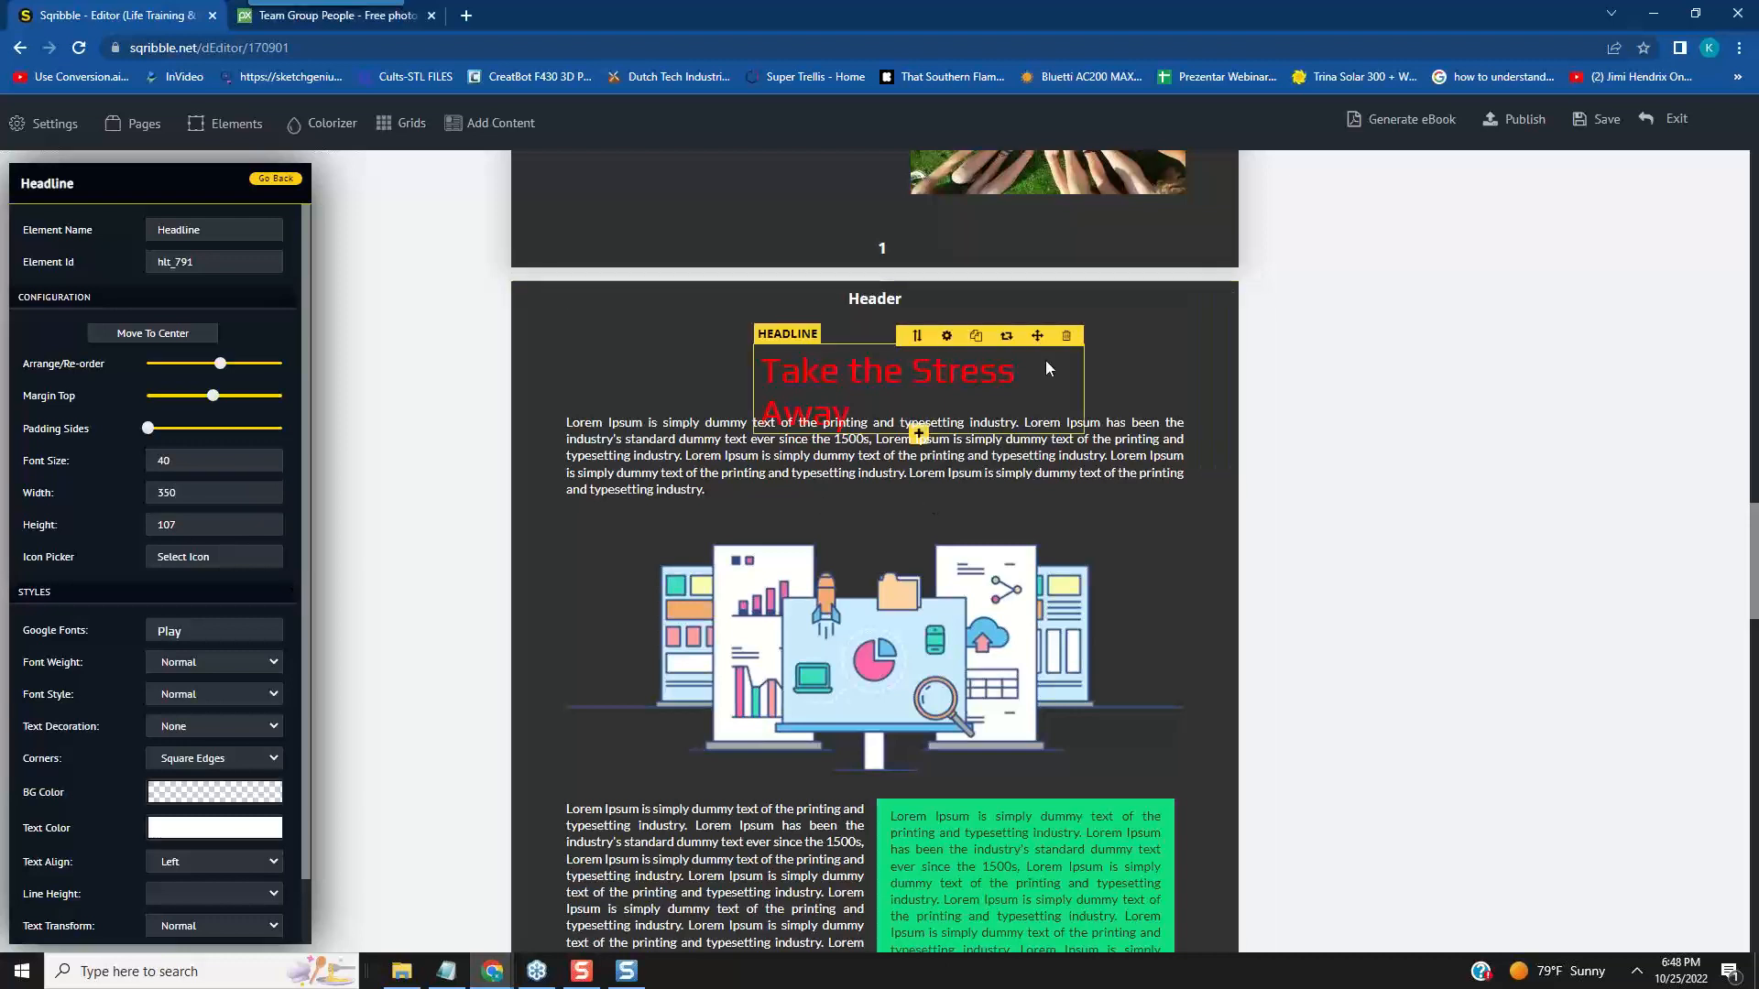
{"action": "left_click", "coordinate": [179, 493]}
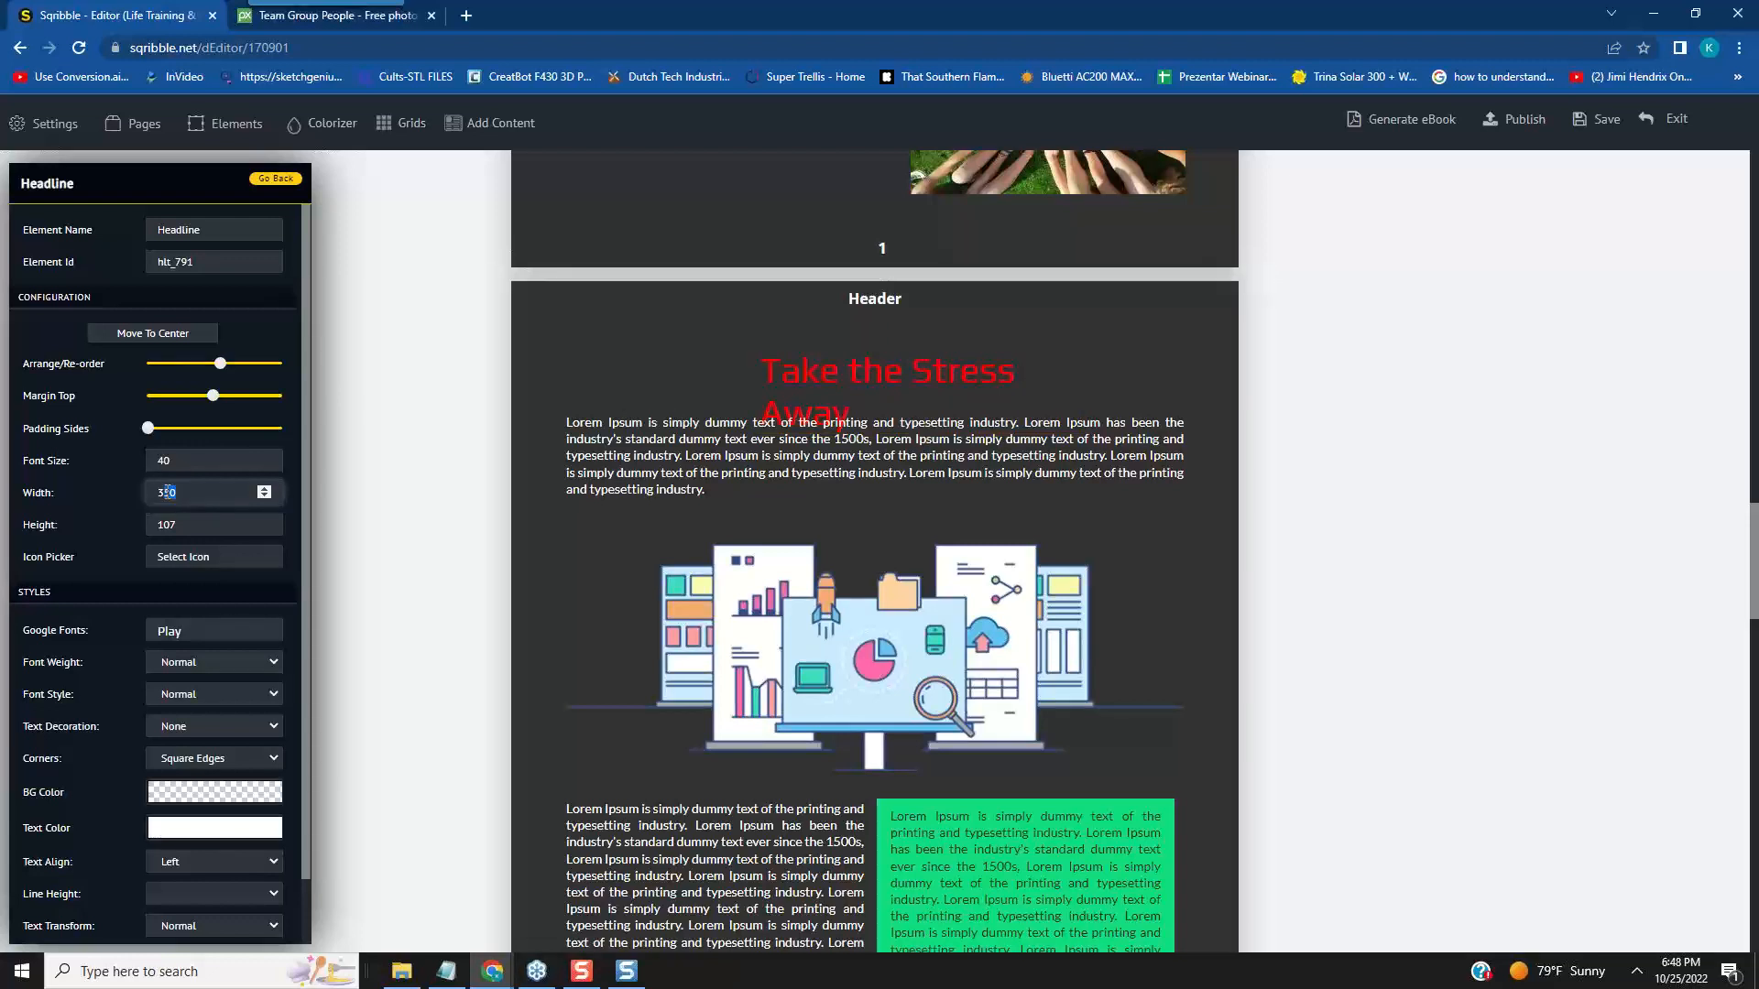
{"action": "left_click", "coordinate": [289, 587]}
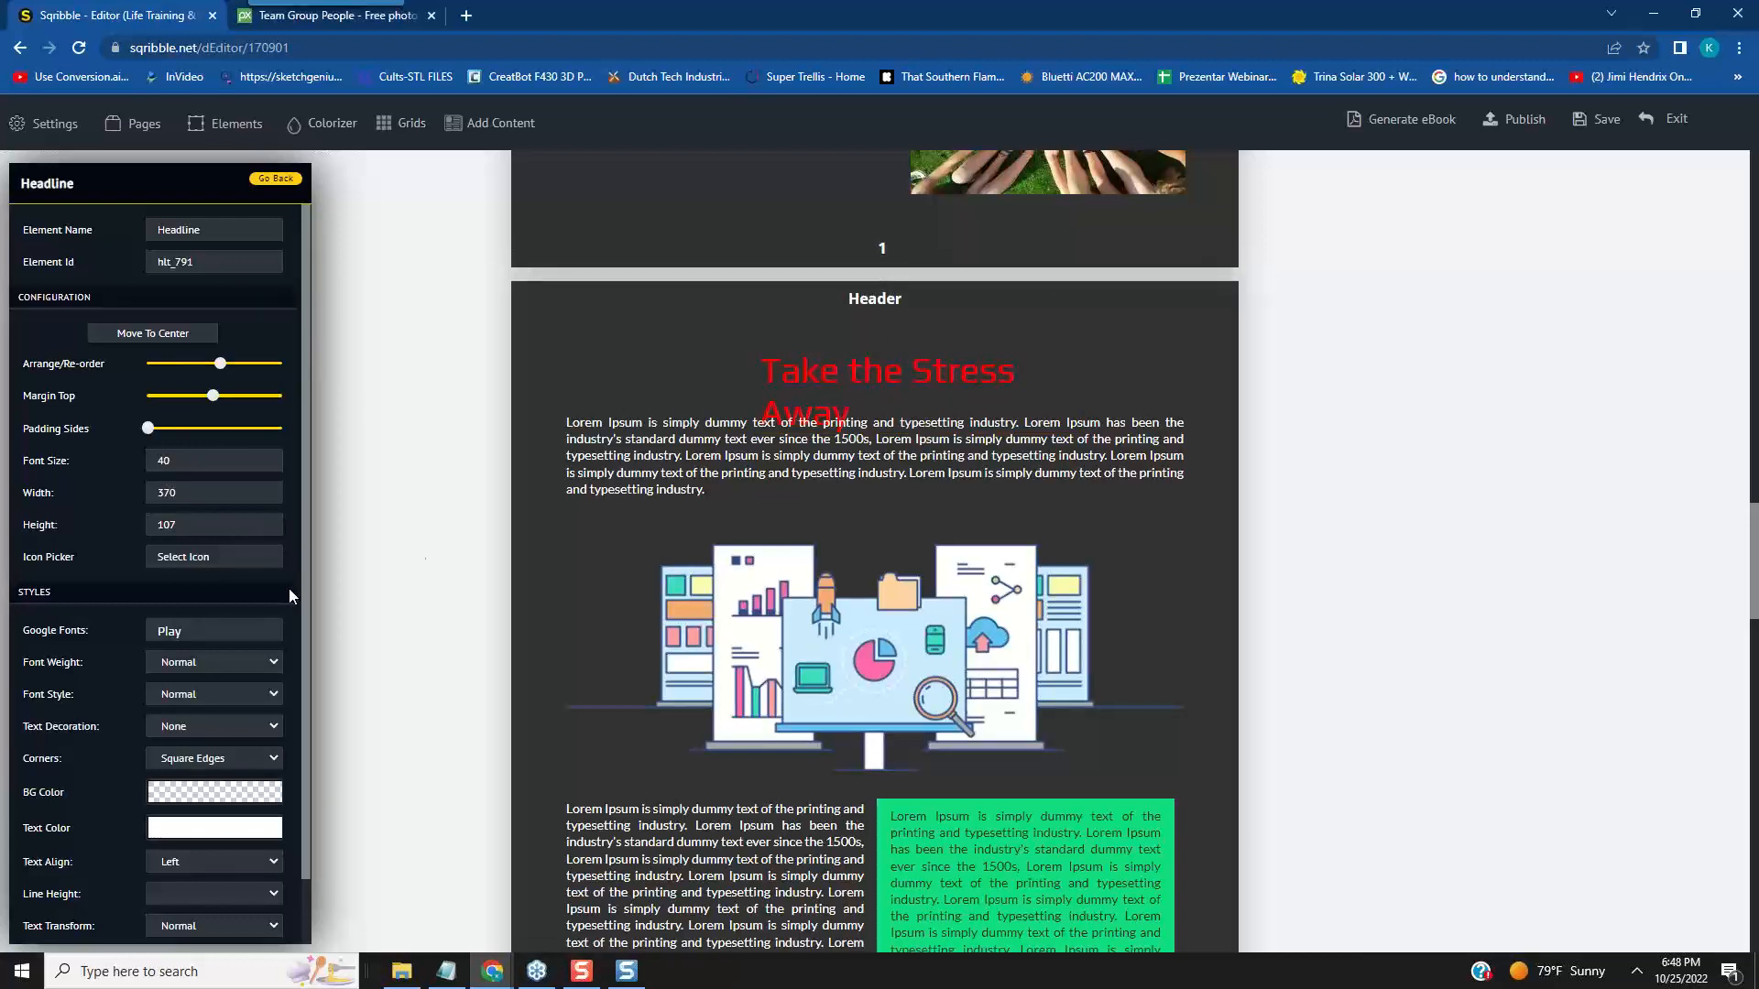
- Set the "Take the Stress Away" headline's width to 410 and centre it above the paragraph on page 2
{"action": "left_click", "coordinate": [1039, 362]}
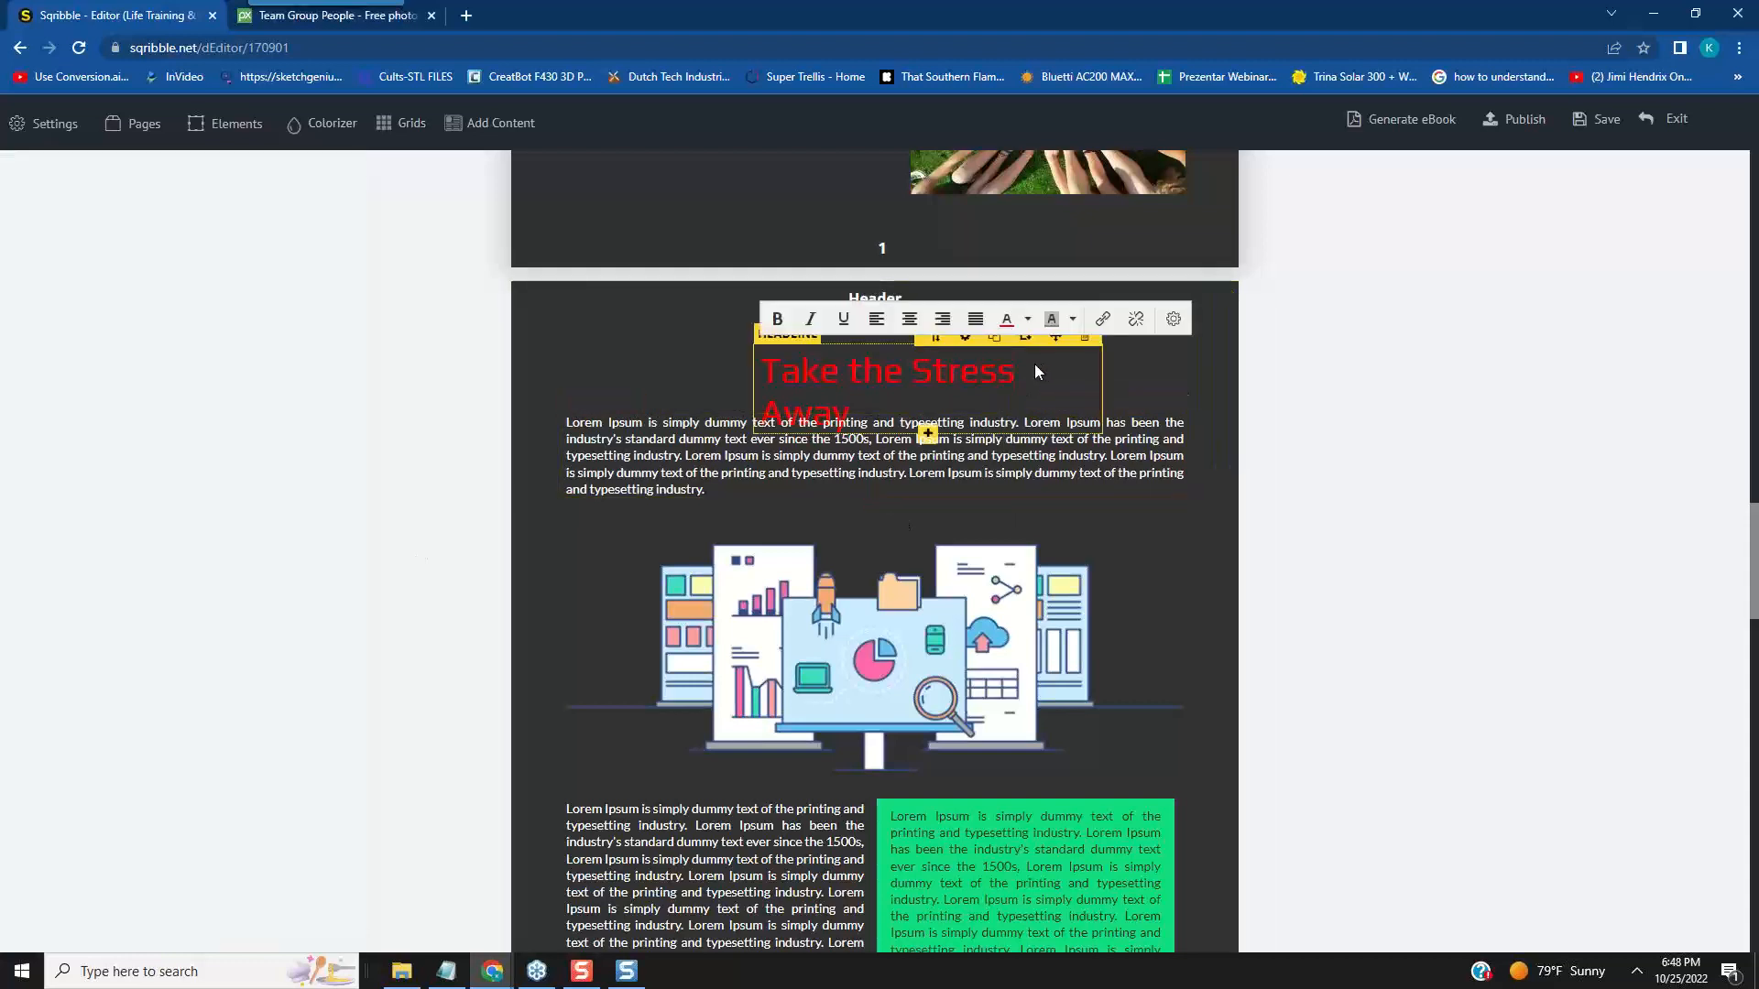
{"action": "left_click", "coordinate": [967, 339]}
{"action": "left_click", "coordinate": [966, 337]}
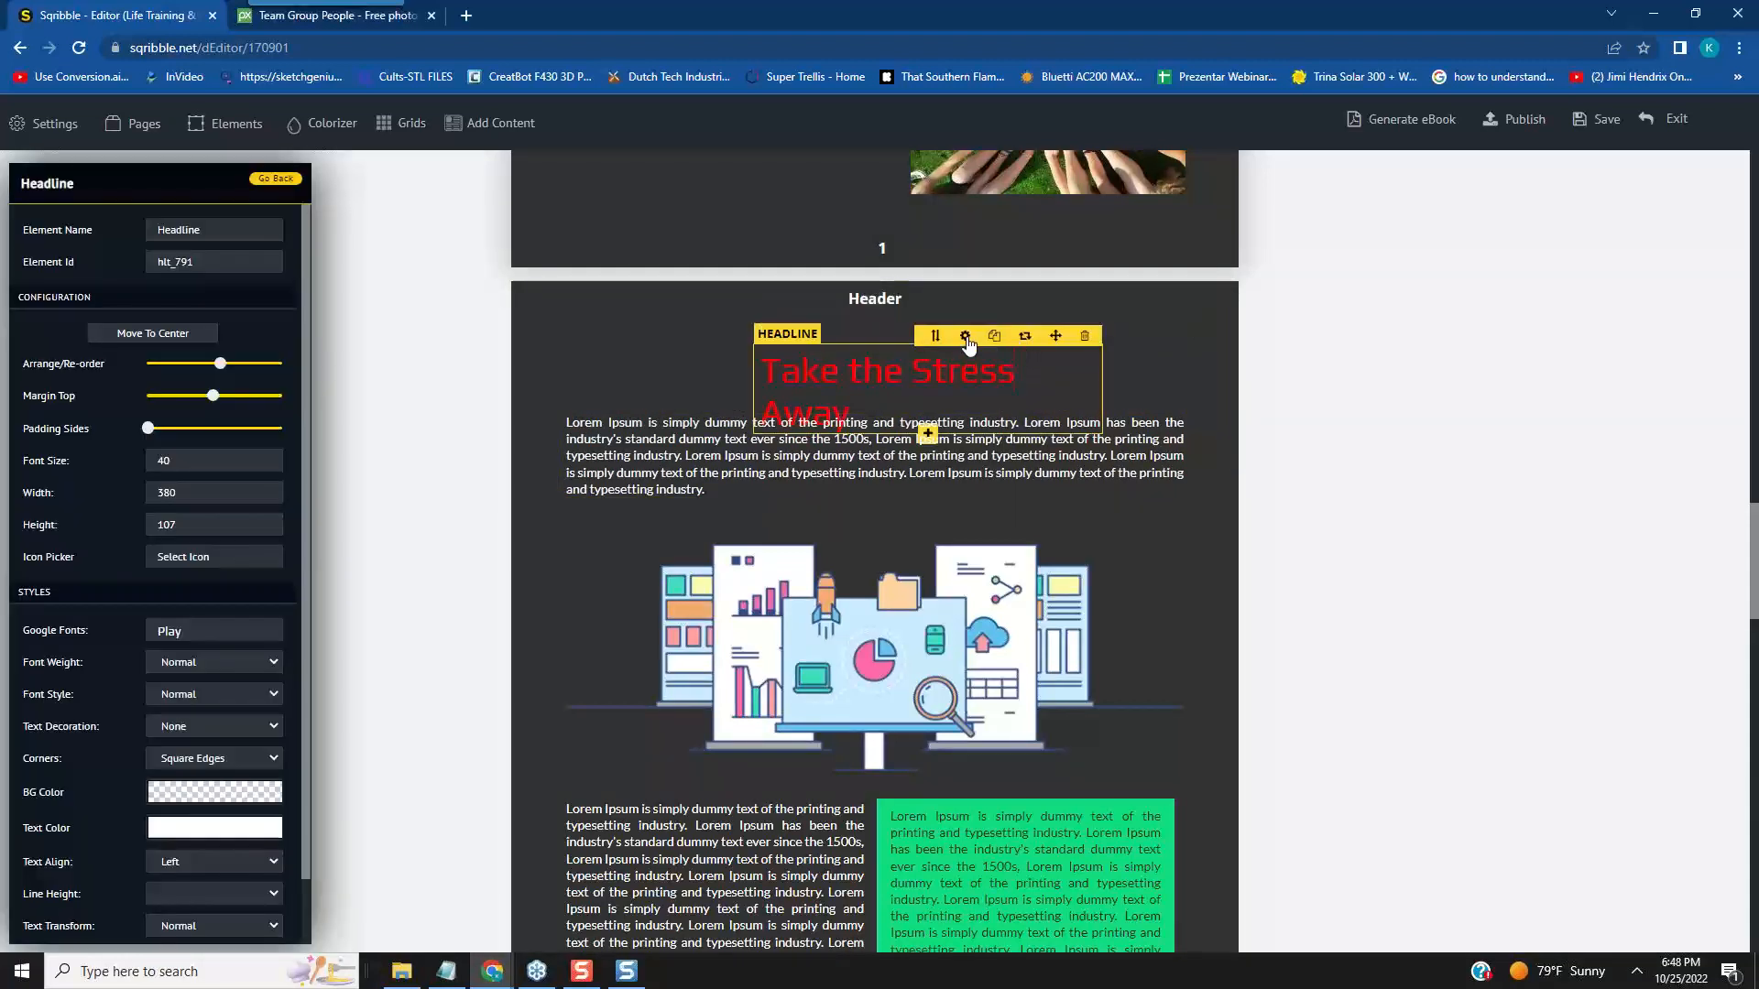
{"action": "left_click_drag", "start_coordinate": [229, 492], "coordinate": [139, 492]}
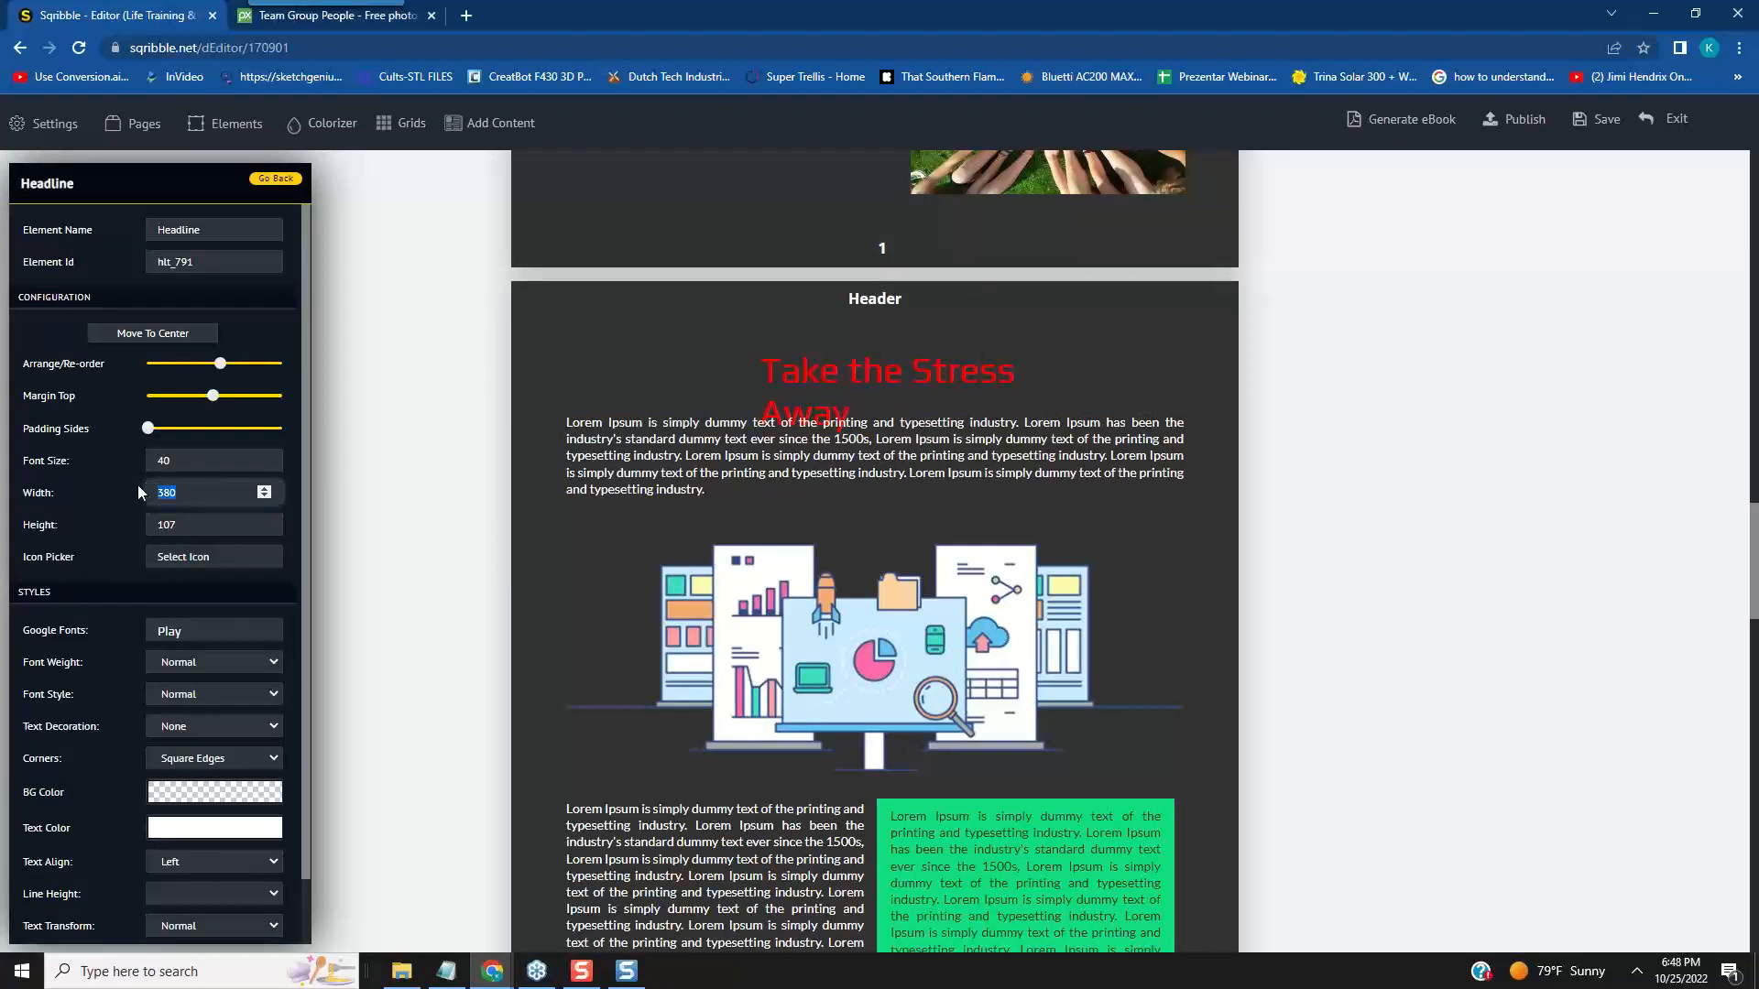
{"action": "type", "text": "410"}
{"action": "left_click", "coordinate": [295, 591]}
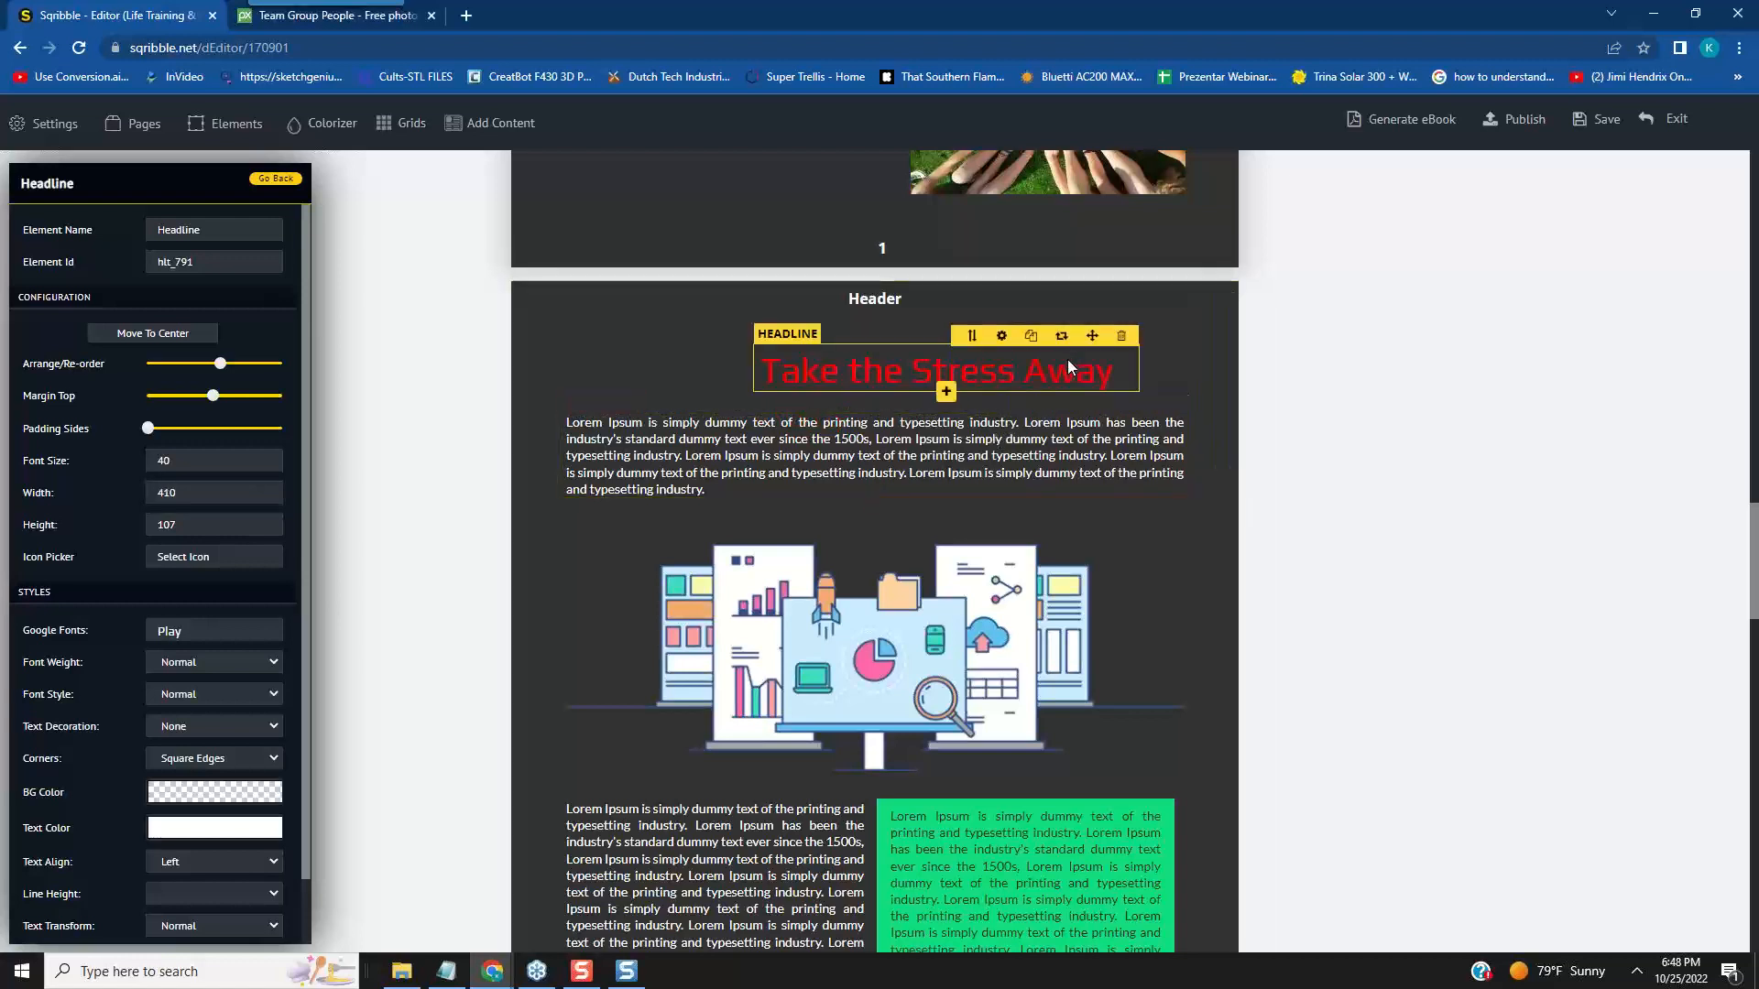
{"action": "left_click_drag", "start_coordinate": [1092, 336], "coordinate": [1036, 342]}
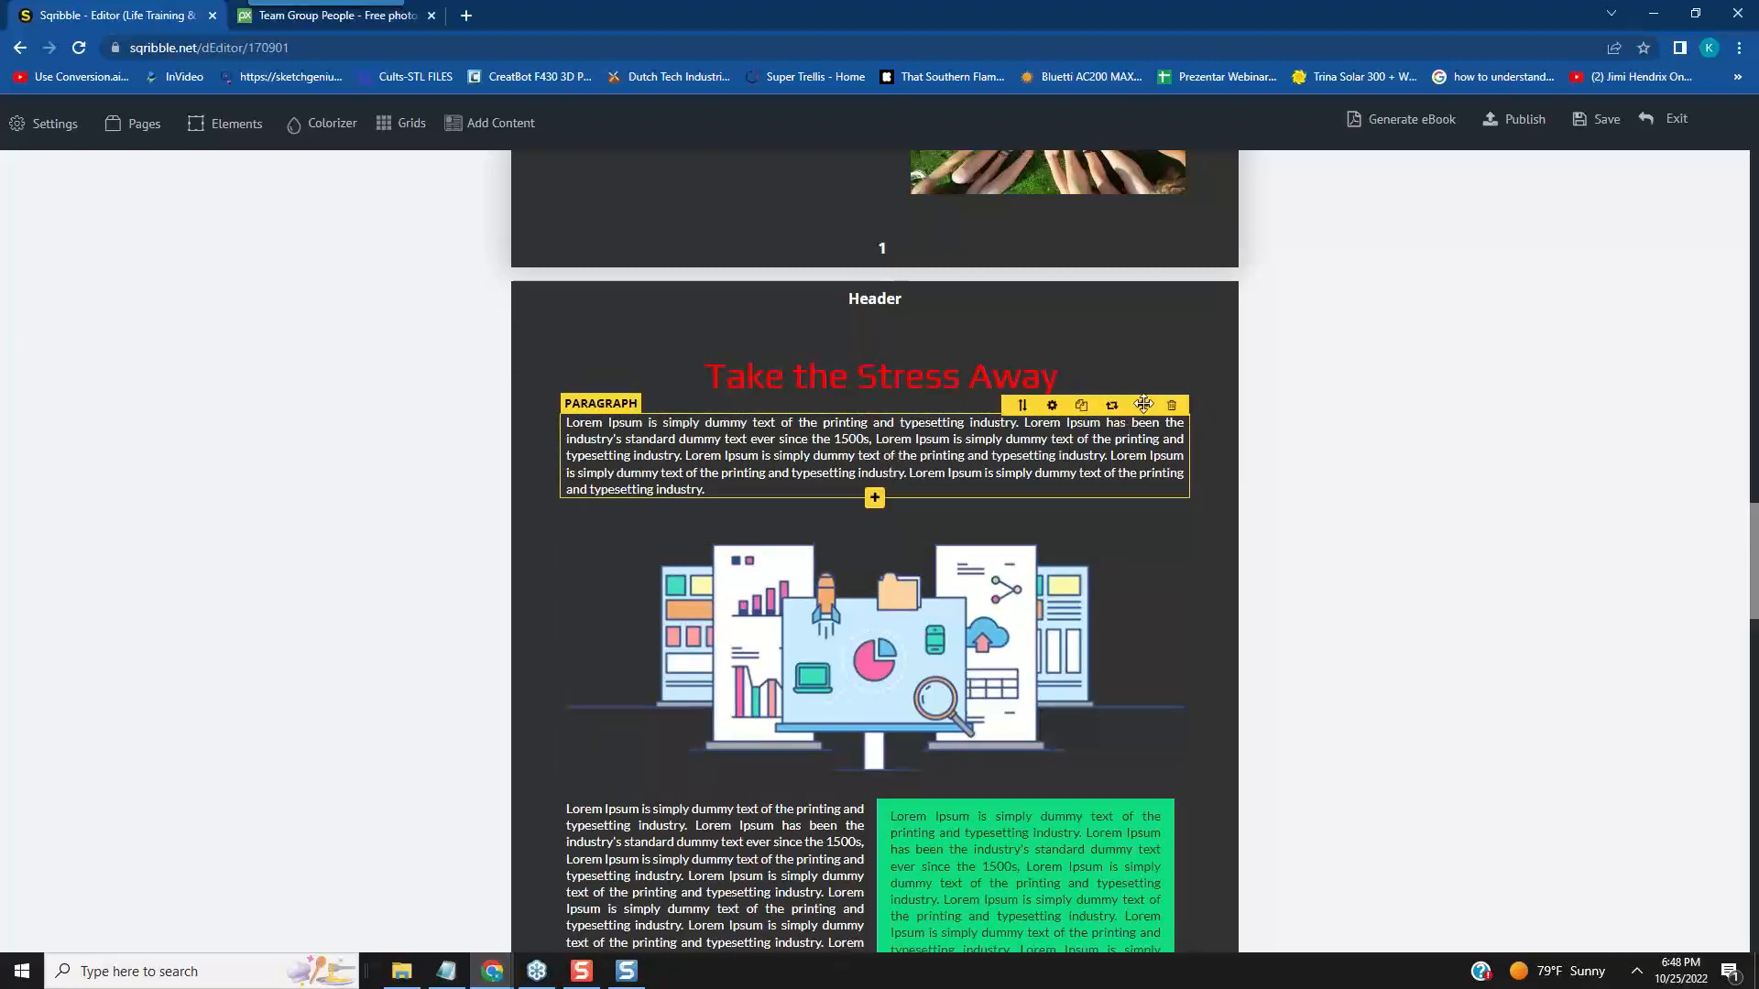
- Move the page 2 intro paragraph below the analytics illustration, and shift the headline and illustration up towards the header
{"action": "left_click_drag", "start_coordinate": [1142, 405], "coordinate": [1172, 300]}
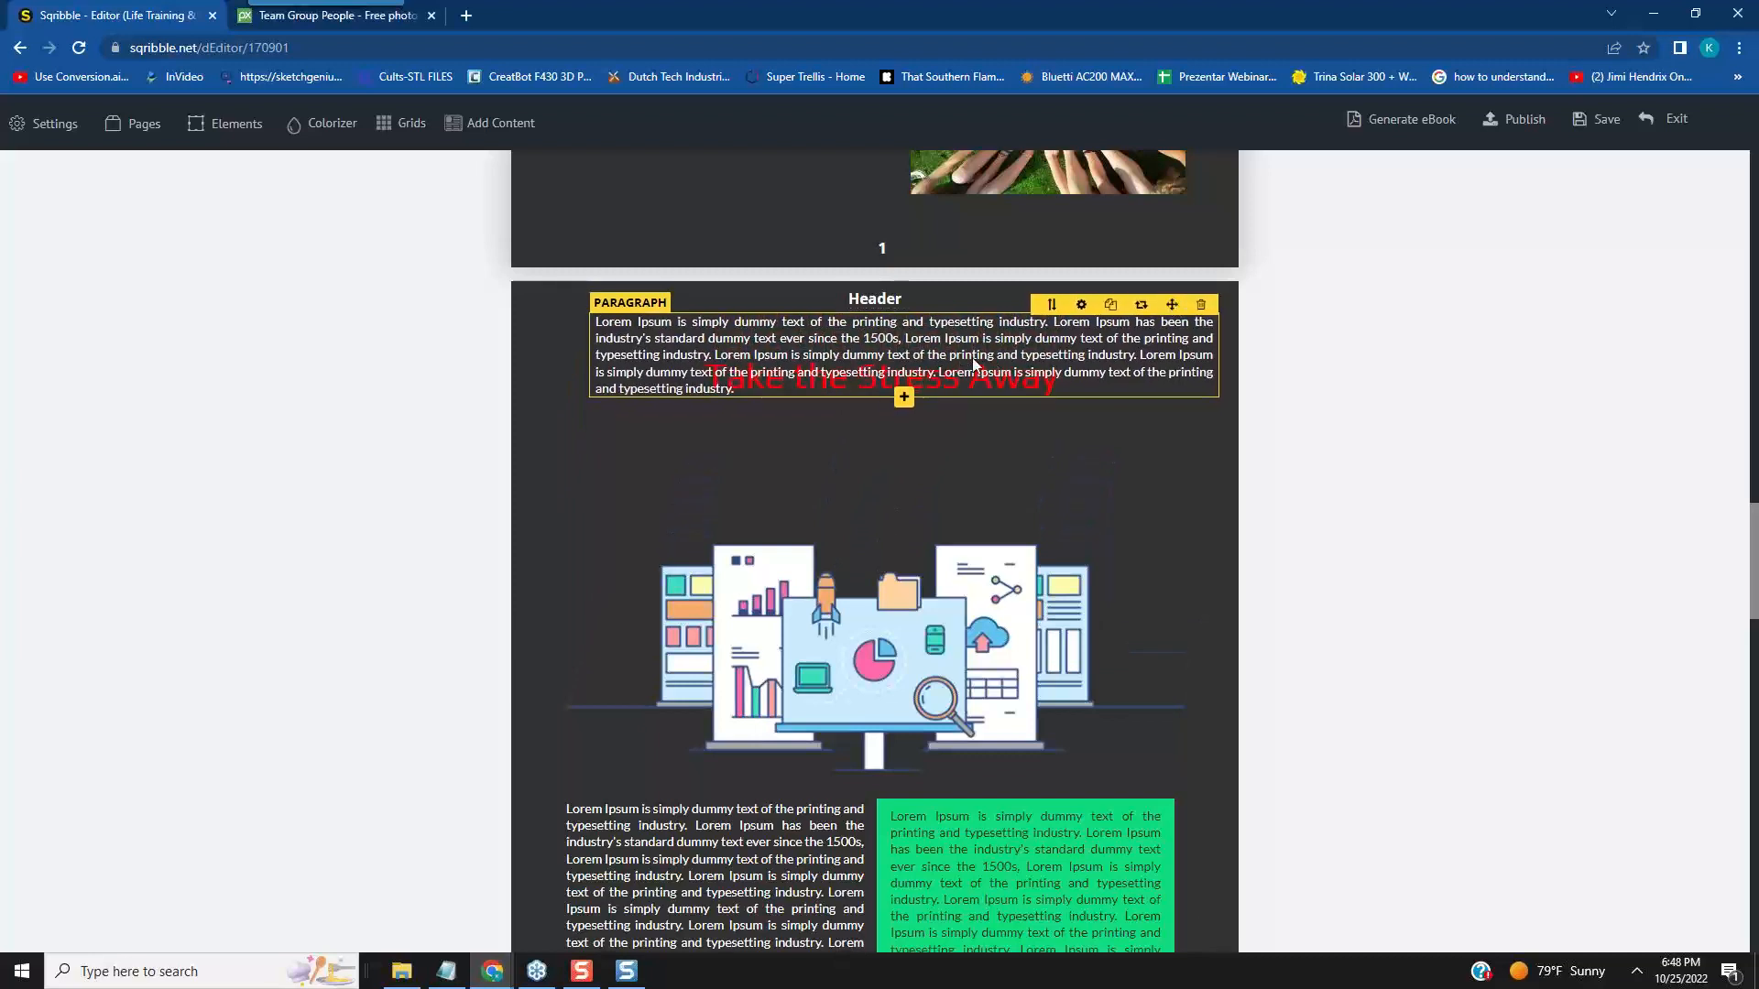
{"action": "mouse_move", "coordinate": [1151, 538]}
{"action": "left_mouse_down"}
{"action": "mouse_move", "coordinate": [1127, 327]}
{"action": "mouse_move", "coordinate": [1161, 375]}
{"action": "mouse_move", "coordinate": [1126, 529]}
{"action": "left_mouse_up"}
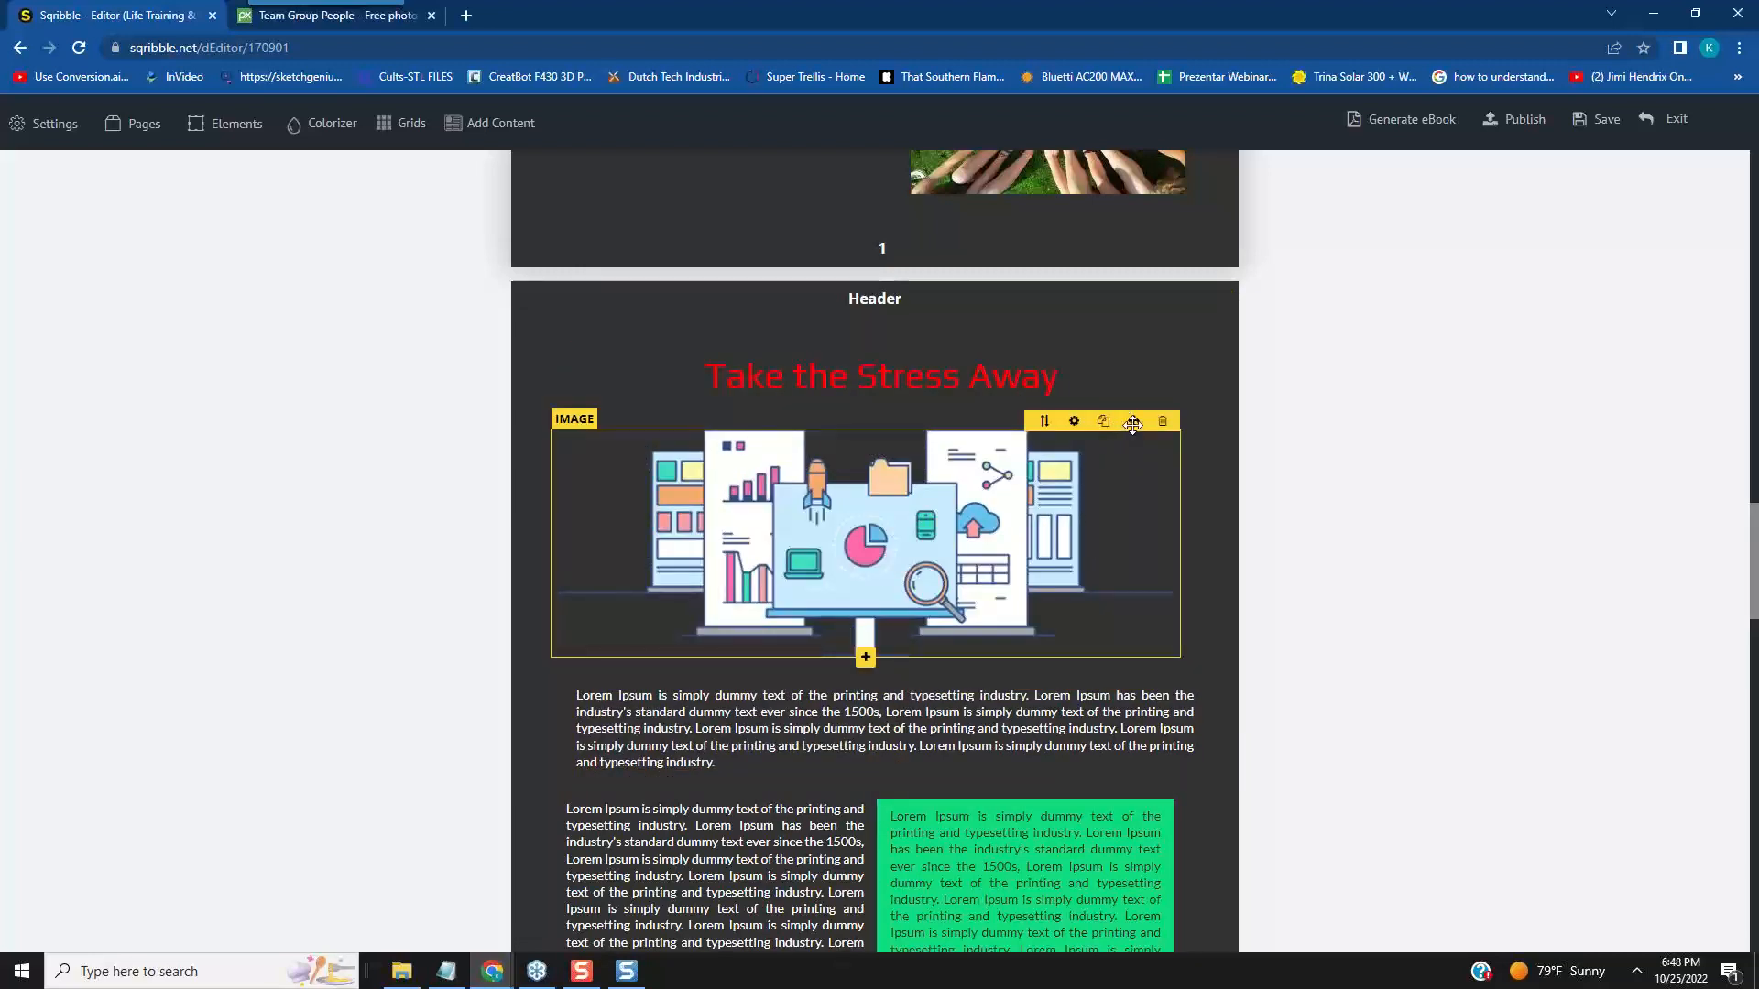
{"action": "left_click_drag", "start_coordinate": [1132, 424], "coordinate": [1140, 414]}
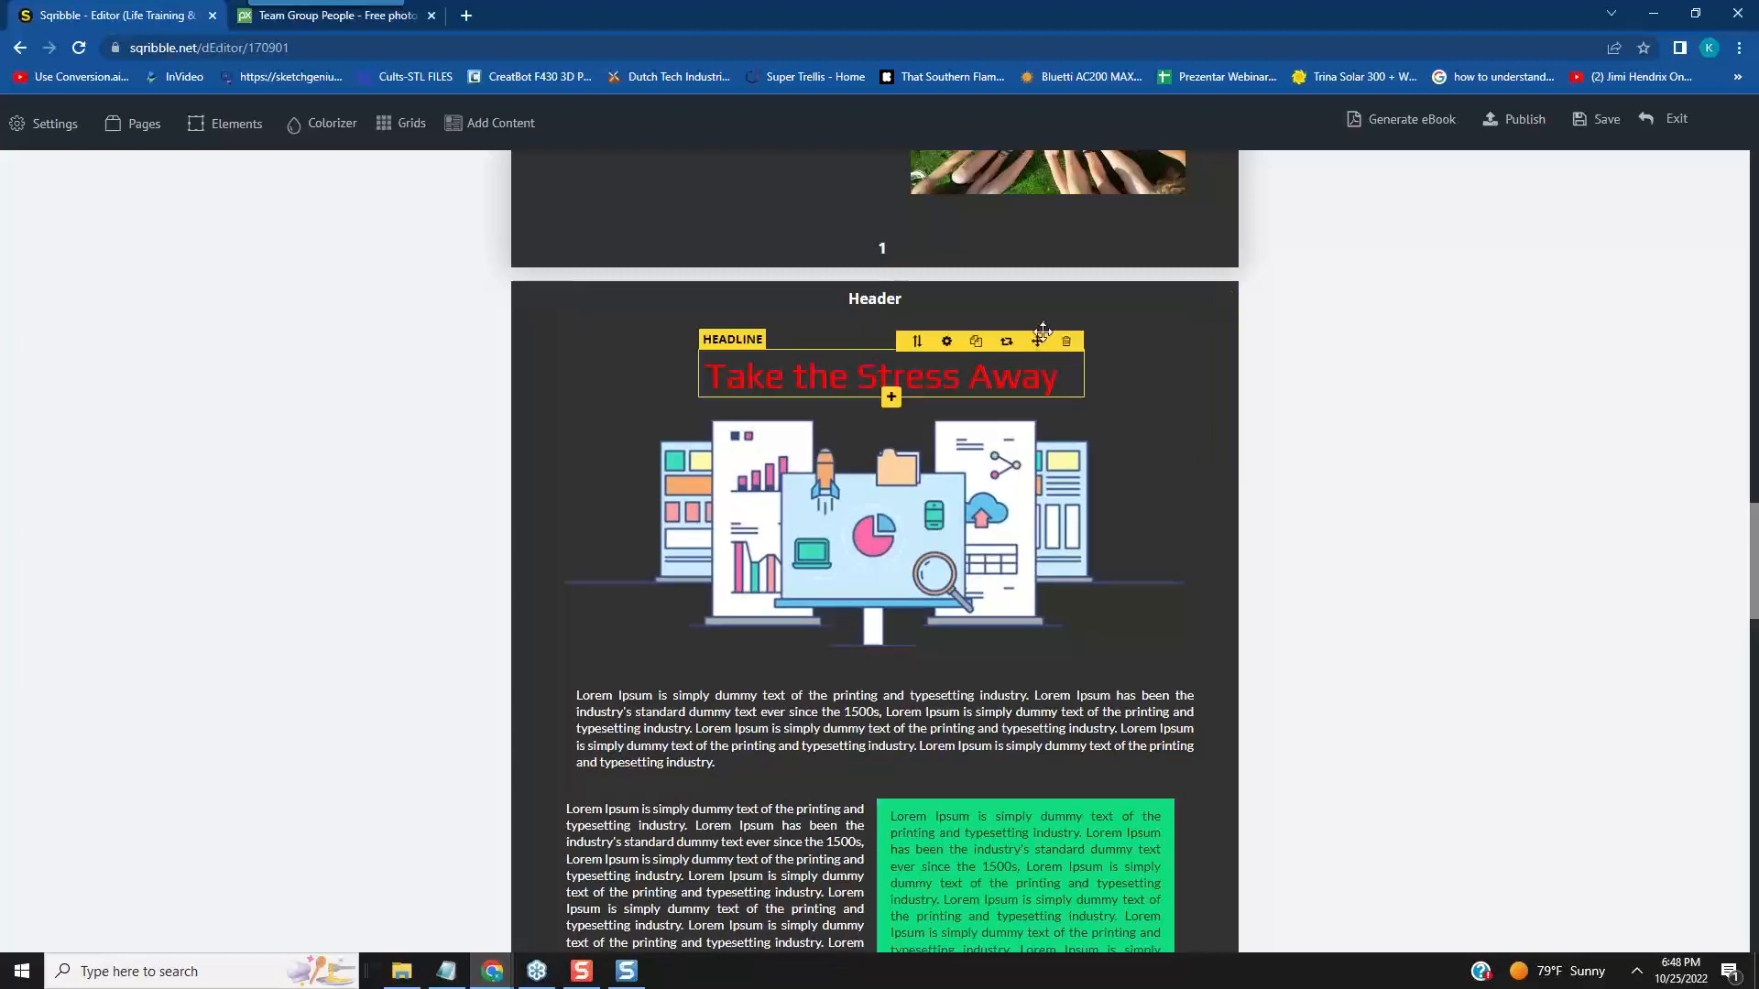
{"action": "left_click_drag", "start_coordinate": [1042, 338], "coordinate": [1035, 313]}
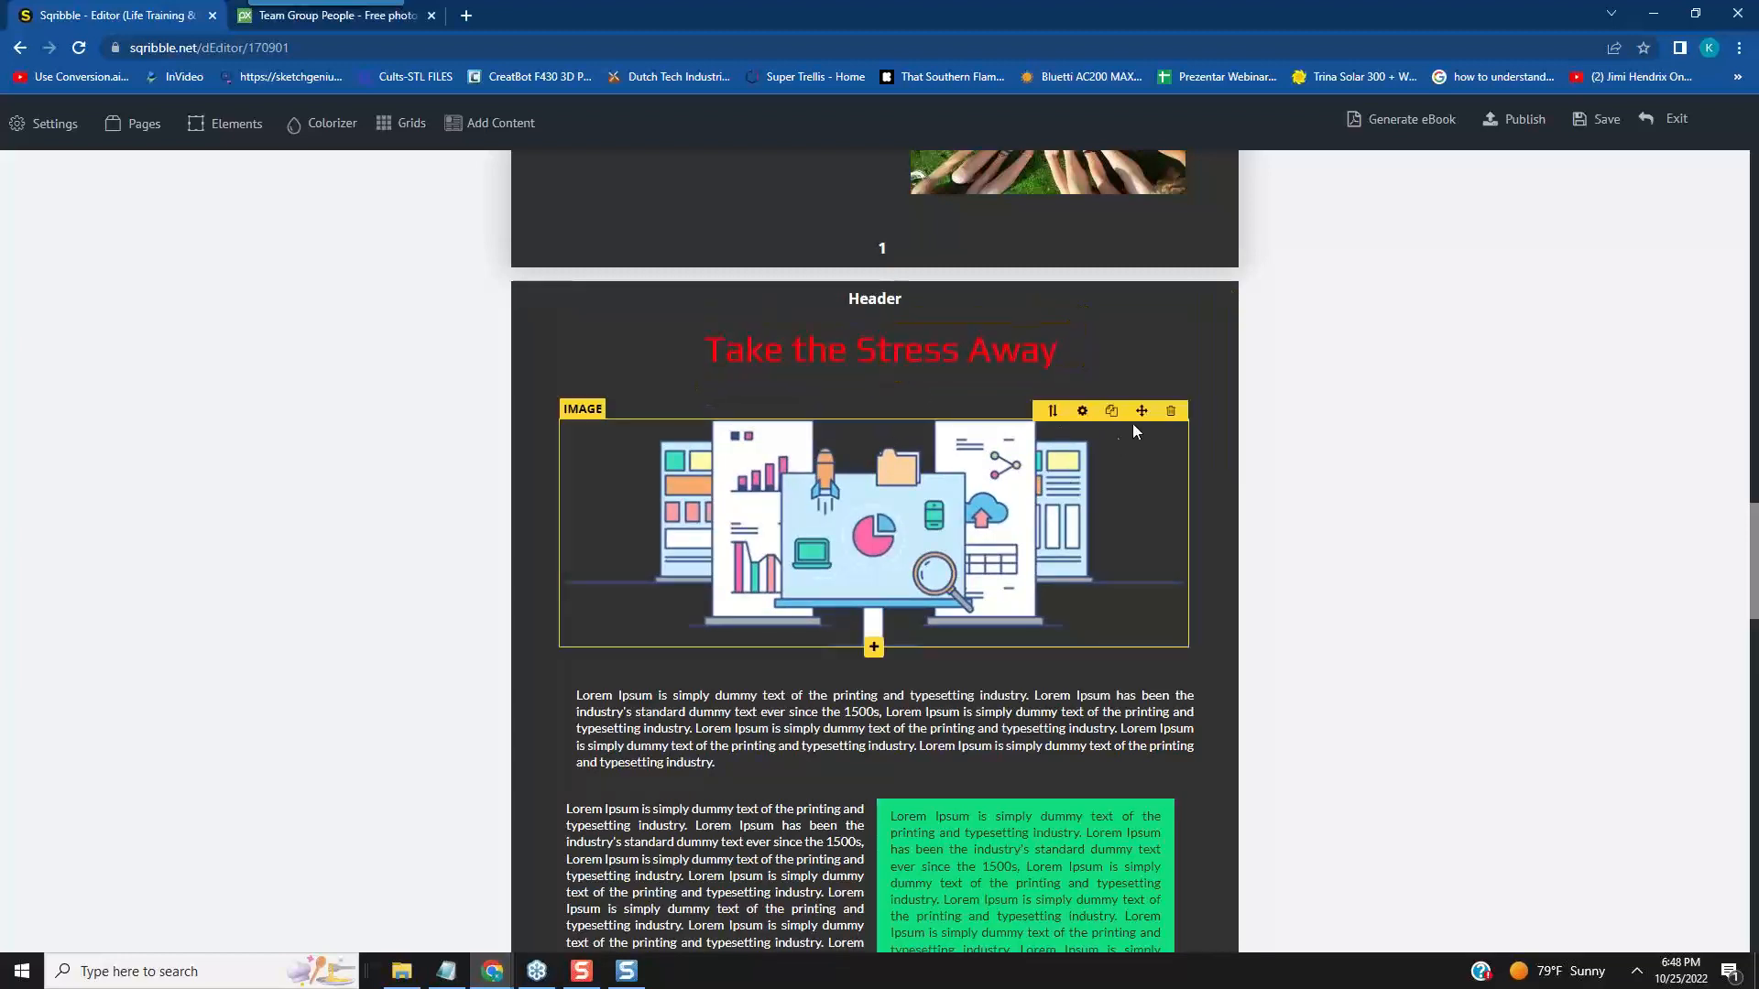
{"action": "mouse_move", "coordinate": [1135, 410]}
{"action": "left_mouse_down"}
{"action": "mouse_move", "coordinate": [1133, 386]}
{"action": "mouse_move", "coordinate": [1141, 404]}
{"action": "left_mouse_up"}
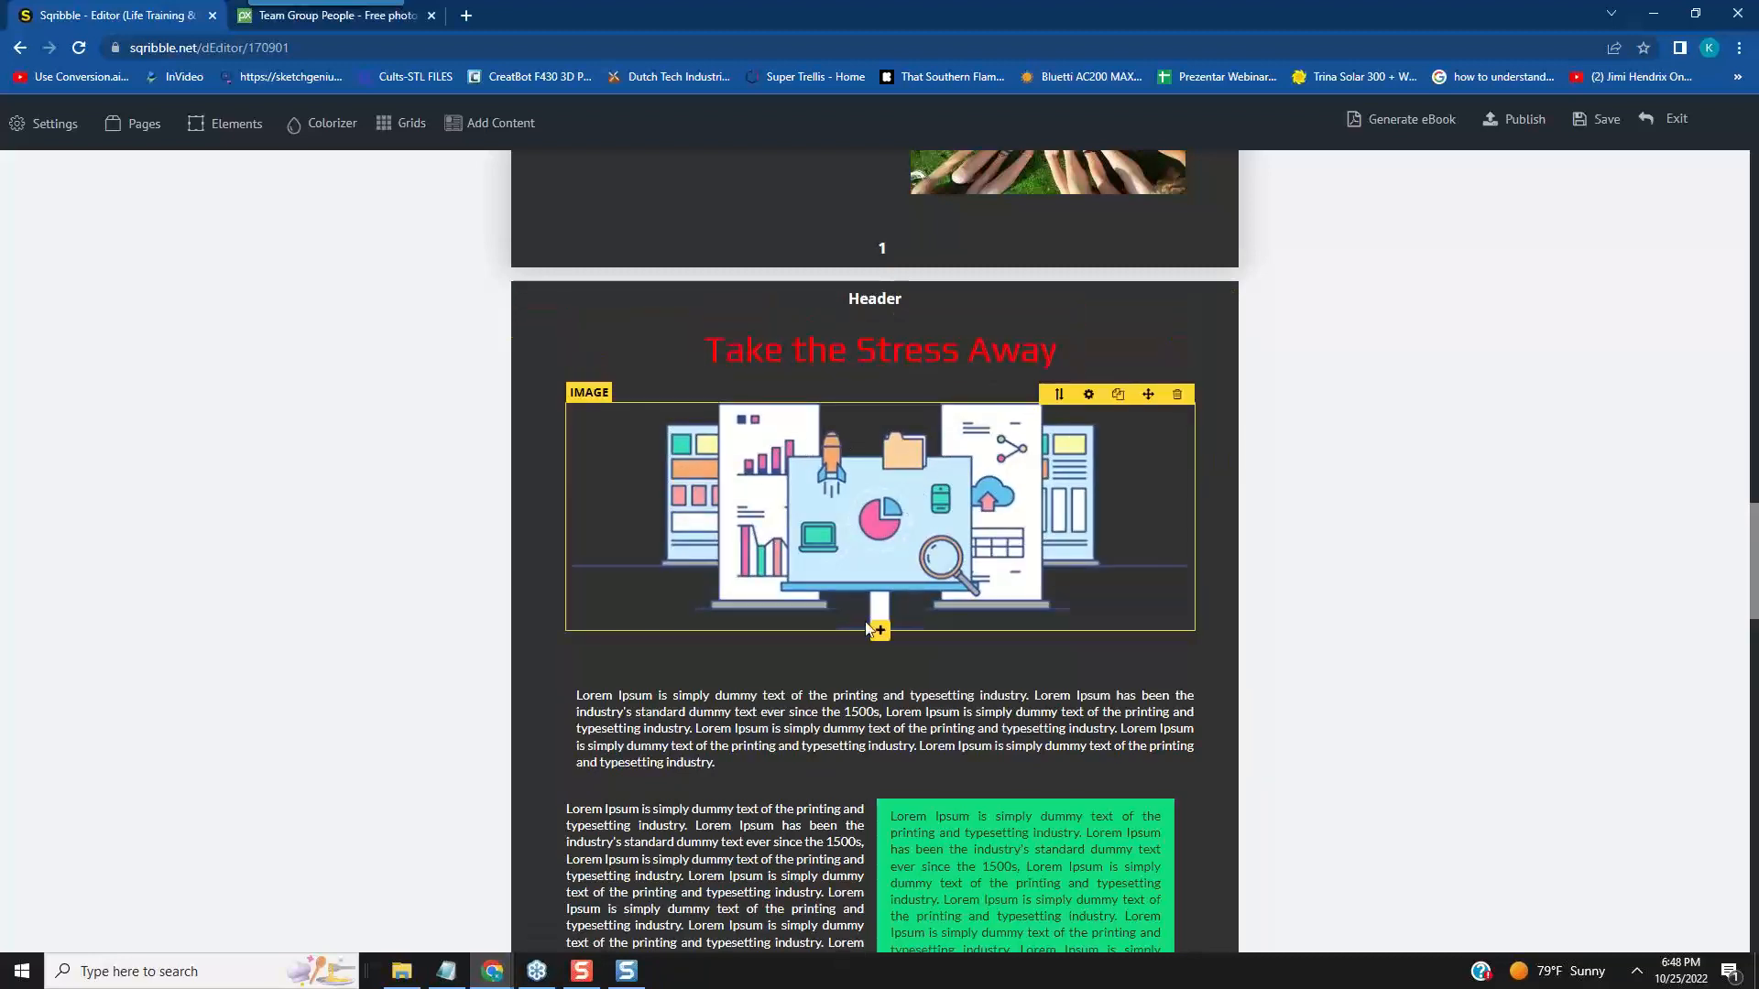
- Delete the narrow white-text paragraph beside the green box on page 2
{"action": "scroll", "coordinate": [885, 655], "scroll_direction": "down", "scroll_amount": 4}
{"action": "scroll", "coordinate": [885, 655], "scroll_direction": "down", "scroll_amount": 1}
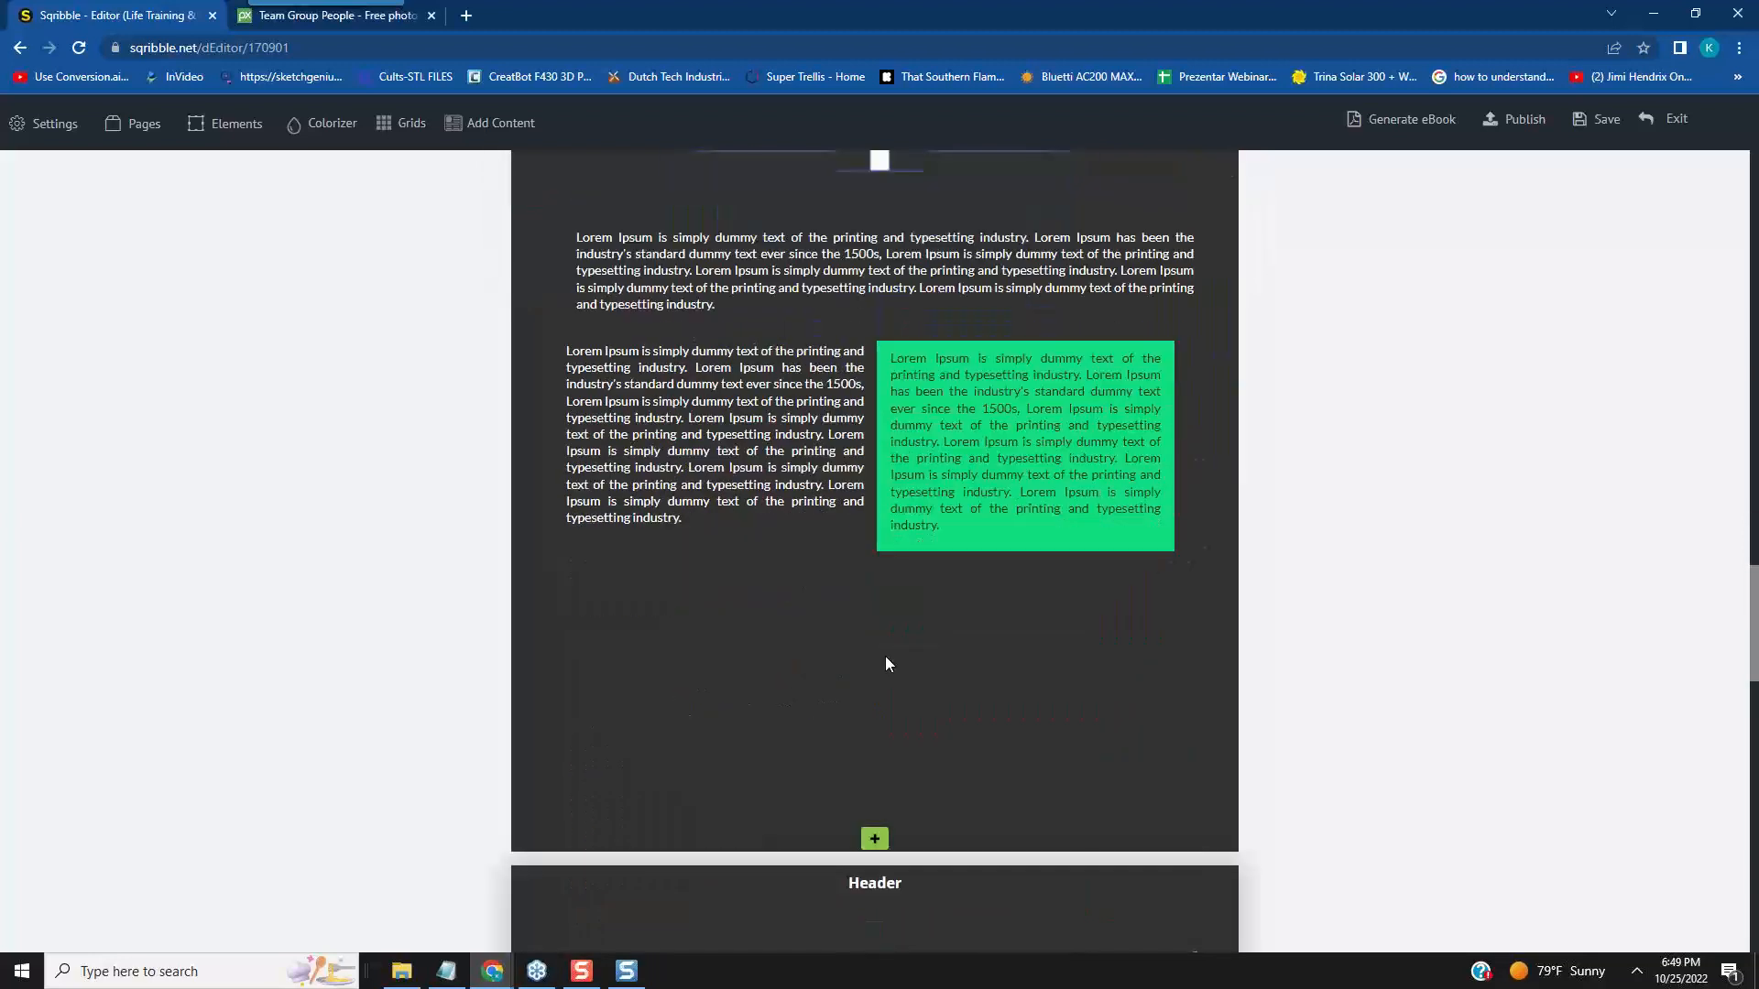
{"action": "scroll", "coordinate": [885, 655], "scroll_direction": "up", "scroll_amount": 3}
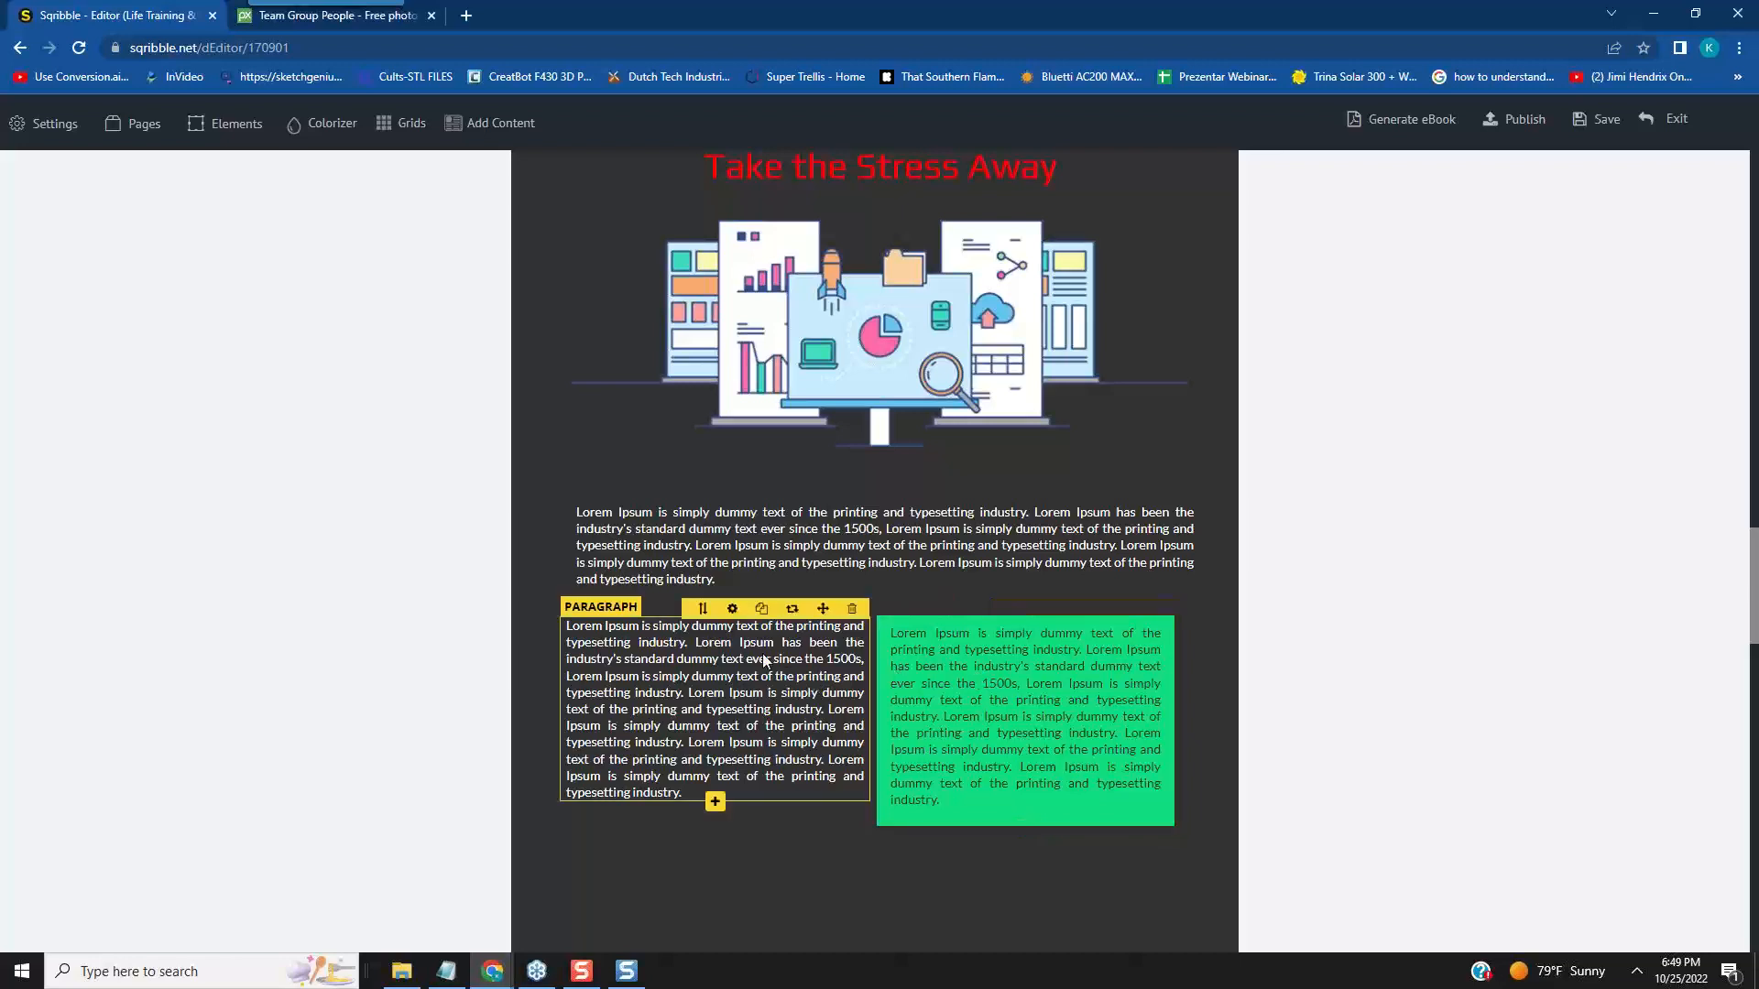
{"action": "left_click_drag", "start_coordinate": [826, 606], "coordinate": [806, 763]}
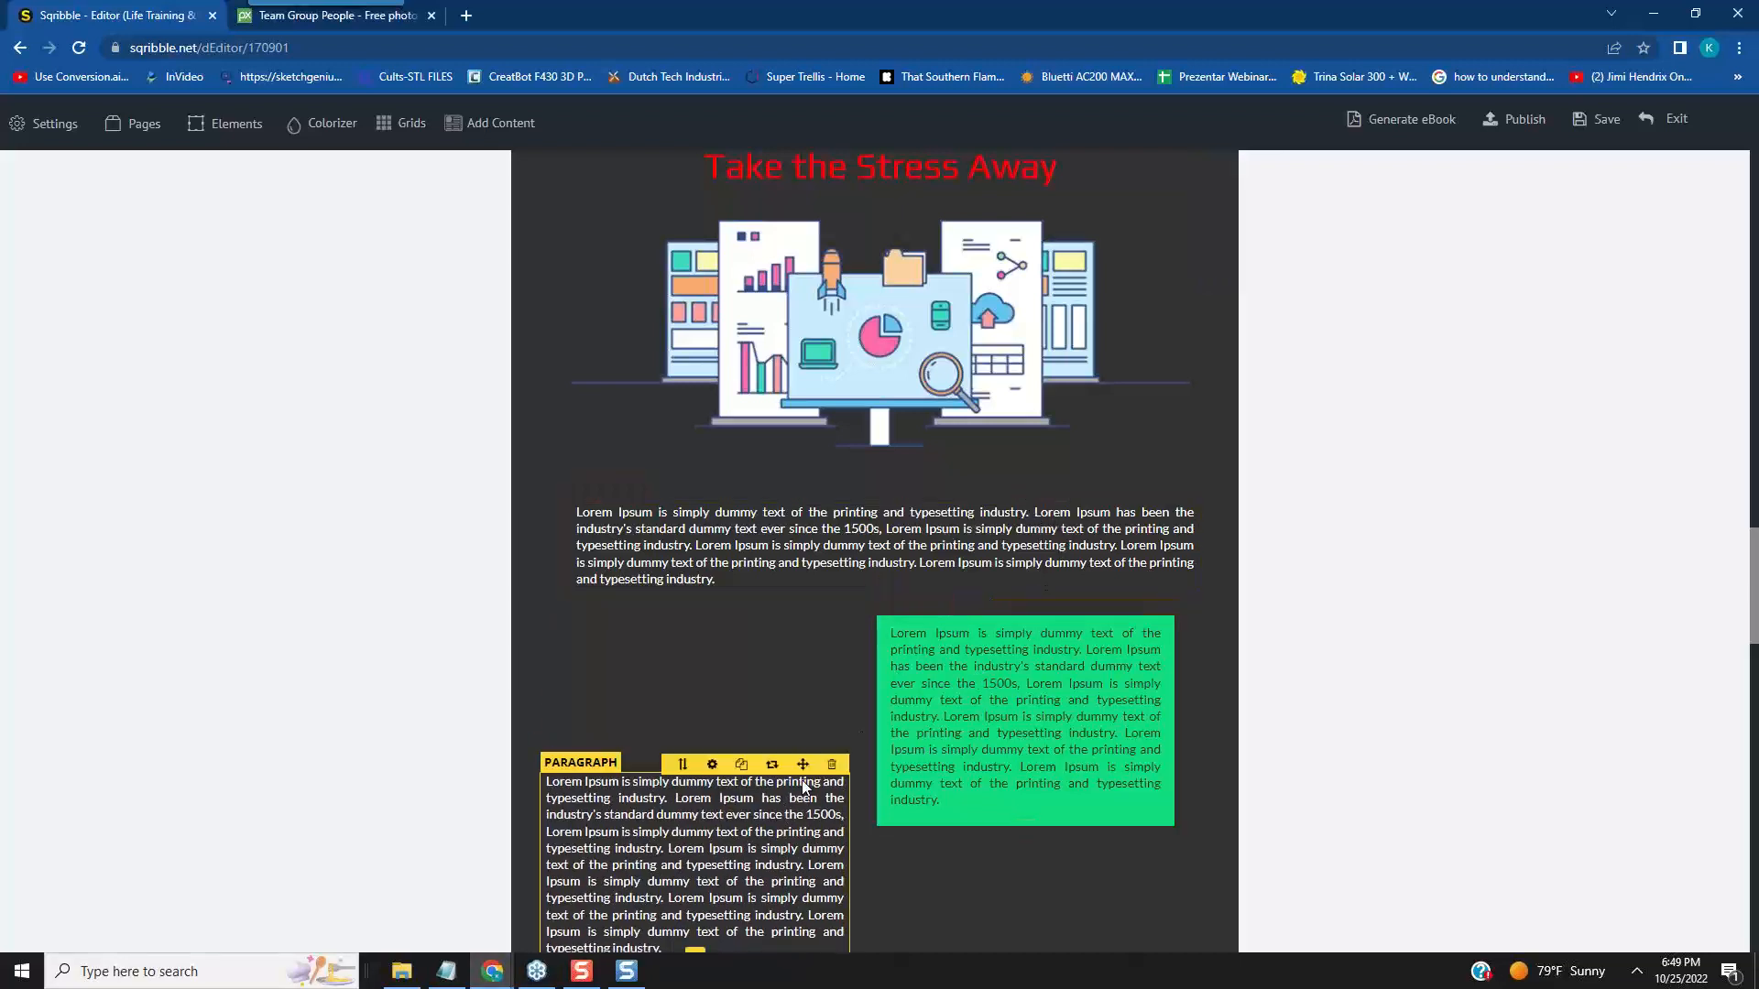
{"action": "left_click", "coordinate": [832, 763]}
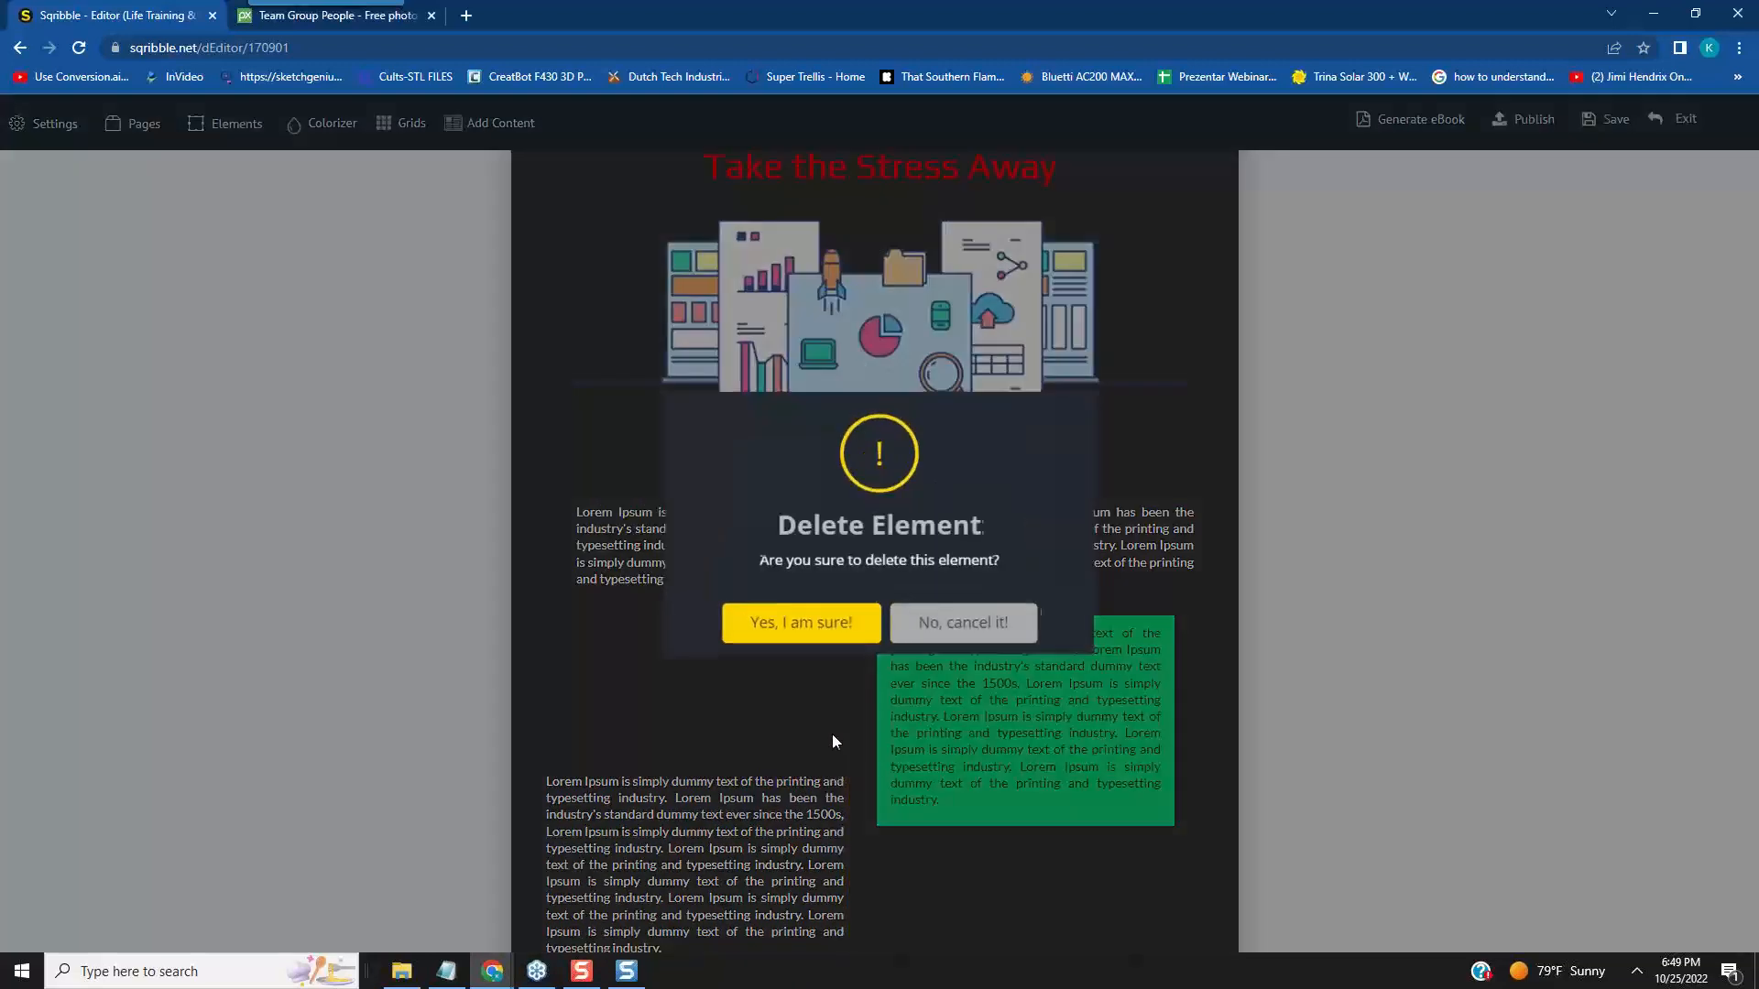
{"action": "left_click", "coordinate": [836, 629]}
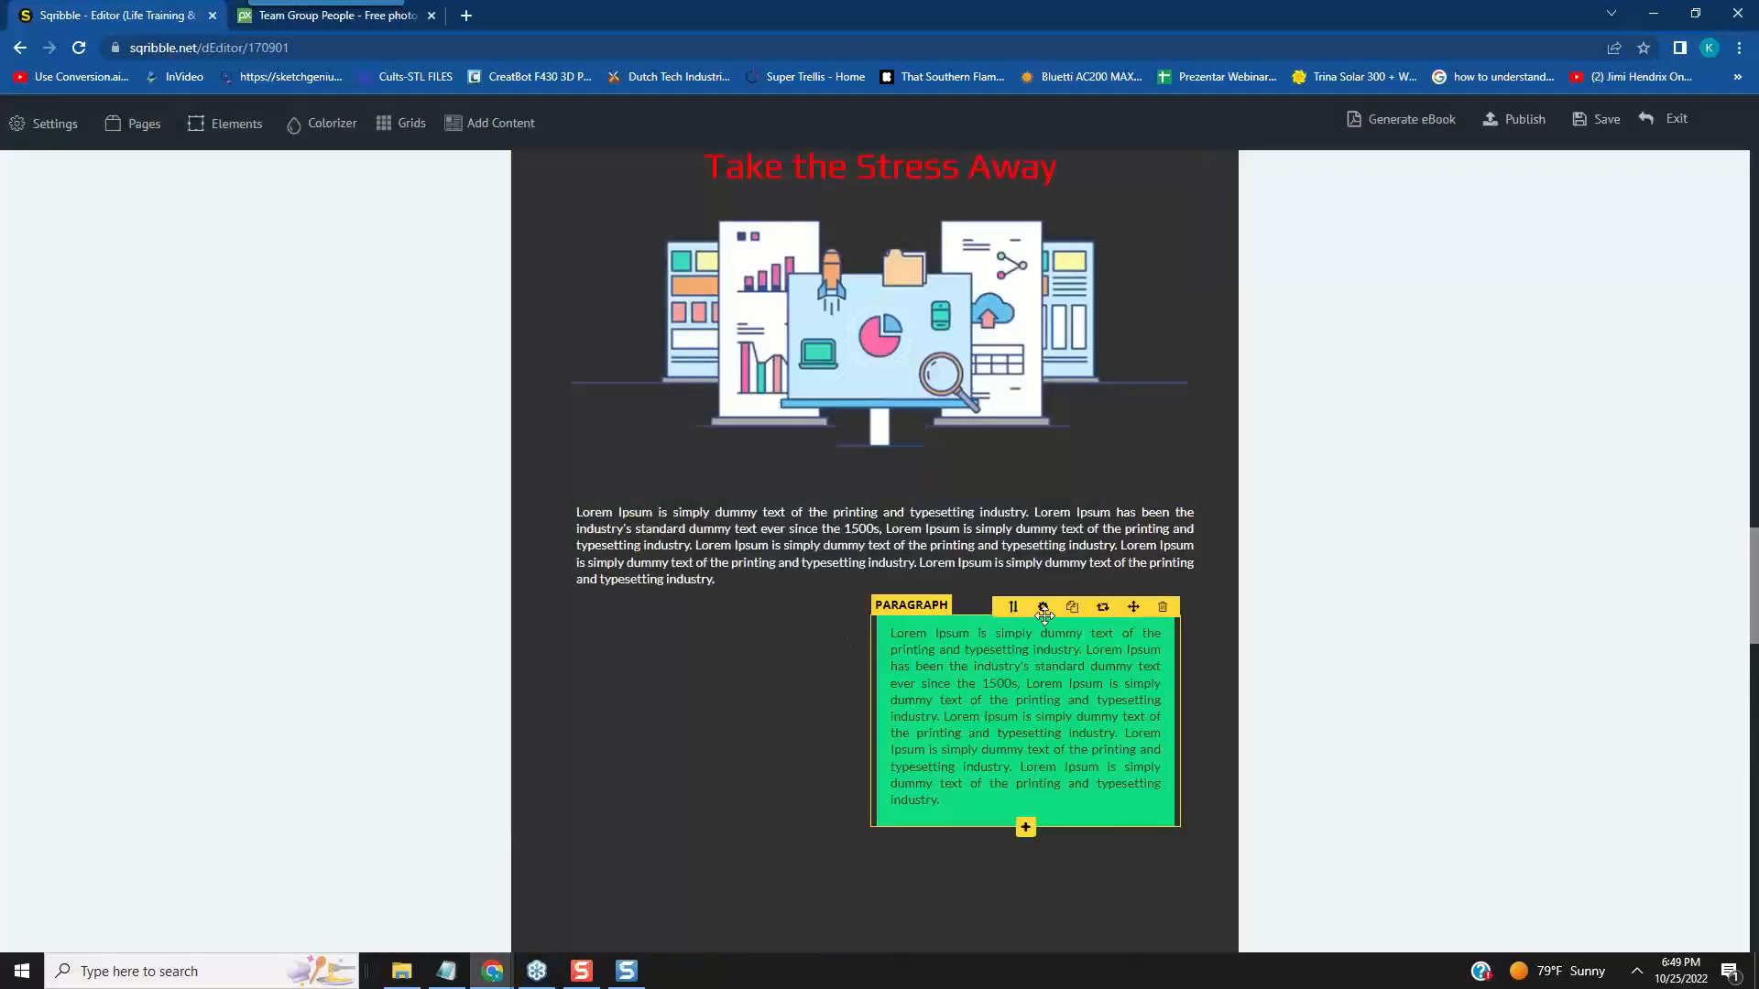
- Set the green paragraph box's width to 700 and move it to the centre of the page
{"action": "left_click", "coordinate": [1042, 609]}
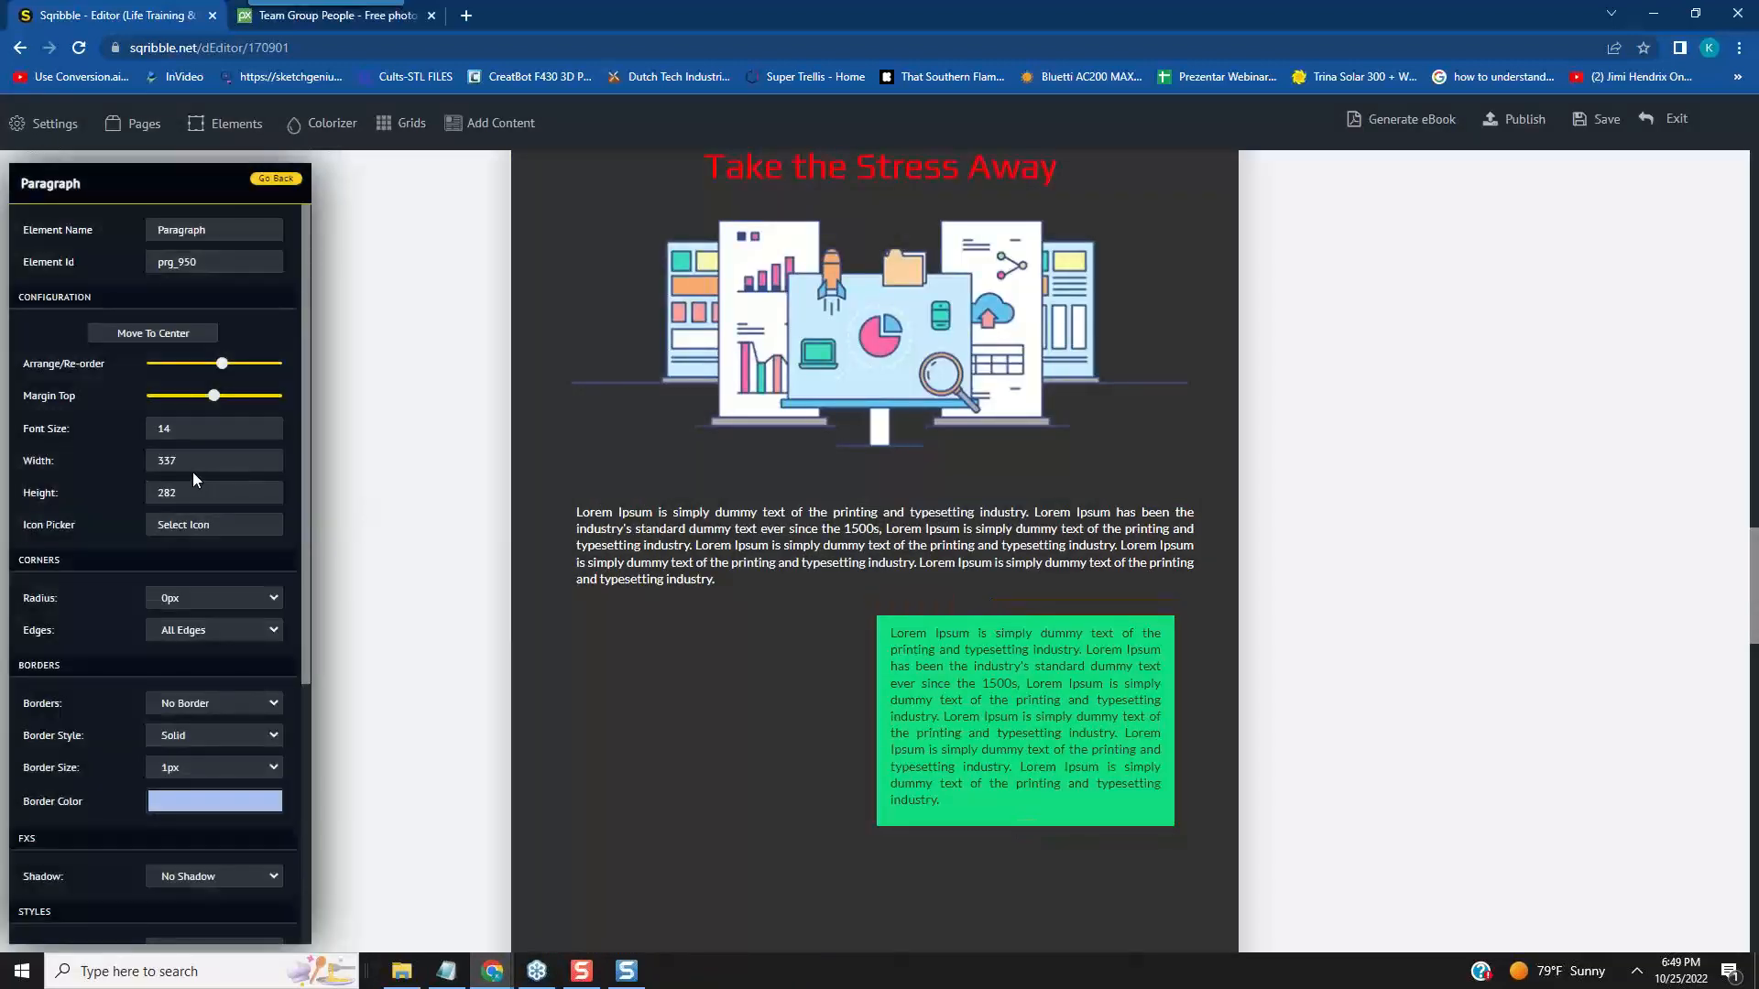
{"action": "double_click", "coordinate": [178, 460]}
{"action": "type", "text": "700"}
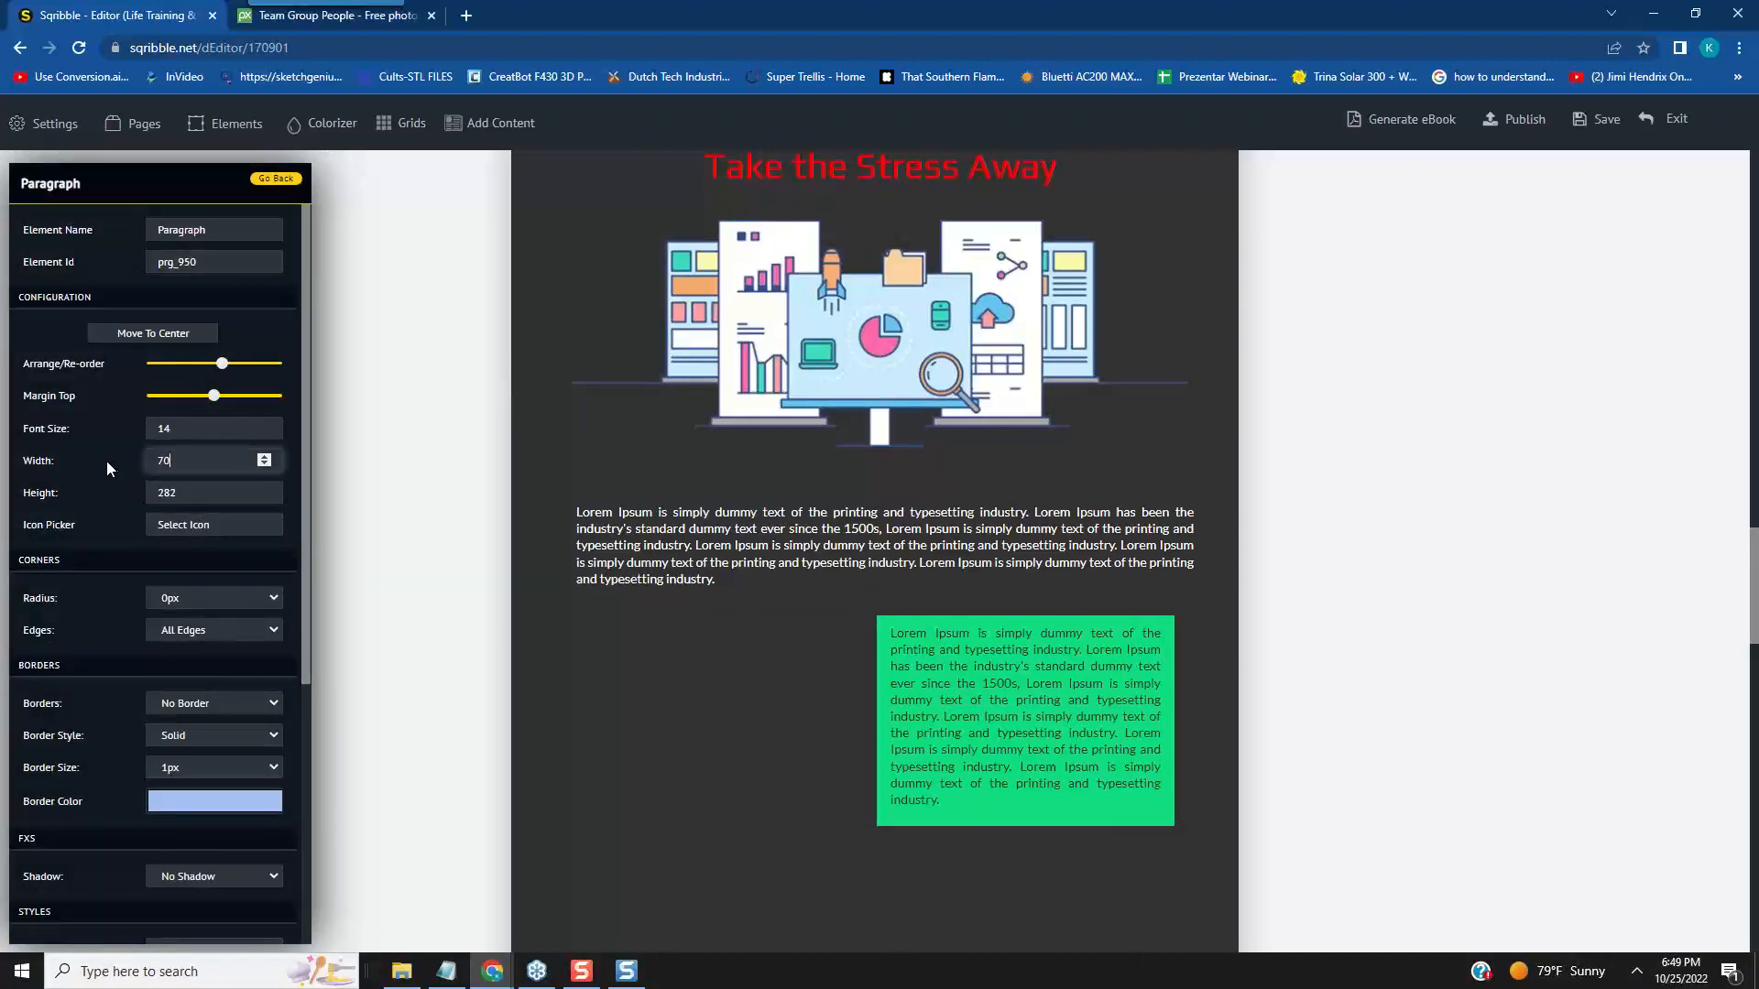
{"action": "left_click", "coordinate": [292, 536]}
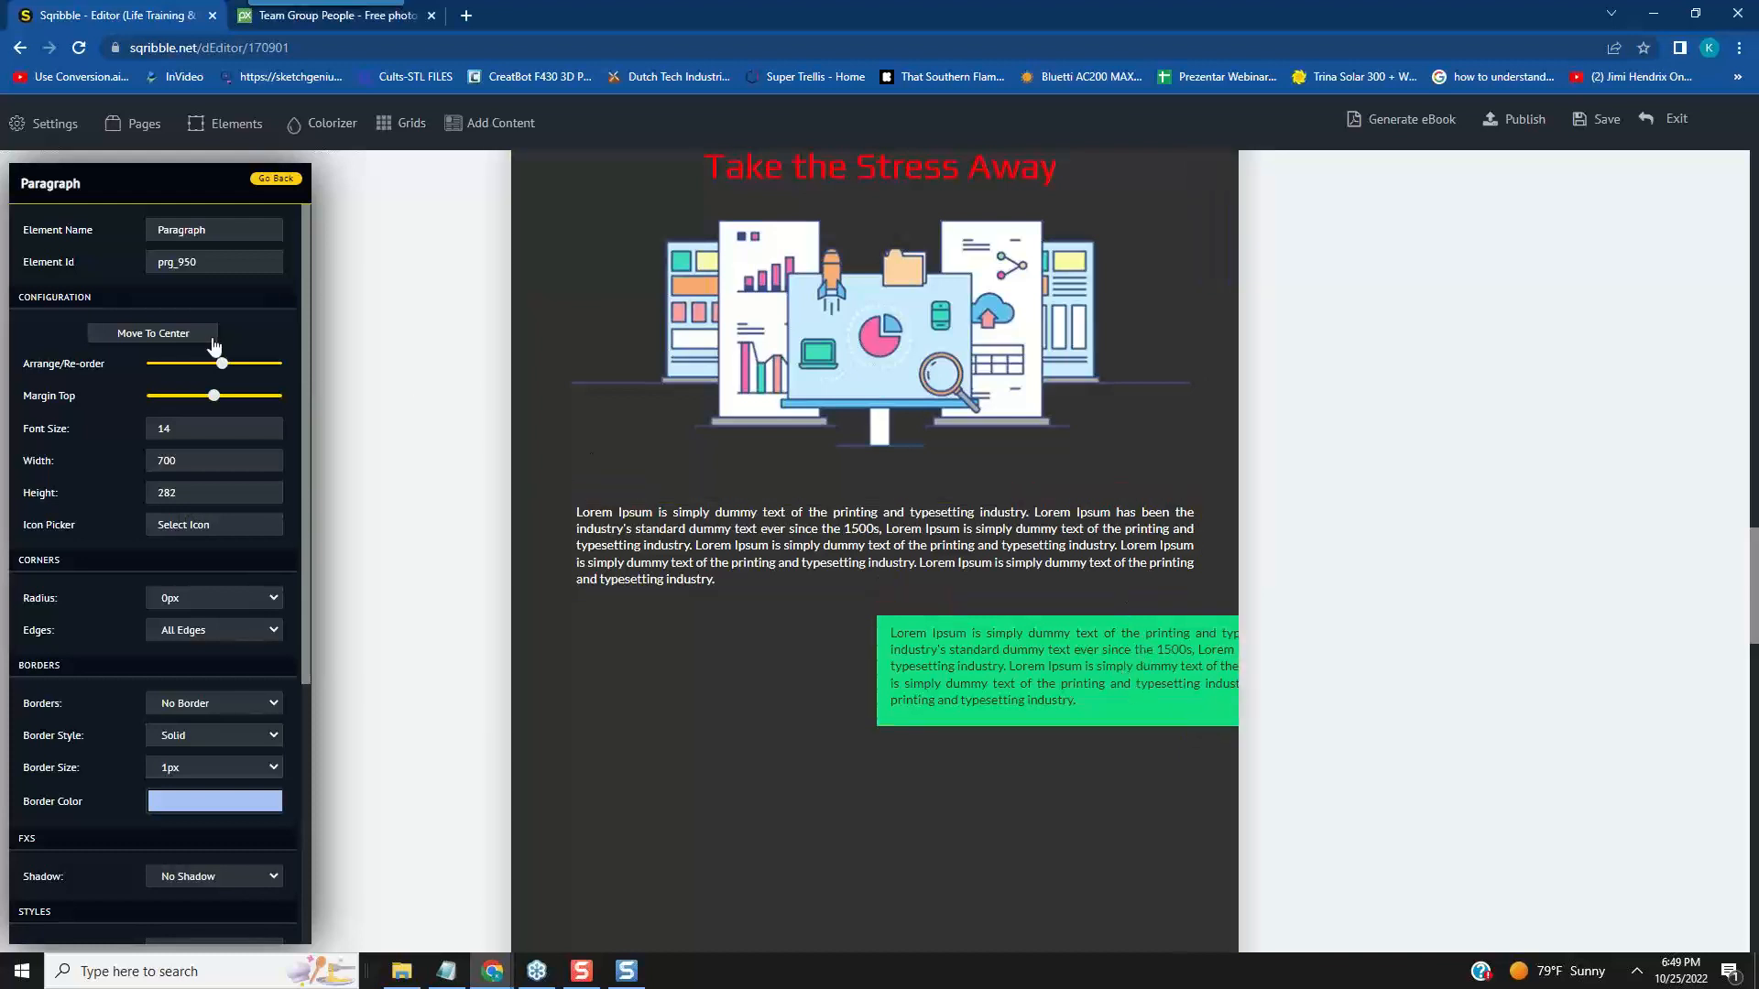
{"action": "left_click", "coordinate": [171, 335]}
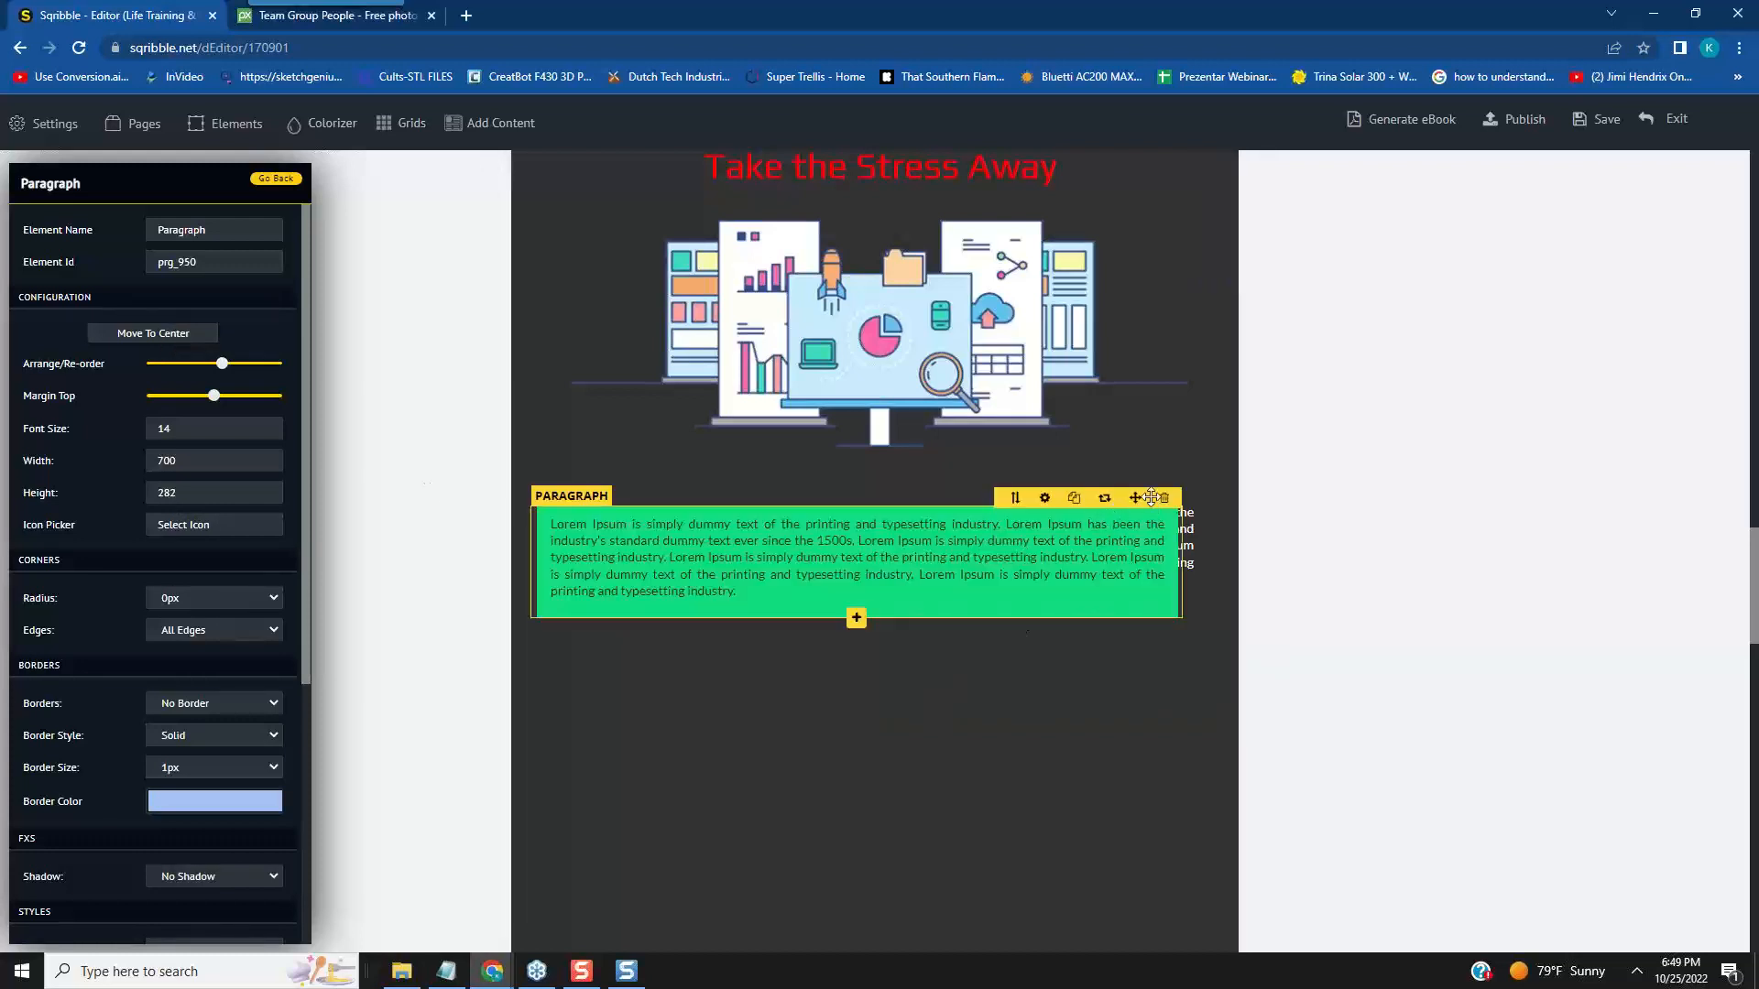
- Move the green paragraph box below the white paragraph, towards the page's right edge, and delete all its text
{"action": "left_click_drag", "start_coordinate": [1152, 497], "coordinate": [1571, 615]}
{"action": "left_click", "coordinate": [1137, 651]}
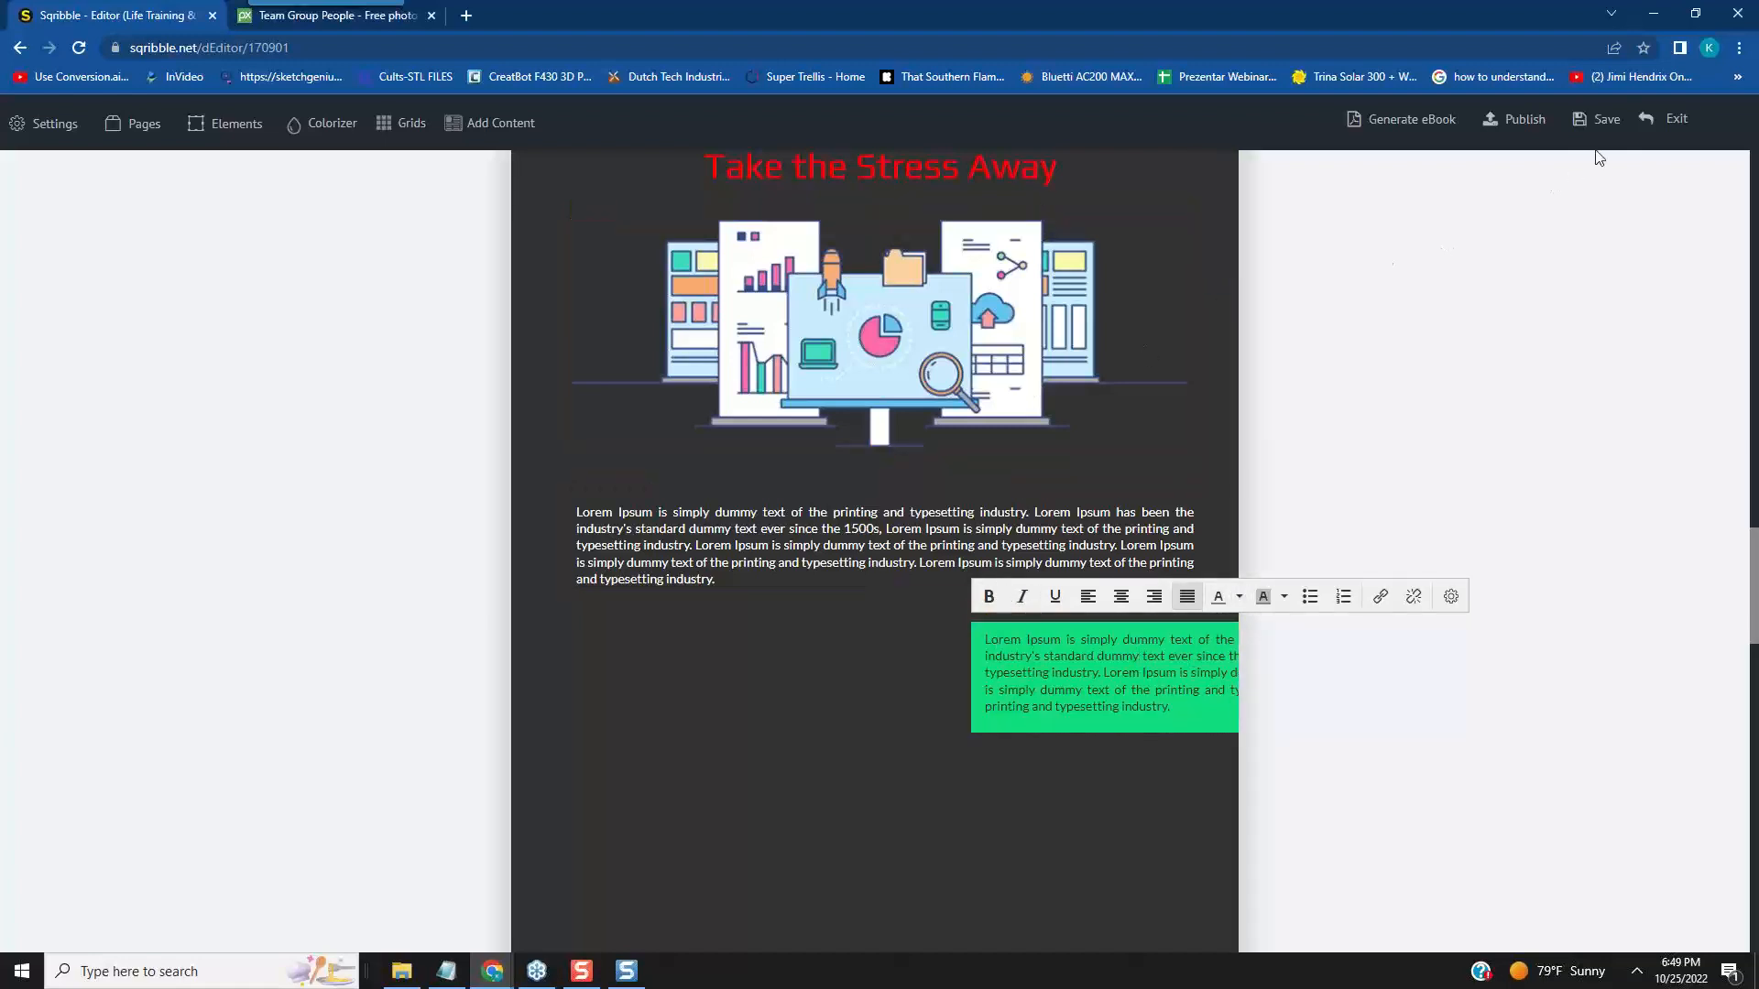
{"action": "mouse_move", "coordinate": [1646, 120]}
{"action": "left_click_drag", "start_coordinate": [1082, 666], "coordinate": [1052, 621]}
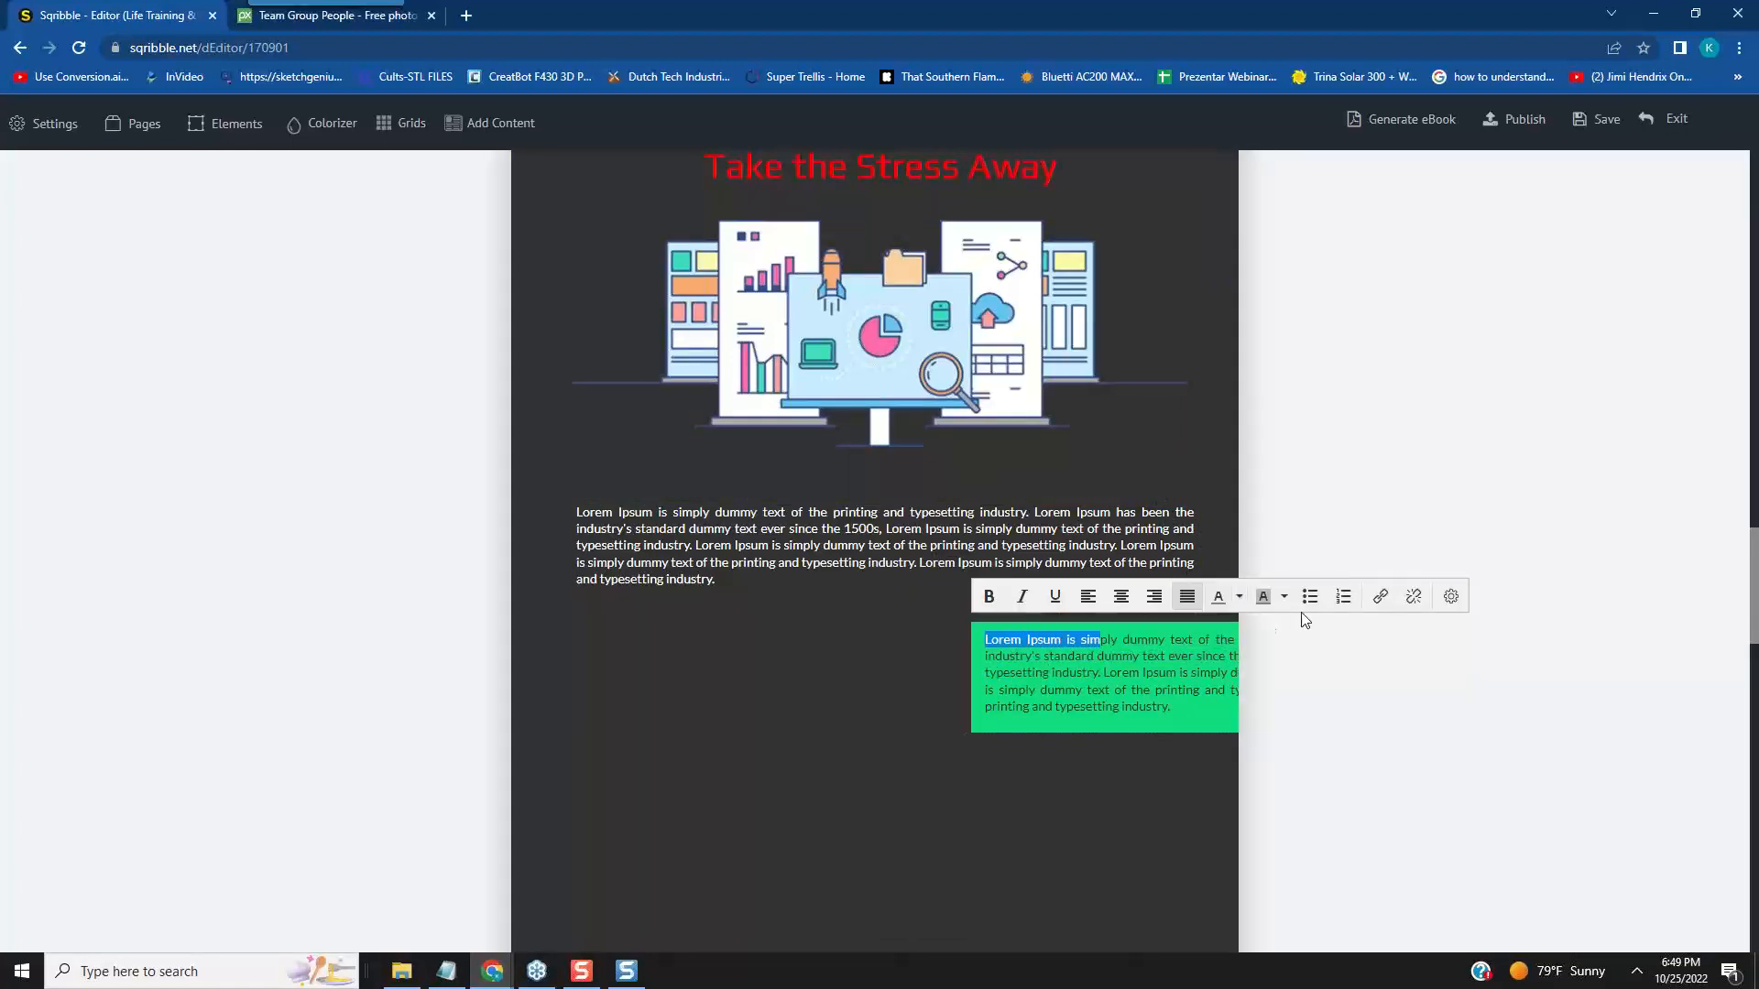
{"action": "left_click", "coordinate": [1218, 718]}
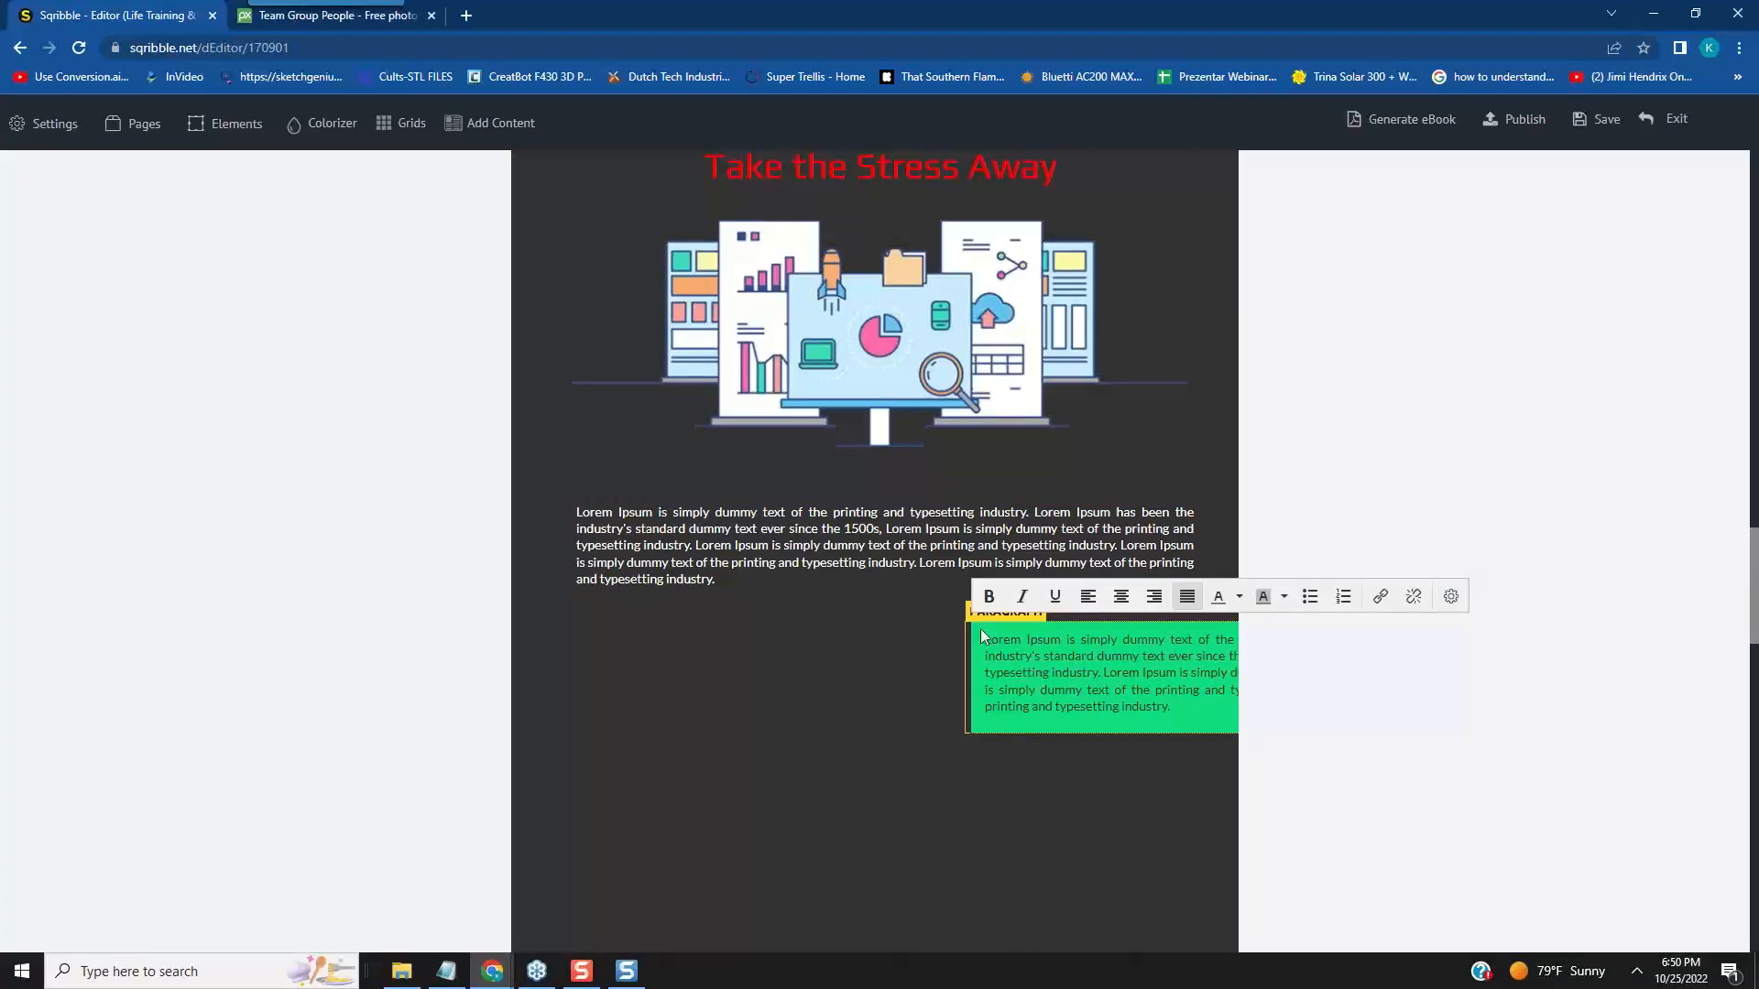
{"action": "left_click_drag", "start_coordinate": [988, 646], "coordinate": [1183, 744]}
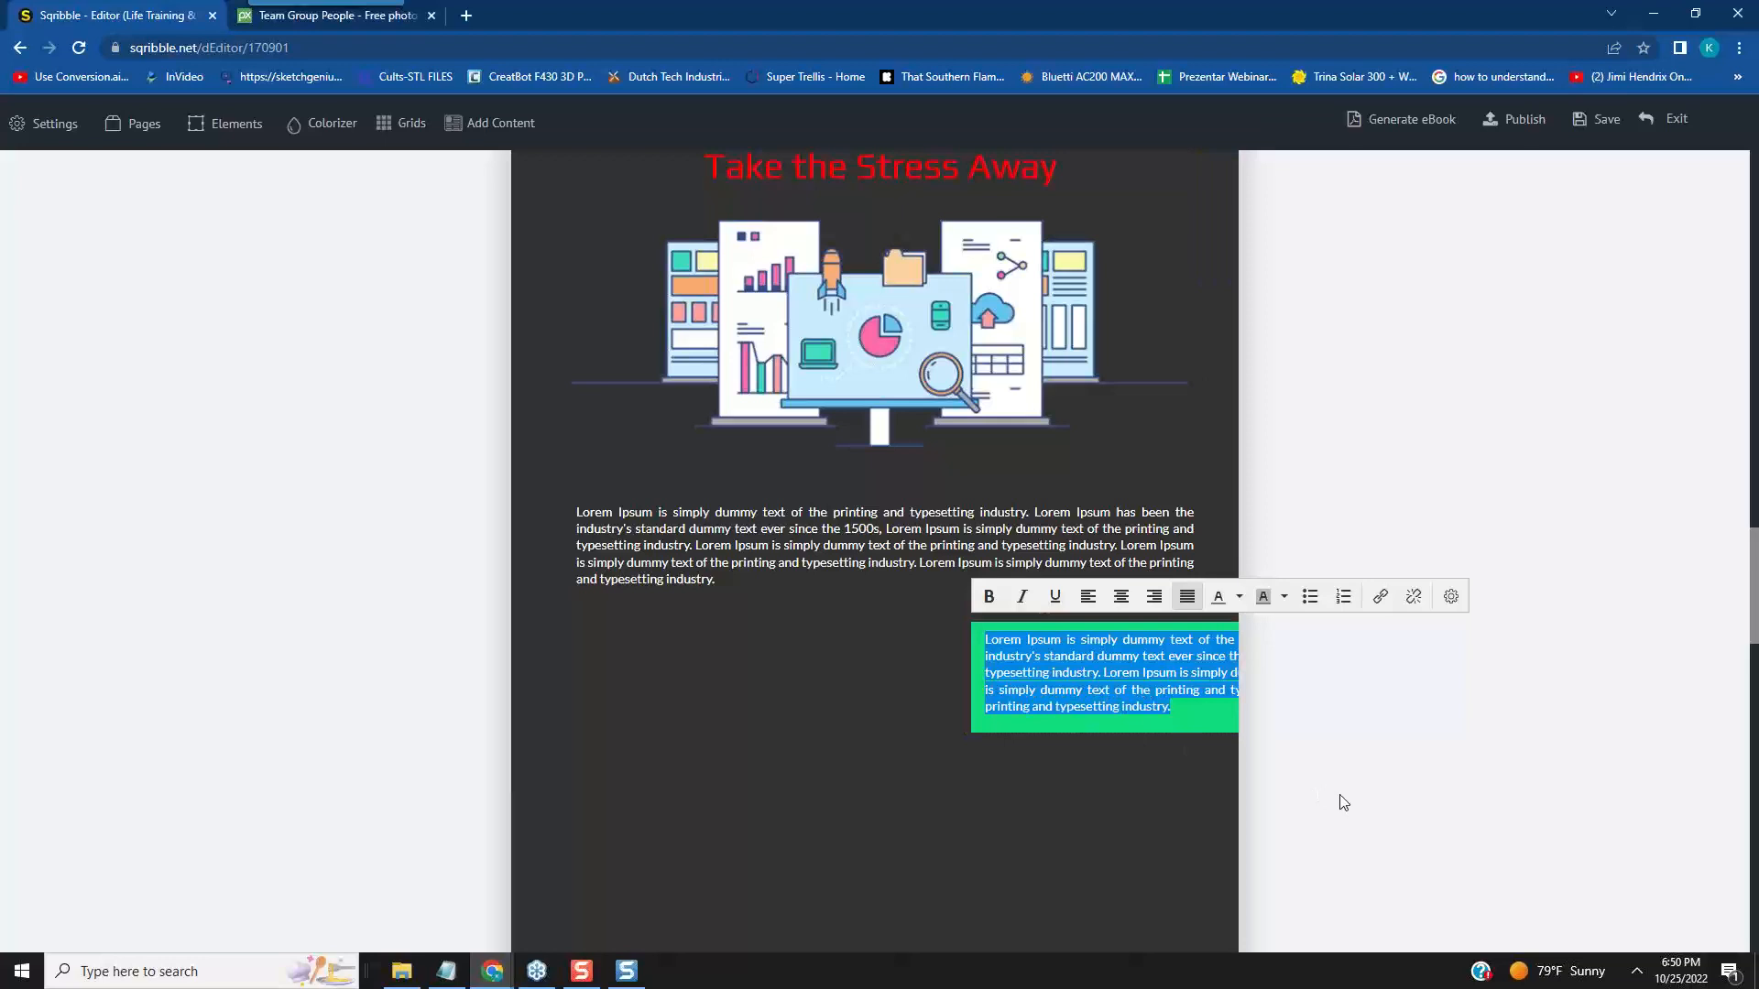
{"action": "key", "text": "Delete"}
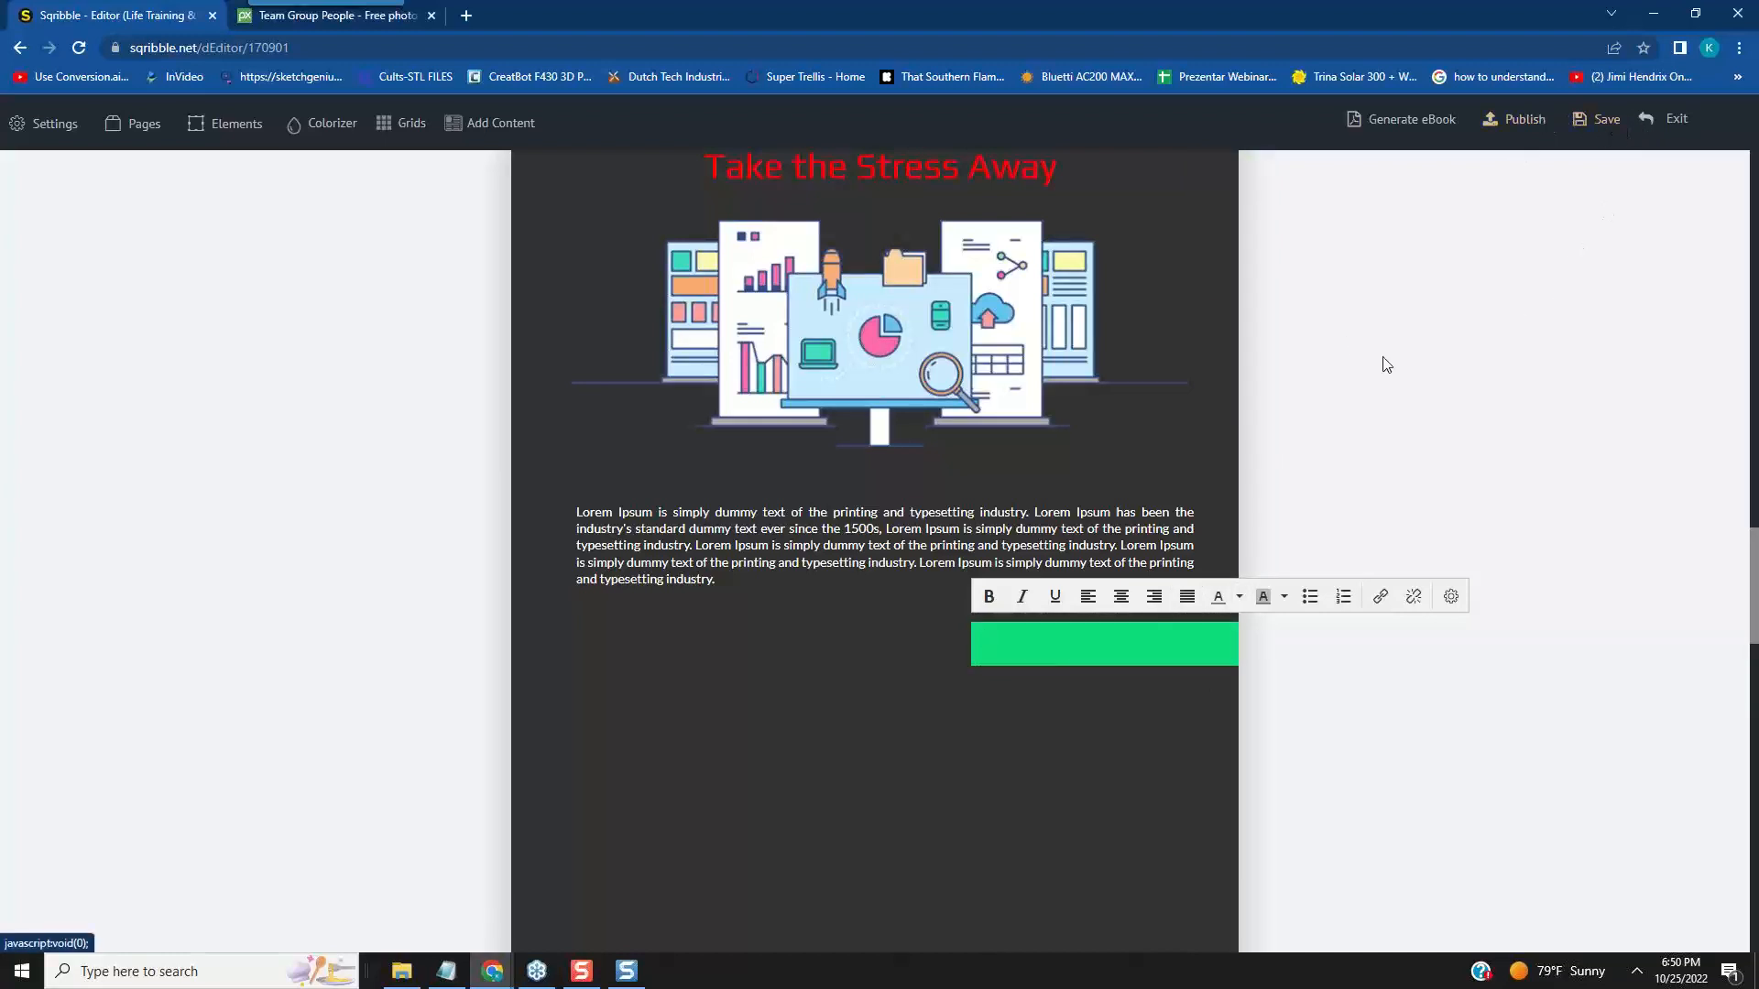
{"action": "left_click", "coordinate": [981, 619]}
{"action": "left_click", "coordinate": [1194, 634]}
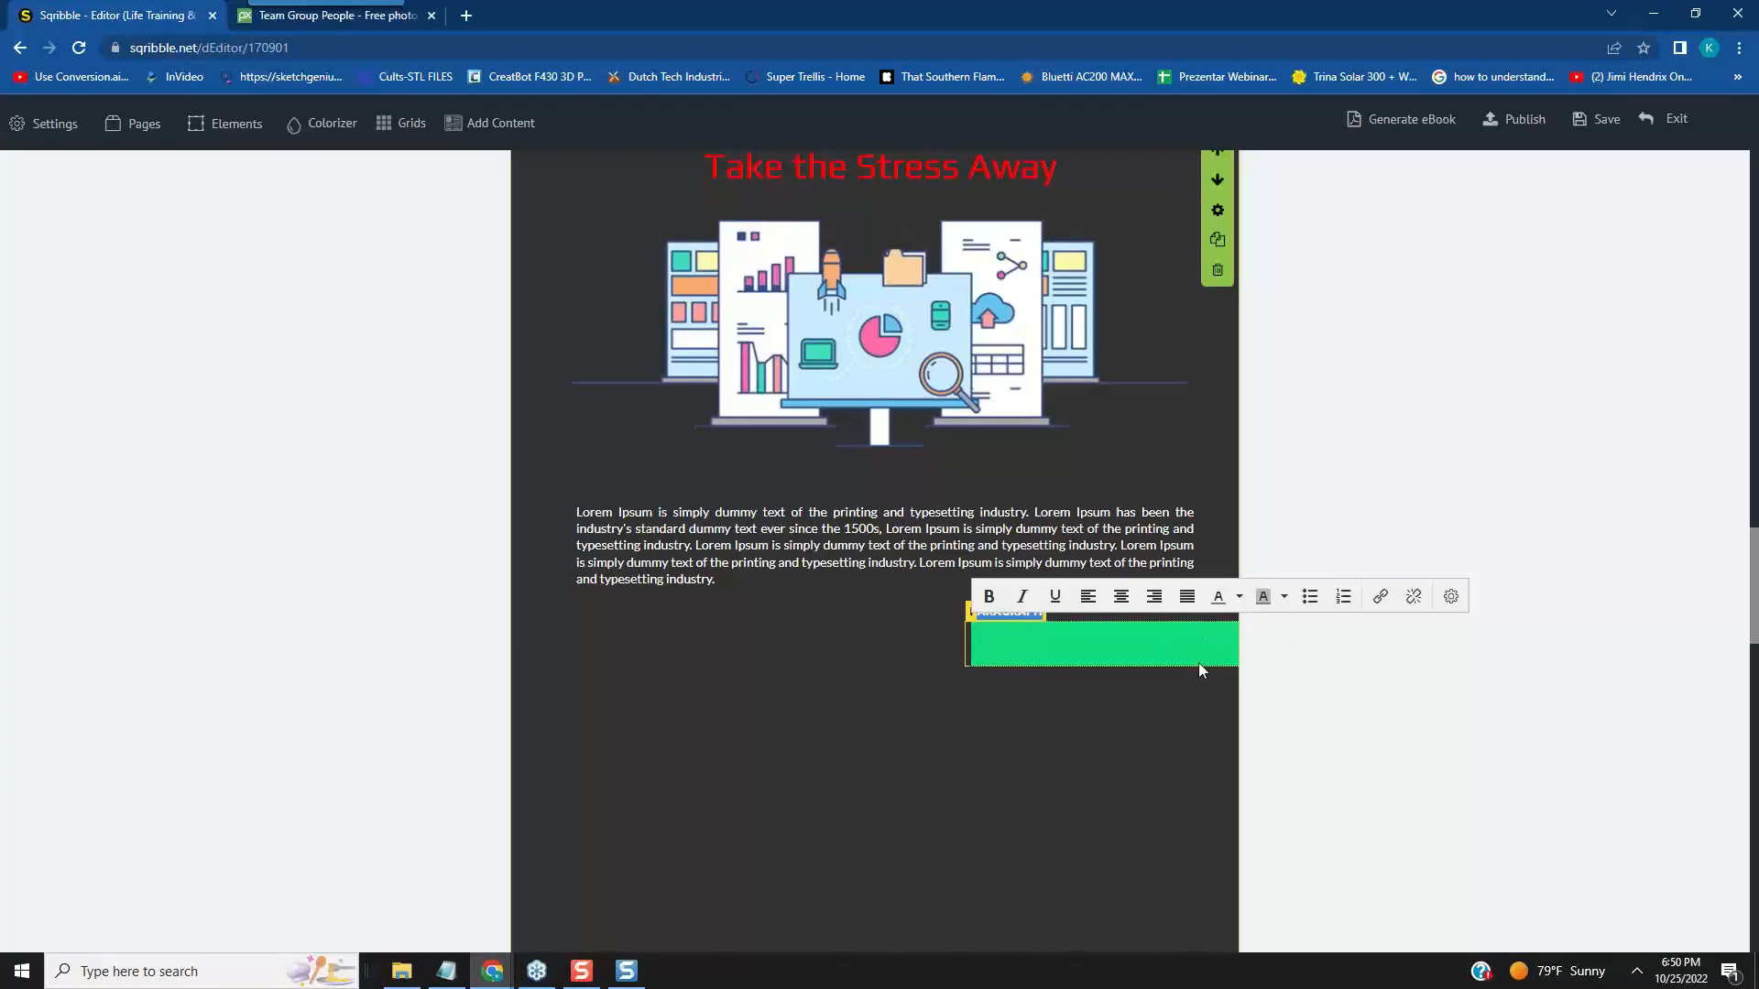
- Save and exit the eBook, and reopen the "Life Training & Staying Focused" project for editing
{"action": "mouse_move", "coordinate": [1676, 123]}
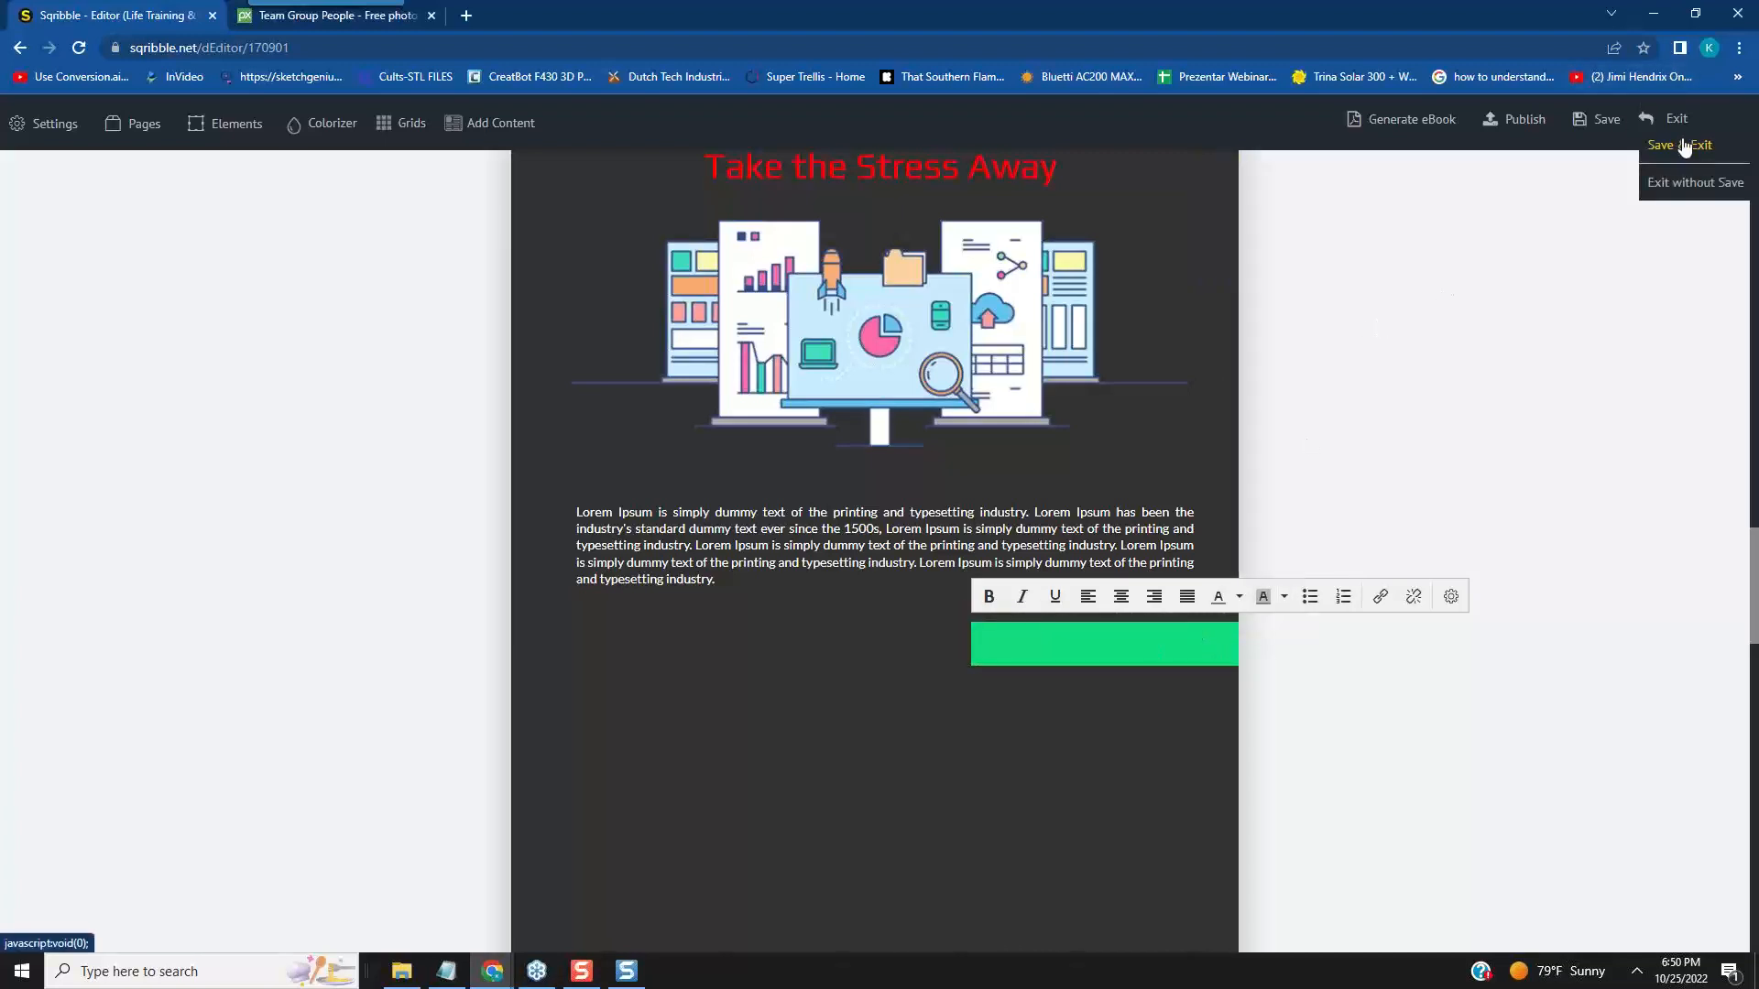
{"action": "left_click", "coordinate": [1674, 146]}
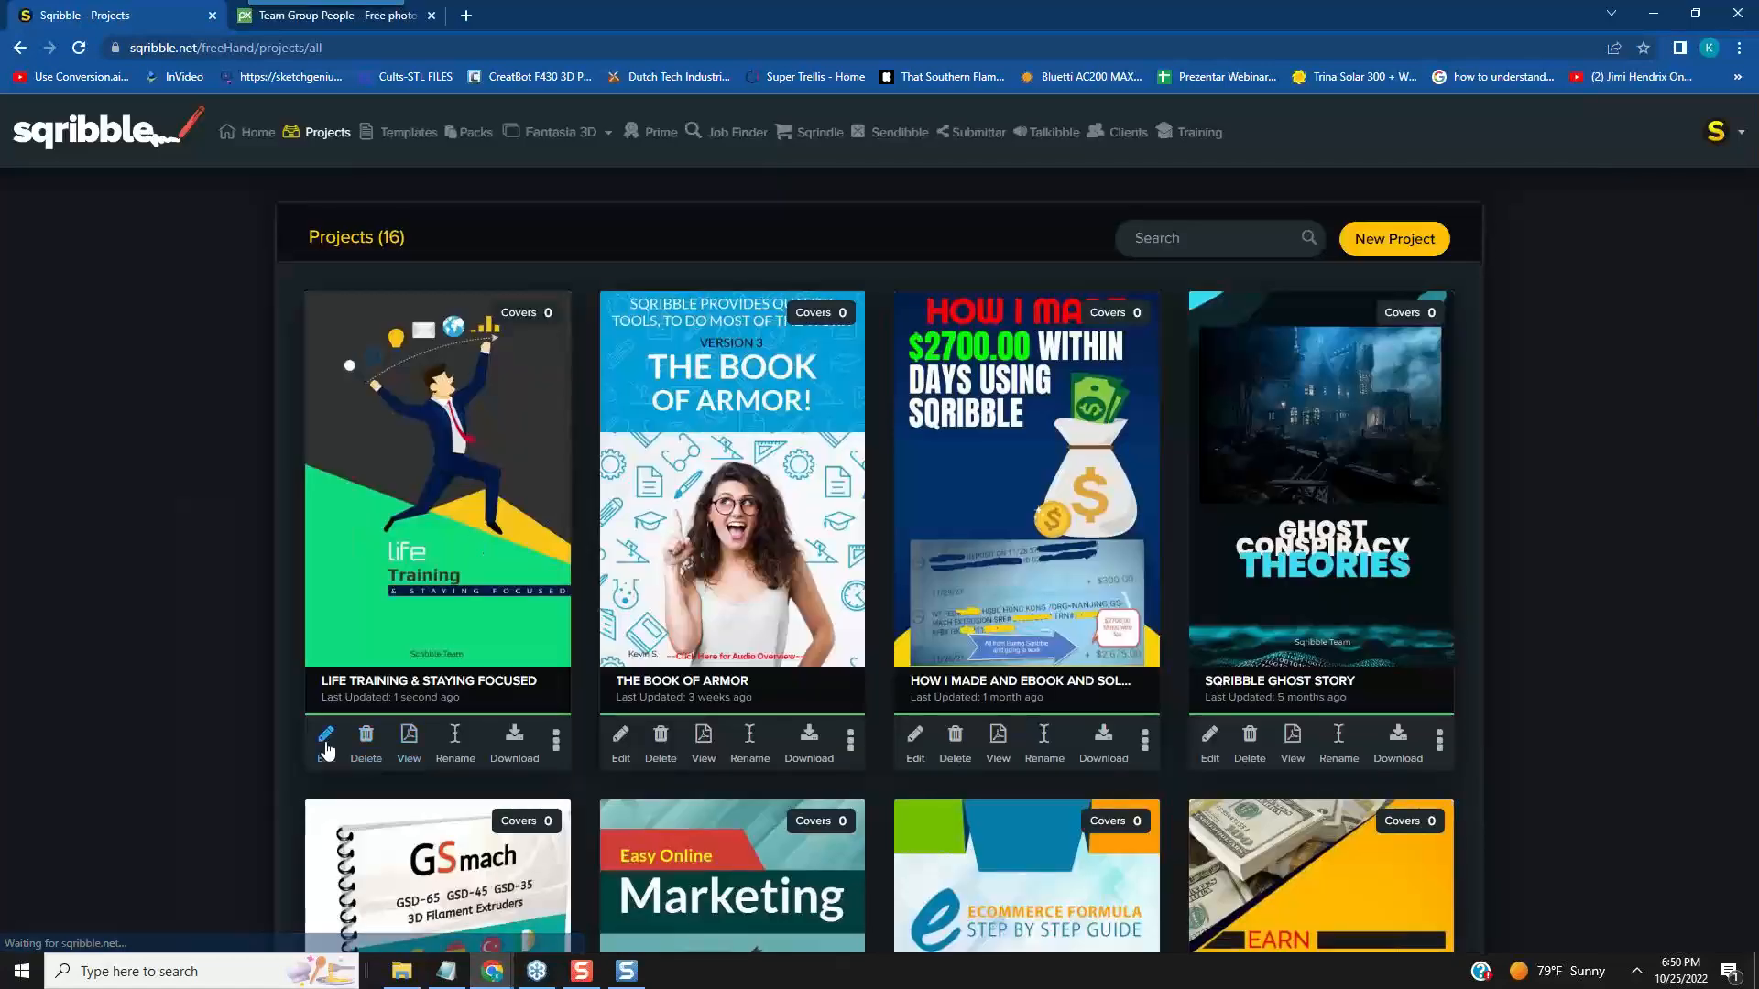
{"action": "left_click", "coordinate": [325, 747]}
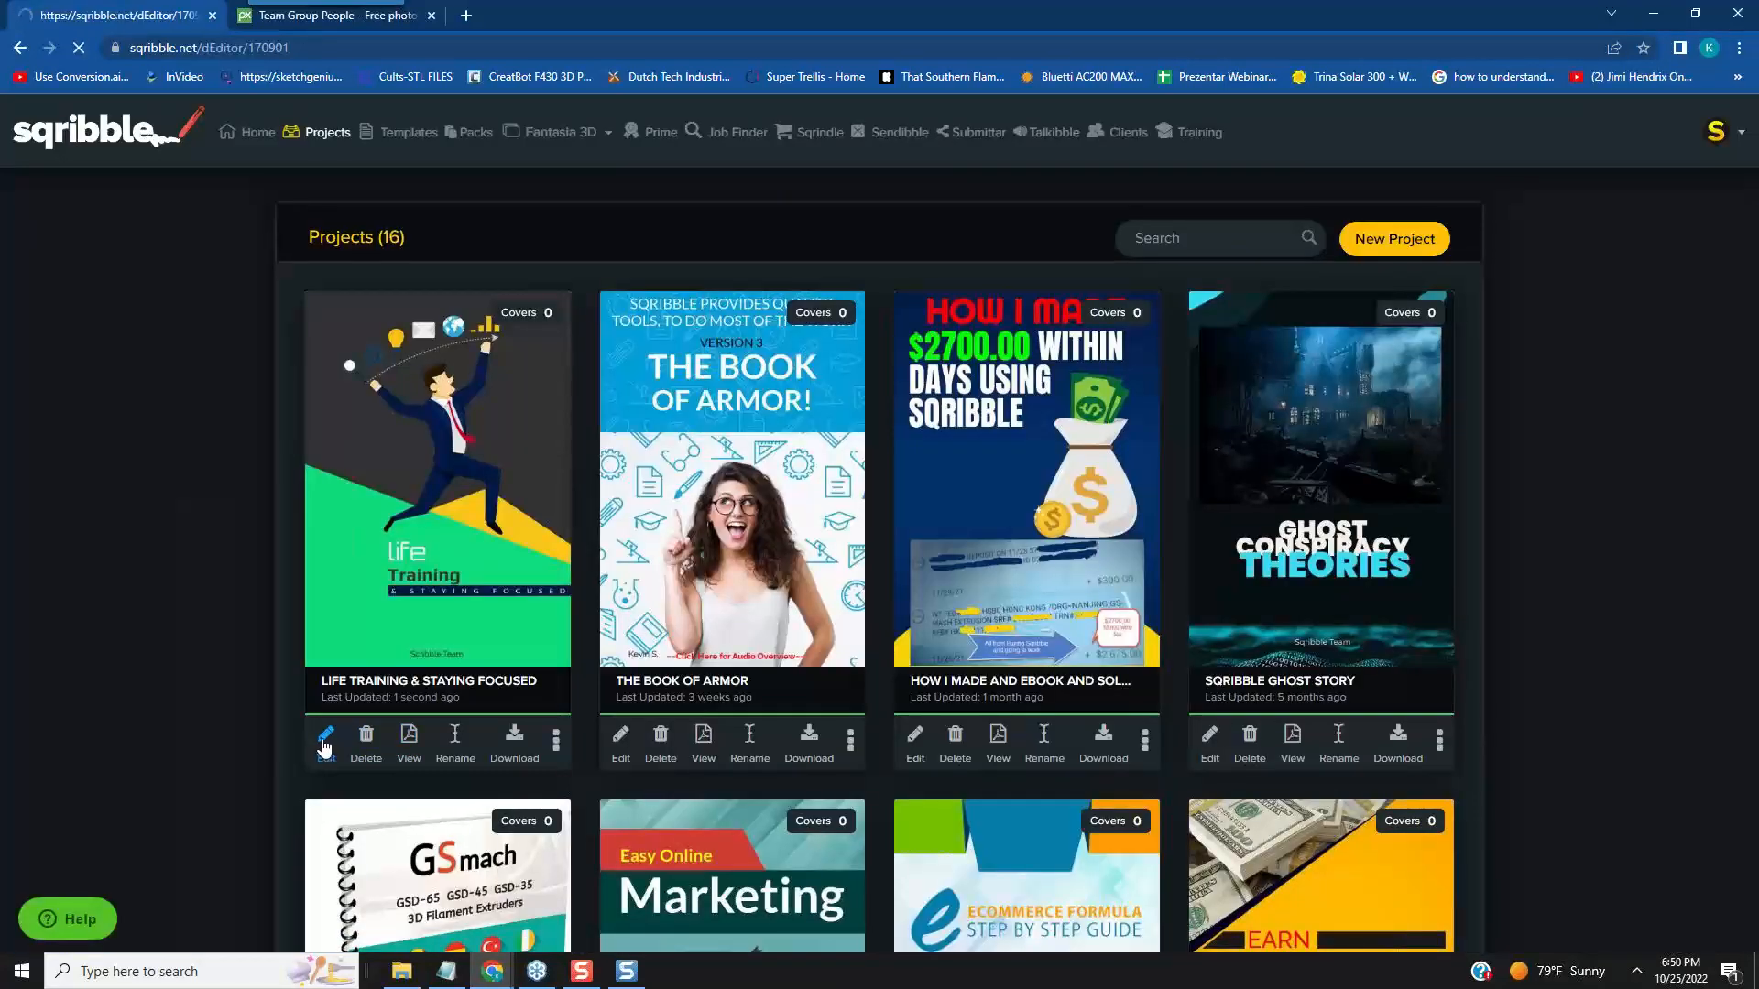
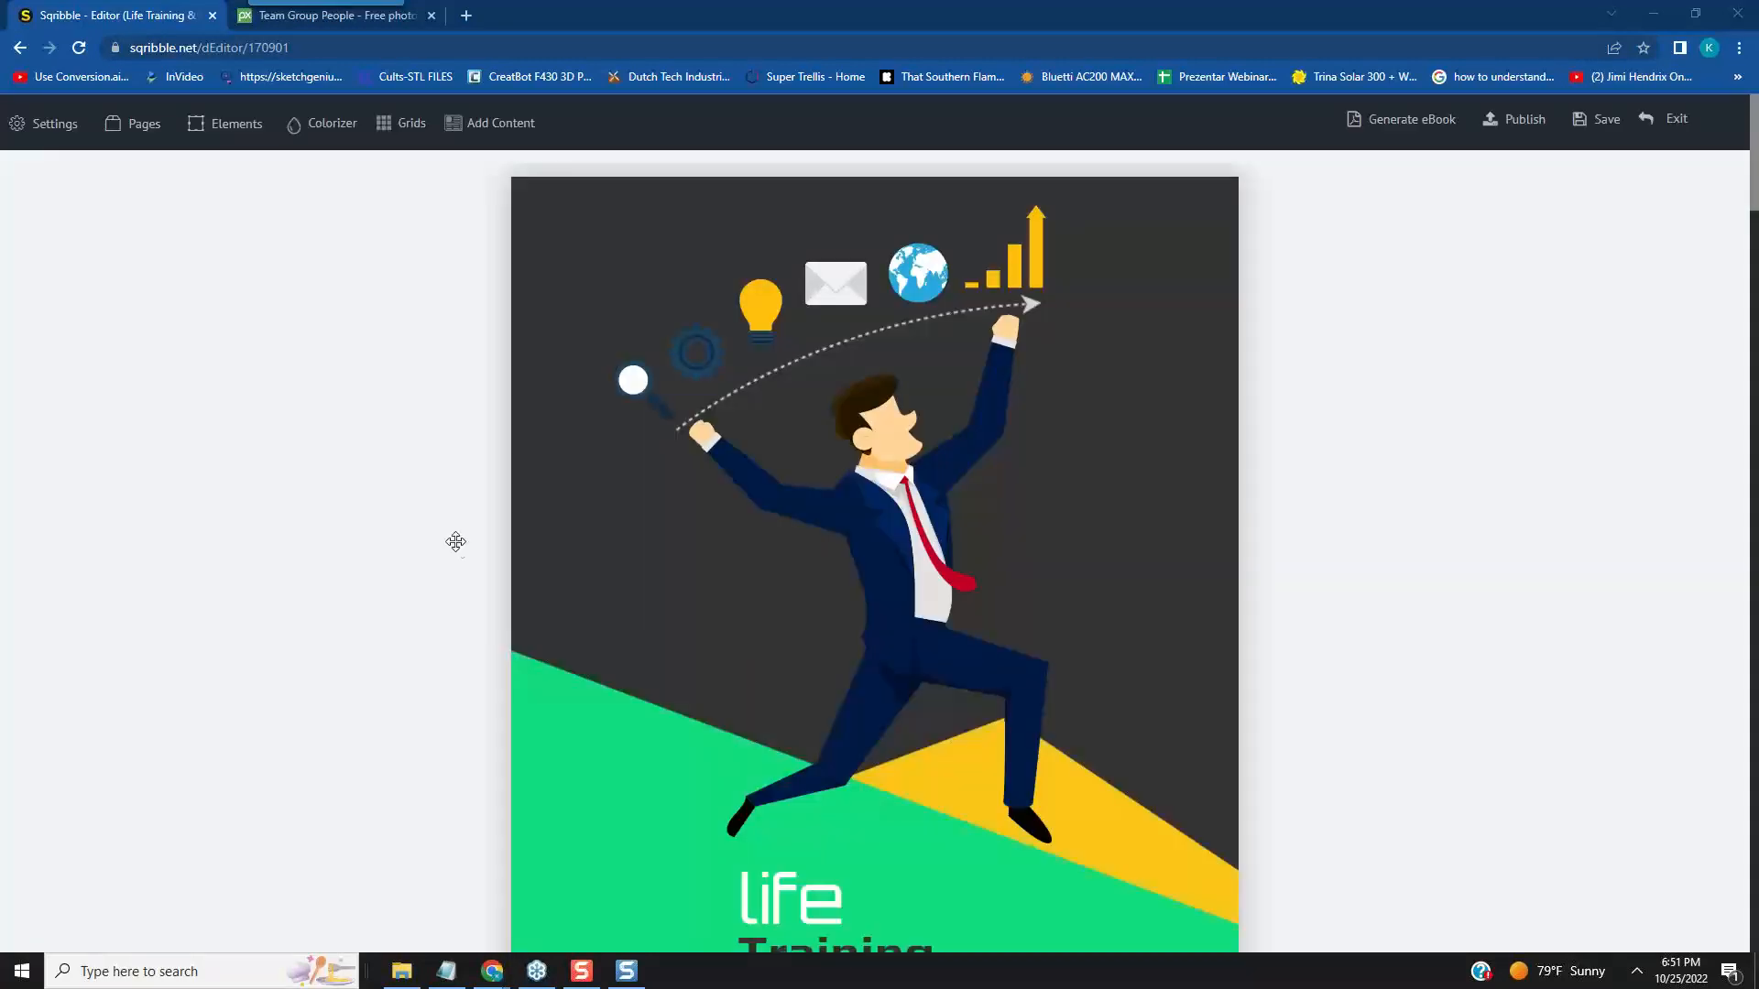
- Check the cover's title, subtitle and author headlines by selecting their text for editing
{"action": "scroll", "coordinate": [1273, 696], "scroll_direction": "down", "scroll_amount": 5}
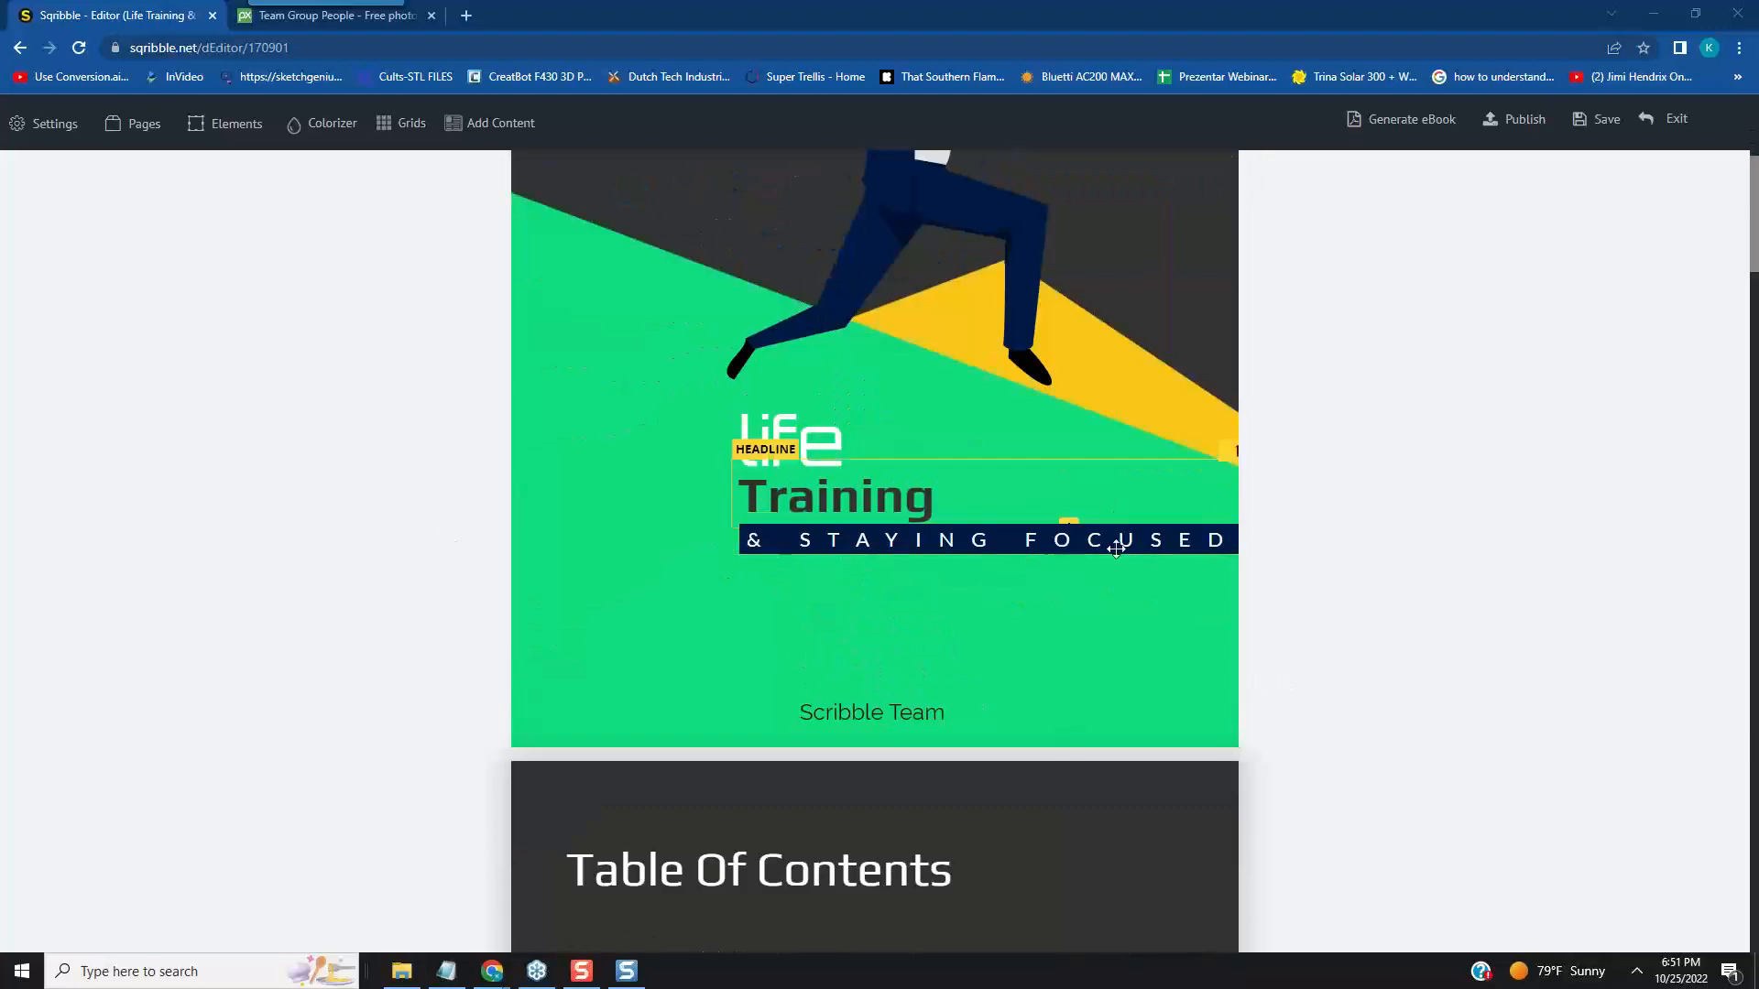
{"action": "double_click", "coordinate": [1116, 548]}
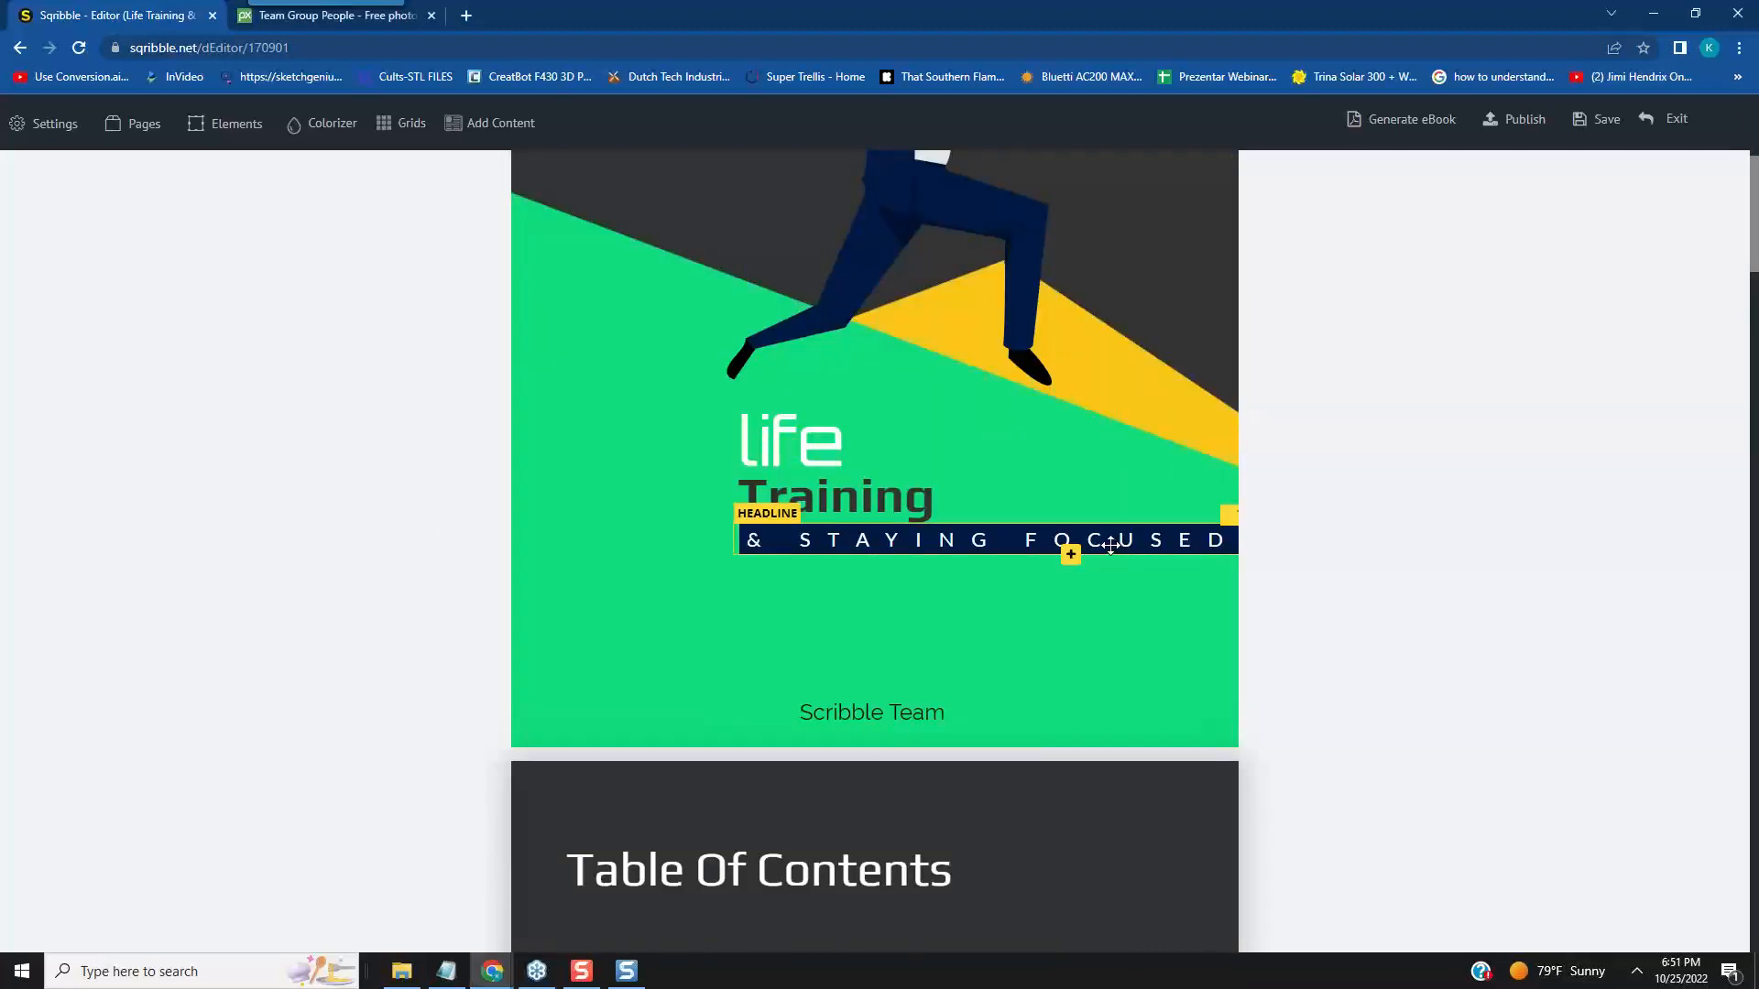
{"action": "left_click", "coordinate": [1223, 519]}
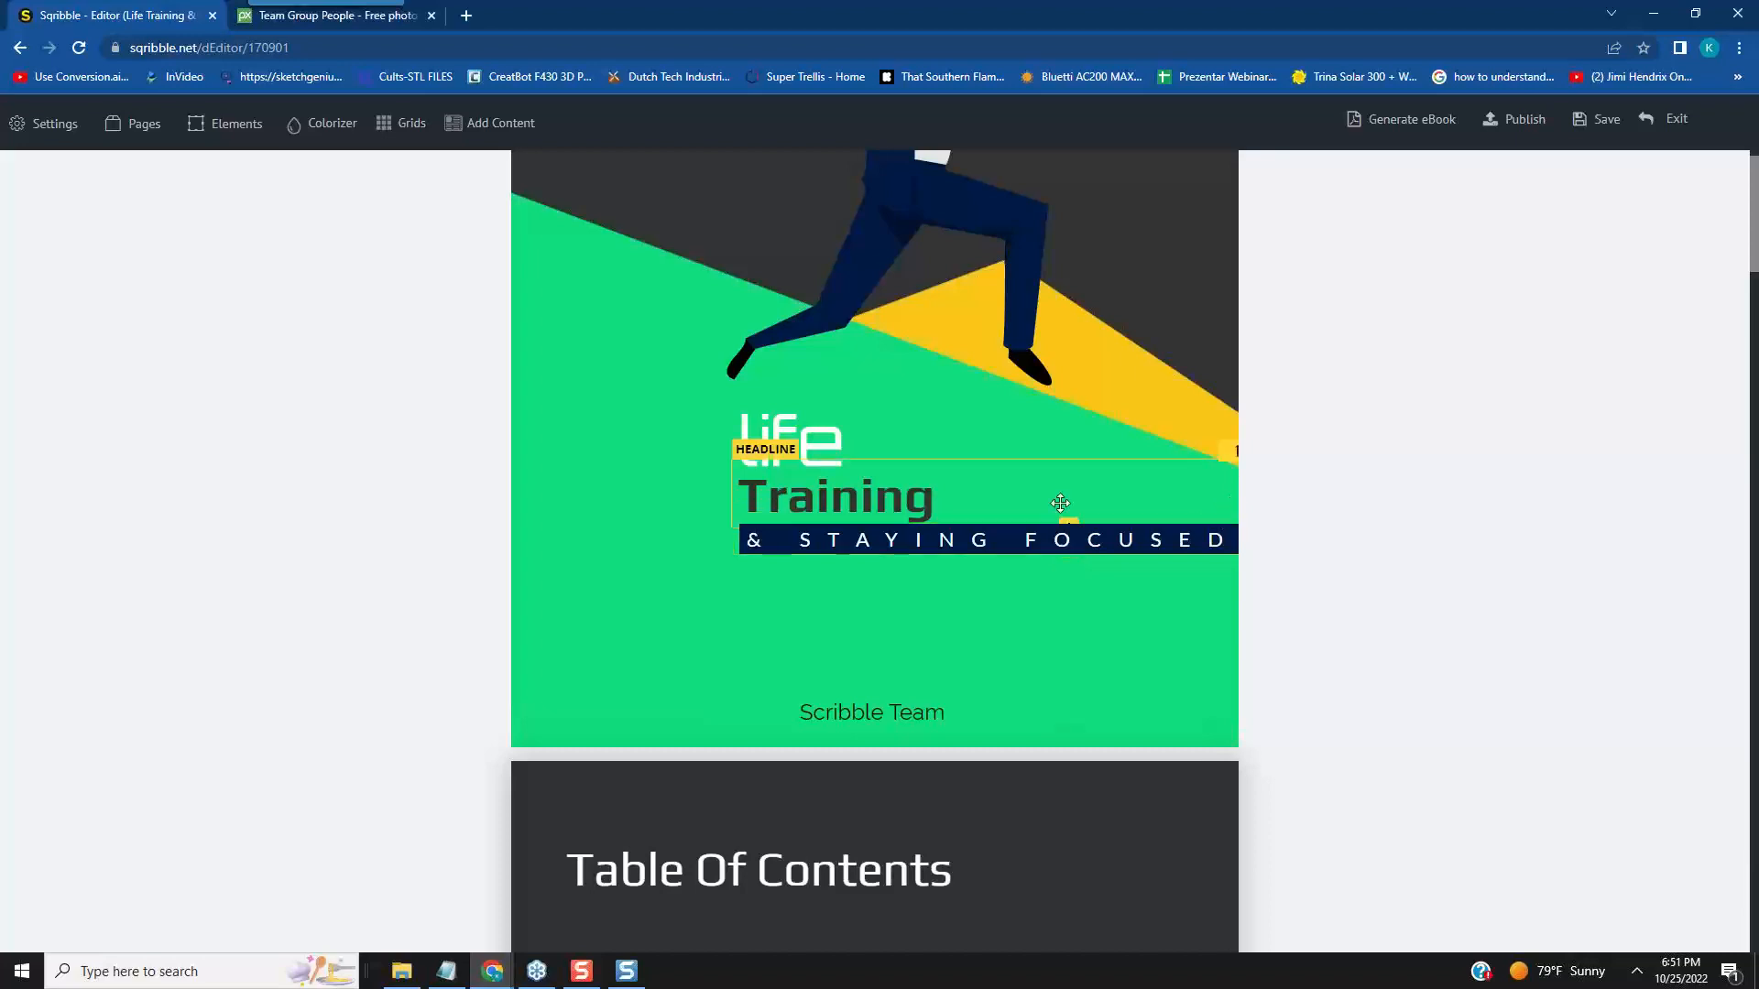
{"action": "left_click_drag", "start_coordinate": [1117, 542], "coordinate": [1044, 519]}
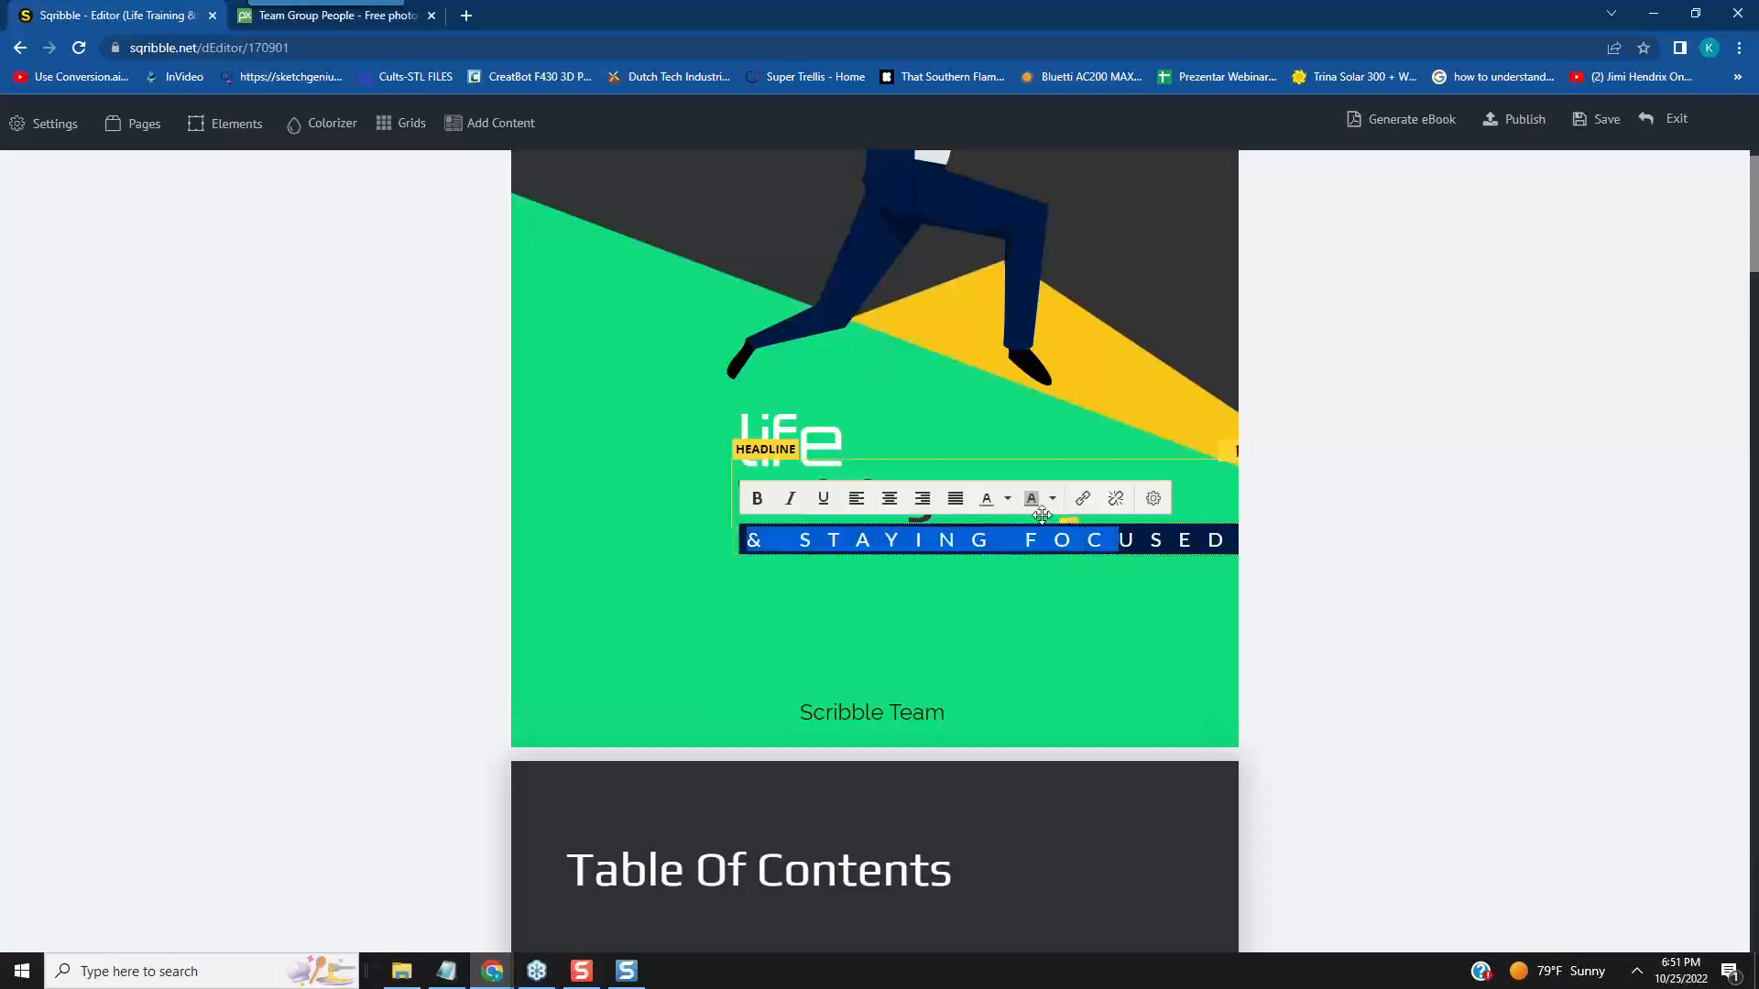
{"action": "left_click_drag", "start_coordinate": [1178, 540], "coordinate": [1108, 513]}
{"action": "left_click", "coordinate": [1225, 503]}
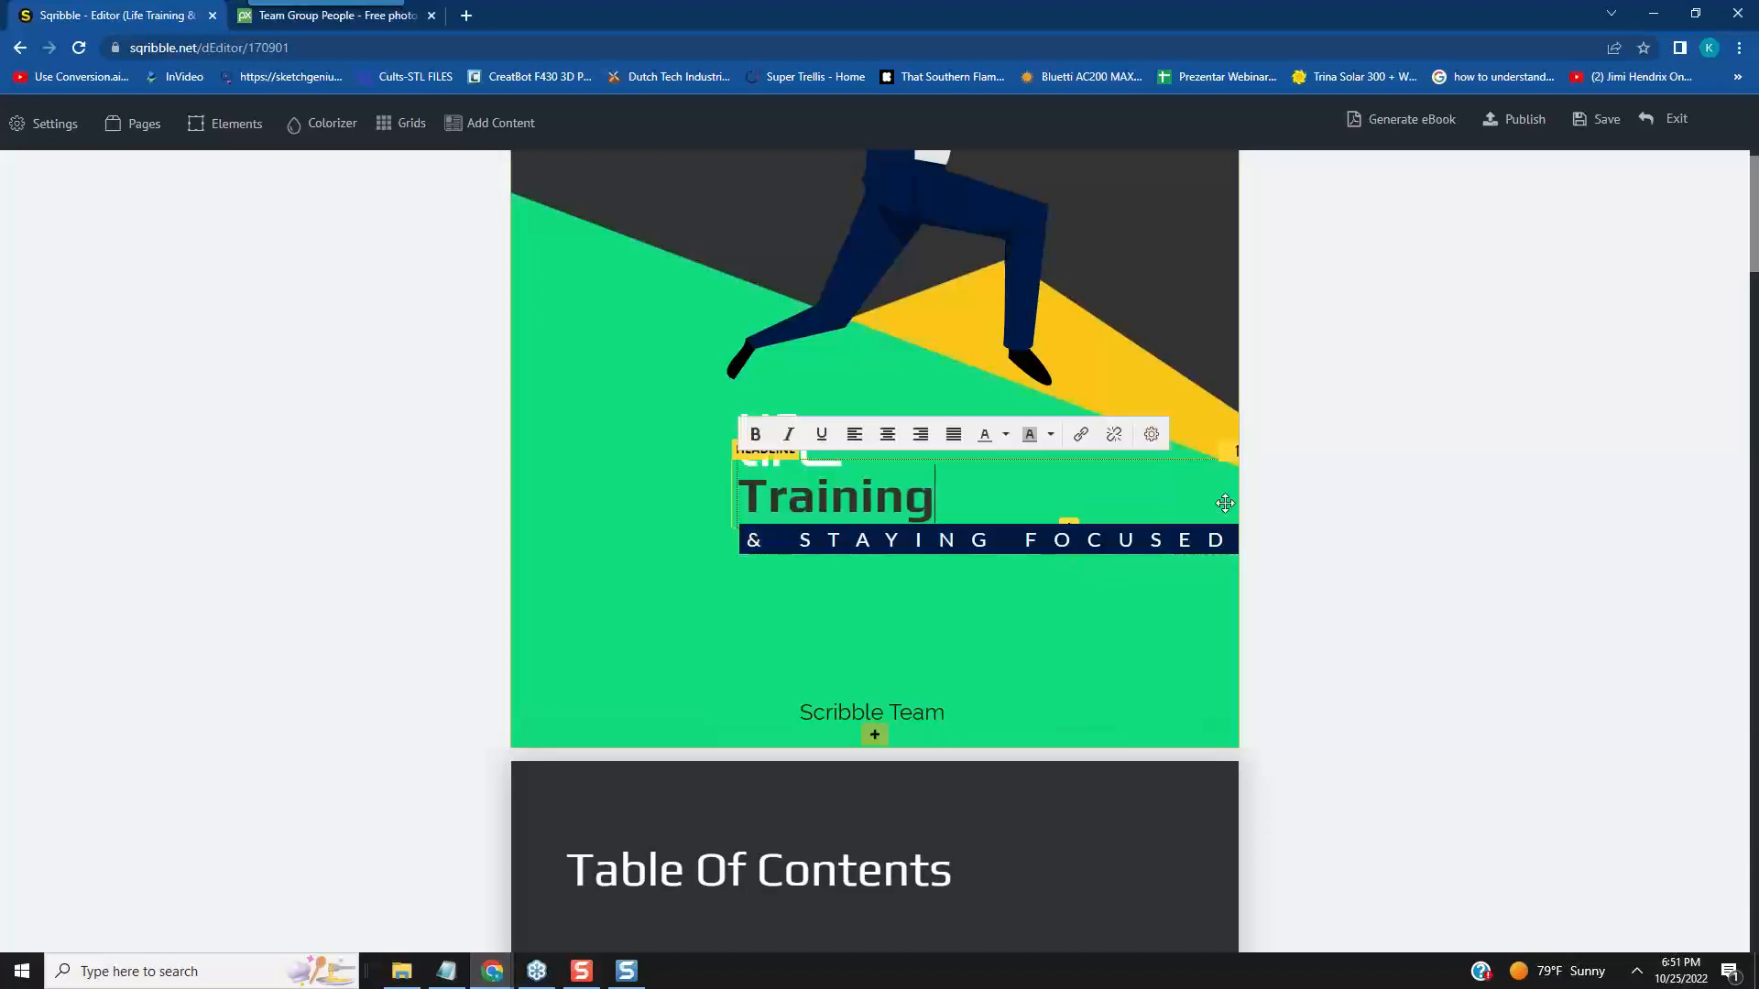
{"action": "left_click", "coordinate": [1214, 454]}
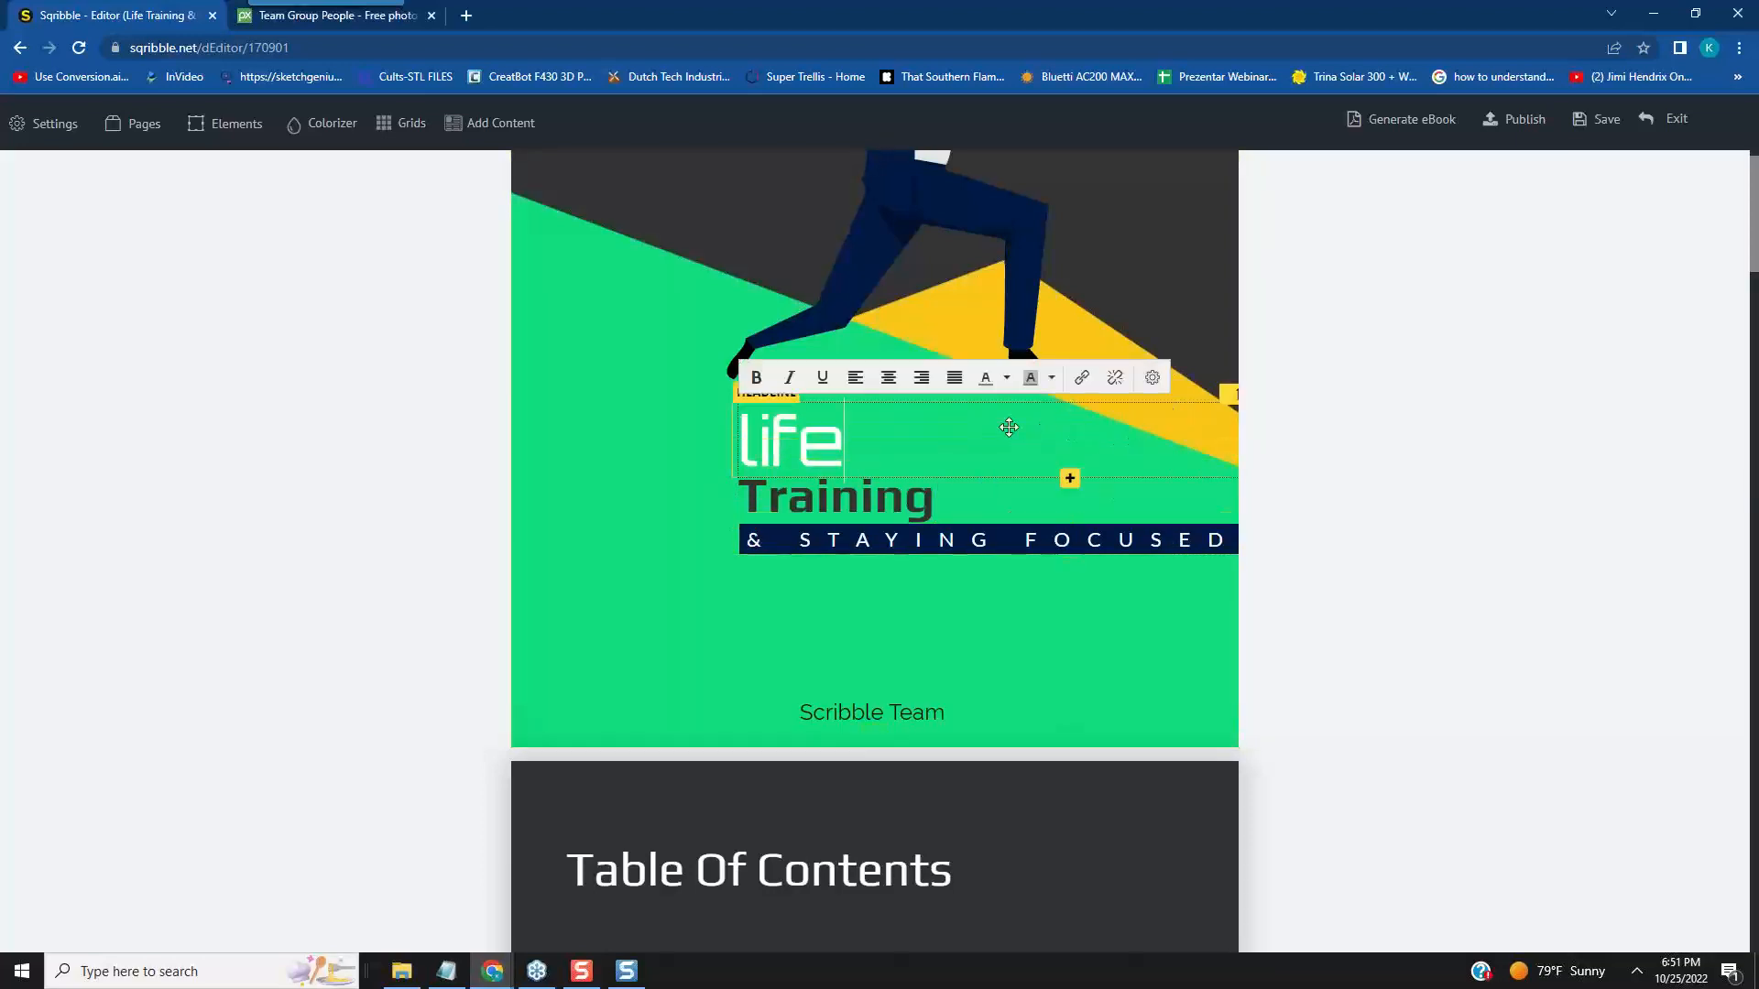
{"action": "left_click", "coordinate": [1008, 585]}
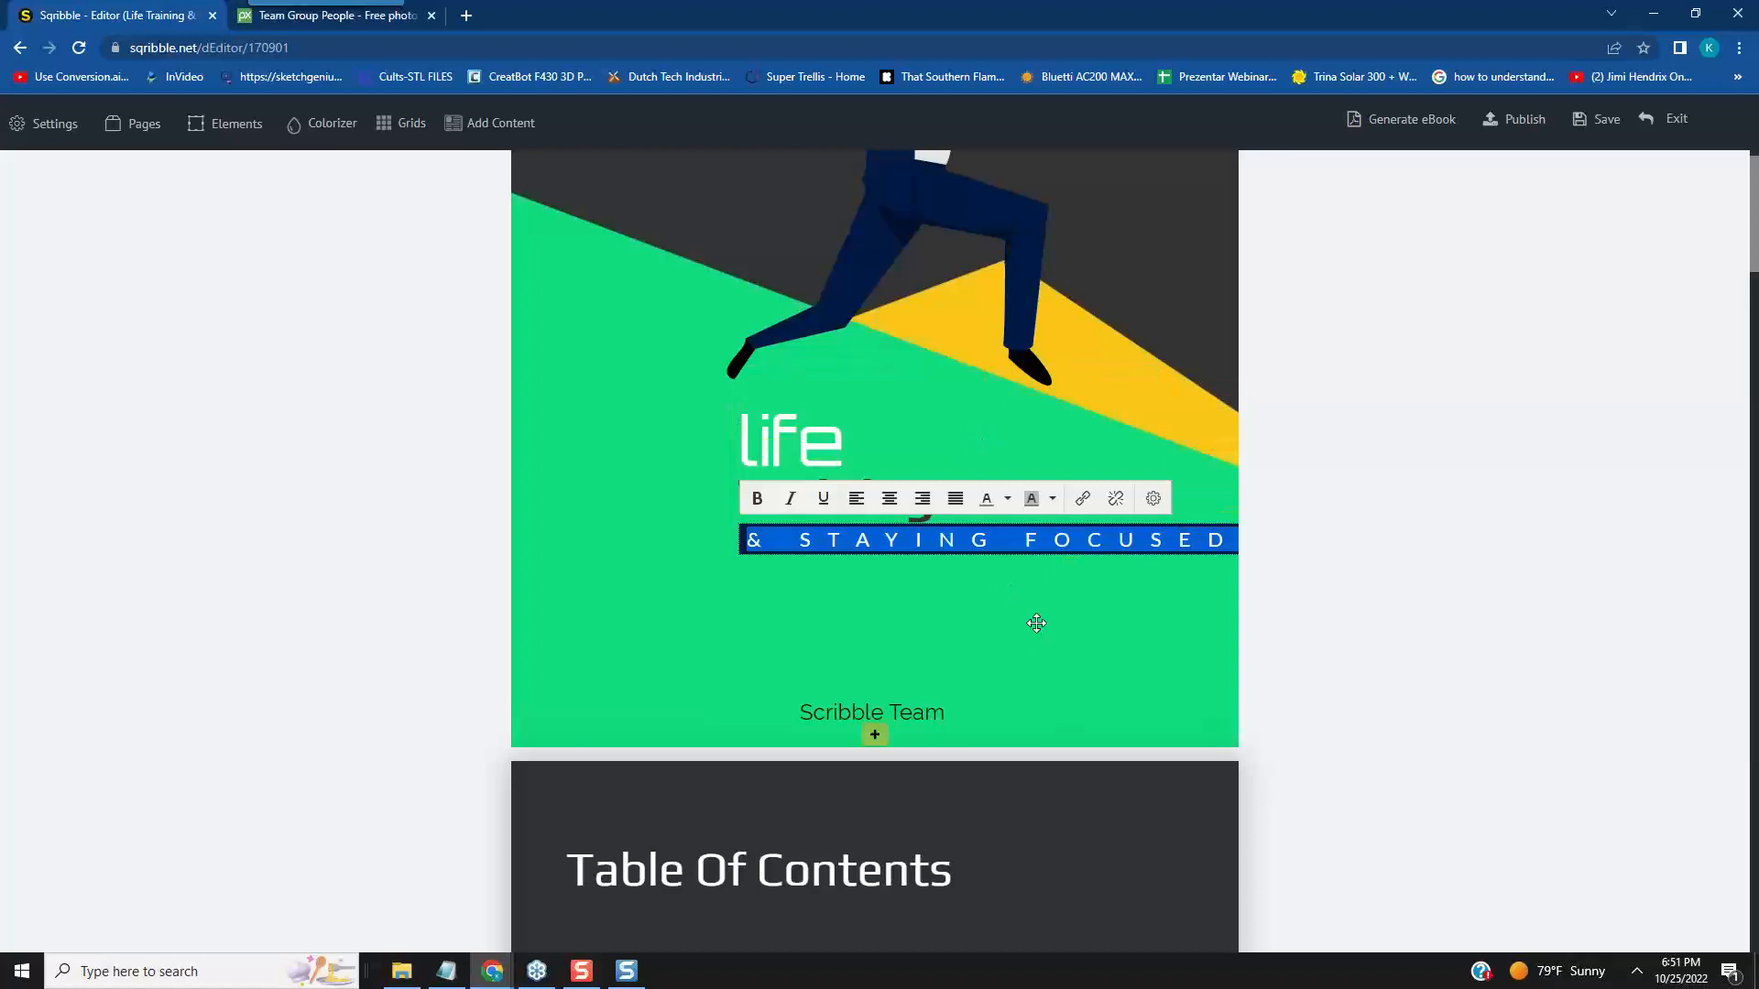
{"action": "left_click", "coordinate": [945, 710]}
- Review the table of contents and inner pages down to the empty green box, and view the global settings
{"action": "scroll", "coordinate": [1141, 628], "scroll_direction": "down", "scroll_amount": 10}
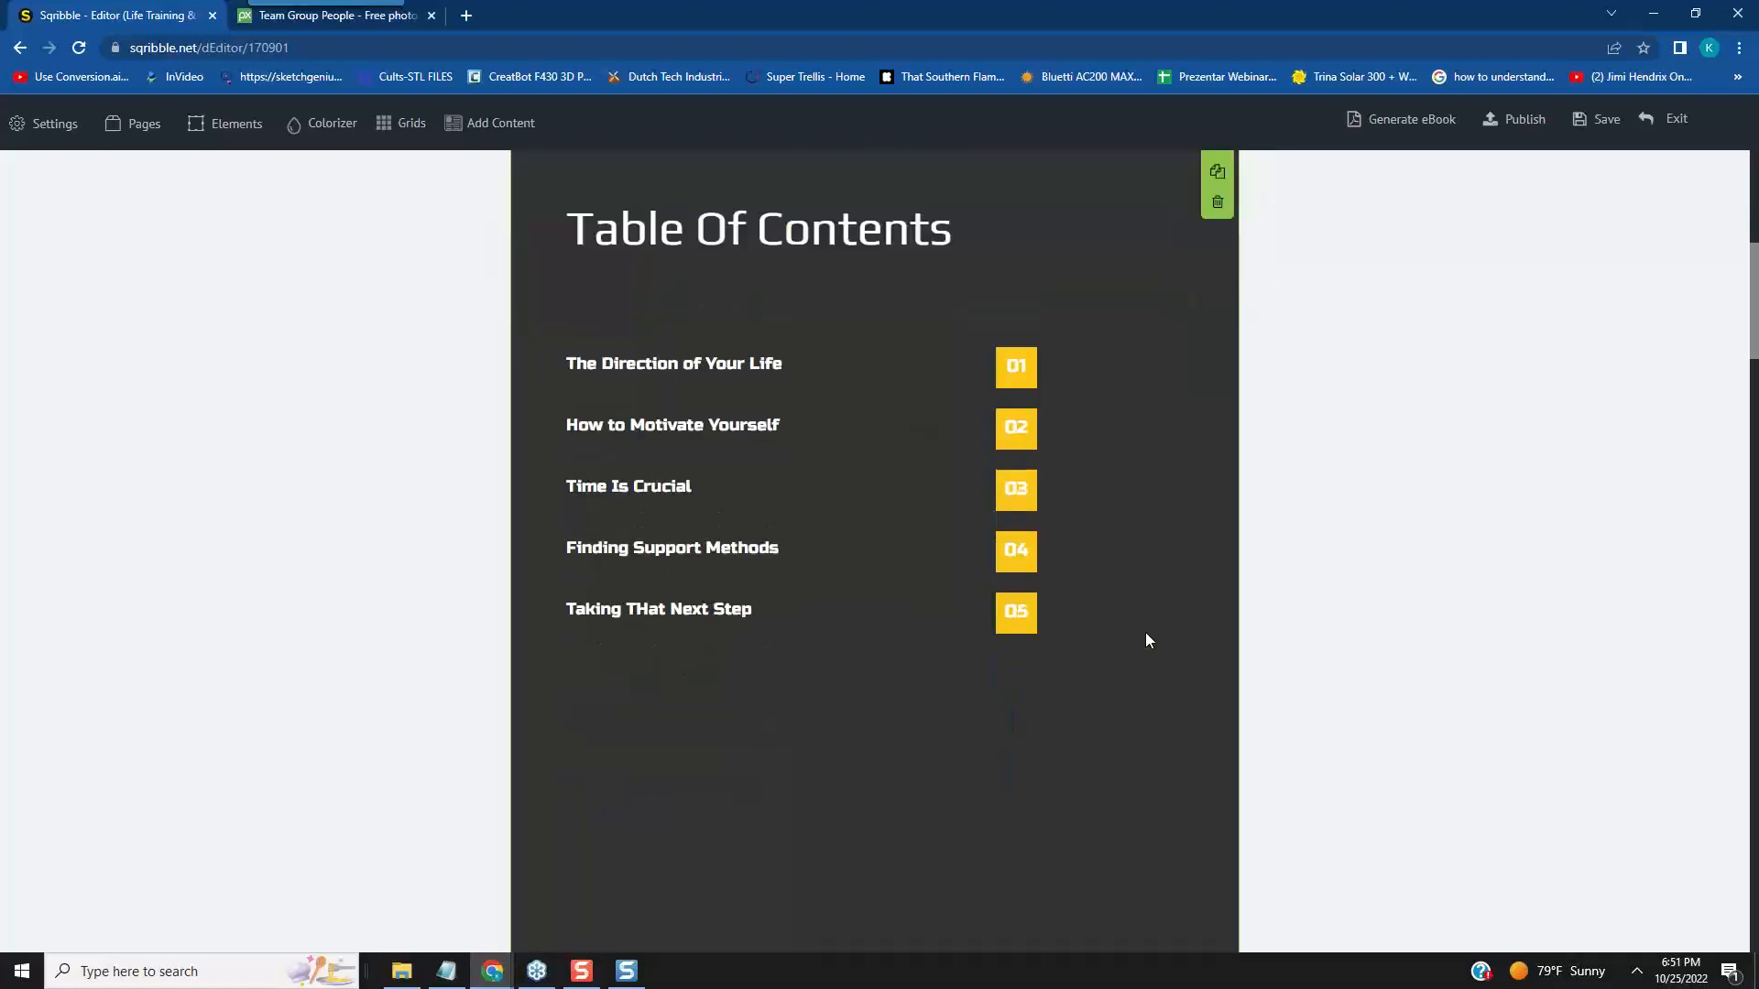
{"action": "scroll", "coordinate": [1145, 636], "scroll_direction": "down", "scroll_amount": 12}
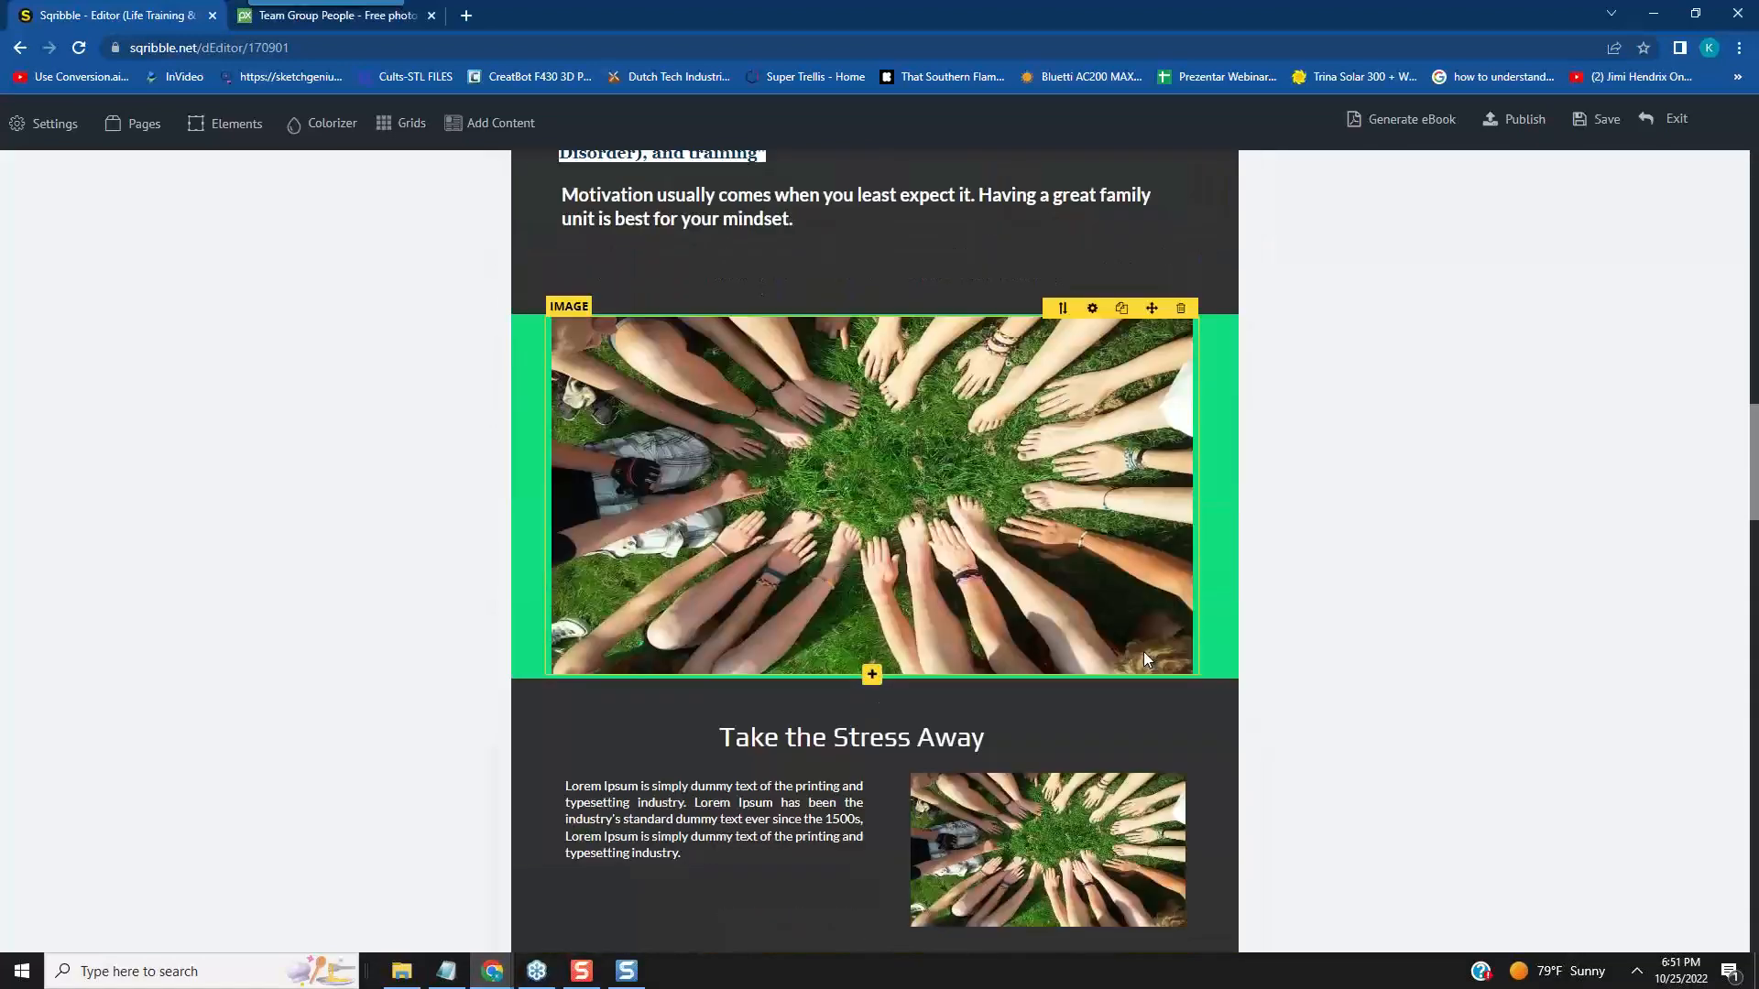
{"action": "scroll", "coordinate": [1142, 647], "scroll_direction": "down", "scroll_amount": 8}
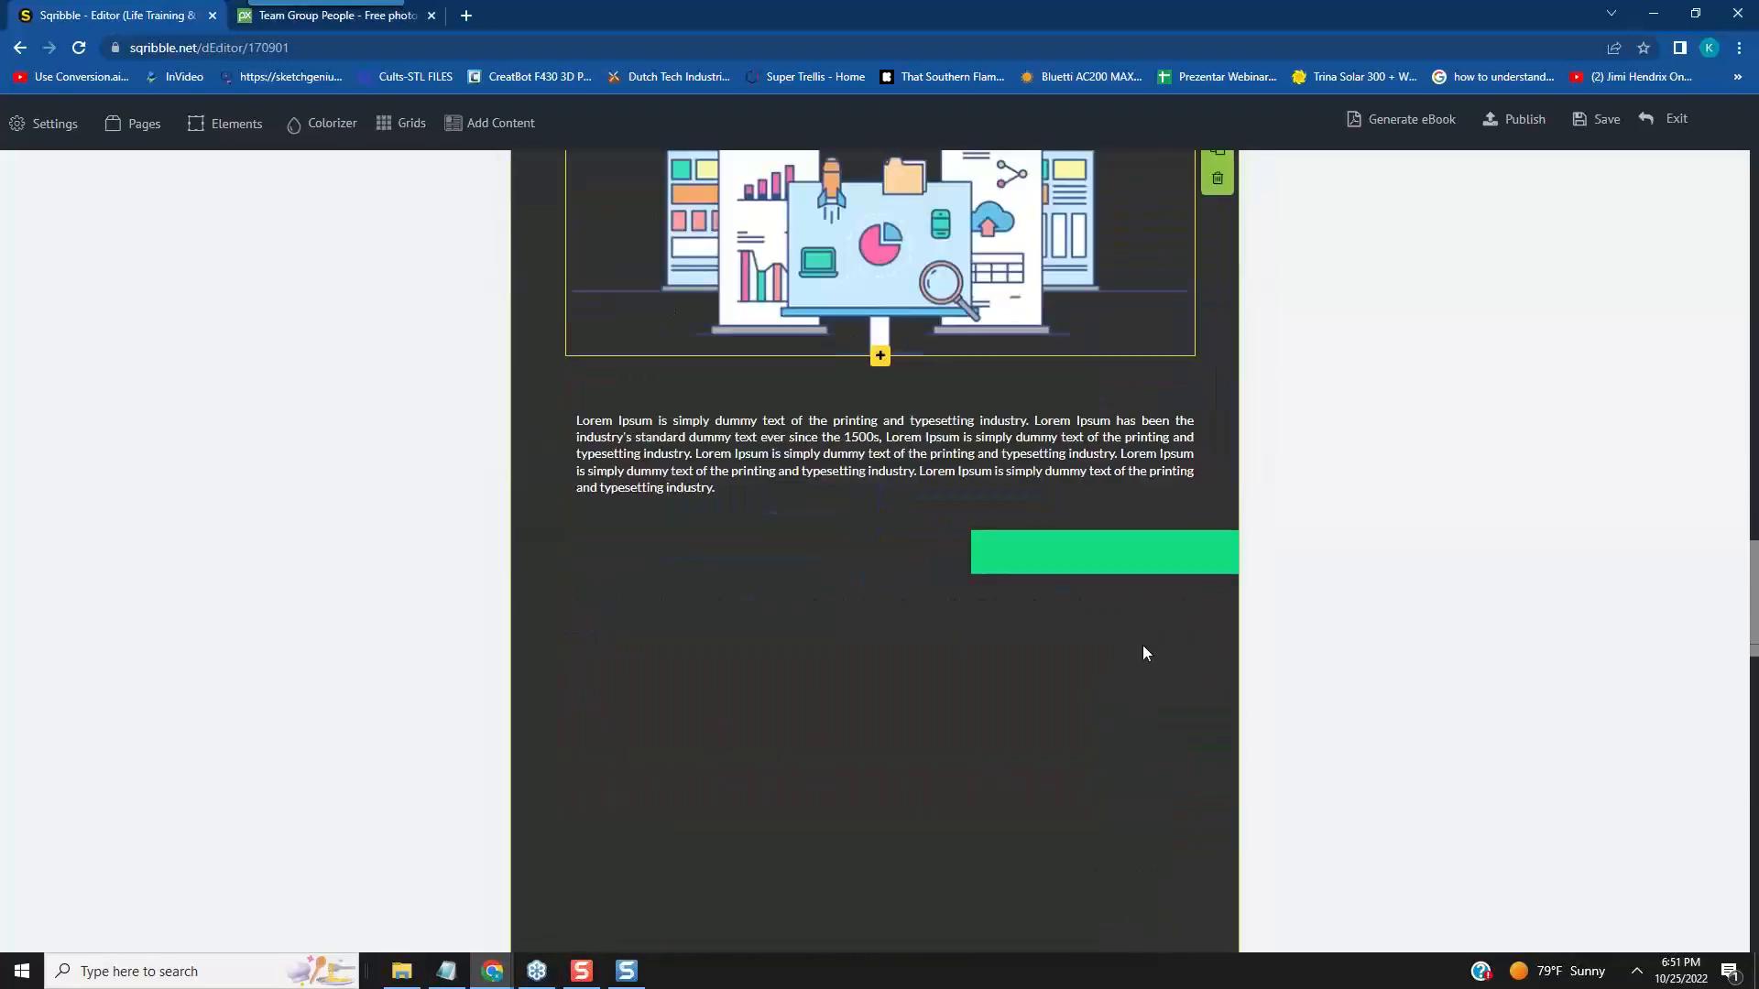
{"action": "left_click", "coordinate": [1103, 557]}
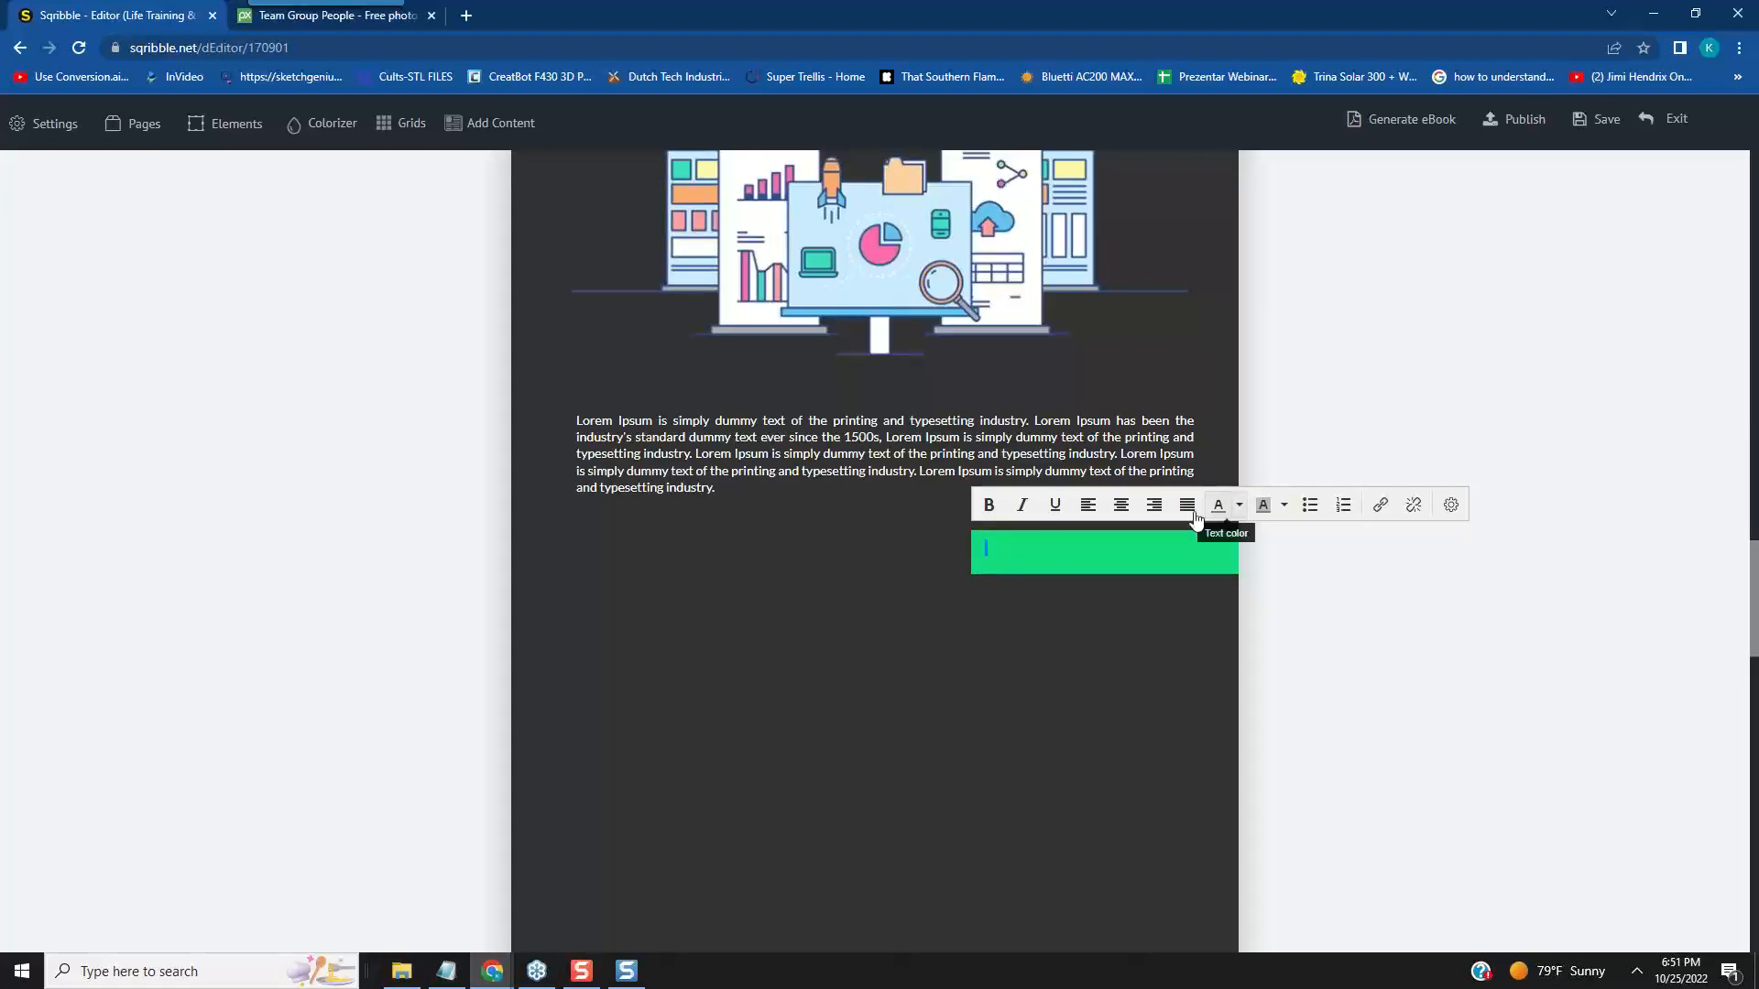
{"action": "scroll", "coordinate": [1201, 661], "scroll_direction": "down", "scroll_amount": 4}
{"action": "scroll", "coordinate": [1201, 661], "scroll_direction": "up", "scroll_amount": 5}
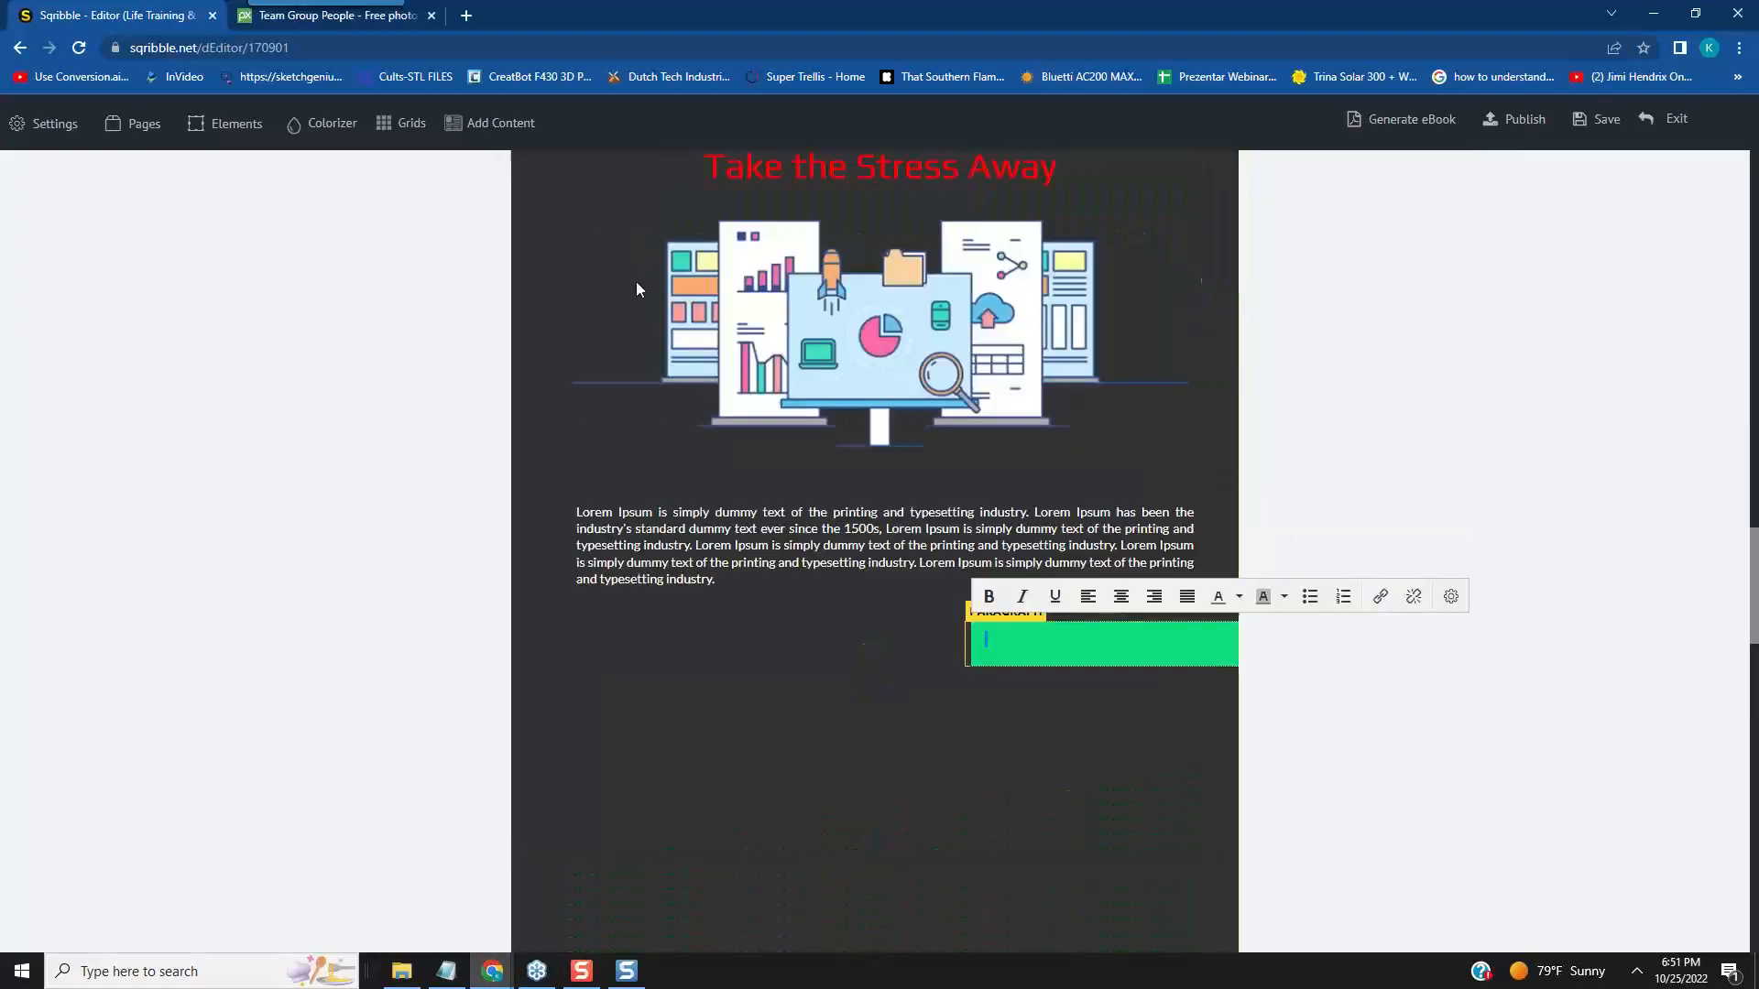
{"action": "left_click", "coordinate": [37, 131]}
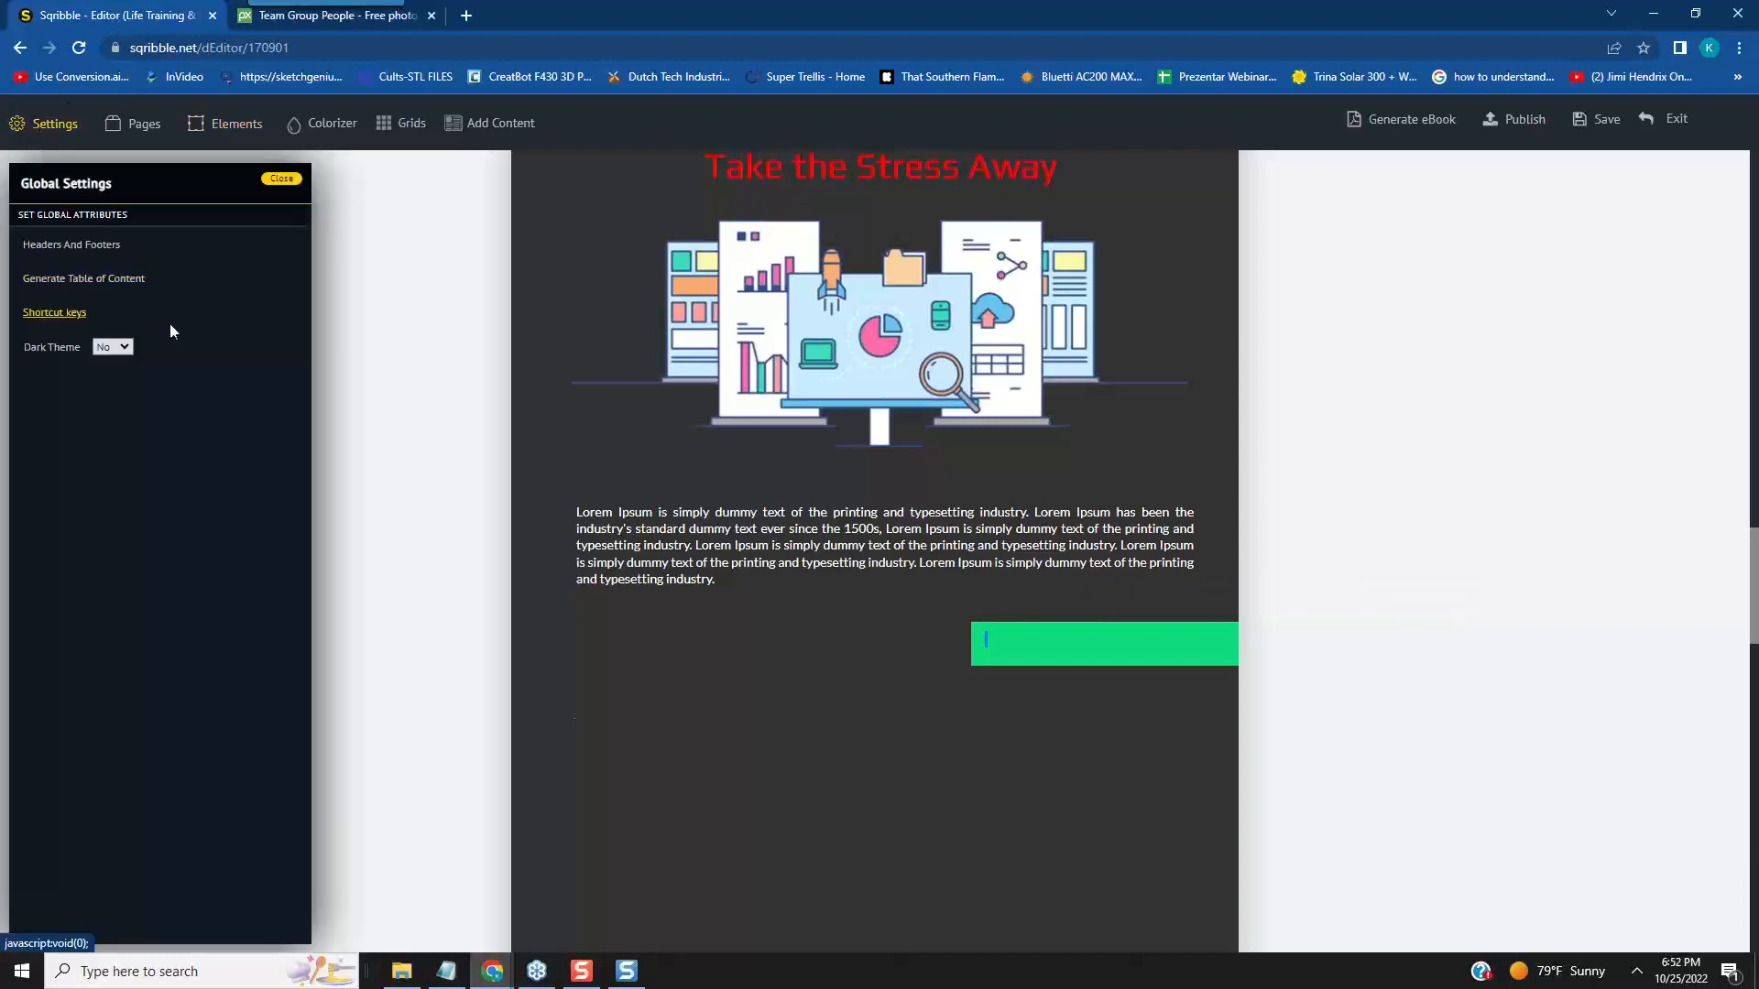
{"action": "left_click", "coordinate": [777, 837]}
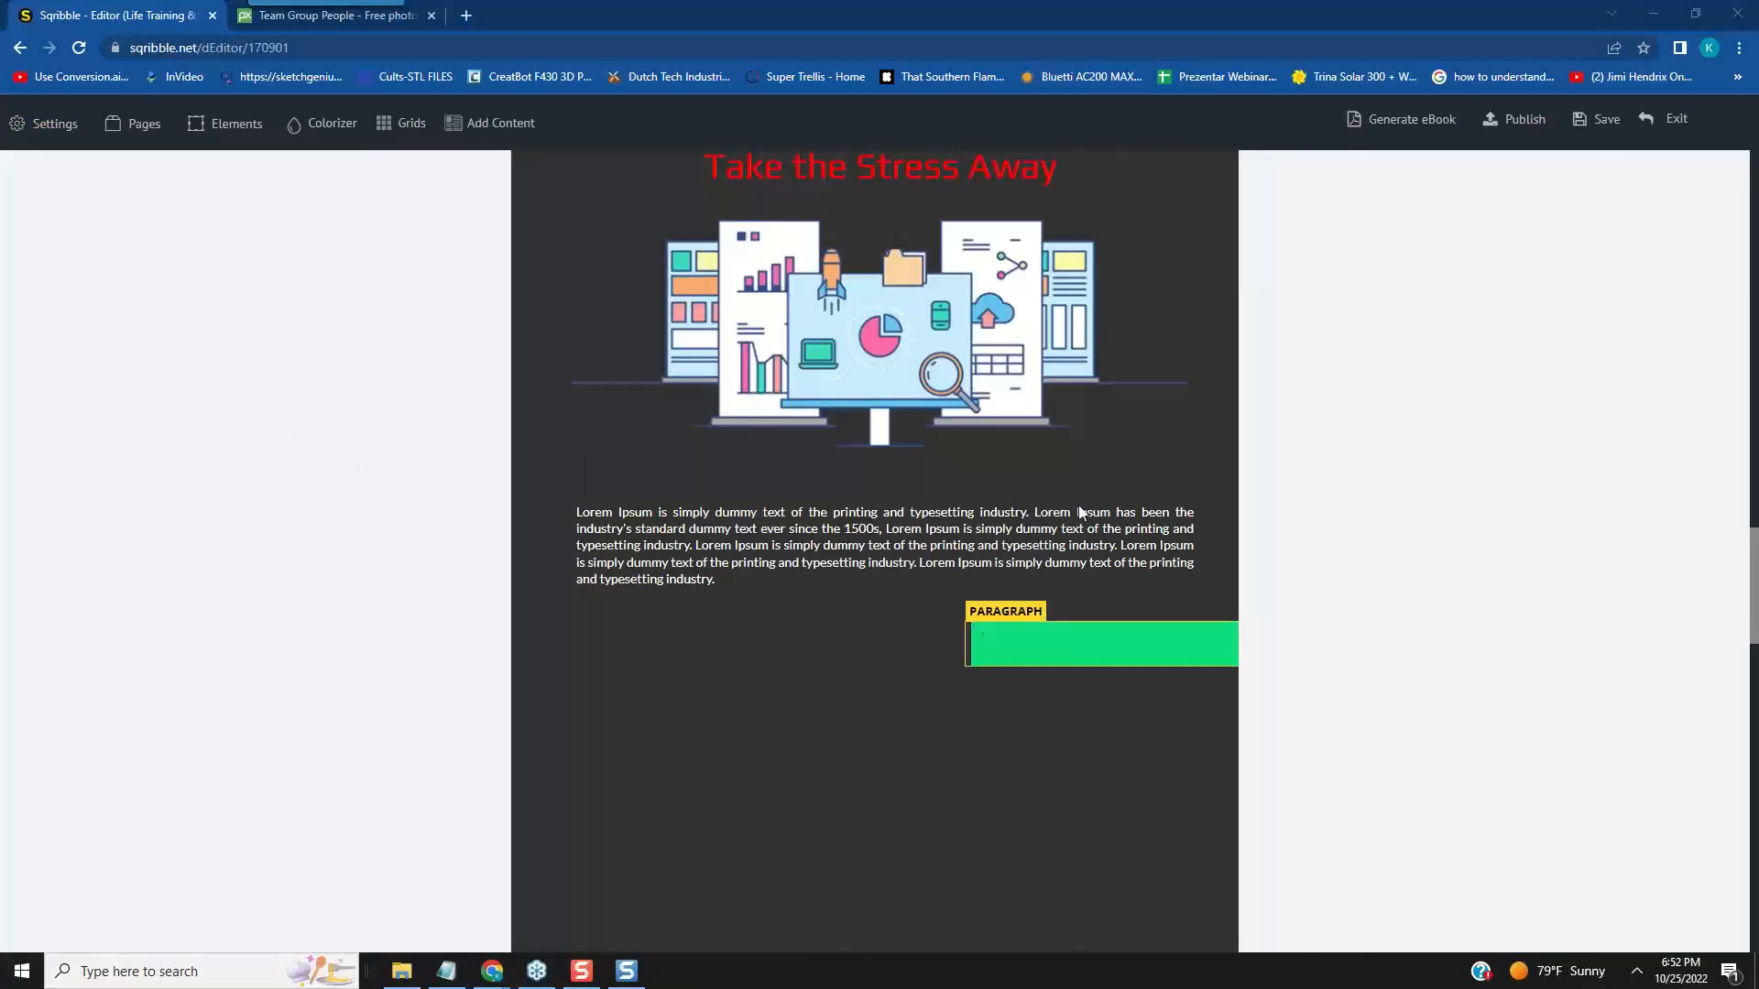
- Duplicate the white paragraph below the illustration on page 2
{"action": "scroll", "coordinate": [1207, 465], "scroll_direction": "up", "scroll_amount": 7}
{"action": "scroll", "coordinate": [1218, 471], "scroll_direction": "up", "scroll_amount": 7}
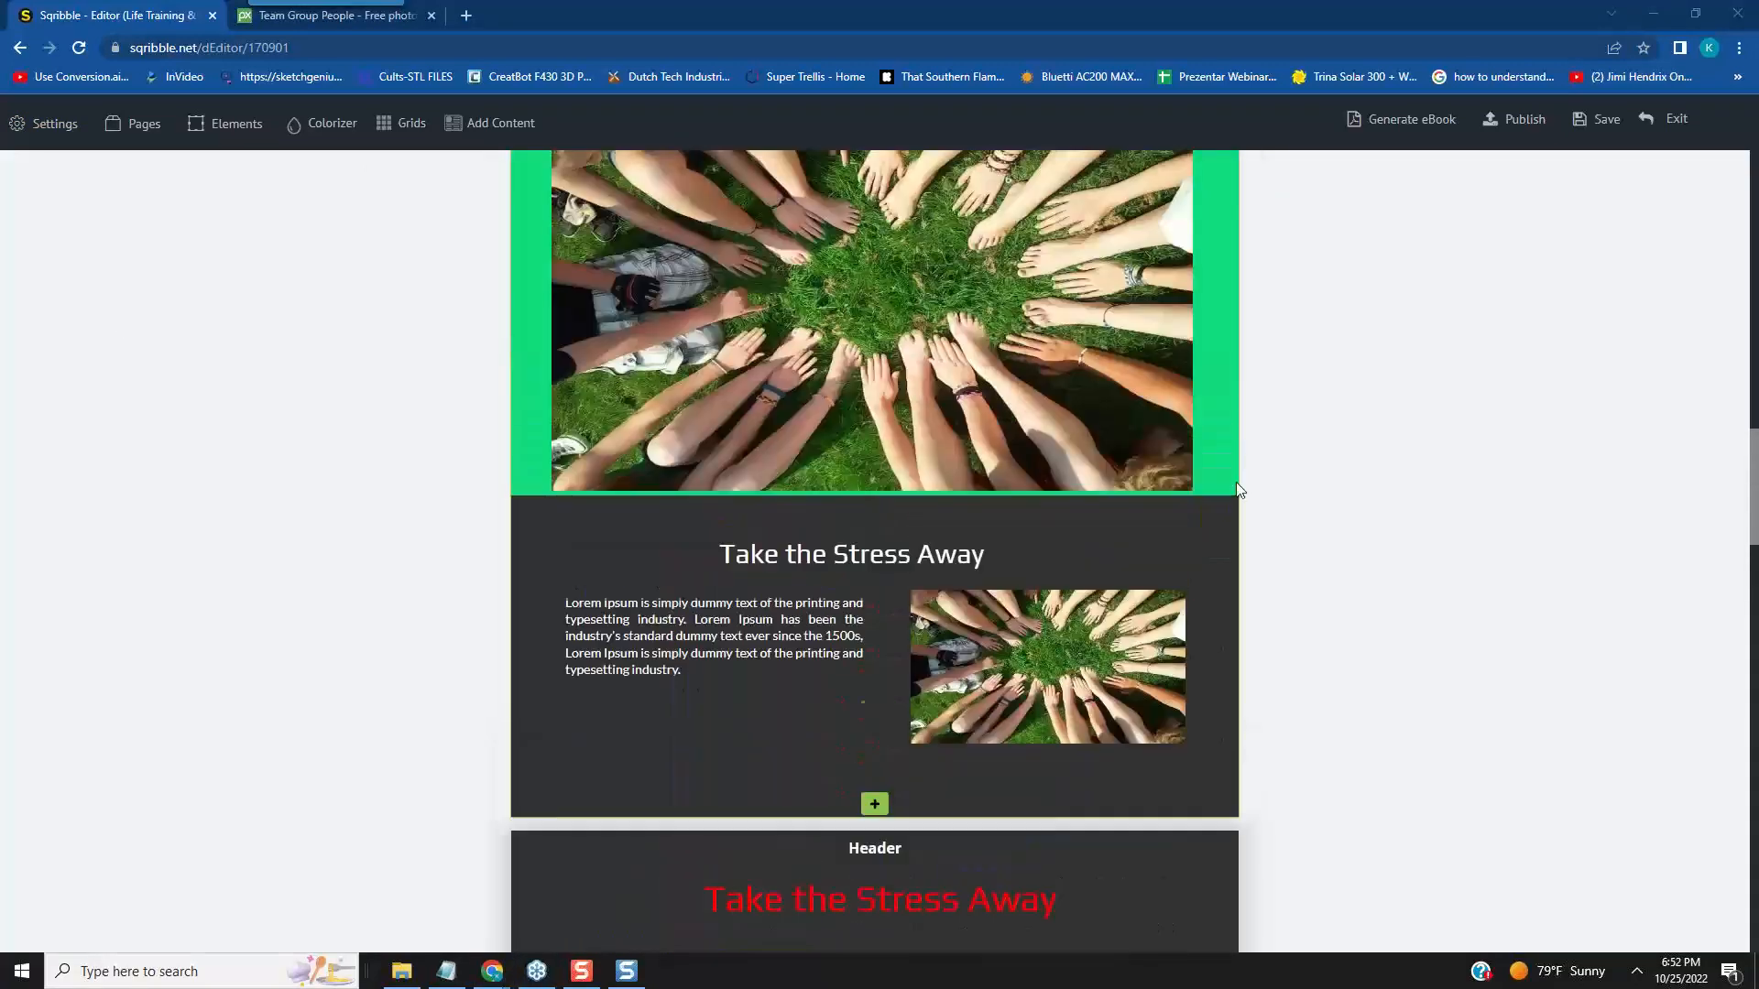
{"action": "scroll", "coordinate": [1264, 512], "scroll_direction": "down", "scroll_amount": 8}
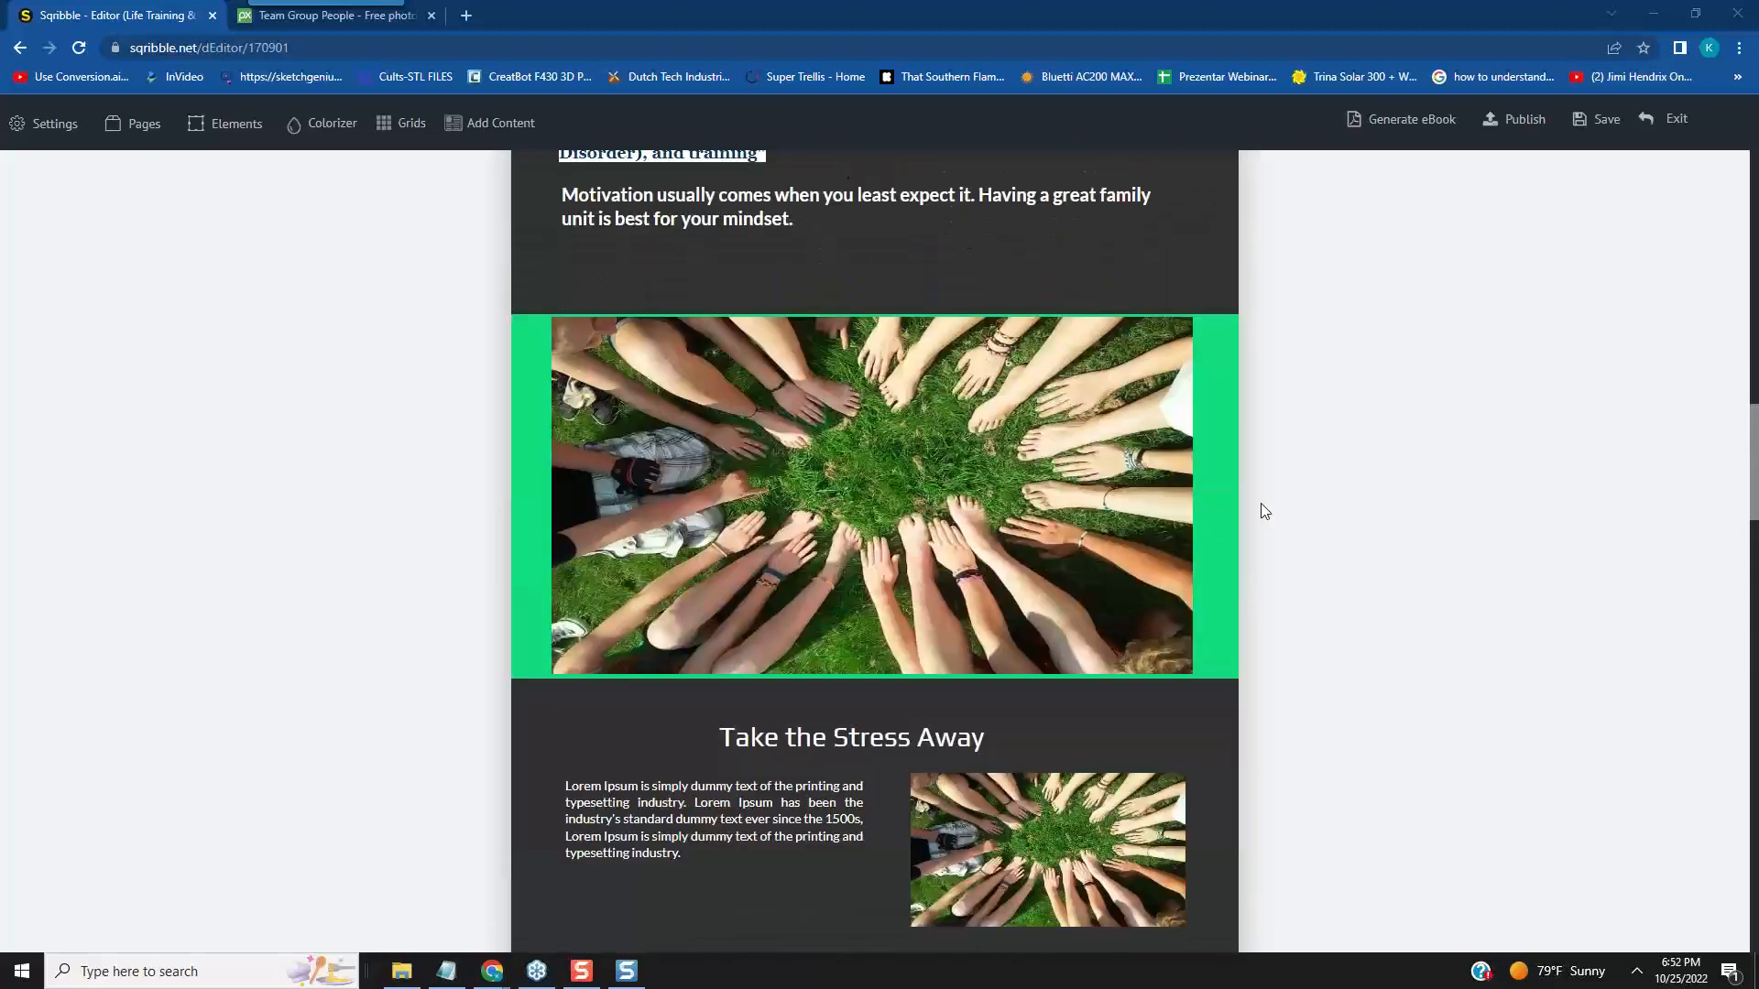
{"action": "scroll", "coordinate": [1260, 510], "scroll_direction": "down", "scroll_amount": 6}
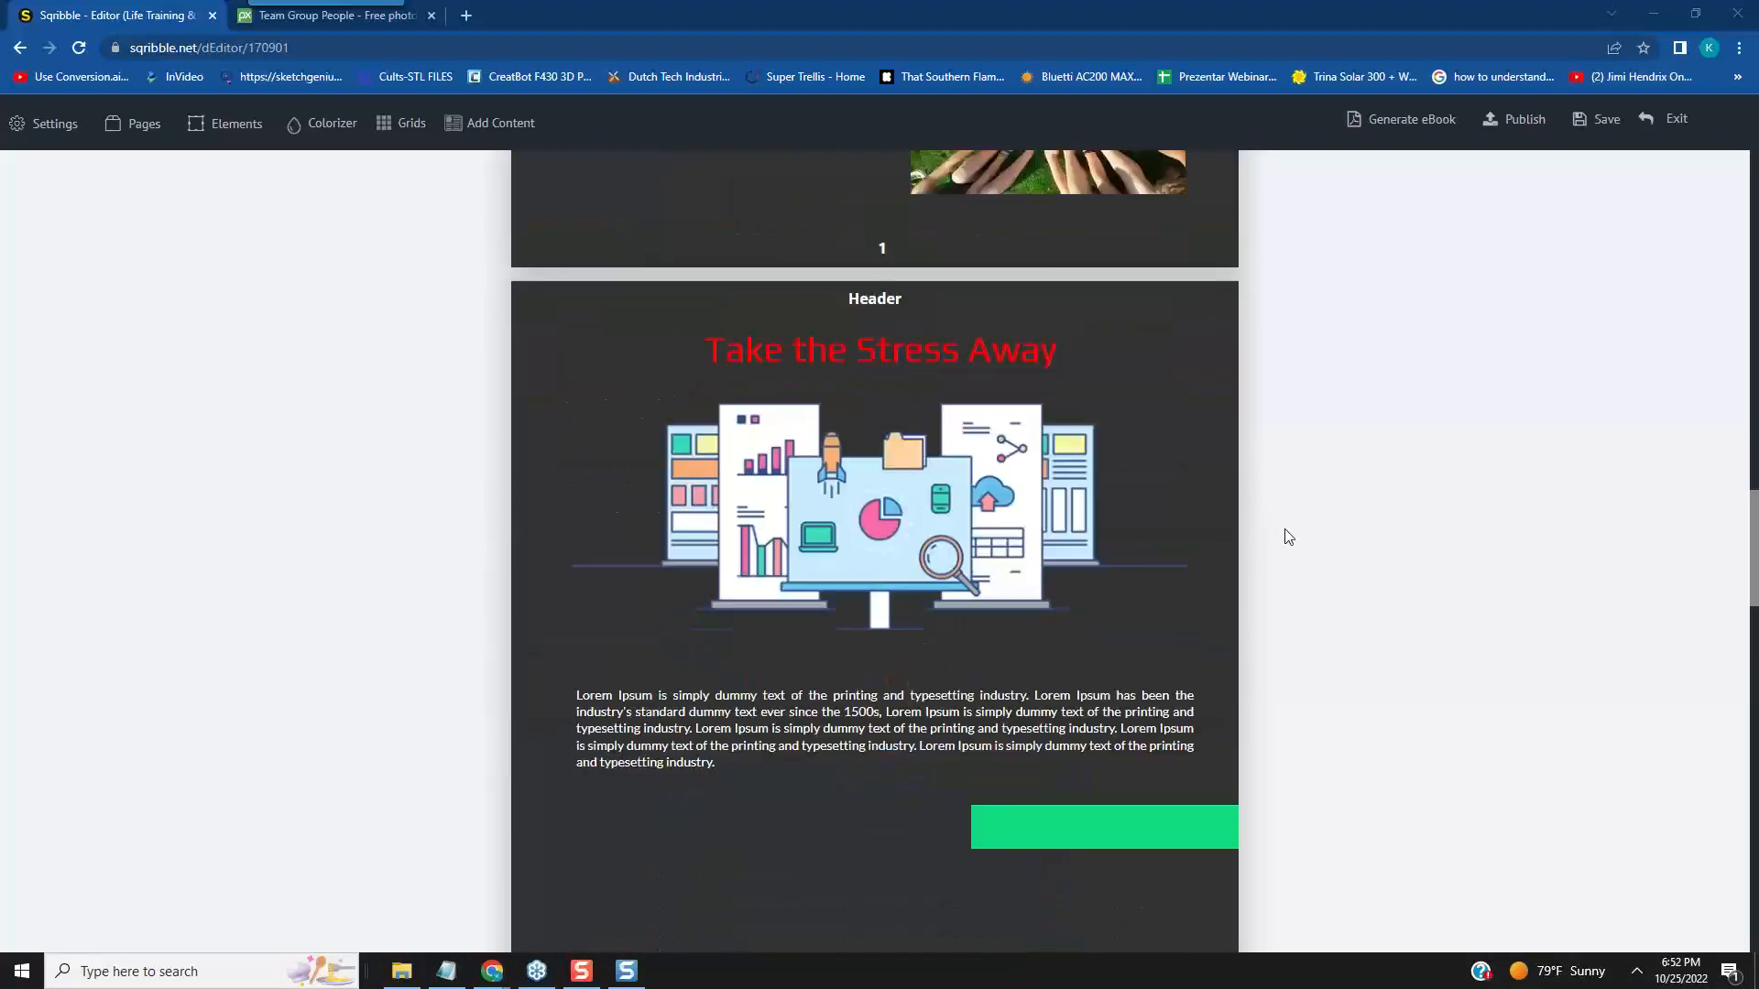
{"action": "scroll", "coordinate": [1283, 534], "scroll_direction": "up", "scroll_amount": 3}
{"action": "scroll", "coordinate": [1295, 541], "scroll_direction": "down", "scroll_amount": 2}
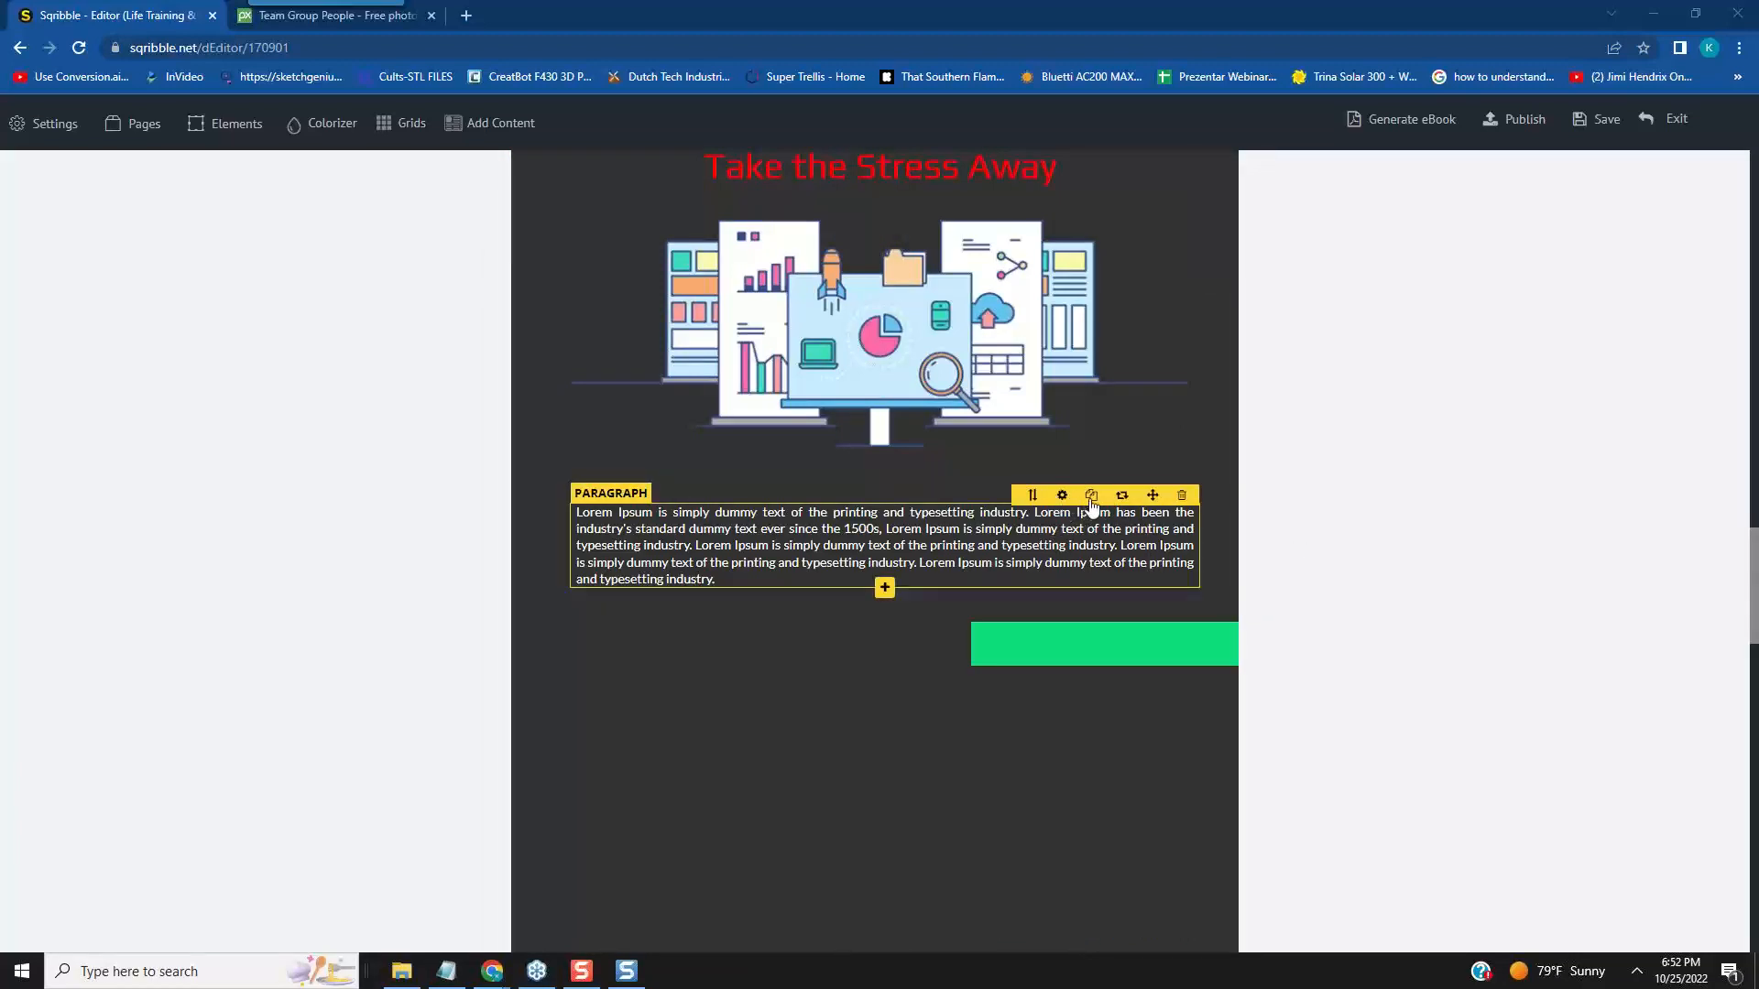
{"action": "left_click", "coordinate": [1090, 497]}
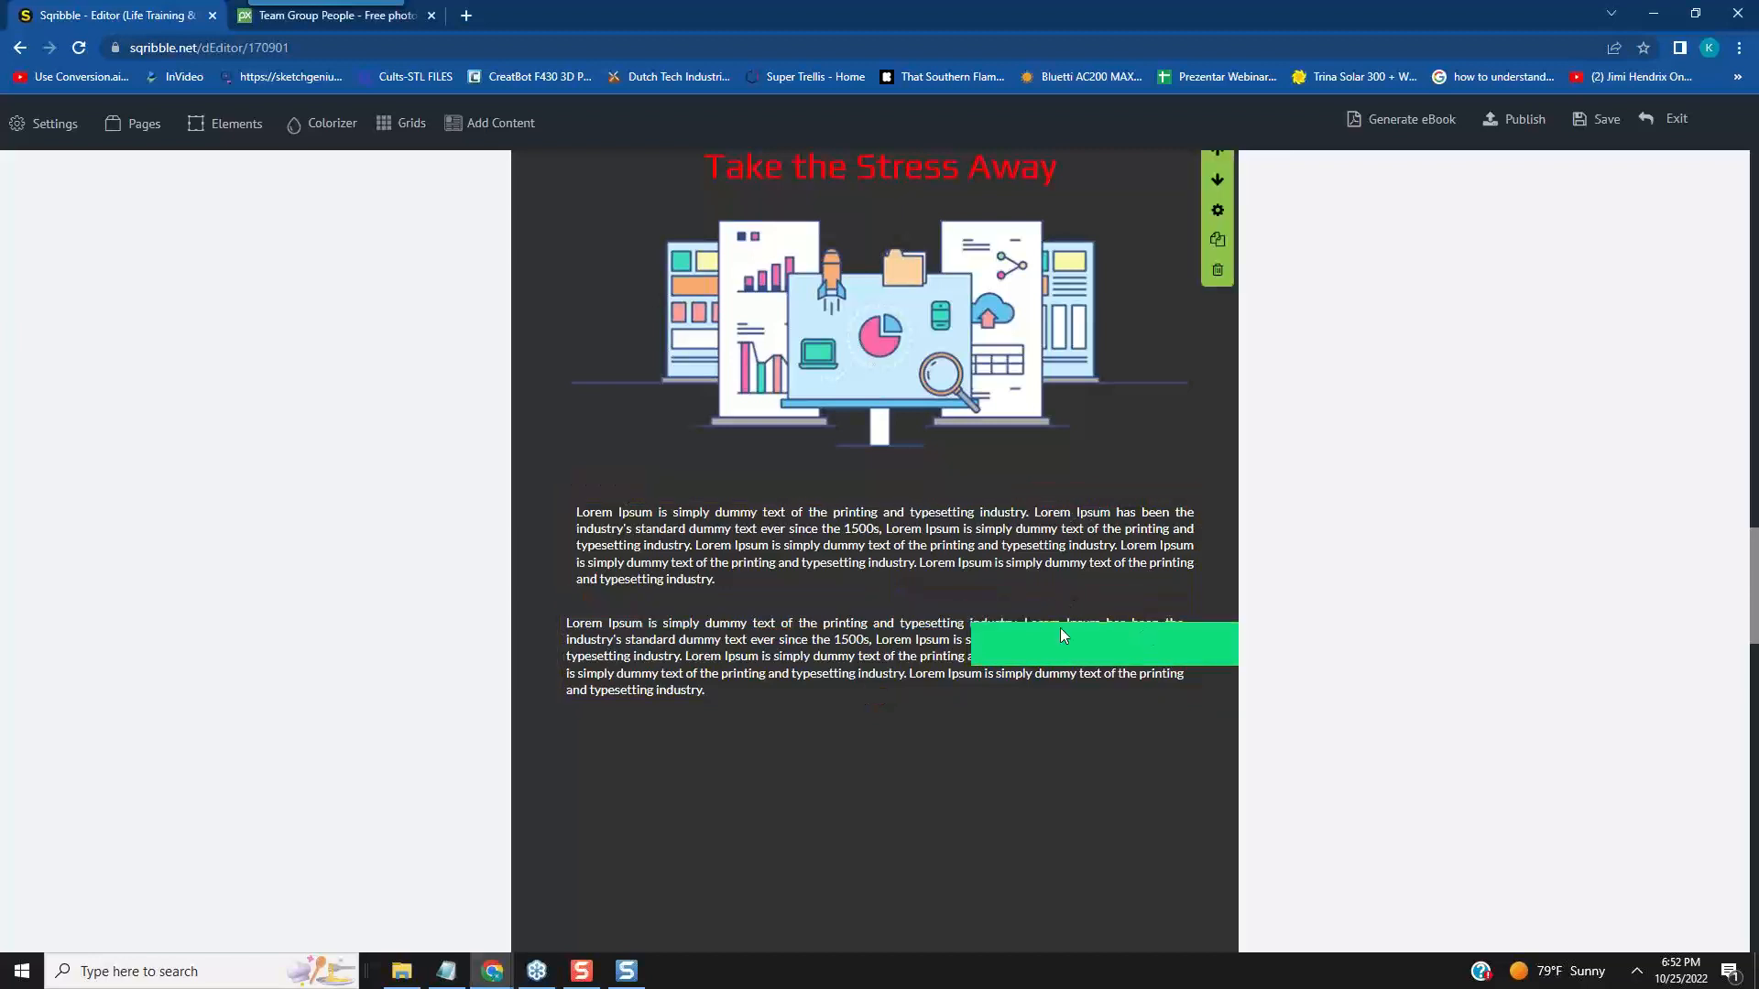
{"action": "left_click", "coordinate": [885, 628]}
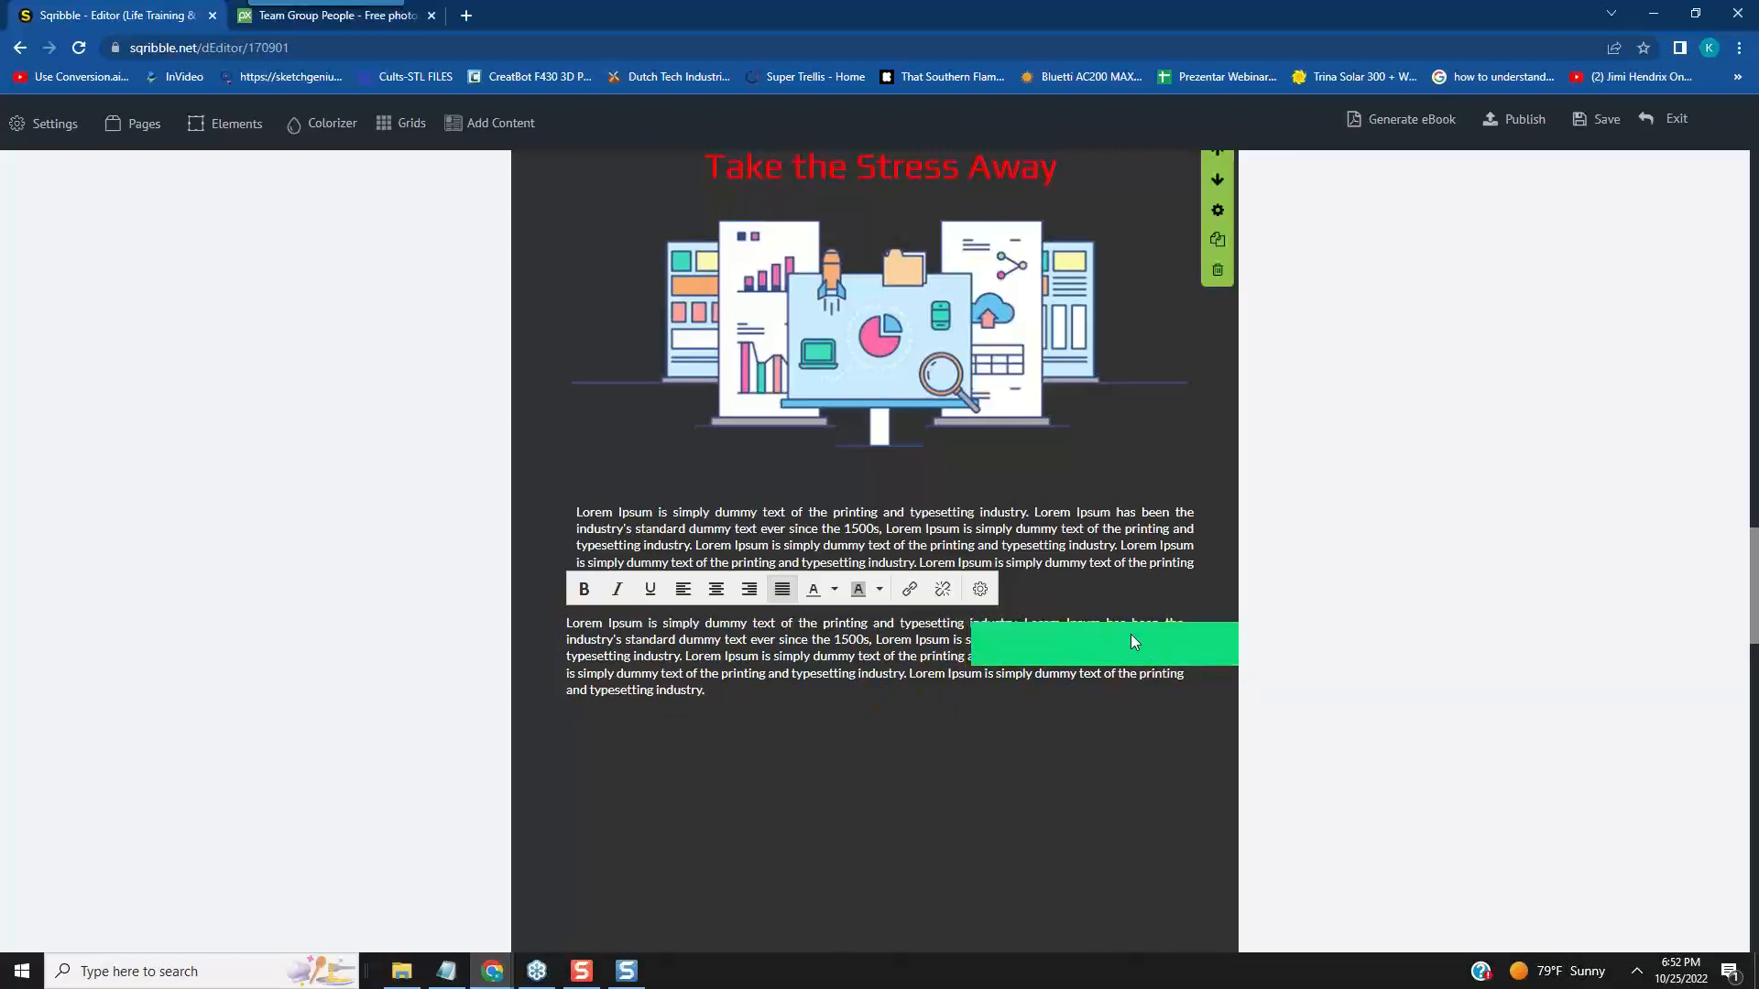
{"action": "left_click", "coordinate": [1172, 651]}
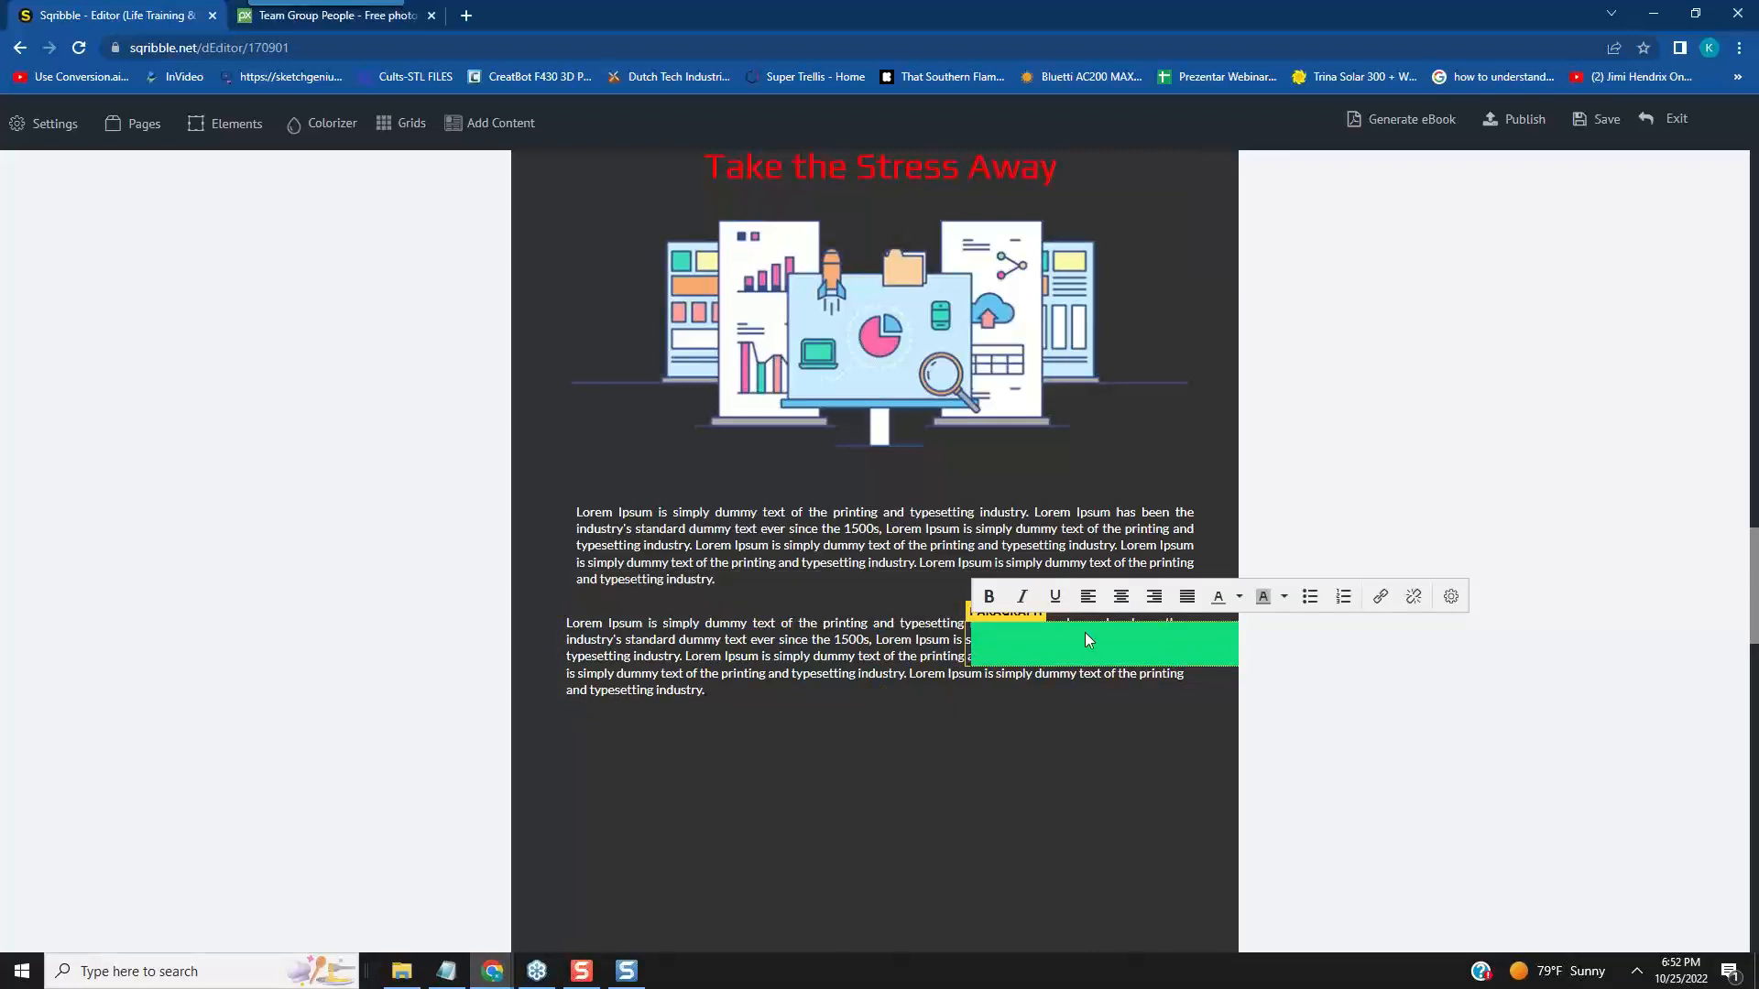
{"action": "left_click", "coordinate": [934, 675]}
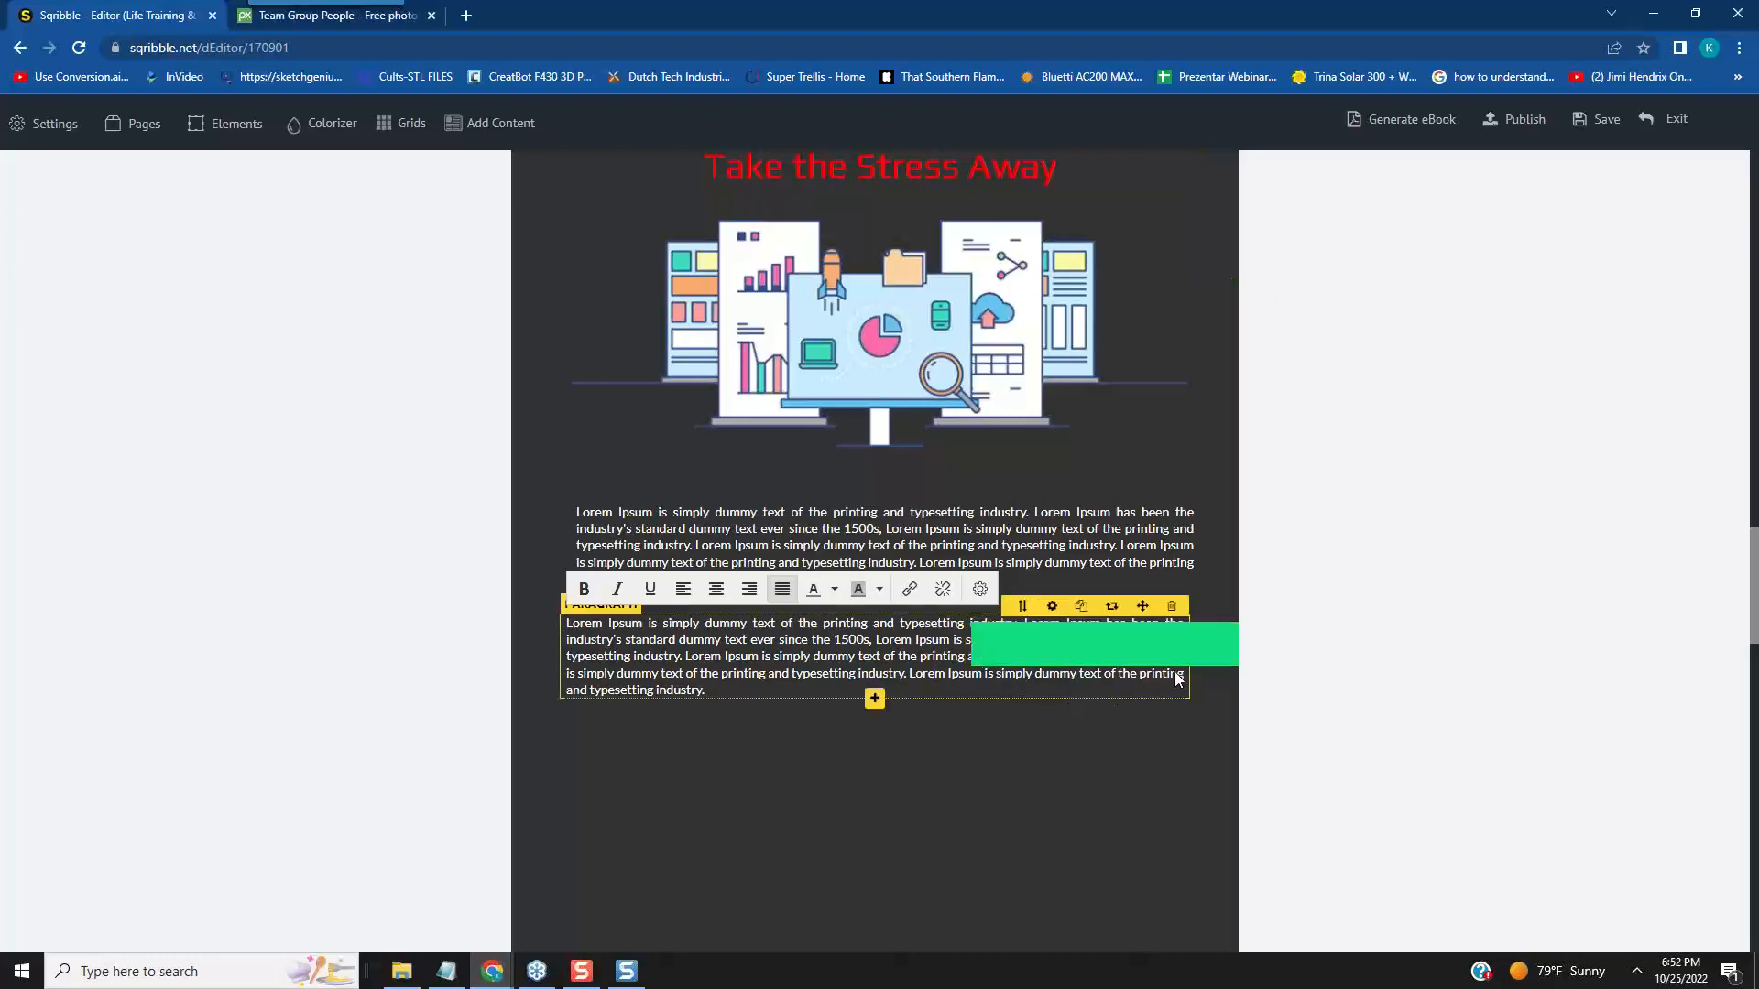
{"action": "left_click", "coordinate": [1063, 613]}
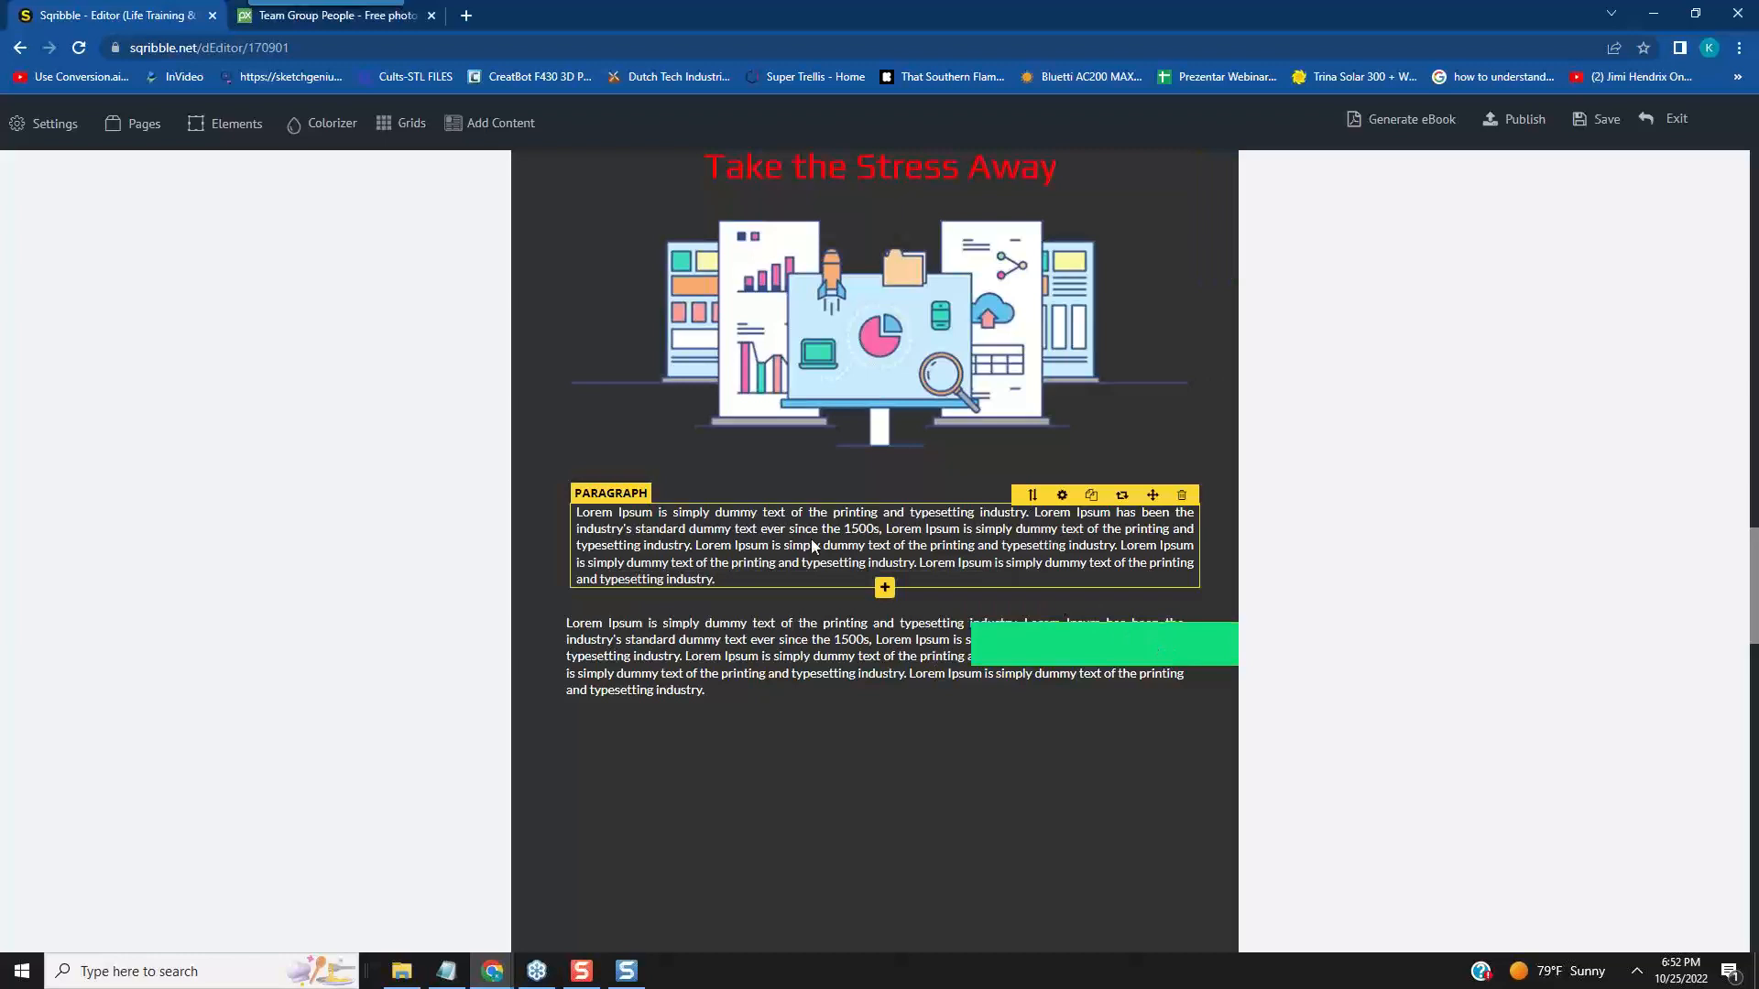
- Add a Rectangular Block below the duplicated paragraph on page 2 and move it down toward the right half of the page
{"action": "left_click", "coordinate": [796, 644]}
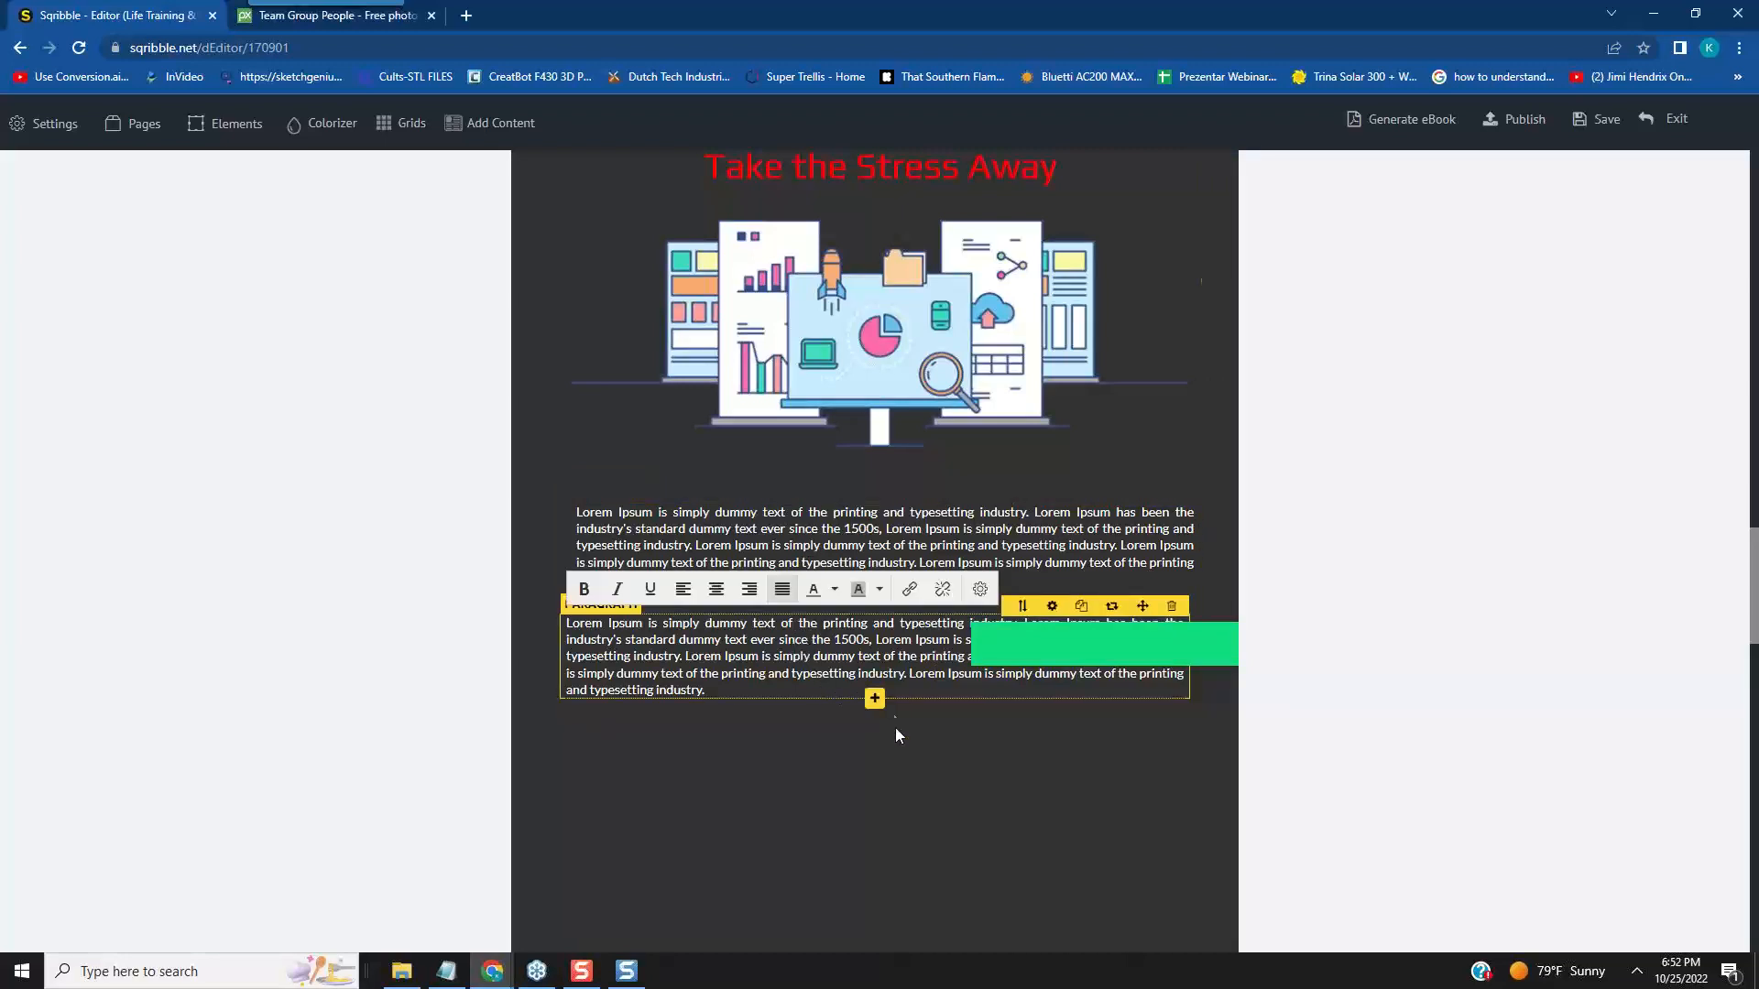
{"action": "left_click", "coordinate": [872, 703]}
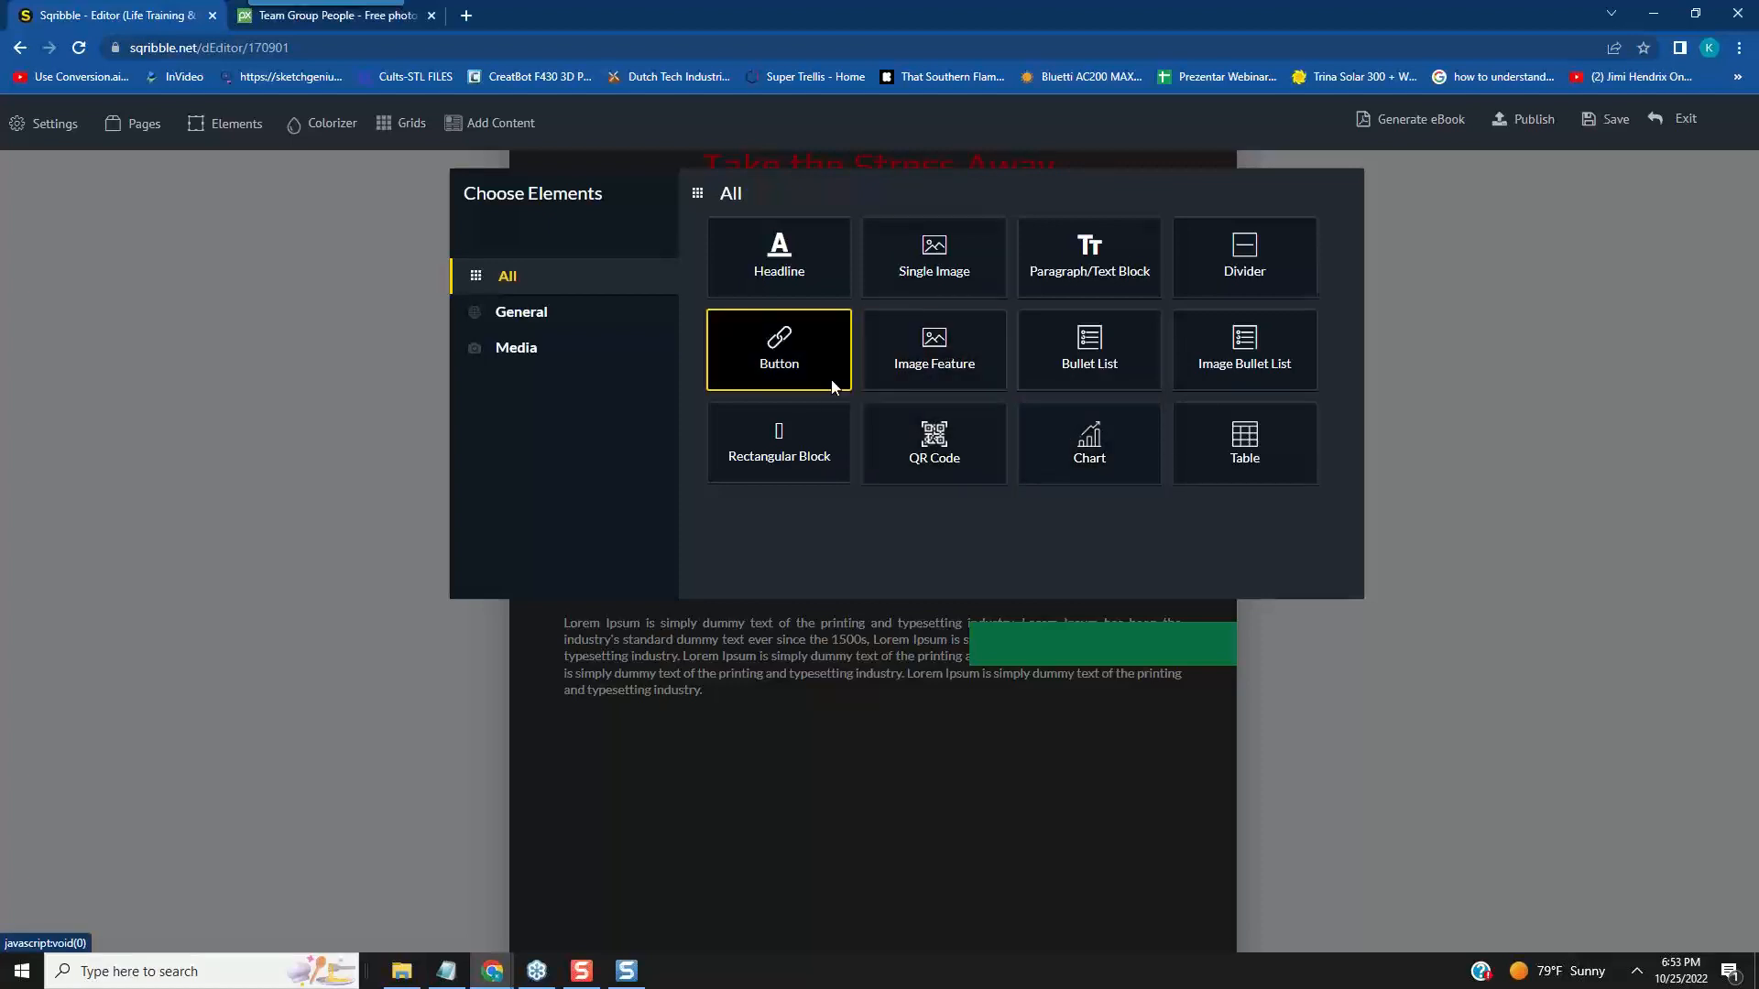
{"action": "left_click", "coordinate": [792, 452]}
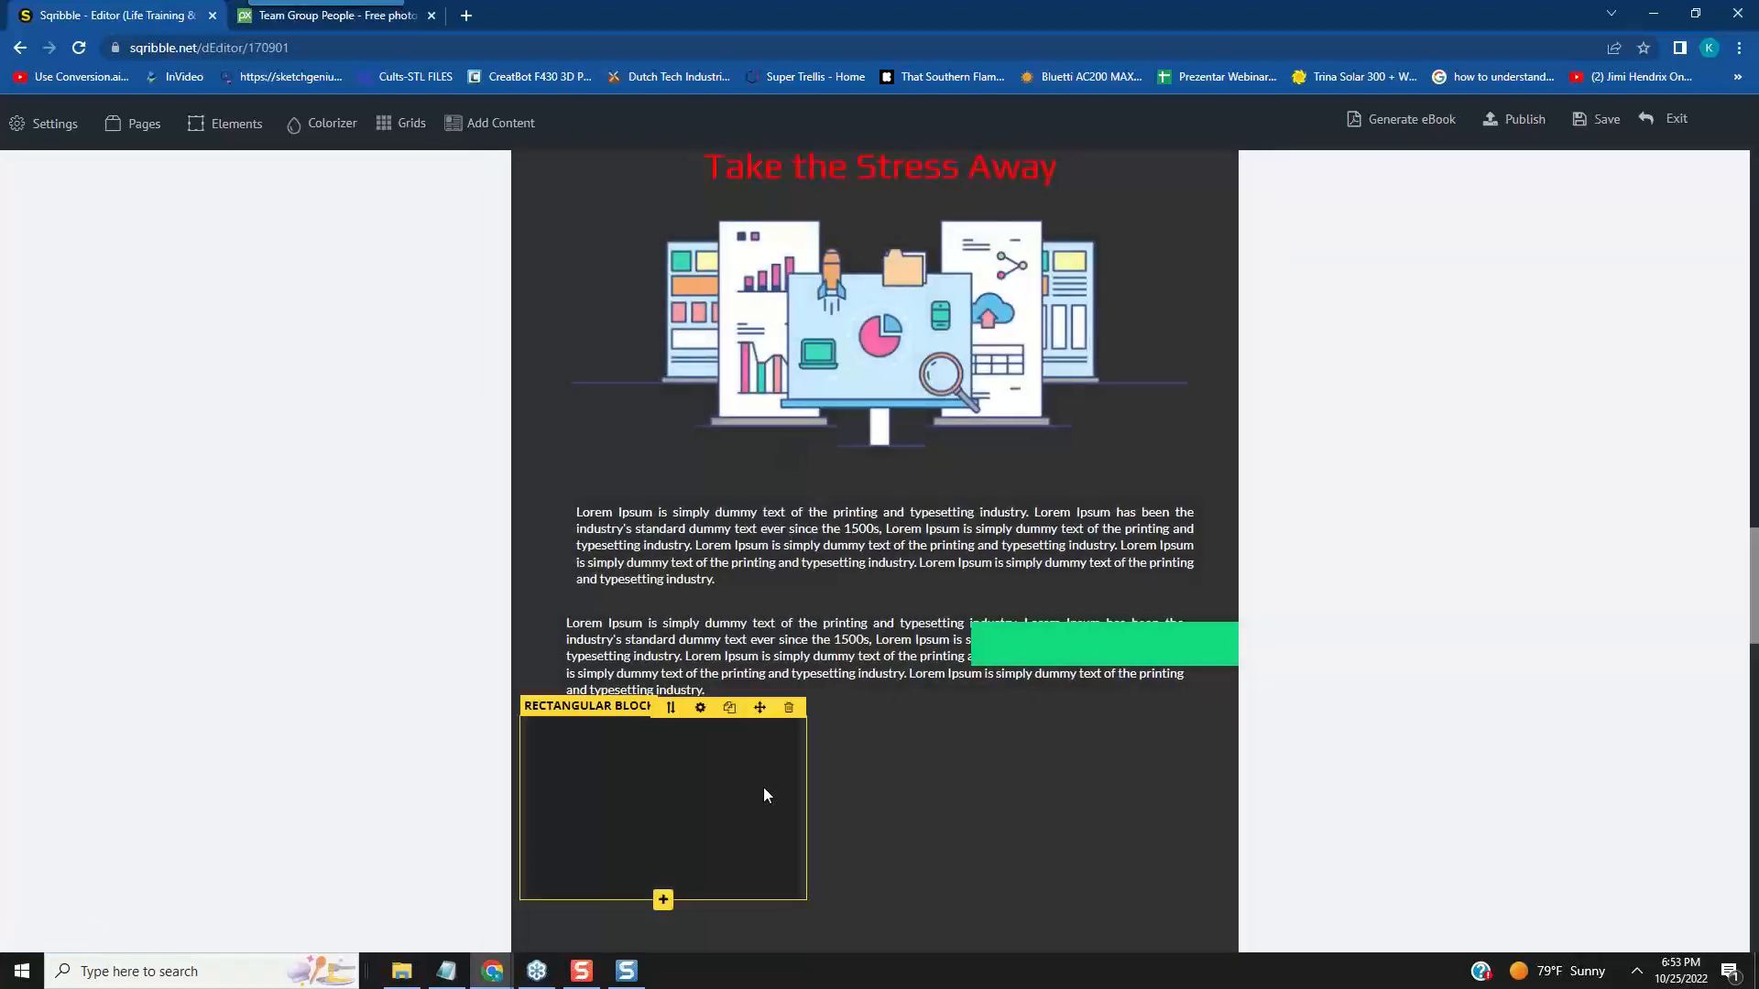
{"action": "left_click_drag", "start_coordinate": [767, 710], "coordinate": [1077, 764]}
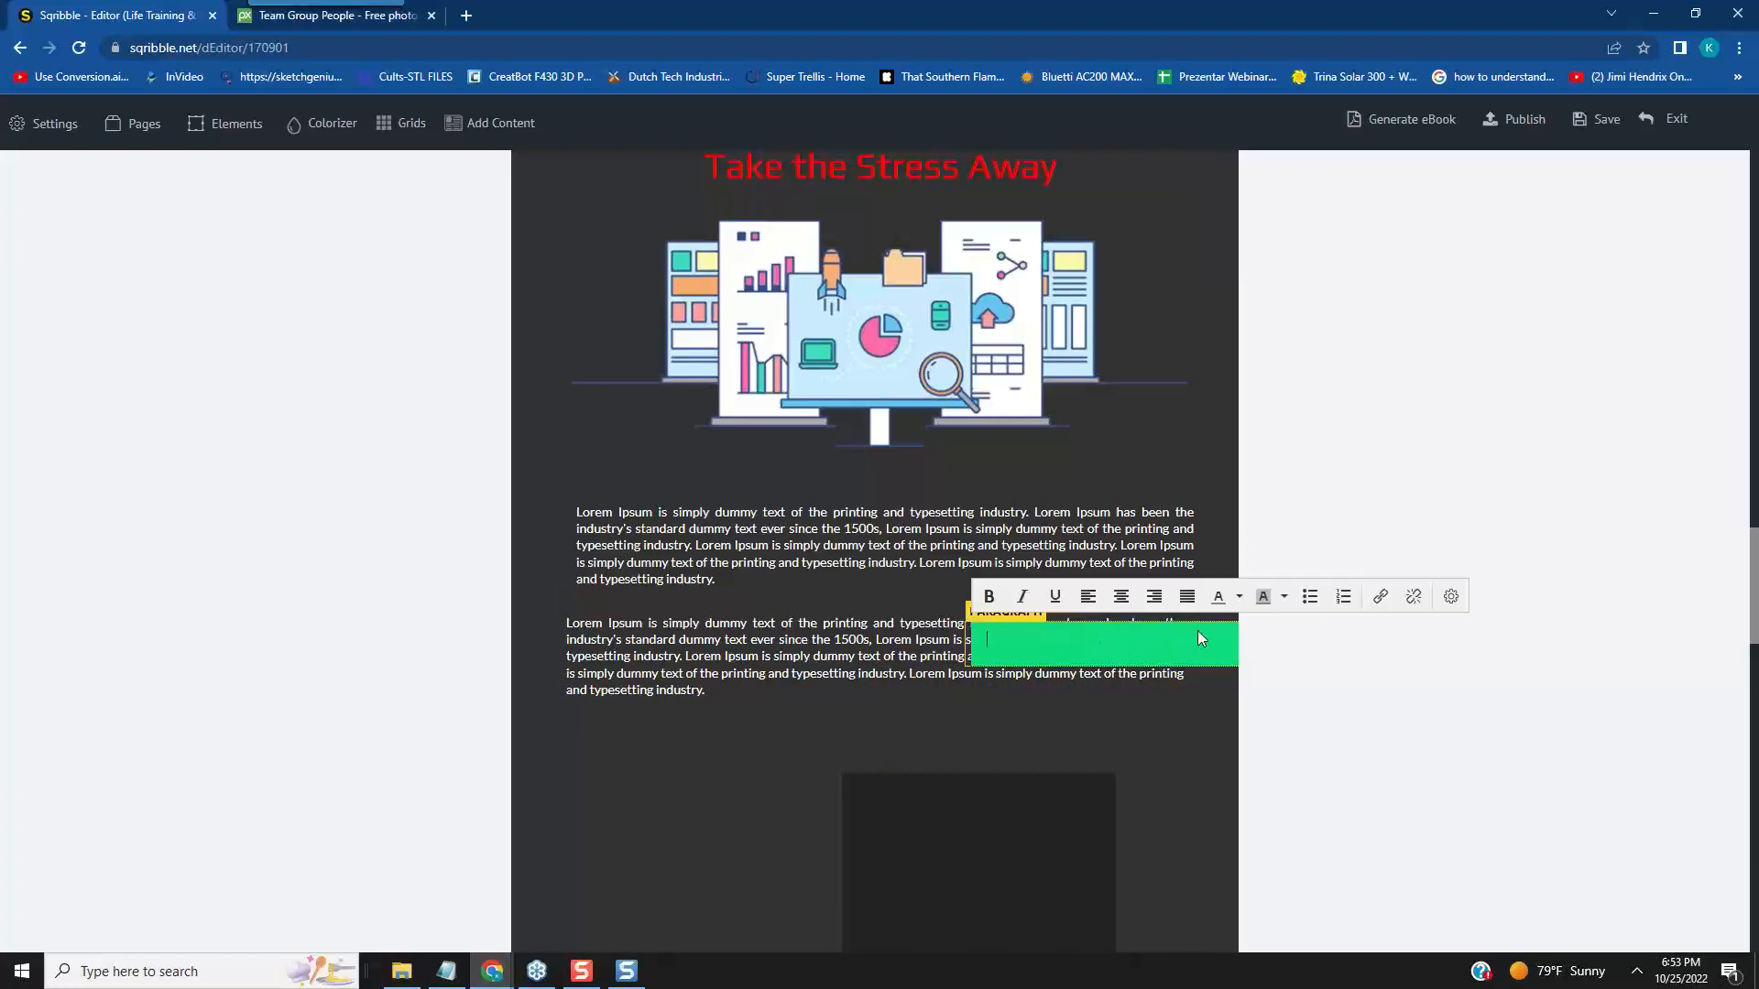
- Move the upper white paragraph on page 2 to the centre through its element settings
{"action": "right_click", "coordinate": [1235, 657]}
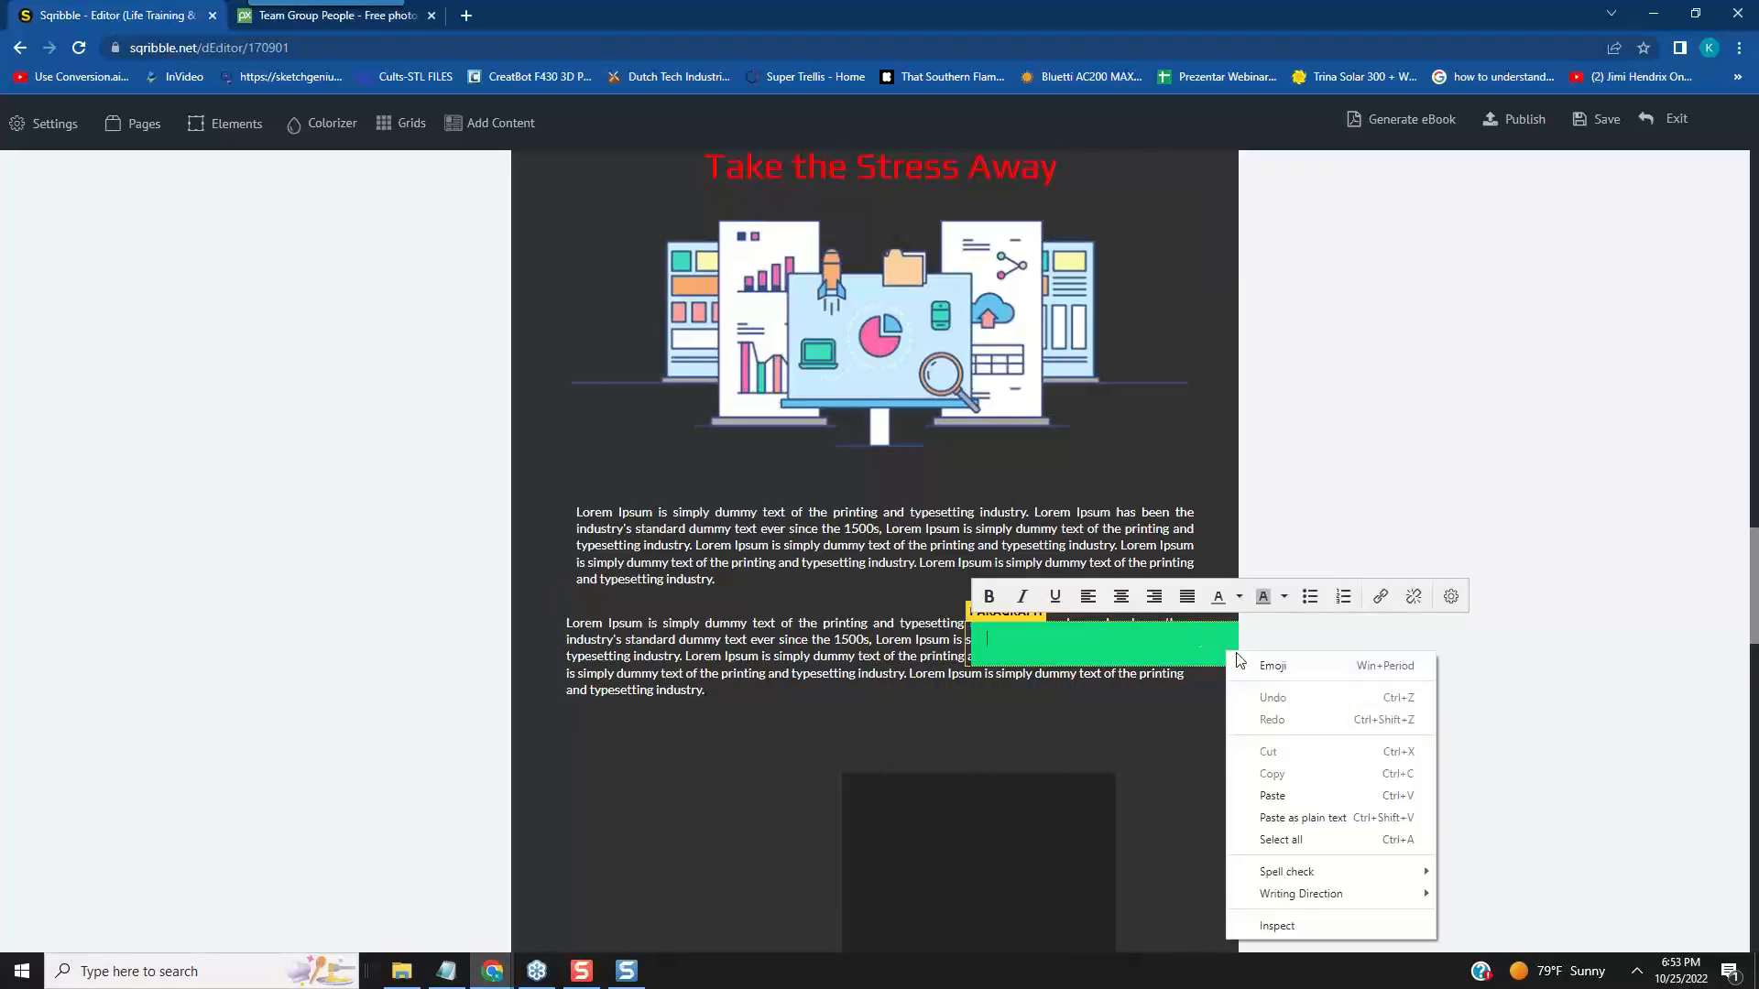
{"action": "left_click", "coordinate": [1119, 628]}
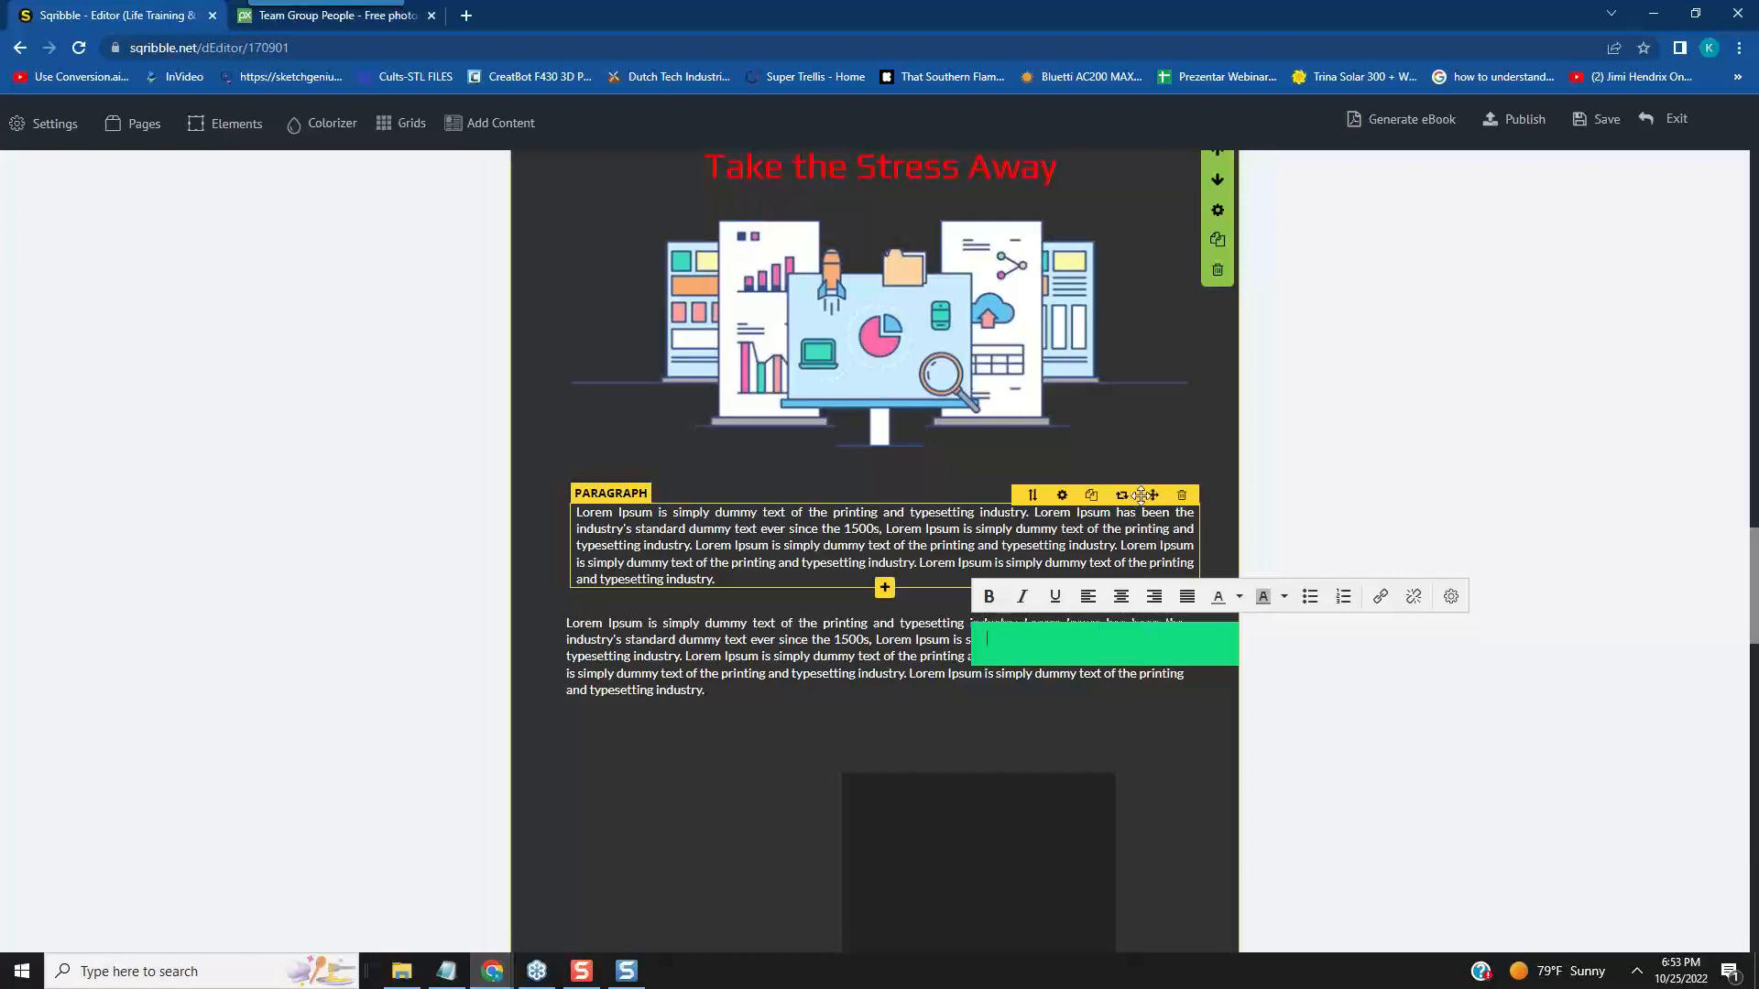
{"action": "left_click", "coordinate": [1061, 496]}
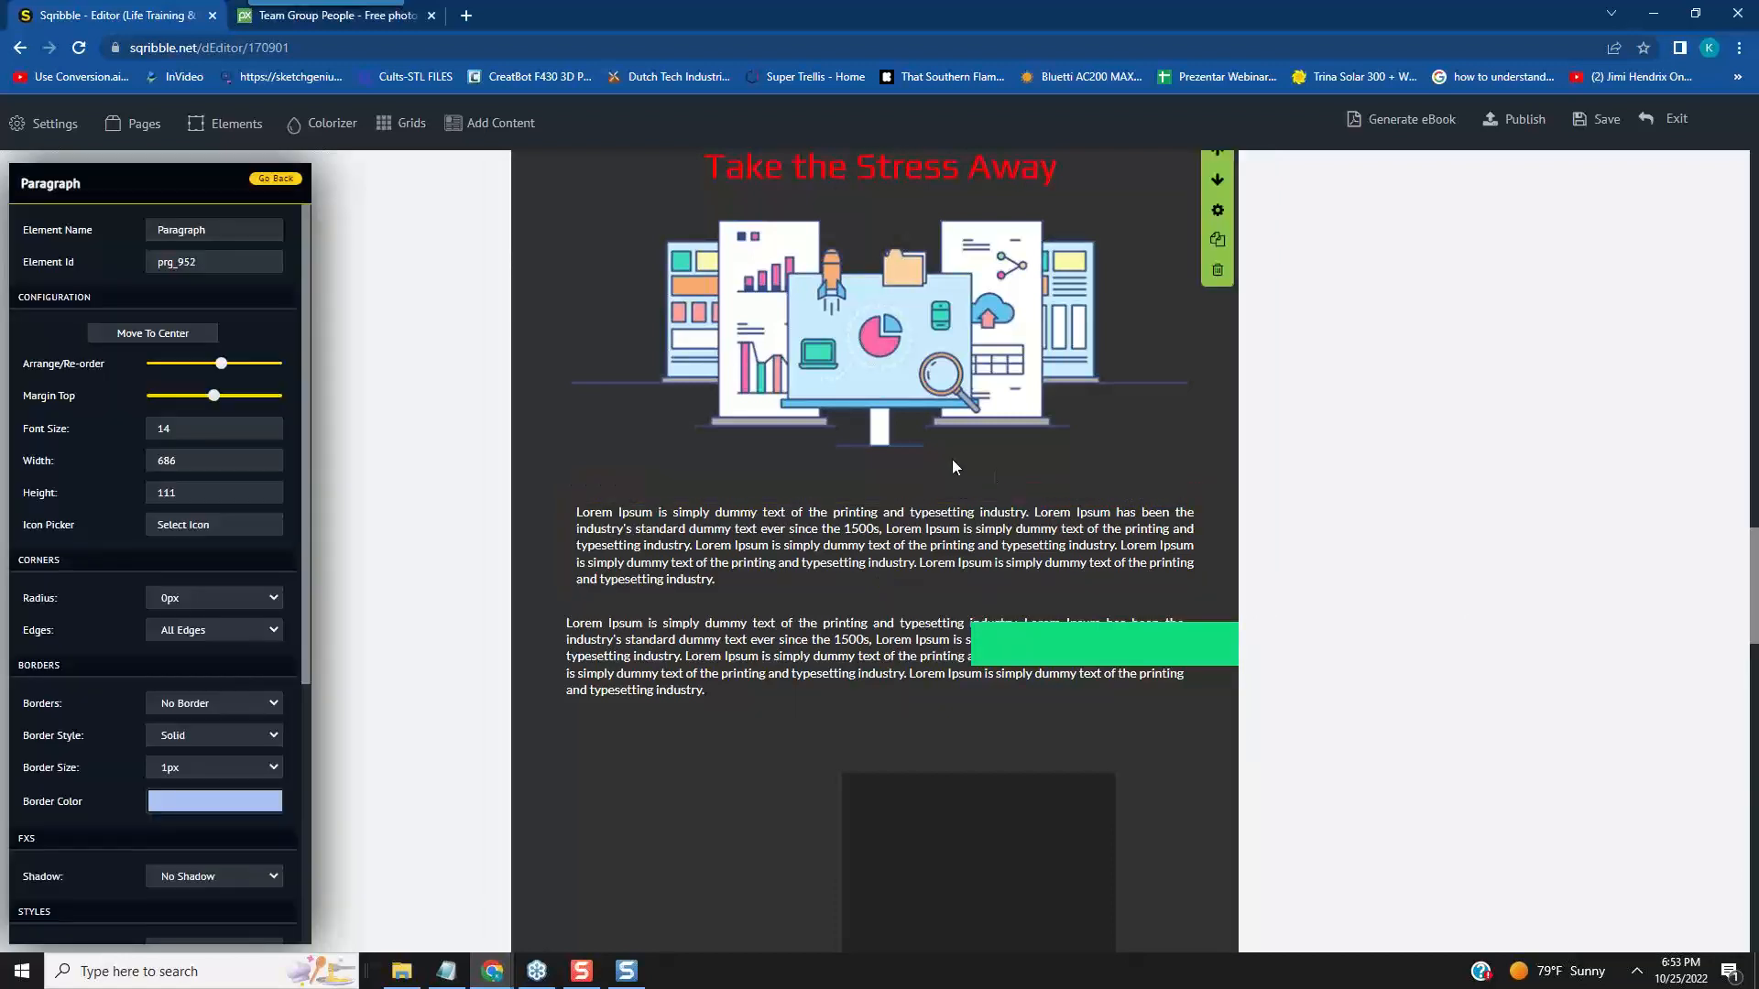
{"action": "left_click", "coordinate": [170, 335]}
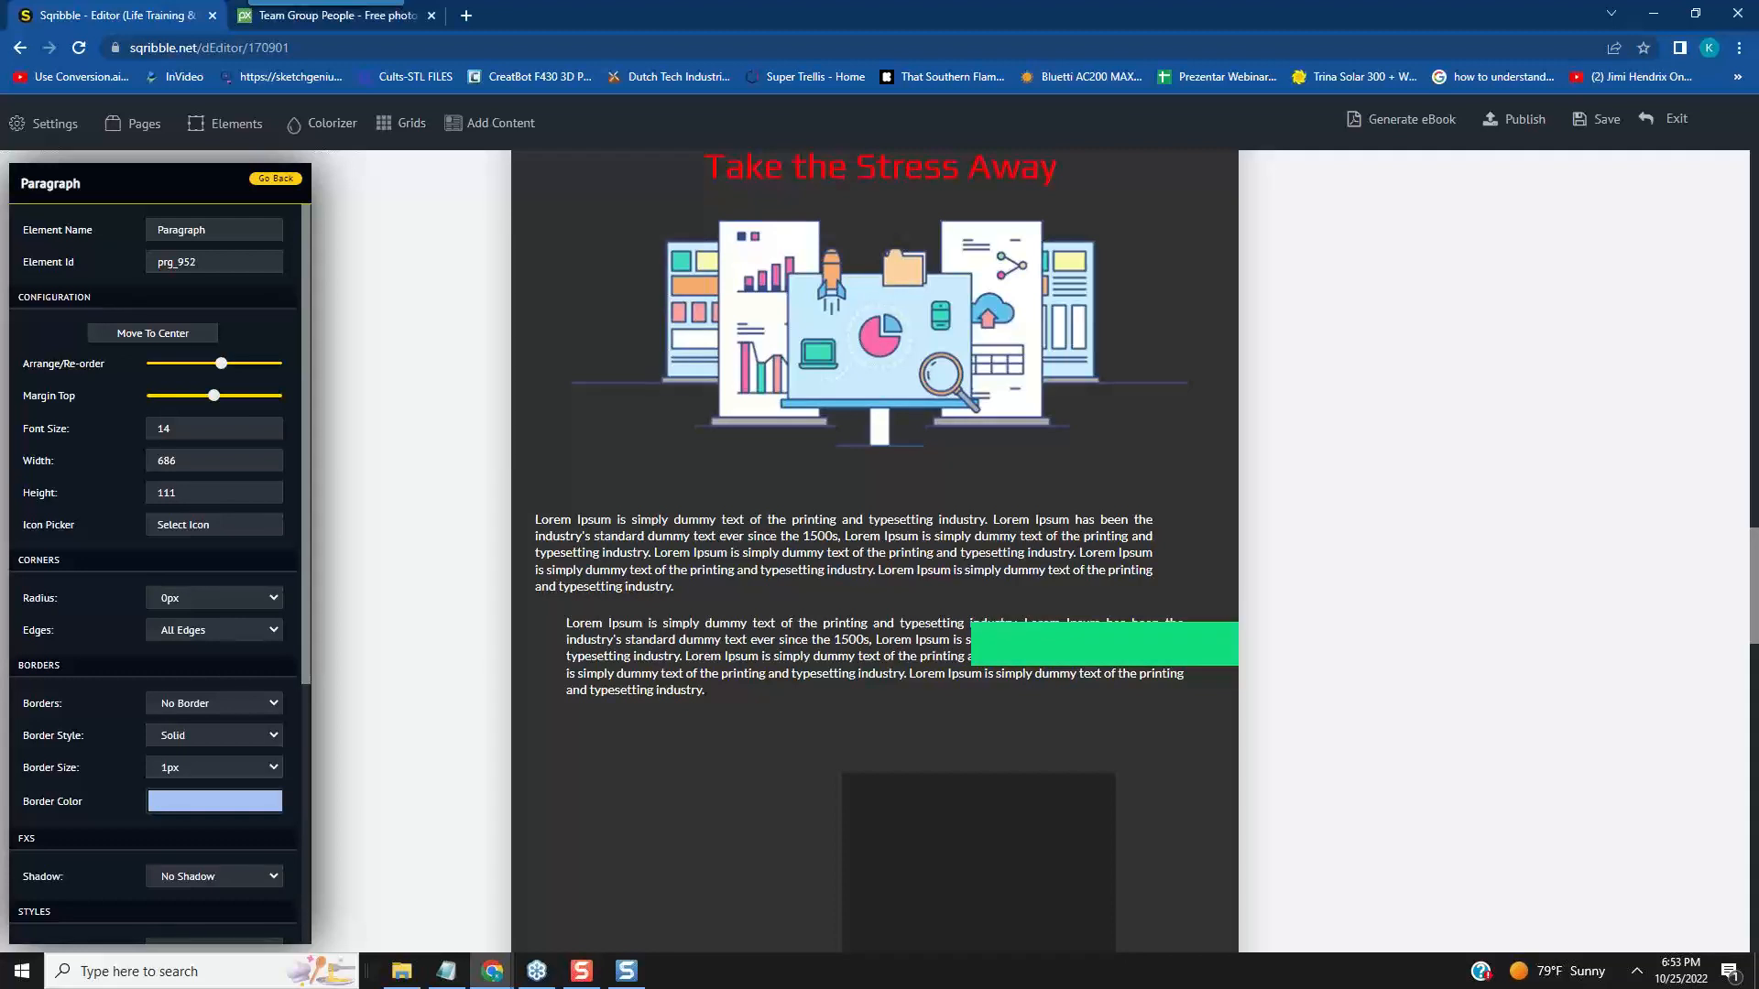
- Move the illustration on page 2 down and toward the page's left edge, just above the upper white paragraph
{"action": "scroll", "coordinate": [1178, 652], "scroll_direction": "down", "scroll_amount": 1}
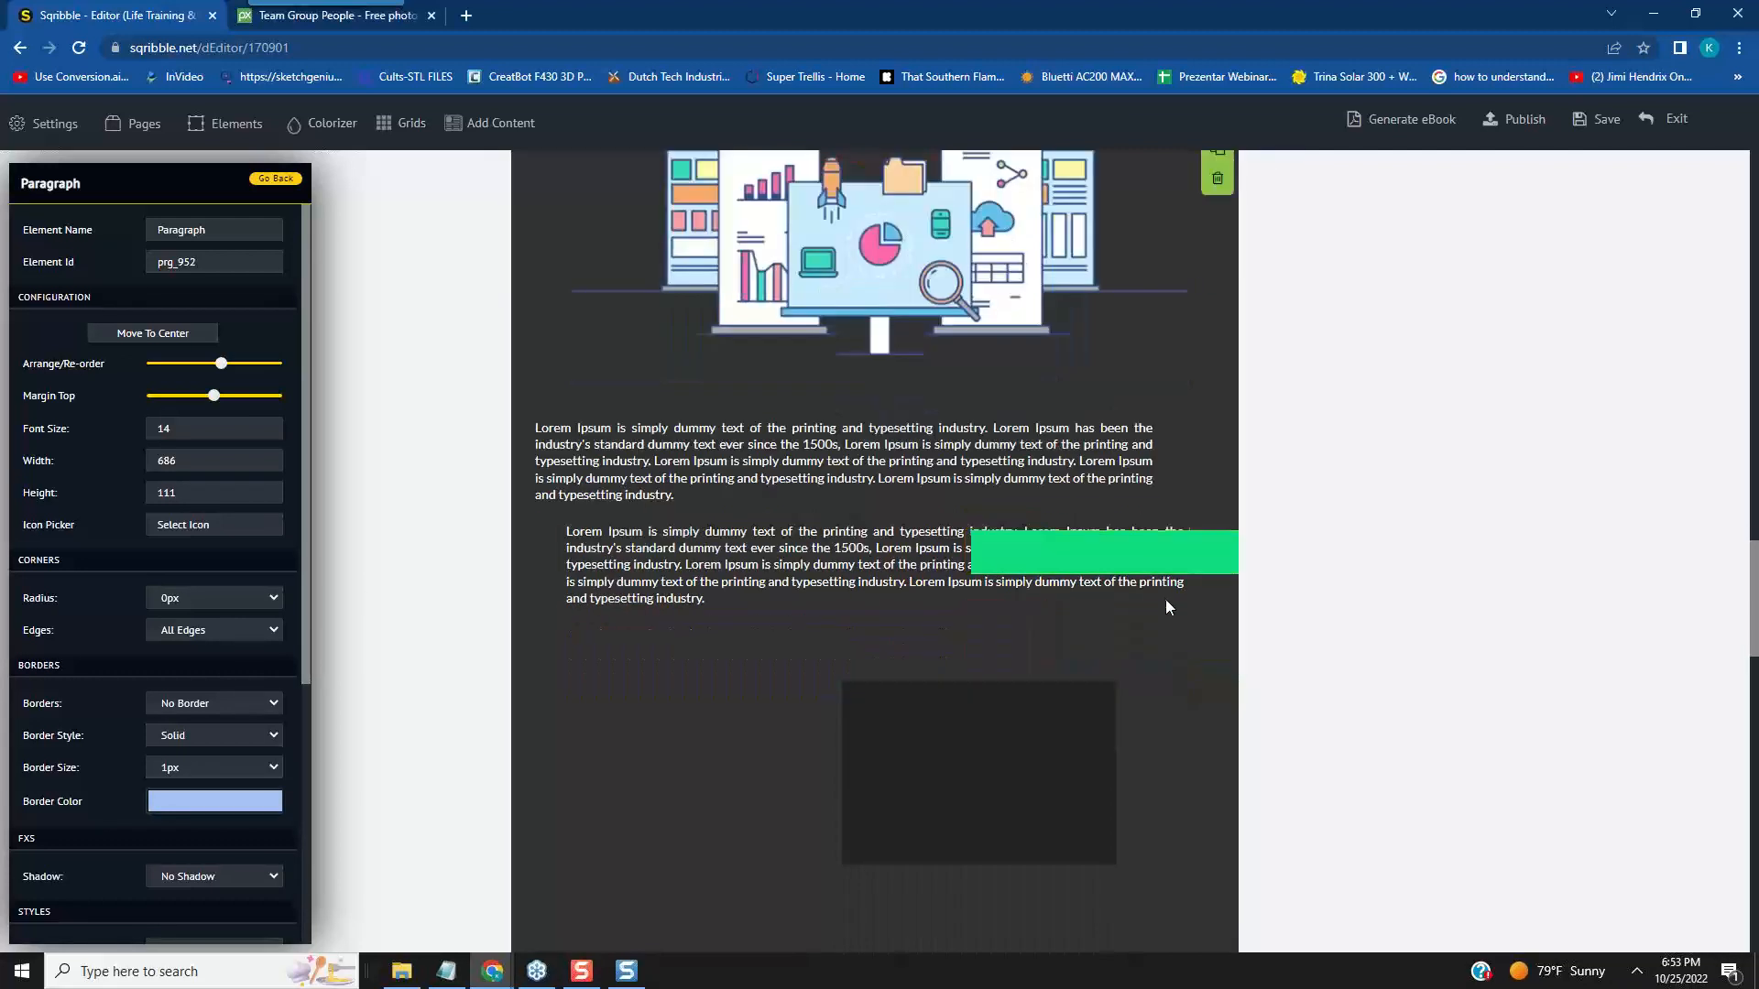
{"action": "scroll", "coordinate": [1291, 568], "scroll_direction": "down", "scroll_amount": 1}
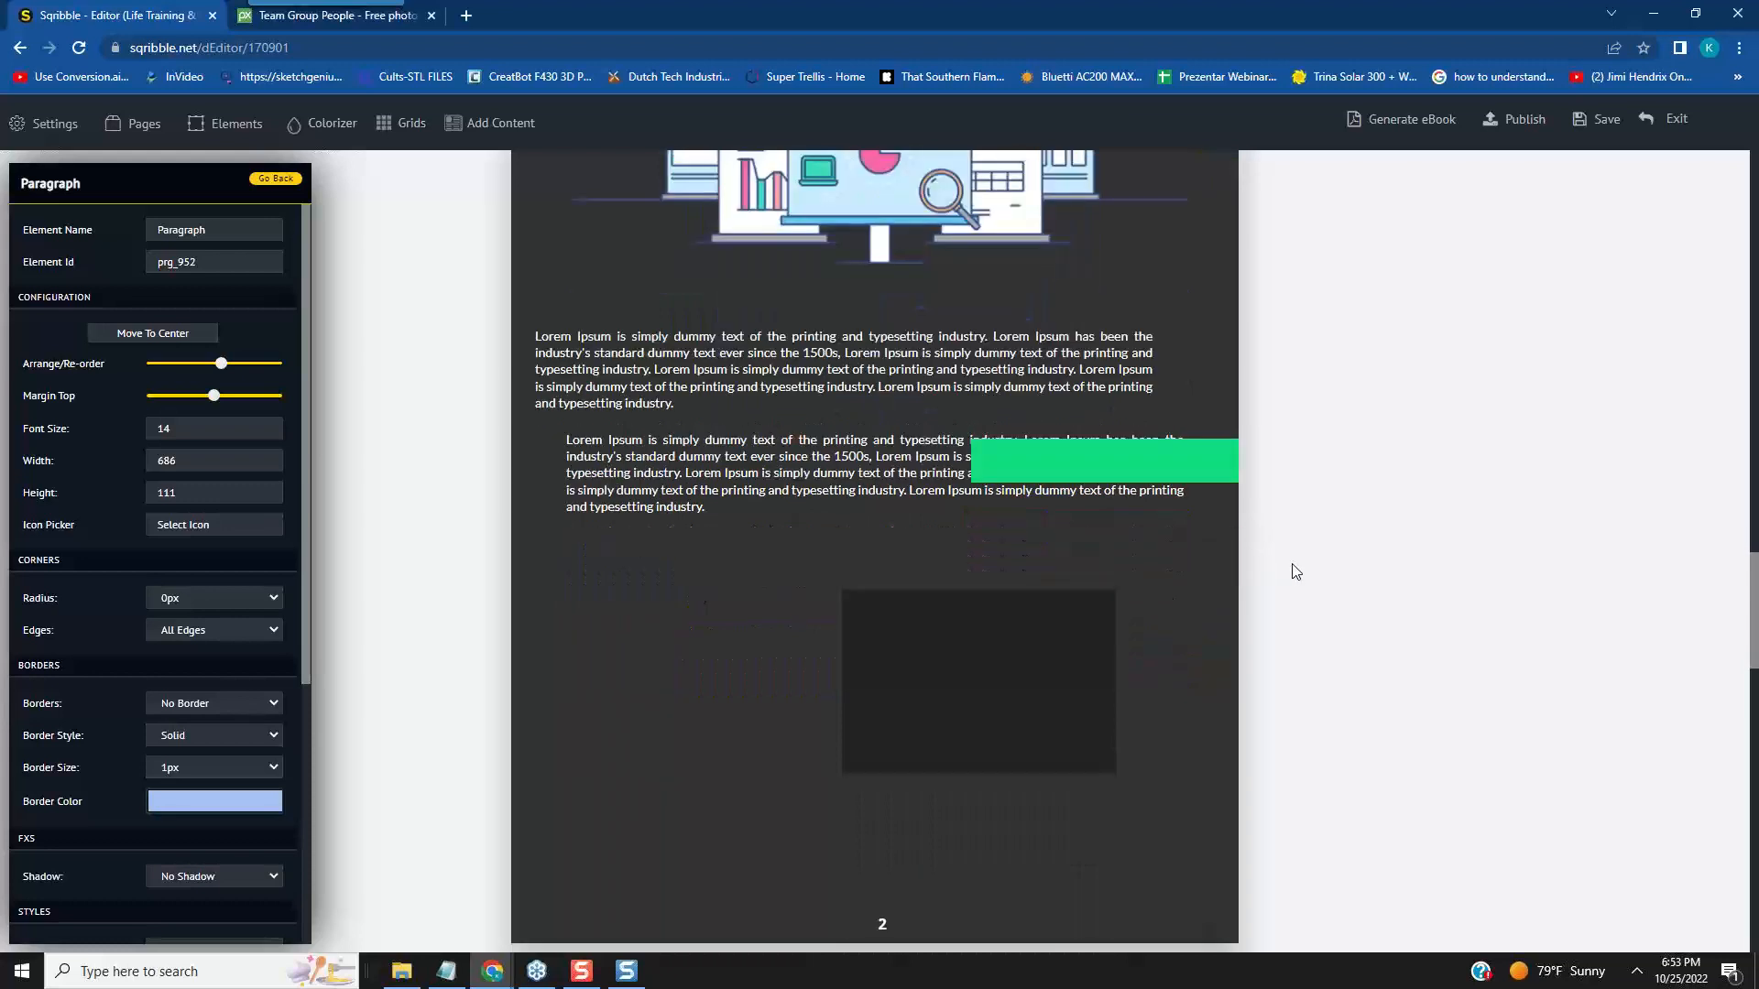
{"action": "scroll", "coordinate": [1022, 465], "scroll_direction": "up", "scroll_amount": 4}
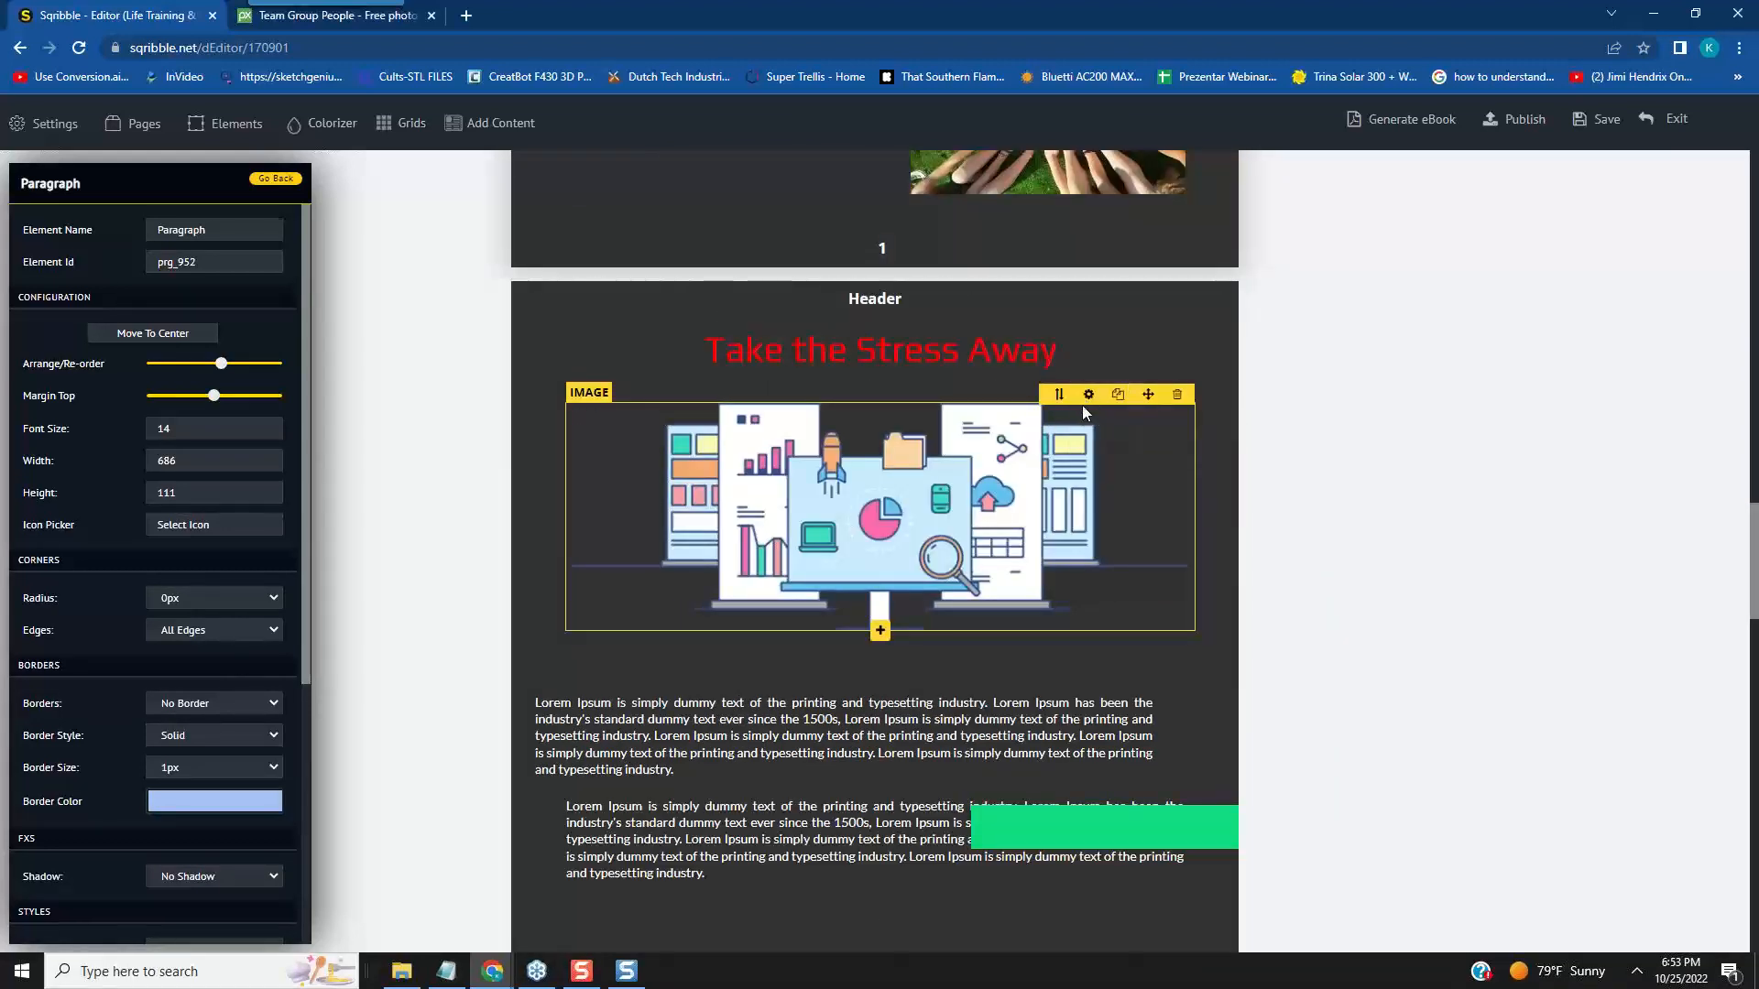
{"action": "left_click_drag", "start_coordinate": [1149, 394], "coordinate": [1274, 416]}
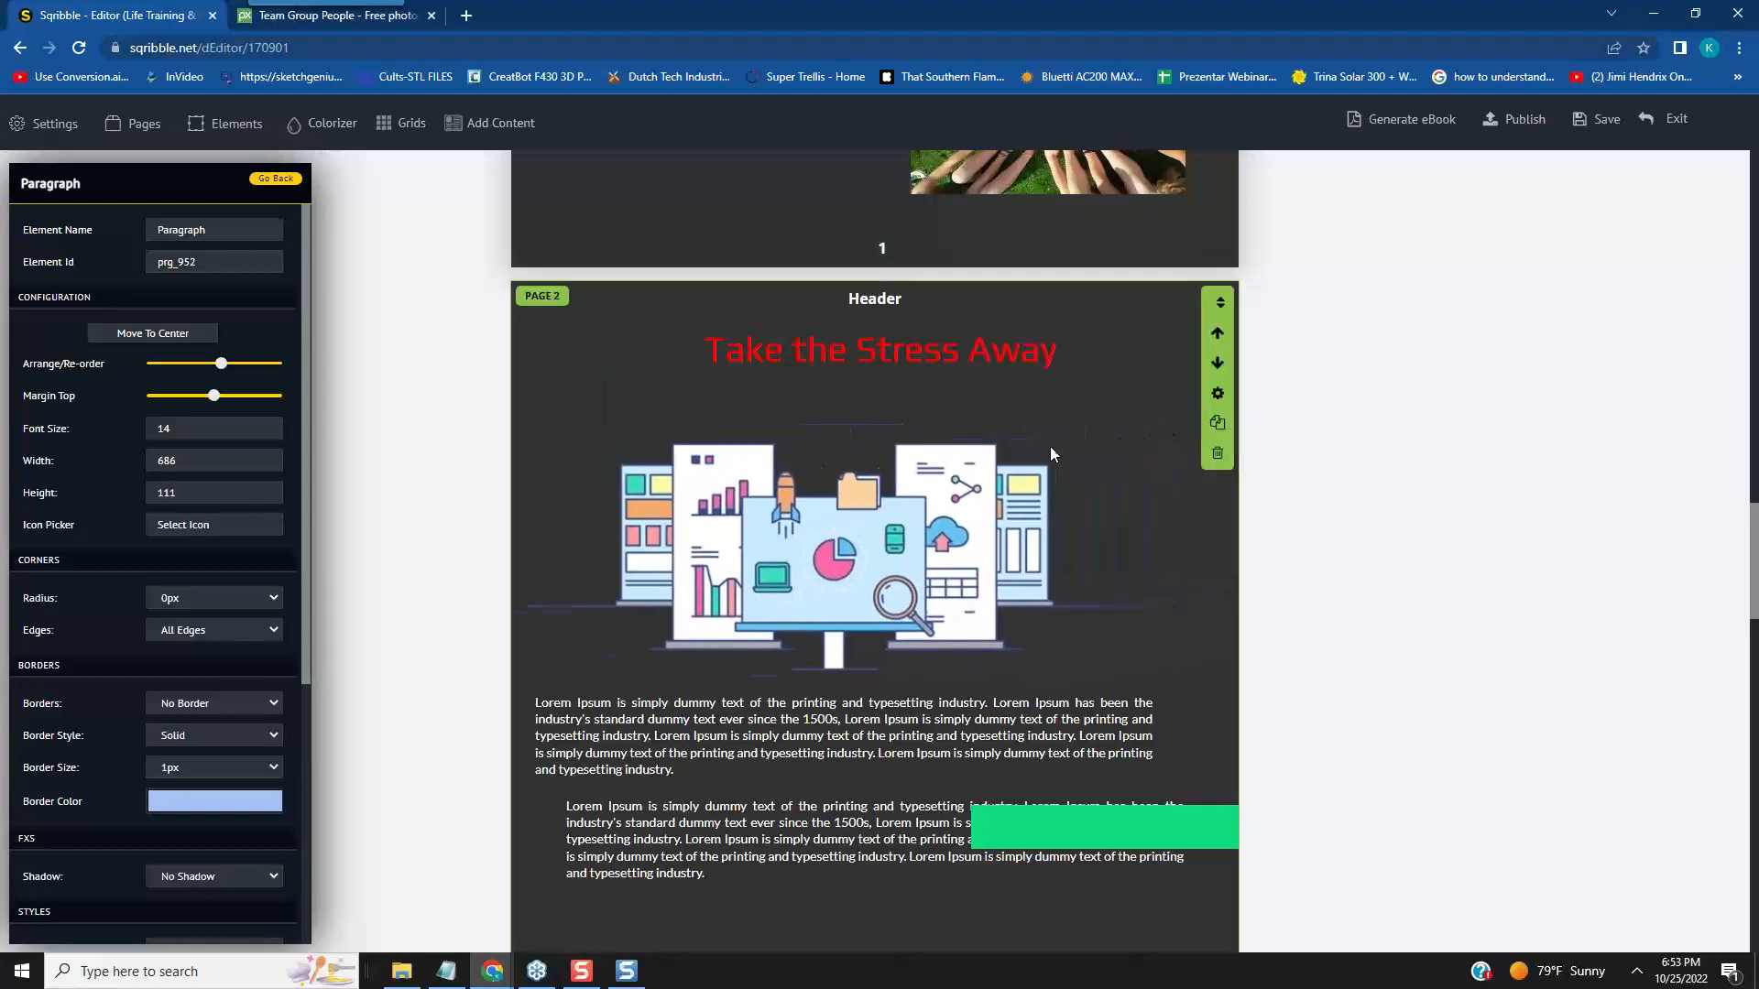
- Move the page 2 illustration up and toward the centre below the heading, and shift the upper white paragraph right beneath it
{"action": "left_click", "coordinate": [1096, 410]}
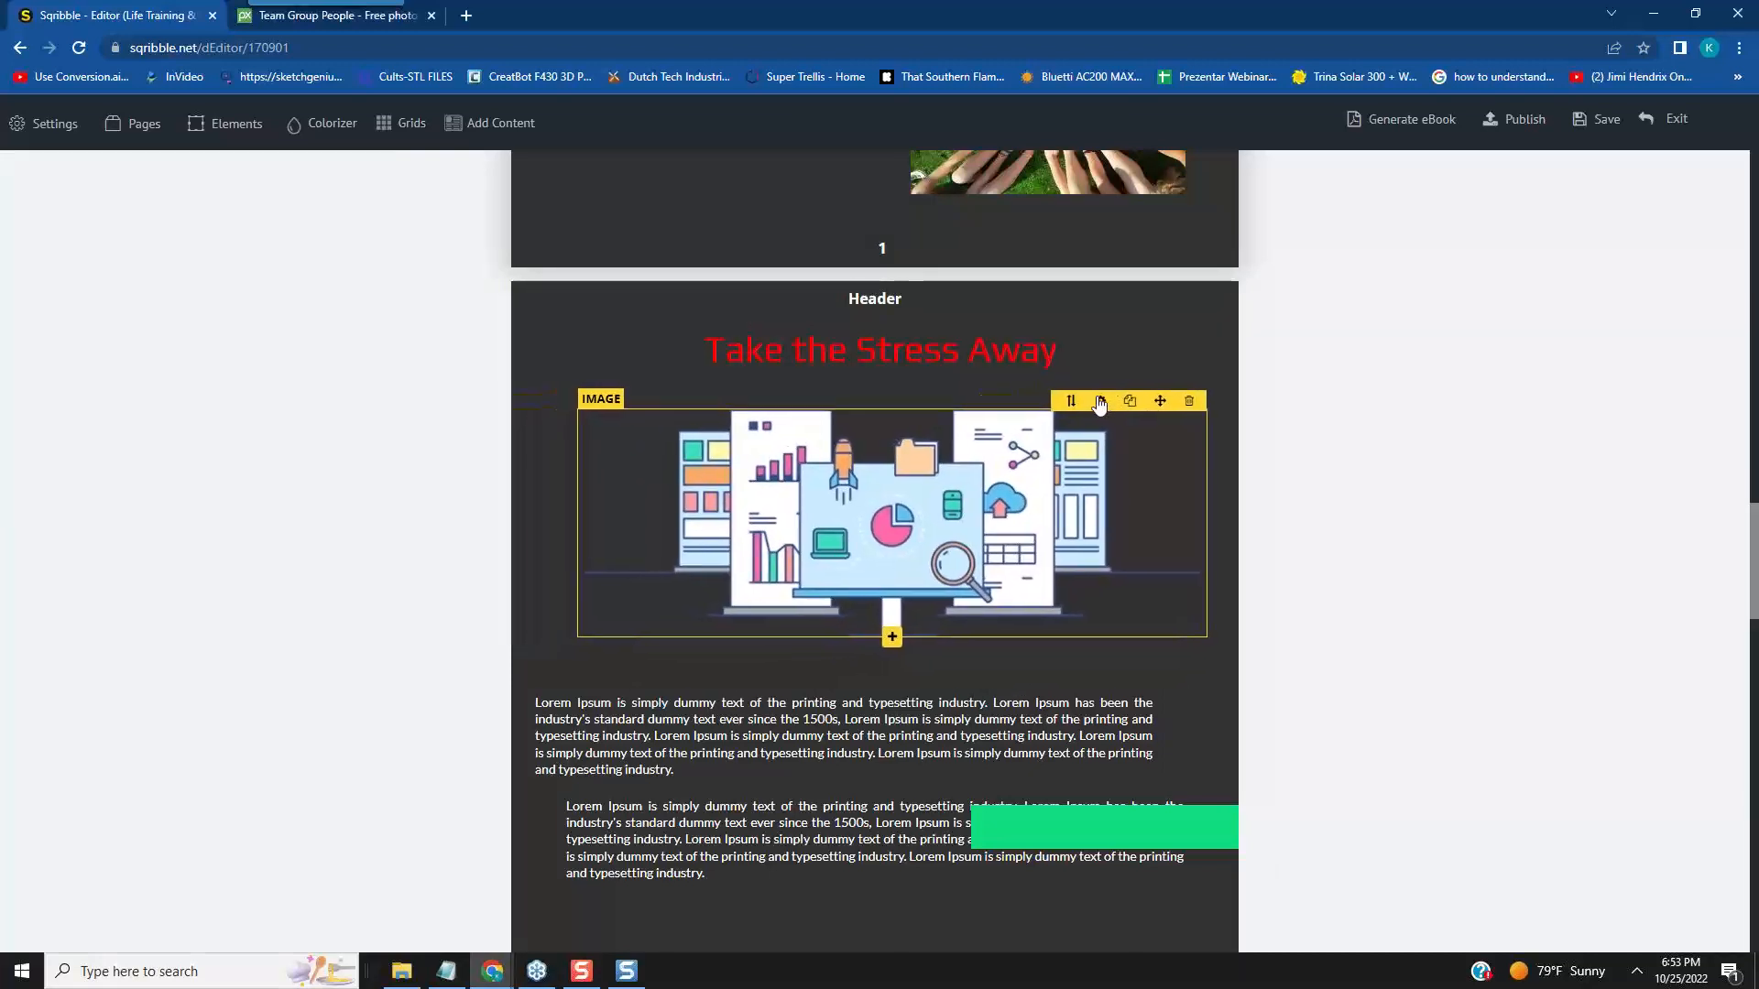
{"action": "left_click", "coordinate": [1099, 402]}
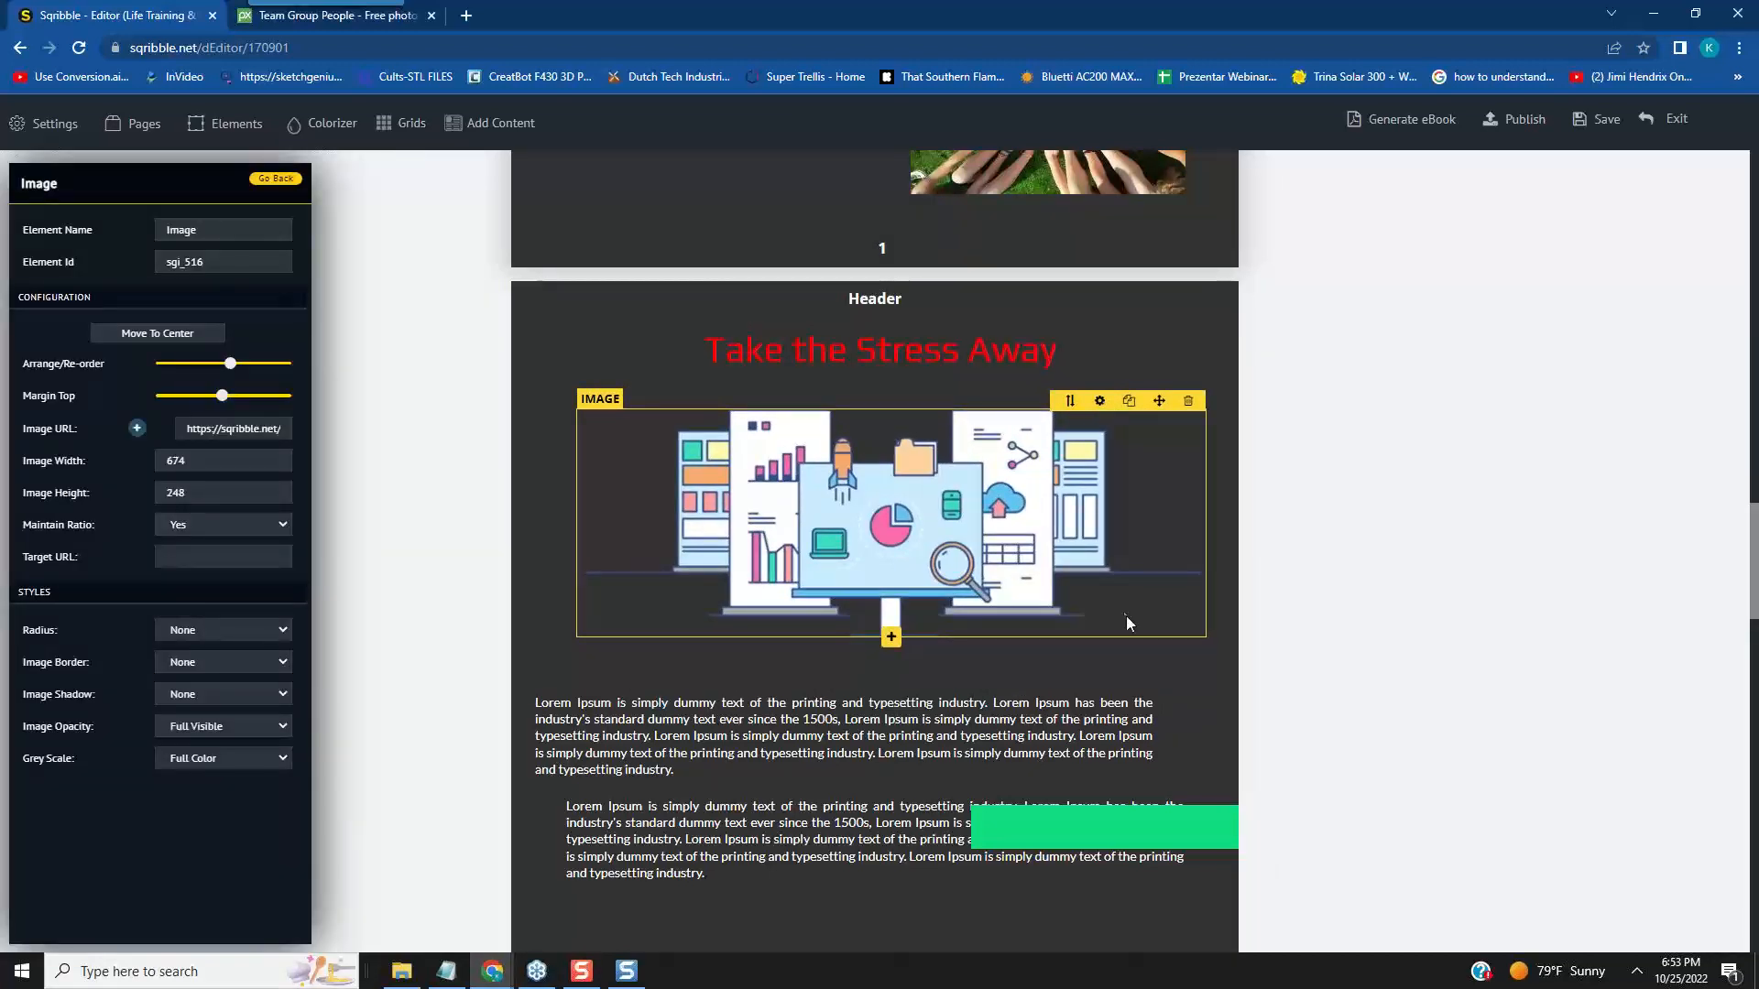
{"action": "scroll", "coordinate": [1135, 632], "scroll_direction": "down", "scroll_amount": 3}
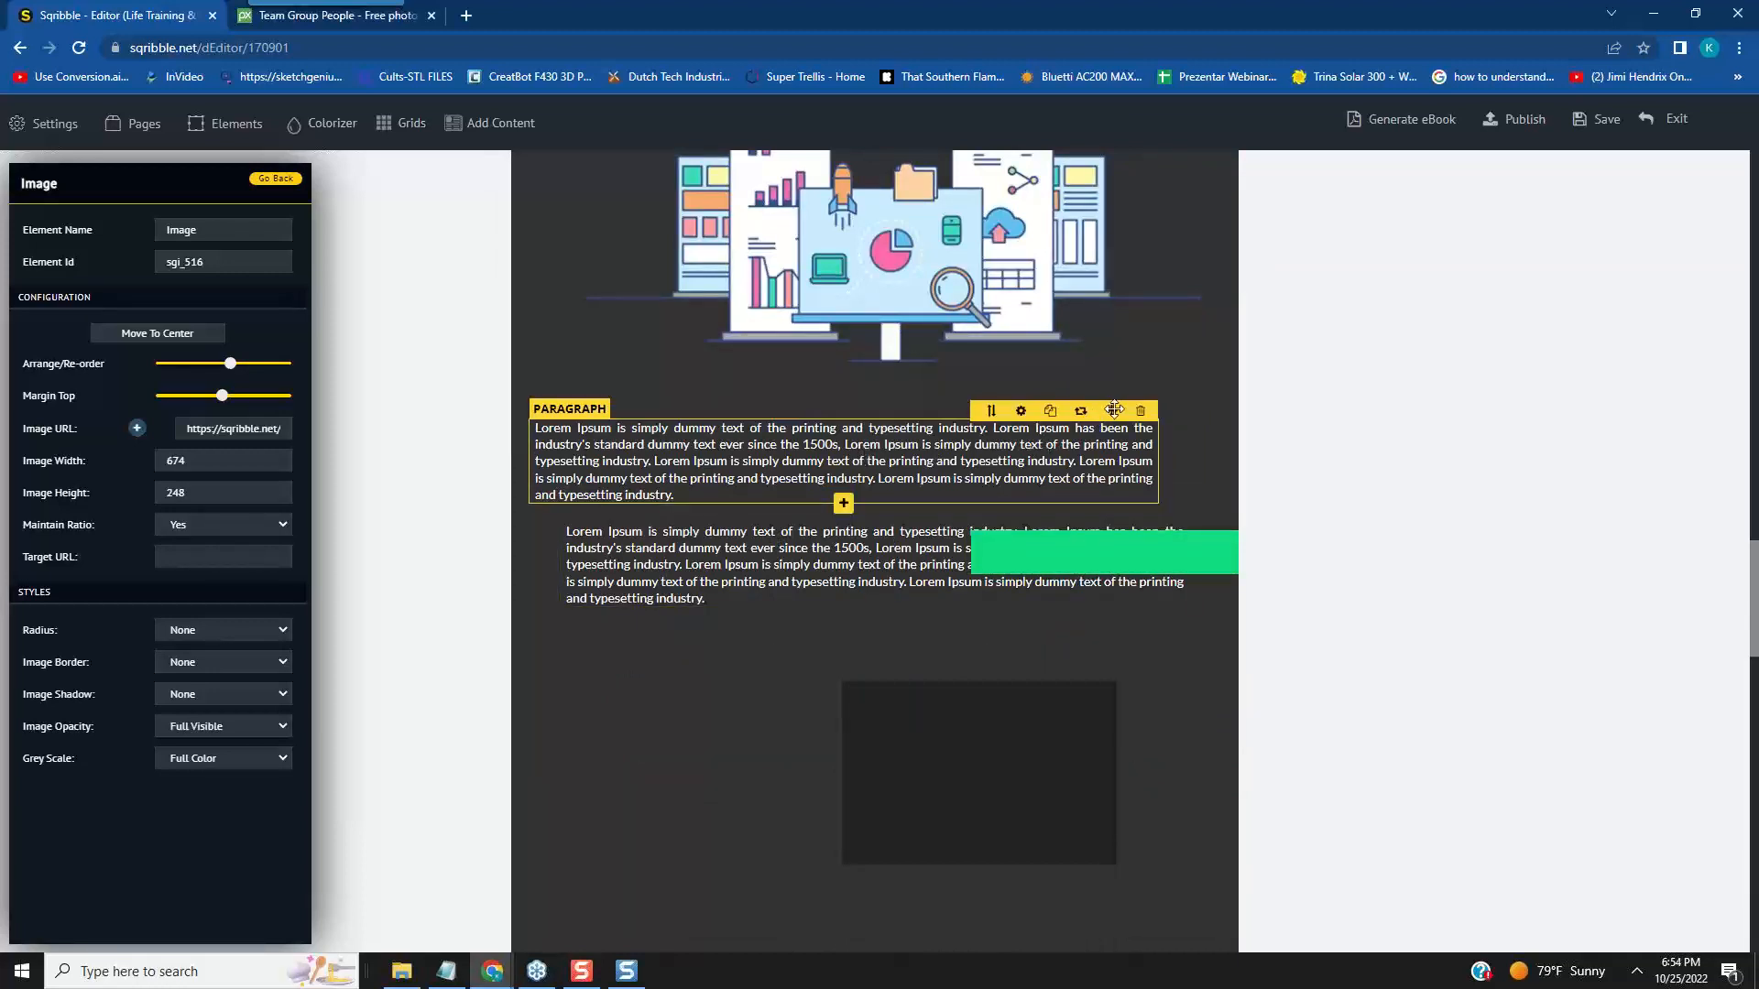
{"action": "left_click_drag", "start_coordinate": [1111, 411], "coordinate": [1163, 400]}
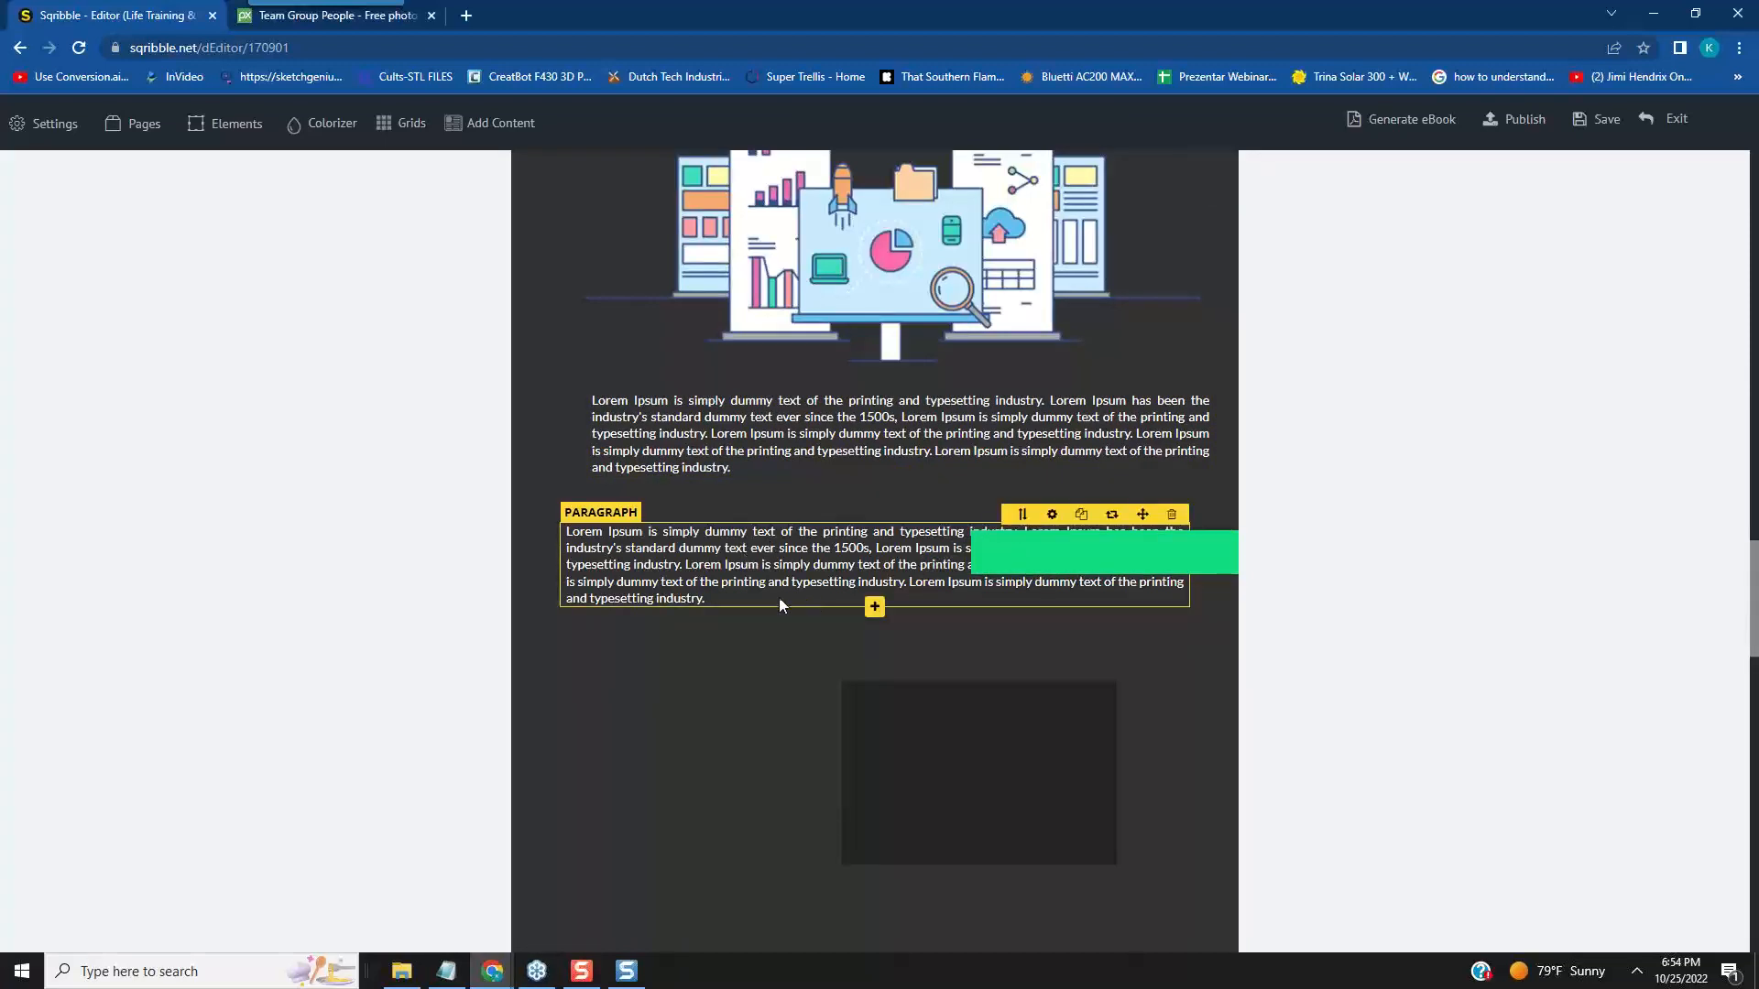
- Shorten the lower white paragraph on page 2 to "Lorem Ipsum is simply dummy text of th" by deleting the rest of its text
{"action": "left_click", "coordinate": [710, 601]}
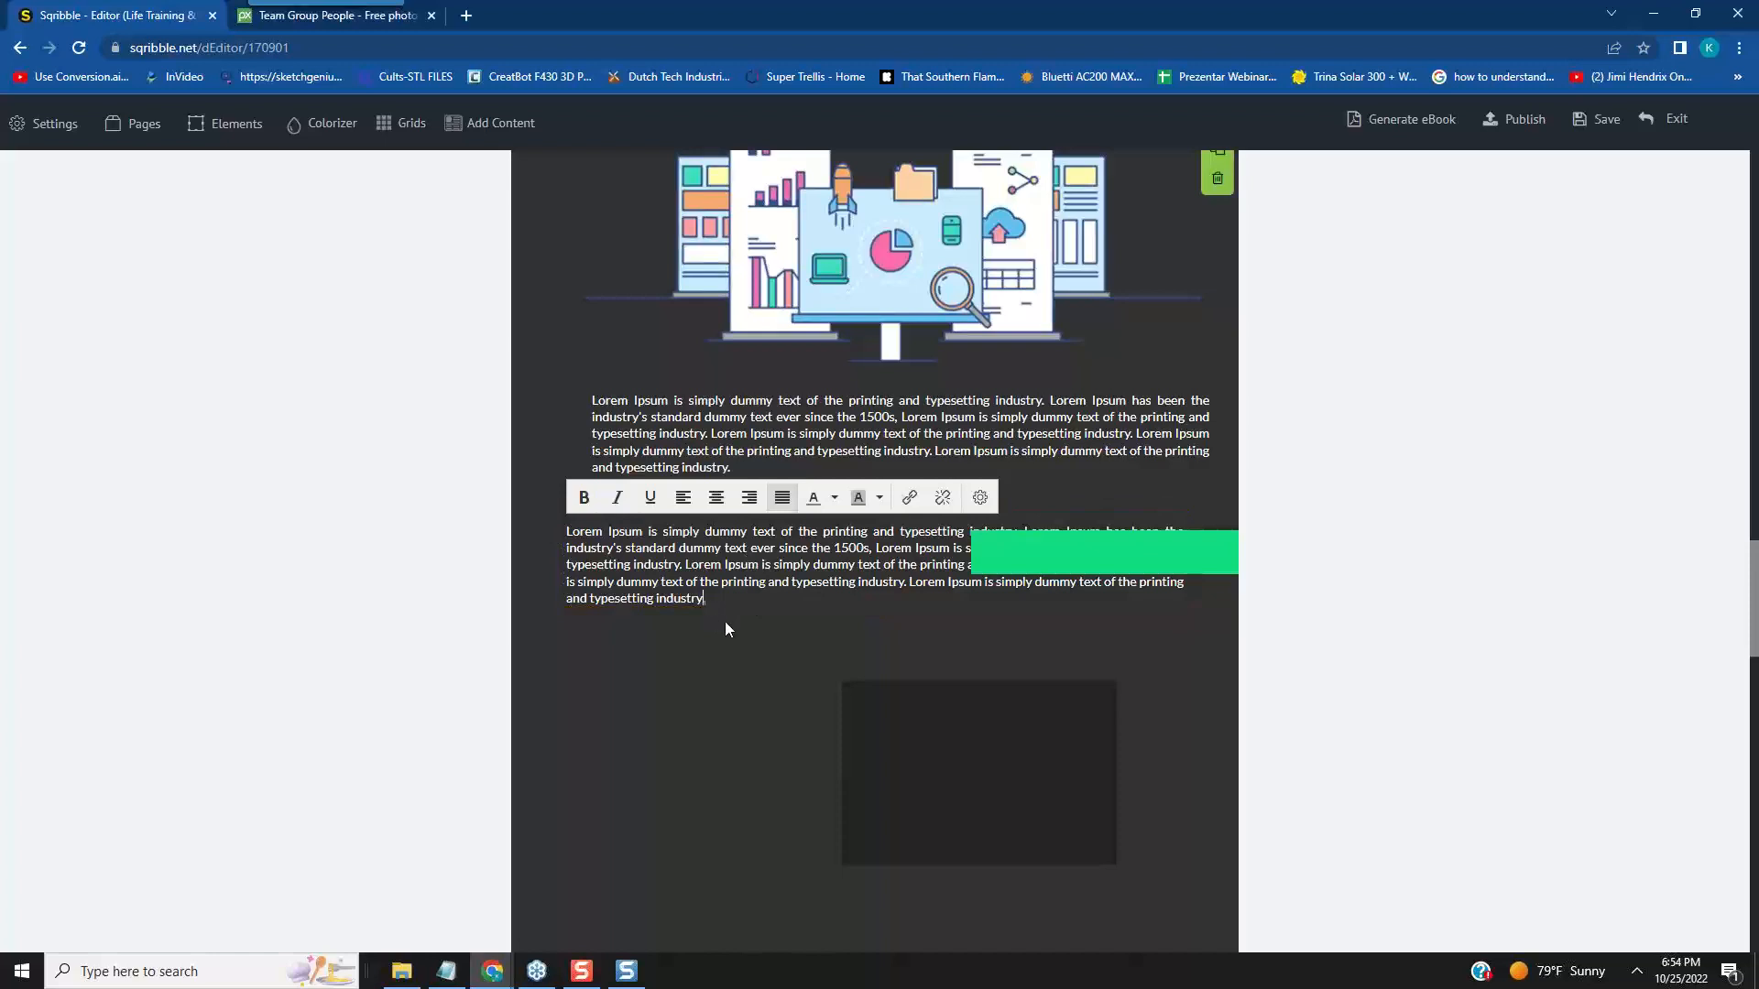
{"action": "key", "text": "BackSpace"}
{"action": "key", "text": "BackSpace"}
{"action": "key", "text": "BackSpace"}
{"action": "key", "text": "BackSpace"}
{"action": "key", "text": "BackSpace"}
{"action": "key", "text": "BackSpace"}
{"action": "key", "text": "BackSpace"}
{"action": "key", "text": "BackSpace"}
{"action": "key", "text": "BackSpace"}
{"action": "key", "text": "BackSpace"}
{"action": "key", "text": "BackSpace"}
{"action": "key", "text": "BackSpace"}
{"action": "key", "text": "BackSpace"}
{"action": "key", "text": "BackSpace"}
{"action": "key", "text": "BackSpace"}
{"action": "key", "text": "BackSpace"}
{"action": "key", "text": "BackSpace"}
{"action": "key", "text": "BackSpace"}
{"action": "key", "text": "BackSpace"}
{"action": "key", "text": "BackSpace"}
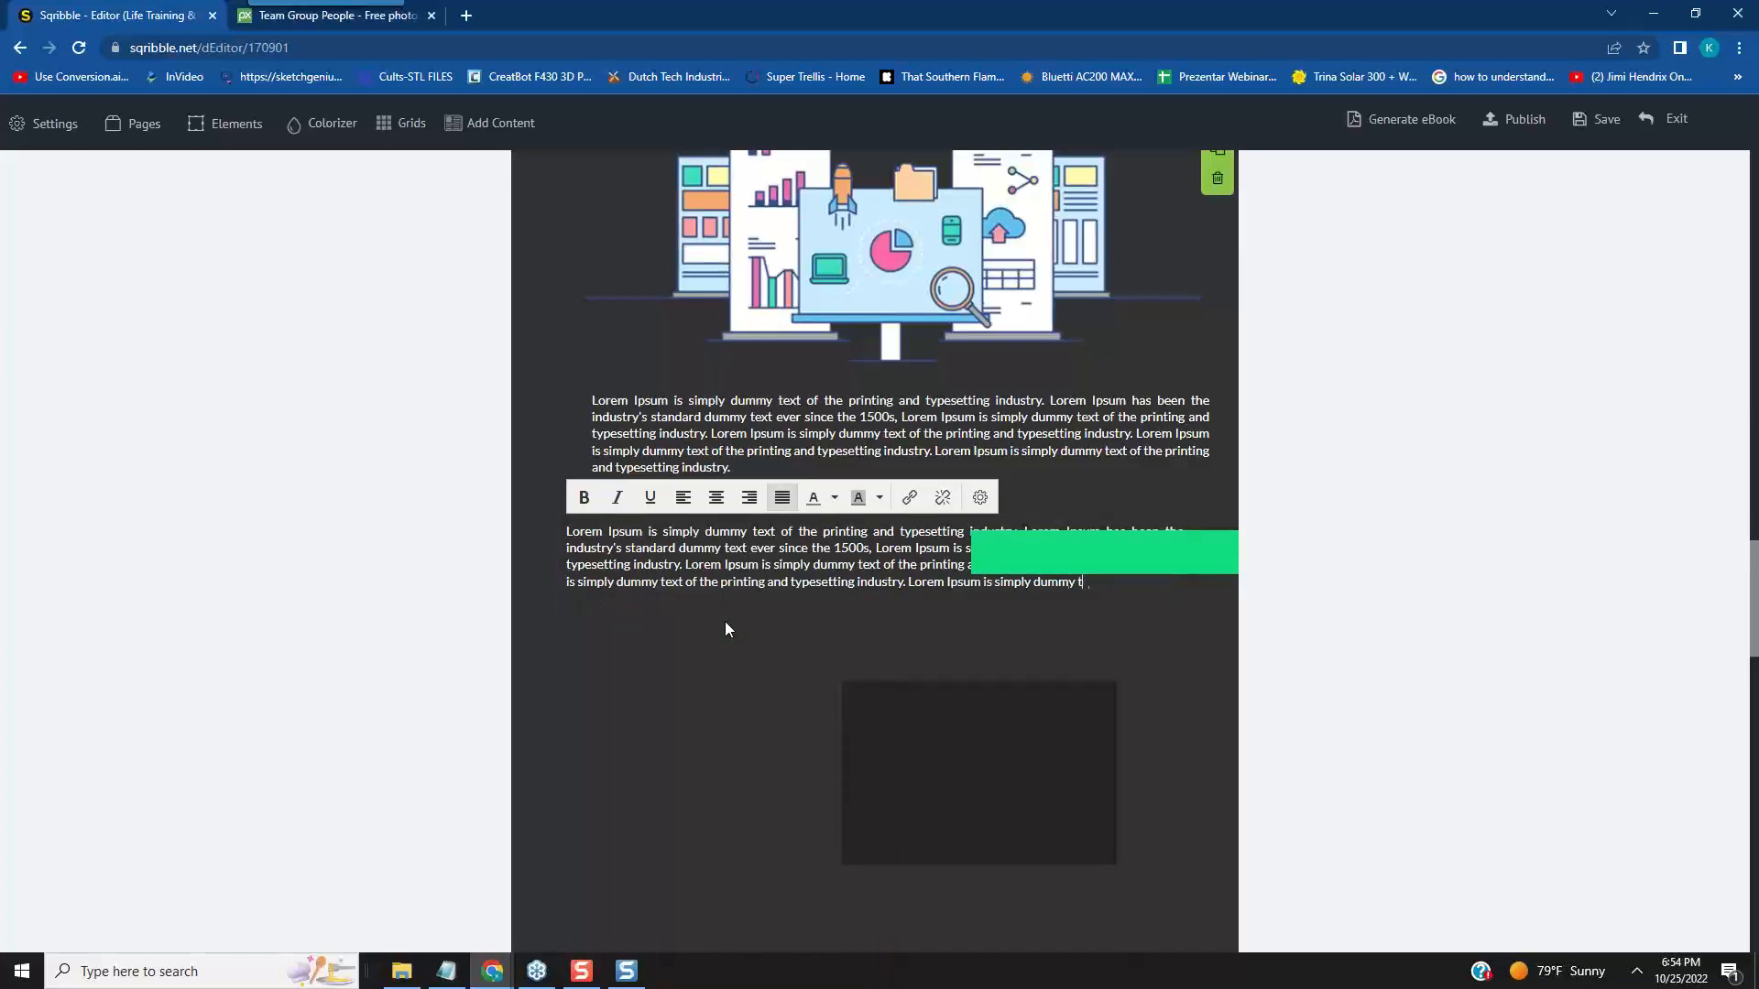
{"action": "key", "text": "BackSpace"}
{"action": "key", "text": "BackSpace"}
{"action": "key", "text": "BackSpace"}
{"action": "key", "text": "BackSpace"}
{"action": "key", "text": "BackSpace"}
{"action": "key", "text": "BackSpace"}
{"action": "key", "text": "BackSpace"}
{"action": "key", "text": "BackSpace"}
{"action": "key", "text": "BackSpace"}
{"action": "key", "text": "BackSpace"}
{"action": "key", "text": "BackSpace"}
{"action": "key", "text": "BackSpace"}
{"action": "key", "text": "BackSpace"}
{"action": "key", "text": "BackSpace"}
{"action": "key", "text": "BackSpace"}
{"action": "key", "text": "BackSpace"}
{"action": "key", "text": "BackSpace"}
{"action": "key", "text": "BackSpace"}
{"action": "key", "text": "BackSpace"}
{"action": "key", "text": "BackSpace"}
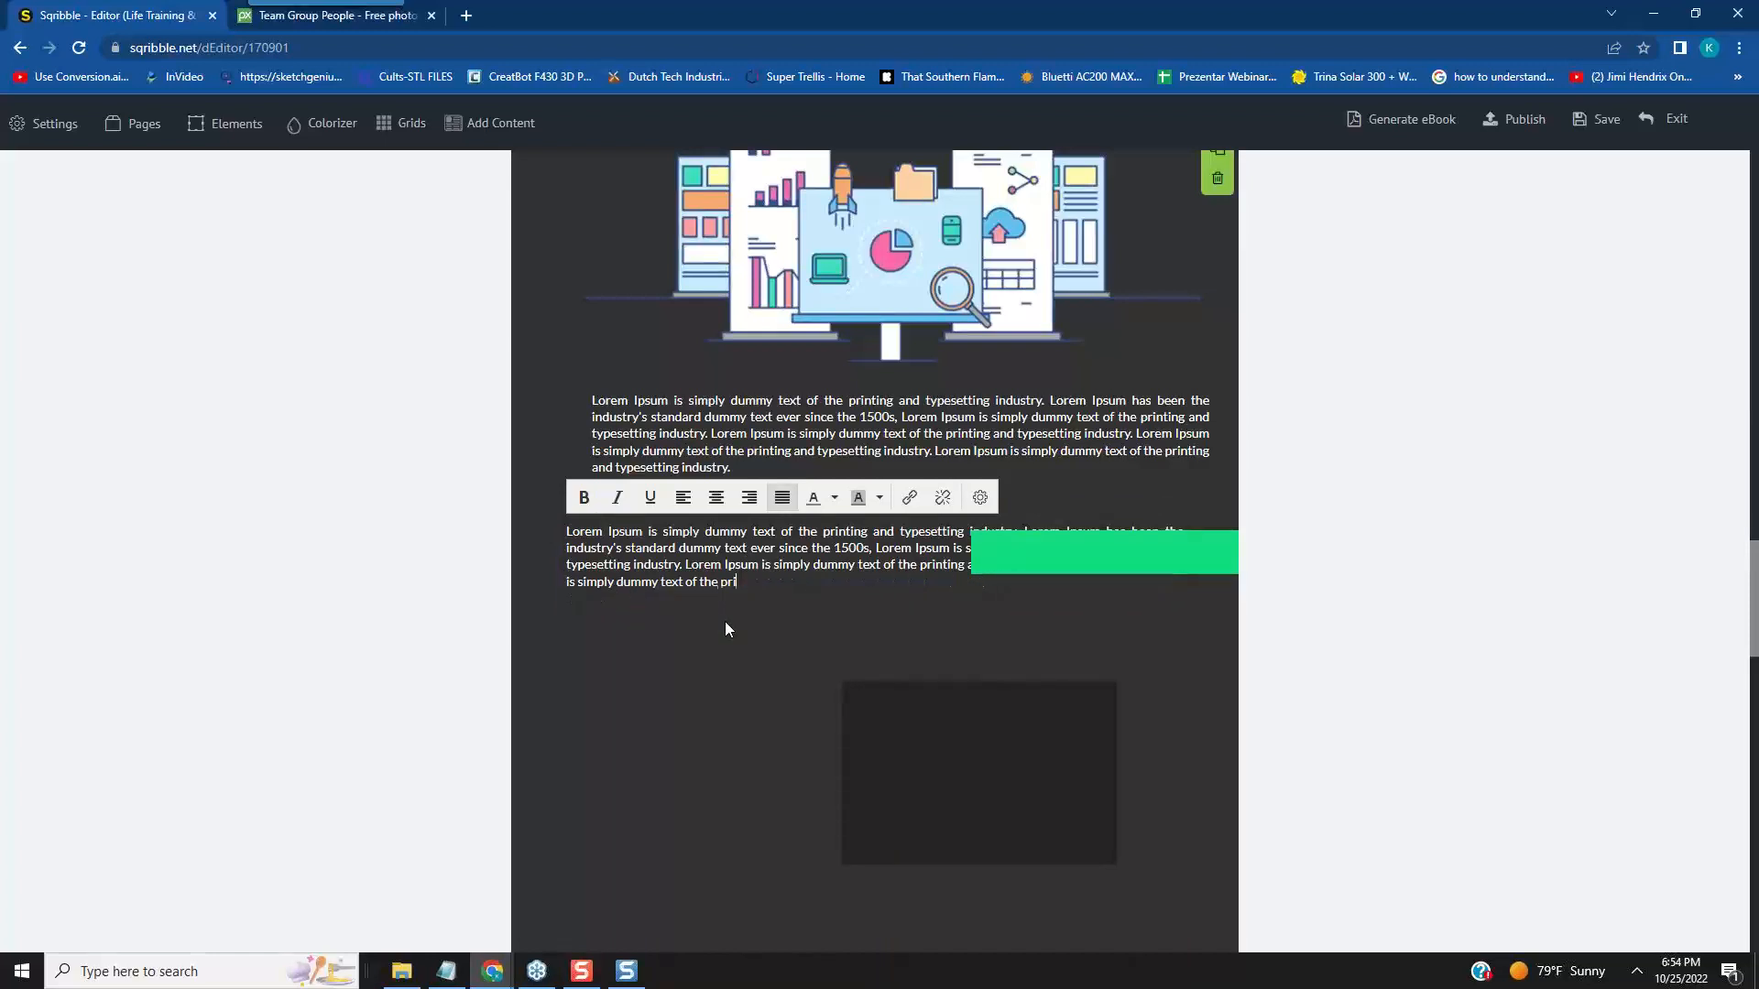
{"action": "key", "text": "BackSpace"}
{"action": "key", "text": "BackSpace"}
{"action": "key", "text": "BackSpace"}
{"action": "key", "text": "BackSpace"}
{"action": "key", "text": "BackSpace"}
{"action": "key", "text": "BackSpace"}
{"action": "key", "text": "BackSpace"}
{"action": "key", "text": "BackSpace"}
{"action": "key", "text": "BackSpace"}
{"action": "key", "text": "BackSpace"}
{"action": "key", "text": "BackSpace"}
{"action": "key", "text": "BackSpace"}
{"action": "key", "text": "BackSpace"}
{"action": "key", "text": "BackSpace"}
{"action": "key", "text": "BackSpace"}
{"action": "key", "text": "BackSpace"}
{"action": "key", "text": "BackSpace"}
{"action": "key", "text": "BackSpace"}
{"action": "key", "text": "BackSpace"}
{"action": "key", "text": "BackSpace"}
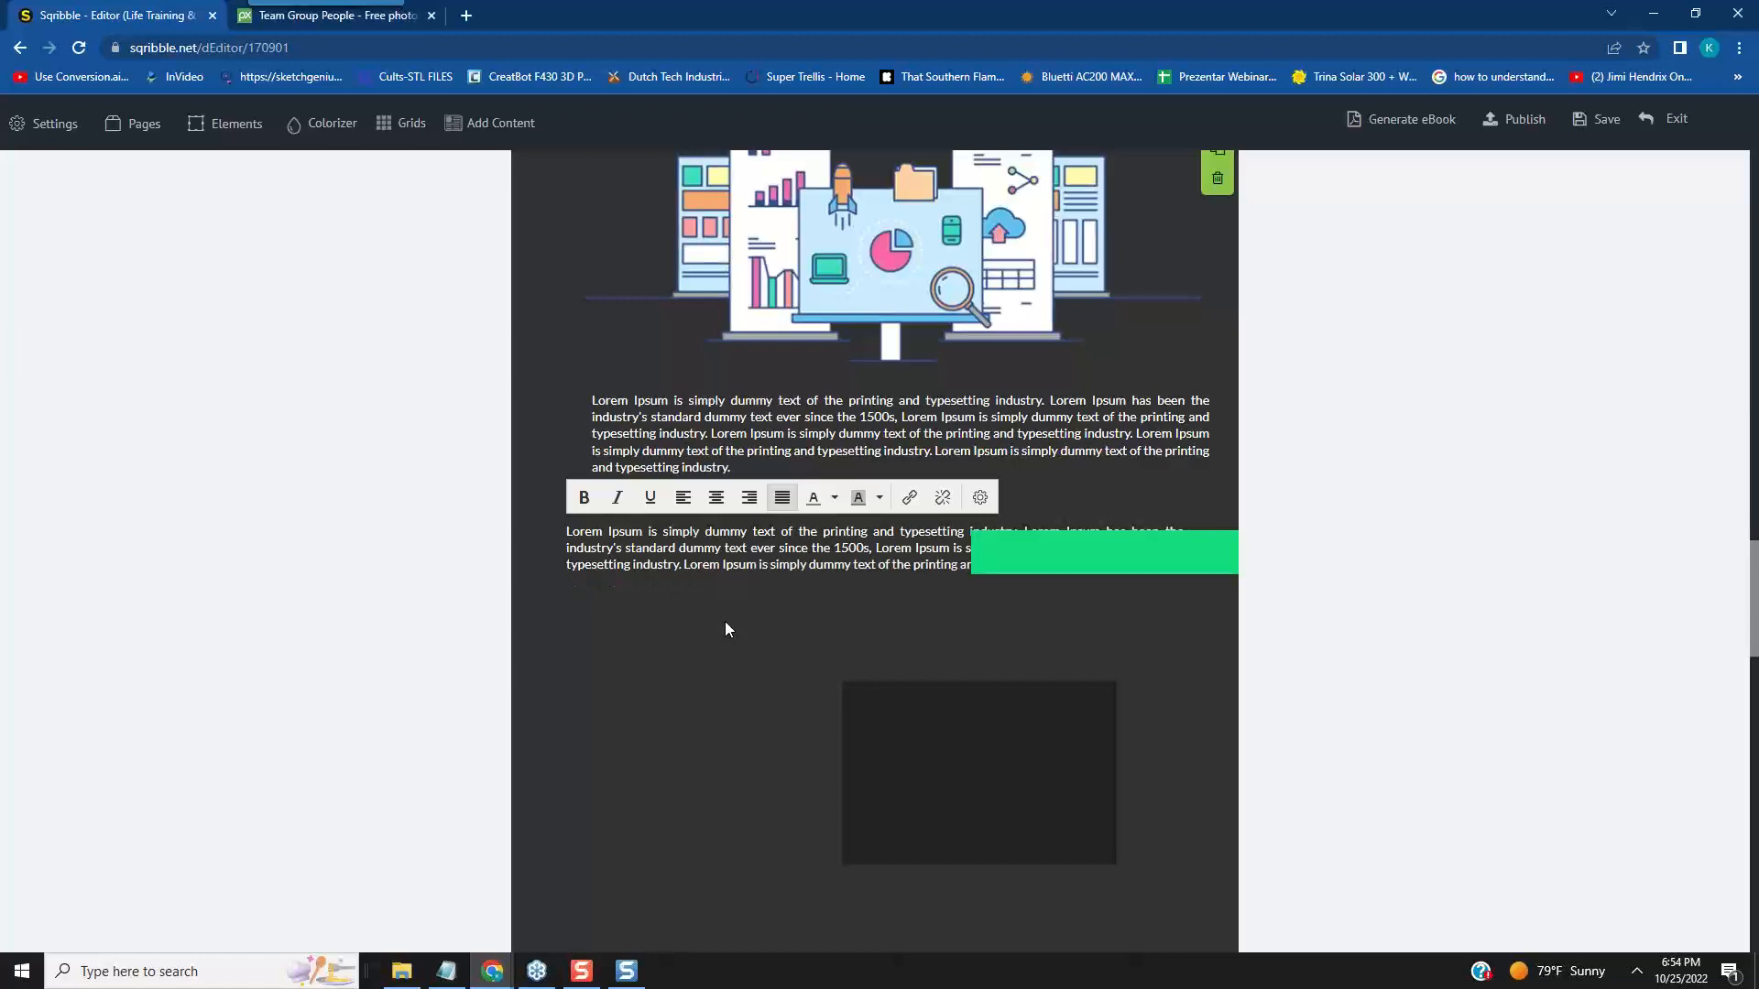
{"action": "key", "text": "BackSpace"}
{"action": "key", "text": "BackSpace"}
{"action": "key", "text": "BackSpace"}
{"action": "key", "text": "BackSpace"}
{"action": "key", "text": "BackSpace"}
{"action": "key", "text": "BackSpace"}
{"action": "key", "text": "BackSpace"}
{"action": "key", "text": "BackSpace"}
{"action": "key", "text": "BackSpace"}
{"action": "key", "text": "BackSpace"}
{"action": "key", "text": "BackSpace"}
{"action": "key", "text": "BackSpace"}
{"action": "key", "text": "BackSpace"}
{"action": "key", "text": "BackSpace"}
{"action": "key", "text": "BackSpace"}
{"action": "key", "text": "BackSpace"}
{"action": "key", "text": "BackSpace"}
{"action": "key", "text": "BackSpace"}
{"action": "key", "text": "BackSpace"}
{"action": "key", "text": "BackSpace"}
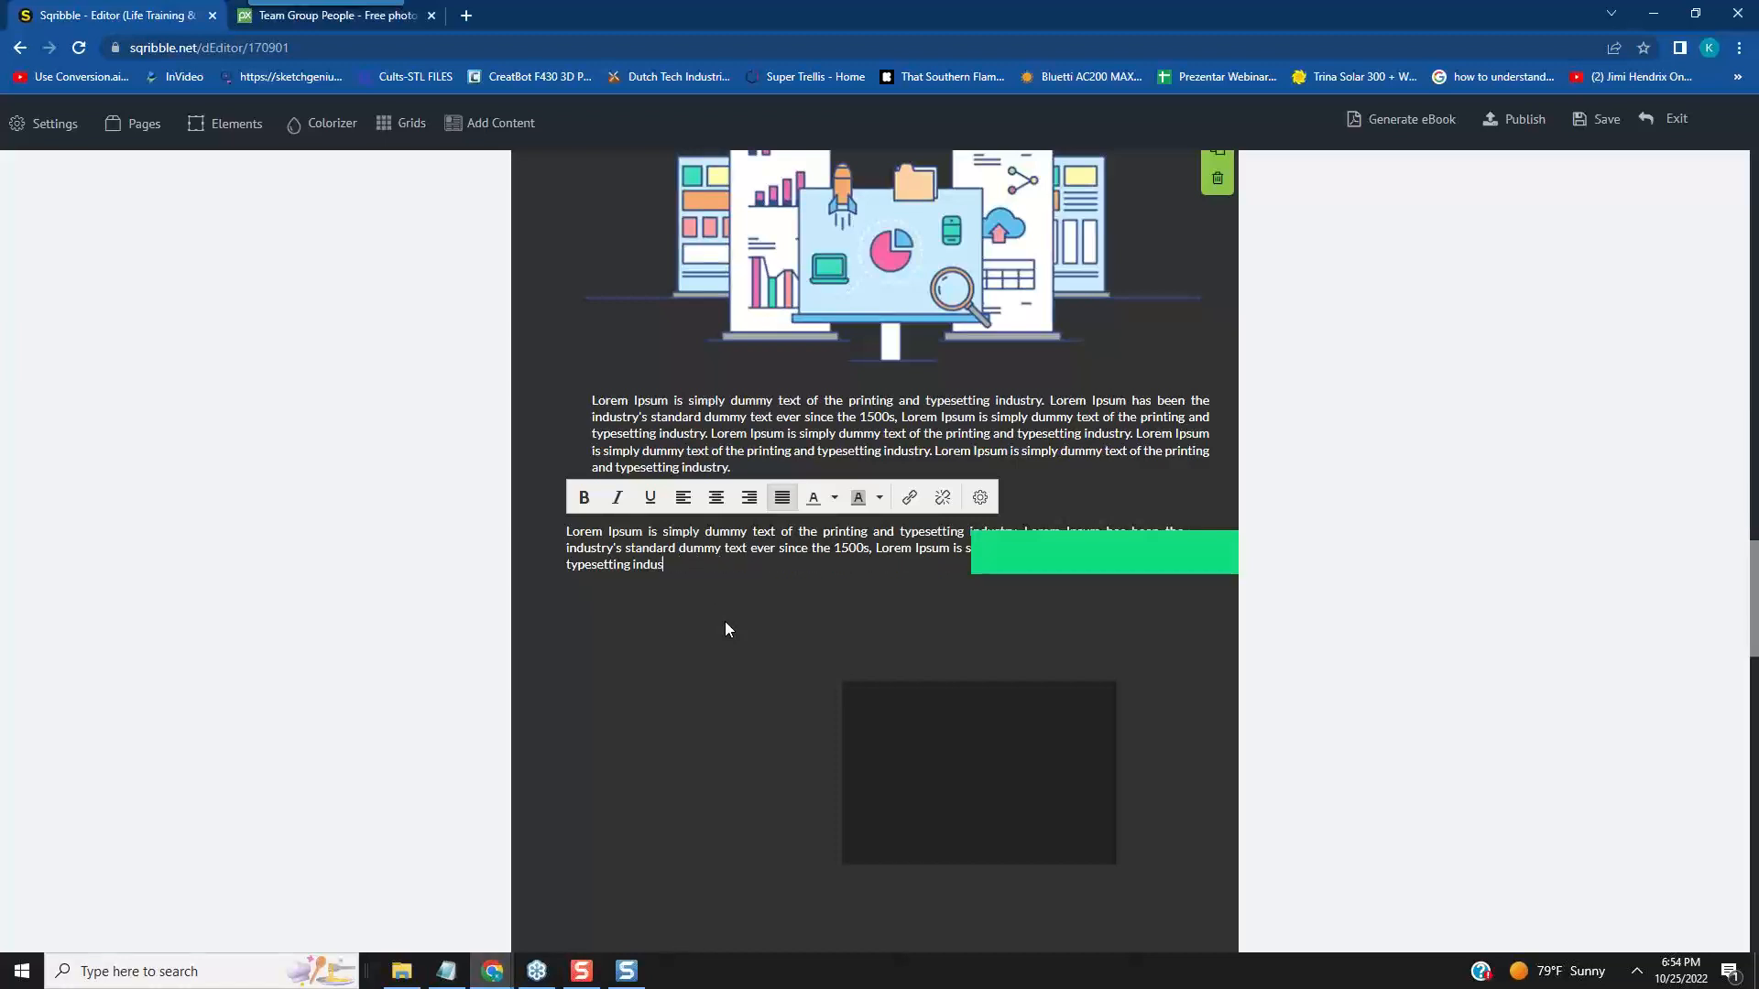
{"action": "key", "text": "BackSpace"}
{"action": "key", "text": "BackSpace"}
{"action": "key", "text": "BackSpace"}
{"action": "key", "text": "BackSpace"}
{"action": "key", "text": "BackSpace"}
{"action": "key", "text": "BackSpace"}
{"action": "key", "text": "BackSpace"}
{"action": "key", "text": "BackSpace"}
{"action": "key", "text": "BackSpace"}
{"action": "key", "text": "BackSpace"}
{"action": "key", "text": "BackSpace"}
{"action": "key", "text": "BackSpace"}
{"action": "key", "text": "BackSpace"}
{"action": "key", "text": "BackSpace"}
{"action": "key", "text": "BackSpace"}
{"action": "key", "text": "BackSpace"}
{"action": "key", "text": "BackSpace"}
{"action": "key", "text": "BackSpace"}
{"action": "key", "text": "BackSpace"}
{"action": "key", "text": "BackSpace"}
{"action": "key", "text": "BackSpace"}
{"action": "key", "text": "BackSpace"}
{"action": "key", "text": "BackSpace"}
{"action": "key", "text": "BackSpace"}
{"action": "key", "text": "BackSpace"}
{"action": "key", "text": "BackSpace"}
{"action": "key", "text": "BackSpace"}
{"action": "key", "text": "BackSpace"}
{"action": "key", "text": "BackSpace"}
{"action": "key", "text": "BackSpace"}
{"action": "key", "text": "BackSpace"}
{"action": "key", "text": "BackSpace"}
{"action": "key", "text": "BackSpace"}
{"action": "key", "text": "BackSpace"}
{"action": "key", "text": "BackSpace"}
{"action": "key", "text": "BackSpace"}
{"action": "key", "text": "BackSpace"}
{"action": "key", "text": "BackSpace"}
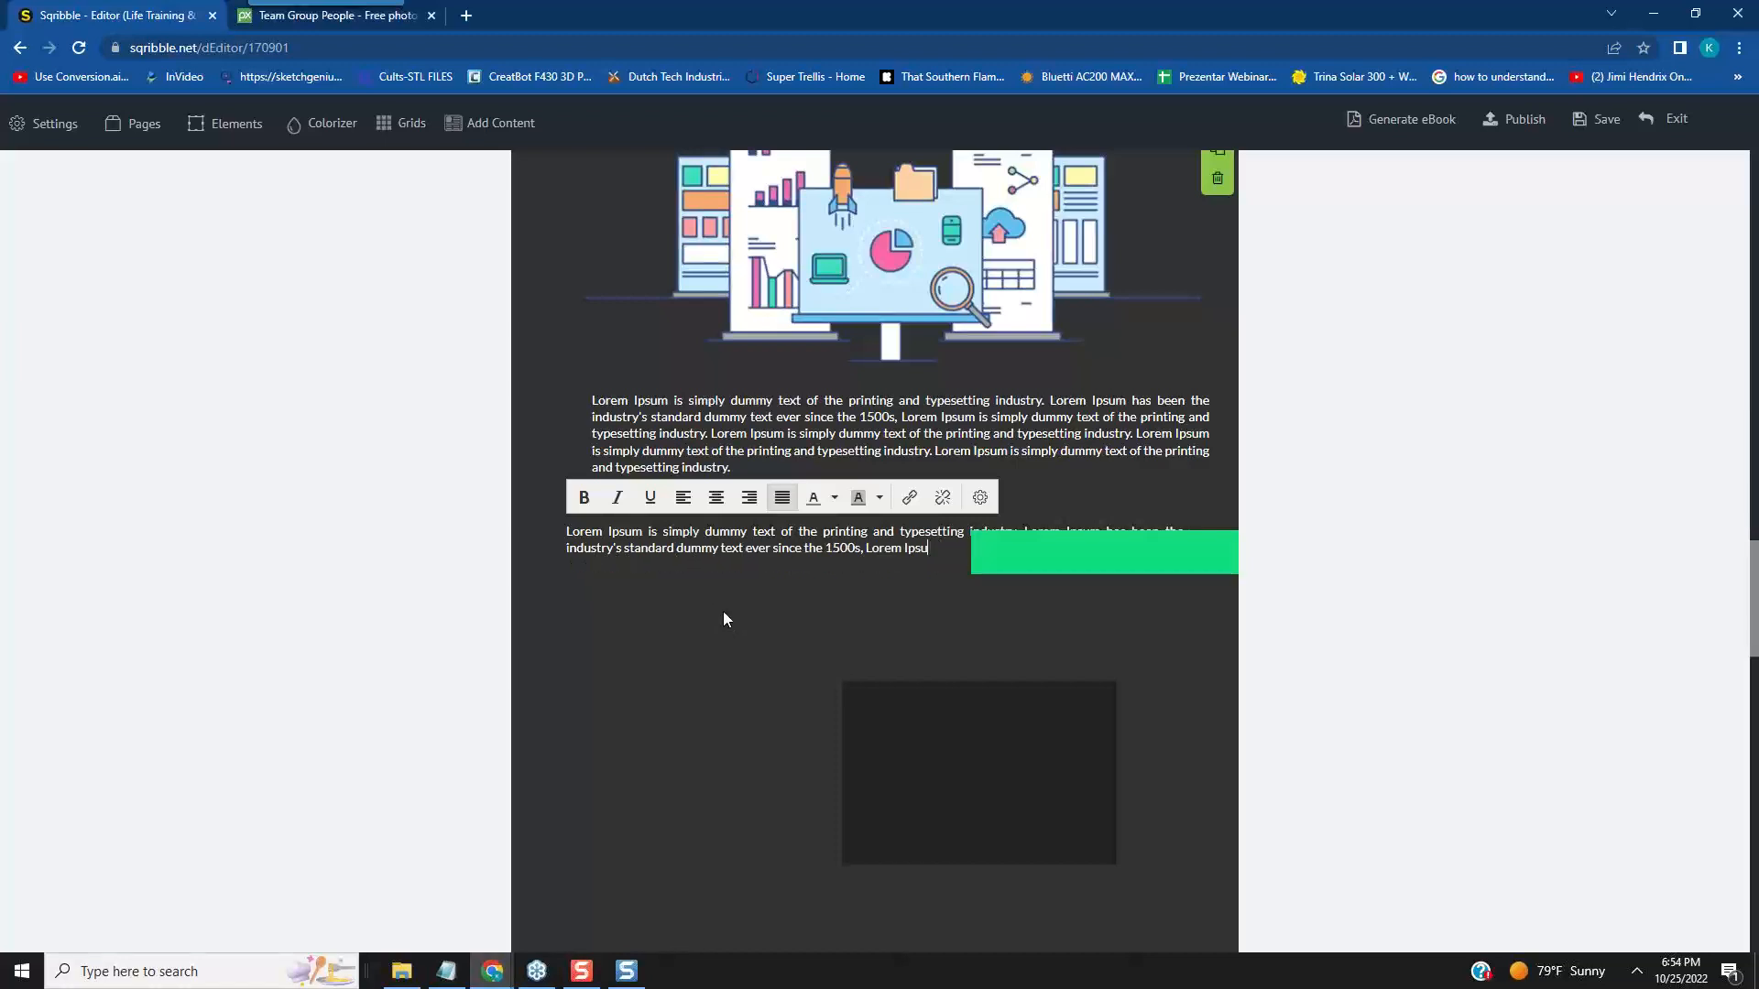
{"action": "key", "text": "BackSpace"}
{"action": "key", "text": "BackSpace"}
{"action": "key", "text": "BackSpace"}
{"action": "key", "text": "BackSpace"}
{"action": "key", "text": "BackSpace"}
{"action": "key", "text": "BackSpace"}
{"action": "key", "text": "BackSpace"}
{"action": "key", "text": "BackSpace"}
{"action": "key", "text": "BackSpace"}
{"action": "key", "text": "BackSpace"}
{"action": "key", "text": "BackSpace"}
{"action": "key", "text": "BackSpace"}
{"action": "key", "text": "BackSpace"}
{"action": "key", "text": "BackSpace"}
{"action": "key", "text": "BackSpace"}
{"action": "key", "text": "BackSpace"}
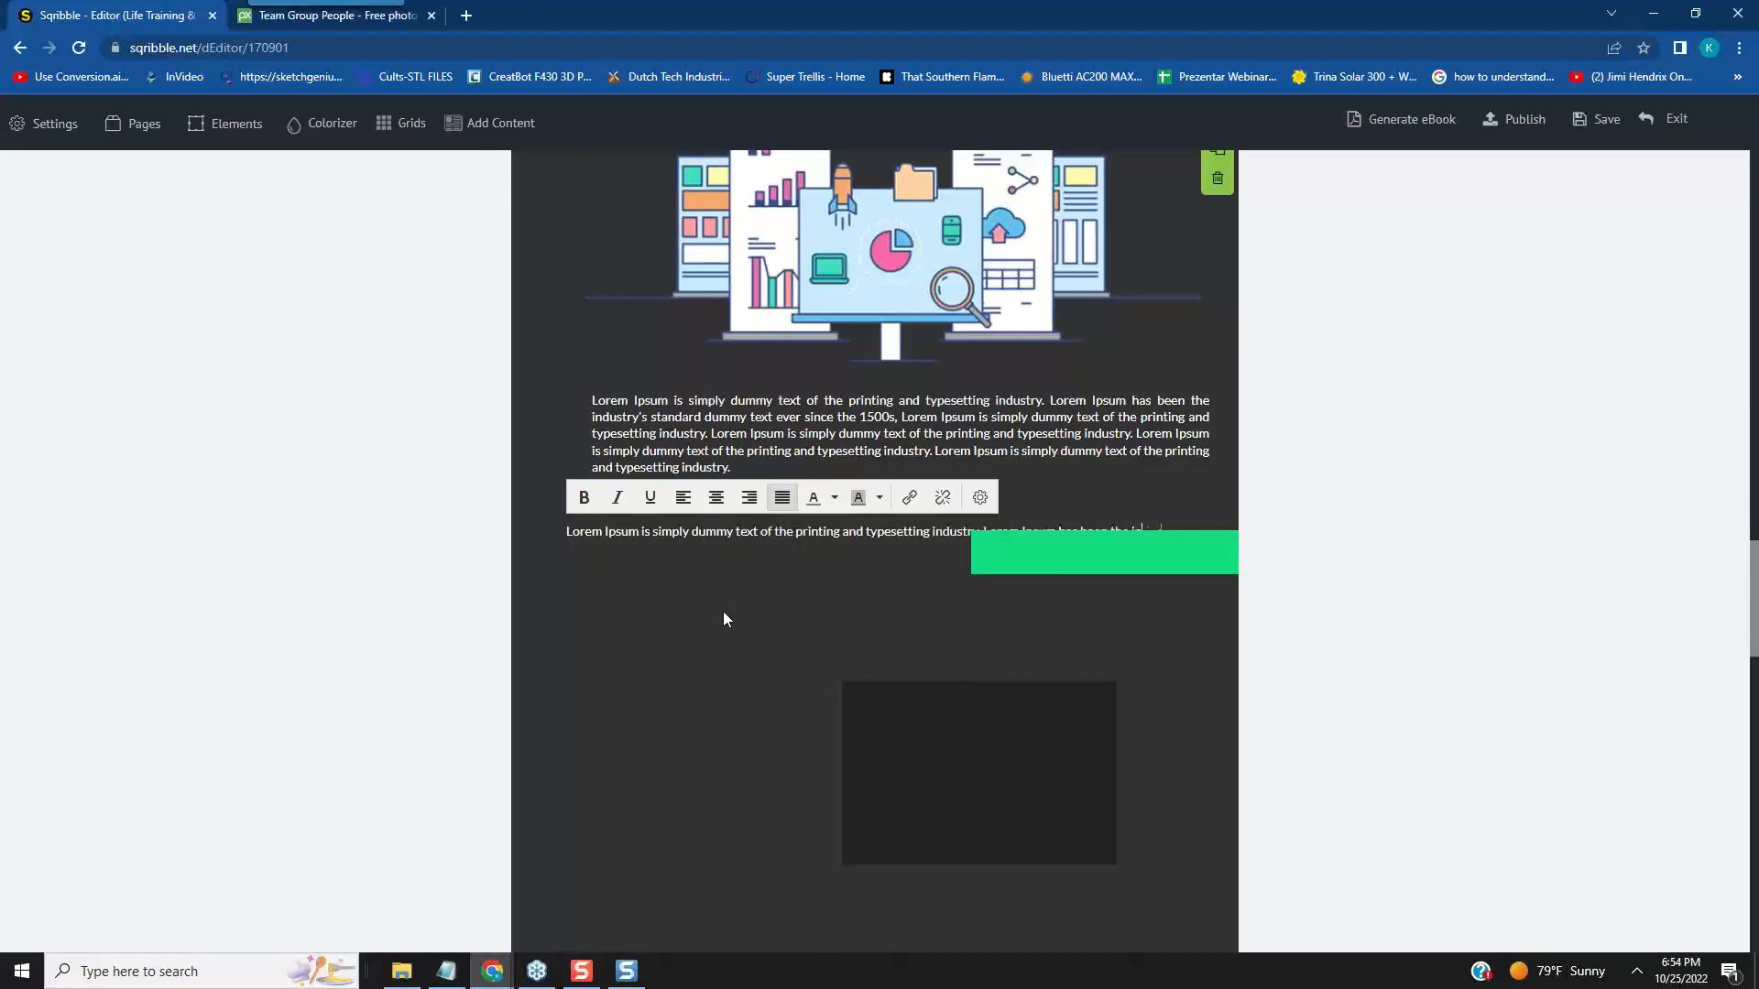
{"action": "key", "text": "BackSpace"}
{"action": "key", "text": "BackSpace"}
{"action": "key", "text": "BackSpace"}
{"action": "key", "text": "BackSpace"}
{"action": "key", "text": "BackSpace"}
{"action": "key", "text": "BackSpace"}
{"action": "key", "text": "BackSpace"}
{"action": "key", "text": "BackSpace"}
{"action": "key", "text": "BackSpace"}
{"action": "key", "text": "BackSpace"}
{"action": "key", "text": "BackSpace"}
{"action": "key", "text": "BackSpace"}
{"action": "key", "text": "BackSpace"}
{"action": "key", "text": "BackSpace"}
{"action": "key", "text": "BackSpace"}
{"action": "key", "text": "BackSpace"}
{"action": "key", "text": "BackSpace"}
{"action": "key", "text": "BackSpace"}
{"action": "key", "text": "BackSpace"}
{"action": "key", "text": "BackSpace"}
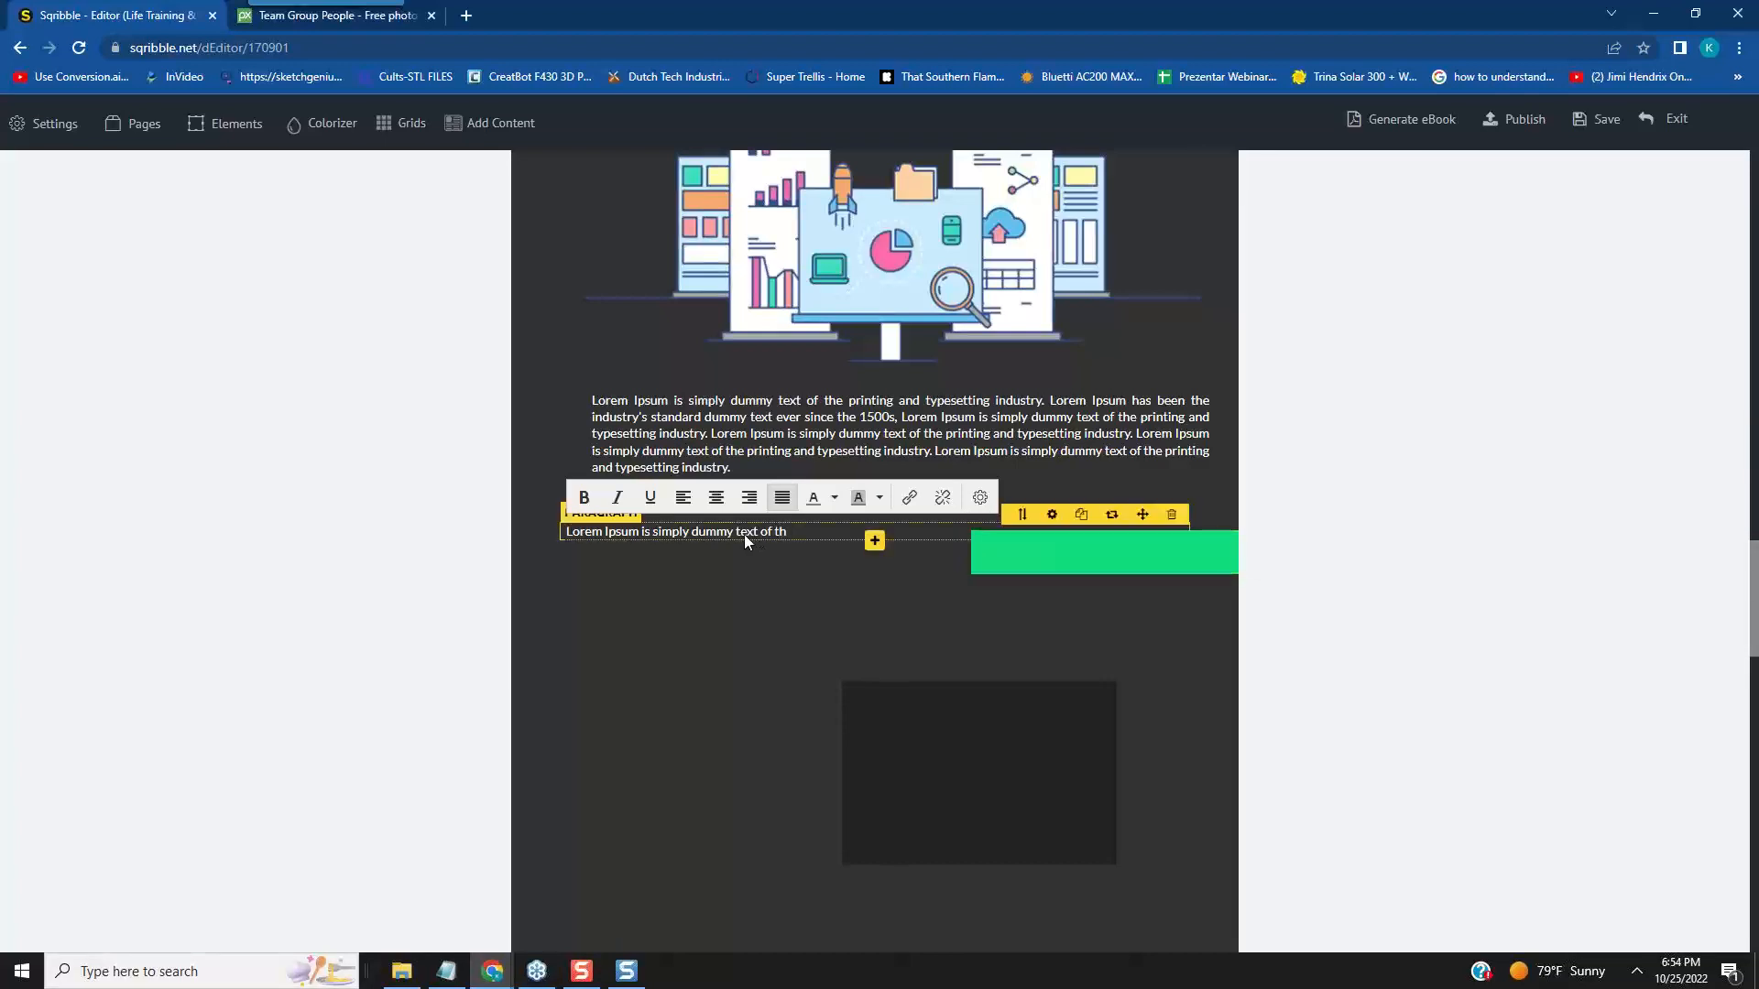
{"action": "left_click", "coordinate": [1000, 557]}
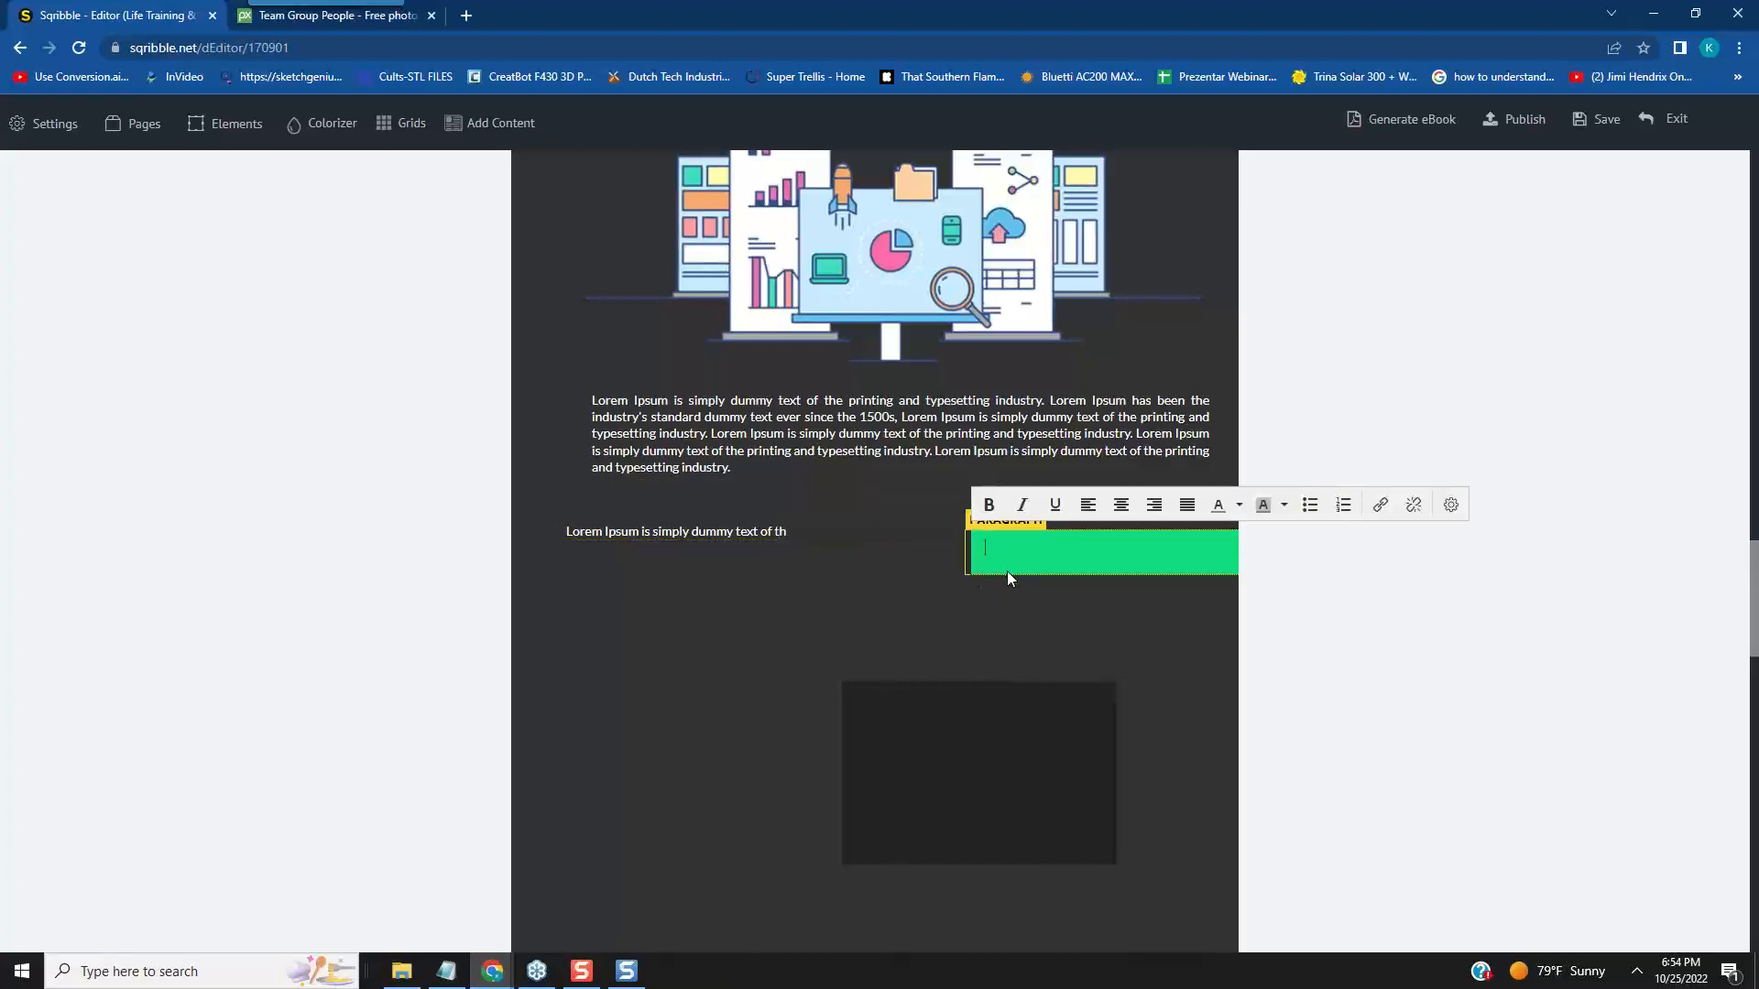
{"action": "left_click", "coordinate": [1174, 694]}
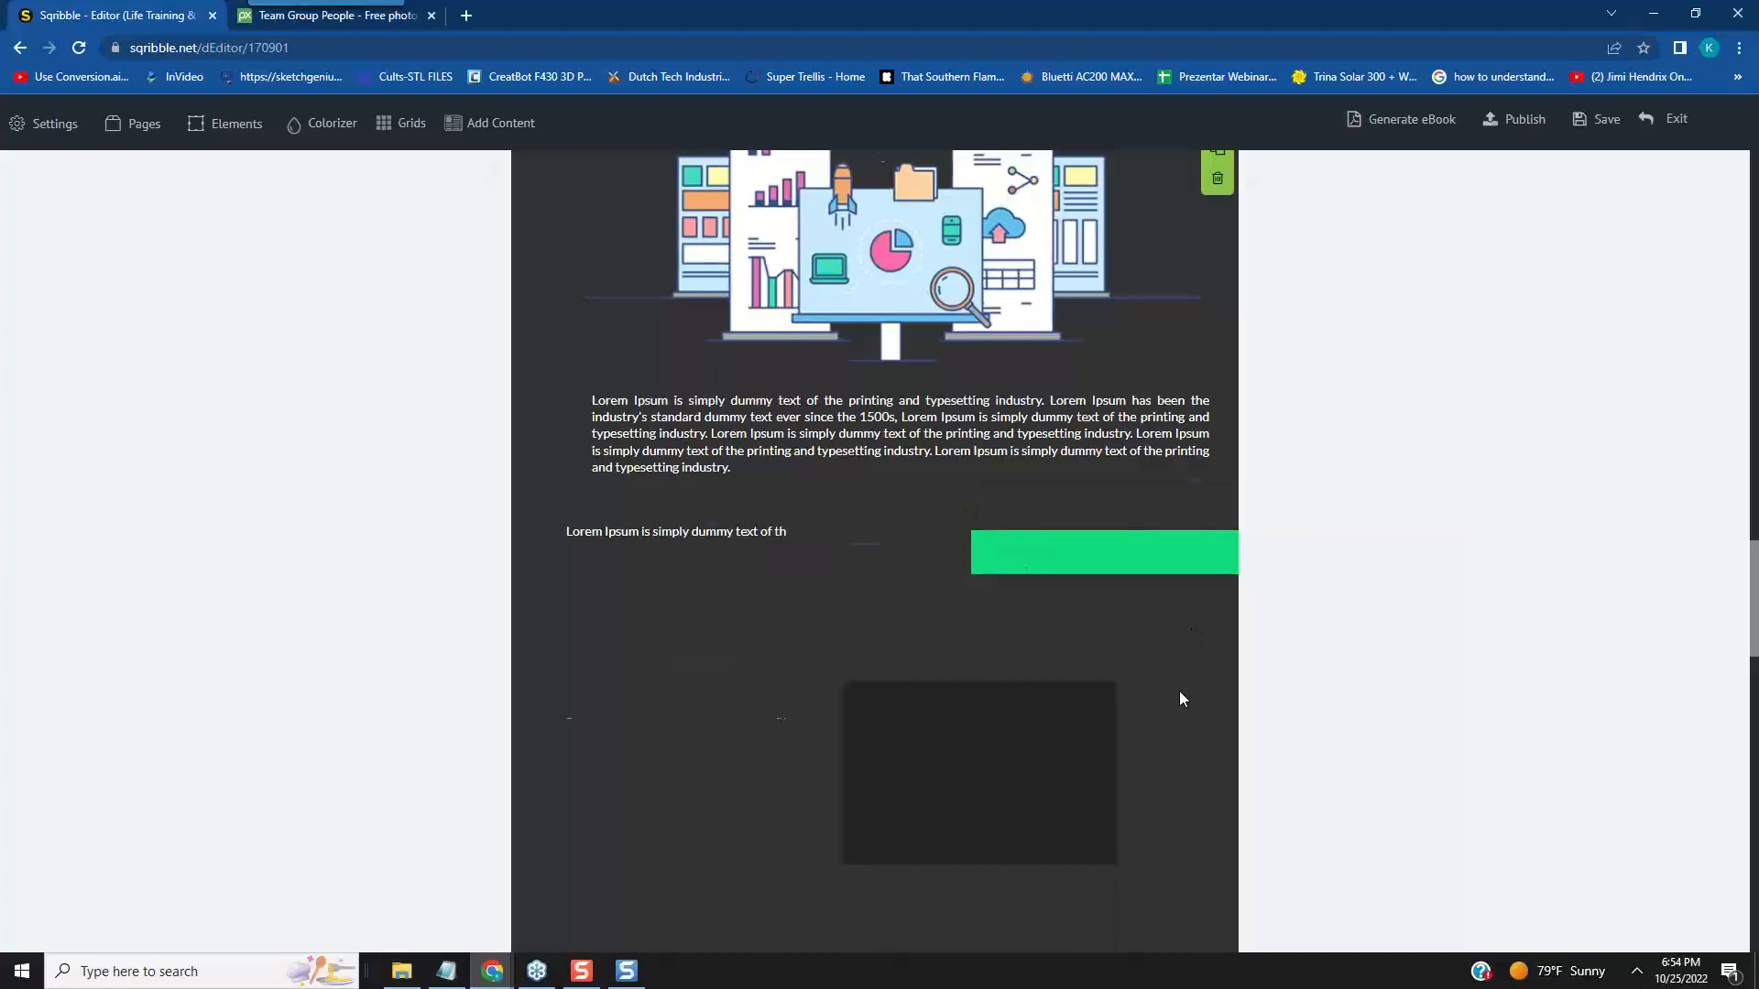
- Set the Rectangular Block's width on page 2 to 600 and move it left and slightly down to fit within the page
{"action": "scroll", "coordinate": [1179, 691], "scroll_direction": "up", "scroll_amount": 2}
{"action": "scroll", "coordinate": [1185, 689], "scroll_direction": "up", "scroll_amount": 3}
{"action": "scroll", "coordinate": [1185, 689], "scroll_direction": "down", "scroll_amount": 4}
{"action": "scroll", "coordinate": [1184, 689], "scroll_direction": "up", "scroll_amount": 9}
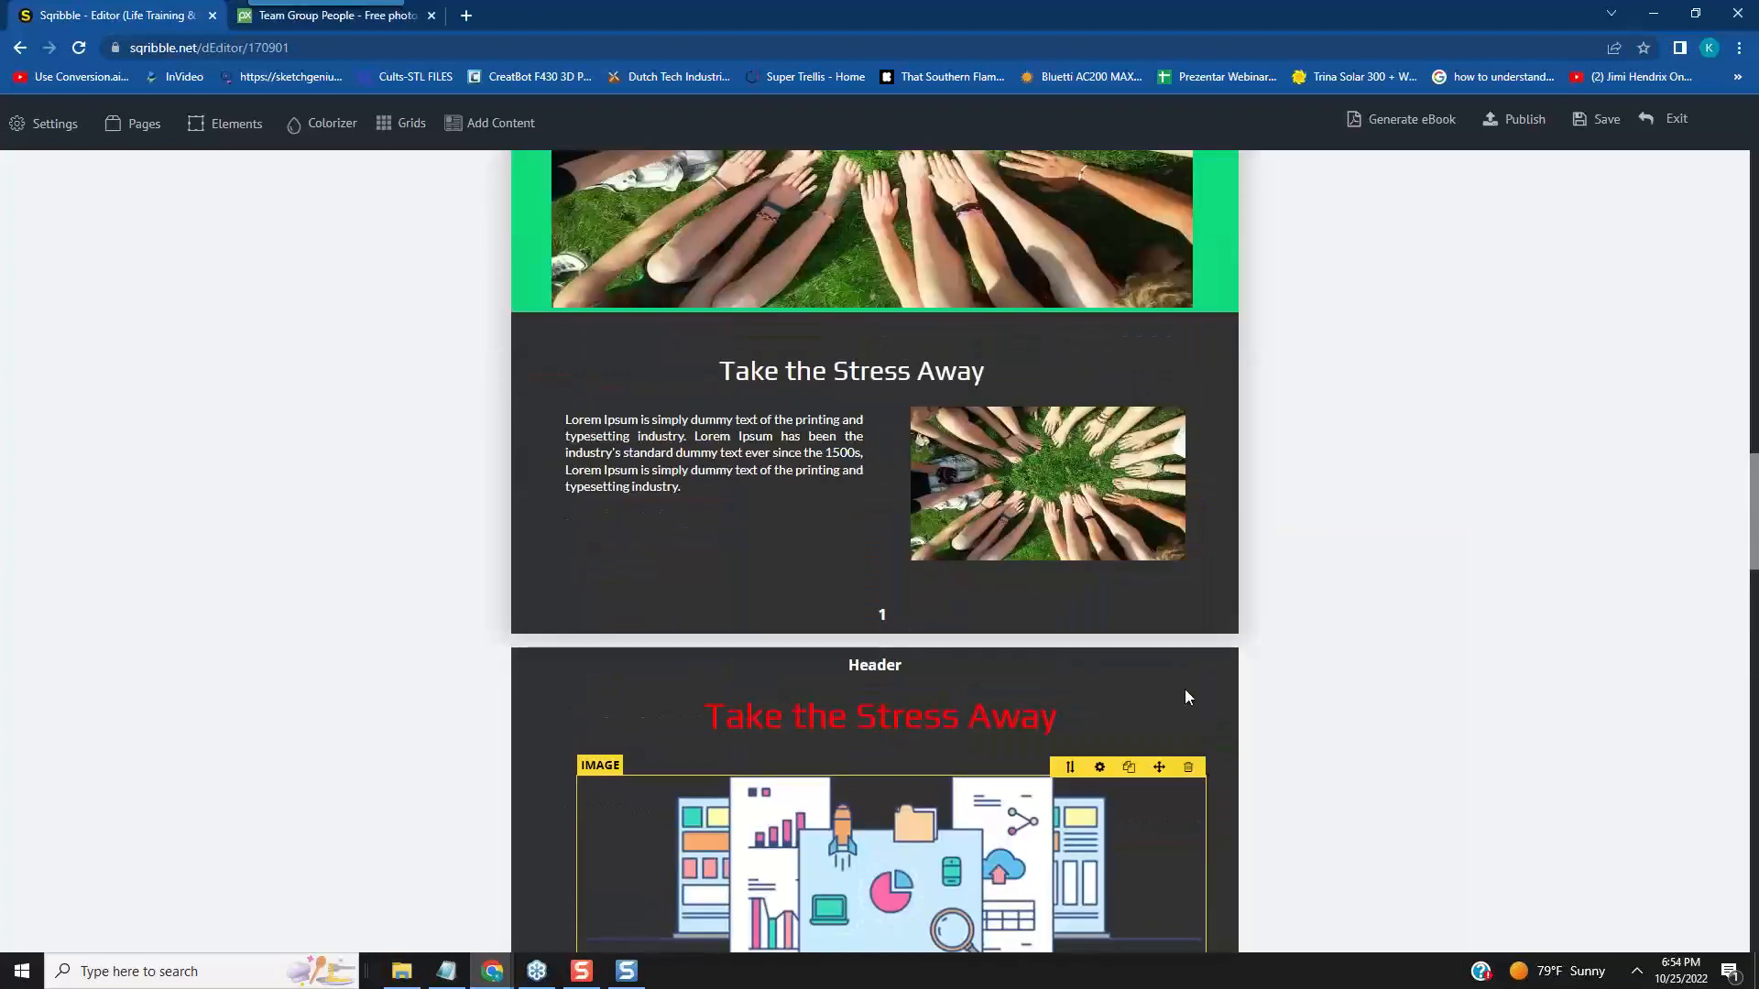
{"action": "scroll", "coordinate": [943, 449], "scroll_direction": "down", "scroll_amount": 3}
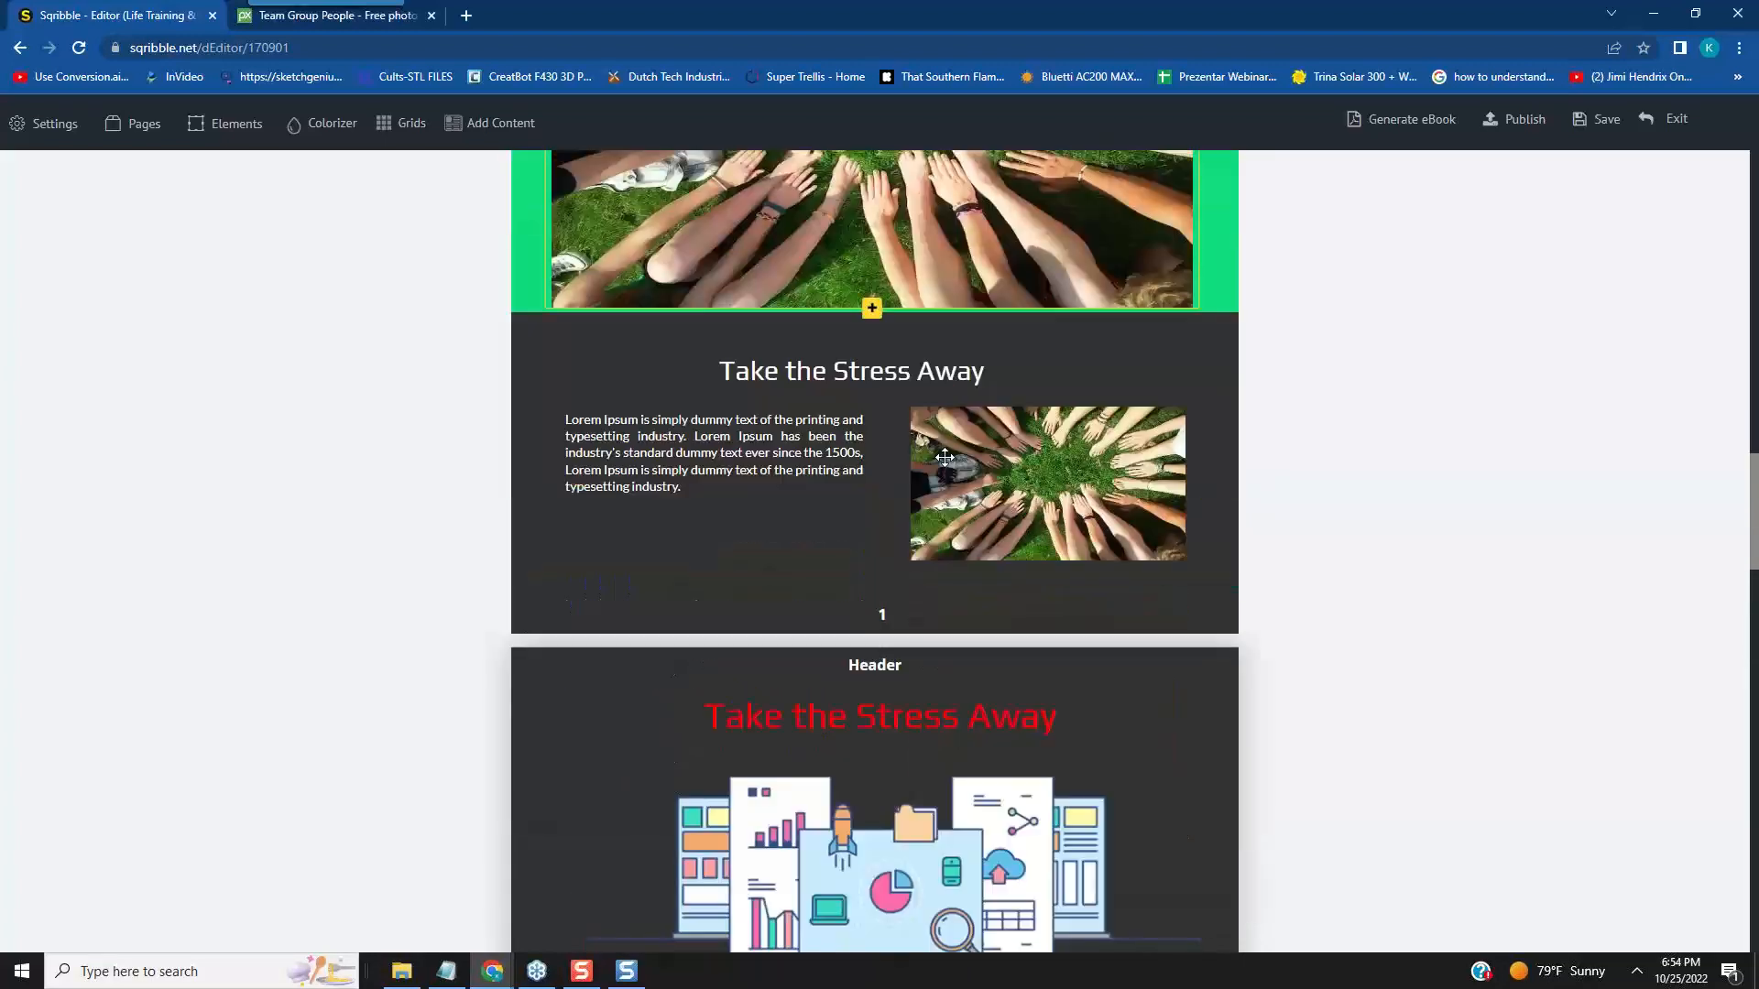
{"action": "scroll", "coordinate": [1124, 480], "scroll_direction": "down", "scroll_amount": 6}
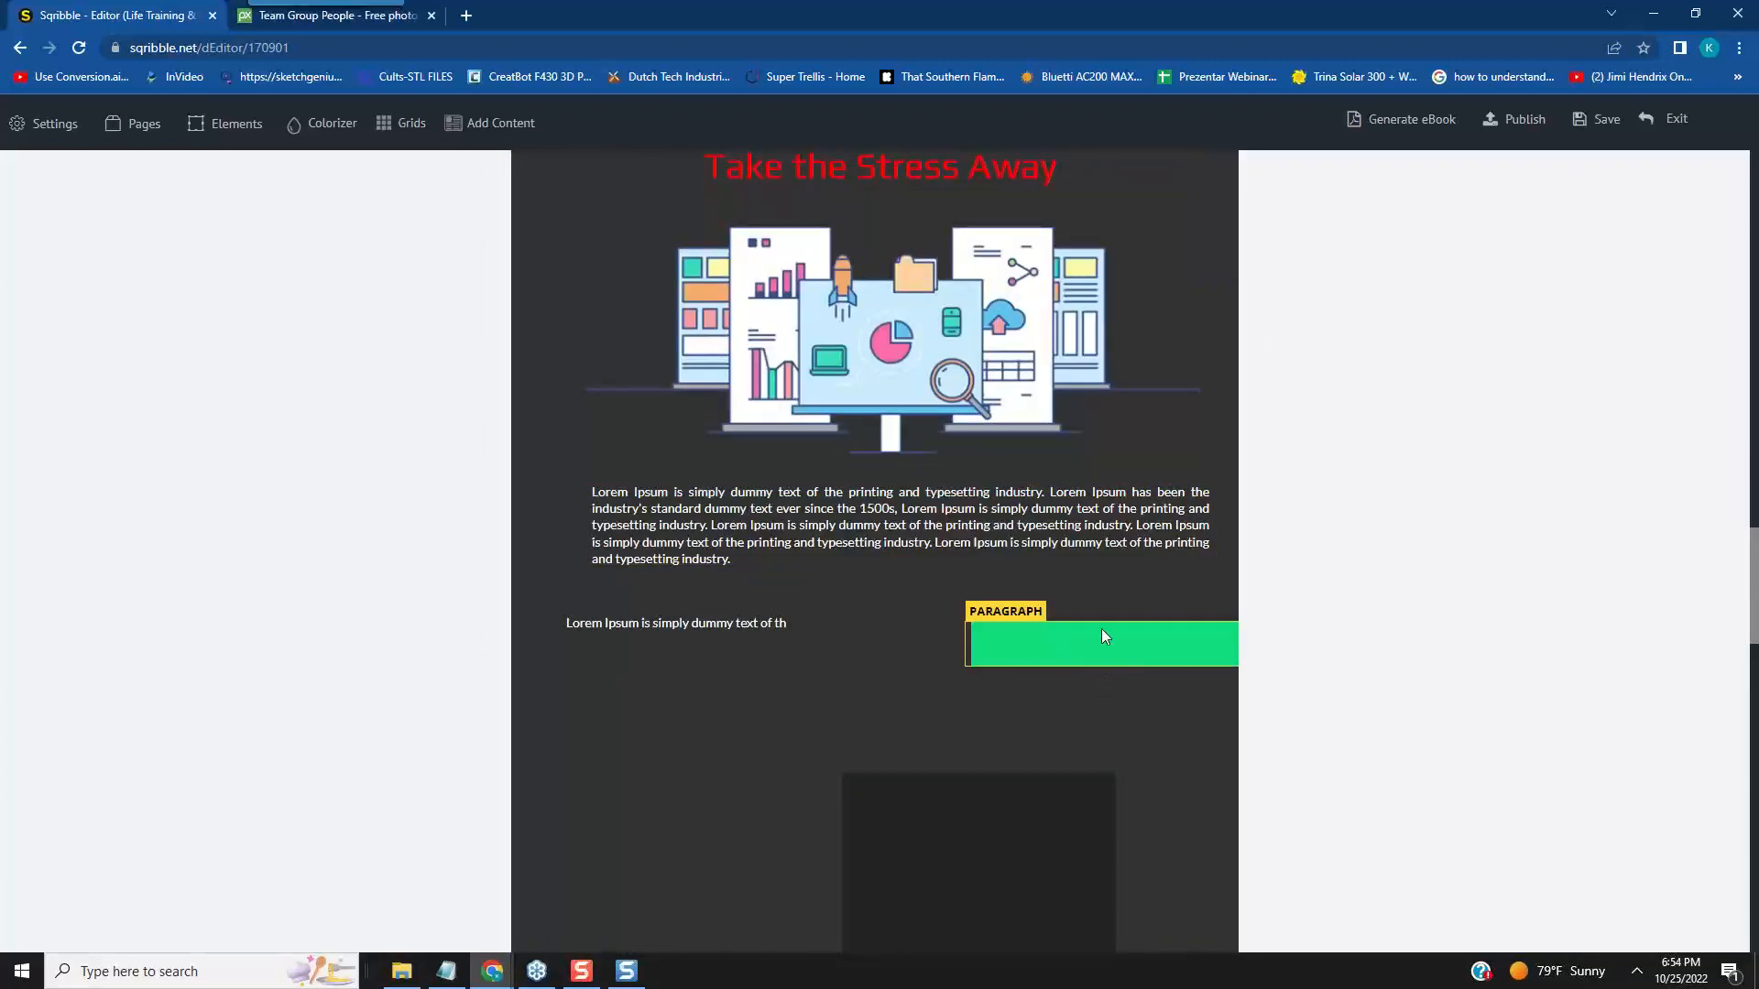
{"action": "scroll", "coordinate": [1101, 629], "scroll_direction": "down", "scroll_amount": 4}
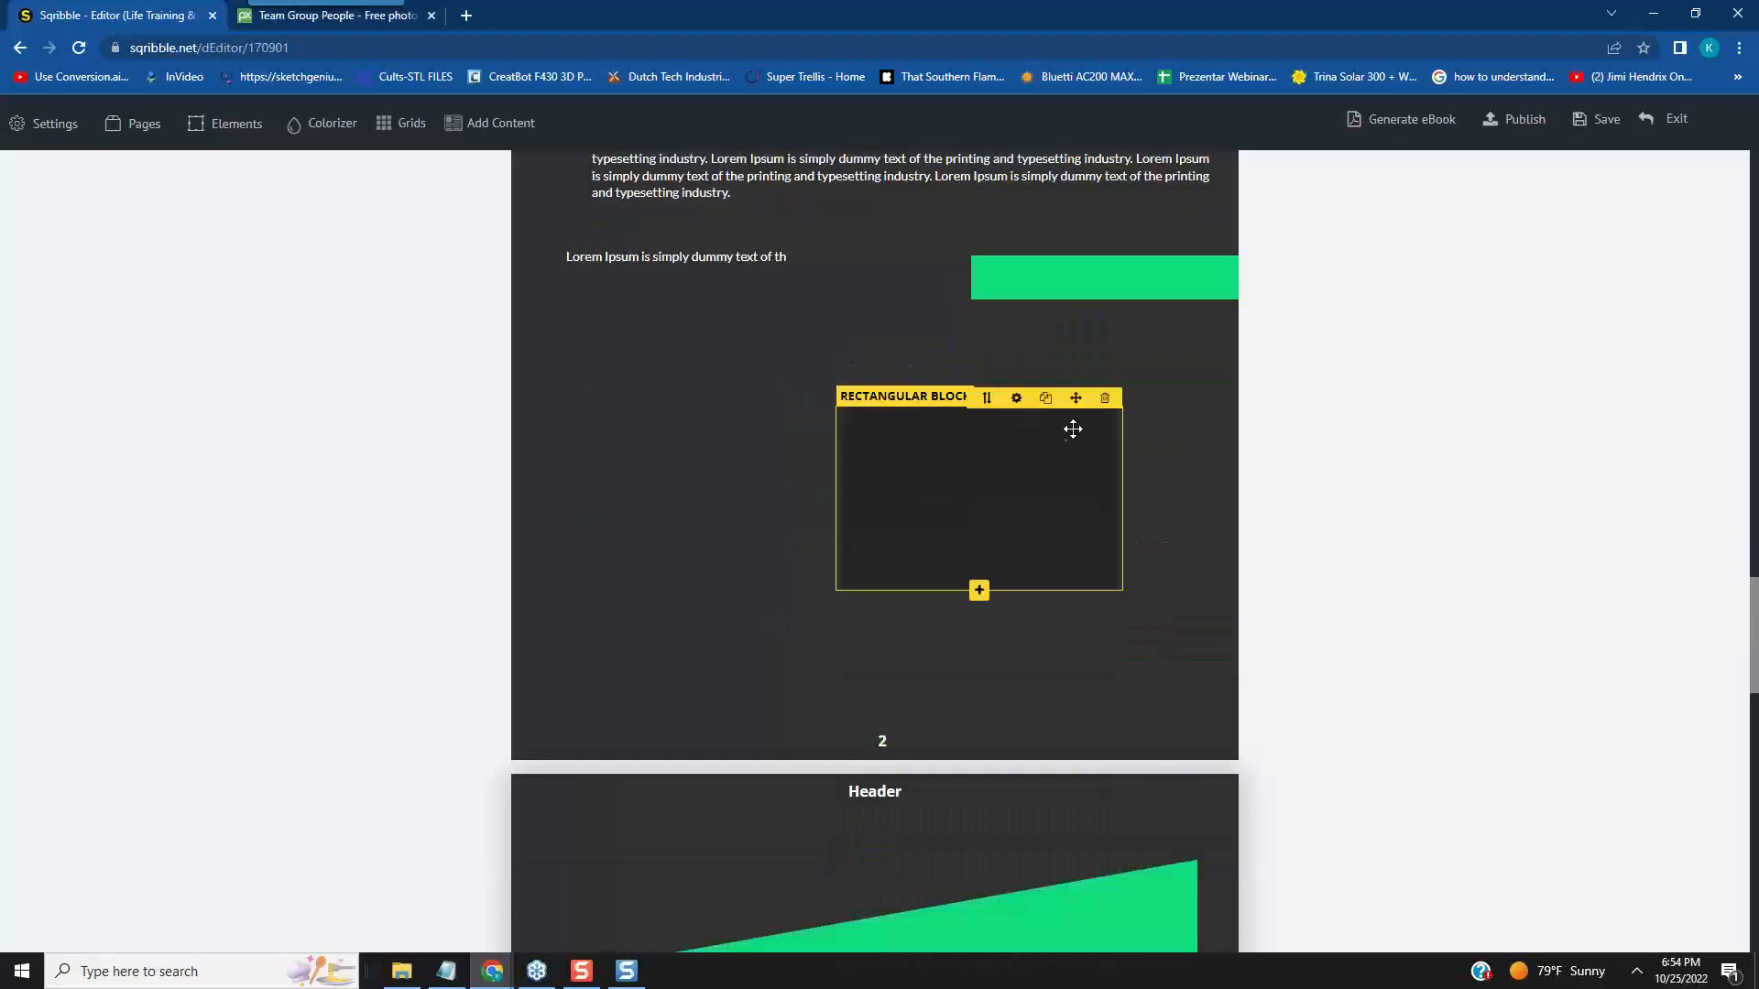
{"action": "left_click", "coordinate": [1016, 398]}
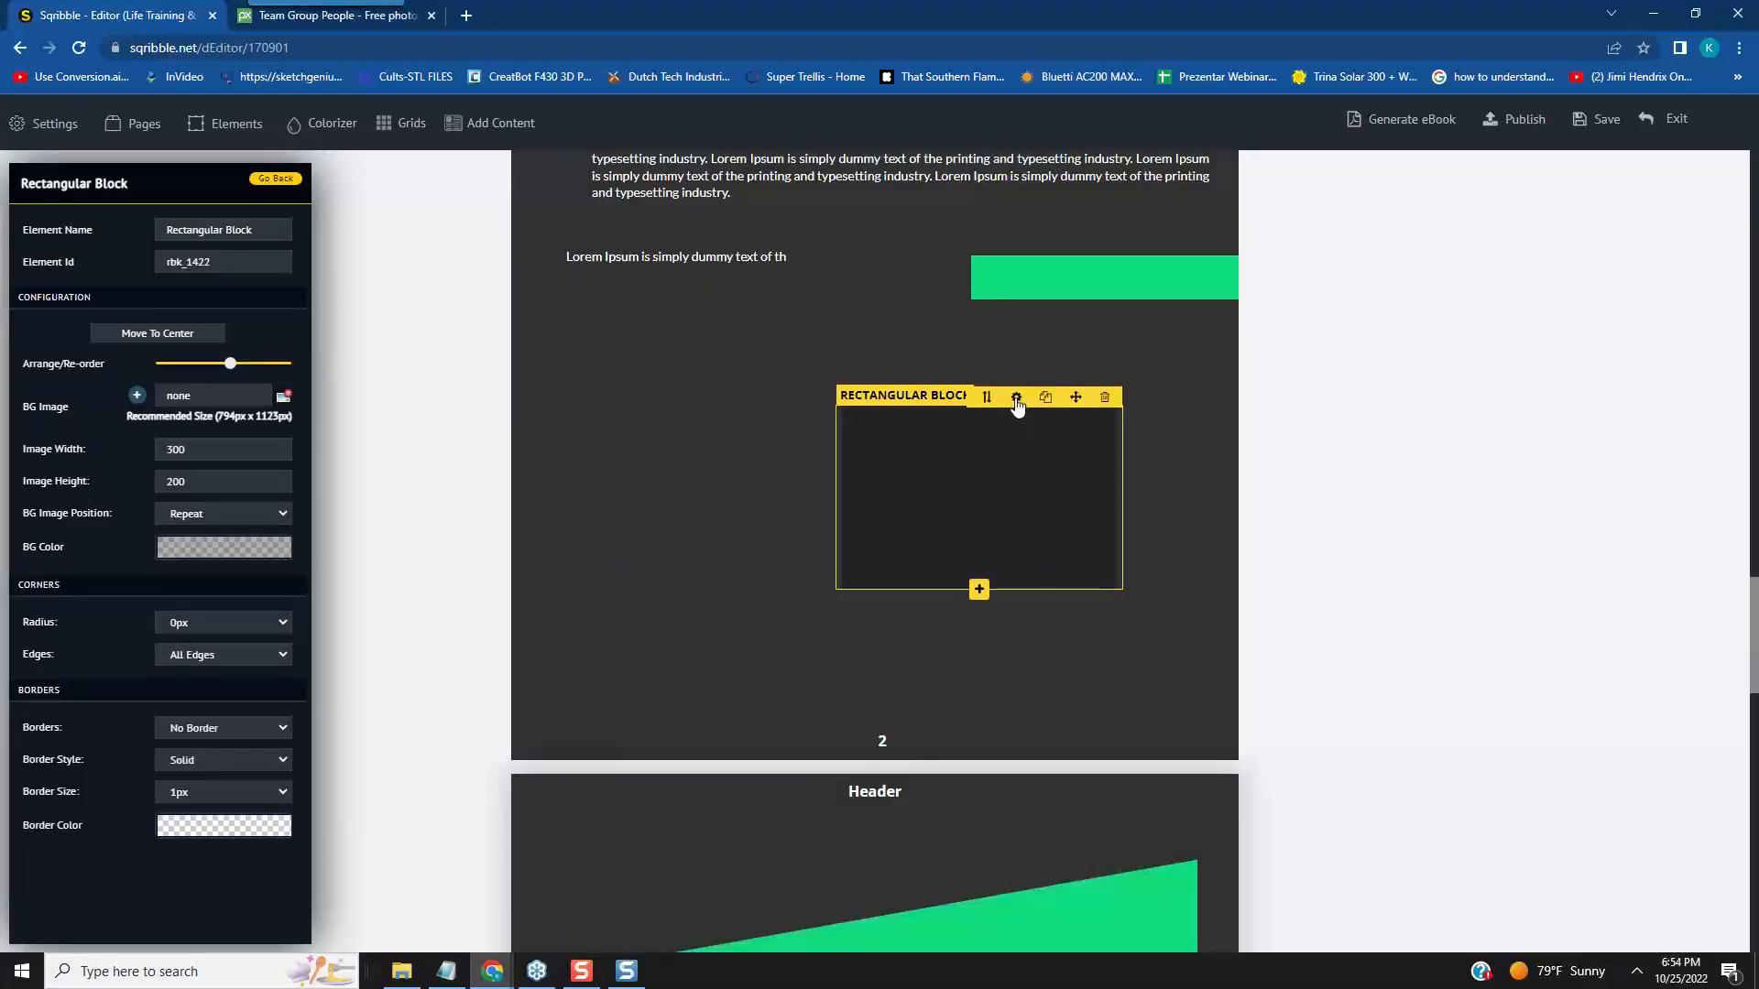
{"action": "left_click_drag", "start_coordinate": [187, 450], "coordinate": [135, 448]}
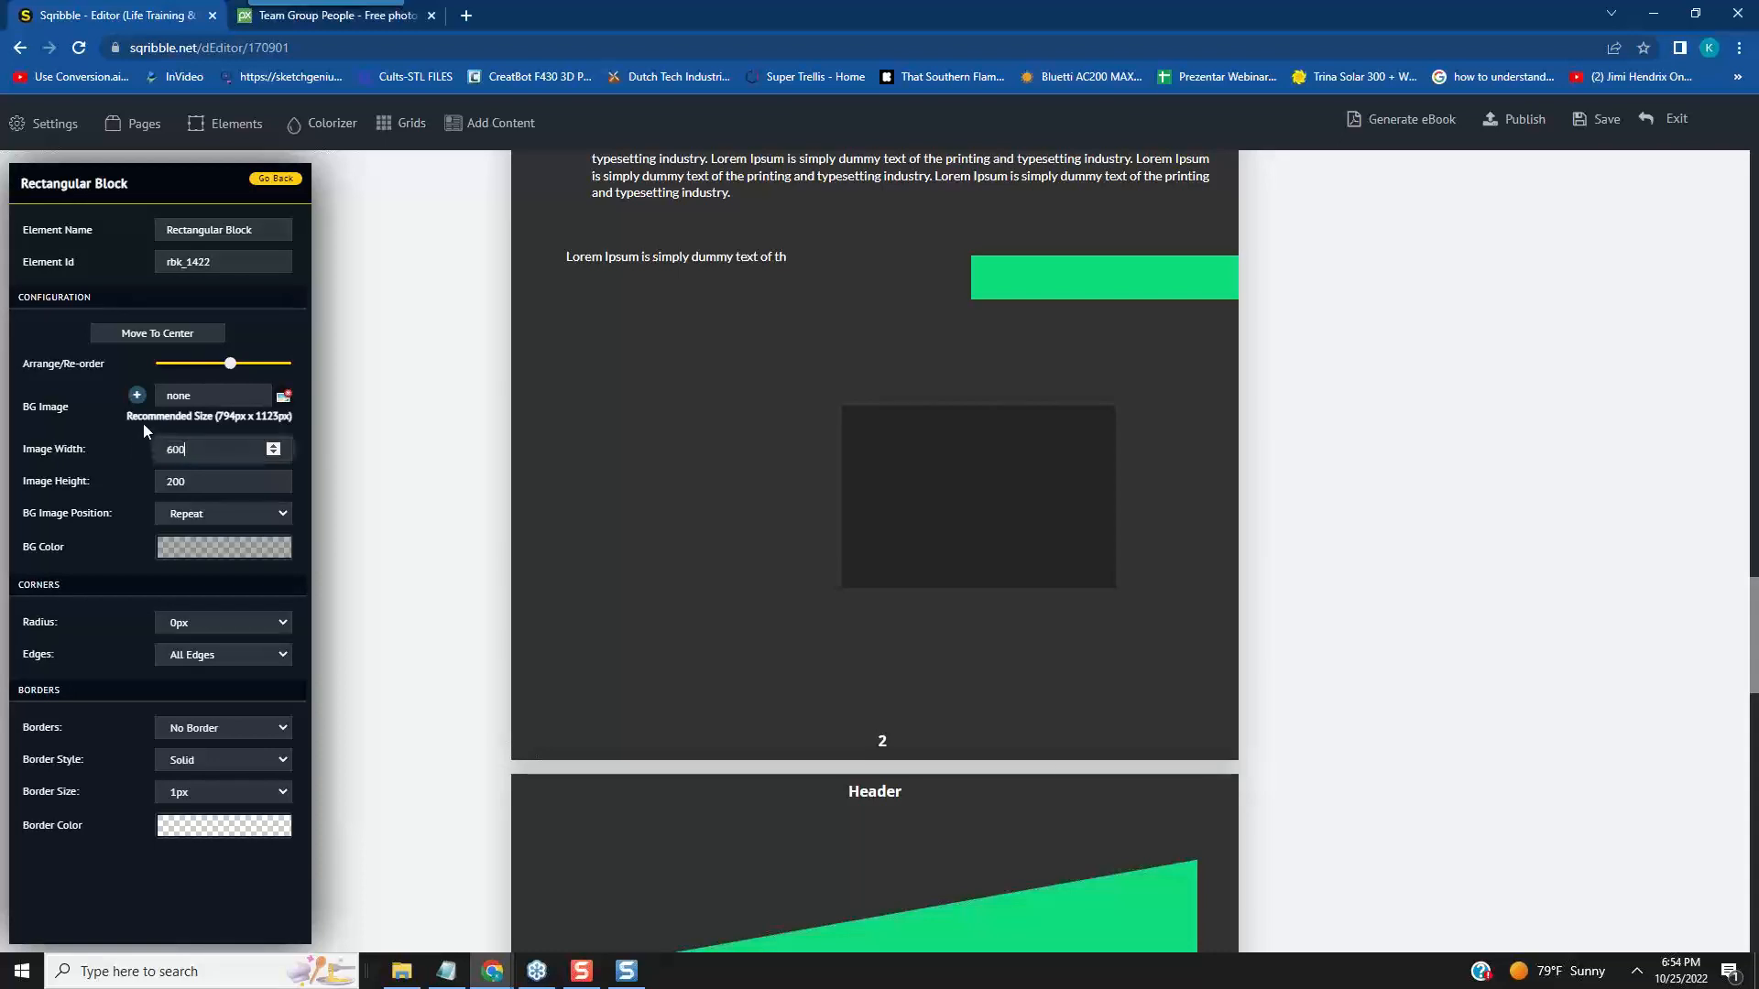
{"action": "left_click", "coordinate": [305, 572]}
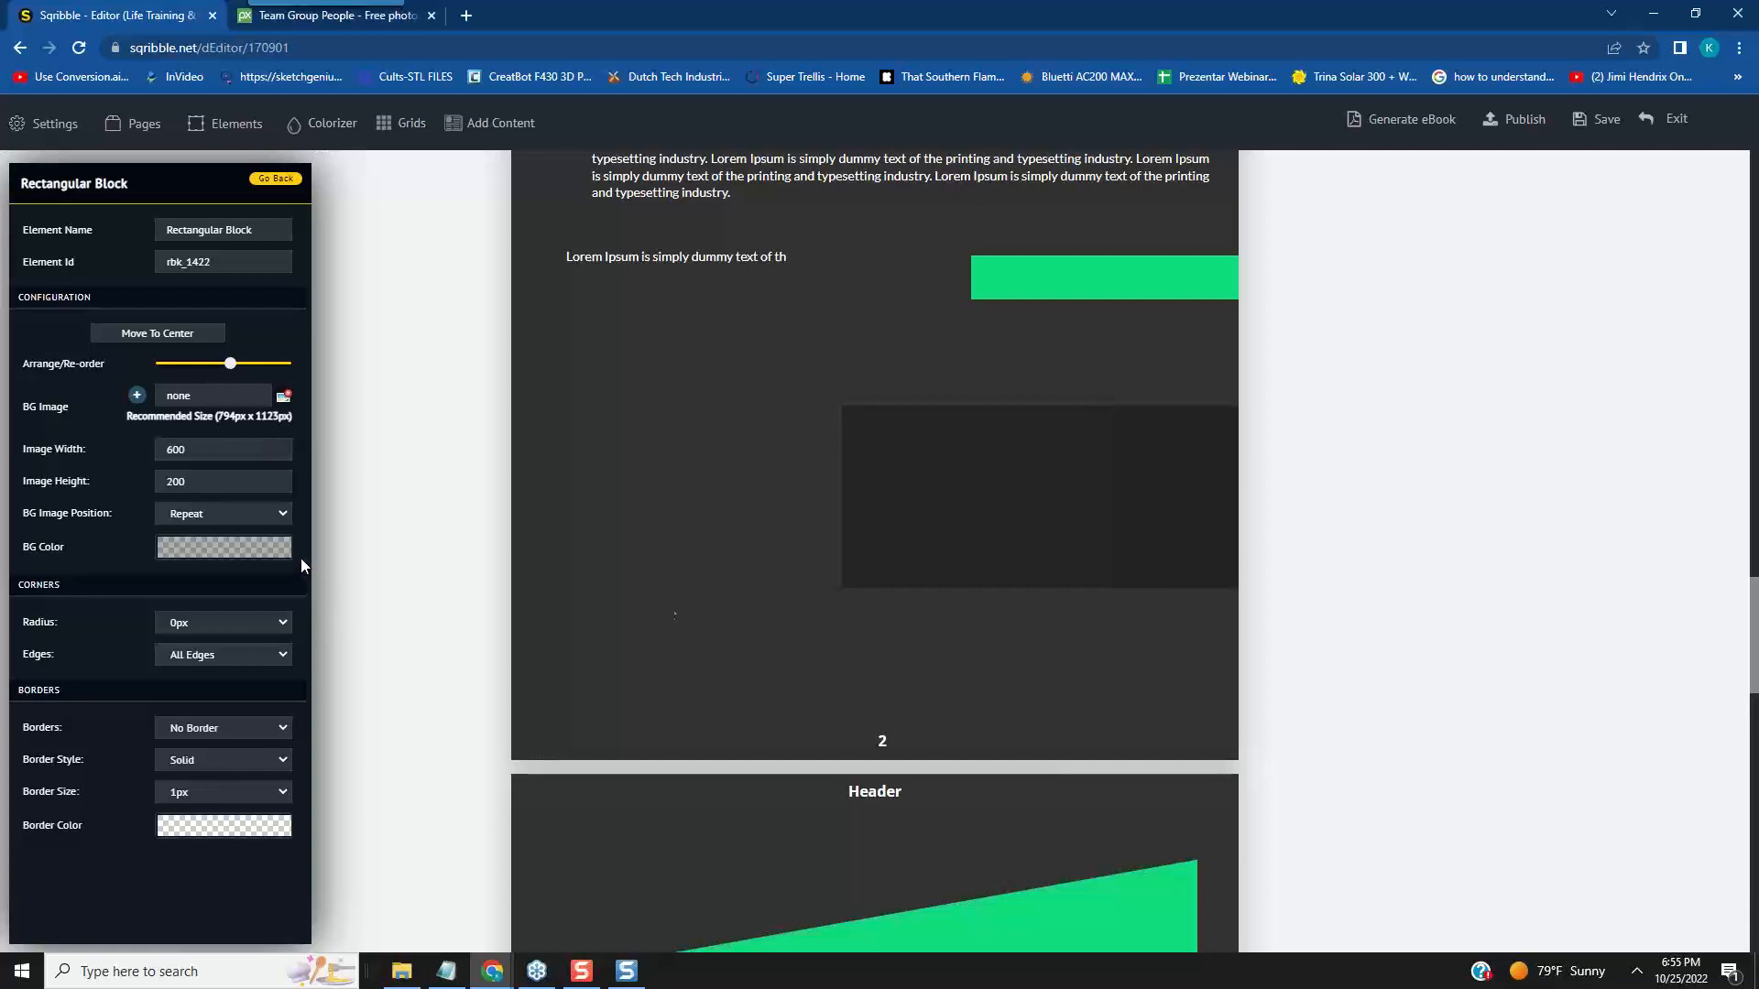
{"action": "left_click_drag", "start_coordinate": [1034, 429], "coordinate": [860, 478]}
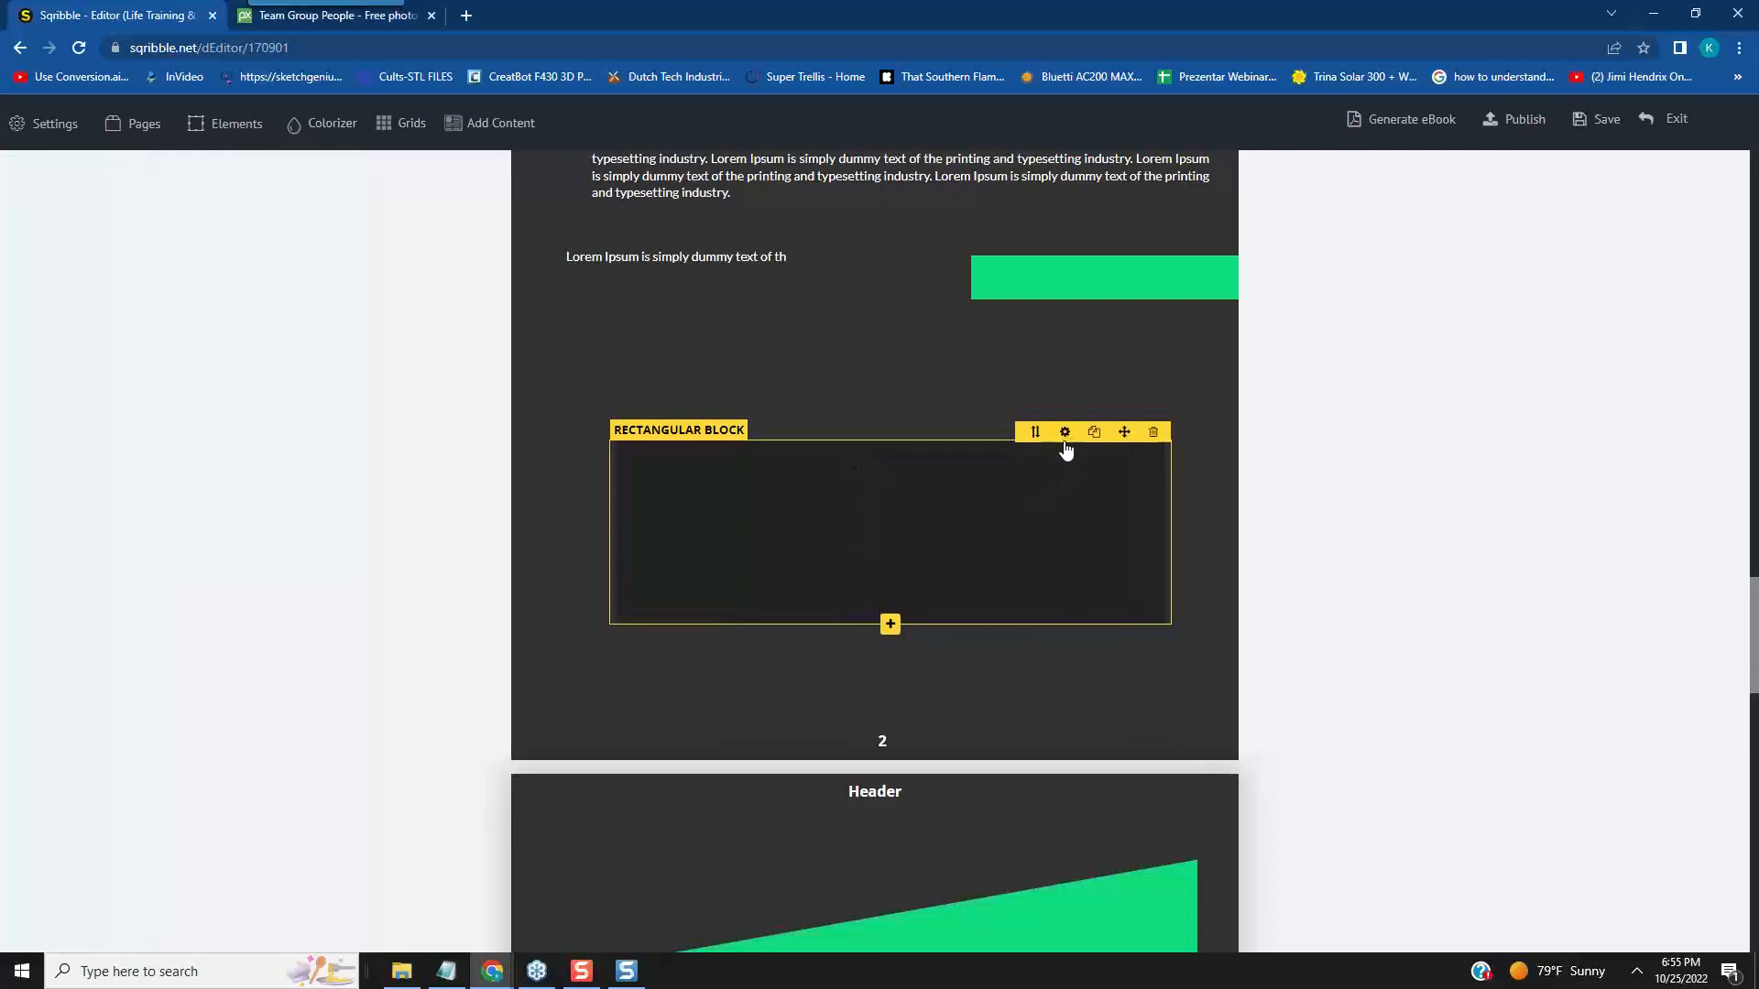
- Set the Rectangular Block's background colour to a dark bluish green
{"action": "left_click", "coordinate": [1065, 434]}
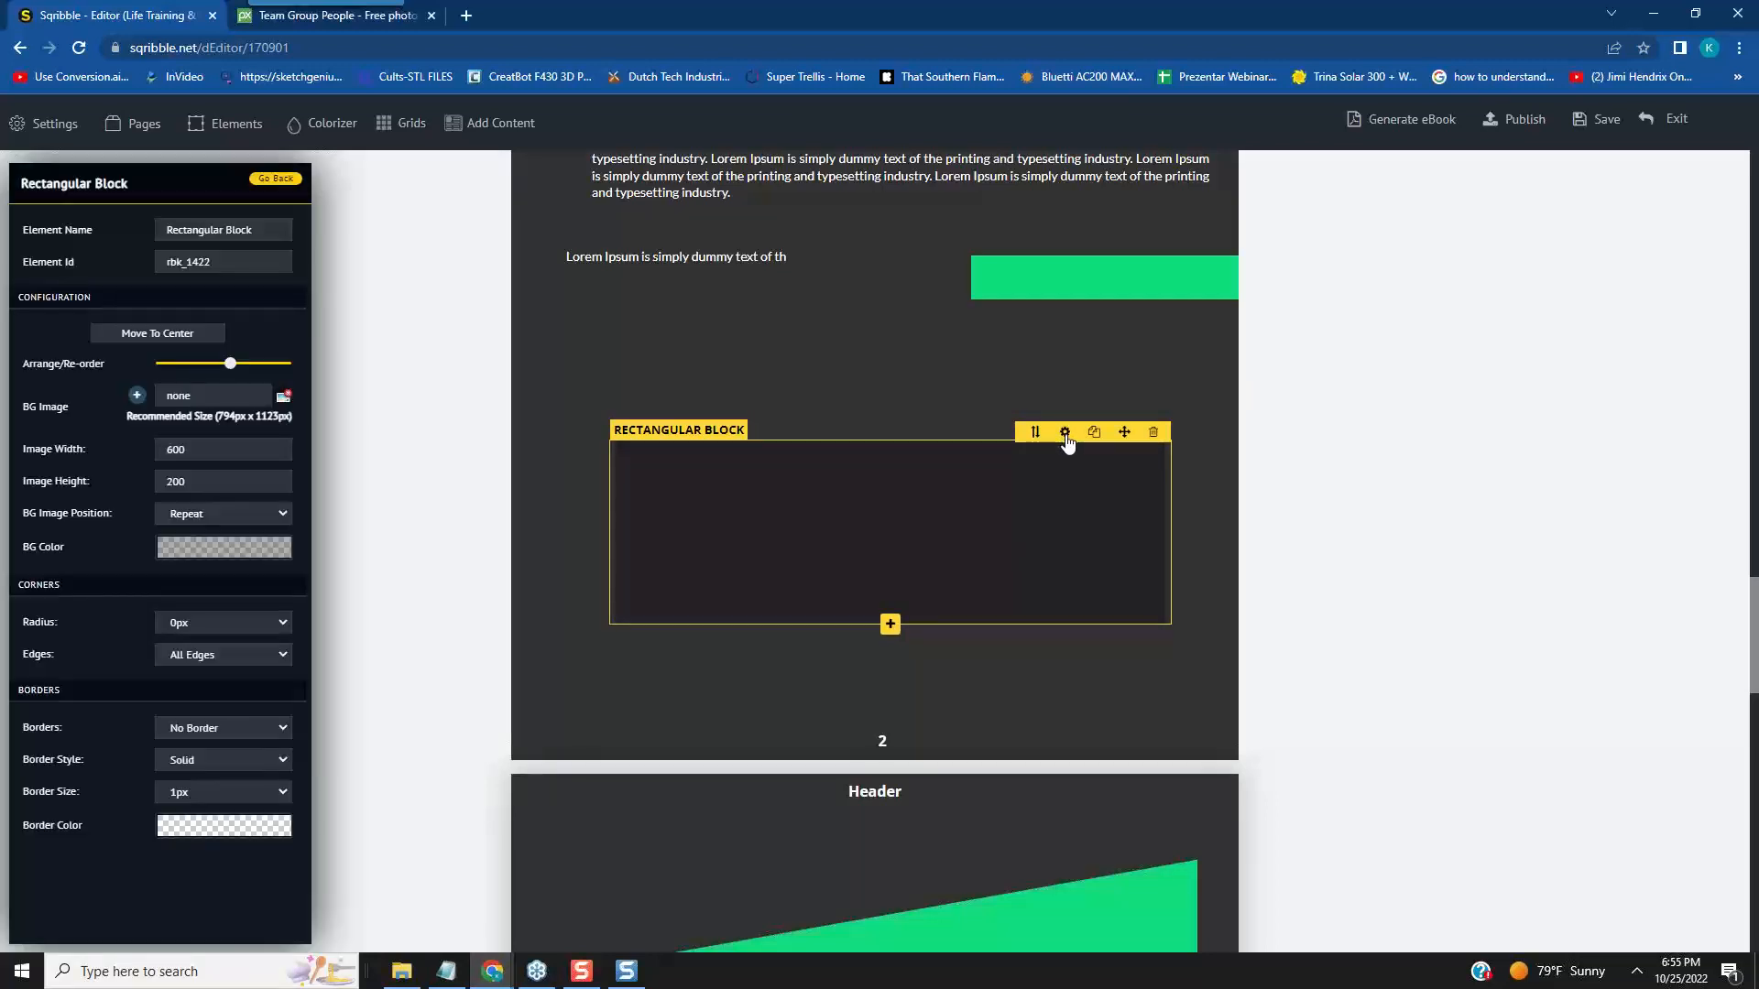
{"action": "left_click", "coordinate": [228, 549]}
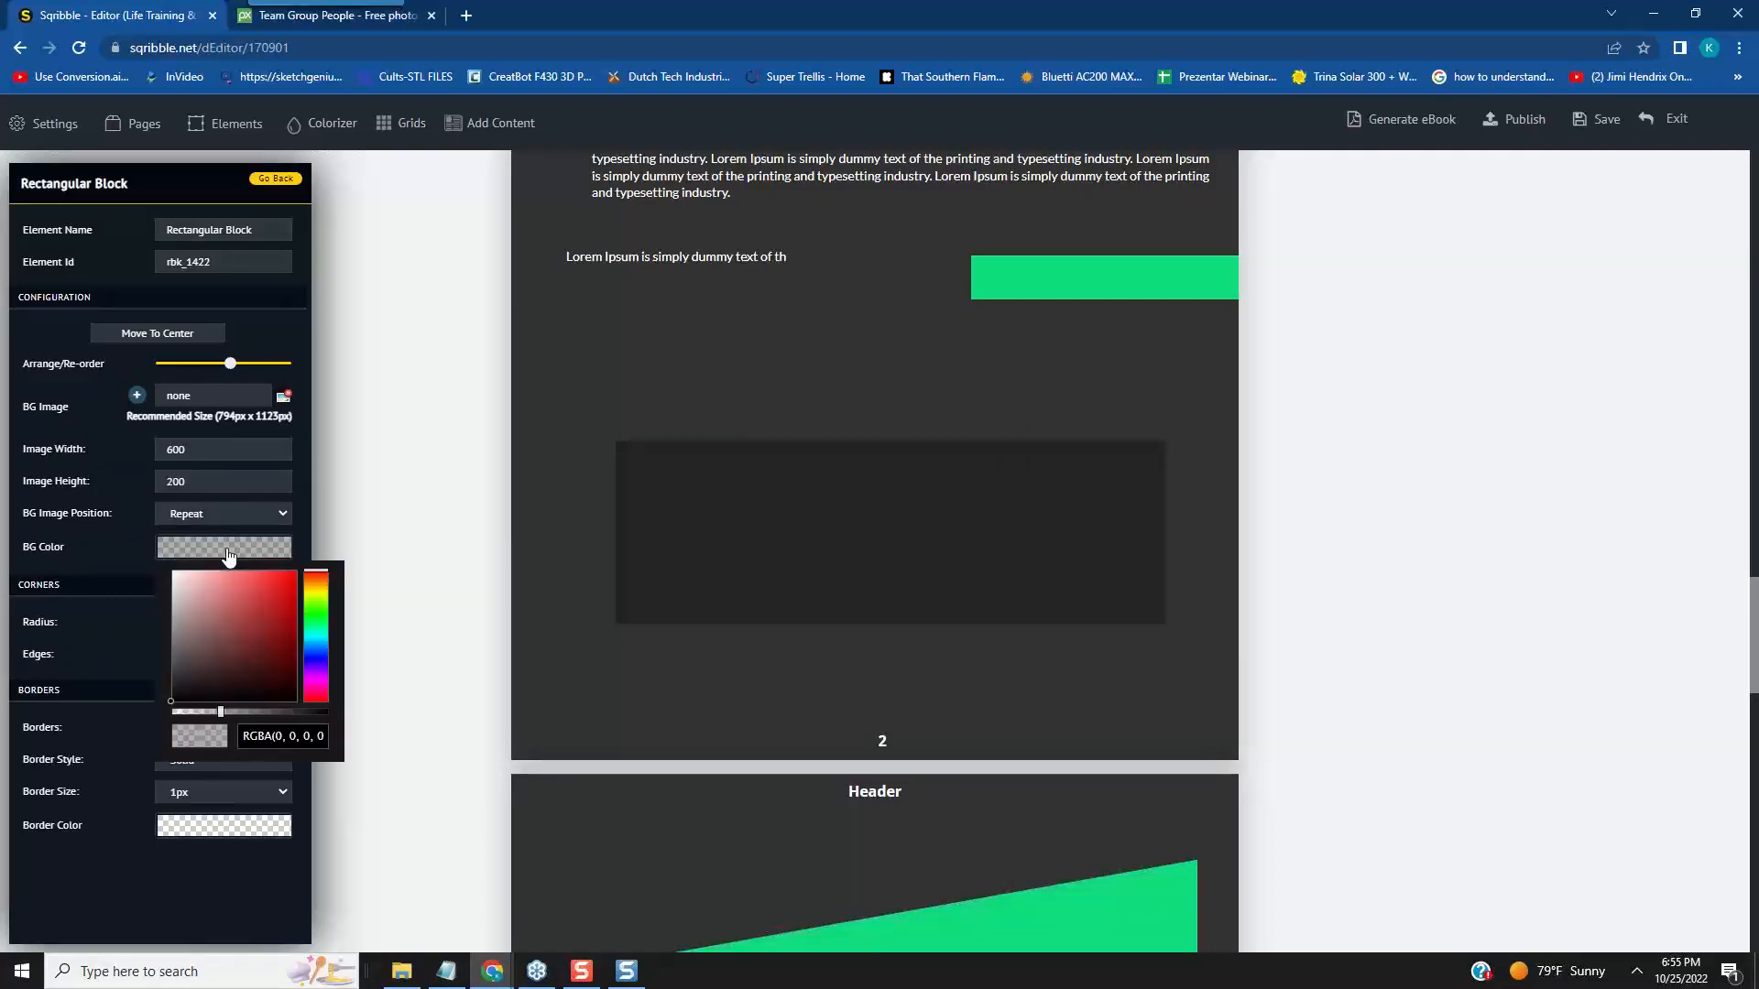
{"action": "left_click", "coordinate": [322, 615]}
{"action": "left_click", "coordinate": [320, 627]}
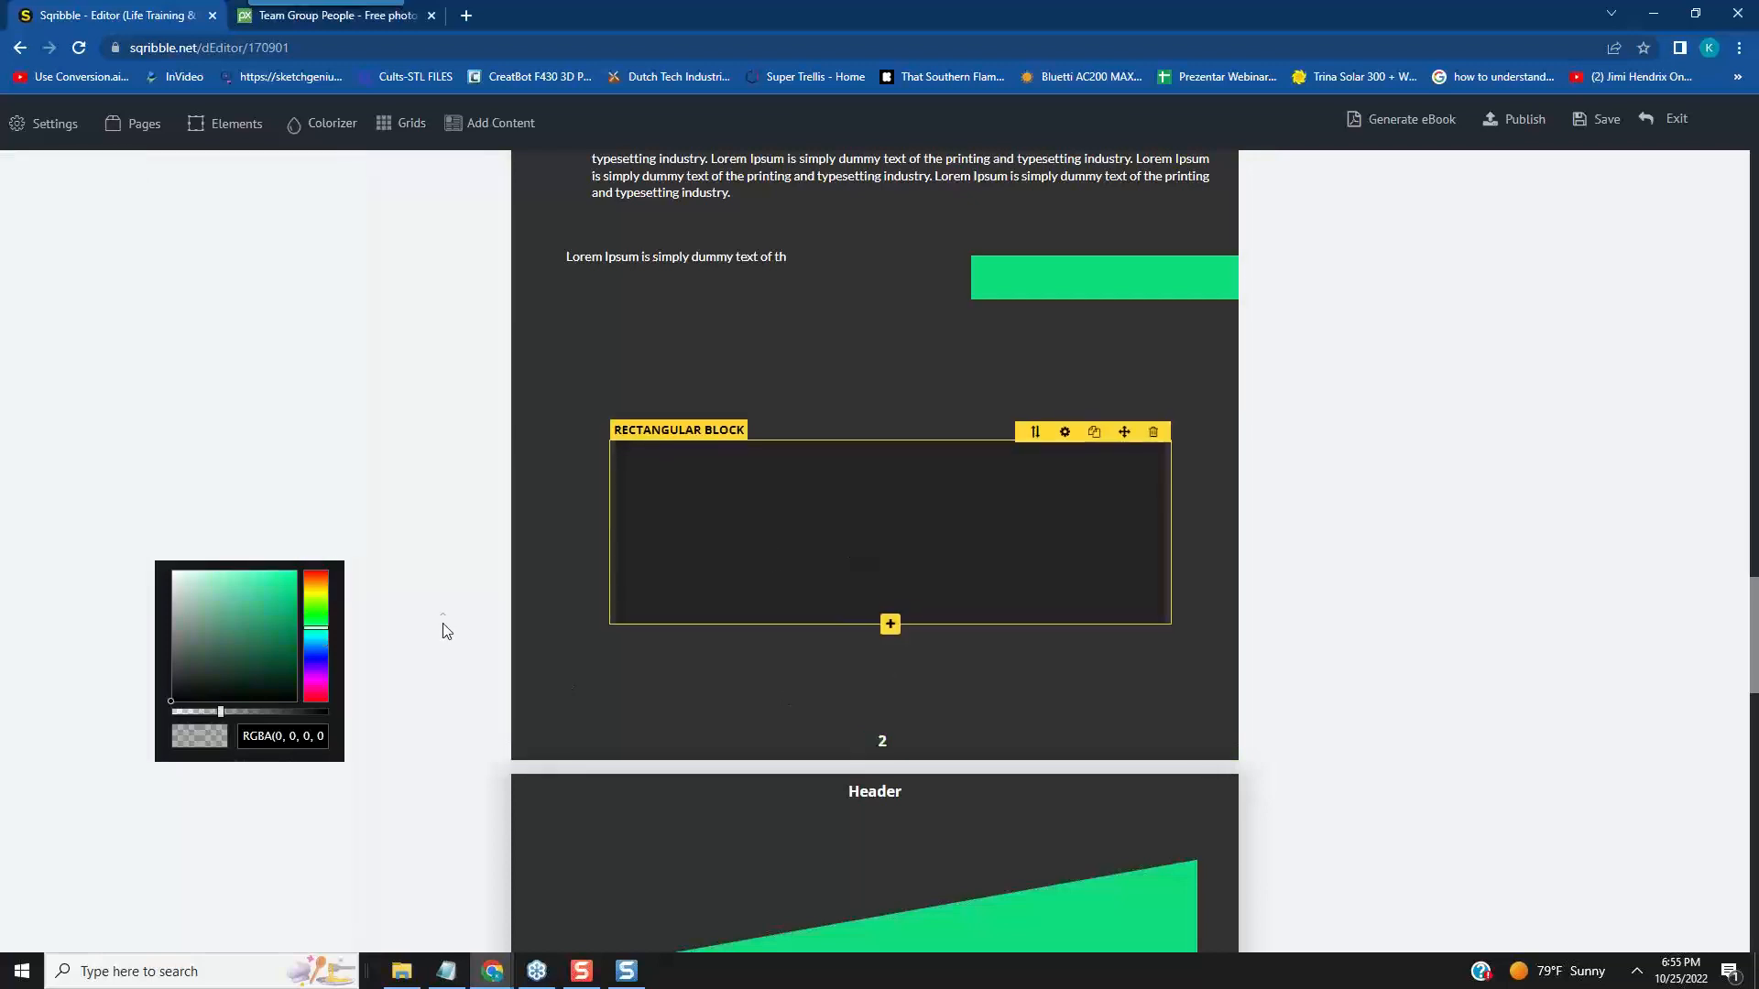
{"action": "left_click", "coordinate": [279, 645]}
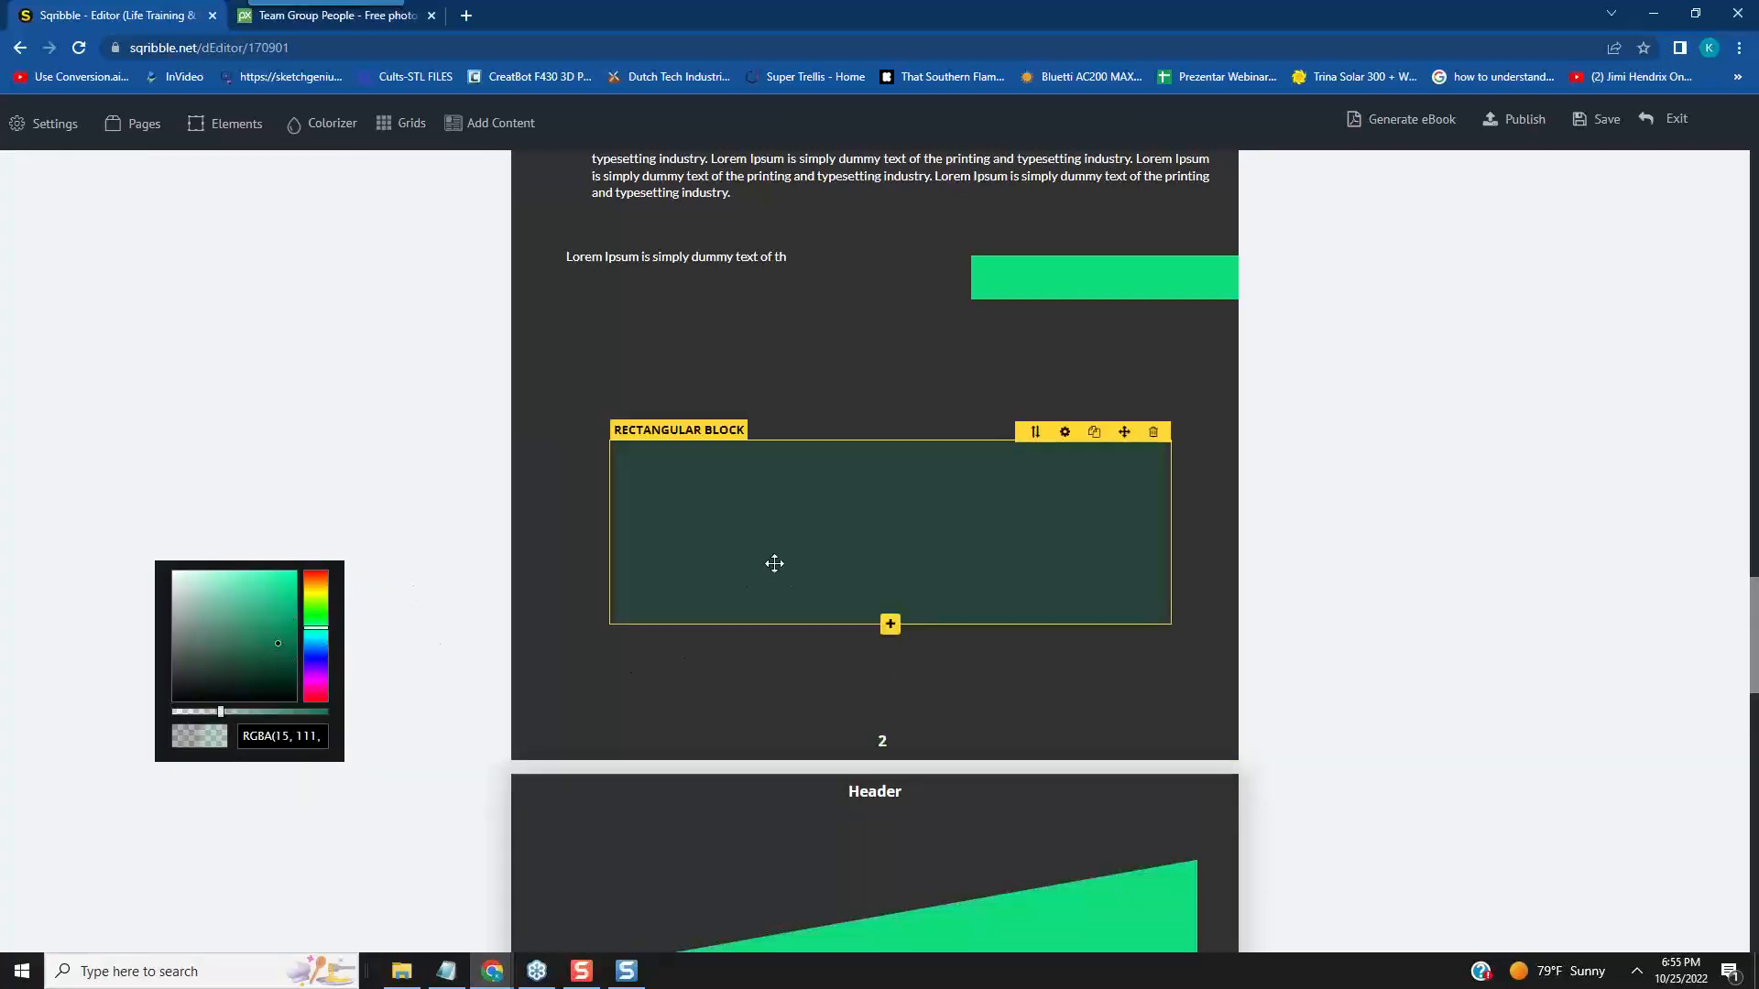
- Try red, orange, purple and blue backgrounds on the Rectangular Block and finish with a brighter pure green
{"action": "left_click", "coordinate": [1065, 433]}
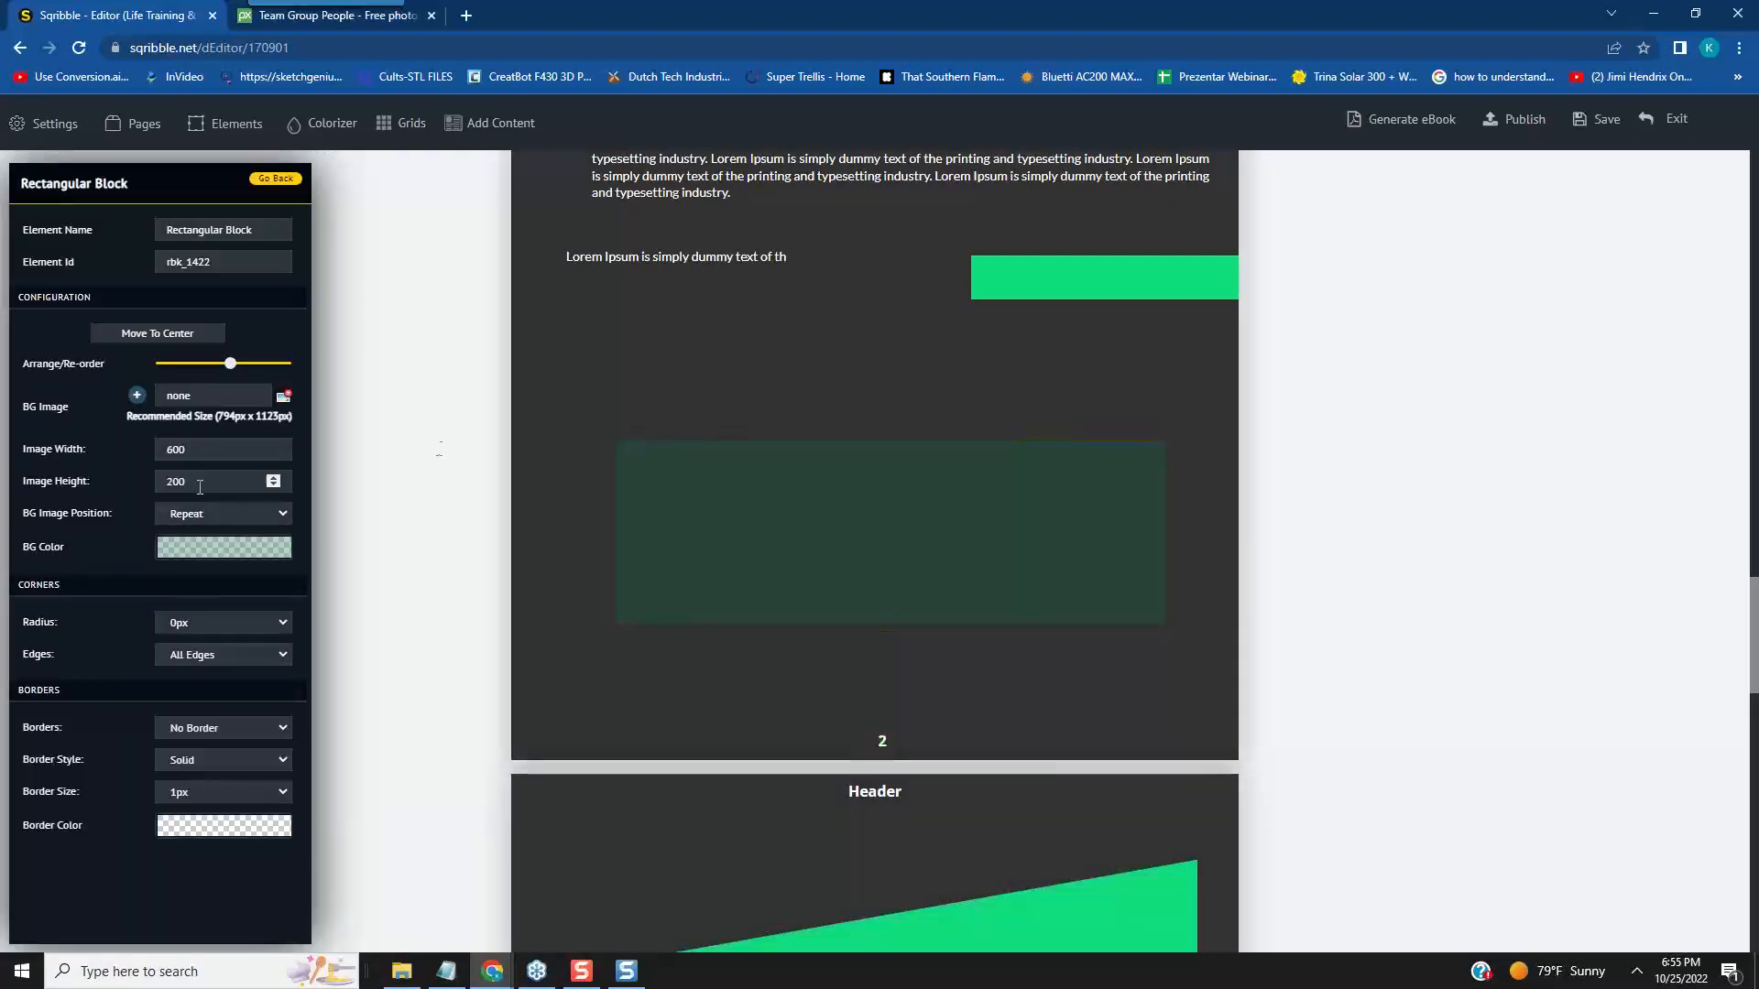
{"action": "left_click", "coordinate": [205, 549]}
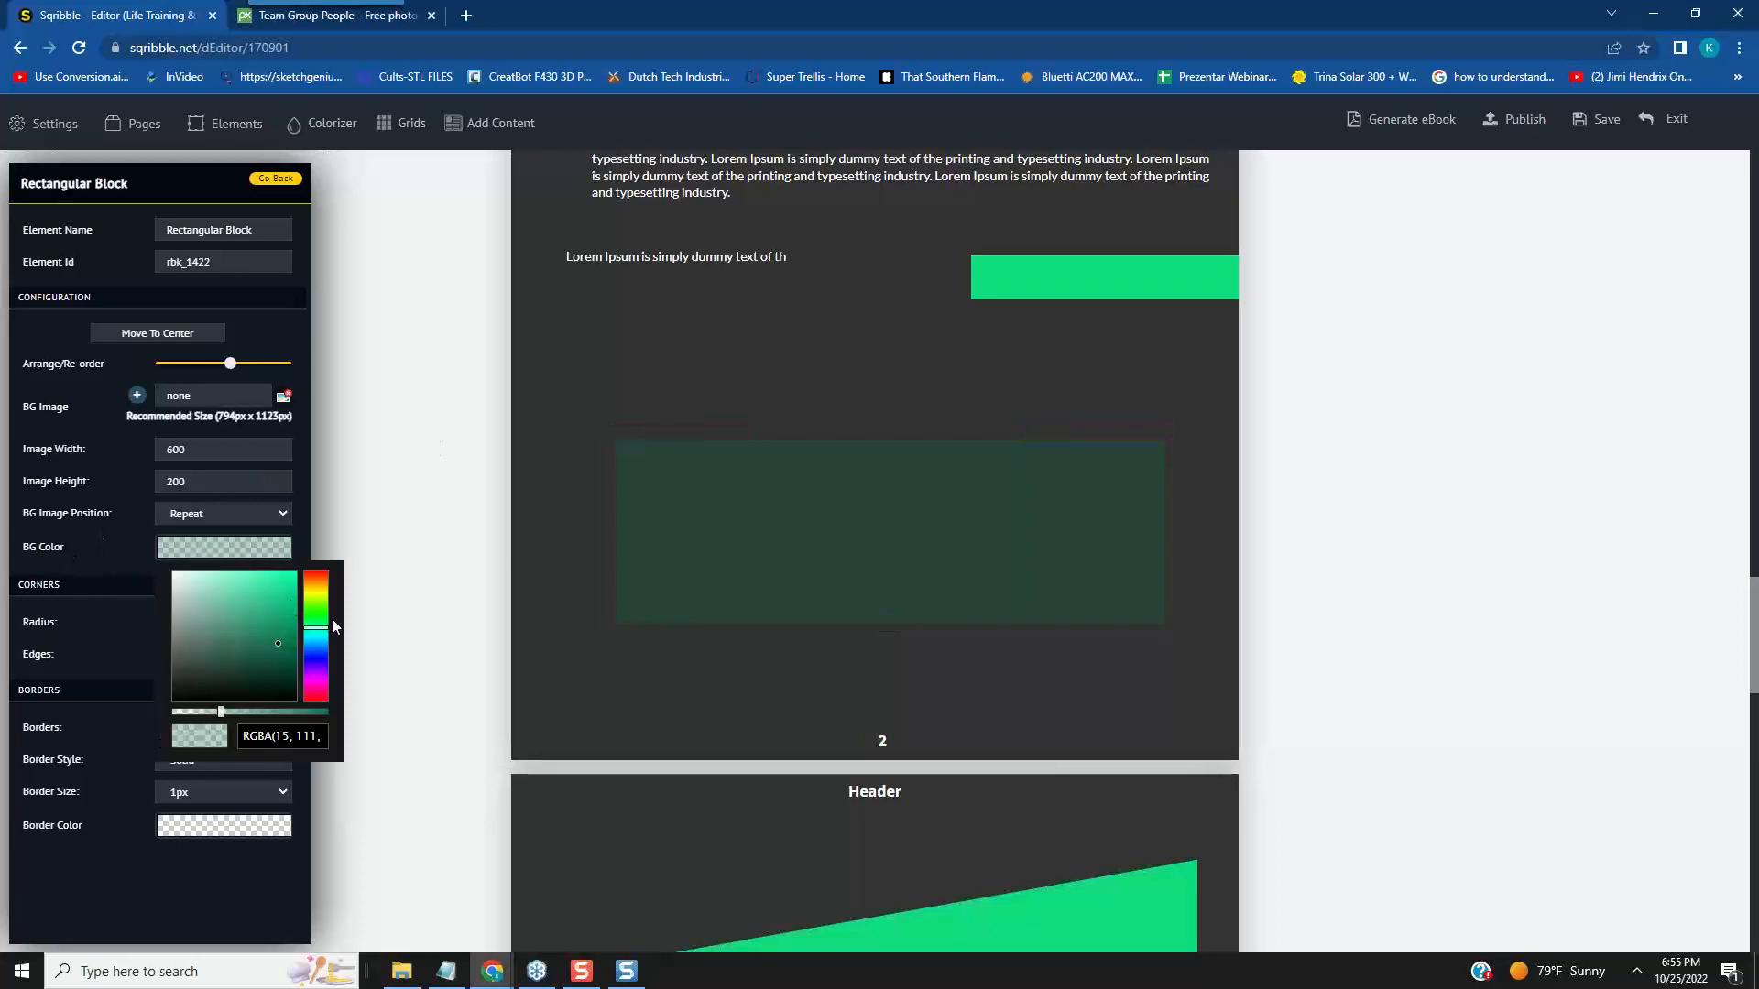
{"action": "left_click", "coordinate": [318, 700]}
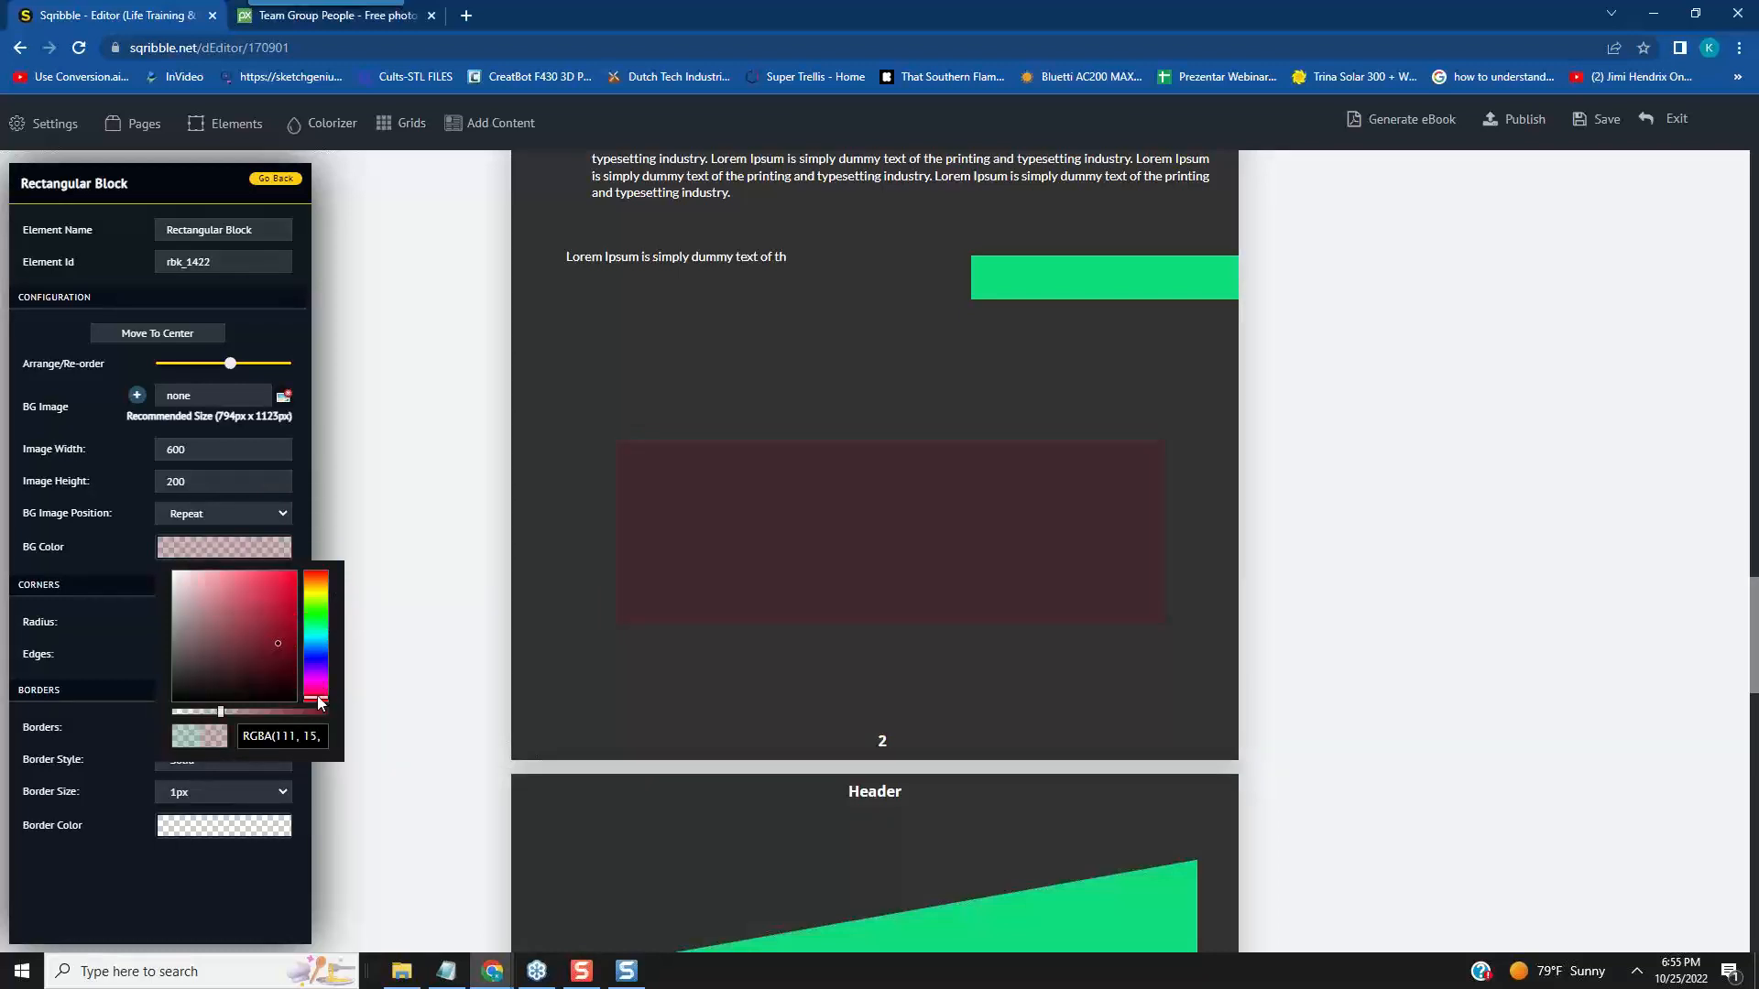
{"action": "left_click", "coordinate": [287, 576]}
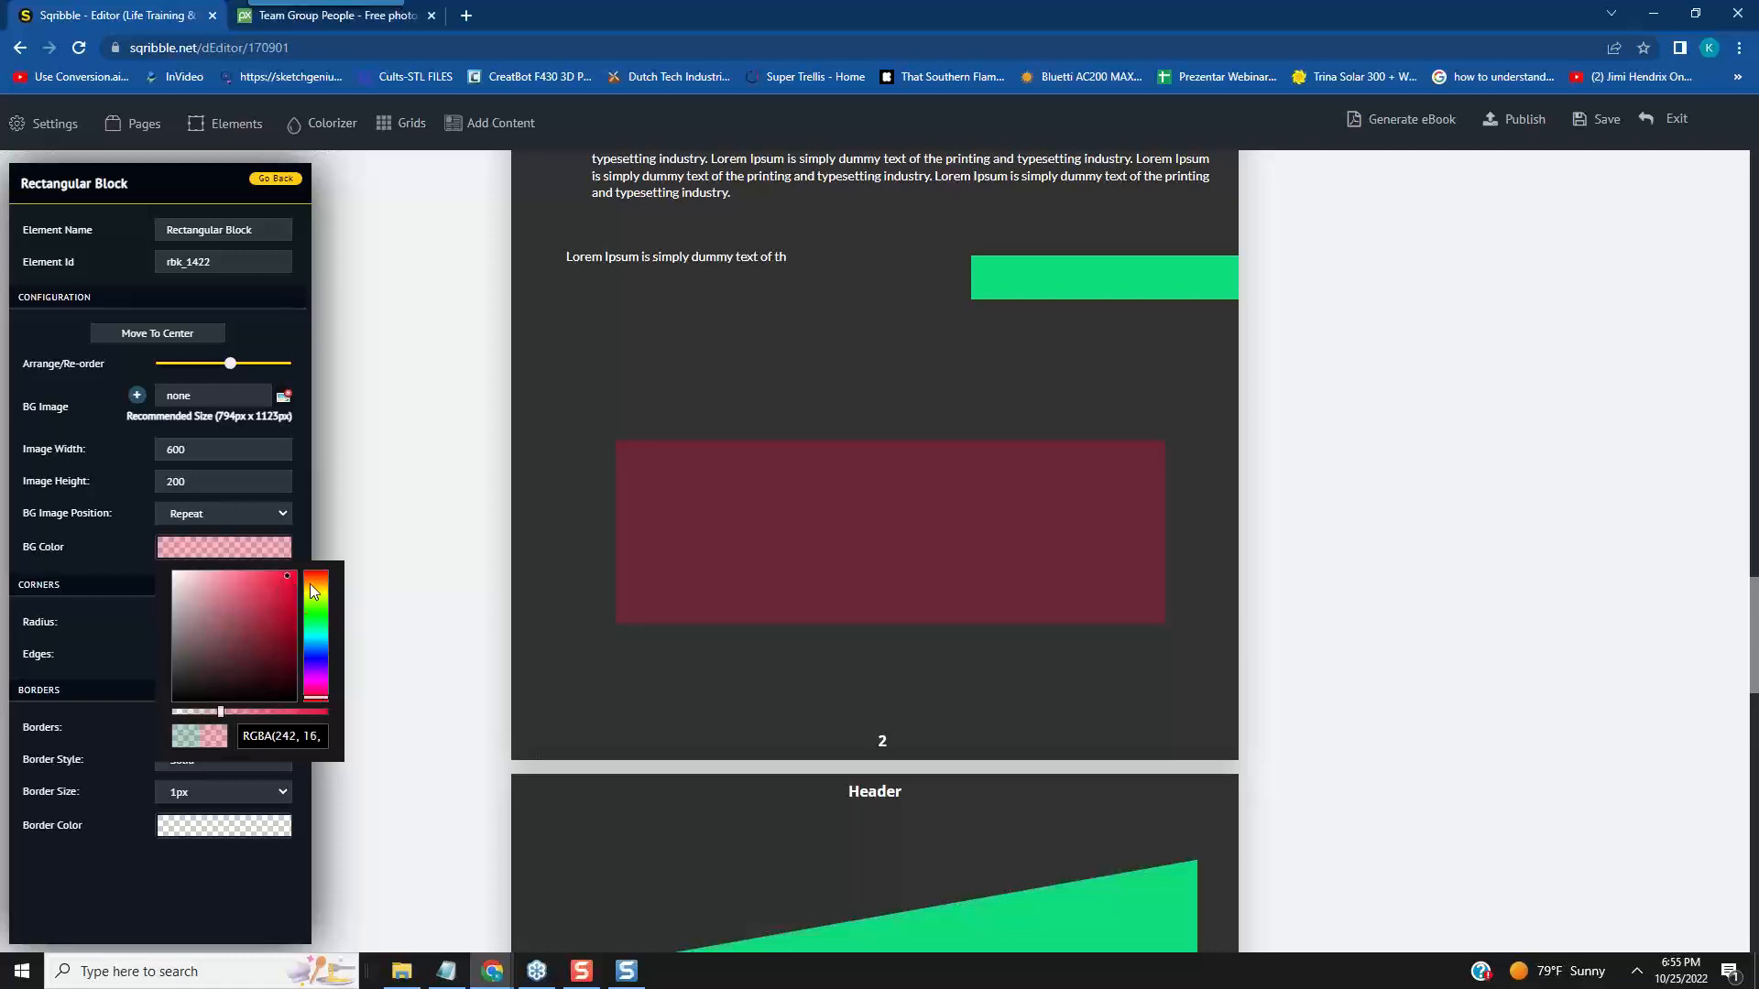
{"action": "left_click", "coordinate": [317, 577]}
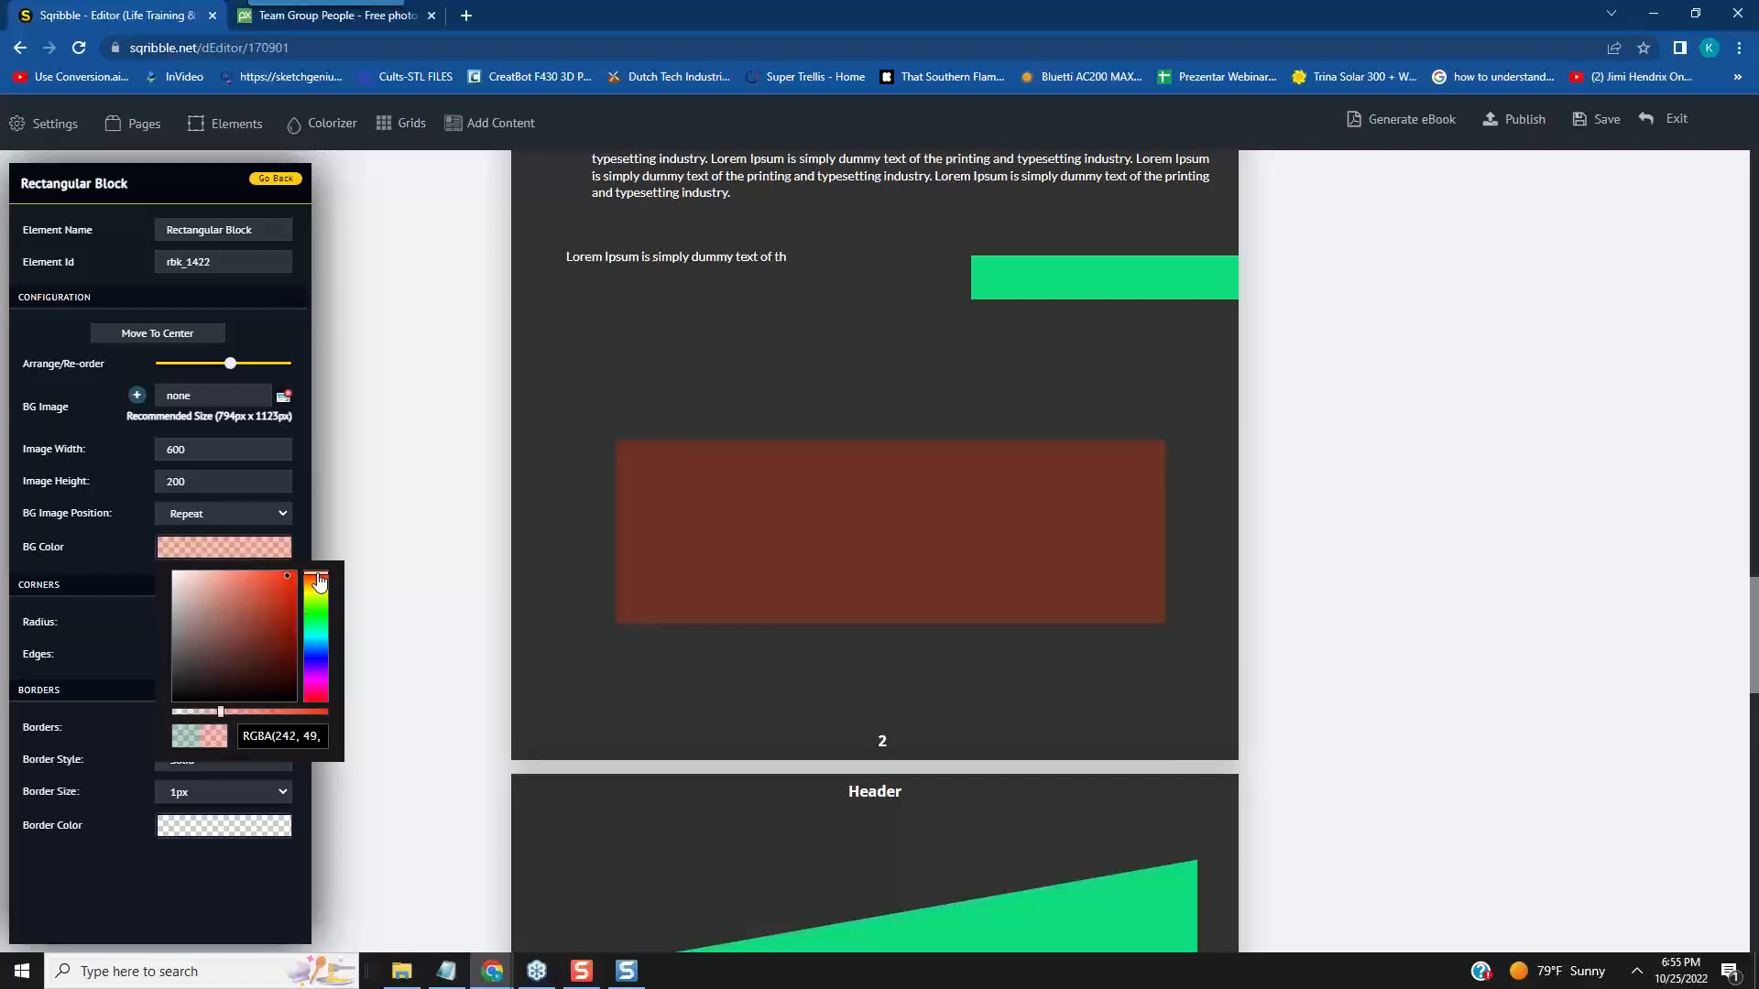
{"action": "left_click", "coordinate": [317, 621]}
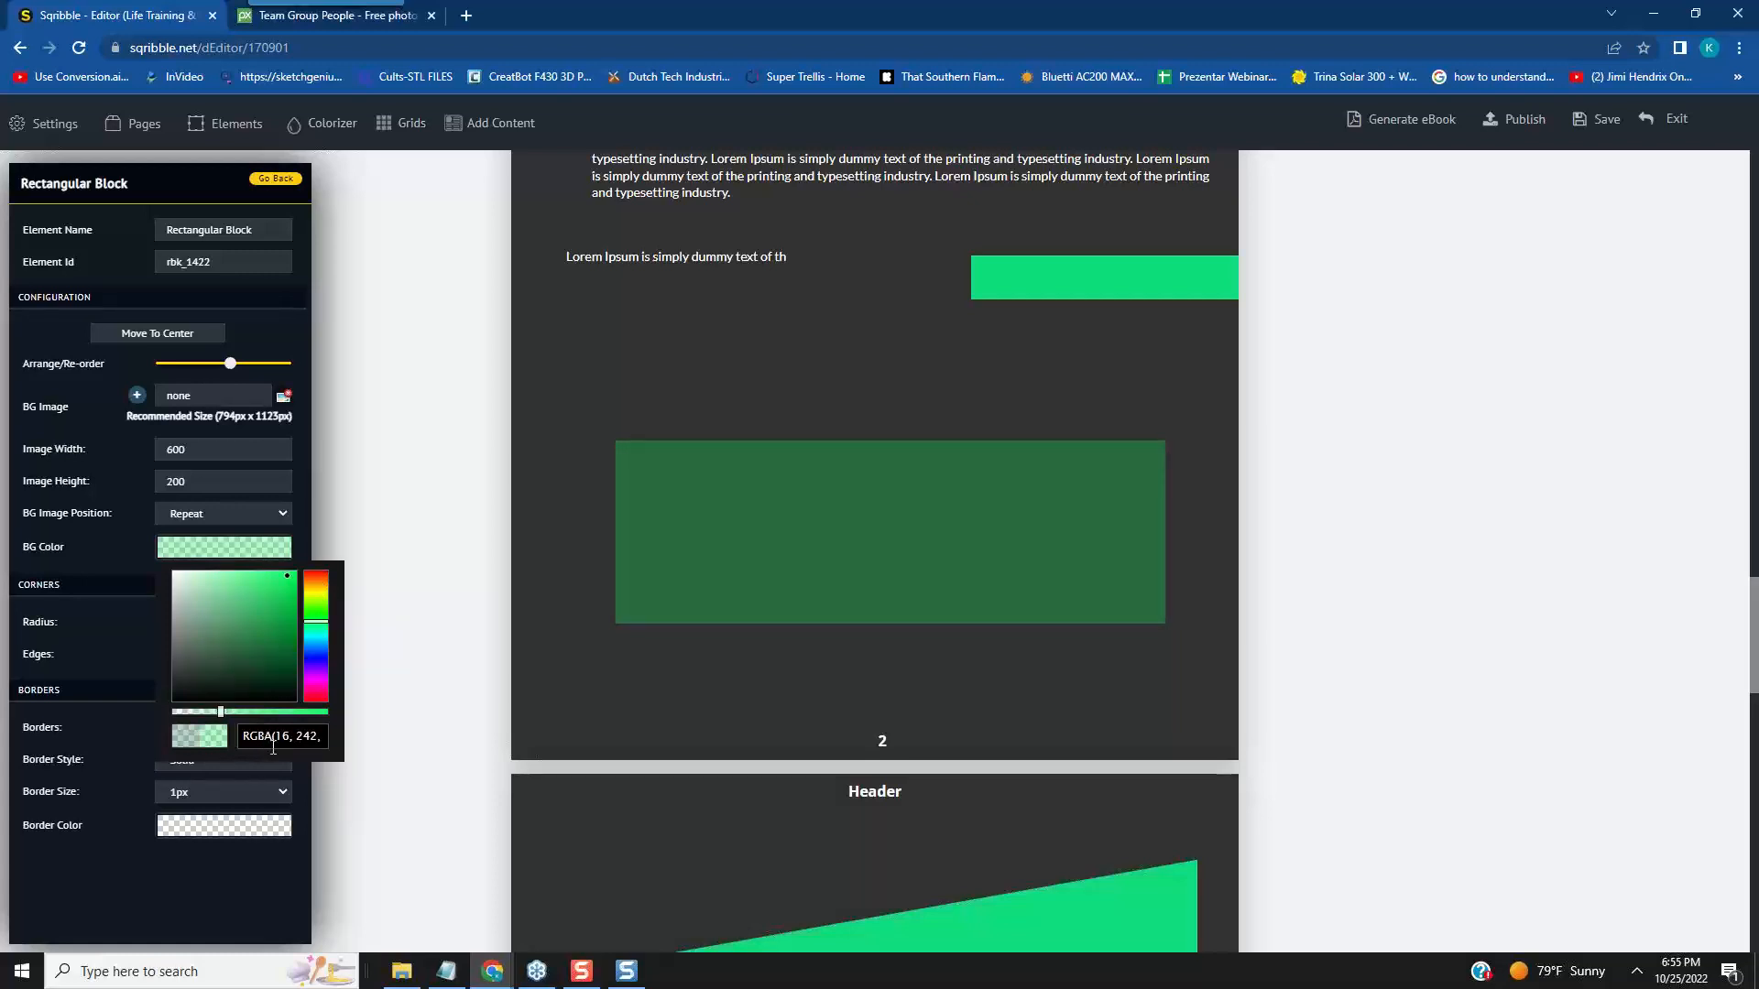
{"action": "left_click", "coordinate": [317, 679]}
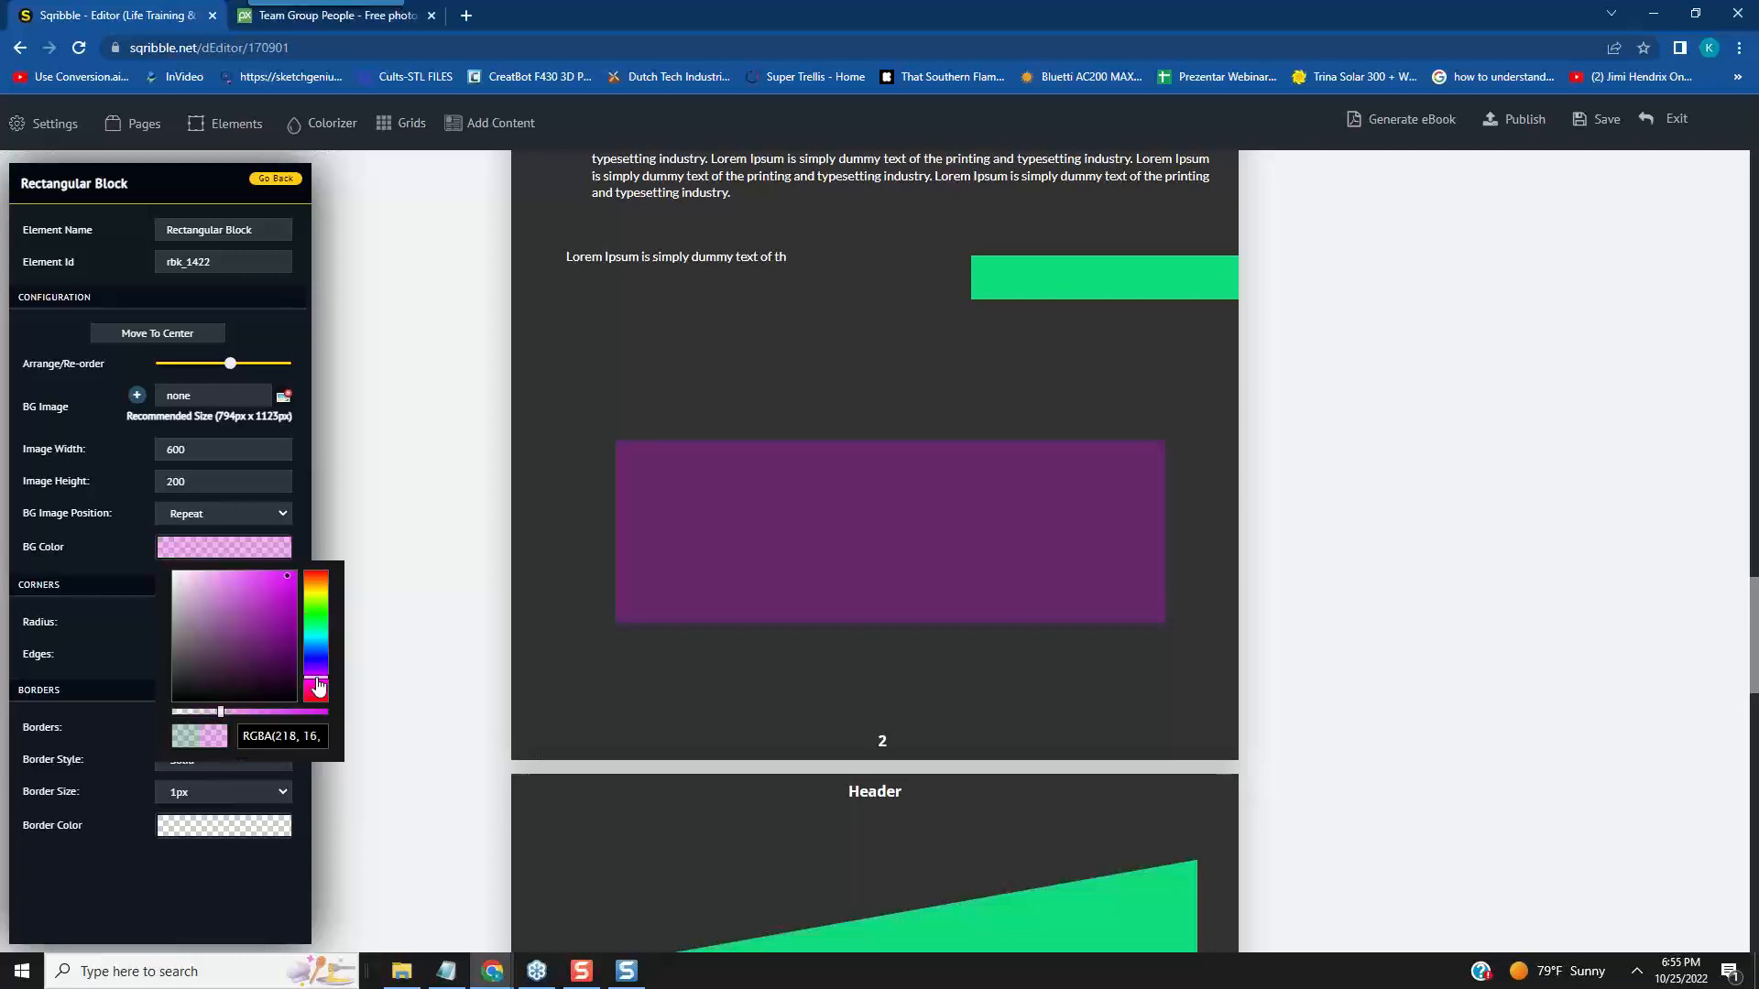
{"action": "left_click", "coordinate": [318, 686]}
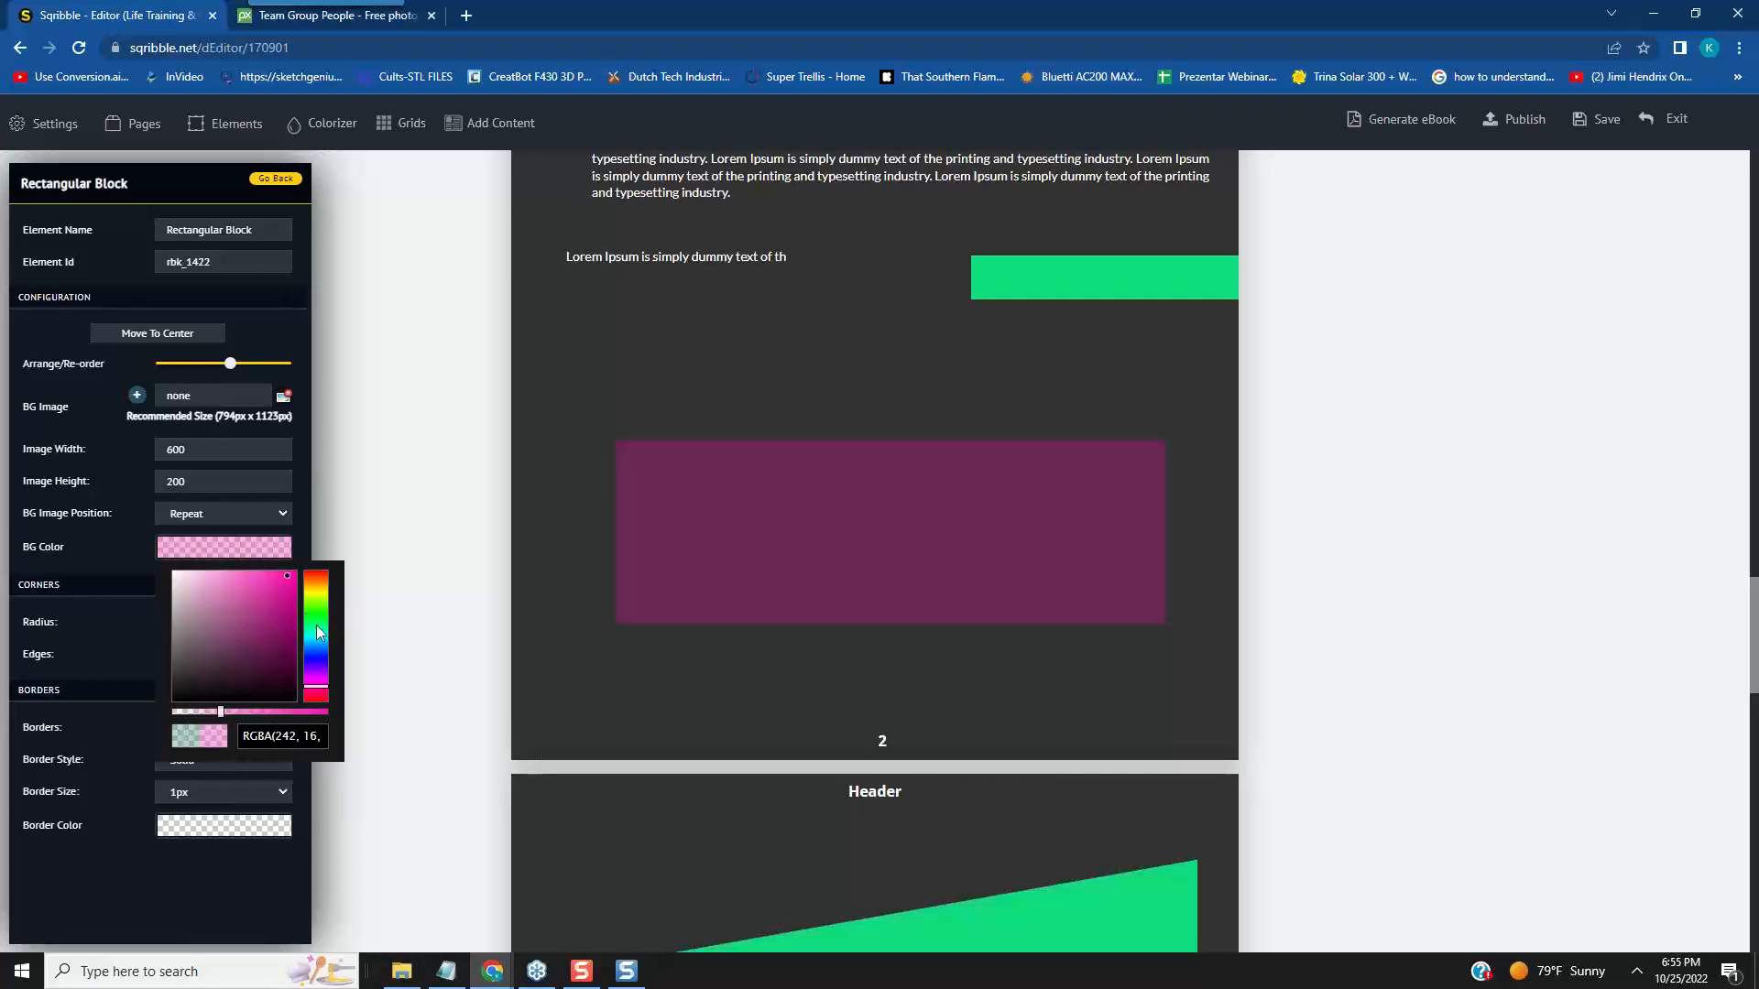
{"action": "left_click", "coordinate": [318, 655]}
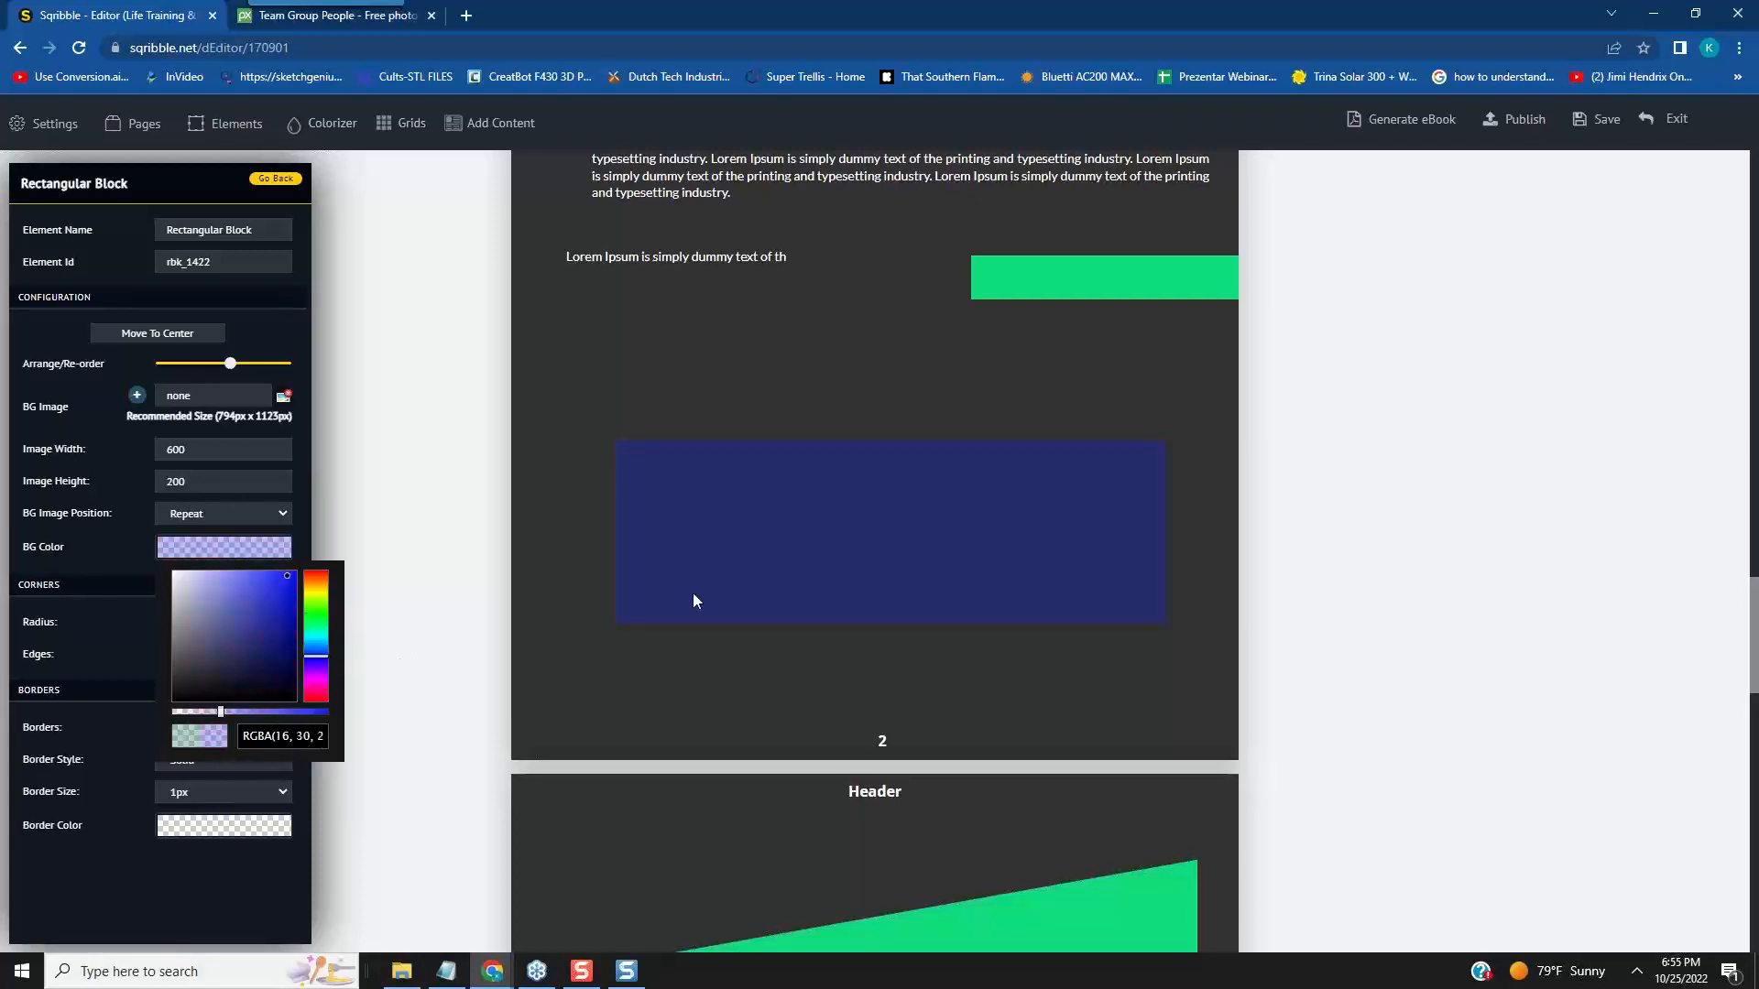
{"action": "mouse_move", "coordinate": [318, 628]}
{"action": "left_mouse_down"}
{"action": "mouse_move", "coordinate": [321, 590]}
{"action": "mouse_move", "coordinate": [319, 617]}
{"action": "left_mouse_up"}
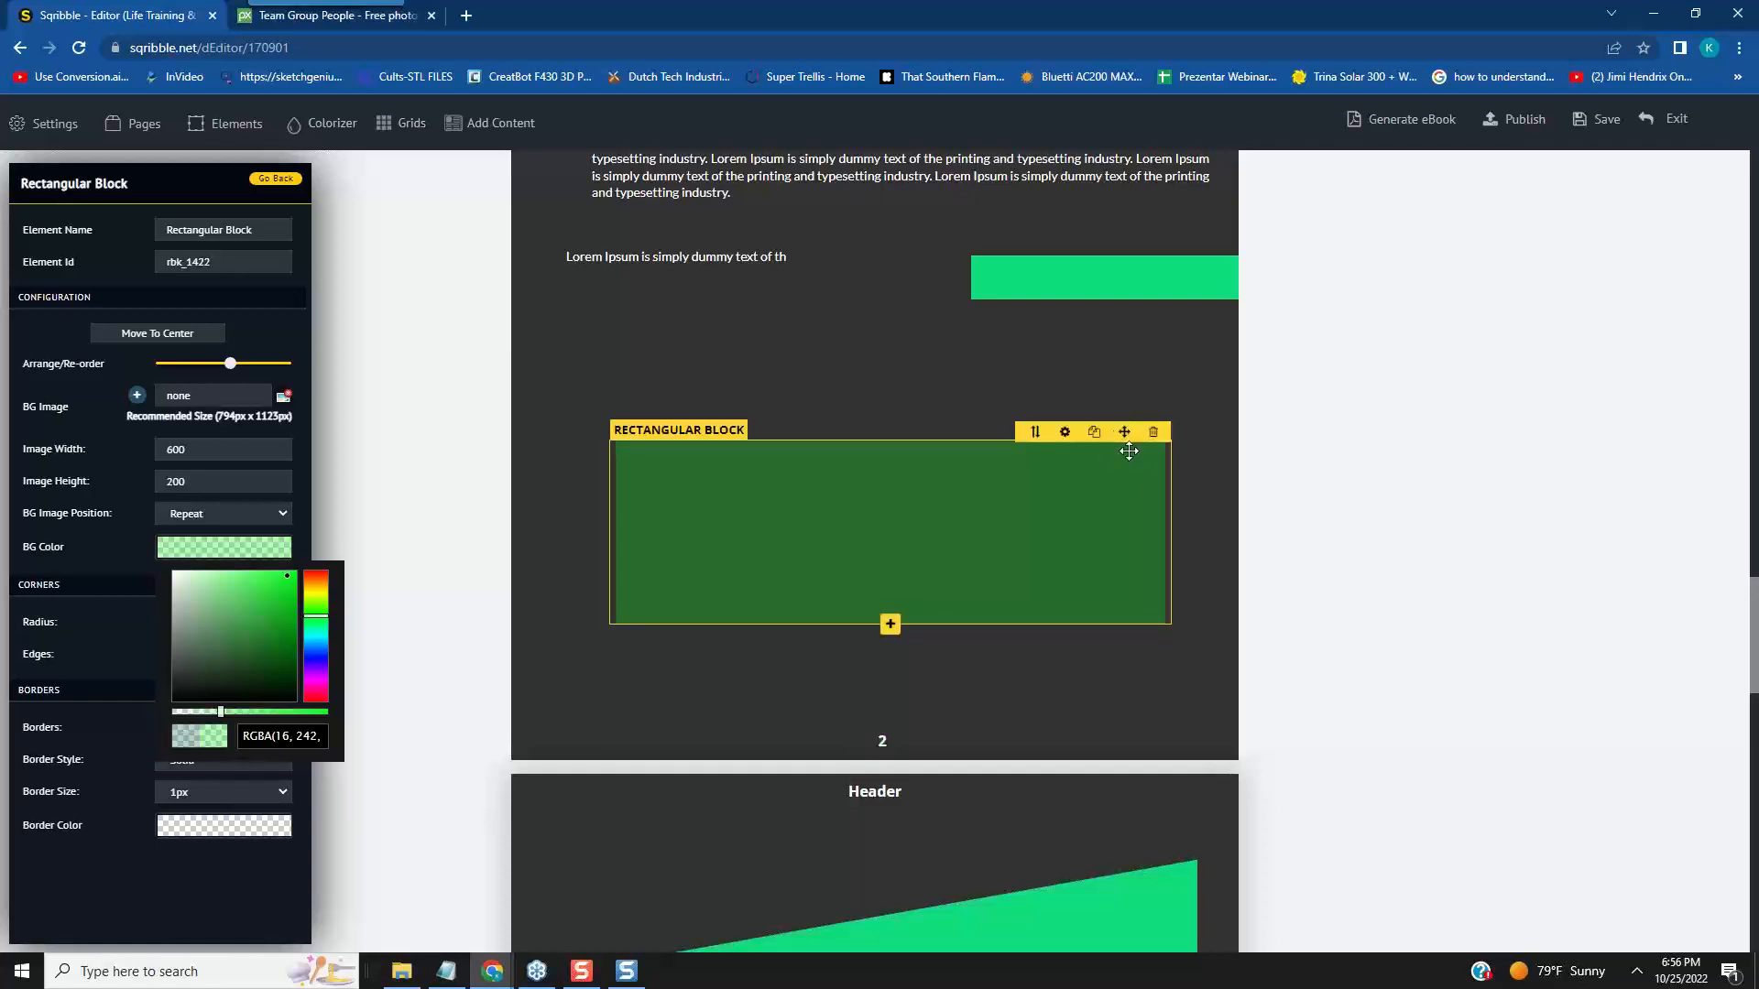
- Move the Rectangular Block on page 2 up to just below the short Lorem Ipsum line and the bright green bar
{"action": "left_click_drag", "start_coordinate": [1125, 428], "coordinate": [739, 530]}
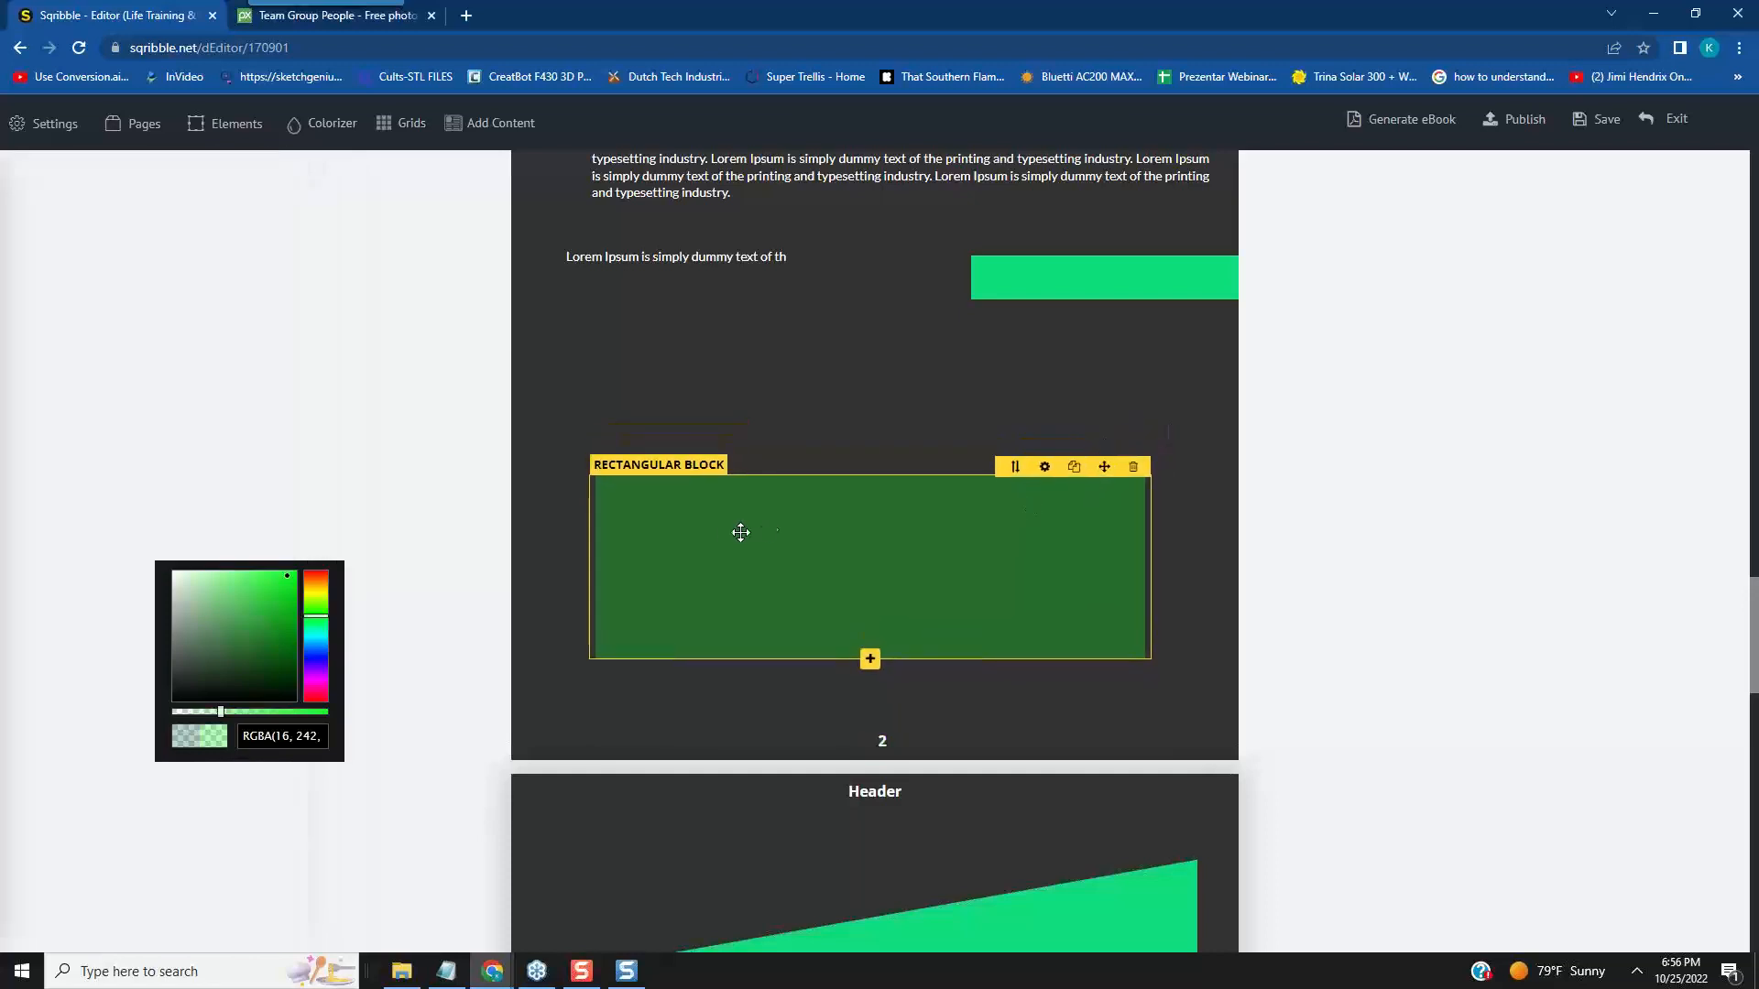
{"action": "left_click", "coordinate": [730, 537]}
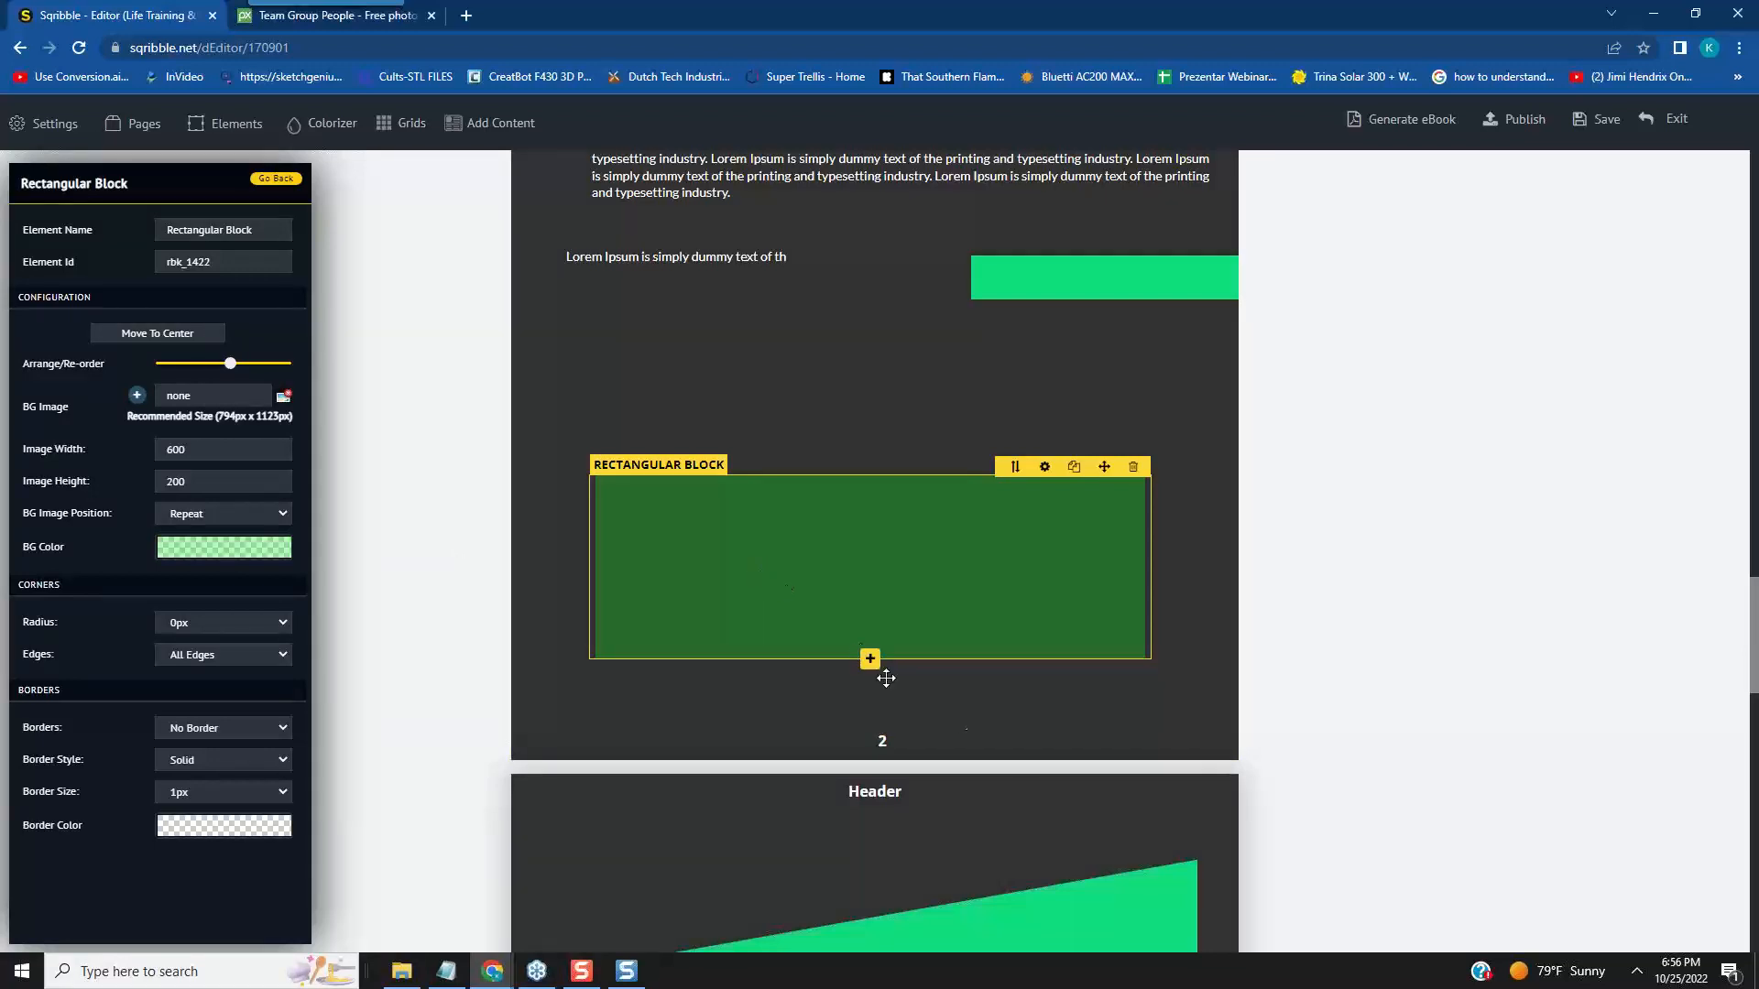
{"action": "left_click", "coordinate": [1048, 746]}
{"action": "left_click_drag", "start_coordinate": [872, 533], "coordinate": [898, 408]}
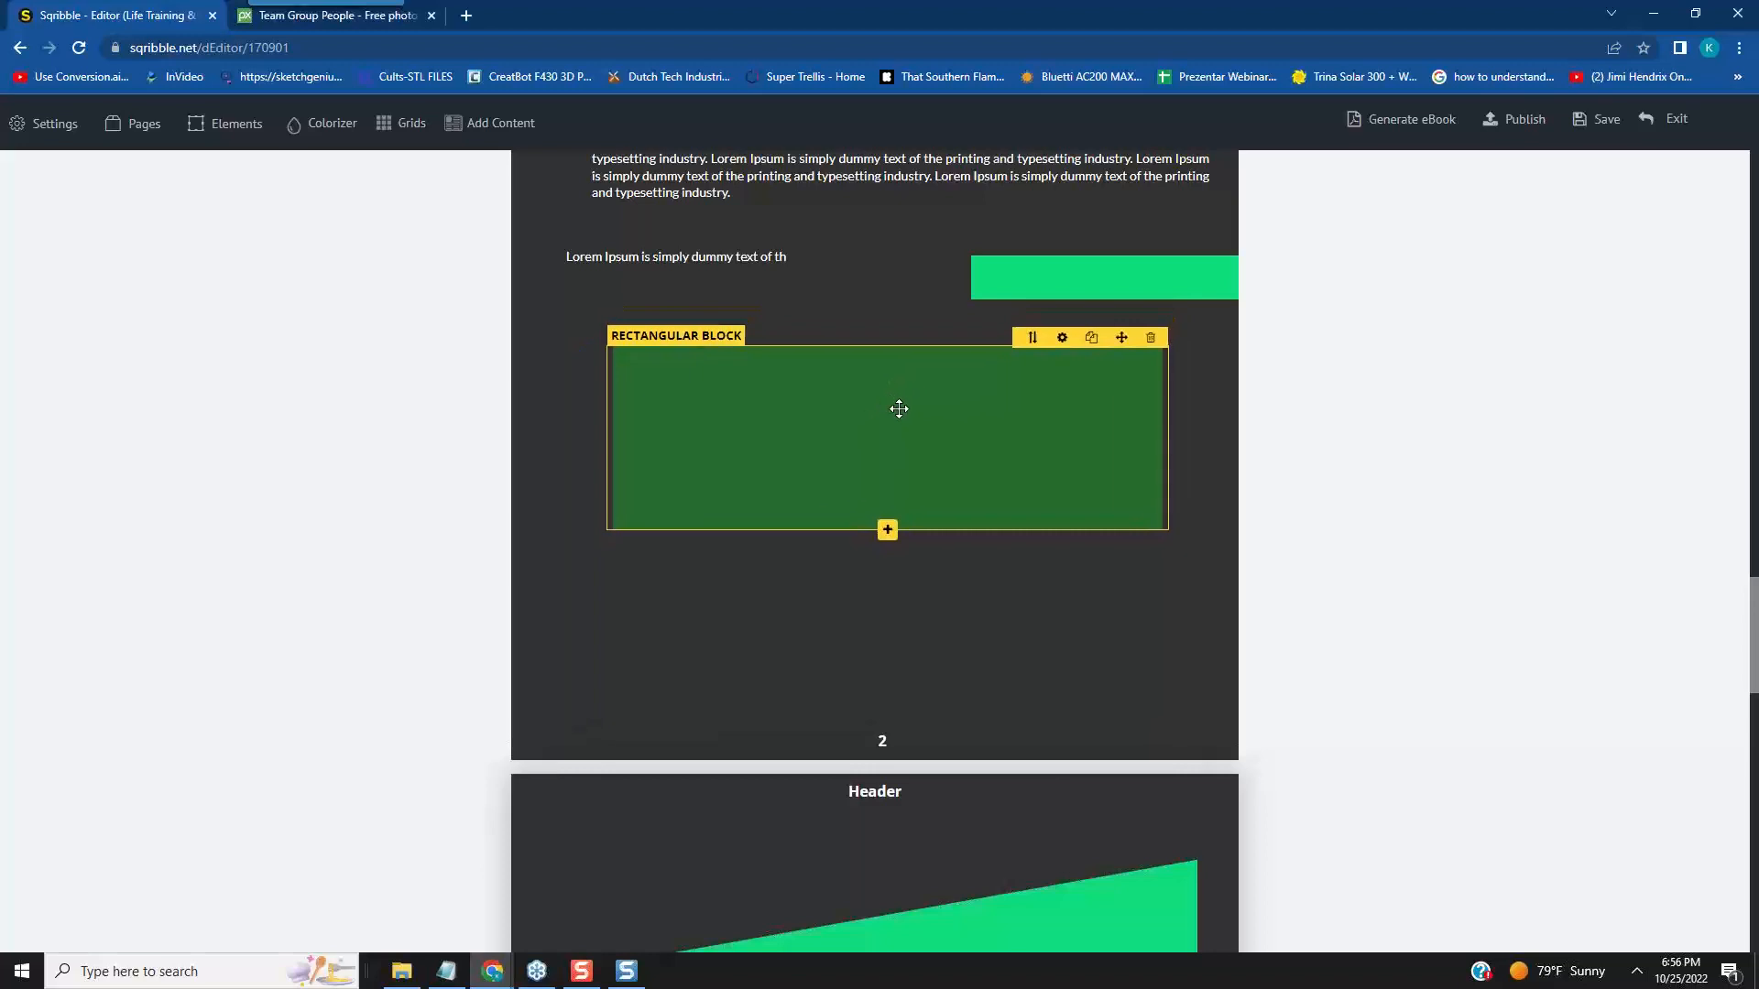
- Set the Rectangular Block's height to 30 and shift the resulting bar slightly up and to the left
{"action": "left_click", "coordinate": [1069, 343]}
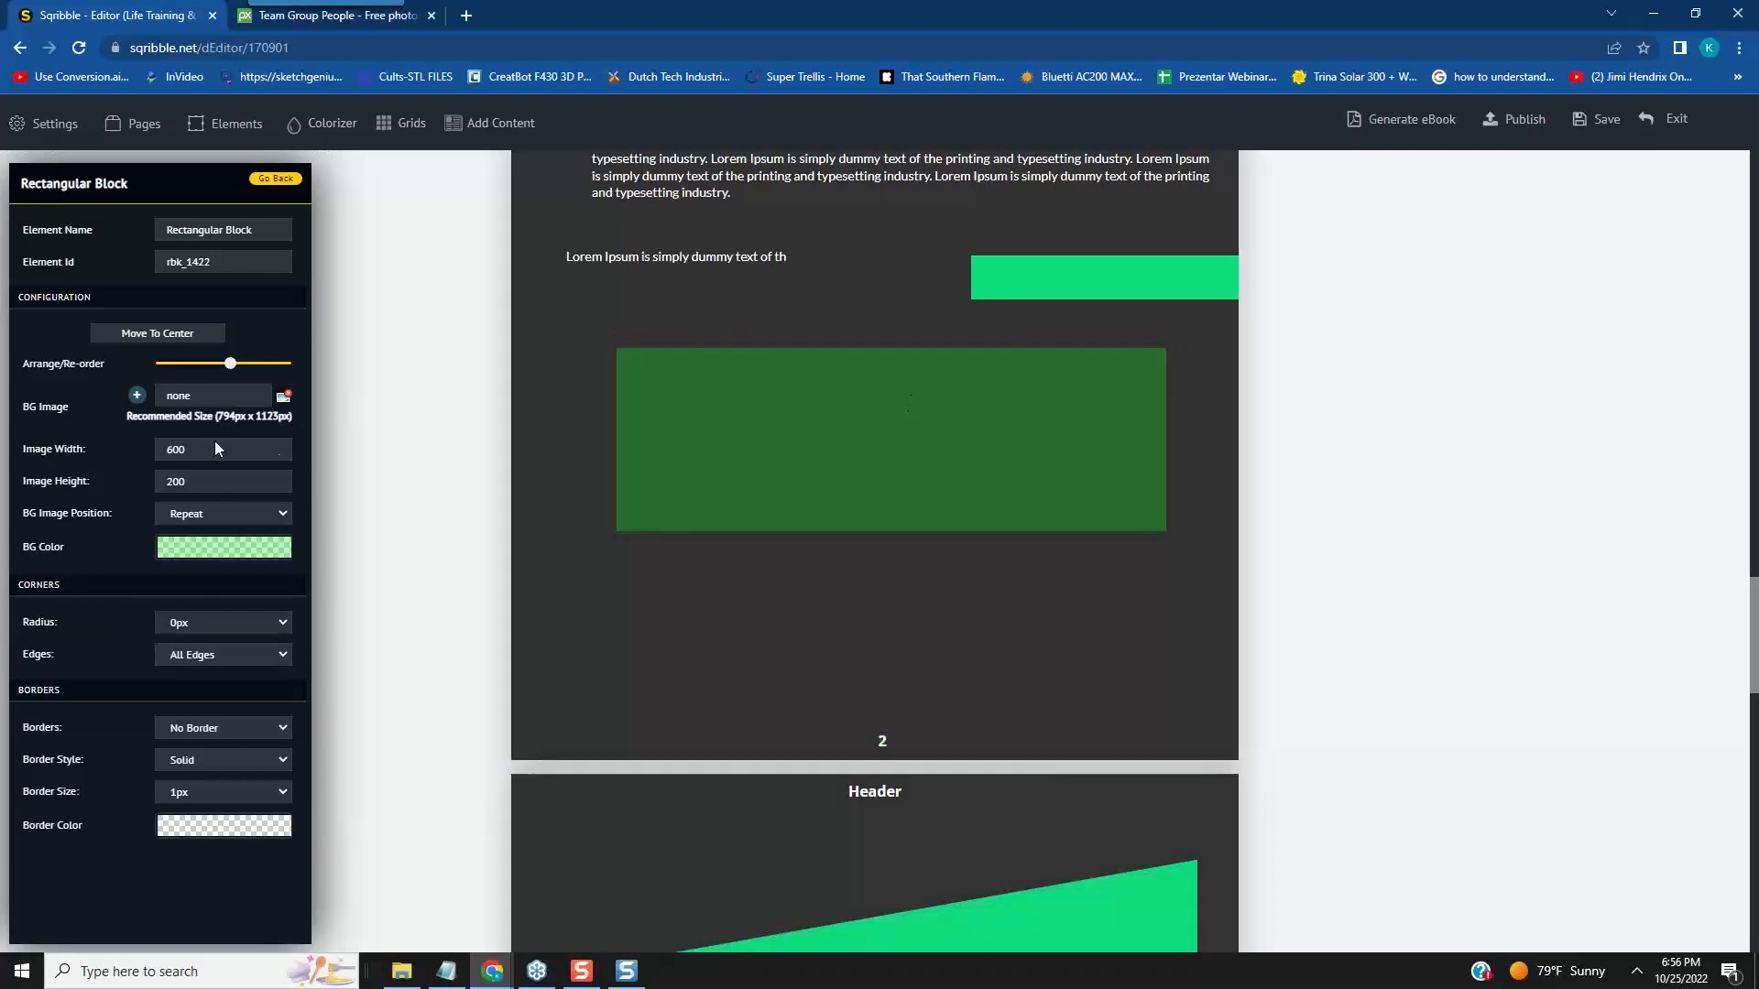
{"action": "left_click", "coordinate": [273, 485]}
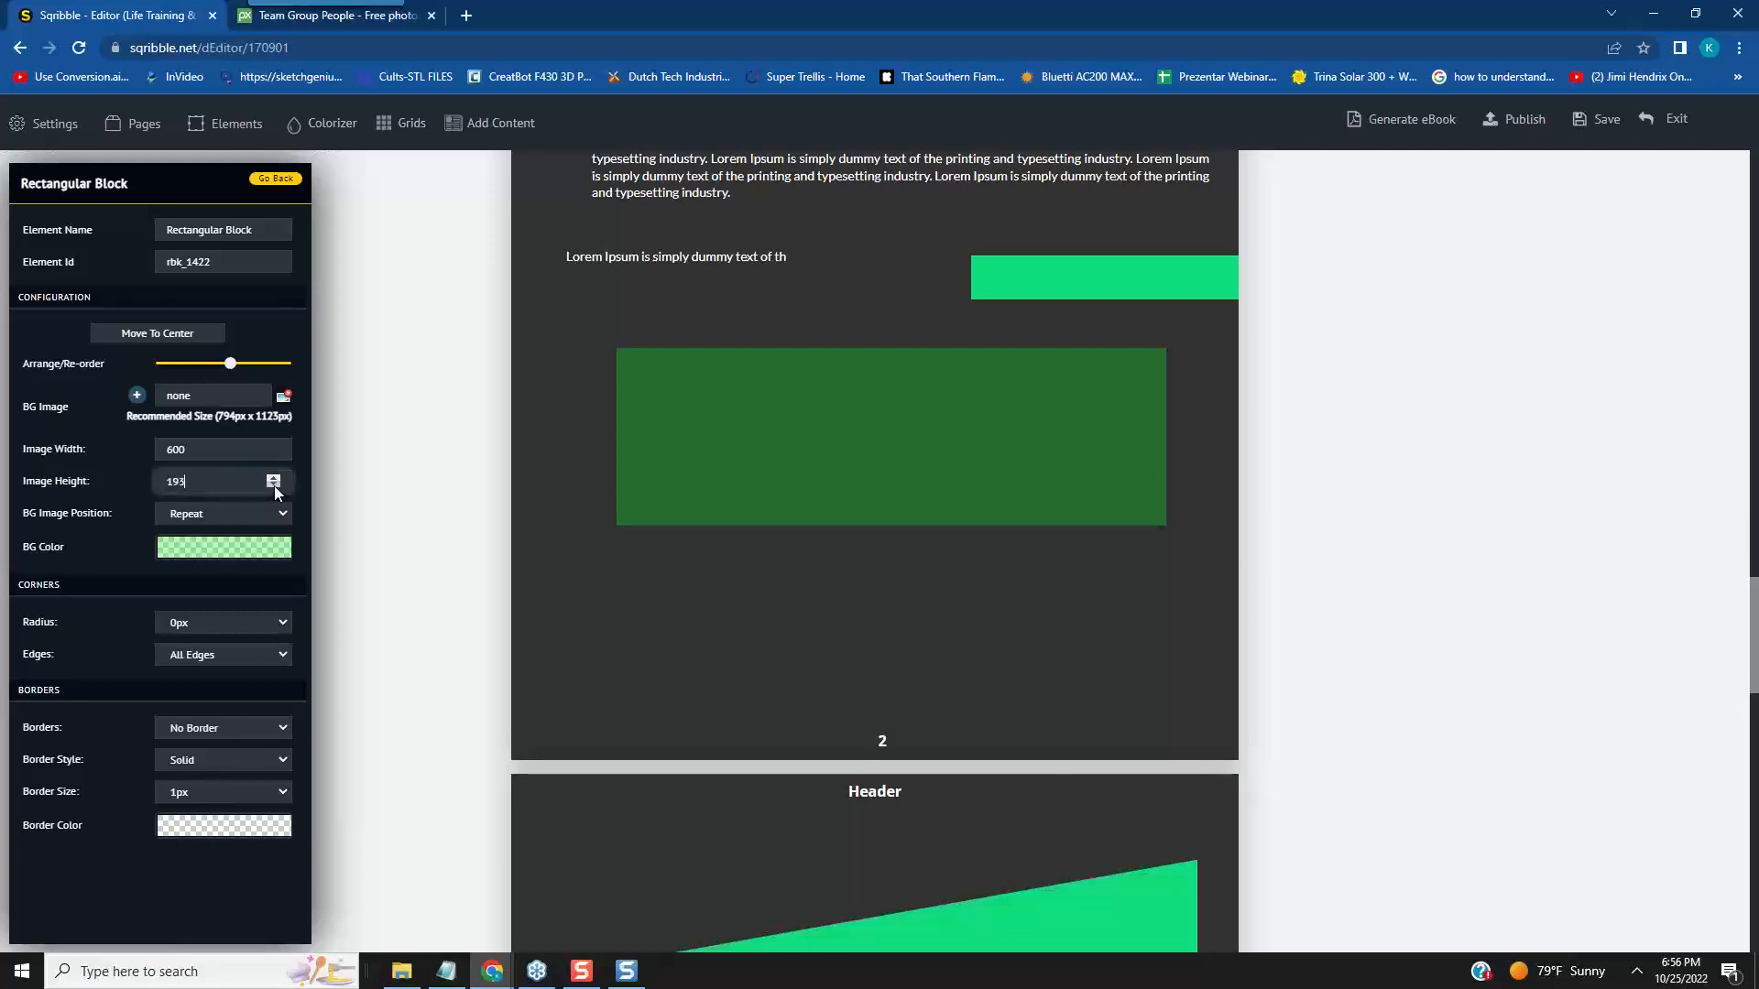
{"action": "left_click", "coordinate": [273, 485]}
{"action": "left_click_drag", "start_coordinate": [197, 480], "coordinate": [156, 481]}
{"action": "type", "text": "30"}
{"action": "left_click", "coordinate": [300, 579]}
{"action": "mouse_move", "coordinate": [1054, 359]}
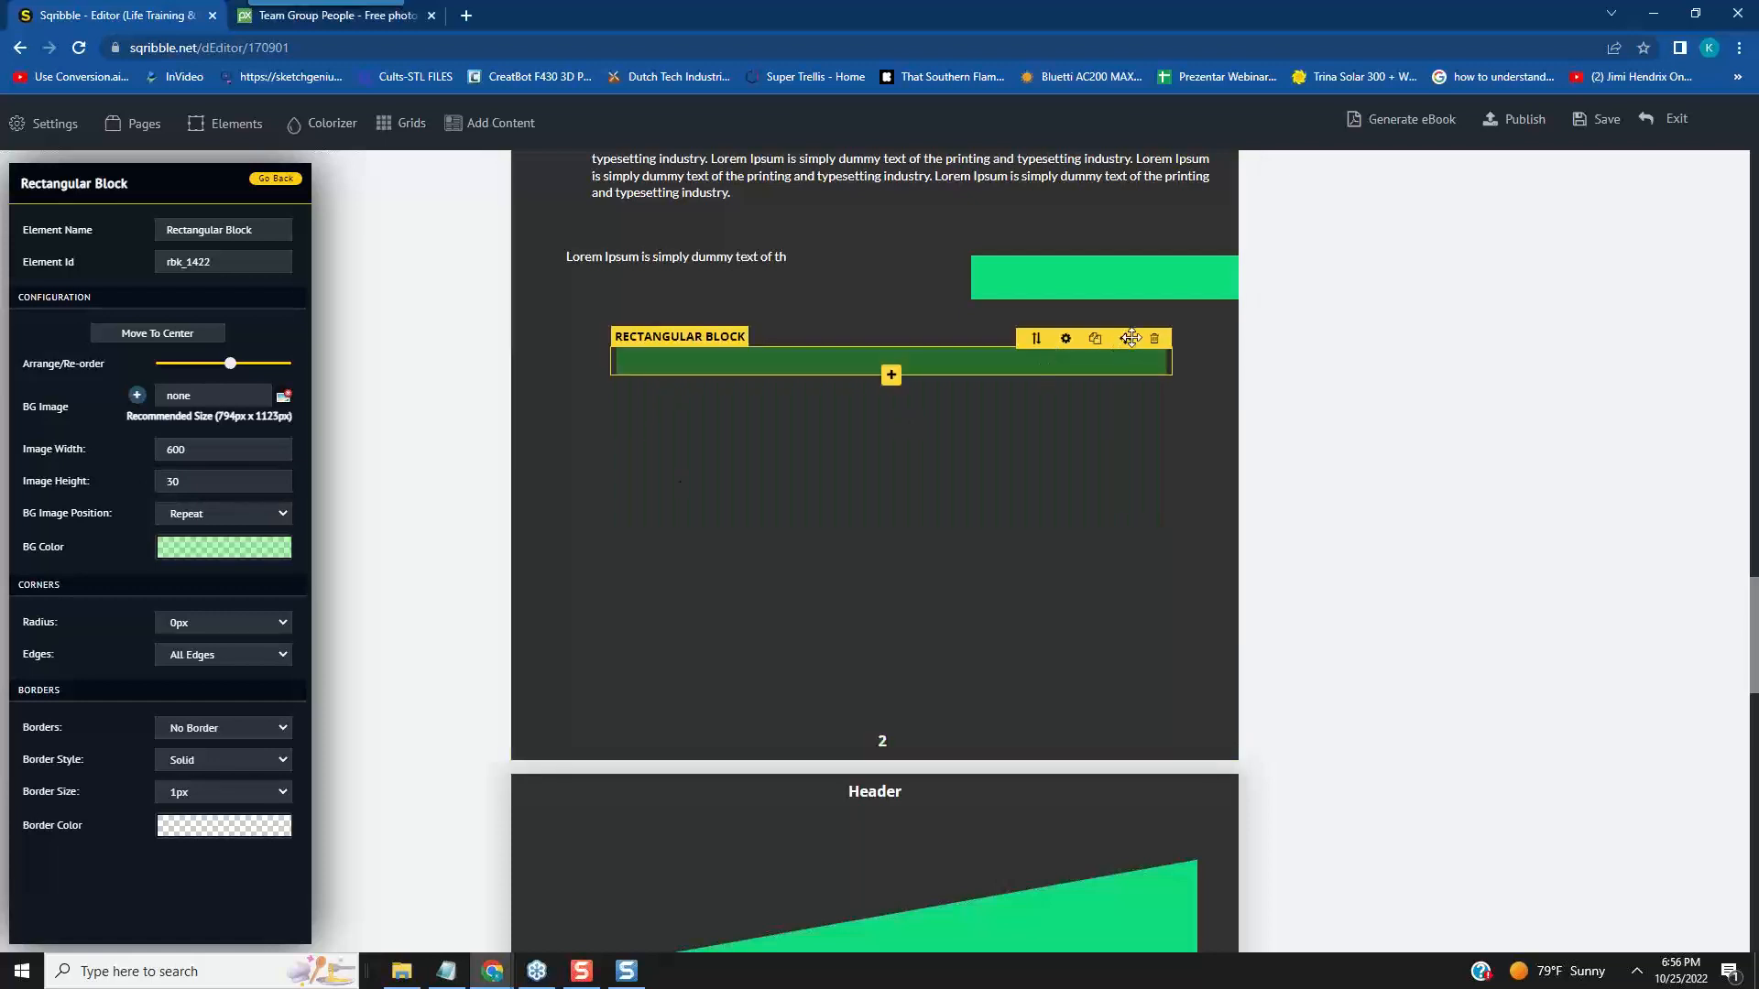
{"action": "mouse_move", "coordinate": [1120, 348]}
{"action": "left_mouse_down"}
{"action": "mouse_move", "coordinate": [1117, 326]}
{"action": "mouse_move", "coordinate": [1099, 348]}
{"action": "mouse_move", "coordinate": [1112, 339]}
{"action": "left_mouse_up"}
{"action": "left_click", "coordinate": [768, 401]}
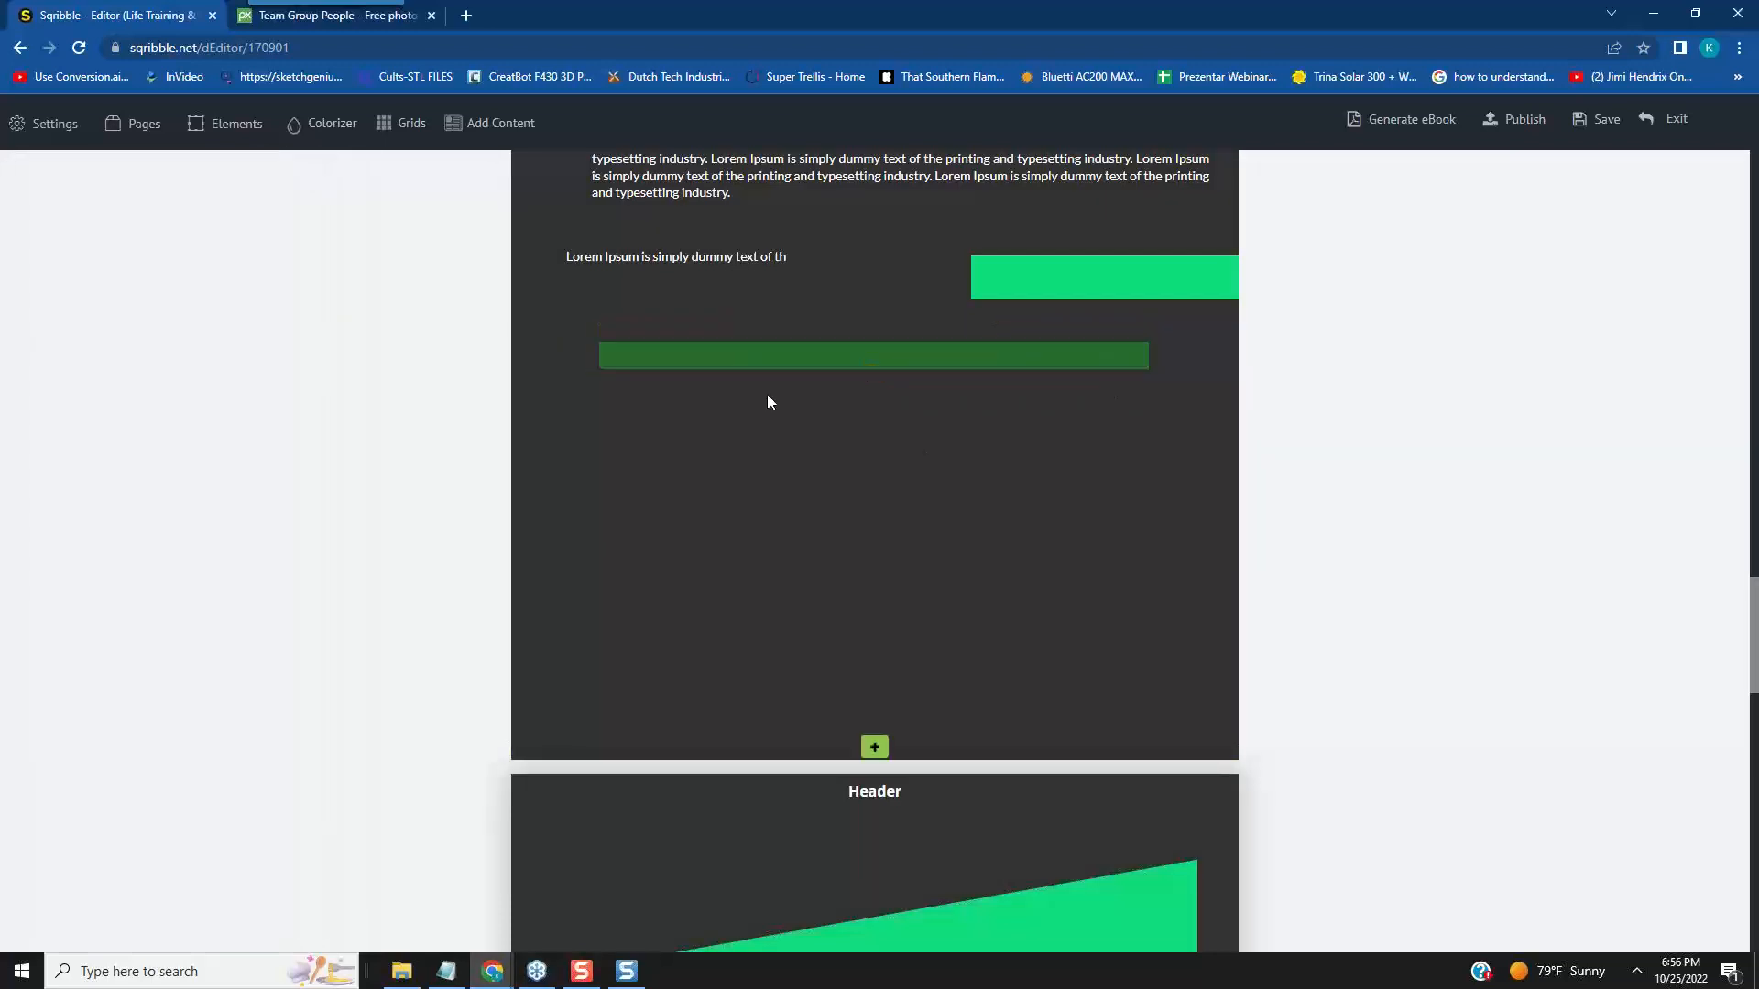
- Duplicate the full Lorem Ipsum paragraph on page 2 and place the copy below the dark green bar
{"action": "scroll", "coordinate": [916, 497], "scroll_direction": "up", "scroll_amount": 1}
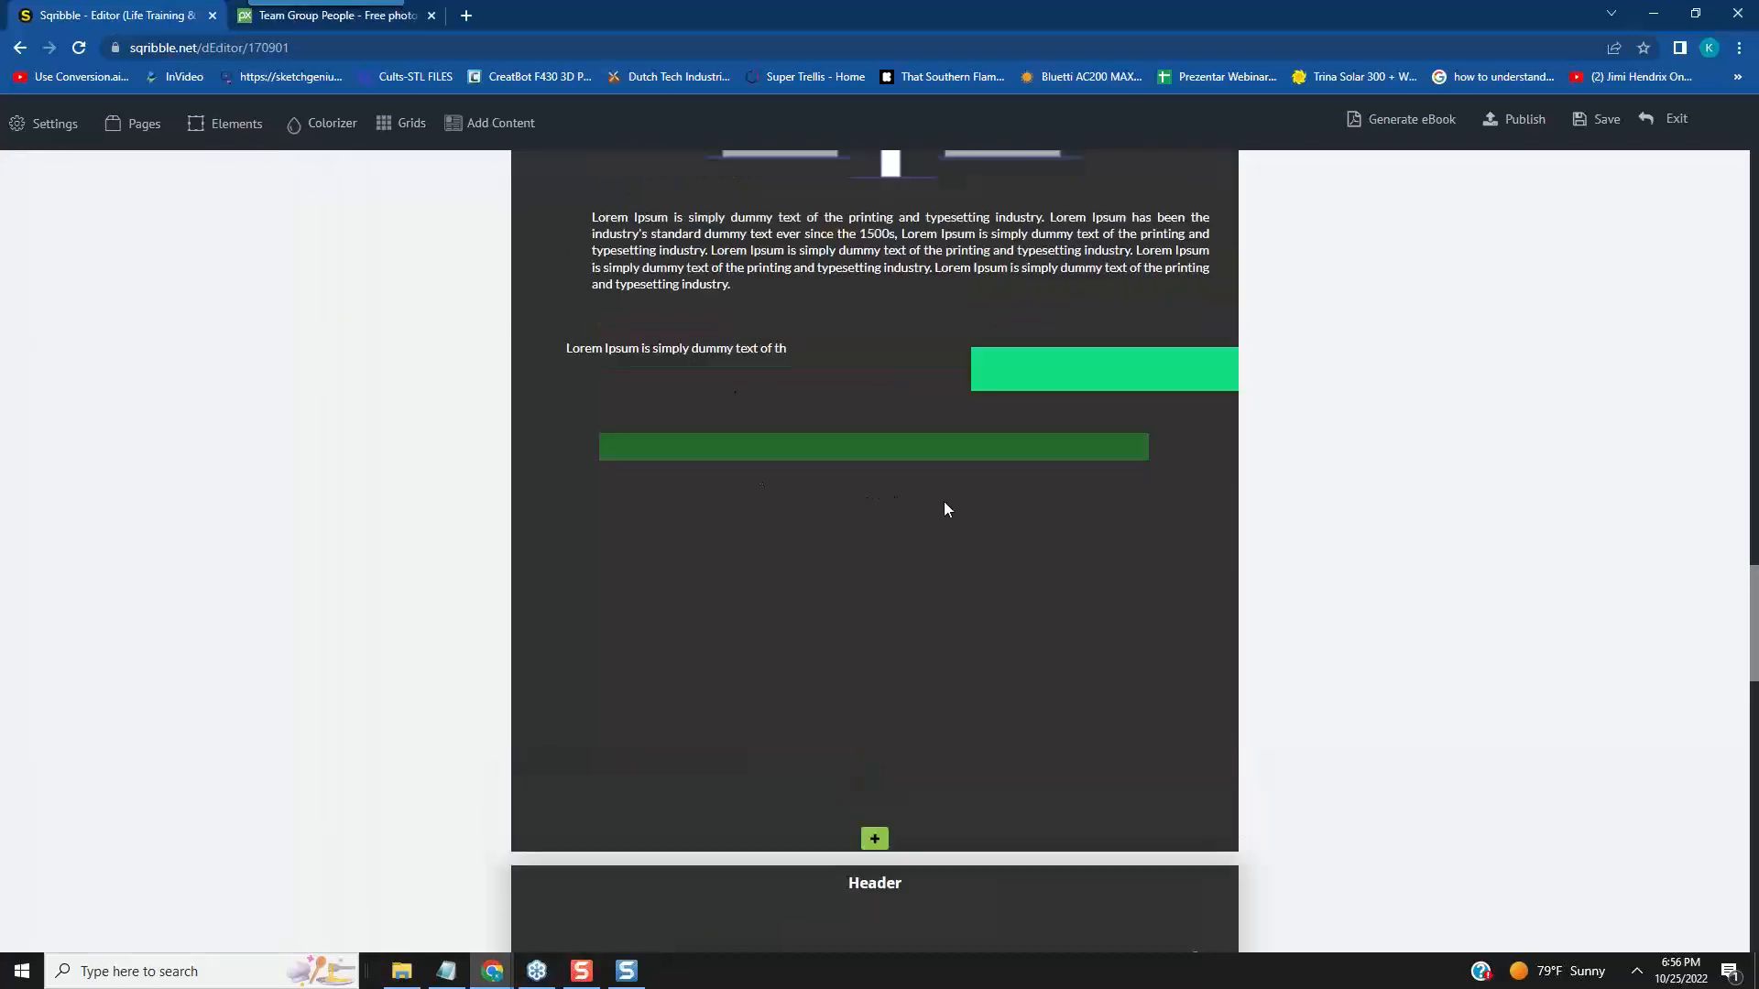
{"action": "left_click", "coordinate": [1107, 201]}
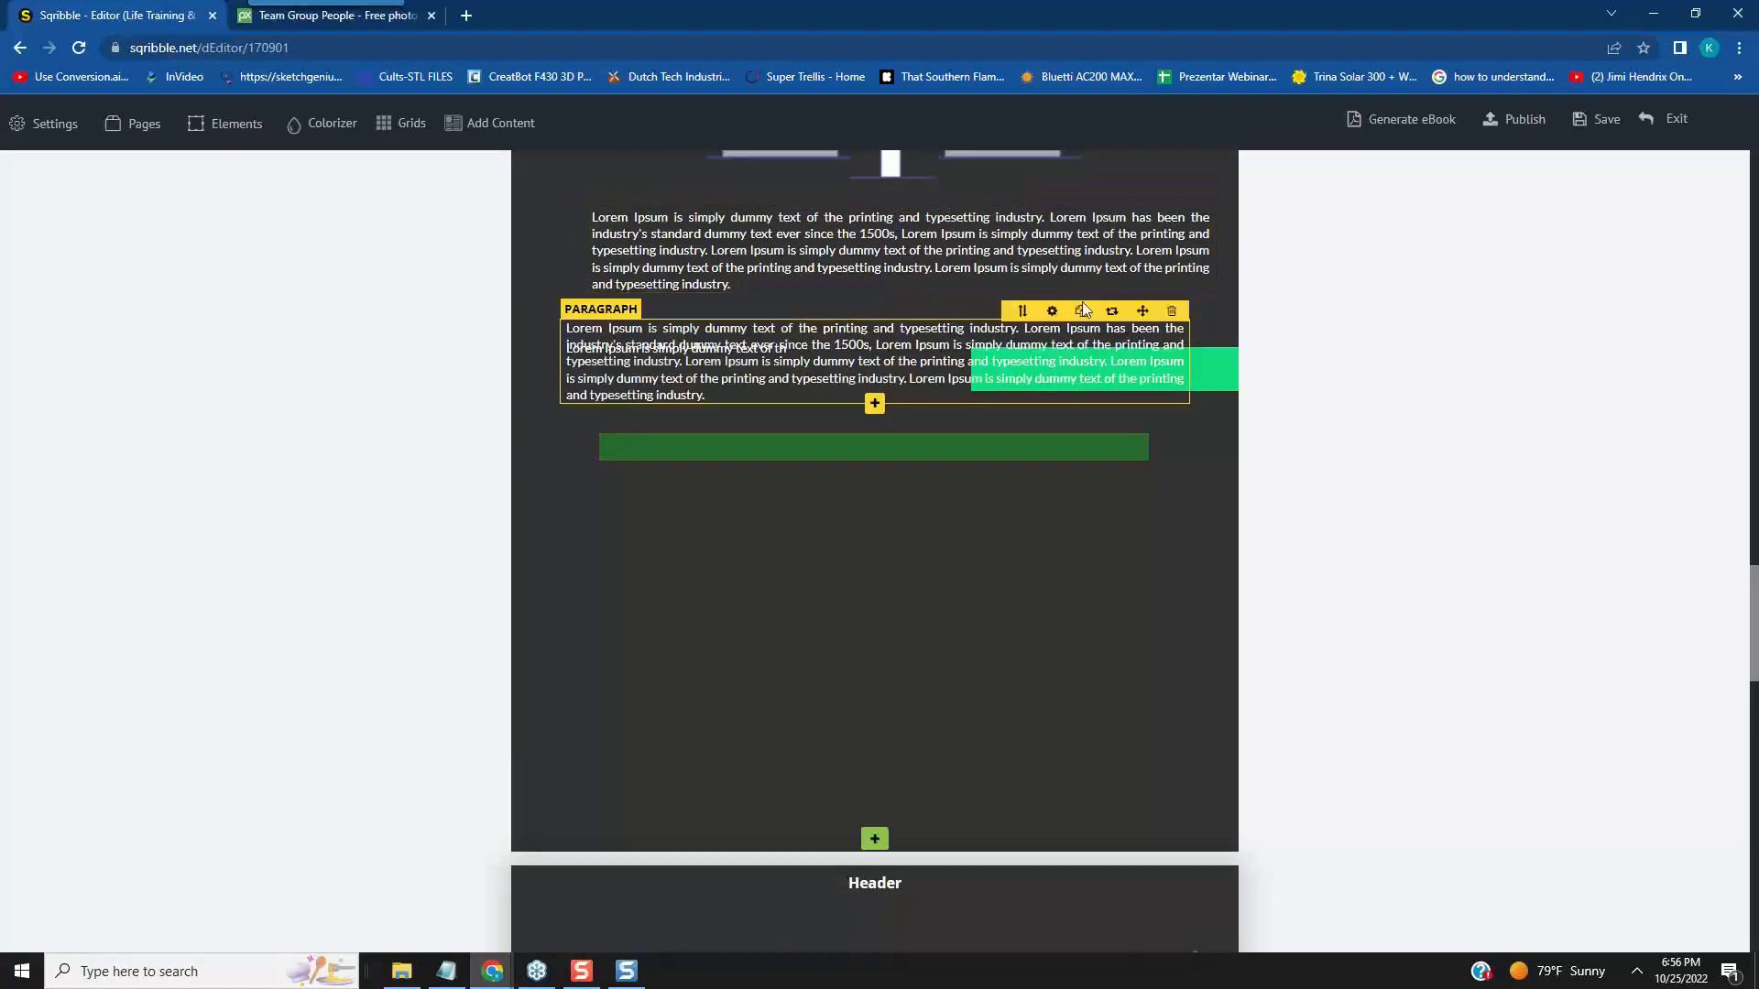
{"action": "left_click_drag", "start_coordinate": [1164, 305], "coordinate": [1124, 515]}
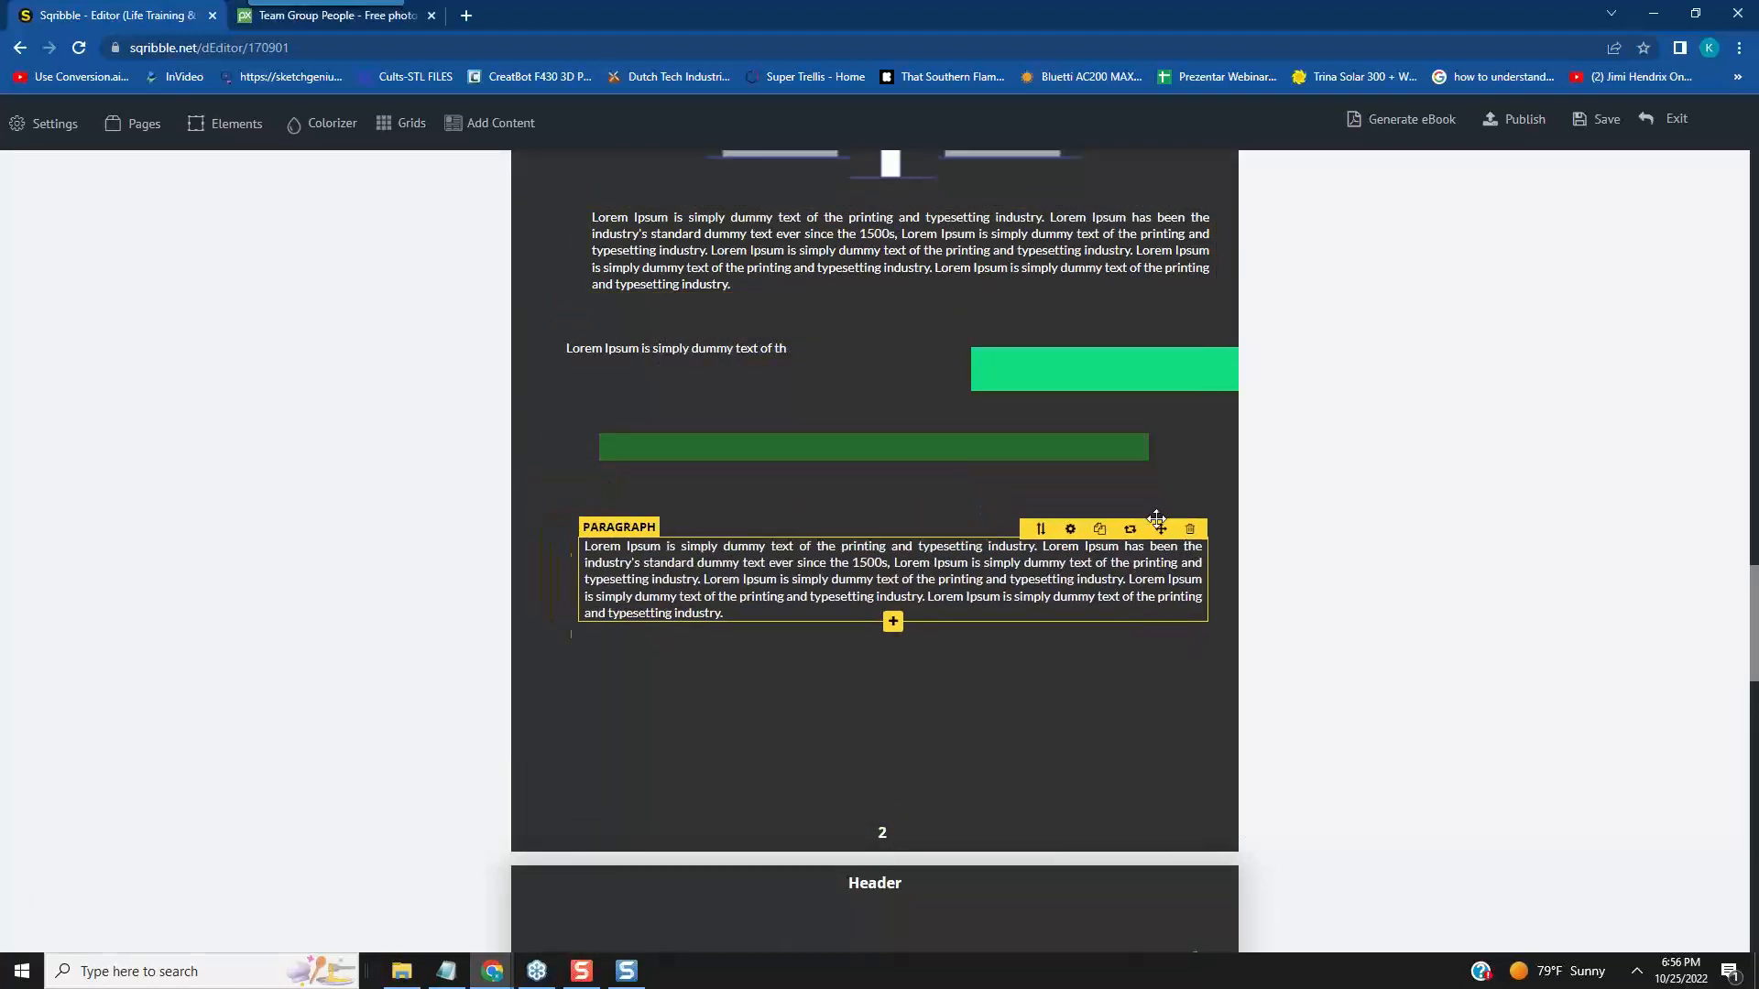
- Set the copied paragraph's width to 300 and move it slightly down and to the left
{"action": "scroll", "coordinate": [1140, 444], "scroll_direction": "up", "scroll_amount": 3}
{"action": "scroll", "coordinate": [1183, 446], "scroll_direction": "up", "scroll_amount": 1}
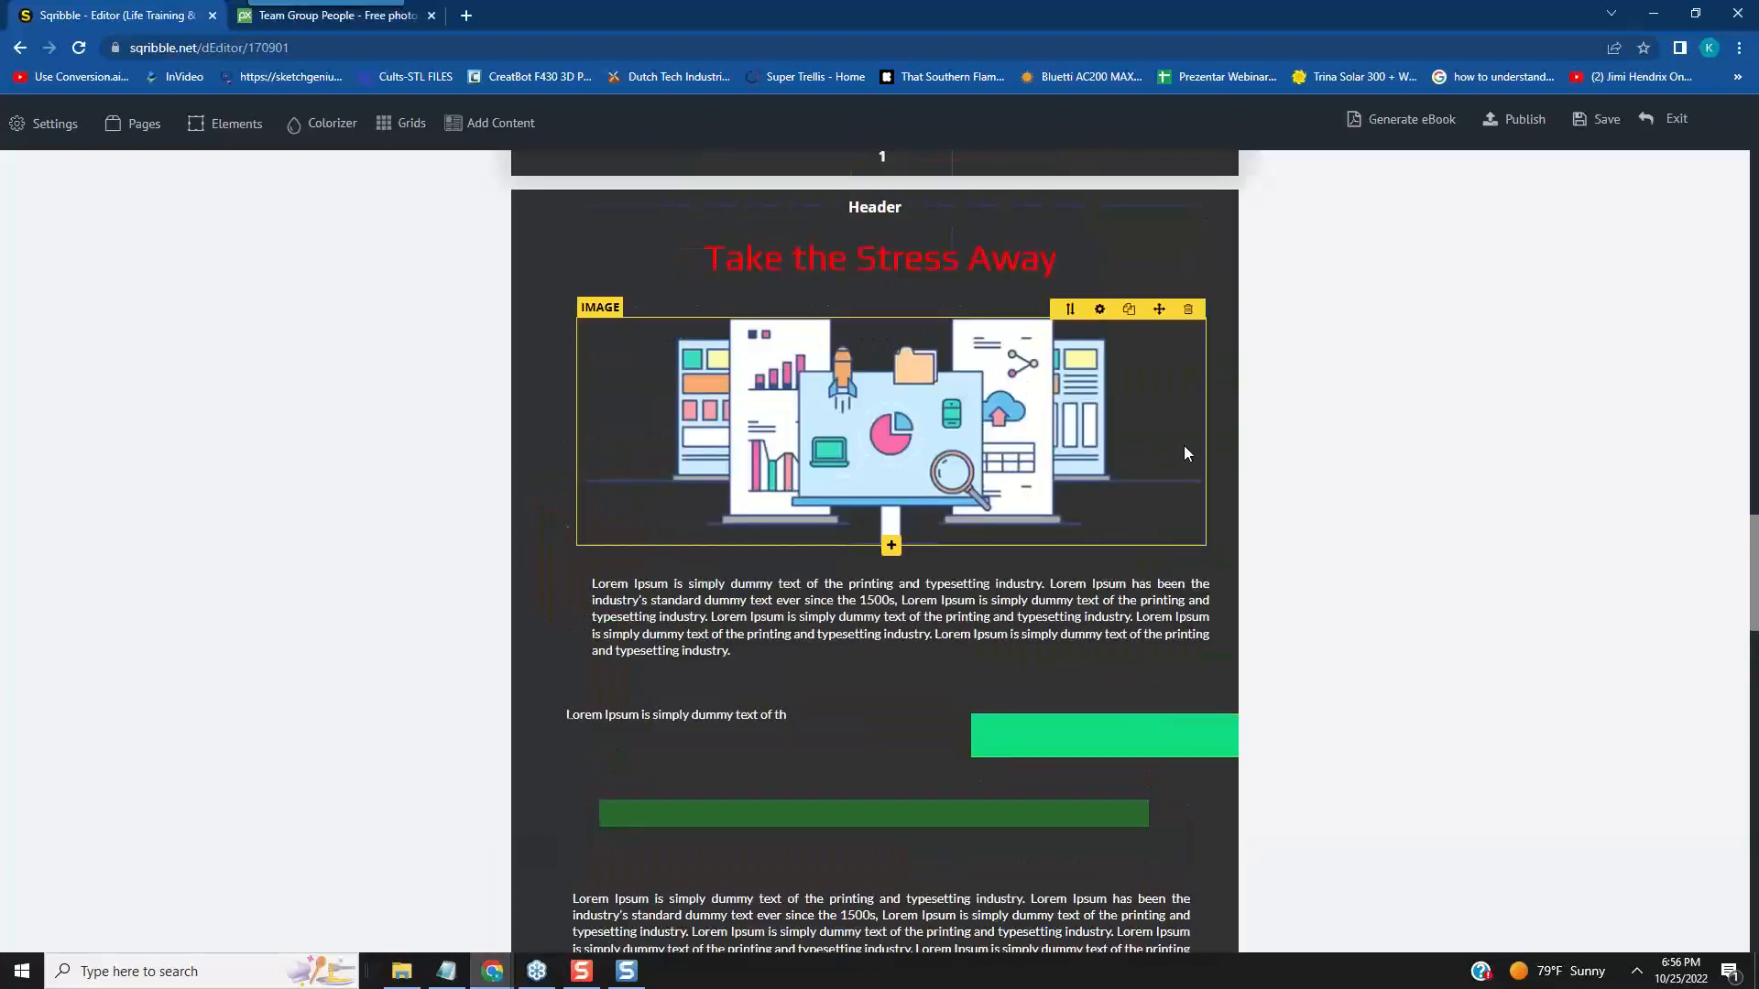
{"action": "scroll", "coordinate": [1054, 485], "scroll_direction": "down", "scroll_amount": 3}
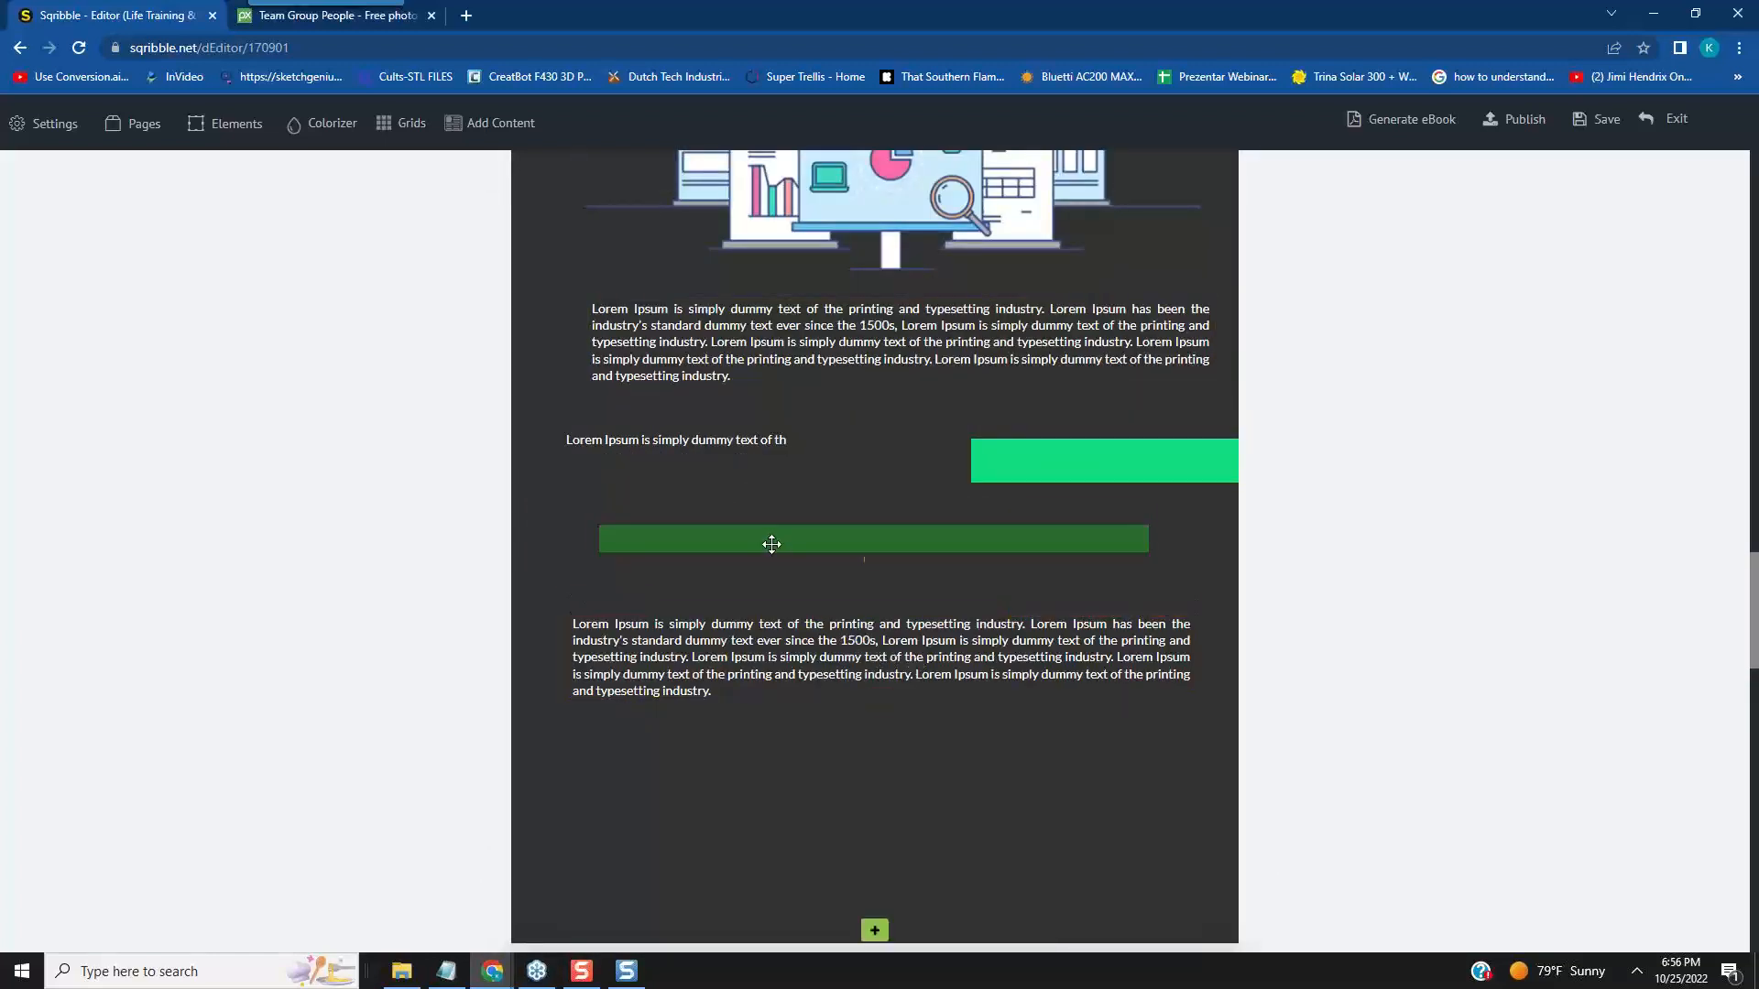
{"action": "scroll", "coordinate": [769, 542], "scroll_direction": "down", "scroll_amount": 2}
{"action": "scroll", "coordinate": [1038, 464], "scroll_direction": "up", "scroll_amount": 4}
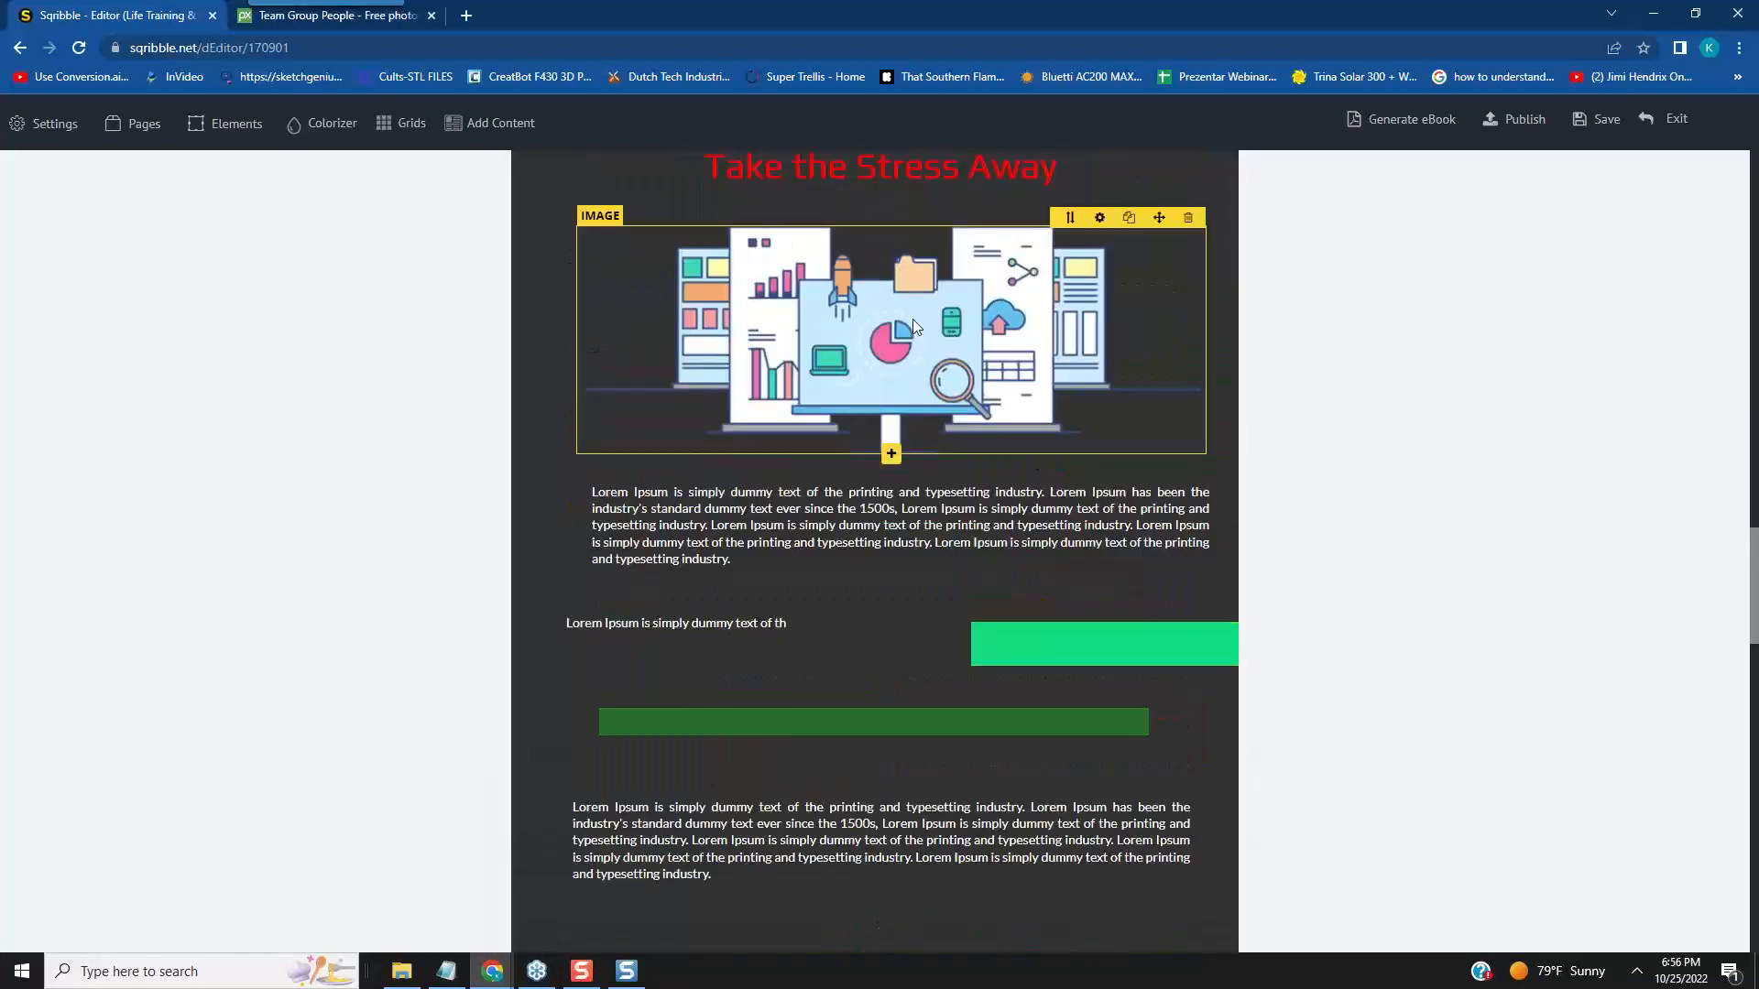
{"action": "scroll", "coordinate": [1099, 550], "scroll_direction": "down", "scroll_amount": 3}
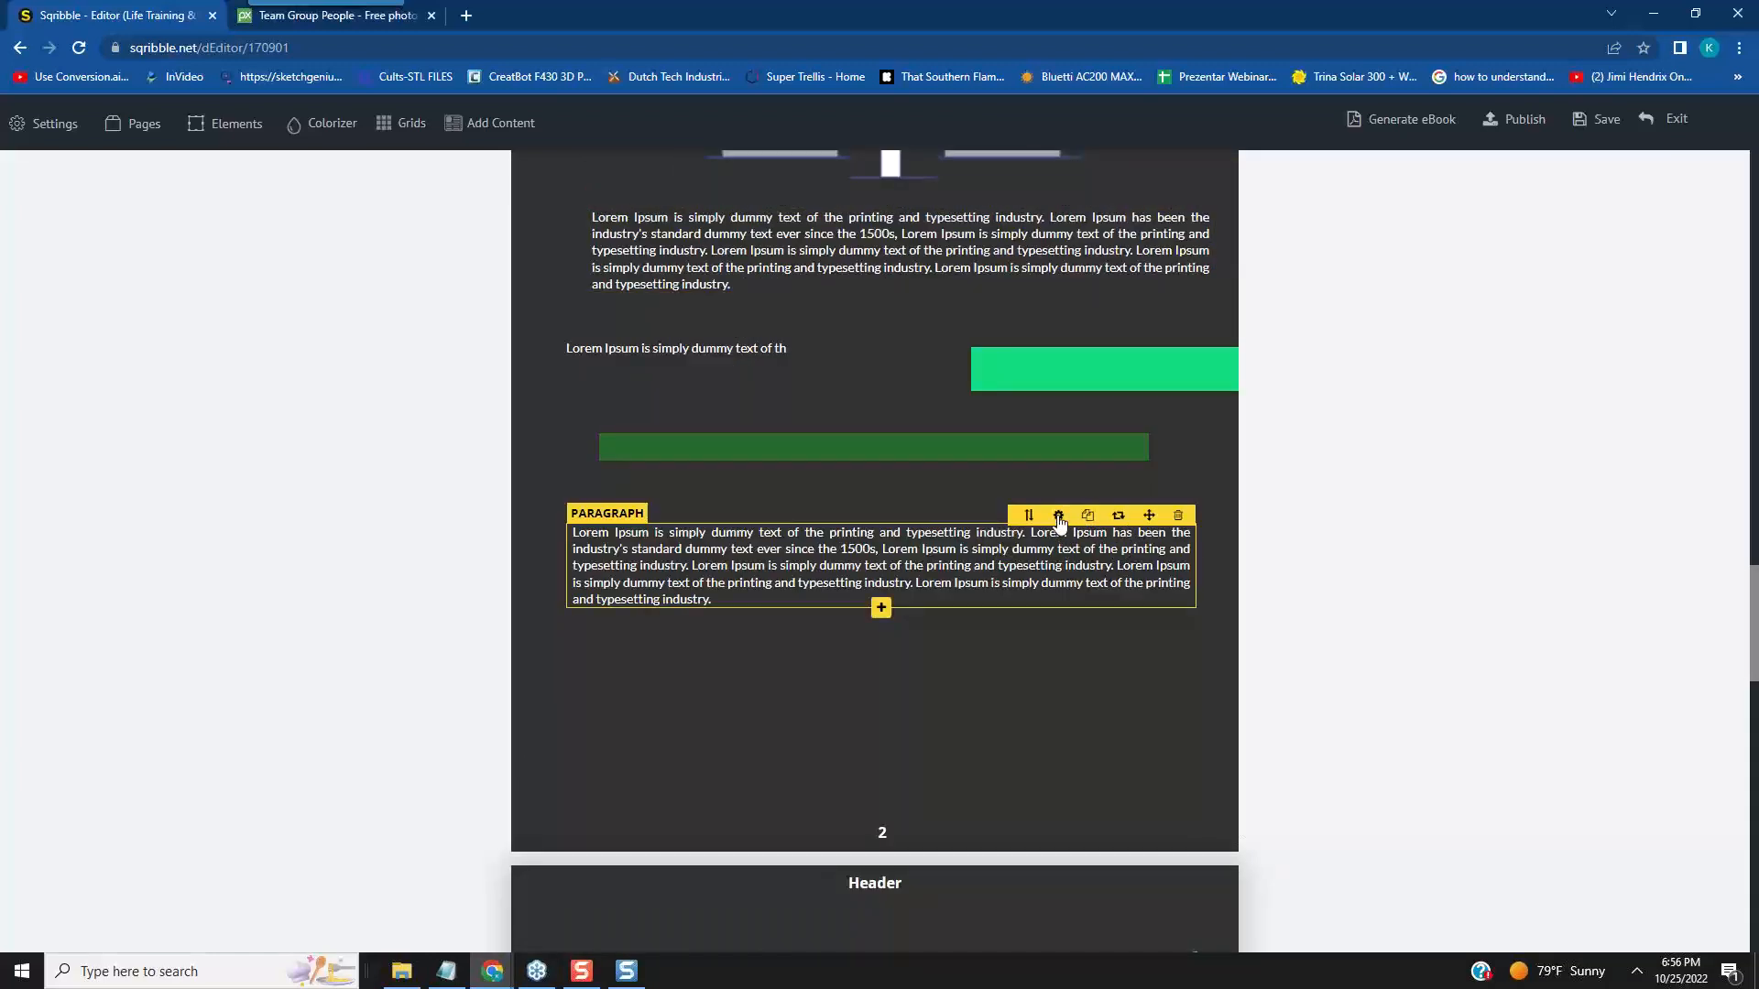
{"action": "left_click", "coordinate": [1059, 518]}
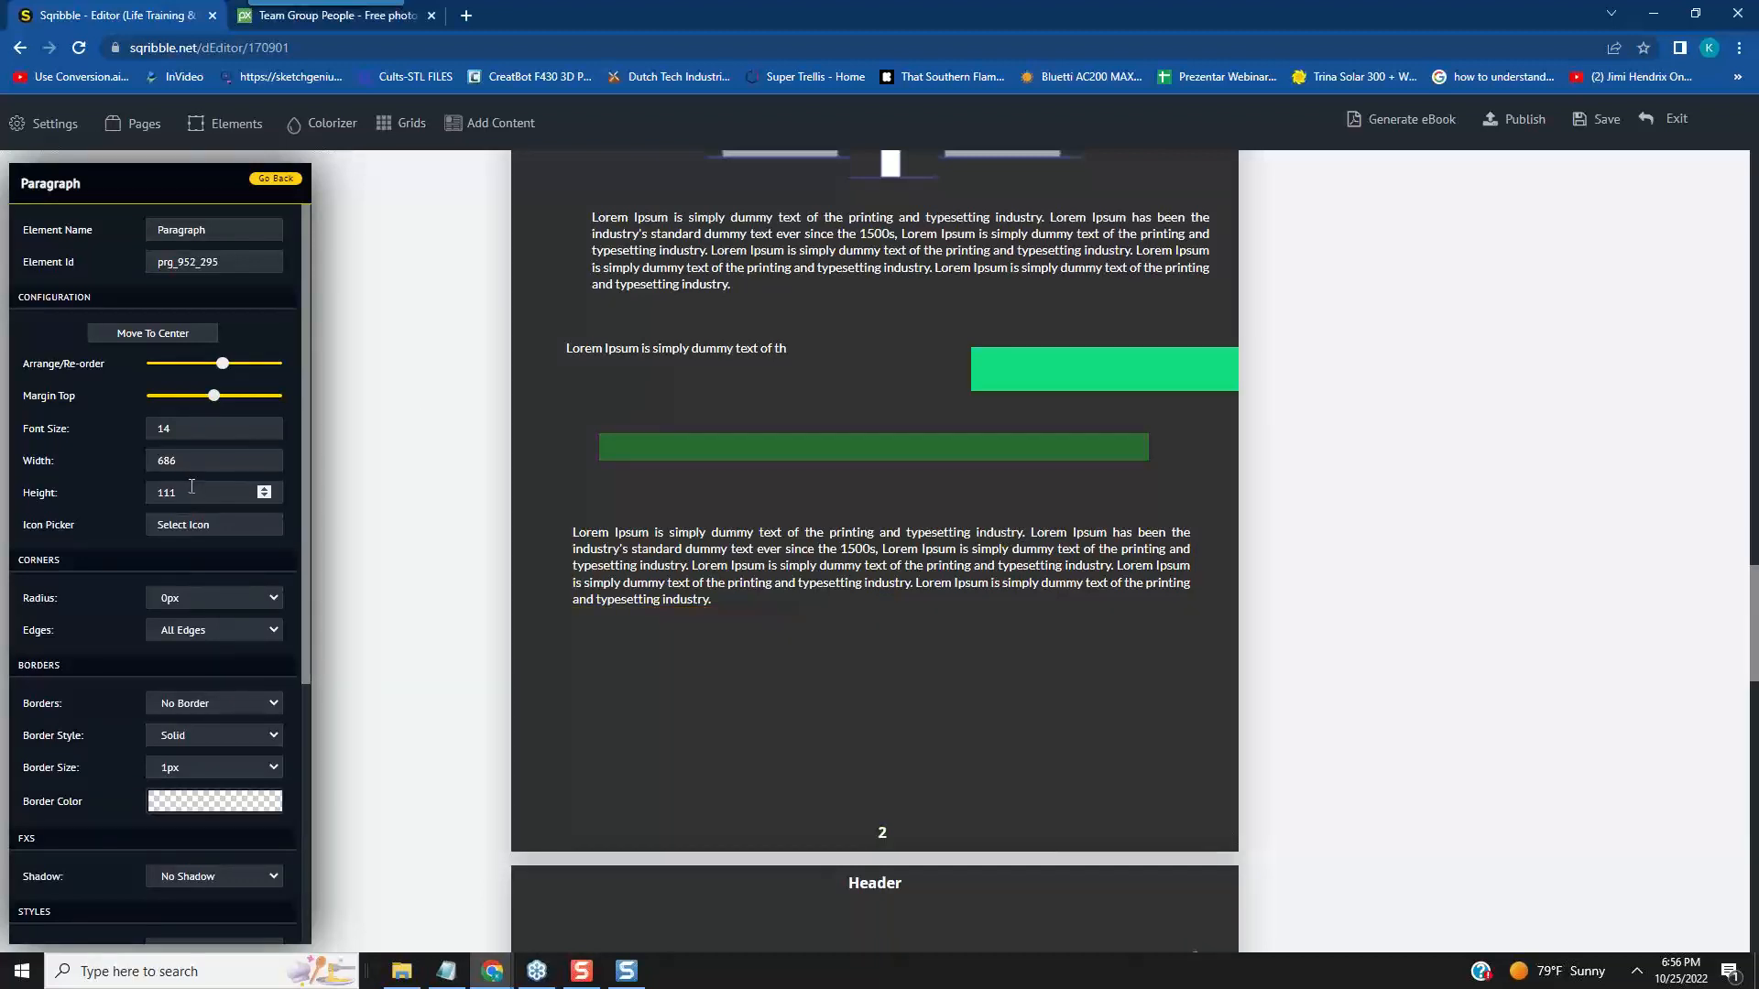
{"action": "left_click_drag", "start_coordinate": [187, 466], "coordinate": [135, 463]}
{"action": "type", "text": "300"}
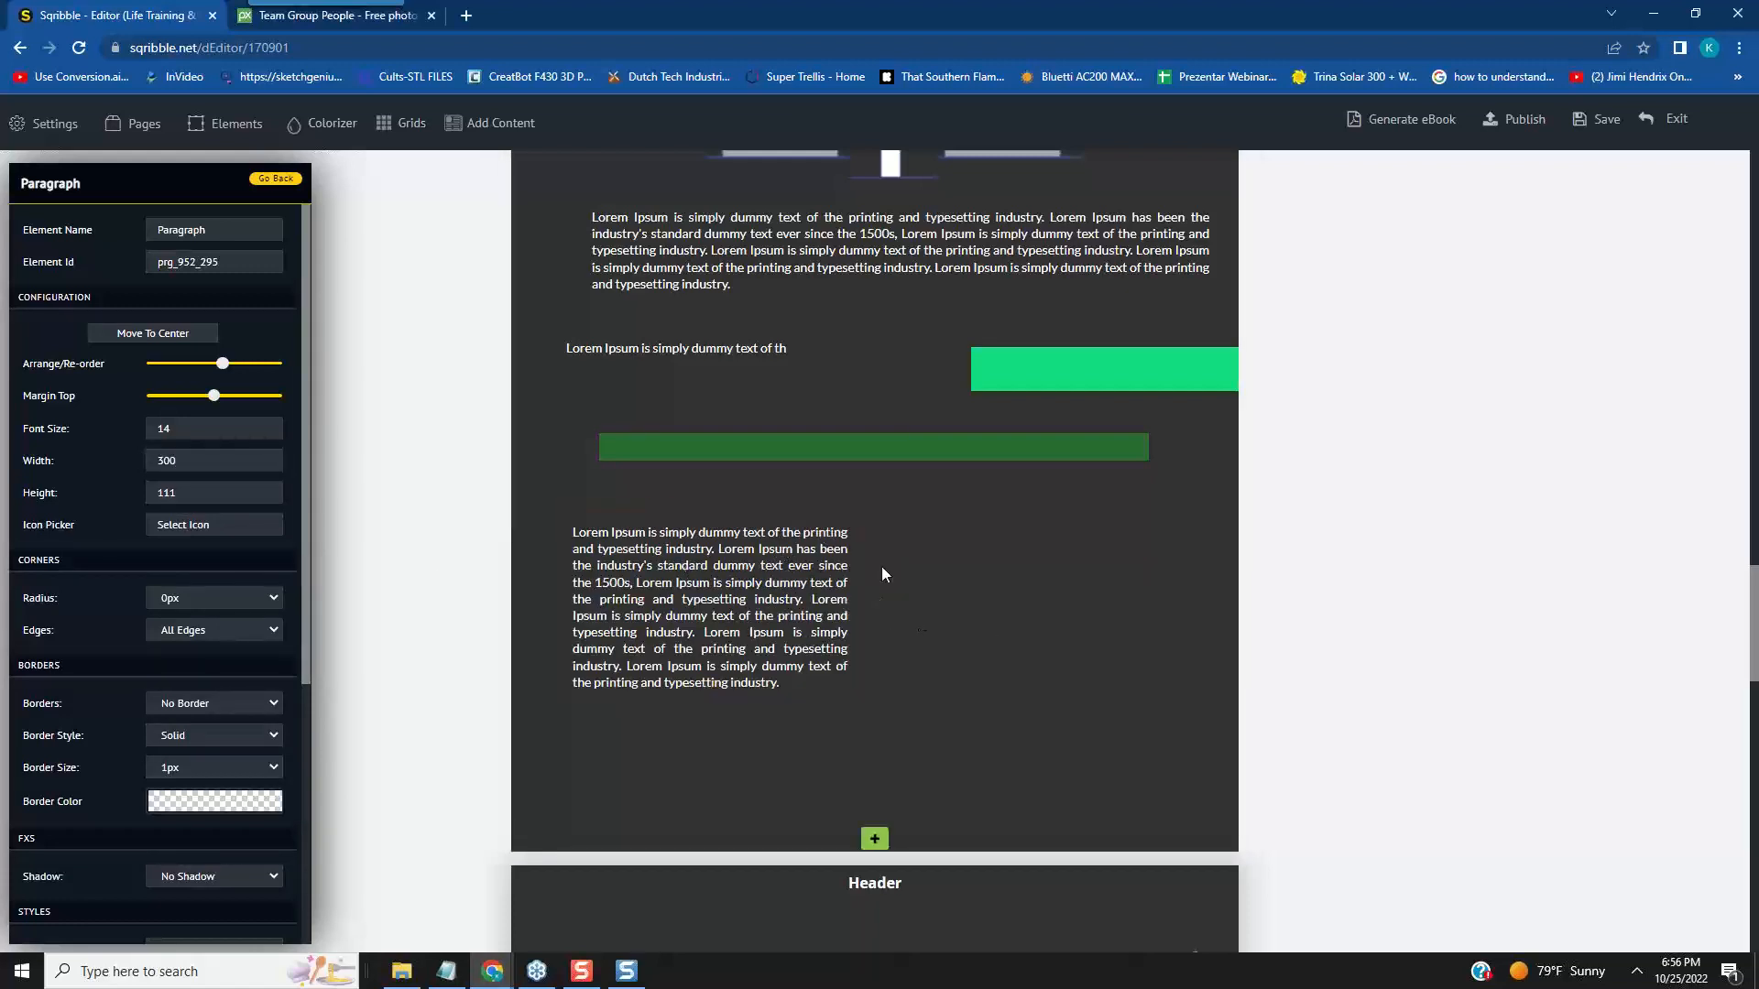
{"action": "left_click_drag", "start_coordinate": [804, 515], "coordinate": [785, 536]}
{"action": "left_click", "coordinate": [1000, 575]}
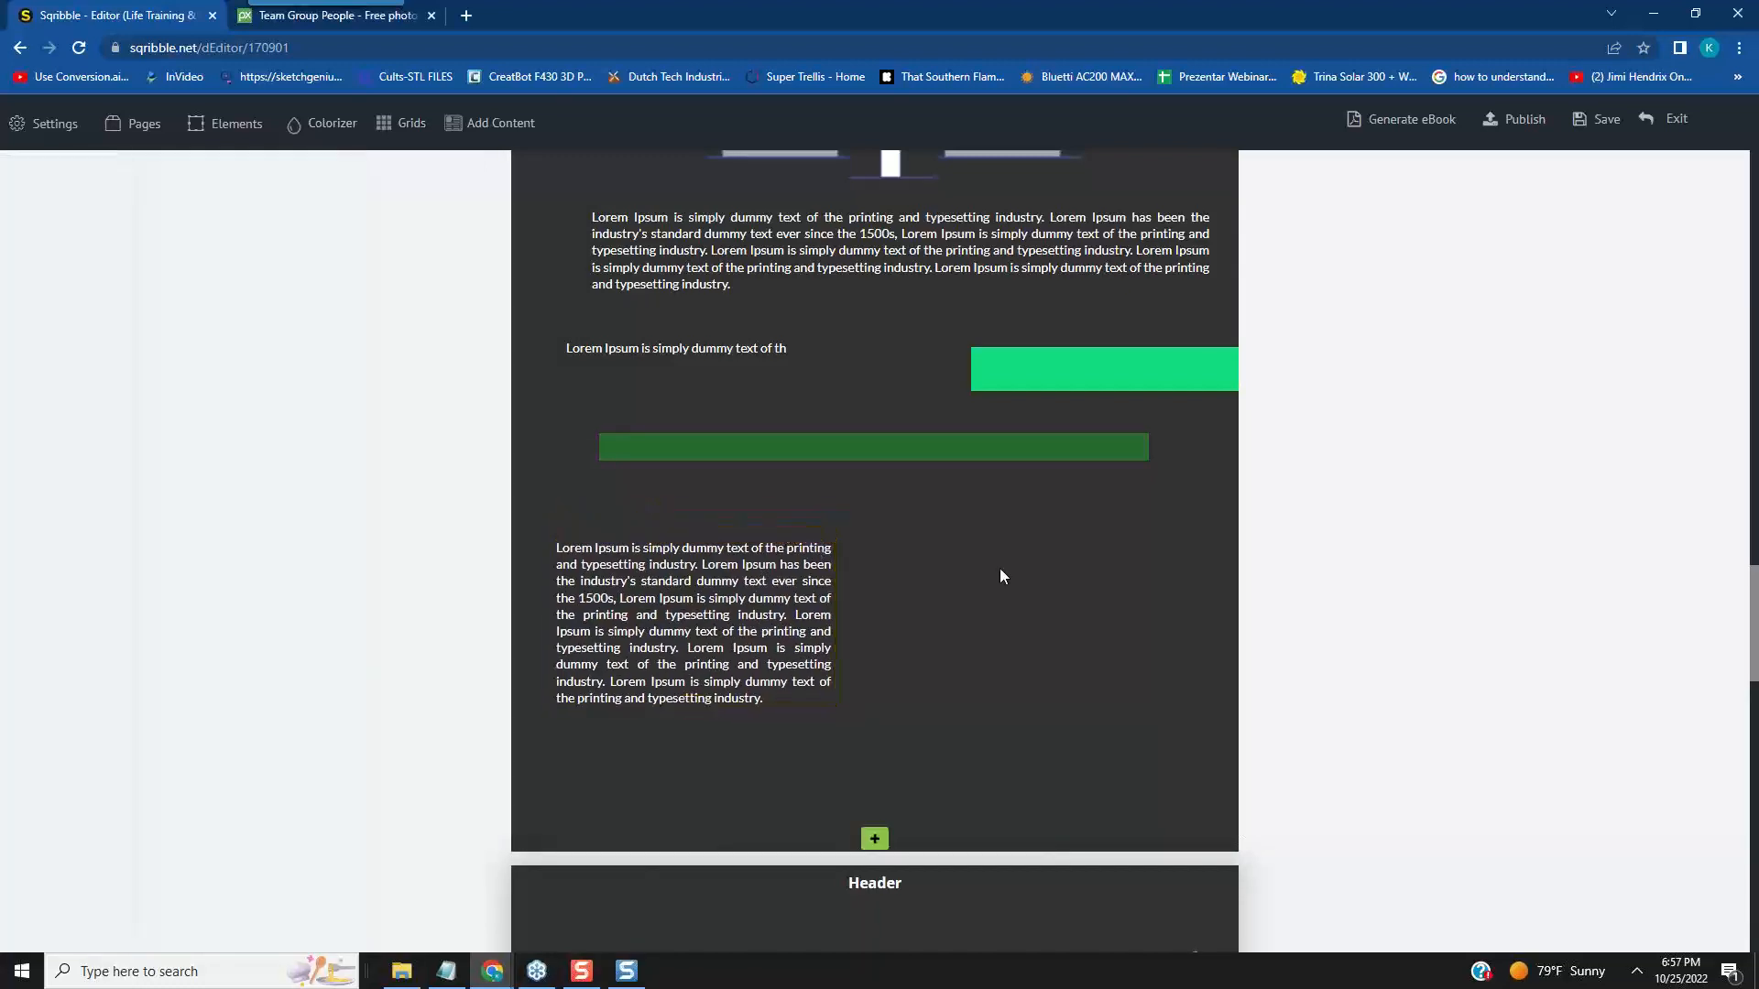
- Duplicate the page 2 illustration, place the copy below the dark green bar and set its width to 300
{"action": "scroll", "coordinate": [1000, 575], "scroll_direction": "up", "scroll_amount": 3}
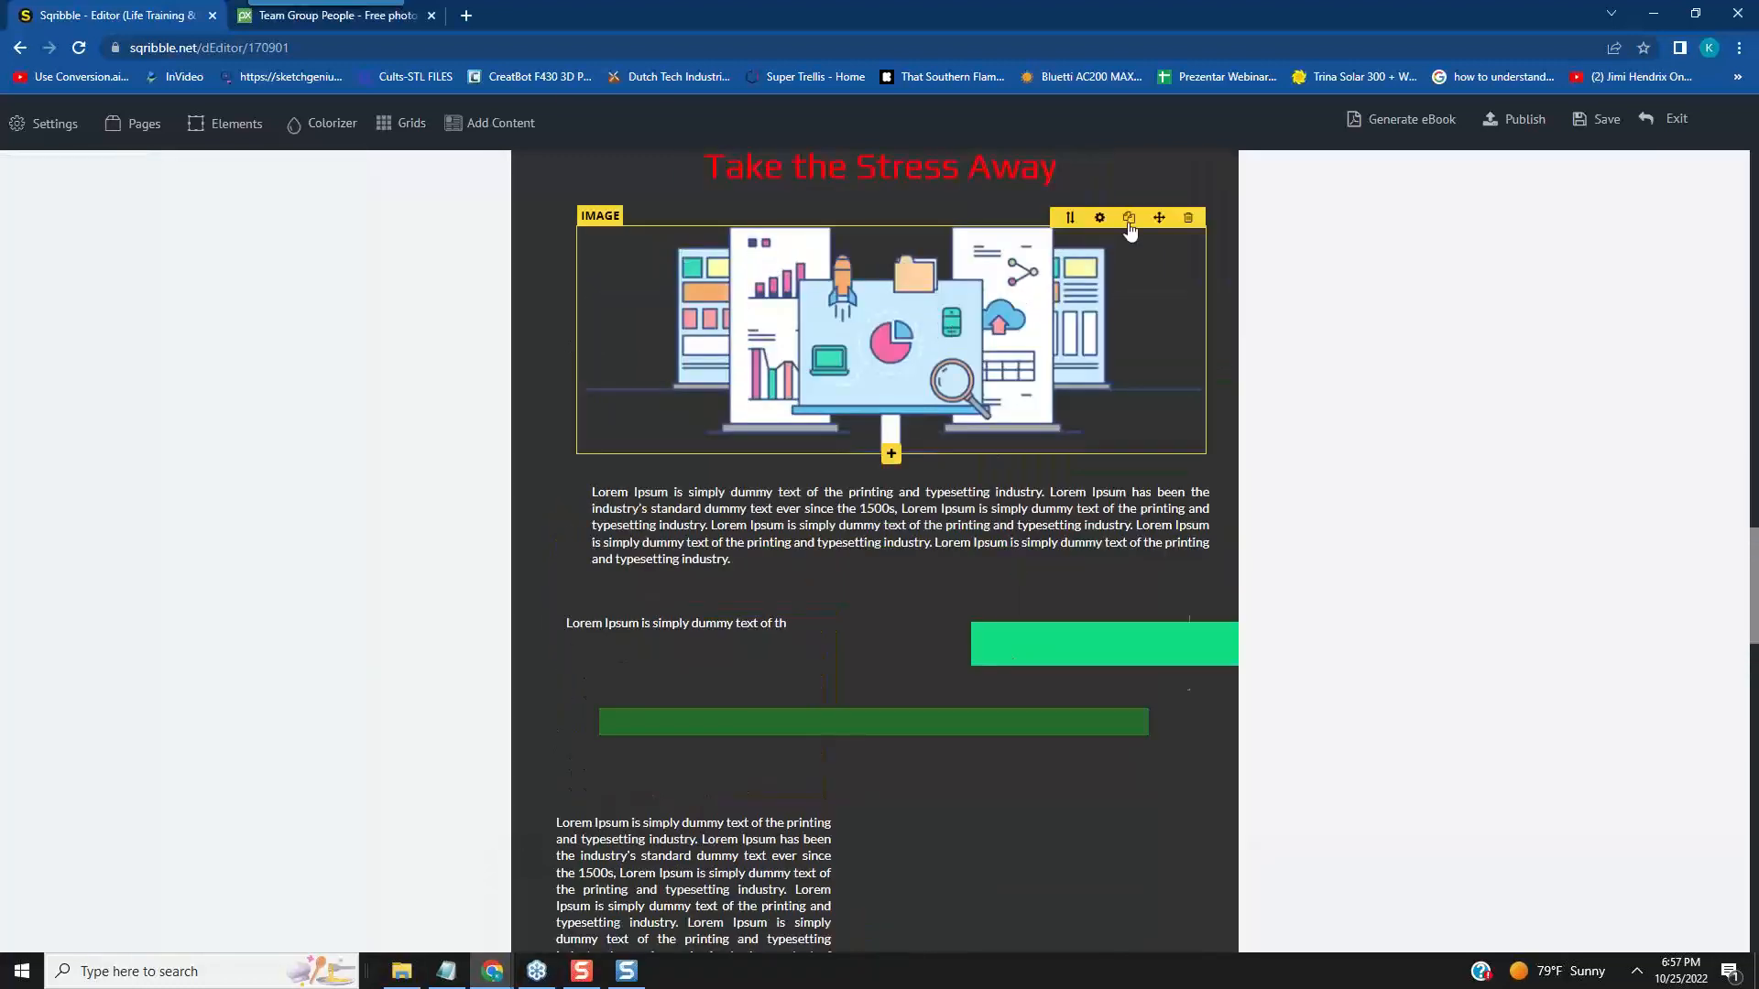
{"action": "left_click", "coordinate": [1128, 220]}
{"action": "left_click_drag", "start_coordinate": [1143, 452], "coordinate": [1162, 771]}
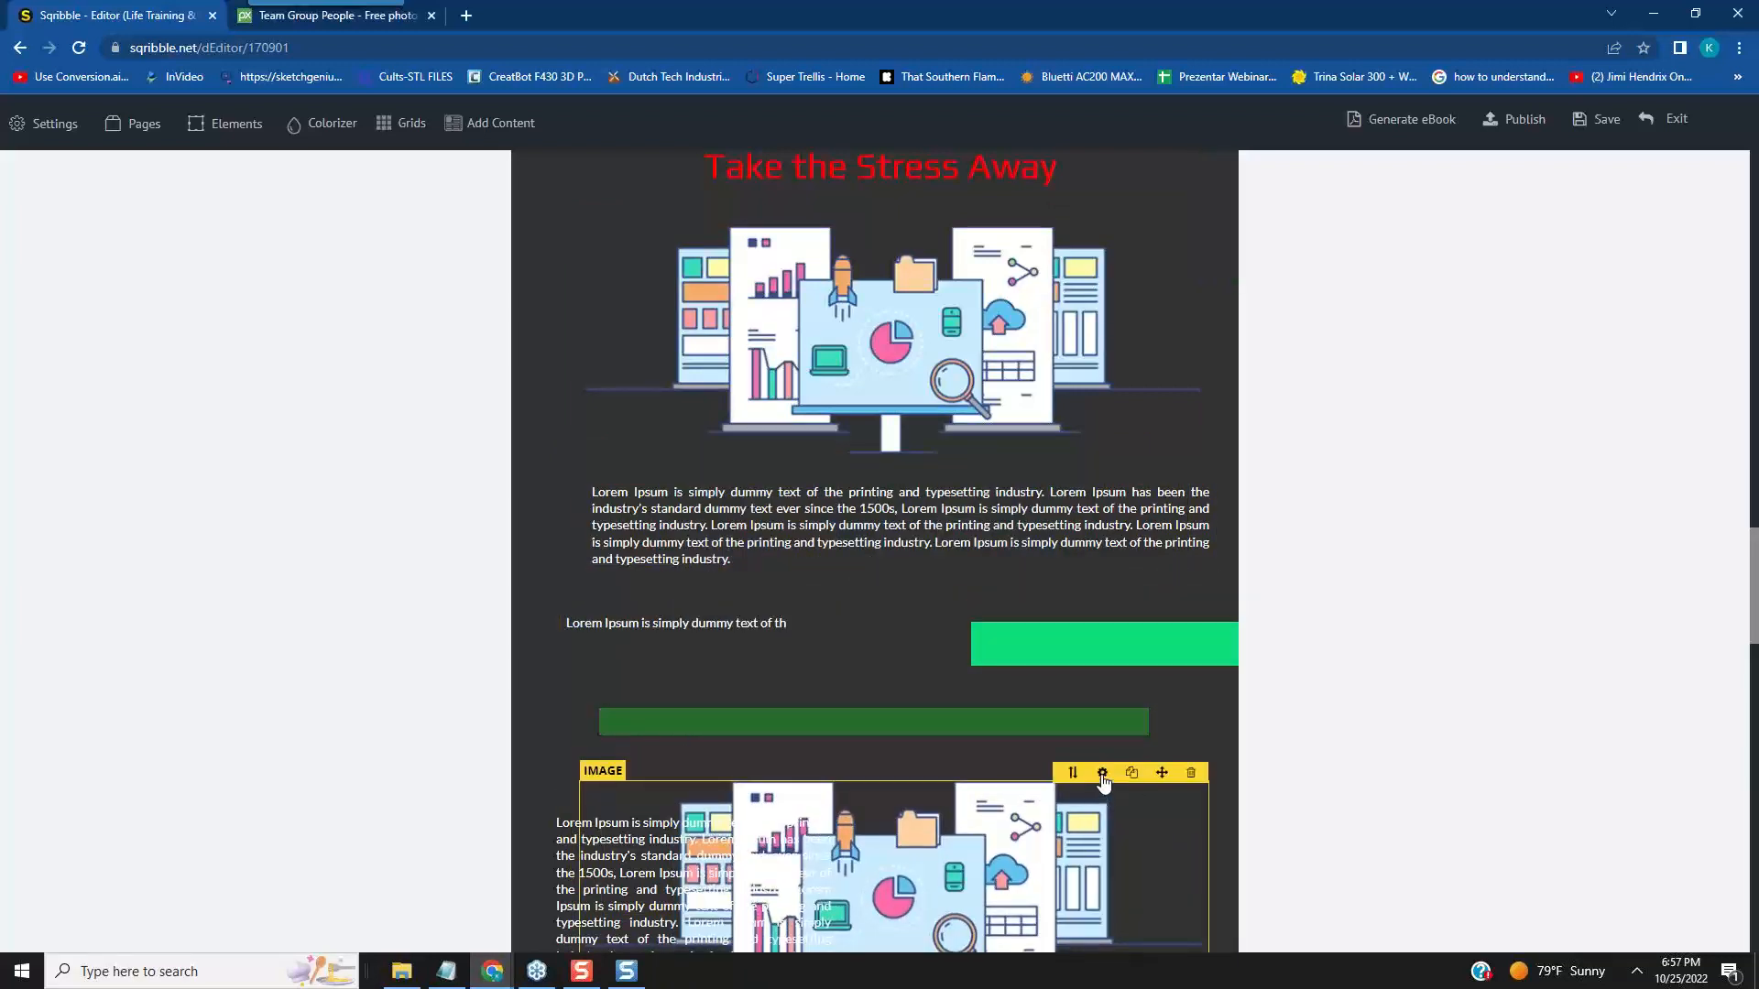
{"action": "left_click", "coordinate": [1102, 774]}
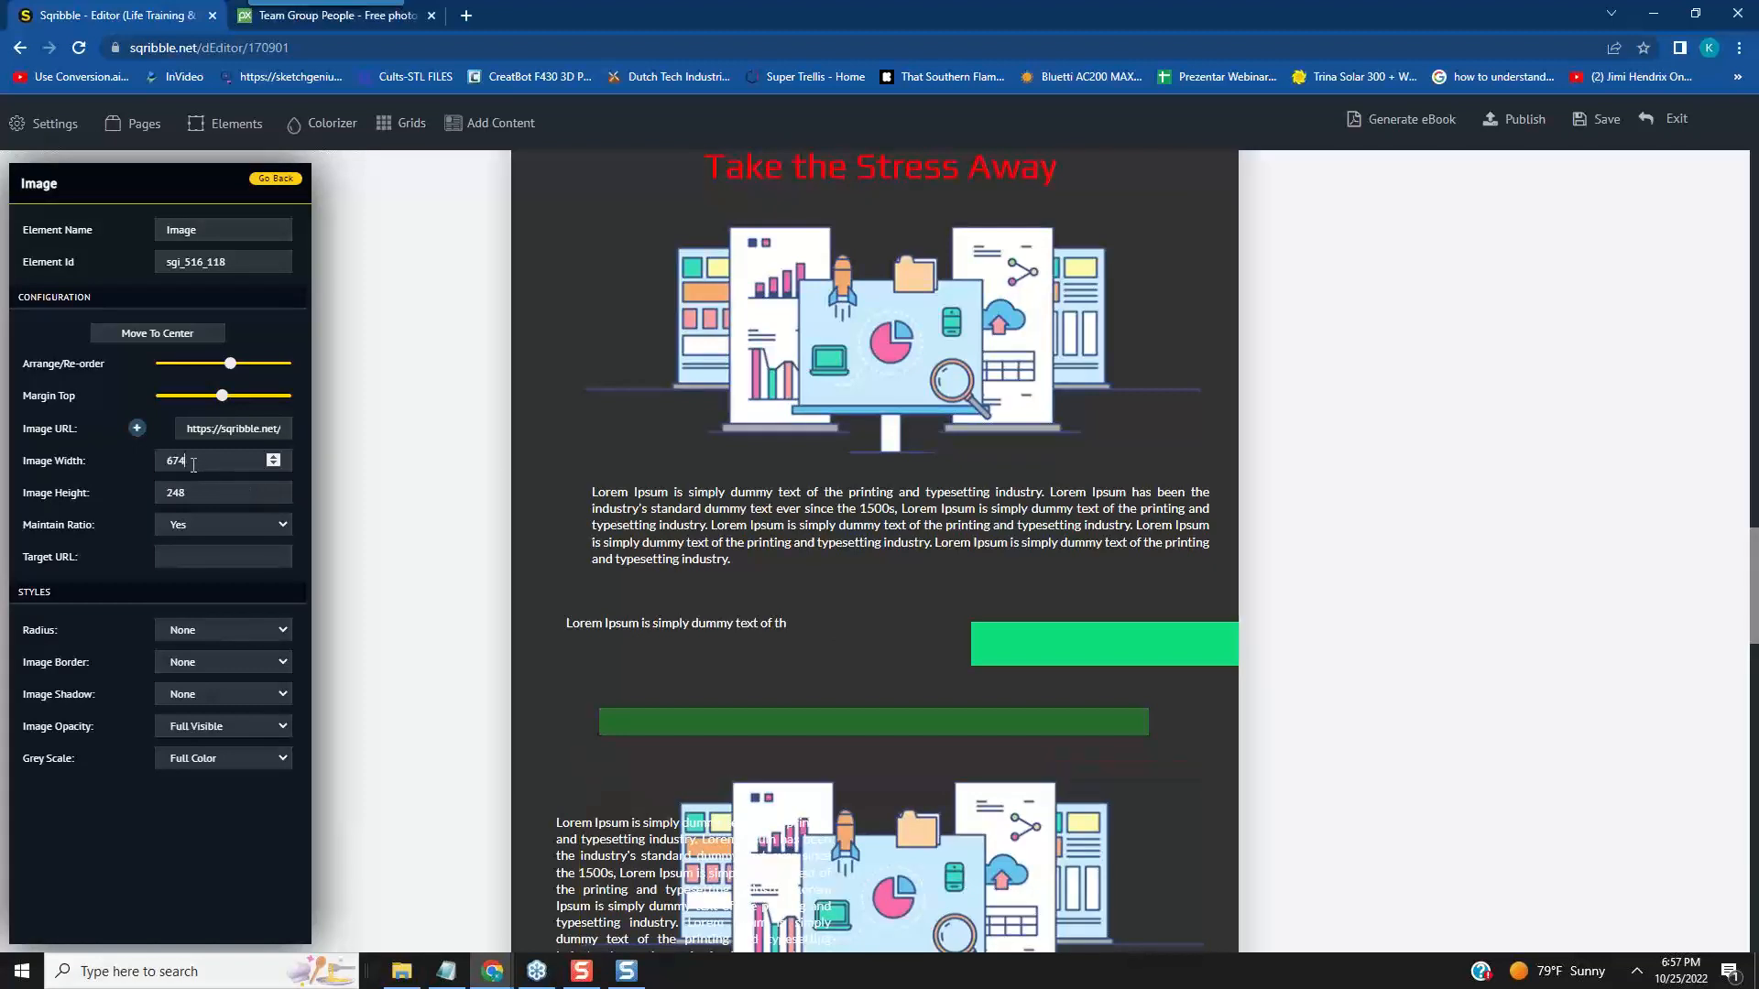
{"action": "left_click_drag", "start_coordinate": [193, 464], "coordinate": [158, 461]}
{"action": "left_click", "coordinate": [306, 590]}
{"action": "mouse_move", "coordinate": [598, 852]}
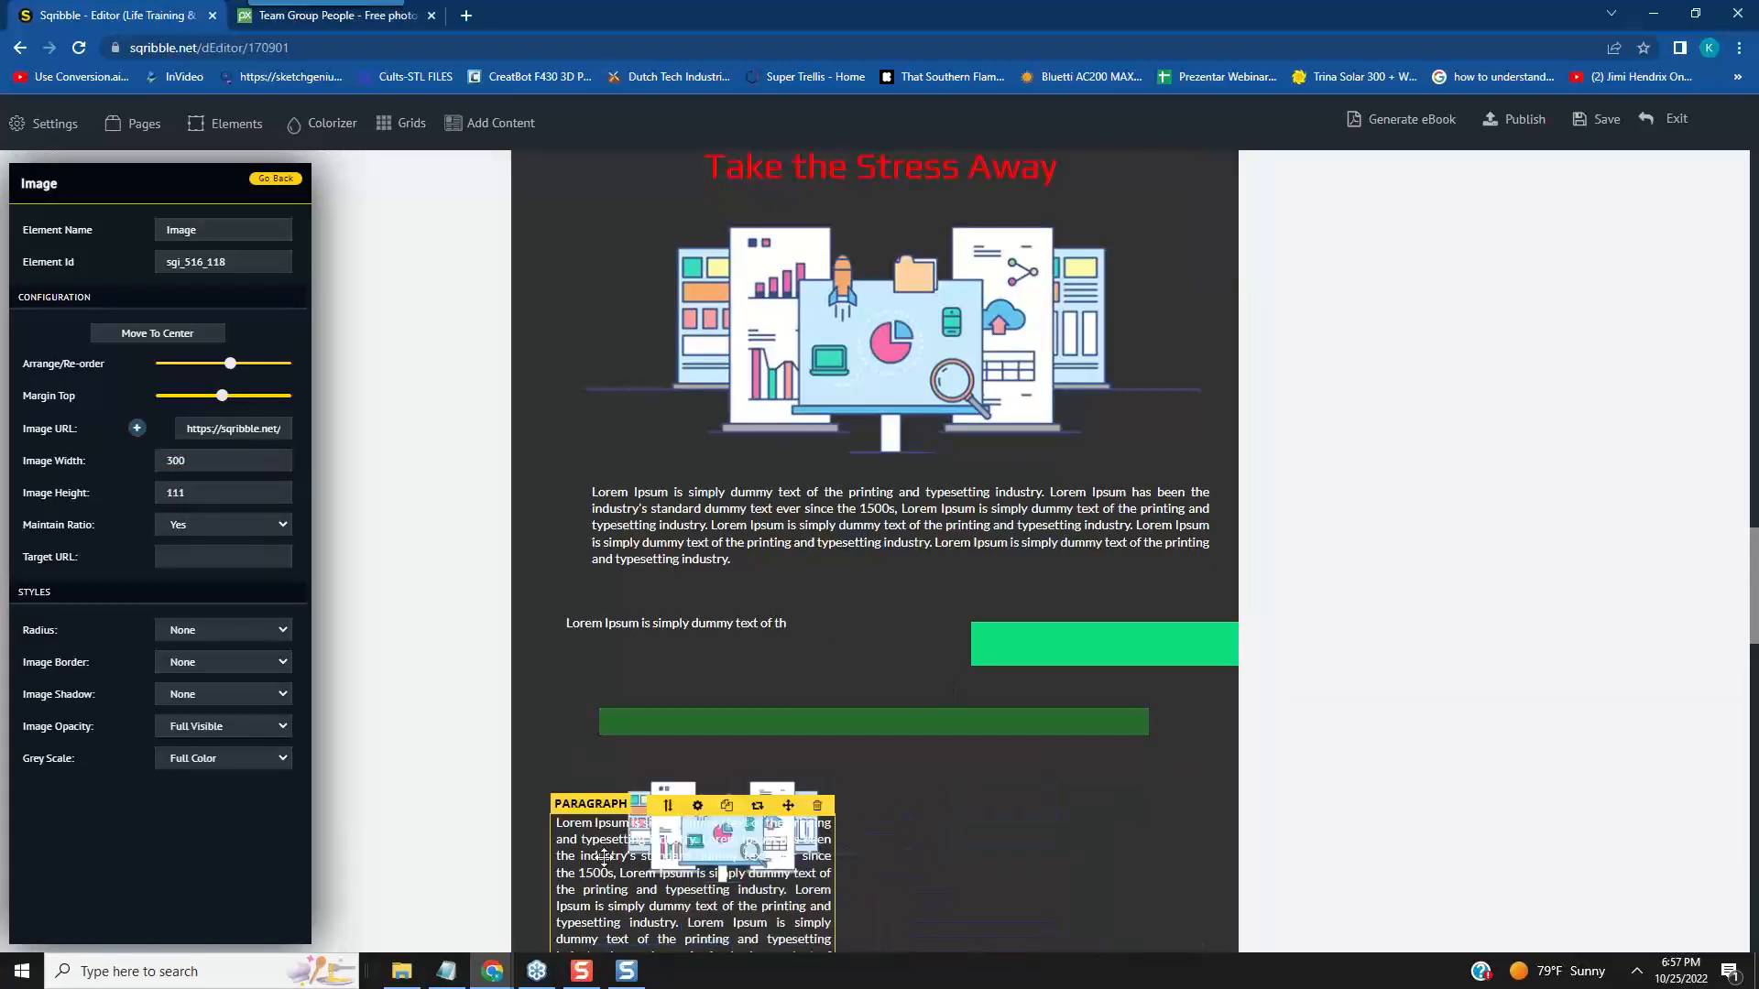
- Move the narrow paragraph to the right half of page 2 and shift the small illustration slightly left and down beside it
{"action": "left_click_drag", "start_coordinate": [788, 816], "coordinate": [1146, 764]}
{"action": "mouse_move", "coordinate": [786, 802]}
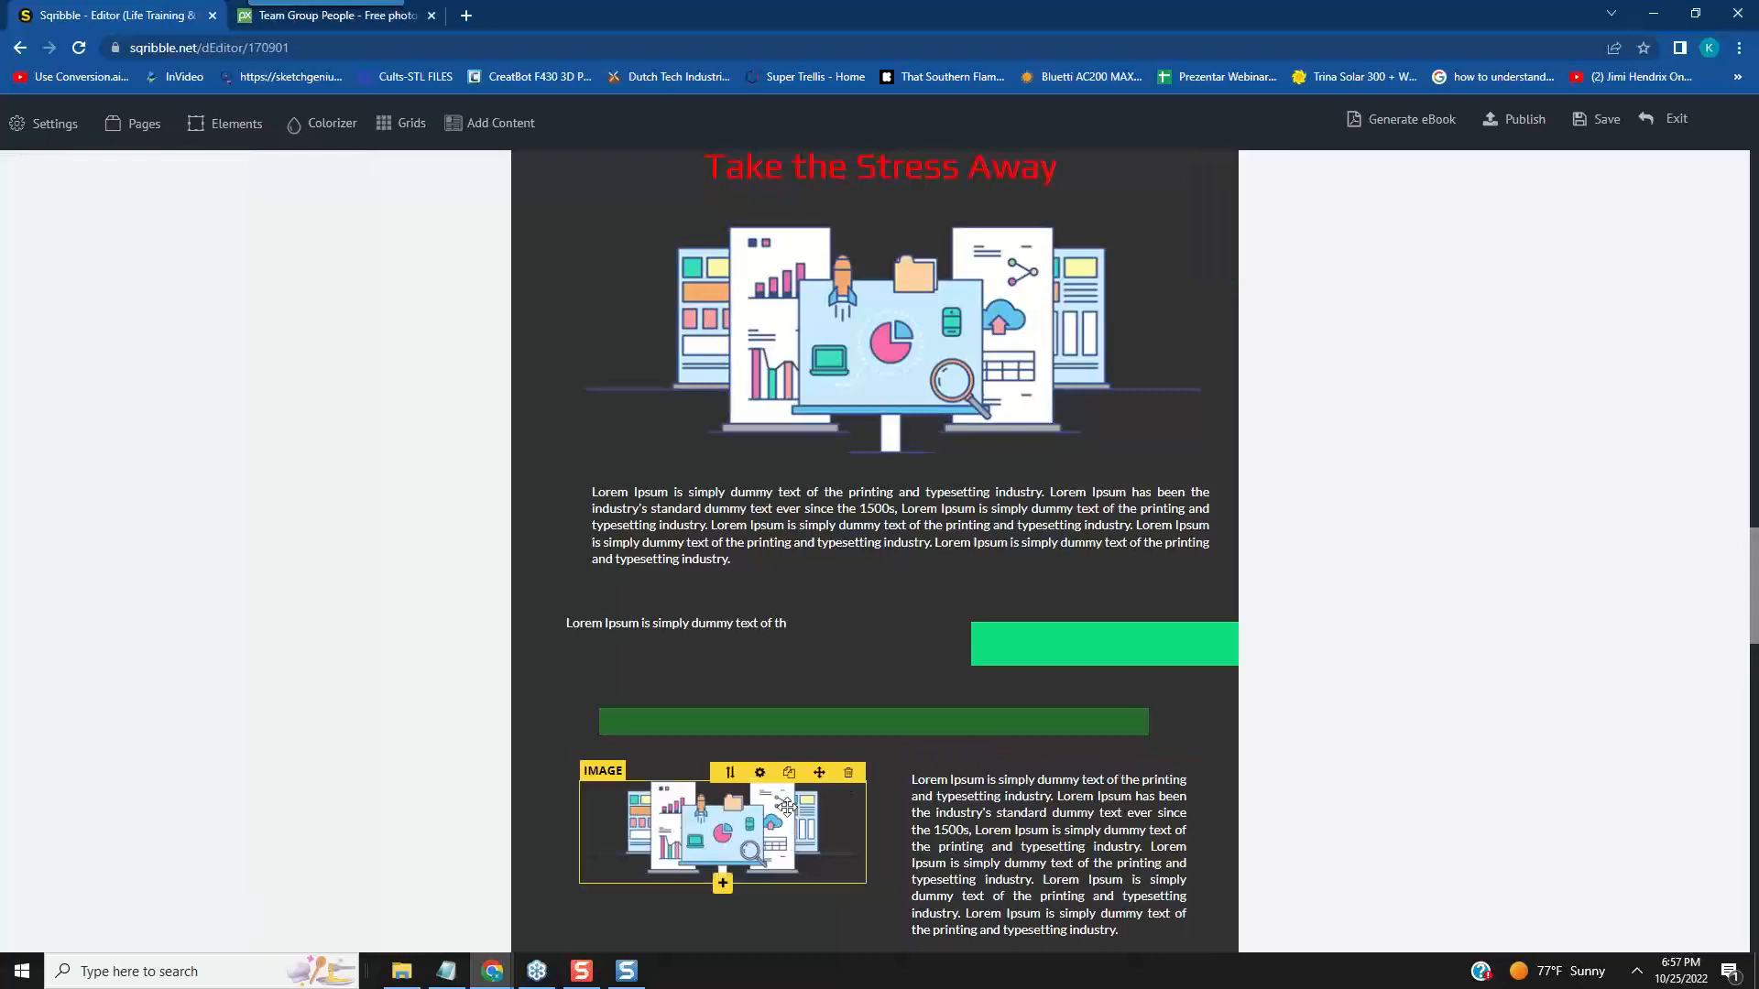
{"action": "scroll", "coordinate": [1338, 695], "scroll_direction": "down", "scroll_amount": 2}
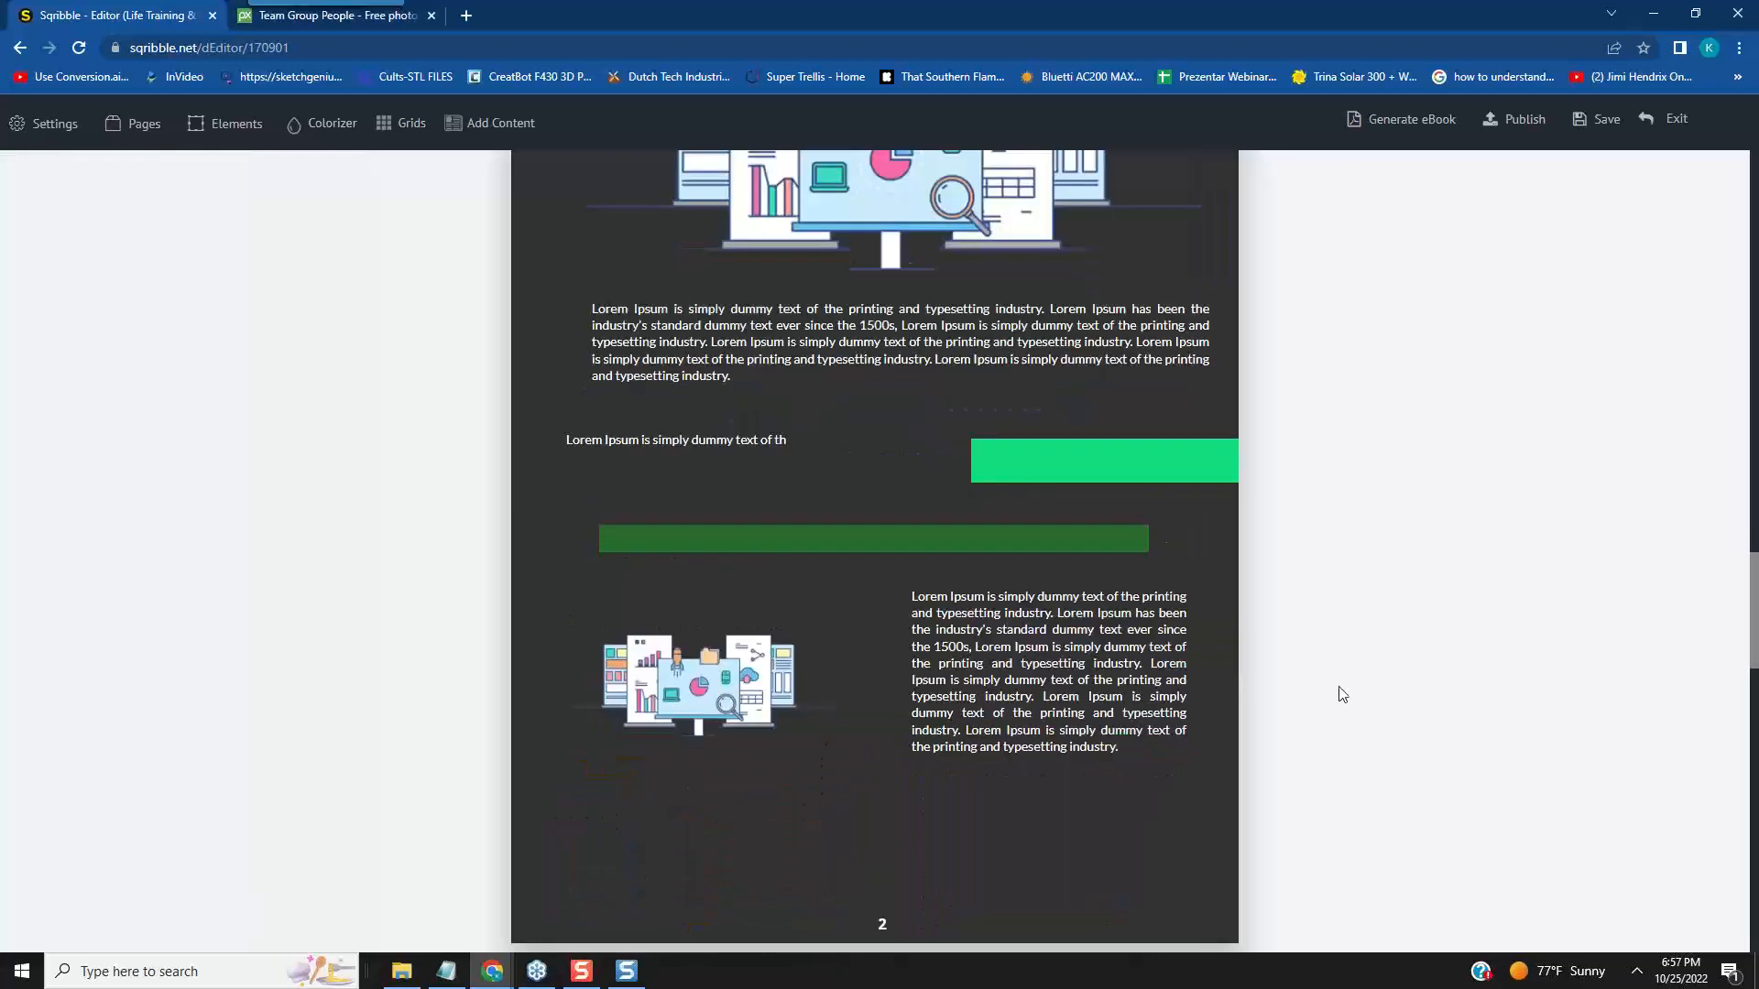
- Replace the small illustration with the Sqrindle eBook store banner from the uploaded images
{"action": "mouse_move", "coordinate": [723, 676]}
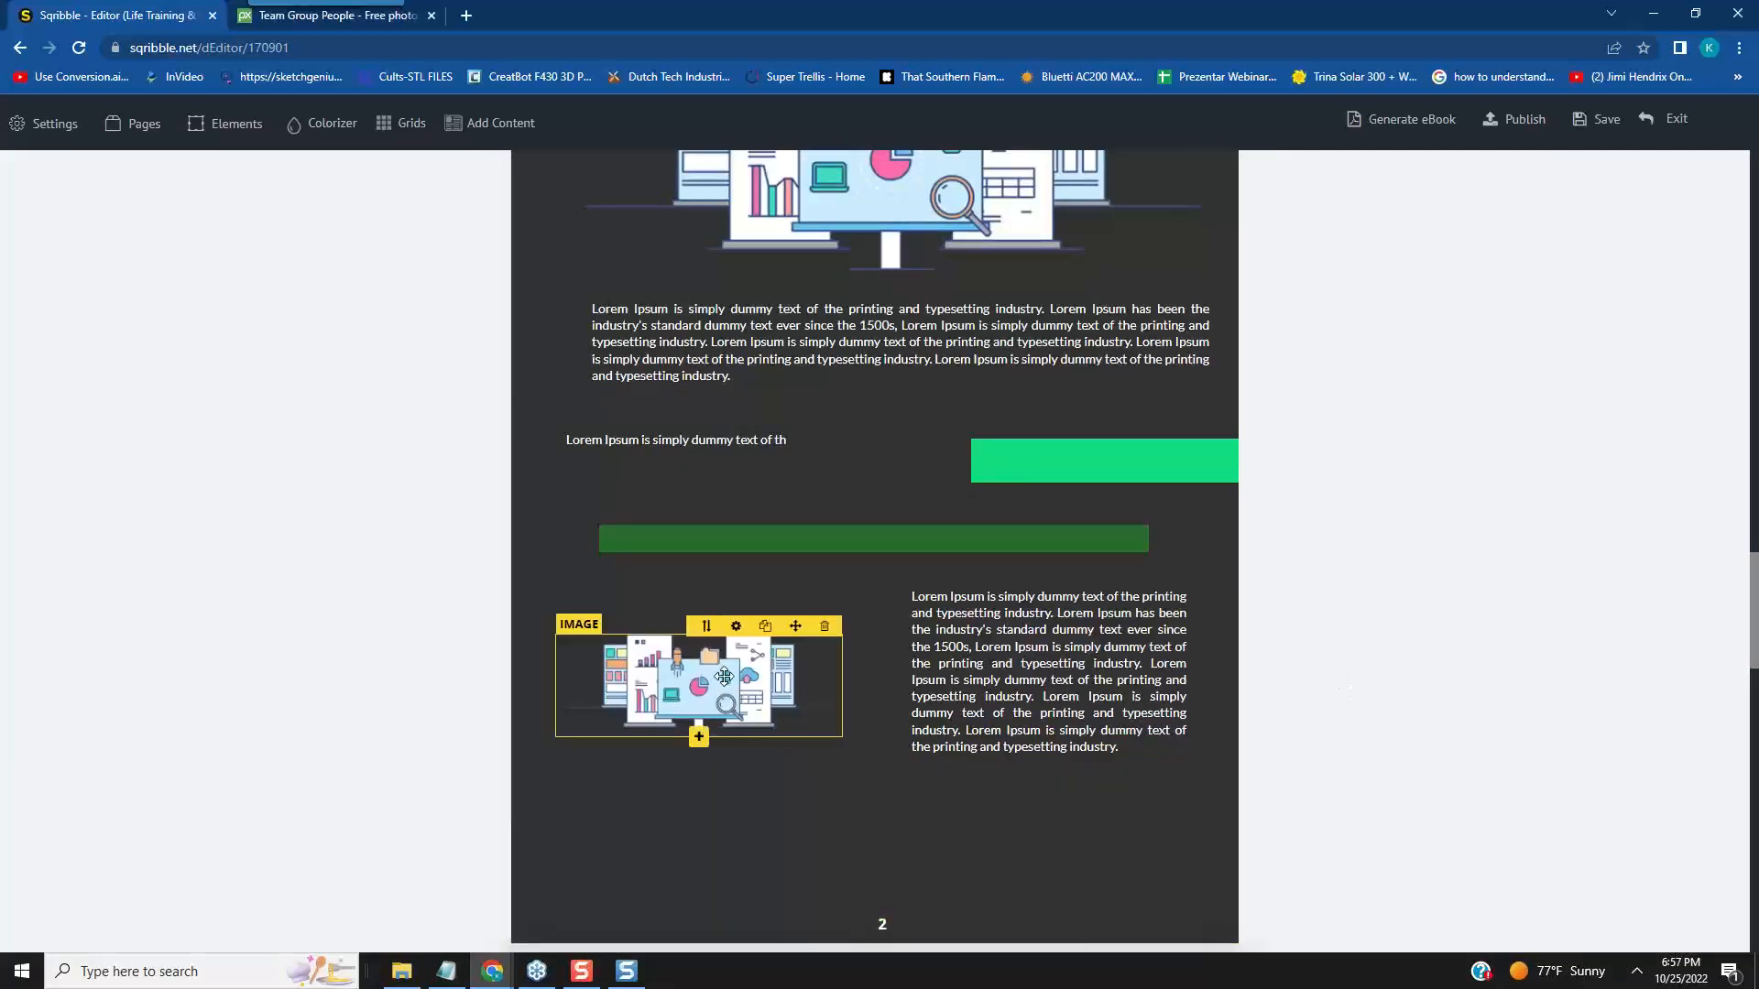
{"action": "left_click", "coordinate": [733, 628]}
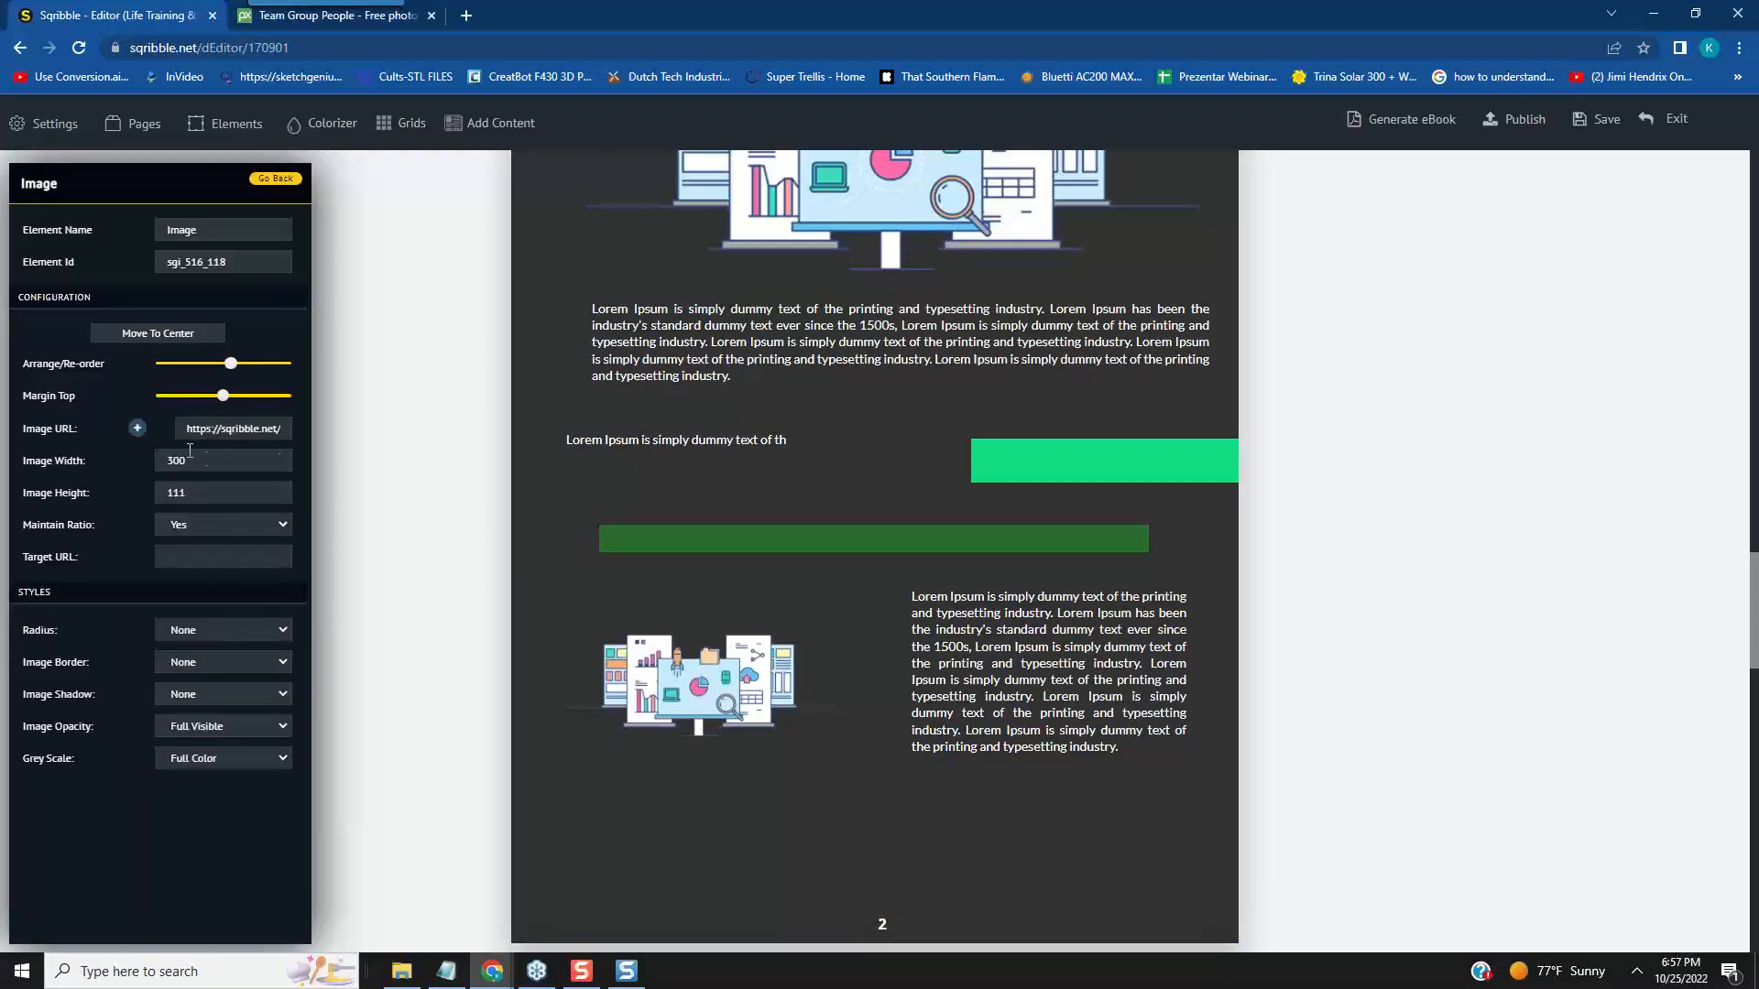
{"action": "left_click", "coordinate": [137, 428]}
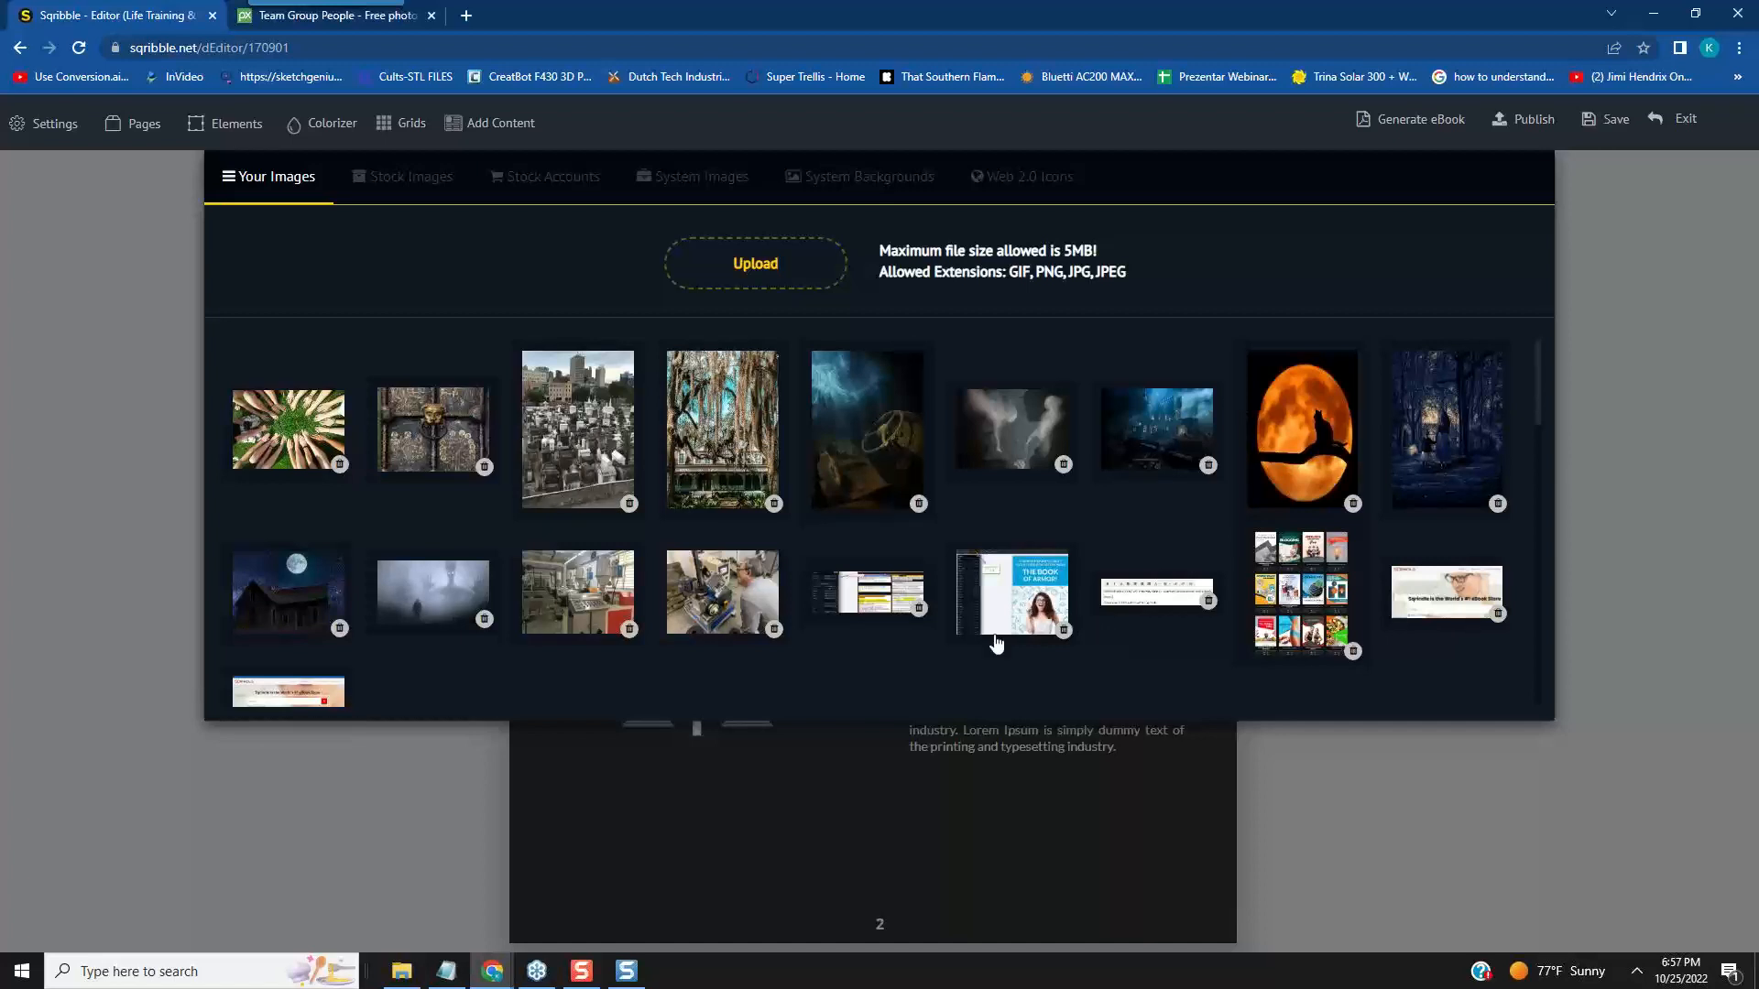
{"action": "scroll", "coordinate": [1053, 632], "scroll_direction": "down", "scroll_amount": 5}
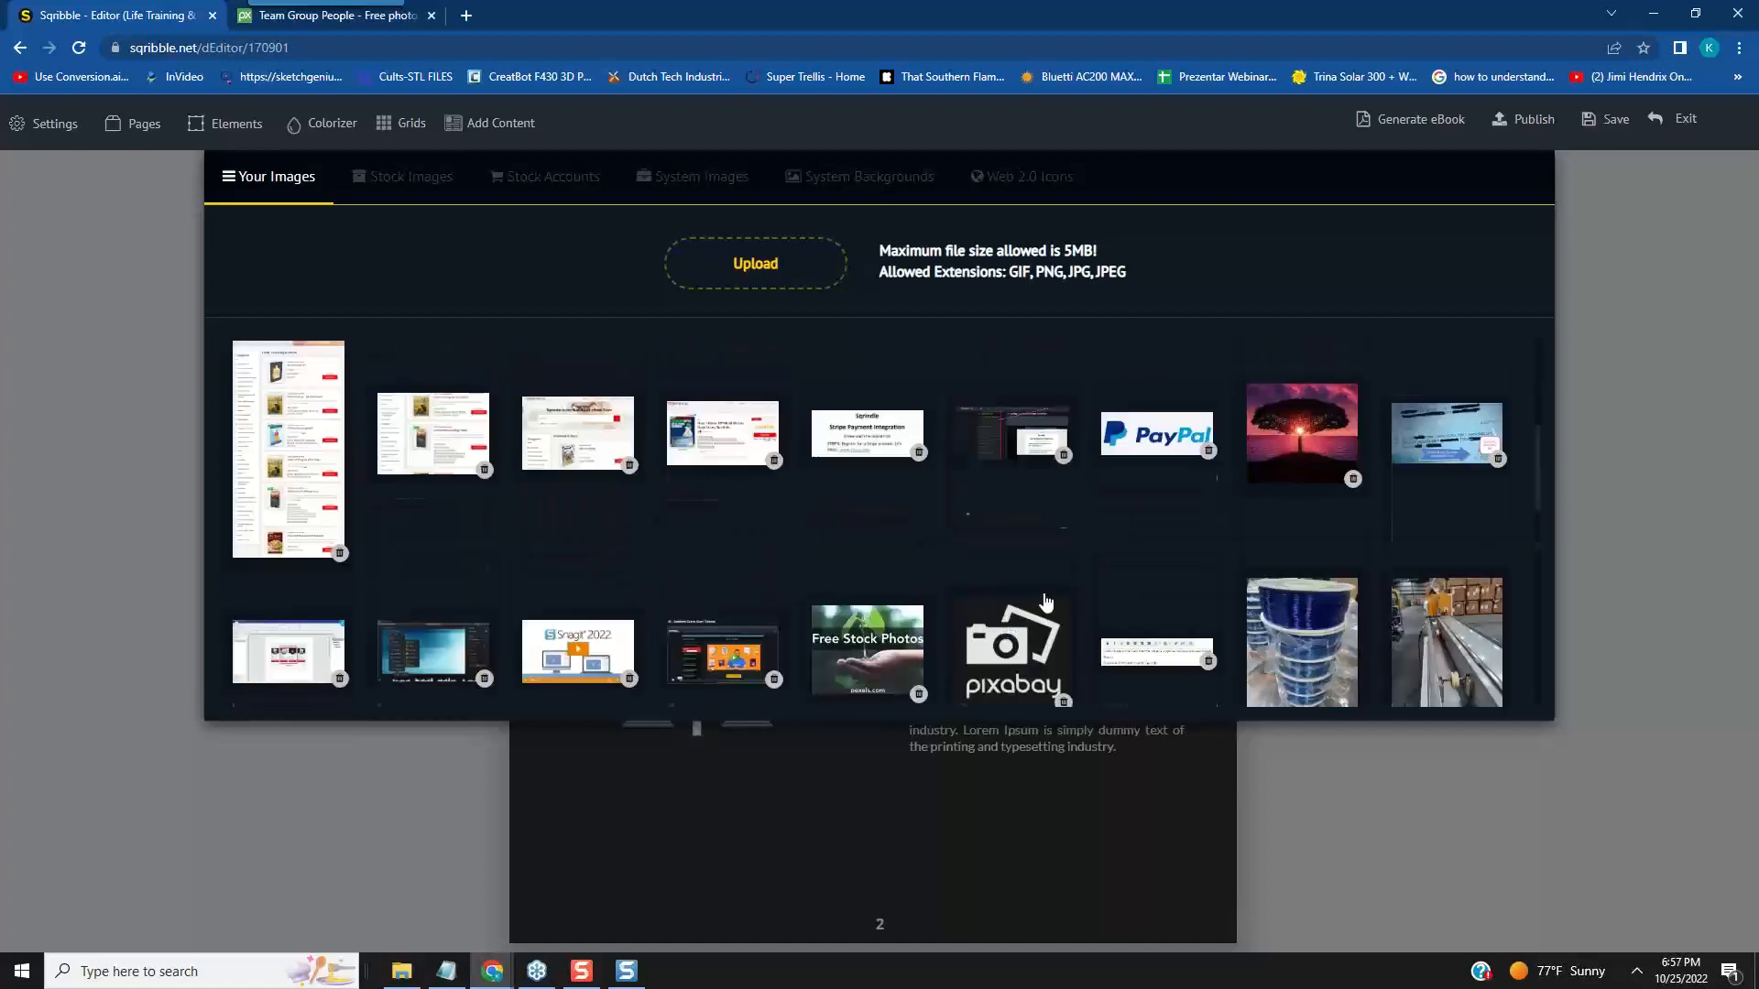
{"action": "scroll", "coordinate": [1045, 595], "scroll_direction": "down", "scroll_amount": 7}
{"action": "scroll", "coordinate": [1048, 594], "scroll_direction": "up", "scroll_amount": 10}
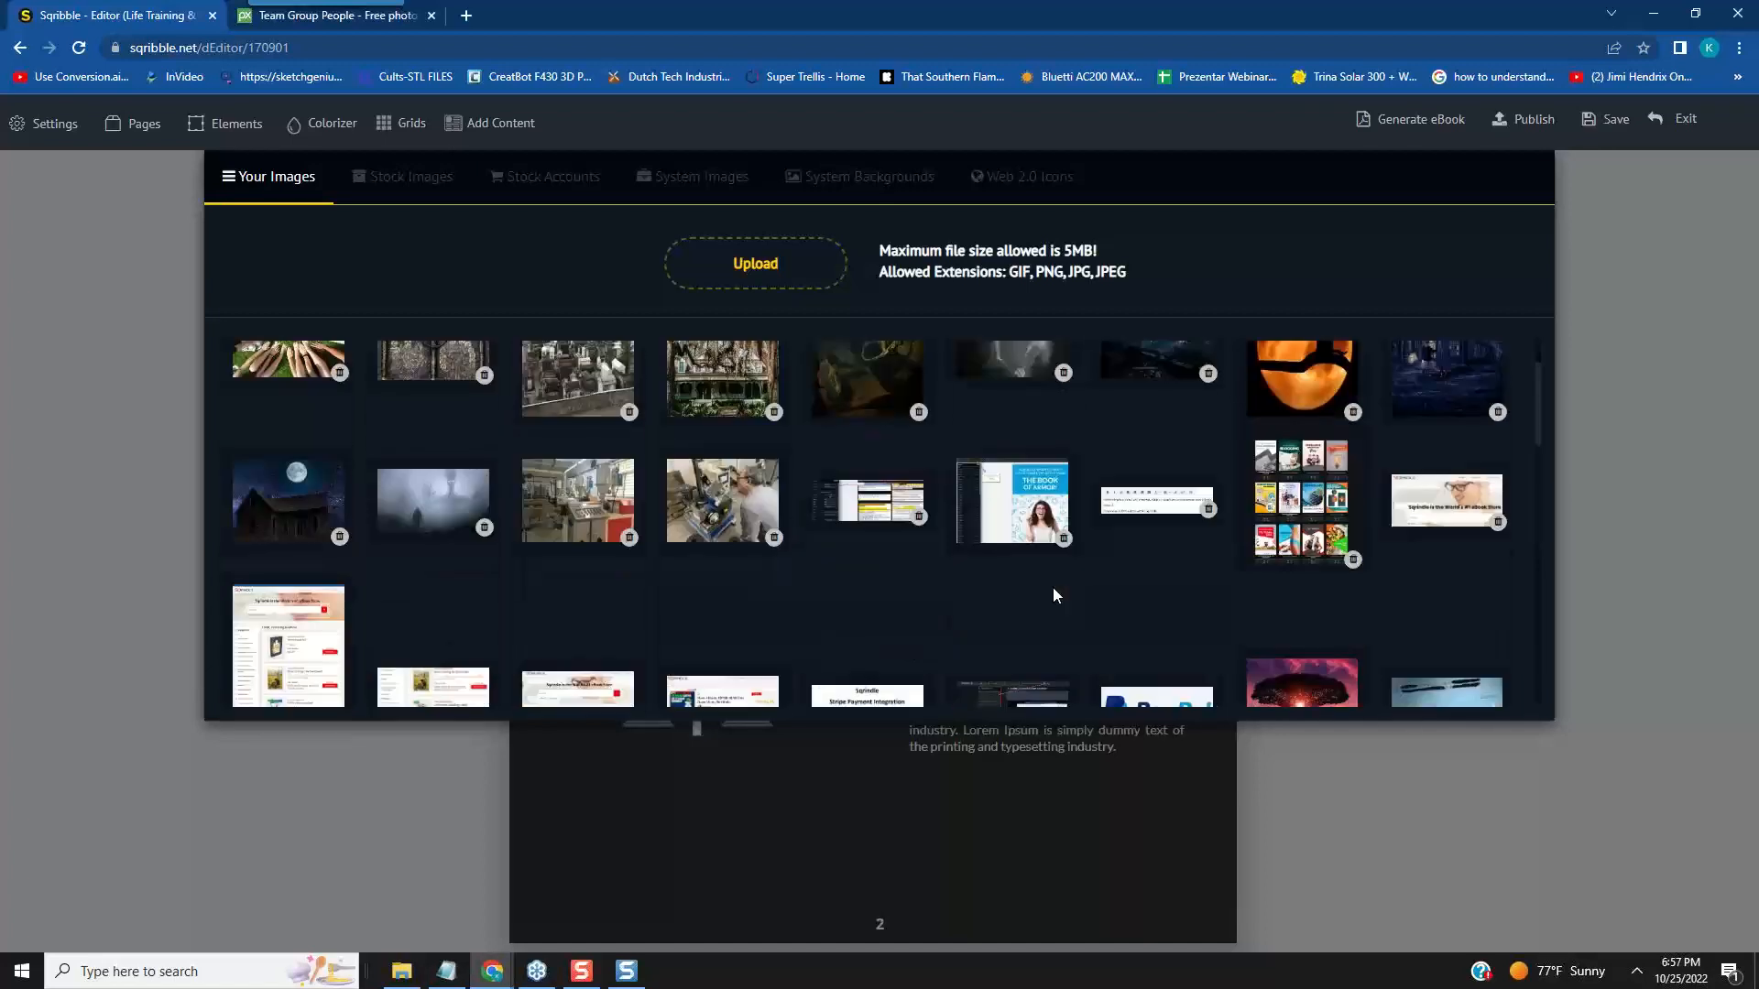
{"action": "scroll", "coordinate": [1053, 596], "scroll_direction": "up", "scroll_amount": 1}
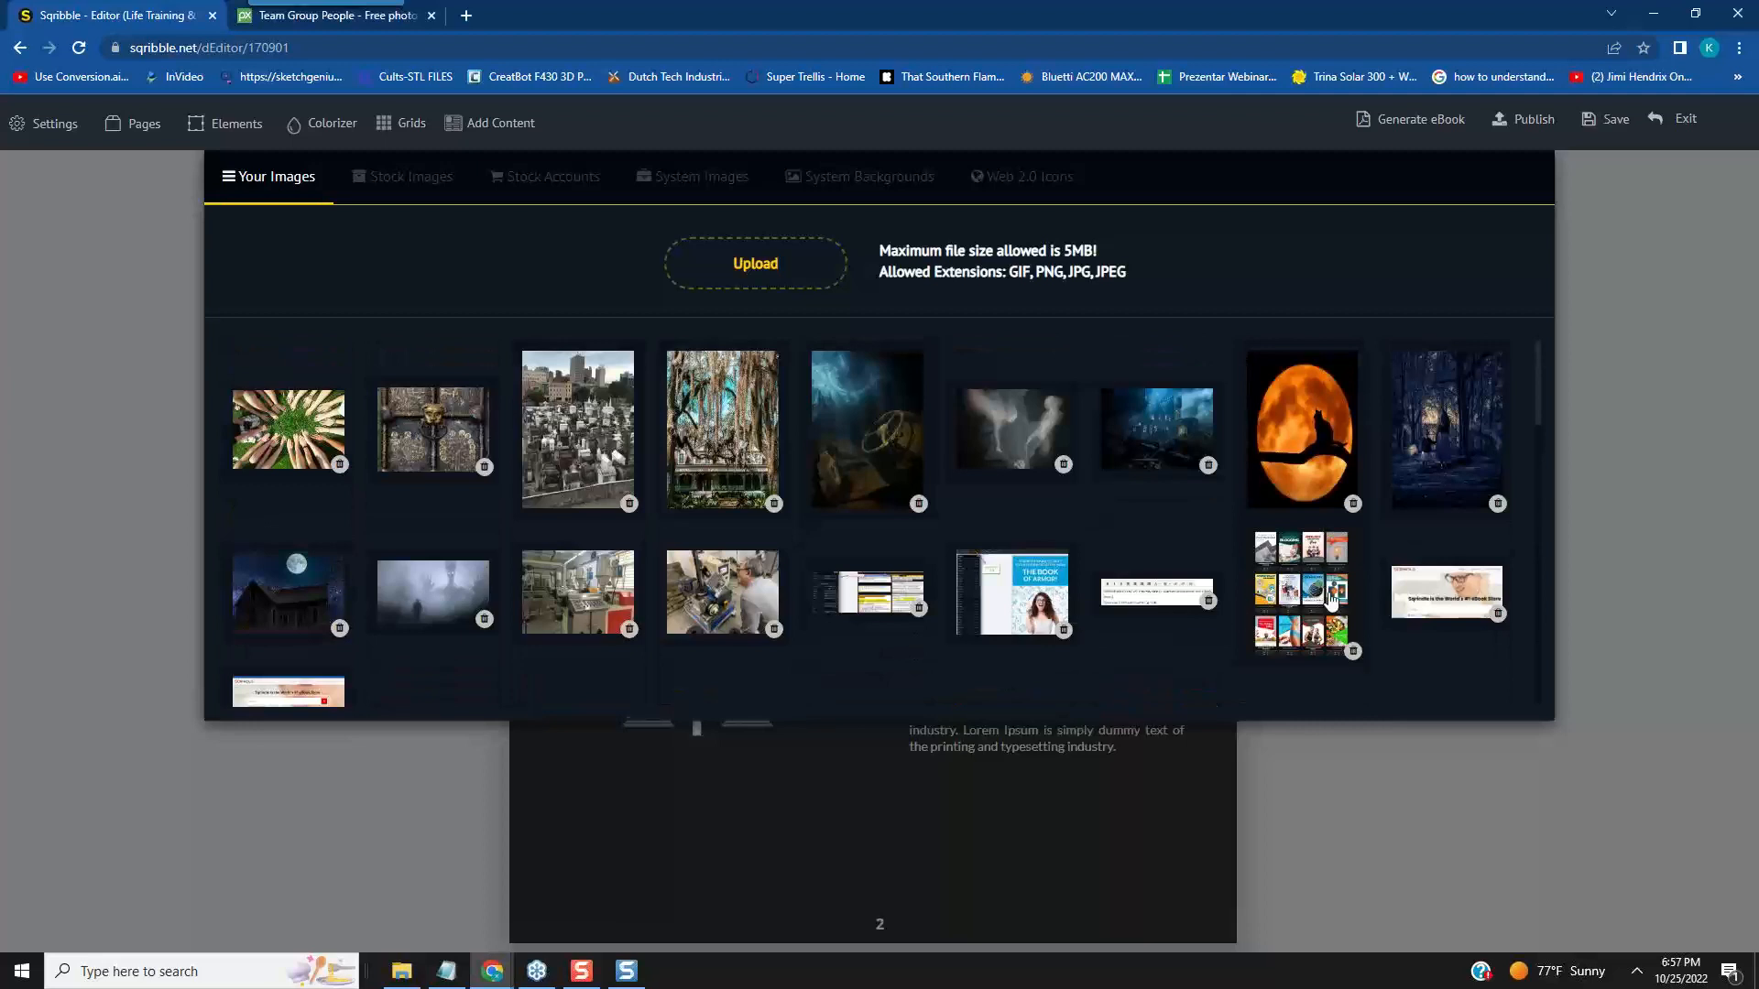
{"action": "left_click", "coordinate": [1479, 595]}
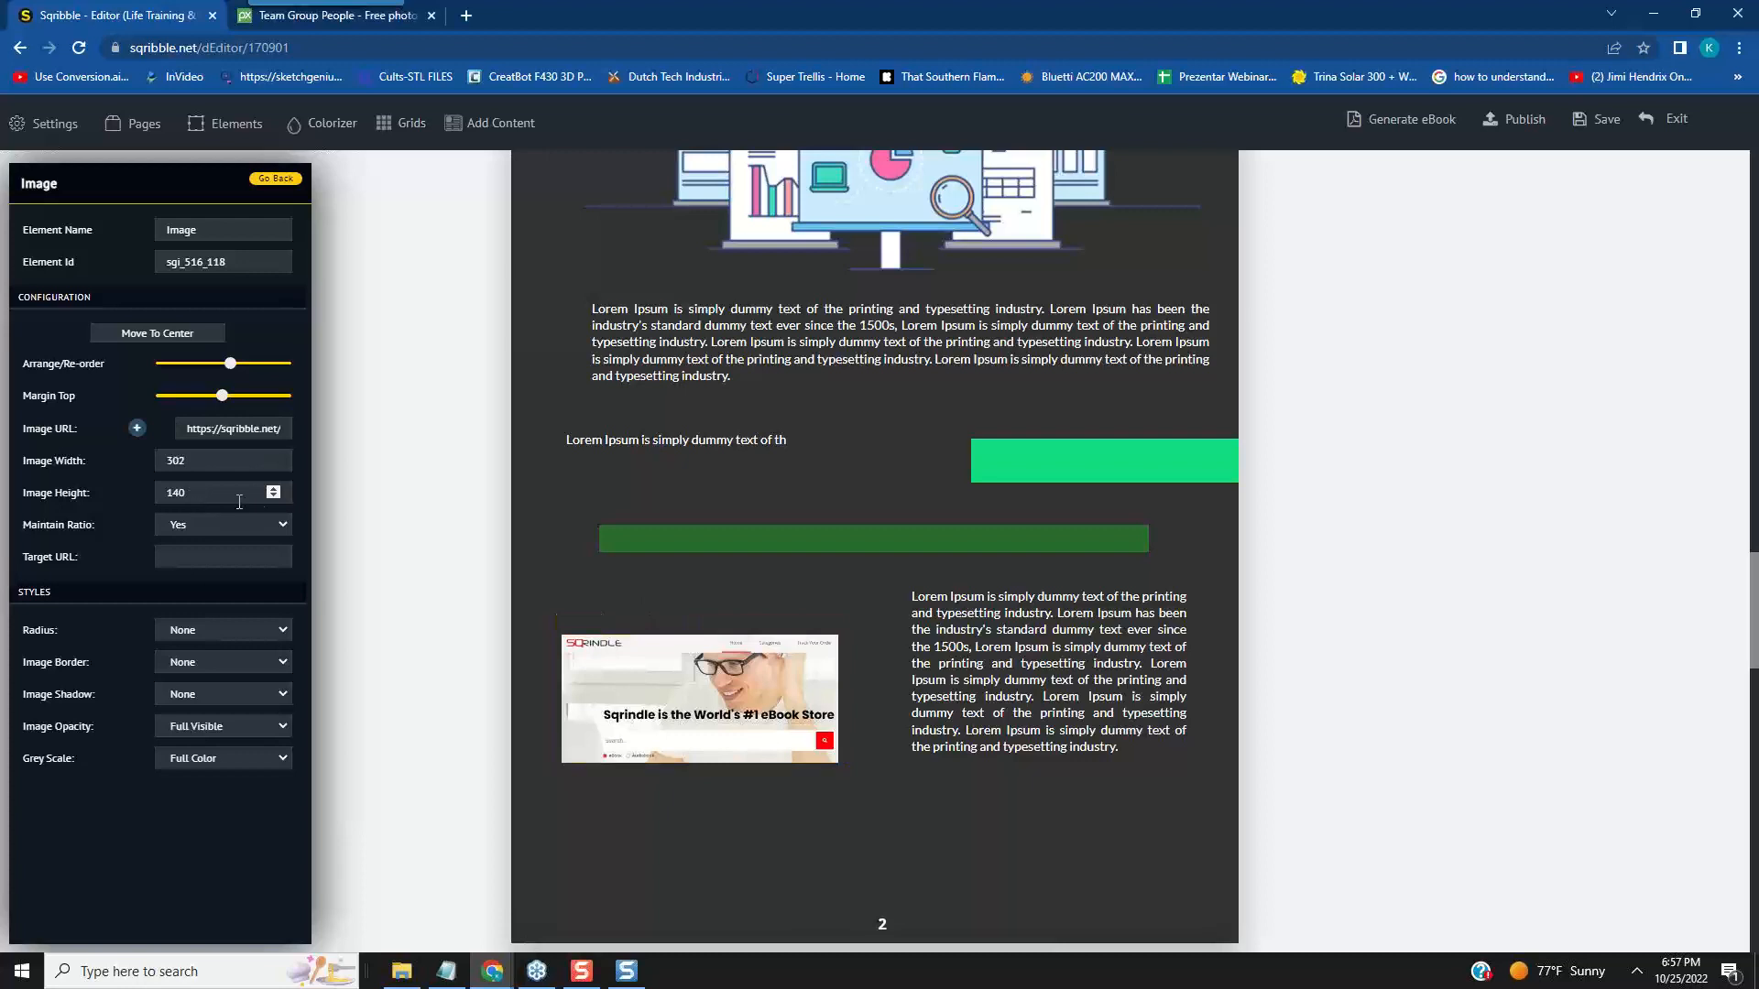
- Increase the Sqrindle image's height to 166 with its ratio maintained, and move it slightly up and left beside the paragraph
{"action": "left_click", "coordinate": [273, 489]}
{"action": "left_click", "coordinate": [273, 490]}
{"action": "left_click", "coordinate": [273, 489]}
{"action": "left_click", "coordinate": [273, 489]}
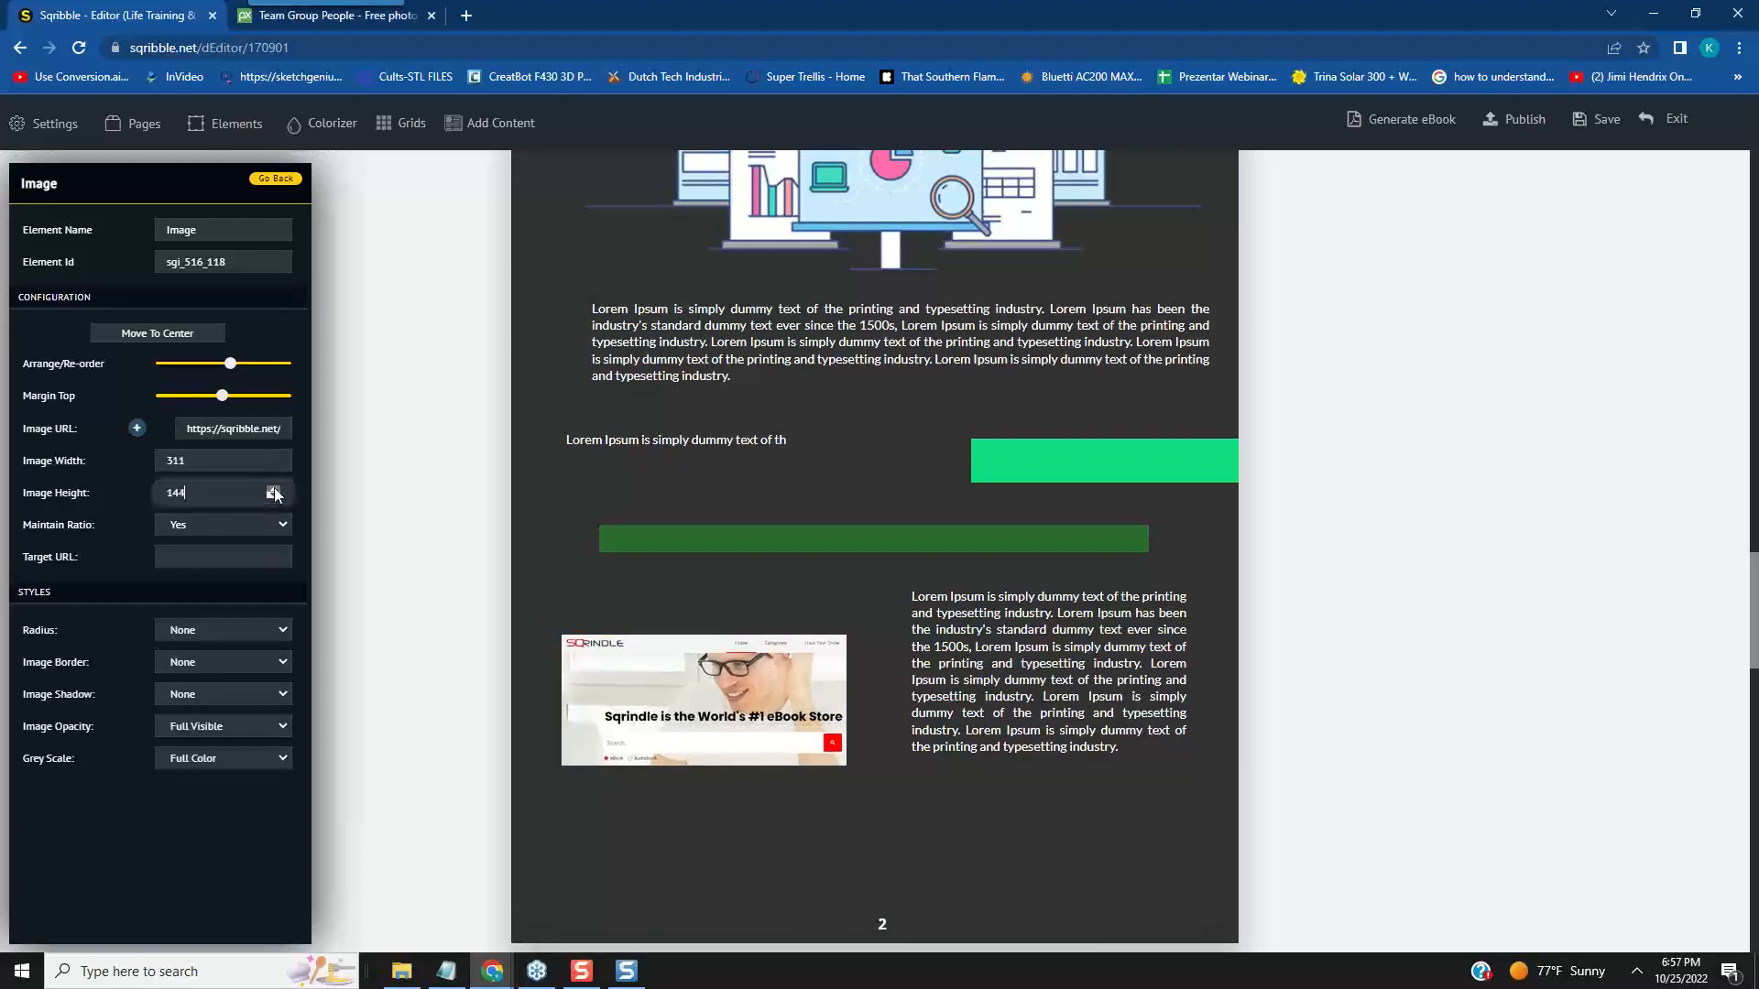
{"action": "left_click", "coordinate": [273, 489]}
{"action": "left_click", "coordinate": [273, 490]}
{"action": "left_click", "coordinate": [272, 489]}
{"action": "left_click", "coordinate": [272, 490]}
{"action": "left_click", "coordinate": [273, 489]}
{"action": "left_click", "coordinate": [273, 489]}
{"action": "left_click", "coordinate": [273, 489]}
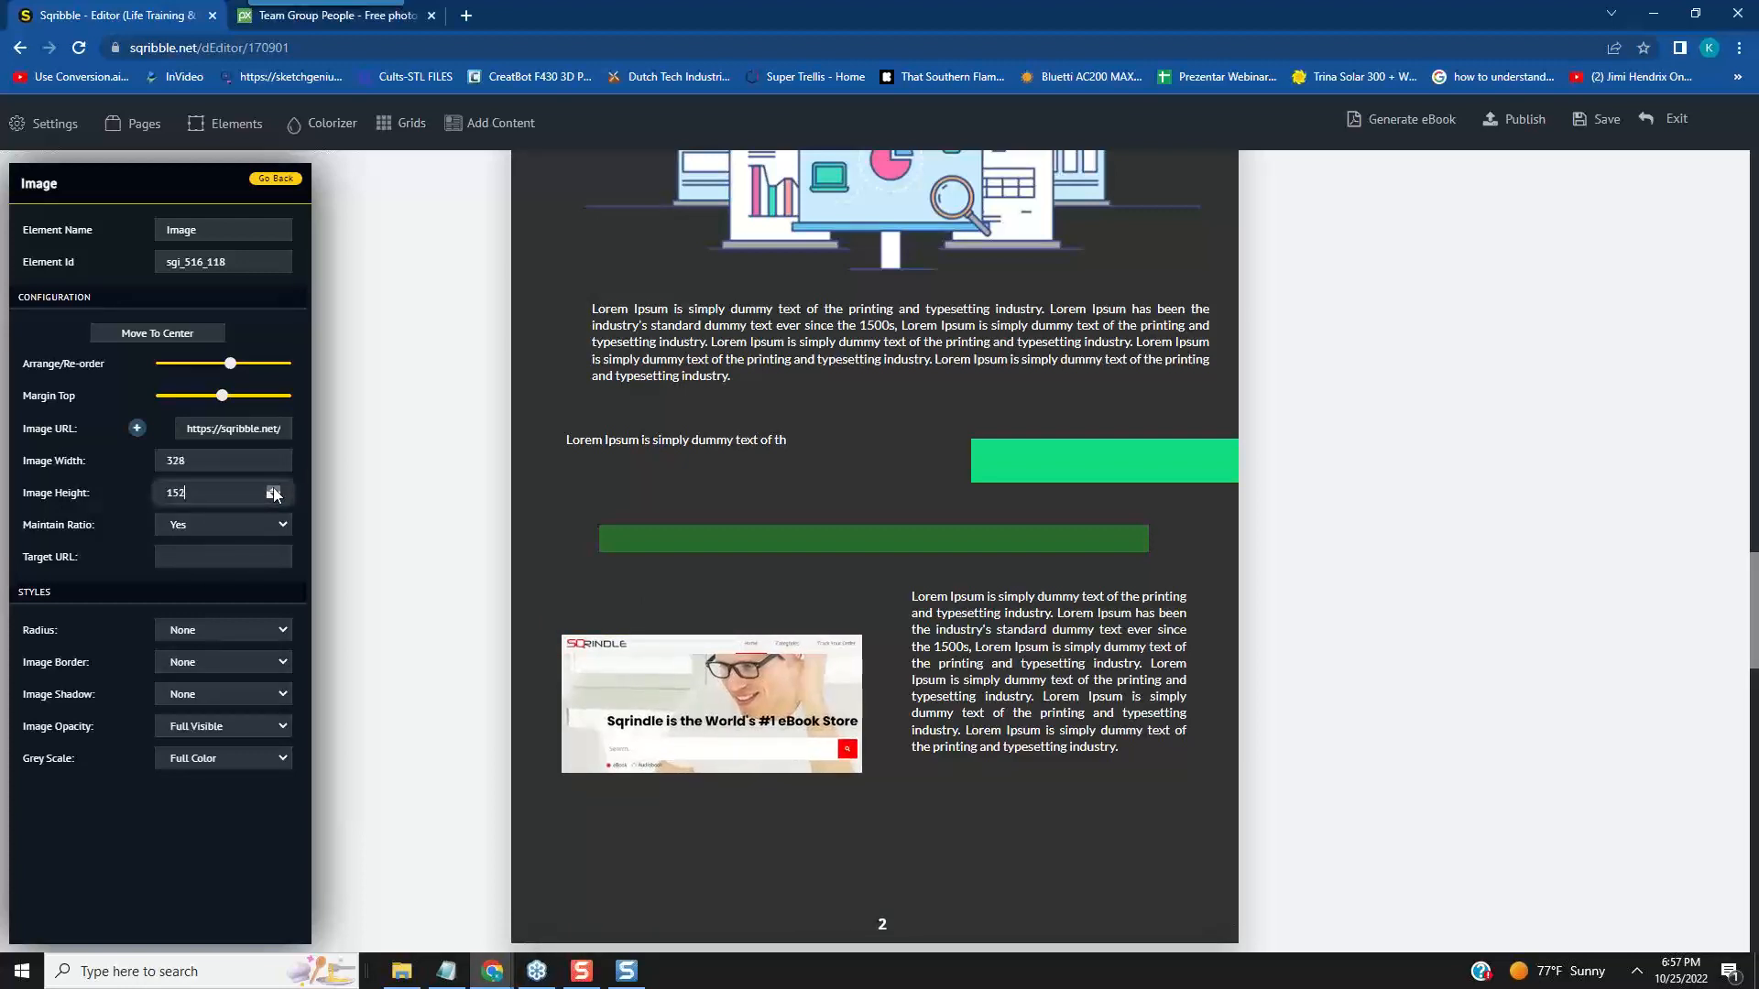
{"action": "left_click", "coordinate": [273, 489]}
{"action": "left_click", "coordinate": [273, 489]}
{"action": "left_click", "coordinate": [273, 489]}
{"action": "left_click", "coordinate": [273, 489]}
{"action": "left_click", "coordinate": [273, 489]}
{"action": "left_click", "coordinate": [273, 489]}
{"action": "left_click", "coordinate": [273, 489]}
{"action": "left_click", "coordinate": [273, 489]}
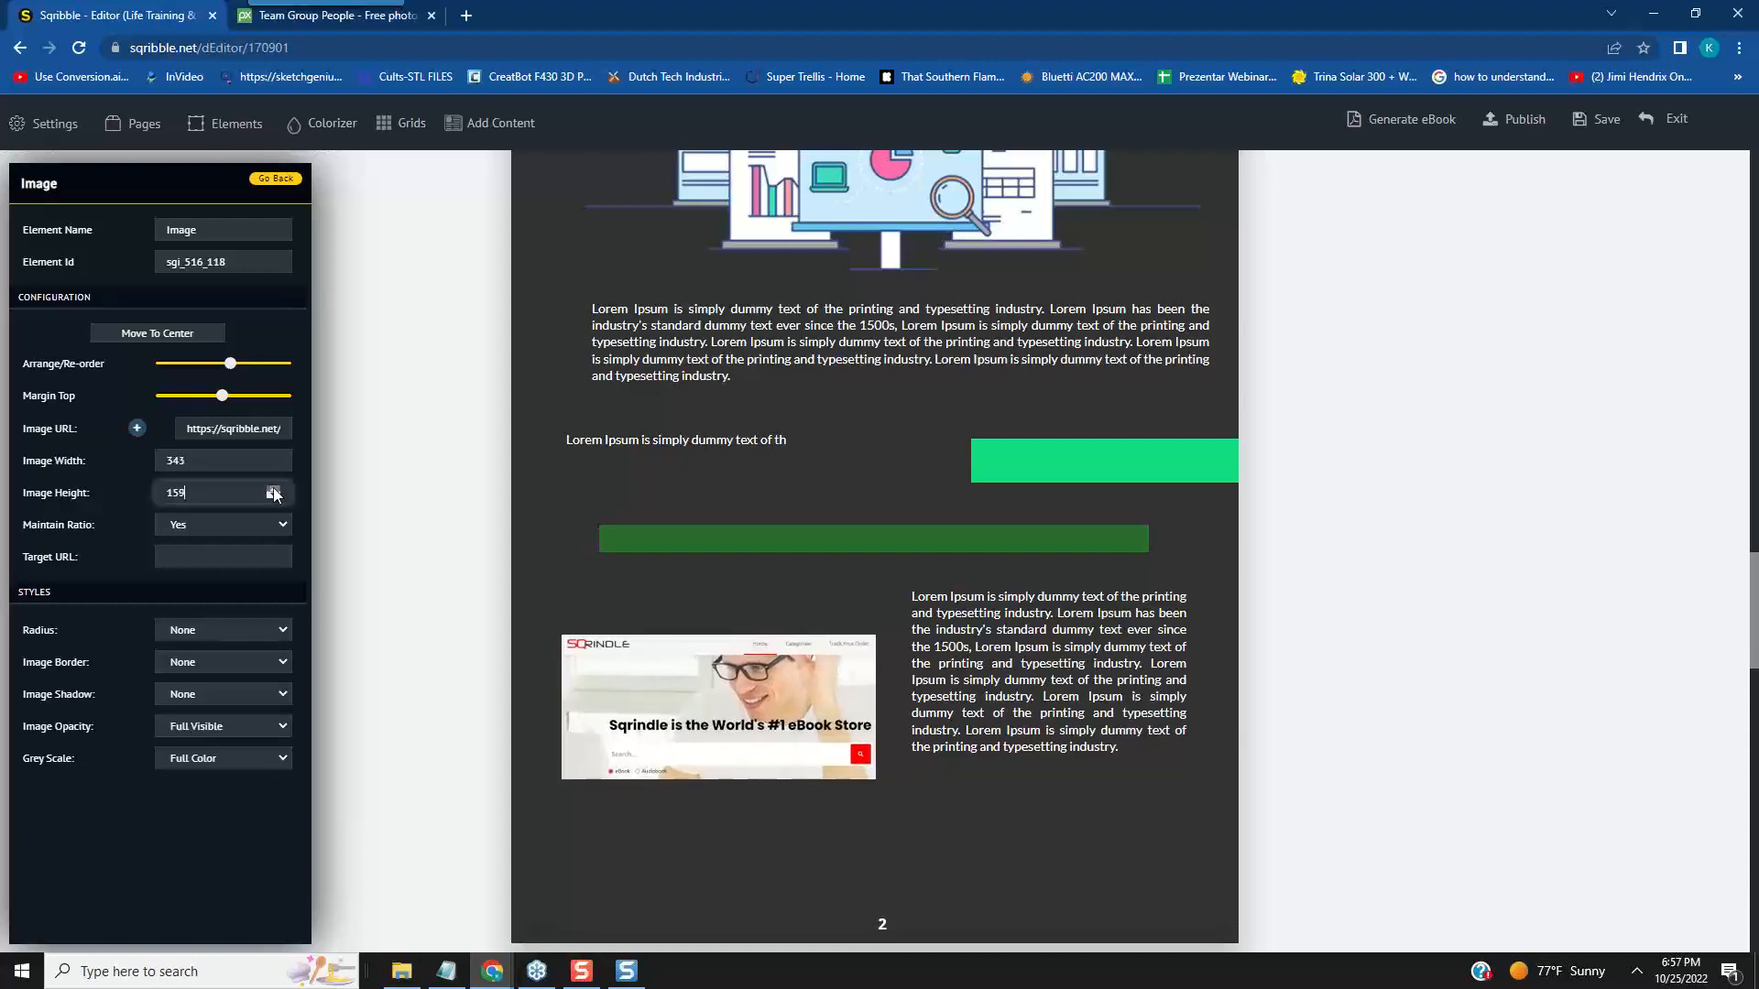
{"action": "left_click", "coordinate": [273, 489]}
{"action": "left_click", "coordinate": [273, 489]}
{"action": "left_click", "coordinate": [273, 489]}
{"action": "left_click", "coordinate": [273, 489]}
{"action": "left_click", "coordinate": [273, 489]}
{"action": "left_click", "coordinate": [273, 489]}
{"action": "left_click", "coordinate": [273, 489]}
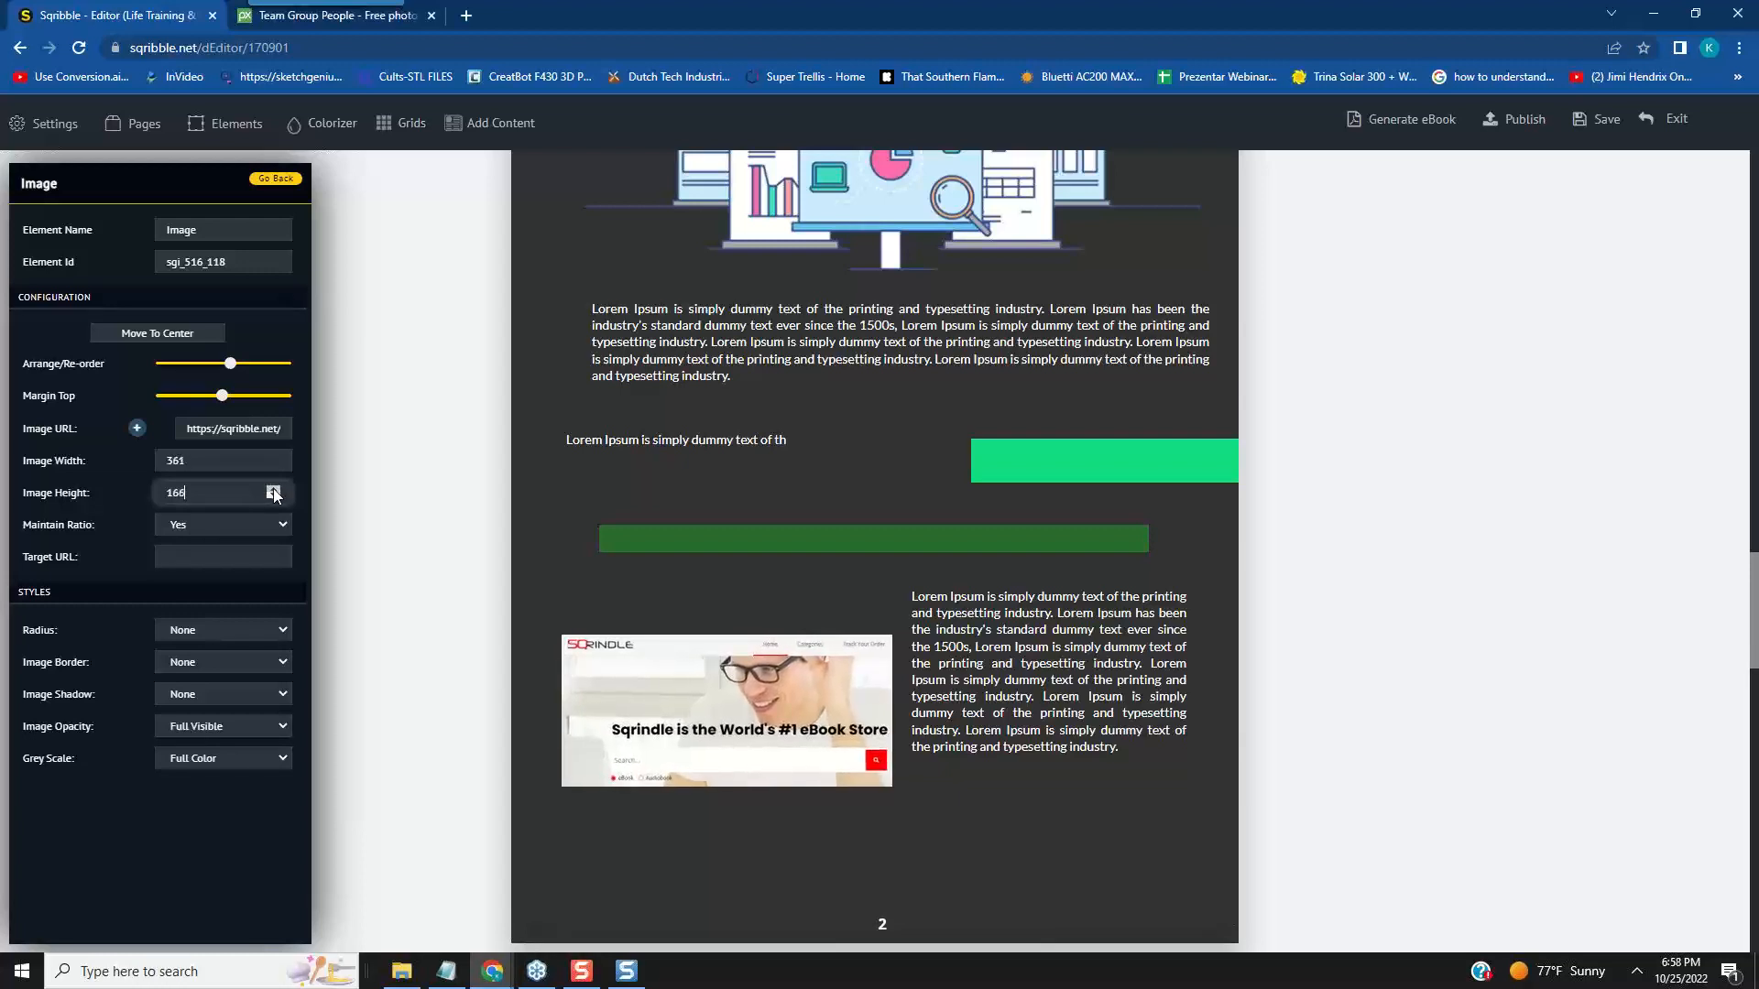
{"action": "mouse_move", "coordinate": [851, 625]}
{"action": "left_click_drag", "start_coordinate": [851, 625], "coordinate": [836, 591]}
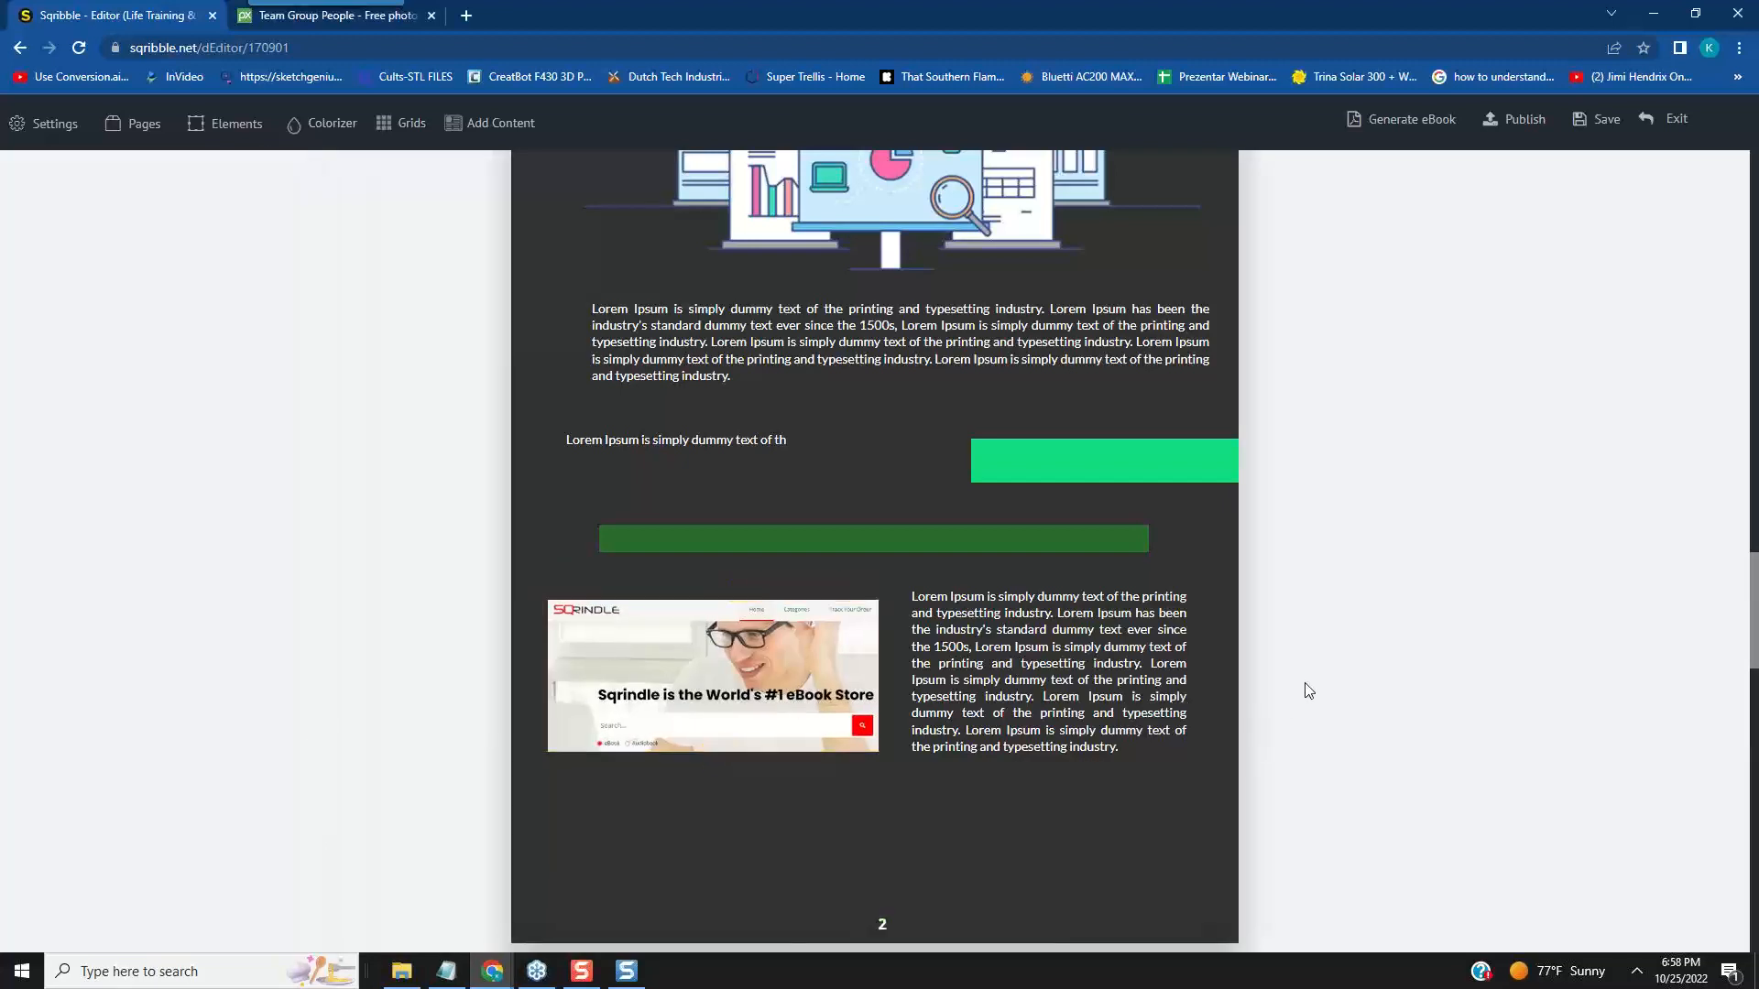
- Nudge the narrow paragraph at the bottom of page 2 slightly right and down, and the Sqrindle image slightly down beside it
{"action": "mouse_move", "coordinate": [1181, 632]}
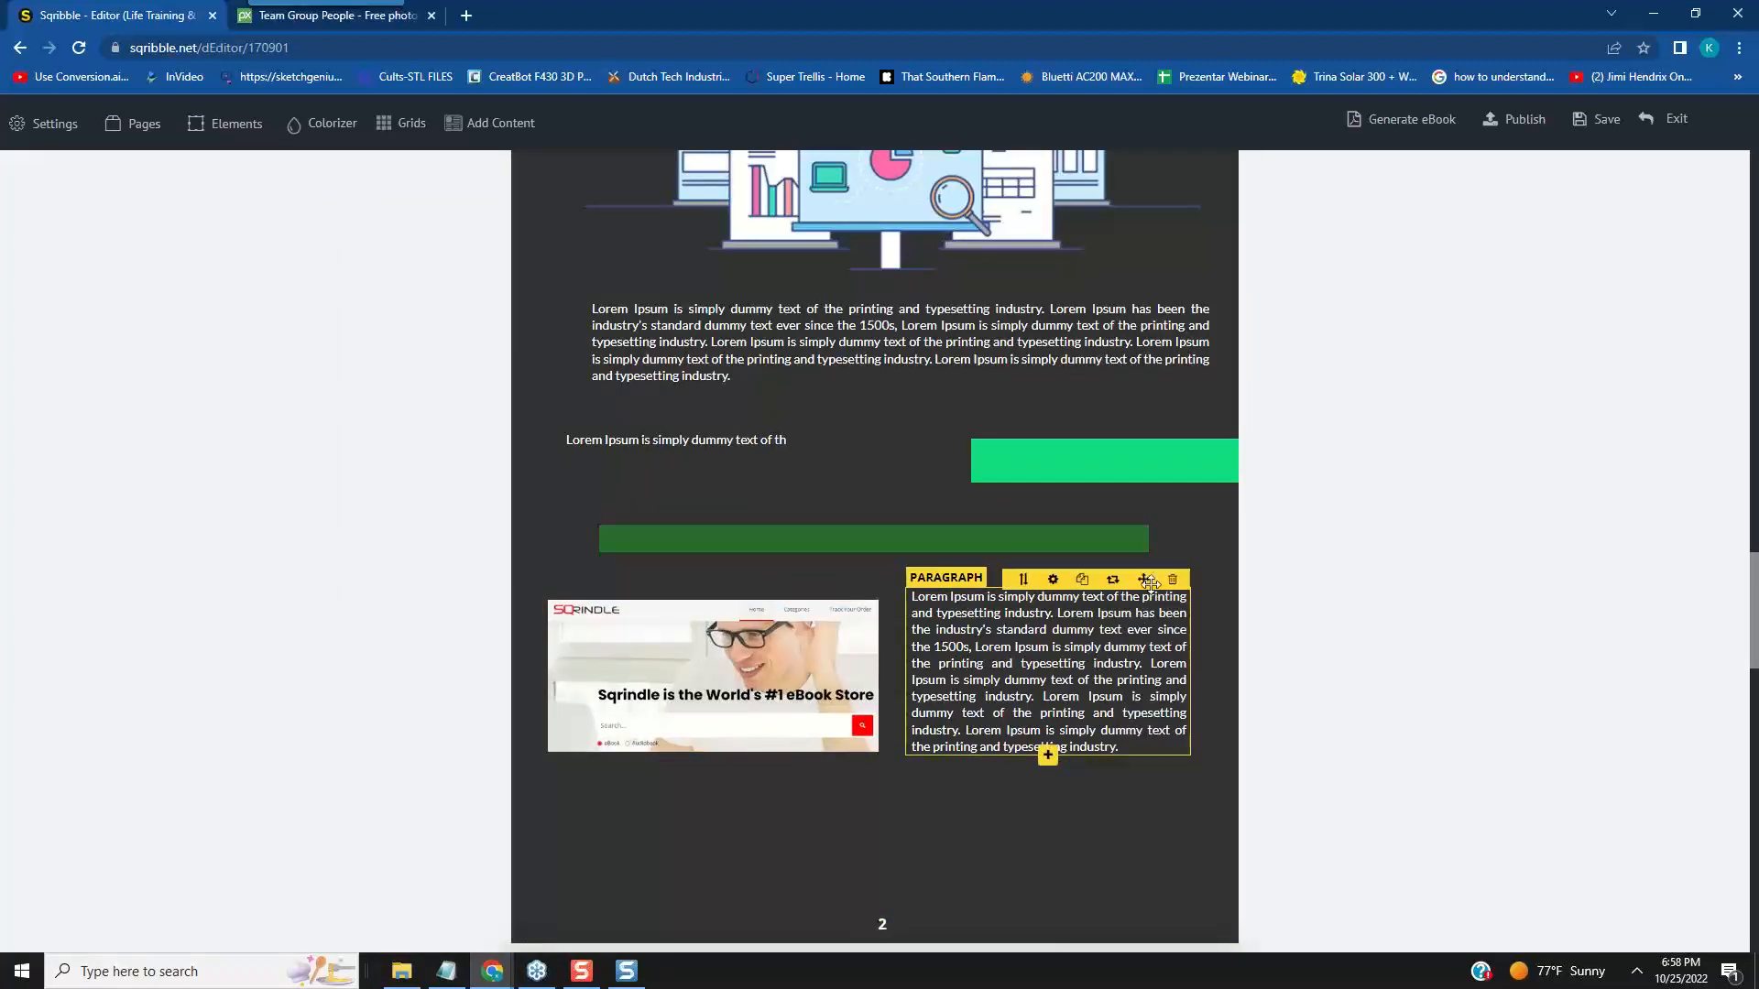
{"action": "left_click_drag", "start_coordinate": [1144, 579], "coordinate": [1158, 585]}
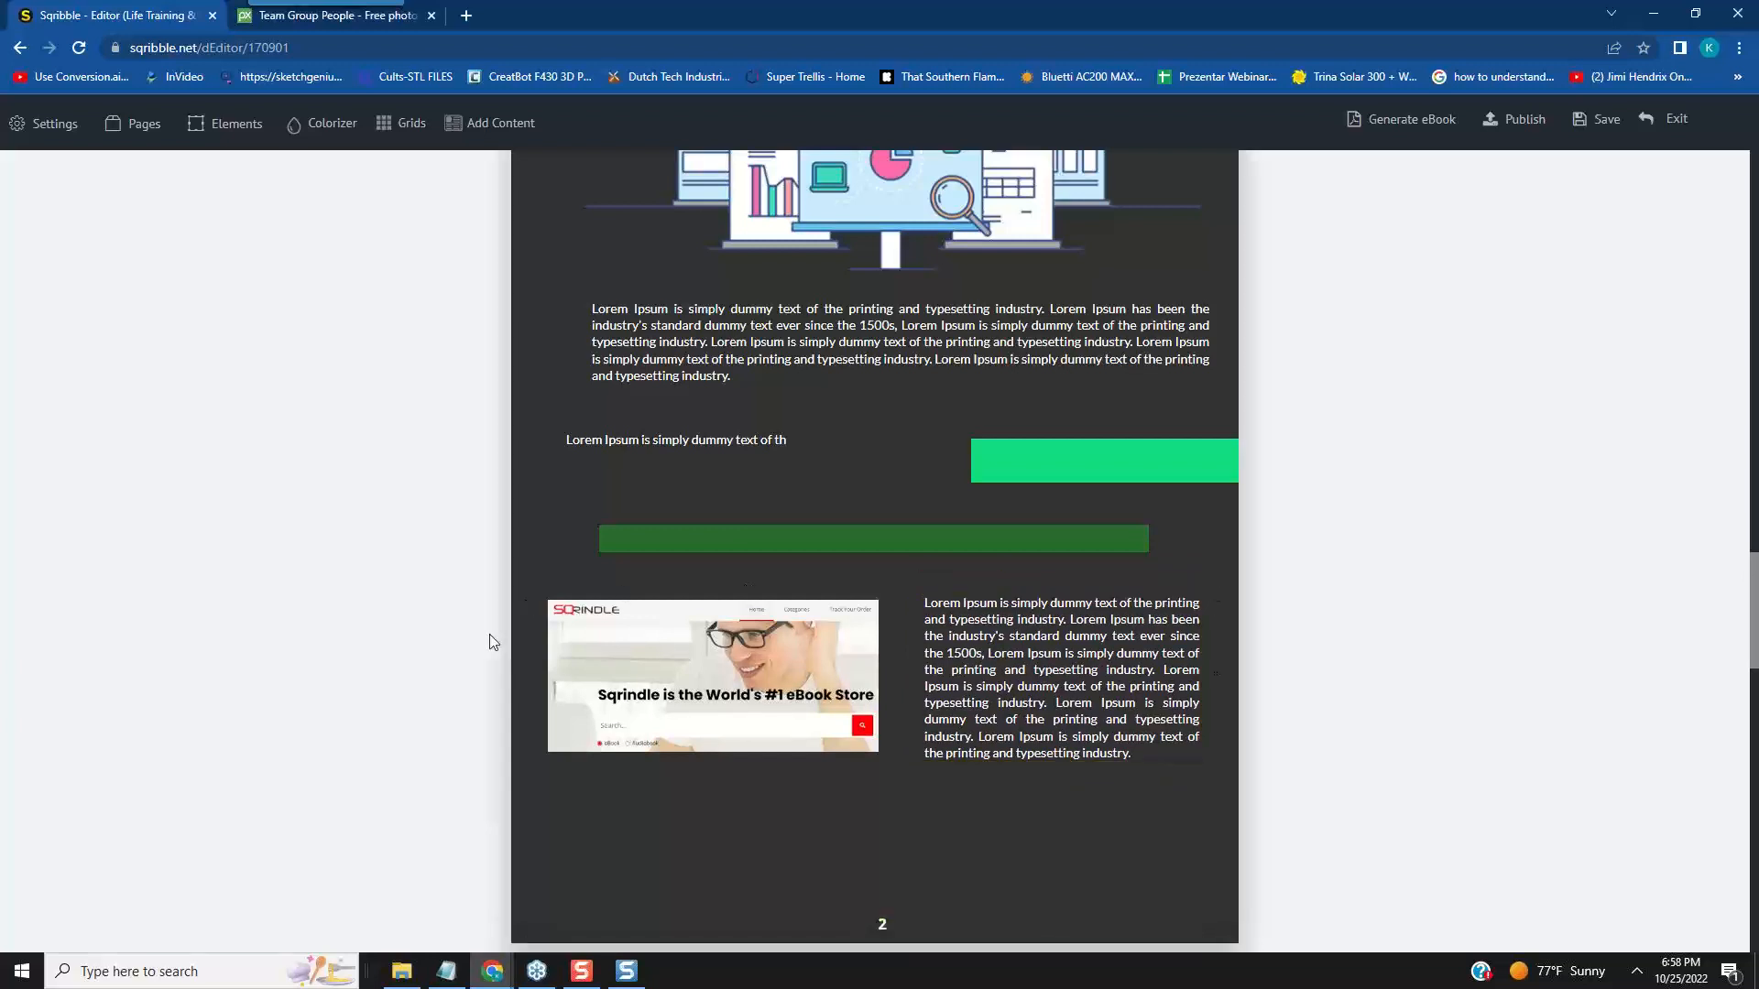
{"action": "mouse_move", "coordinate": [740, 646]}
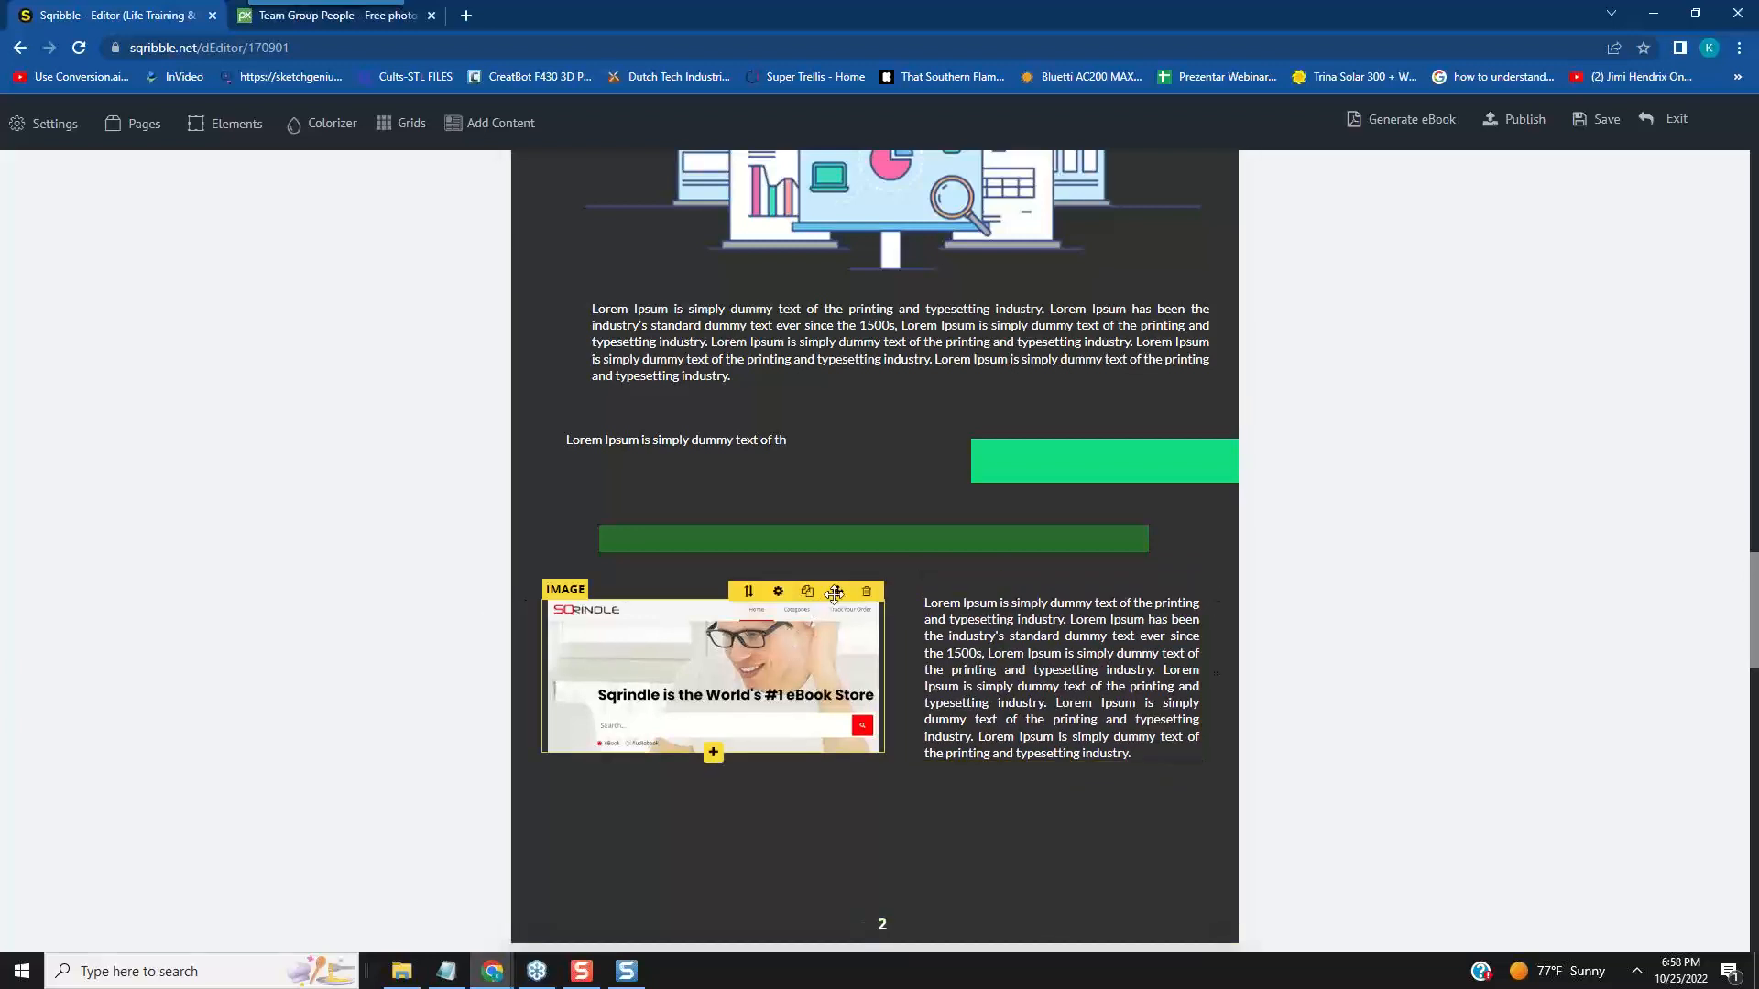
{"action": "left_click_drag", "start_coordinate": [837, 591], "coordinate": [837, 597]}
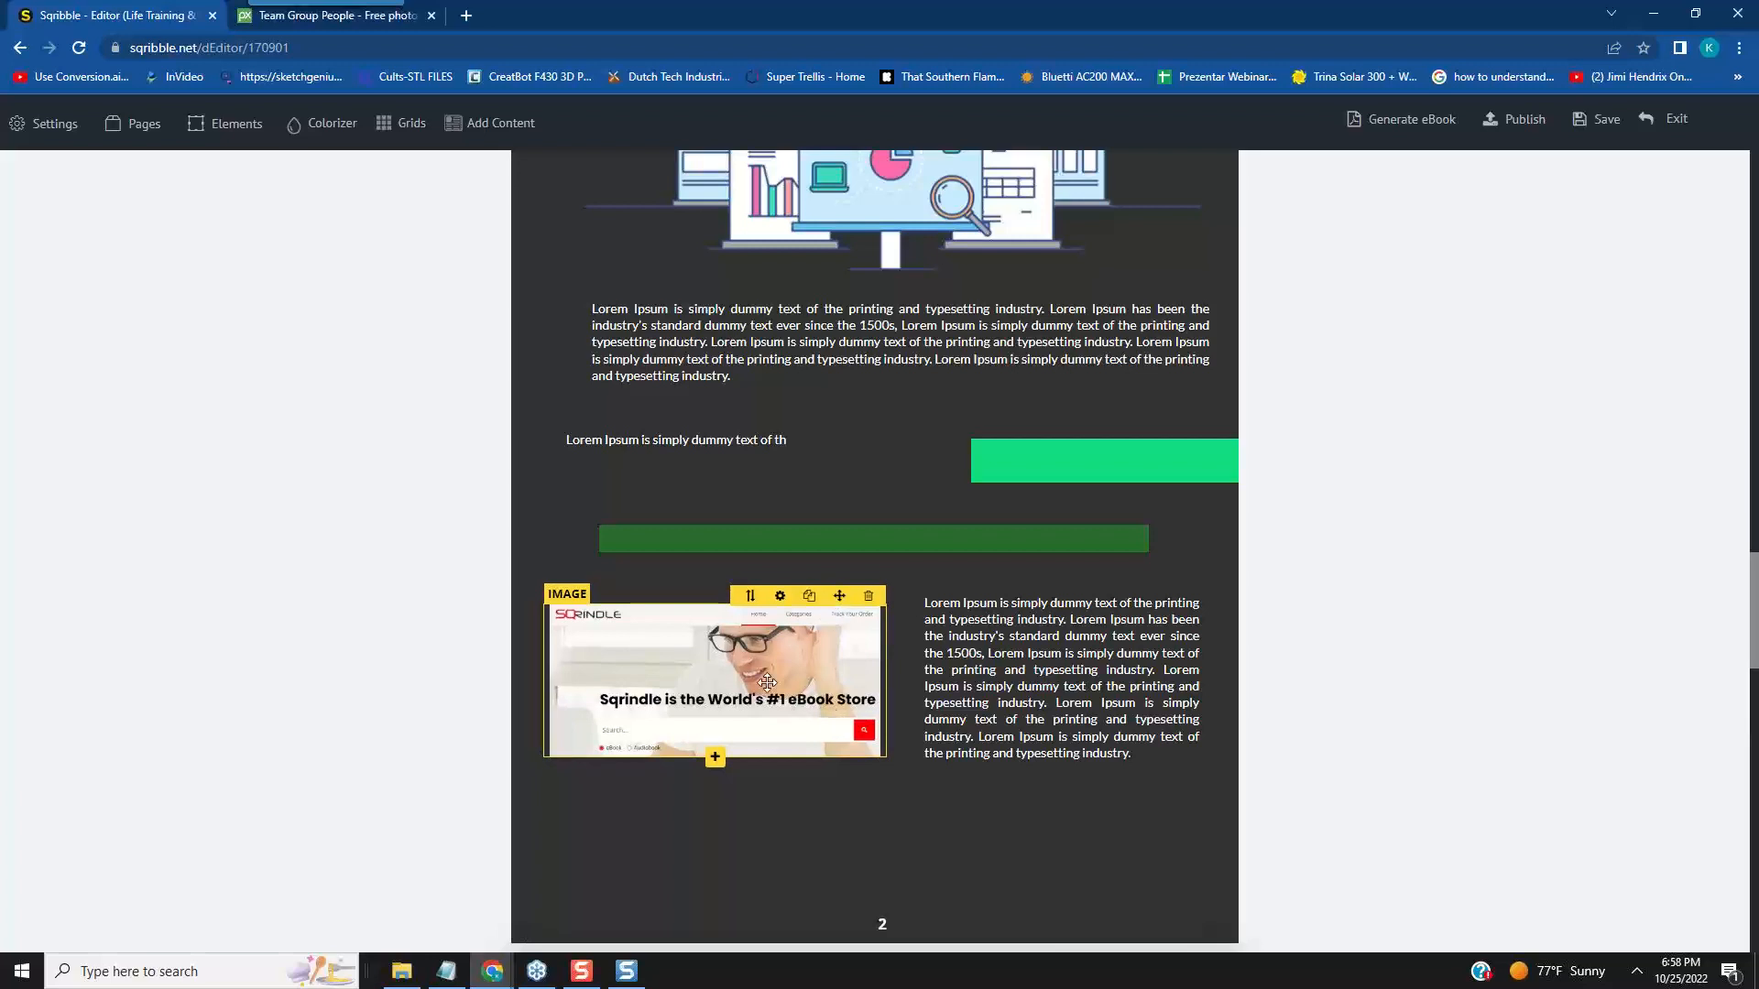
{"action": "mouse_move", "coordinate": [1056, 619]}
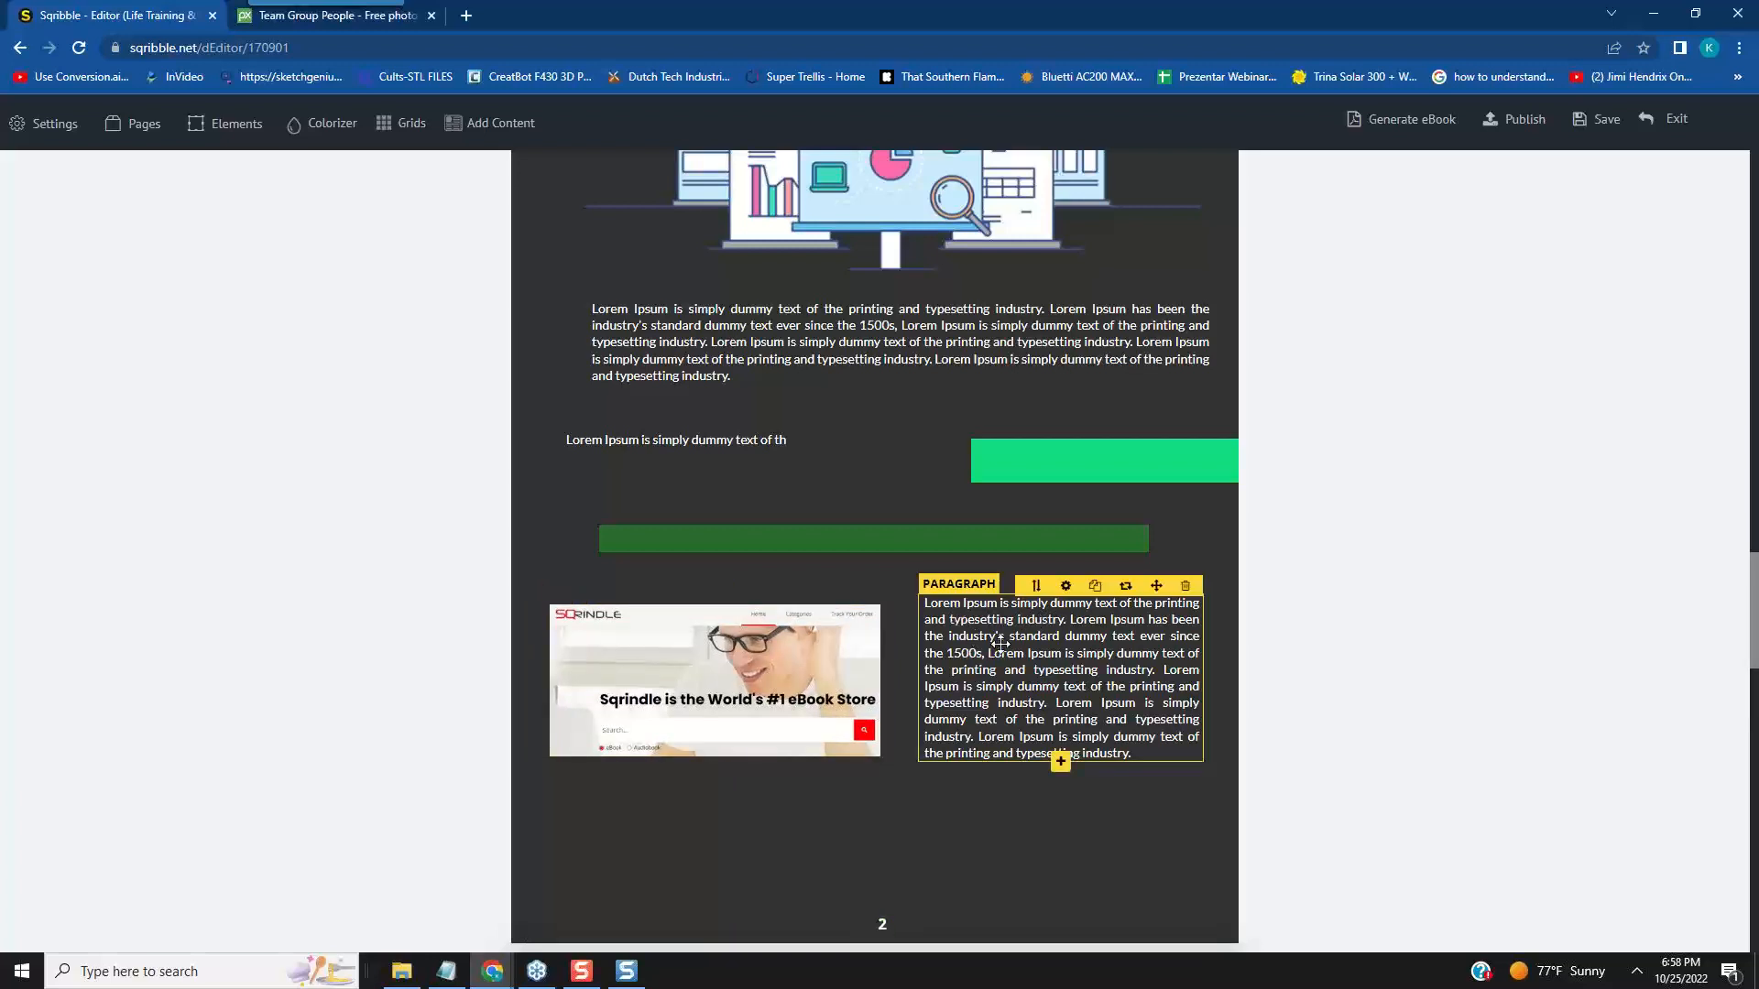
- Shift the dark green bar on page 2 slightly down
{"action": "mouse_move", "coordinate": [943, 543]}
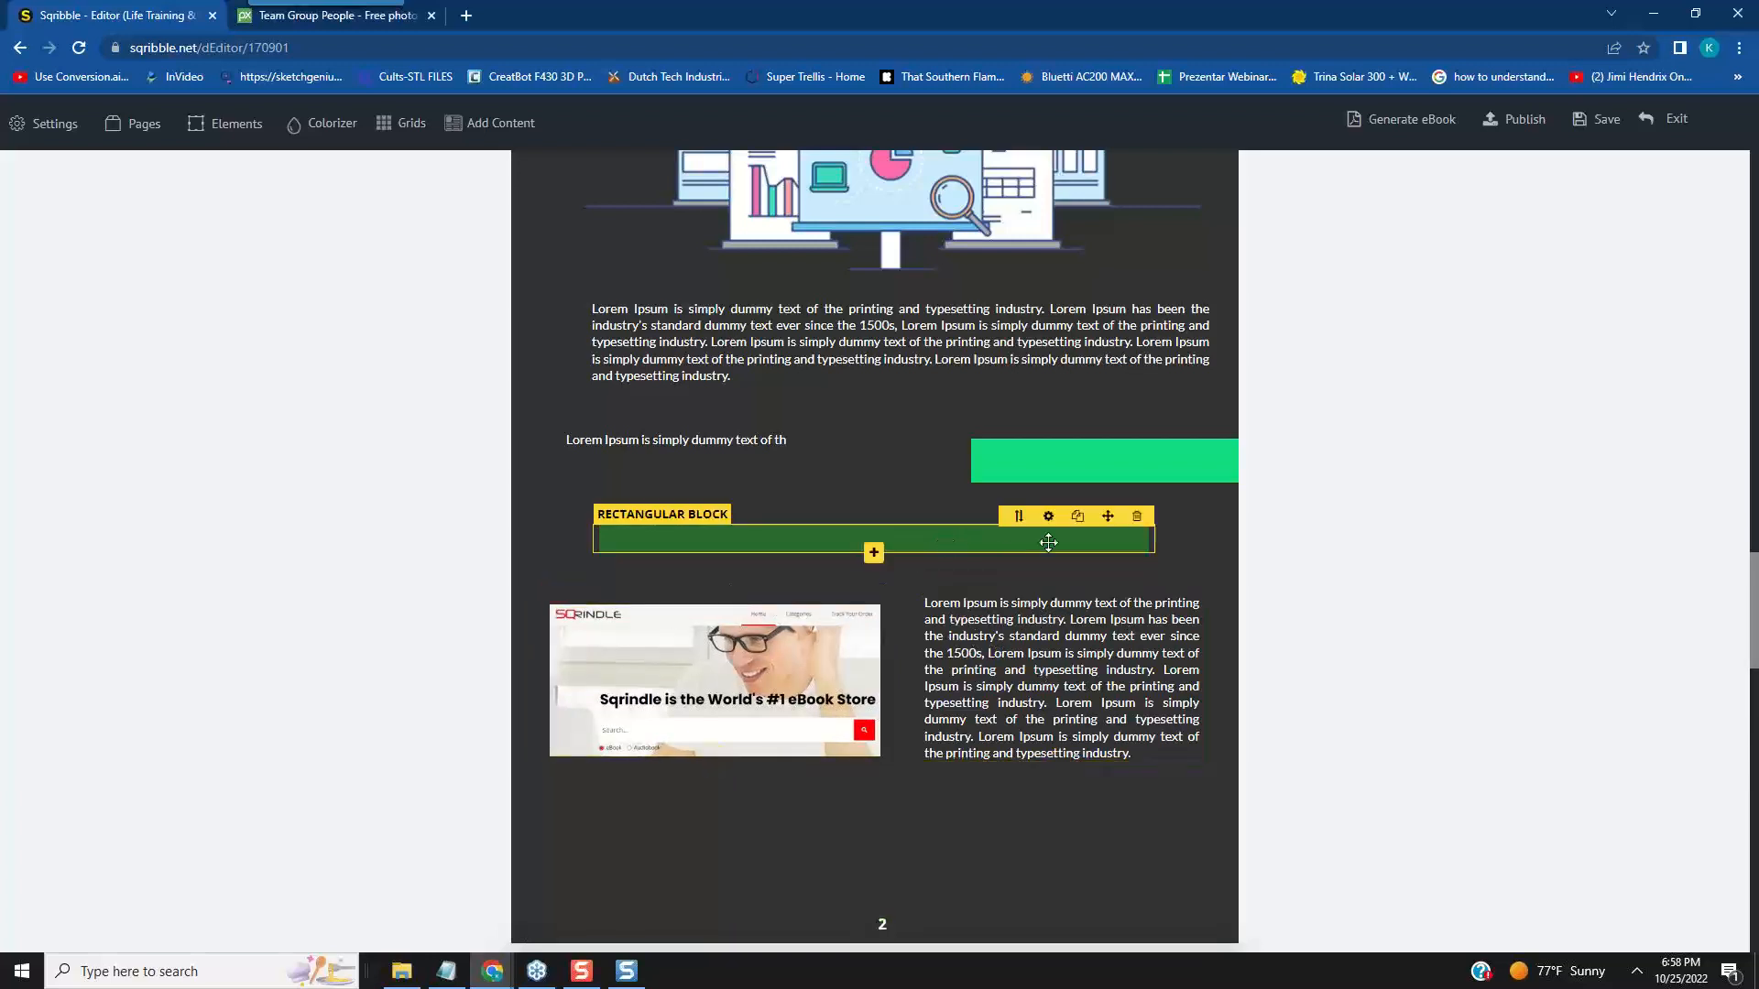
{"action": "left_click_drag", "start_coordinate": [1109, 516], "coordinate": [1111, 520]}
{"action": "scroll", "coordinate": [1436, 614], "scroll_direction": "up", "scroll_amount": 4}
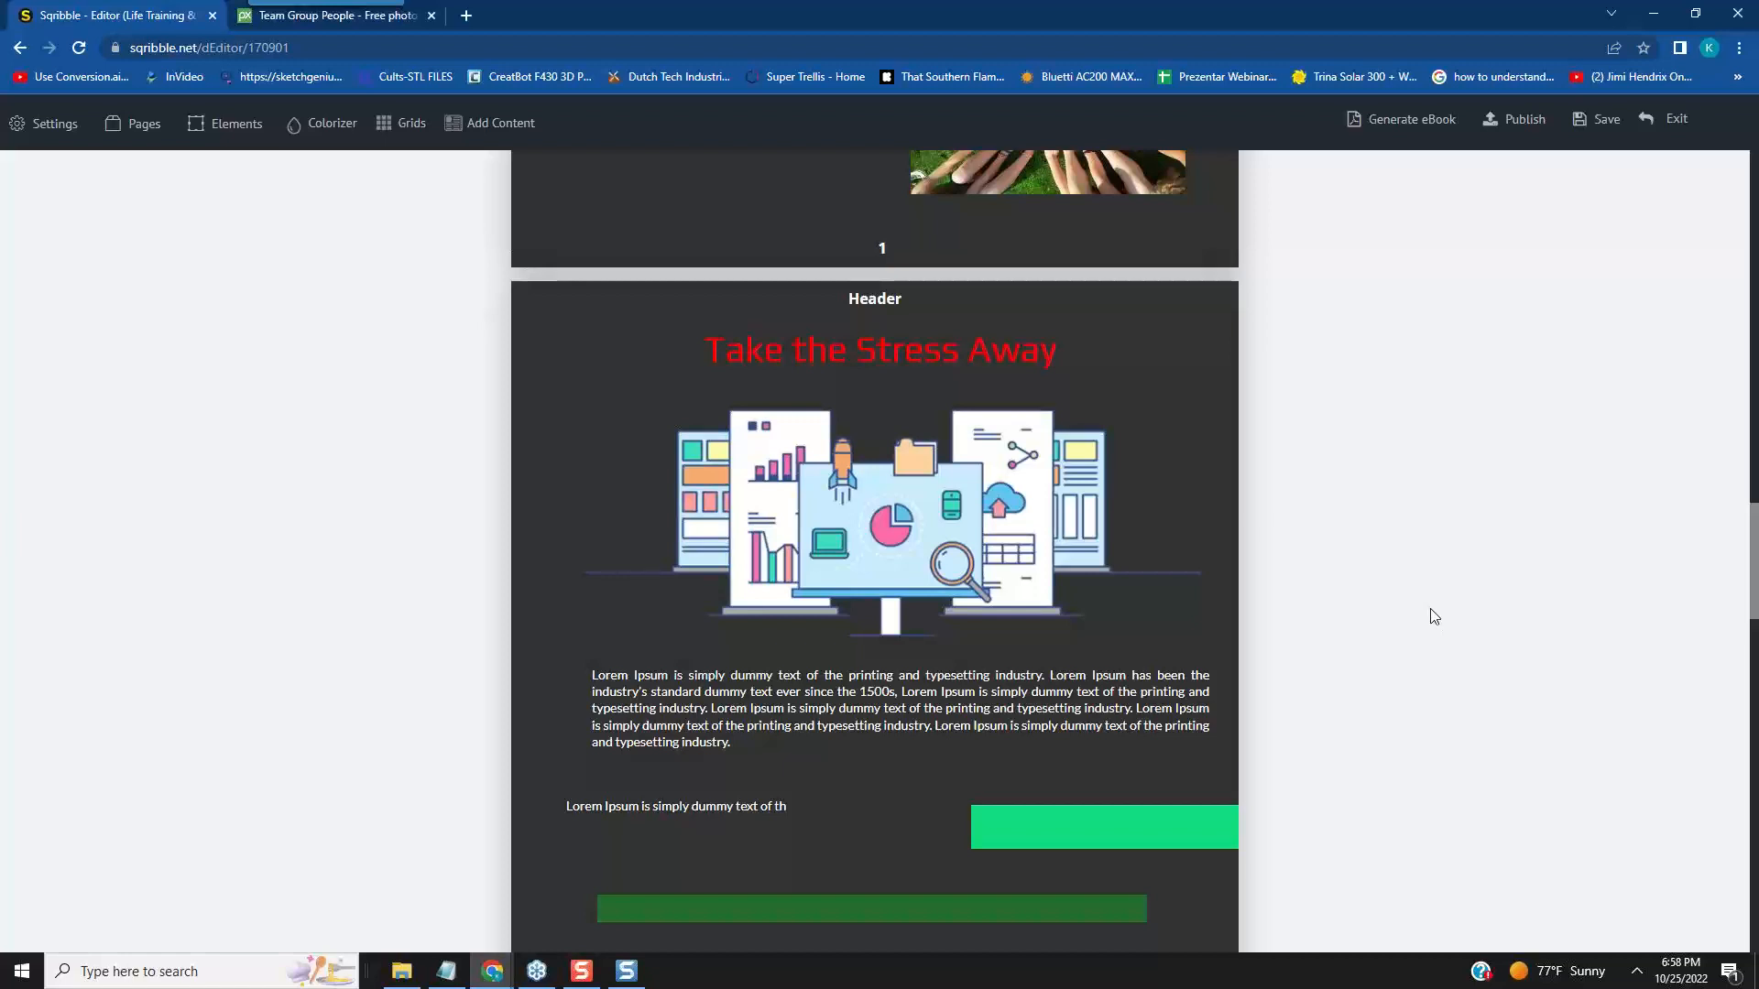
- Move the SEO illustration on page 3 up and slightly right within the green area, leaving more space above the headline
{"action": "scroll", "coordinate": [1255, 519], "scroll_direction": "down", "scroll_amount": 4}
{"action": "scroll", "coordinate": [1257, 525], "scroll_direction": "down", "scroll_amount": 6}
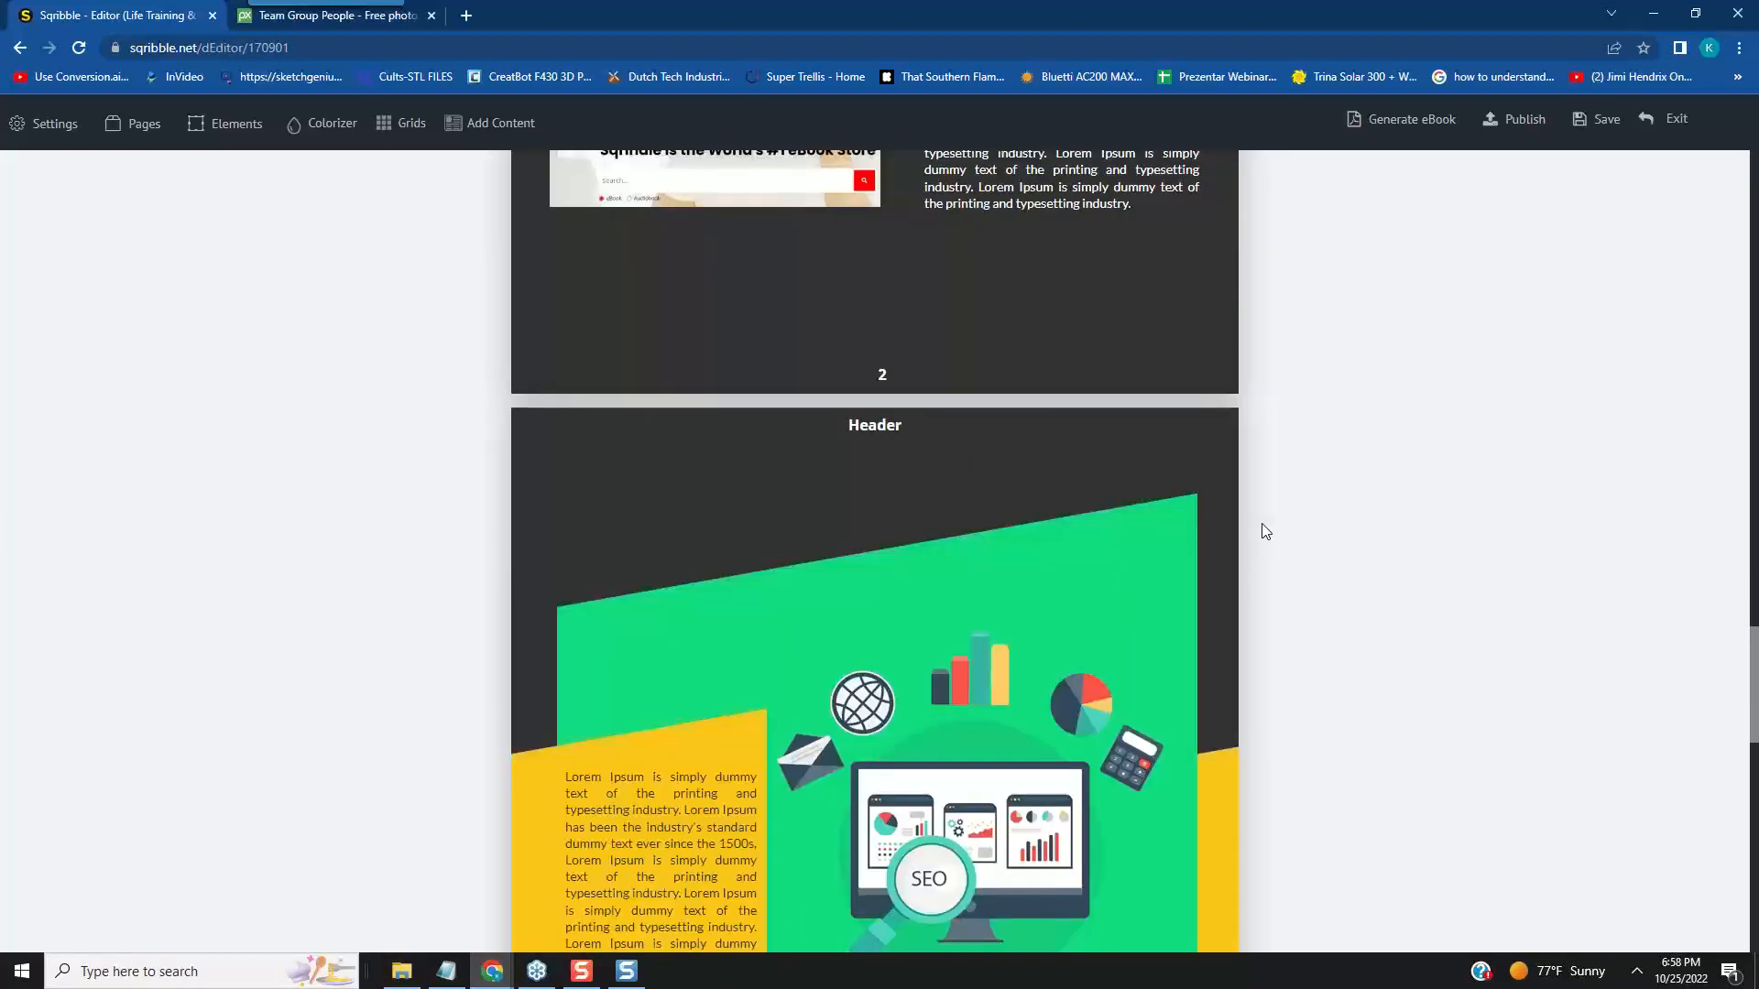
{"action": "scroll", "coordinate": [1257, 525], "scroll_direction": "down", "scroll_amount": 1}
{"action": "scroll", "coordinate": [1127, 600], "scroll_direction": "down", "scroll_amount": 2}
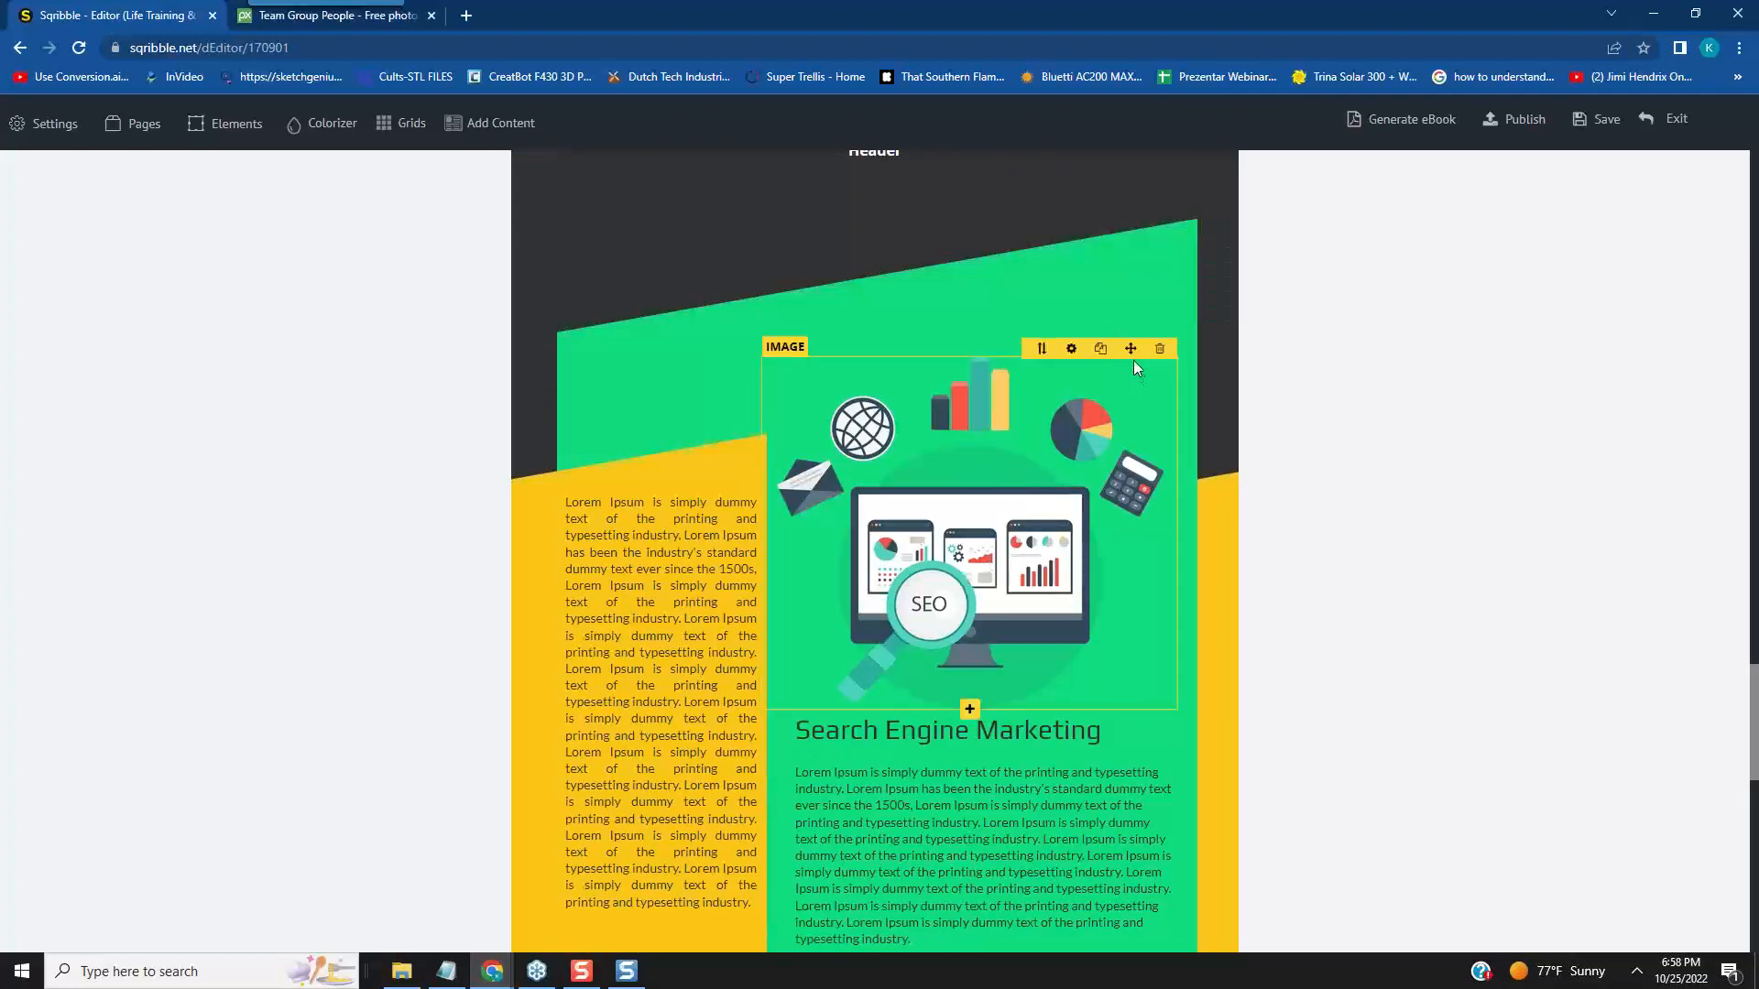
{"action": "left_click_drag", "start_coordinate": [1132, 346], "coordinate": [1151, 235]}
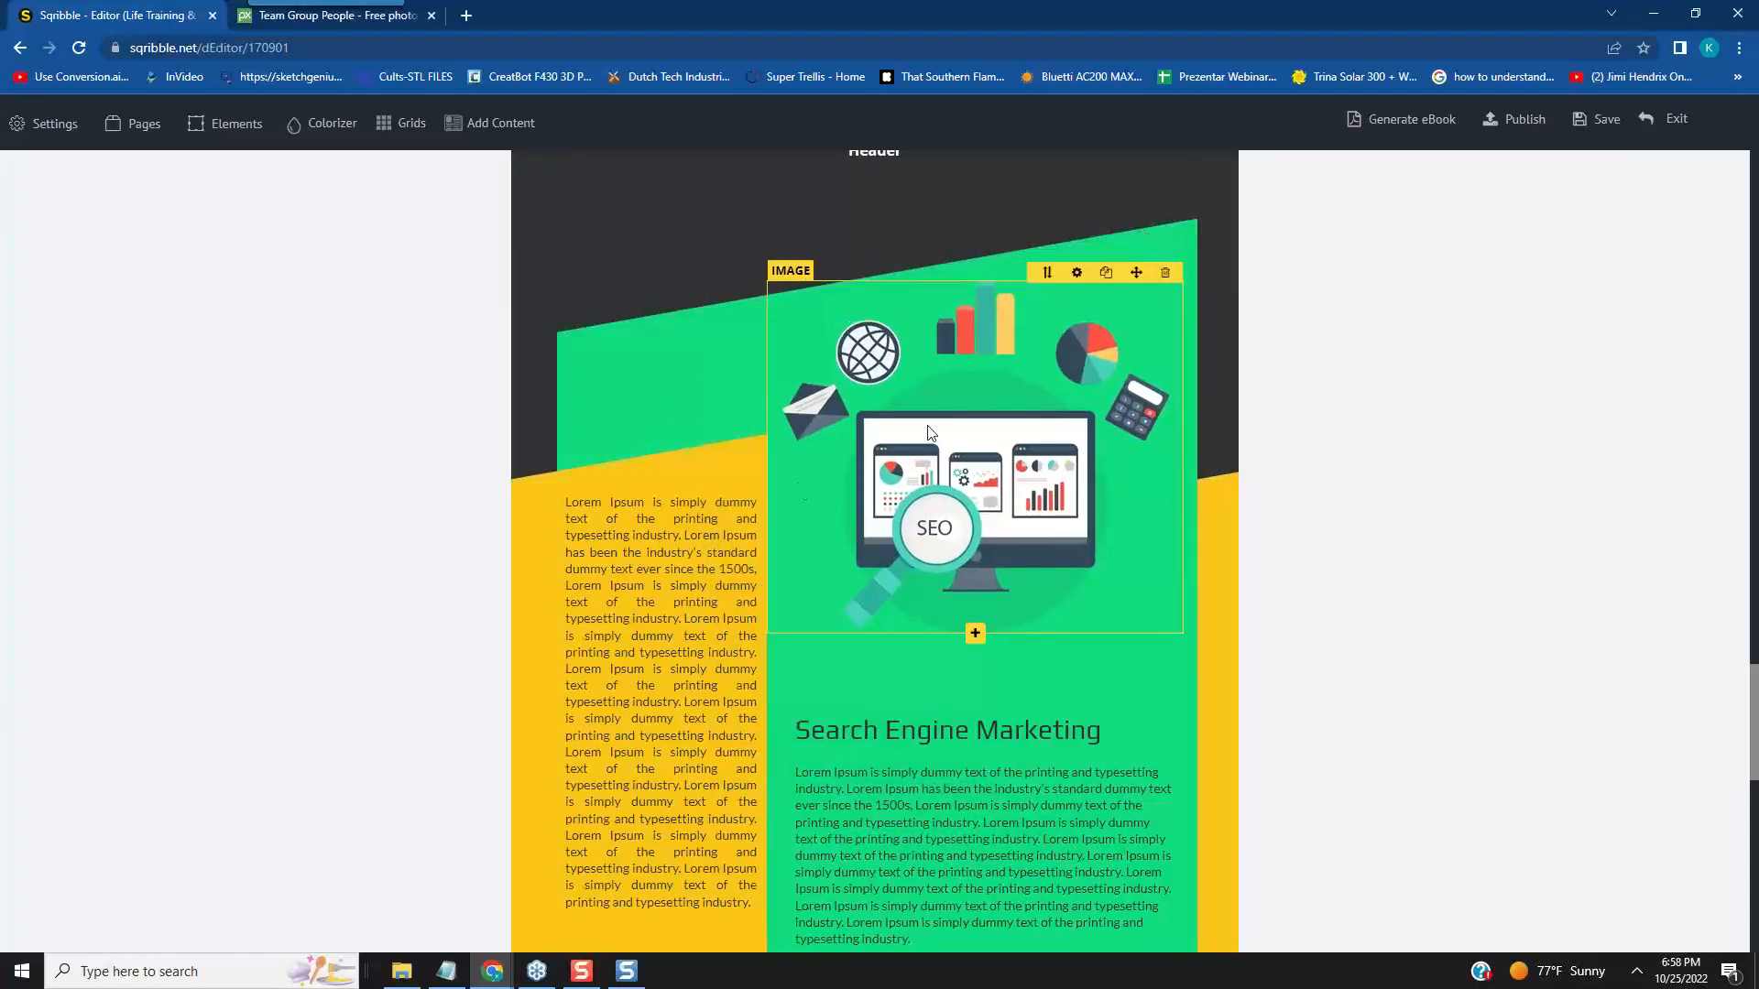
{"action": "left_click", "coordinate": [690, 641]}
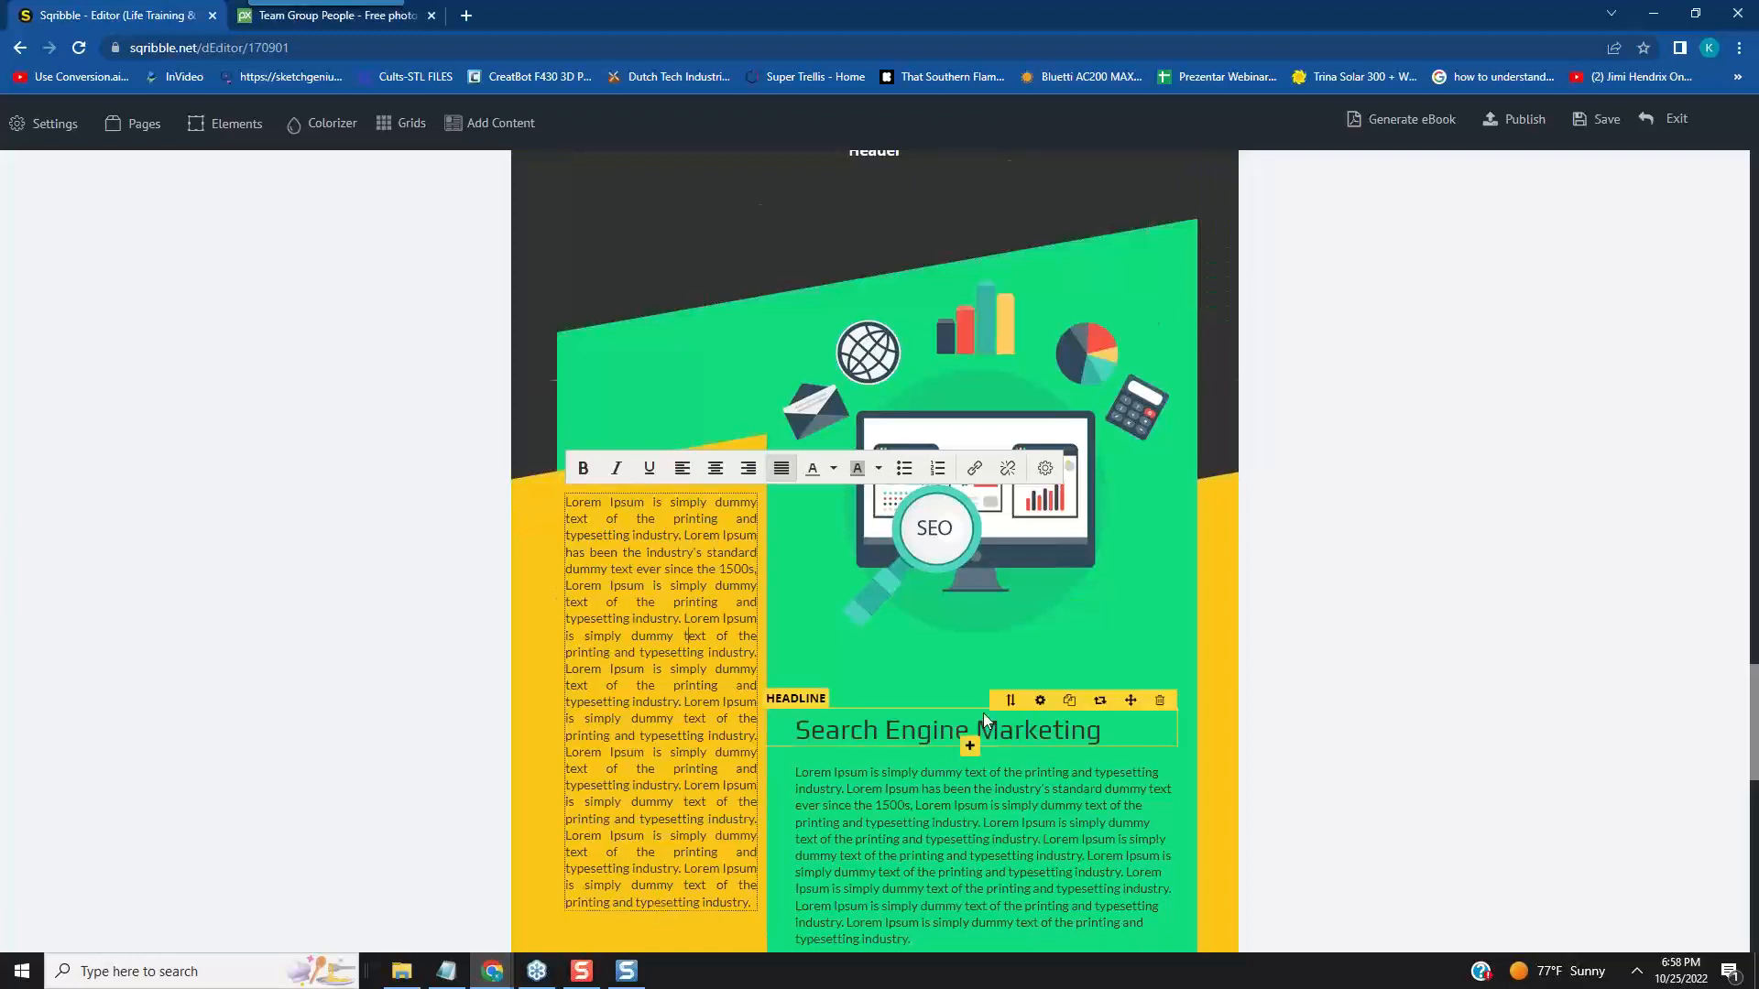
{"action": "scroll", "coordinate": [982, 712], "scroll_direction": "down", "scroll_amount": 2}
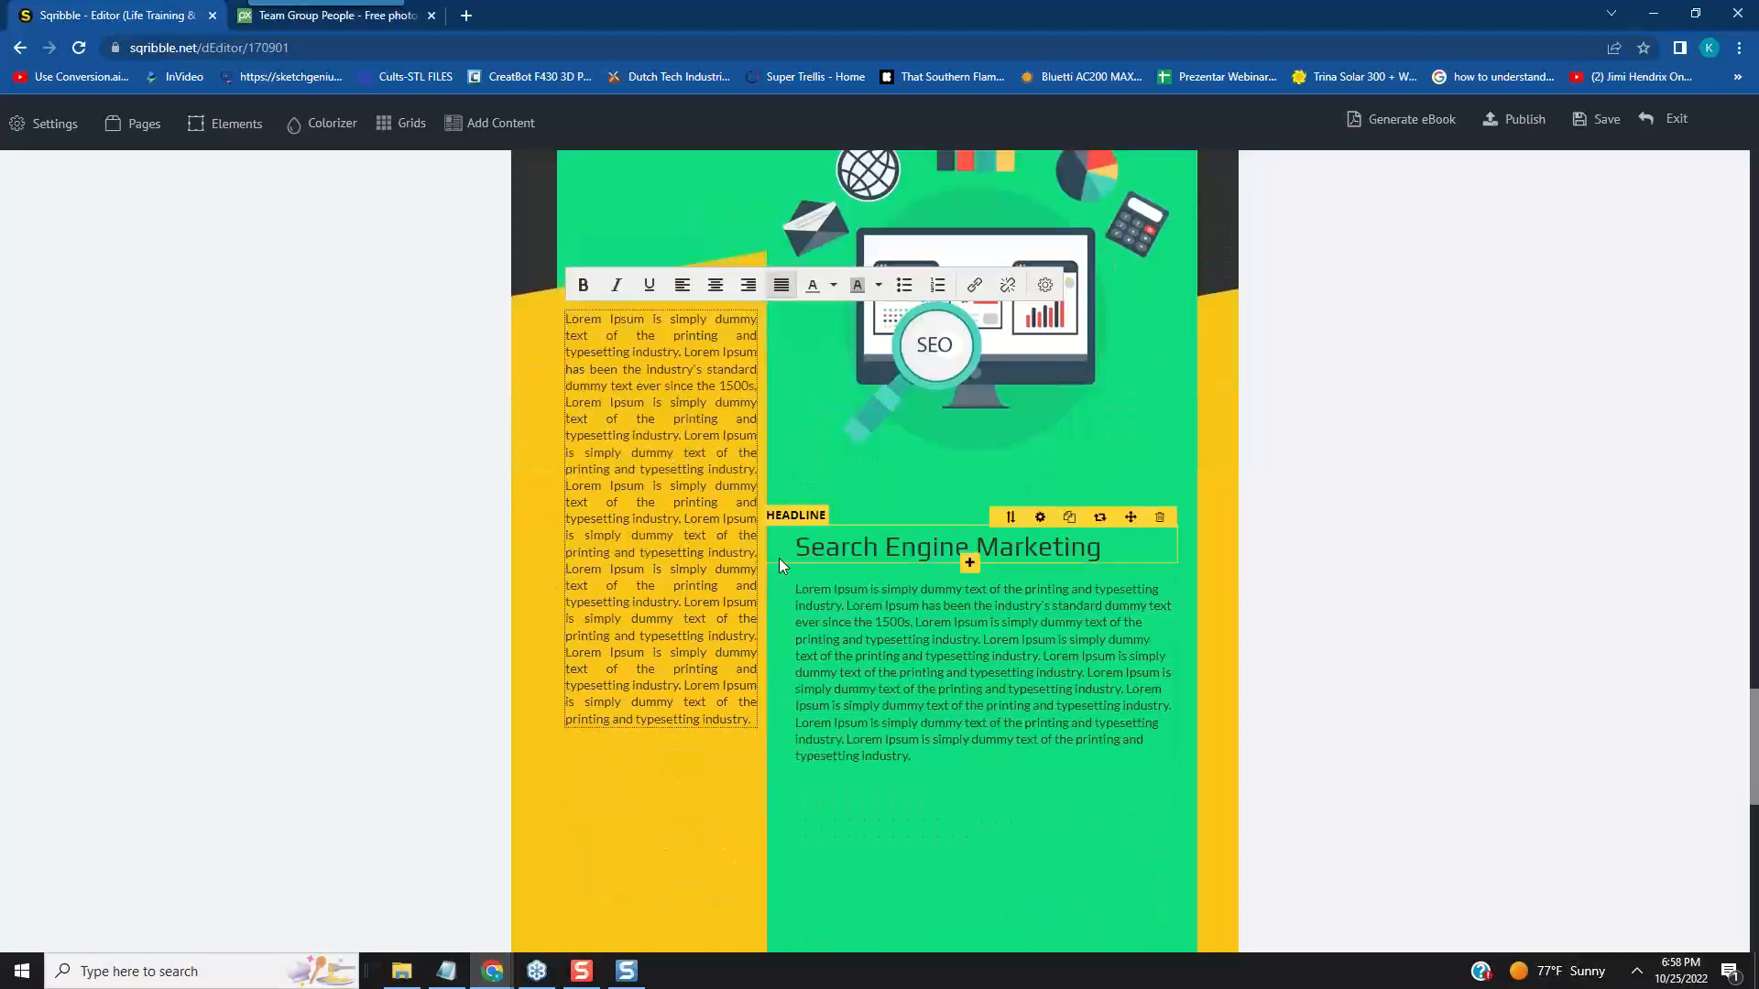
{"action": "scroll", "coordinate": [779, 558], "scroll_direction": "up", "scroll_amount": 3}
{"action": "mouse_move", "coordinate": [910, 821]}
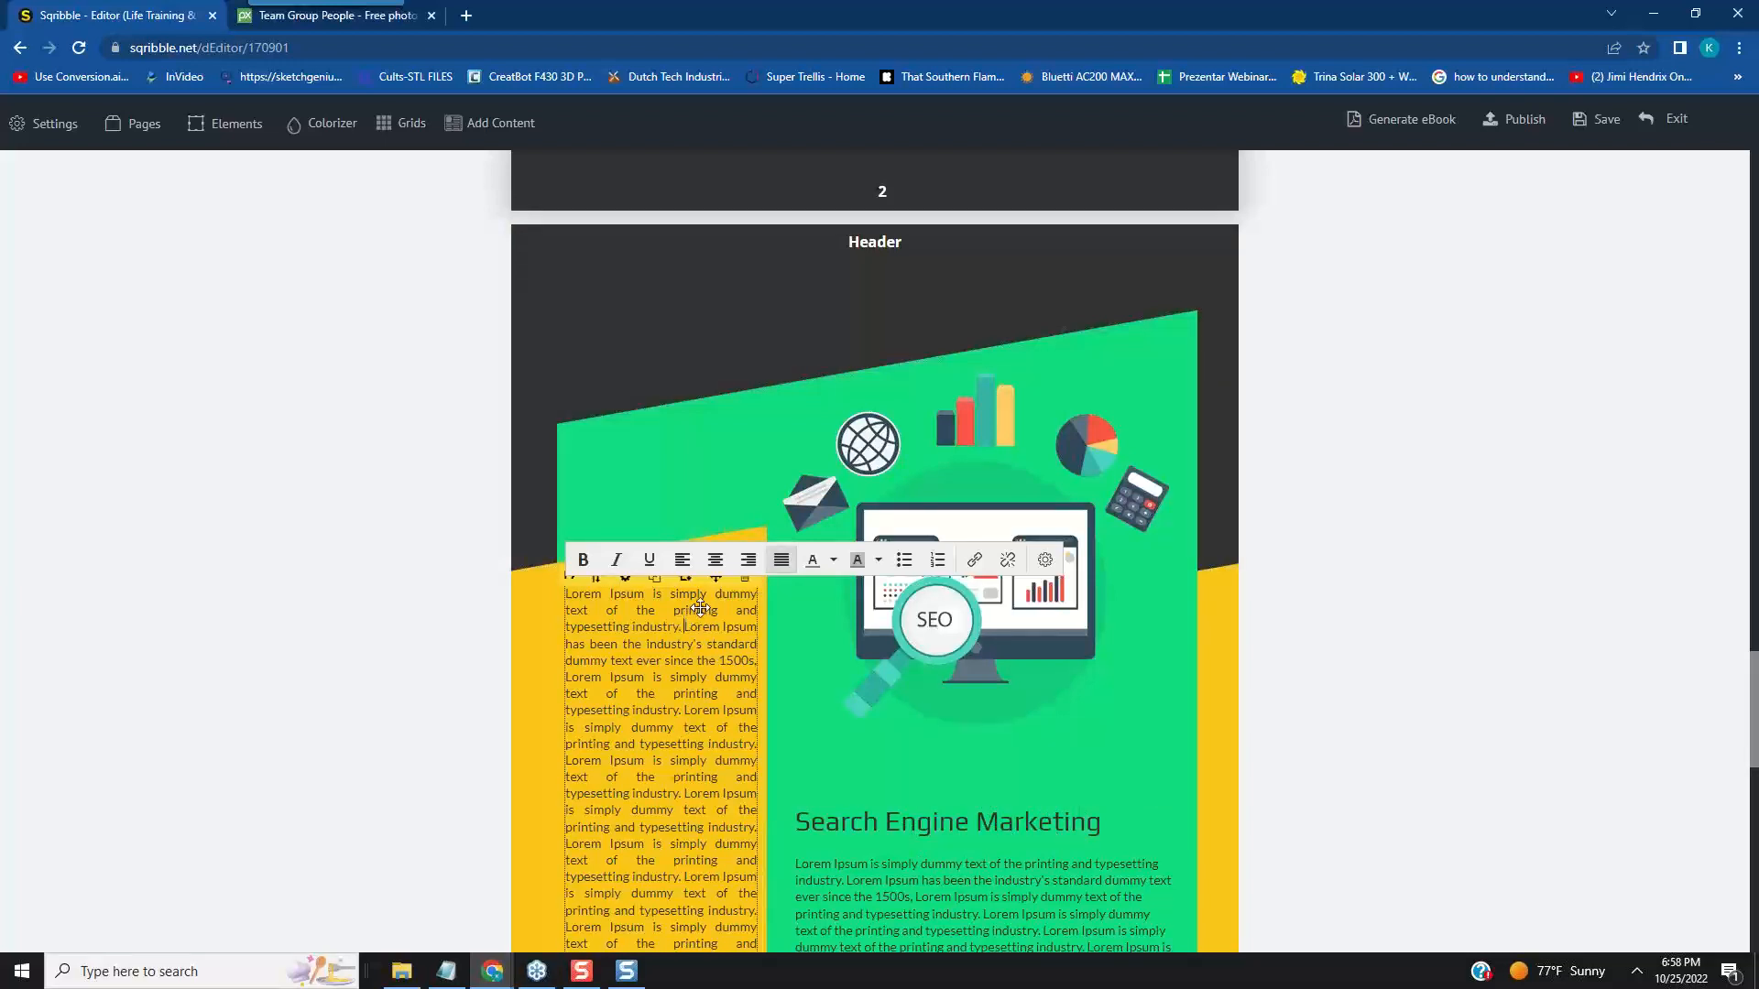
{"action": "mouse_move", "coordinate": [1076, 402]}
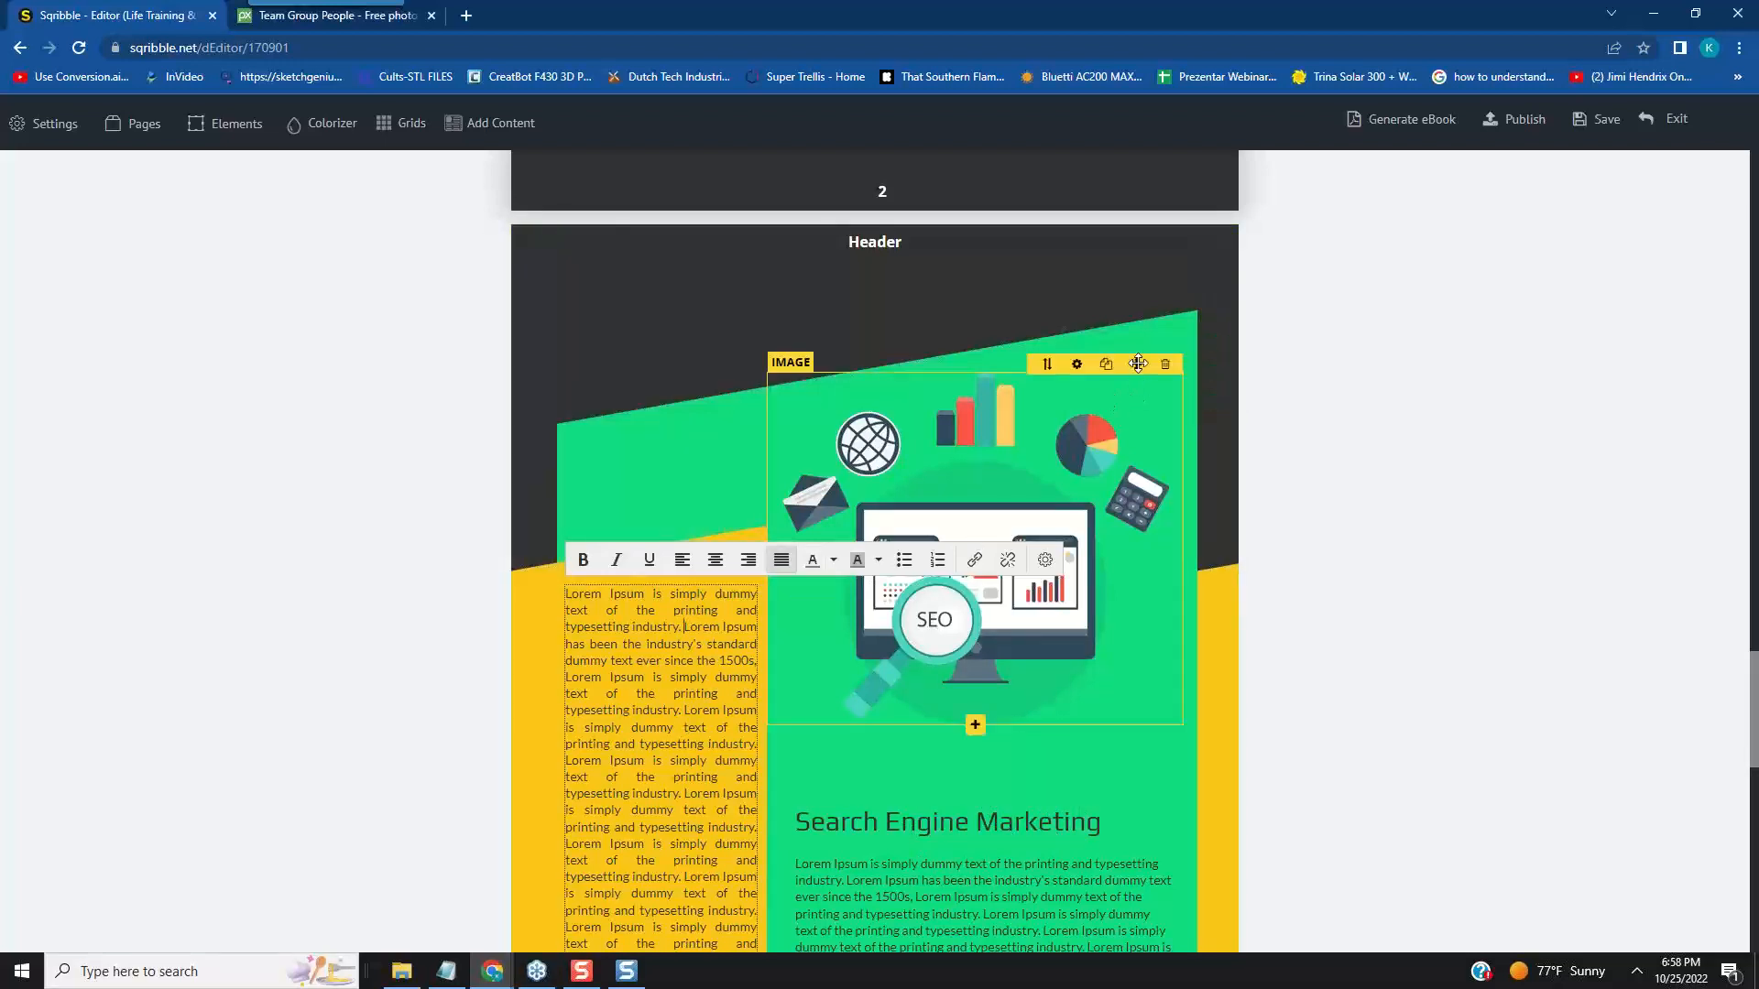
{"action": "left_click_drag", "start_coordinate": [1139, 363], "coordinate": [1148, 336]}
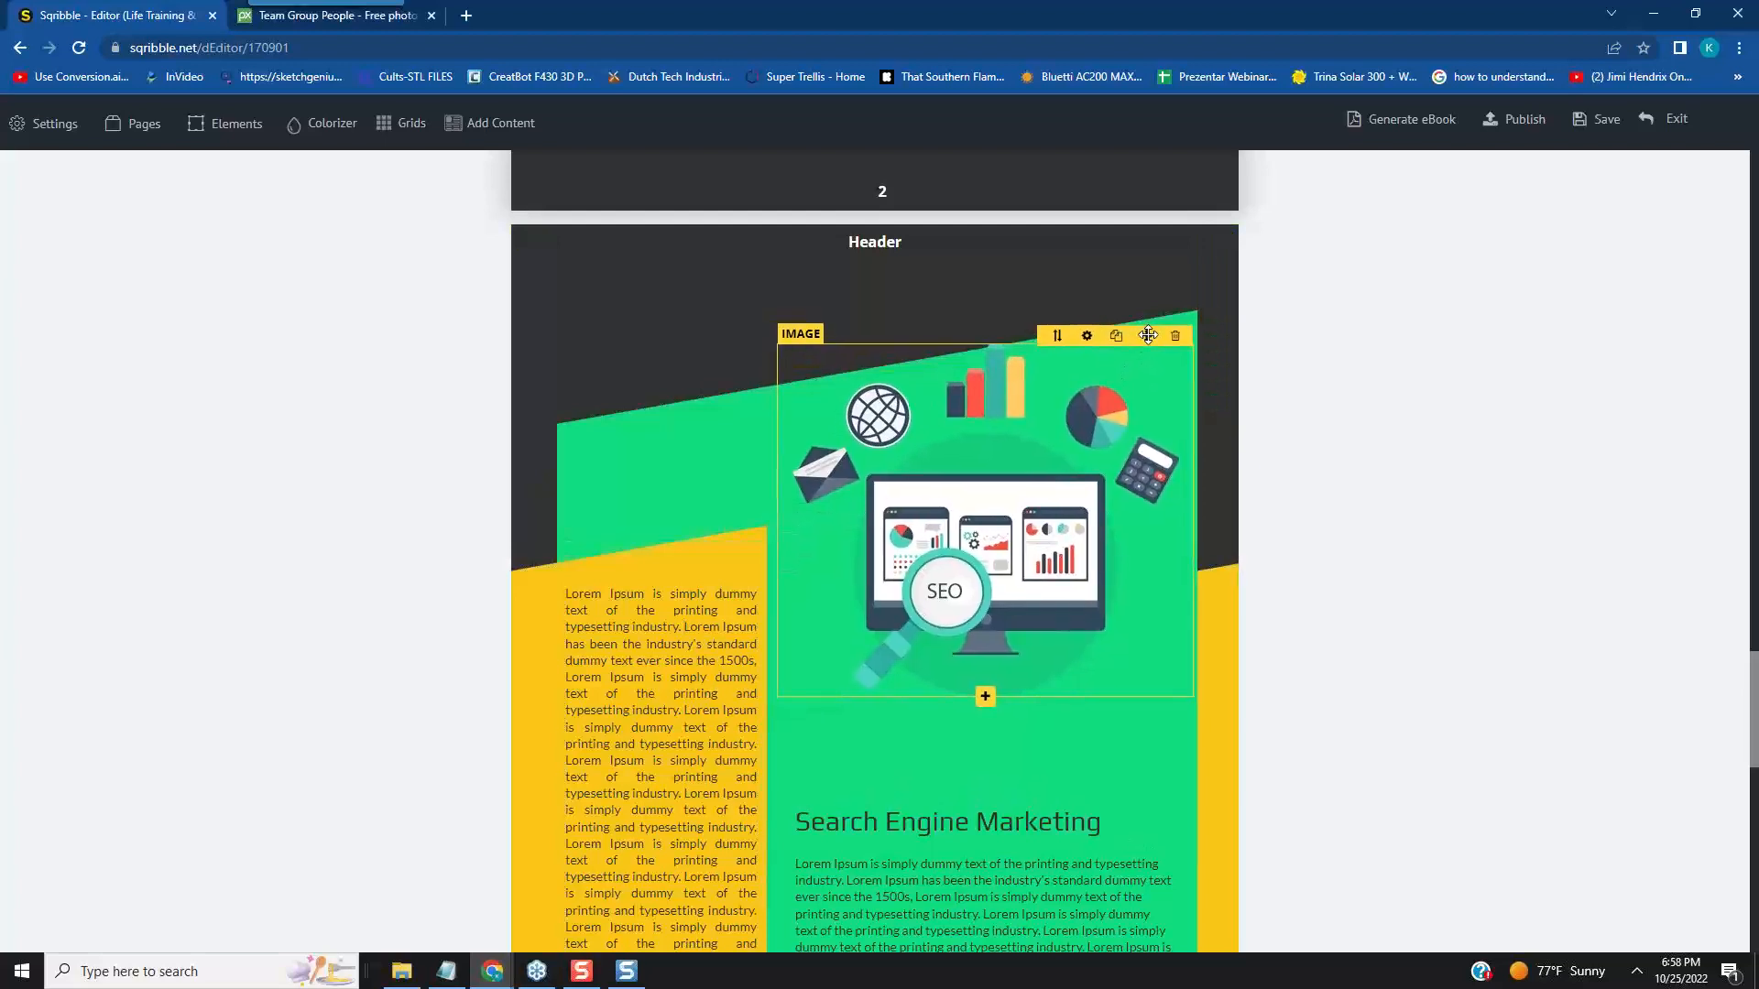
- Open the settings of the narrow paragraph in page 3's yellow column
{"action": "mouse_move", "coordinate": [675, 594]}
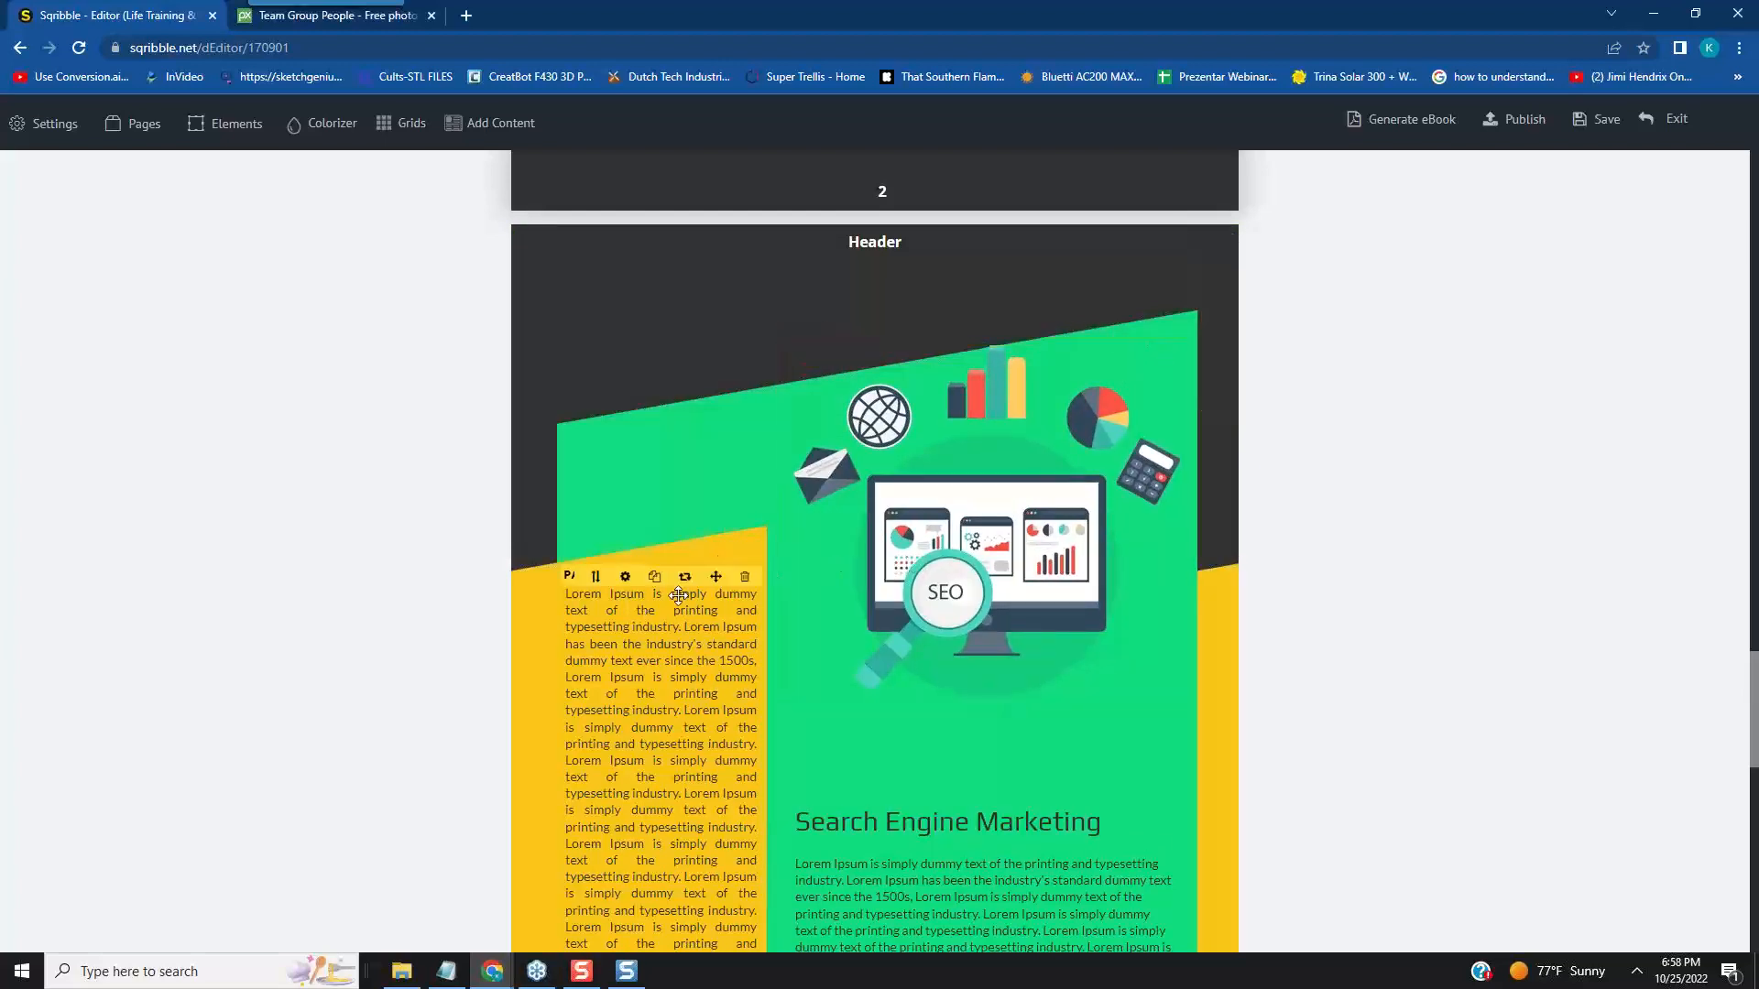
{"action": "left_click", "coordinate": [625, 577]}
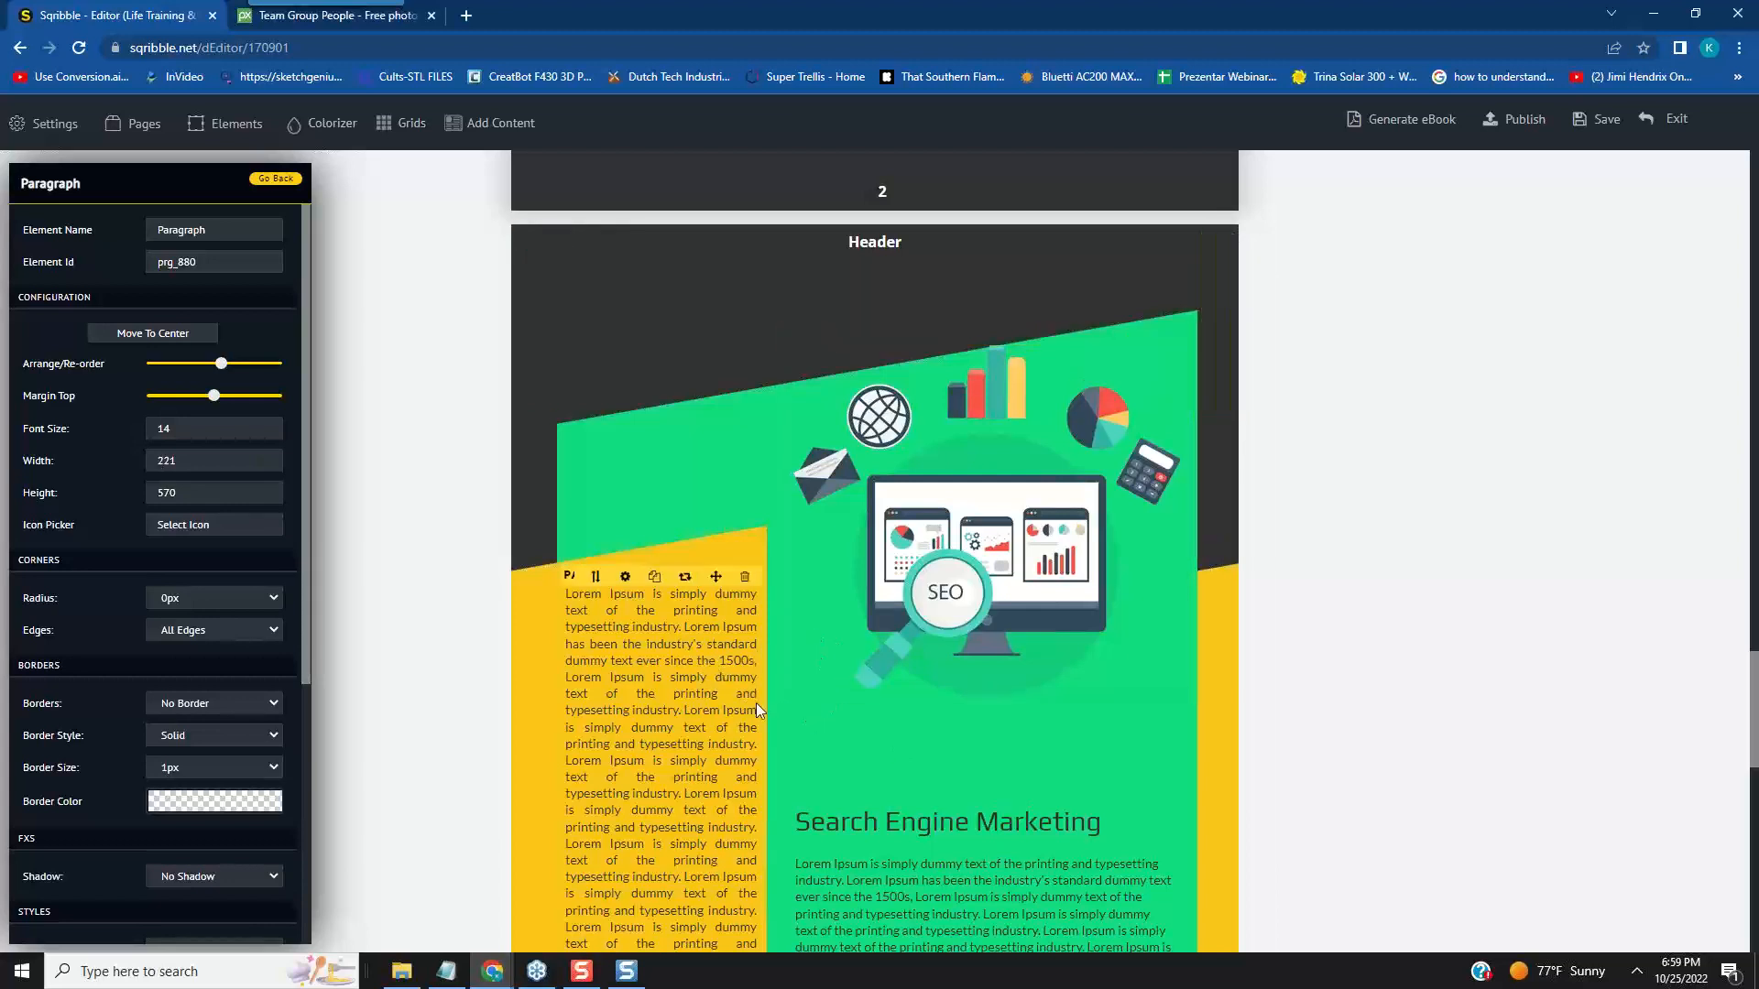
- Move the Search Engine Marketing headline up and slightly right, and bring its paragraph up beneath it
{"action": "scroll", "coordinate": [849, 756], "scroll_direction": "down", "scroll_amount": 3}
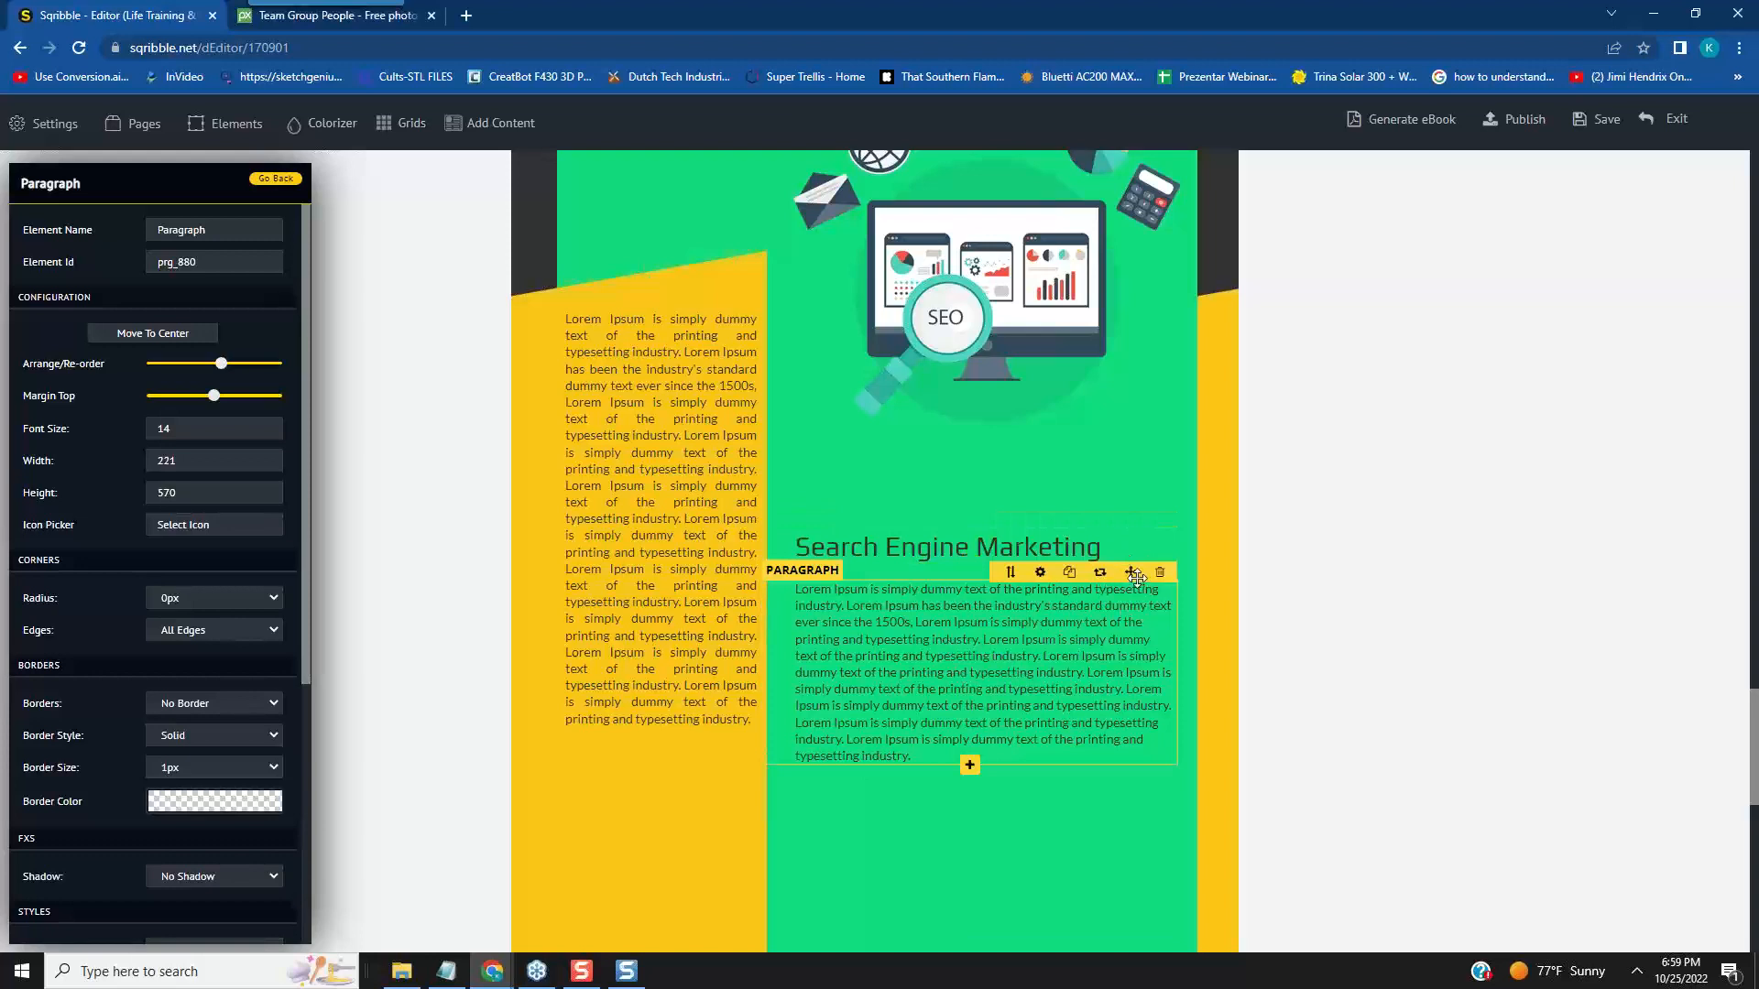
{"action": "left_click_drag", "start_coordinate": [1133, 573], "coordinate": [1134, 668]}
{"action": "mouse_move", "coordinate": [1099, 531]}
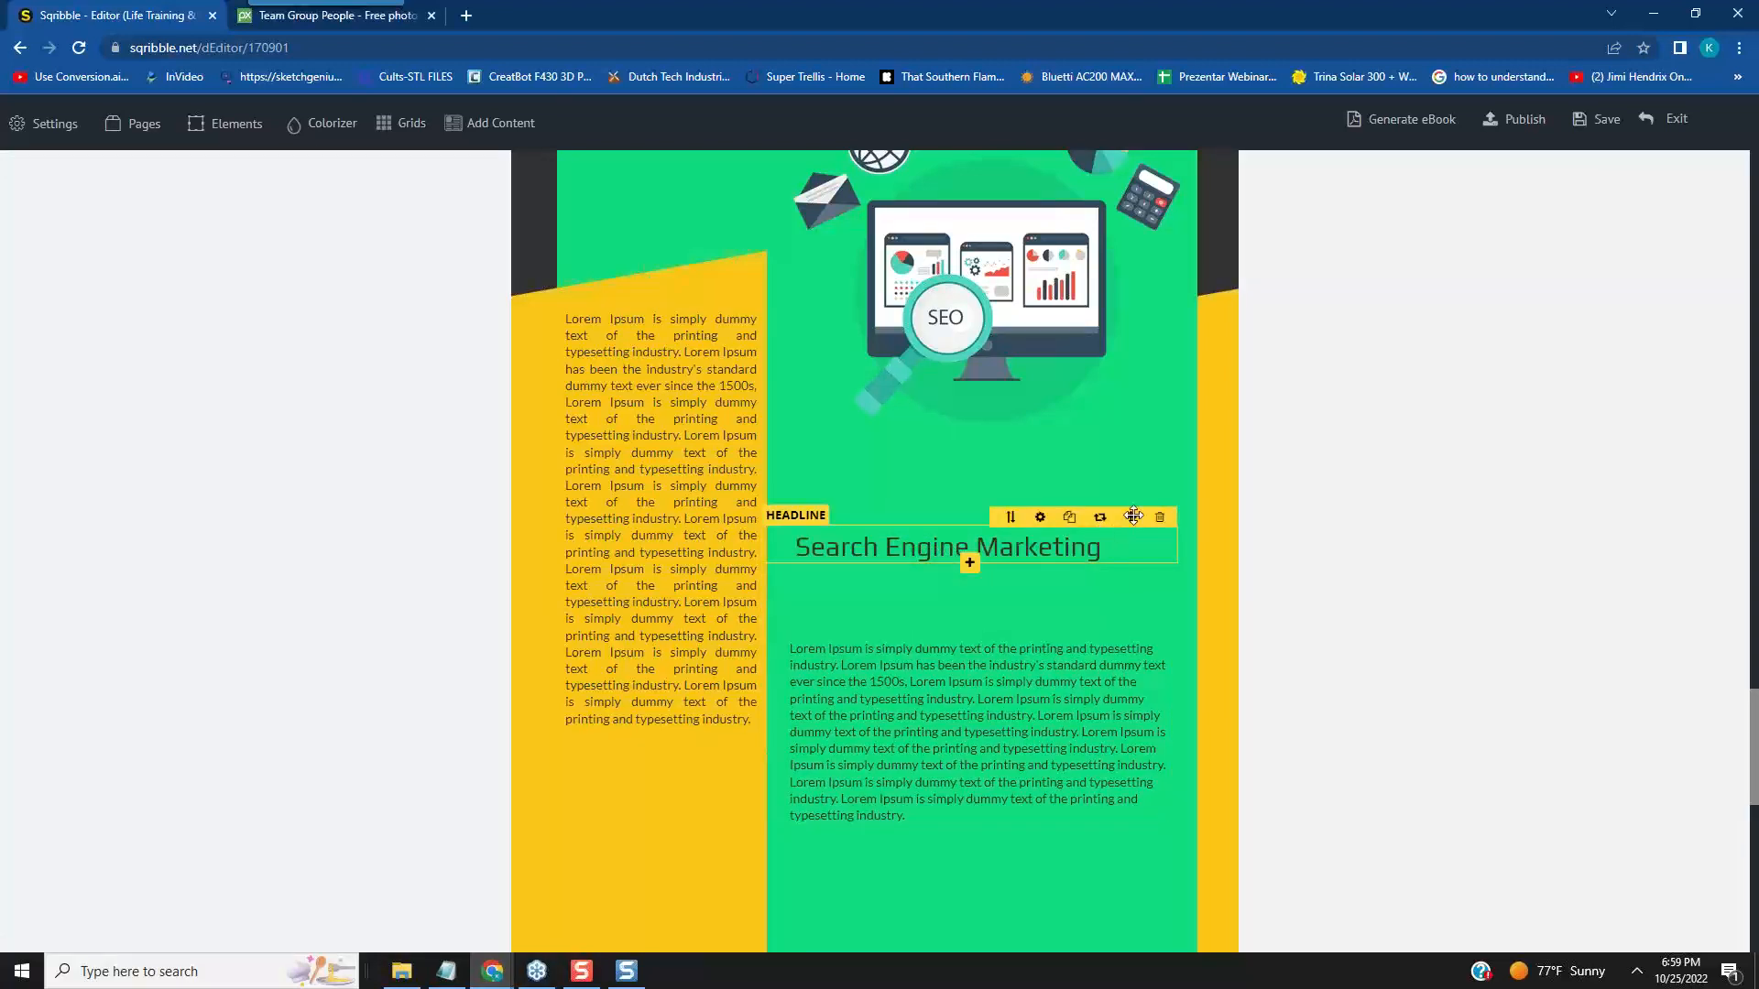
{"action": "left_click_drag", "start_coordinate": [1142, 488], "coordinate": [1143, 463]}
{"action": "left_click_drag", "start_coordinate": [1125, 632], "coordinate": [1123, 533]}
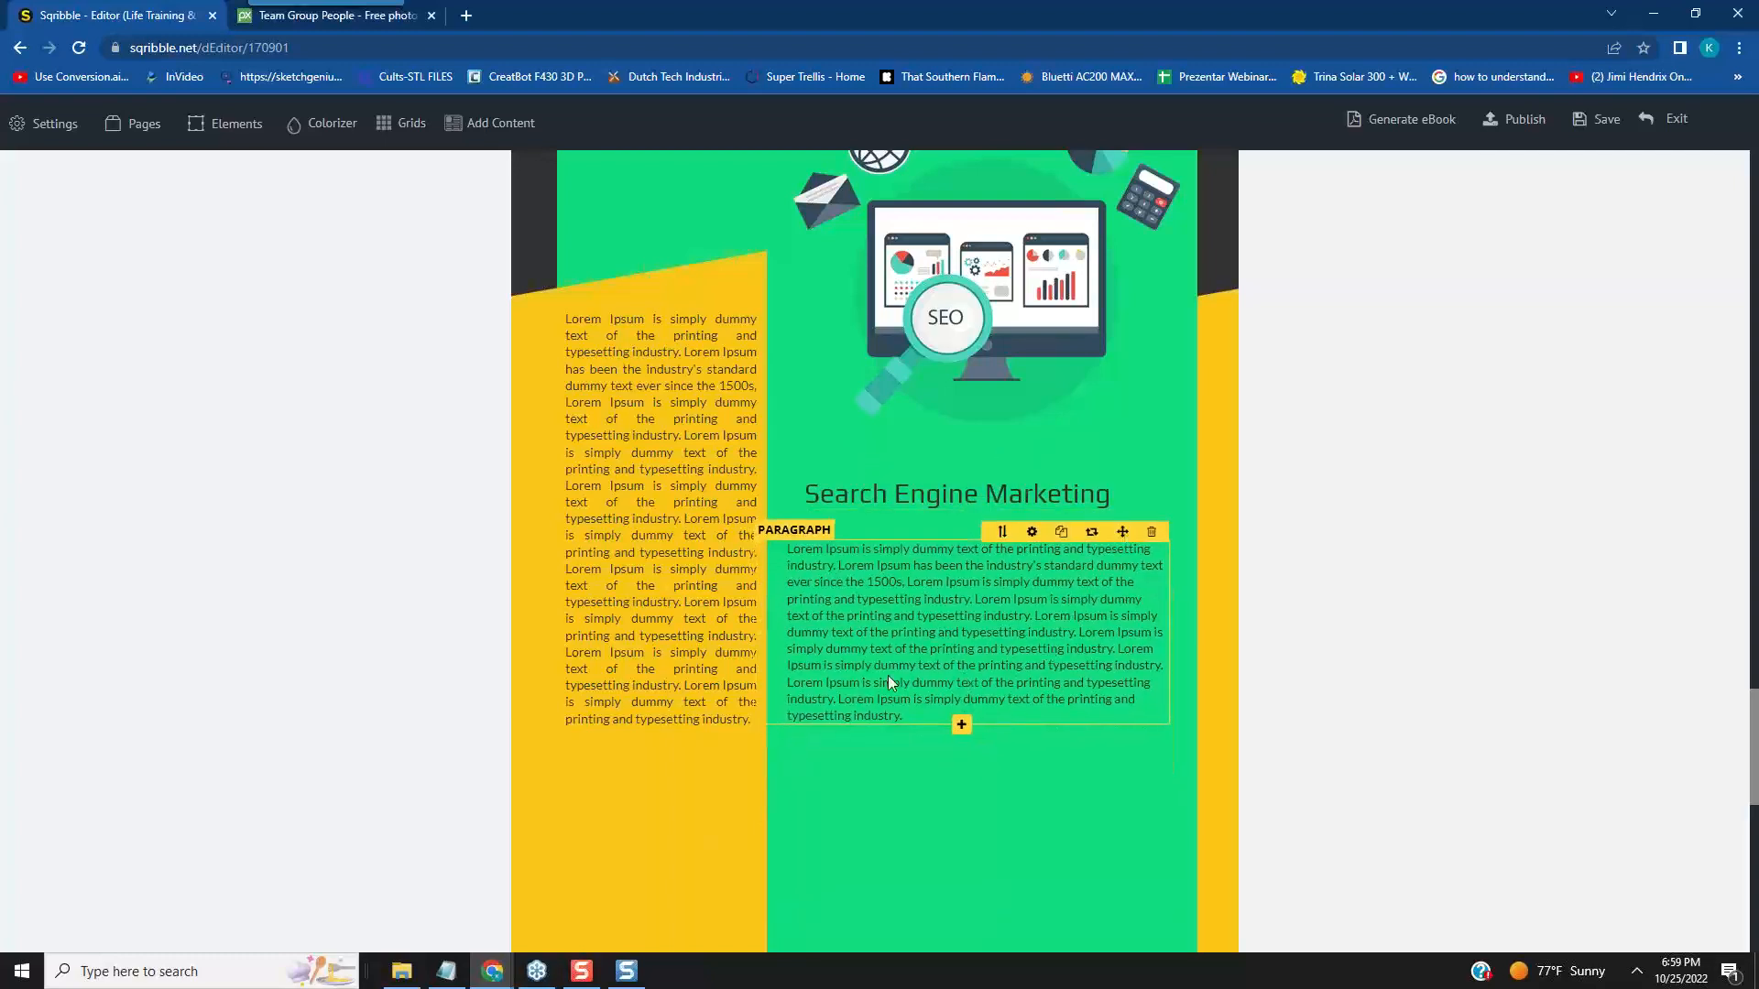
{"action": "scroll", "coordinate": [1008, 416], "scroll_direction": "up", "scroll_amount": 2}
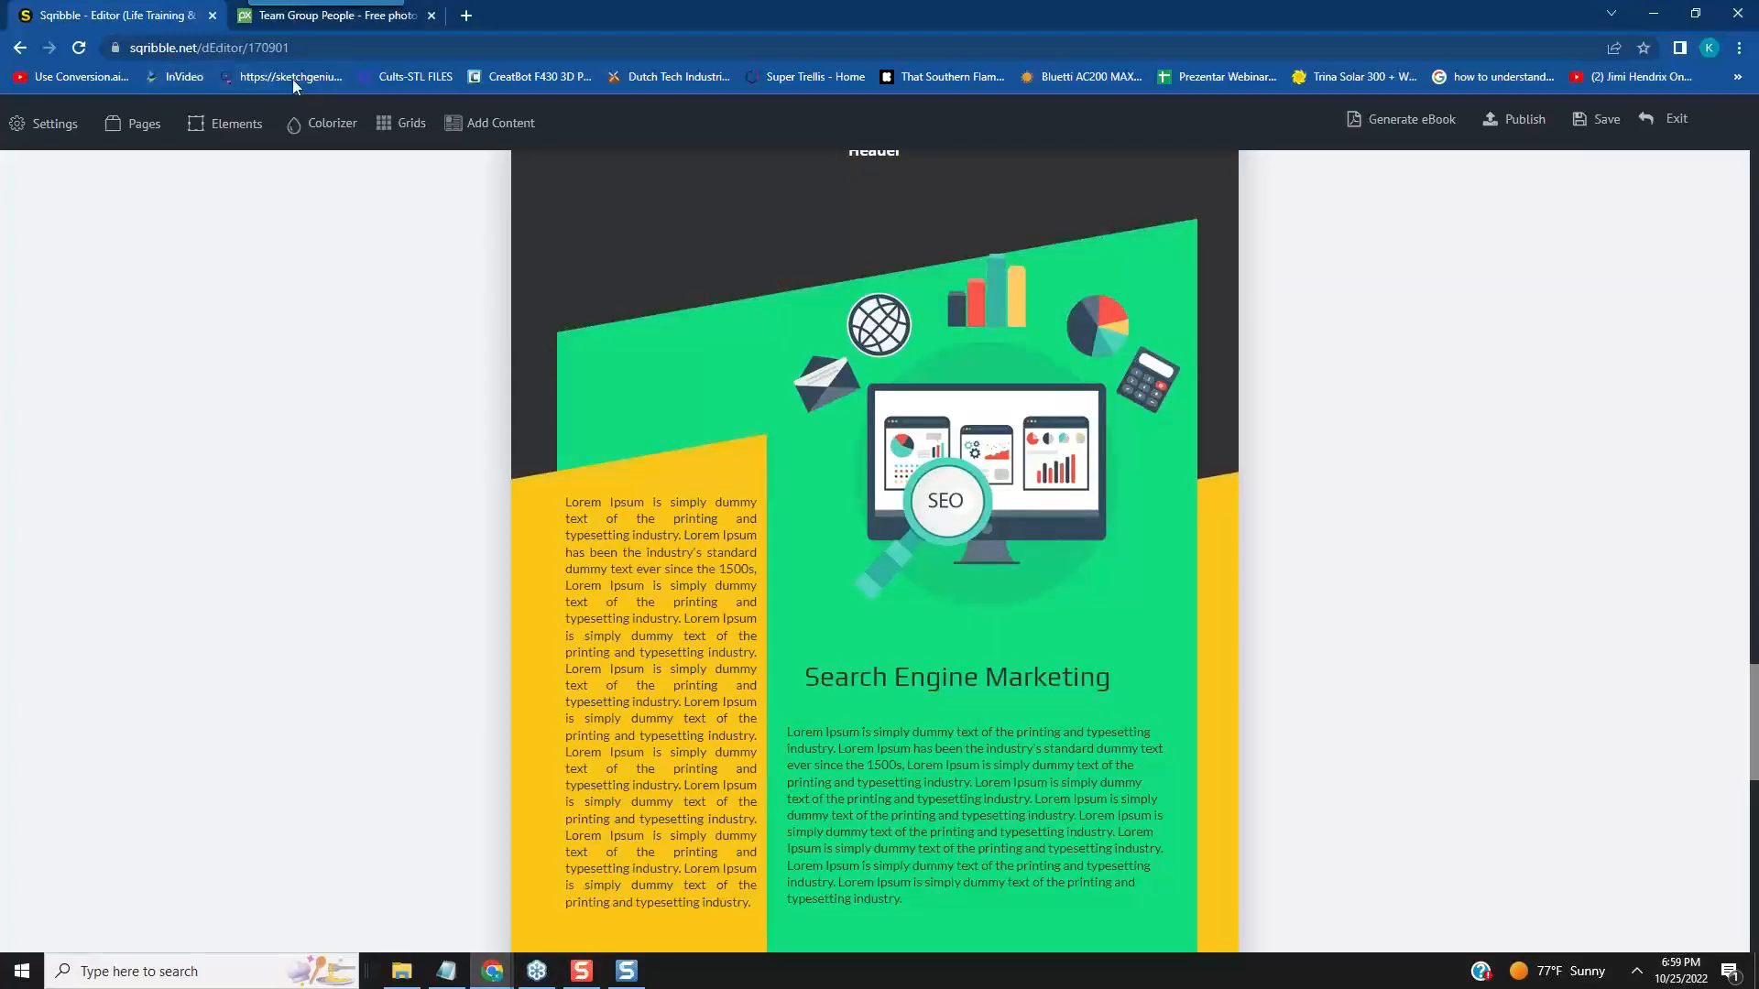
- Switch to Pixabay and search its photos for "parenting"
{"action": "left_click", "coordinate": [346, 17]}
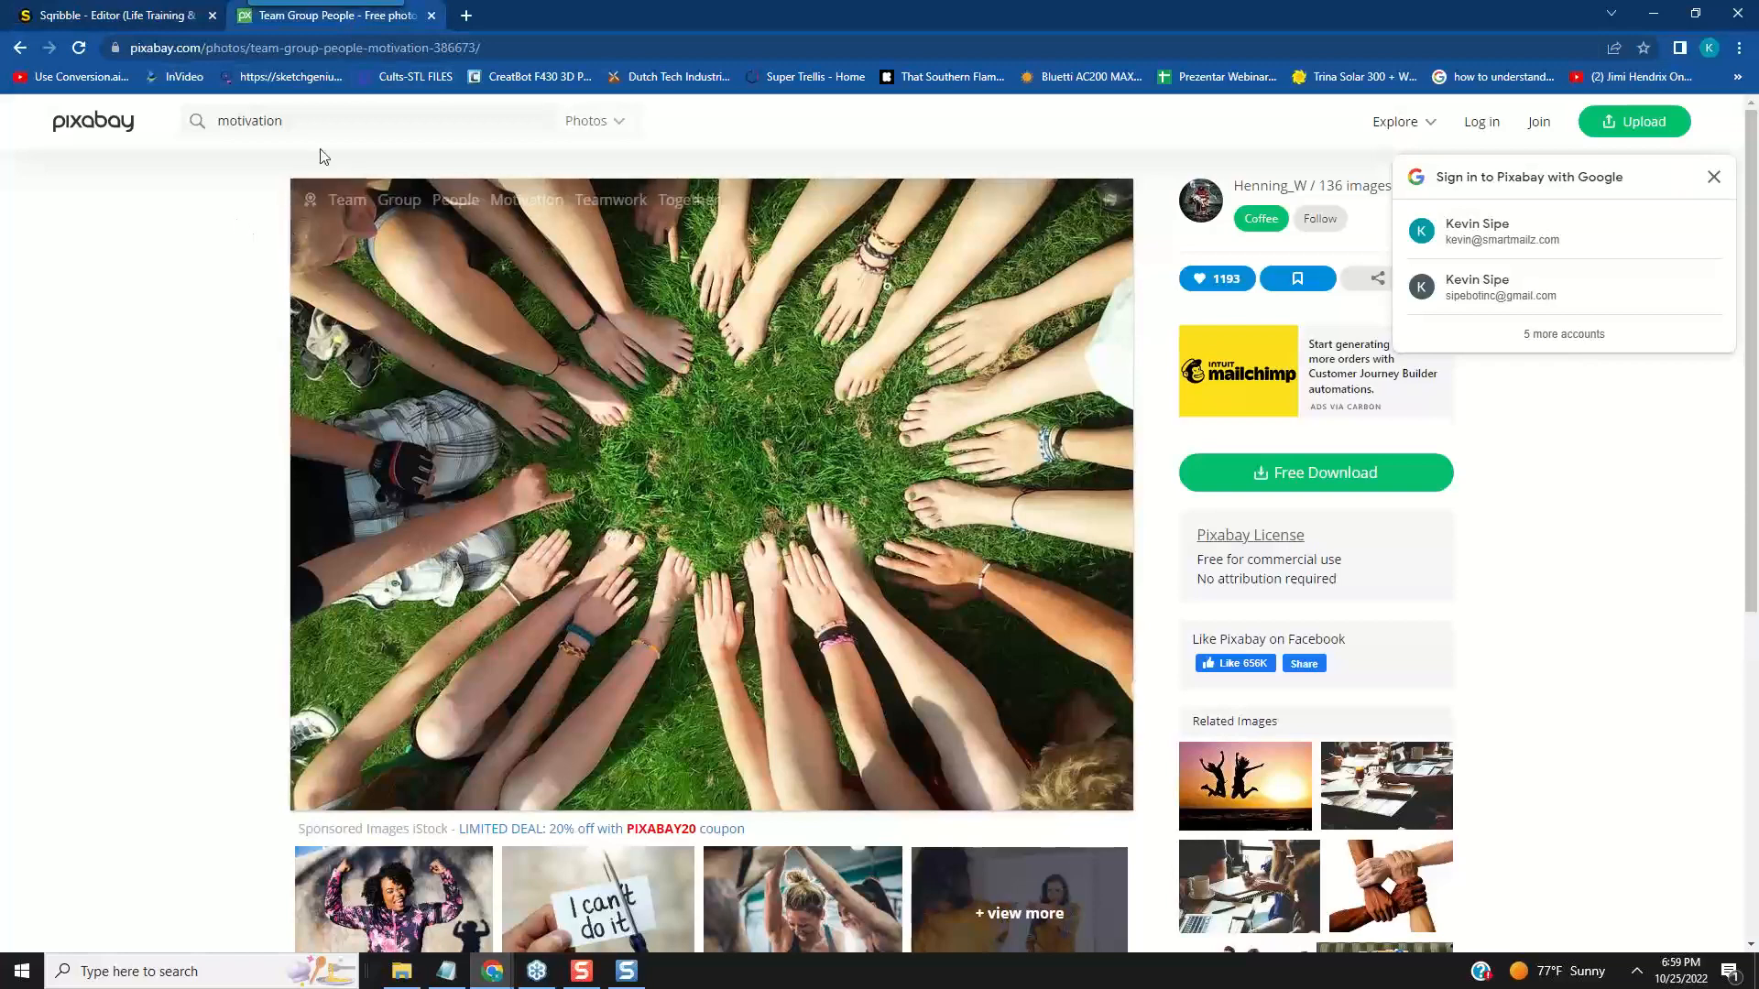
{"action": "left_click", "coordinate": [194, 122]}
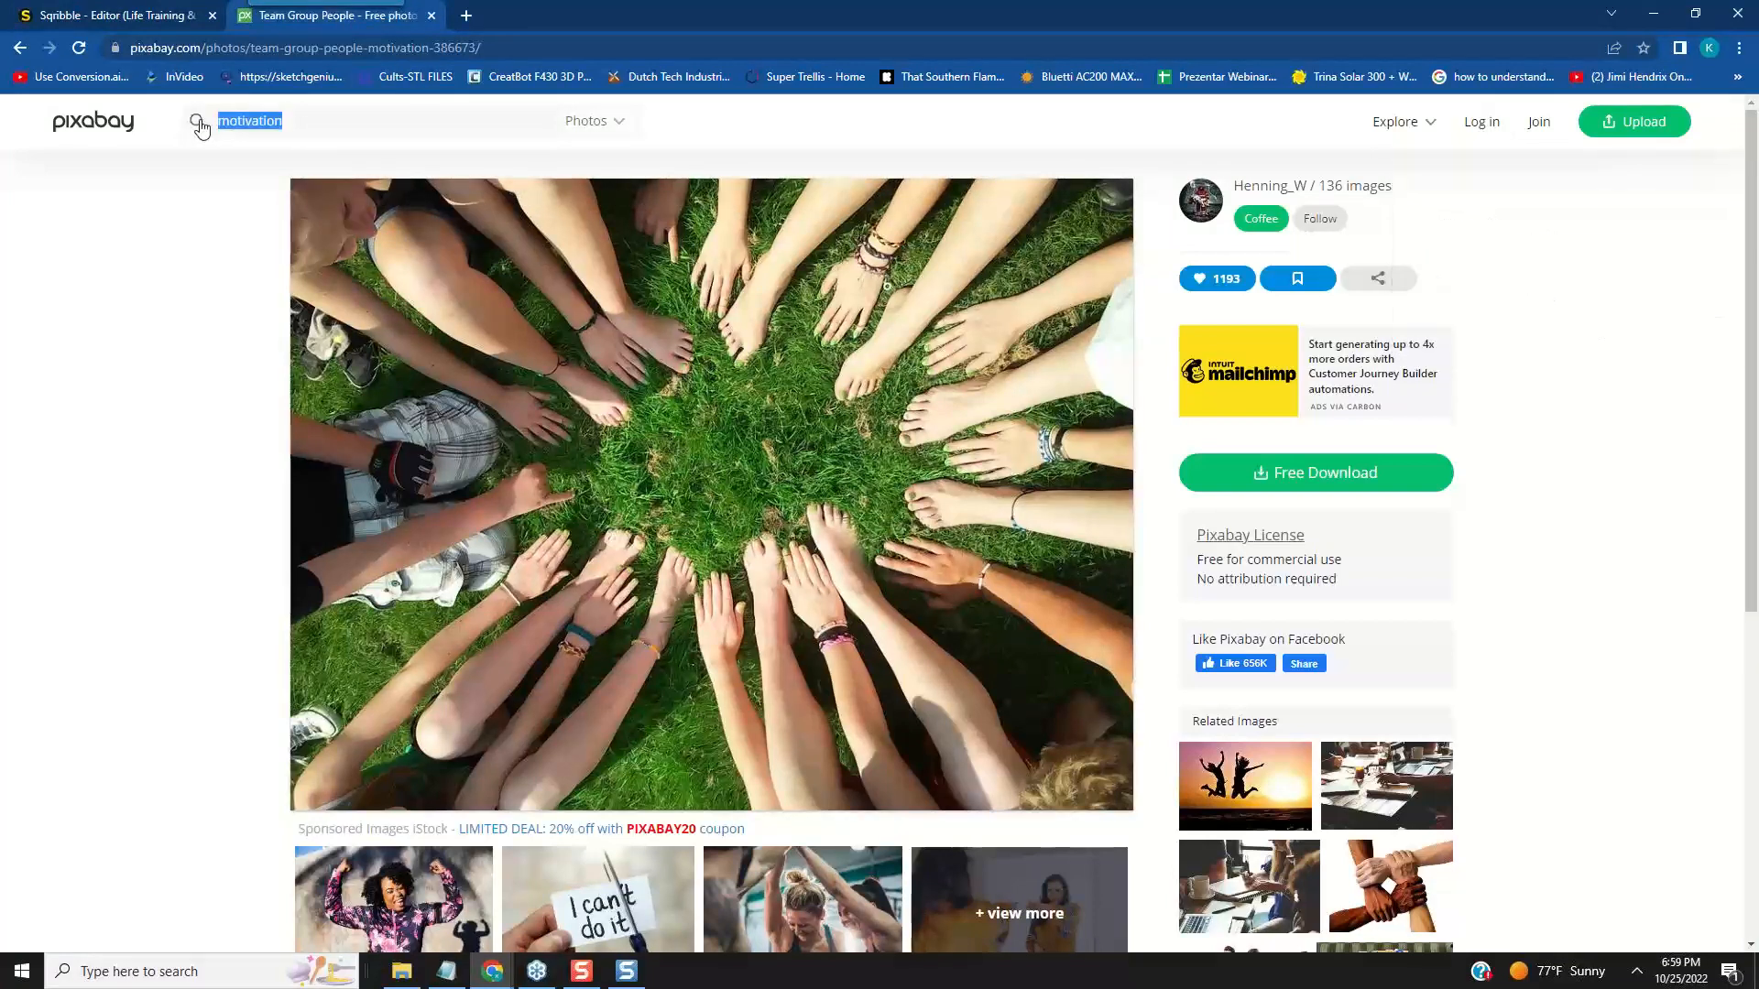
{"action": "type", "text": "parenting"}
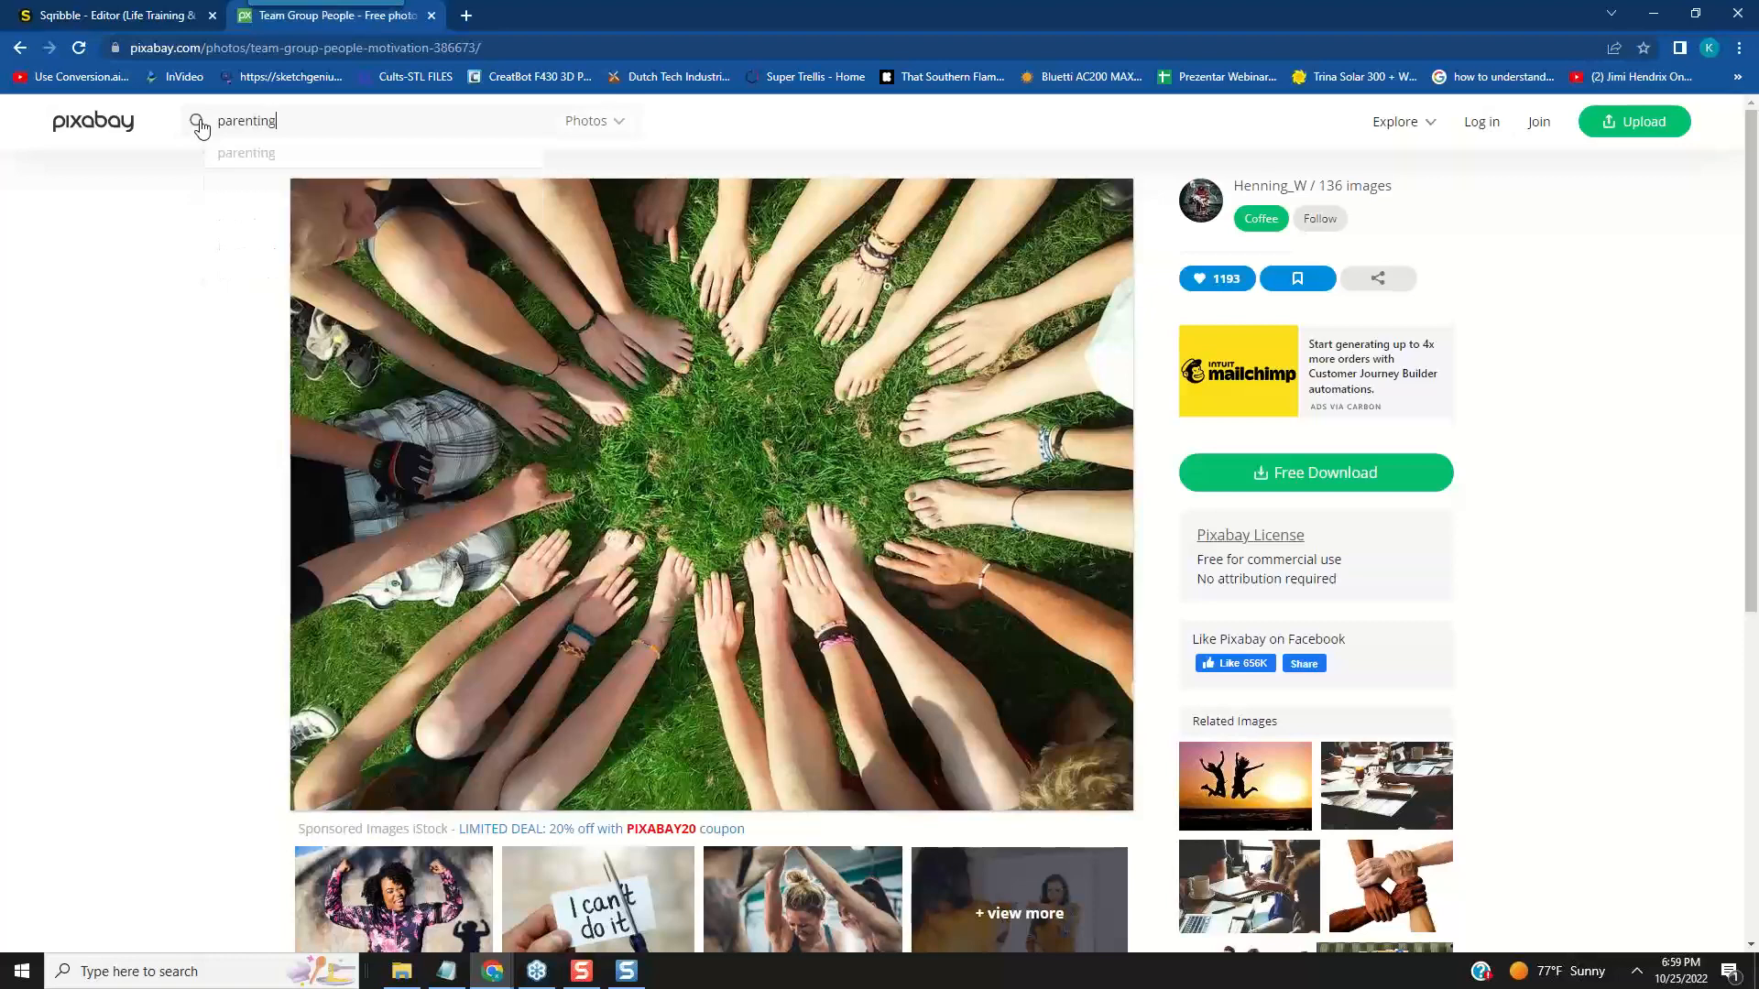
{"action": "key", "text": "Return"}
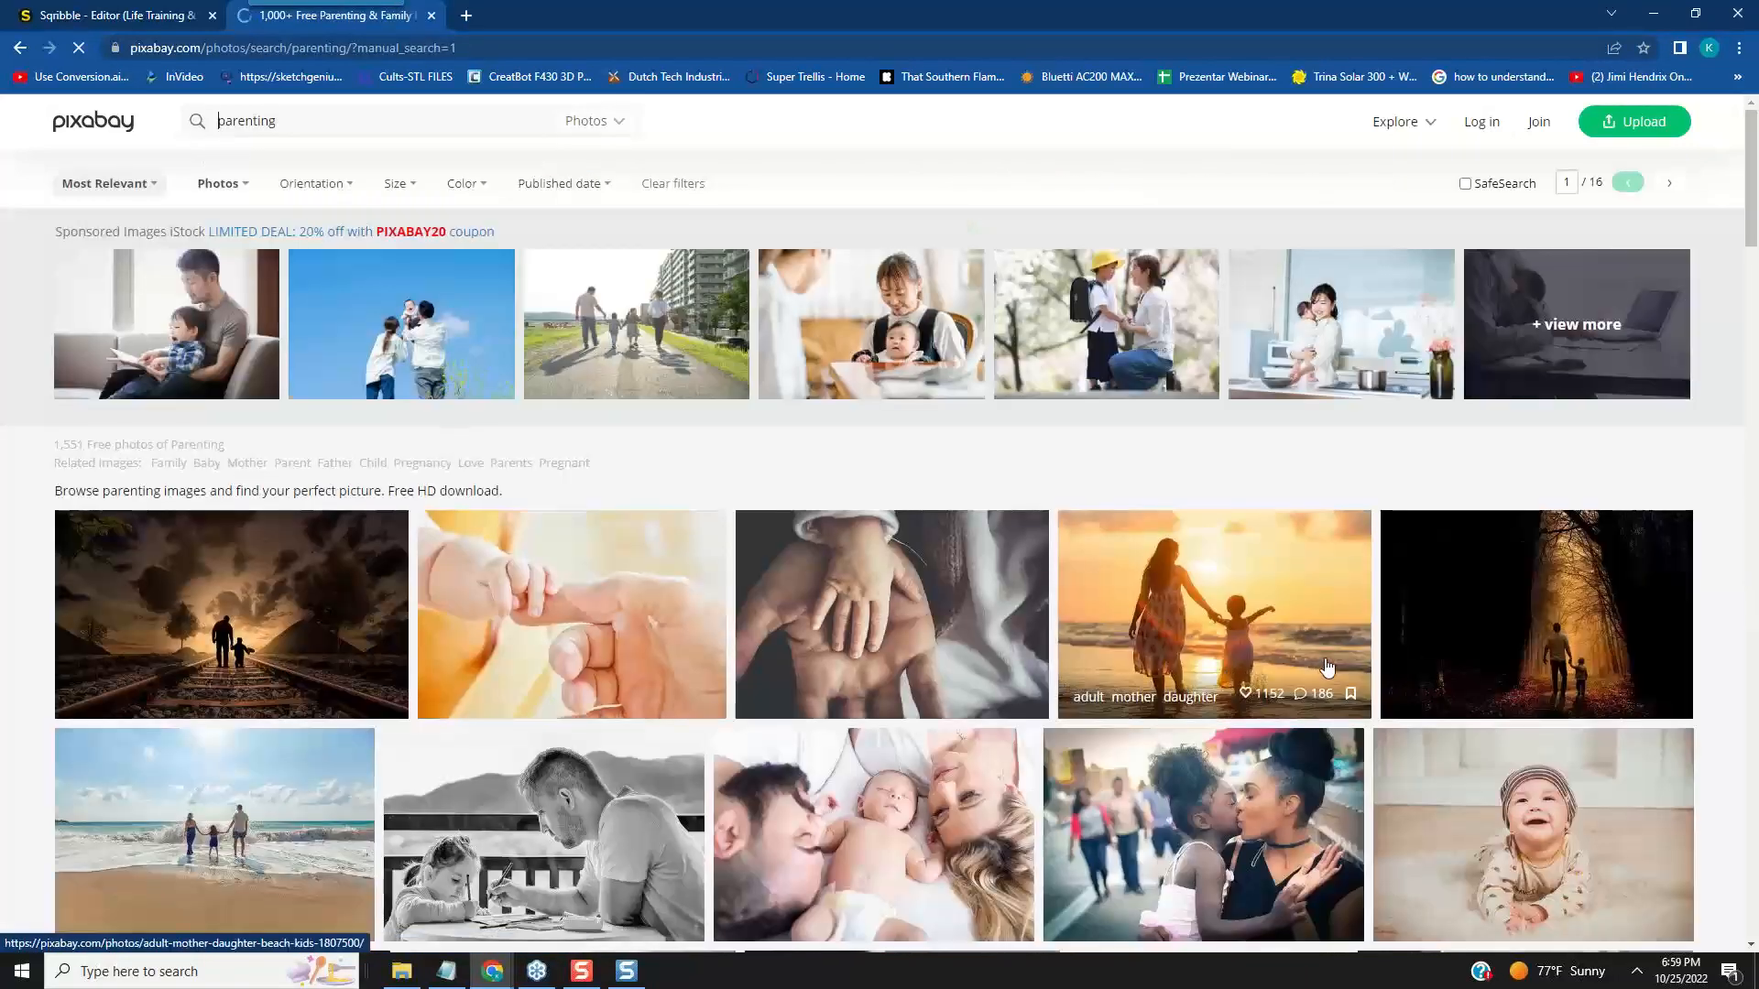
- Open the photo of the family holding hands on the beach, screen-capture the area around them and save it as parenting pic.jpg
{"action": "scroll", "coordinate": [1354, 625], "scroll_direction": "down", "scroll_amount": 1}
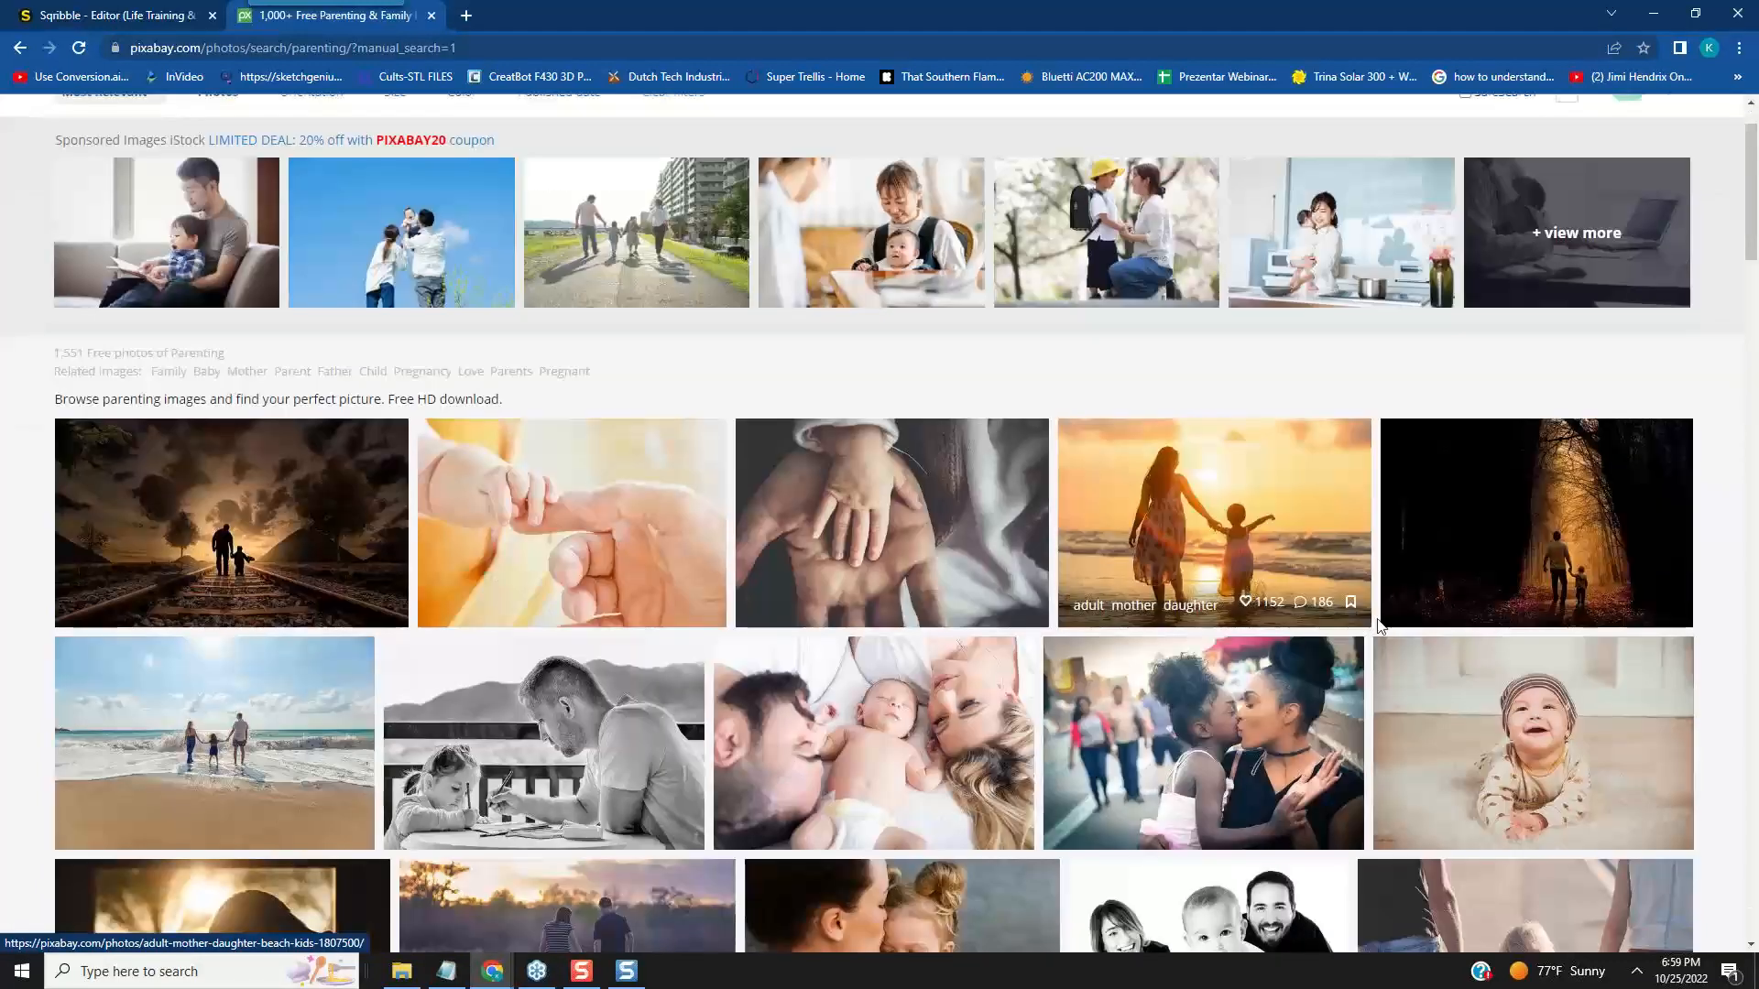
{"action": "left_click", "coordinate": [251, 731]}
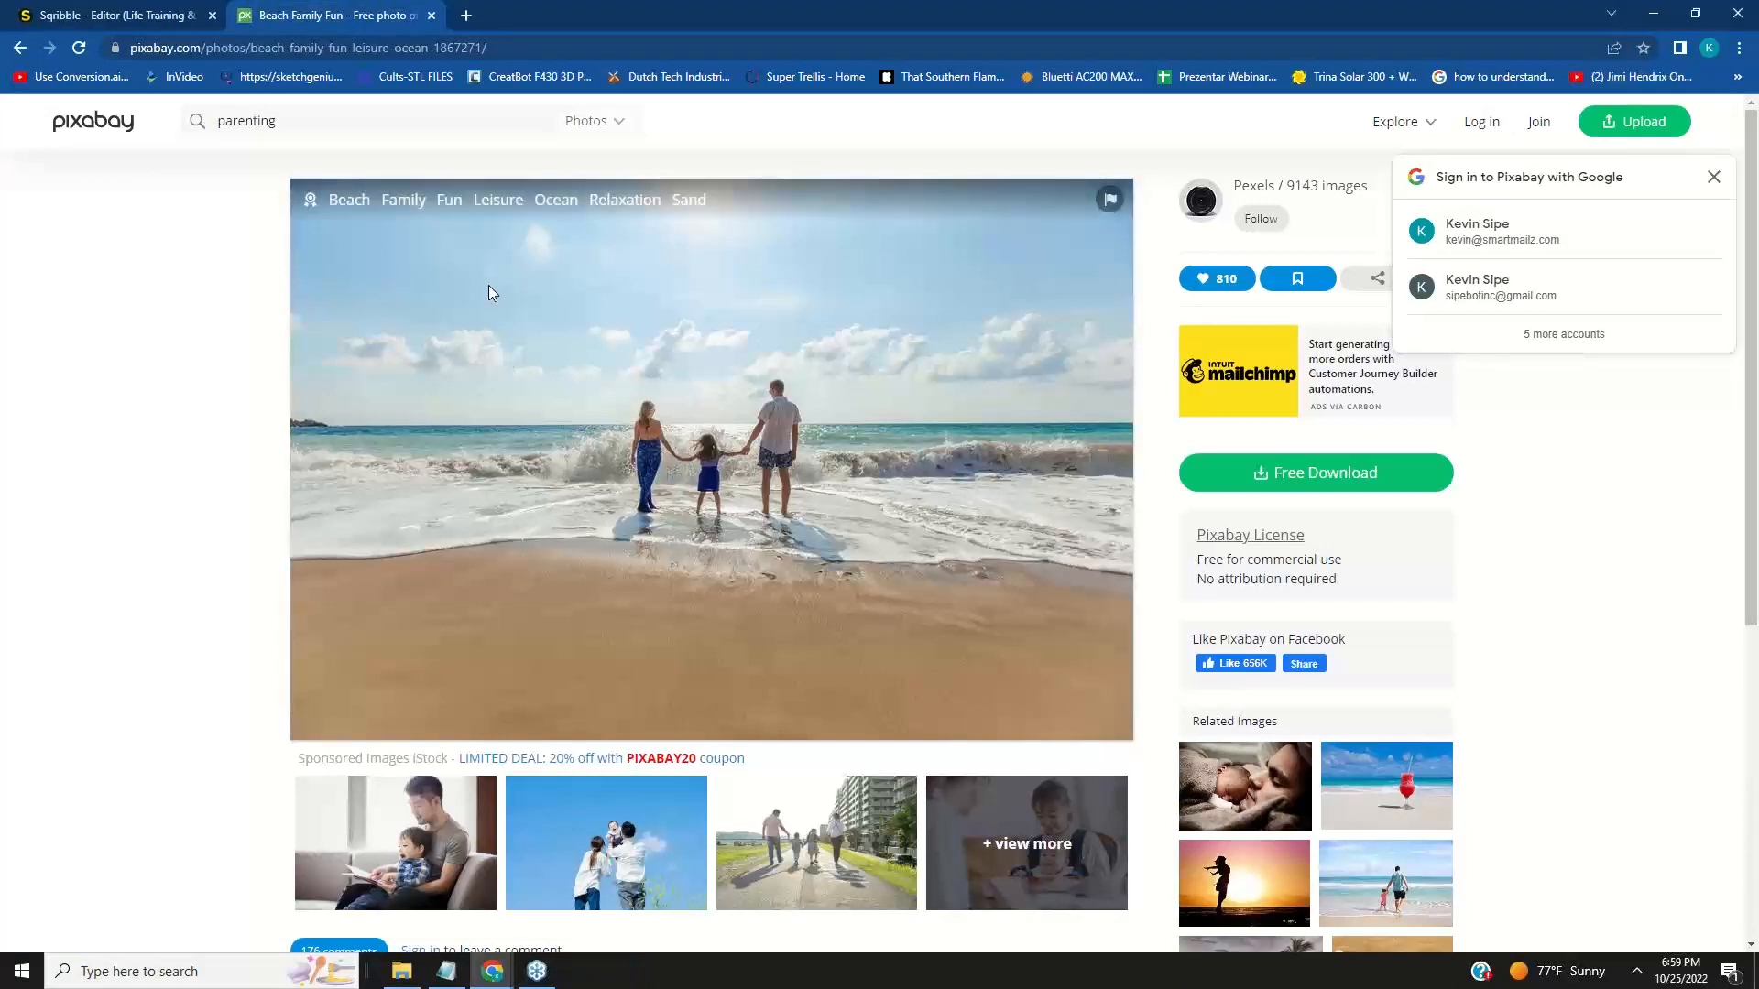
{"action": "key", "text": "Print"}
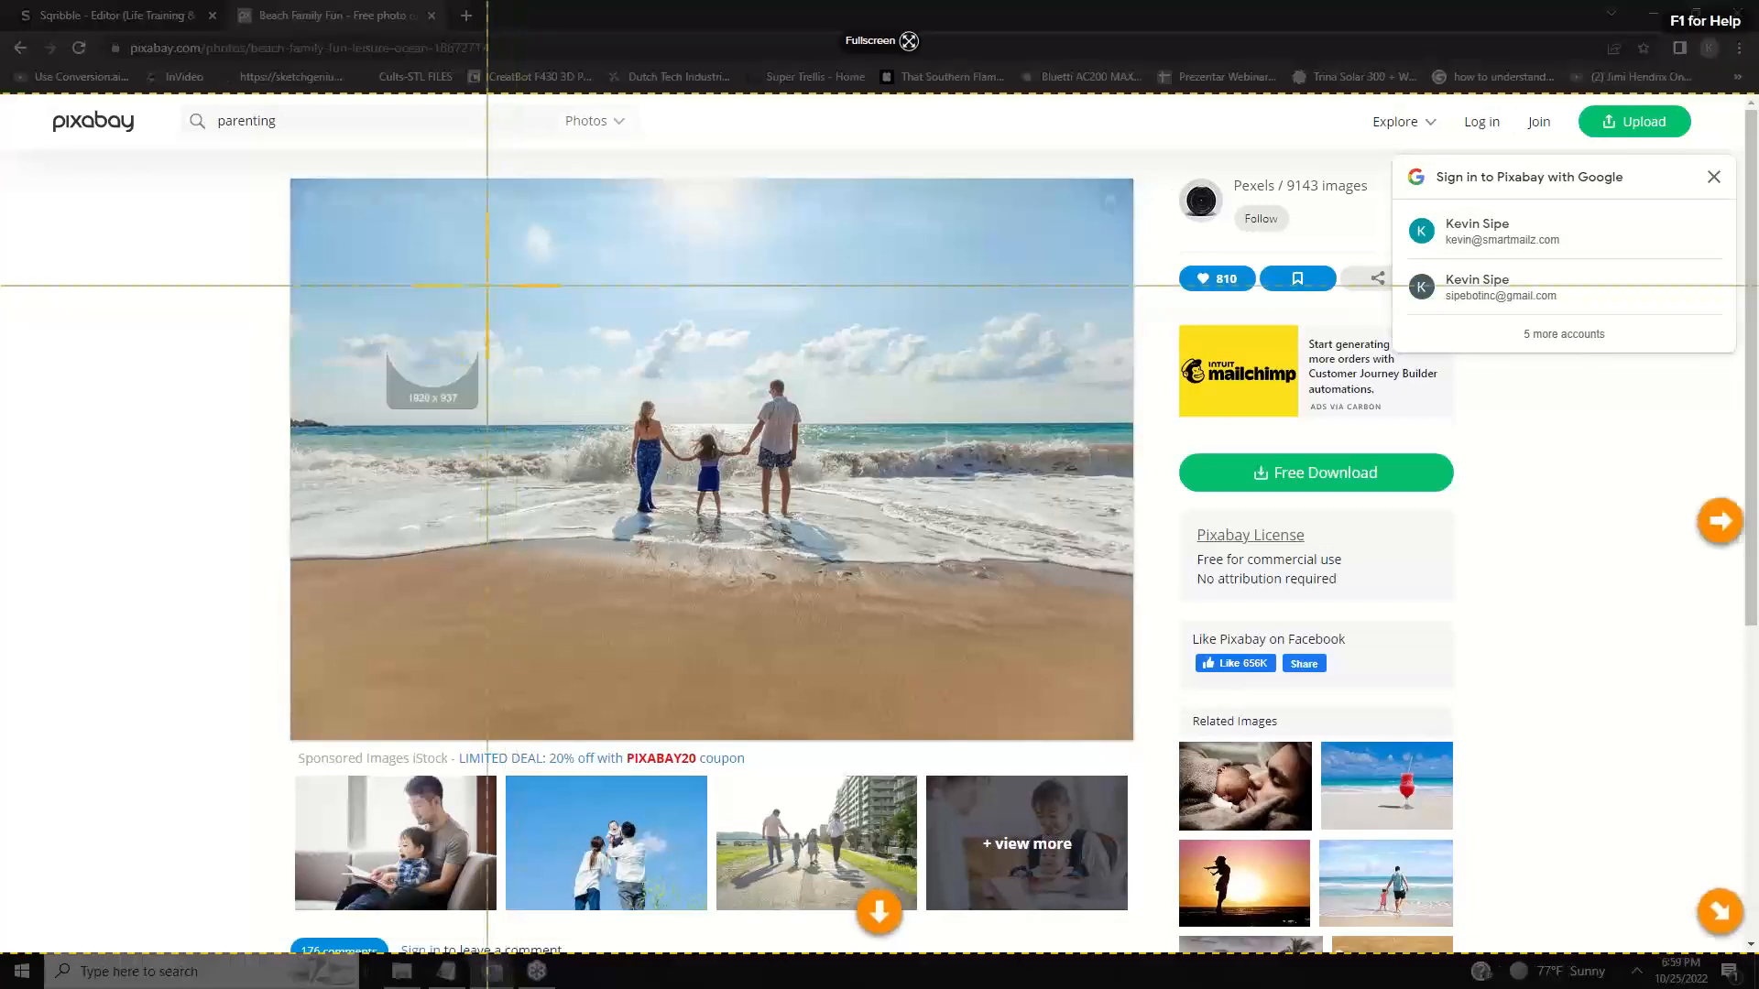
{"action": "left_click_drag", "start_coordinate": [477, 272], "coordinate": [1013, 624]}
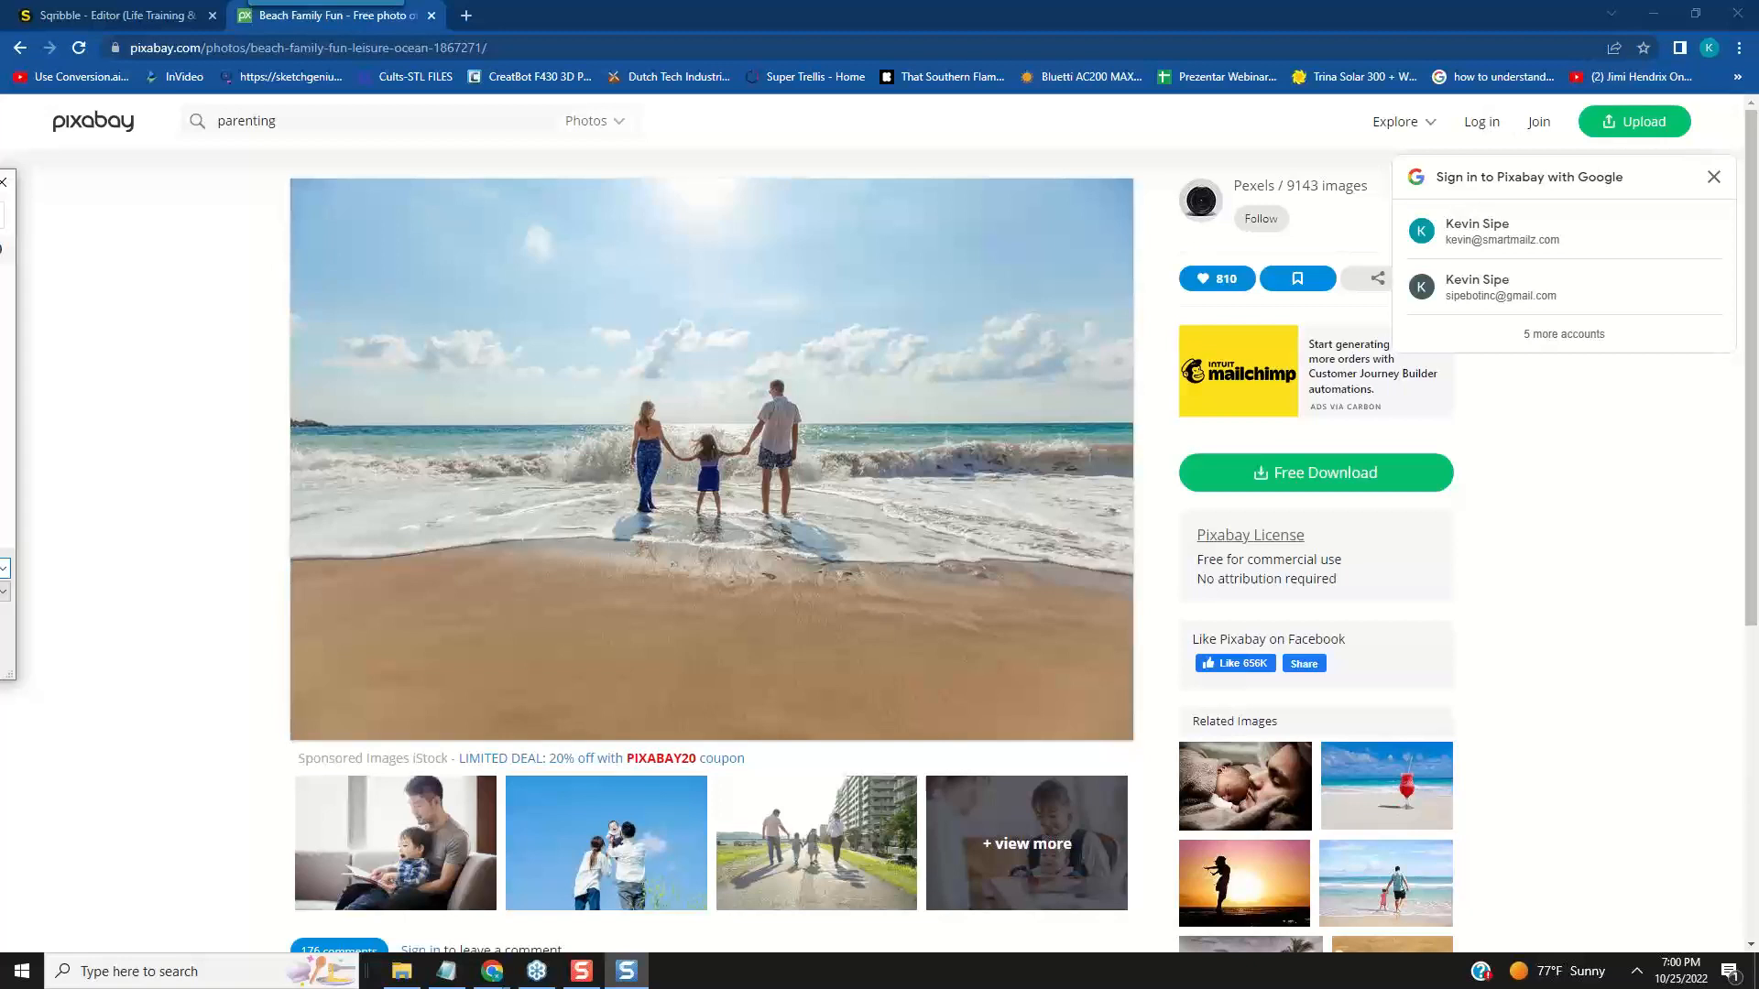
{"action": "key", "text": "Return"}
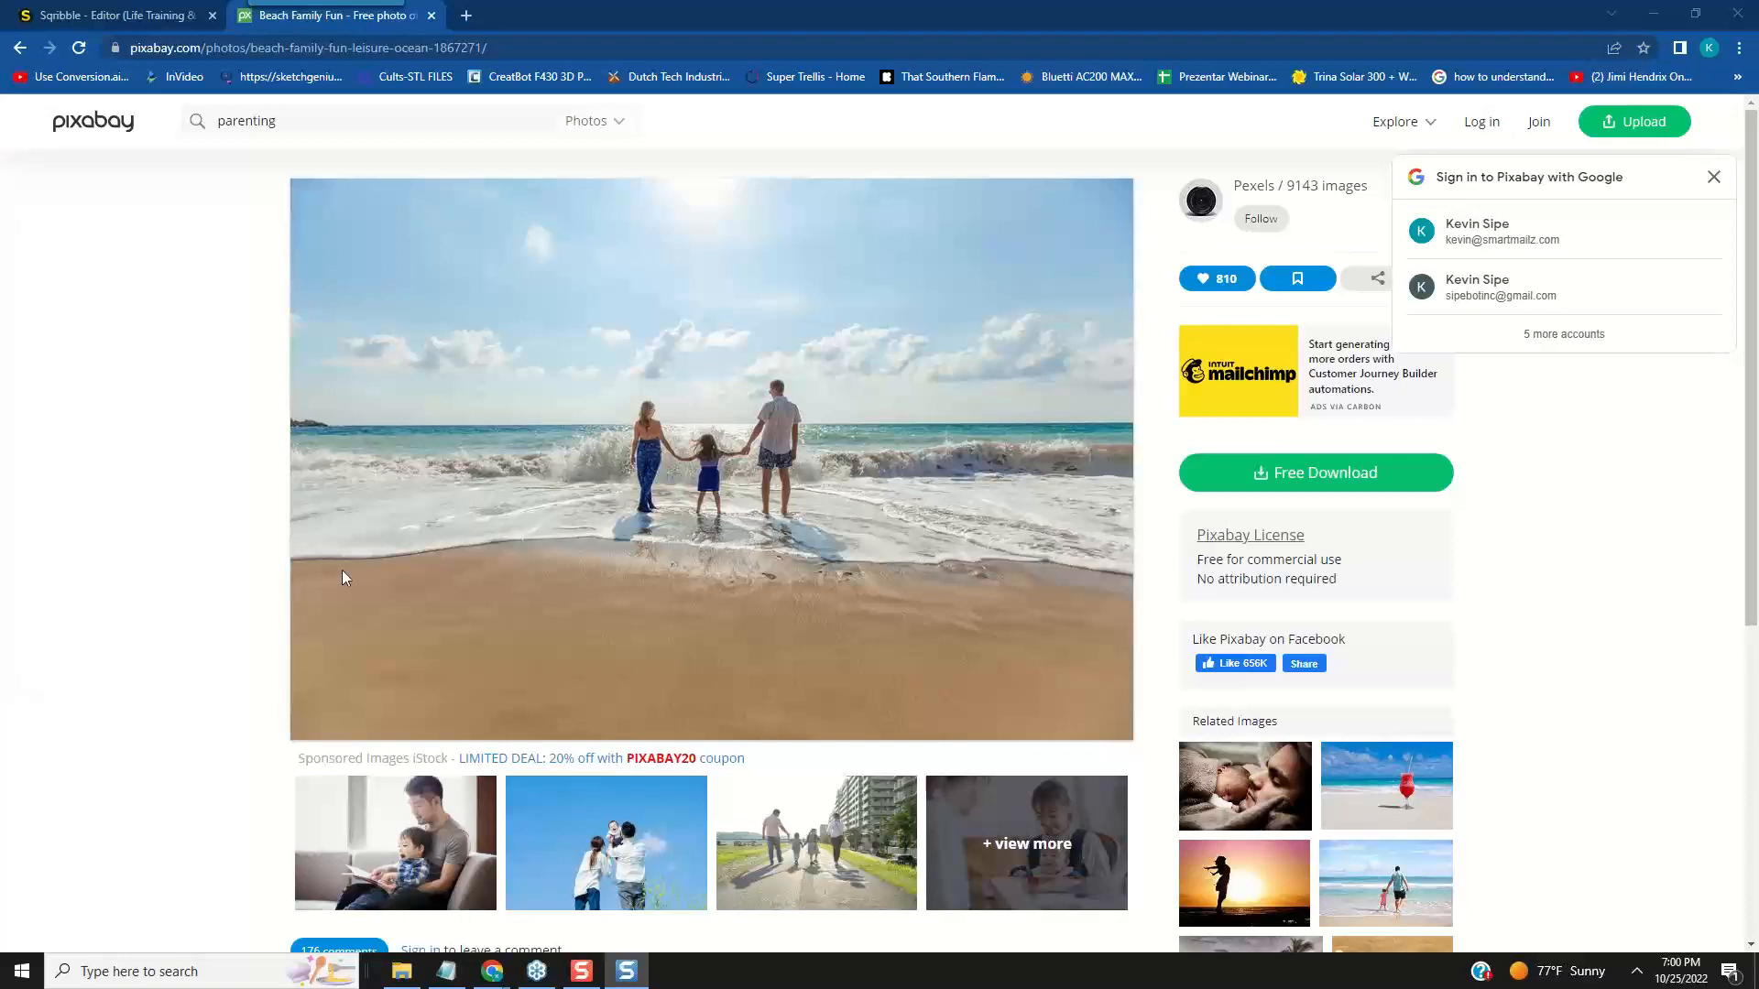
- Switch back to Sqribble and upload parenting pic.jpg from the Sqribble-Ebook folder through the SEO illustration's image settings
{"action": "left_click", "coordinate": [154, 21]}
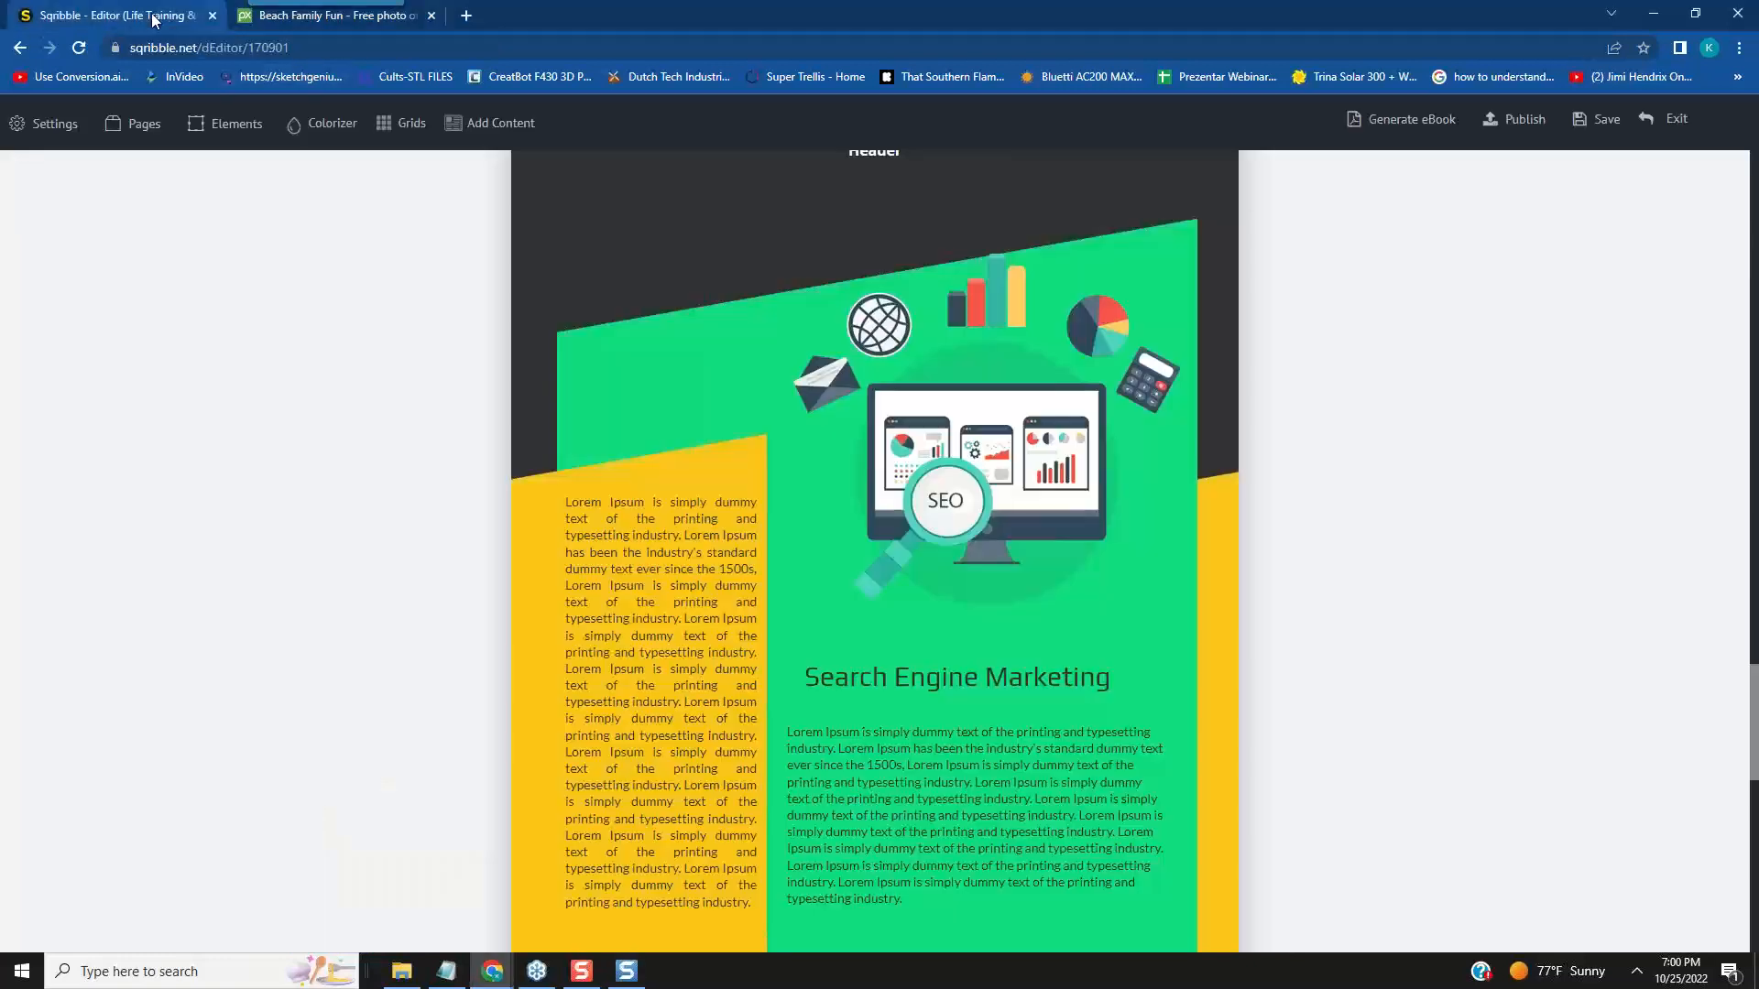
{"action": "left_click", "coordinate": [1026, 461]}
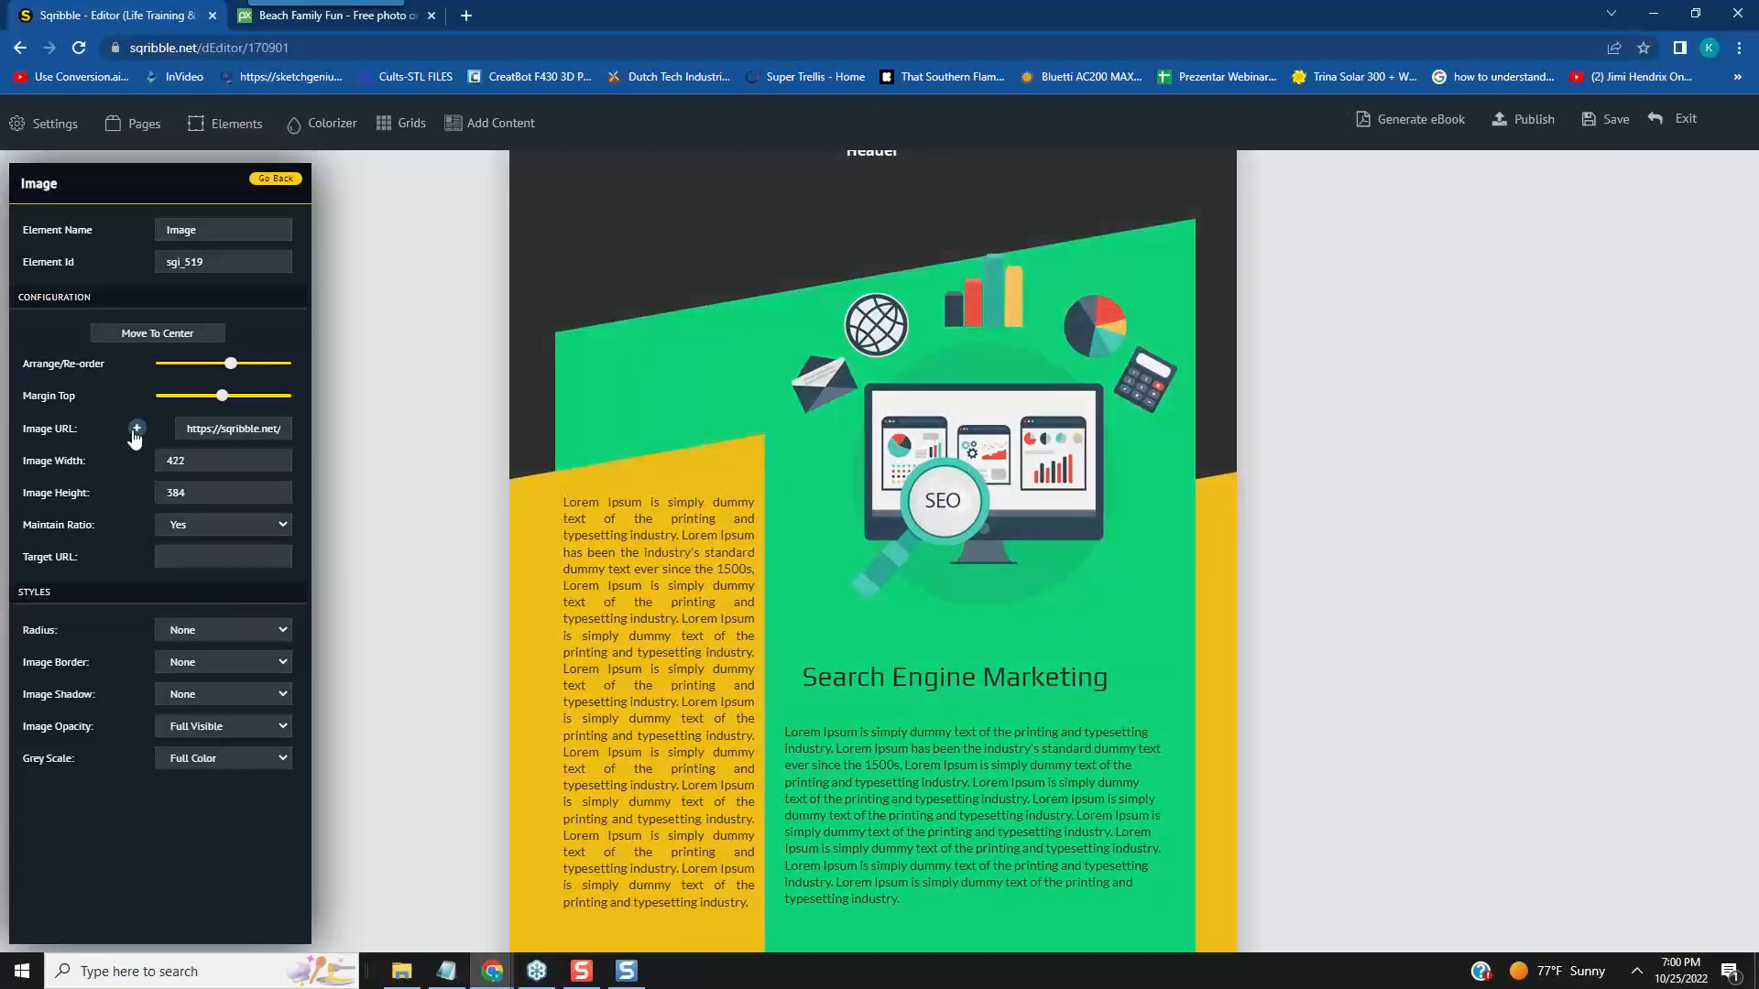
{"action": "left_click", "coordinate": [137, 429]}
{"action": "left_click", "coordinate": [789, 258]}
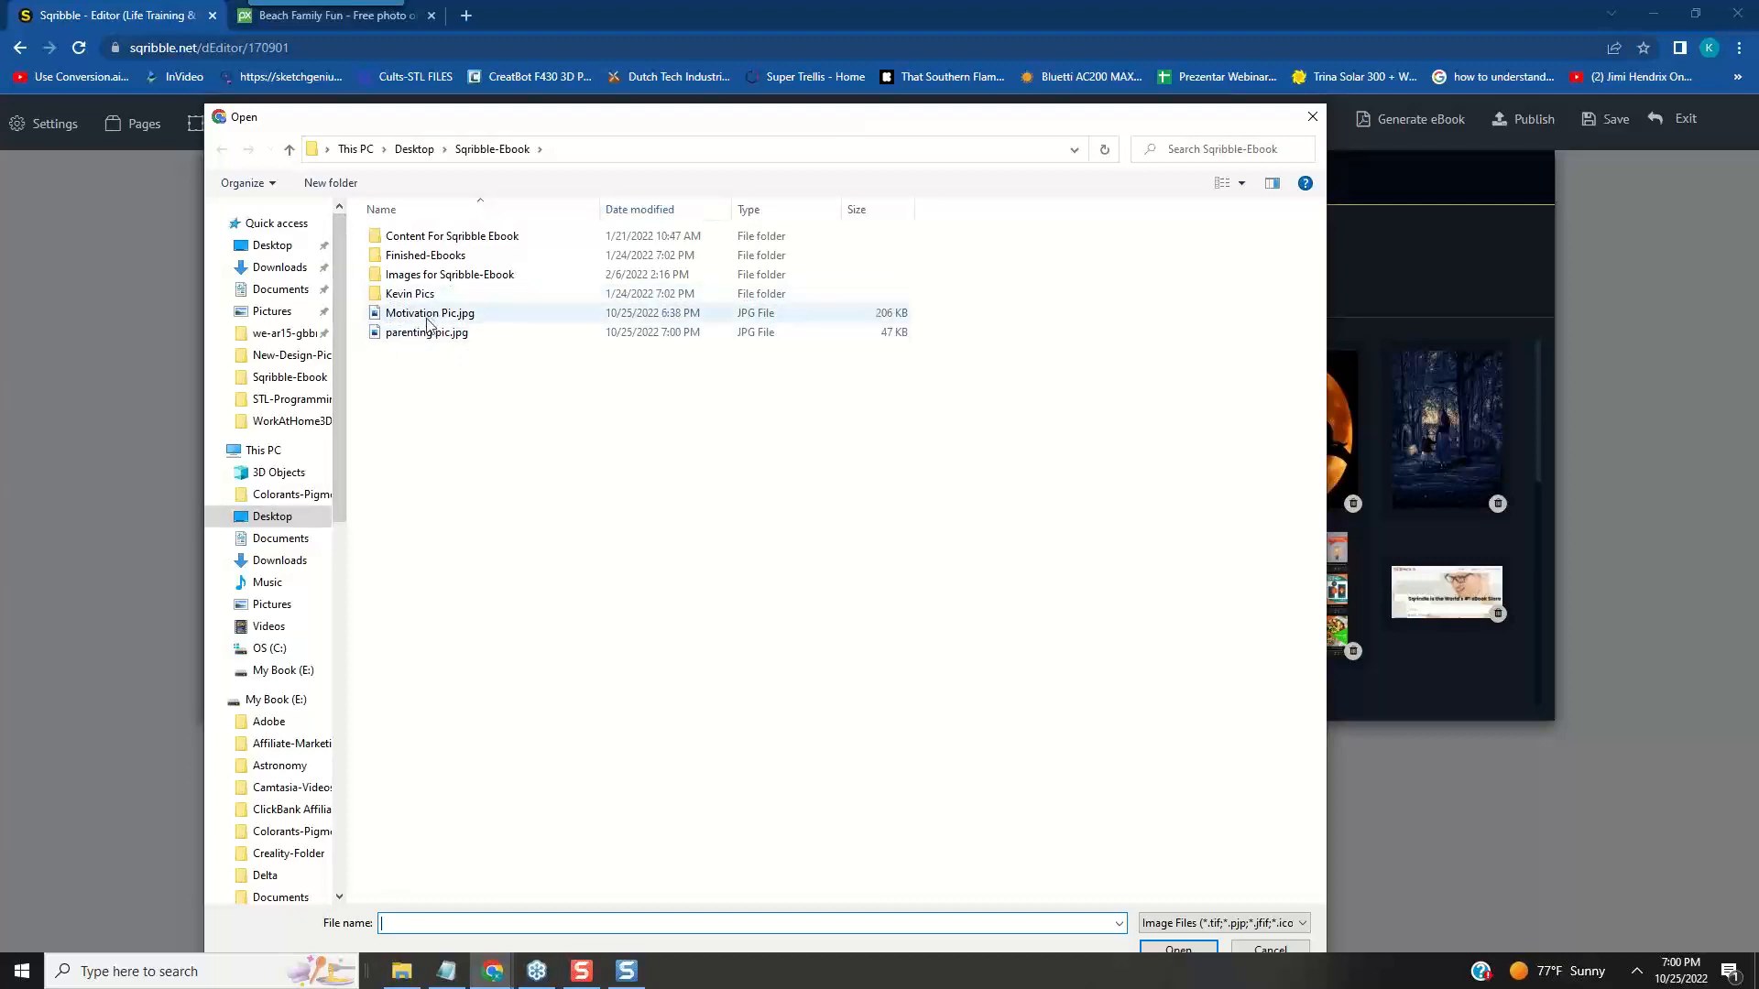
{"action": "left_click", "coordinate": [449, 335]}
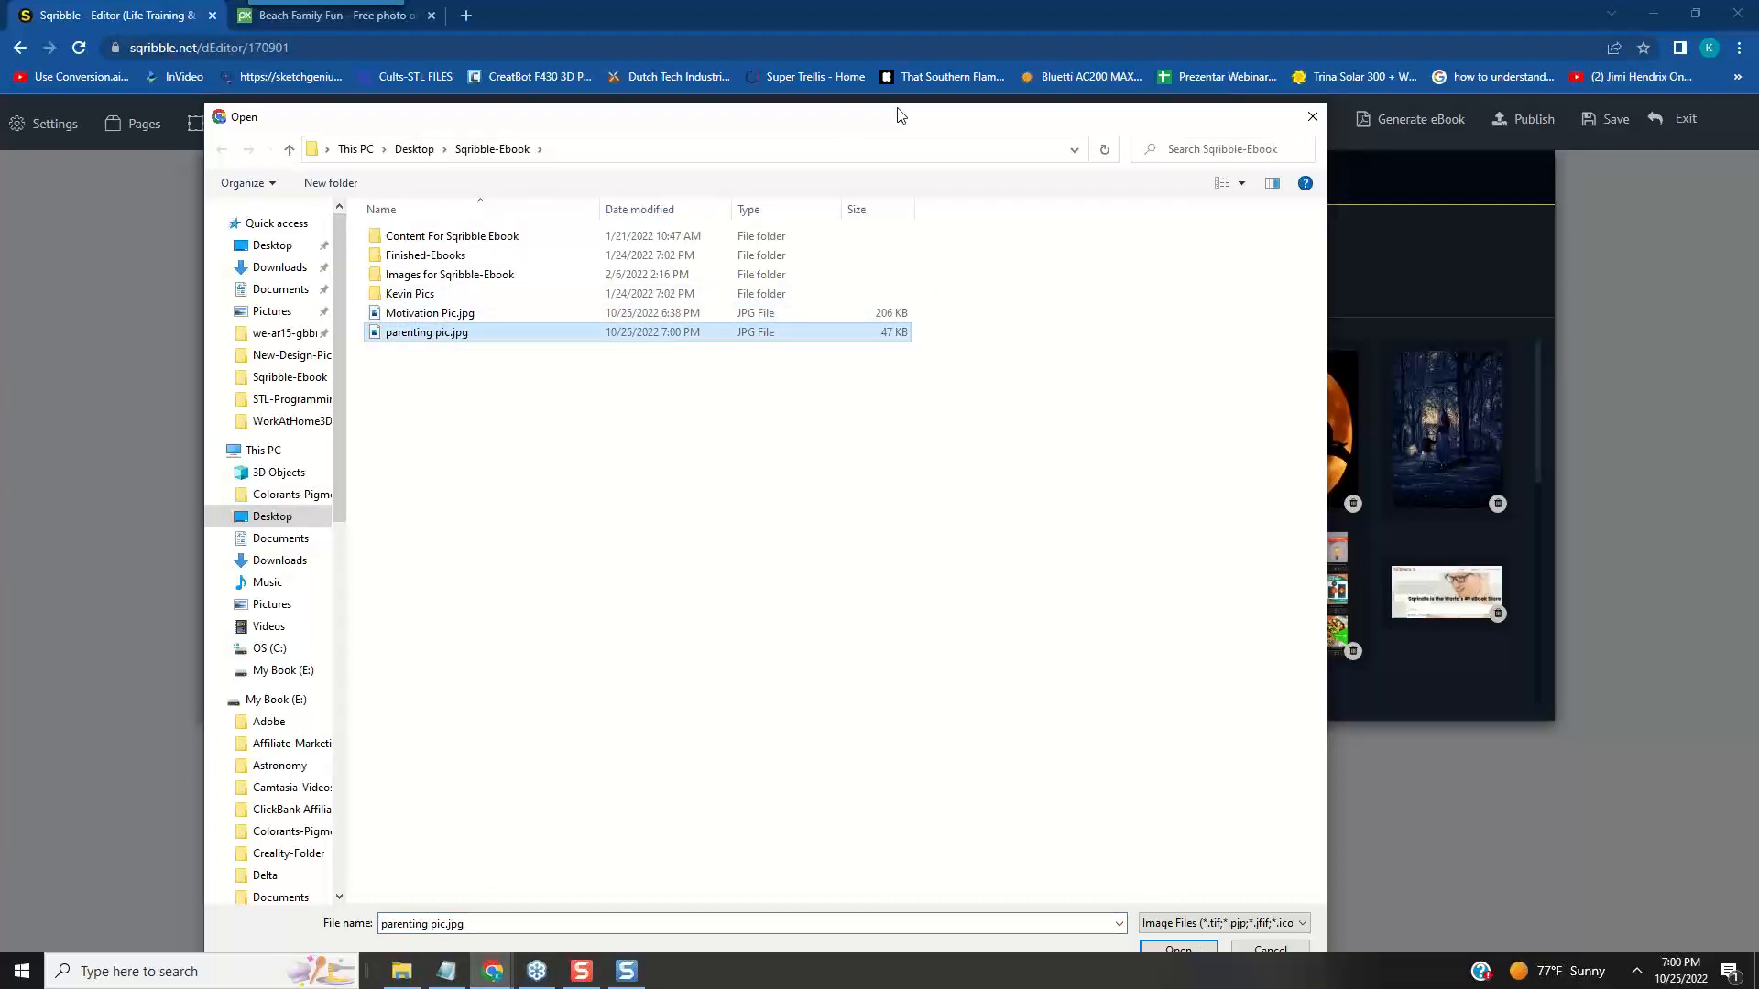
{"action": "left_click_drag", "start_coordinate": [893, 110], "coordinate": [876, 72]}
{"action": "left_click", "coordinate": [1177, 949]}
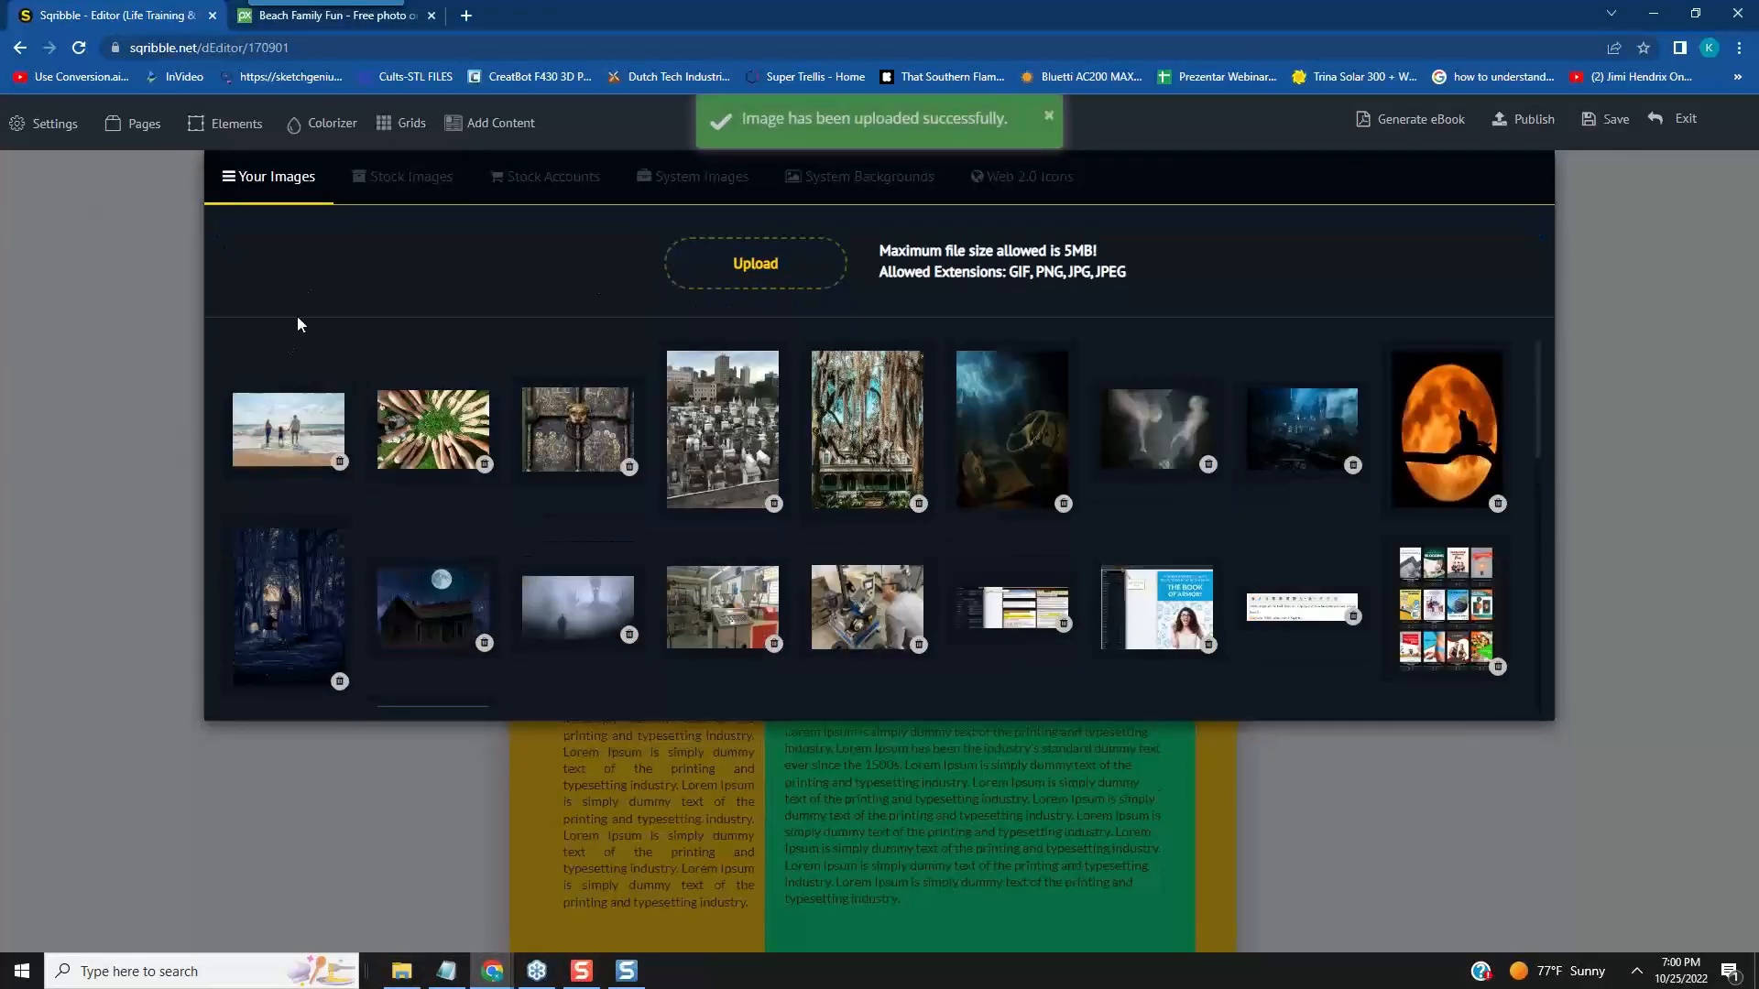
- Replace the SEO illustration with the uploaded family beach photo and move it down and slightly right, above the Search Engine Marketing headline
{"action": "left_click", "coordinate": [312, 432]}
{"action": "left_click", "coordinate": [1051, 356]}
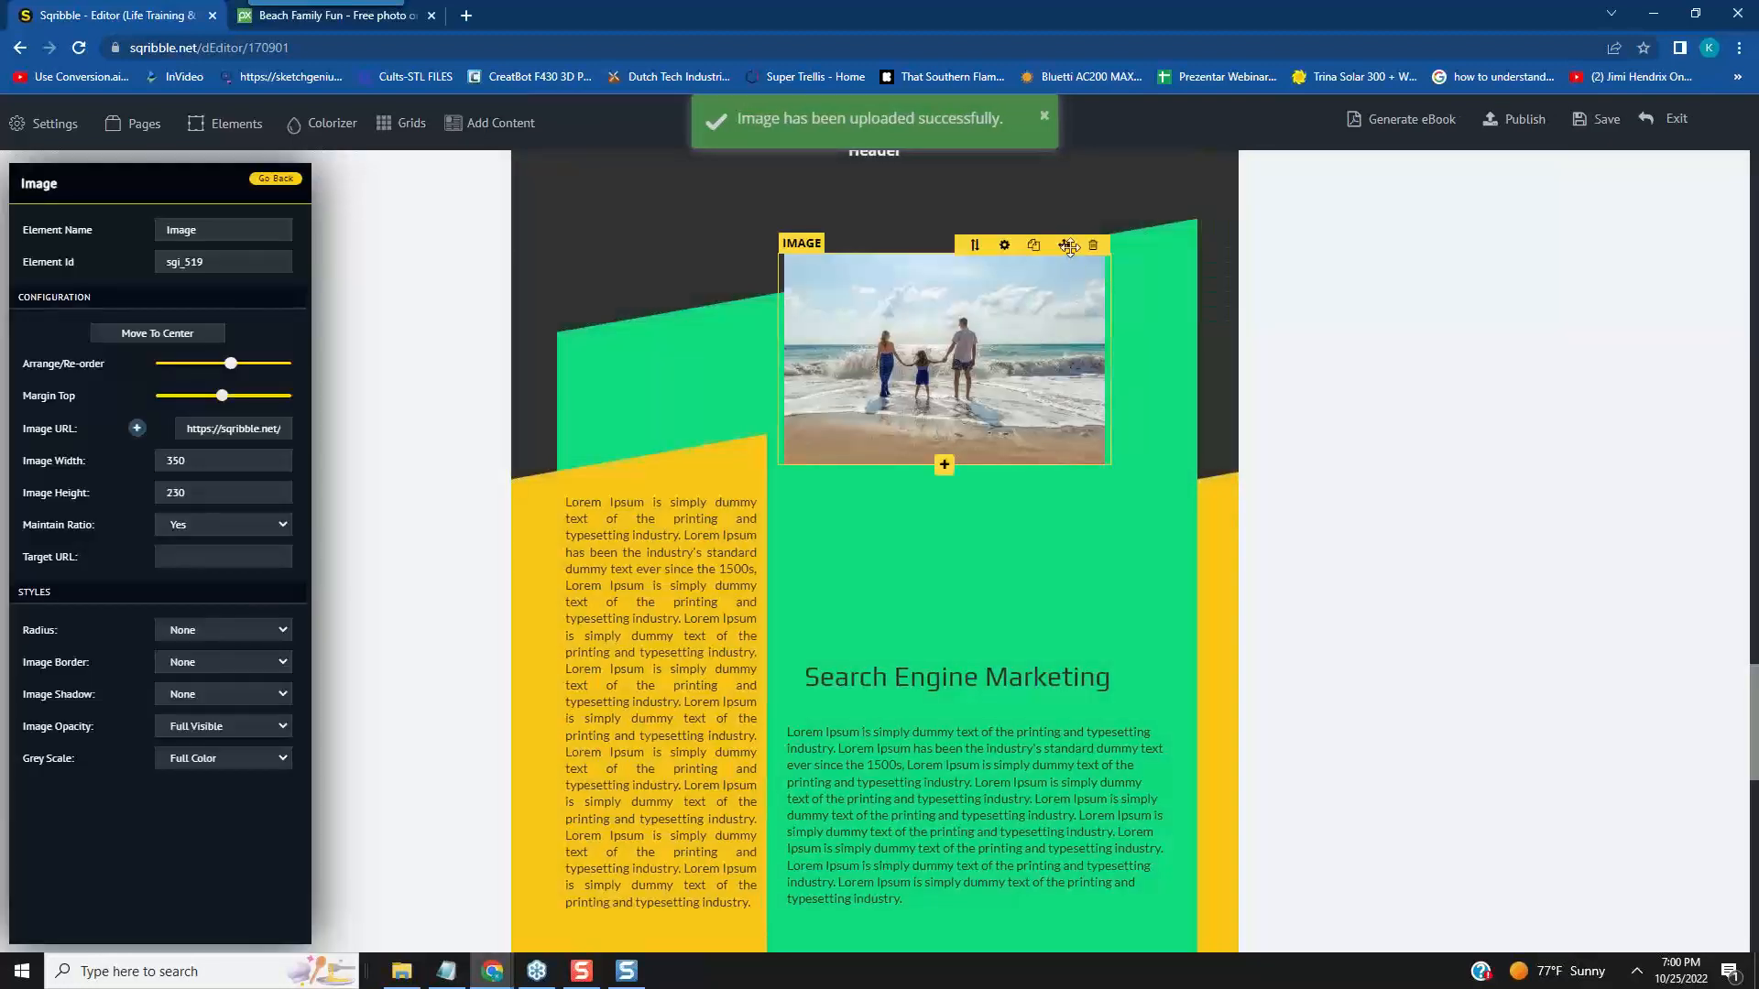
{"action": "left_click_drag", "start_coordinate": [1069, 245], "coordinate": [980, 383]}
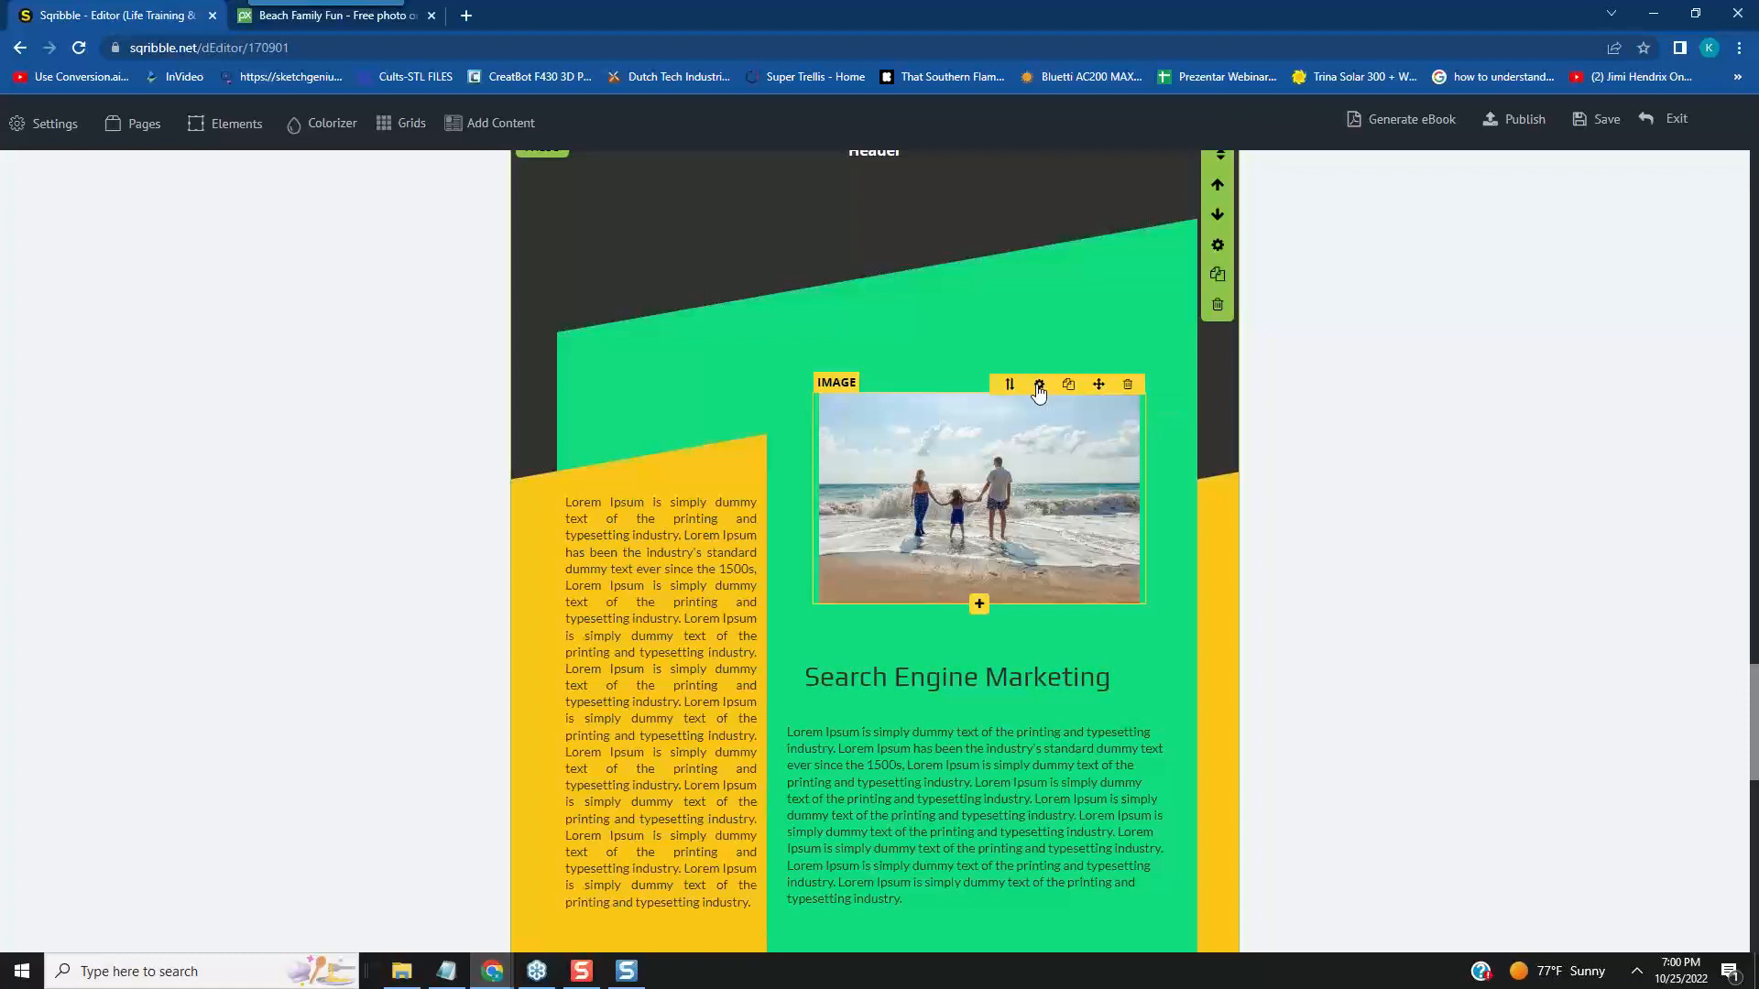
- Set the family beach photo's image width to 400 with its ratio maintained
{"action": "left_click", "coordinate": [1037, 386]}
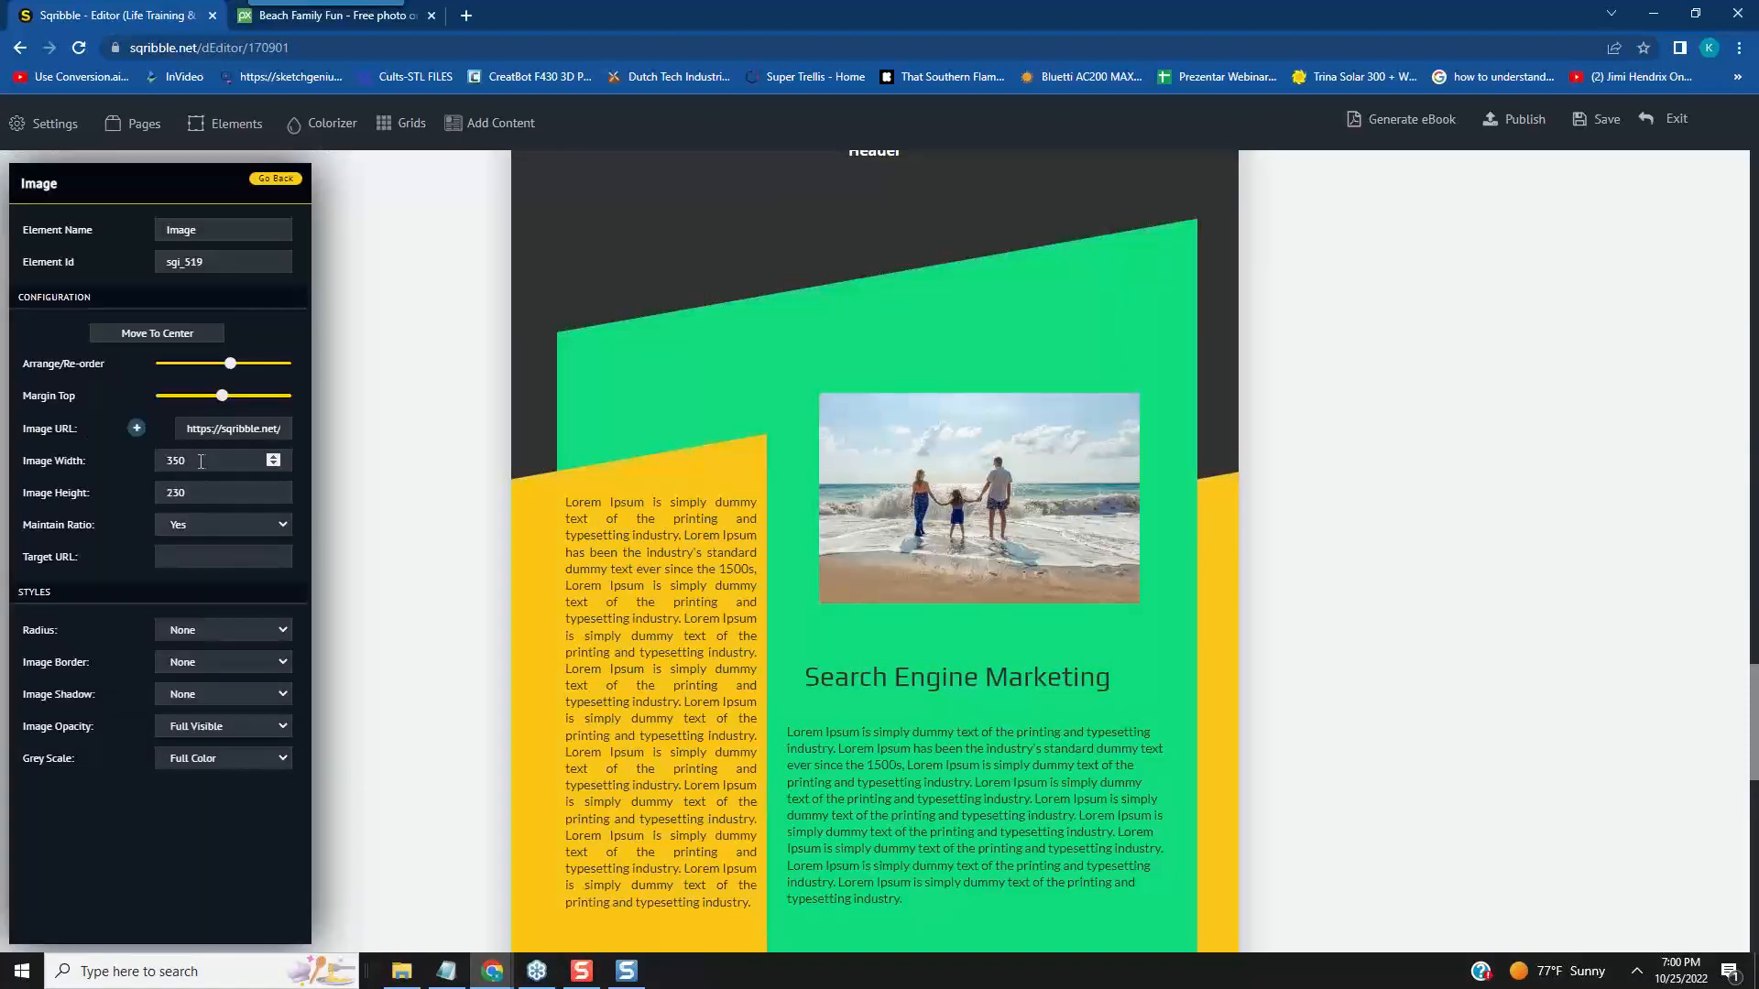
{"action": "double_click", "coordinate": [155, 463]}
{"action": "type", "text": "400"}
{"action": "left_click", "coordinate": [303, 597]}
- Nudge the family beach photo left and slightly down to sit centred in the green area just above the Search Engine Marketing headline
{"action": "mouse_move", "coordinate": [1075, 614]}
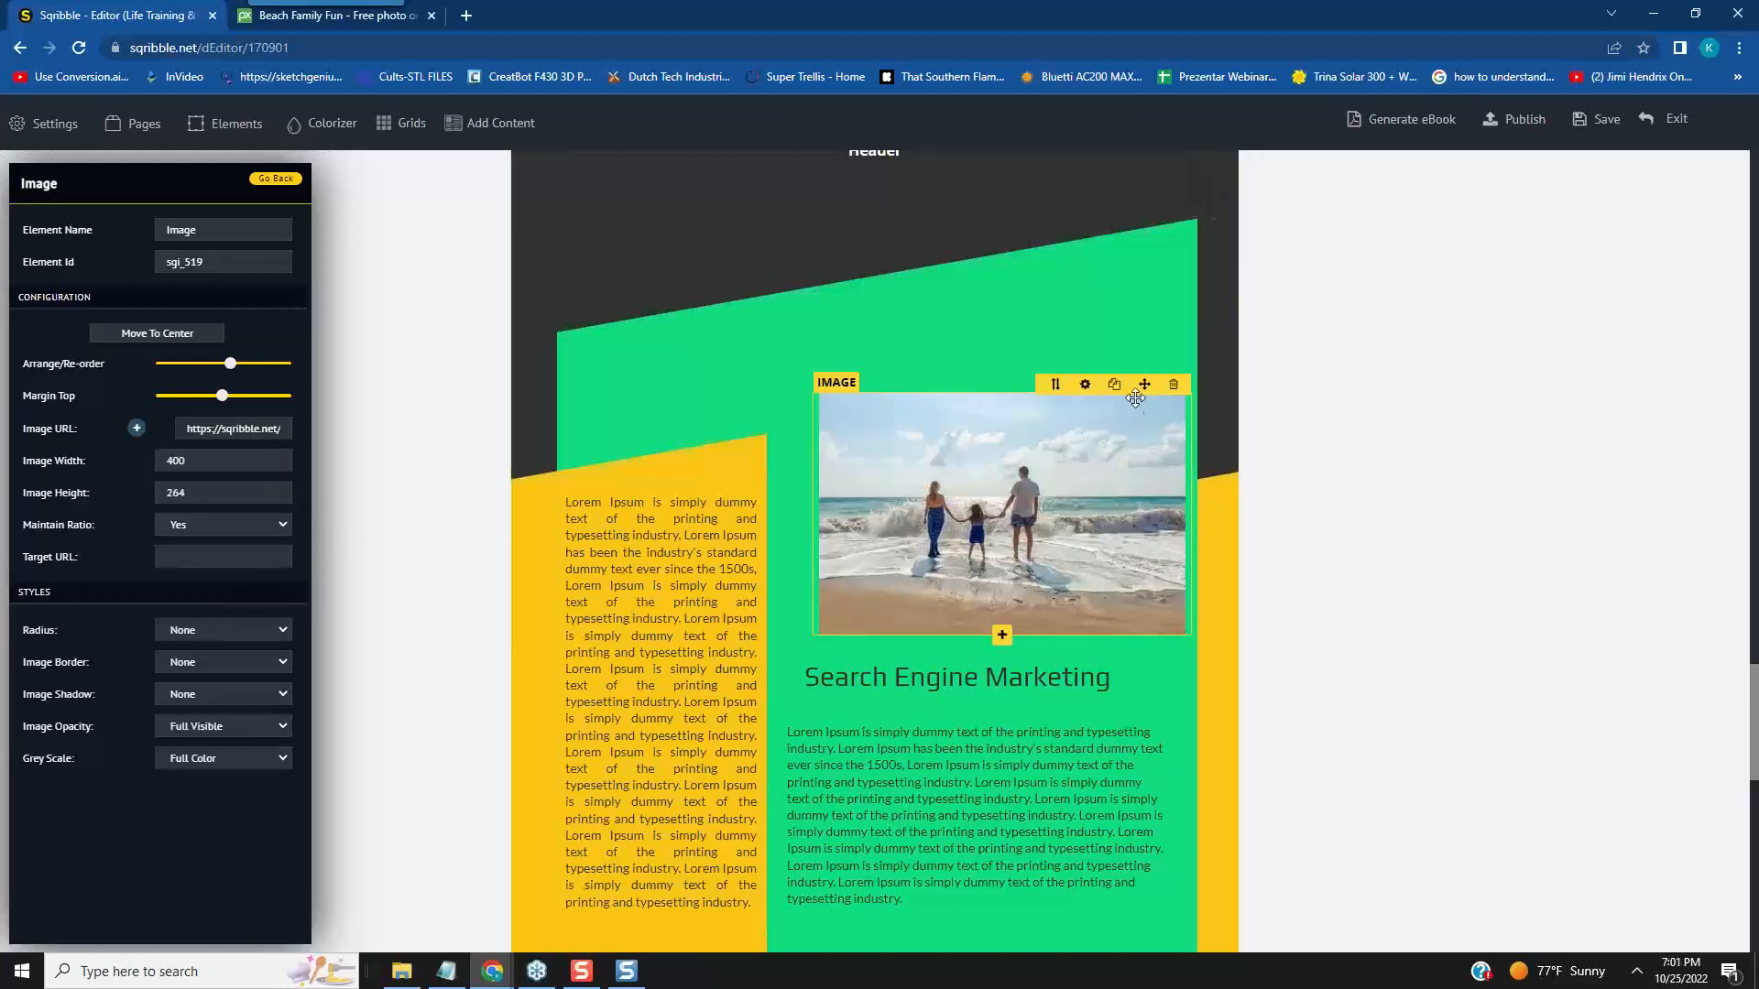
{"action": "mouse_move", "coordinate": [1138, 384]}
{"action": "left_mouse_down"}
{"action": "mouse_move", "coordinate": [1114, 384]}
{"action": "mouse_move", "coordinate": [1189, 552]}
{"action": "mouse_move", "coordinate": [1128, 394]}
{"action": "left_mouse_up"}
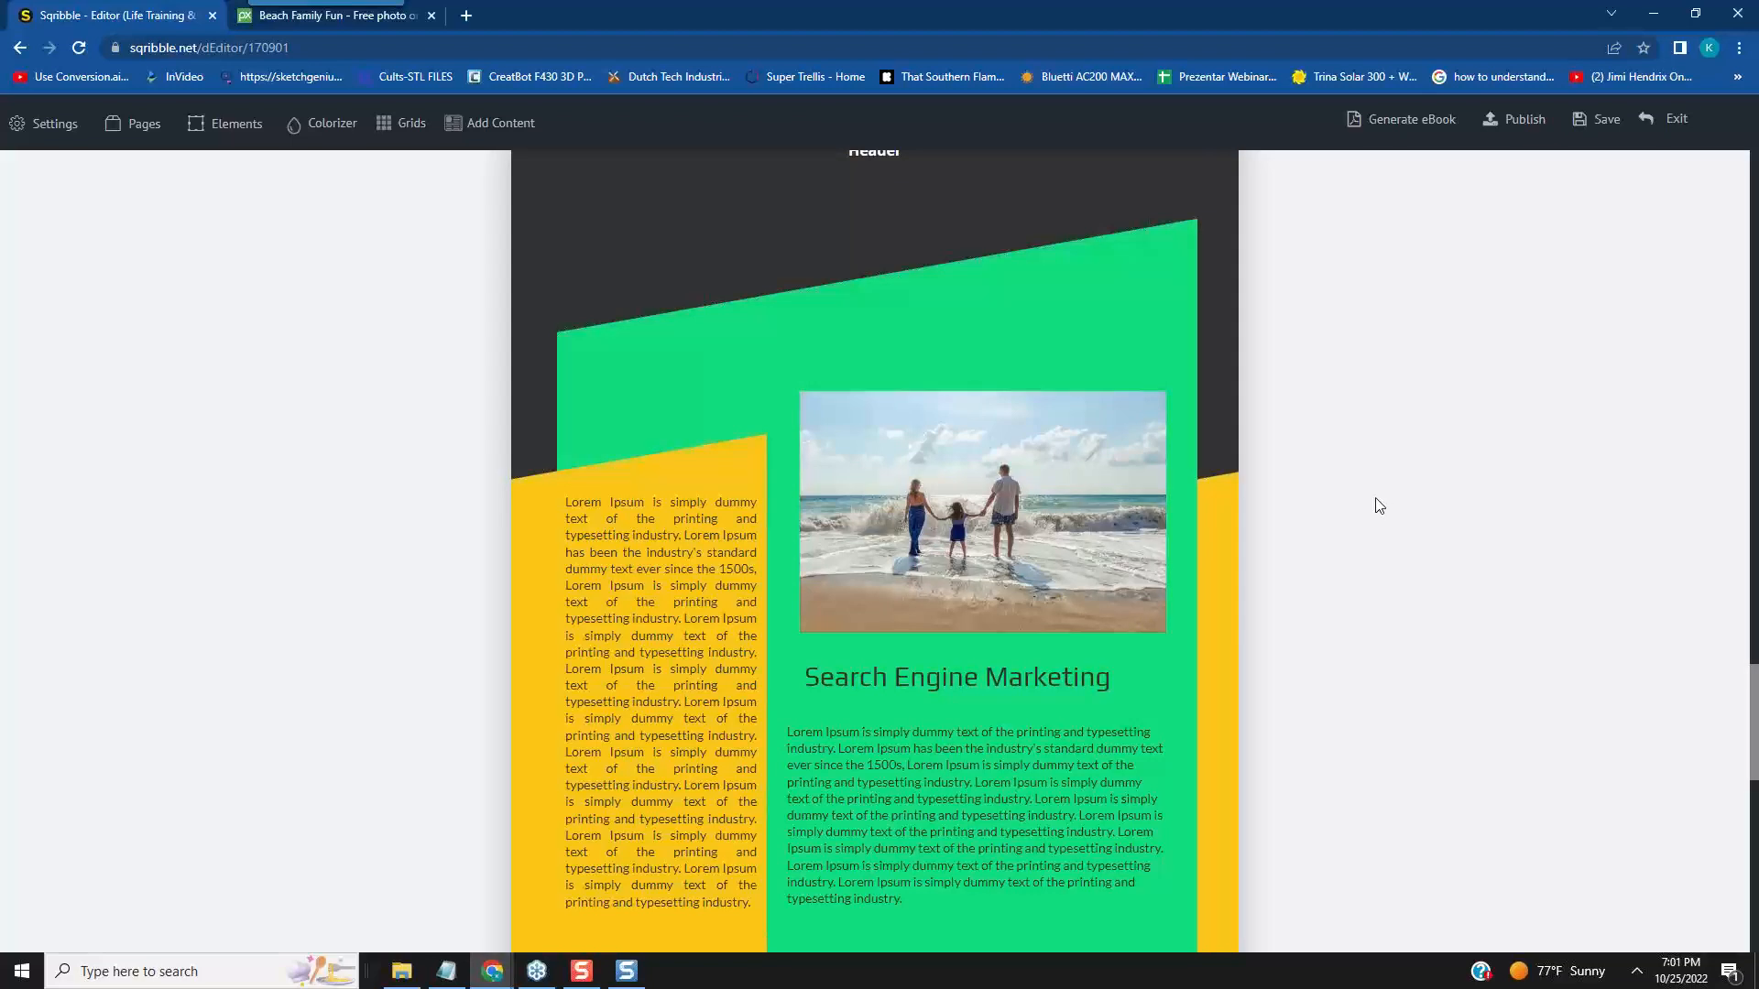
{"action": "mouse_move", "coordinate": [1053, 543]}
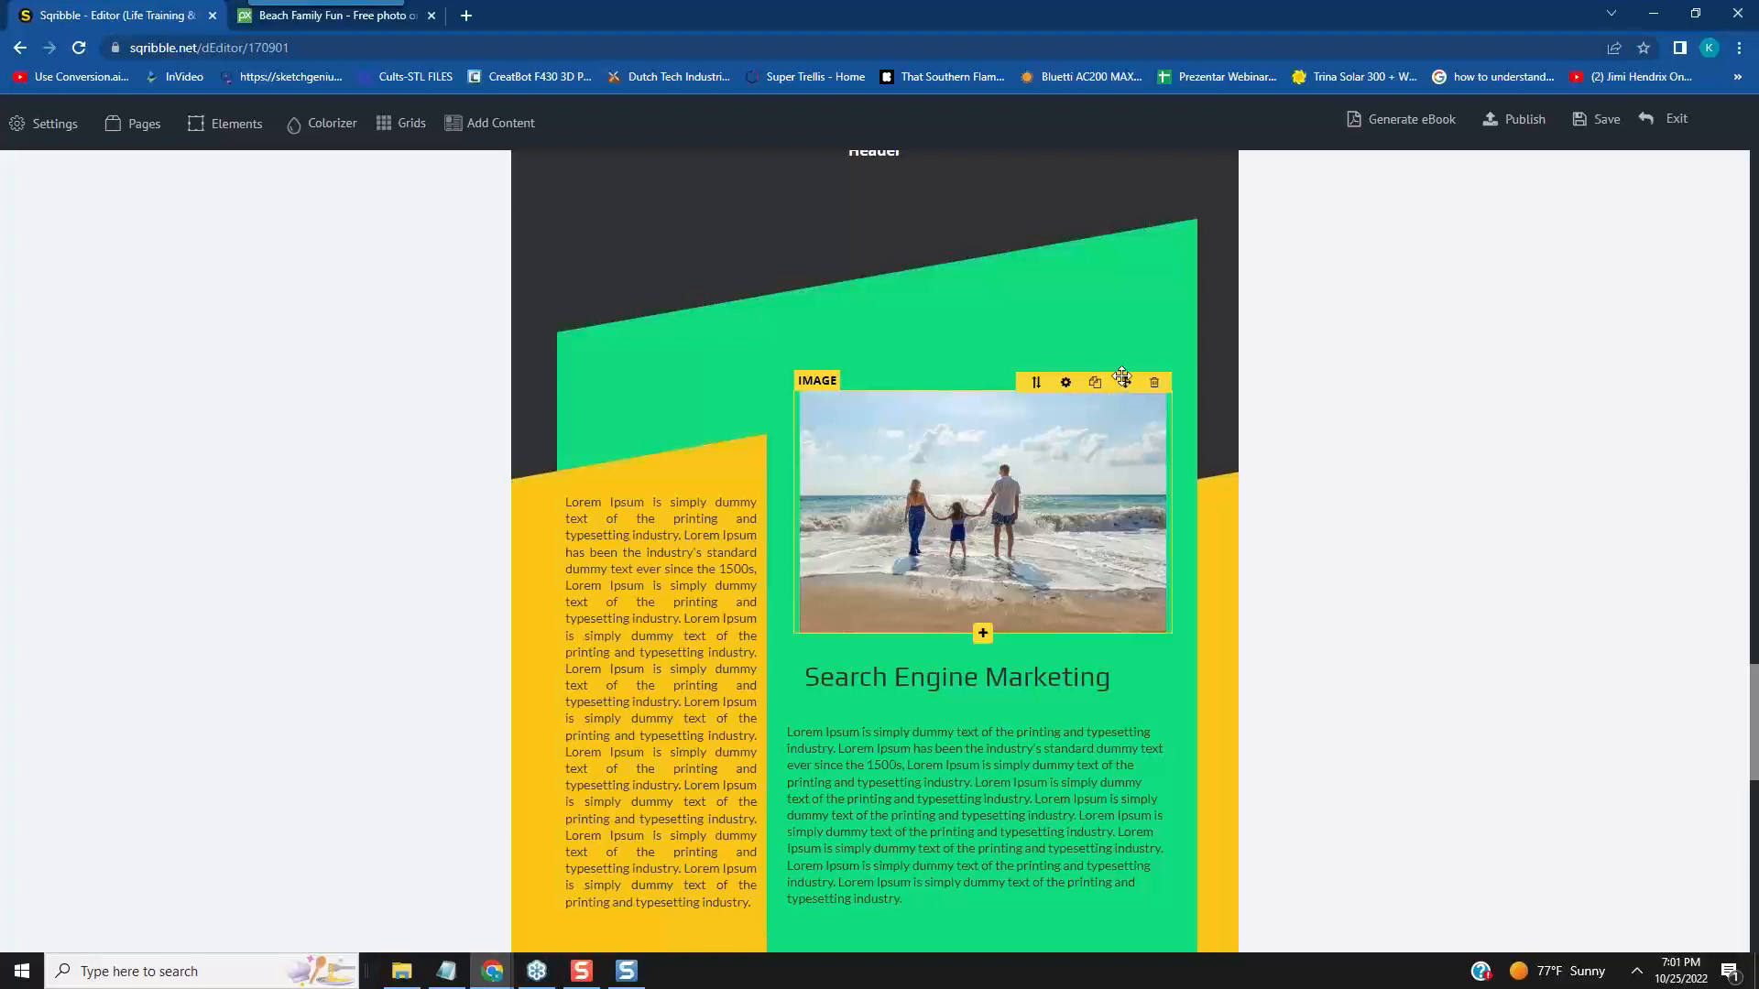
{"action": "mouse_move", "coordinate": [1121, 377]}
{"action": "left_mouse_down"}
{"action": "mouse_move", "coordinate": [1127, 396]}
{"action": "mouse_move", "coordinate": [1116, 387]}
{"action": "left_mouse_up"}
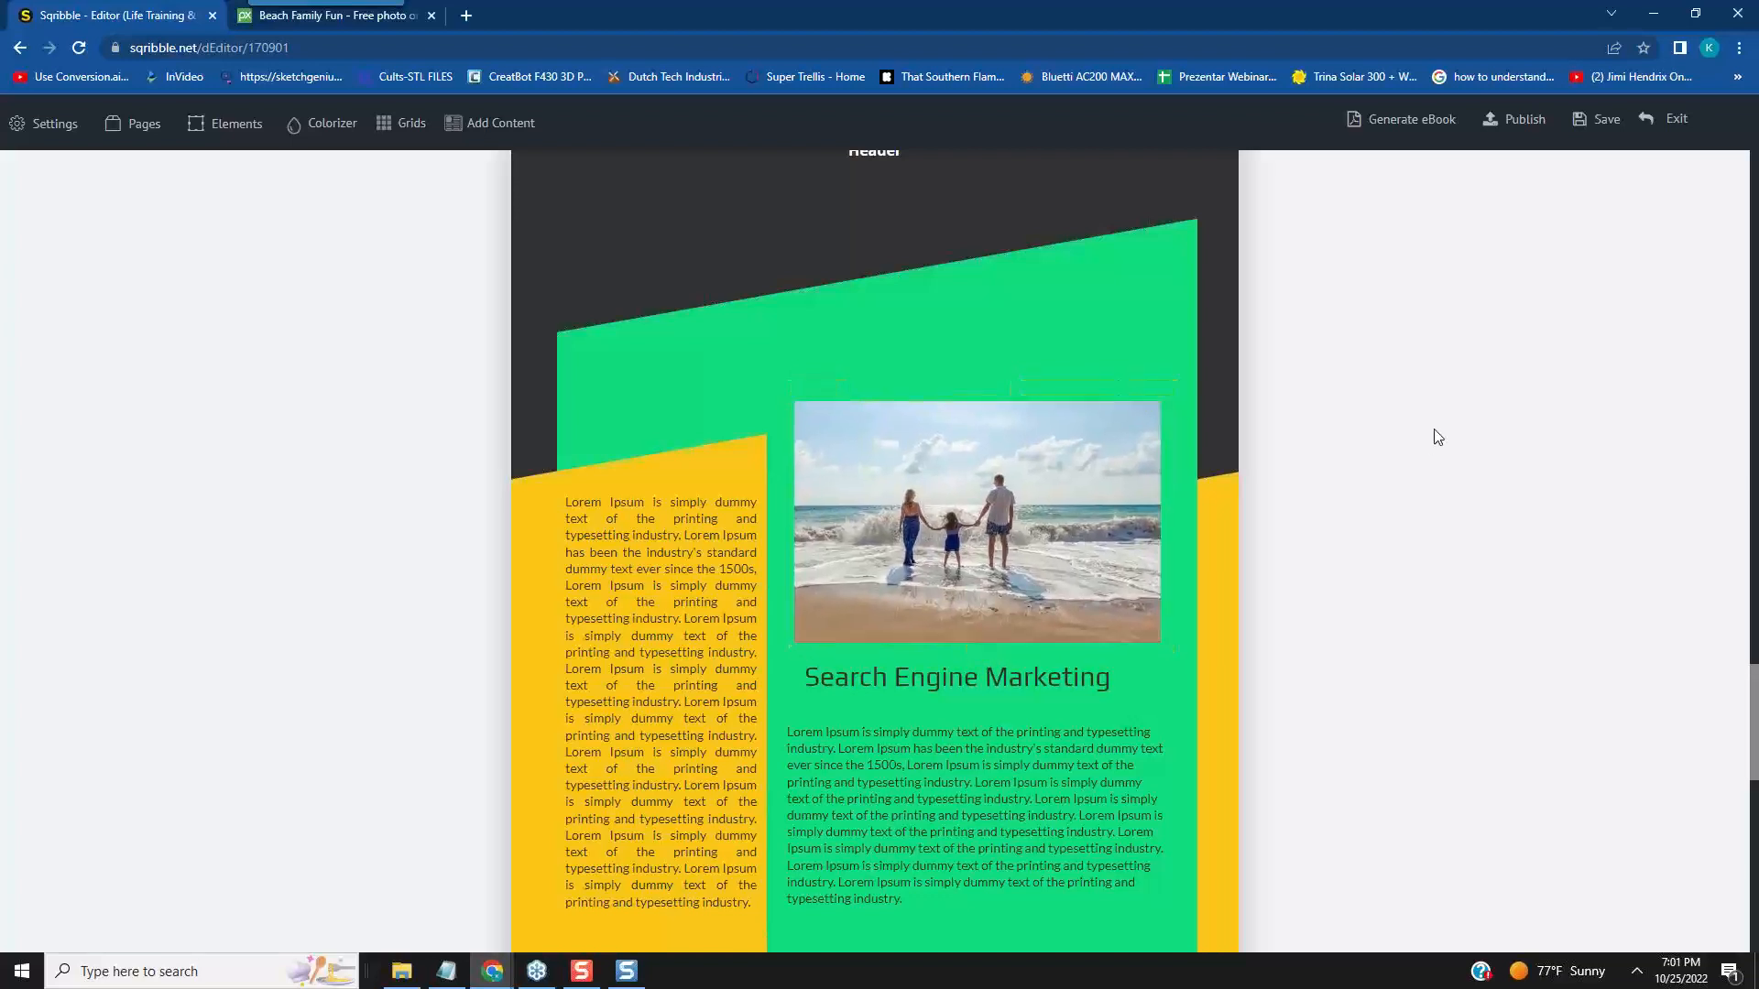
- Review the eBook from the table of contents through page 1 to the Take the Stress Away section on page 2
{"action": "scroll", "coordinate": [1447, 434], "scroll_direction": "up", "scroll_amount": 20}
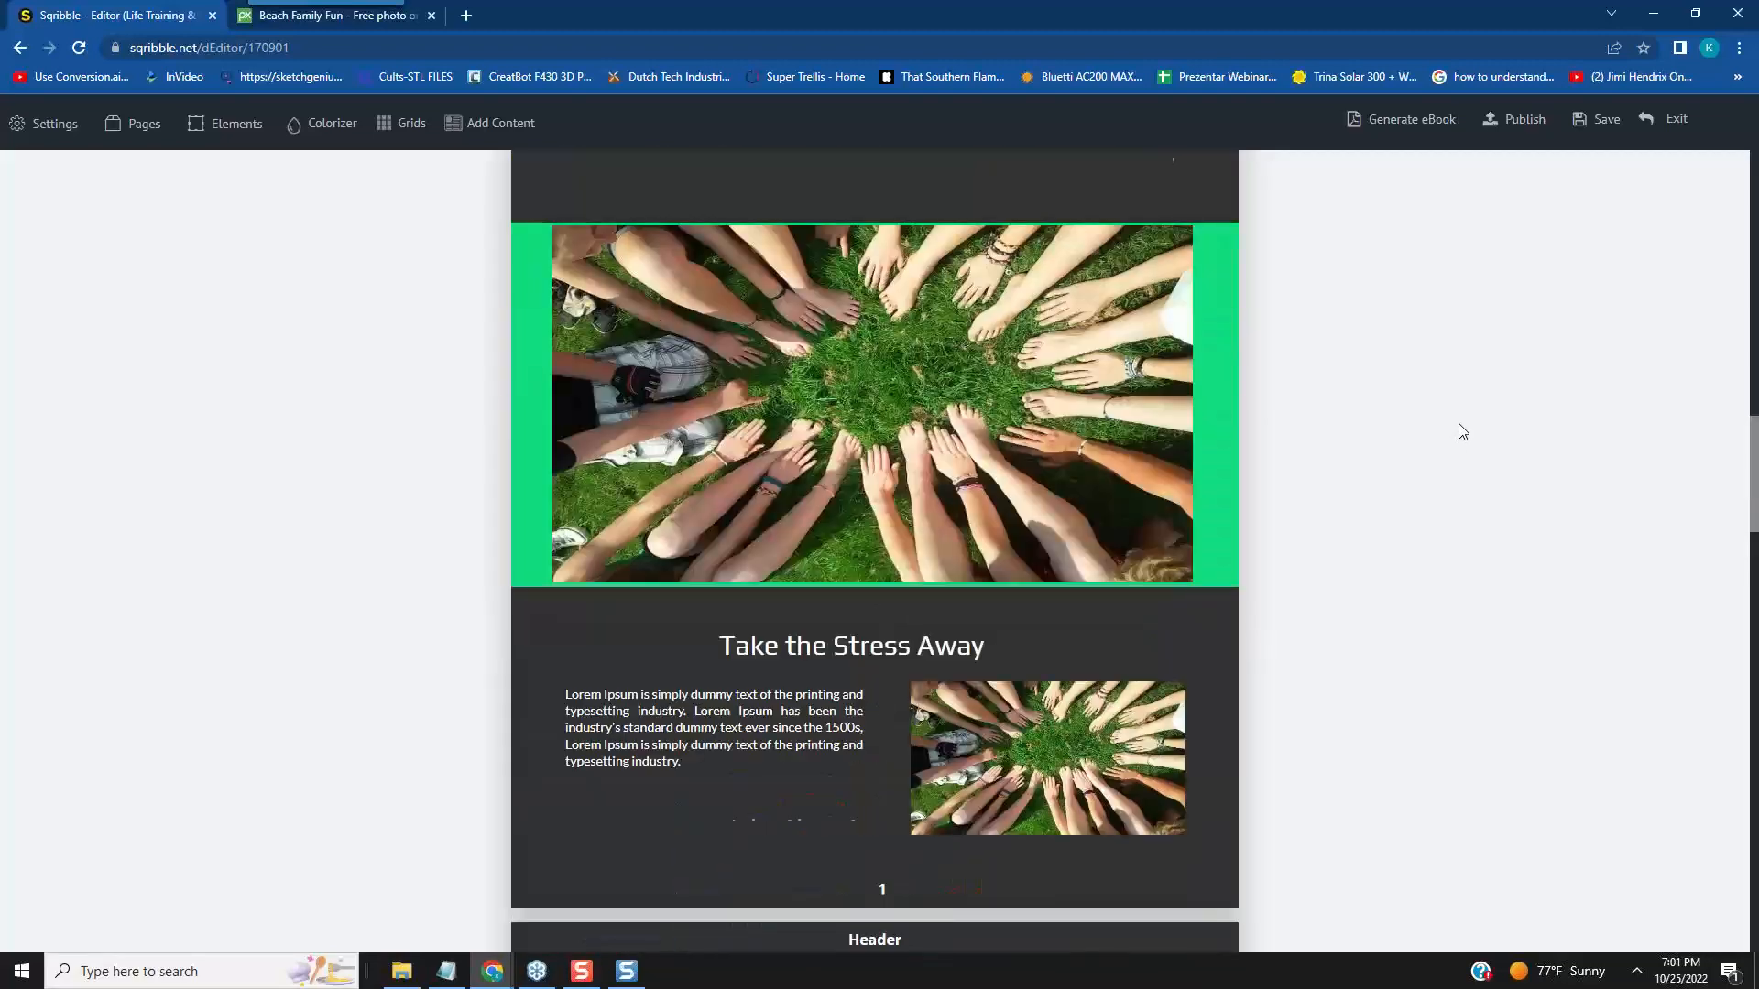
{"action": "scroll", "coordinate": [1463, 431], "scroll_direction": "up", "scroll_amount": 20}
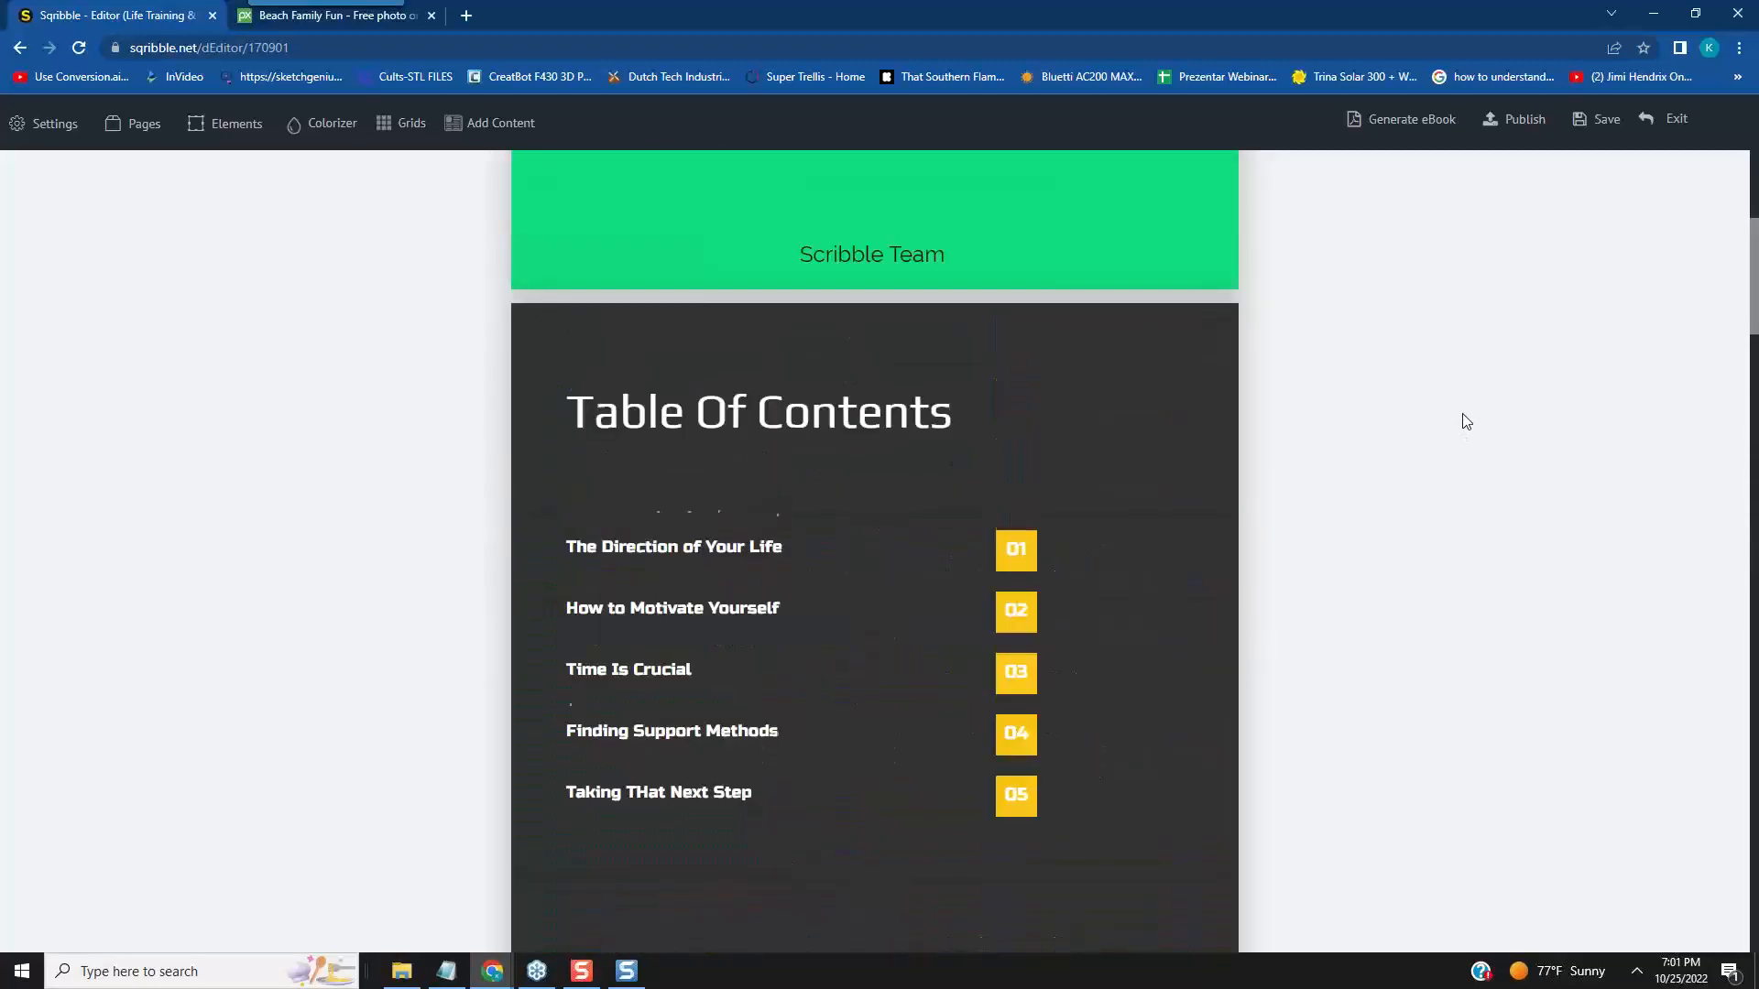
{"action": "scroll", "coordinate": [1465, 423], "scroll_direction": "down", "scroll_amount": 10}
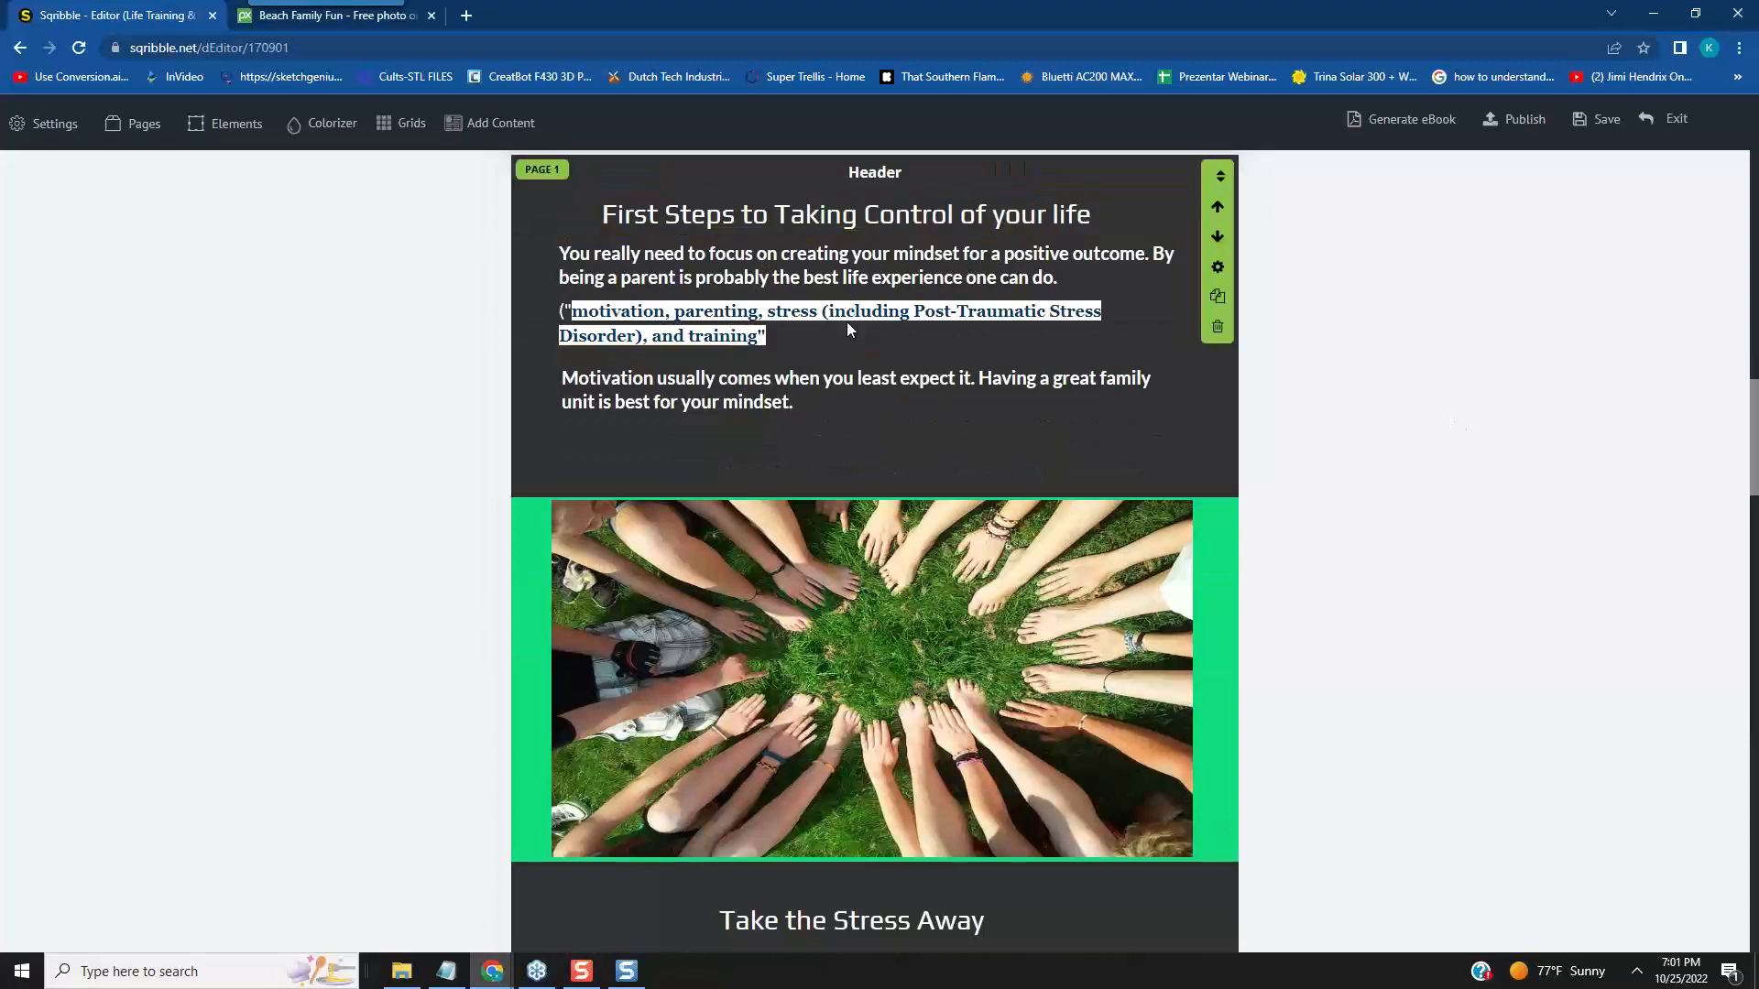
{"action": "scroll", "coordinate": [1182, 494], "scroll_direction": "down", "scroll_amount": 4}
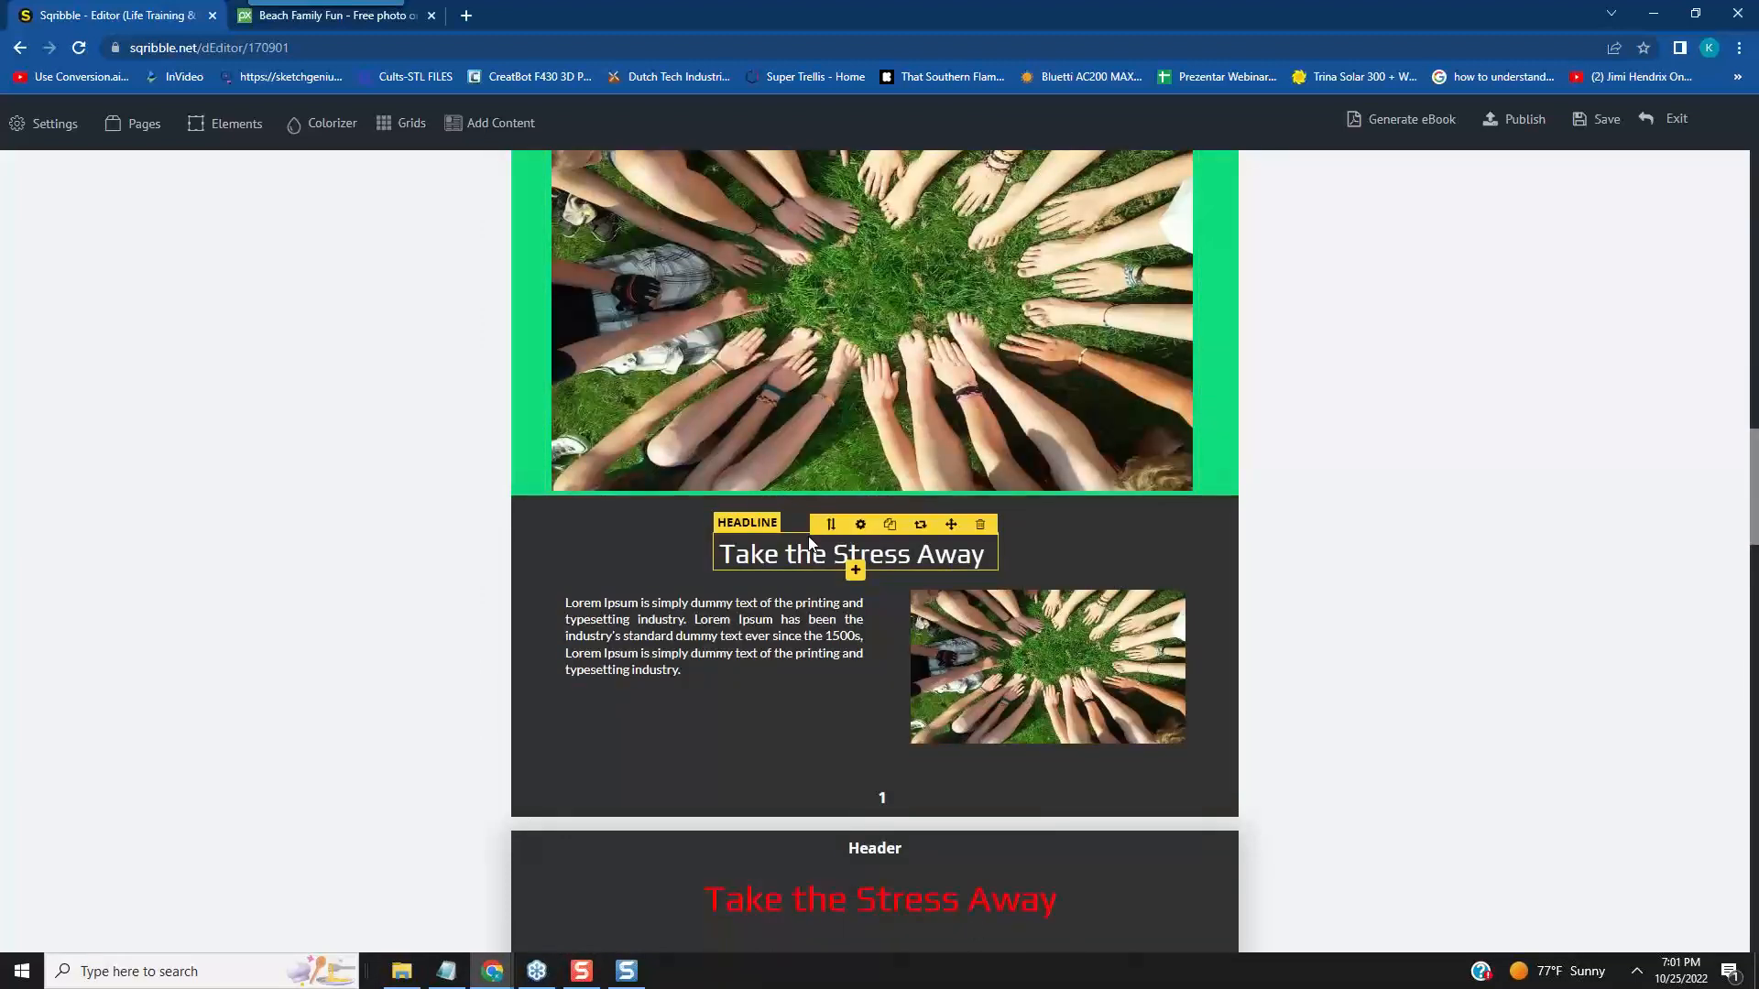
{"action": "scroll", "coordinate": [962, 570], "scroll_direction": "down", "scroll_amount": 4}
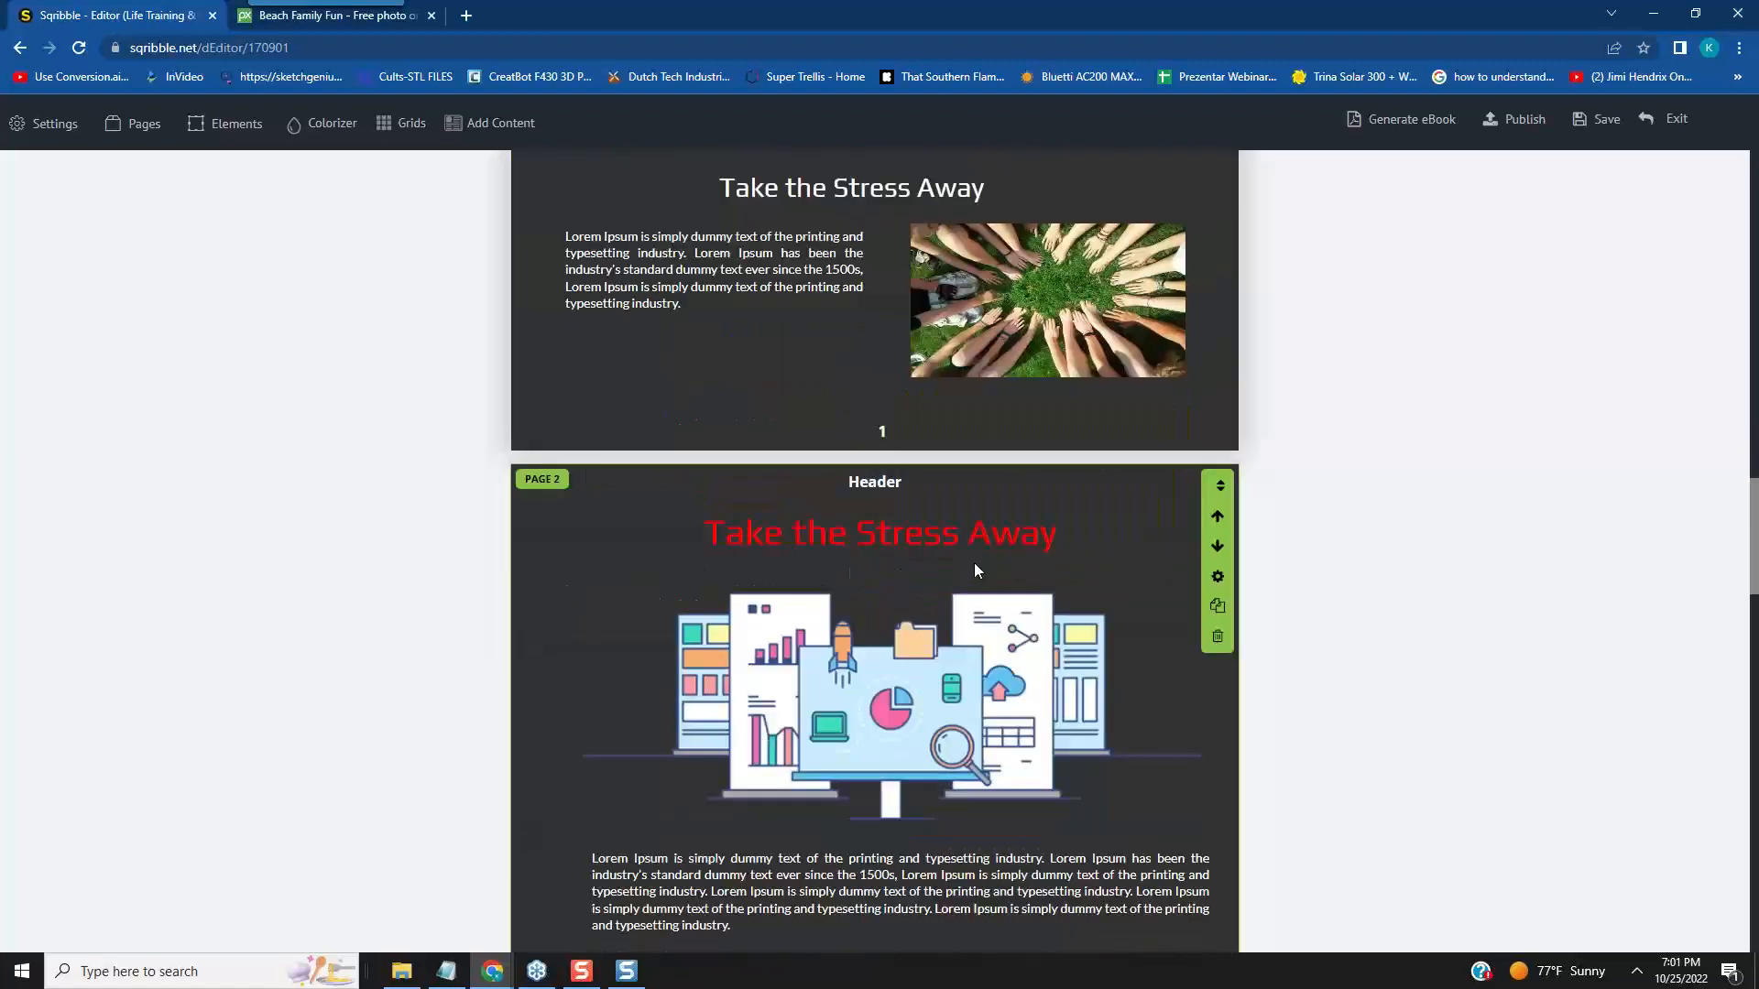
{"action": "scroll", "coordinate": [1548, 653], "scroll_direction": "down", "scroll_amount": 1}
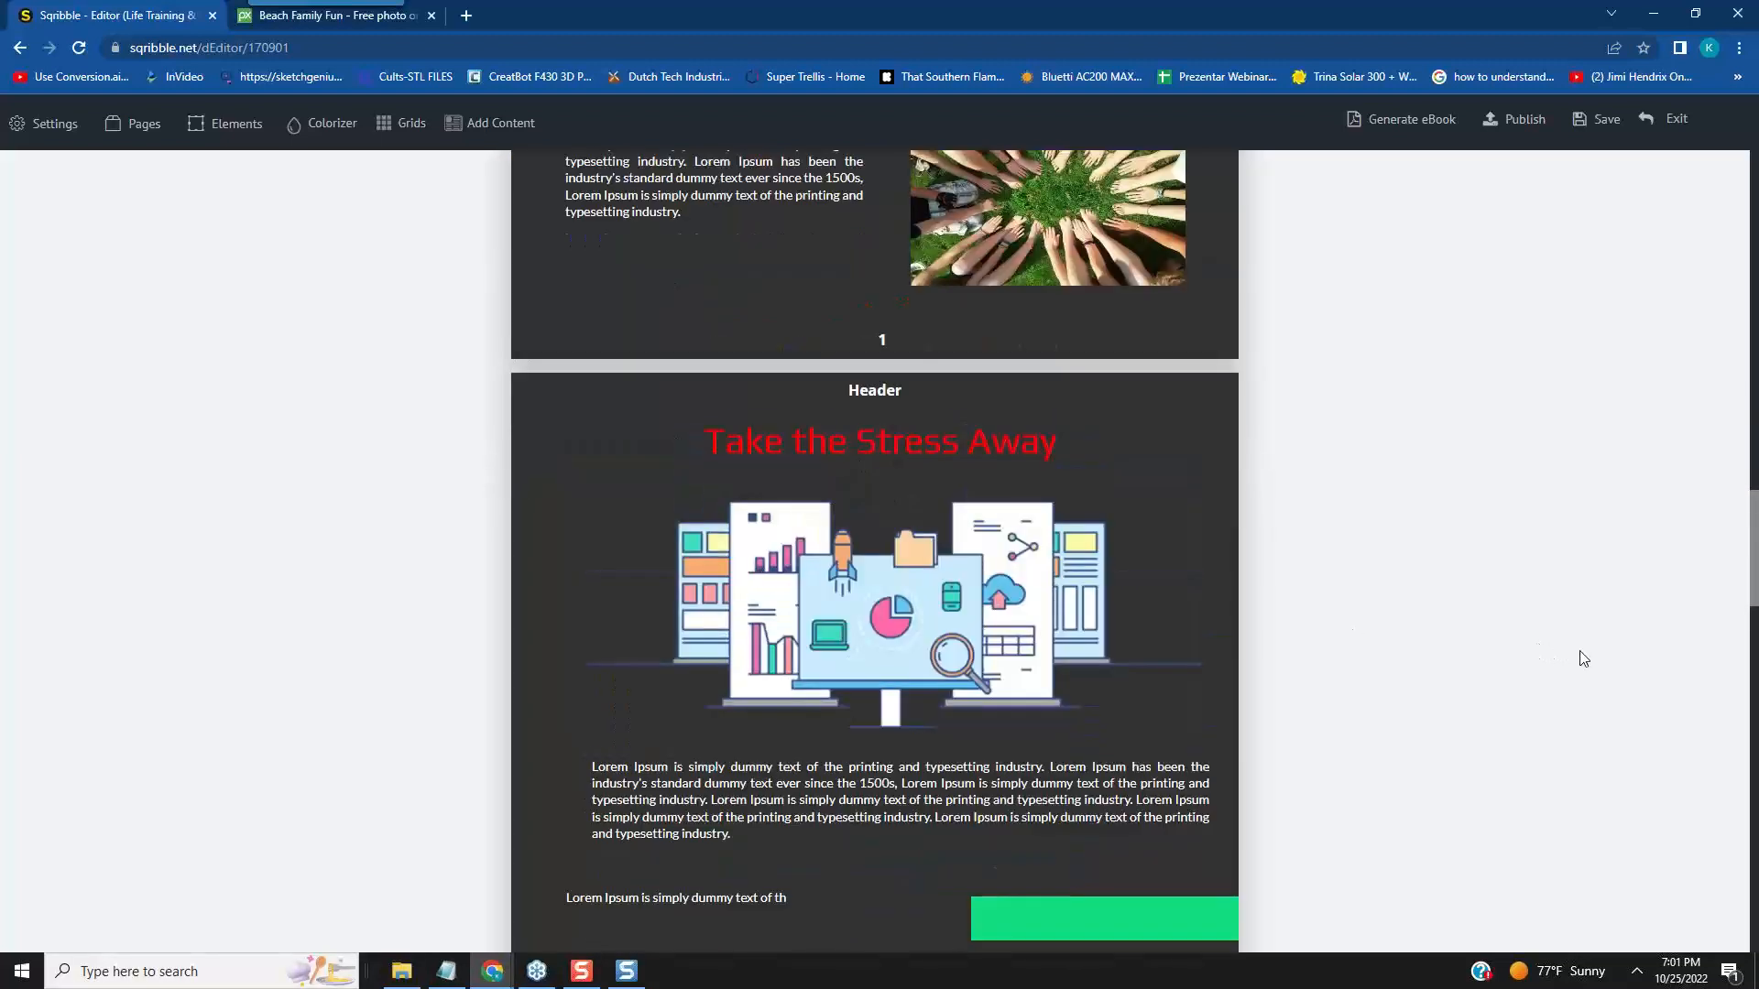
{"action": "scroll", "coordinate": [1584, 659], "scroll_direction": "up", "scroll_amount": 1}
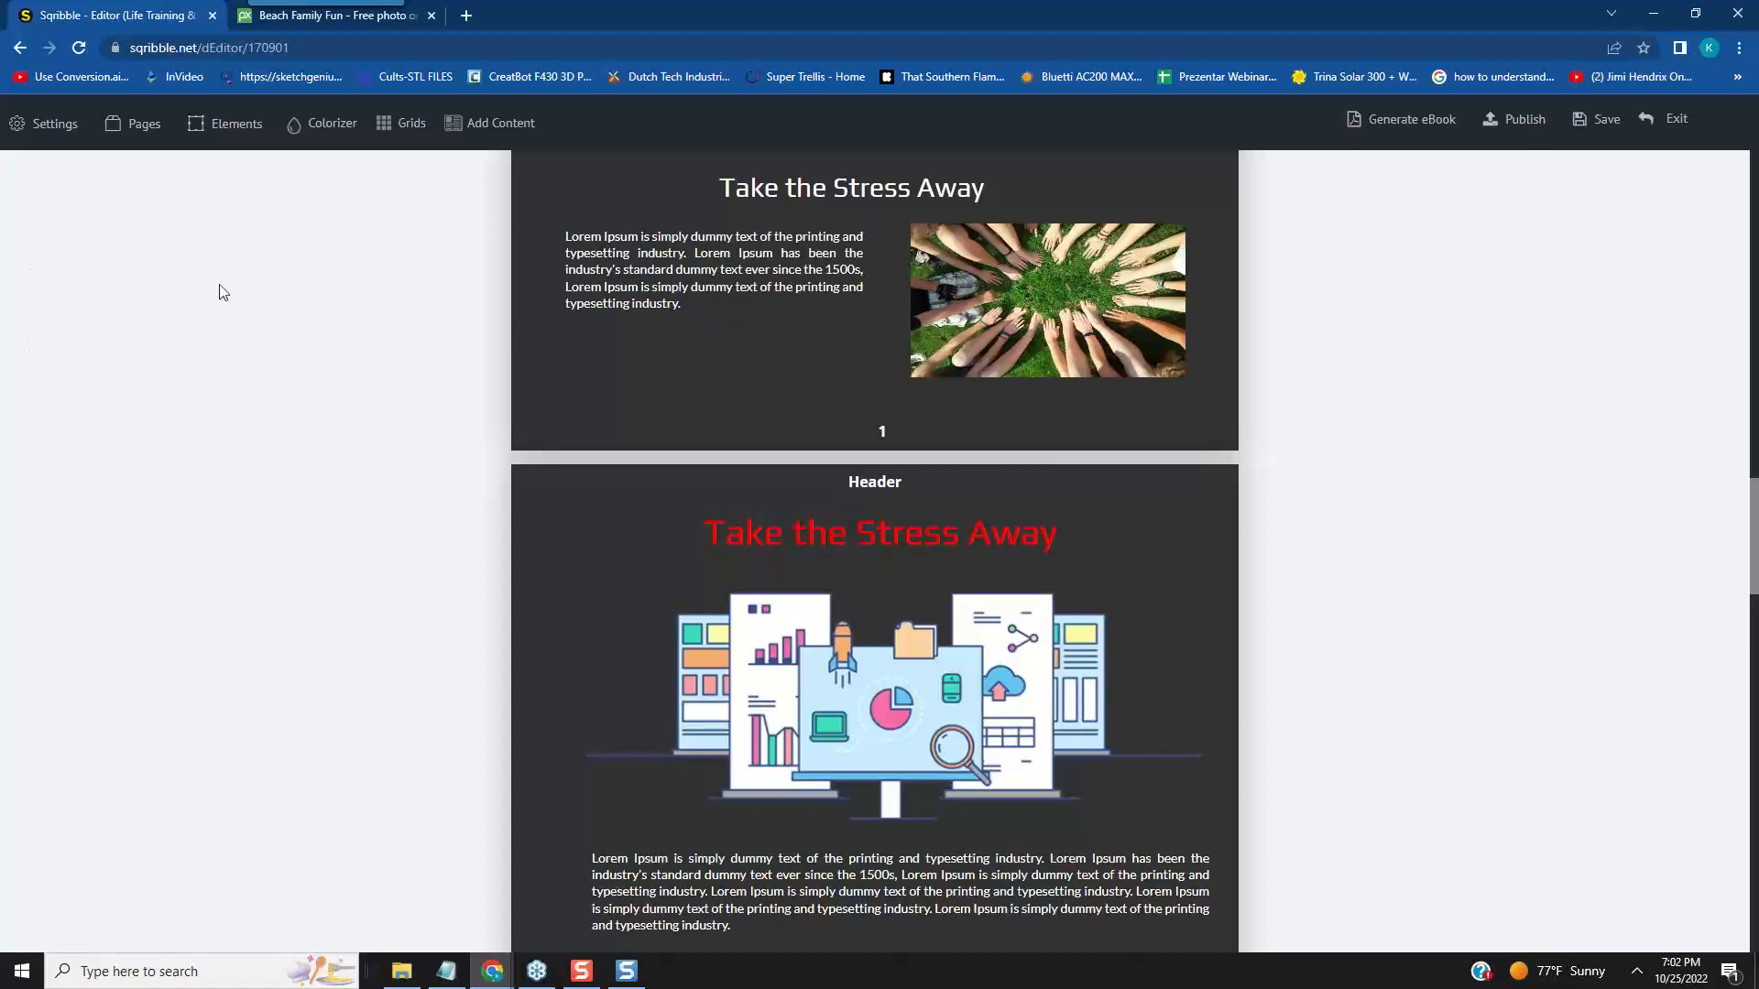
{"action": "mouse_move", "coordinate": [997, 486]}
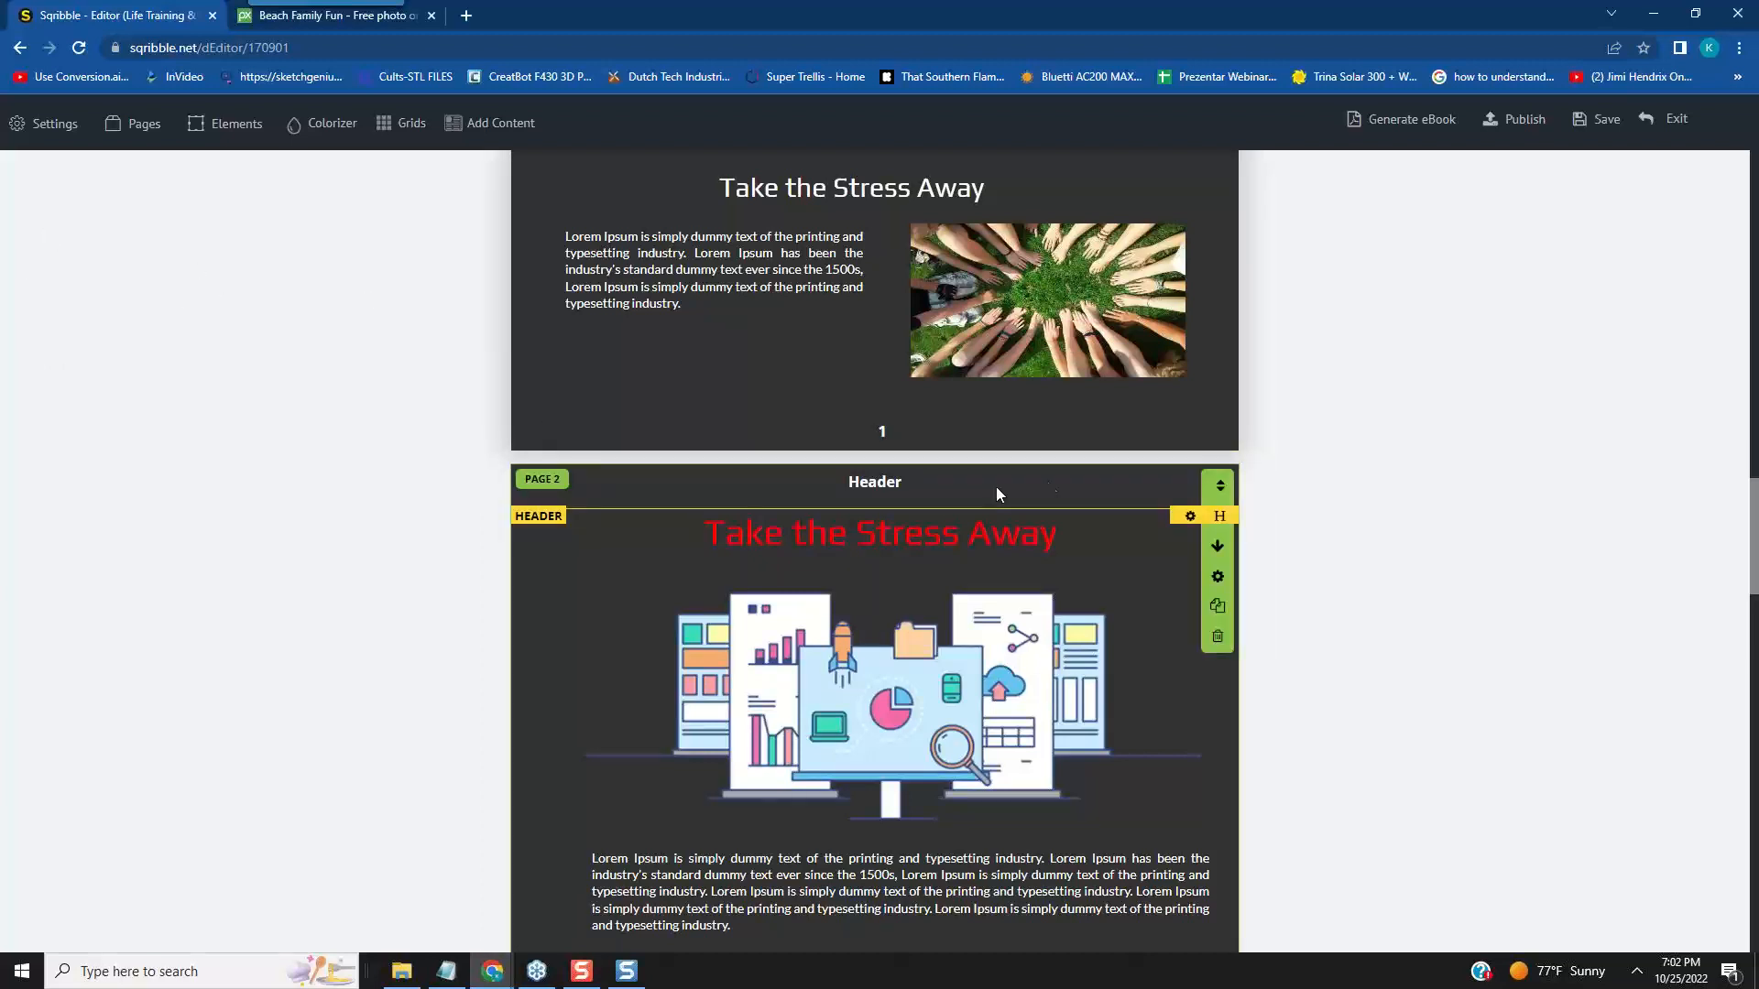